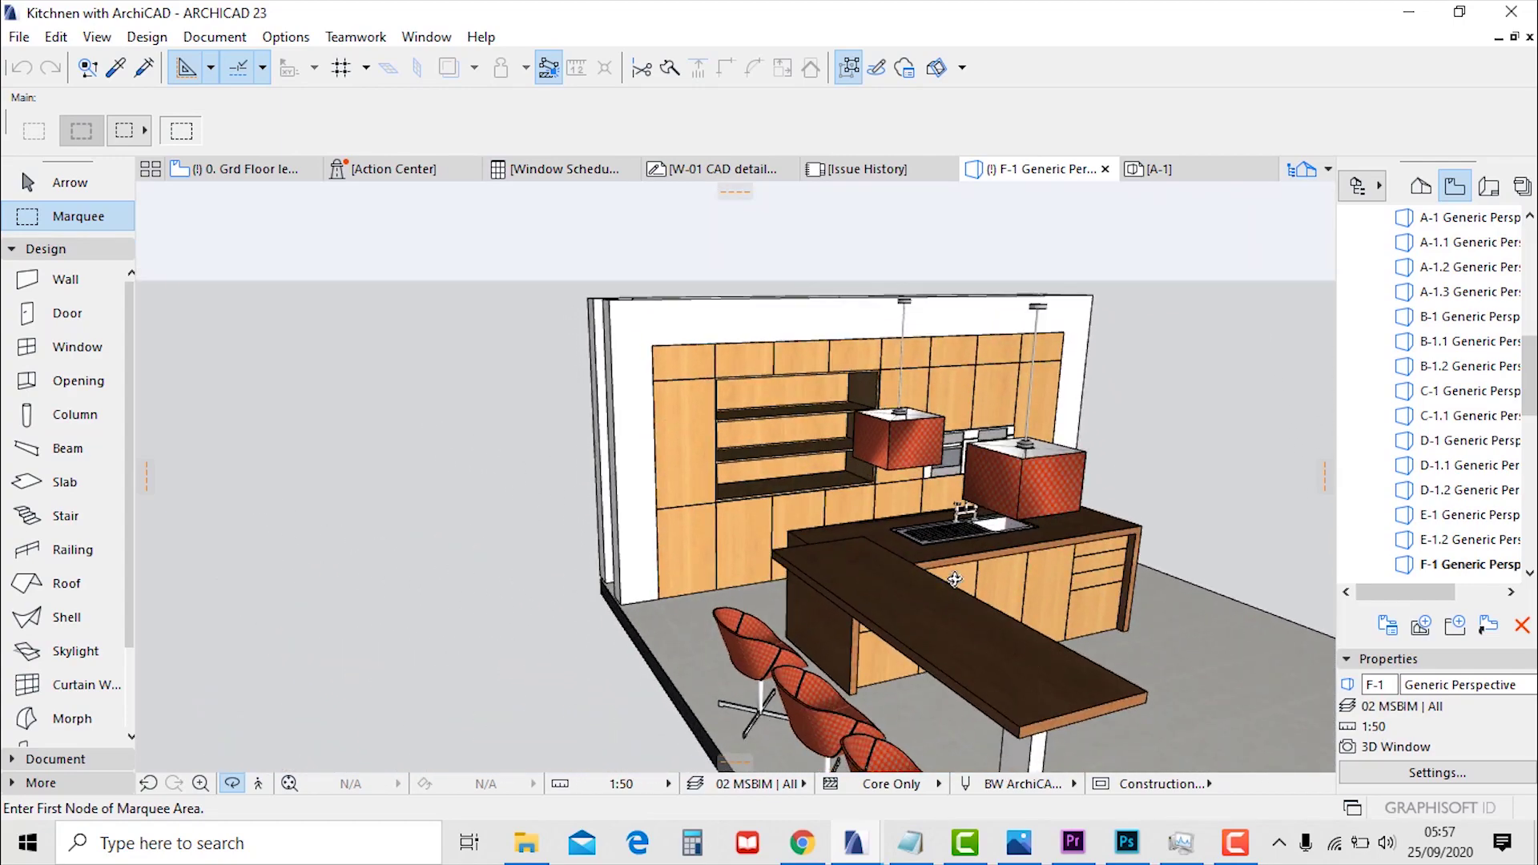
Examine the finished kitchen in 3D, including the island's cabinets, its worktop and sink, and the cabinet wall behind it
{"action": "scroll", "coordinate": [955, 578], "scroll_direction": "up", "scroll_amount": 2}
{"action": "middle_click_drag", "start_coordinate": [1072, 585], "coordinate": [1034, 581], "text": "shift"}
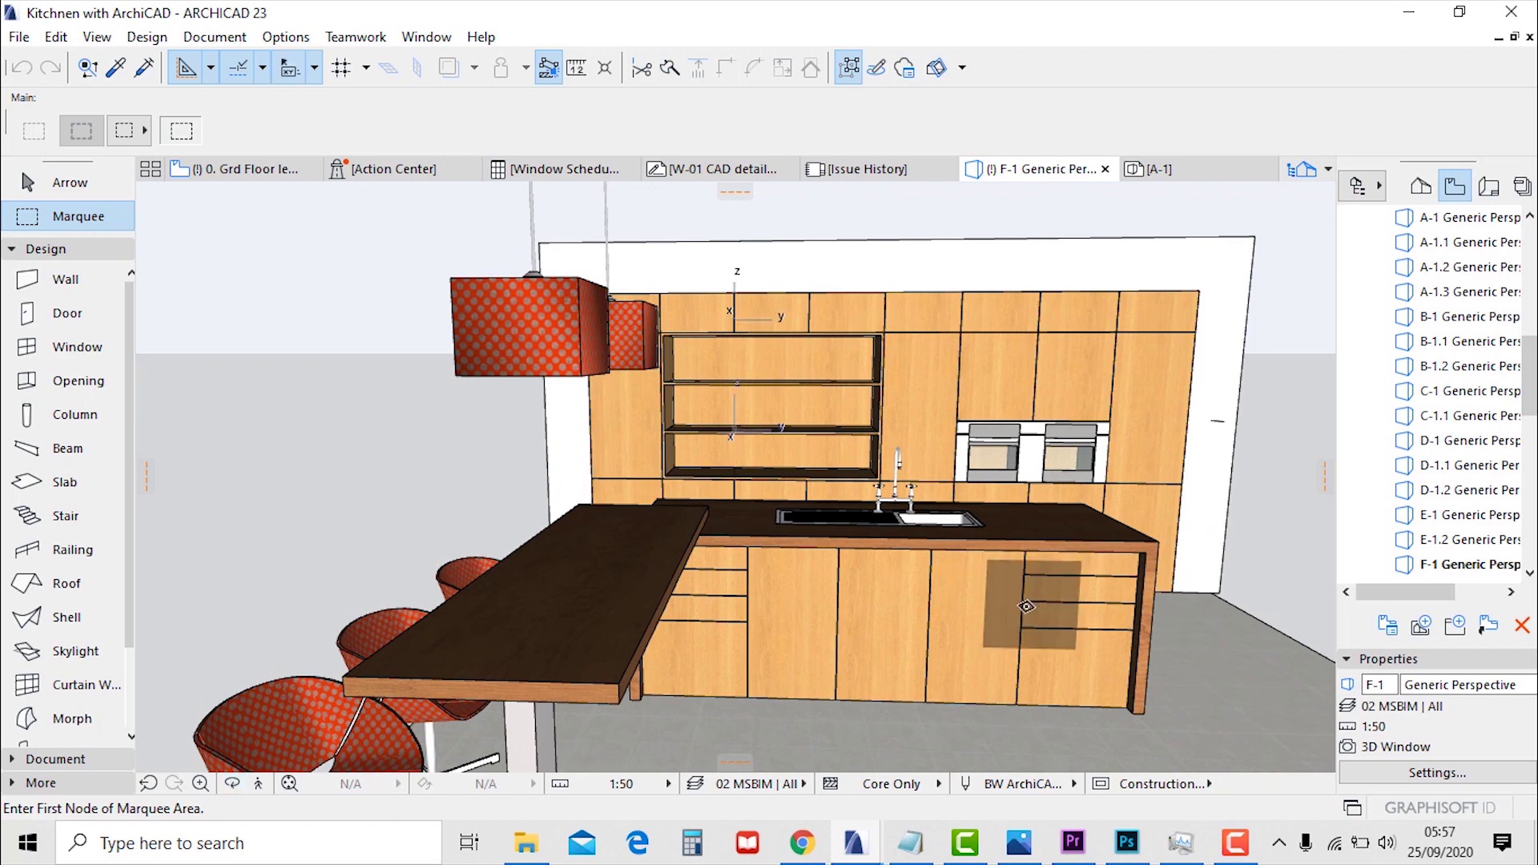
{"action": "key", "text": "Escape"}
{"action": "left_click", "coordinate": [984, 586]}
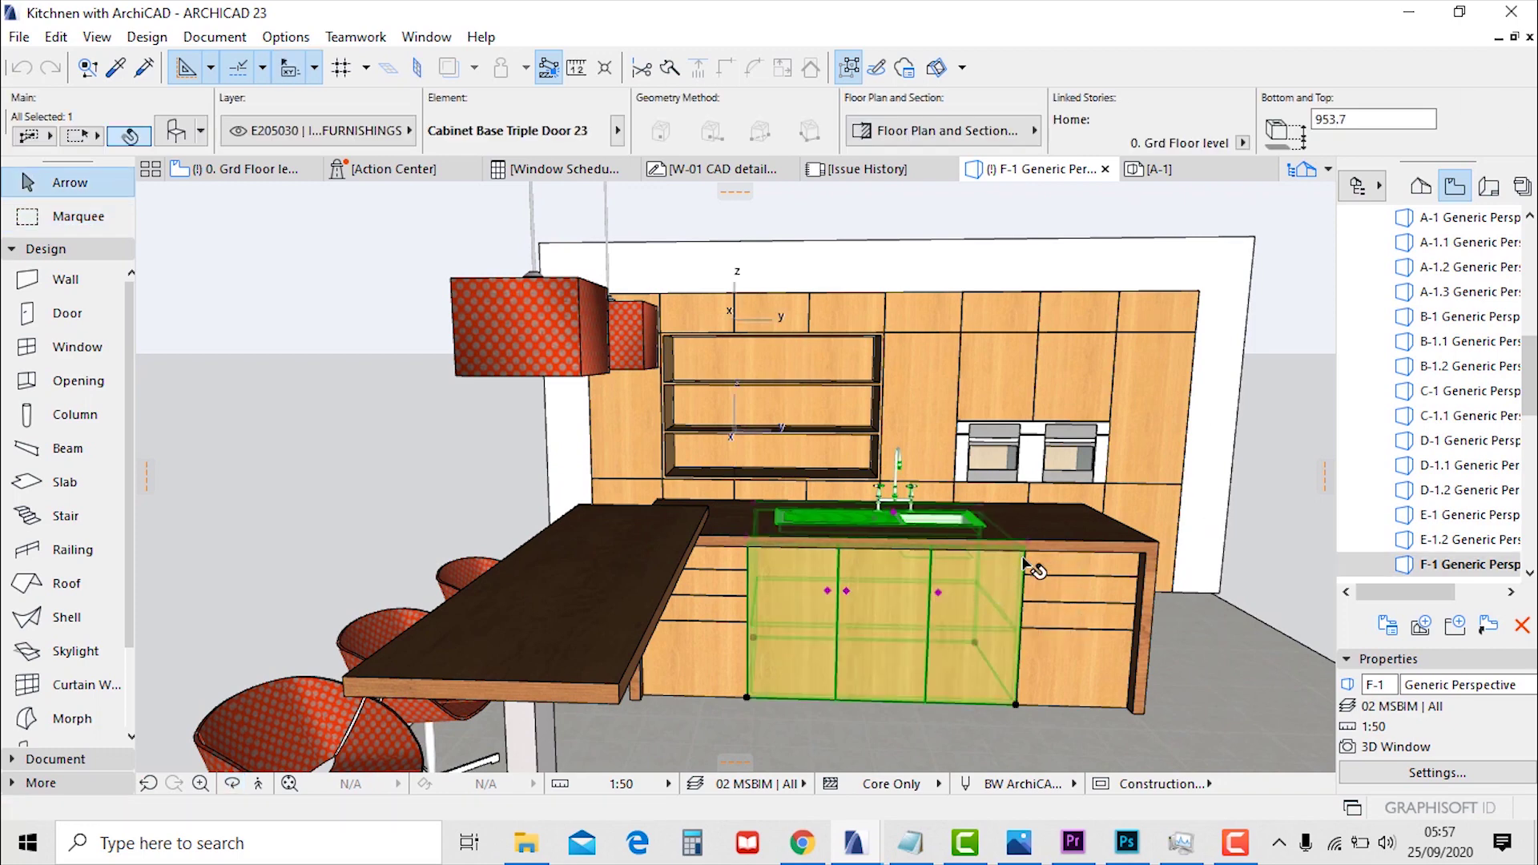
{"action": "key", "text": "Escape"}
{"action": "left_click", "coordinate": [1057, 585]}
{"action": "key", "text": "Escape"}
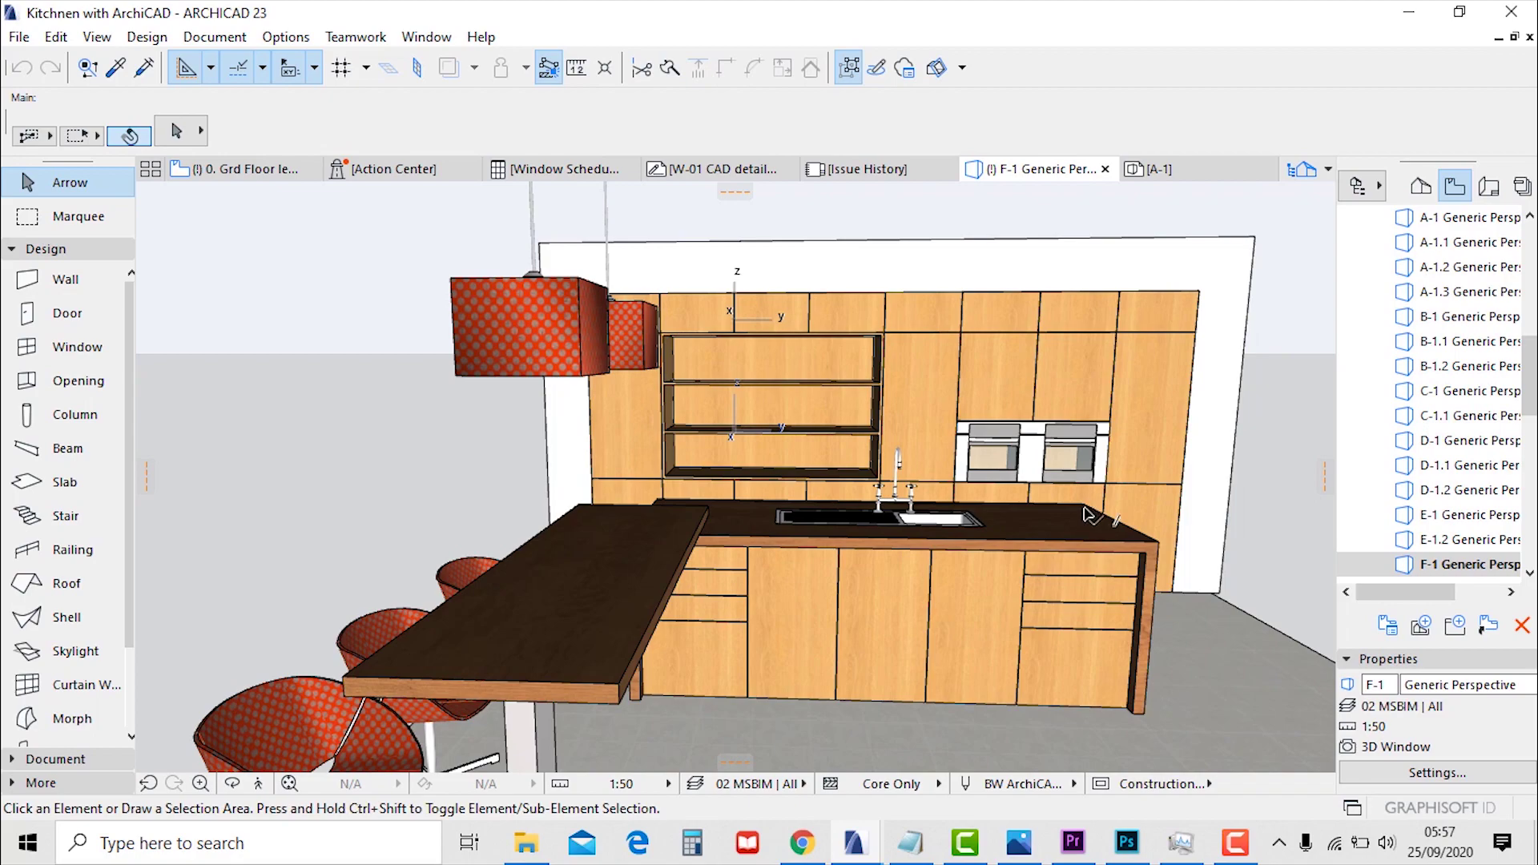
{"action": "middle_click_drag", "start_coordinate": [1061, 505], "coordinate": [751, 662], "text": "shift"}
{"action": "scroll", "coordinate": [751, 661], "scroll_direction": "up", "scroll_amount": 5}
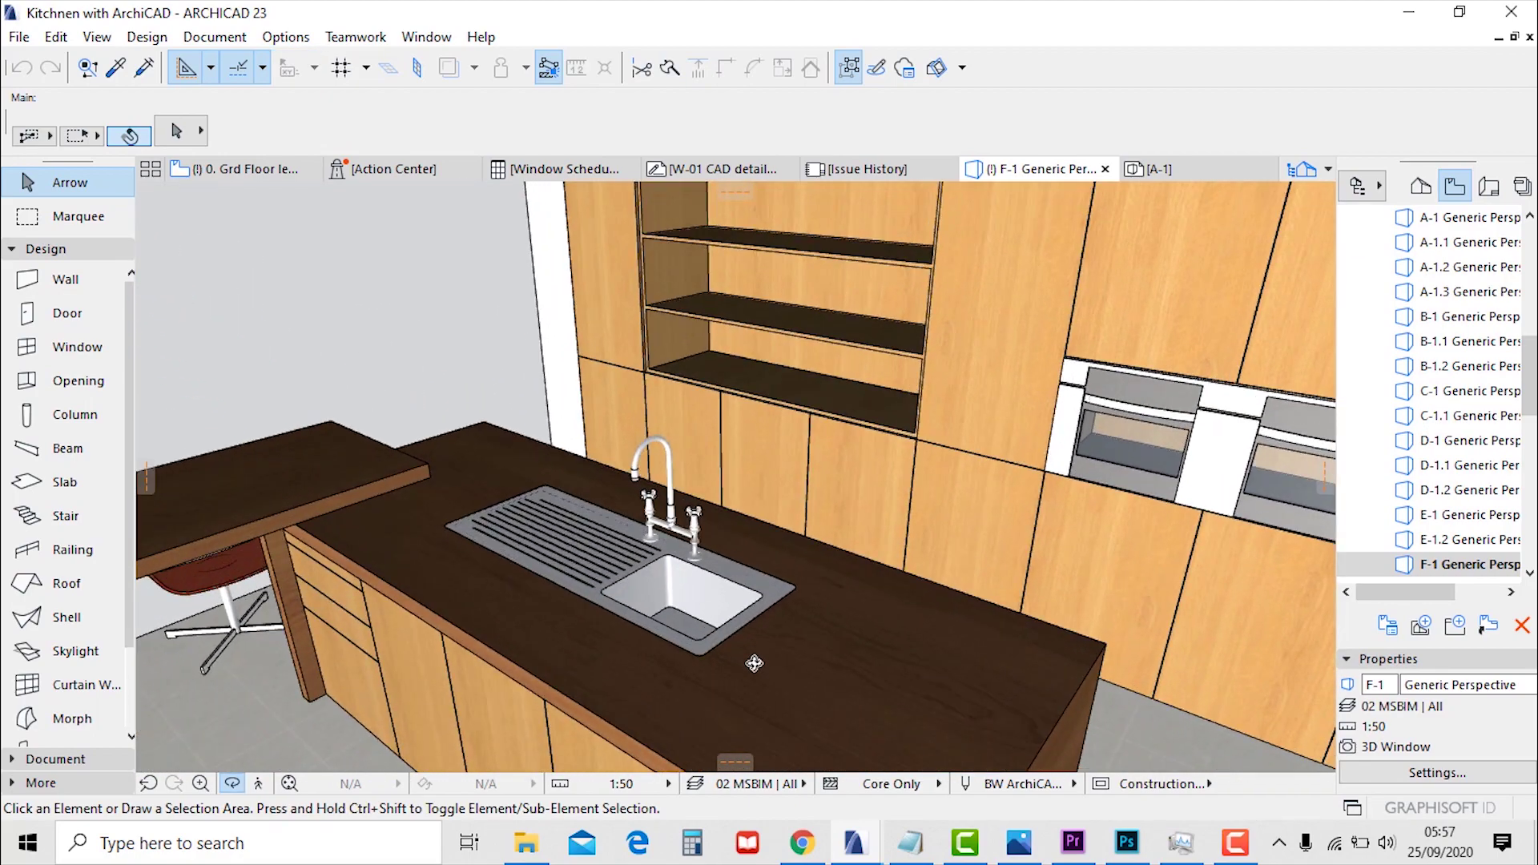
{"action": "scroll", "coordinate": [762, 649], "scroll_direction": "up", "scroll_amount": 2}
{"action": "middle_click_drag", "start_coordinate": [867, 648], "coordinate": [945, 439], "text": "shift"}
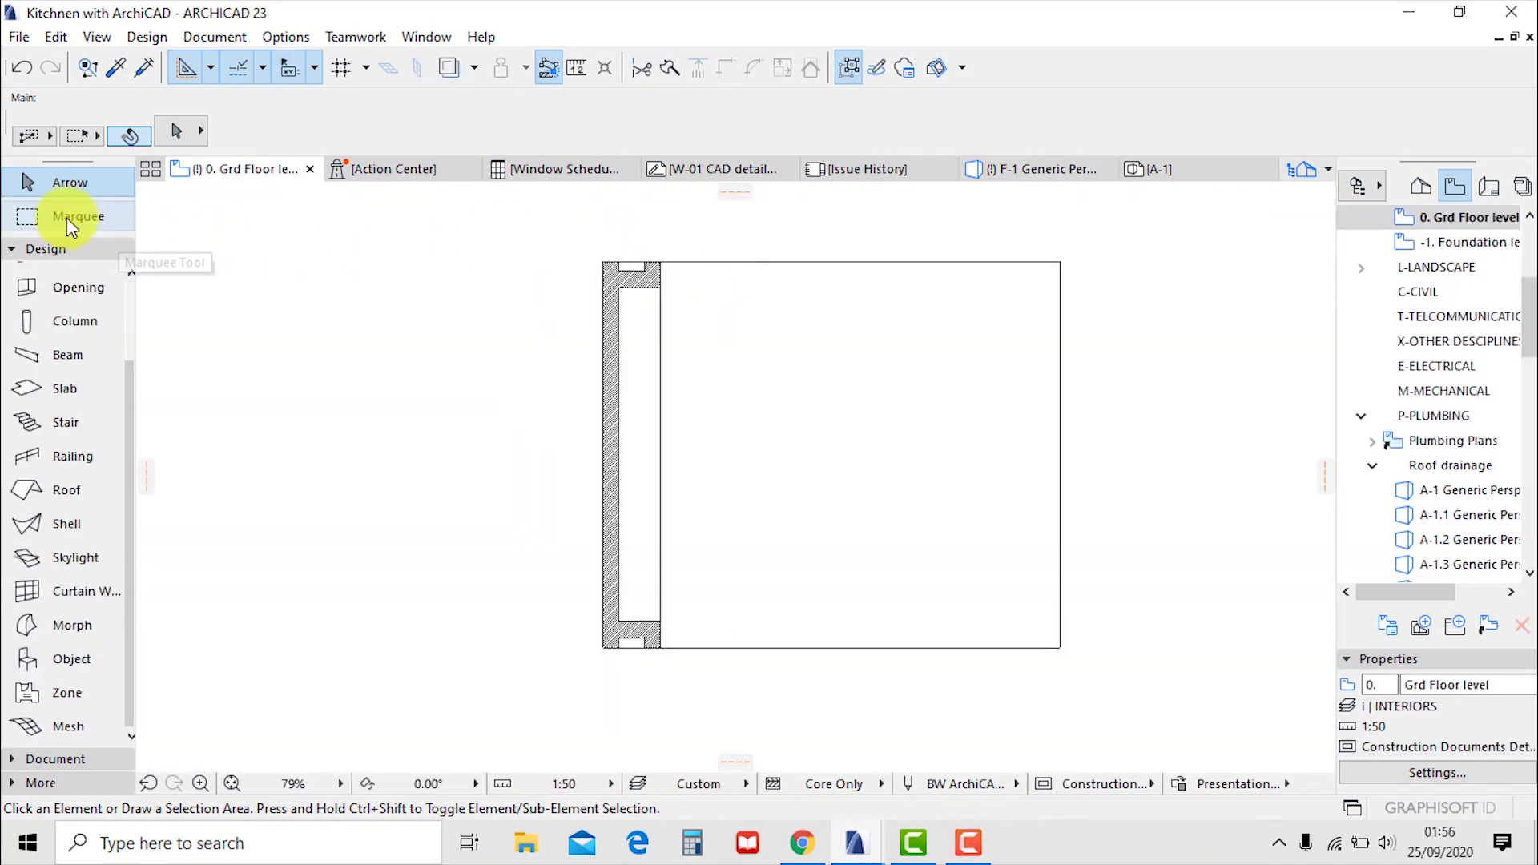
Enclose the wall and floor slab on the ground floor plan in a marquee, inspect them in 3D, and return to the plan
{"action": "left_click", "coordinate": [70, 220]}
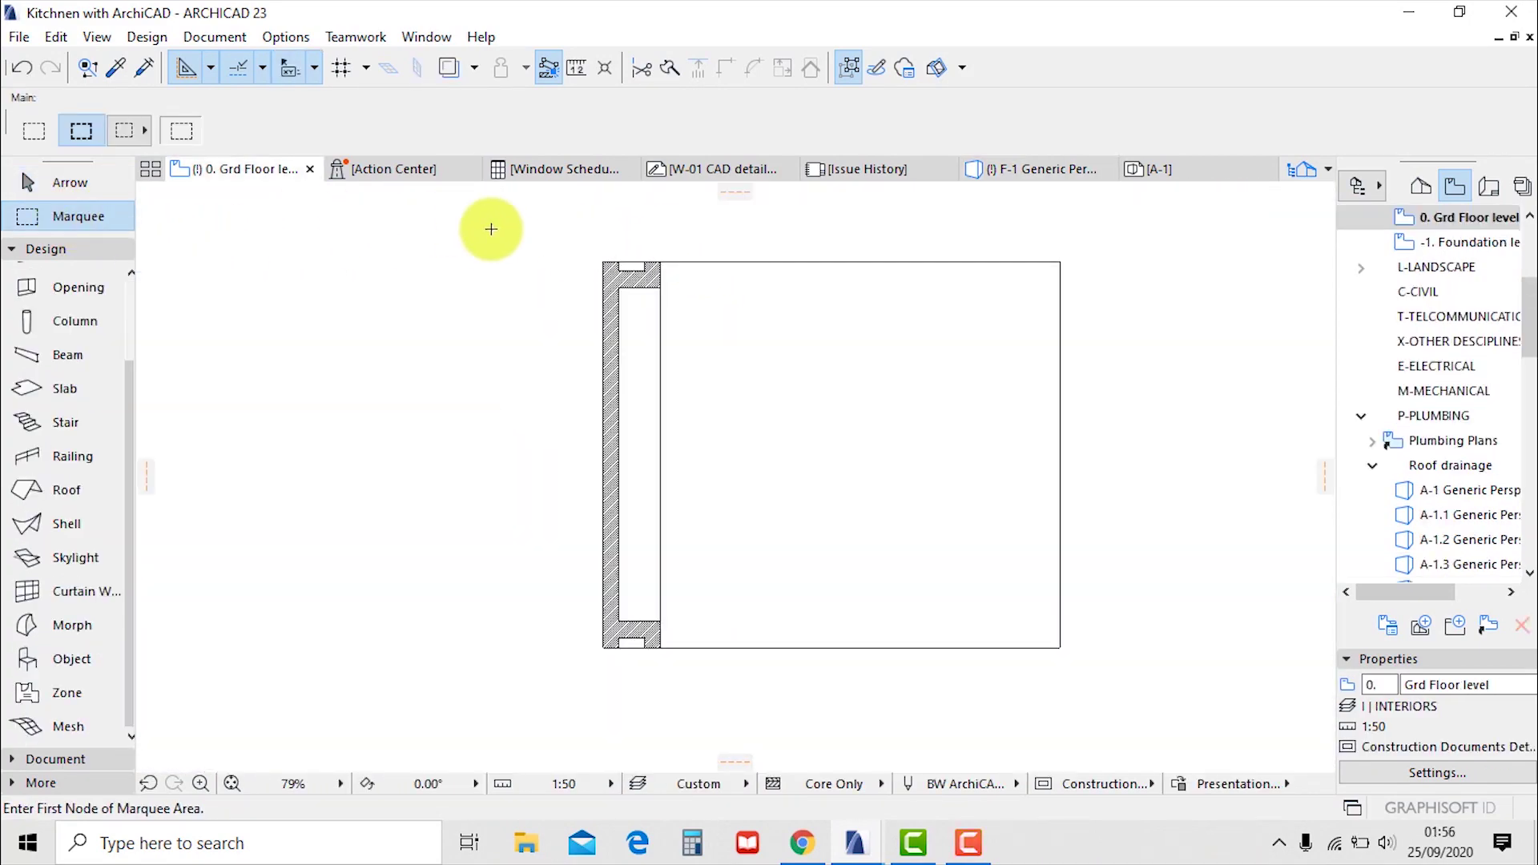
{"action": "left_click", "coordinate": [536, 252]}
{"action": "left_click", "coordinate": [1130, 705]}
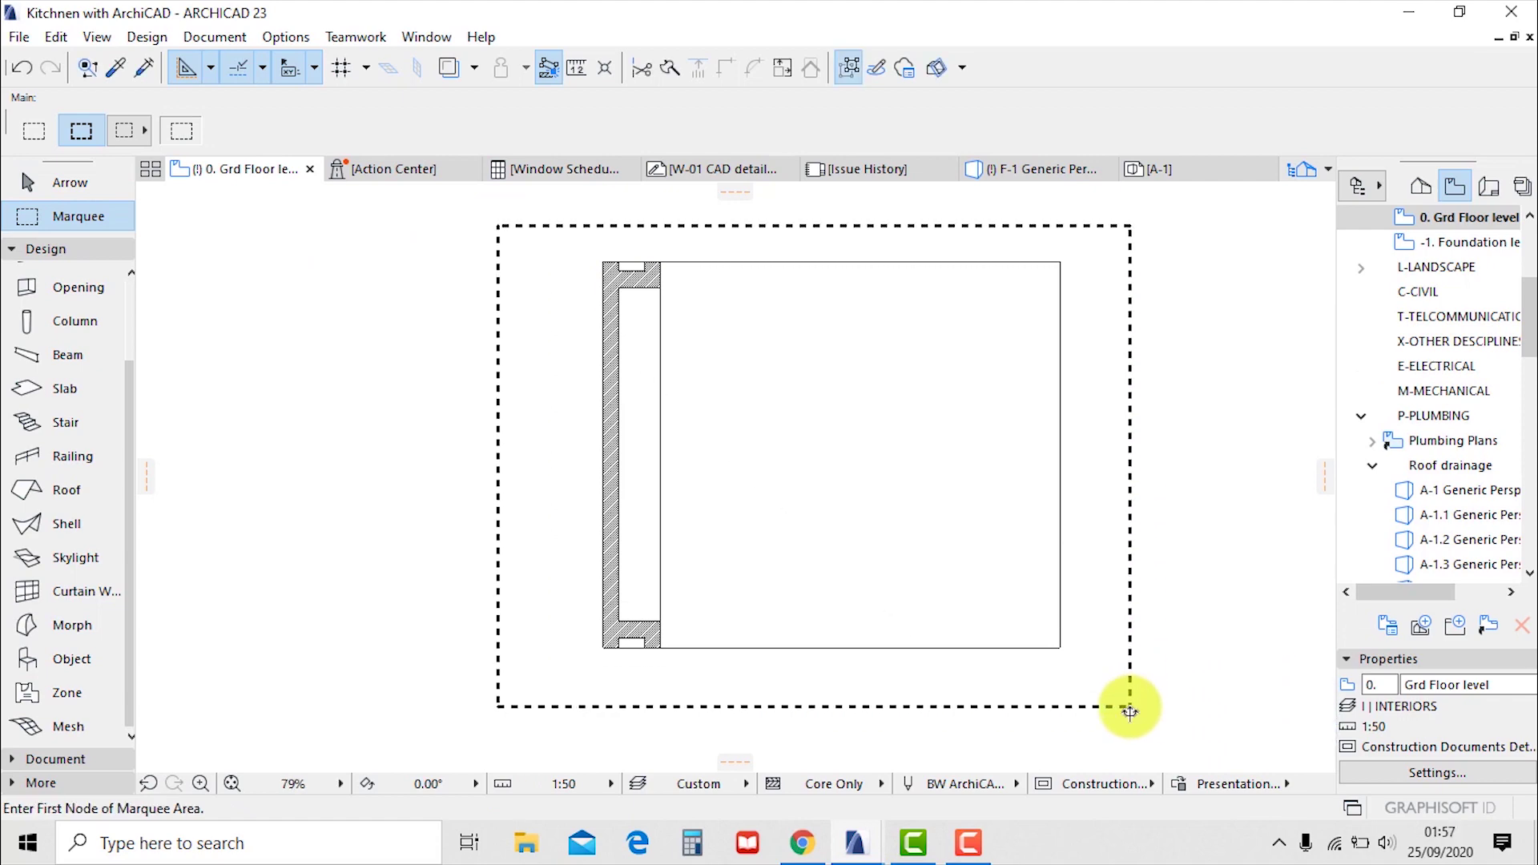
{"action": "key", "text": "F5"}
{"action": "scroll", "coordinate": [917, 515], "scroll_direction": "down", "scroll_amount": 10}
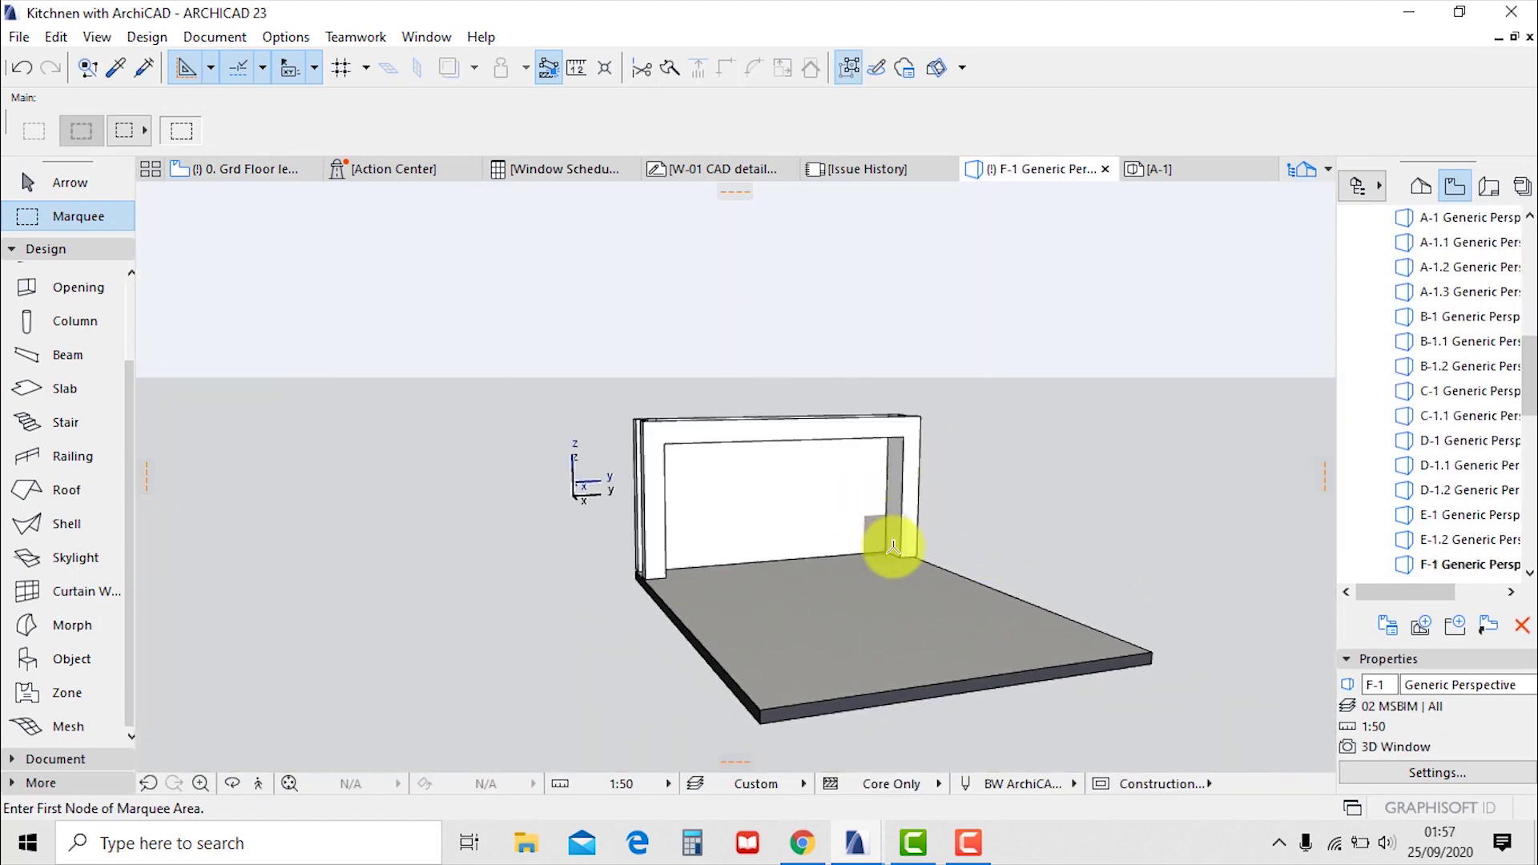
{"action": "left_click_drag", "start_coordinate": [871, 551], "coordinate": [959, 566]}
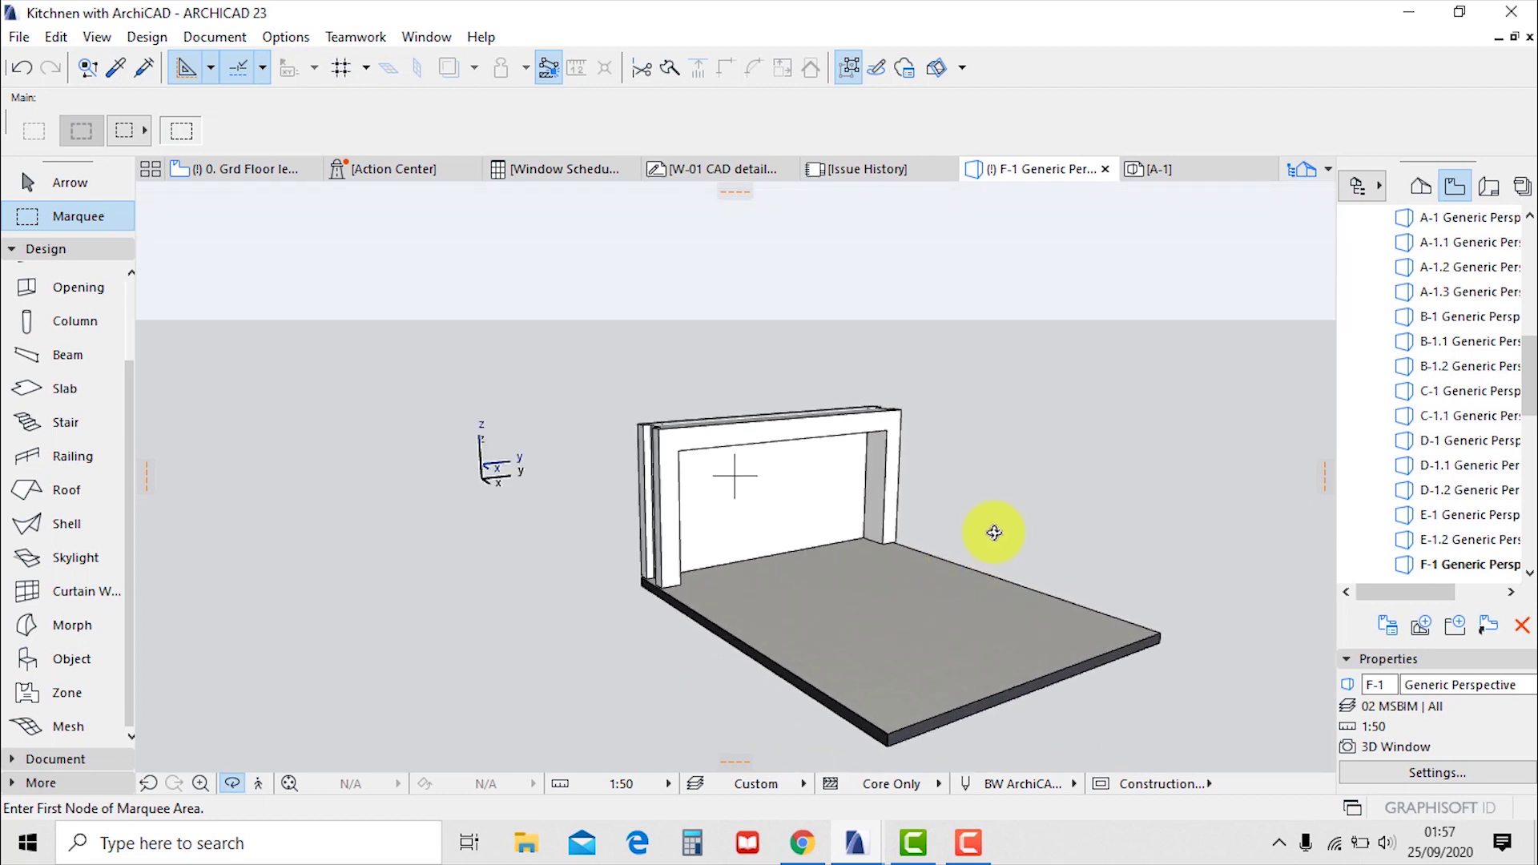
{"action": "left_click", "coordinate": [241, 167]}
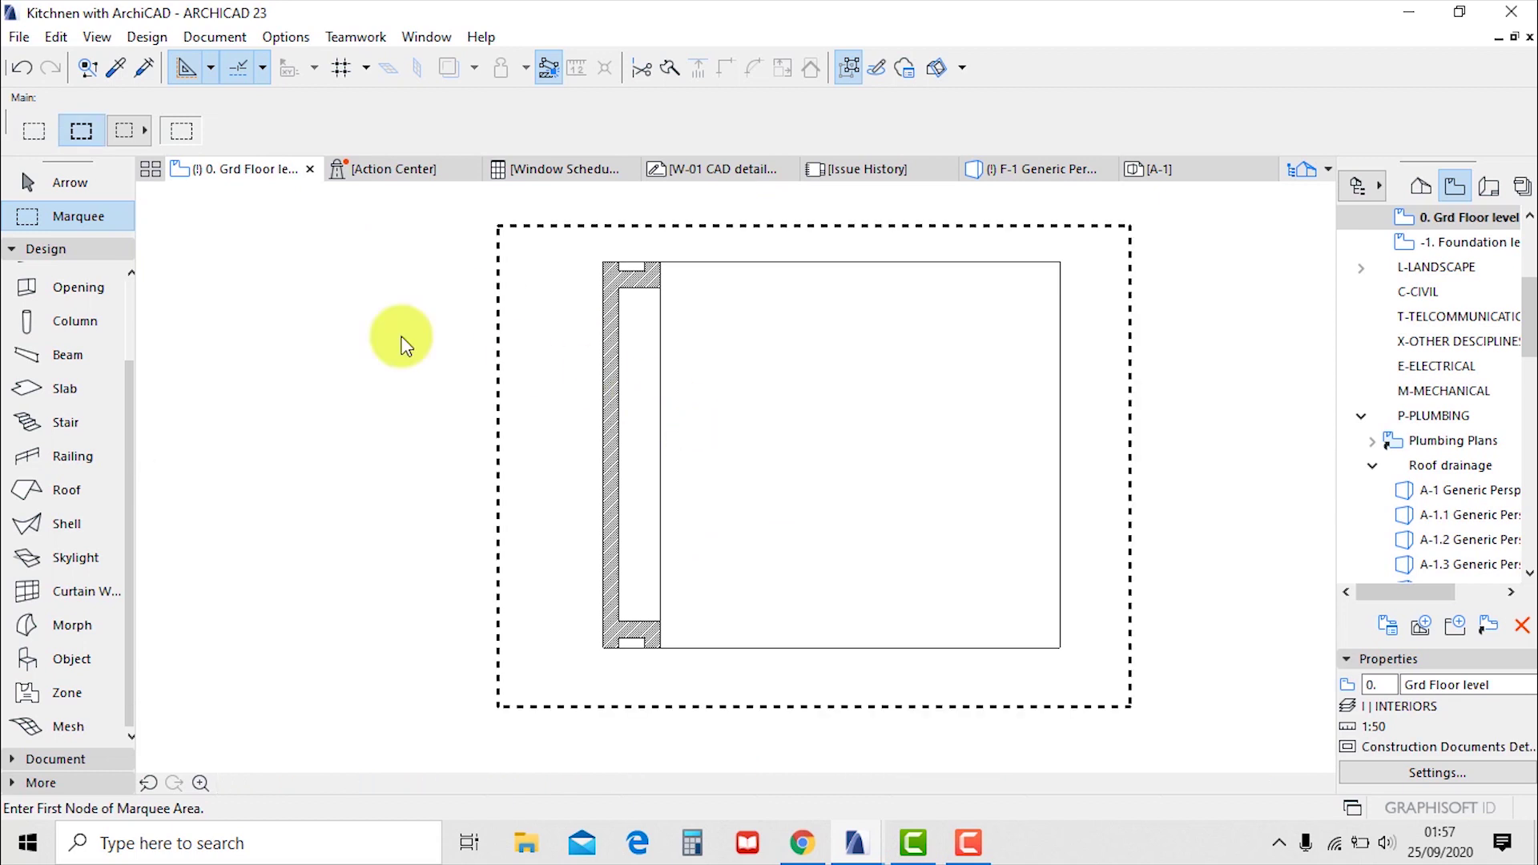
{"action": "key", "text": "Escape"}
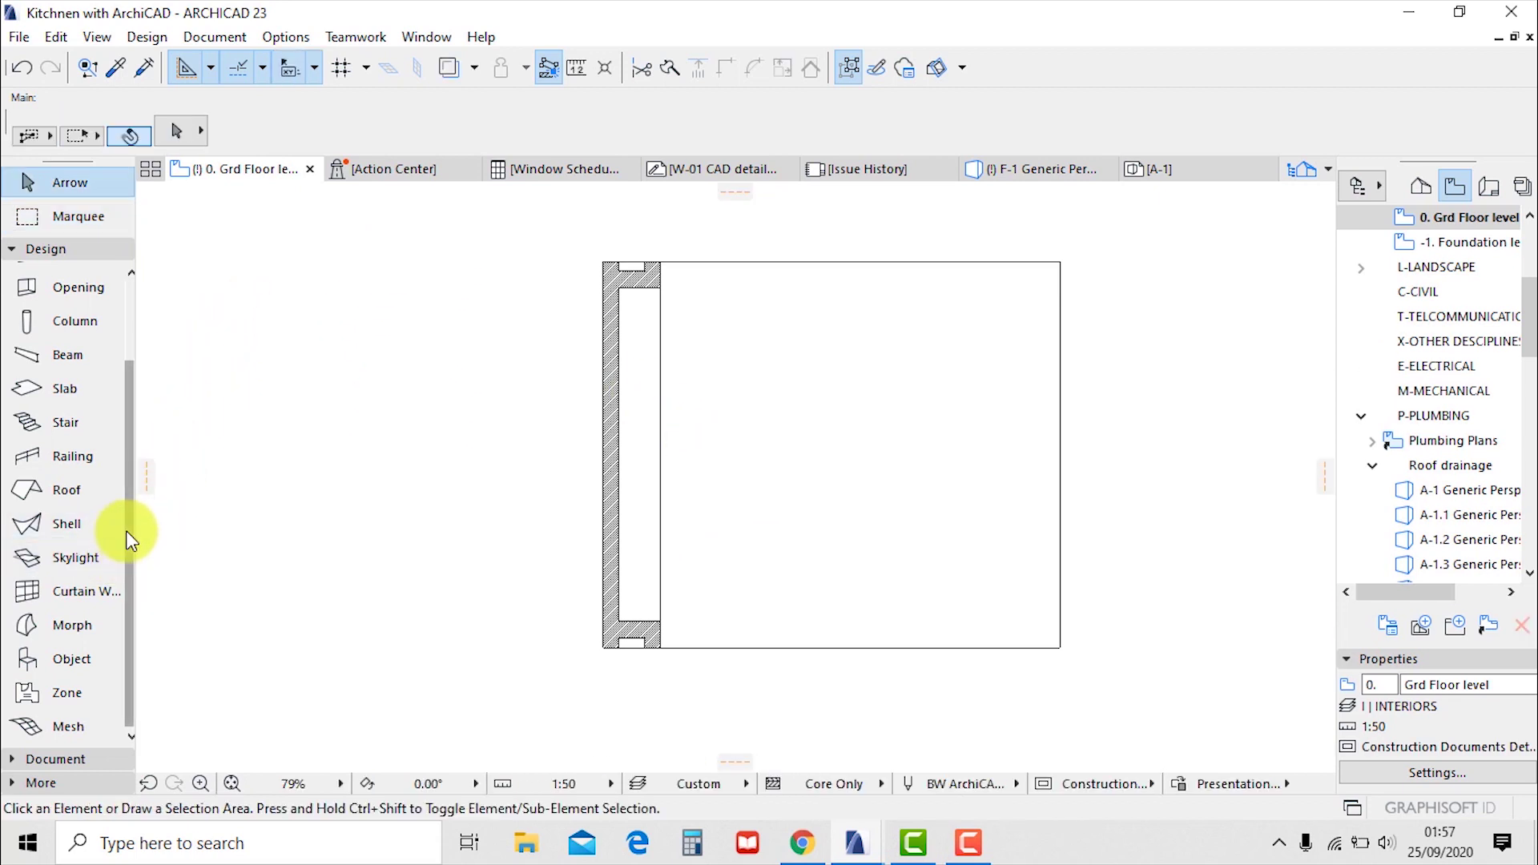
In the Cabinet Tall Single Door 23 object defaults, set the 2D fill background pen to Window Background and the fill type to % 12.5
{"action": "left_click", "coordinate": [51, 653]}
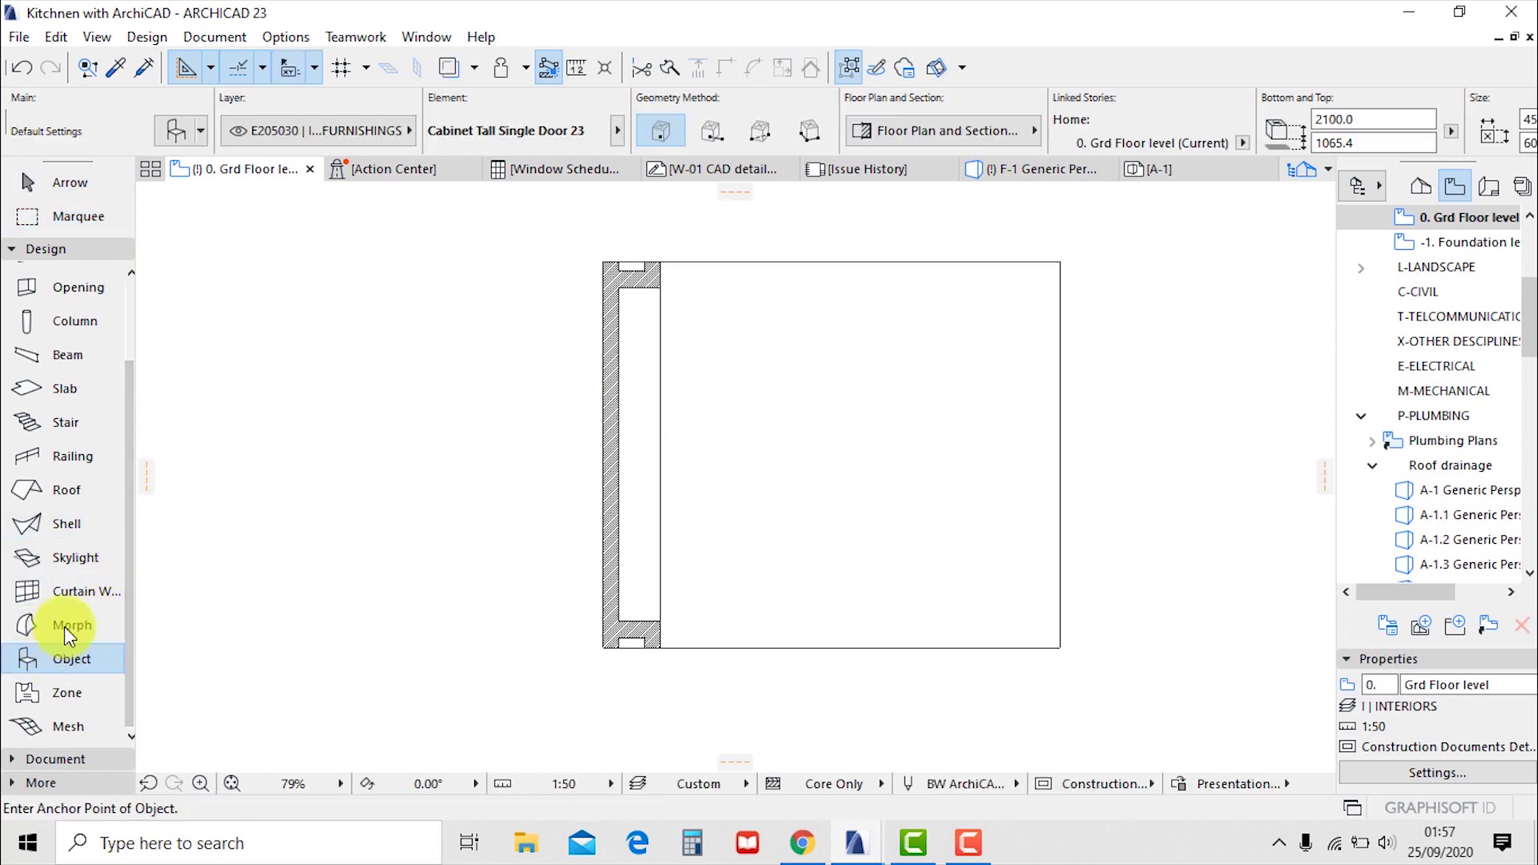
{"action": "left_click", "coordinate": [165, 129]}
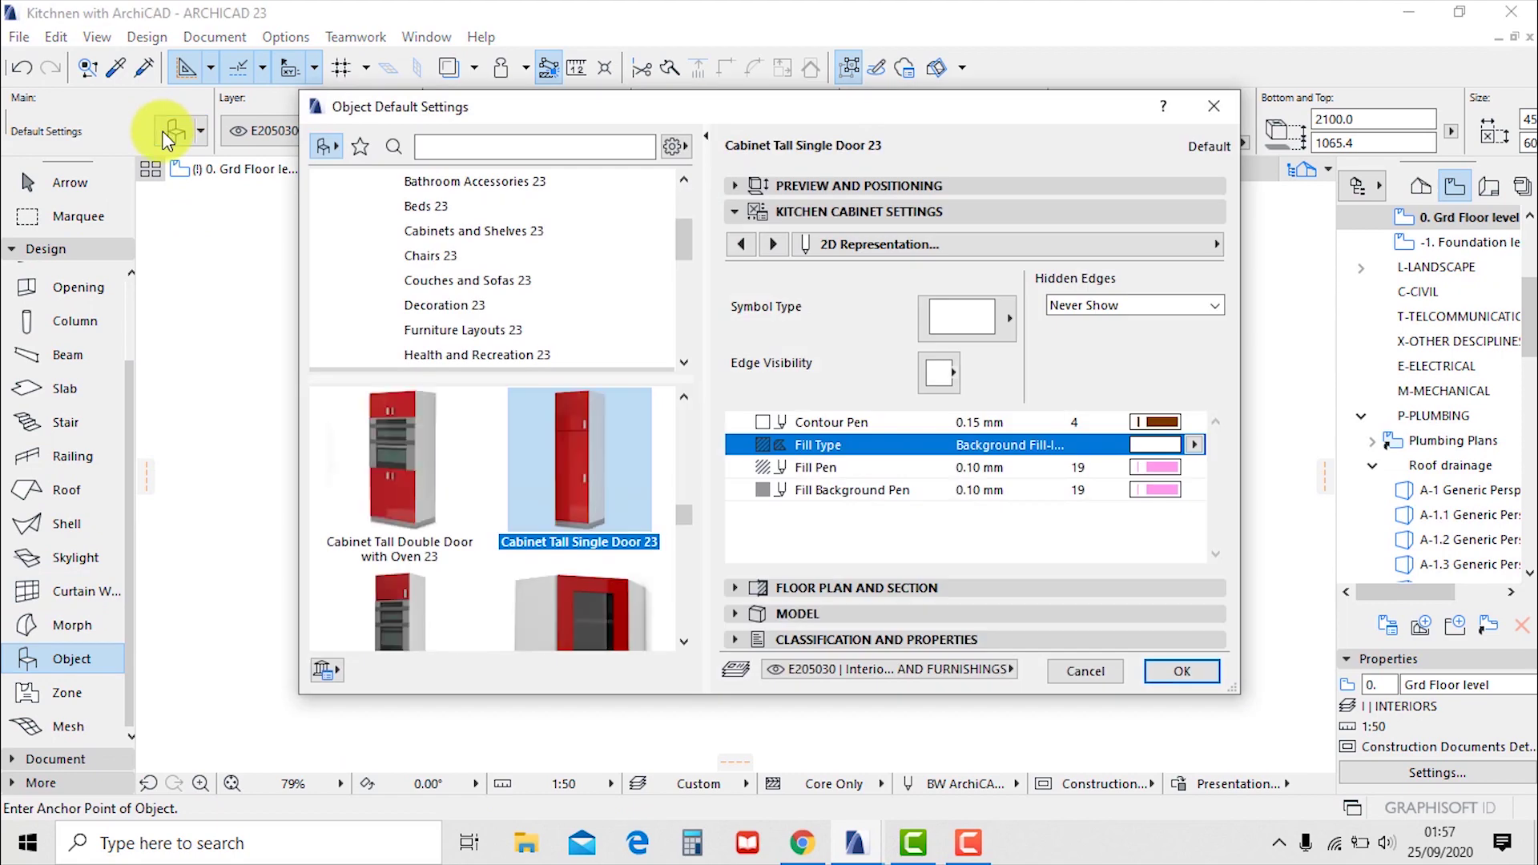
{"action": "scroll", "coordinate": [568, 560], "scroll_direction": "down", "scroll_amount": 2}
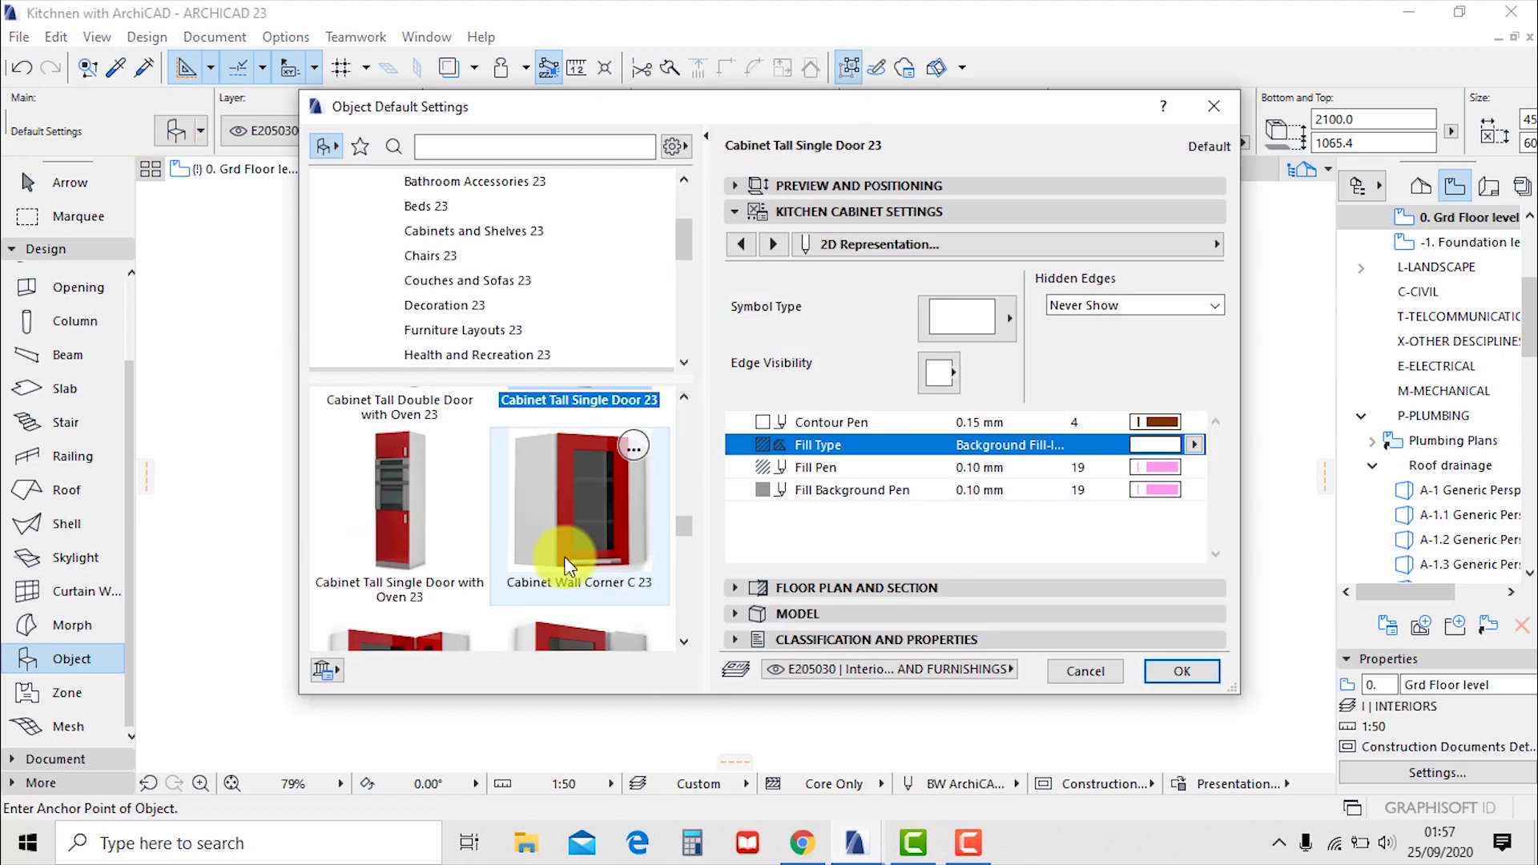
{"action": "scroll", "coordinate": [565, 543], "scroll_direction": "up", "scroll_amount": 1}
{"action": "scroll", "coordinate": [566, 439], "scroll_direction": "up", "scroll_amount": 1}
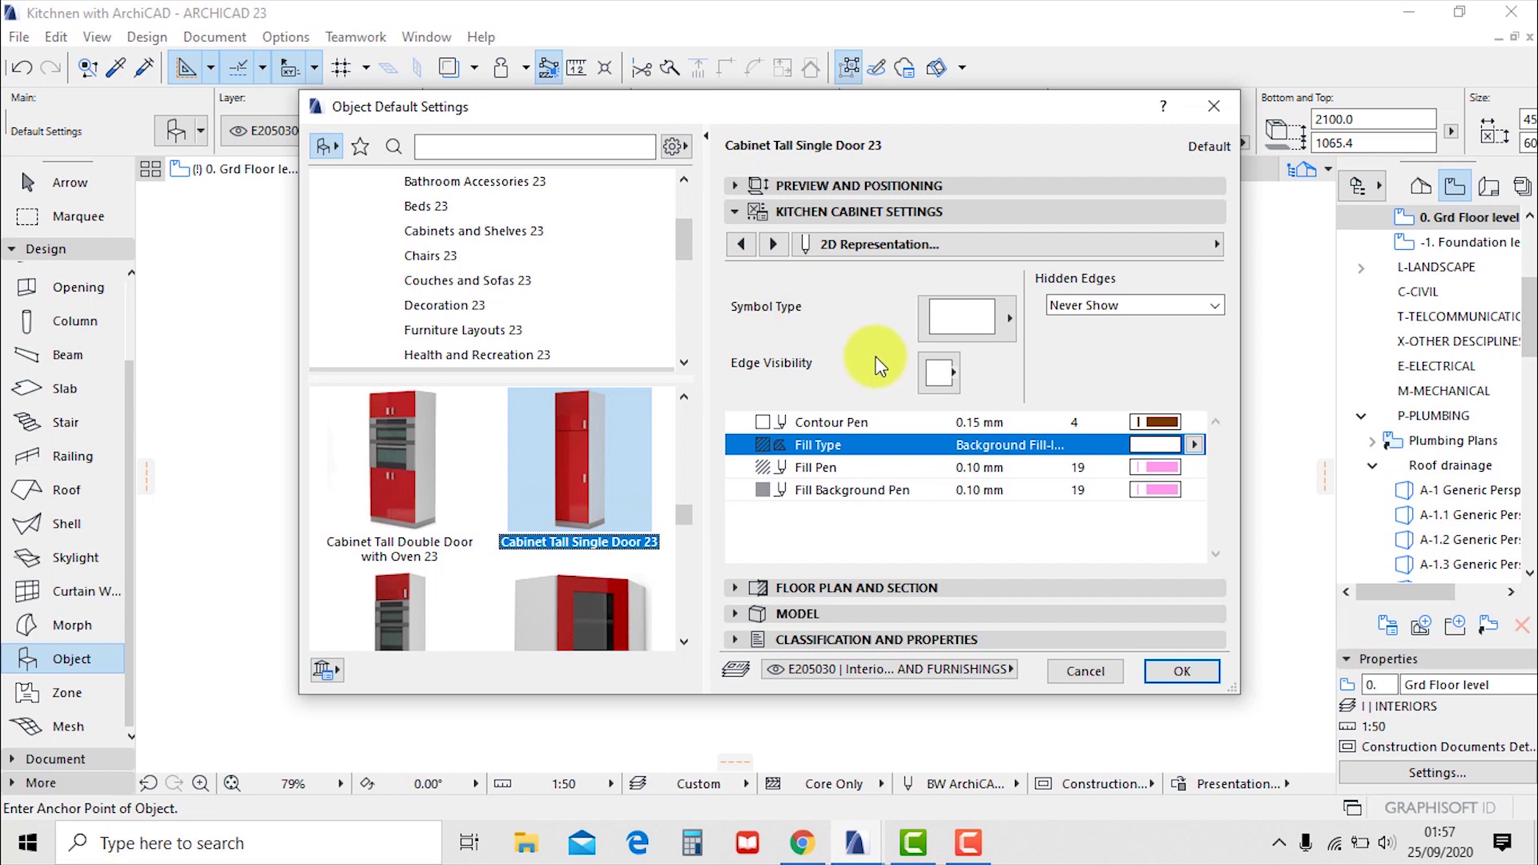
{"action": "left_click", "coordinate": [1154, 490]}
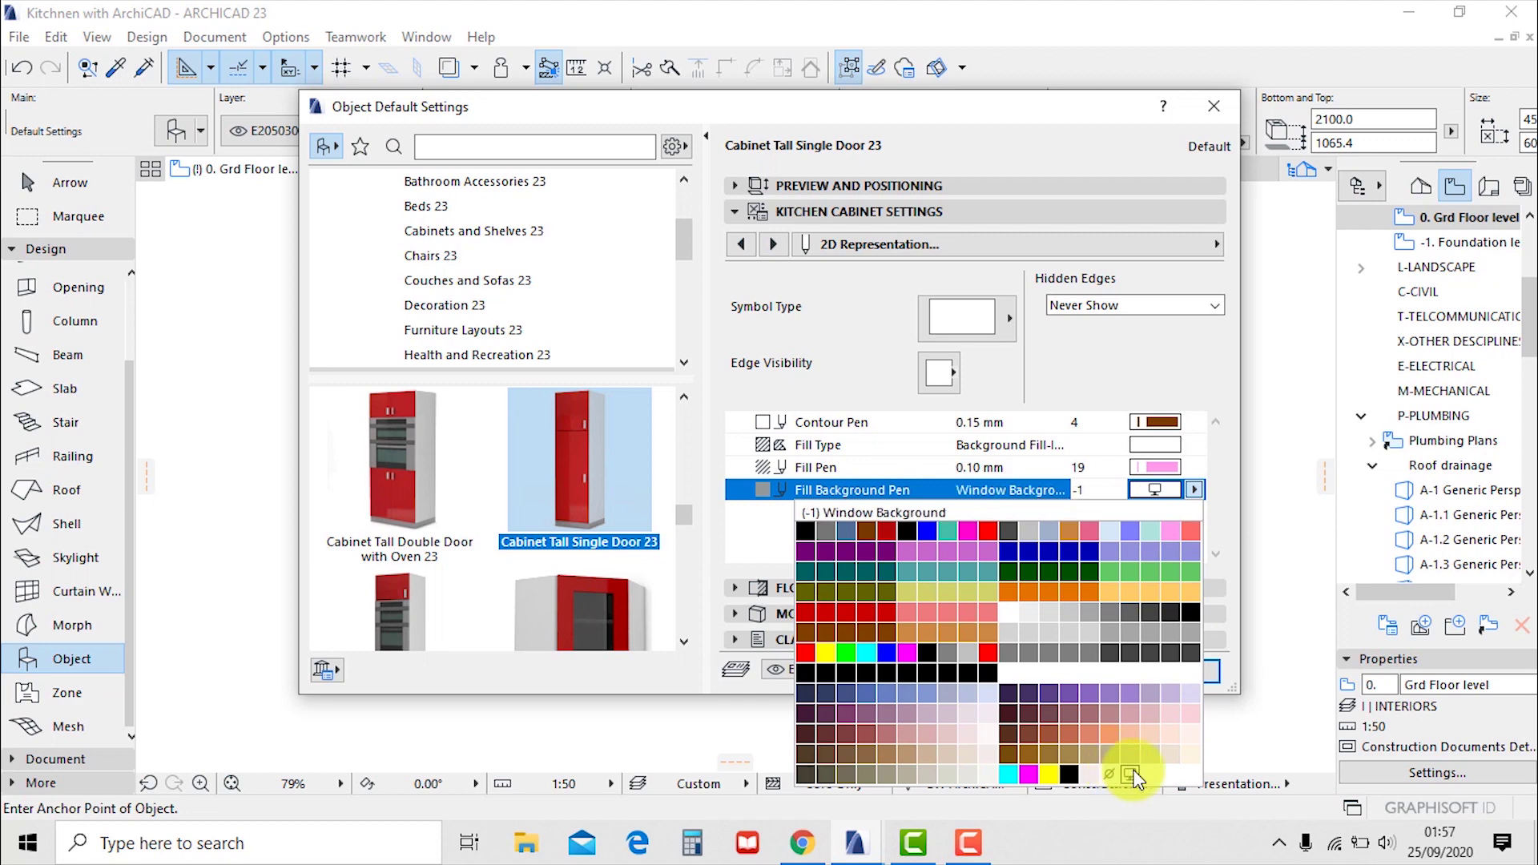
{"action": "left_click", "coordinate": [1132, 775]}
{"action": "left_click", "coordinate": [1155, 445]}
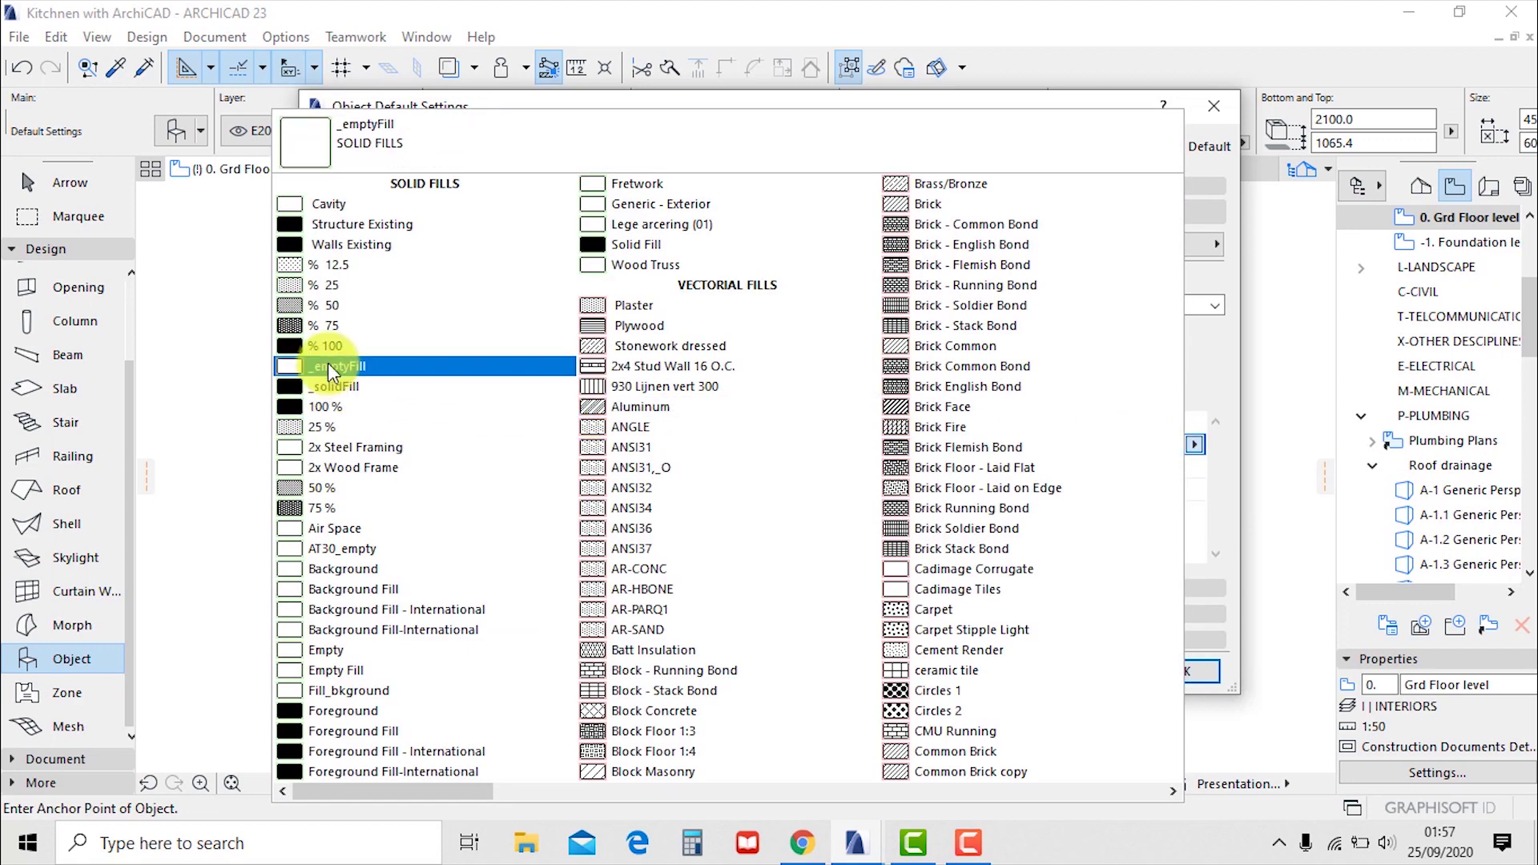
{"action": "left_click", "coordinate": [325, 265]}
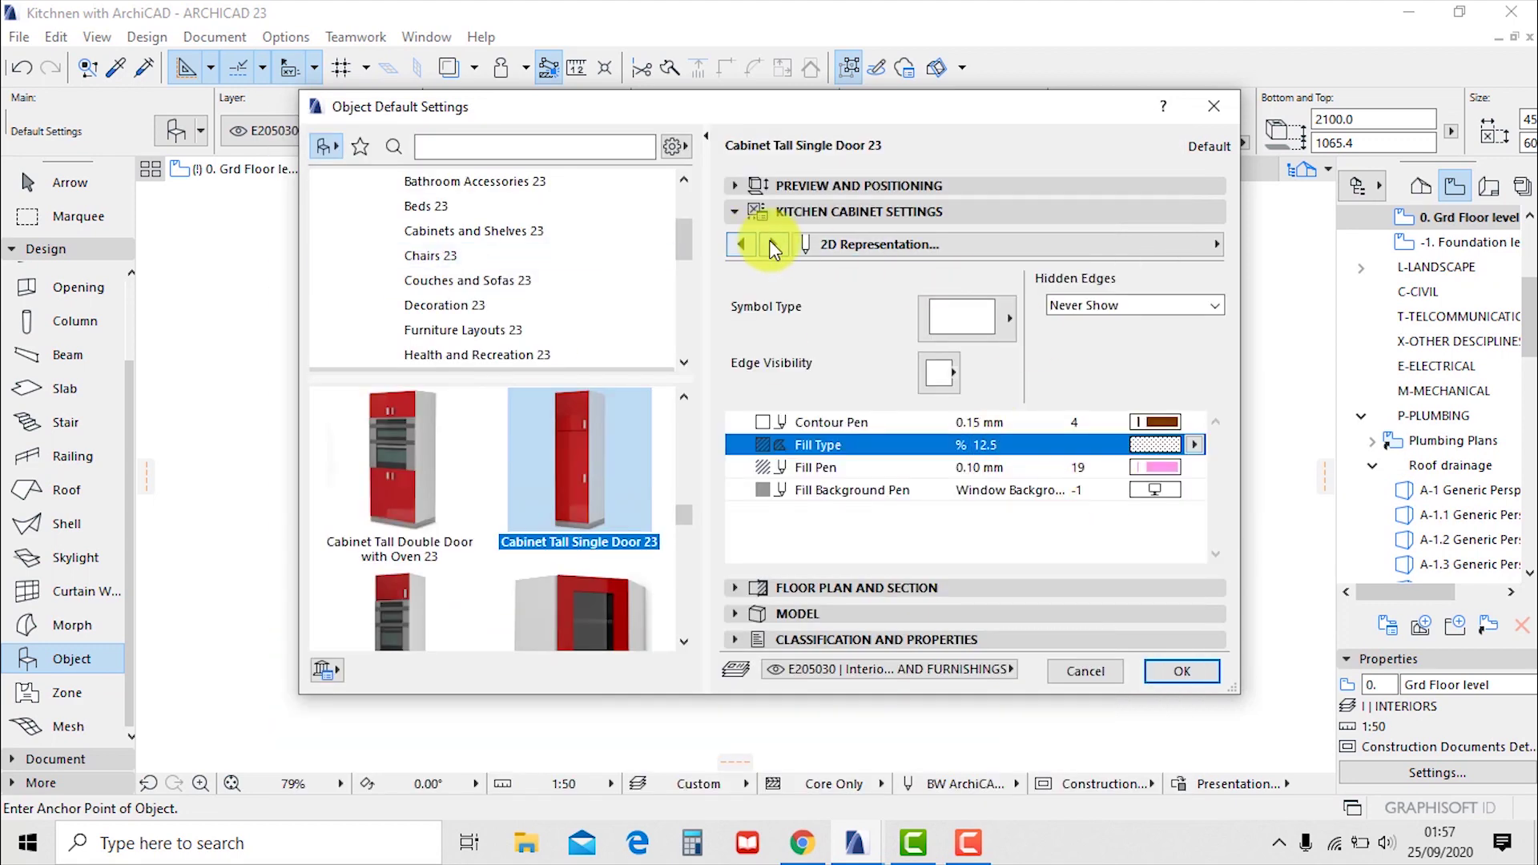
Set the cabinet's 3D door frame surface to Wood - Oak Light
{"action": "left_click", "coordinate": [1060, 246]}
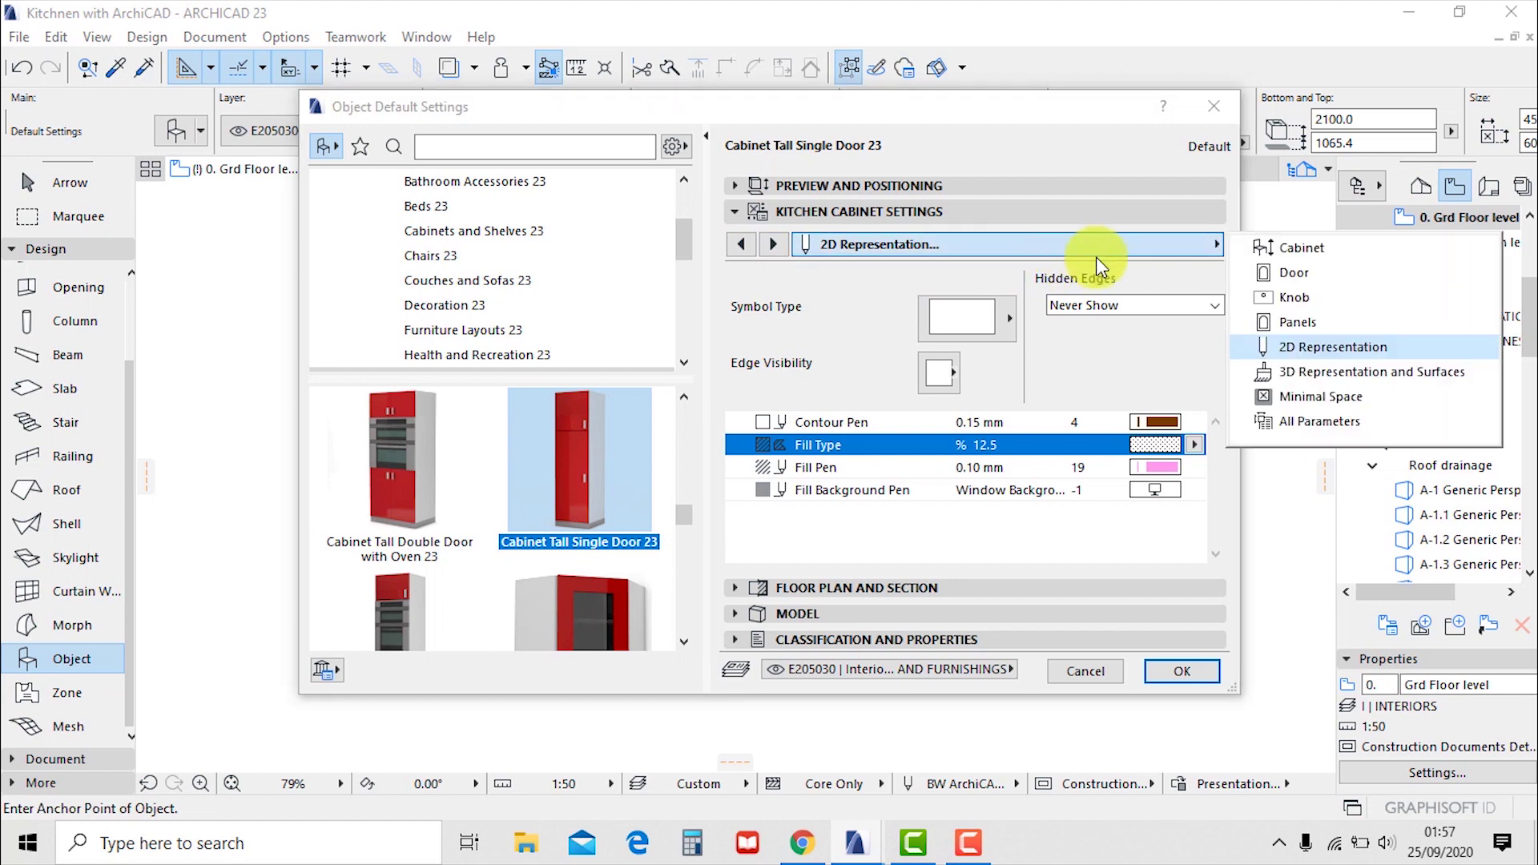
{"action": "left_click", "coordinate": [1315, 376]}
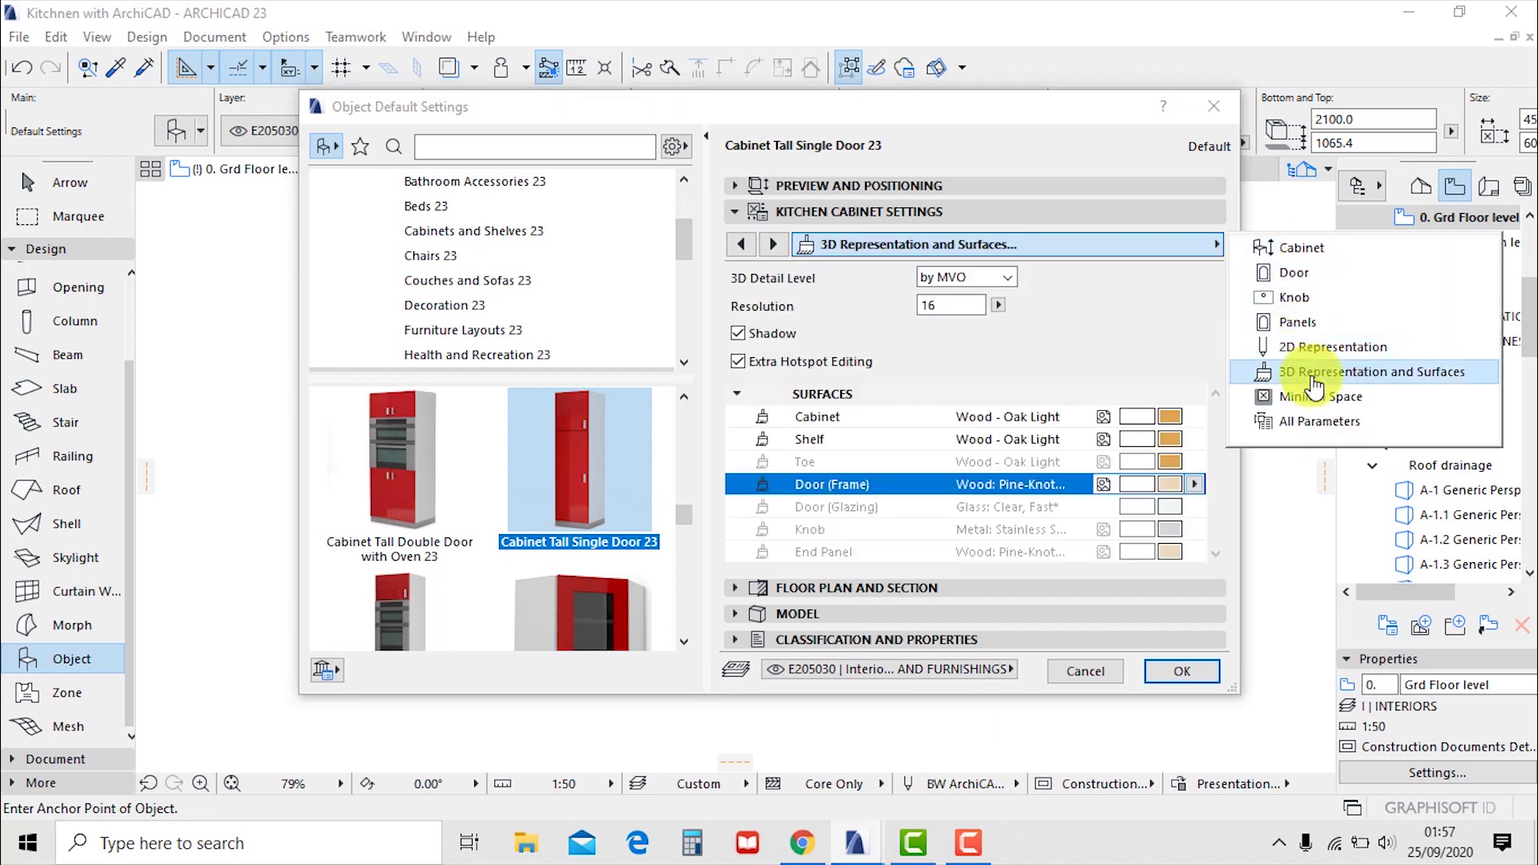
{"action": "left_click", "coordinate": [1192, 478]}
{"action": "left_click", "coordinate": [1194, 483]}
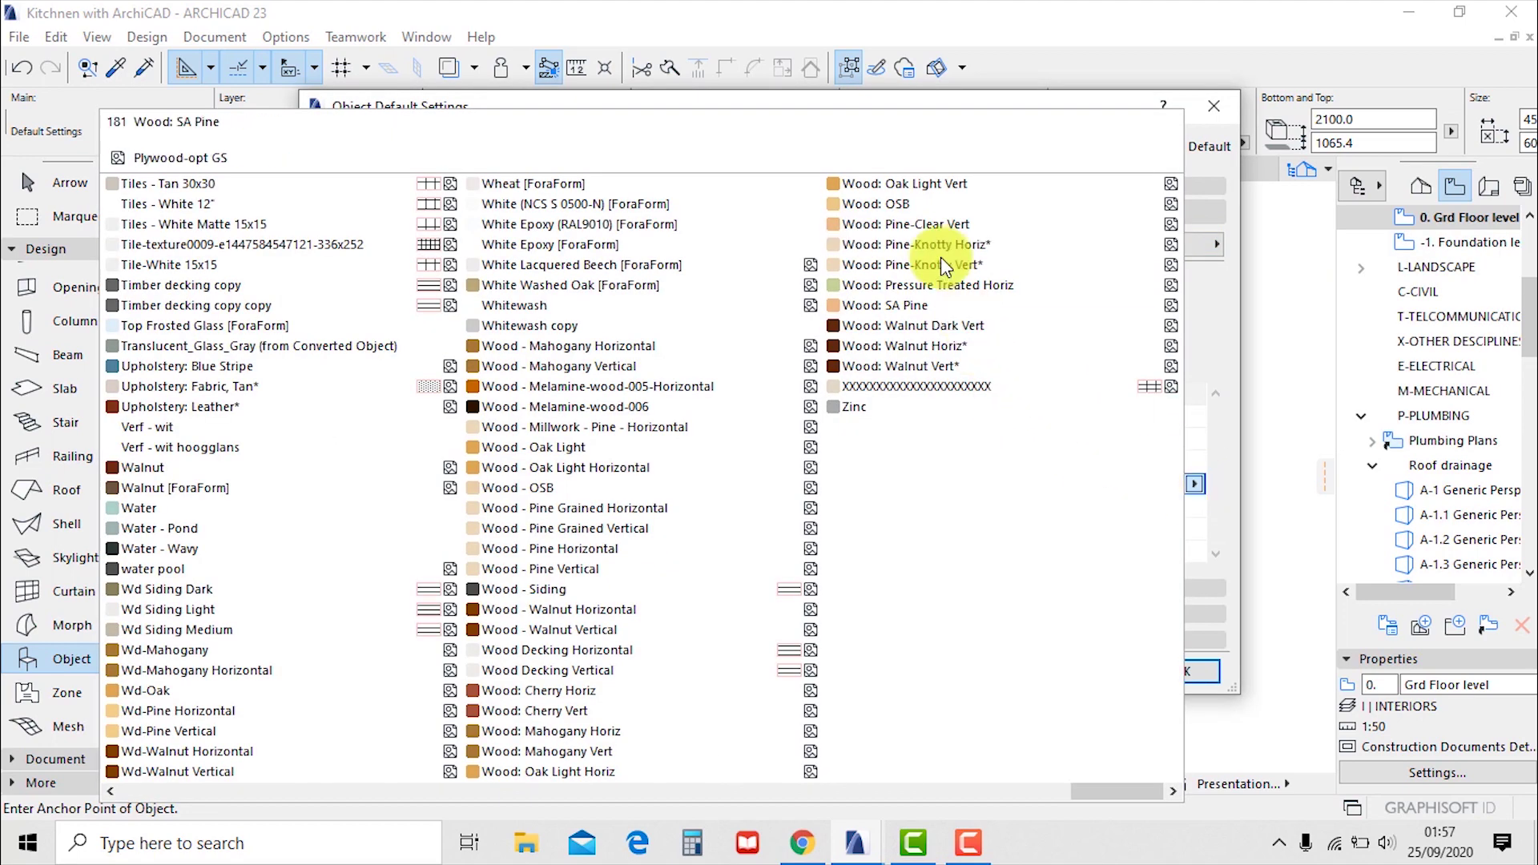
{"action": "left_click", "coordinate": [881, 203]}
{"action": "left_click", "coordinate": [1198, 483]}
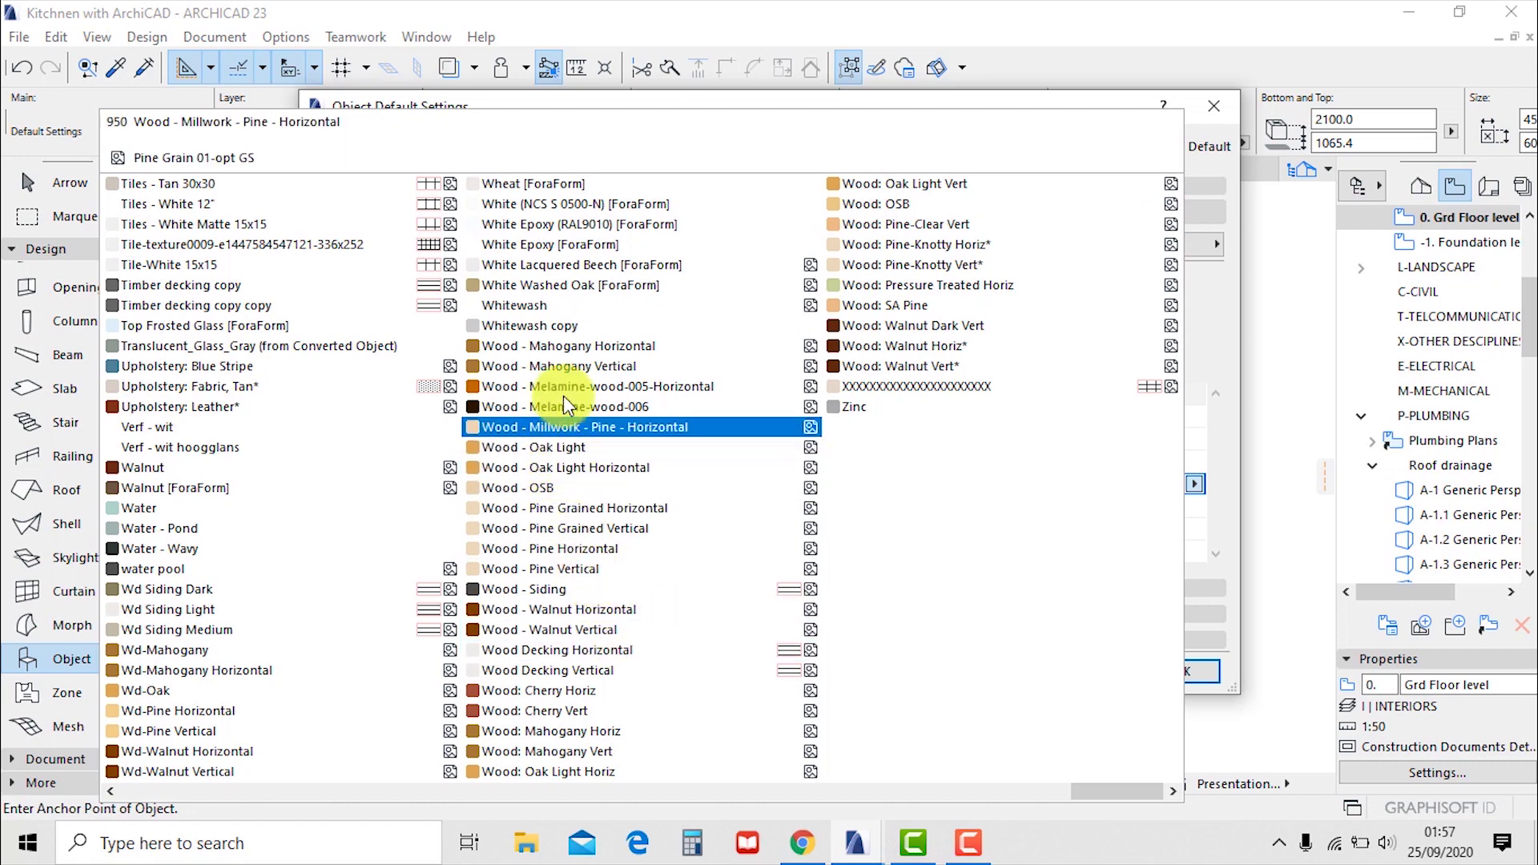
{"action": "left_click", "coordinate": [581, 447]}
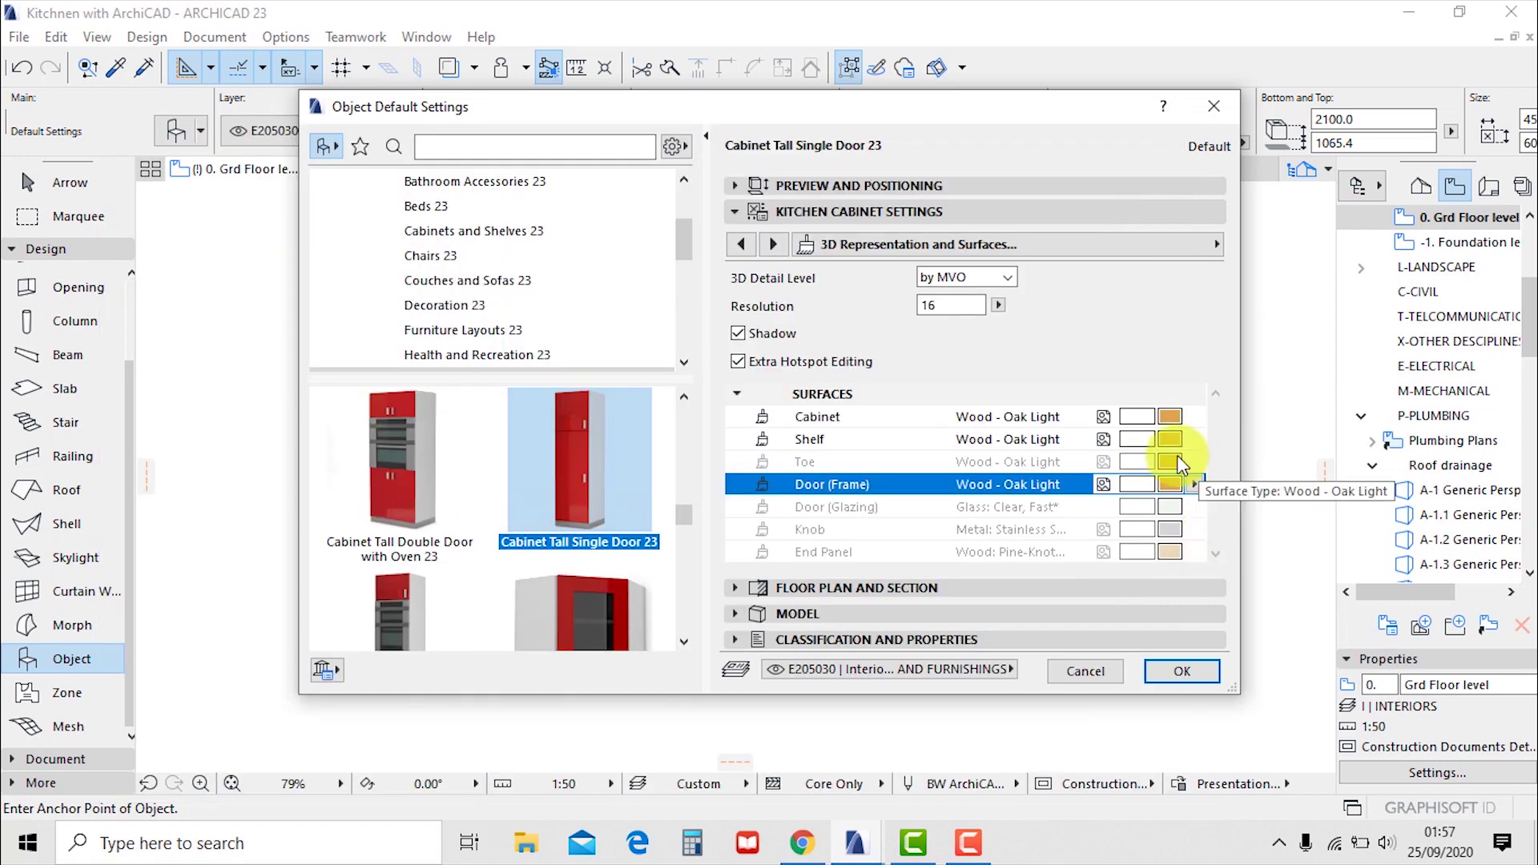
{"action": "left_click", "coordinate": [1178, 551]}
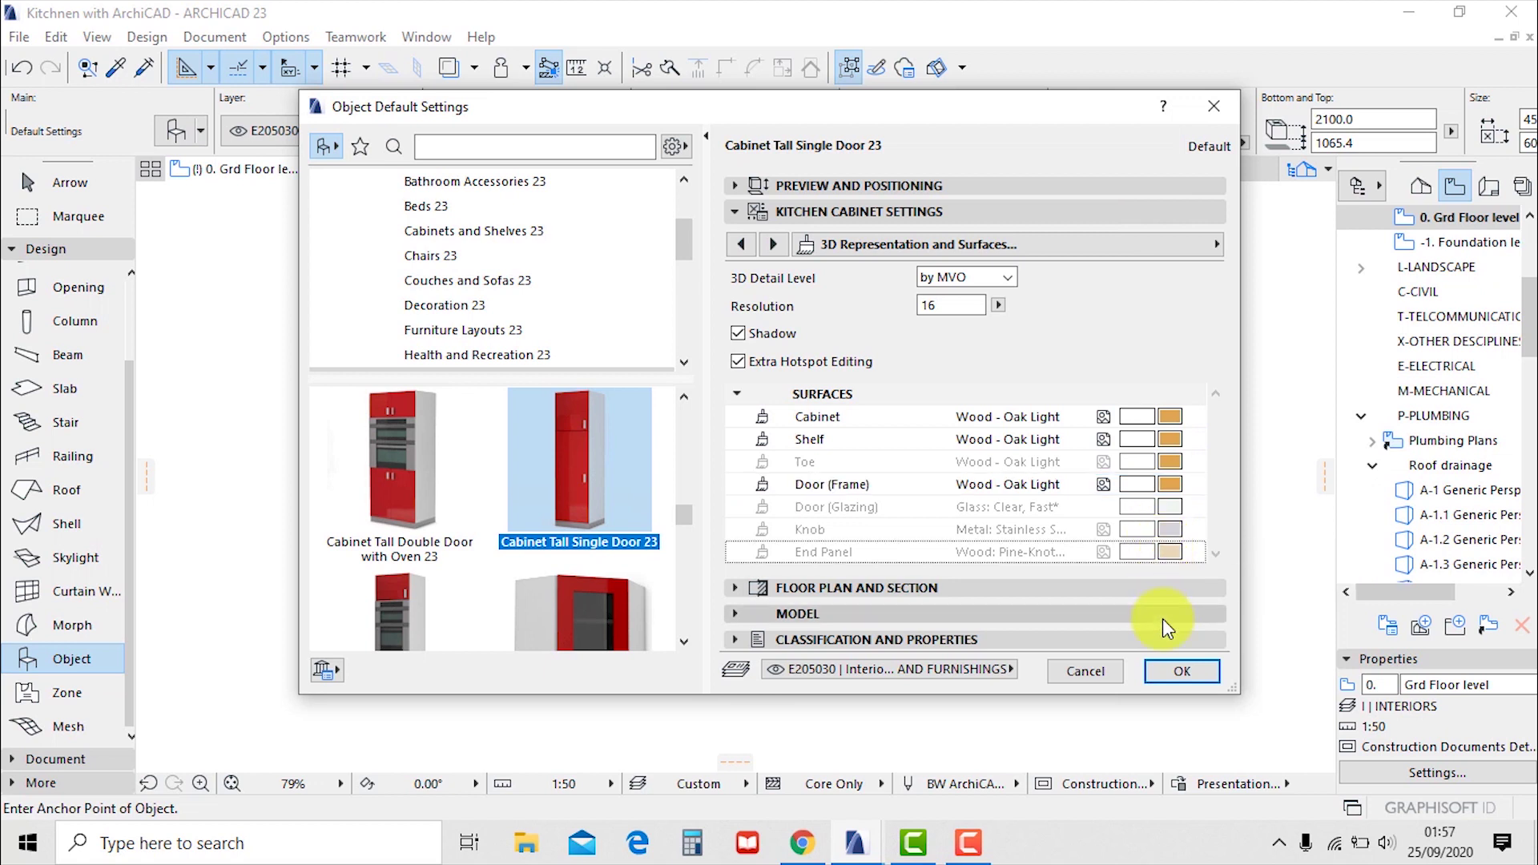
Review the cabinet's panel, knob, door and cabinet dimension settings and accept the object defaults
{"action": "left_click", "coordinate": [751, 252]}
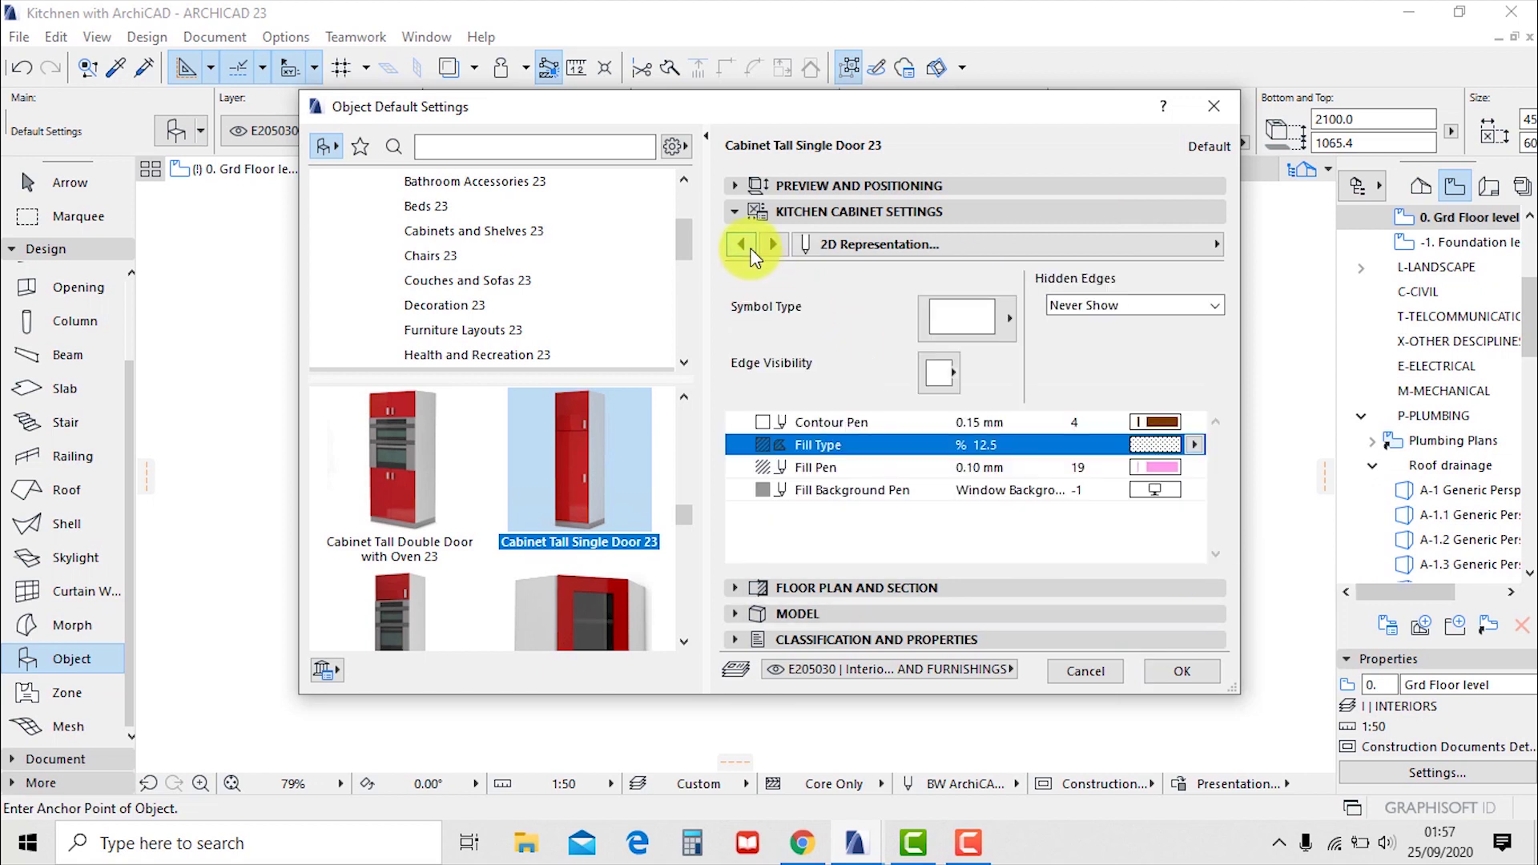
{"action": "left_click", "coordinate": [751, 251]}
{"action": "left_click", "coordinate": [751, 252]}
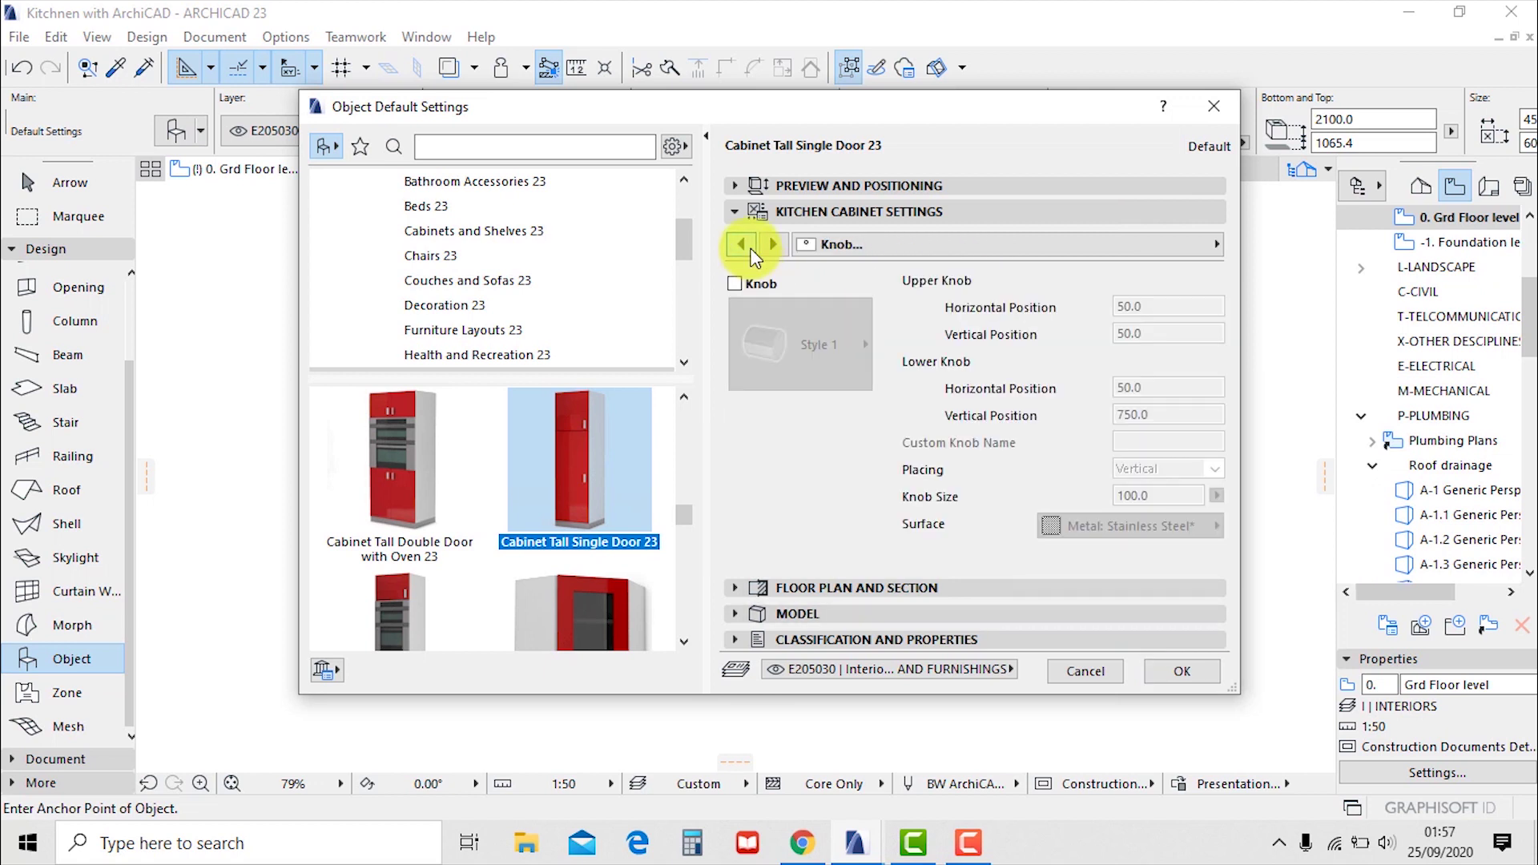
{"action": "left_click", "coordinate": [751, 252]}
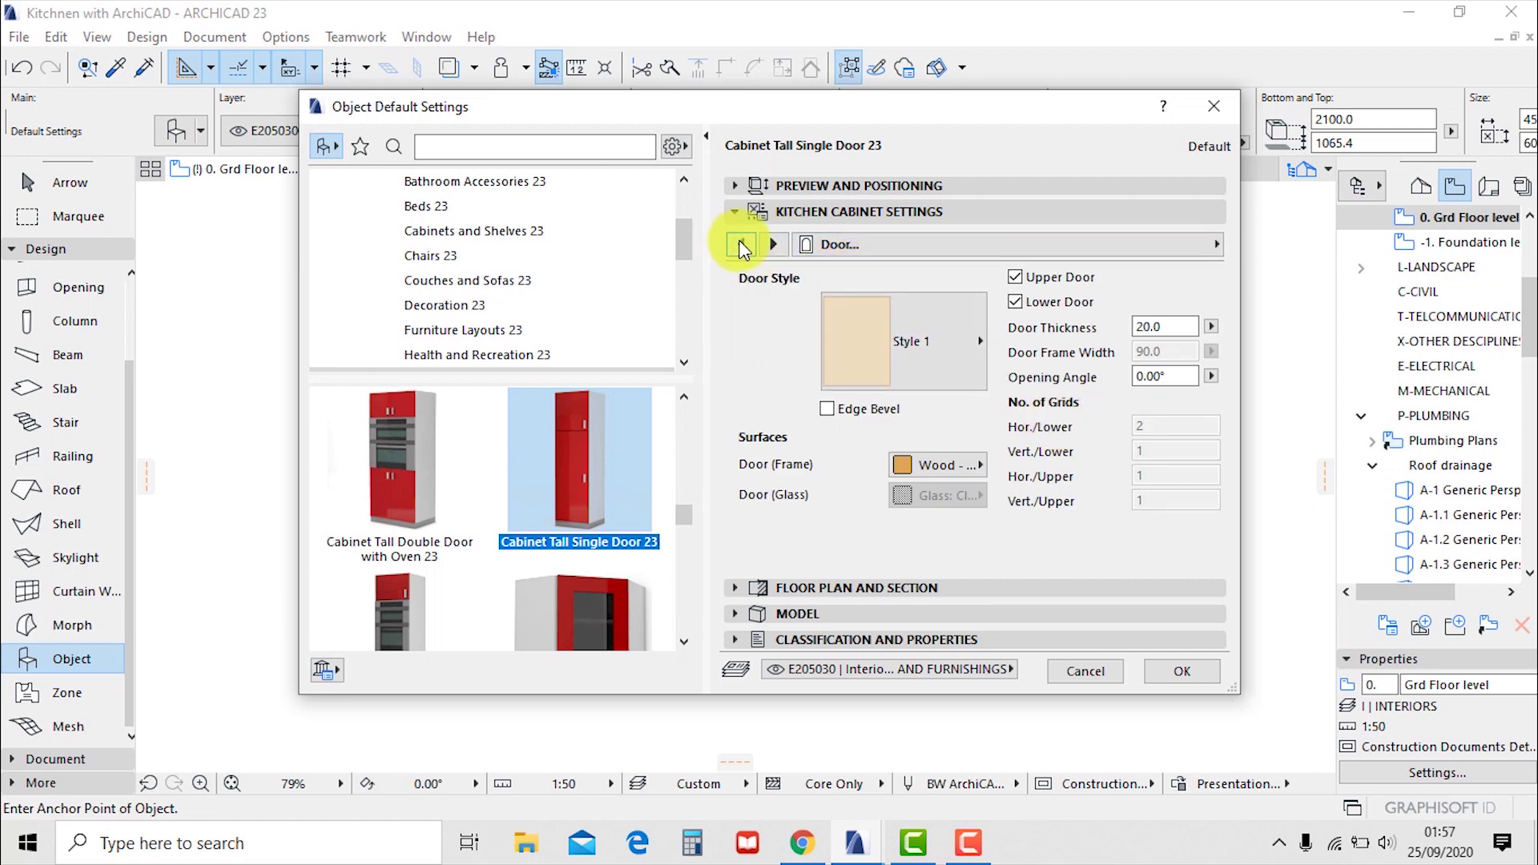
{"action": "left_click", "coordinate": [741, 246]}
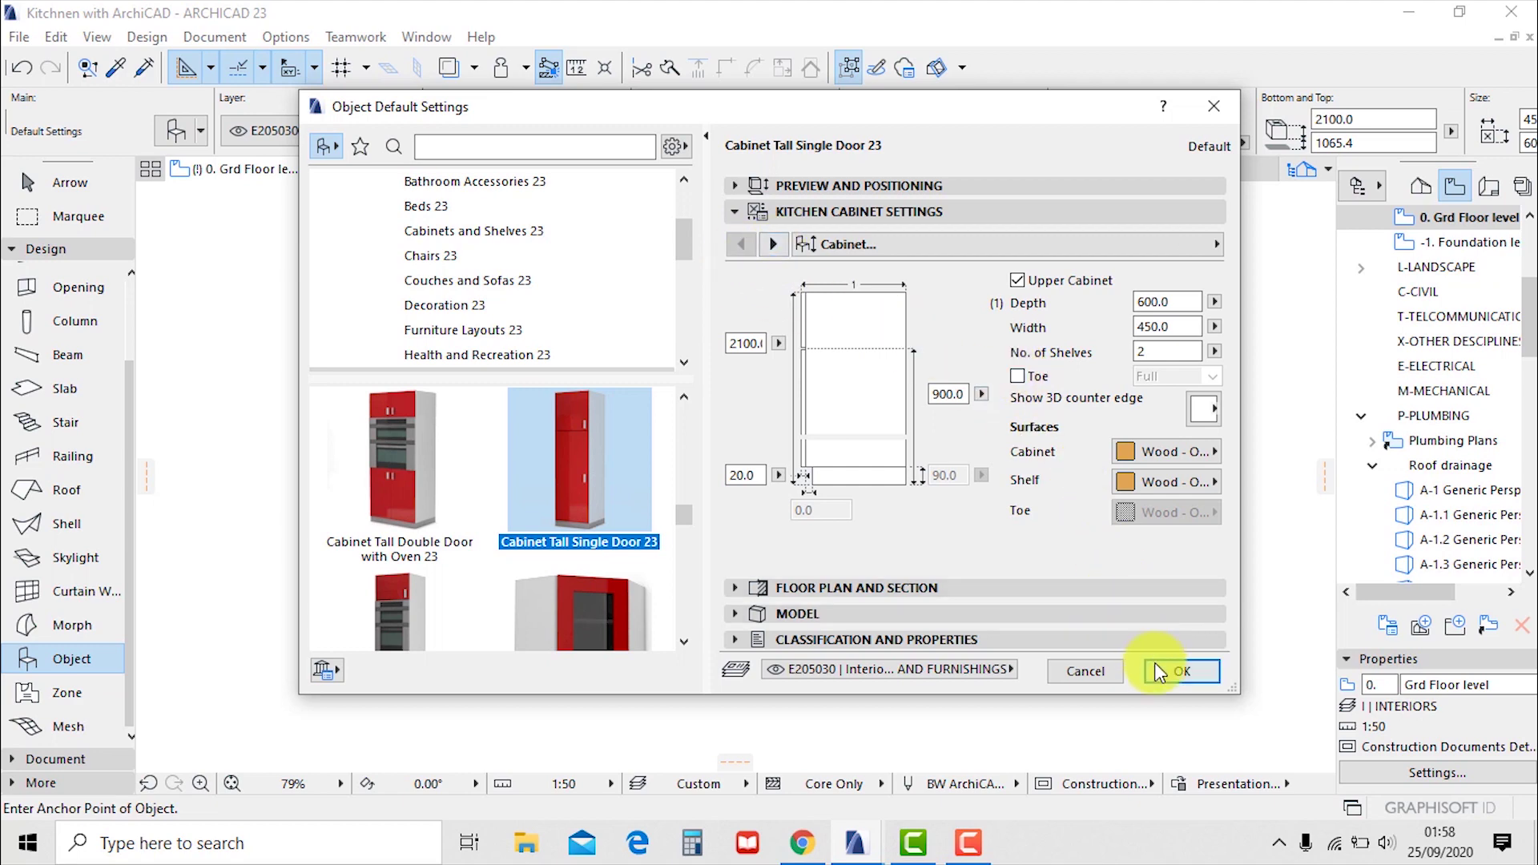
{"action": "left_click", "coordinate": [1178, 672]}
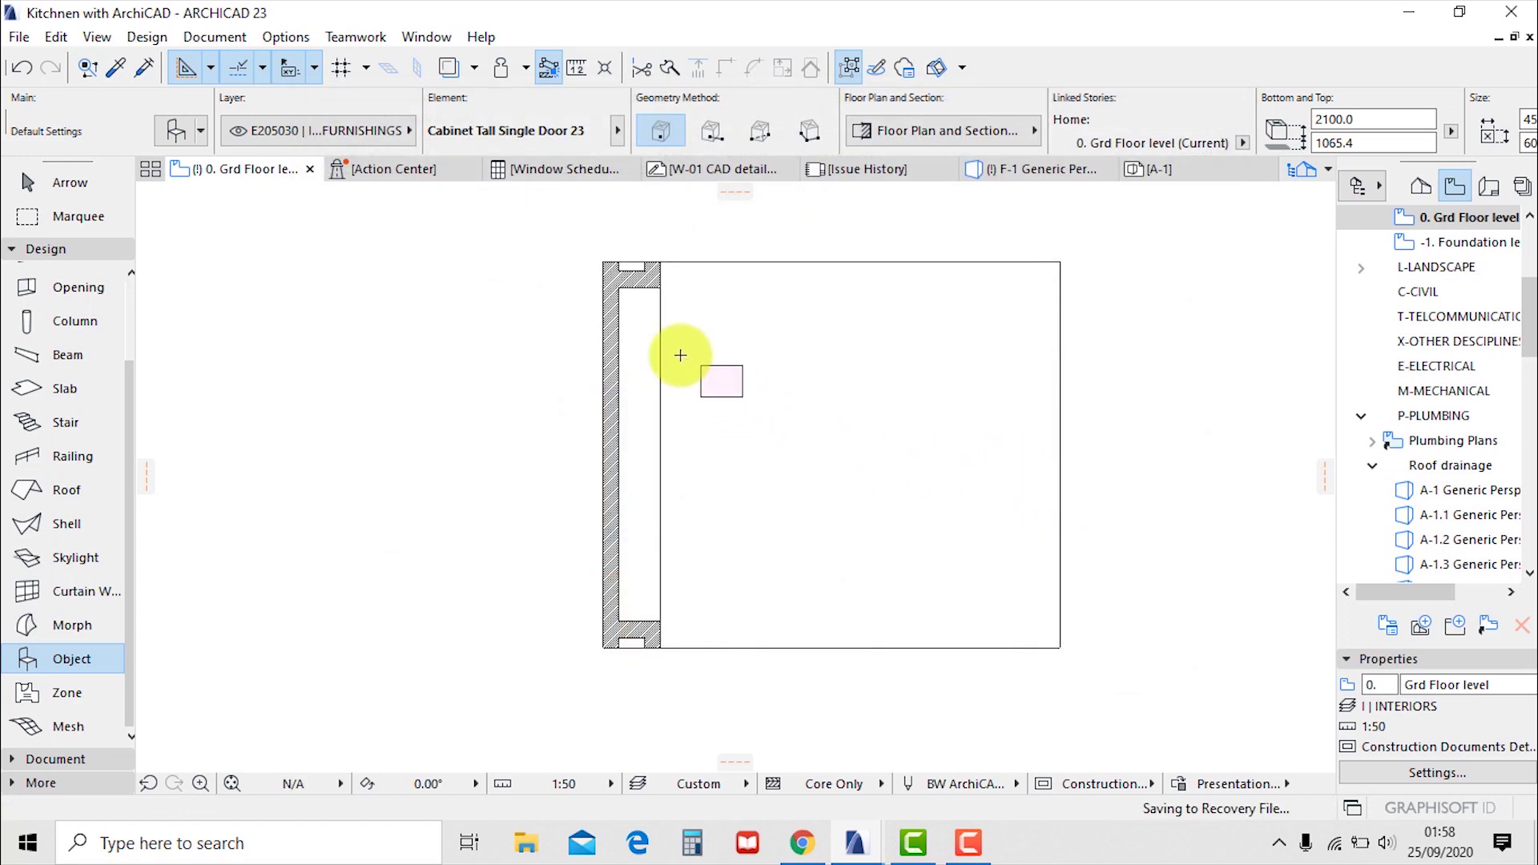
Place the tall cabinet on the plan and move its corner to the upper inner corner of the wall niche
{"action": "scroll", "coordinate": [615, 313], "scroll_direction": "up", "scroll_amount": 5}
{"action": "key", "text": "Escape"}
{"action": "left_click", "coordinate": [839, 451]}
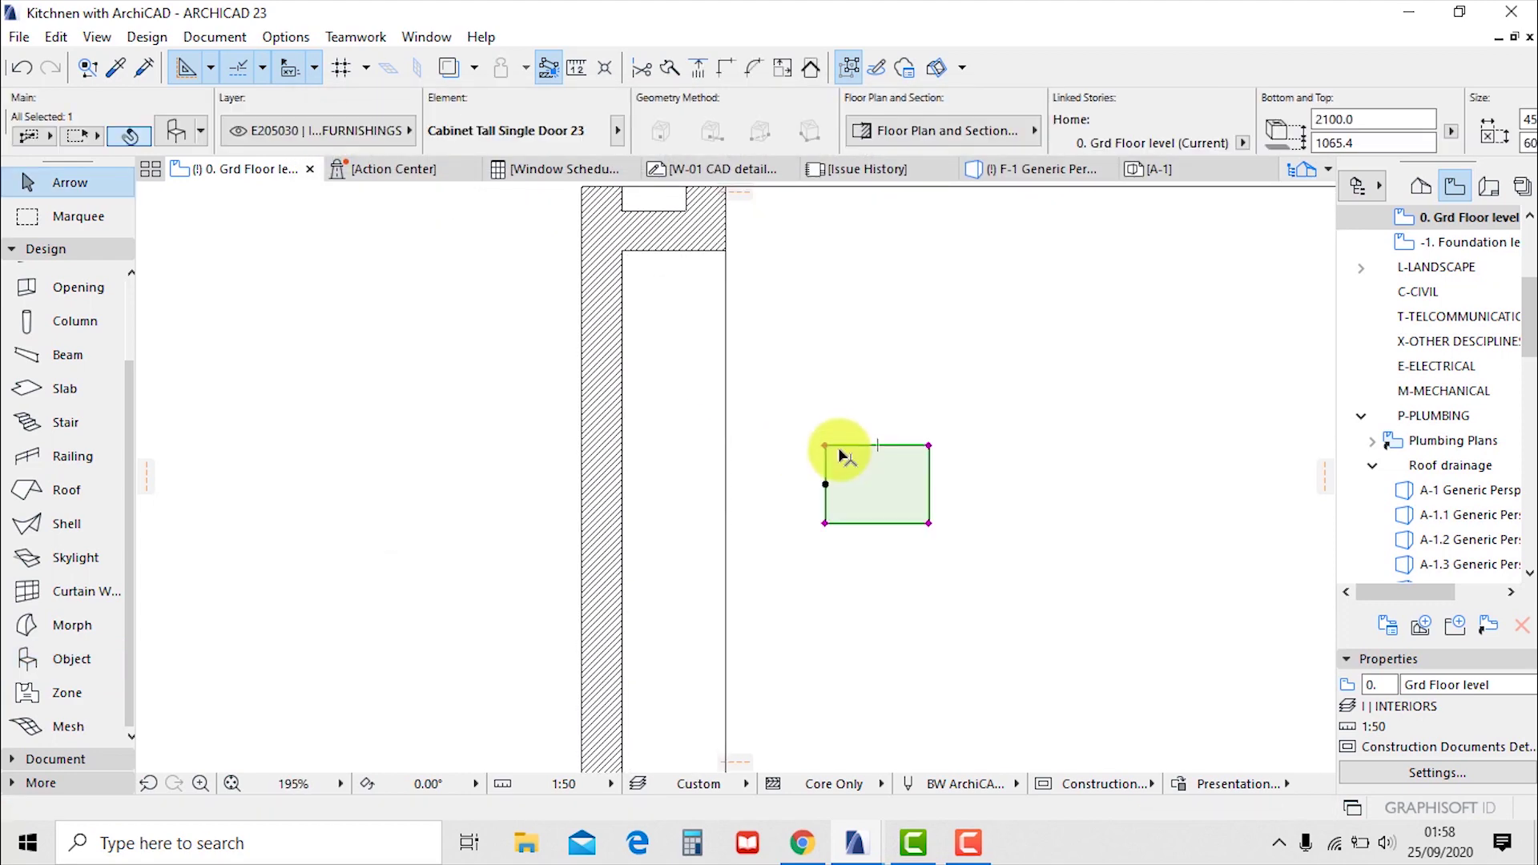
{"action": "left_click", "coordinate": [823, 457]}
{"action": "left_click", "coordinate": [826, 445]}
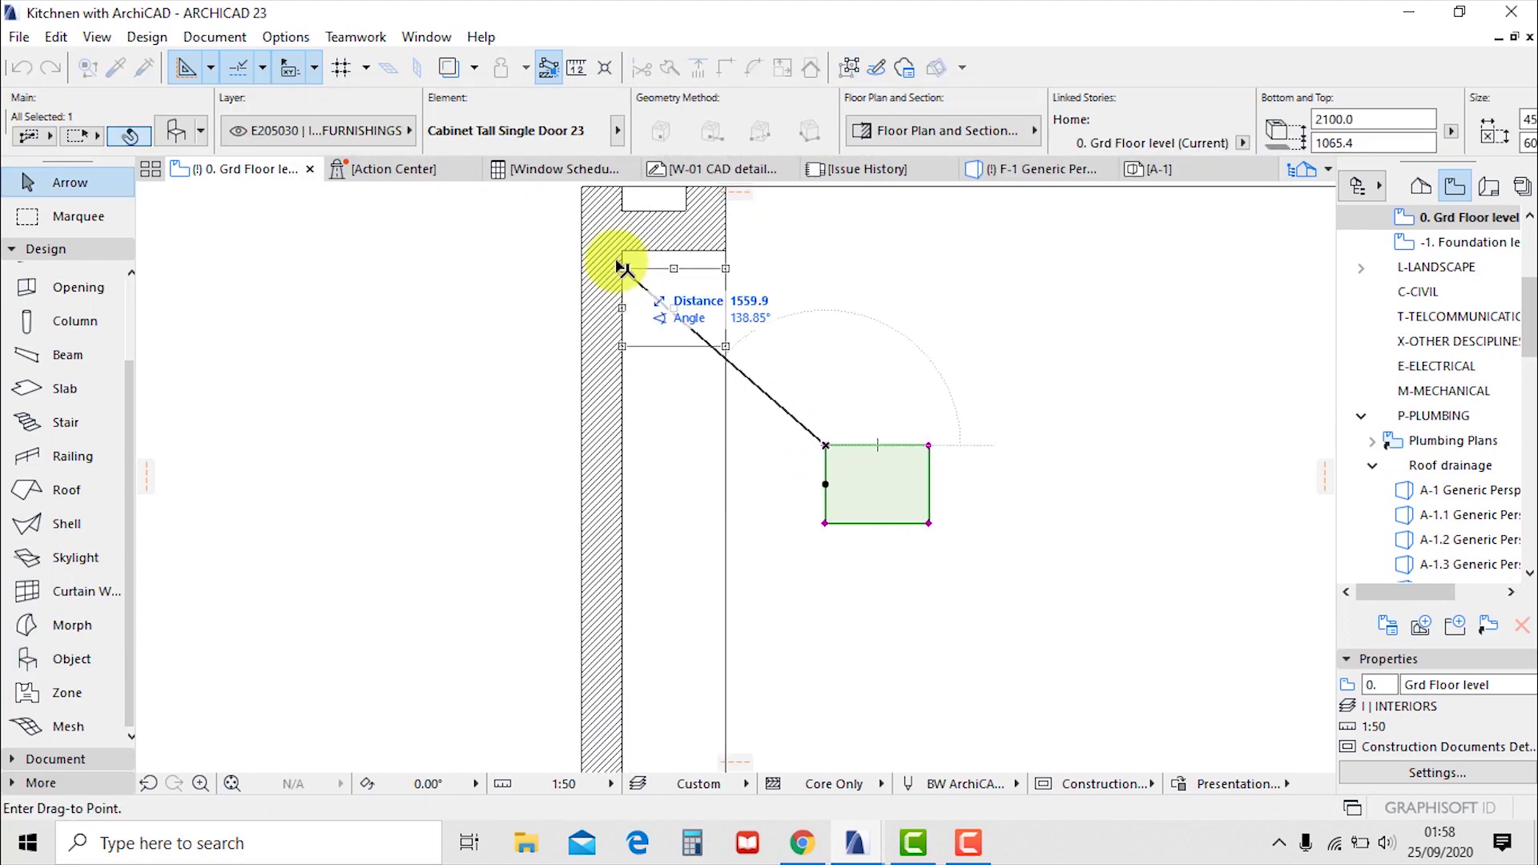
{"action": "left_click", "coordinate": [622, 252]}
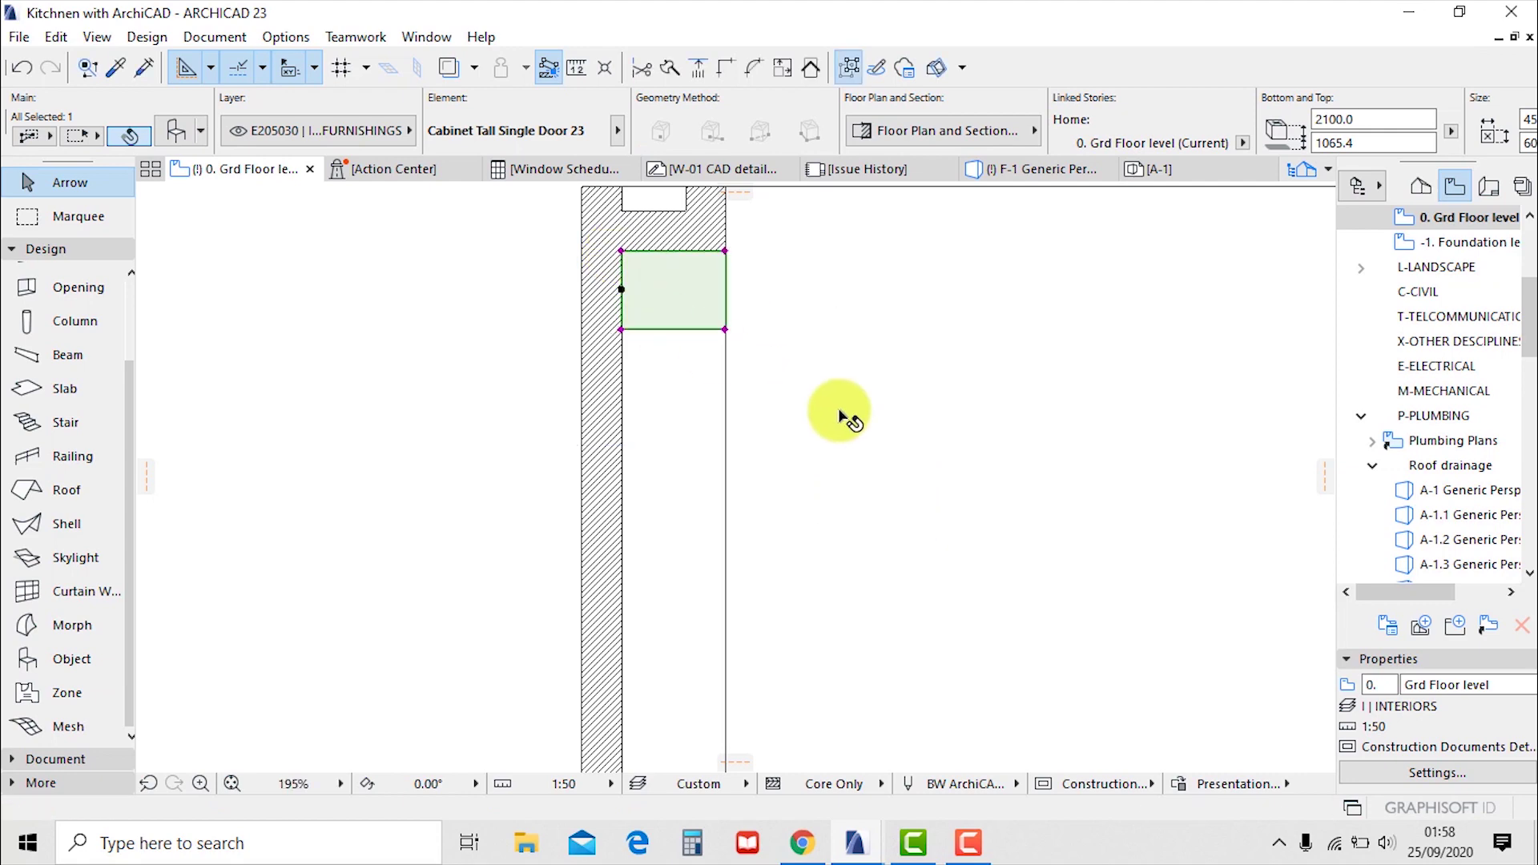
In the 3D view, move the tall cabinet straight down so its base rests on the floor inside the niche
{"action": "key", "text": "F3"}
{"action": "scroll", "coordinate": [900, 502], "scroll_direction": "up", "scroll_amount": 5}
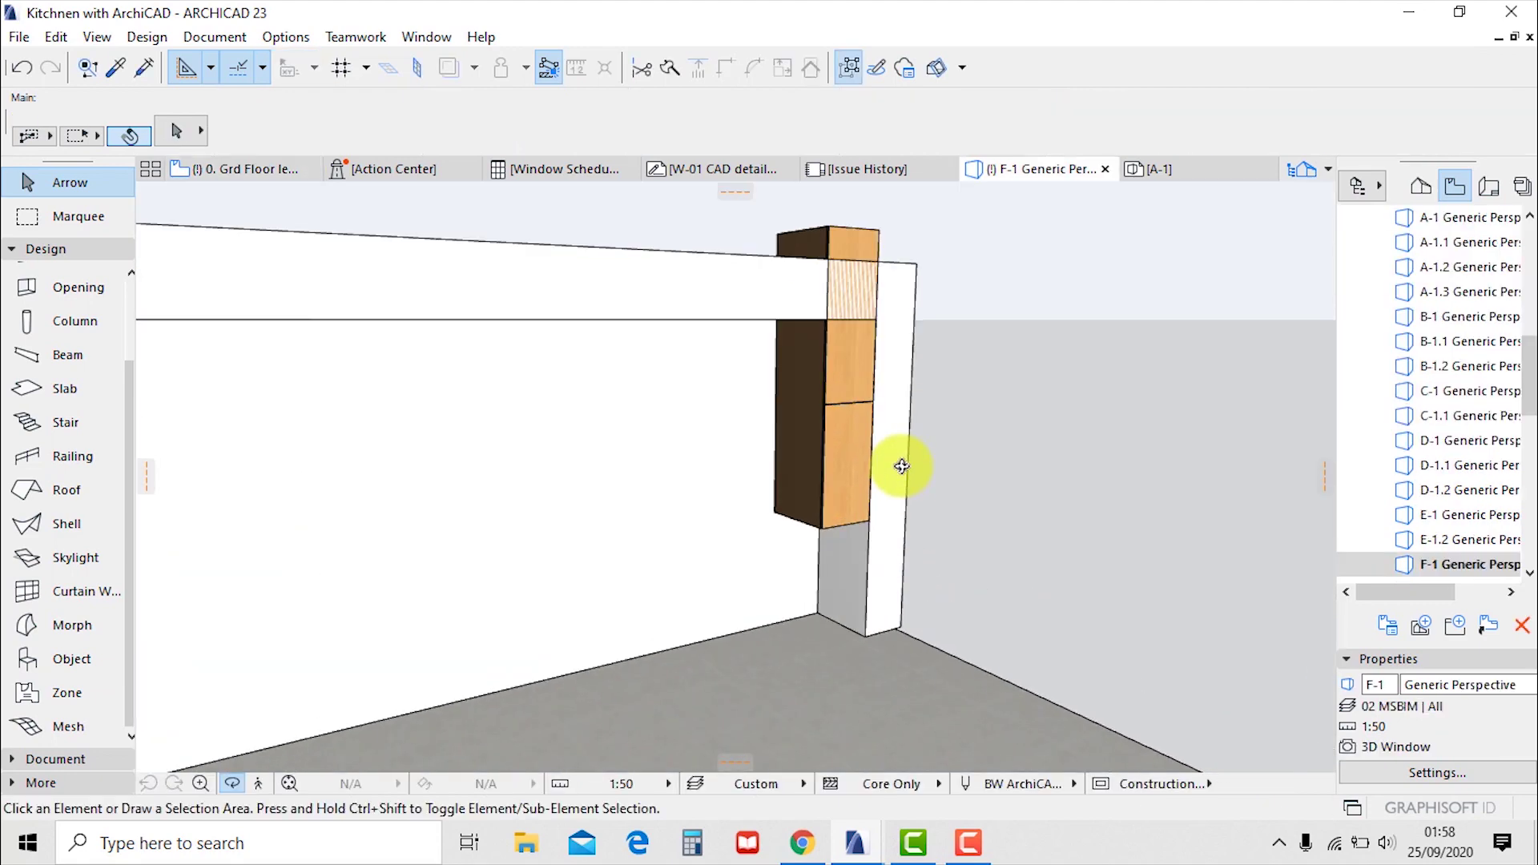
{"action": "left_click", "coordinate": [819, 419]}
{"action": "key", "text": "ctrl+d"}
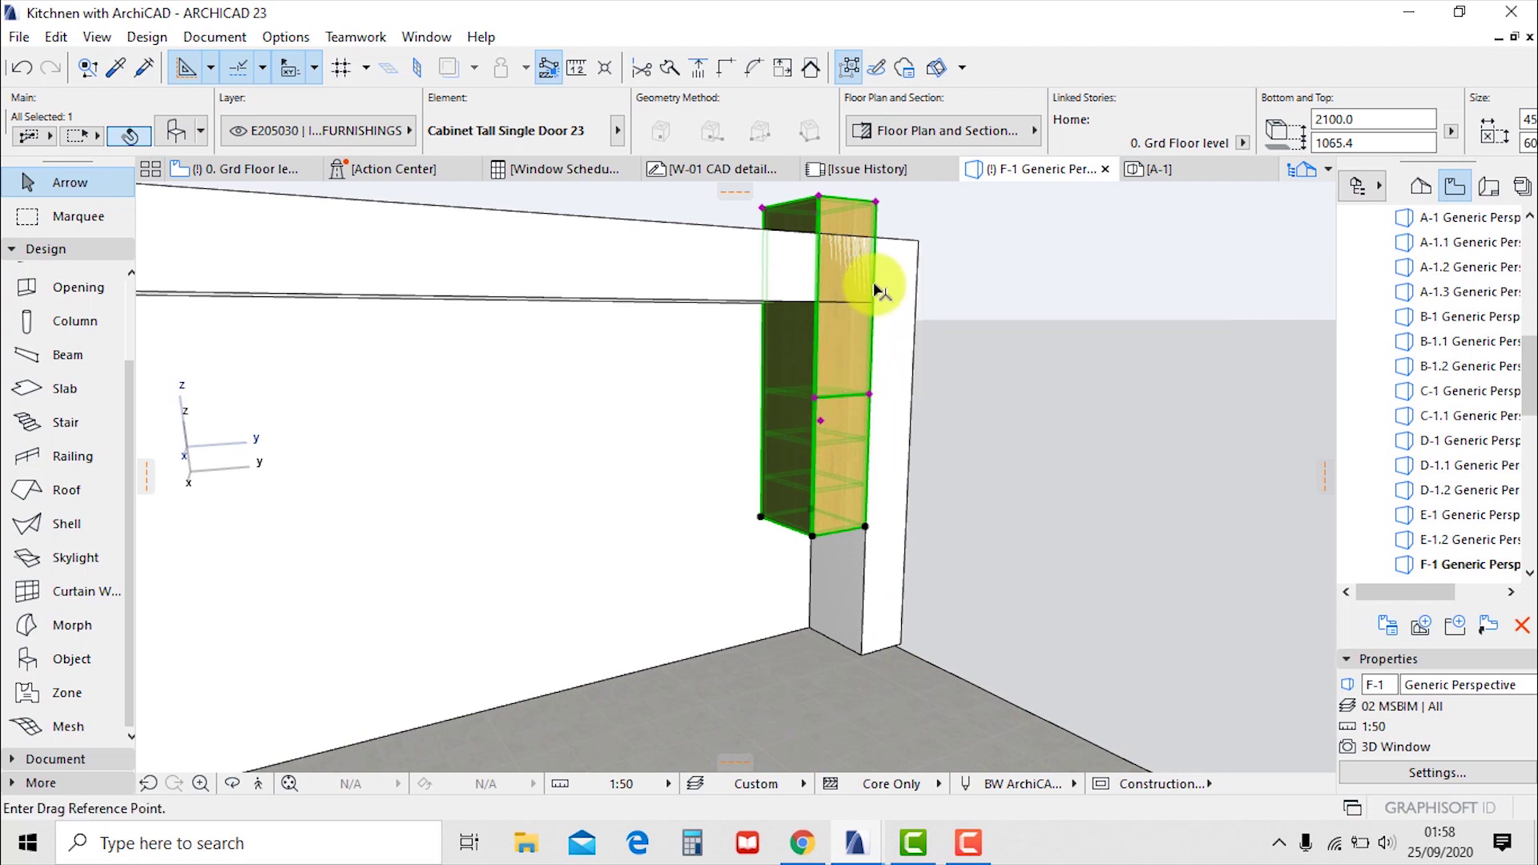
{"action": "left_click", "coordinate": [868, 526]}
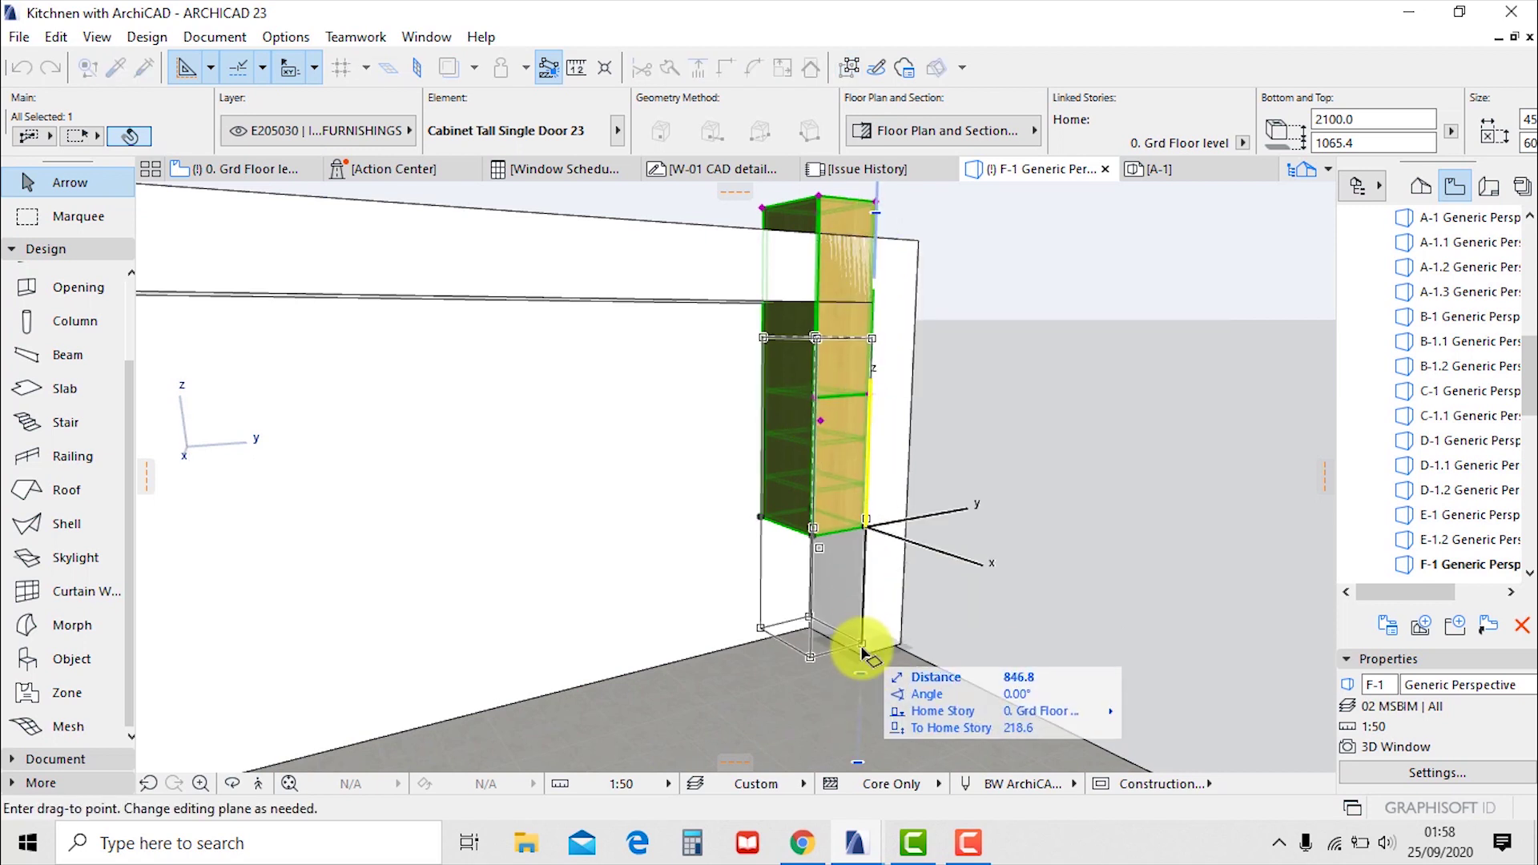
{"action": "left_click", "coordinate": [853, 647]}
{"action": "left_click", "coordinate": [1107, 471]}
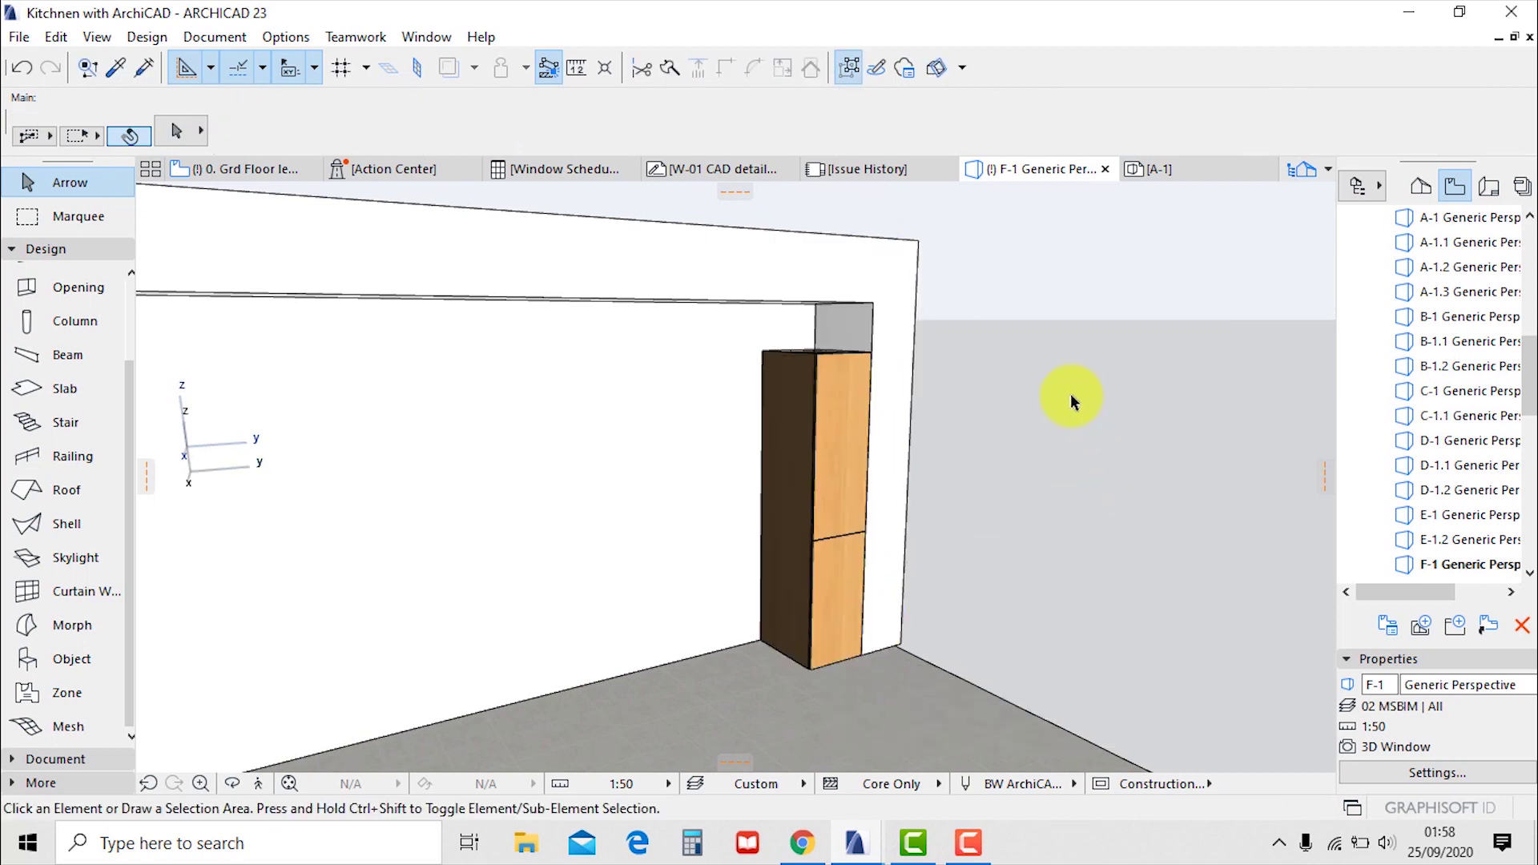
{"action": "middle_click_drag", "start_coordinate": [1071, 395], "coordinate": [927, 578], "text": "shift"}
{"action": "scroll", "coordinate": [926, 543], "scroll_direction": "up", "scroll_amount": 4}
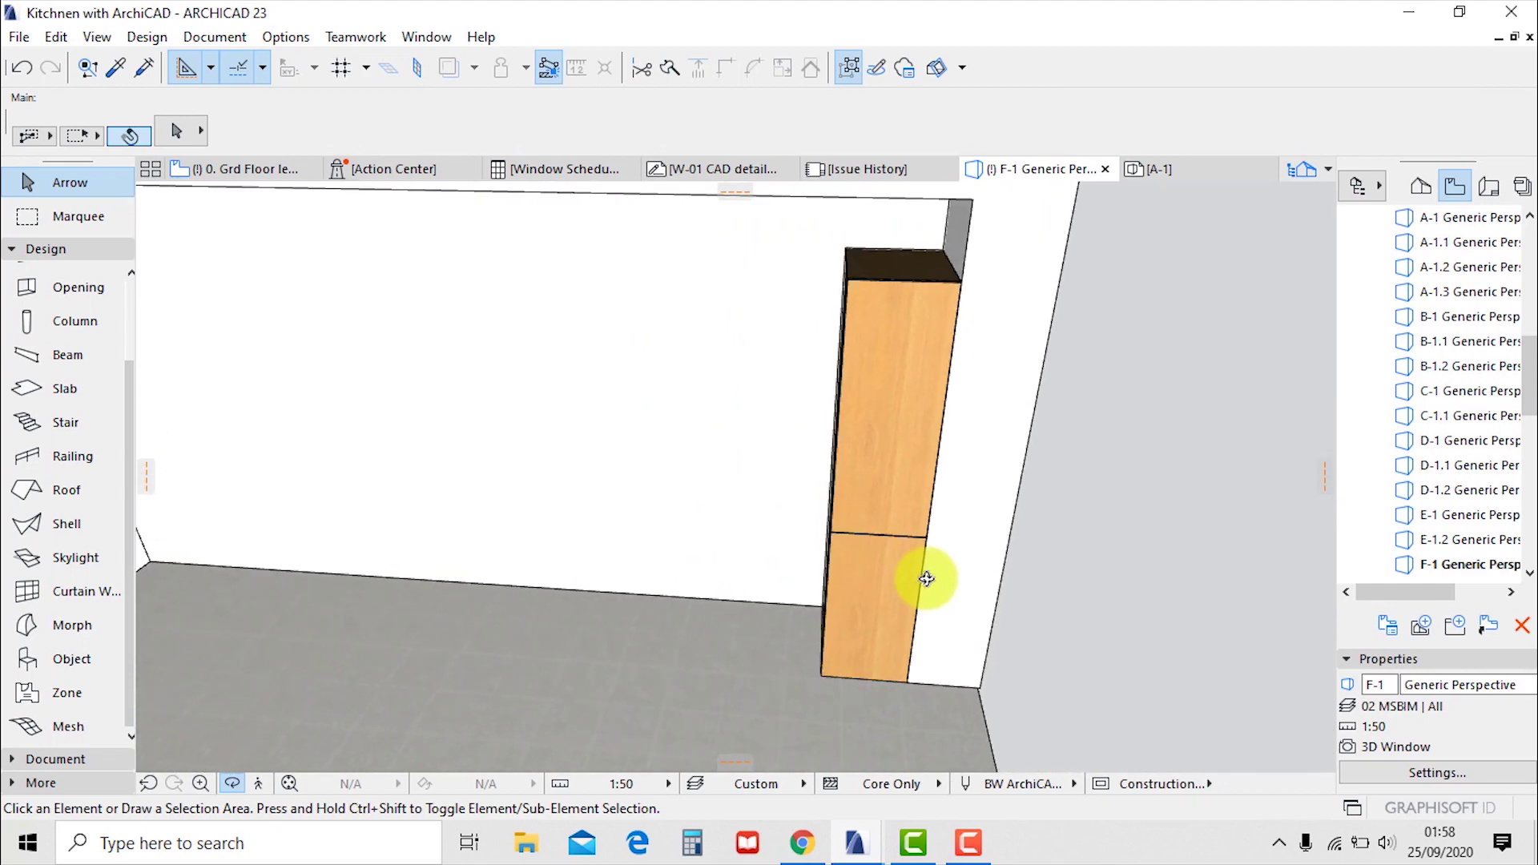
Return to the ground floor plan, deselect the cabinet and choose Cabinet Wall Single Door 23 in the object default settings
{"action": "key", "text": "F2"}
{"action": "scroll", "coordinate": [886, 505], "scroll_direction": "down", "scroll_amount": 2}
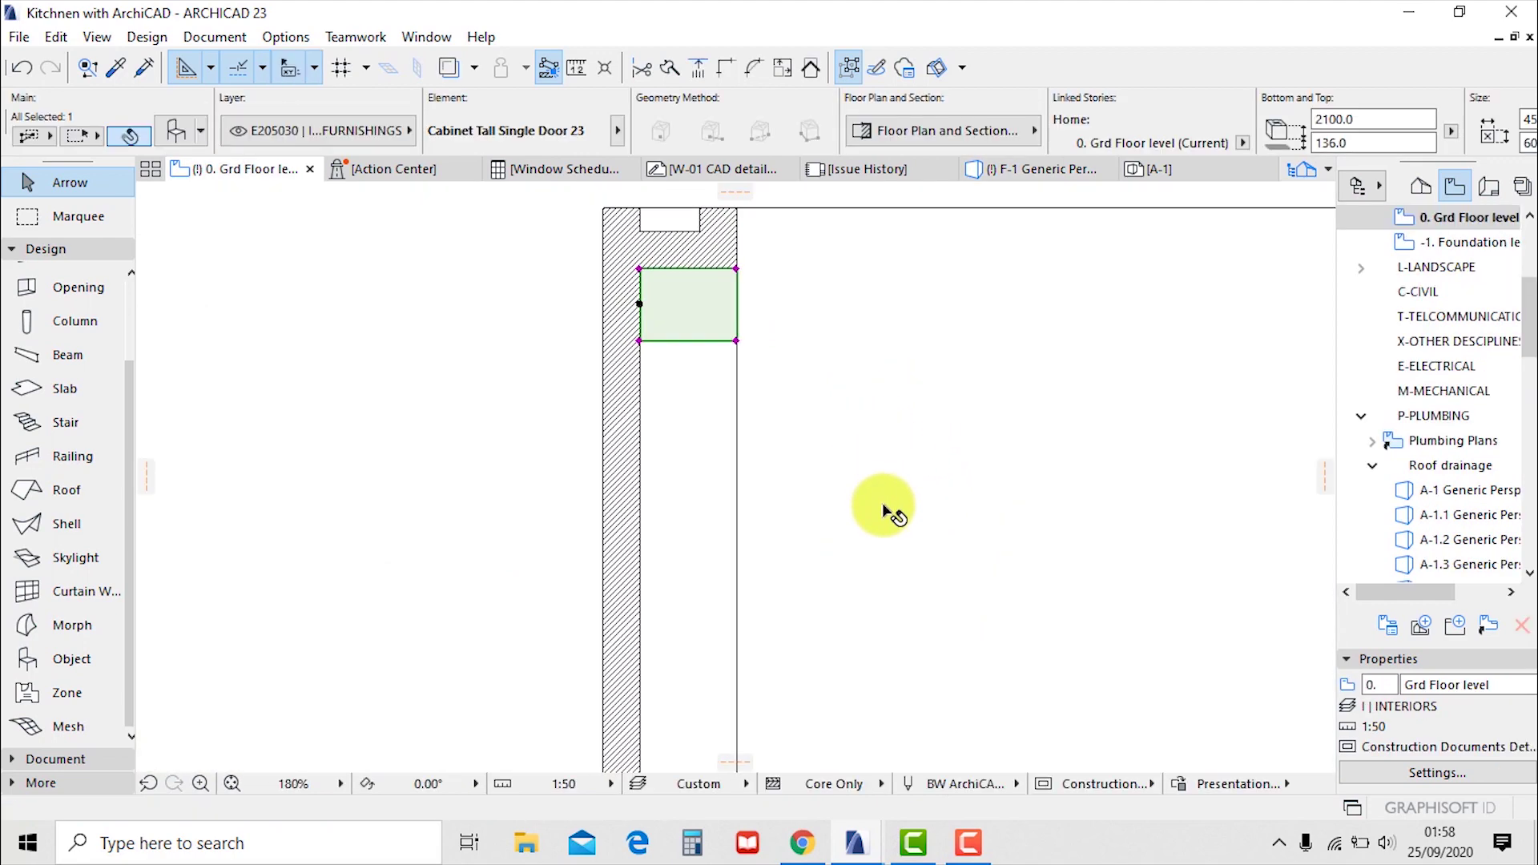
{"action": "key", "text": "Escape"}
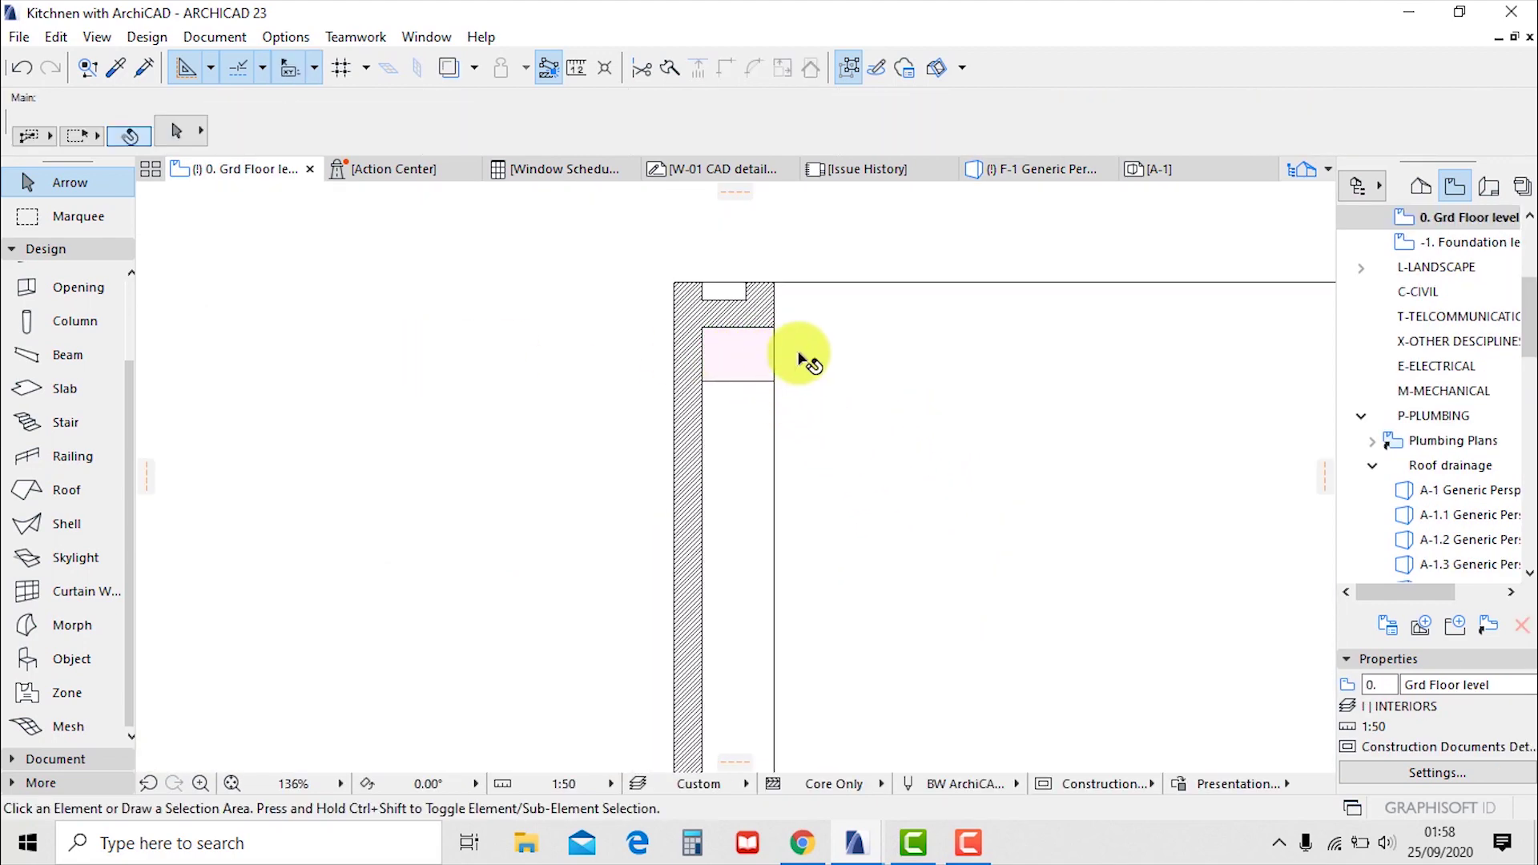
{"action": "left_click", "coordinate": [48, 660]}
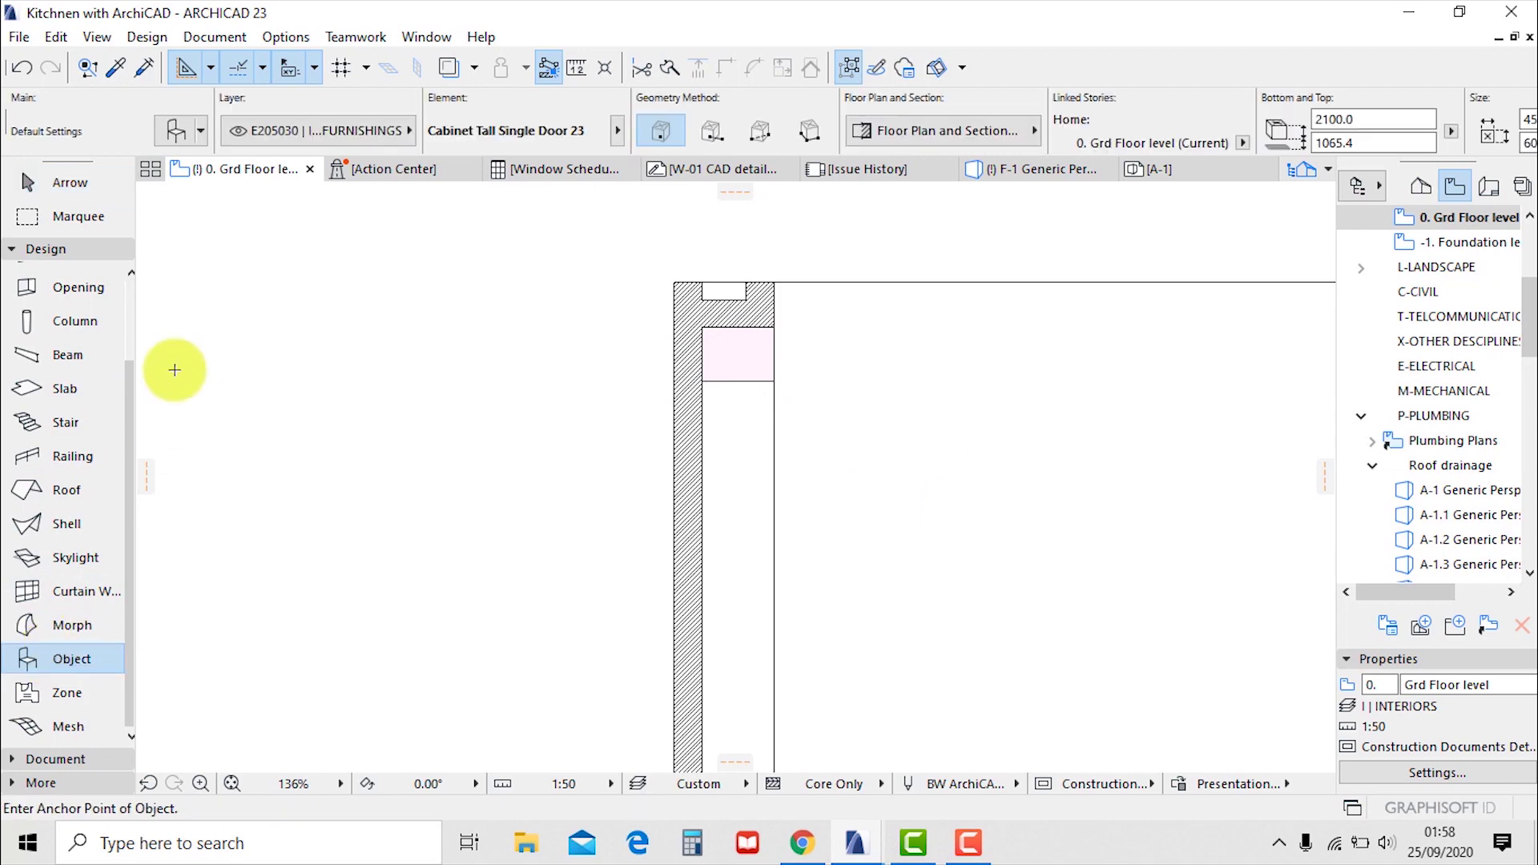
{"action": "key", "text": "ctrl+t"}
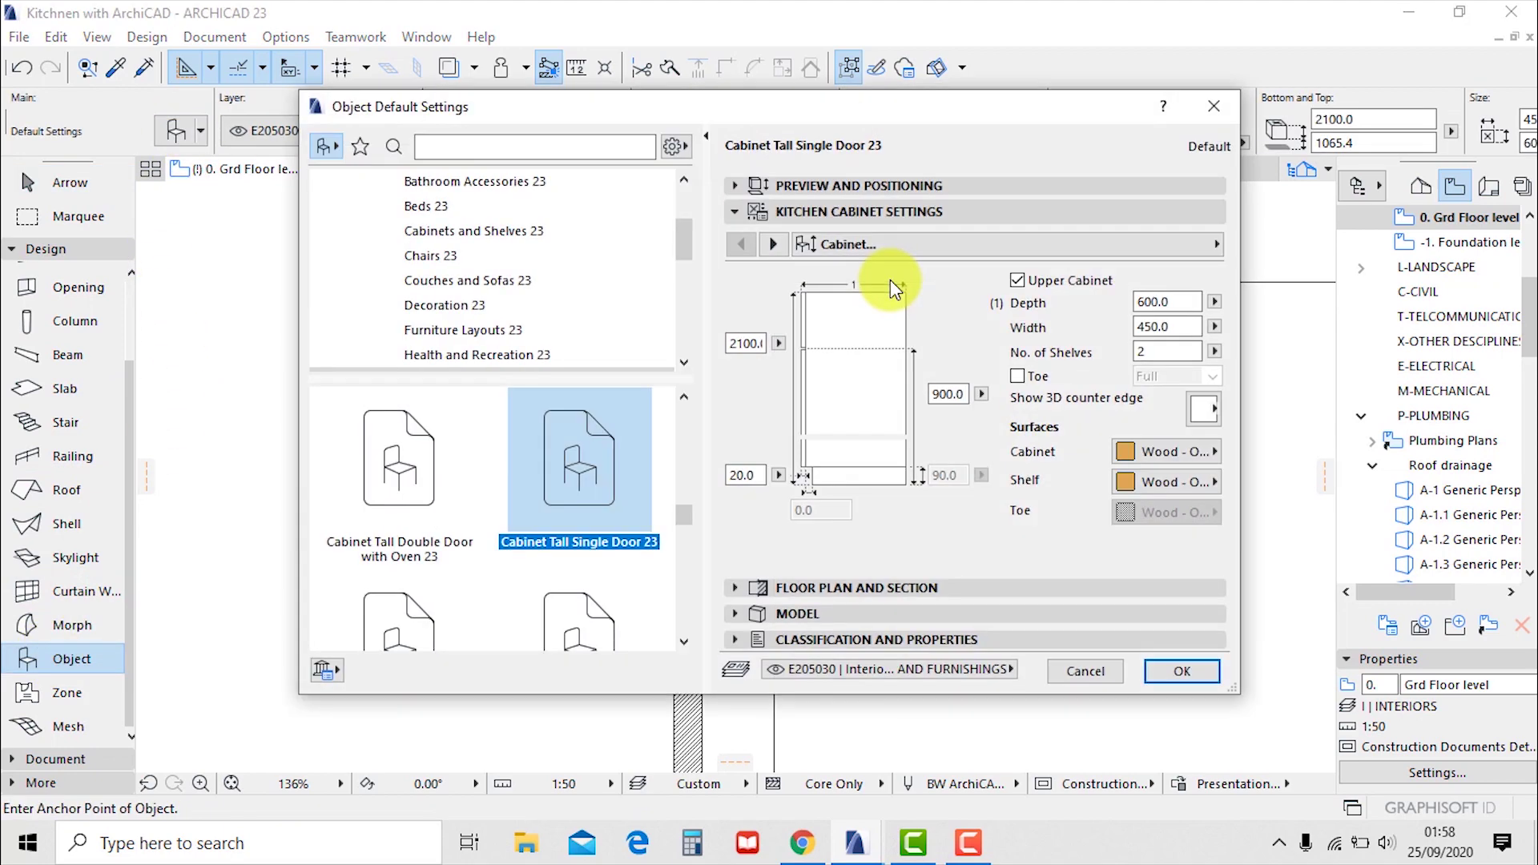
{"action": "left_click_drag", "start_coordinate": [683, 515], "coordinate": [681, 564]}
{"action": "left_click", "coordinate": [435, 531]}
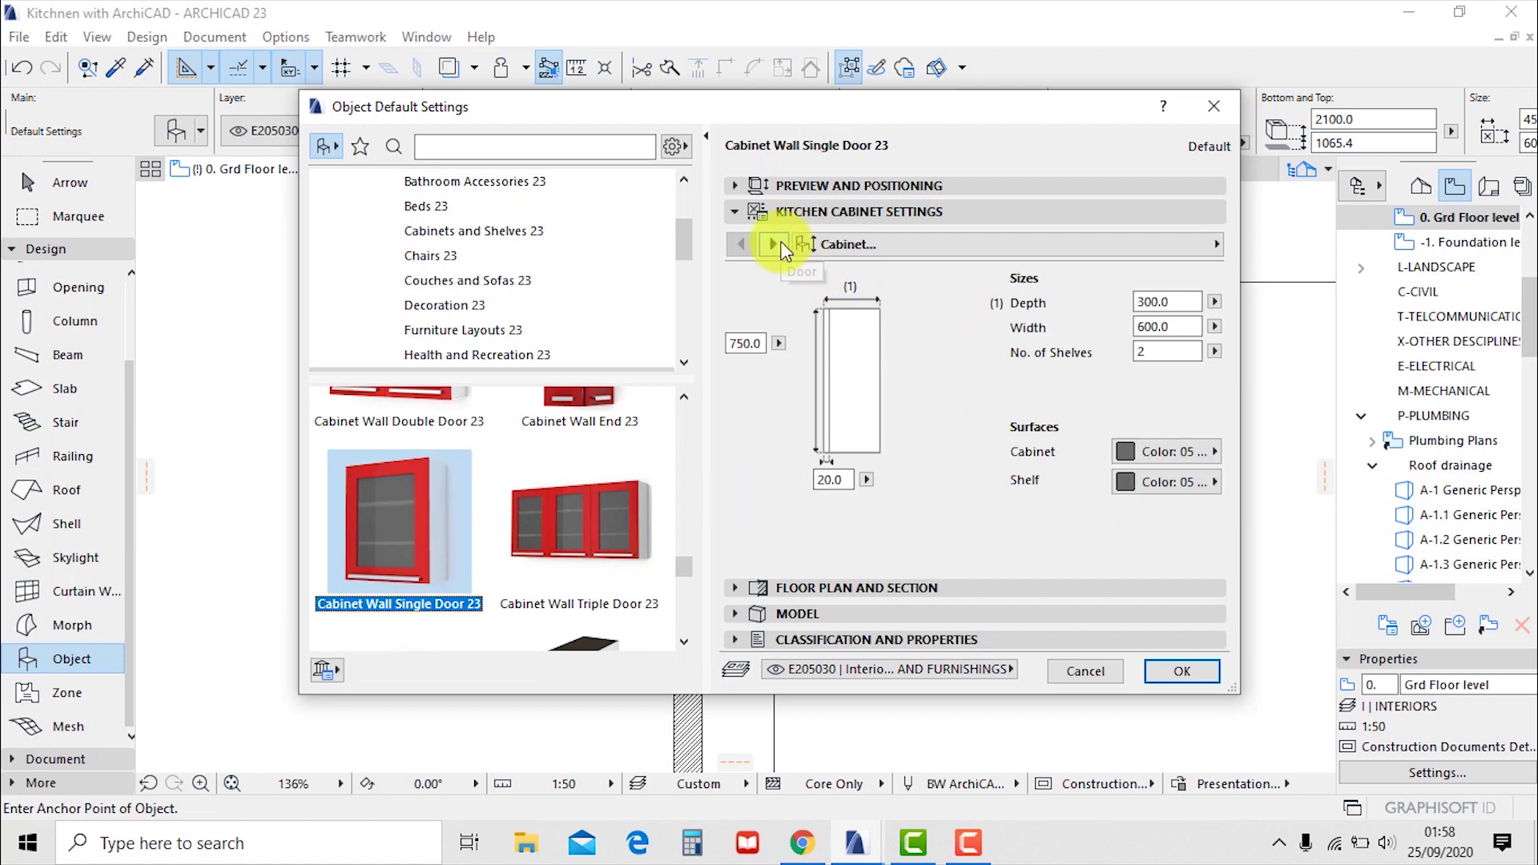
Set the wall cabinet's cabinet and shelf surfaces to Wood - Oak Light
{"action": "left_click", "coordinate": [1166, 453]}
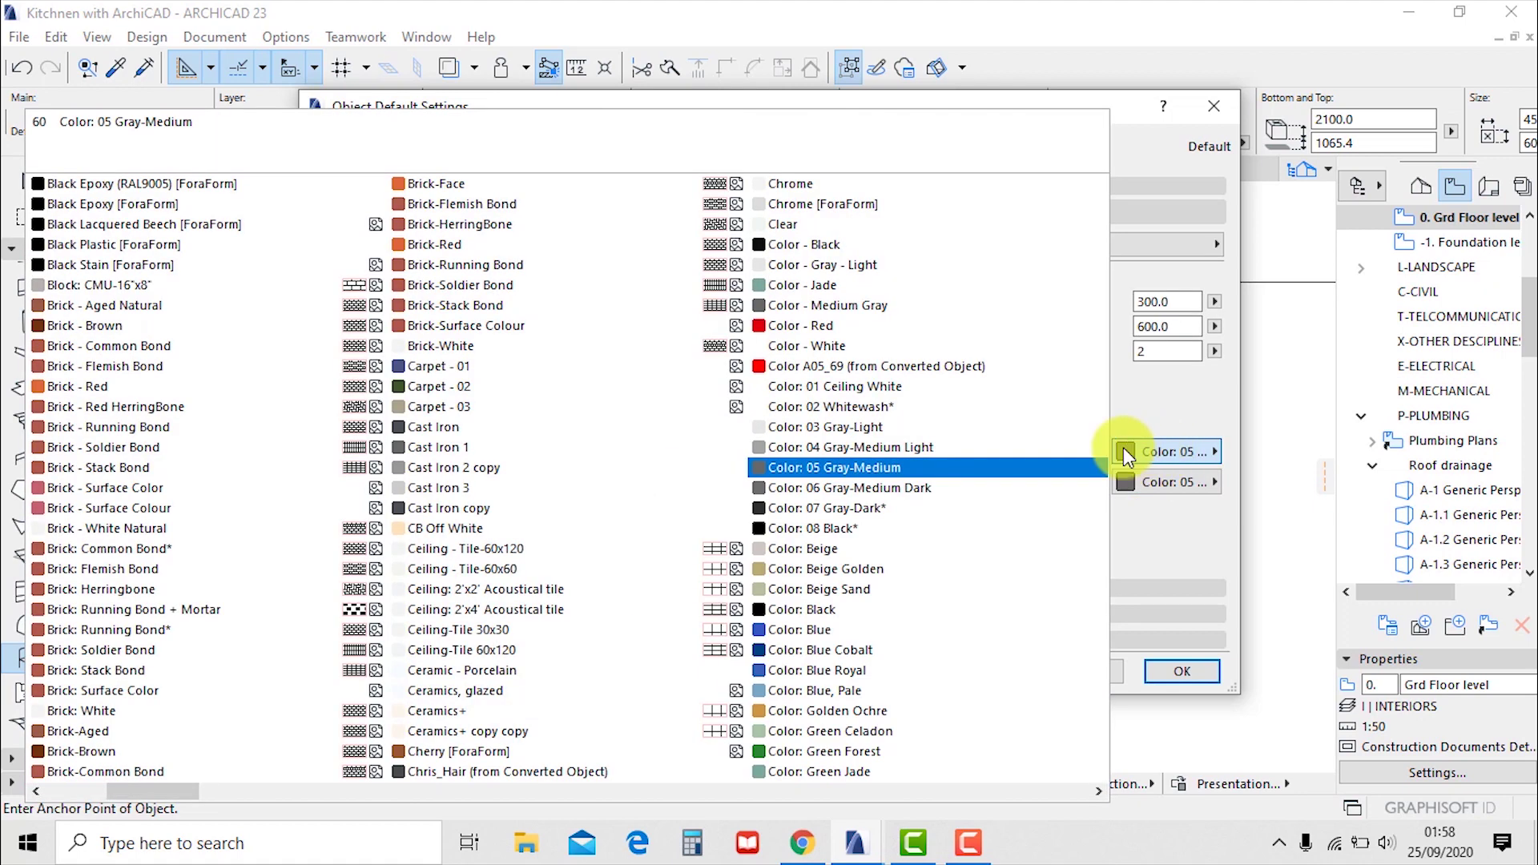
{"action": "type", "text": "Walnut [ForaForm"}
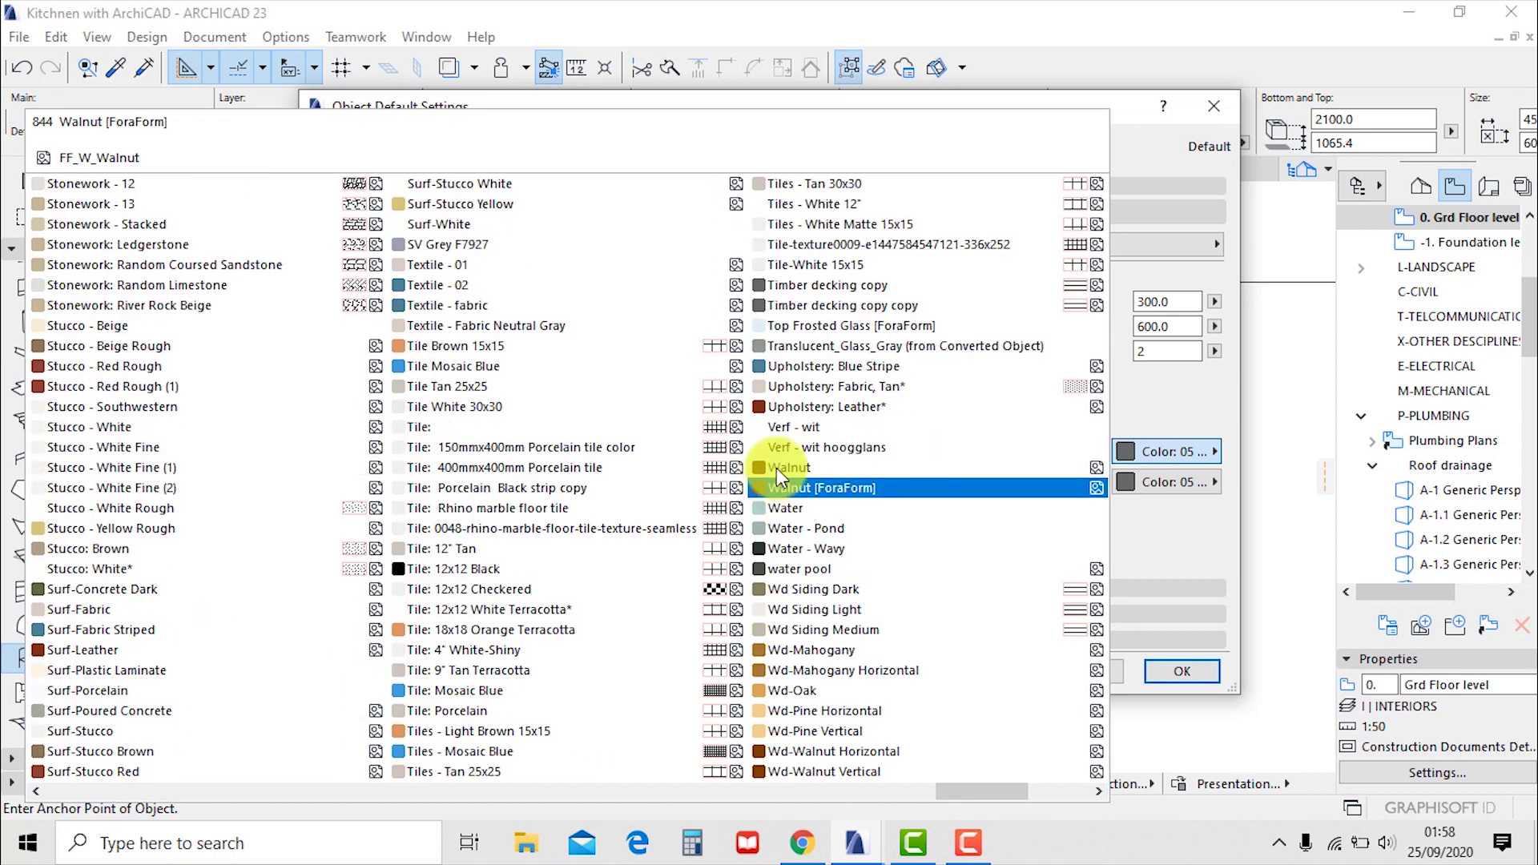
{"action": "scroll", "coordinate": [769, 481], "scroll_direction": "down", "scroll_amount": 2}
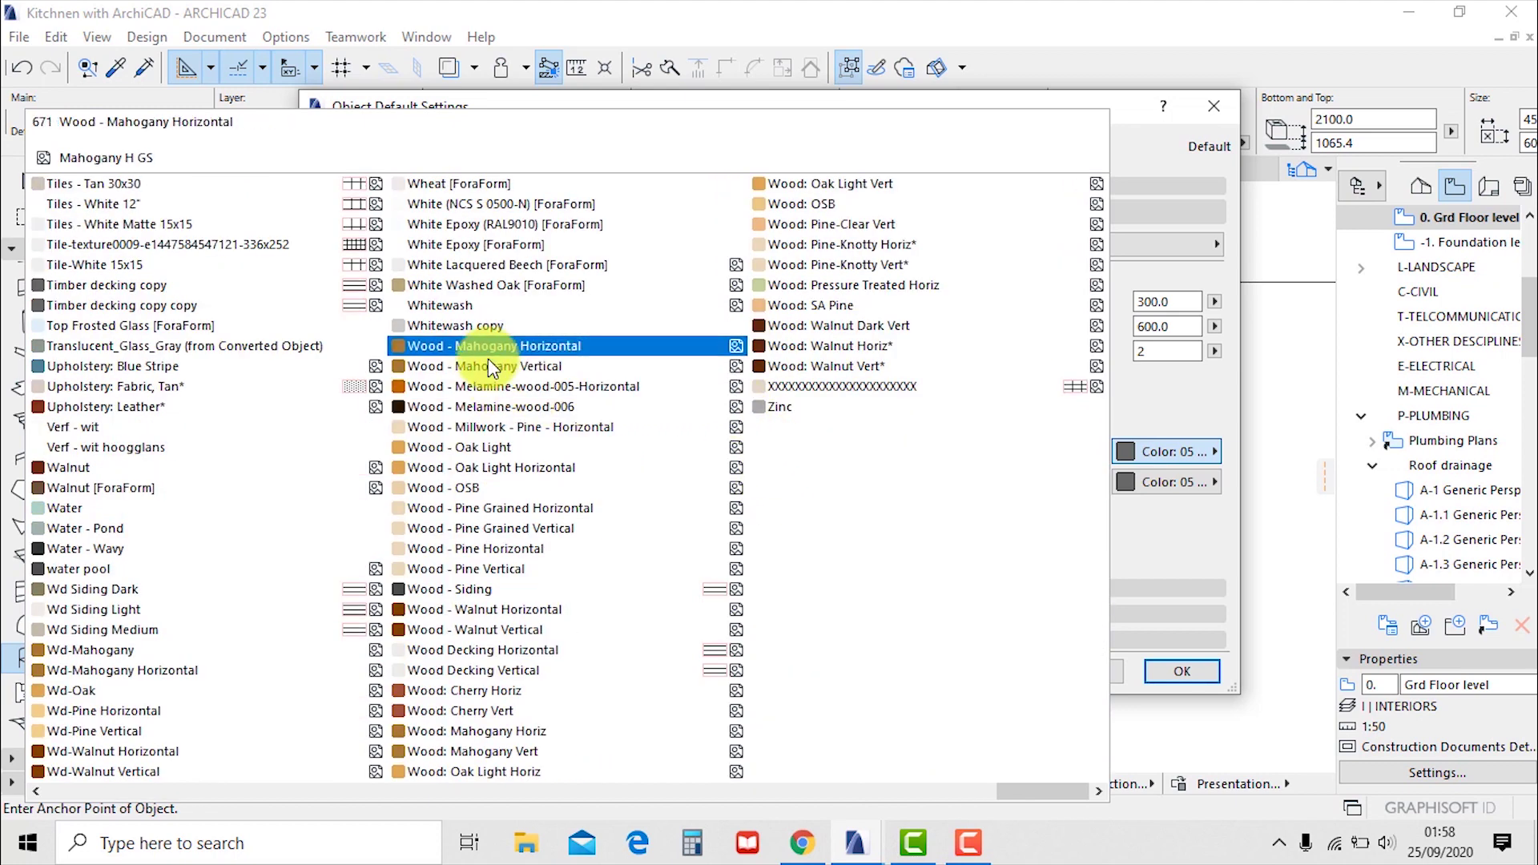
{"action": "left_click", "coordinate": [480, 447]}
{"action": "left_click", "coordinate": [1173, 482]}
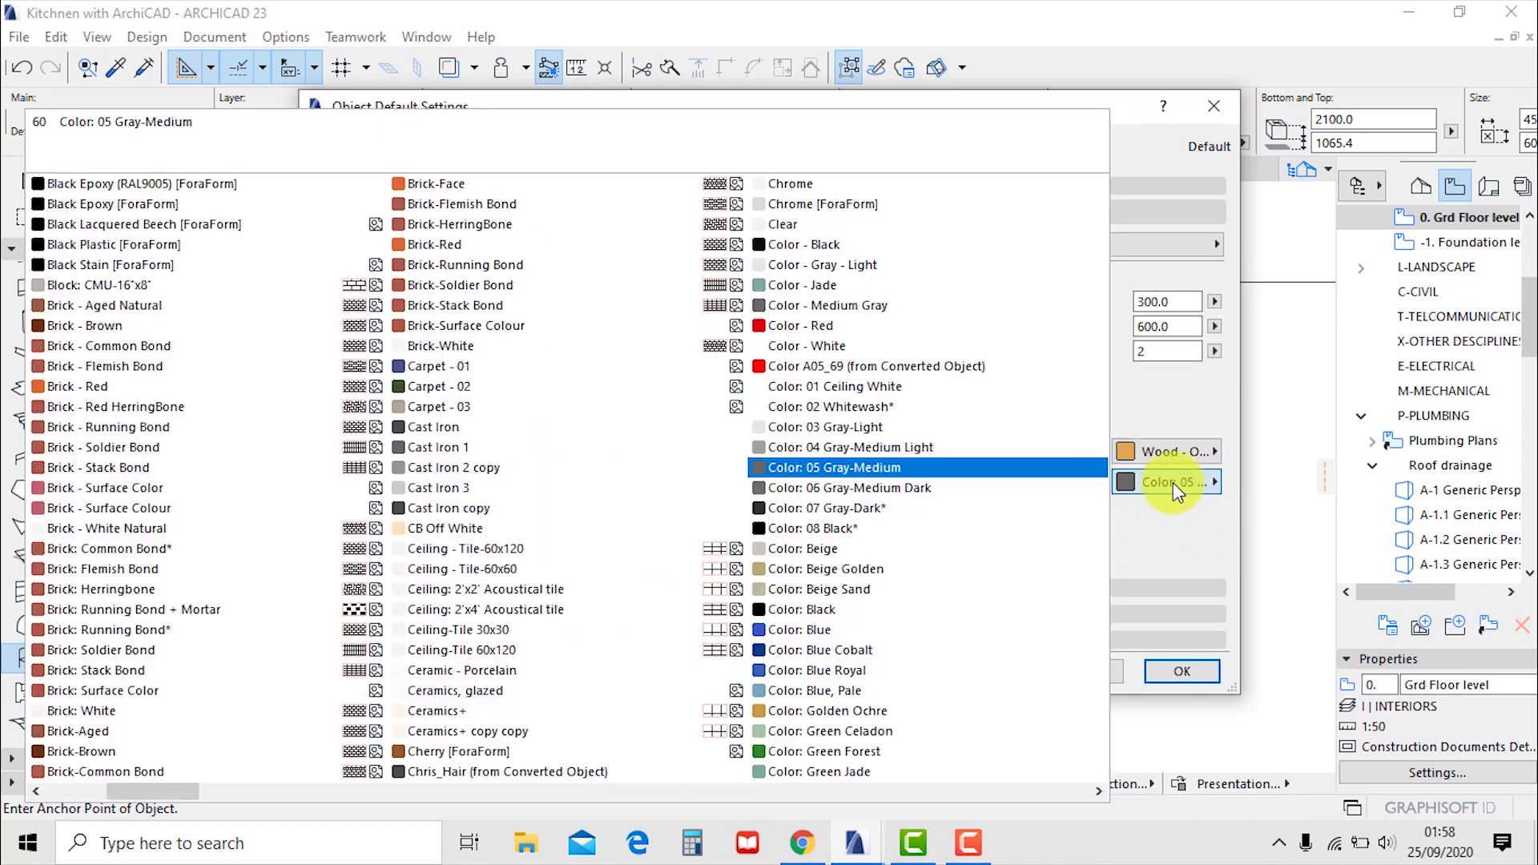
{"action": "scroll", "coordinate": [572, 477], "scroll_direction": "down", "scroll_amount": 10}
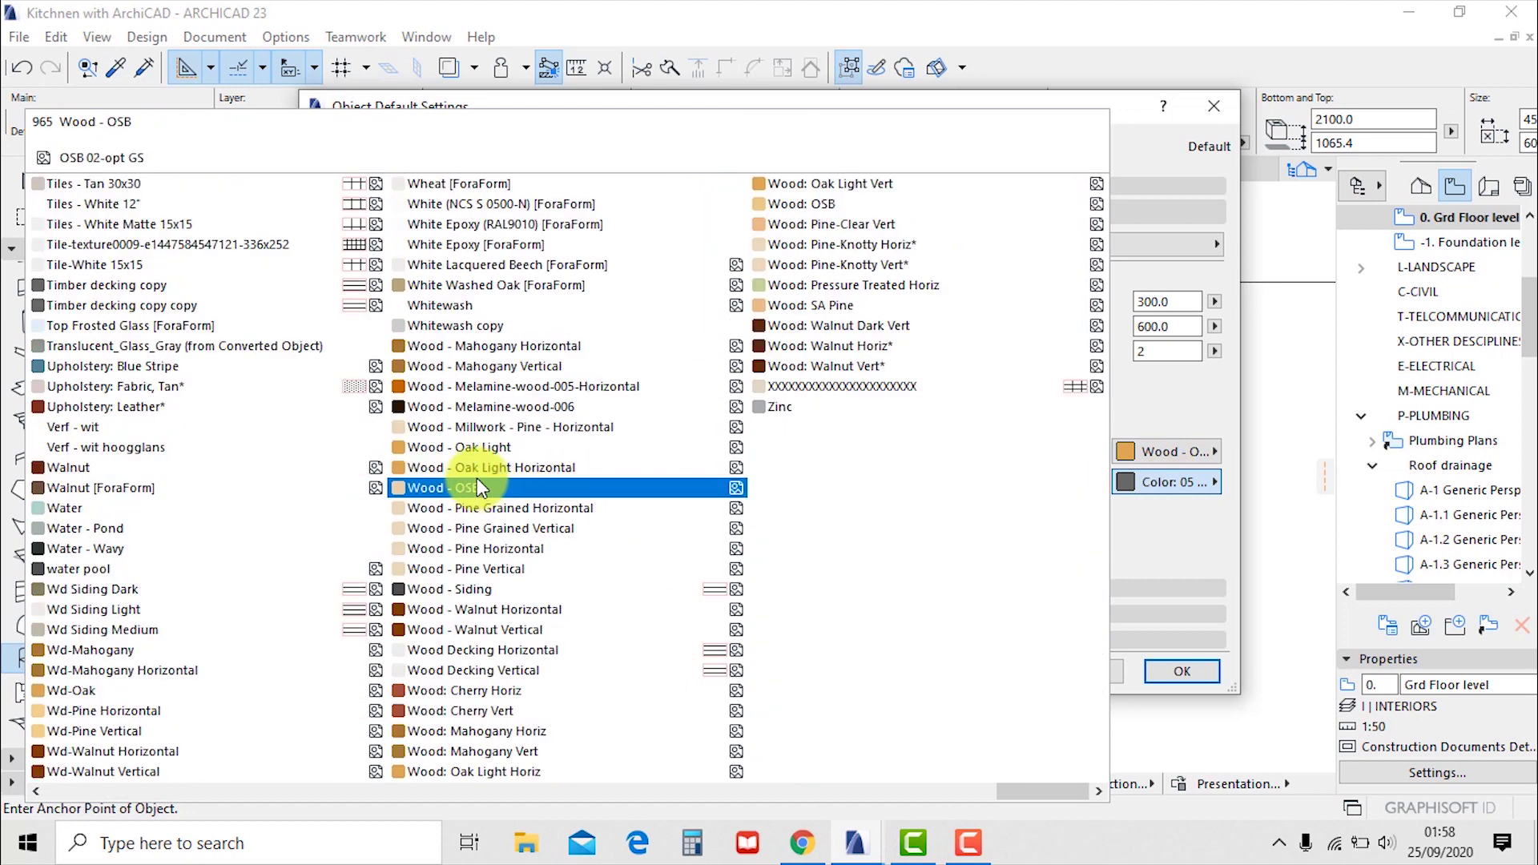
{"action": "left_click", "coordinate": [468, 449]}
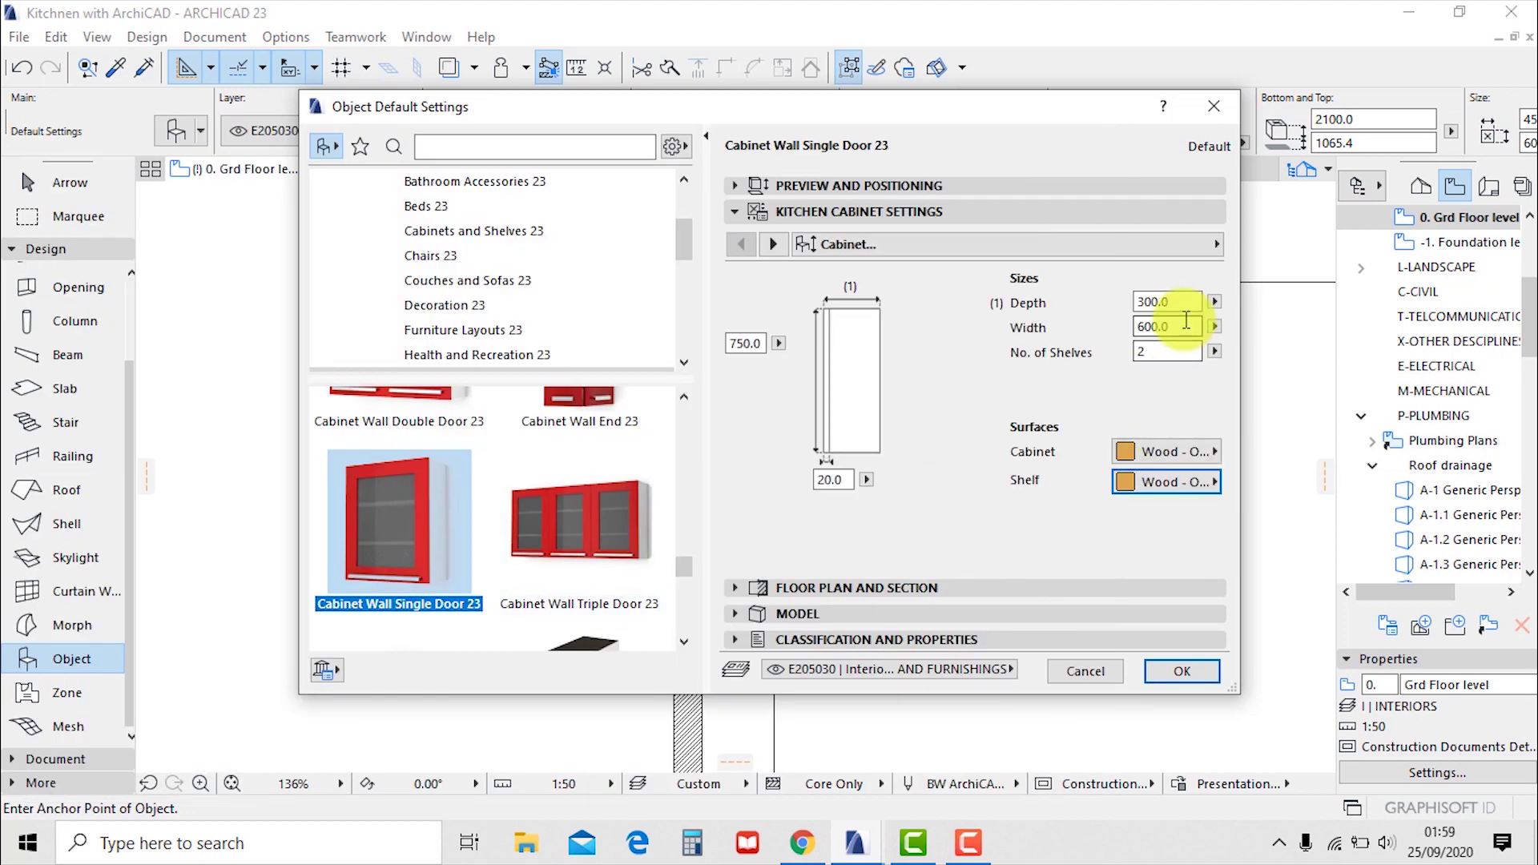
Set the wall cabinet's door frame surface to Wood - Oak Light and turn off its knob
{"action": "left_click", "coordinate": [773, 243]}
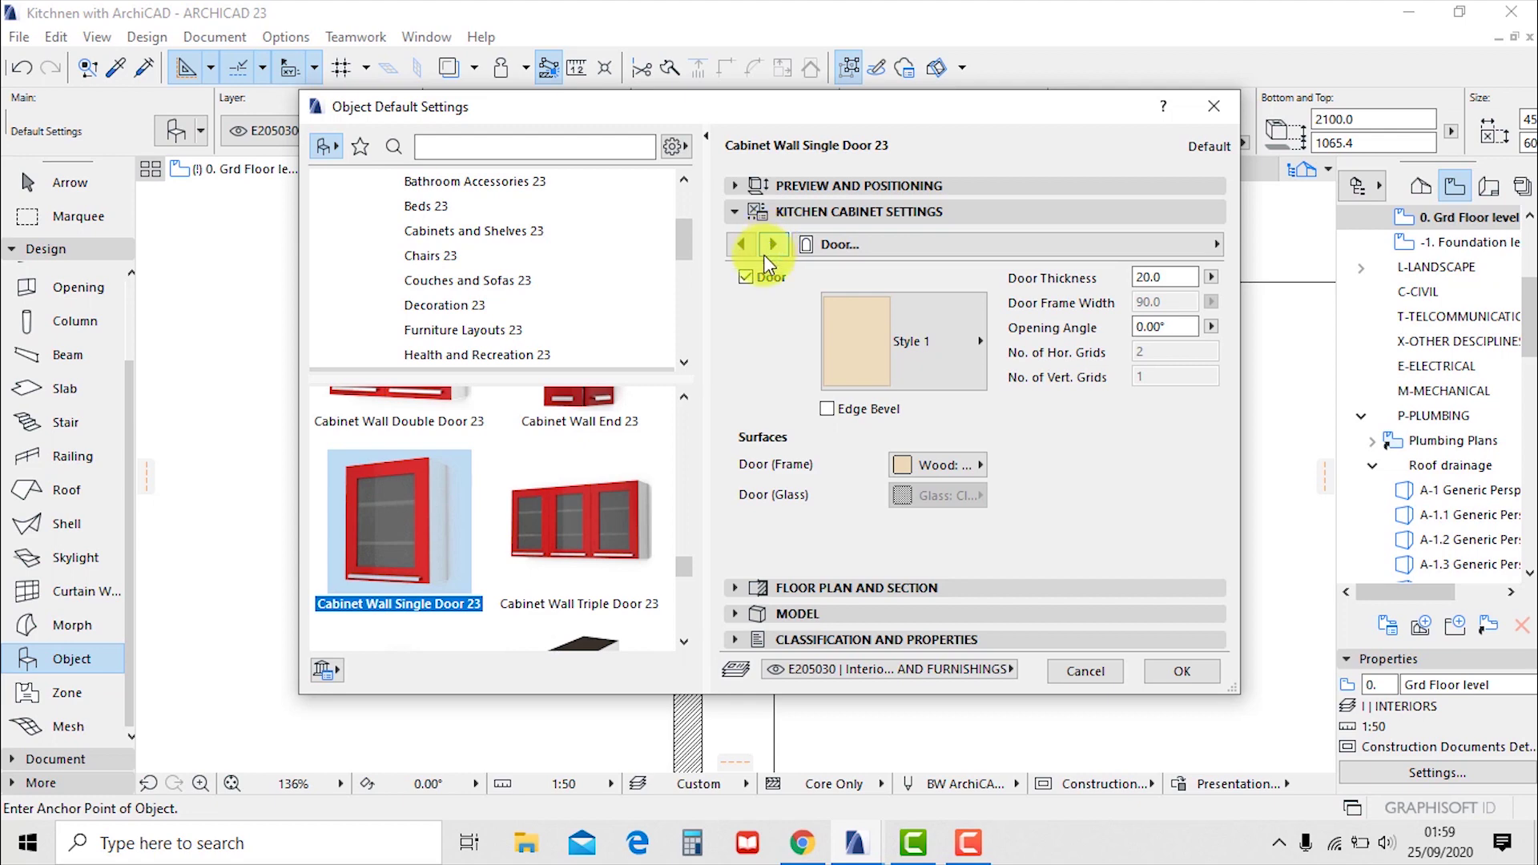
{"action": "left_click", "coordinate": [944, 465]}
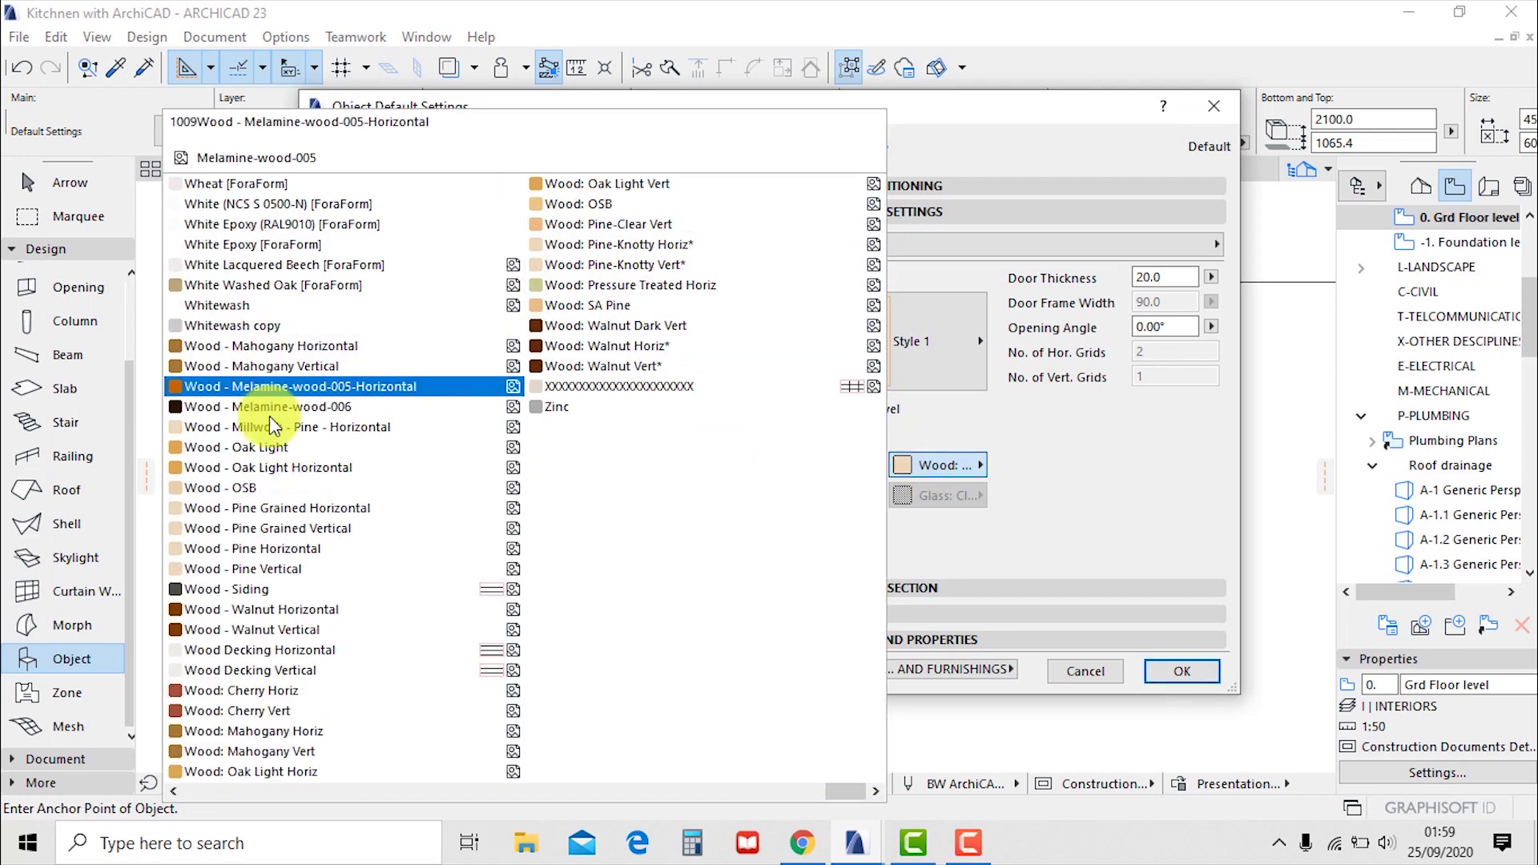
{"action": "left_click", "coordinate": [282, 467]}
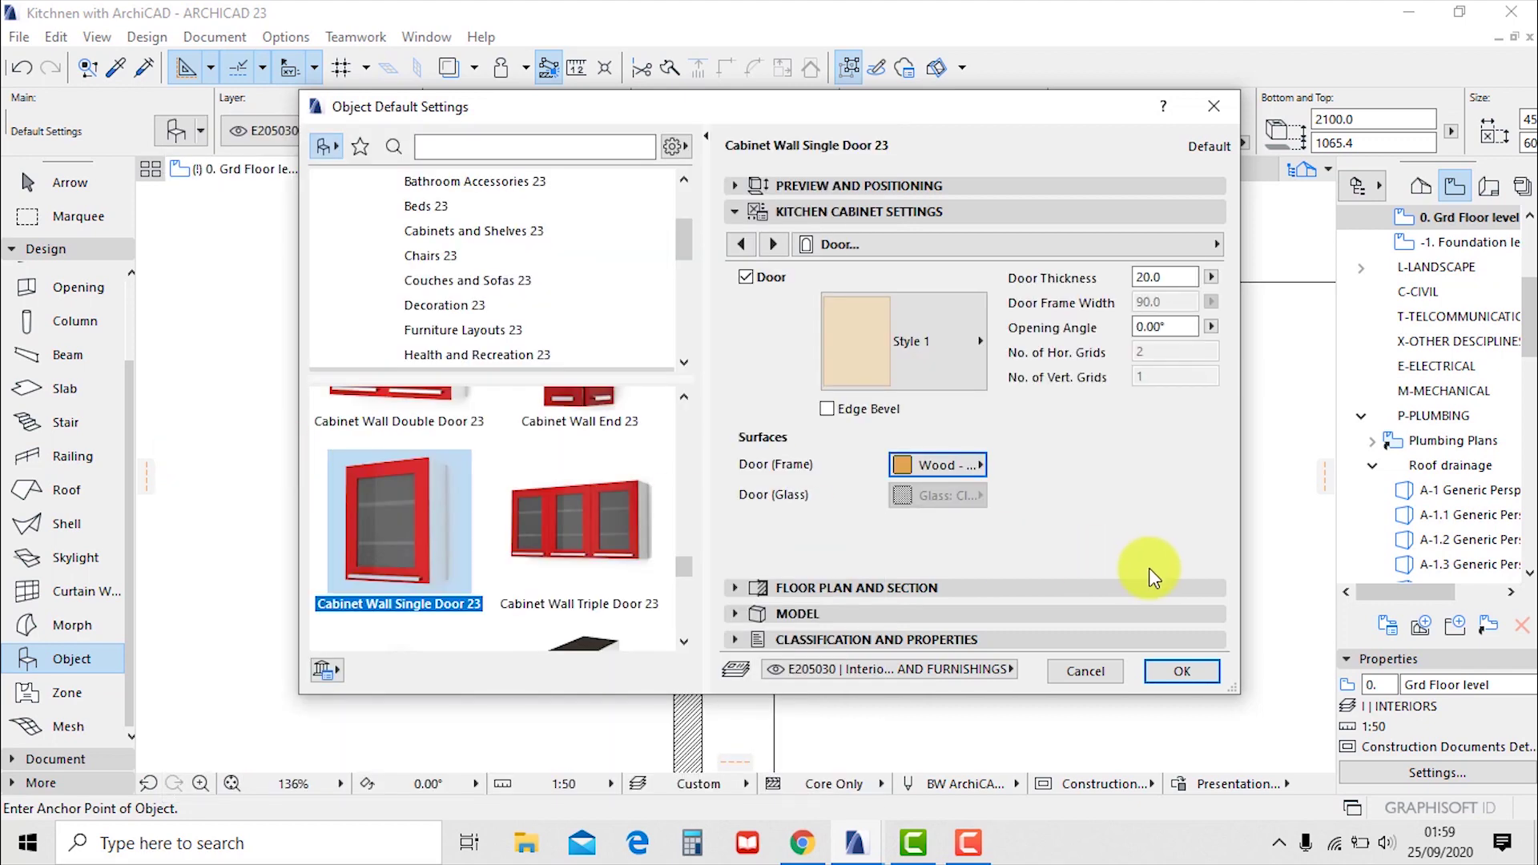
{"action": "left_click", "coordinate": [779, 244]}
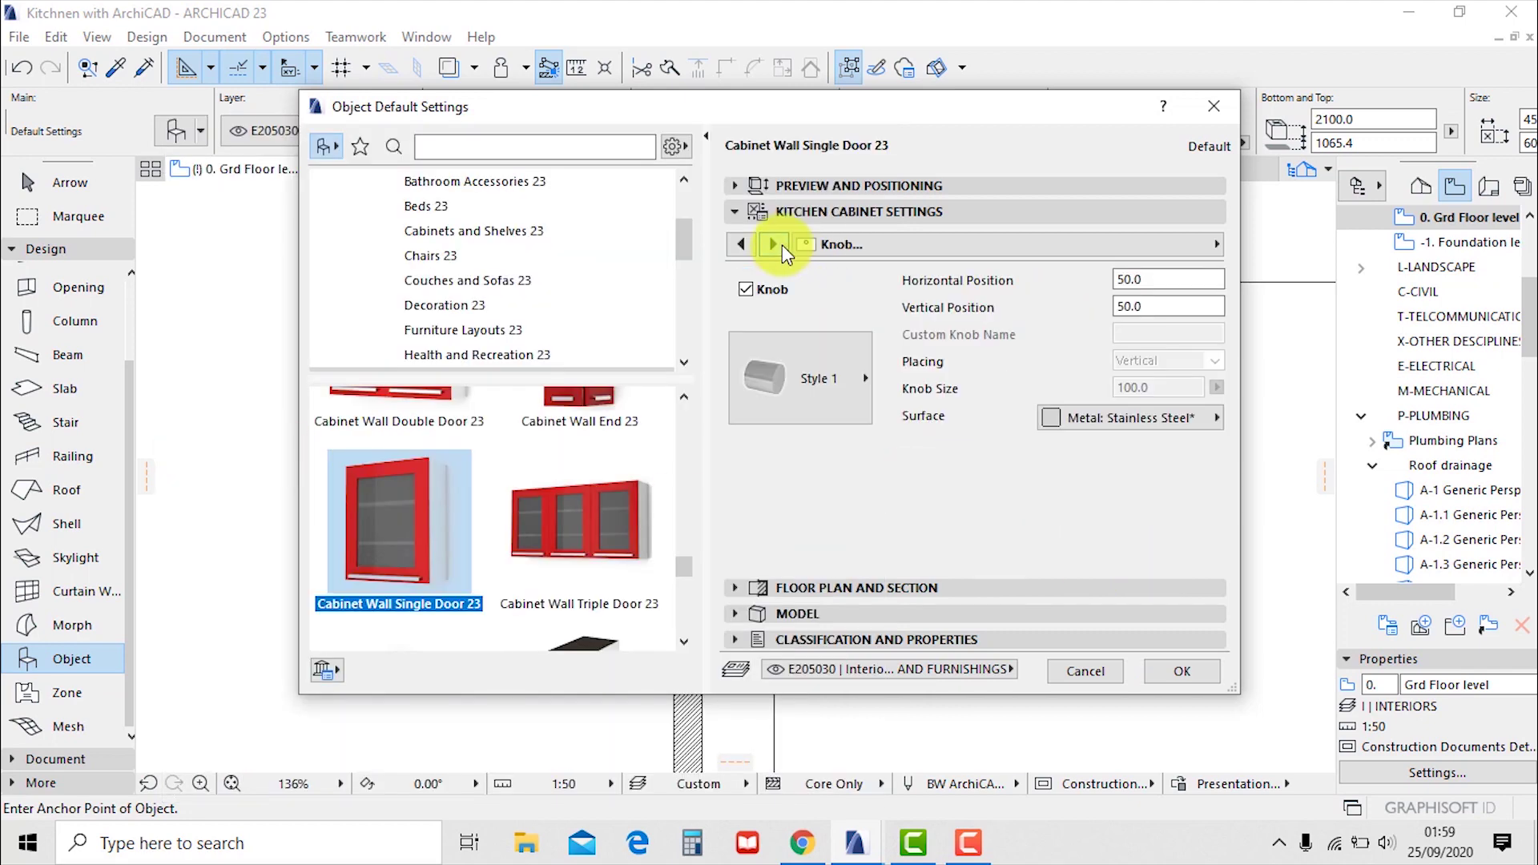
{"action": "left_click", "coordinate": [746, 291]}
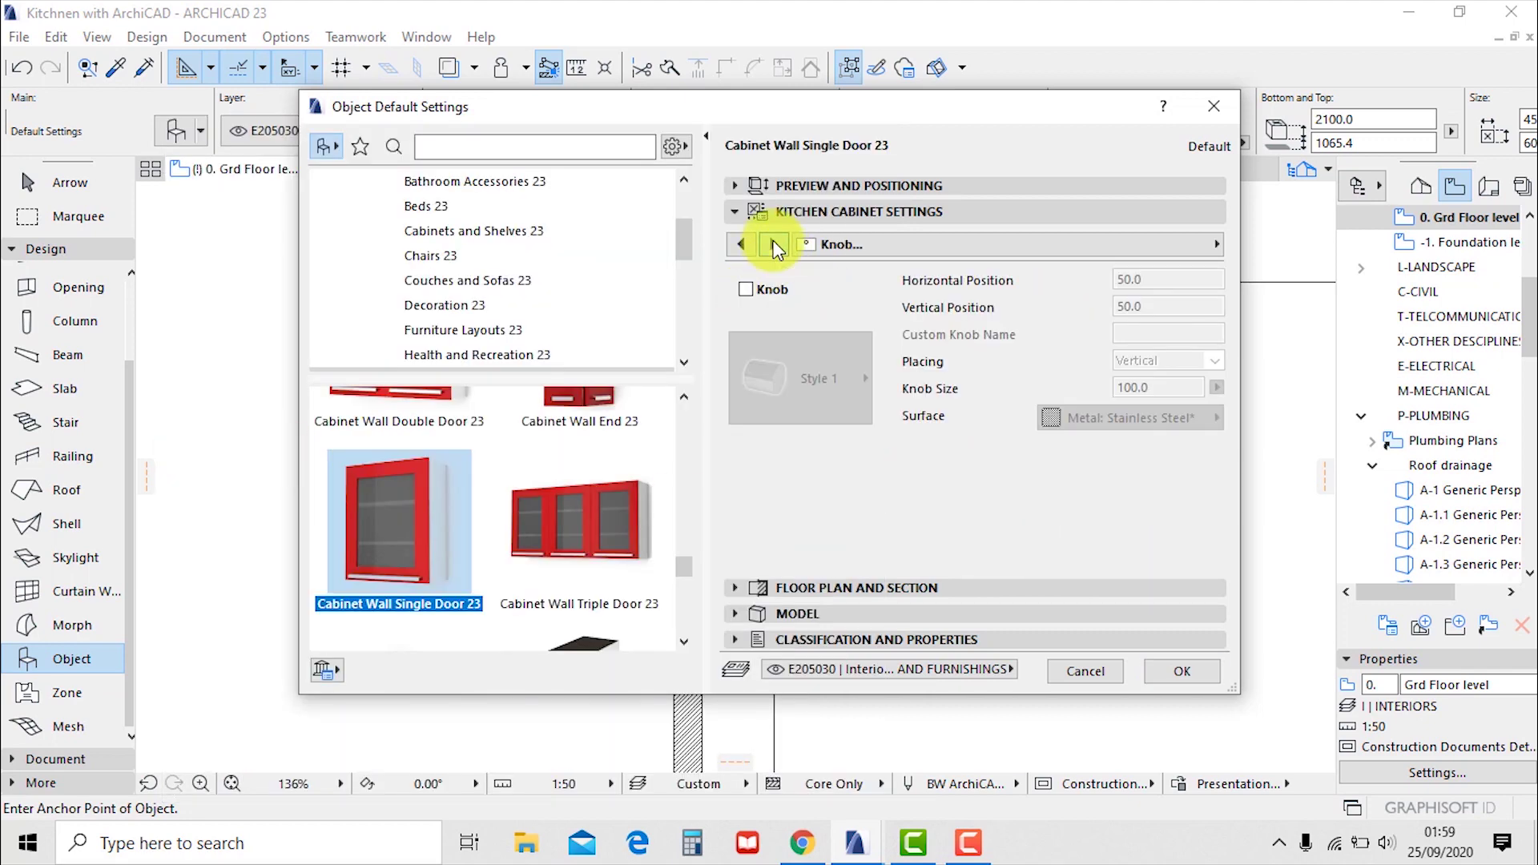
Set the wall cabinet's 2D fill background pen to Window Background and fill type to % 12.5, and accept the object defaults
{"action": "left_click", "coordinate": [774, 244]}
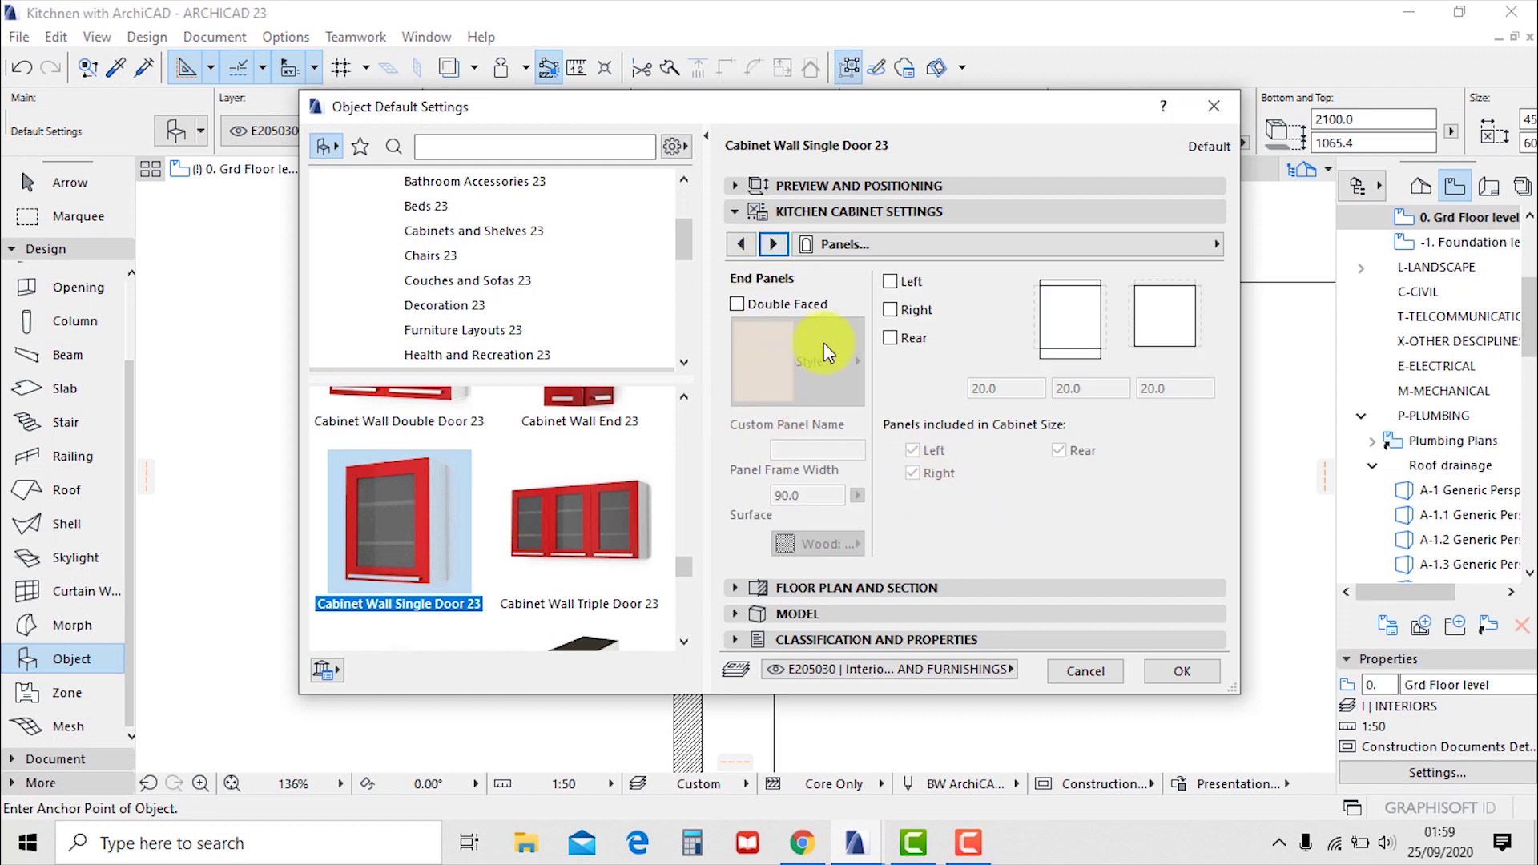
{"action": "left_click", "coordinate": [771, 245]}
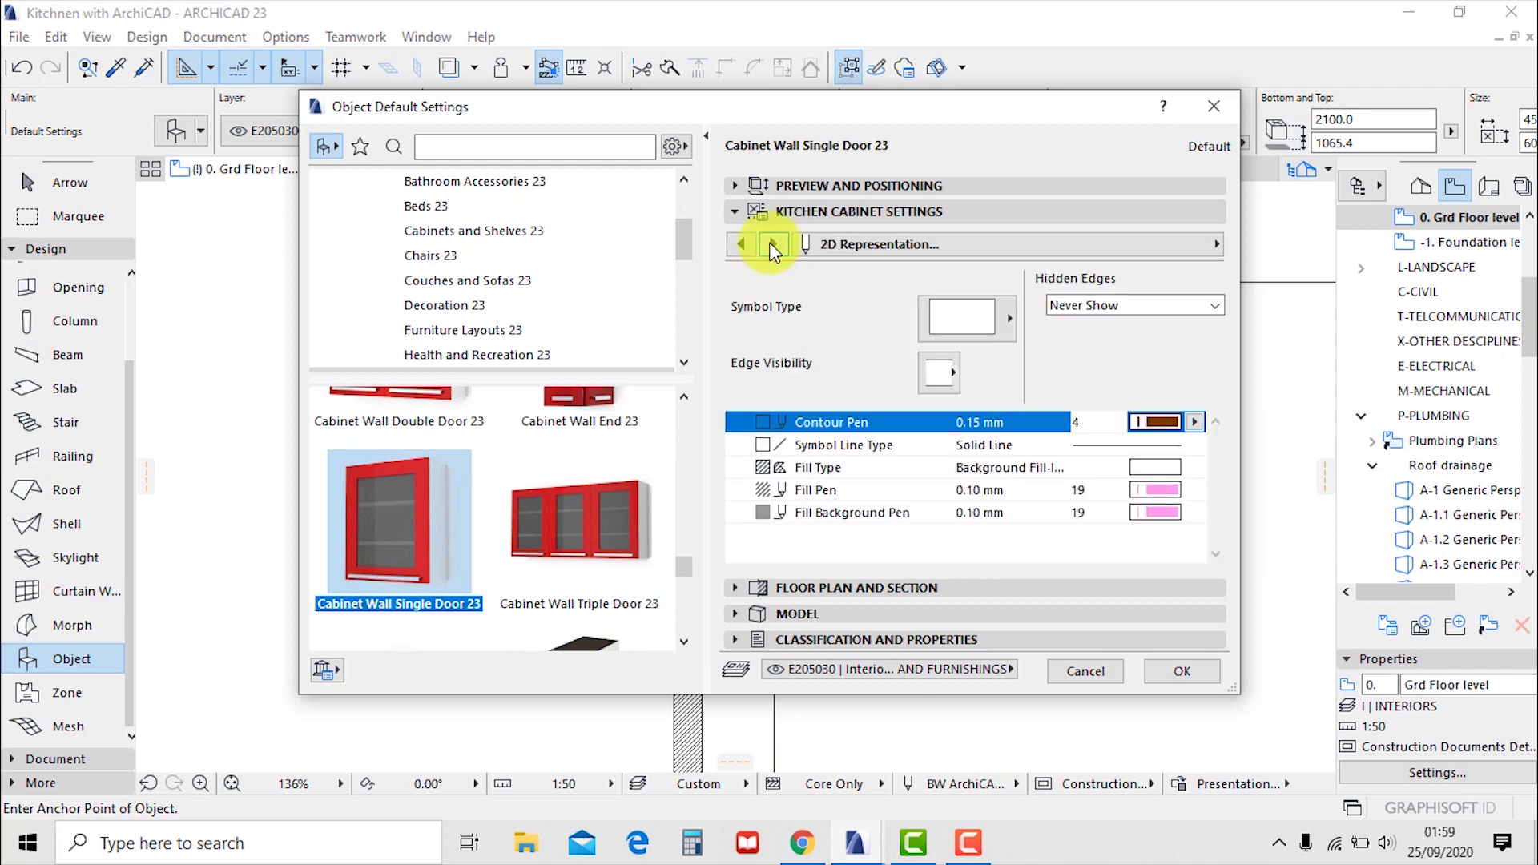
{"action": "left_click", "coordinate": [1156, 512]}
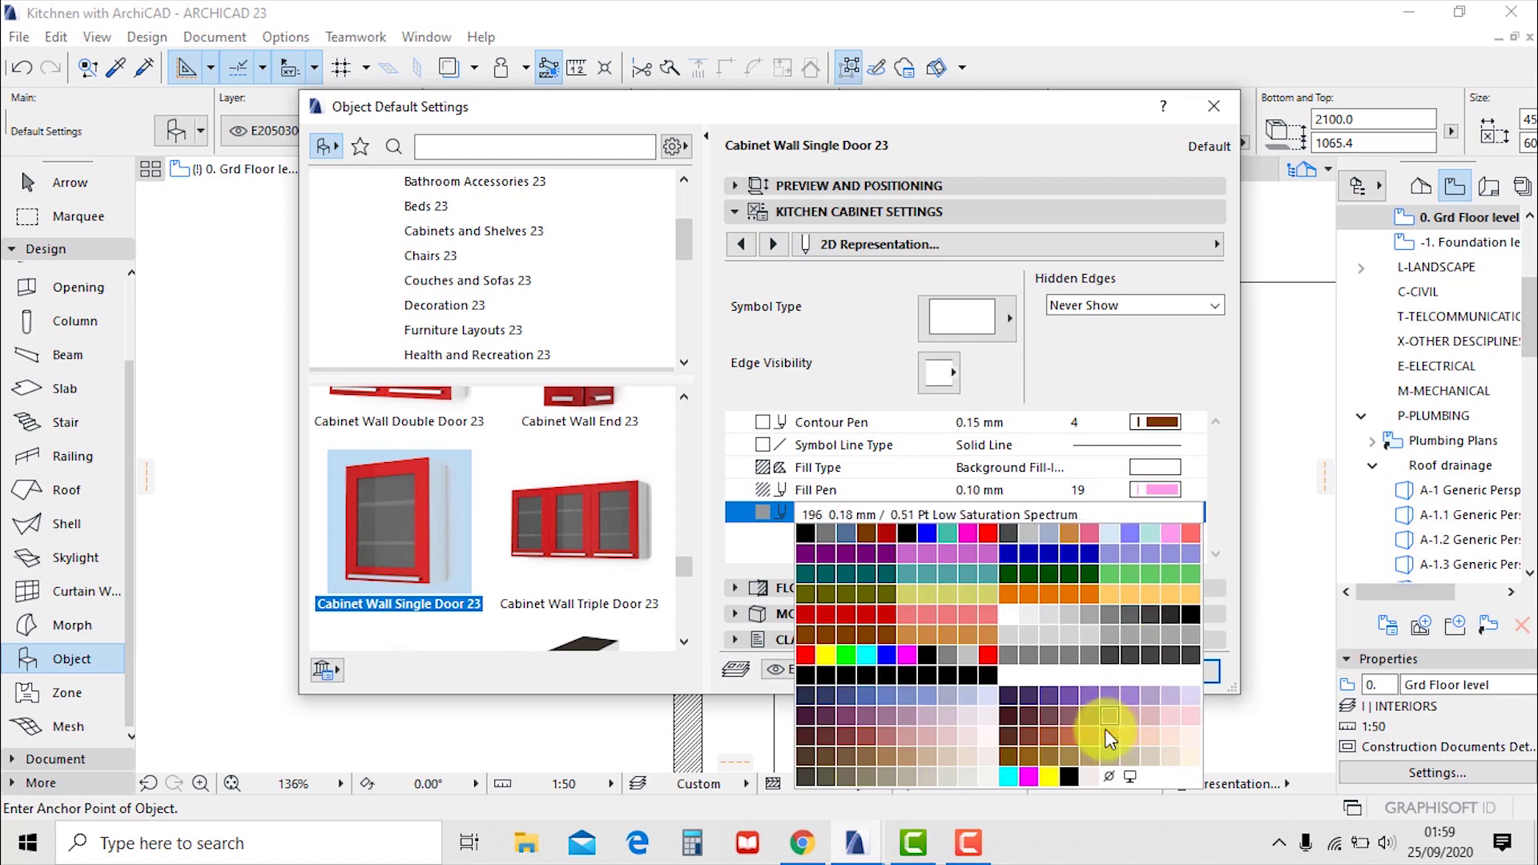
{"action": "left_click", "coordinate": [1125, 775]}
{"action": "left_click", "coordinate": [1160, 490]}
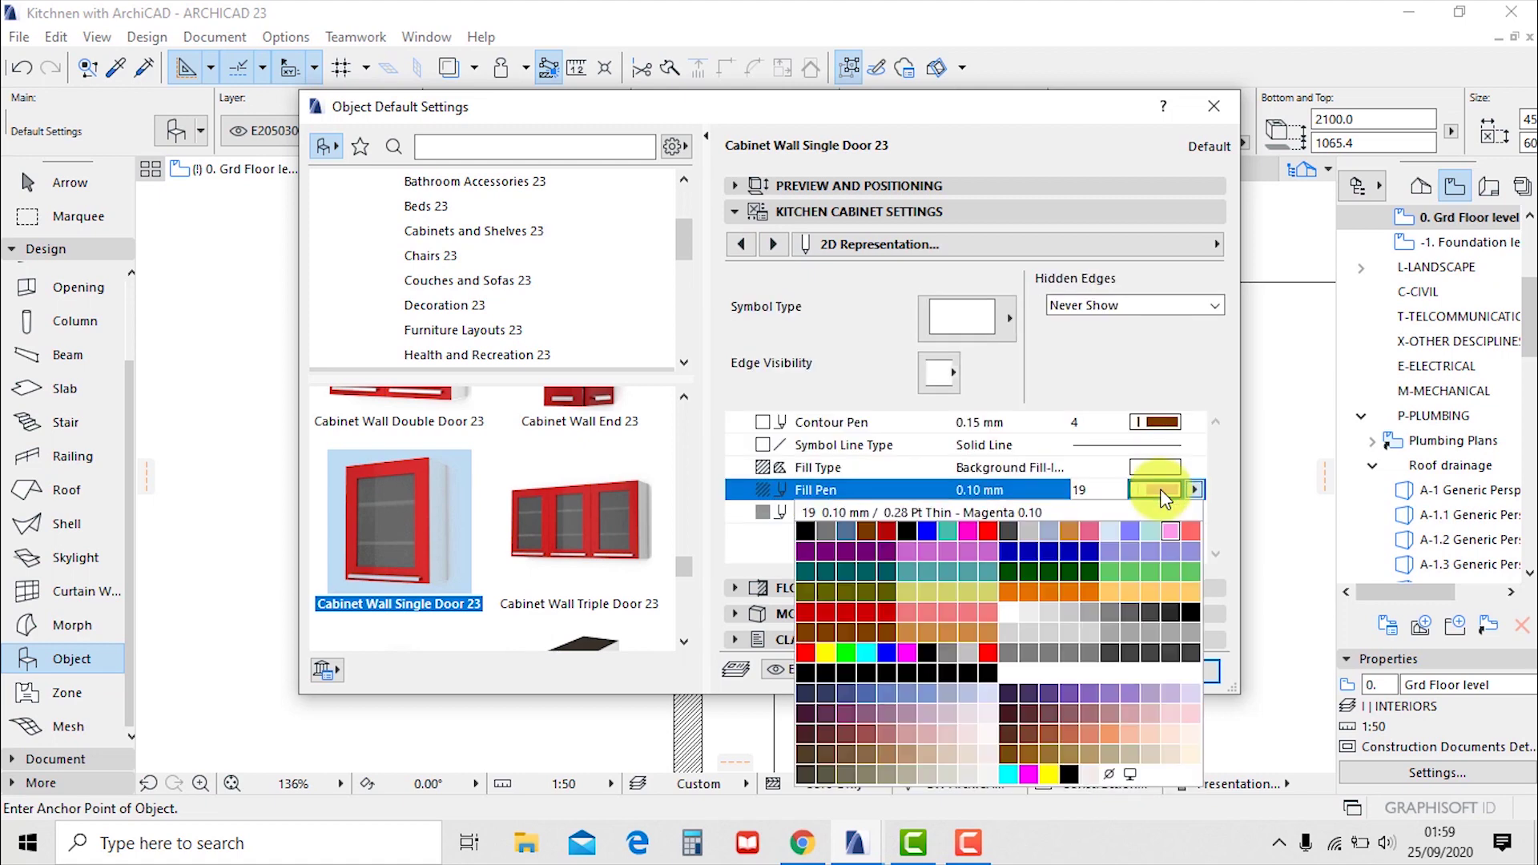
{"action": "left_click", "coordinate": [1174, 467]}
{"action": "left_click", "coordinate": [1174, 466]}
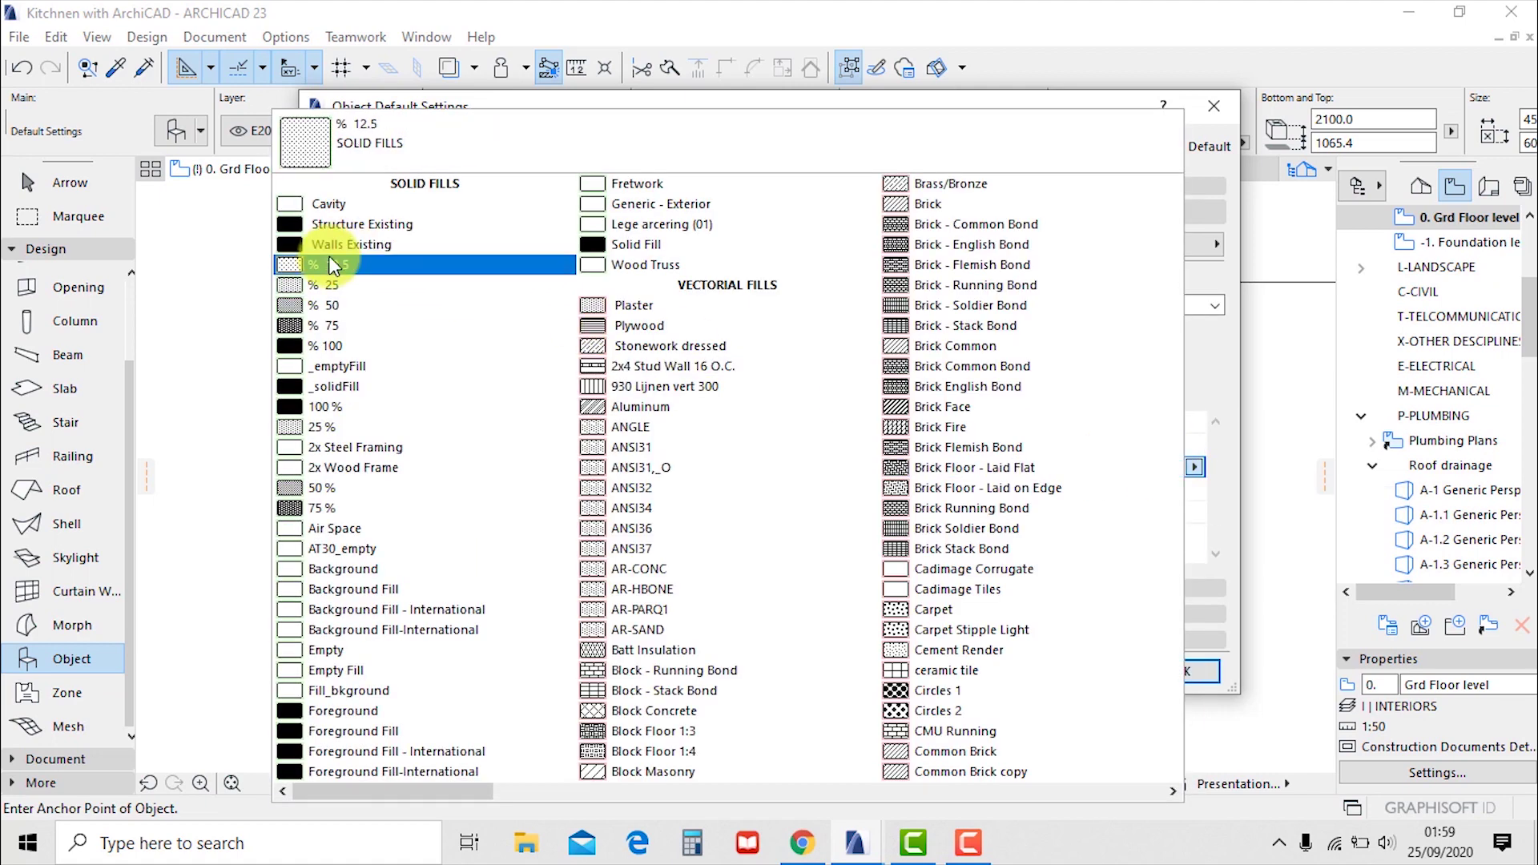
{"action": "left_click", "coordinate": [333, 261]}
{"action": "left_click", "coordinate": [782, 248]}
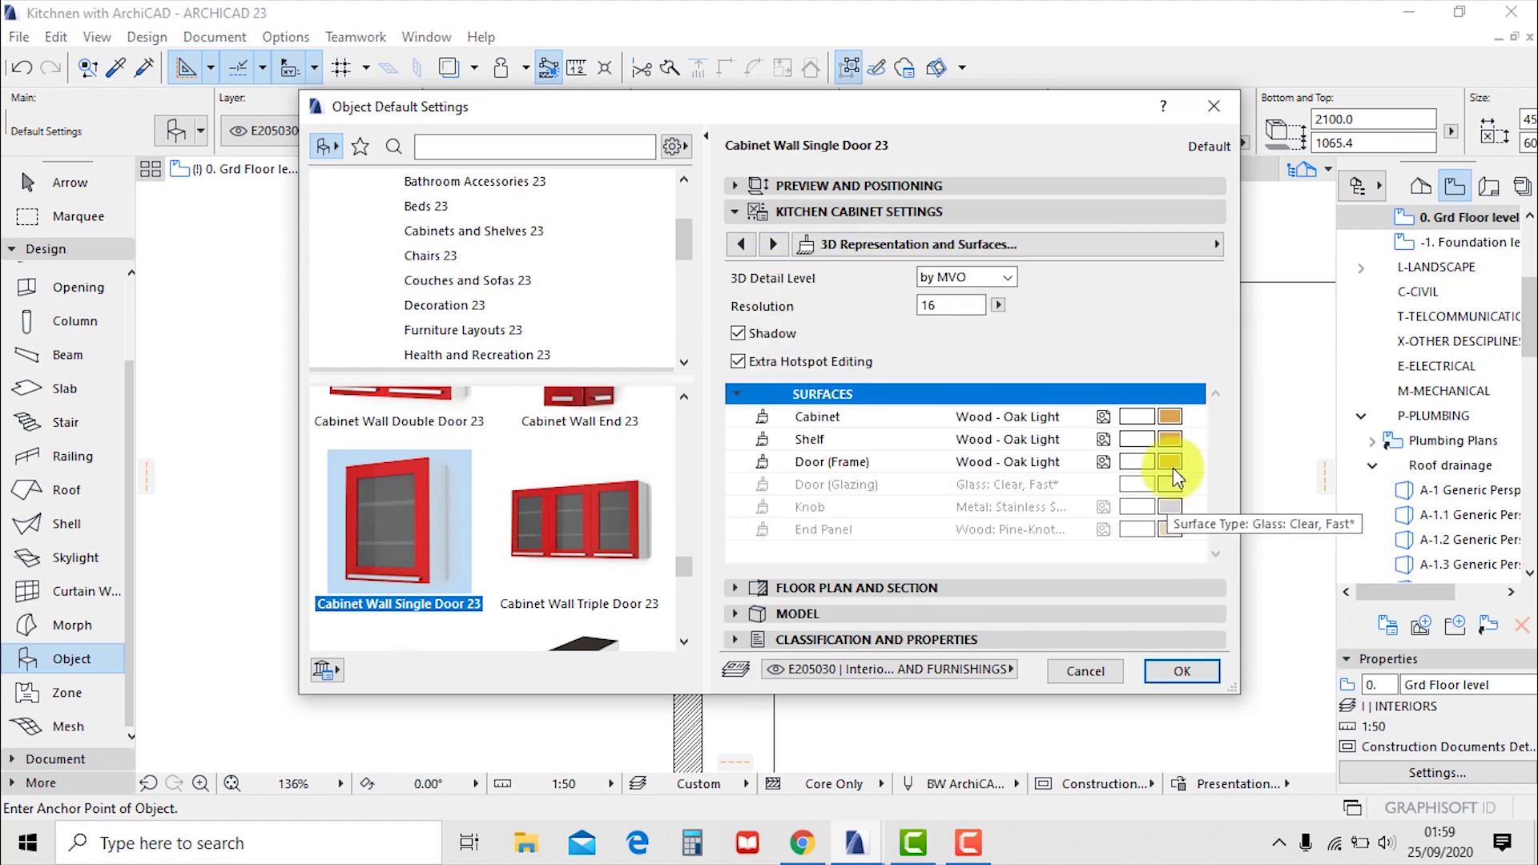
{"action": "left_click", "coordinate": [1178, 673]}
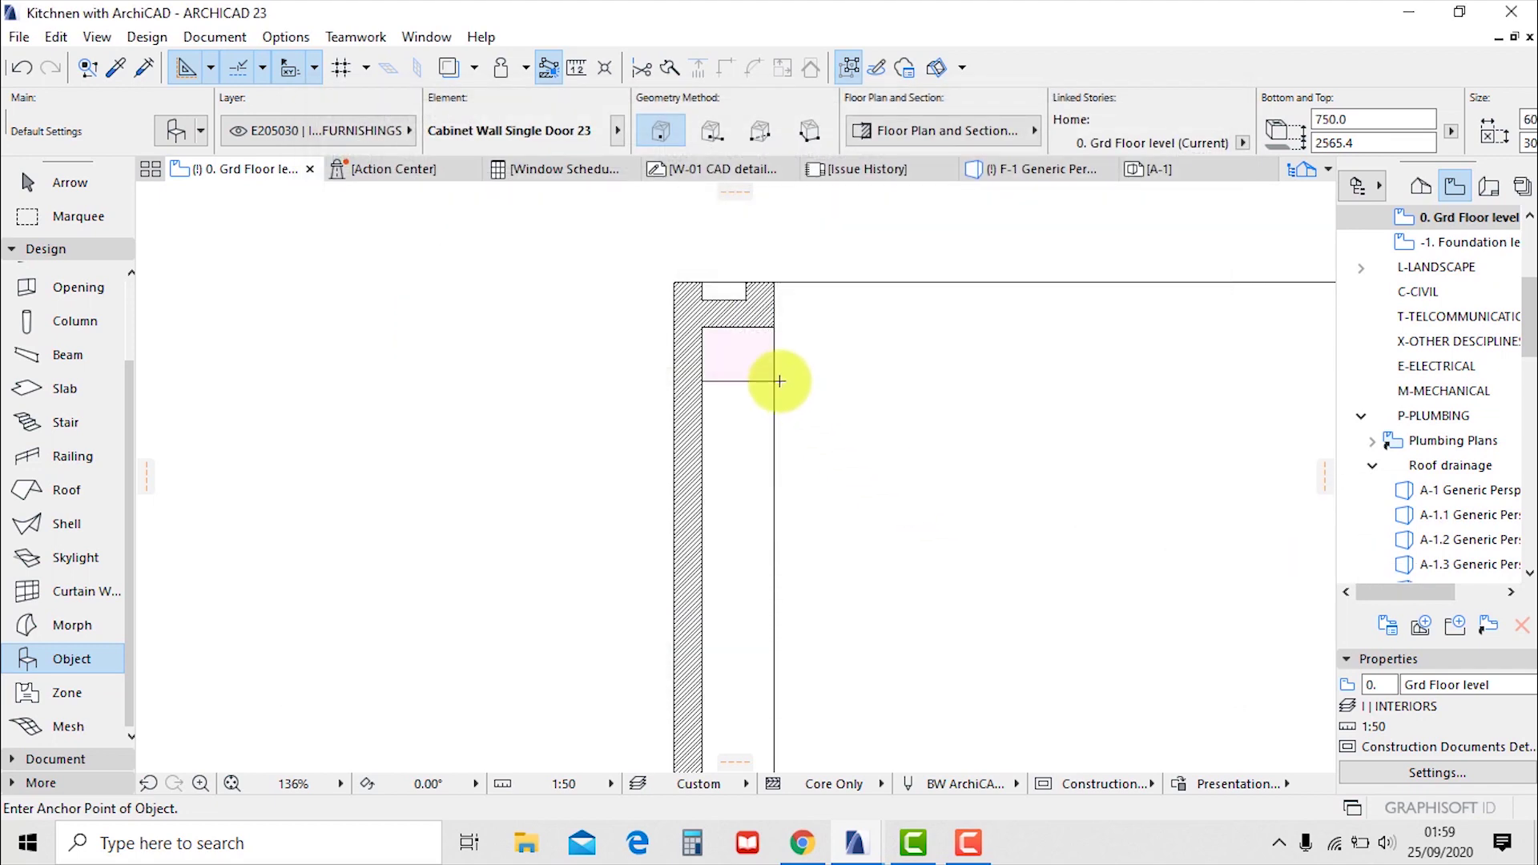
Place the wall cabinet on the plan and move its corner to the upper inner corner of the wall niche
{"action": "scroll", "coordinate": [842, 441], "scroll_direction": "up", "scroll_amount": 2}
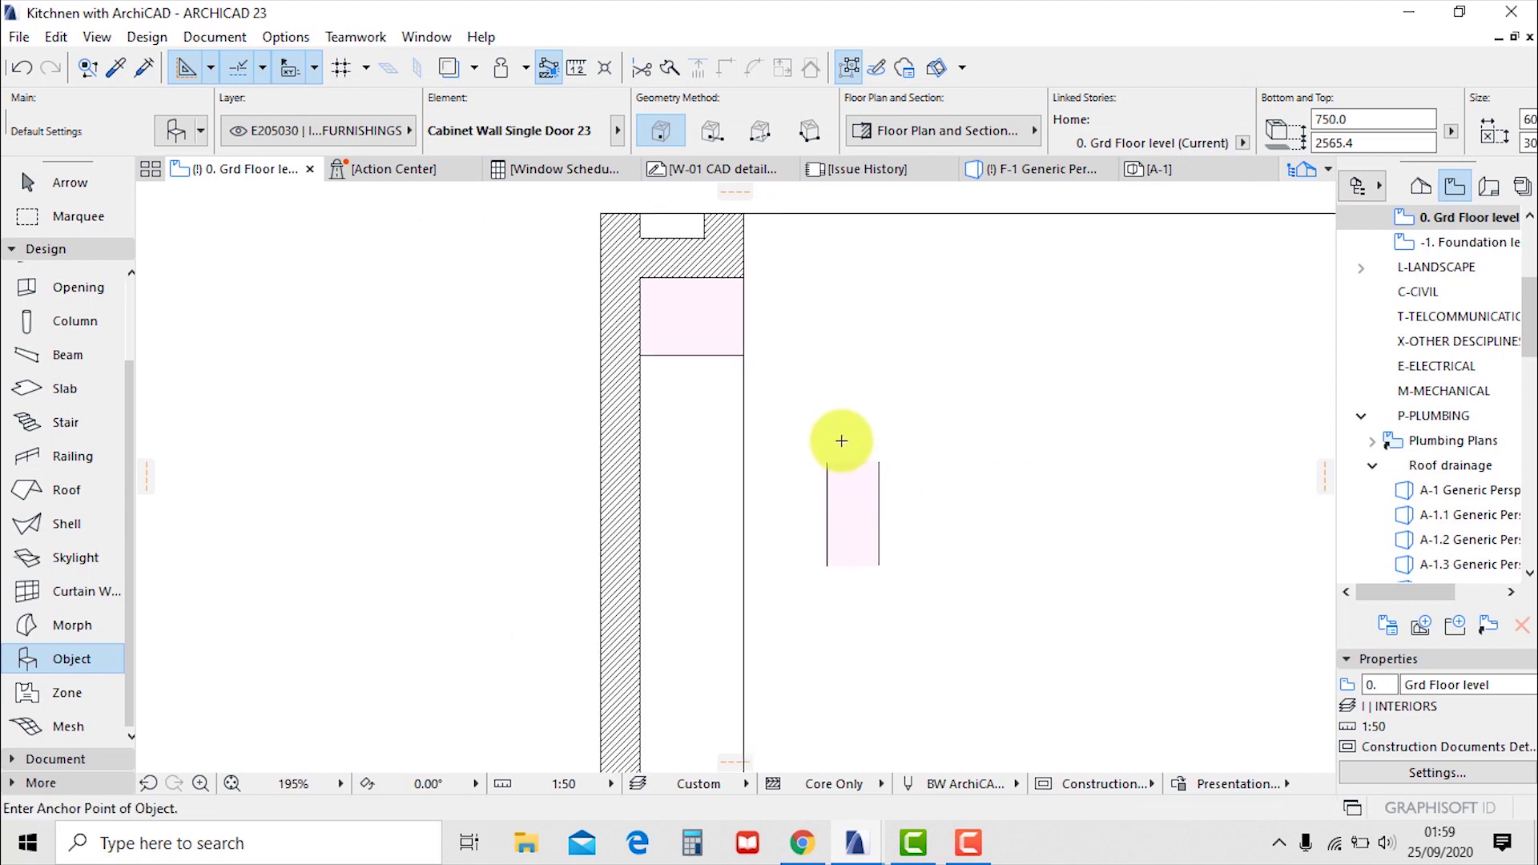
{"action": "key", "text": "Escape"}
{"action": "left_click", "coordinate": [830, 464]}
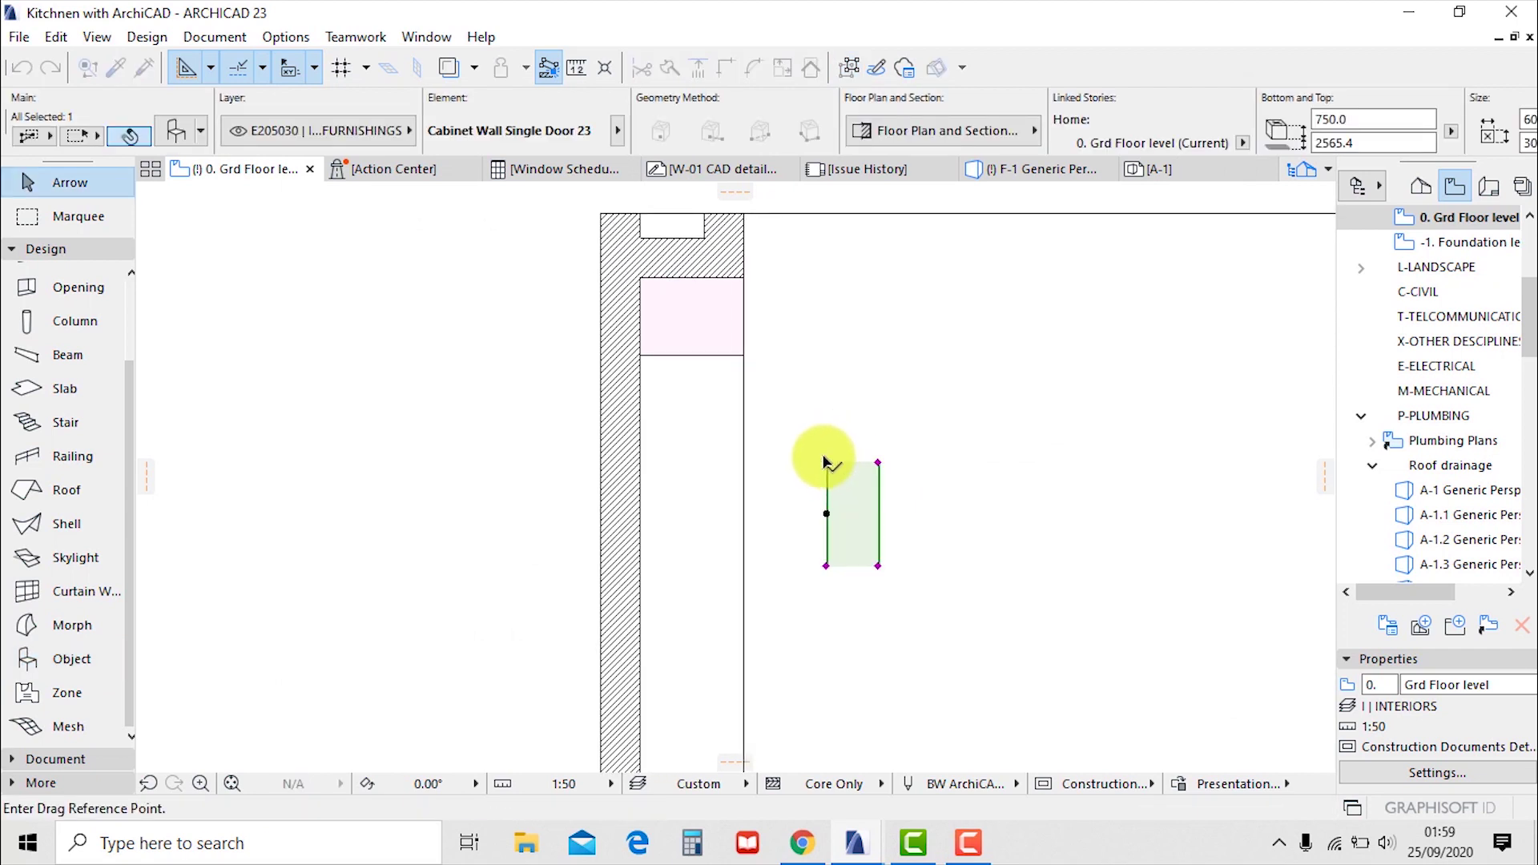
{"action": "left_click_drag", "start_coordinate": [825, 464], "coordinate": [640, 285]}
{"action": "scroll", "coordinate": [689, 232], "scroll_direction": "up", "scroll_amount": 3}
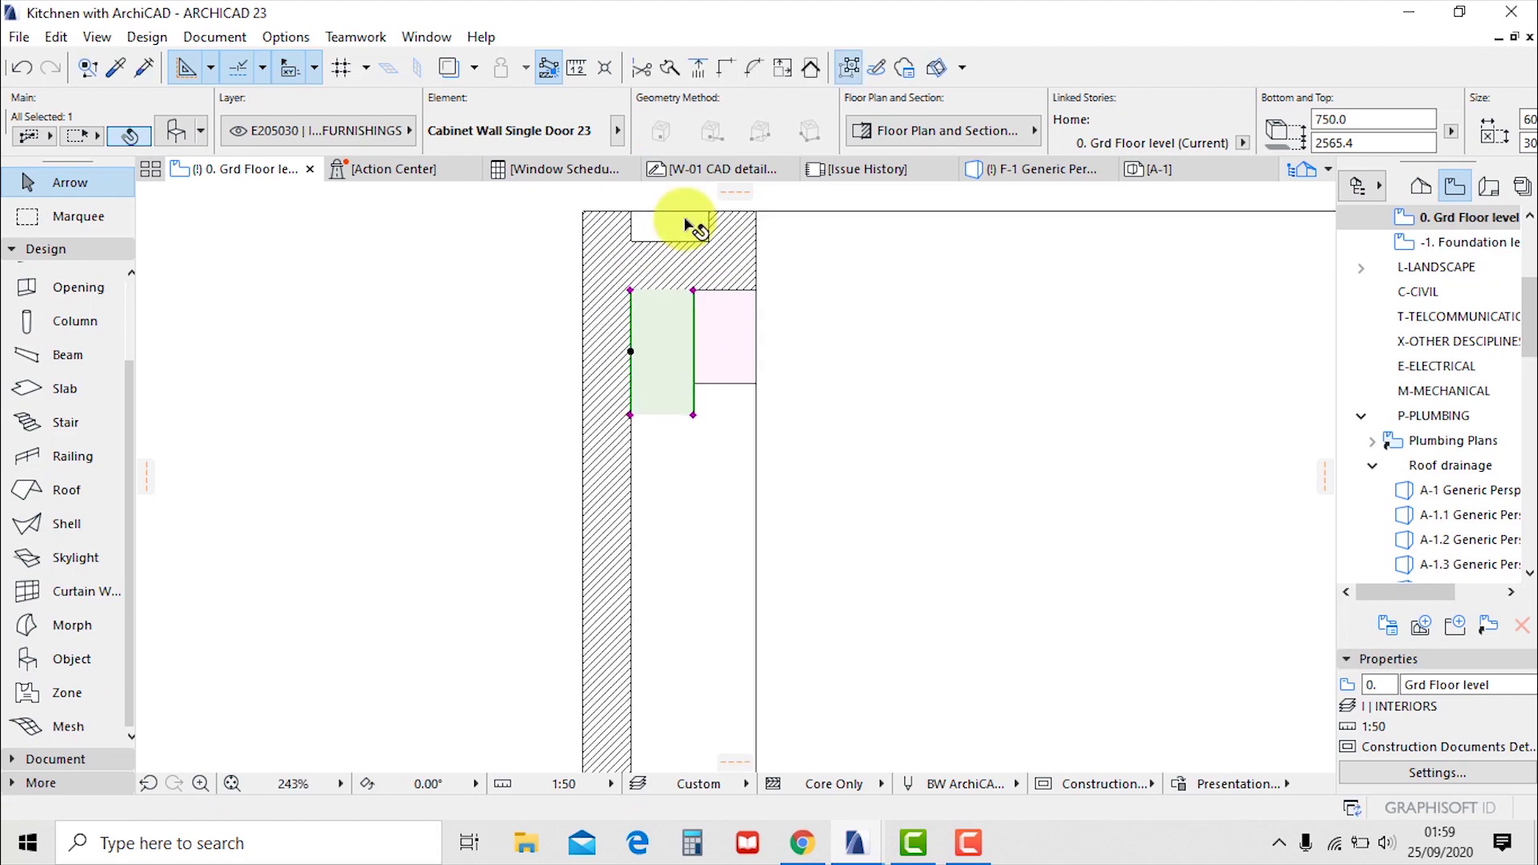
Stretch the wall cabinet to a depth of 600 mm and match its width to the tall cabinet's 450 mm
{"action": "left_click", "coordinate": [699, 343]}
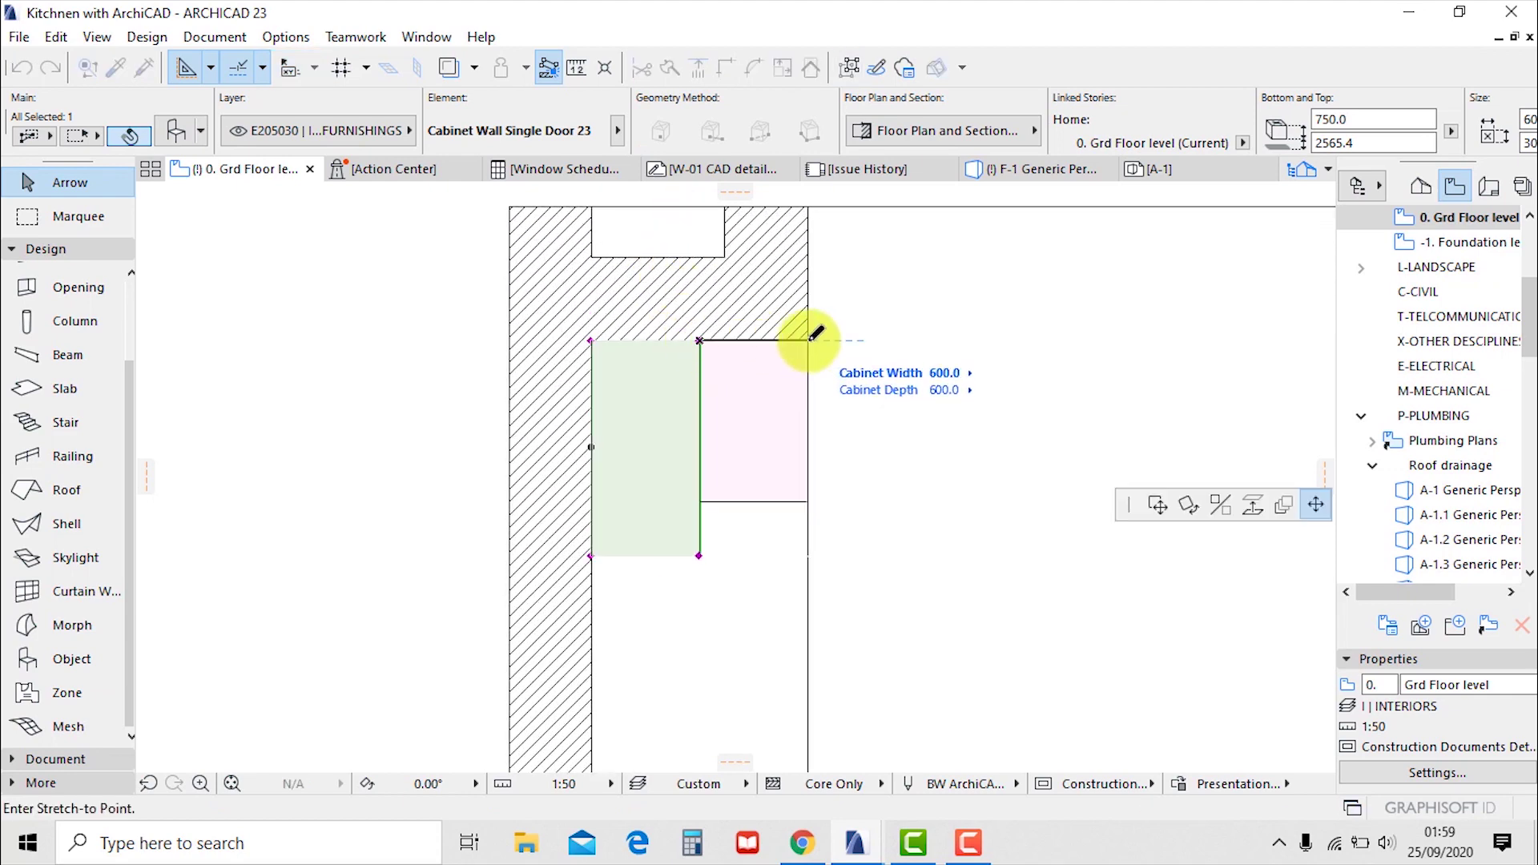
{"action": "left_click", "coordinate": [808, 342]}
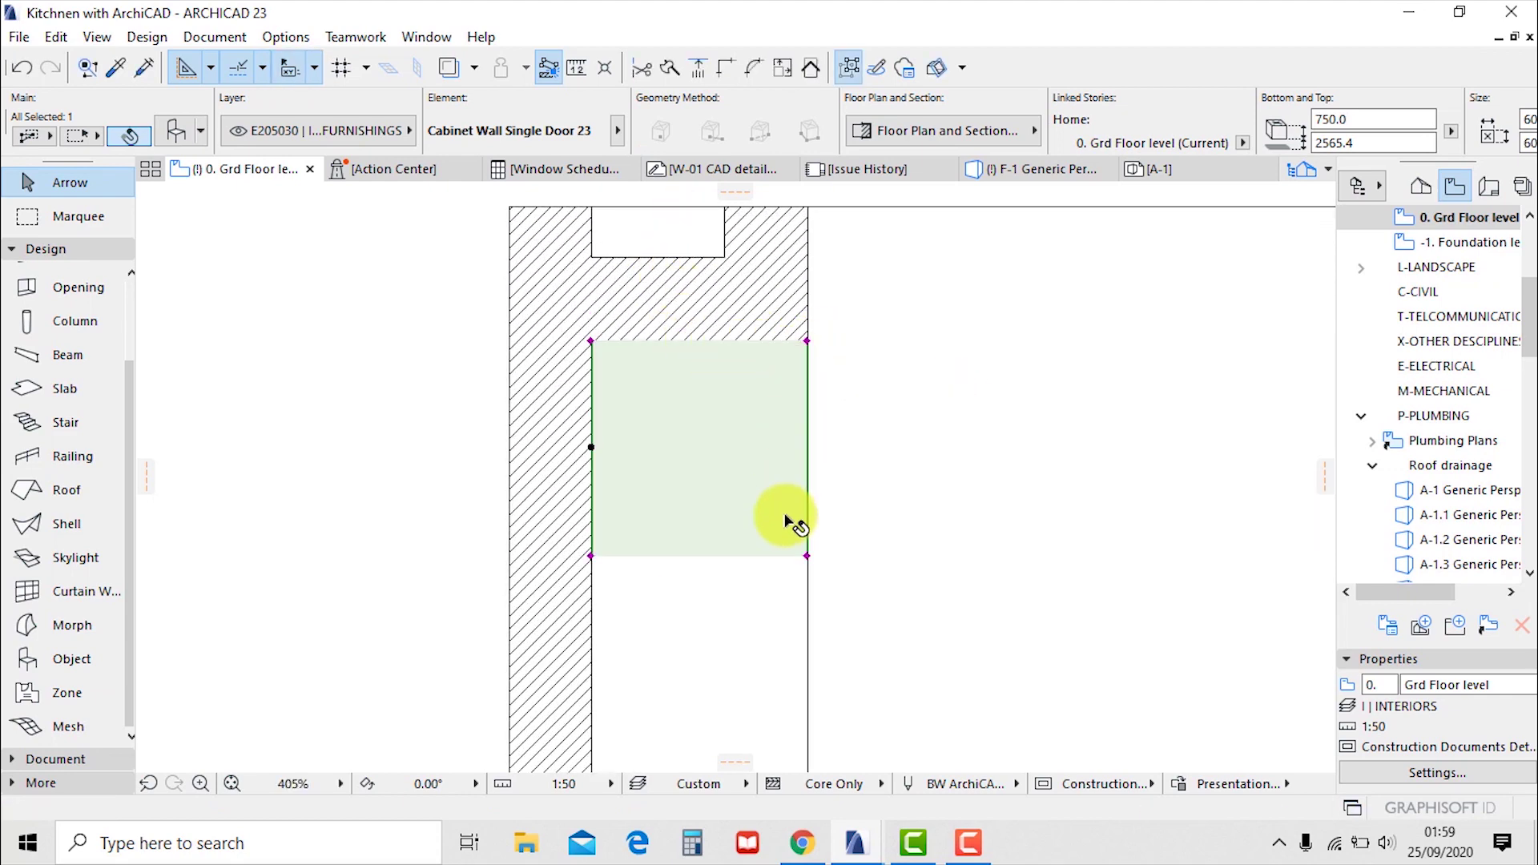
{"action": "left_click", "coordinate": [806, 557]}
{"action": "left_click", "coordinate": [806, 459]}
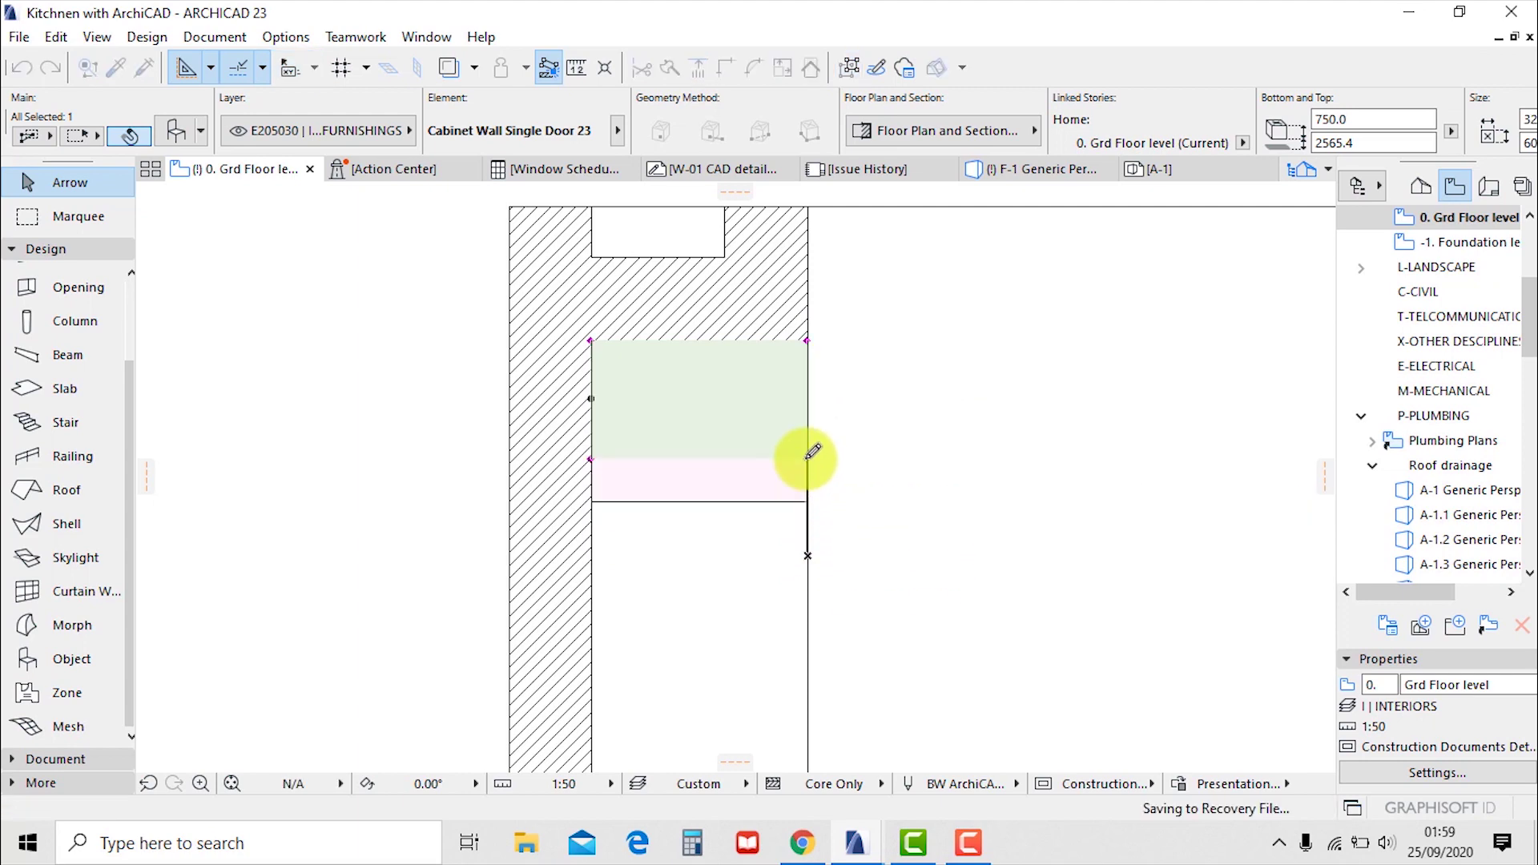
{"action": "left_click", "coordinate": [807, 460]}
{"action": "left_click", "coordinate": [807, 501]}
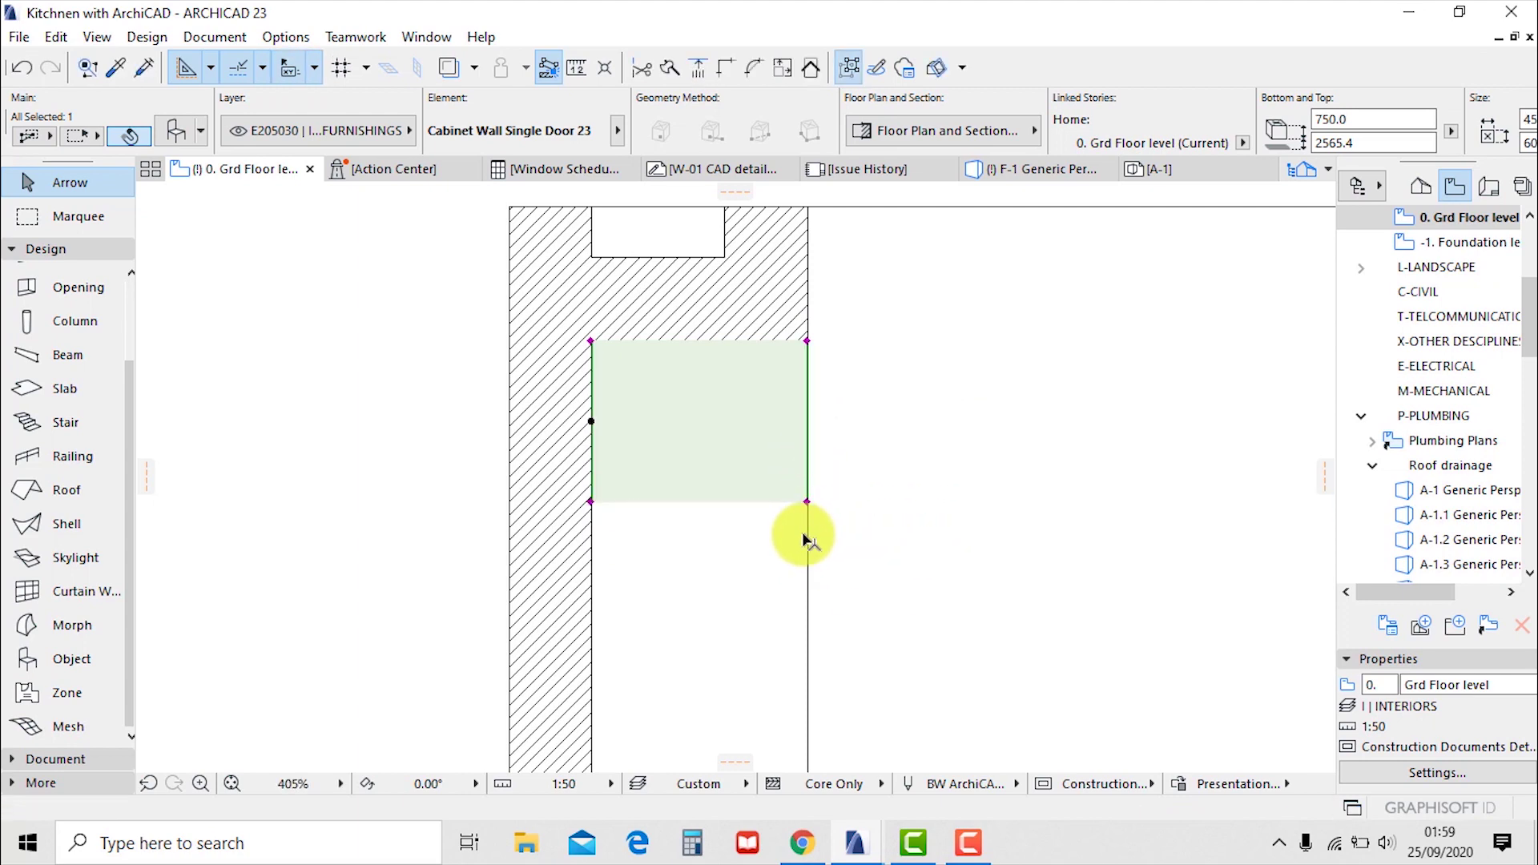
In the 3D view, move the wall cabinet down so its lower corner sits on the tall cabinet's upper corner
{"action": "key", "text": "F3"}
{"action": "scroll", "coordinate": [779, 615], "scroll_direction": "down", "scroll_amount": 5}
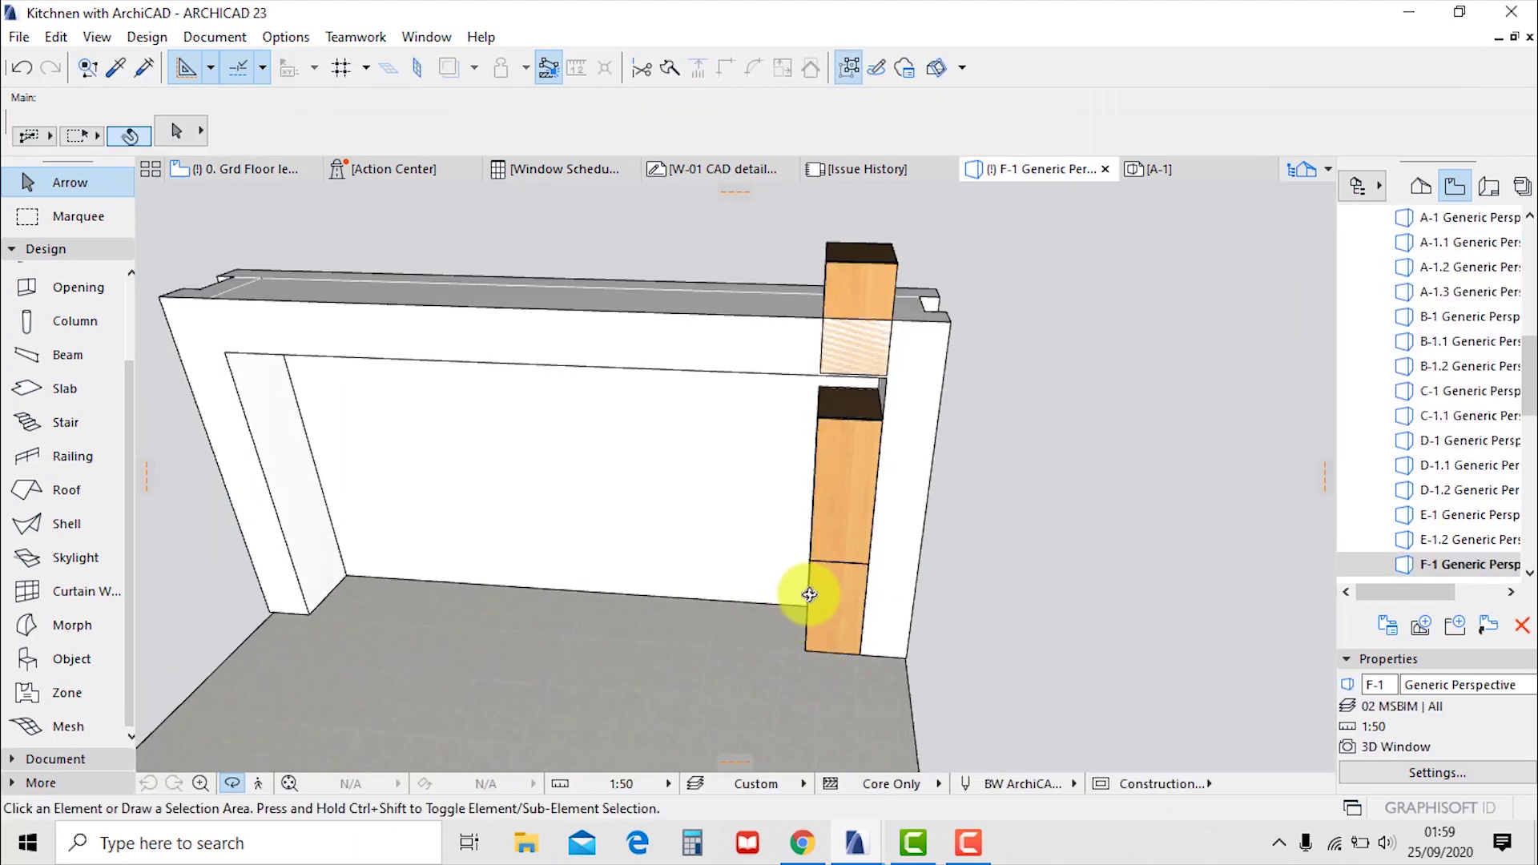
{"action": "left_click_drag", "start_coordinate": [856, 510], "coordinate": [900, 454]}
{"action": "scroll", "coordinate": [880, 295], "scroll_direction": "up", "scroll_amount": 3}
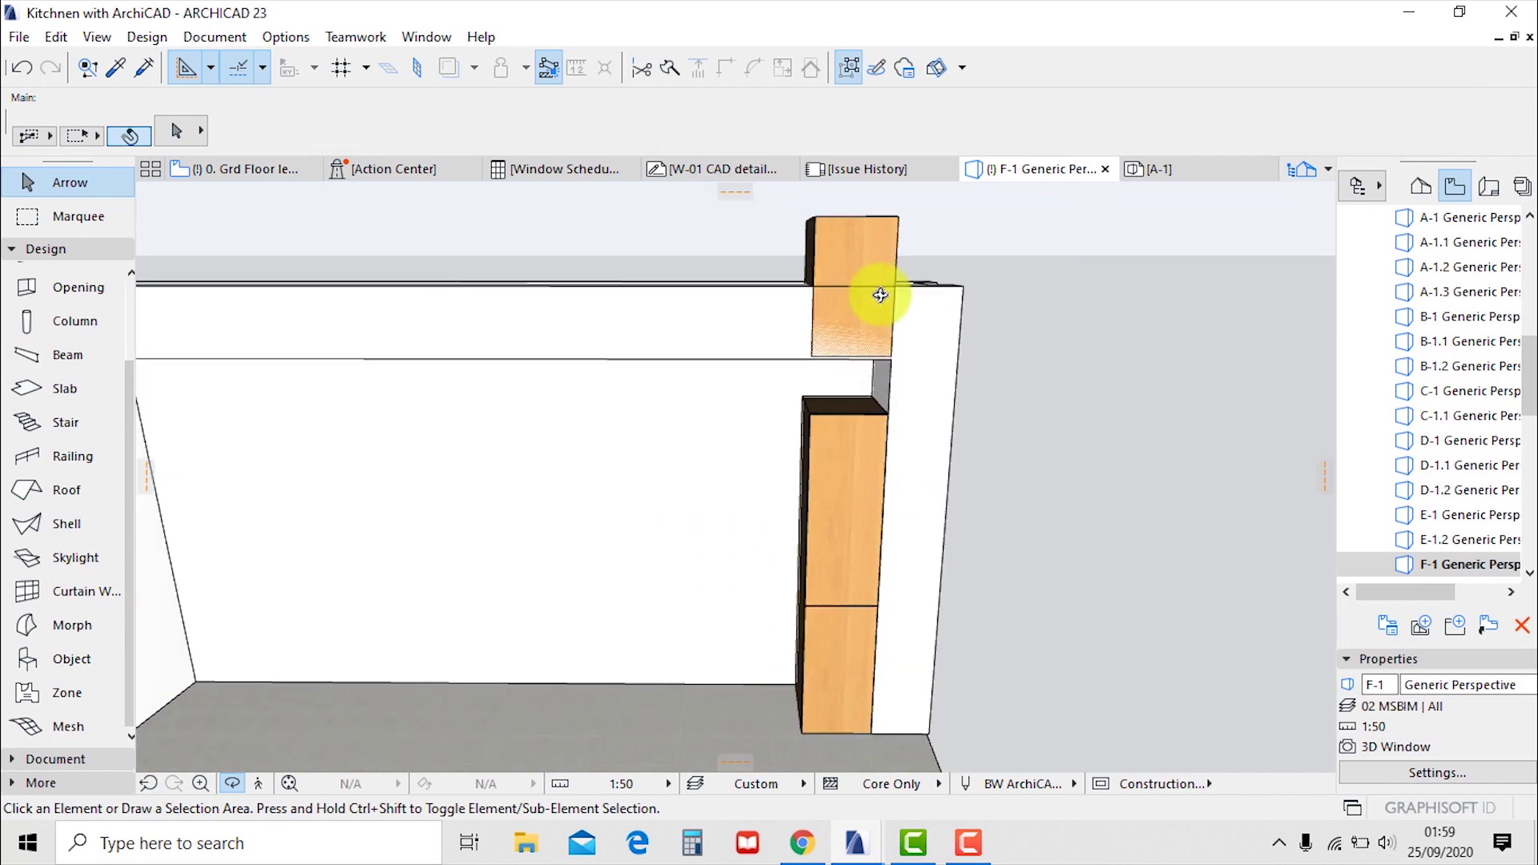
{"action": "left_click", "coordinate": [859, 249]}
{"action": "left_click", "coordinate": [896, 354]}
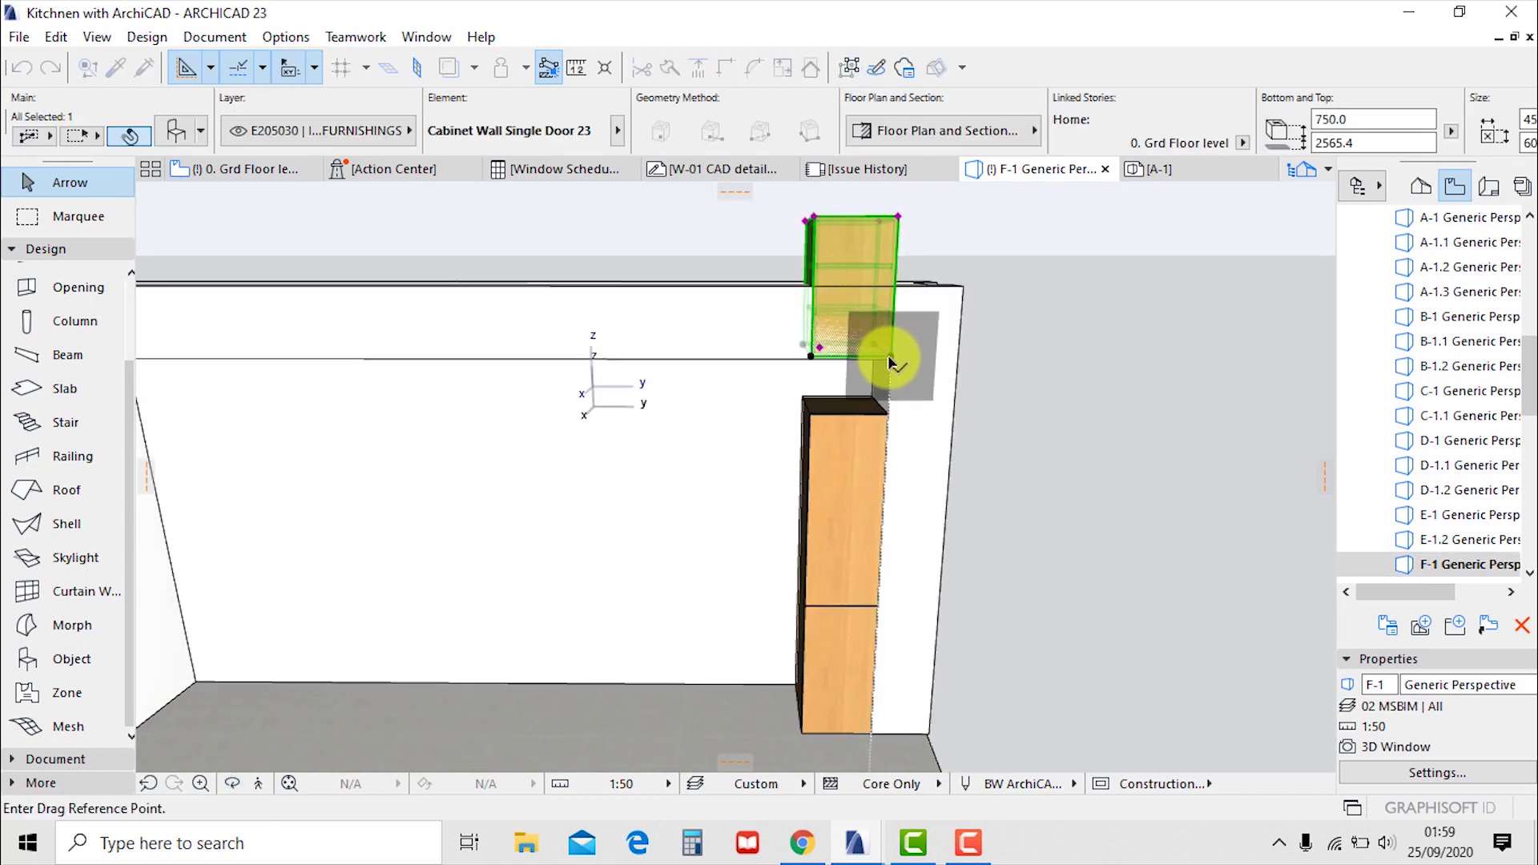
{"action": "left_click", "coordinate": [892, 358]}
{"action": "left_click", "coordinate": [890, 415]}
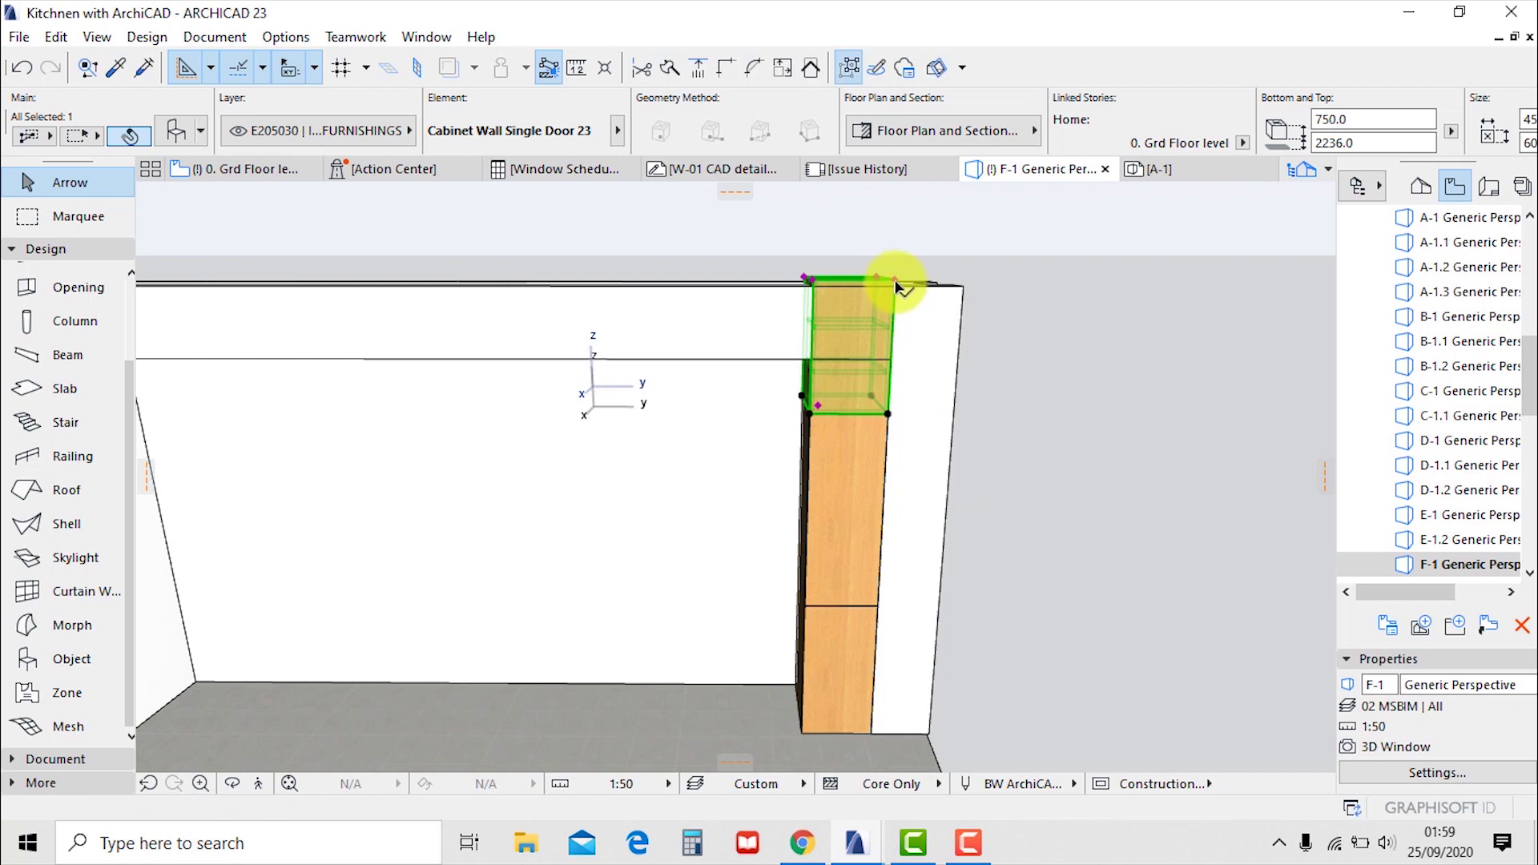
Stretch the wall cabinet's upper corner down to the underside of the niche, giving a height of 314 mm
{"action": "left_click", "coordinate": [895, 282]}
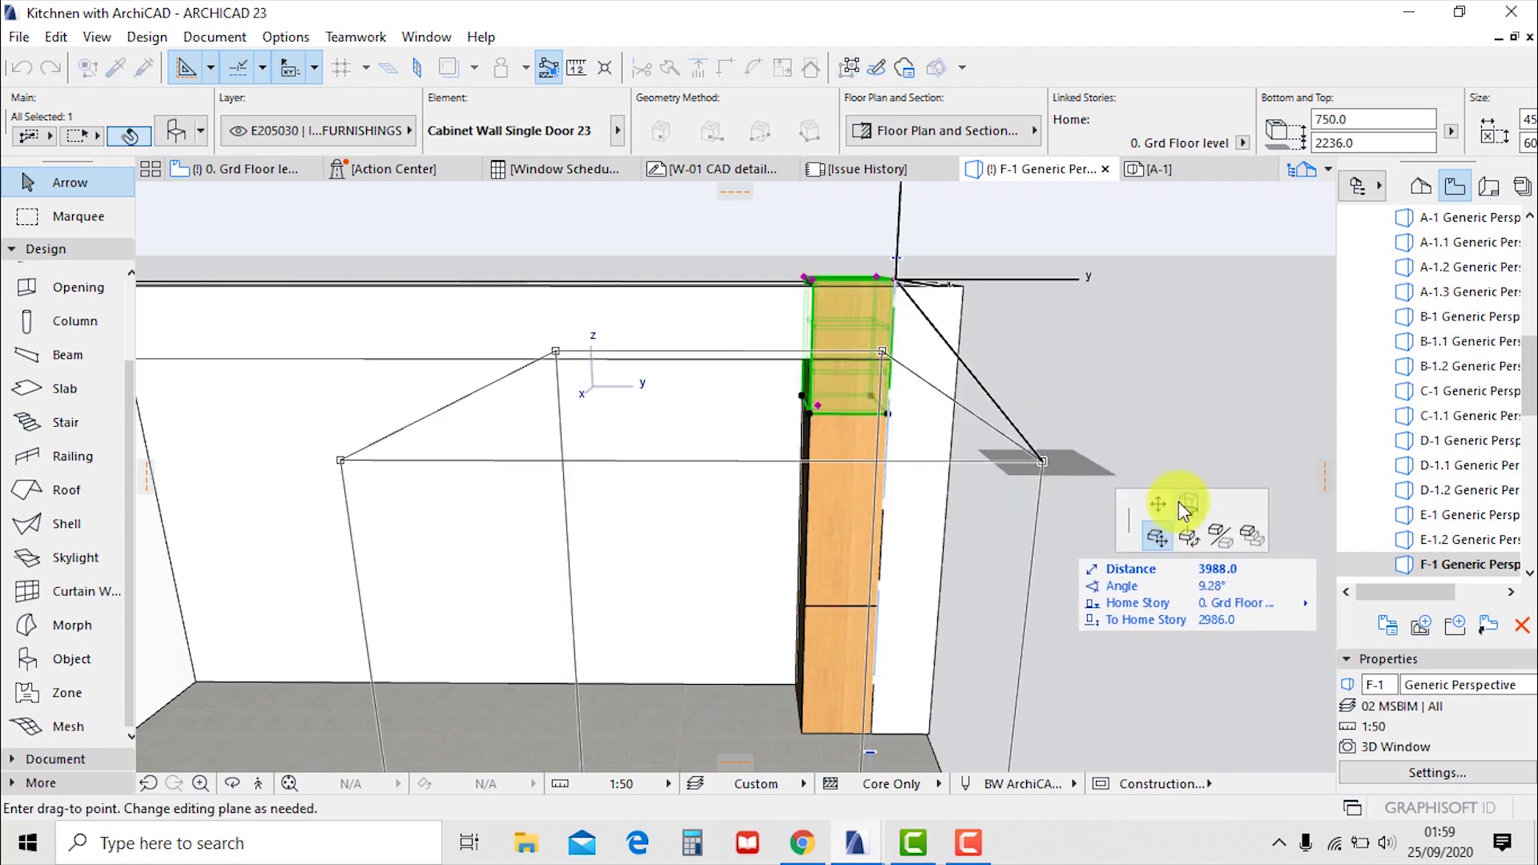
{"action": "left_click", "coordinate": [1183, 504]}
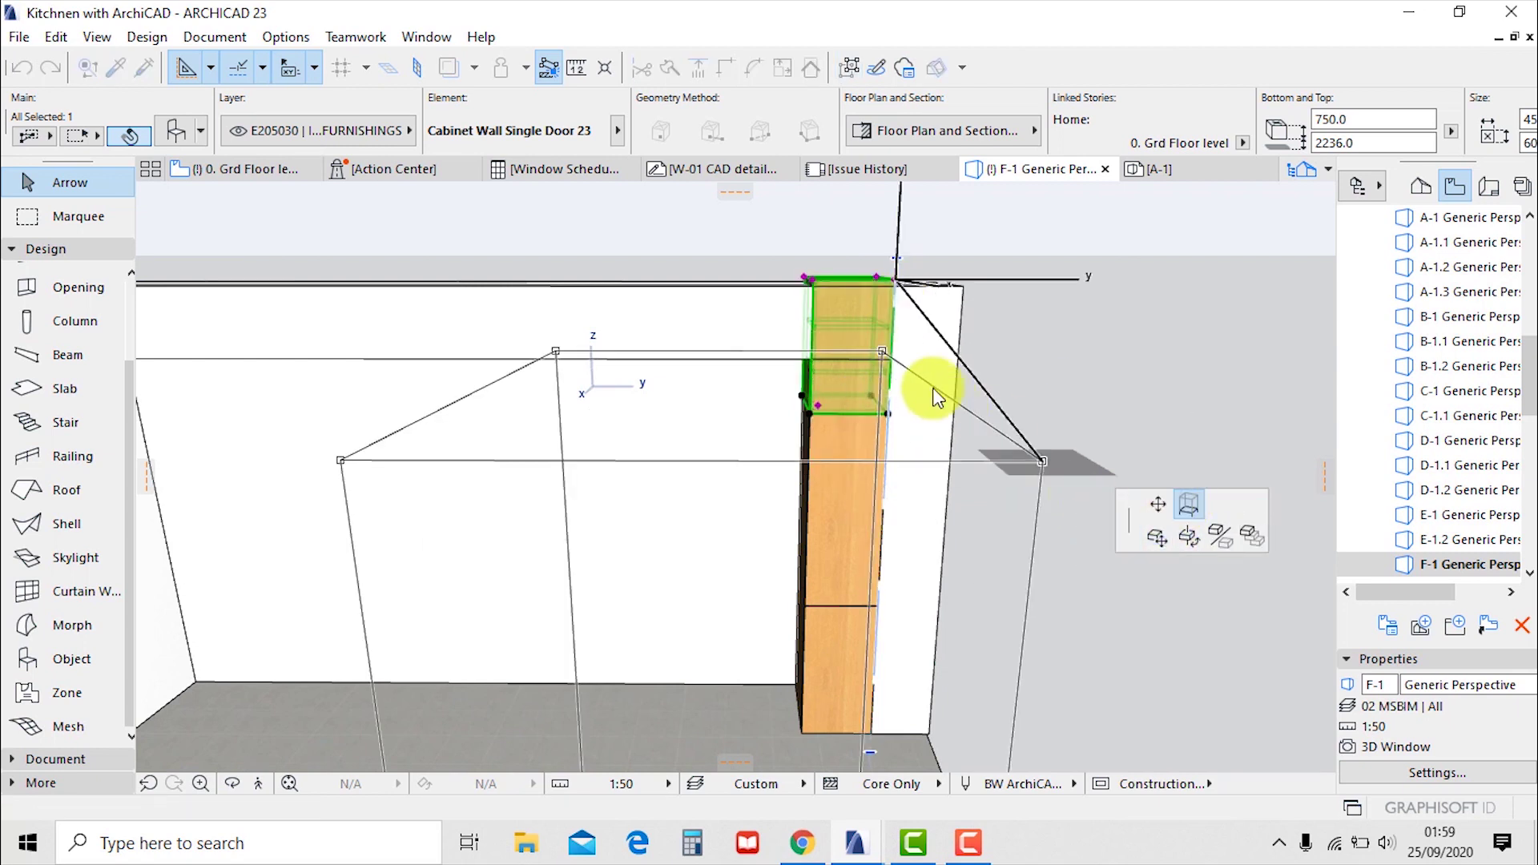
{"action": "left_click", "coordinate": [890, 358]}
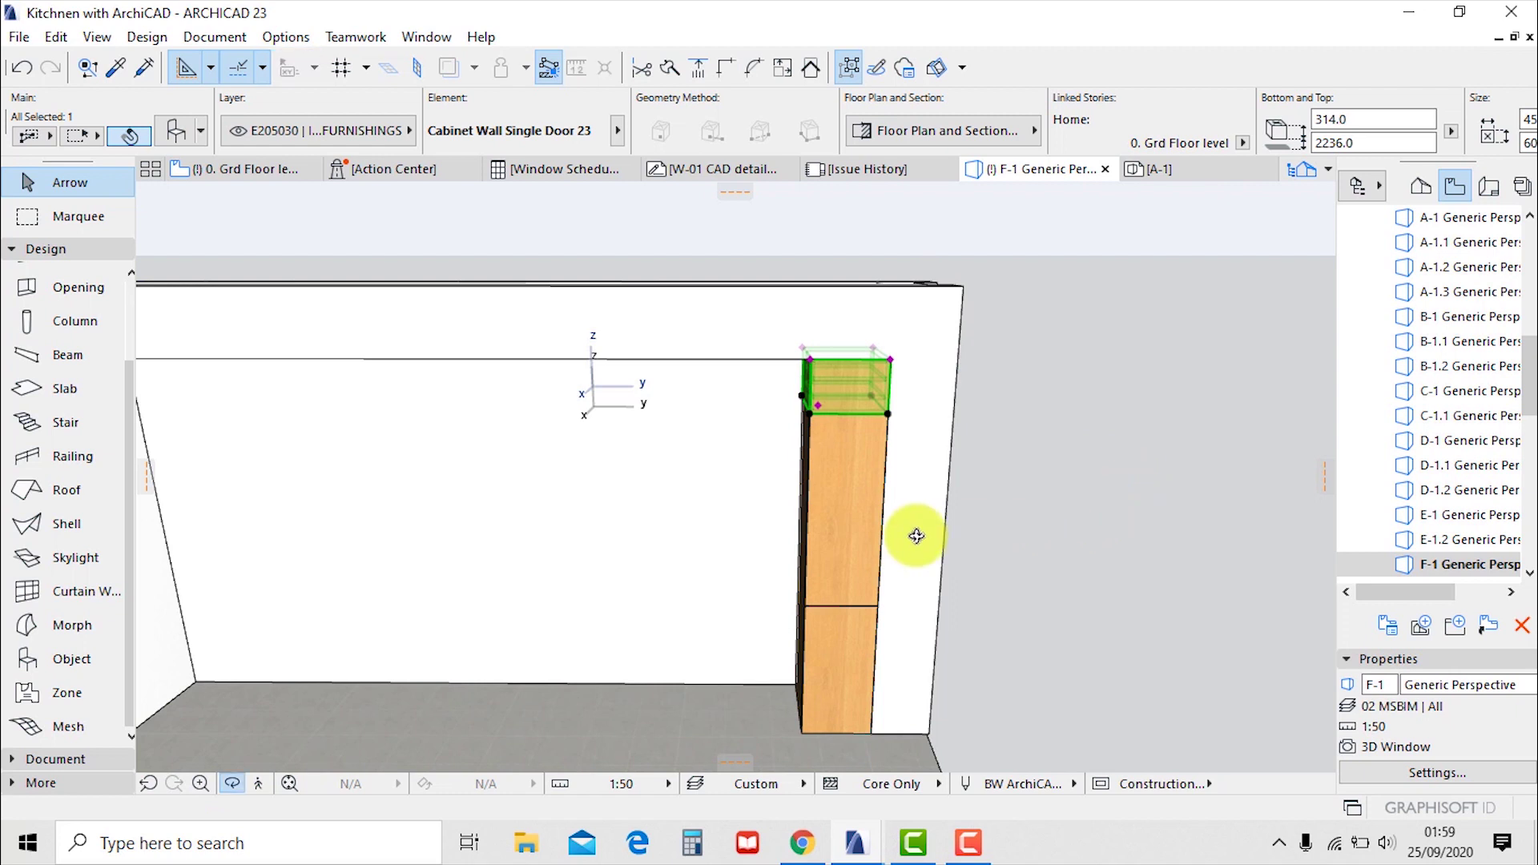
{"action": "middle_click_drag", "start_coordinate": [917, 532], "coordinate": [842, 492], "text": "shift"}
Return to the floor plan and choose Cabinet Tall Single Door with Oven 23 as the default object, with its toe turned off
{"action": "key", "text": "F2"}
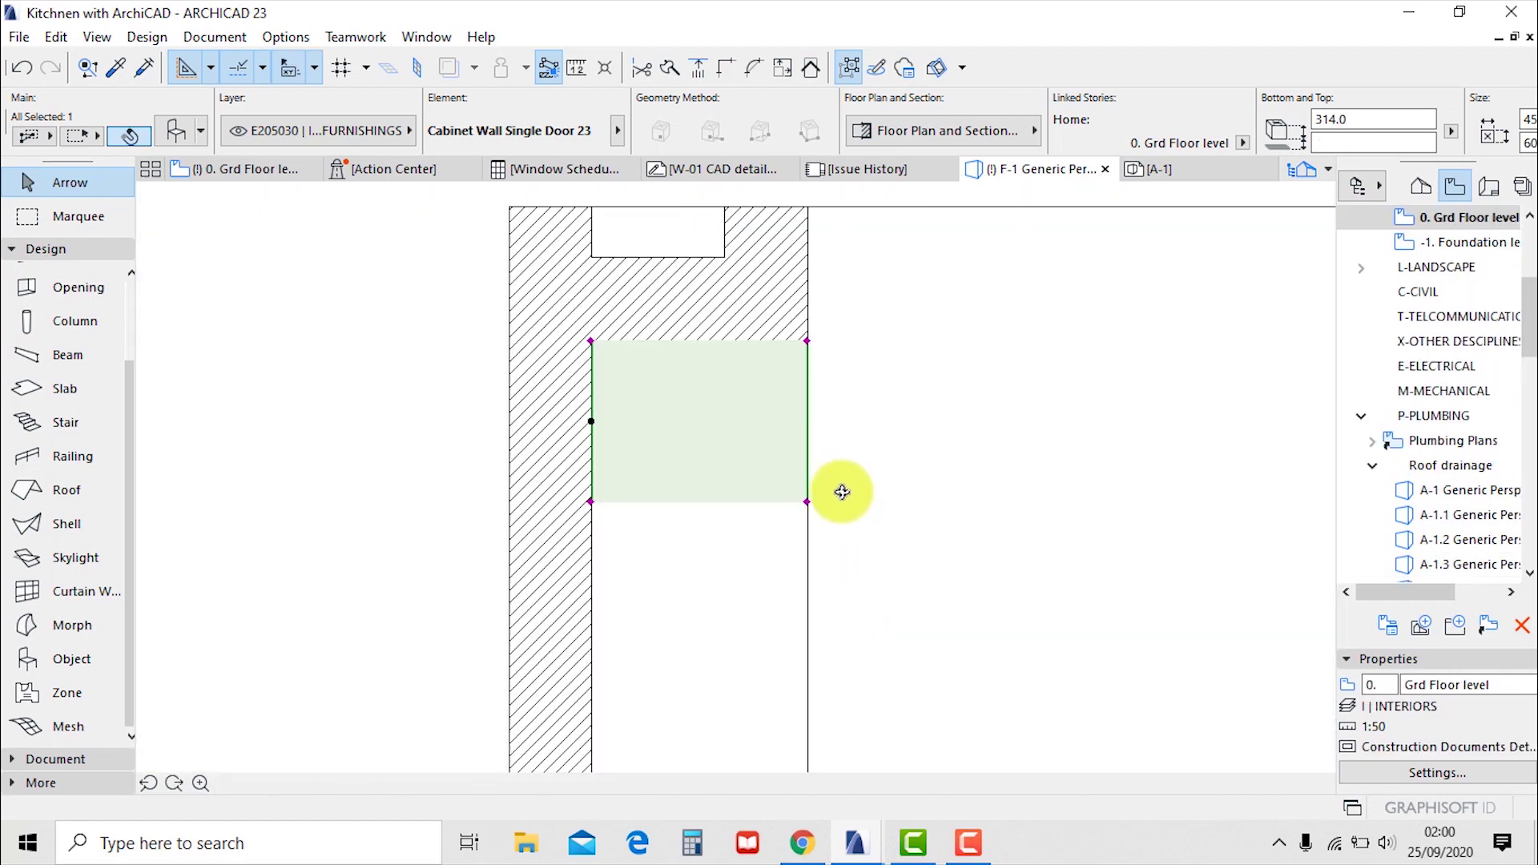
{"action": "scroll", "coordinate": [730, 398], "scroll_direction": "down", "scroll_amount": 5}
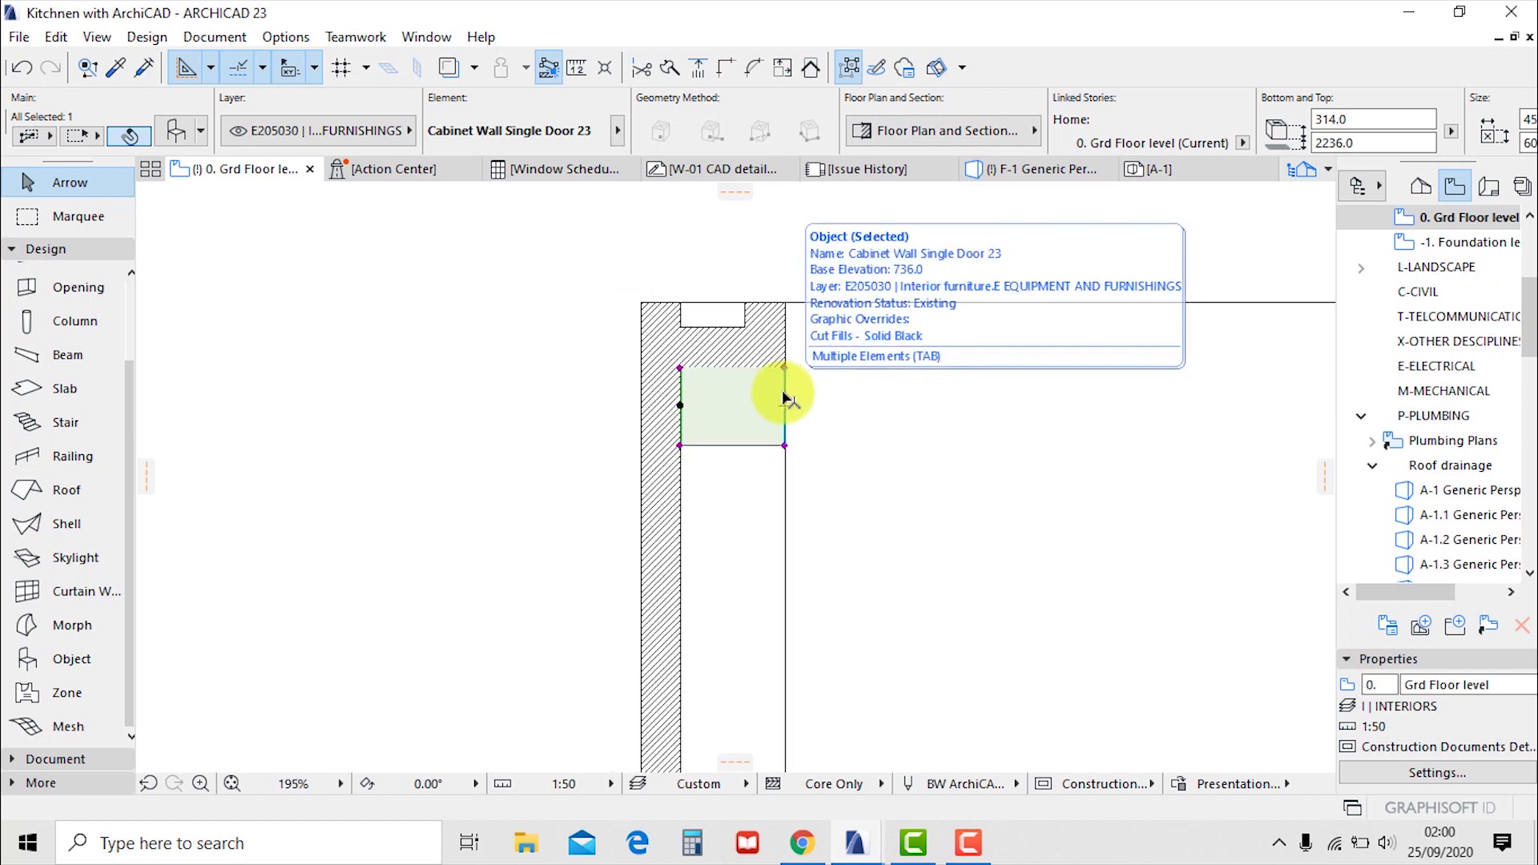
{"action": "scroll", "coordinate": [705, 432], "scroll_direction": "up", "scroll_amount": 1}
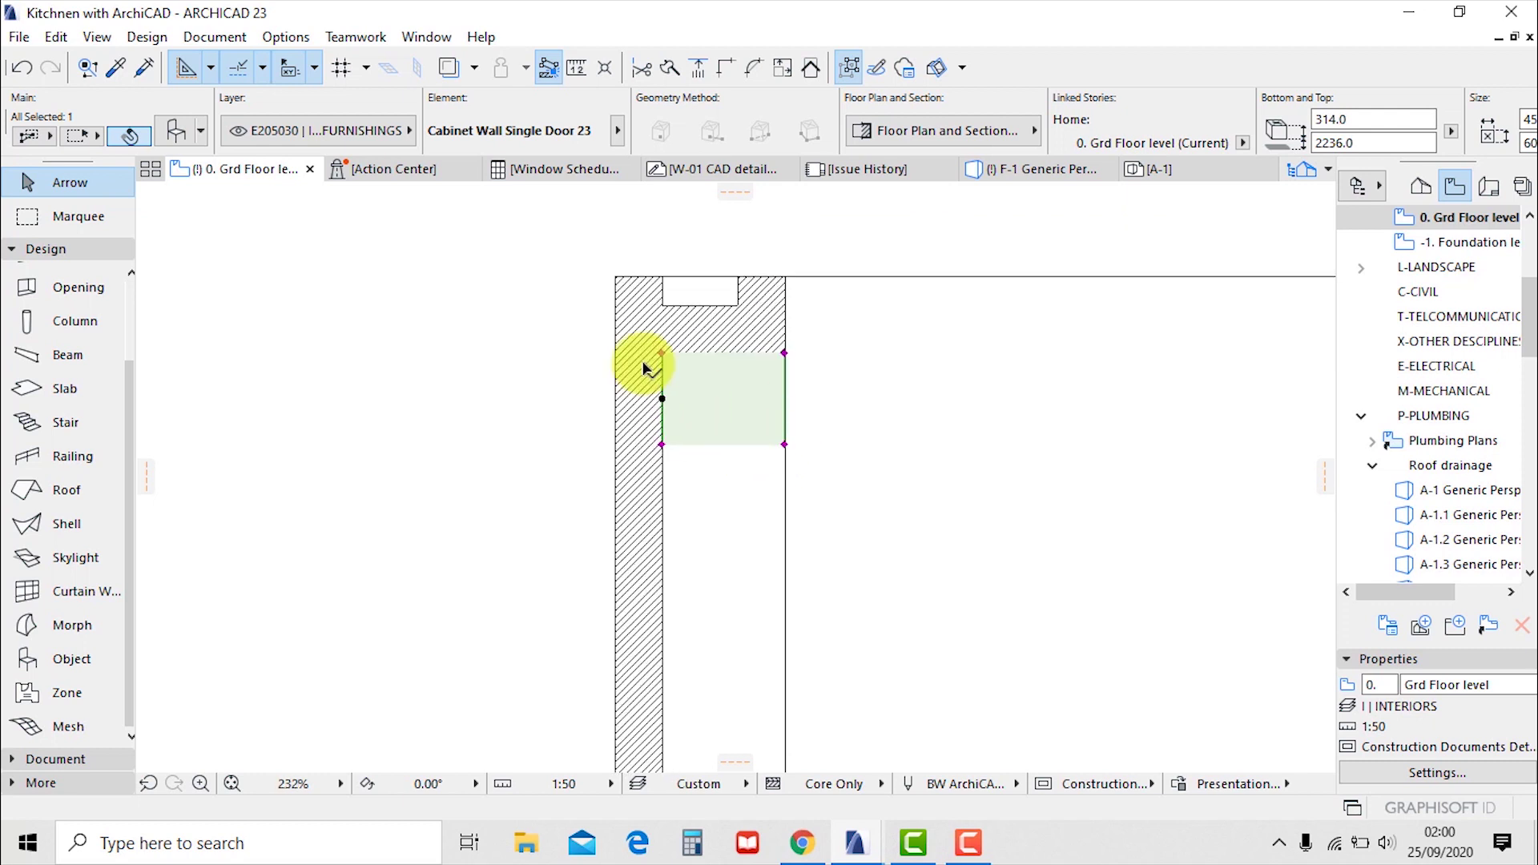
{"action": "left_click", "coordinate": [874, 575]}
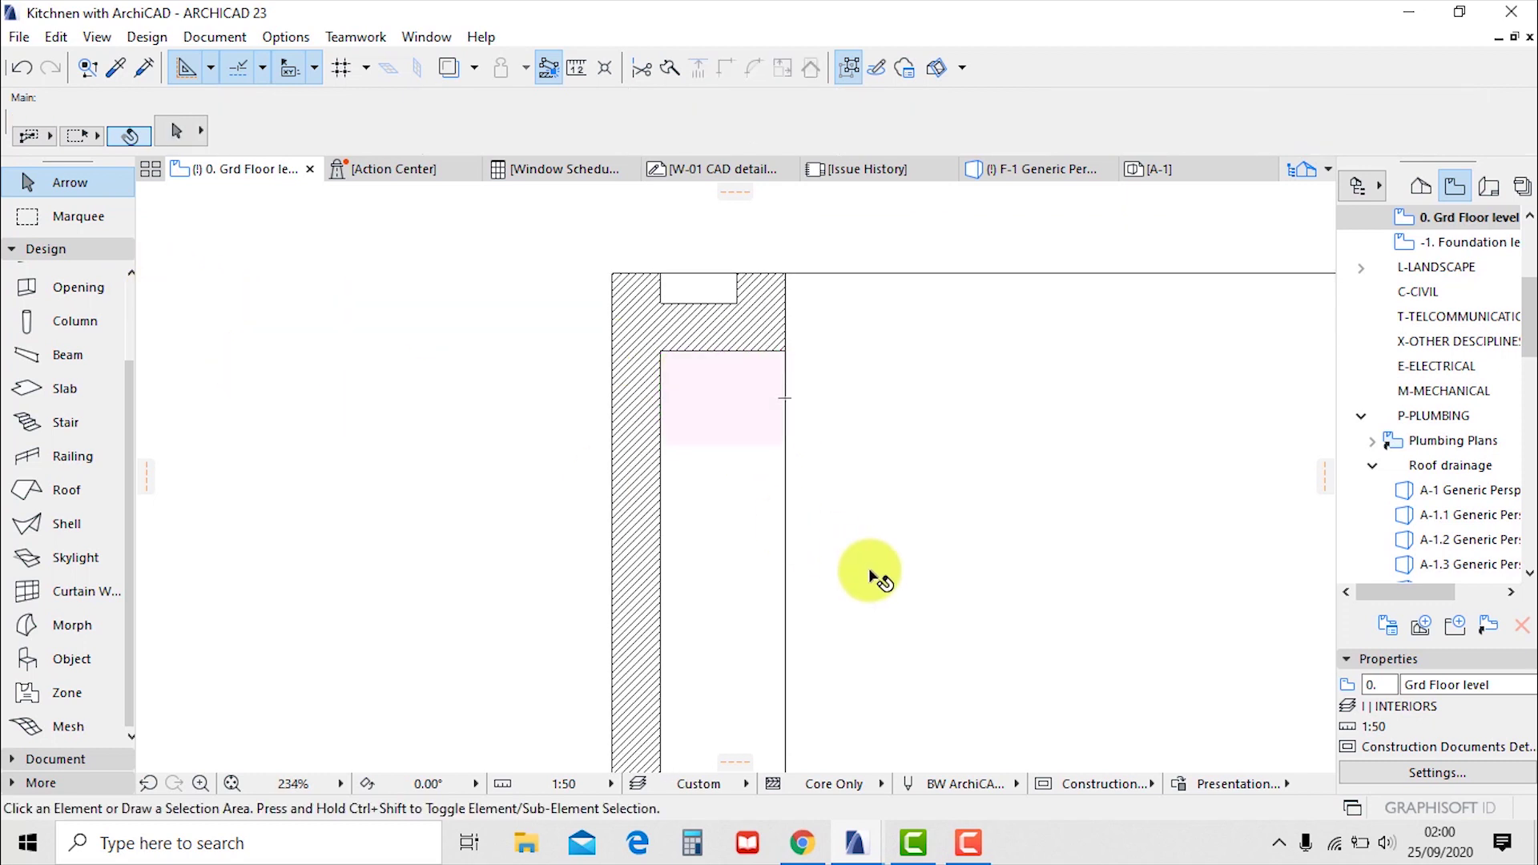
{"action": "left_click", "coordinate": [81, 665]}
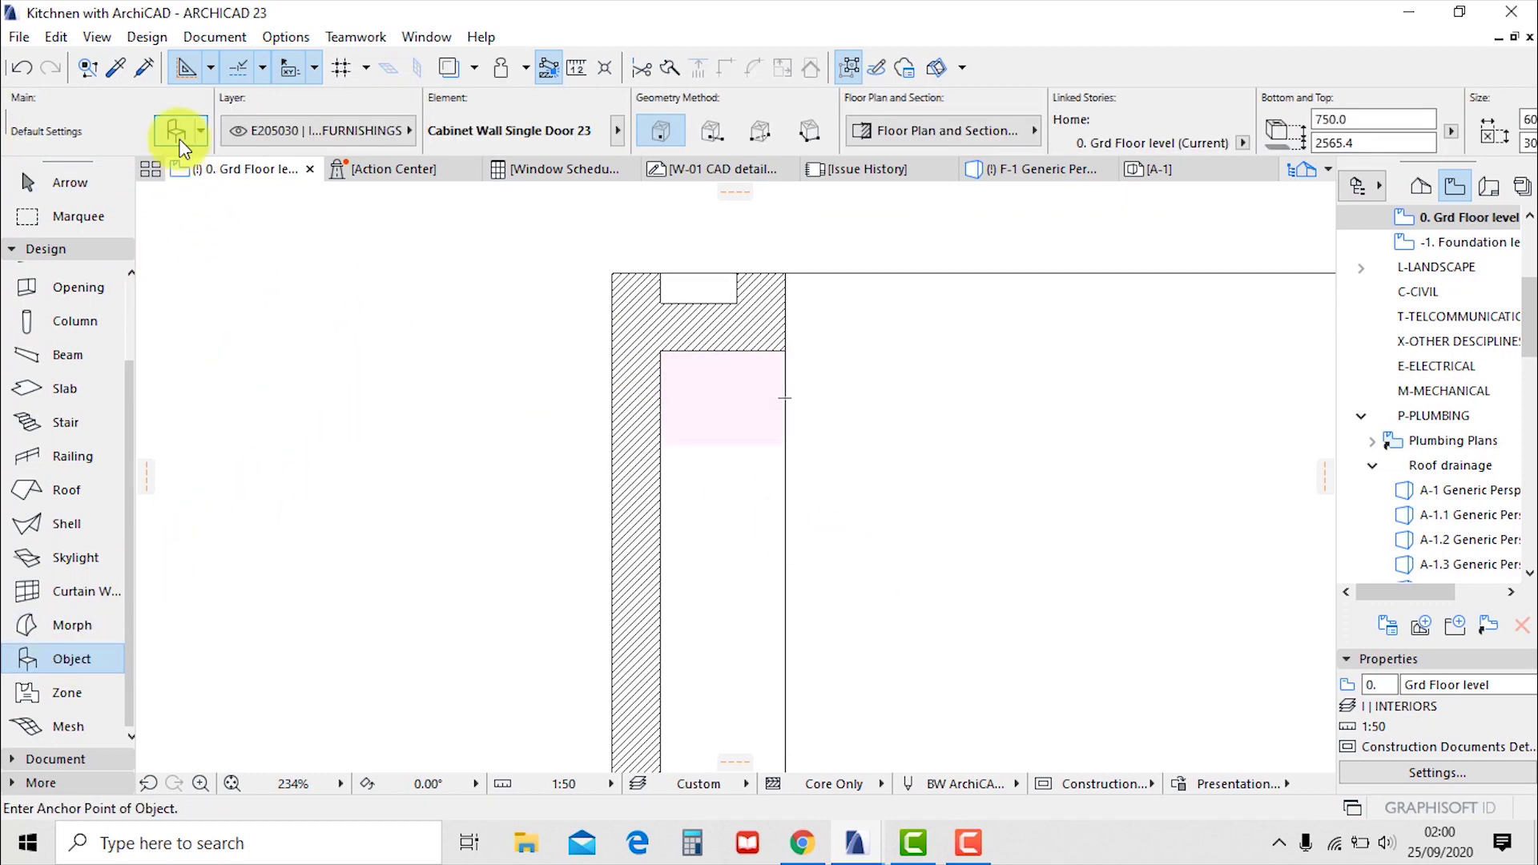
{"action": "left_click", "coordinate": [179, 142]}
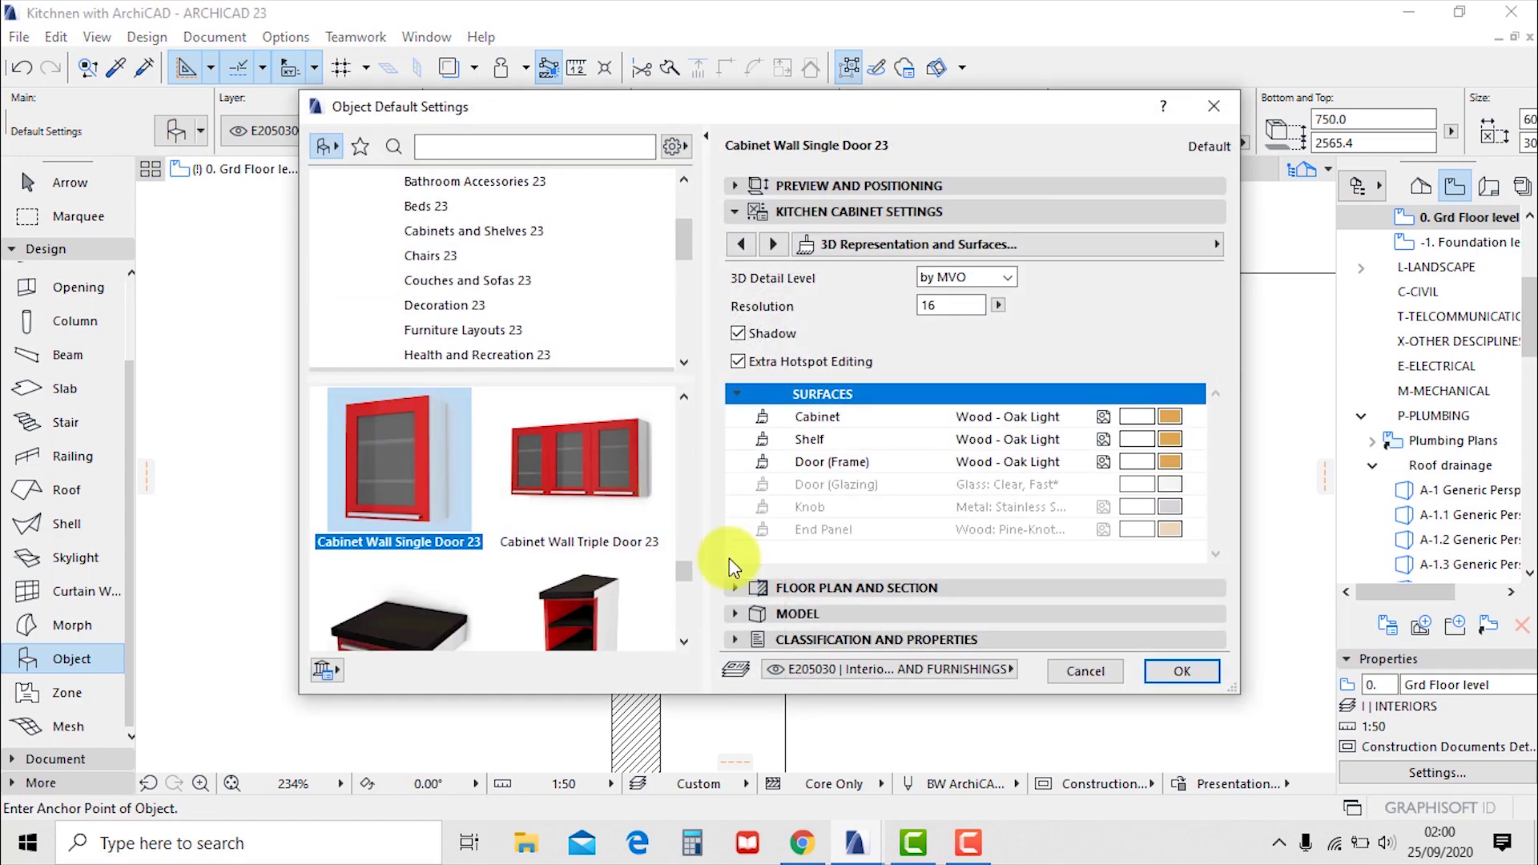
{"action": "left_click_drag", "start_coordinate": [681, 574], "coordinate": [694, 530]}
{"action": "left_click", "coordinate": [423, 489]}
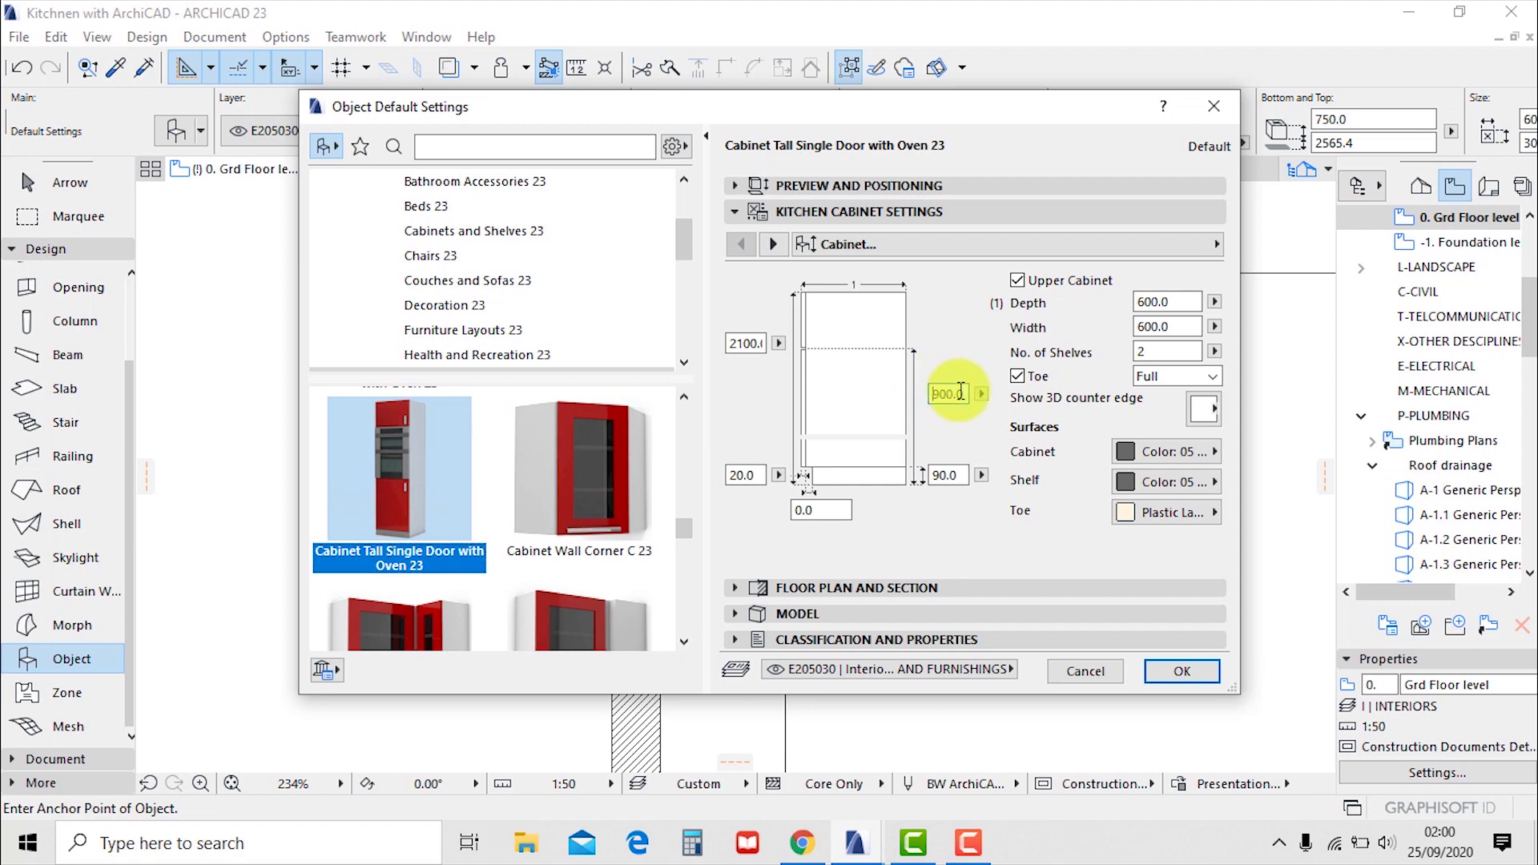
{"action": "left_click", "coordinate": [1018, 377]}
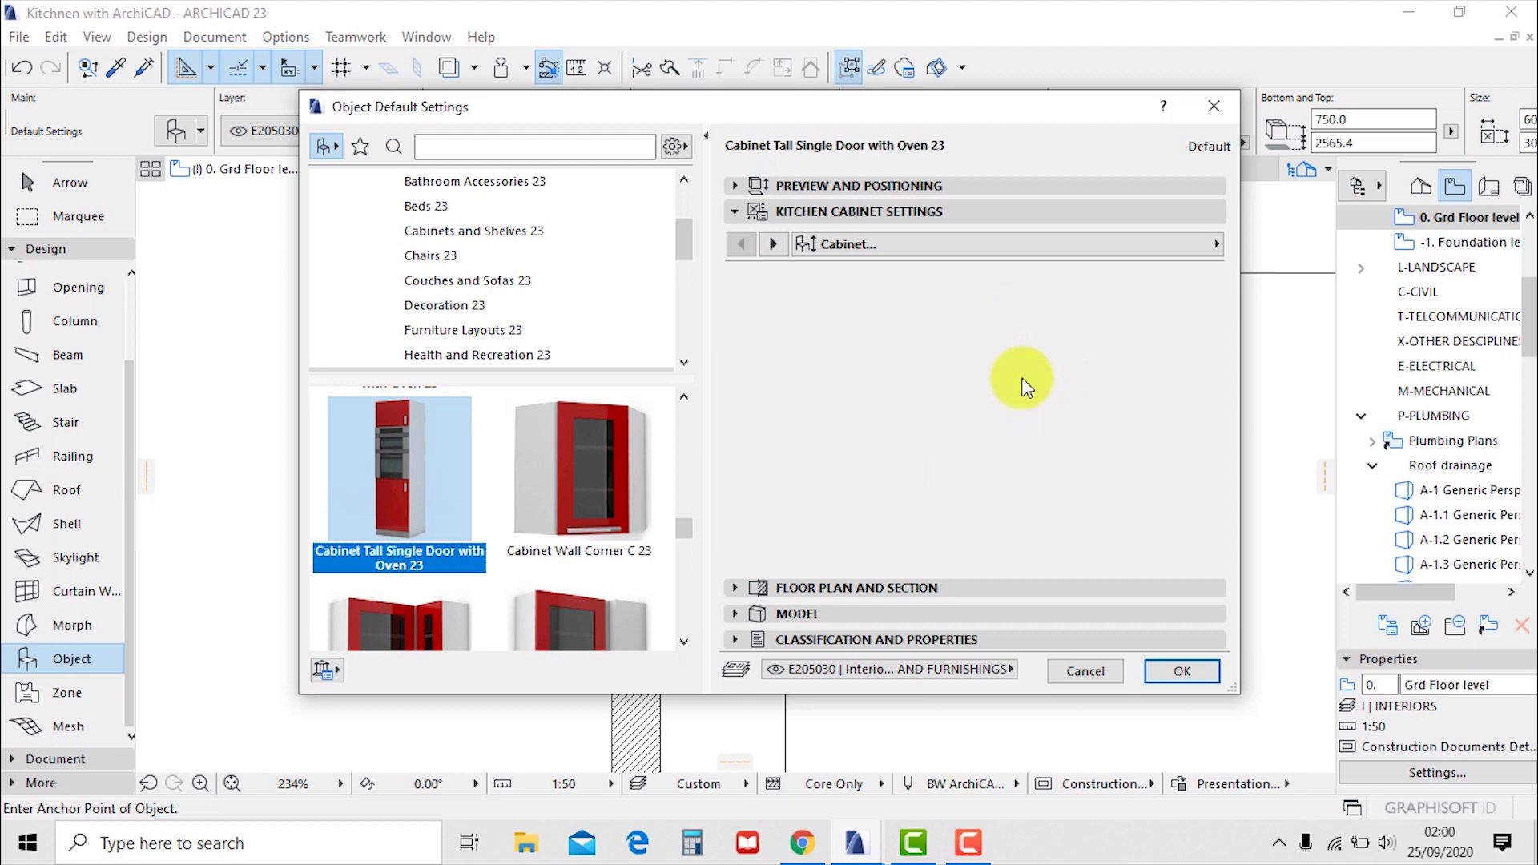
Set the oven cabinet's cabinet and shelf surfaces to Wood - Oak Light
{"action": "left_click", "coordinate": [1167, 453]}
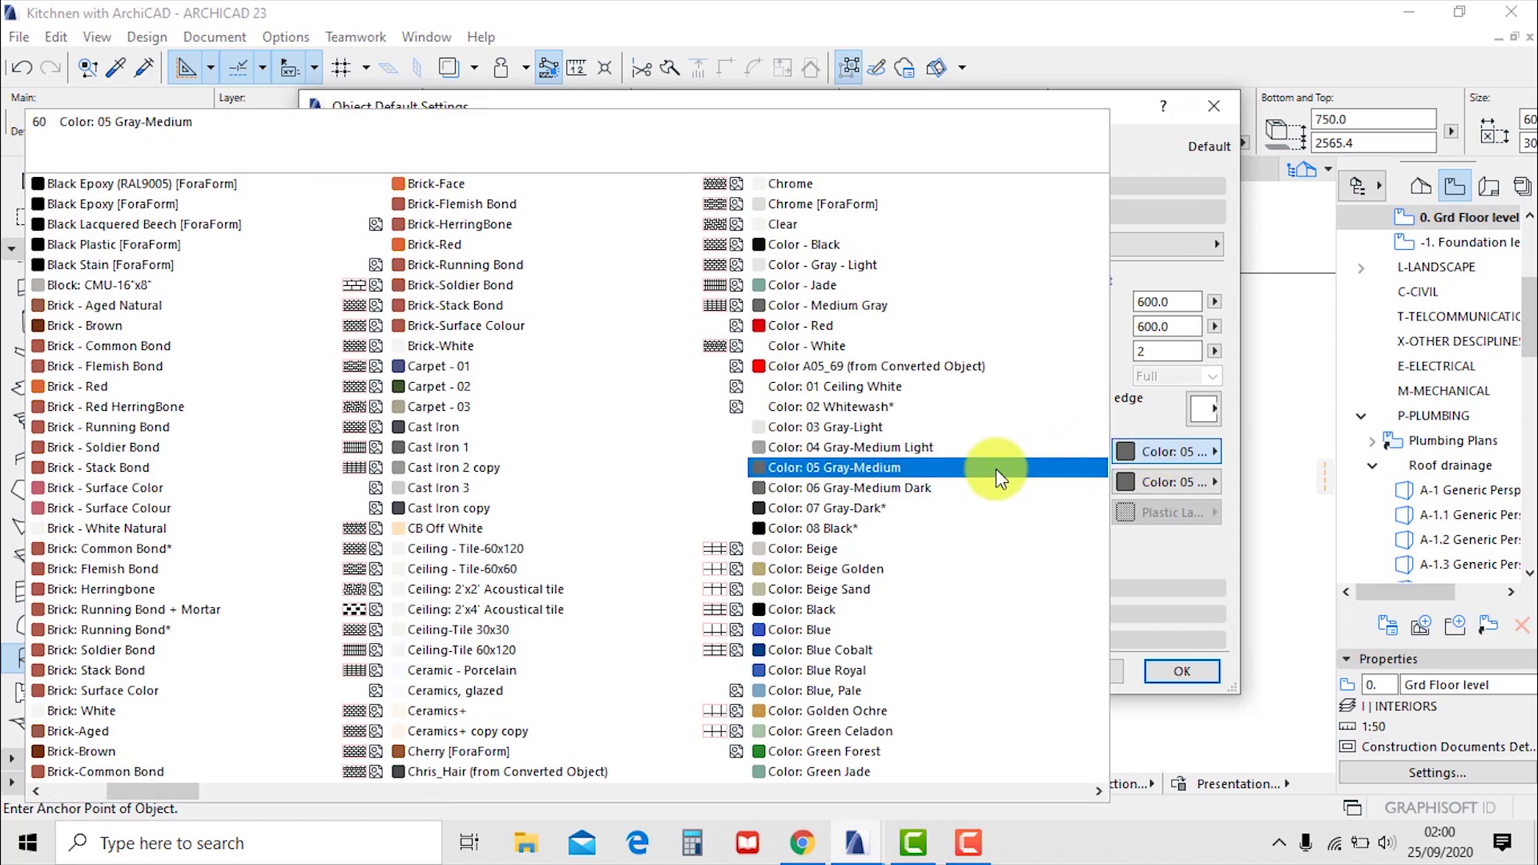
{"action": "scroll", "coordinate": [996, 468], "scroll_direction": "down", "scroll_amount": 5}
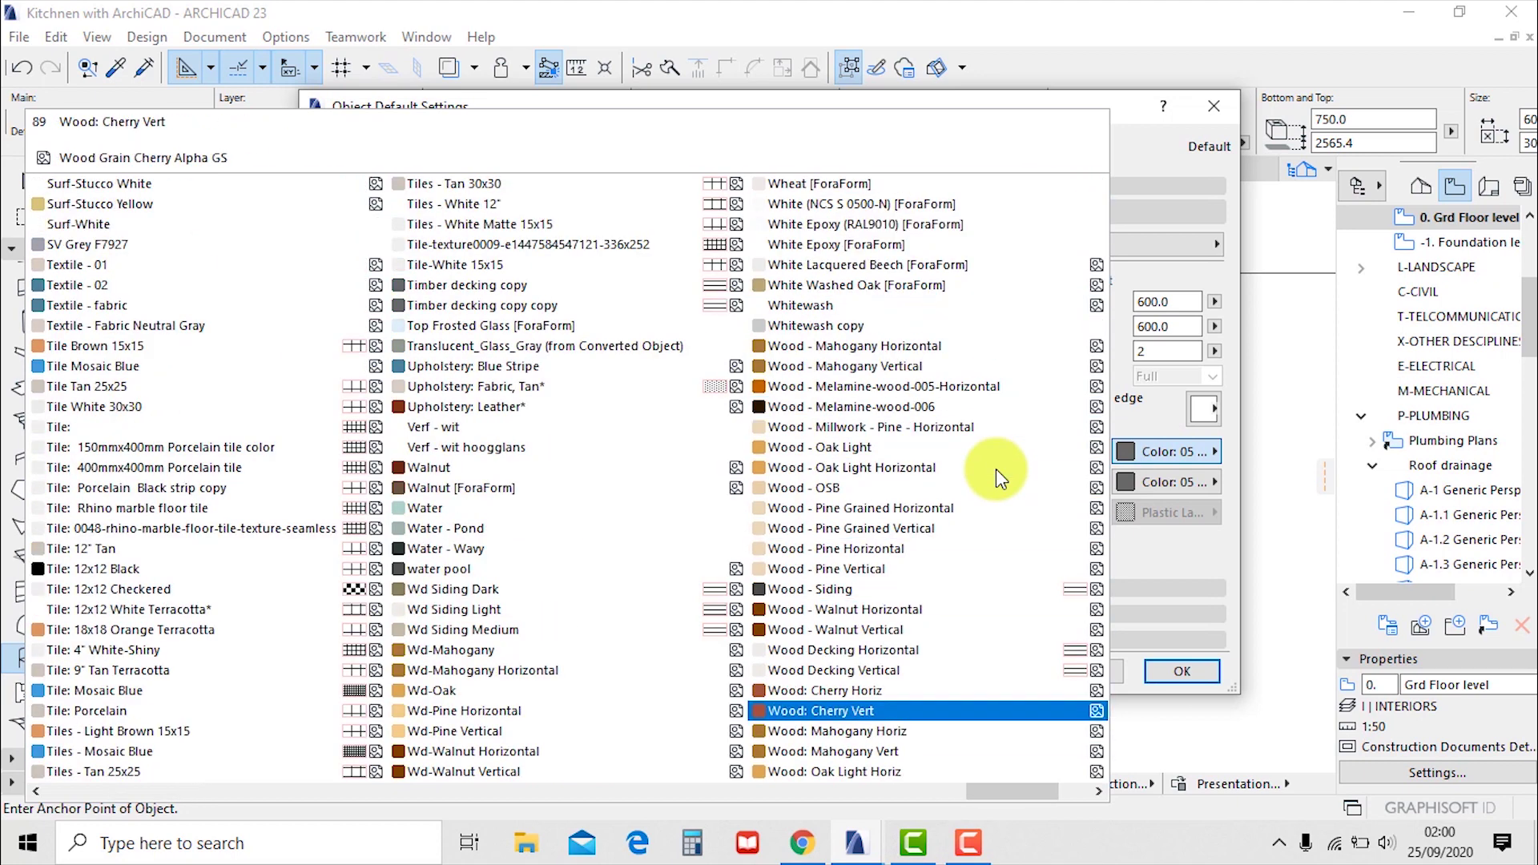
{"action": "scroll", "coordinate": [996, 469], "scroll_direction": "down", "scroll_amount": 2}
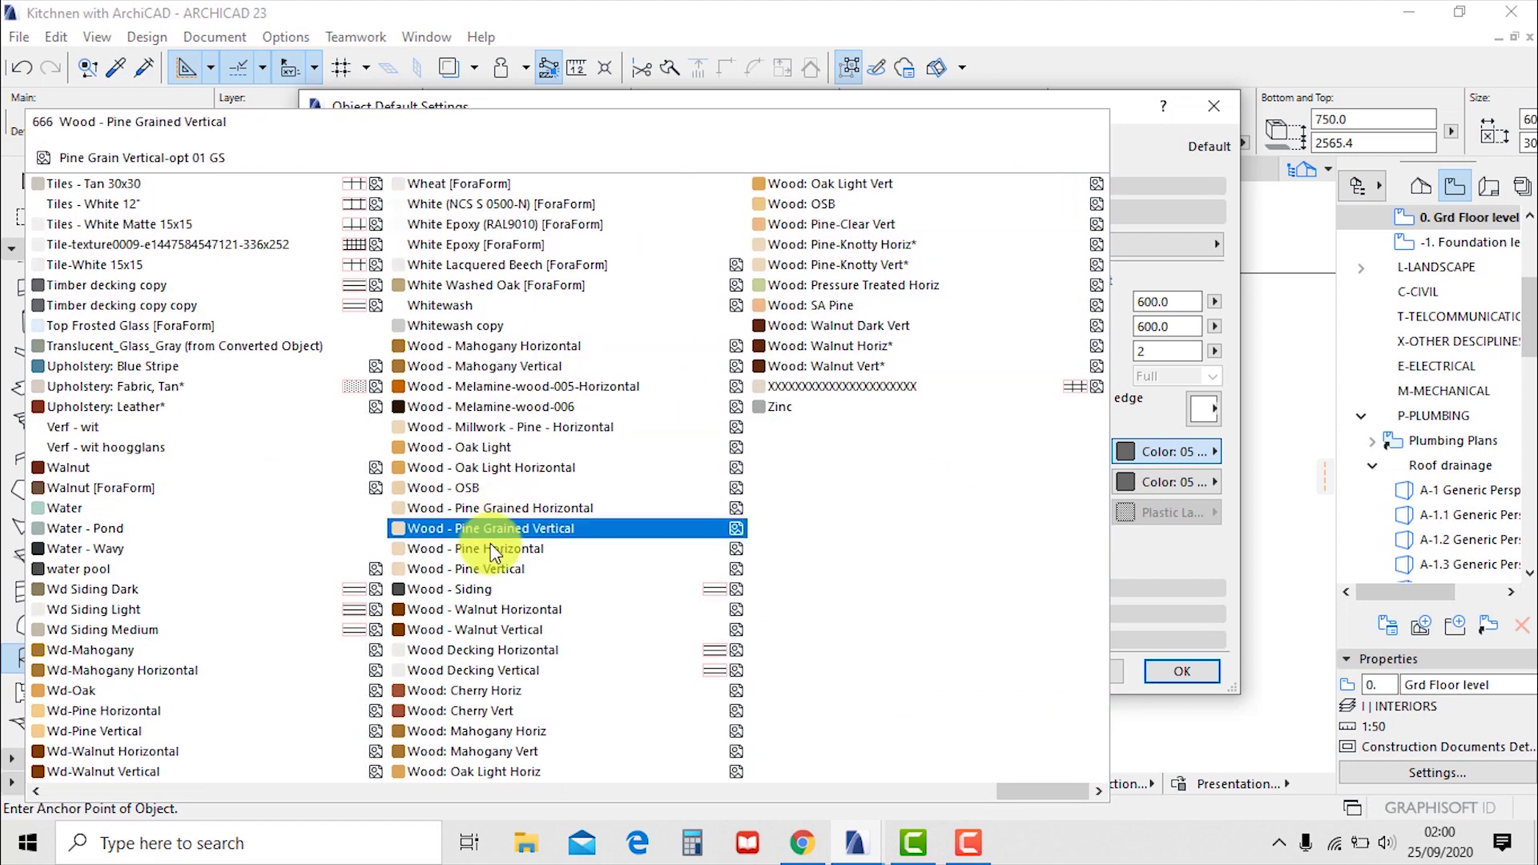
{"action": "left_click", "coordinate": [472, 447]}
{"action": "left_click", "coordinate": [1181, 482]}
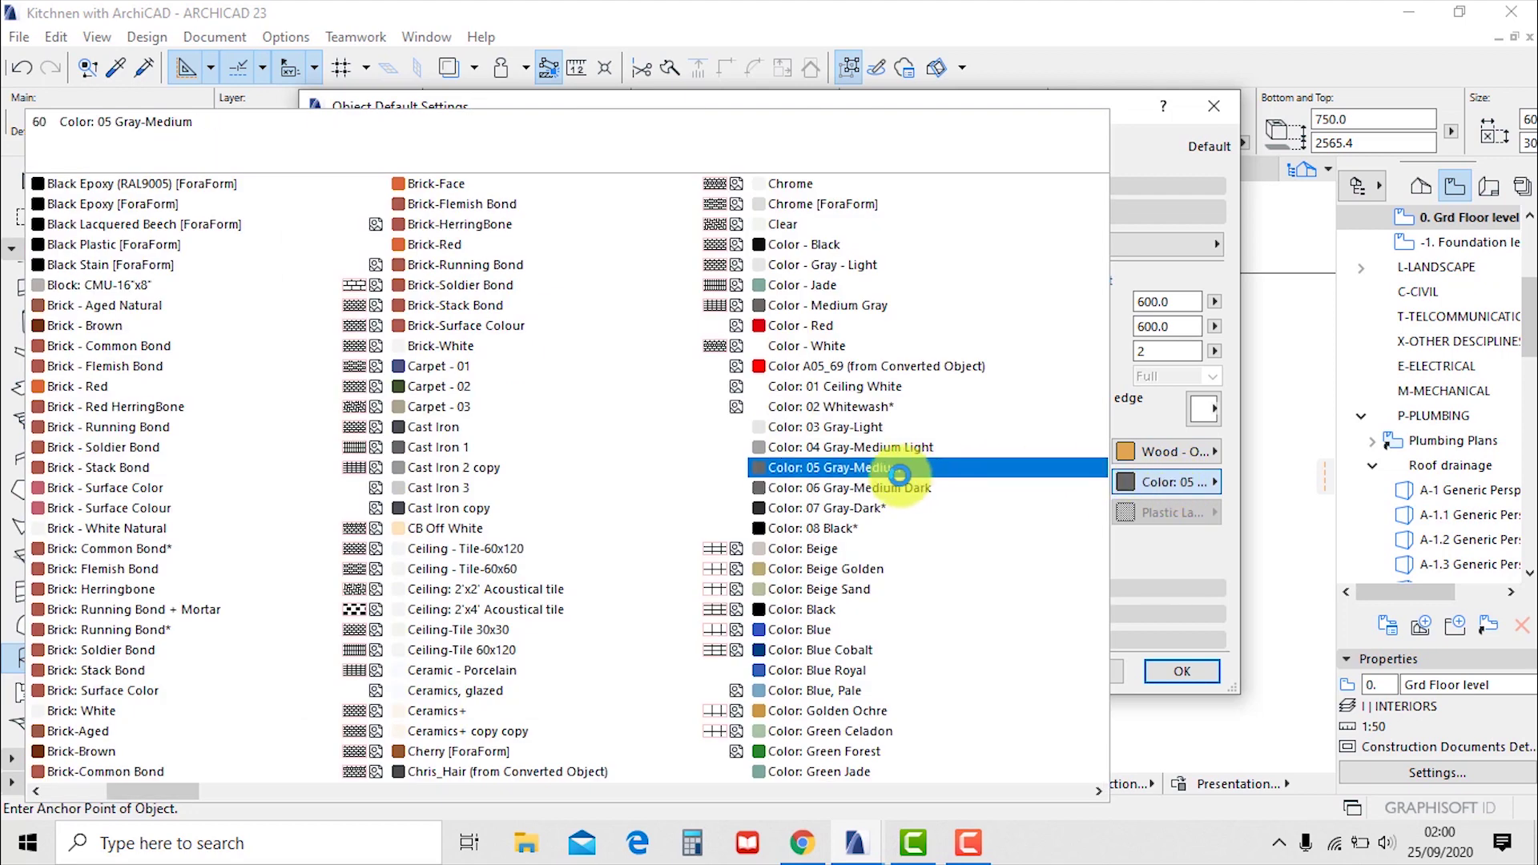
{"action": "scroll", "coordinate": [1001, 469], "scroll_direction": "down", "scroll_amount": 5}
{"action": "scroll", "coordinate": [988, 793], "scroll_direction": "down", "scroll_amount": 4}
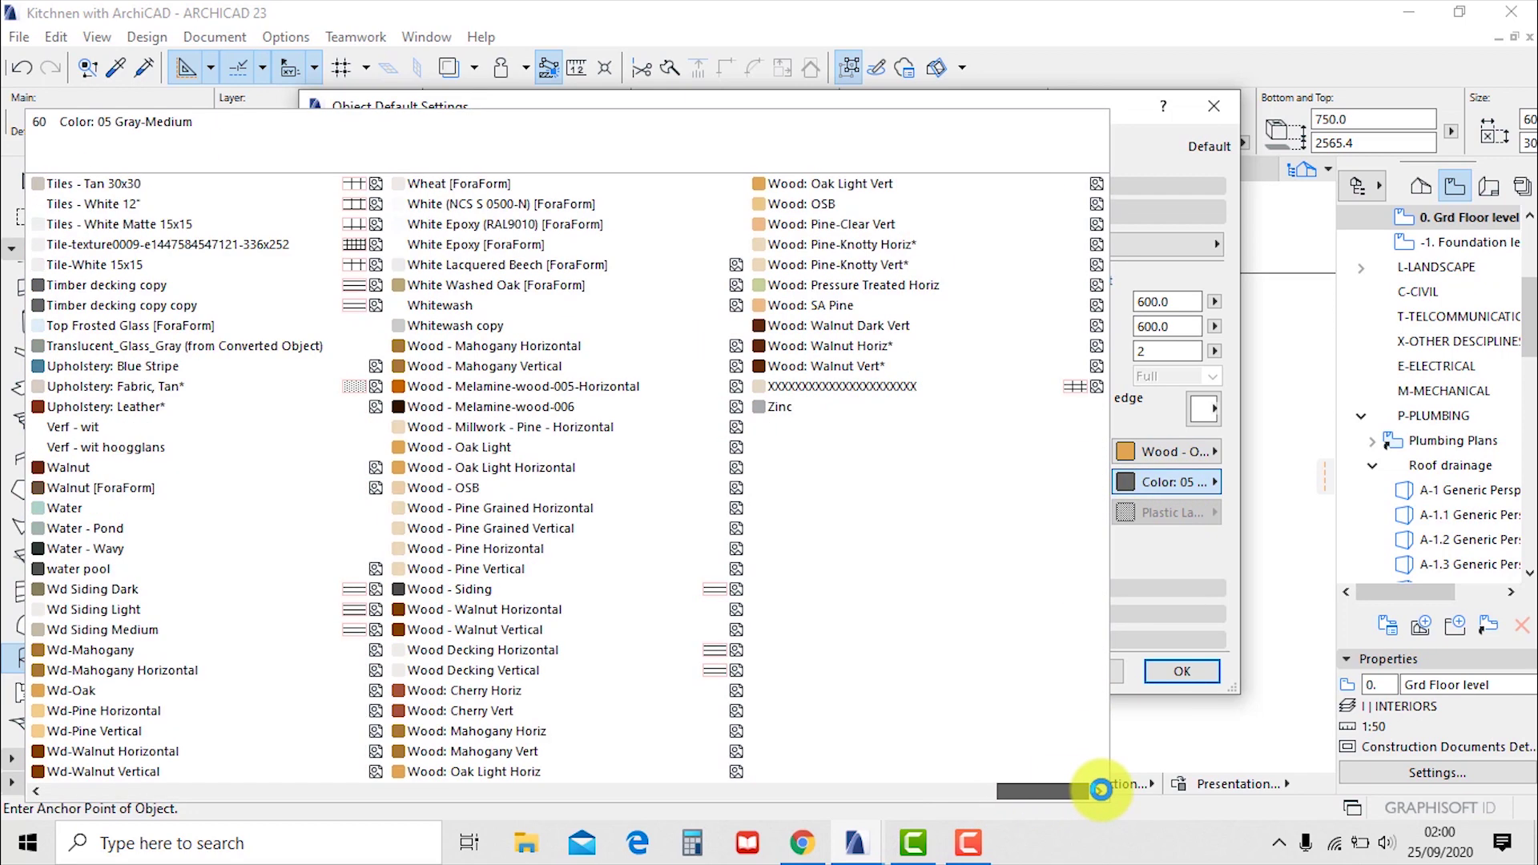
{"action": "left_click", "coordinate": [477, 458]}
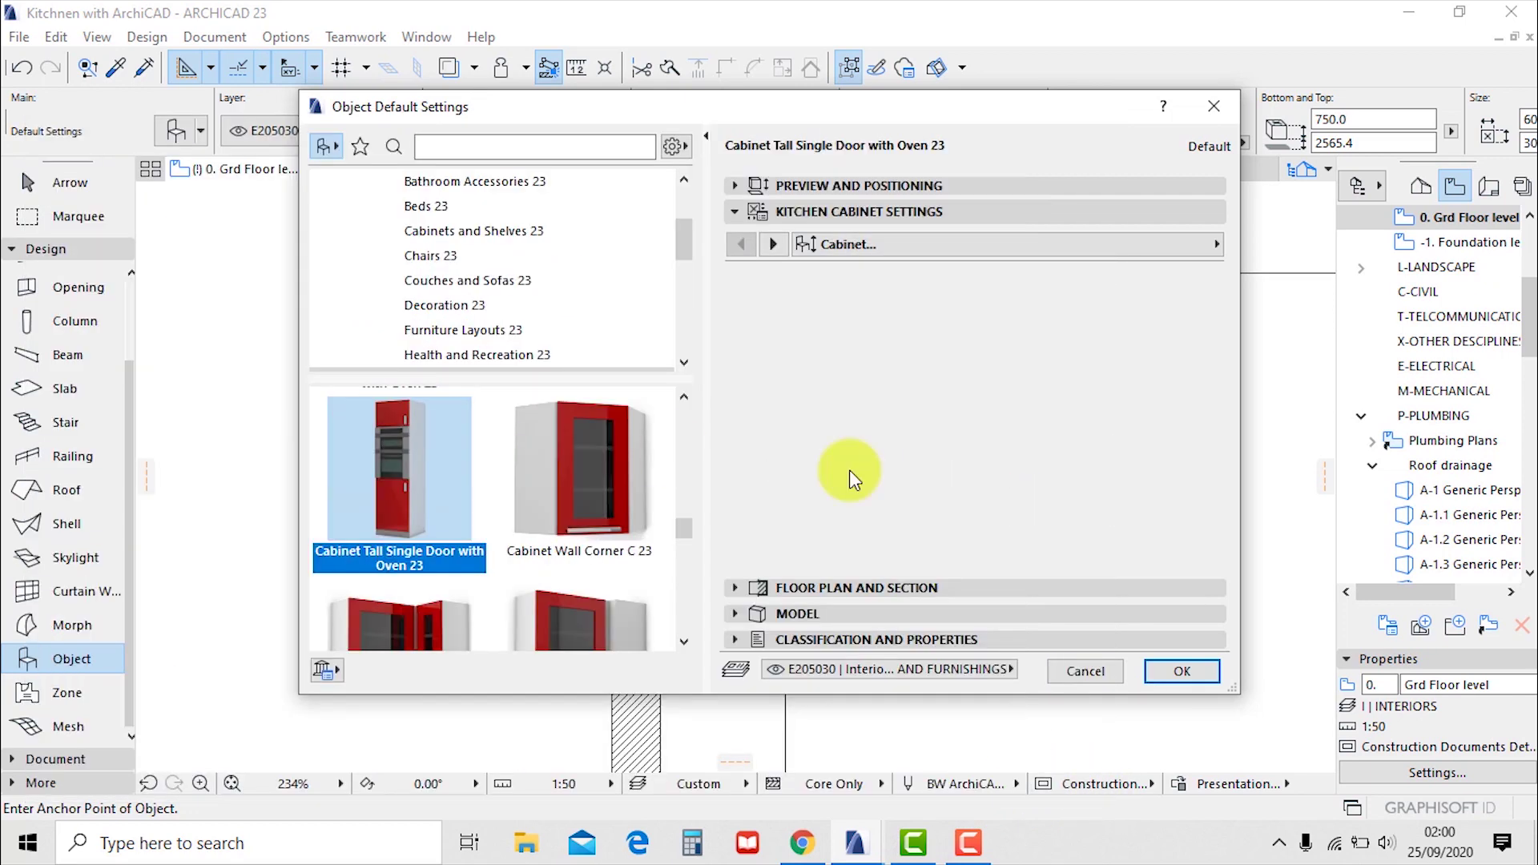
Keep oven door Style 1 for the appliance and set the Oven Door 2 surface to Metal - Finish - Aluminum
{"action": "left_click", "coordinate": [773, 244]}
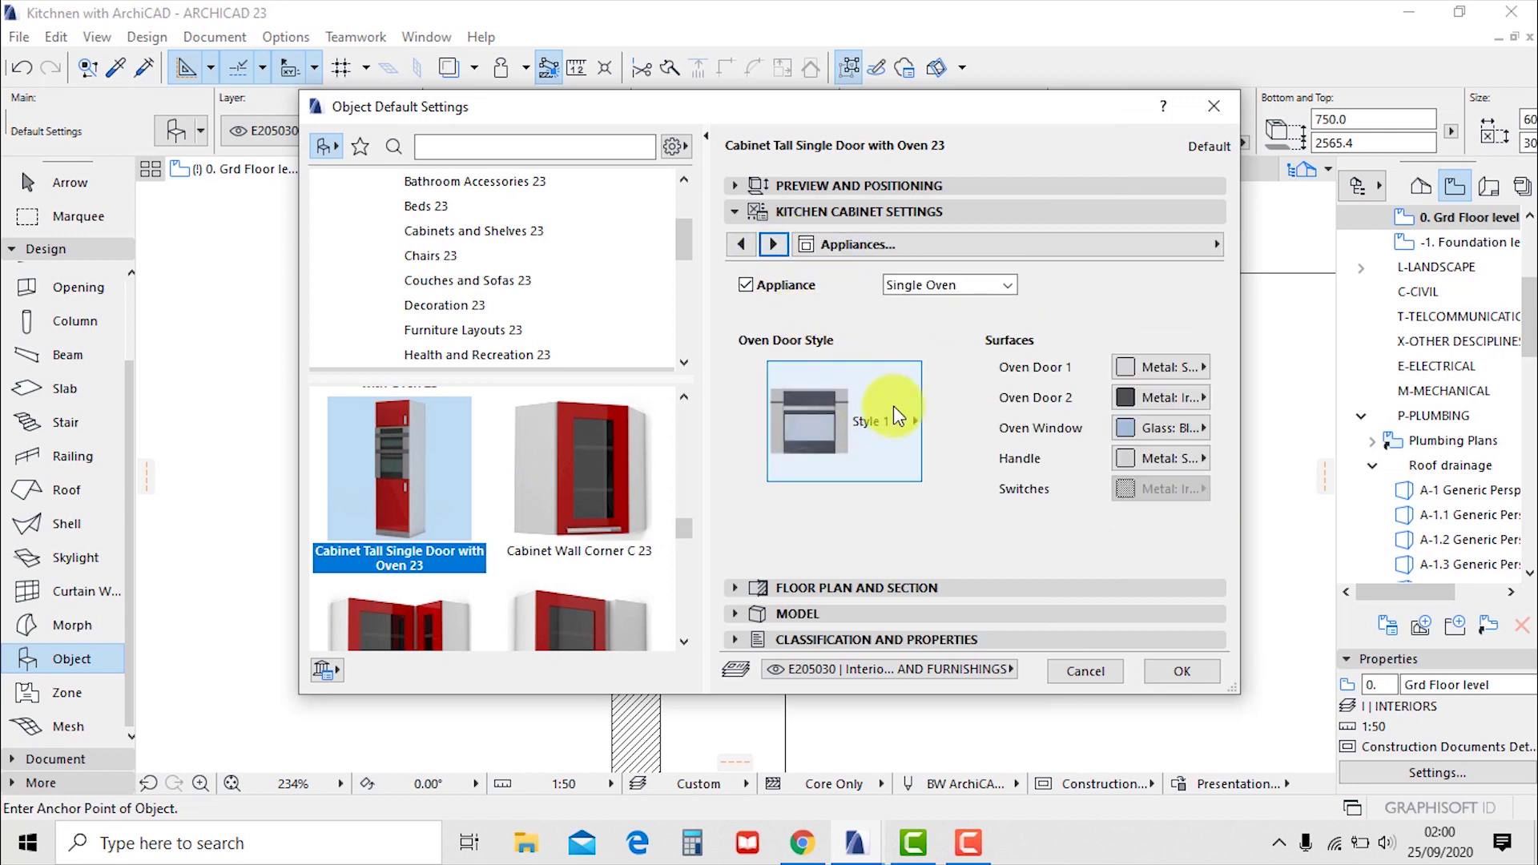
{"action": "left_click", "coordinate": [897, 409]}
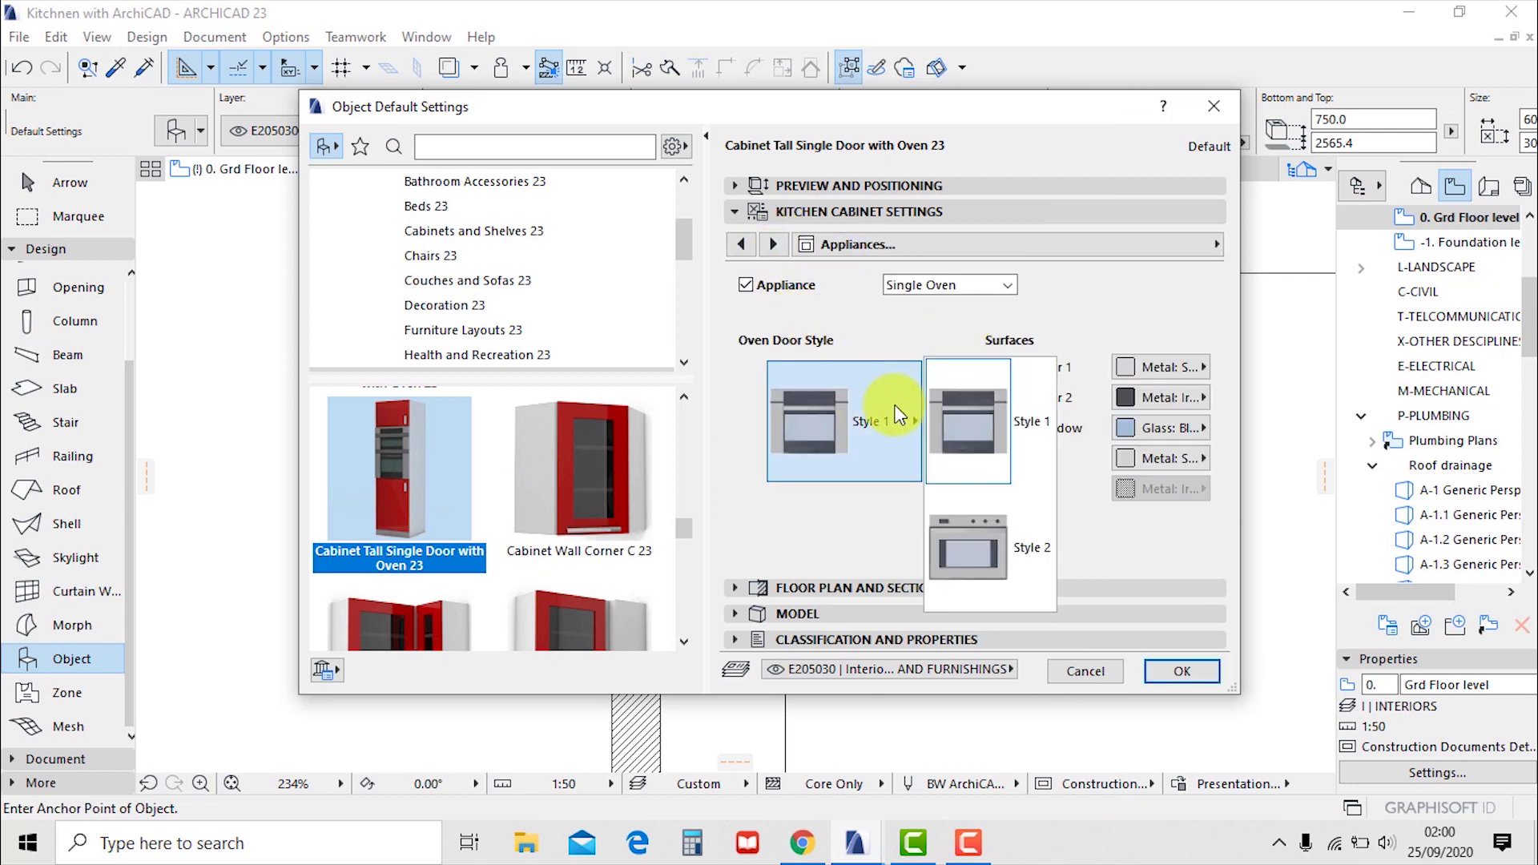
{"action": "left_click", "coordinate": [994, 439]}
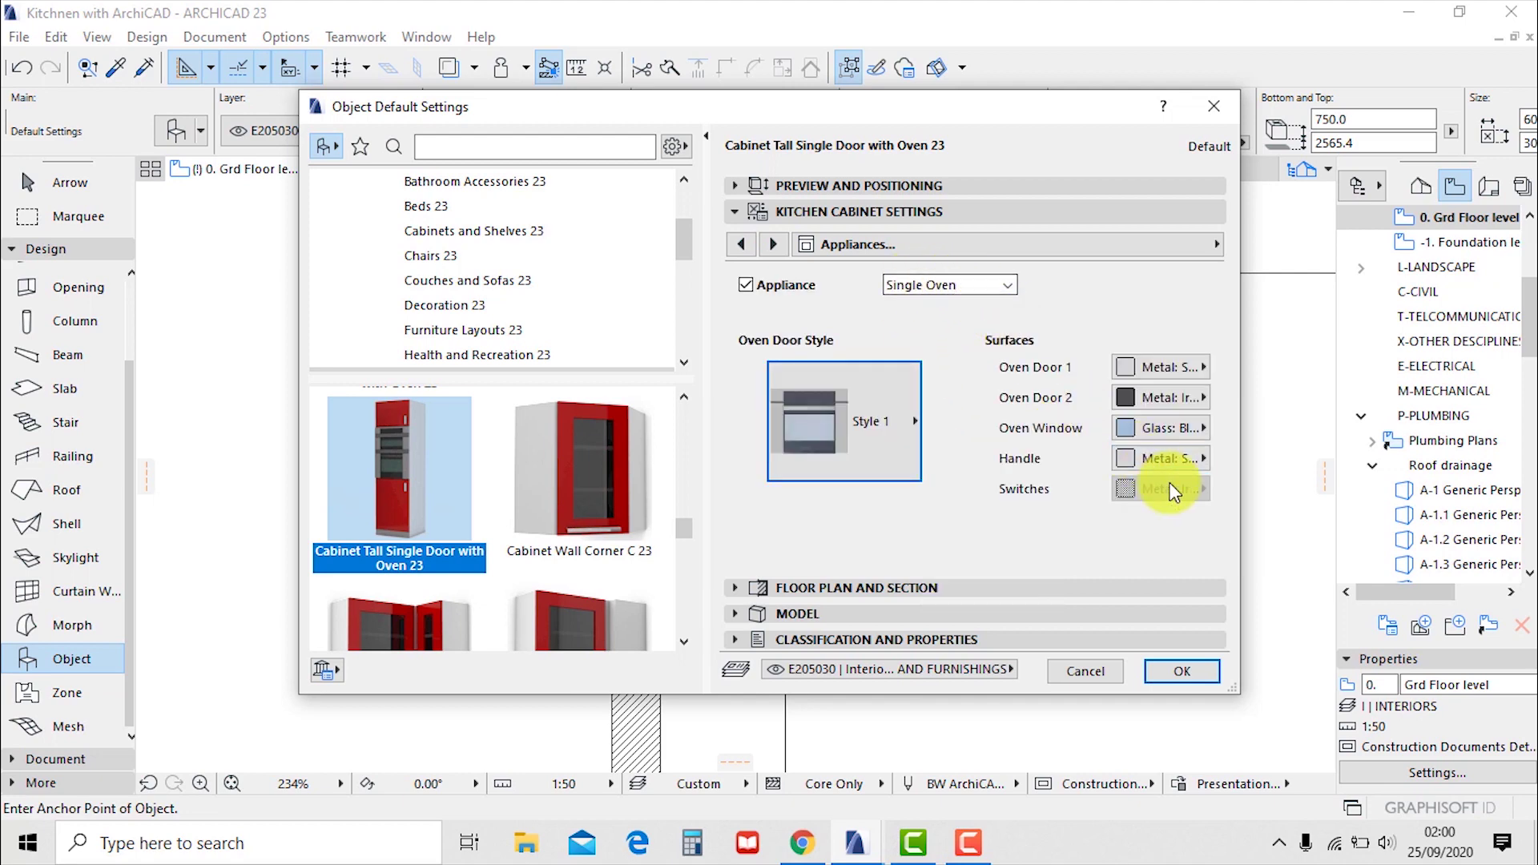
{"action": "left_click", "coordinate": [1175, 401]}
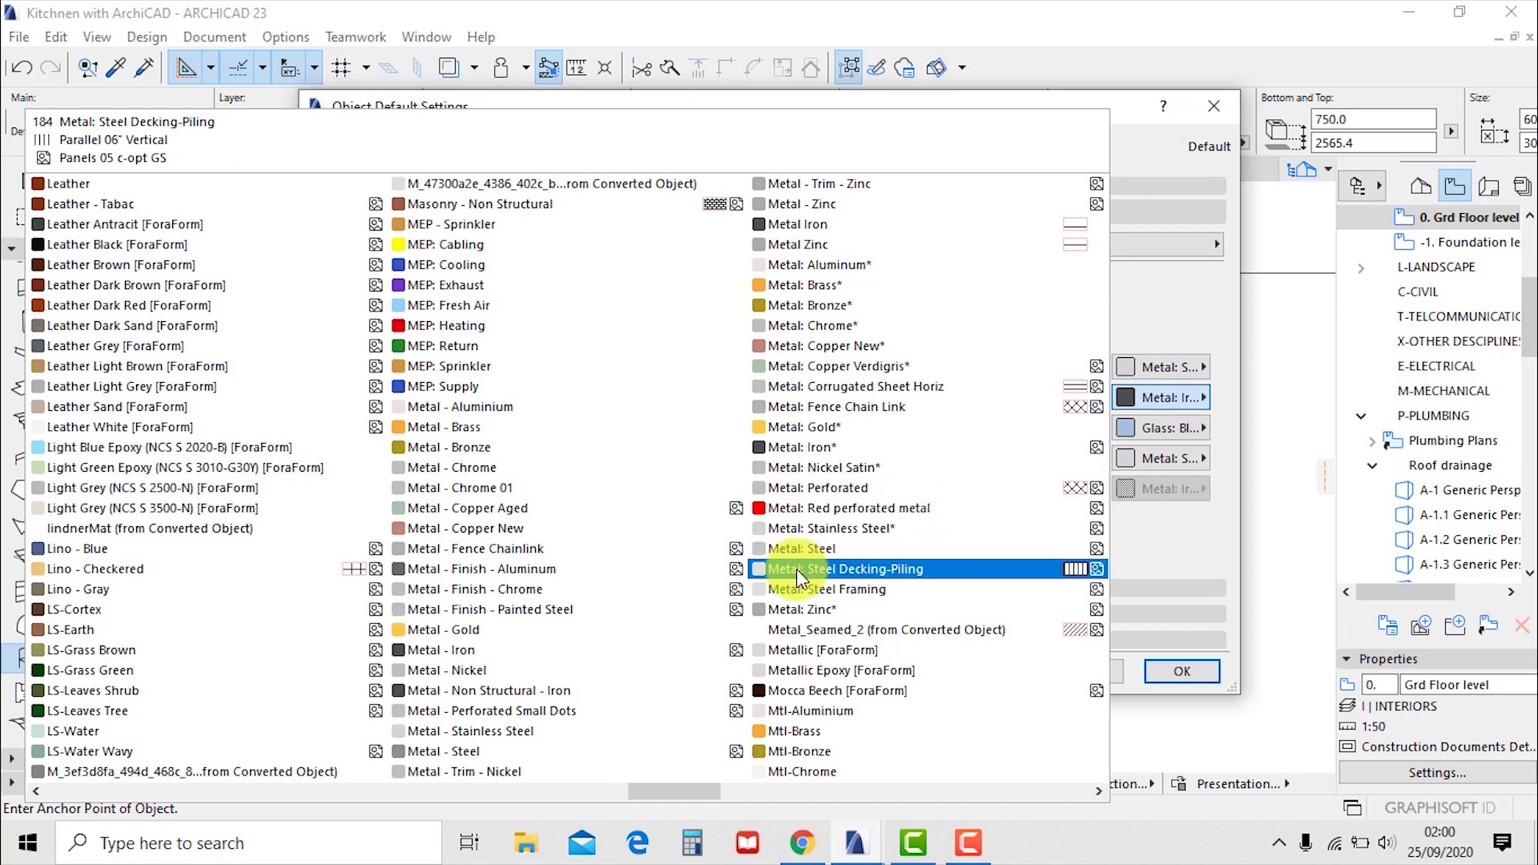
{"action": "left_click", "coordinate": [523, 574]}
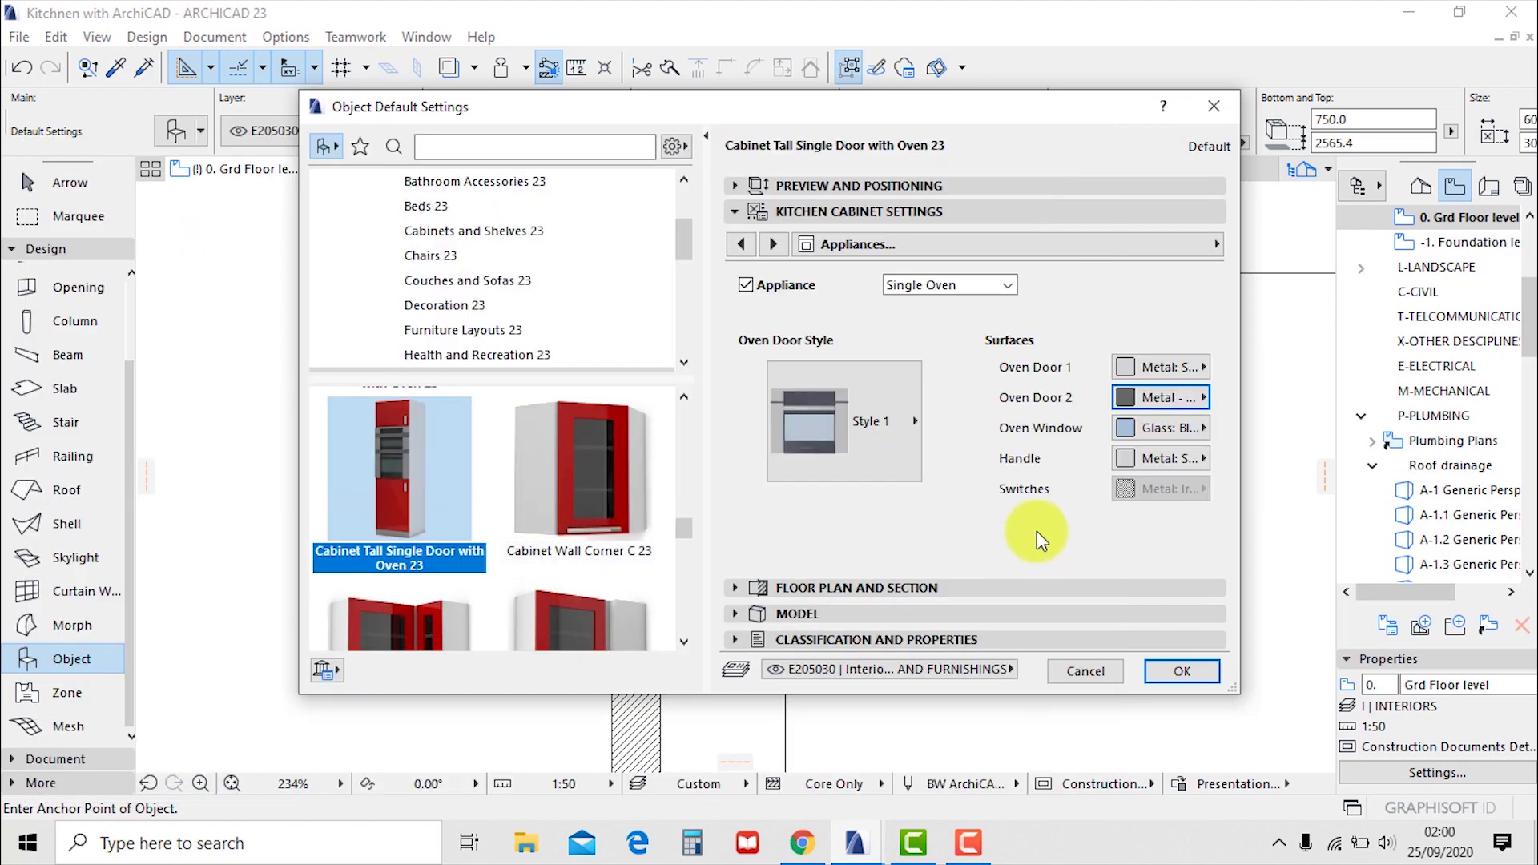
Set the oven cabinet's door frame surface to Wood - Oak Light and turn off its knob
{"action": "left_click", "coordinate": [782, 250]}
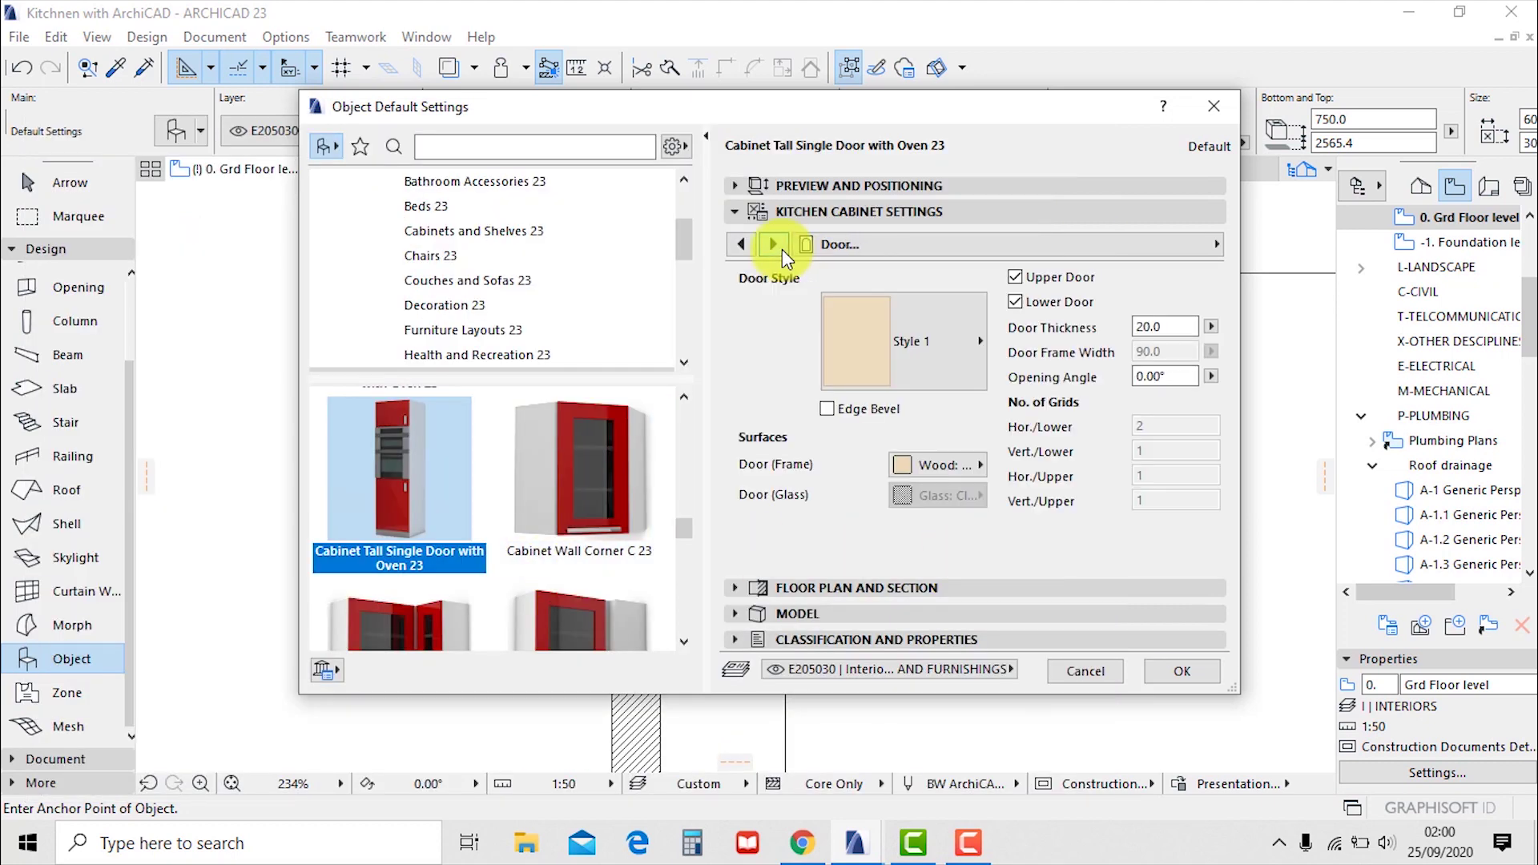
{"action": "left_click", "coordinate": [930, 466]}
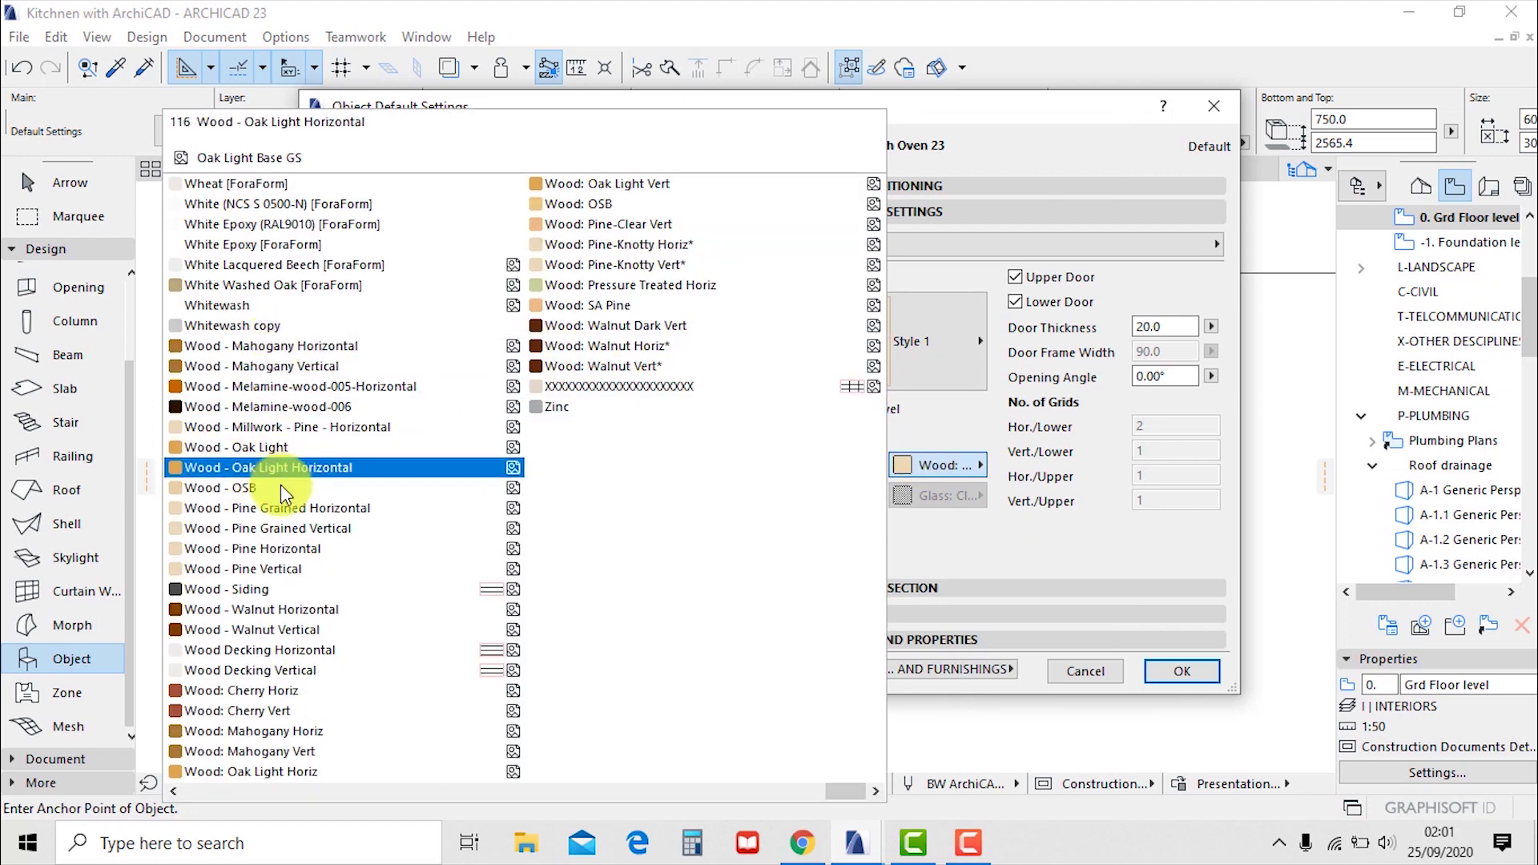
{"action": "left_click", "coordinate": [276, 447]}
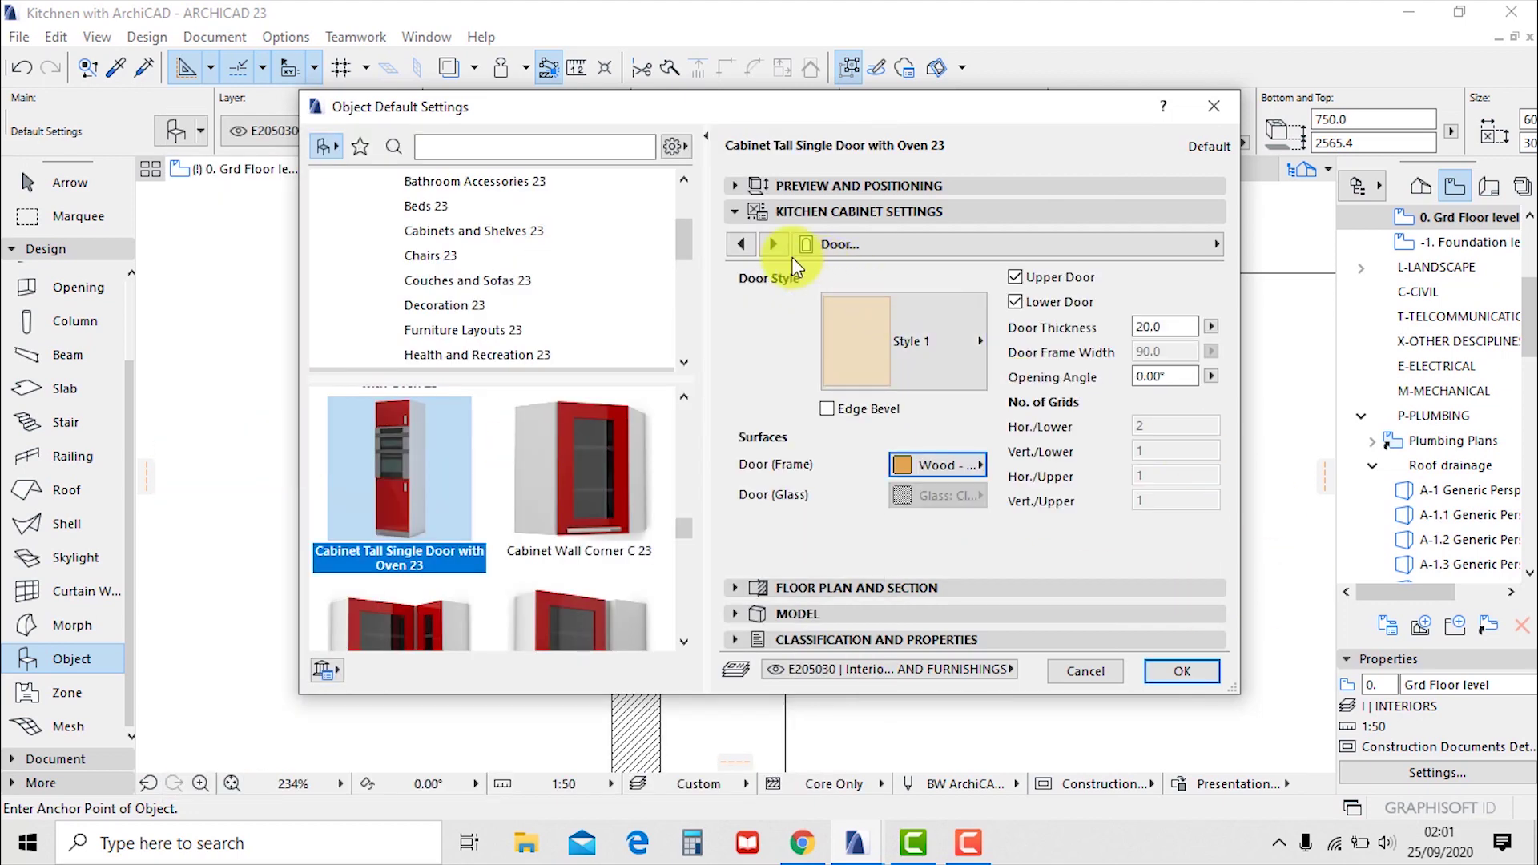
{"action": "left_click", "coordinate": [772, 243]}
{"action": "left_click", "coordinate": [752, 285]}
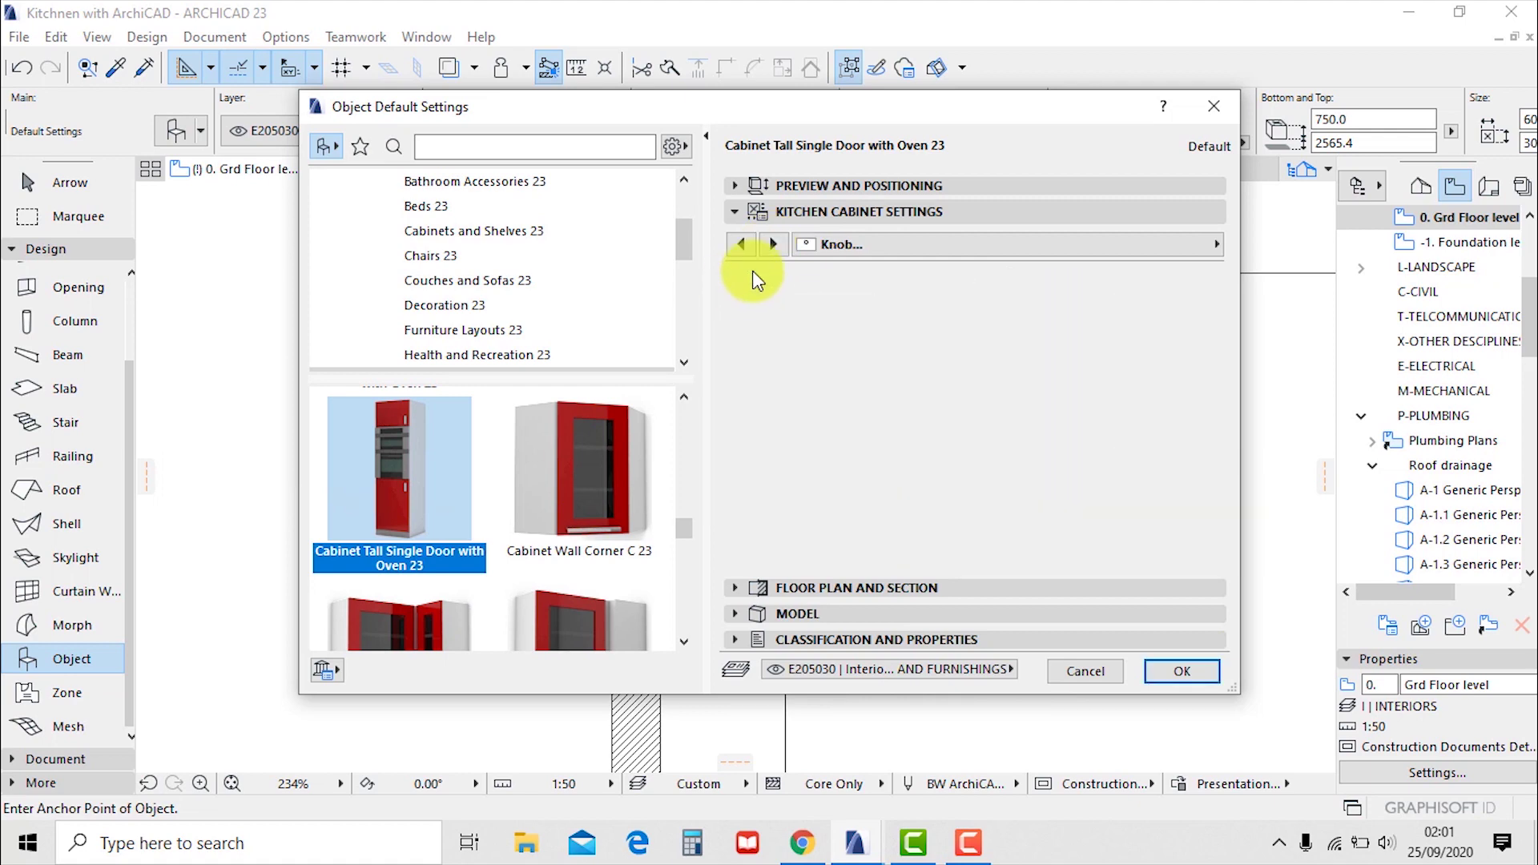
Set the oven cabinet's 2D fill background pen to Window Background and fill type to % 12.5, and accept the object defaults
{"action": "left_click", "coordinate": [772, 244]}
{"action": "left_click", "coordinate": [769, 246]}
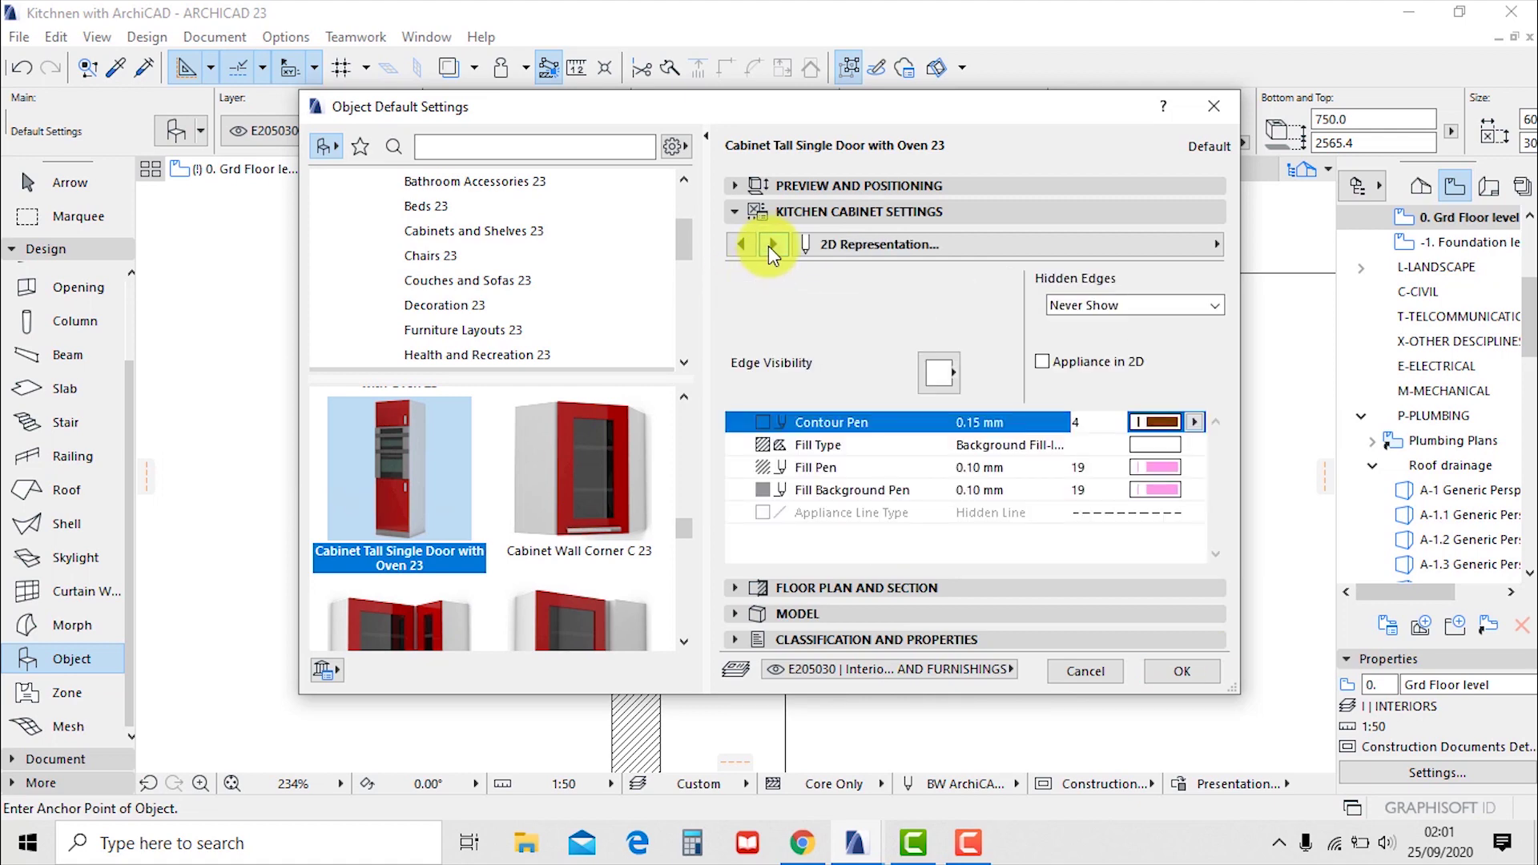
{"action": "left_click", "coordinate": [1157, 489]}
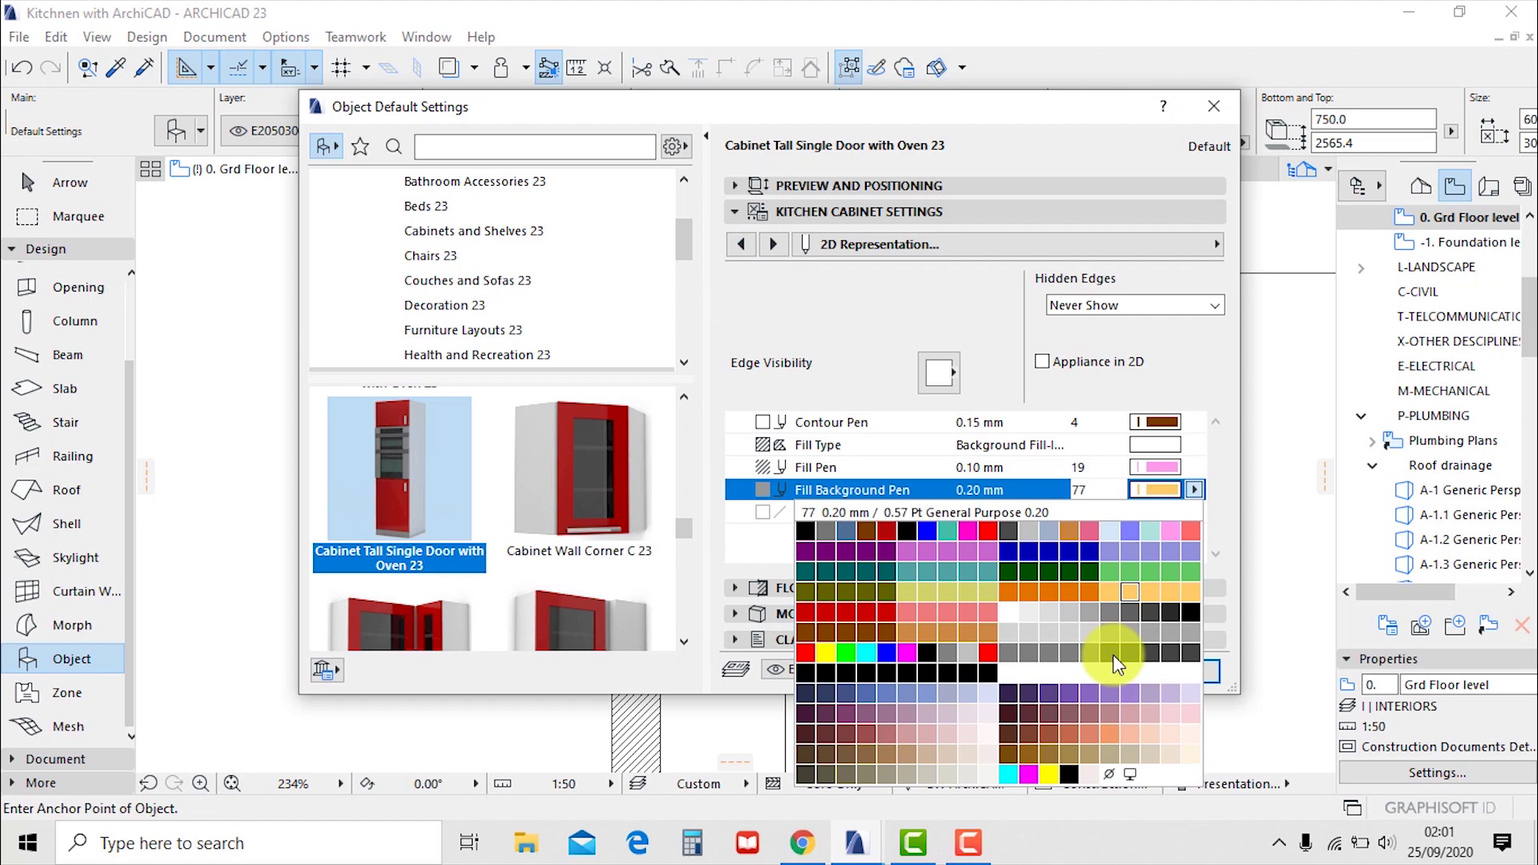
{"action": "left_click", "coordinate": [1130, 774]}
{"action": "left_click", "coordinate": [1158, 448]}
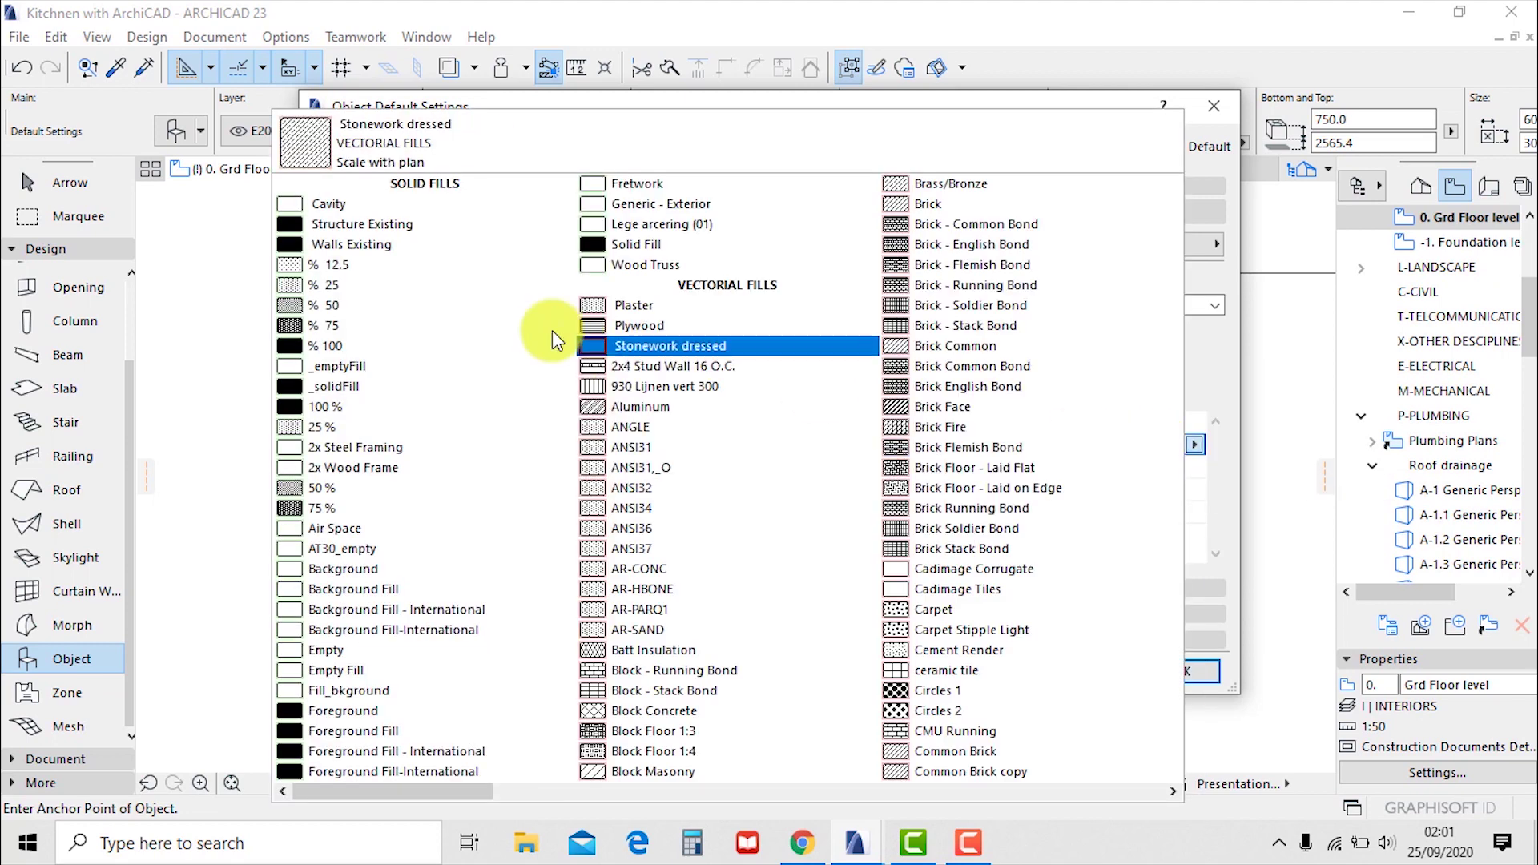
{"action": "left_click", "coordinate": [377, 252]}
{"action": "left_click", "coordinate": [769, 244]}
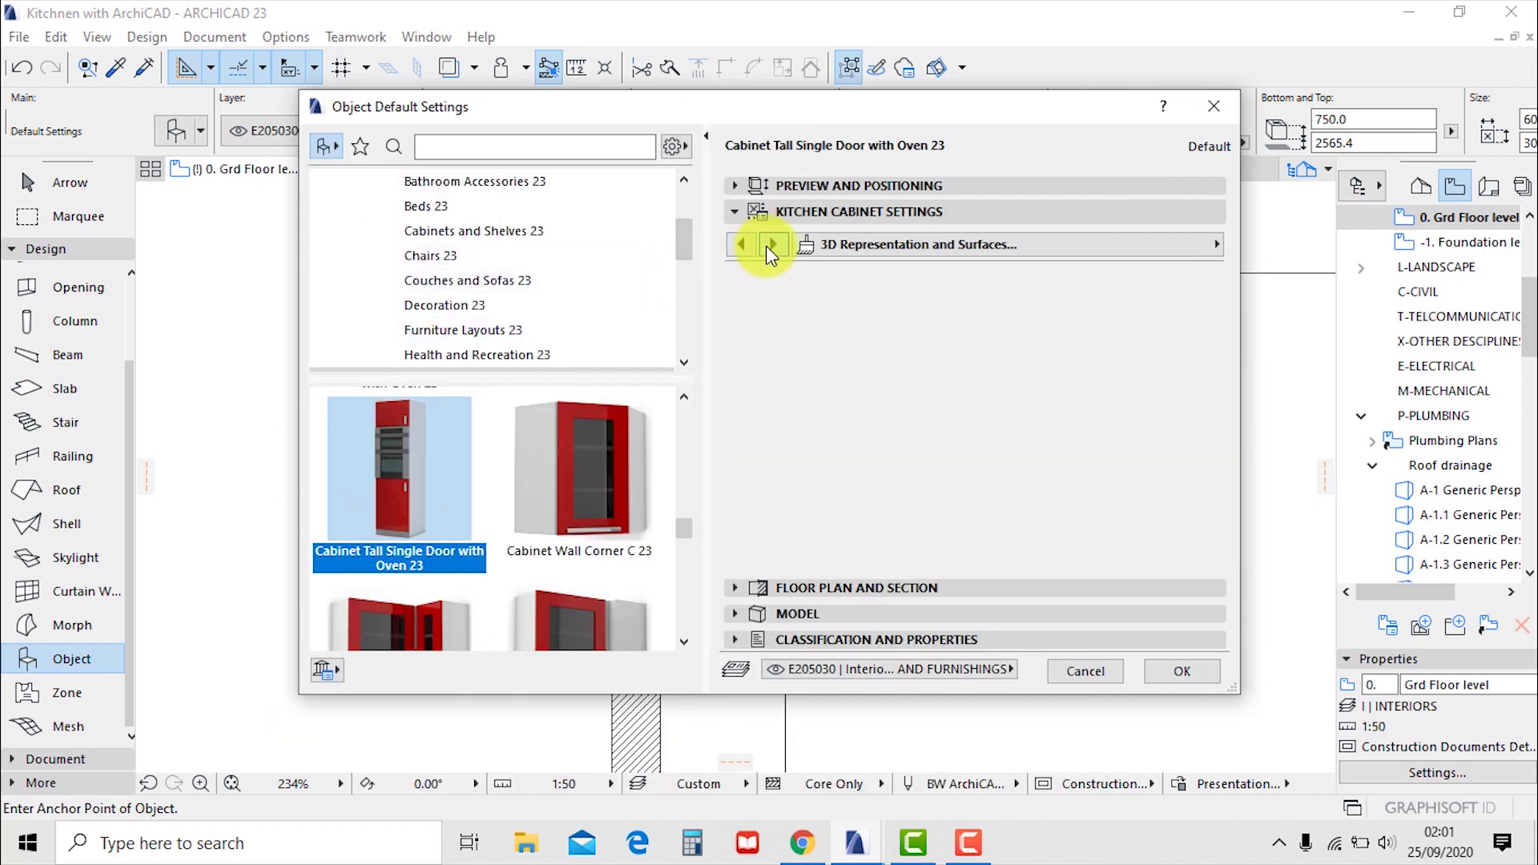
{"action": "left_click", "coordinate": [1185, 671]}
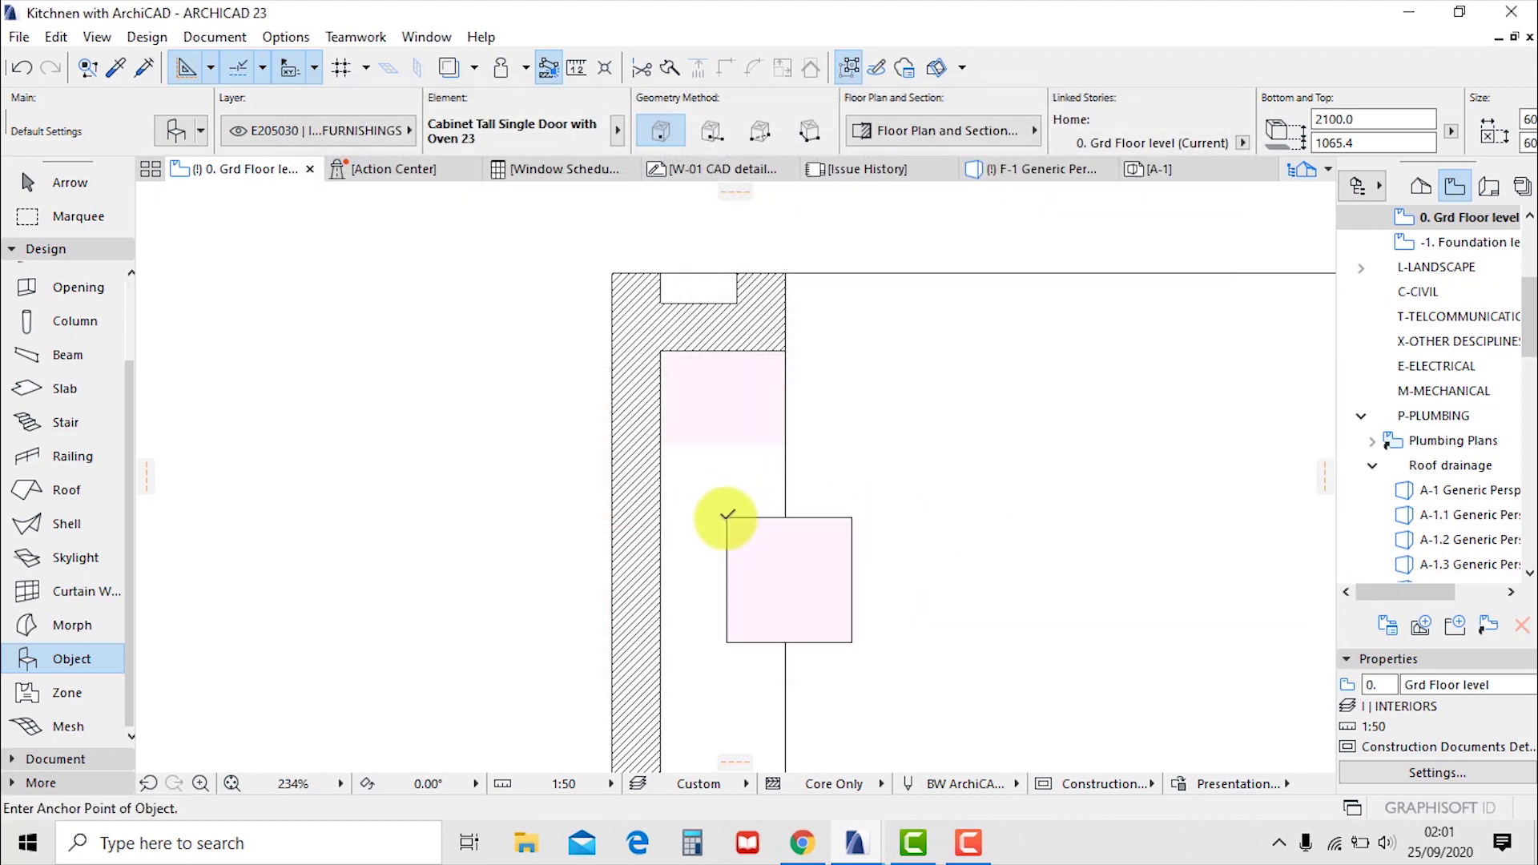
Place the oven cabinet in the floor plan and move it into the wall niche, flush against the tall cabinet
{"action": "left_click", "coordinate": [727, 515]}
{"action": "left_click", "coordinate": [728, 522]}
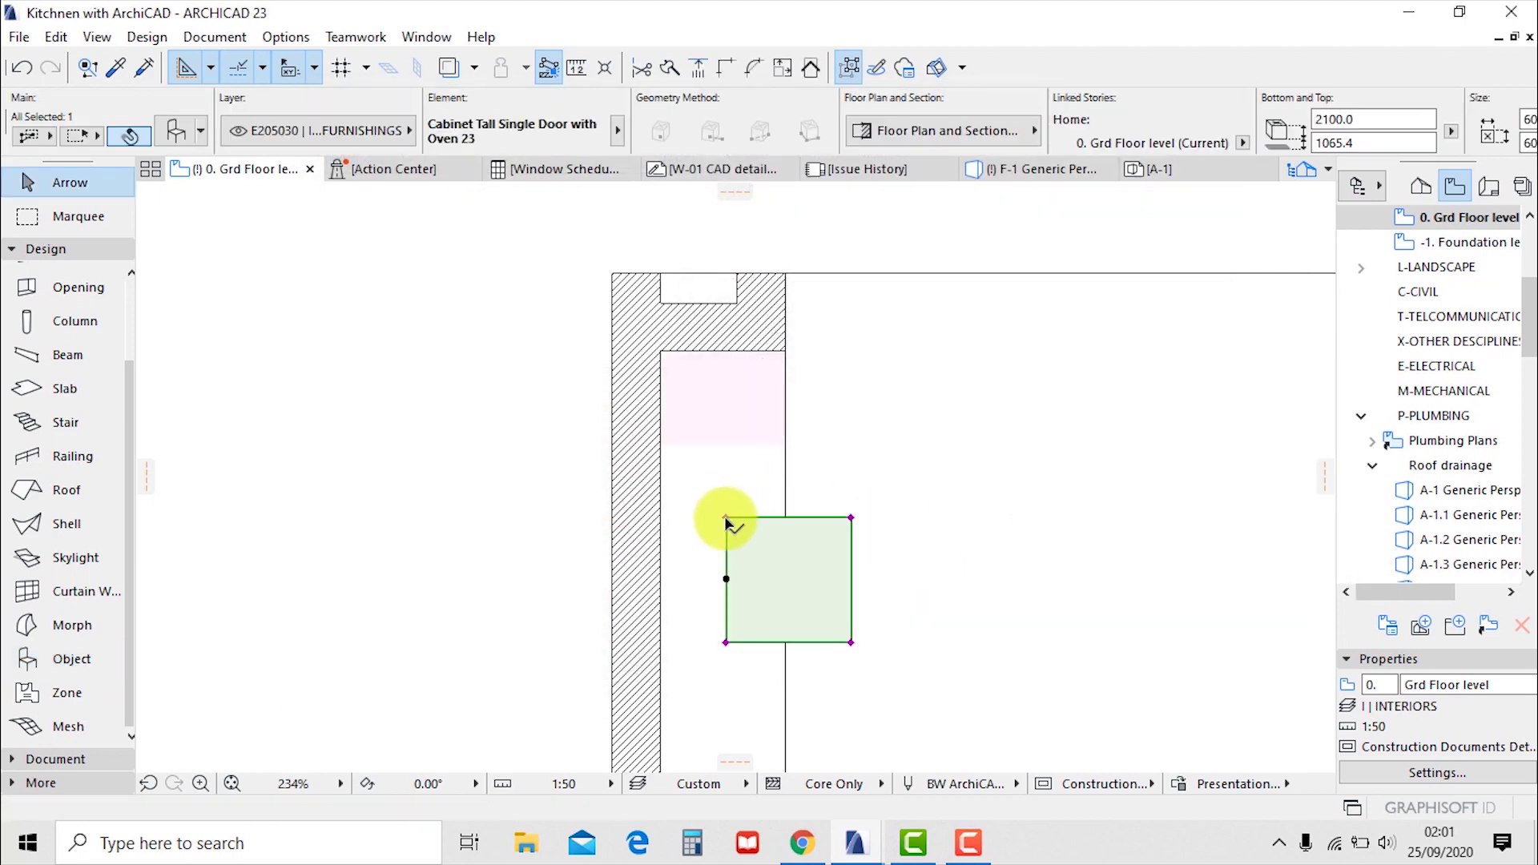
{"action": "left_click", "coordinate": [852, 517]}
{"action": "left_click", "coordinate": [786, 446]}
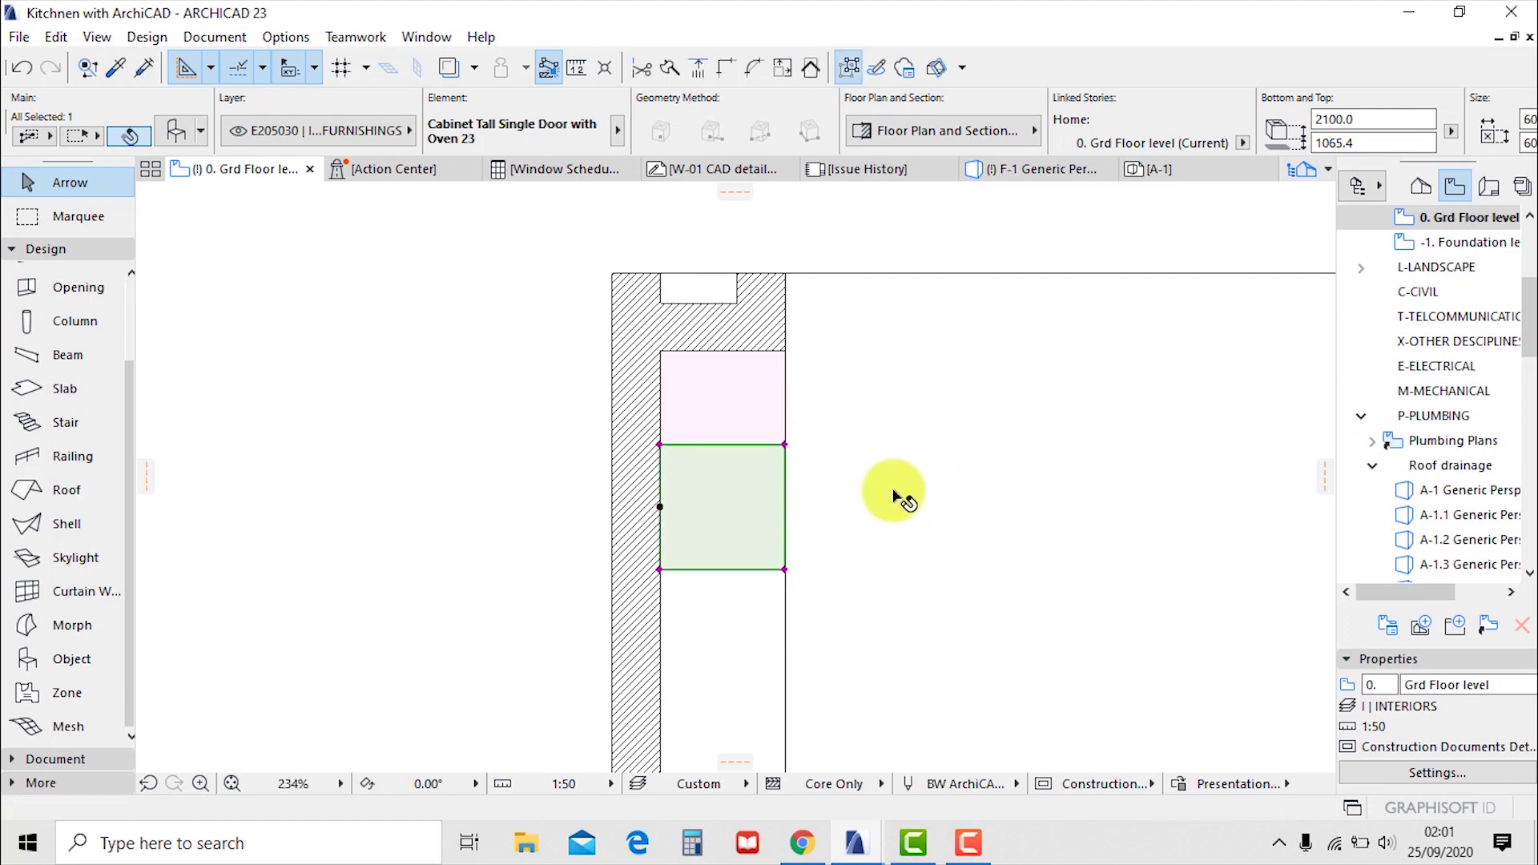
{"action": "scroll", "coordinate": [722, 480], "scroll_direction": "up", "scroll_amount": 2}
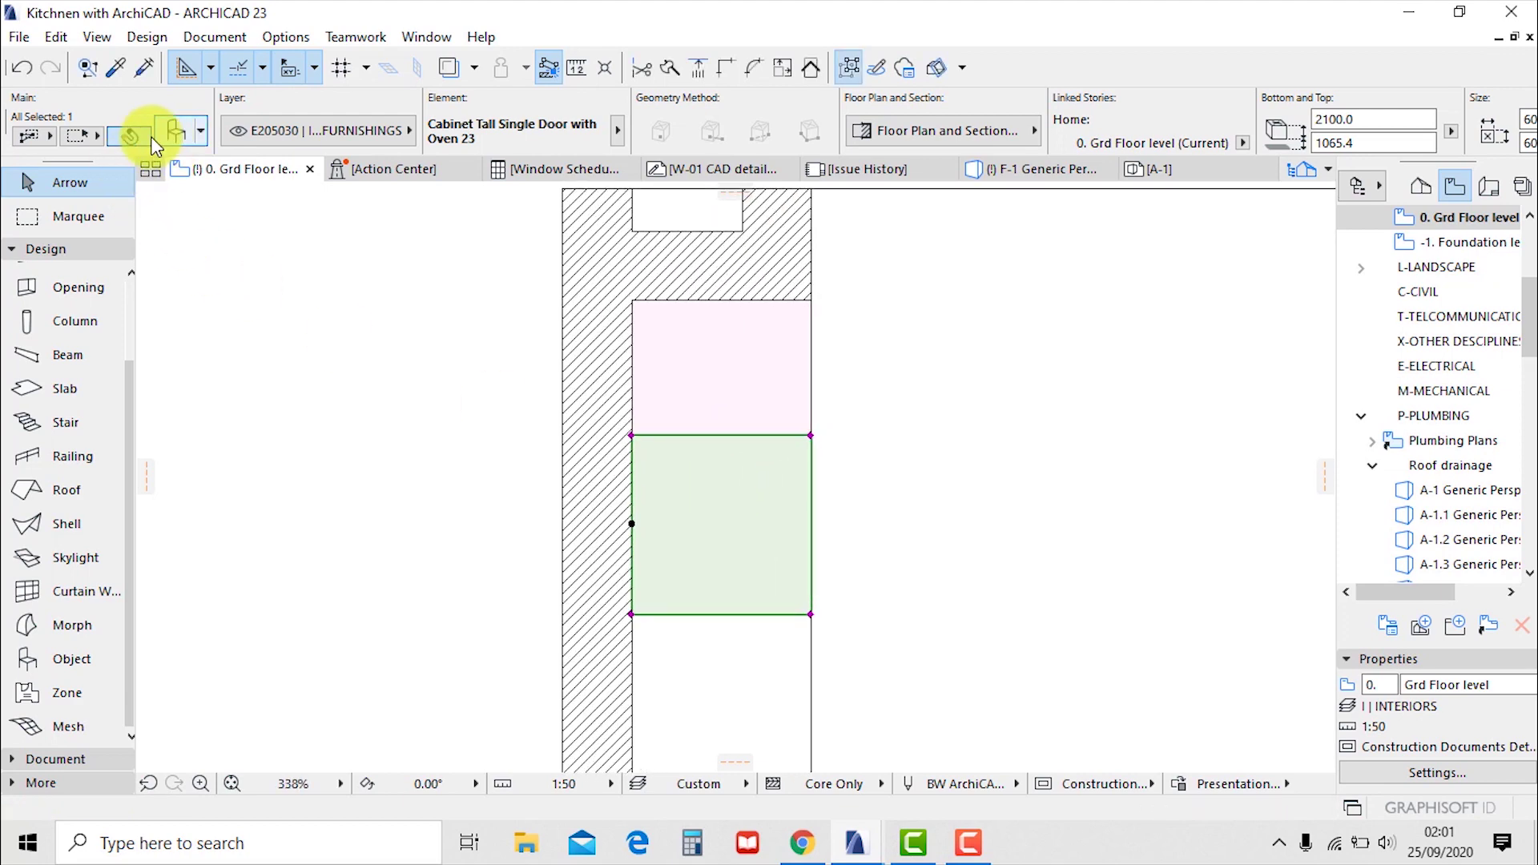
Set the selected oven cabinet's 2D edge visibility to hide the edges facing the neighbouring cabinets
{"action": "key", "text": "ctrl+t"}
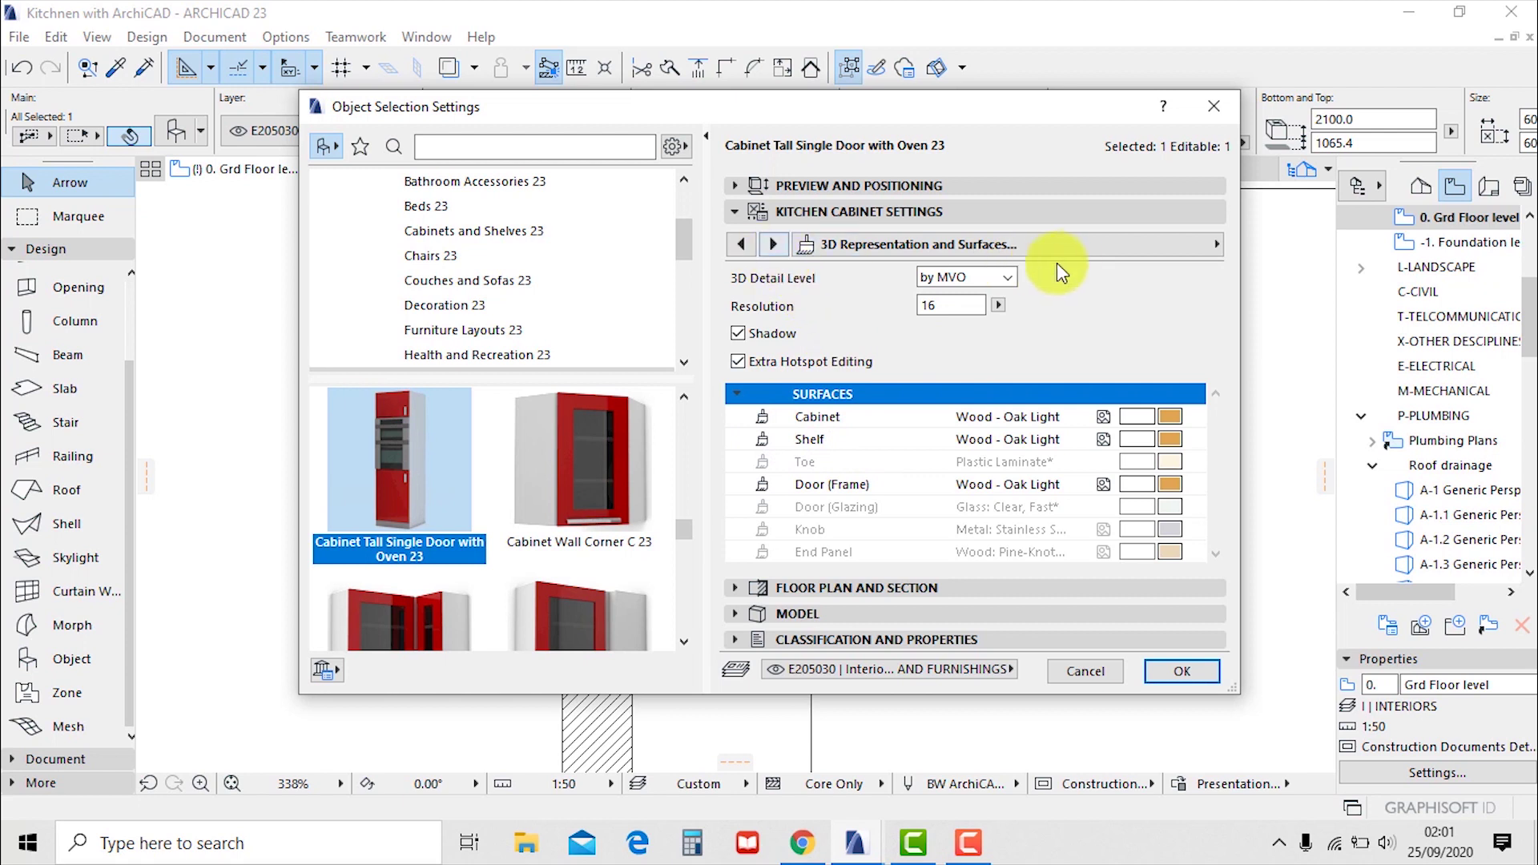
{"action": "left_click", "coordinate": [1082, 245]}
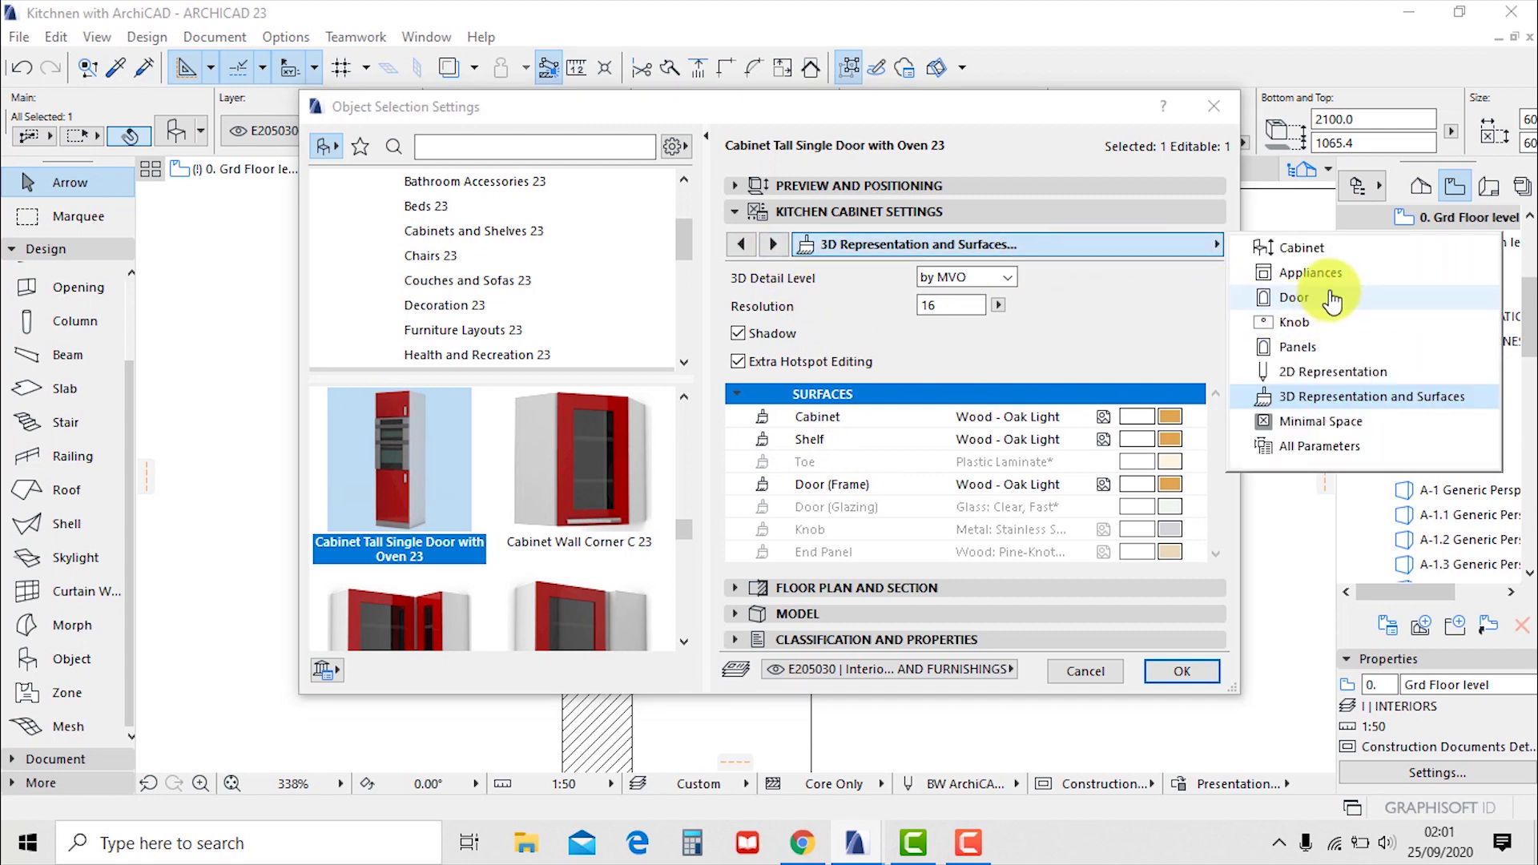
{"action": "left_click", "coordinate": [1315, 373]}
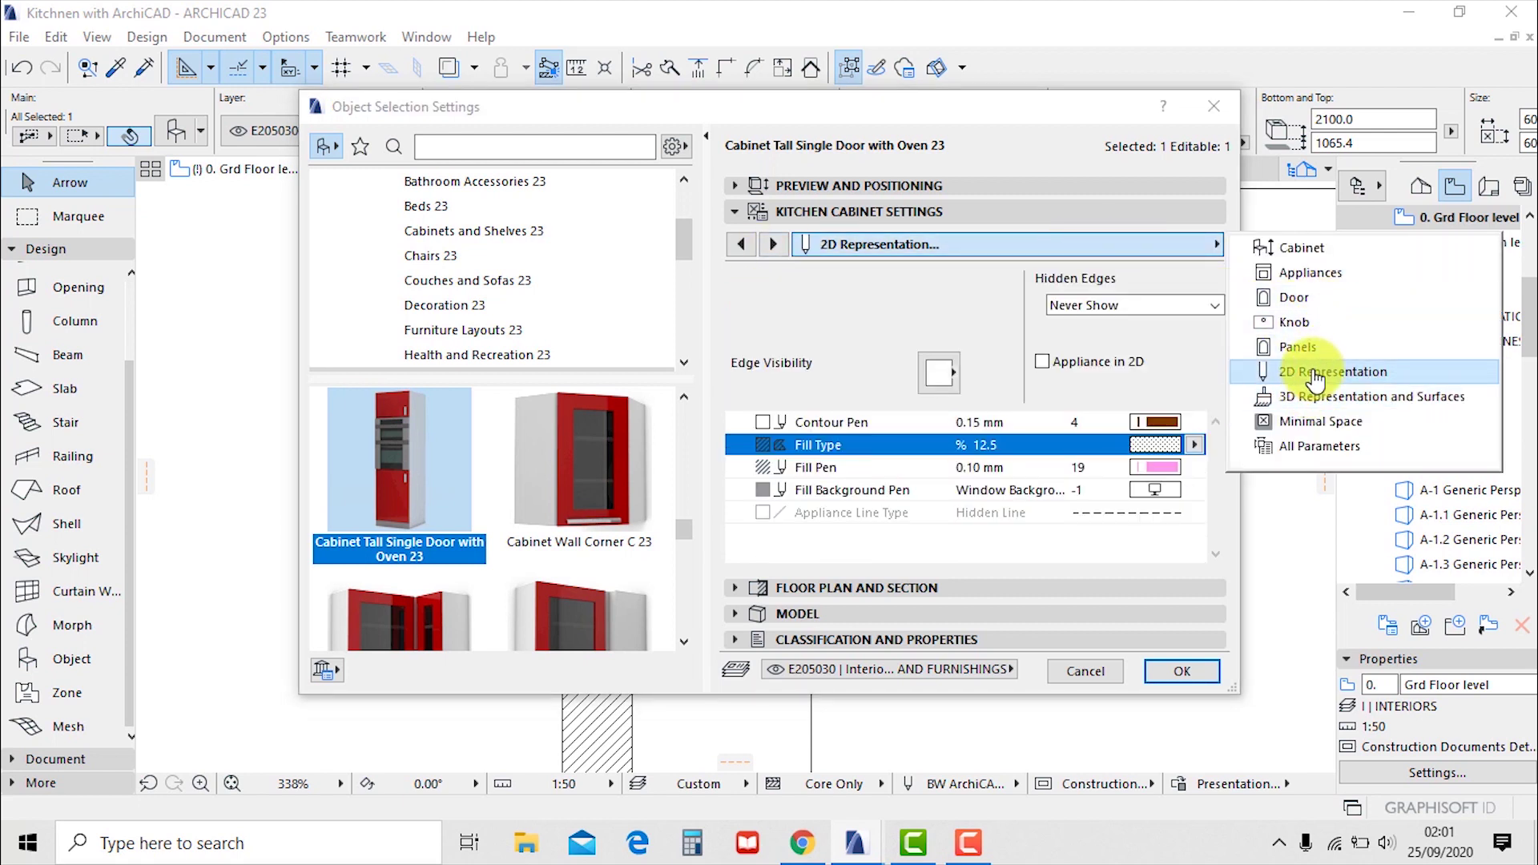
{"action": "left_click", "coordinate": [940, 373]}
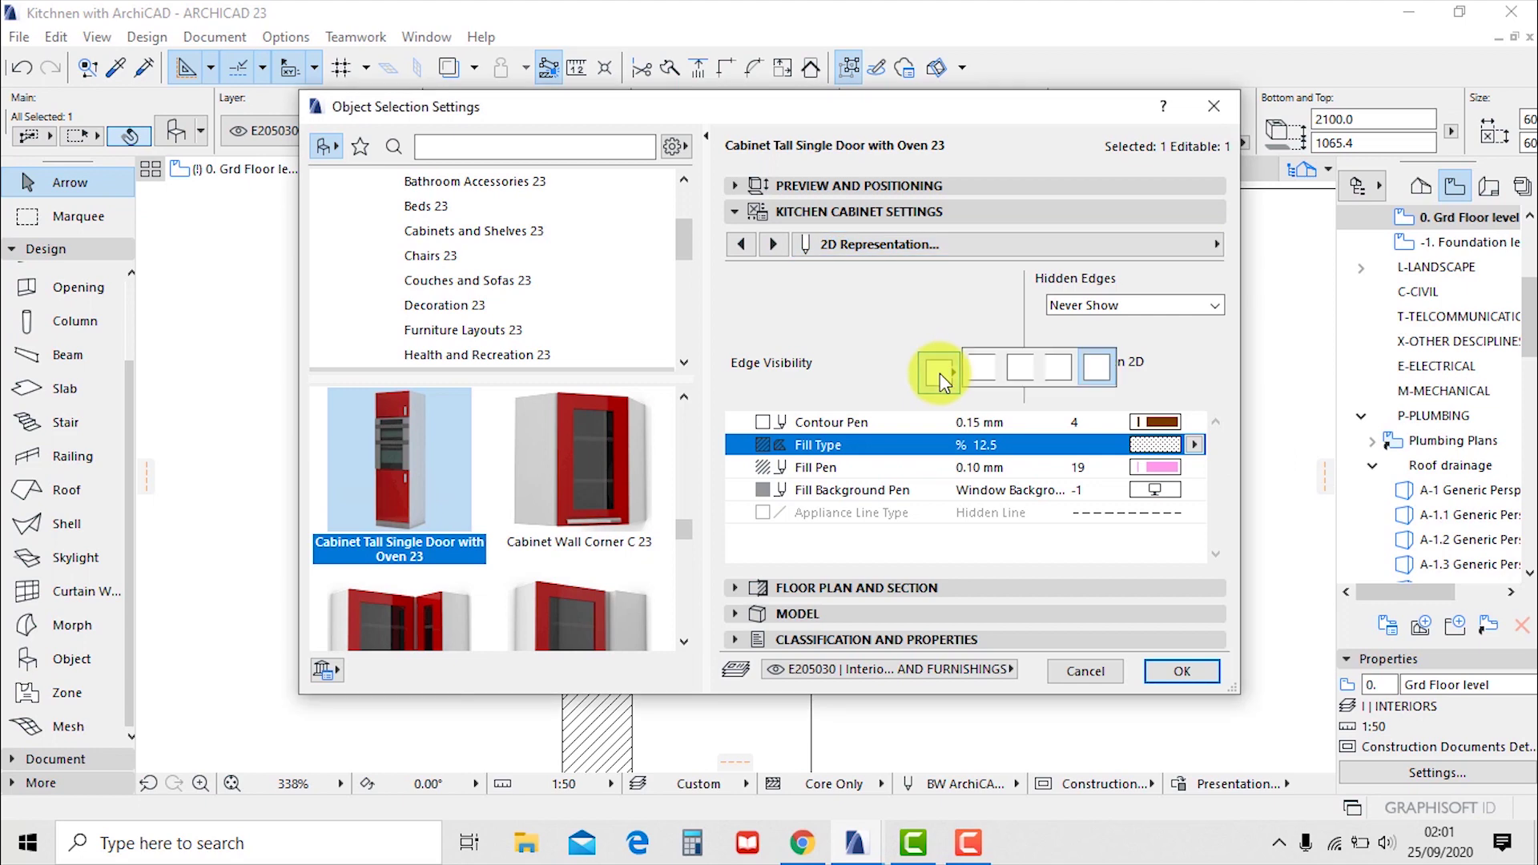
{"action": "left_click", "coordinate": [1007, 371]}
{"action": "left_click", "coordinate": [1181, 670]}
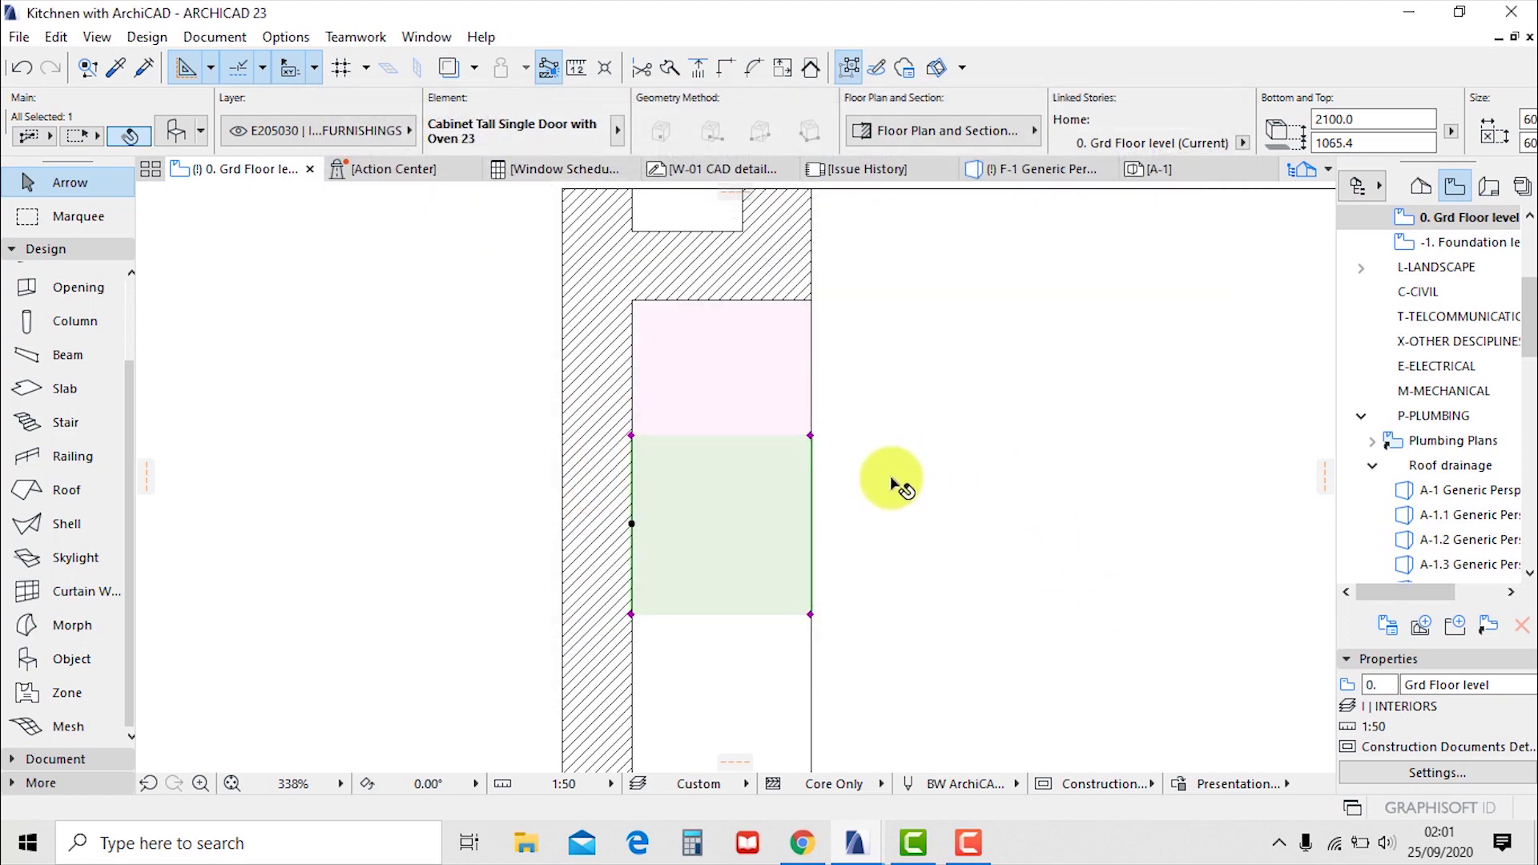
Lower the oven cabinet vertically in 3D until its base lines up with the tall cabinet's bottom corner
{"action": "key", "text": "F3"}
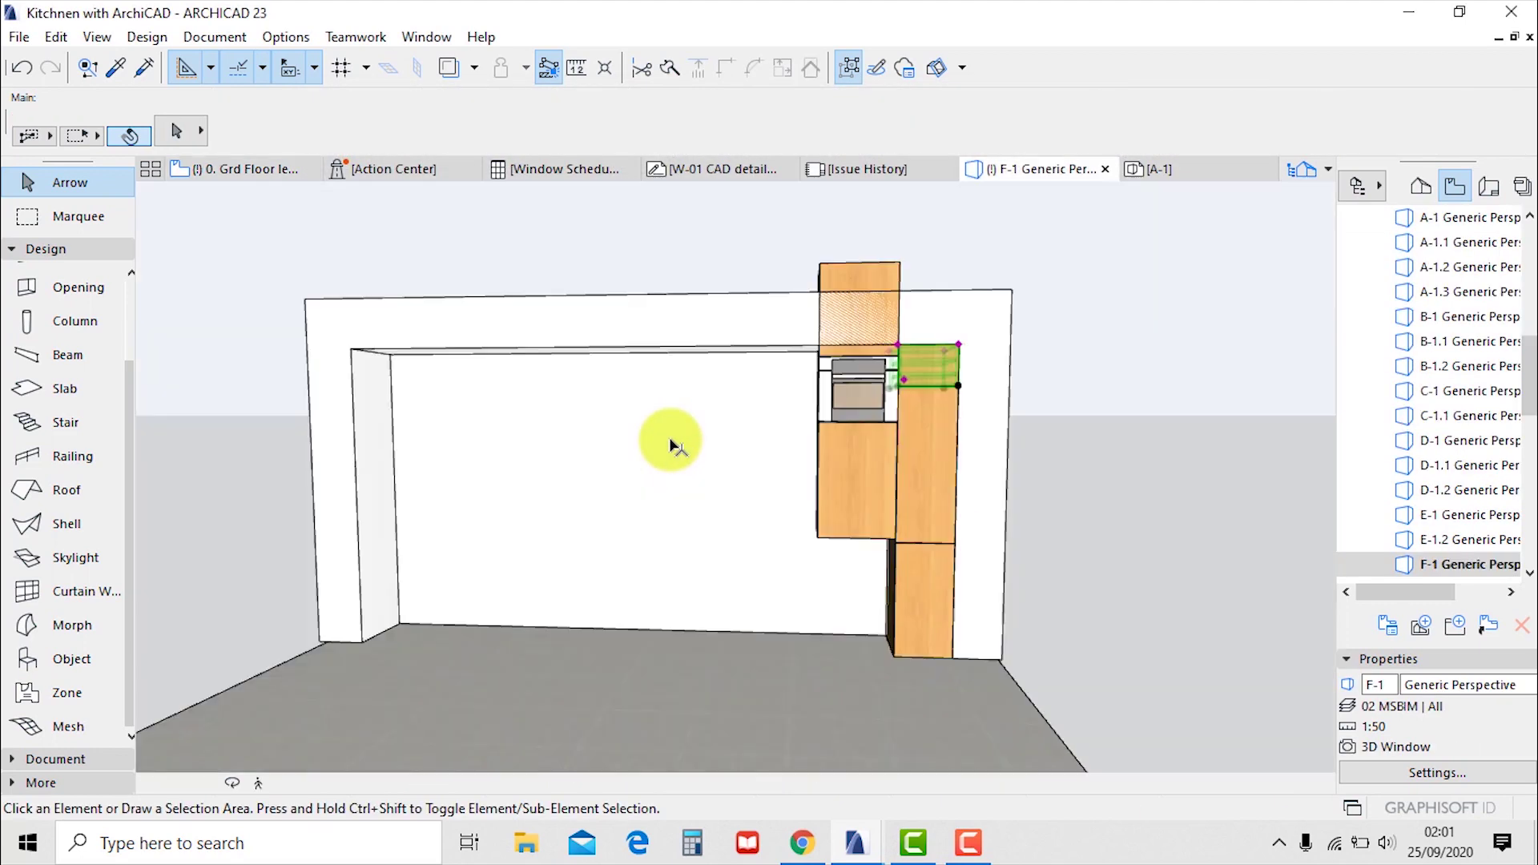
{"action": "left_click", "coordinate": [846, 480]}
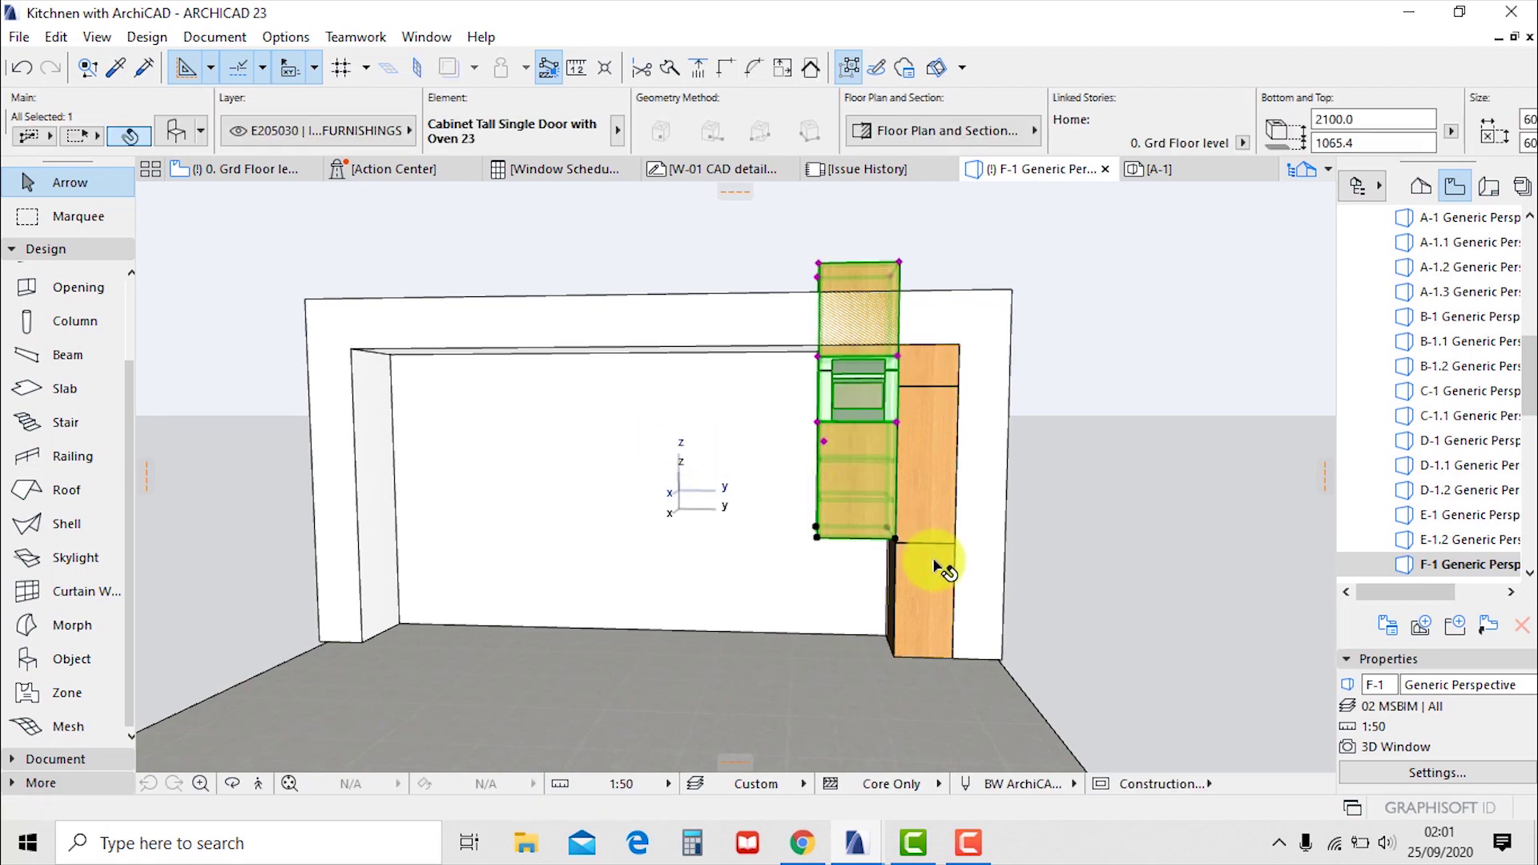
{"action": "left_click", "coordinate": [898, 539]}
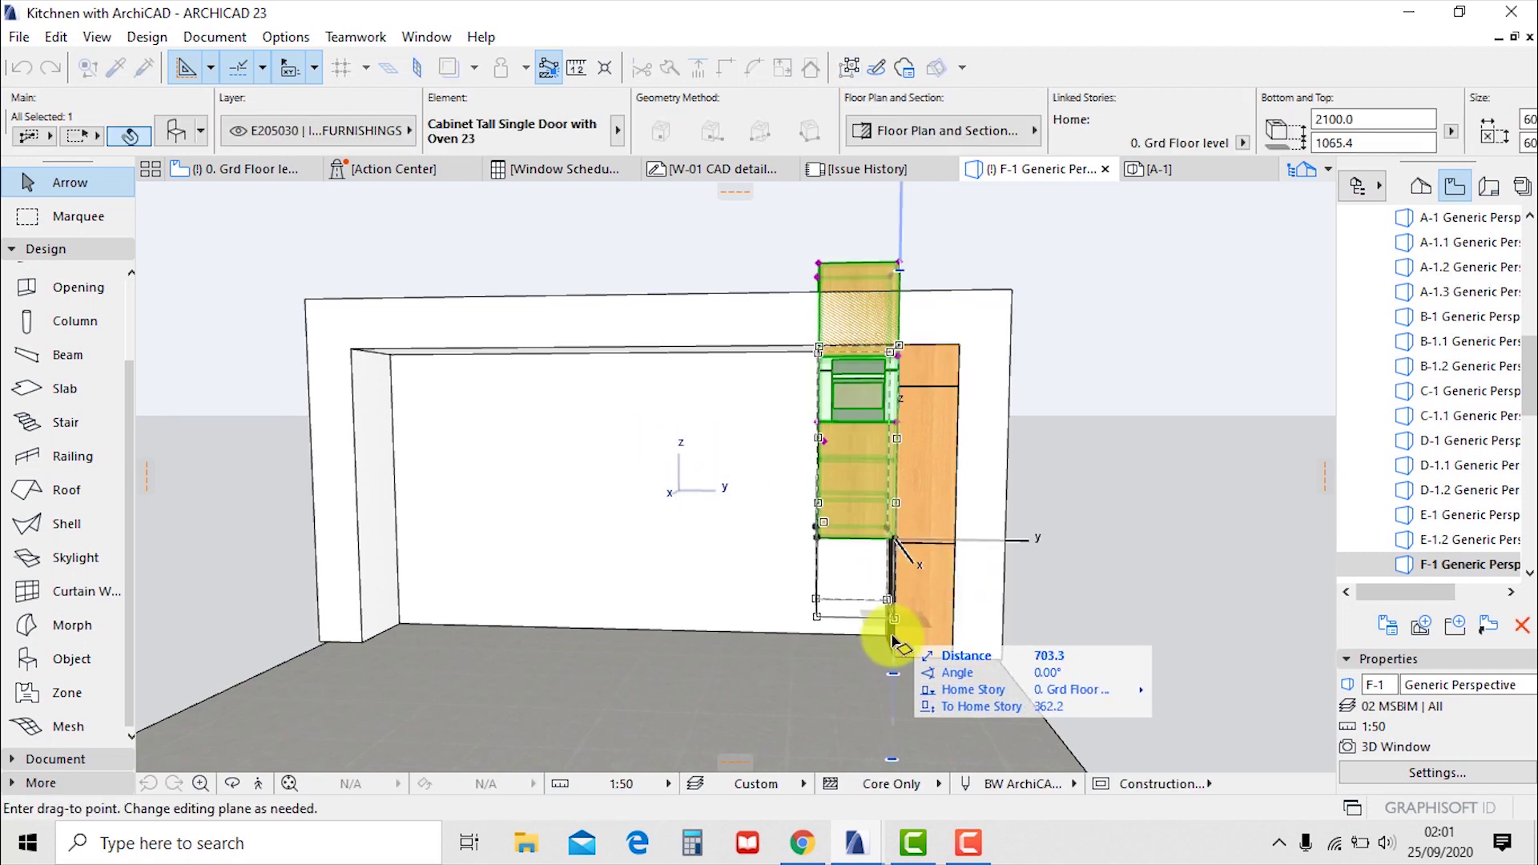
{"action": "left_click", "coordinate": [894, 656]}
{"action": "left_click", "coordinate": [1122, 433]}
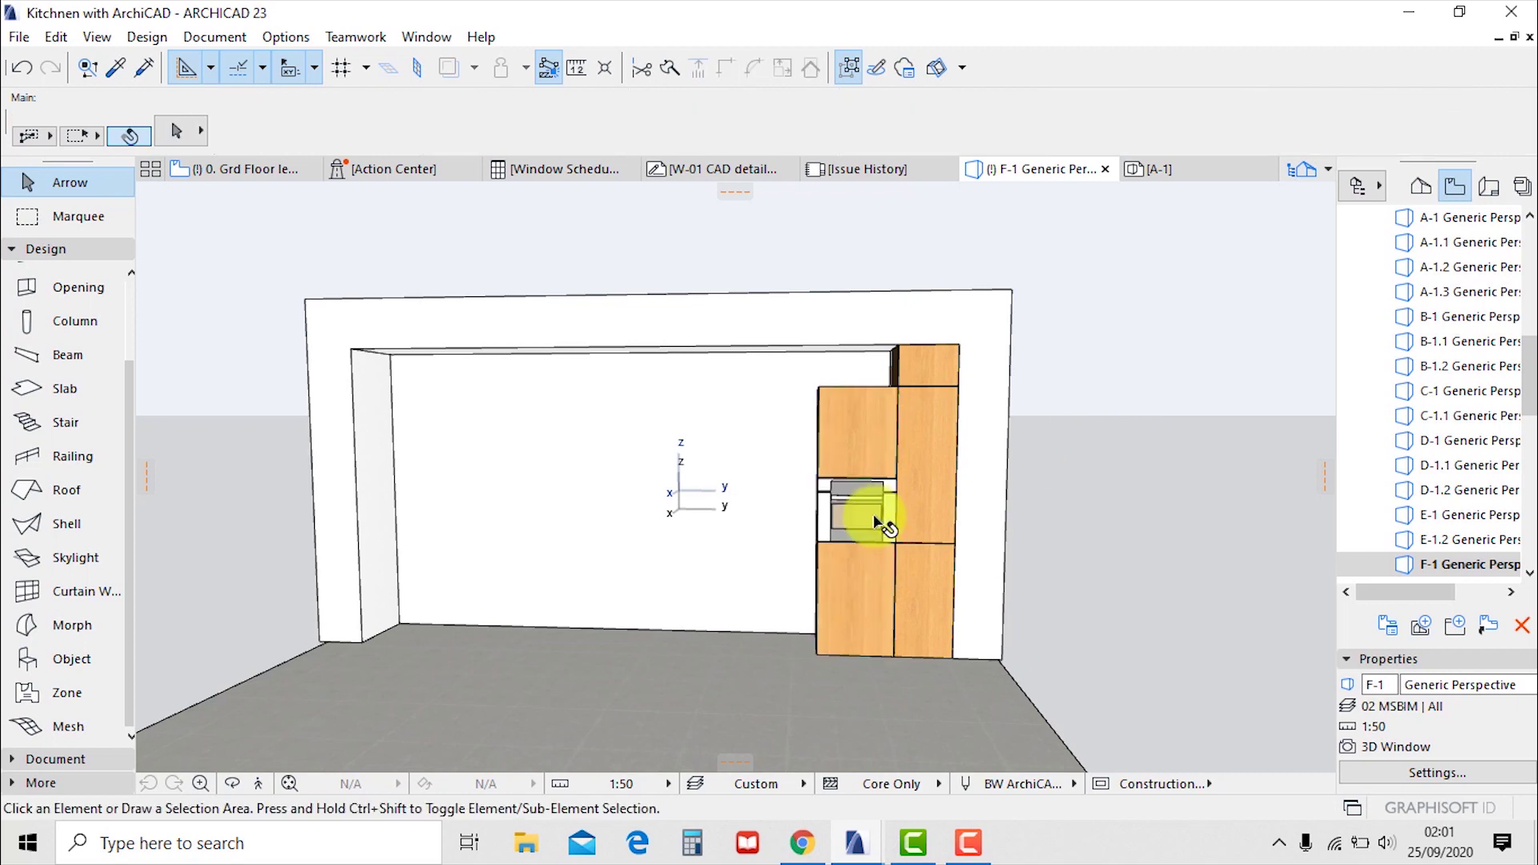
Copy the oven cabinet in the floor plan, placing the duplicate directly beside it along the niche wall
{"action": "scroll", "coordinate": [838, 542], "scroll_direction": "up", "scroll_amount": 2}
{"action": "left_click", "coordinate": [837, 542]}
{"action": "key", "text": "F2"}
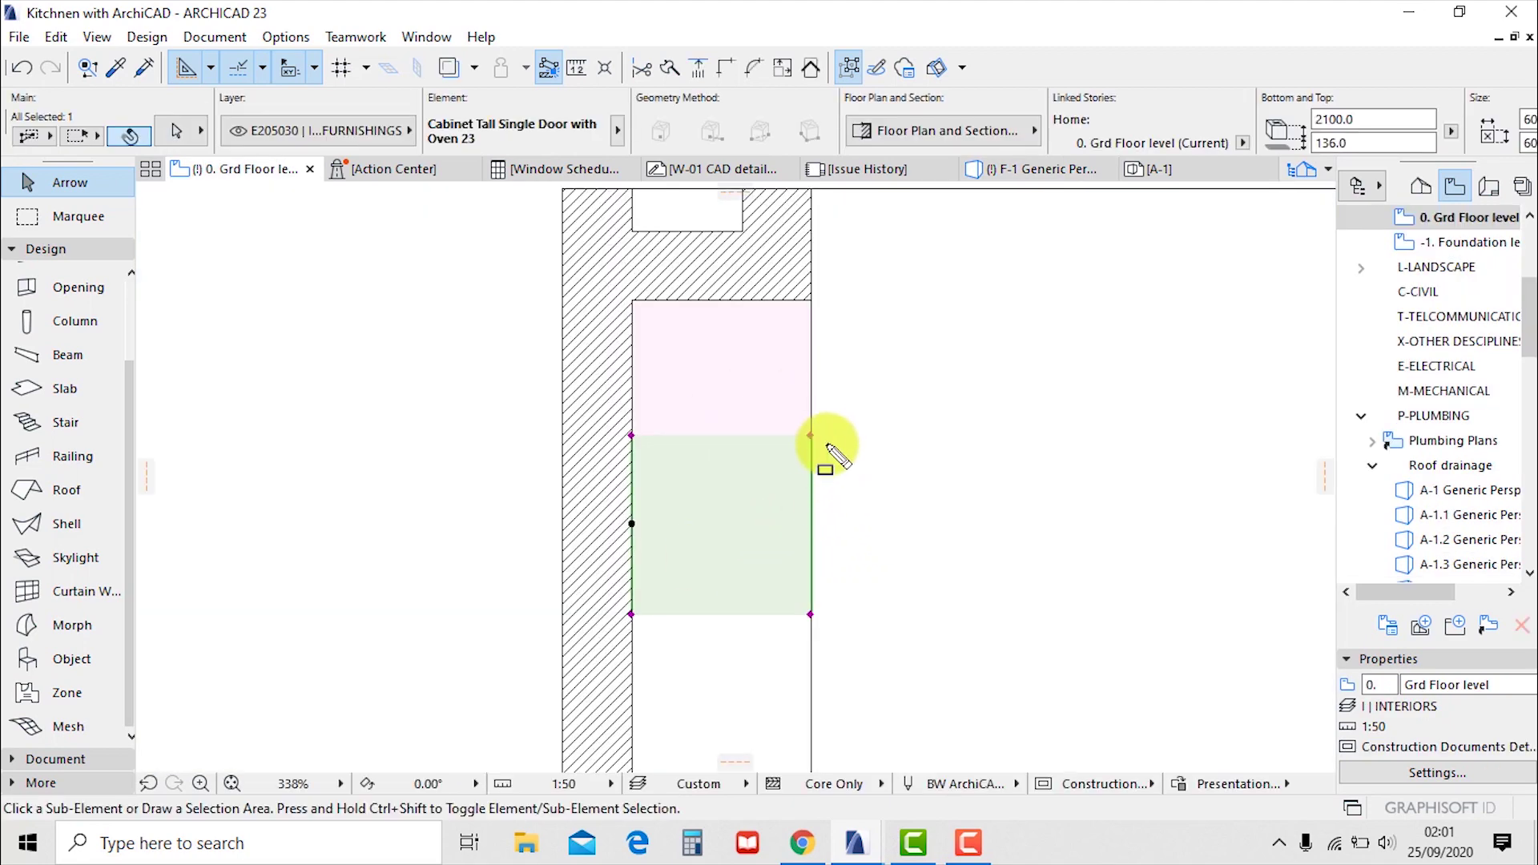
{"action": "right_click", "coordinate": [914, 361]}
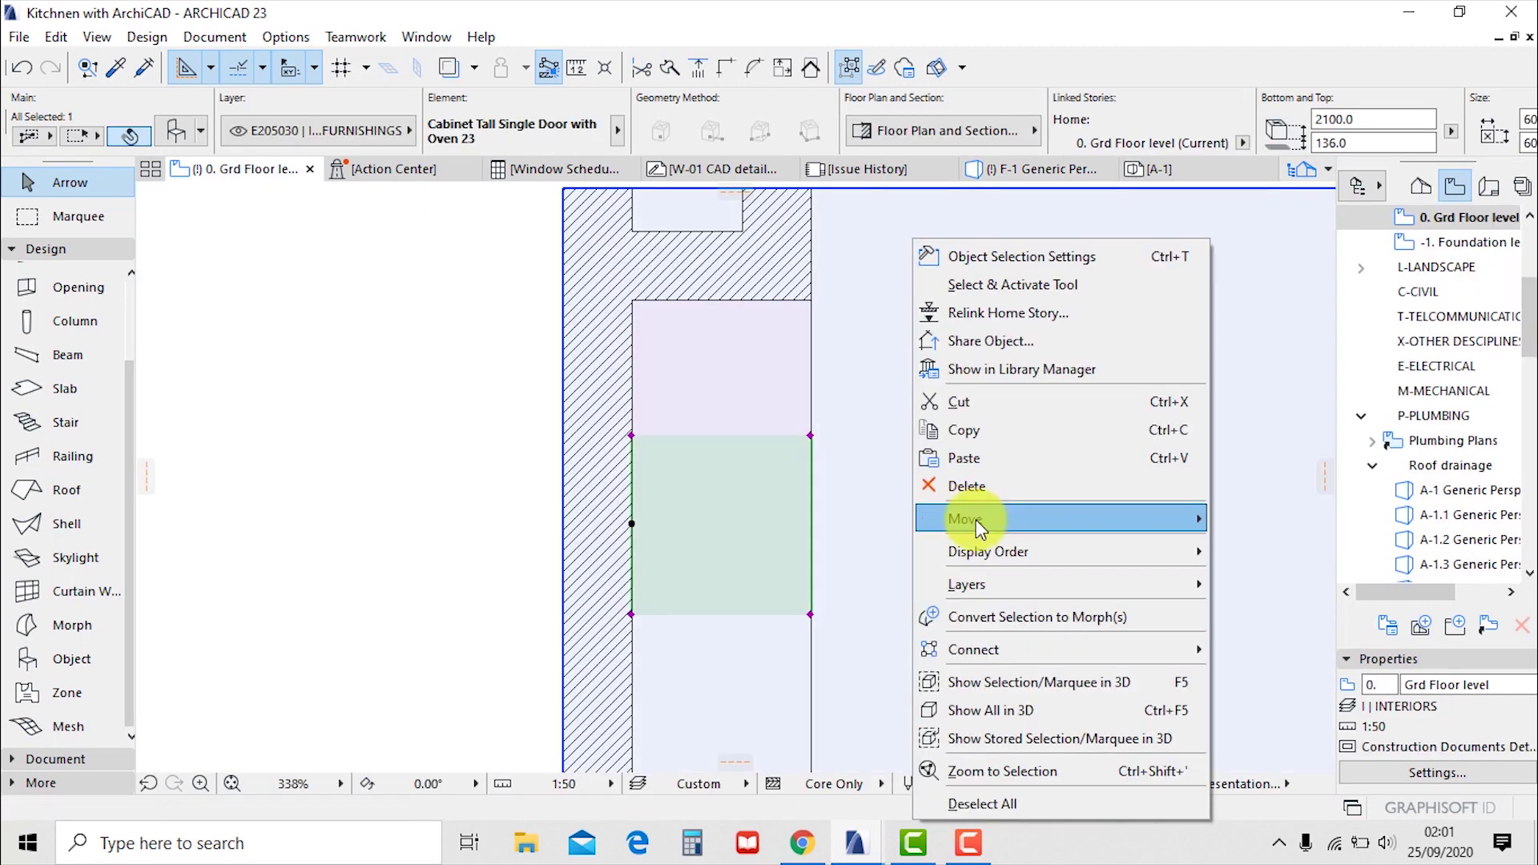
{"action": "mouse_move", "coordinate": [968, 517]}
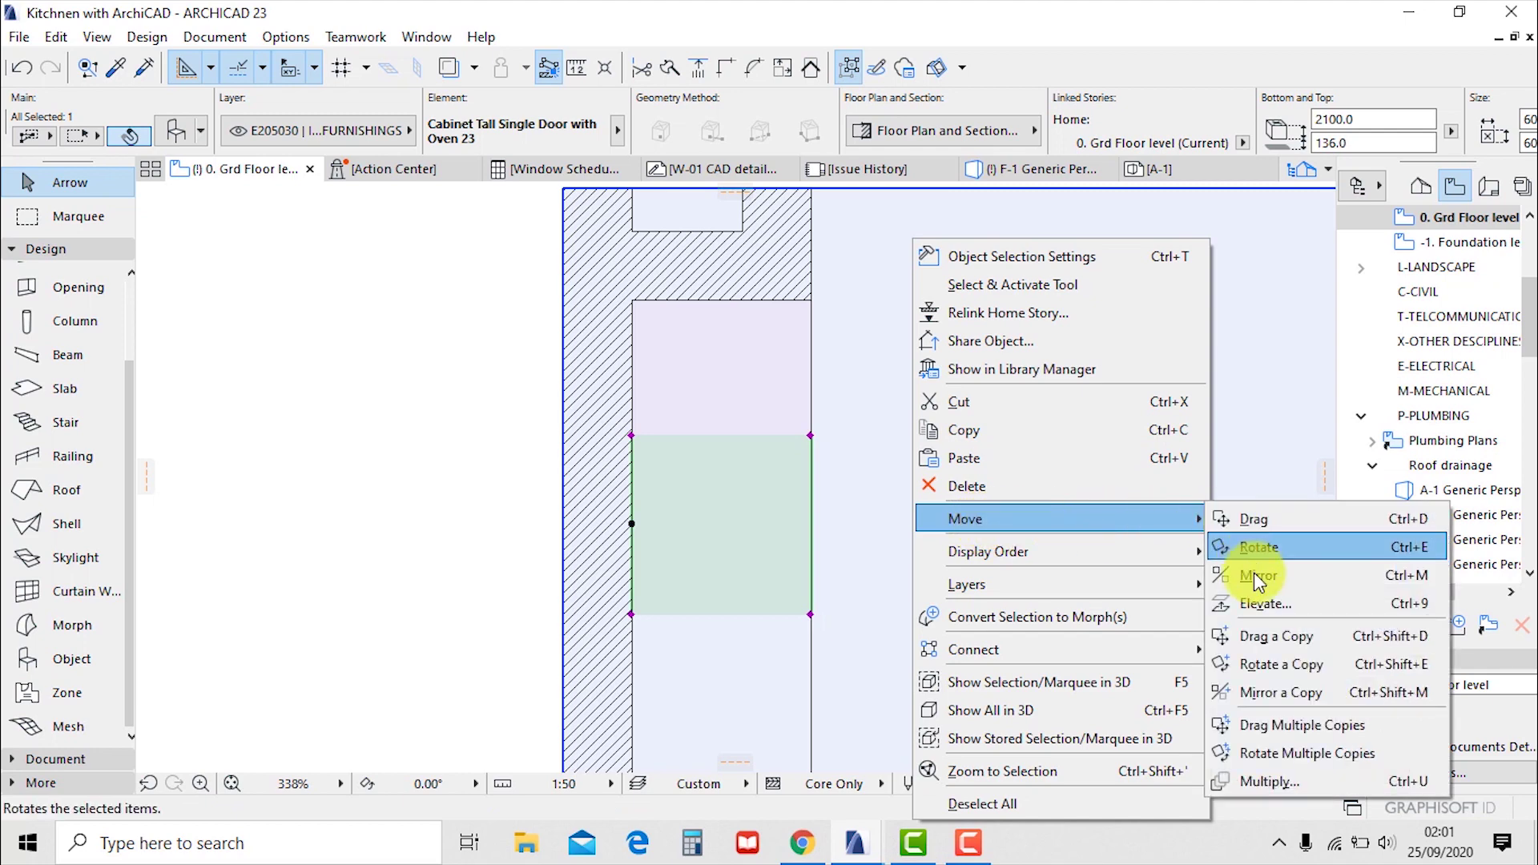
{"action": "left_click", "coordinate": [1275, 638]}
{"action": "left_click", "coordinate": [811, 439]}
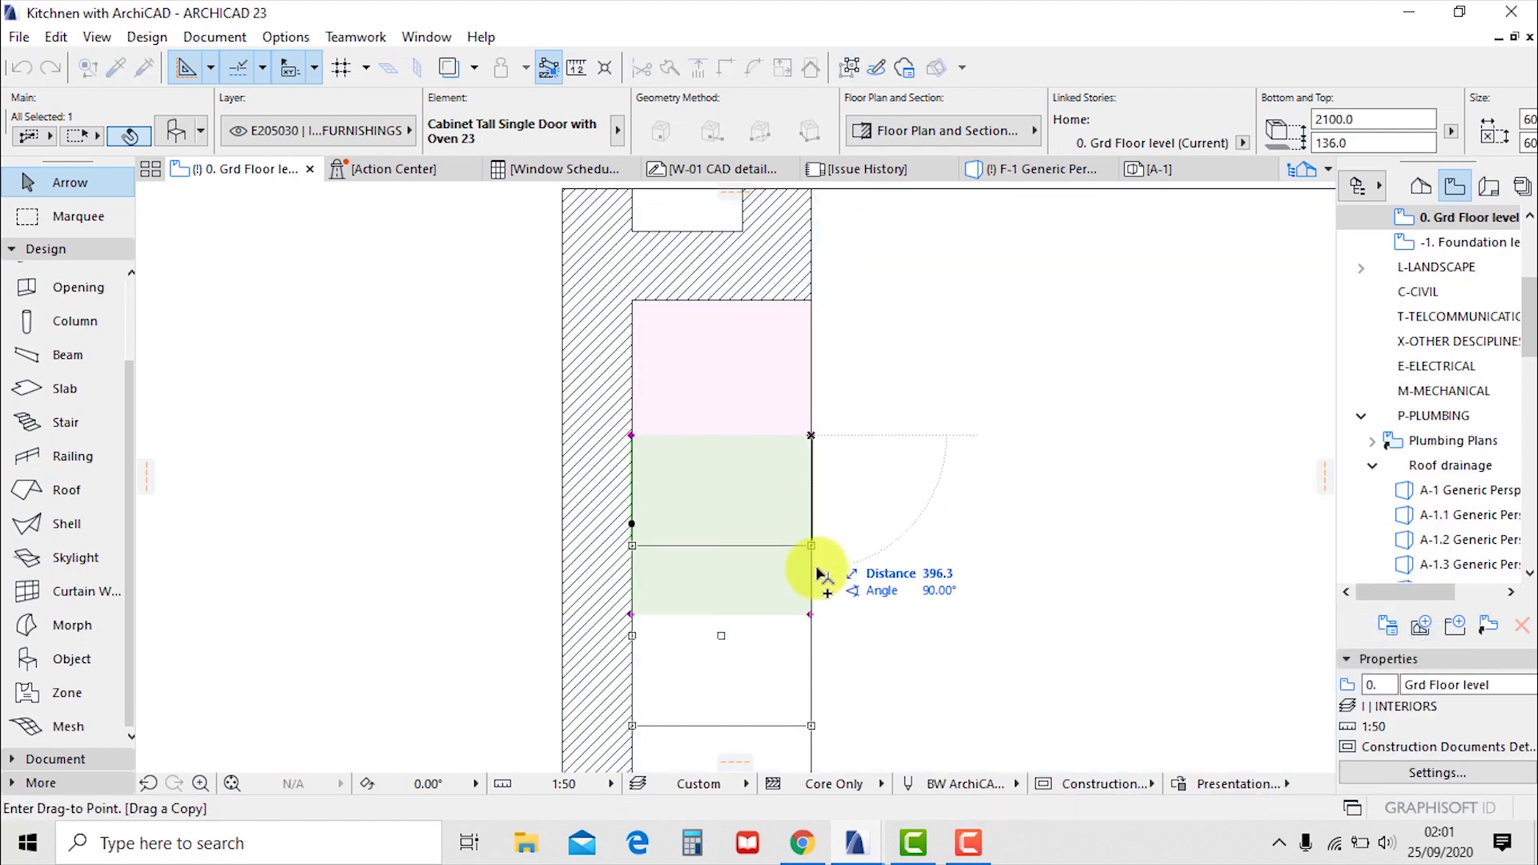
{"action": "left_click", "coordinate": [810, 618]}
{"action": "scroll", "coordinate": [769, 320], "scroll_direction": "down", "scroll_amount": 3}
{"action": "key", "text": "F3"}
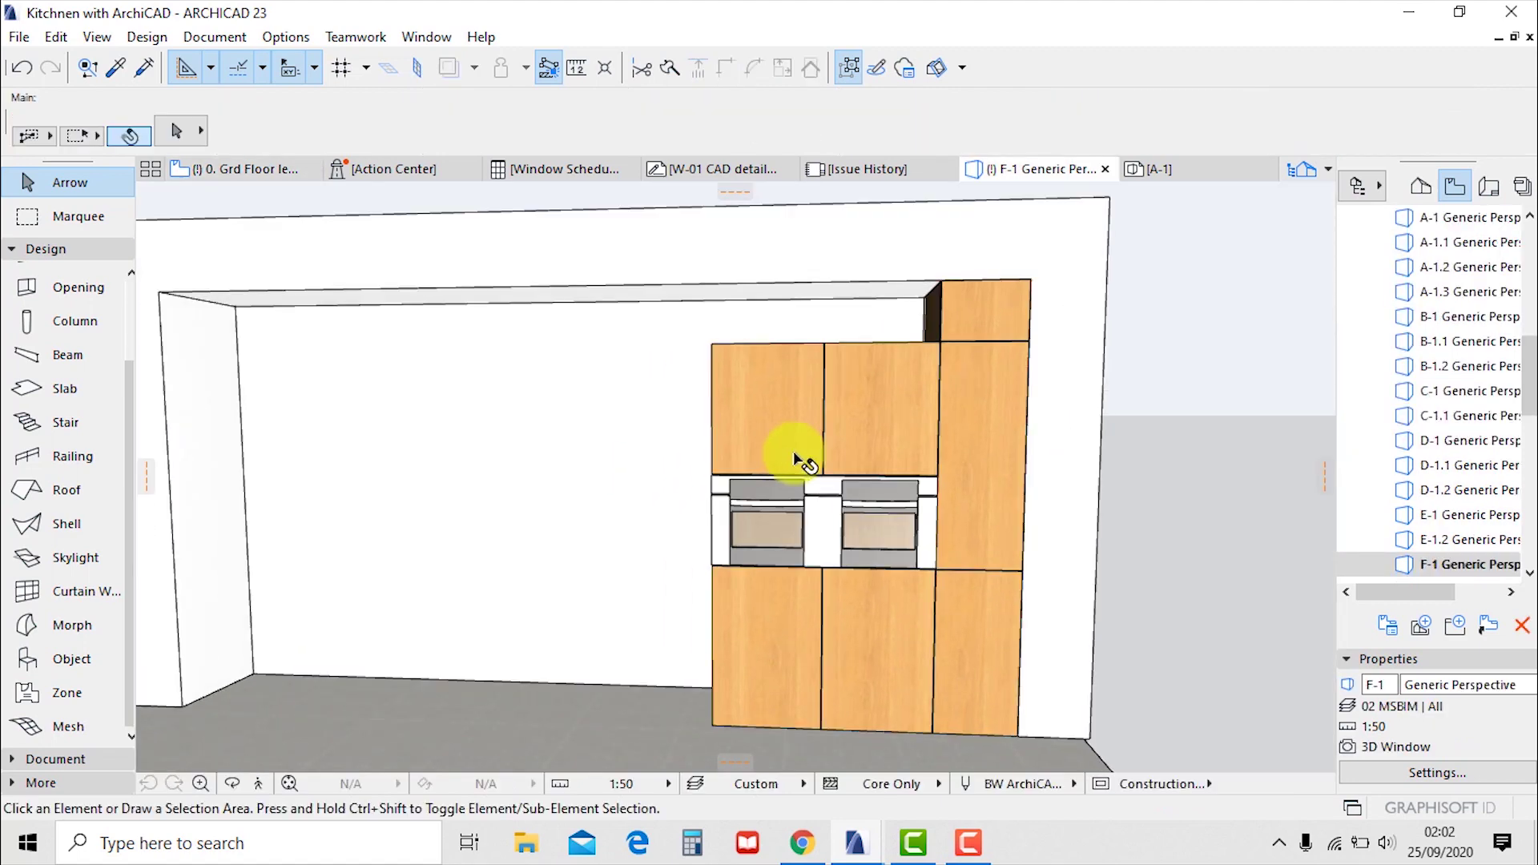
{"action": "scroll", "coordinate": [922, 309], "scroll_direction": "up", "scroll_amount": 3}
Copy the wall cabinet above the tall cabinet, placing the duplicate directly beside it over the first oven cabinet
{"action": "key", "text": "F2"}
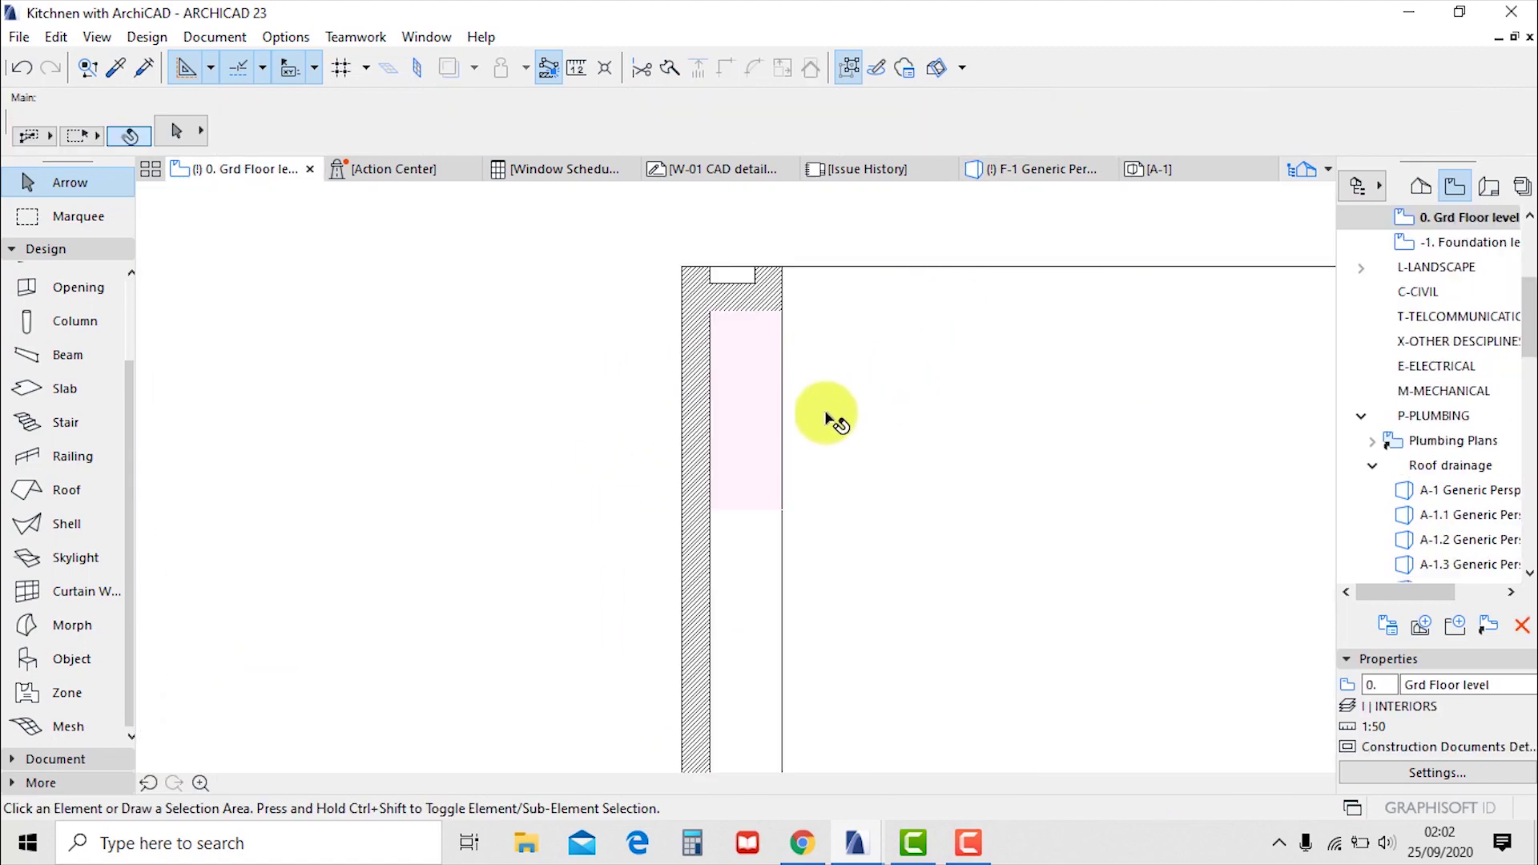
{"action": "left_click", "coordinate": [747, 355]}
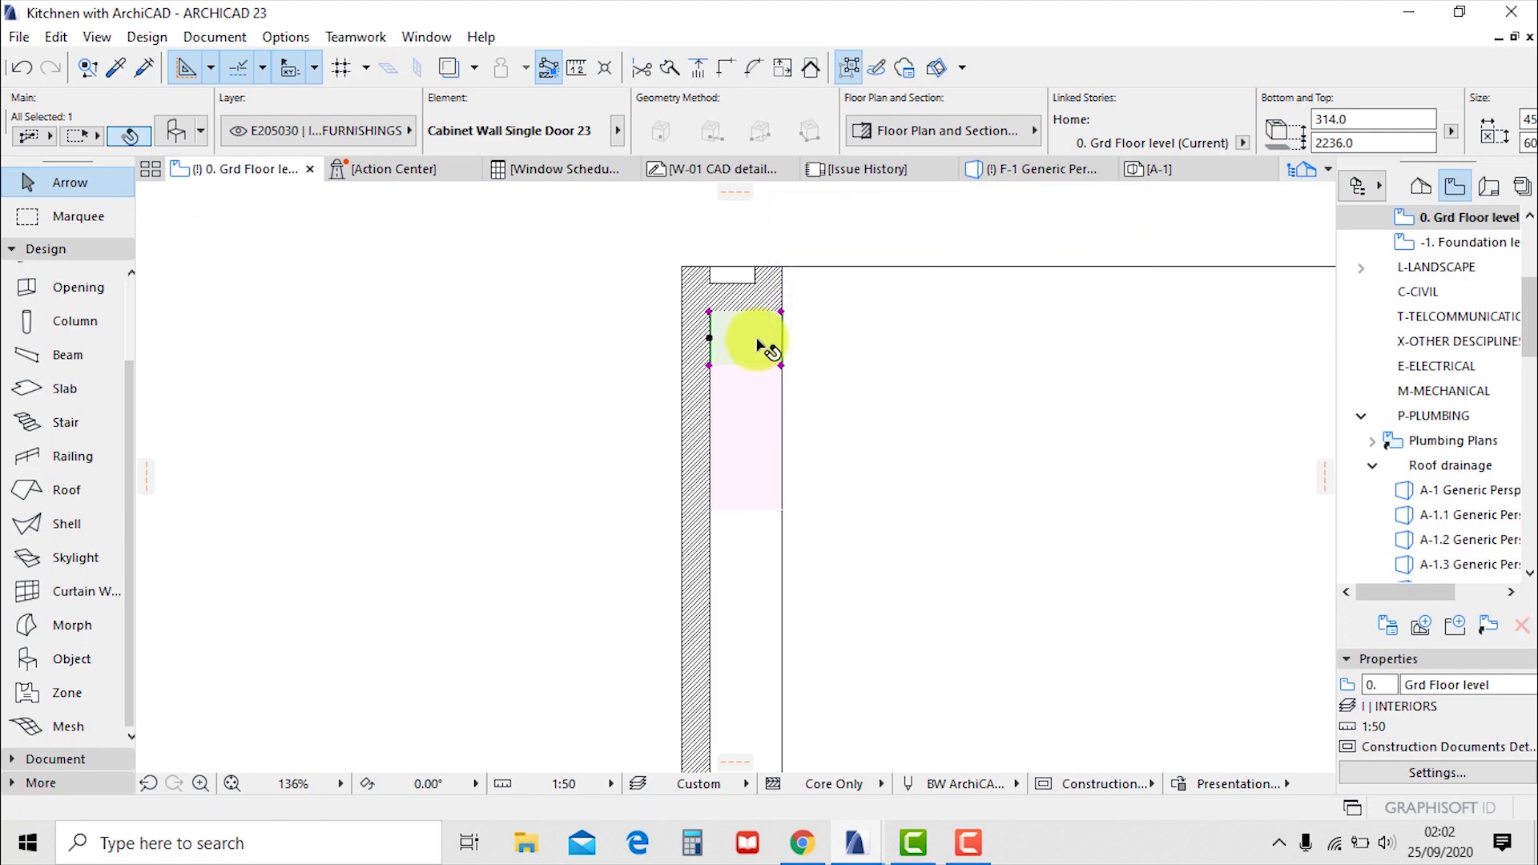
{"action": "right_click", "coordinate": [756, 343]}
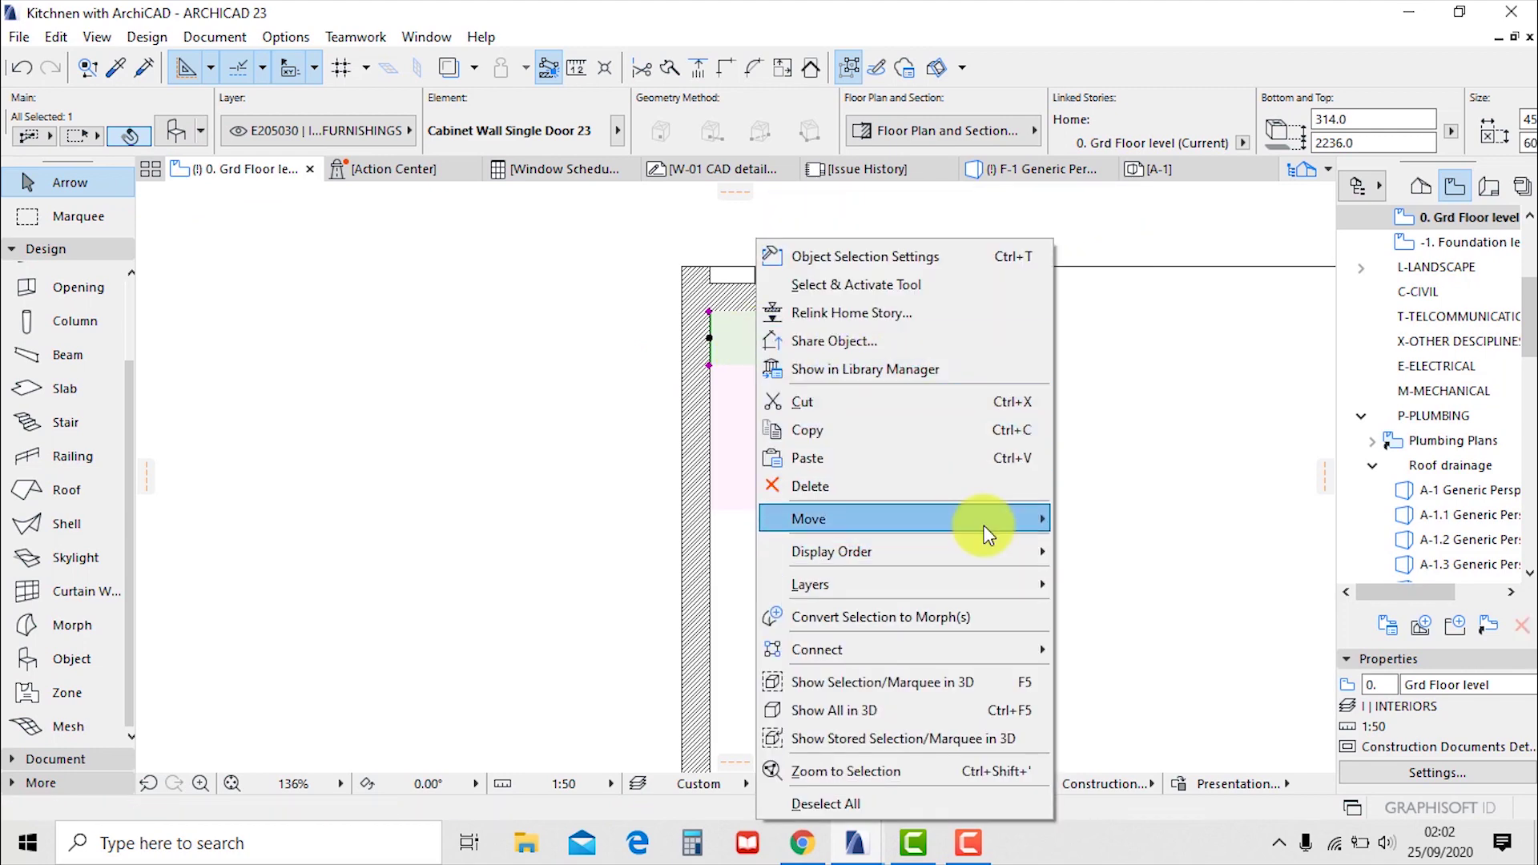
{"action": "mouse_move", "coordinate": [984, 526]}
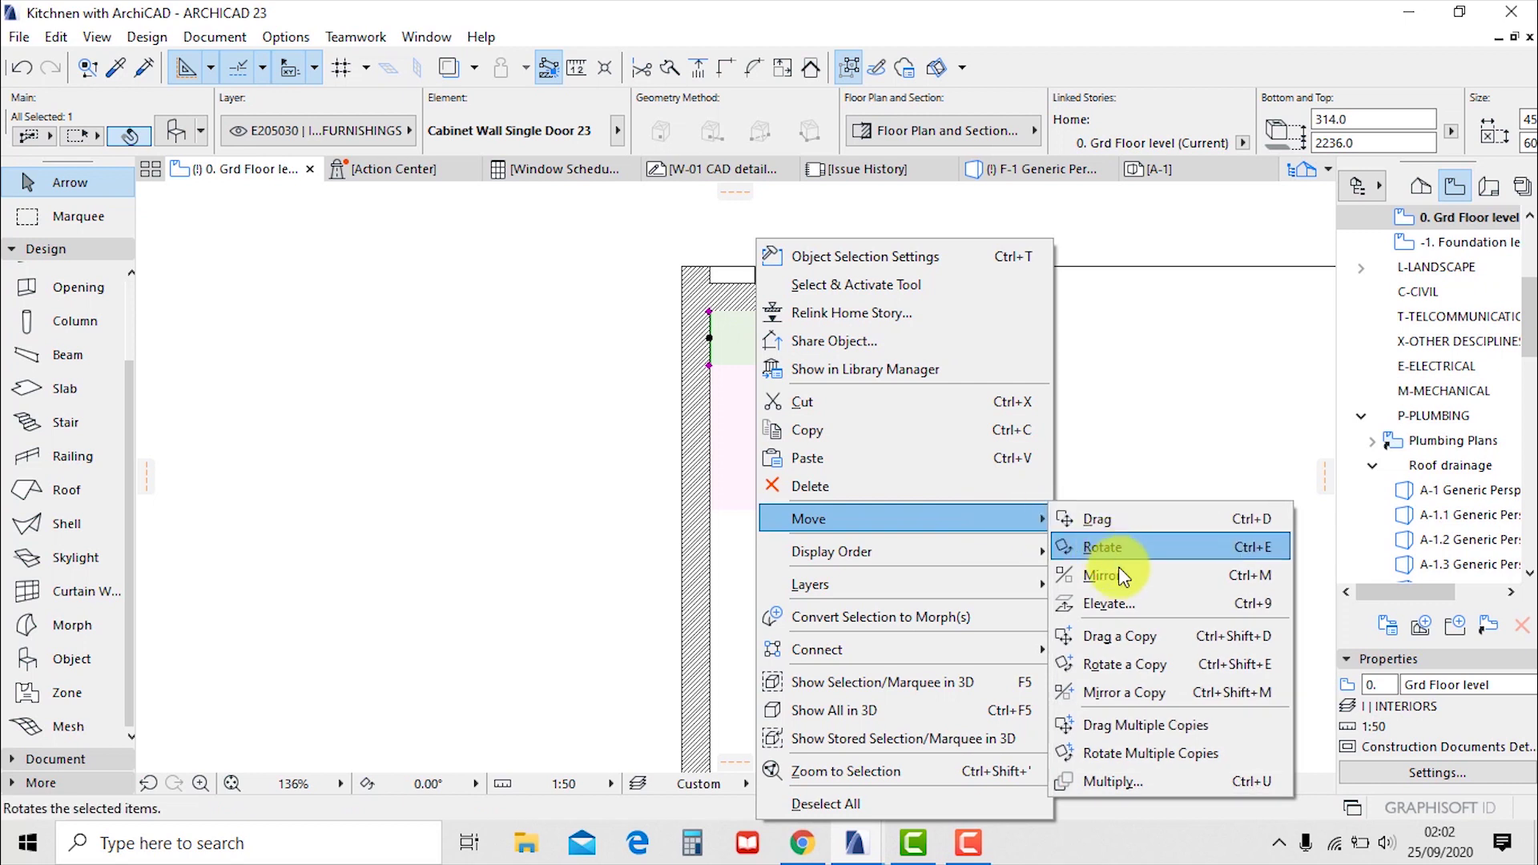
{"action": "left_click", "coordinate": [1124, 636]}
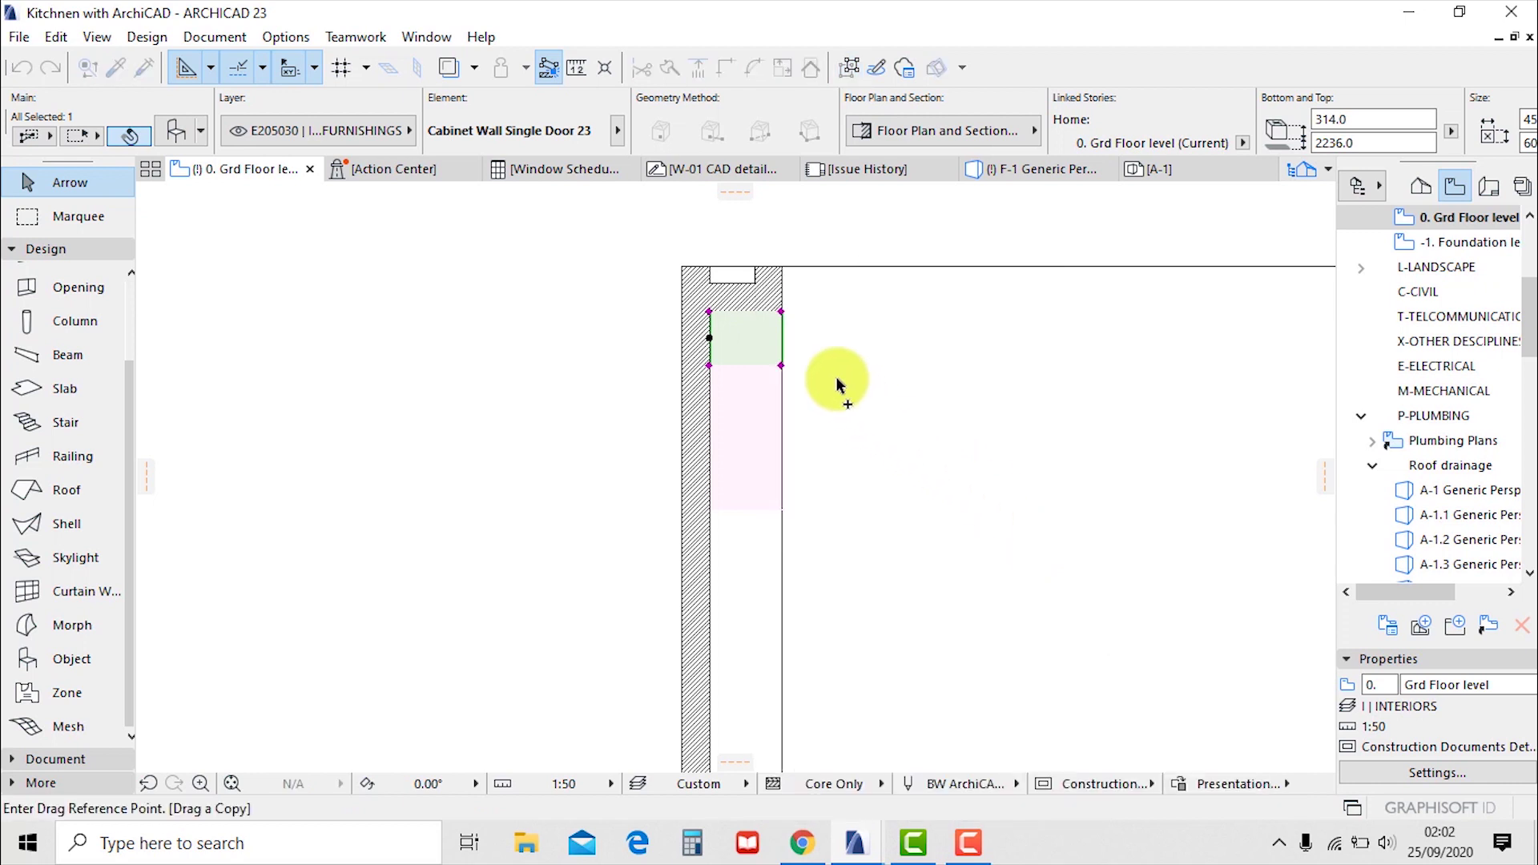
{"action": "left_click", "coordinate": [782, 313]}
{"action": "left_click", "coordinate": [783, 366]}
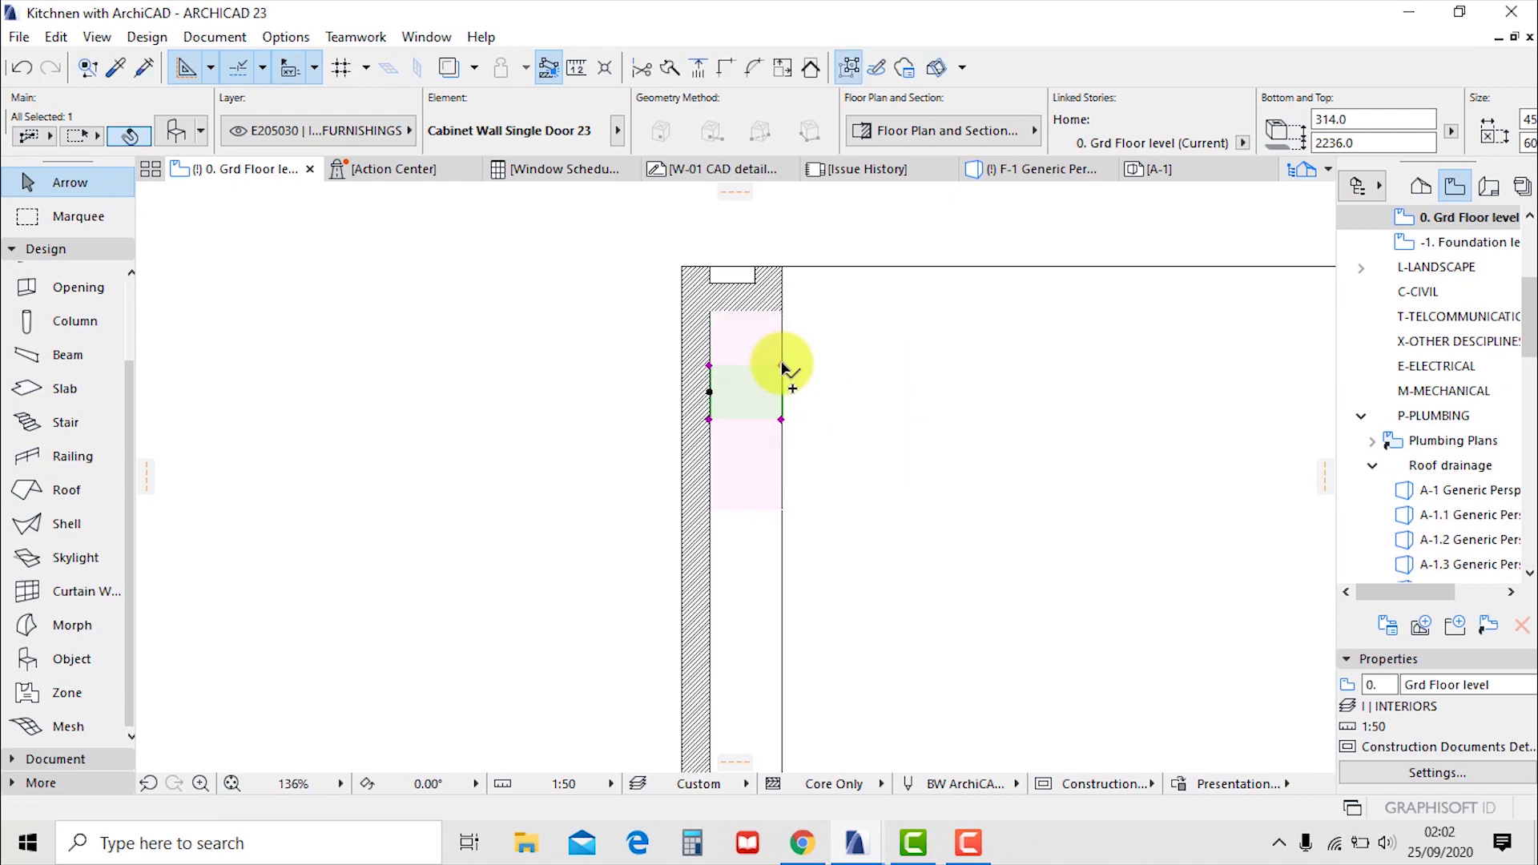
{"action": "key", "text": "F3"}
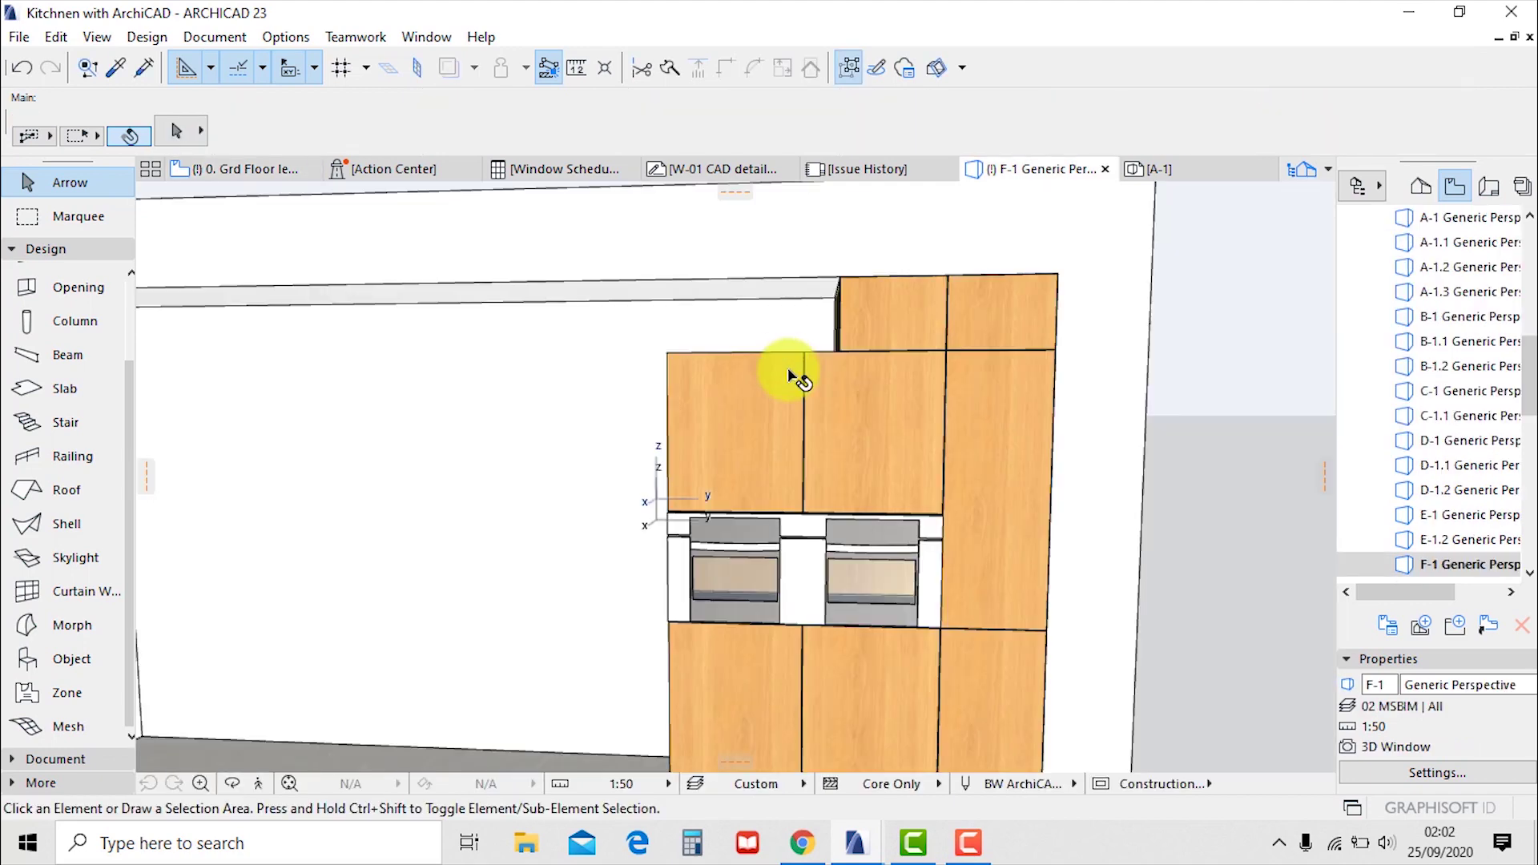
{"action": "scroll", "coordinate": [876, 316], "scroll_direction": "up", "scroll_amount": 2}
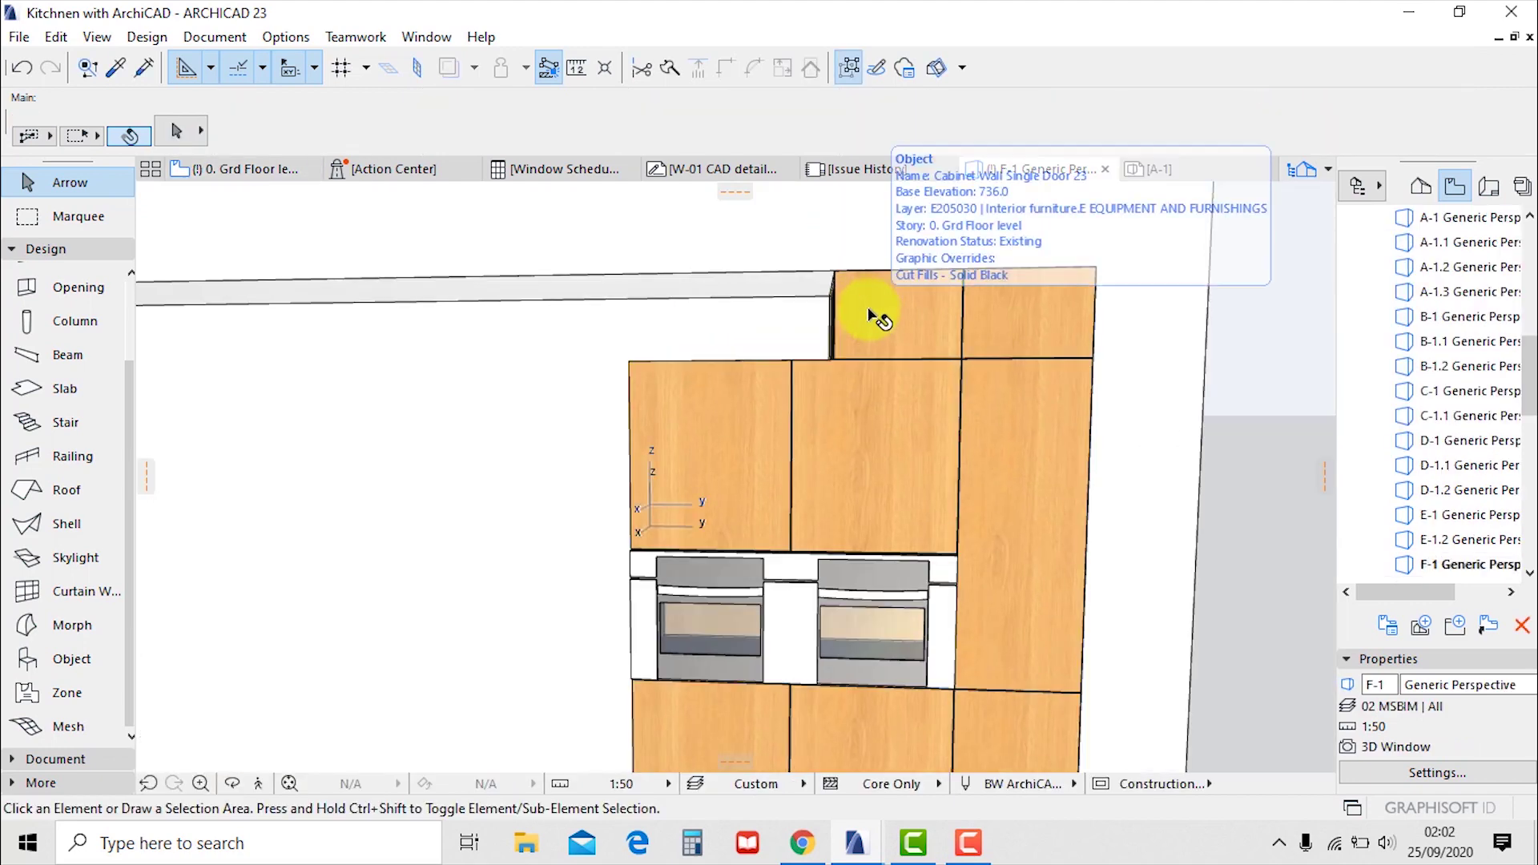
{"action": "scroll", "coordinate": [913, 357], "scroll_direction": "down", "scroll_amount": 3}
{"action": "middle_click_drag", "start_coordinate": [906, 489], "coordinate": [882, 523], "text": "shift"}
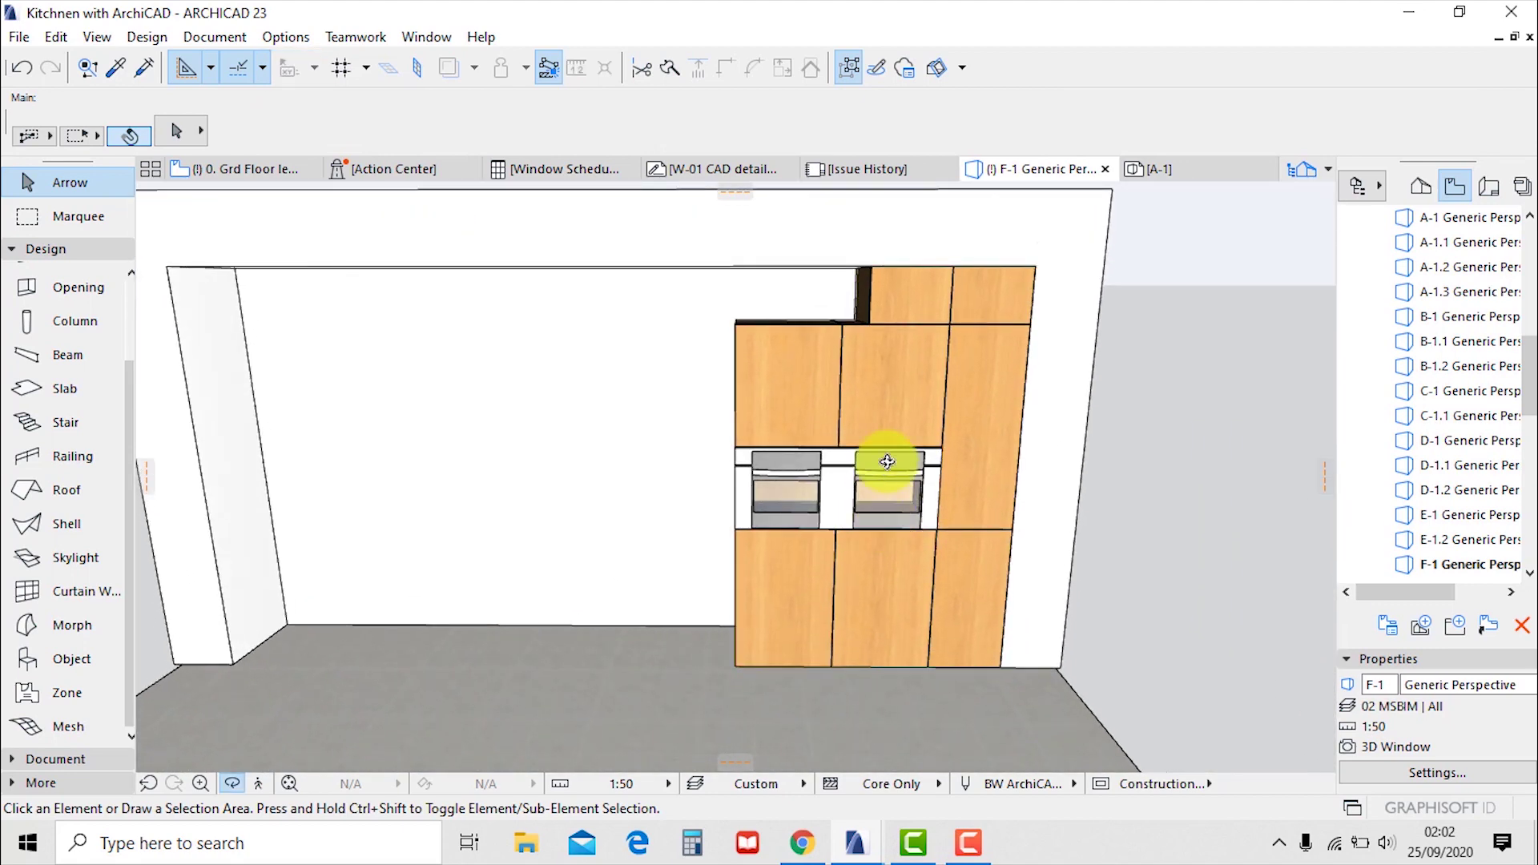
Examine the dimensions of the oven cabinets and the tall single-door cabinet
{"action": "key", "text": "F2"}
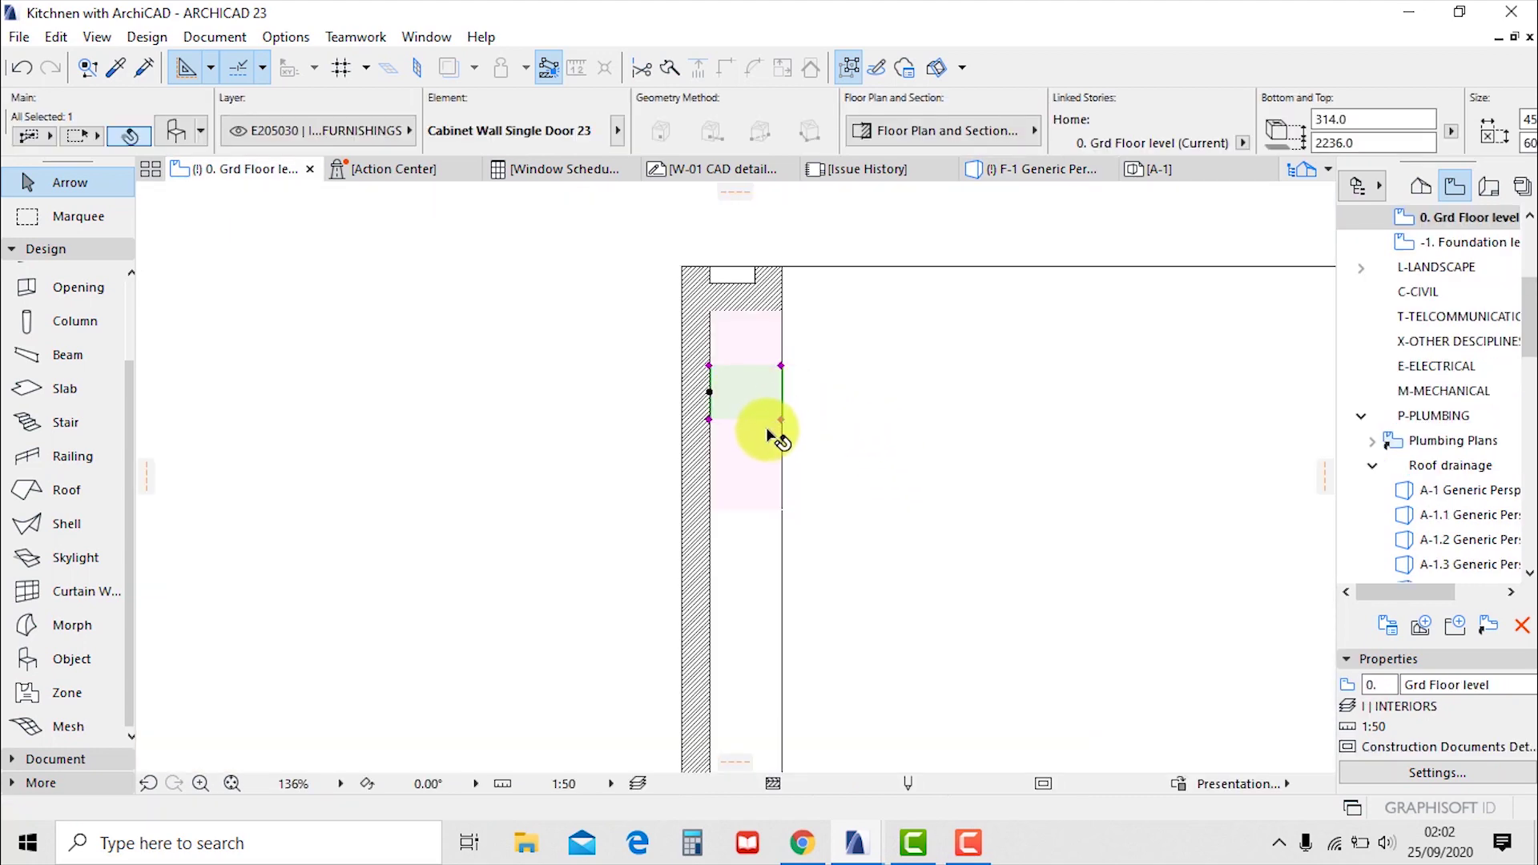
{"action": "left_click", "coordinate": [759, 430]}
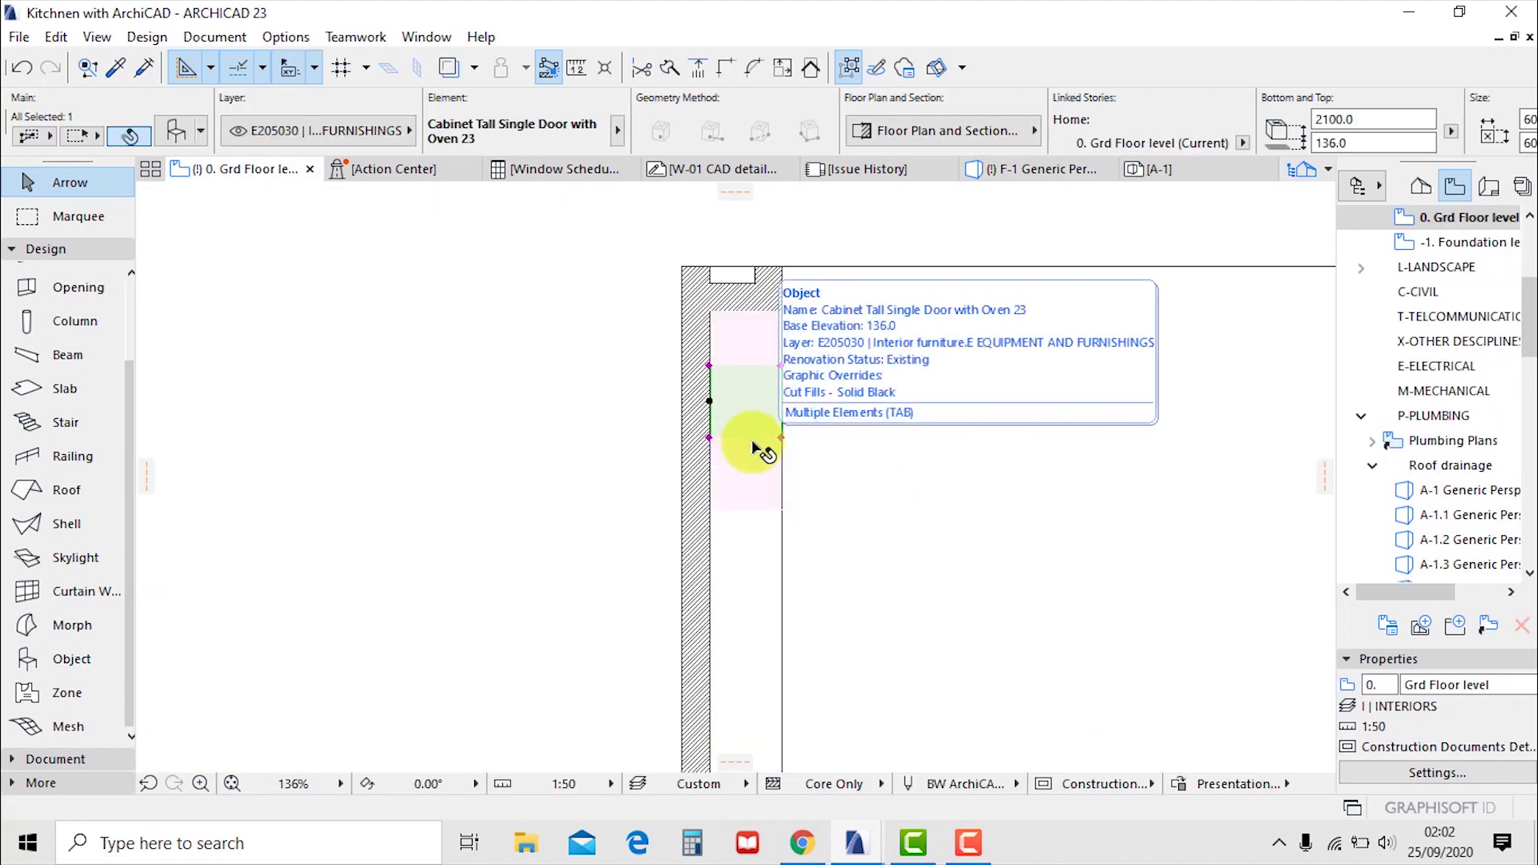
{"action": "scroll", "coordinate": [760, 437], "scroll_direction": "up", "scroll_amount": 5}
{"action": "left_click", "coordinate": [762, 455]}
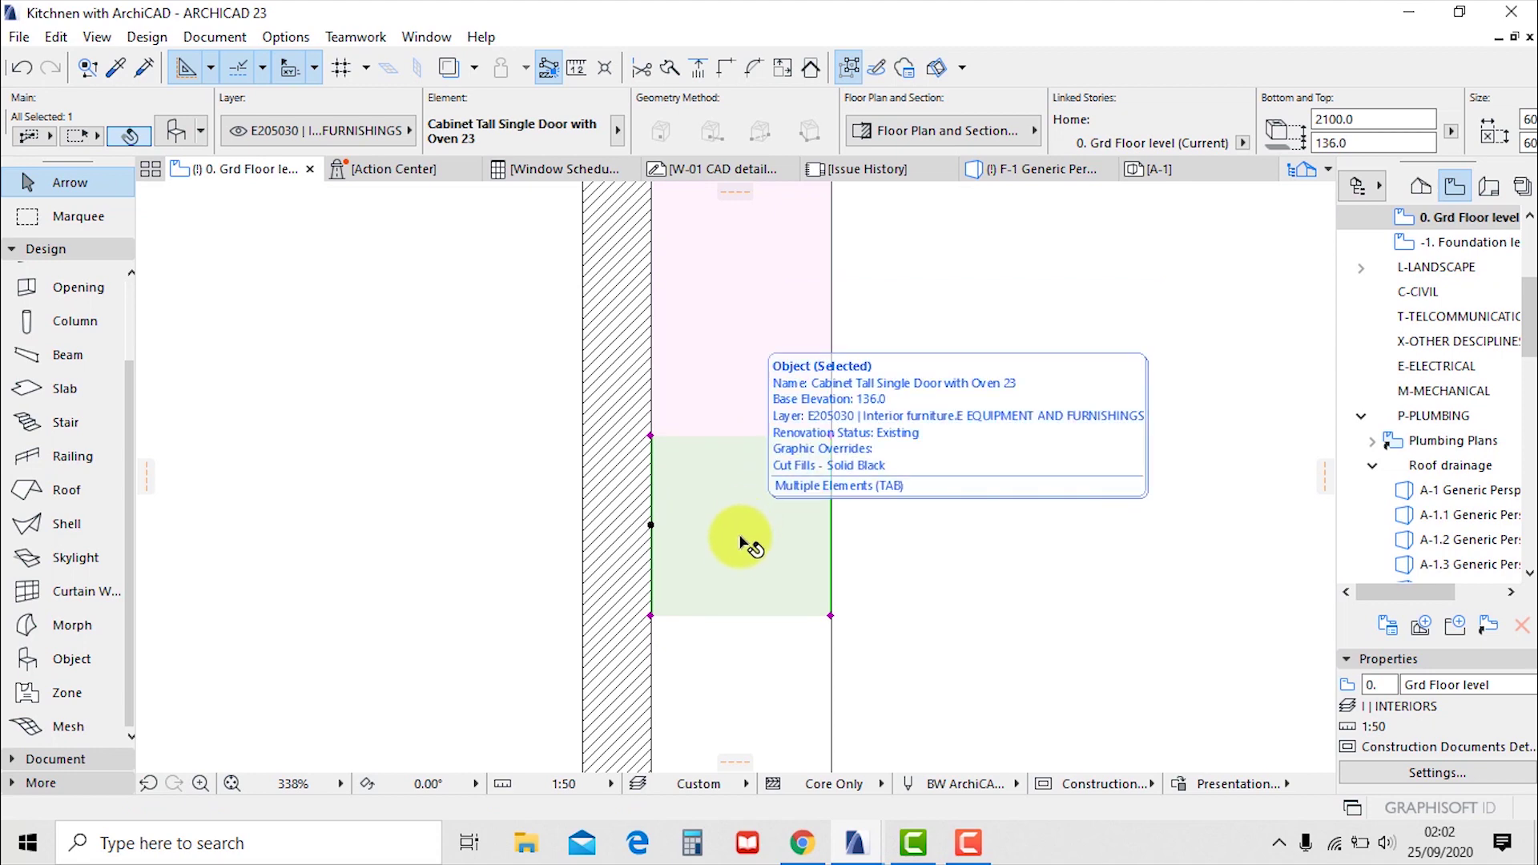
{"action": "scroll", "coordinate": [1078, 137], "scroll_direction": "down", "scroll_amount": 3}
{"action": "scroll", "coordinate": [861, 481], "scroll_direction": "down", "scroll_amount": 3}
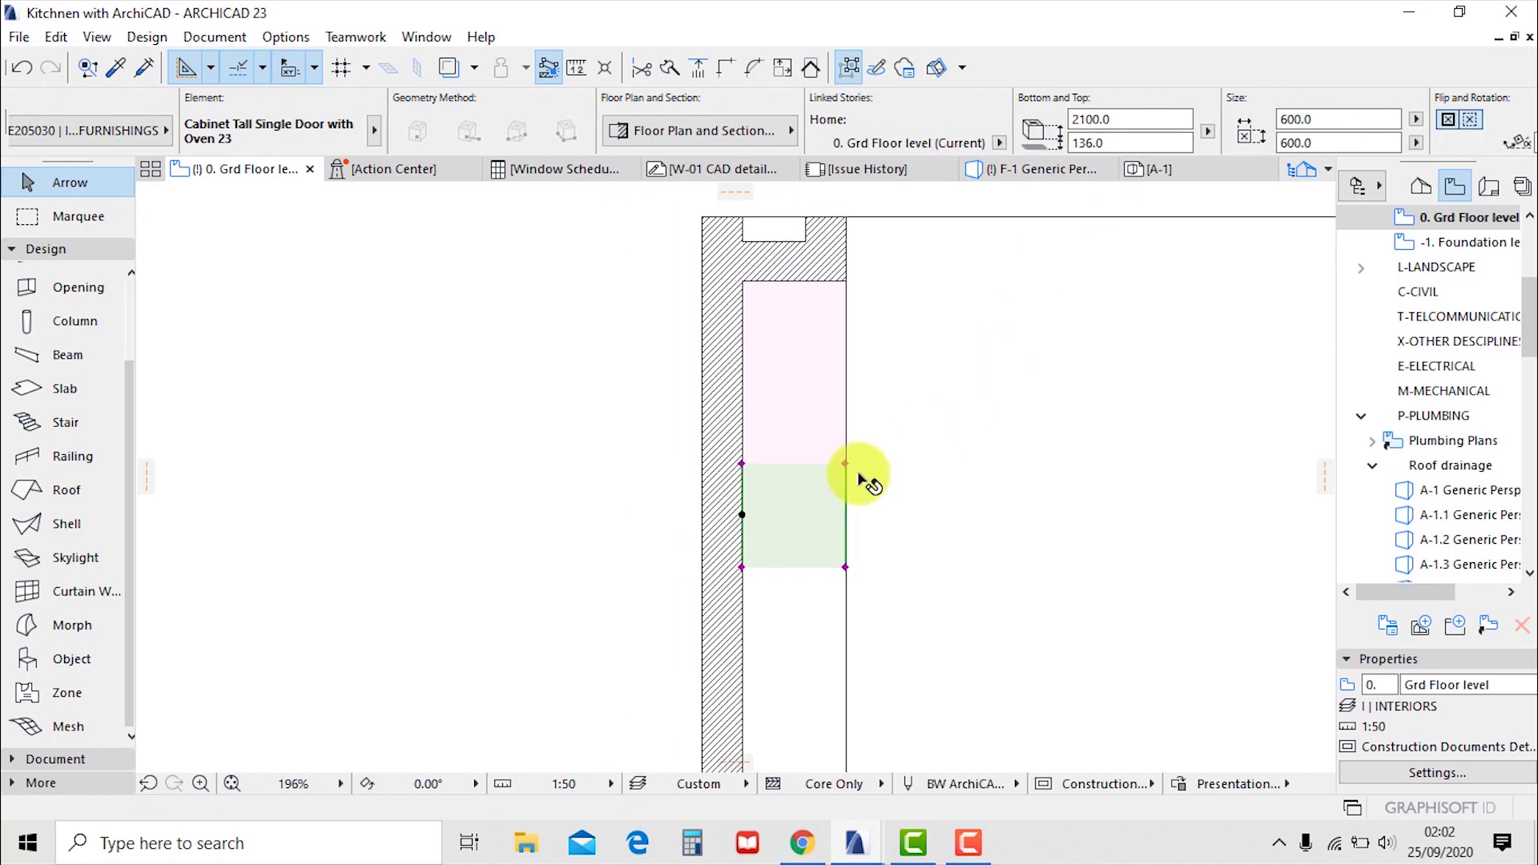
{"action": "key", "text": "Escape"}
{"action": "key", "text": "F3"}
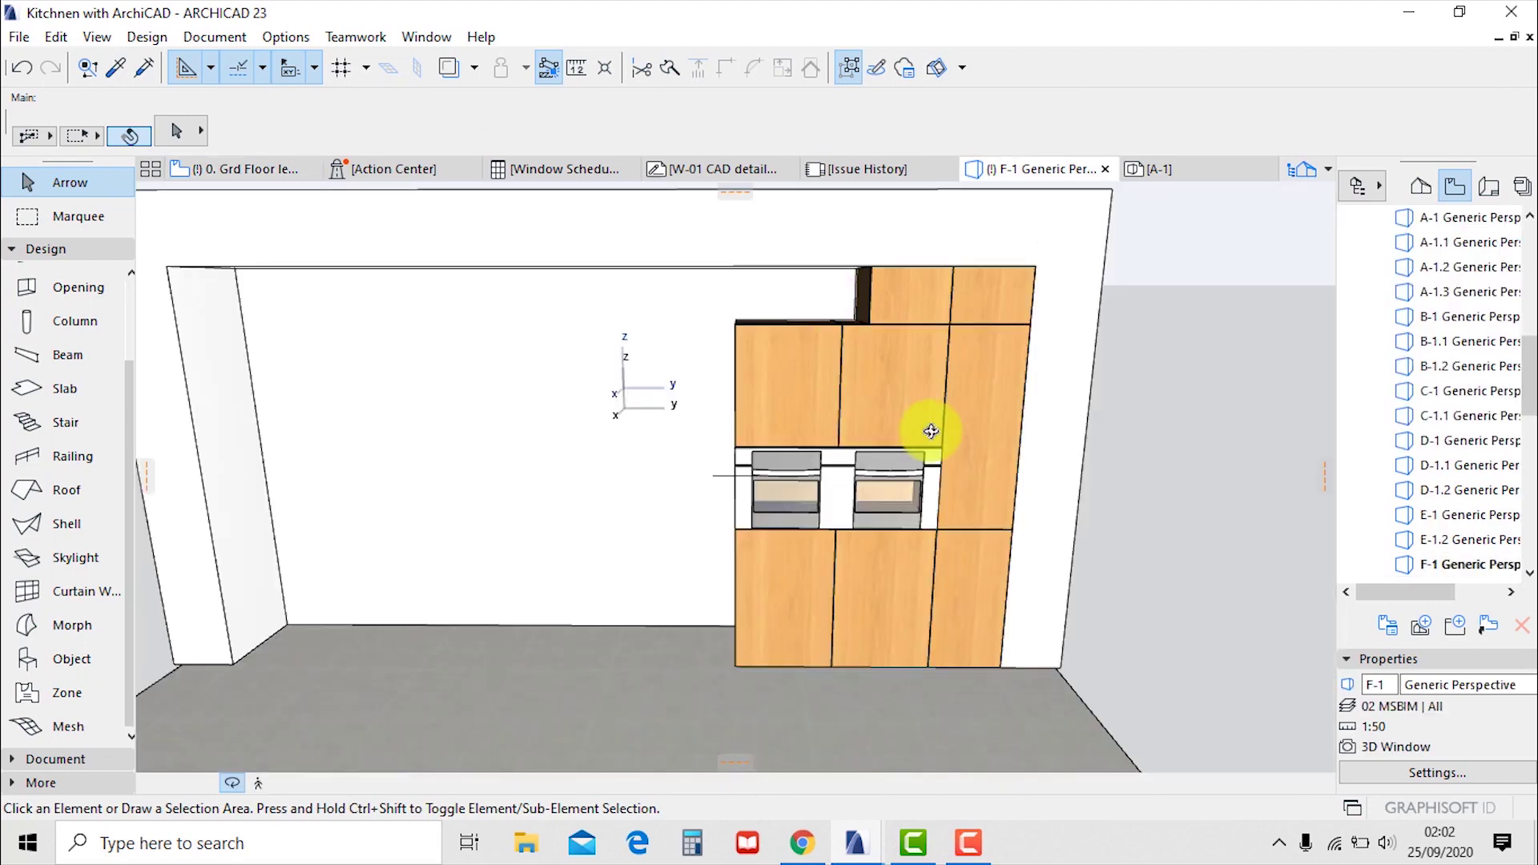
{"action": "left_click", "coordinate": [994, 385]}
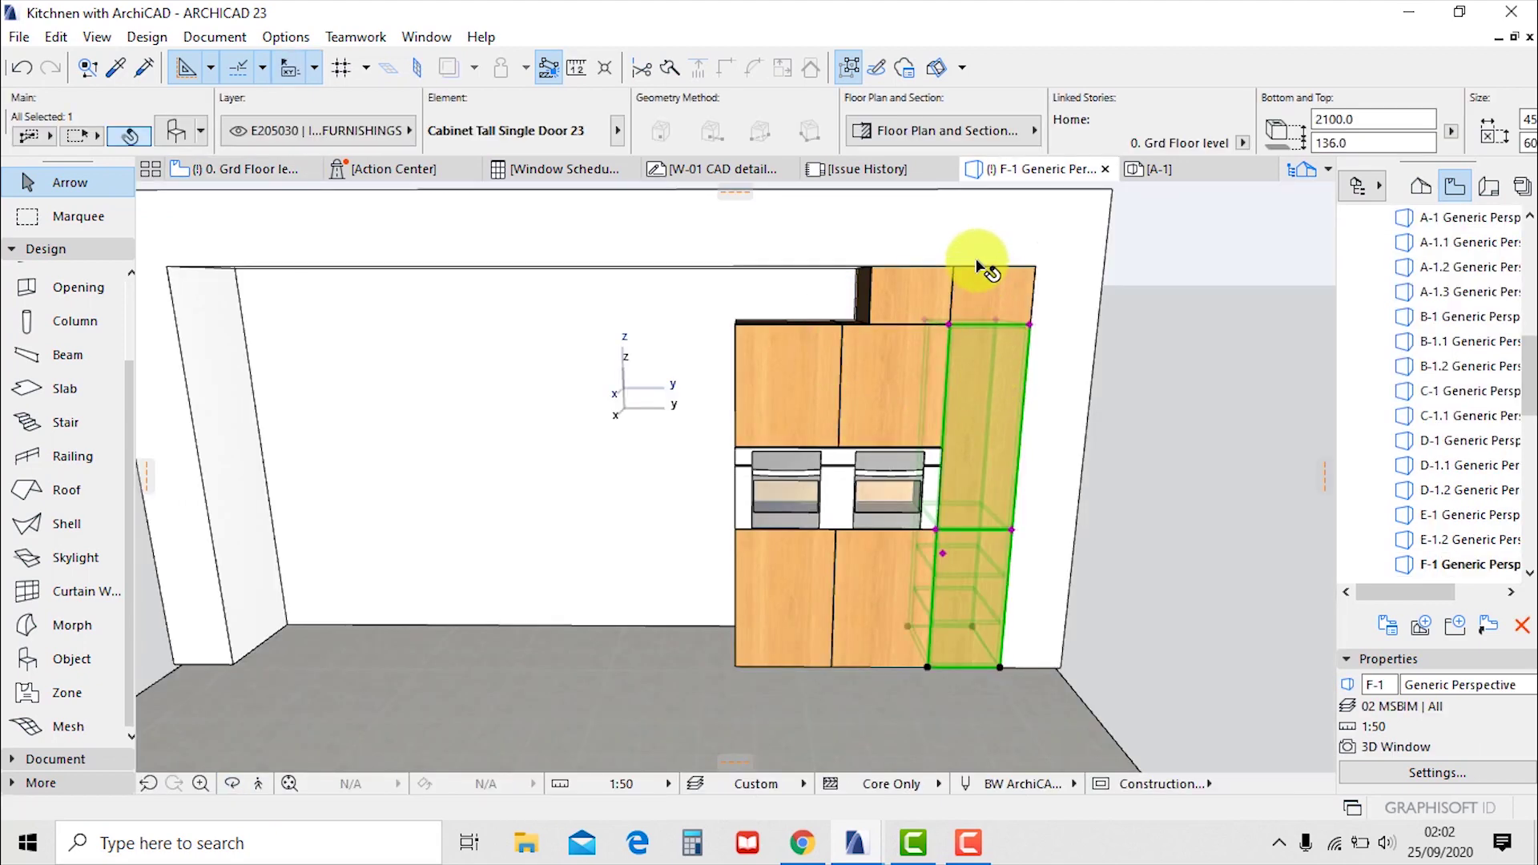
{"action": "scroll", "coordinate": [1202, 104], "scroll_direction": "down", "scroll_amount": 2}
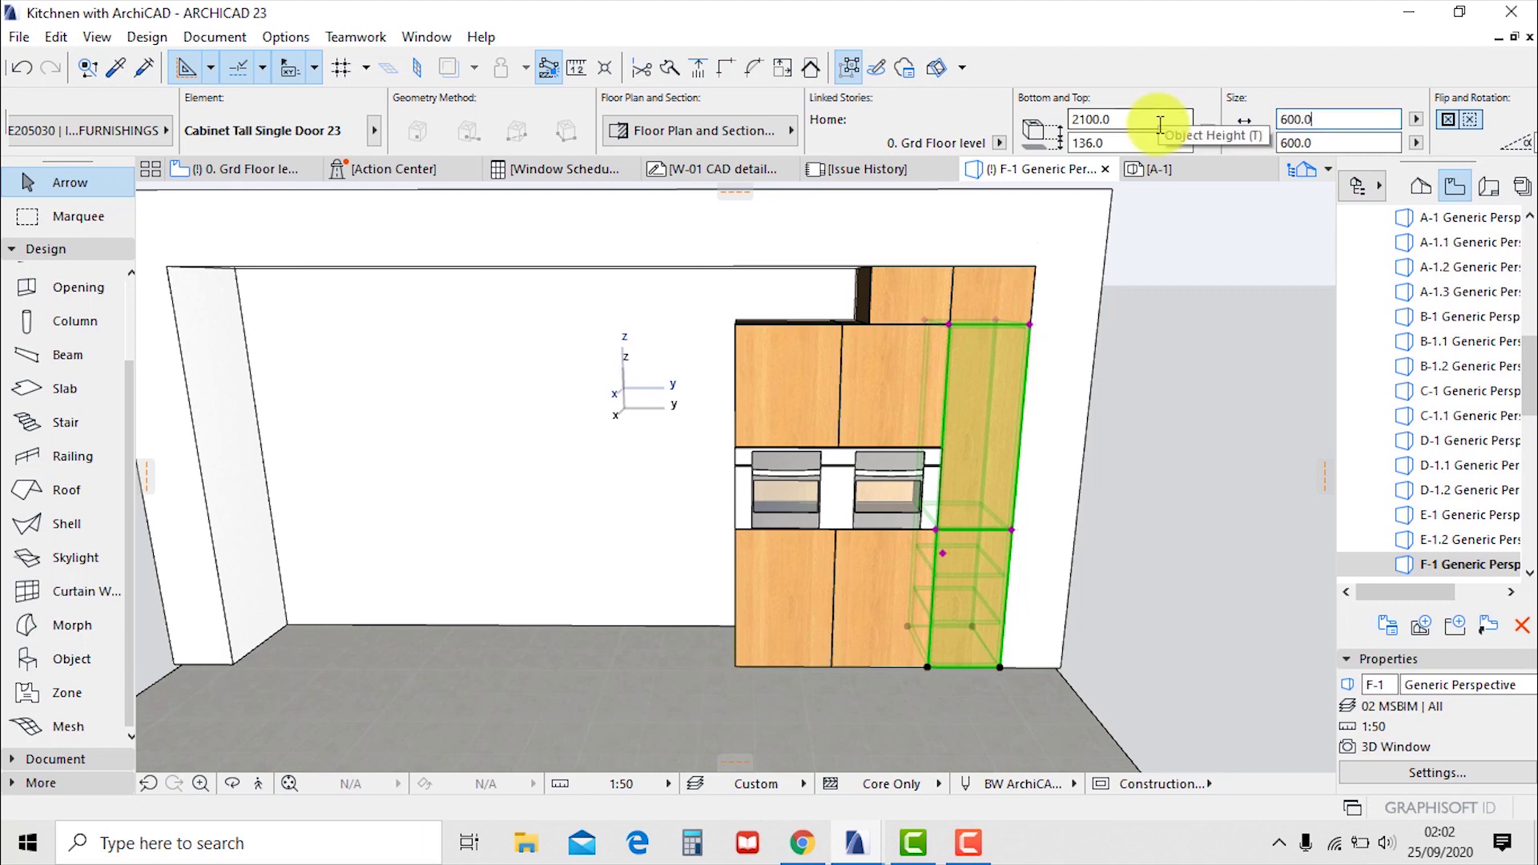
{"action": "key", "text": "Escape"}
Move the second wall cabinet and both oven cabinets together in the floor plan, along the niche wall away from the tall cabinet
{"action": "key", "text": "F2"}
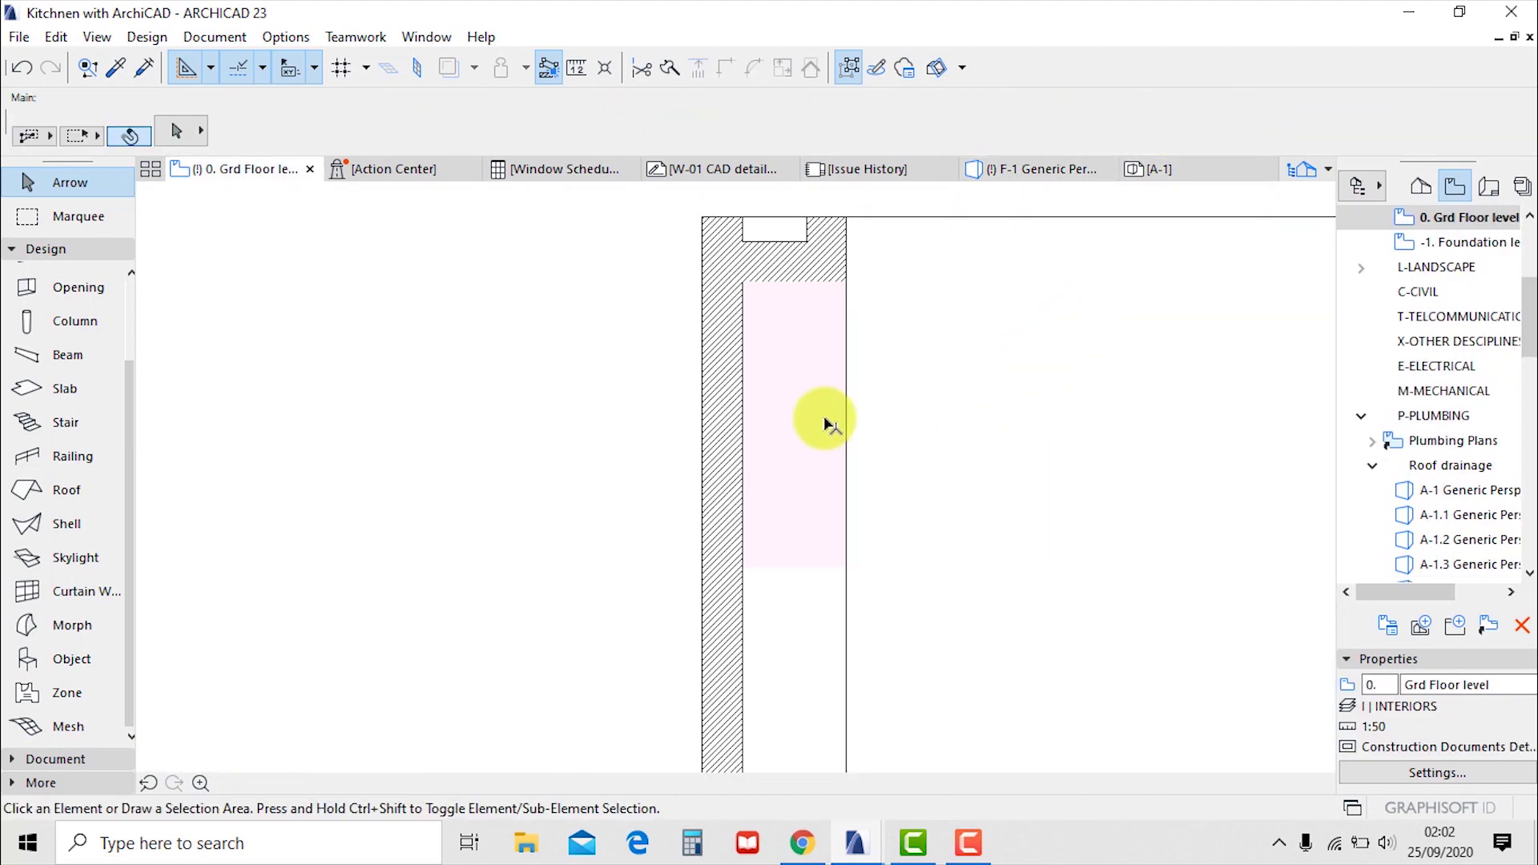
{"action": "left_click", "coordinate": [817, 399]}
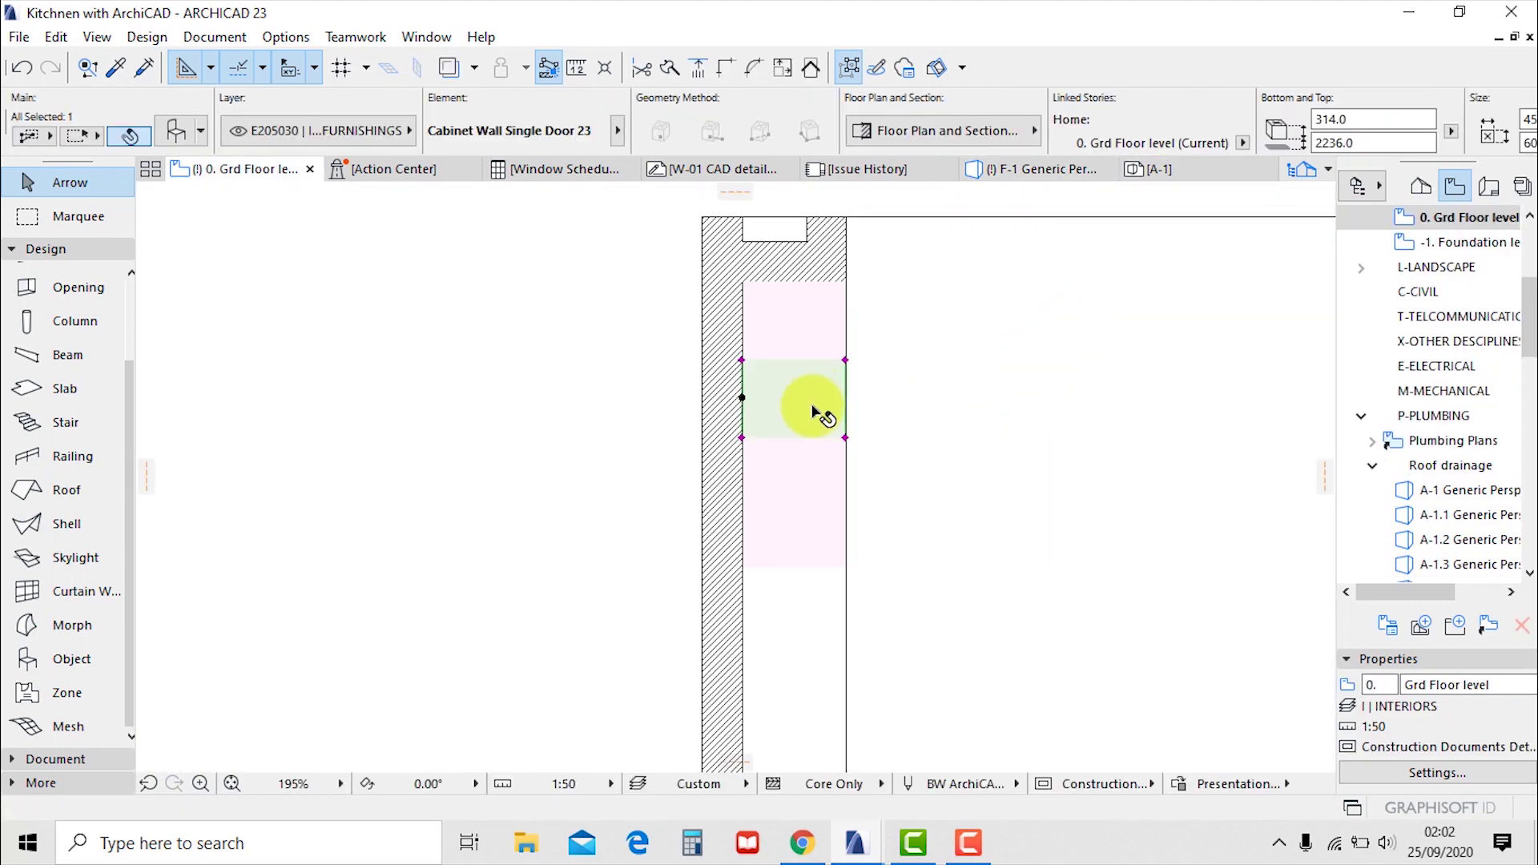
{"action": "left_click", "coordinate": [804, 455], "text": "shift"}
{"action": "left_click", "coordinate": [796, 484], "text": "shift"}
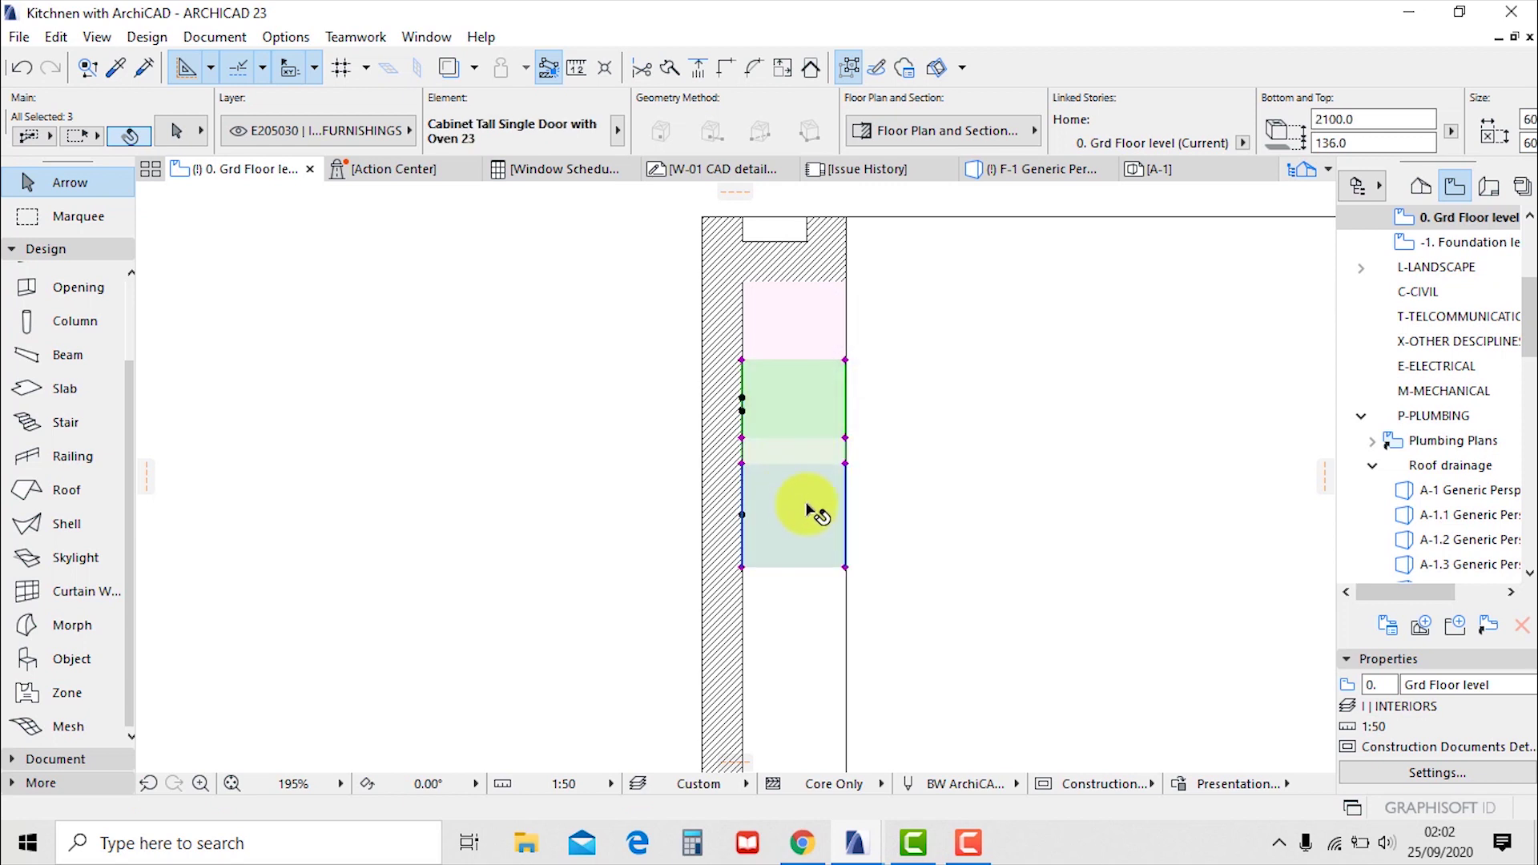
{"action": "key", "text": "ctrl+d"}
{"action": "left_click", "coordinate": [1023, 344]}
{"action": "left_click", "coordinate": [1023, 466]}
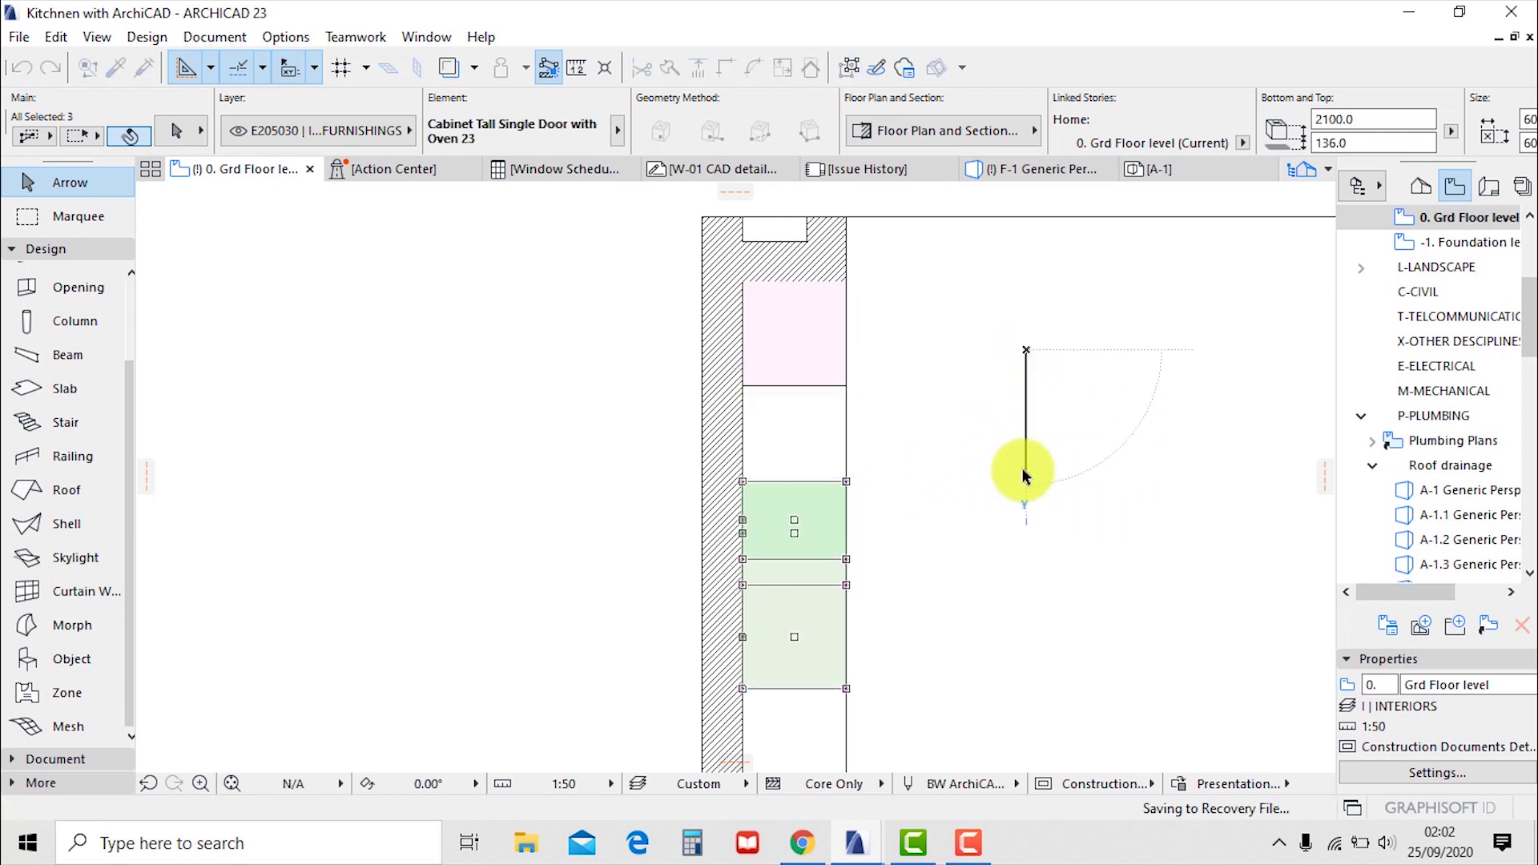
Move the shifted wall cabinet back against the tall cabinet's corner in the floor plan and set its width to 600
{"action": "left_click", "coordinate": [833, 468]}
{"action": "left_click", "coordinate": [825, 491]}
{"action": "key", "text": "ctrl+d"}
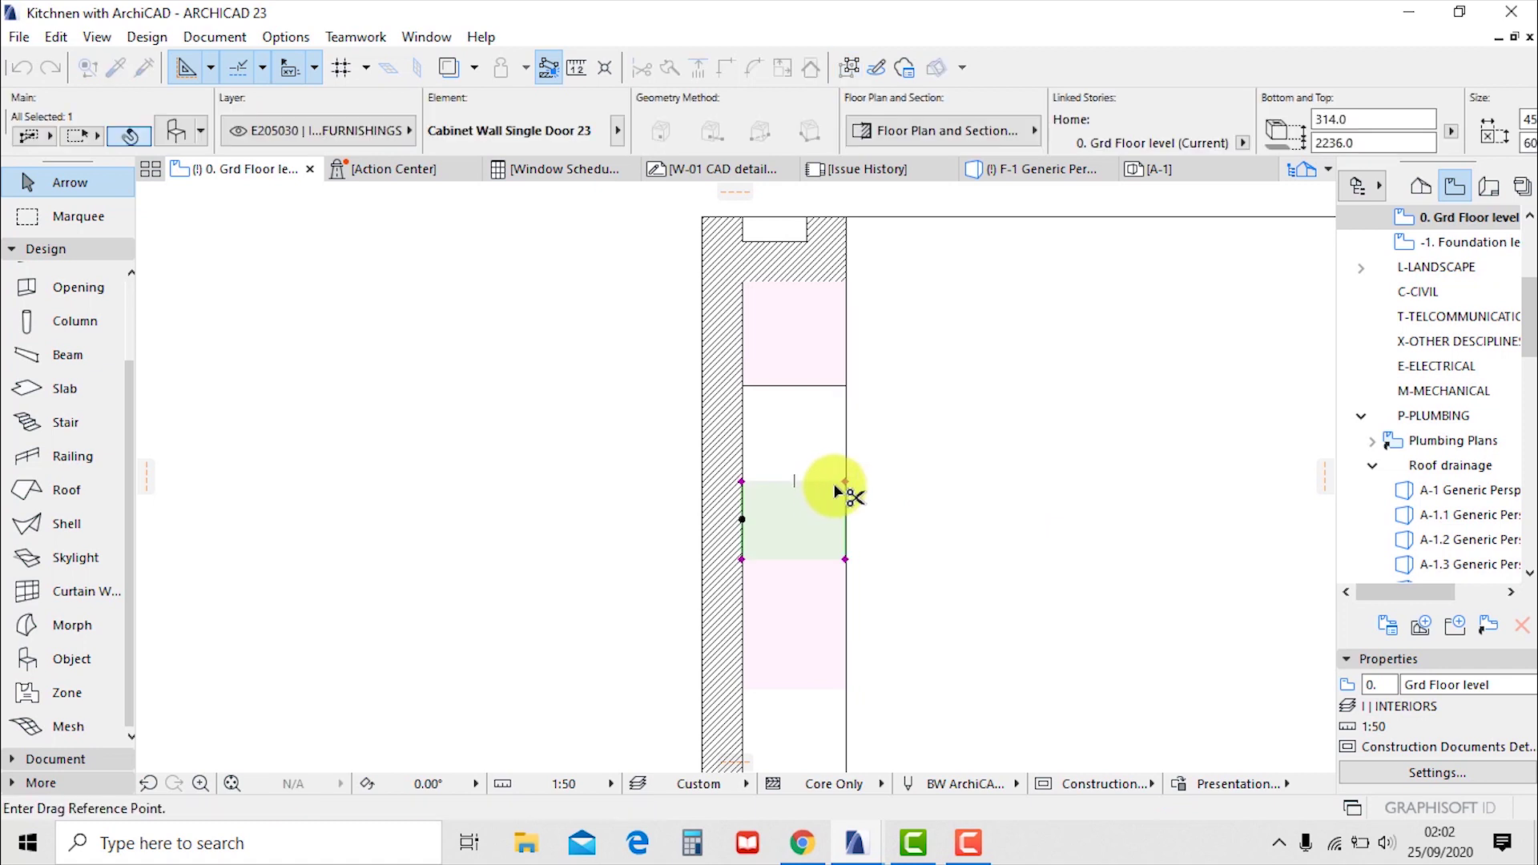
{"action": "left_click", "coordinate": [844, 481]}
{"action": "left_click", "coordinate": [845, 385]}
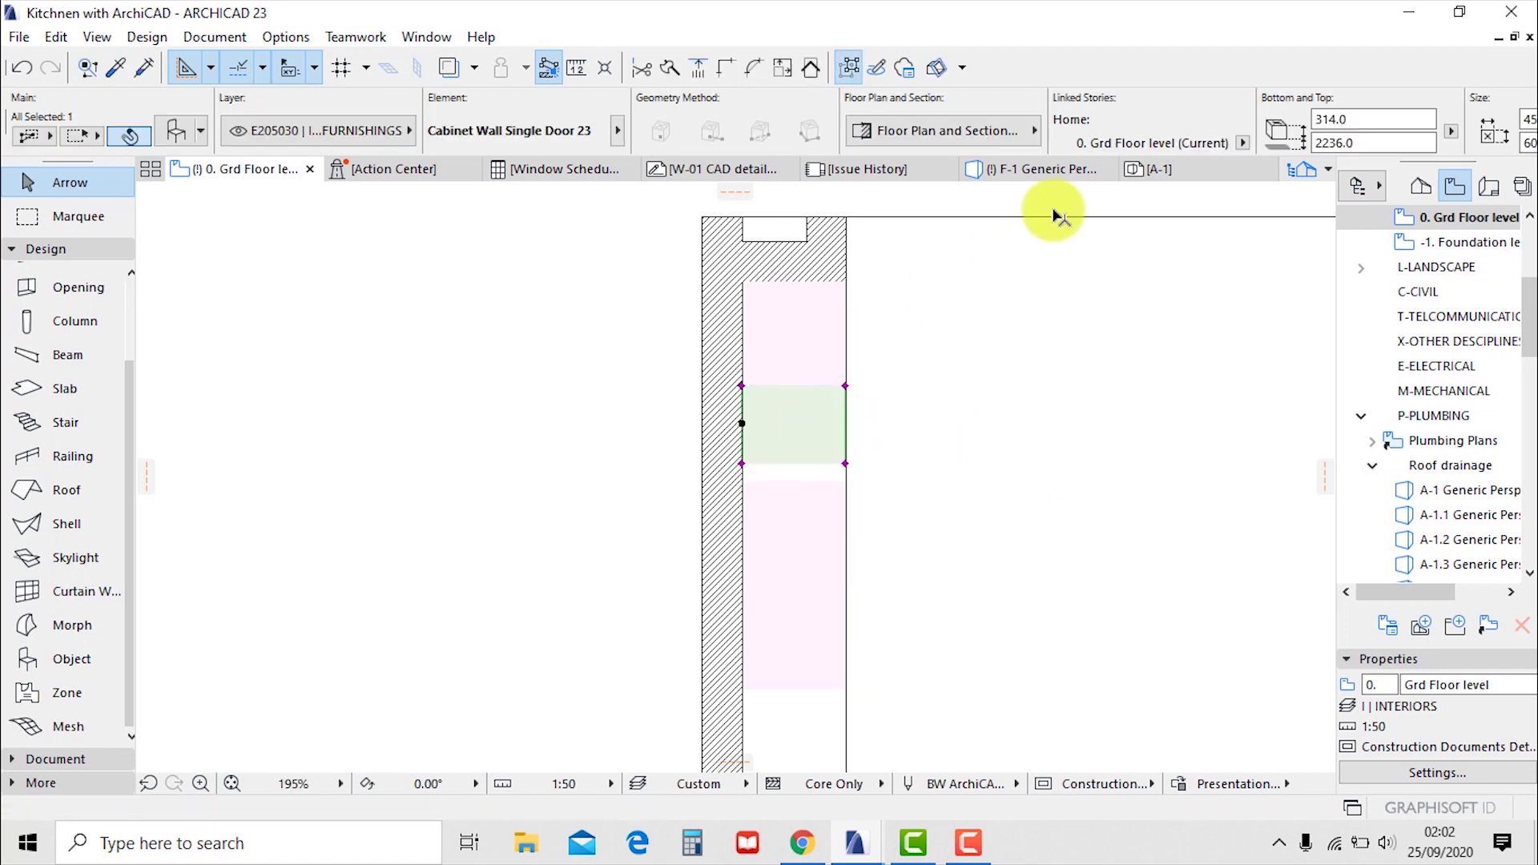
{"action": "scroll", "coordinate": [1298, 129], "scroll_direction": "down", "scroll_amount": 3}
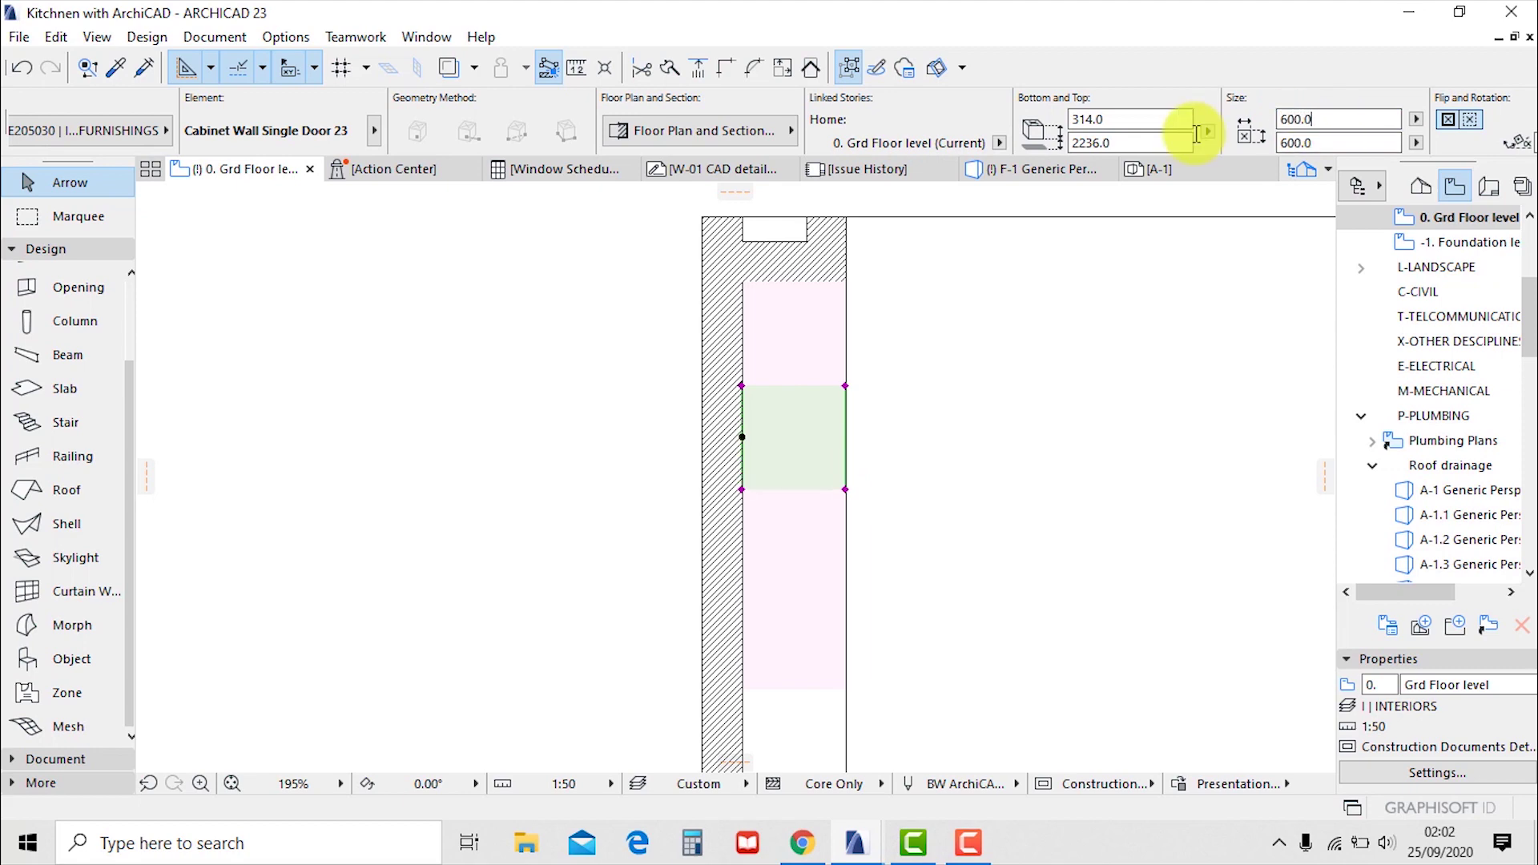
{"action": "left_click", "coordinate": [669, 550]}
Move both oven cabinets together in 3D until their outer bottom corner meets the tall cabinet's bottom corner
{"action": "left_click", "coordinate": [807, 539]}
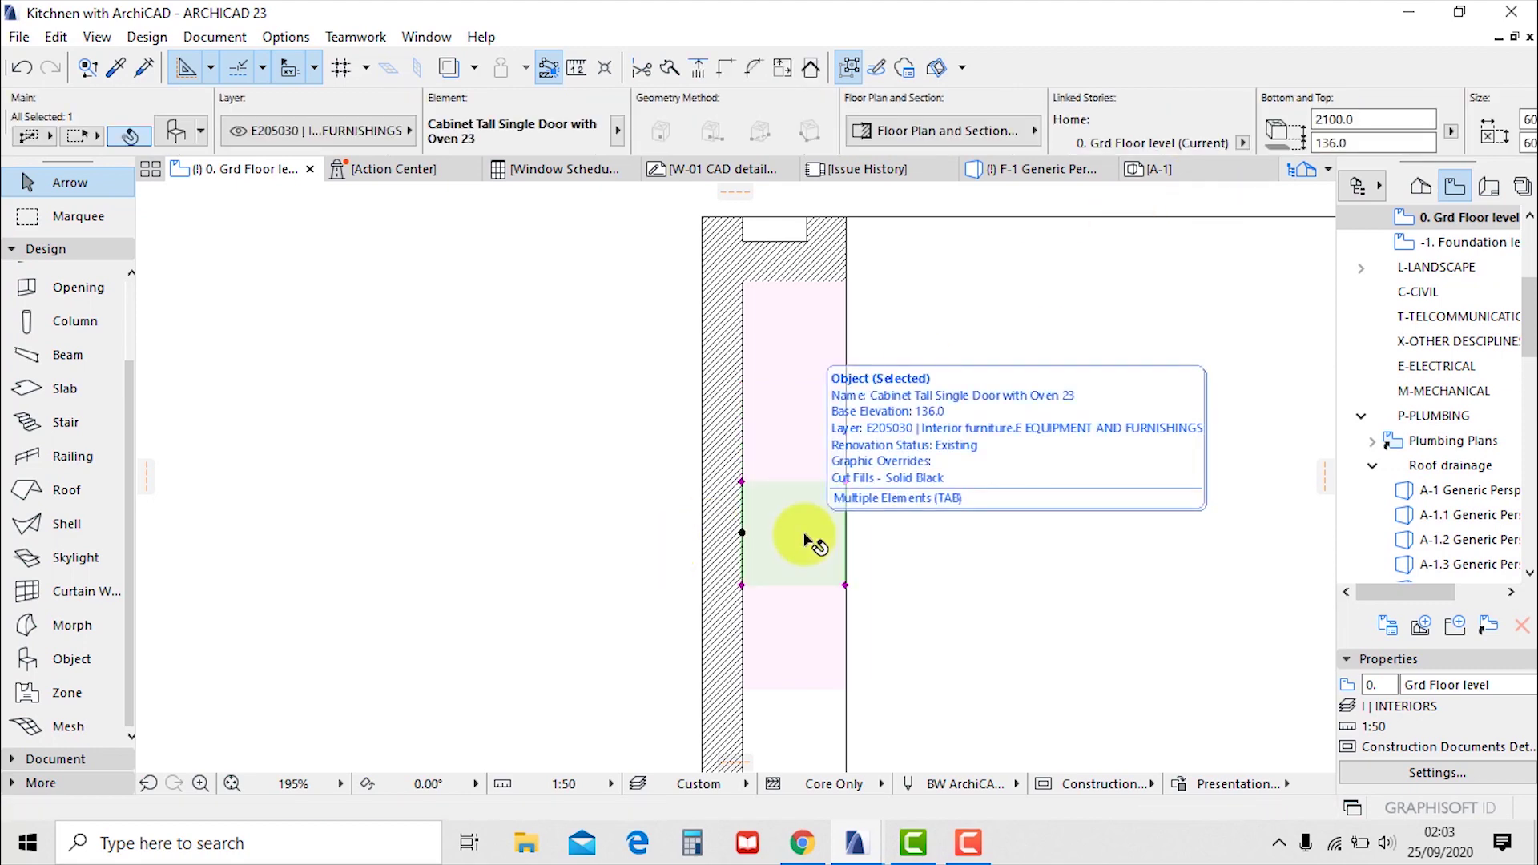
{"action": "key", "text": "F3"}
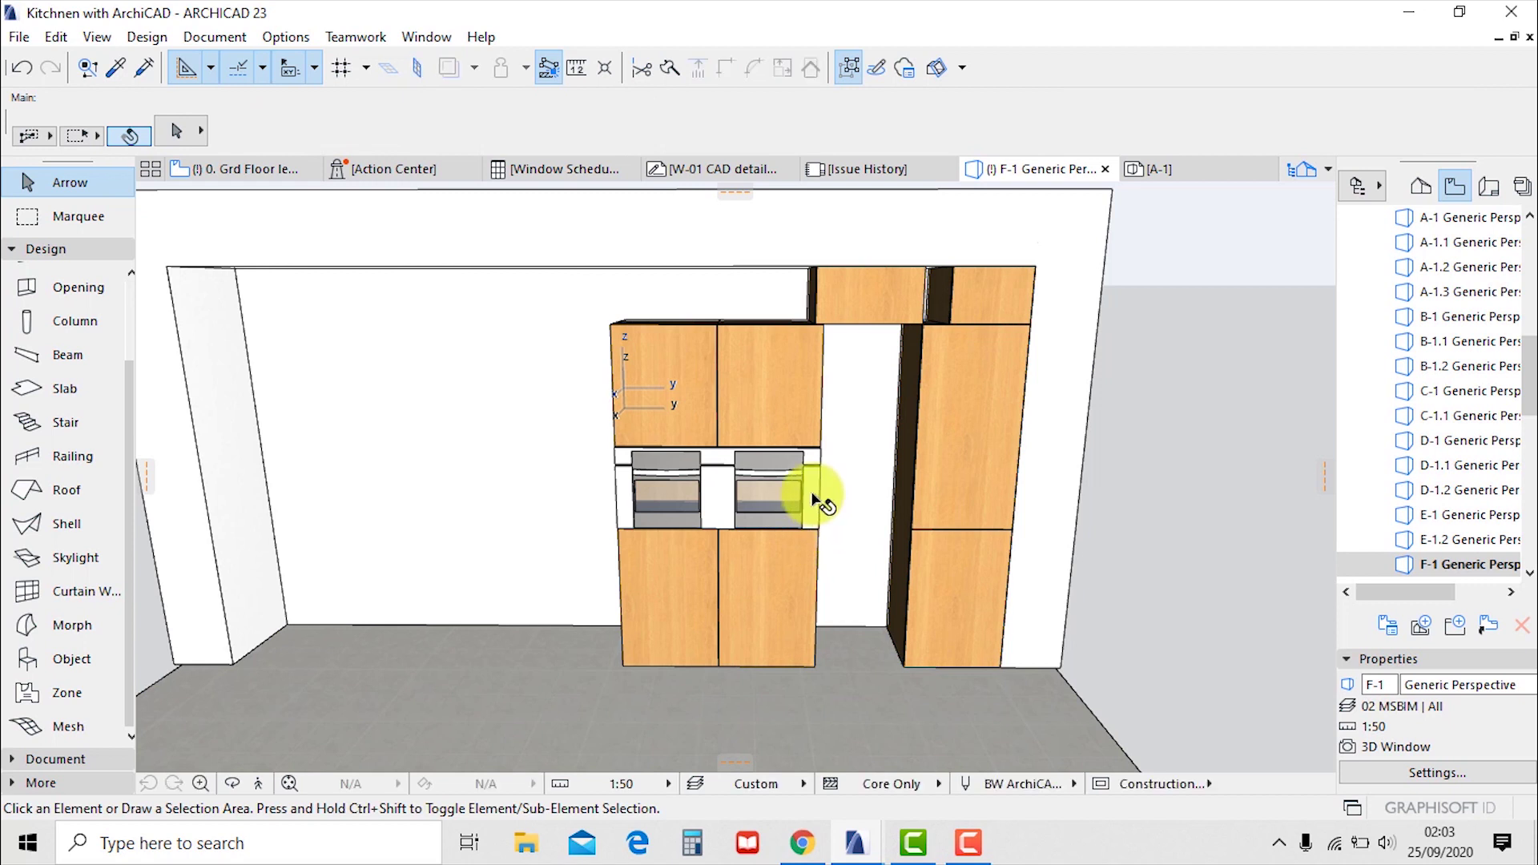
{"action": "left_click", "coordinate": [768, 571]}
{"action": "left_click", "coordinate": [674, 587], "text": "shift"}
{"action": "key", "text": "ctrl+d"}
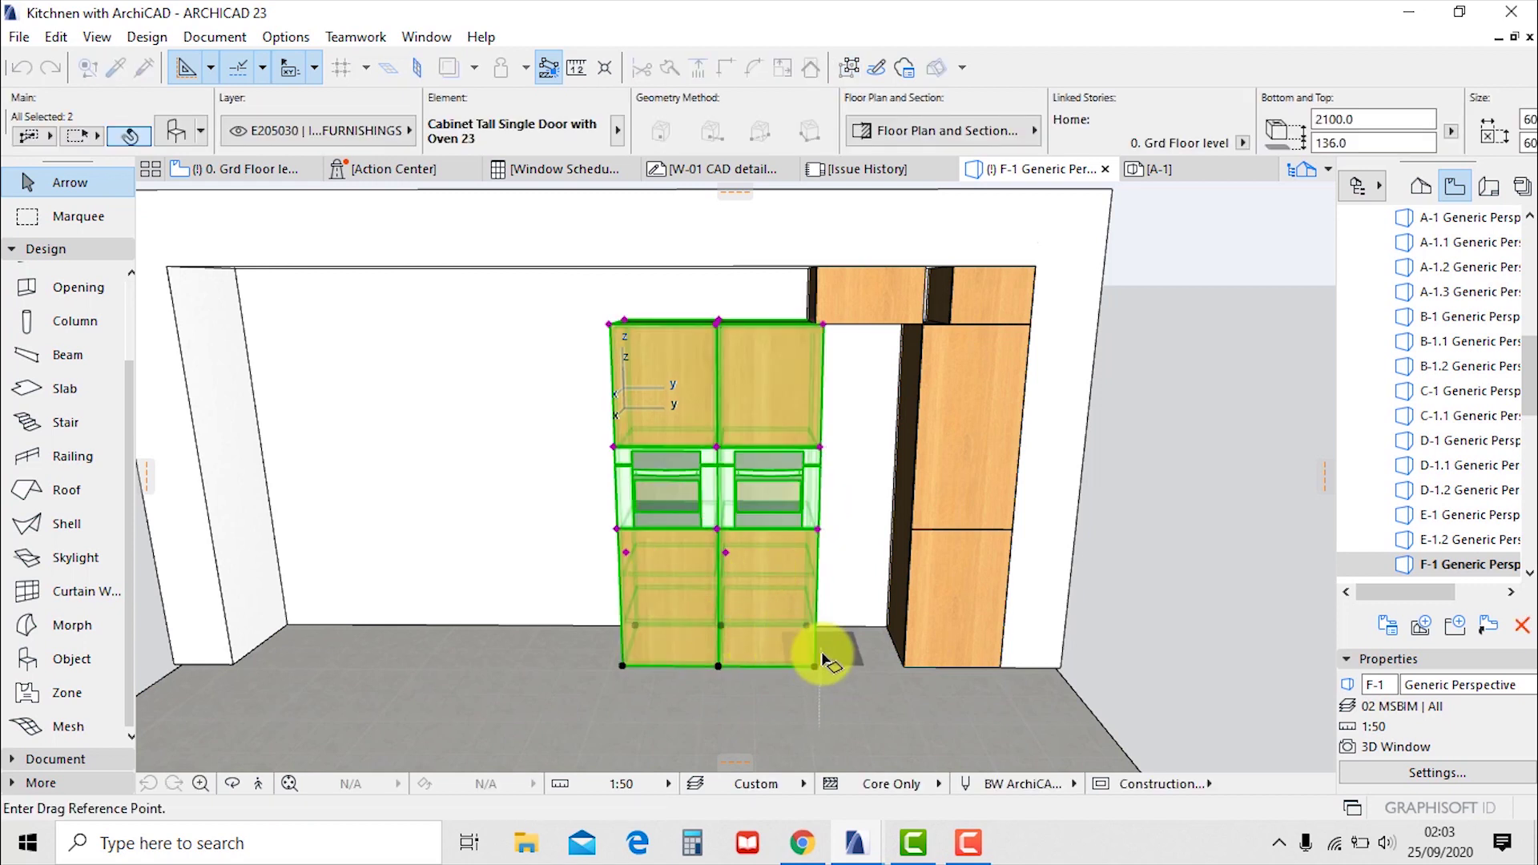
{"action": "left_click", "coordinate": [815, 667]}
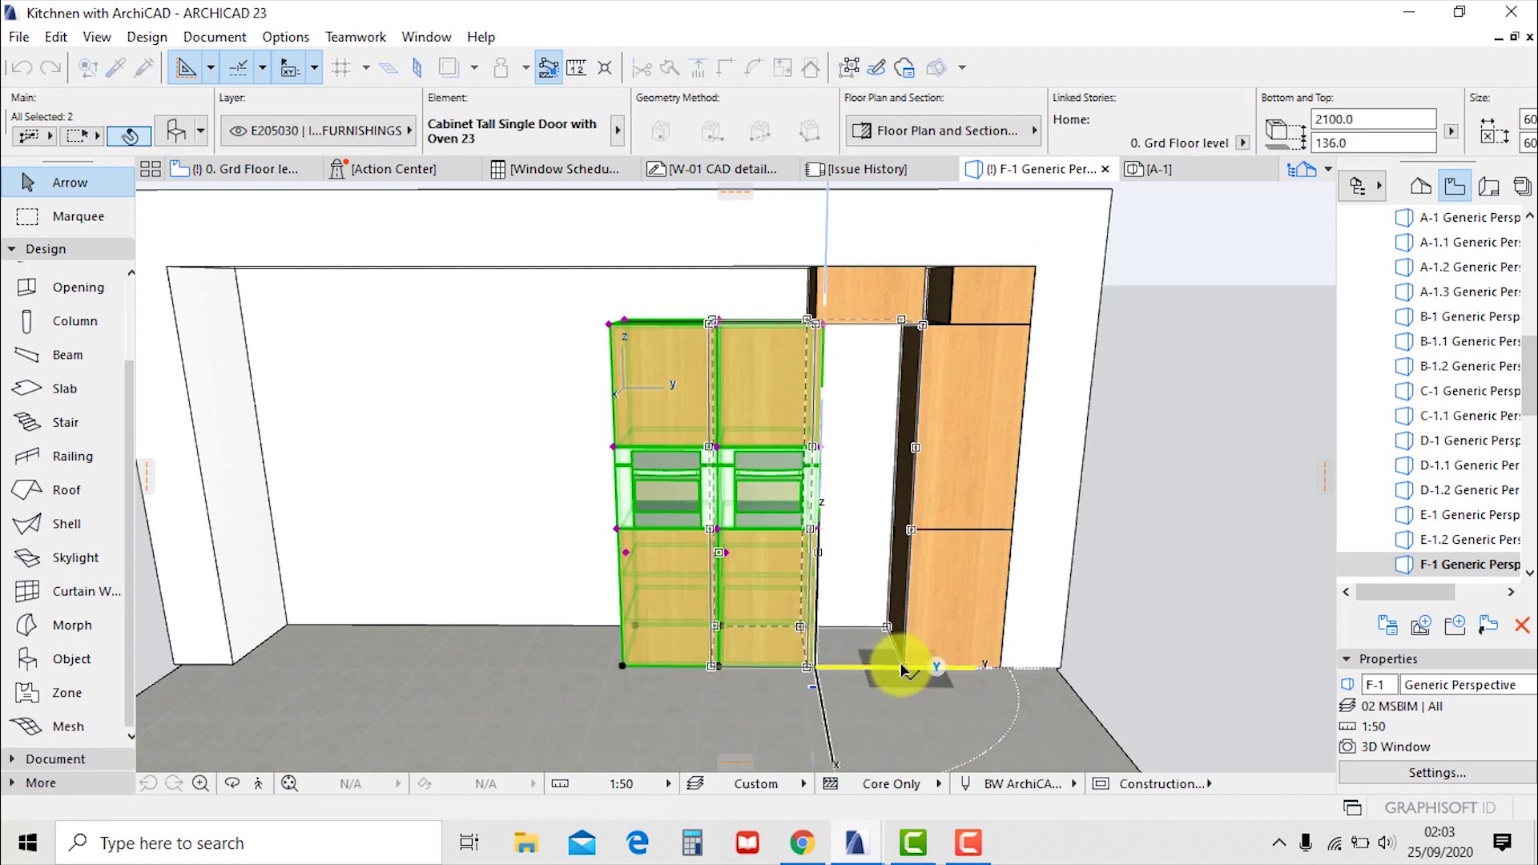
{"action": "left_click", "coordinate": [904, 666]}
Set the width of the wall cabinet above the tall cabinet to 600
{"action": "left_click", "coordinate": [994, 290]}
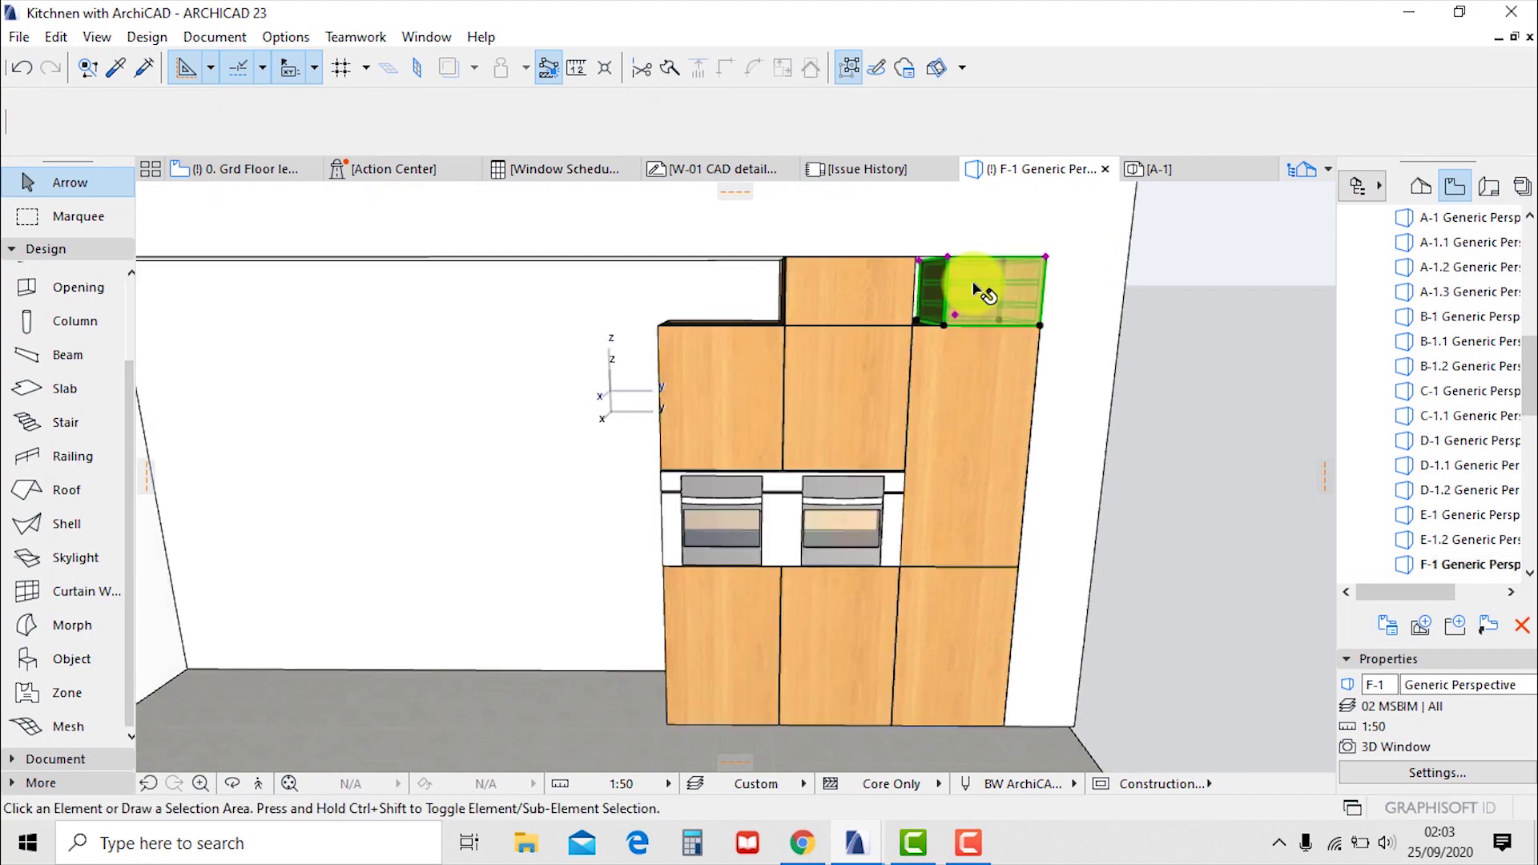
{"action": "scroll", "coordinate": [1379, 136], "scroll_direction": "right", "scroll_amount": 3}
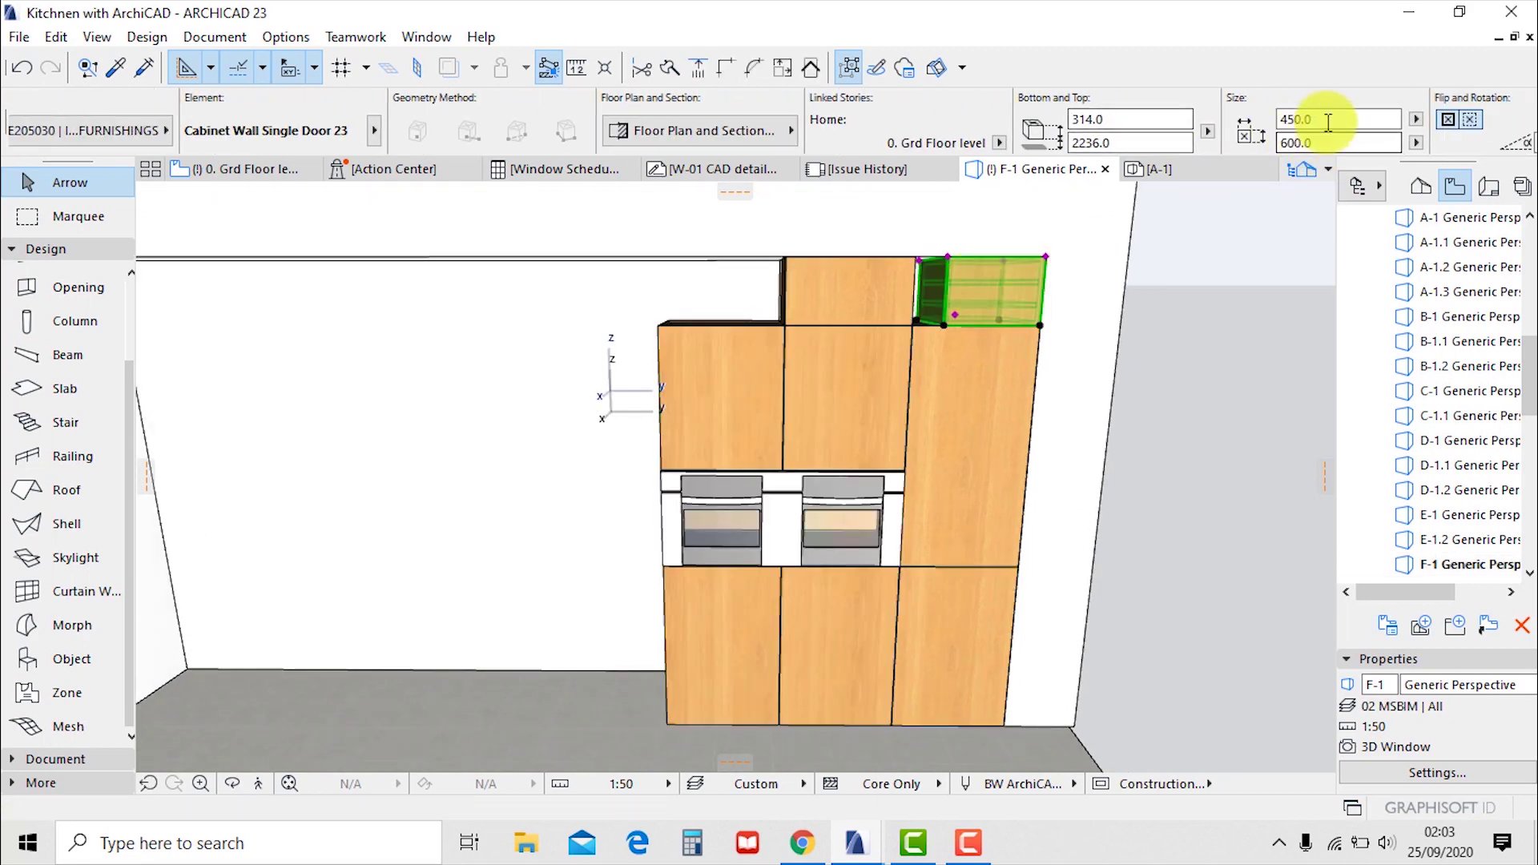
{"action": "left_click", "coordinate": [1328, 120]}
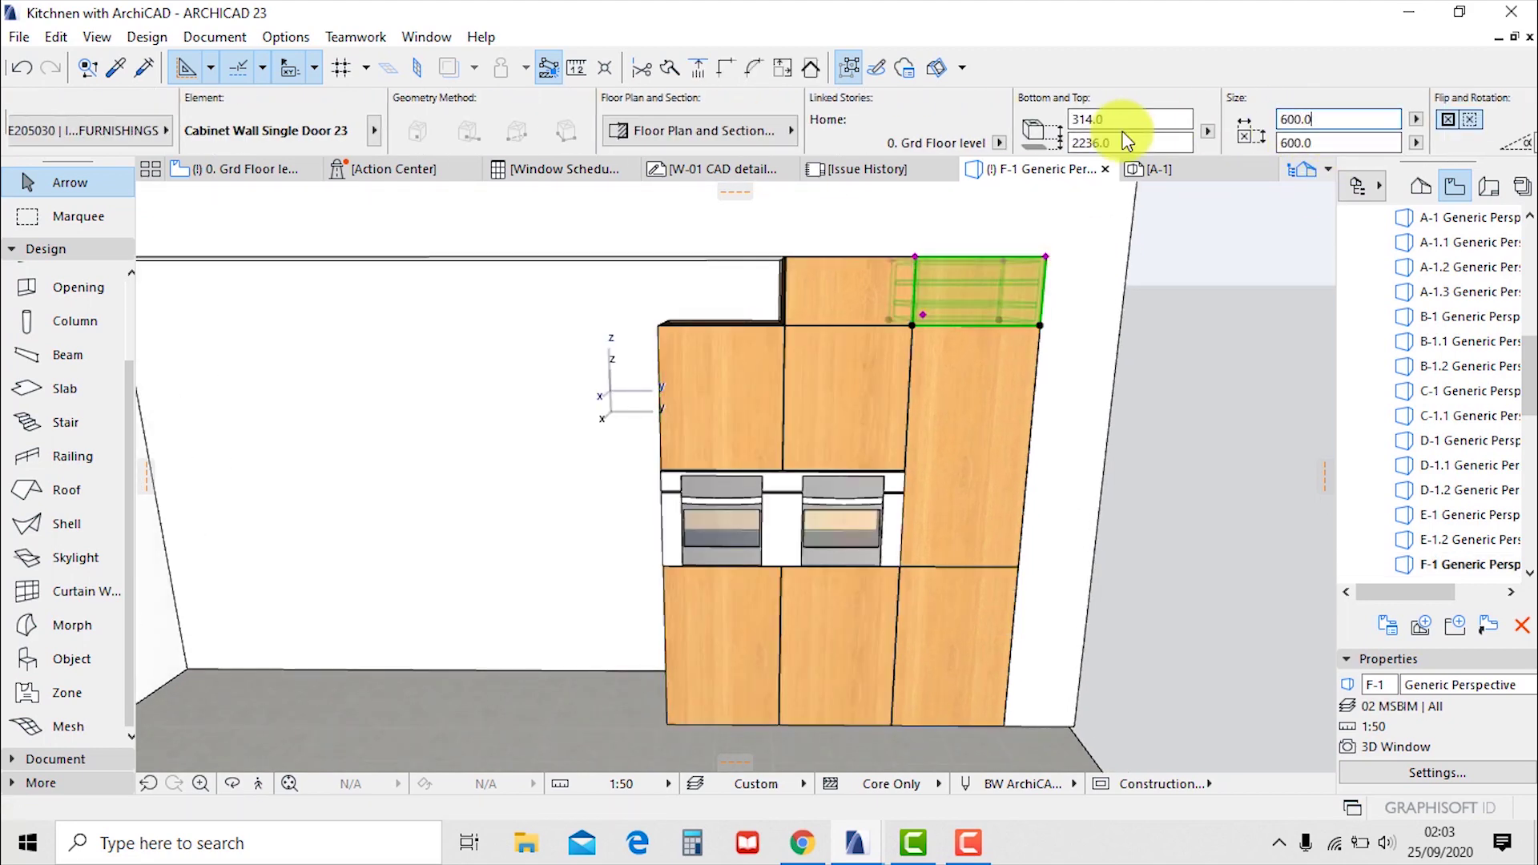
{"action": "key", "text": "Escape"}
{"action": "middle_click_drag", "start_coordinate": [869, 528], "coordinate": [858, 481], "text": "shift"}
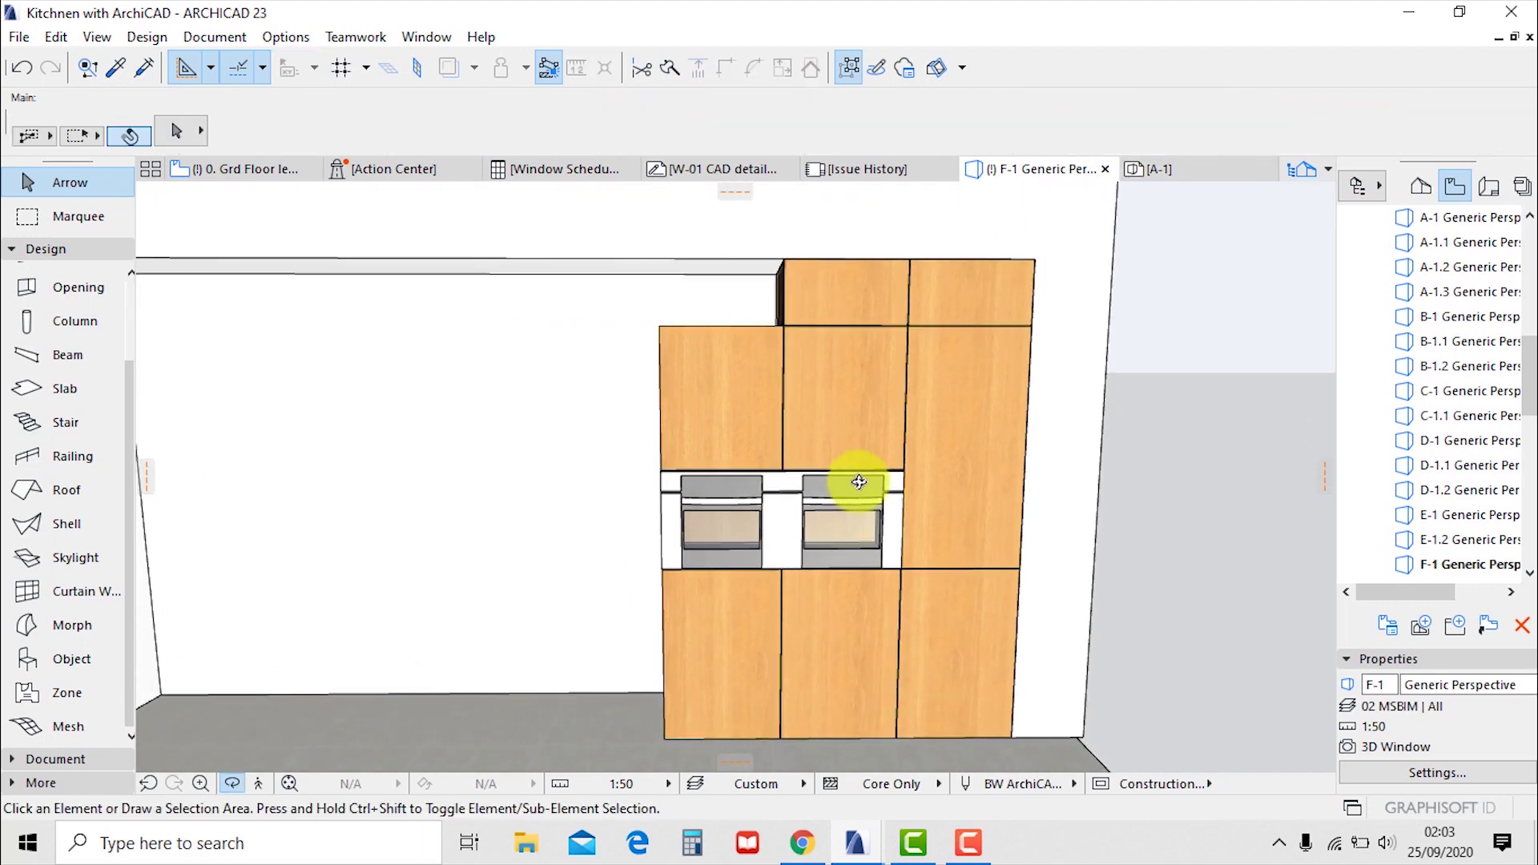
Try to copy the oven cabinet next to the tall cabinet in the floor plan, shifting the duplicate by one cabinet width
{"action": "key", "text": "F2"}
{"action": "left_click", "coordinate": [814, 467]}
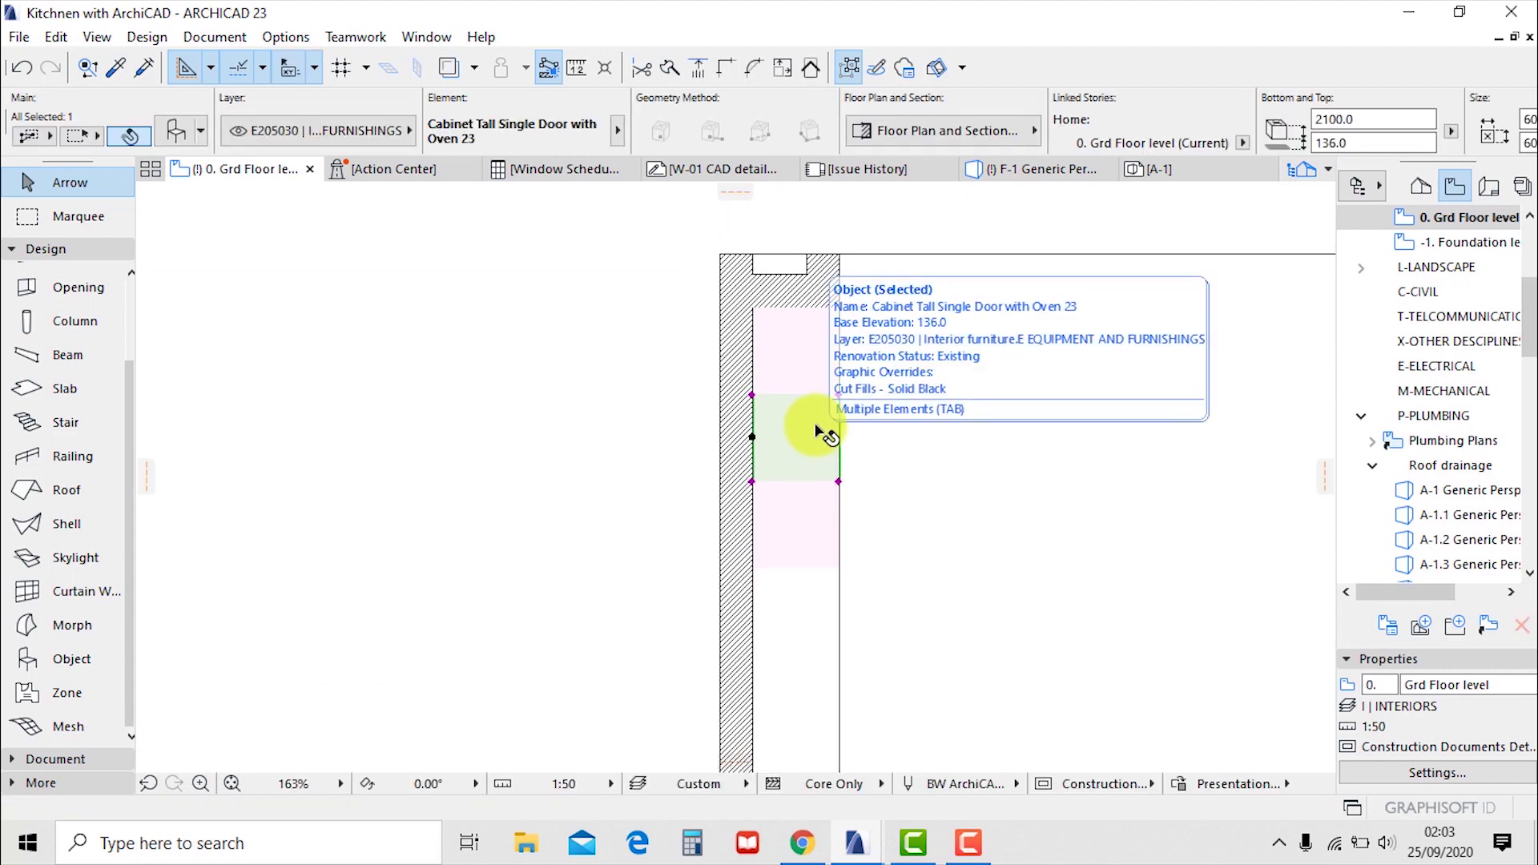
{"action": "right_click", "coordinate": [808, 448]}
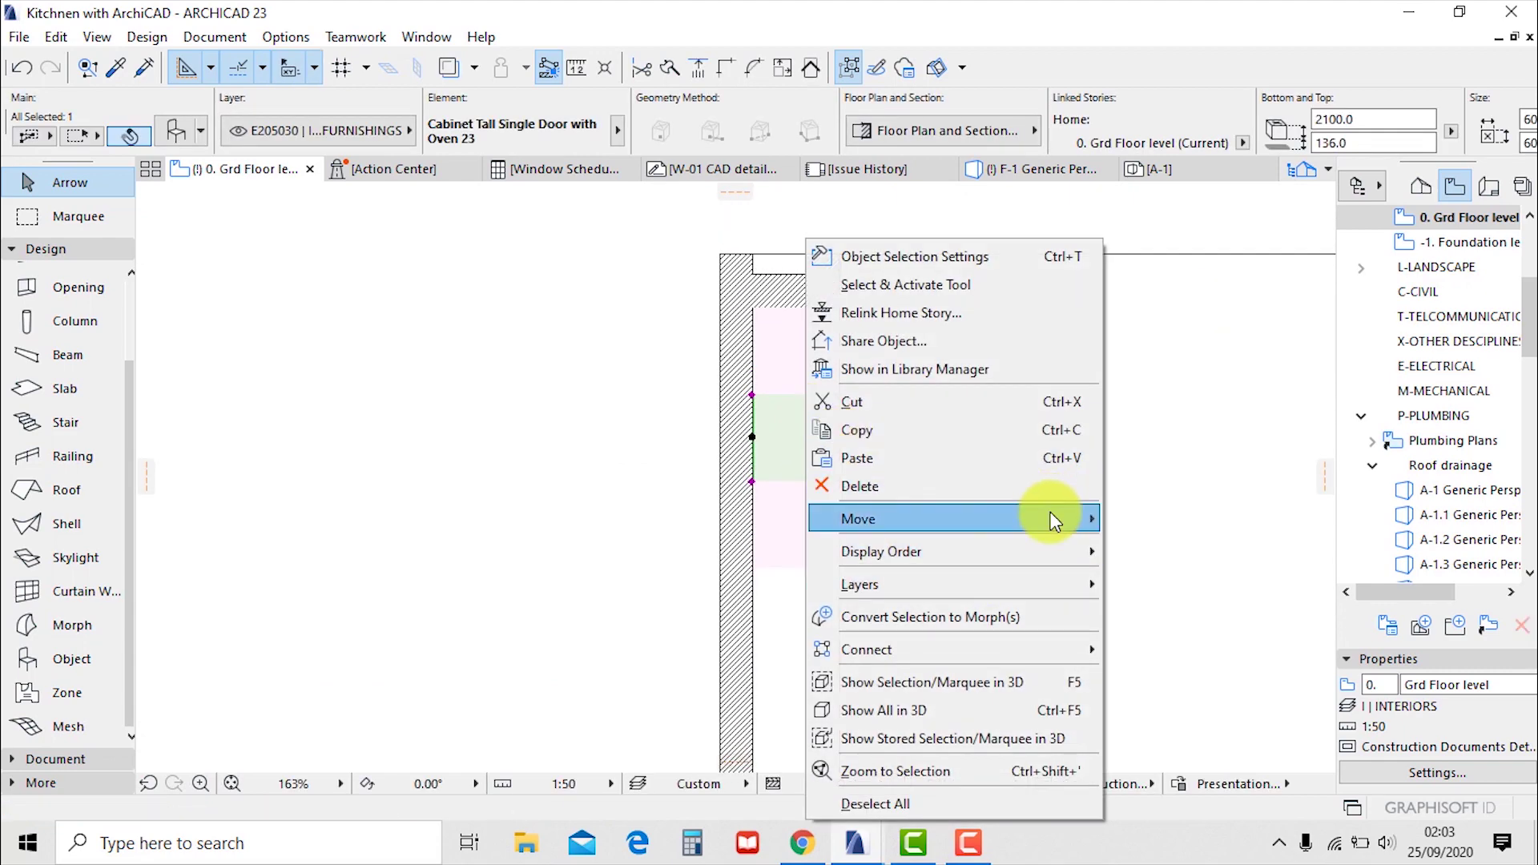
{"action": "mouse_move", "coordinate": [1066, 517]}
{"action": "left_click", "coordinate": [1167, 639]}
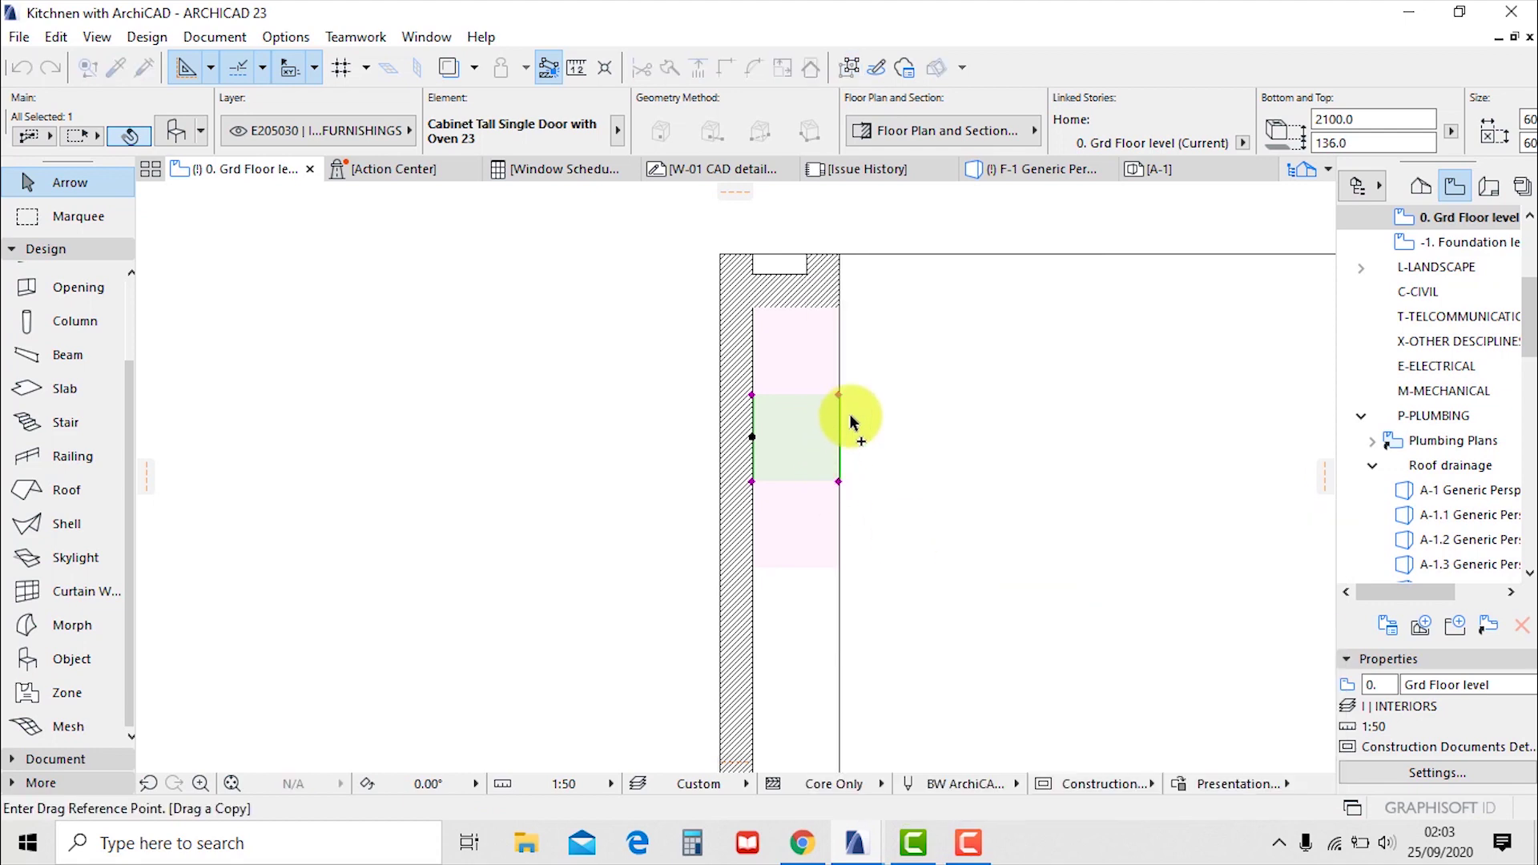
{"action": "left_click", "coordinate": [838, 395]}
{"action": "left_click", "coordinate": [839, 482]}
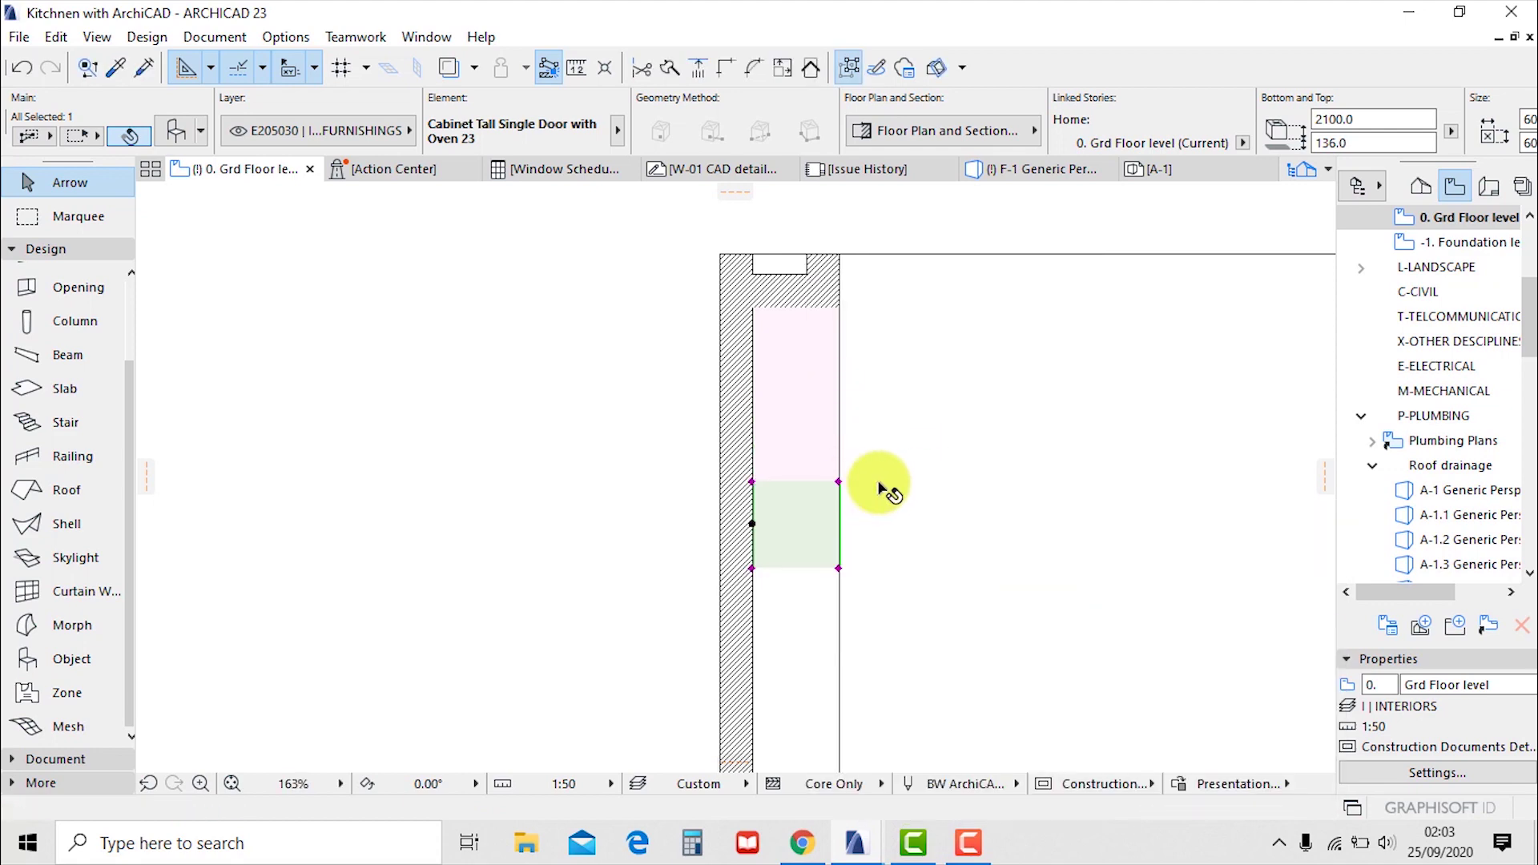
{"action": "key", "text": "F3"}
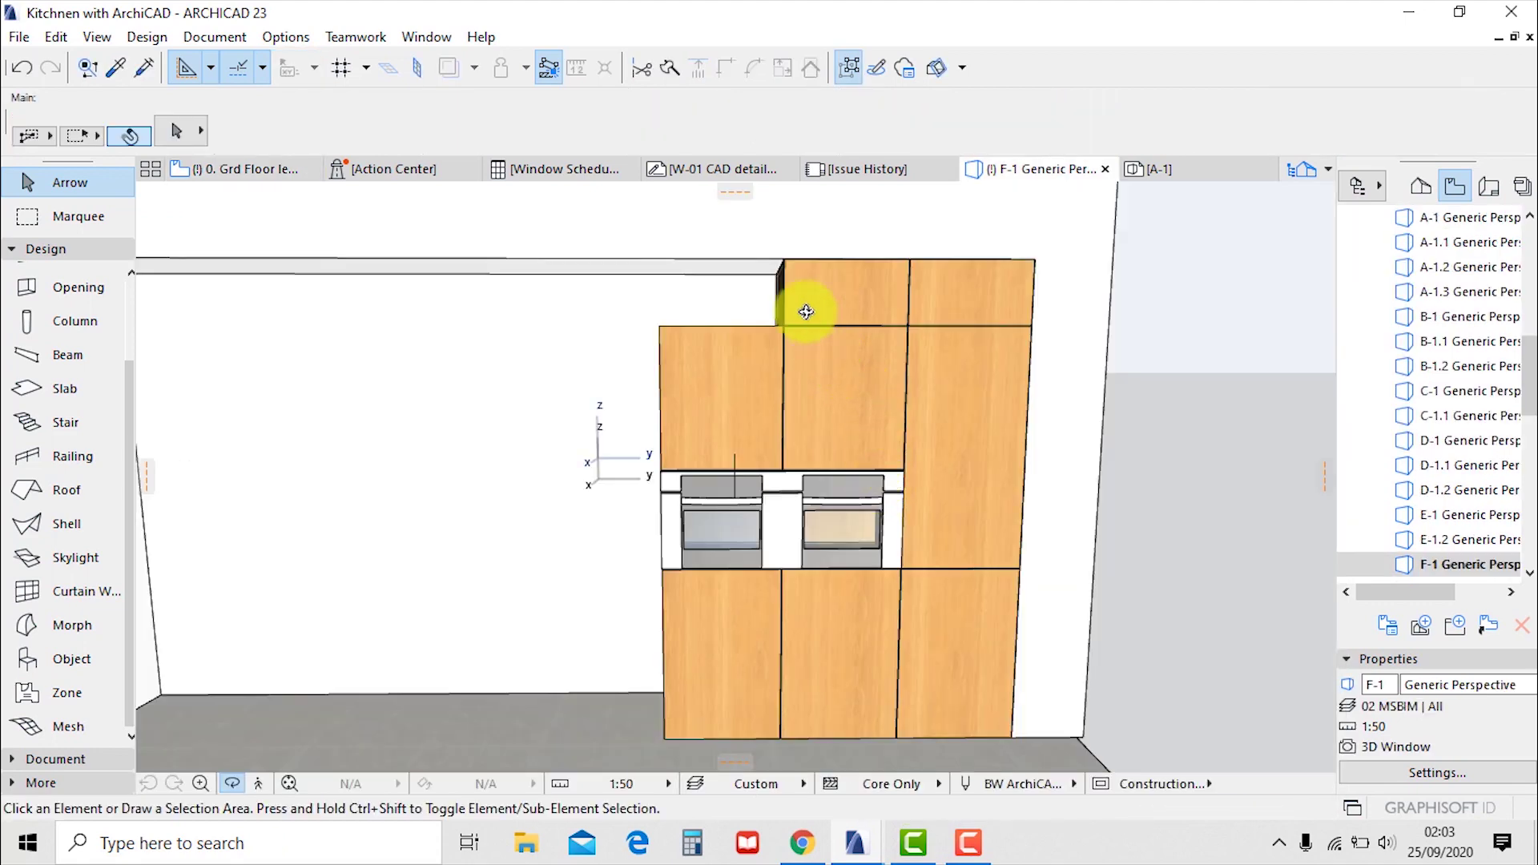
Undo the oven cabinet copy, restore the wall cabinet's width change and clear the selection
{"action": "left_click", "coordinate": [832, 290]}
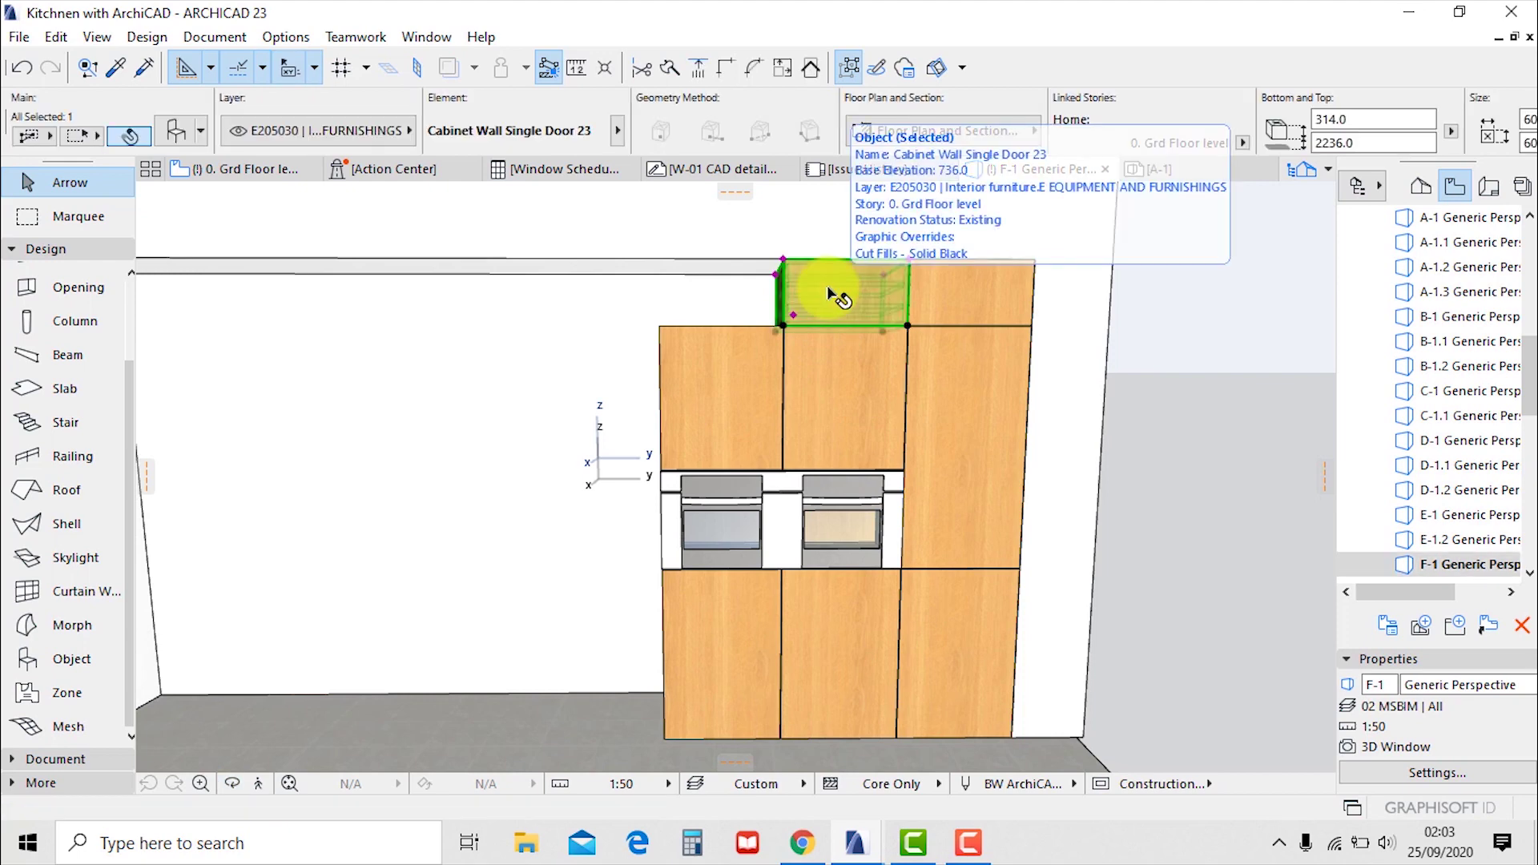
{"action": "key", "text": "ctrl+z"}
{"action": "key", "text": "ctrl+z"}
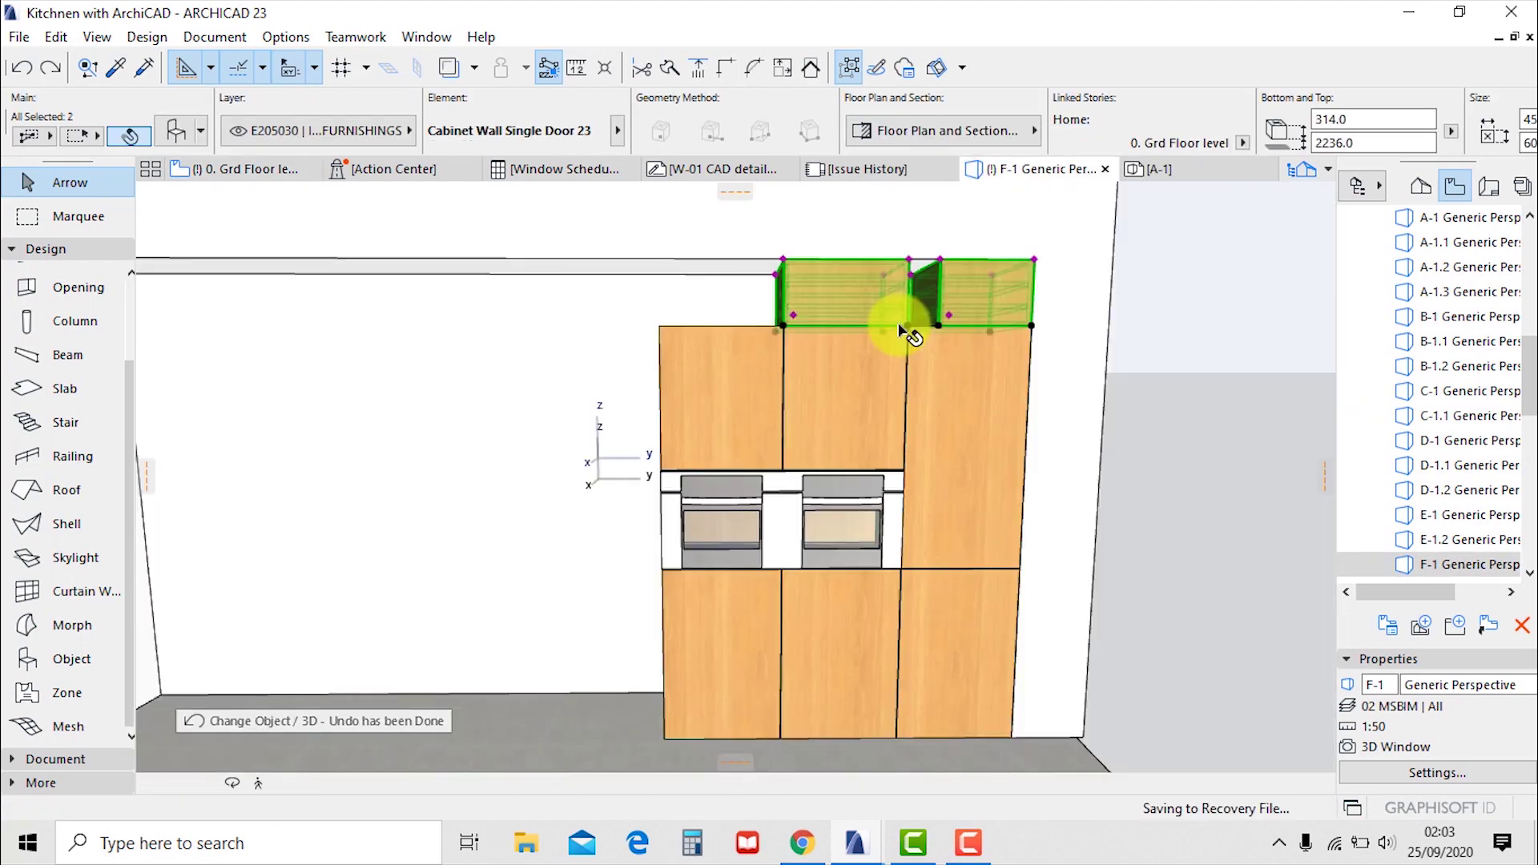
{"action": "left_click", "coordinate": [51, 67]}
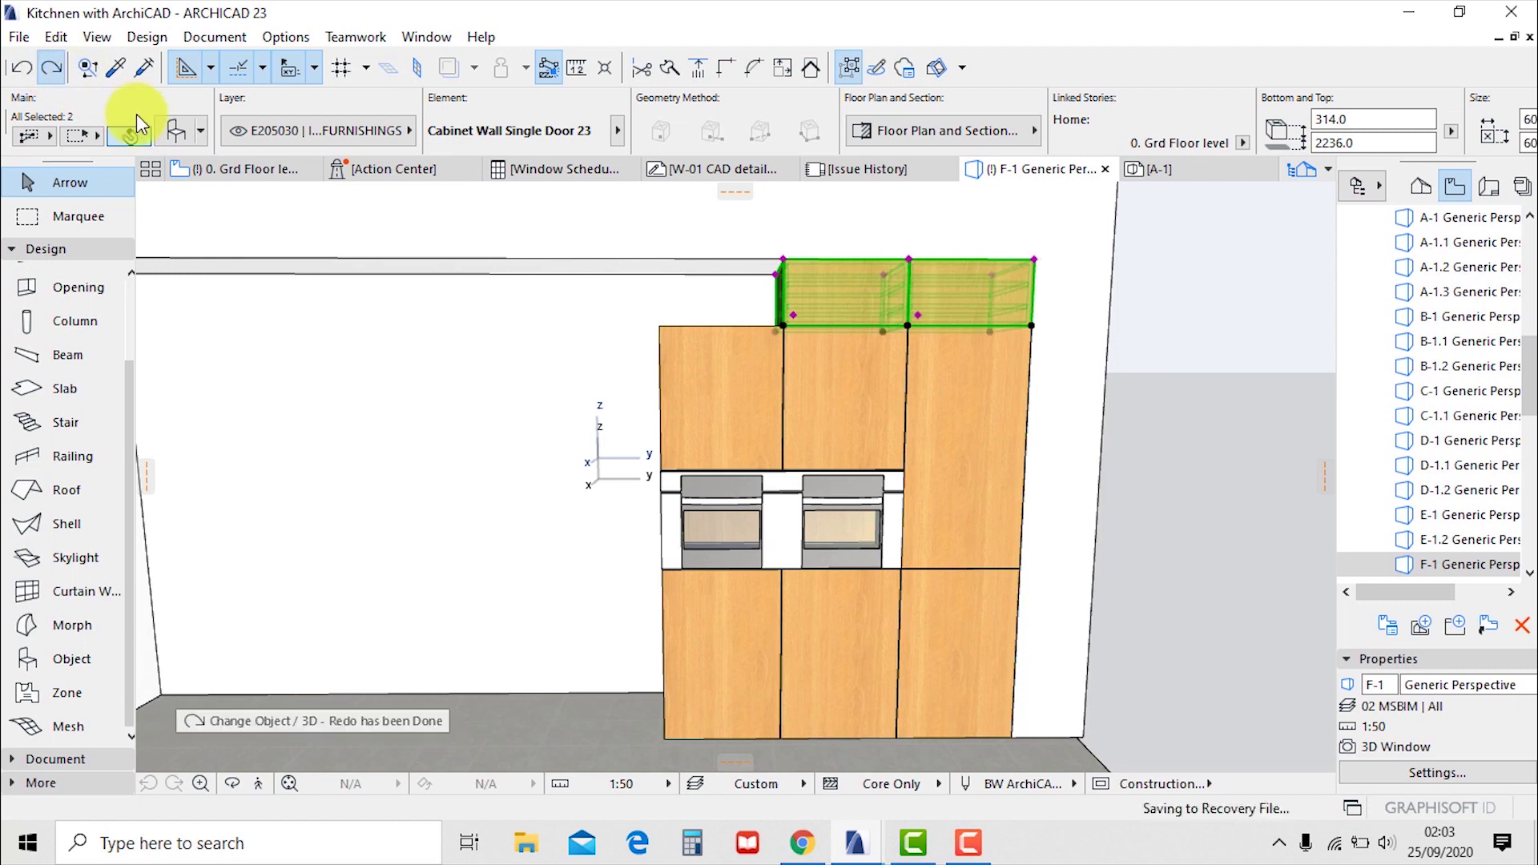
{"action": "key", "text": "Escape"}
Copy the middle wall cabinet 600 along the wall in 3D, placing the duplicate over the outer oven cabinet
{"action": "left_click", "coordinate": [814, 309]}
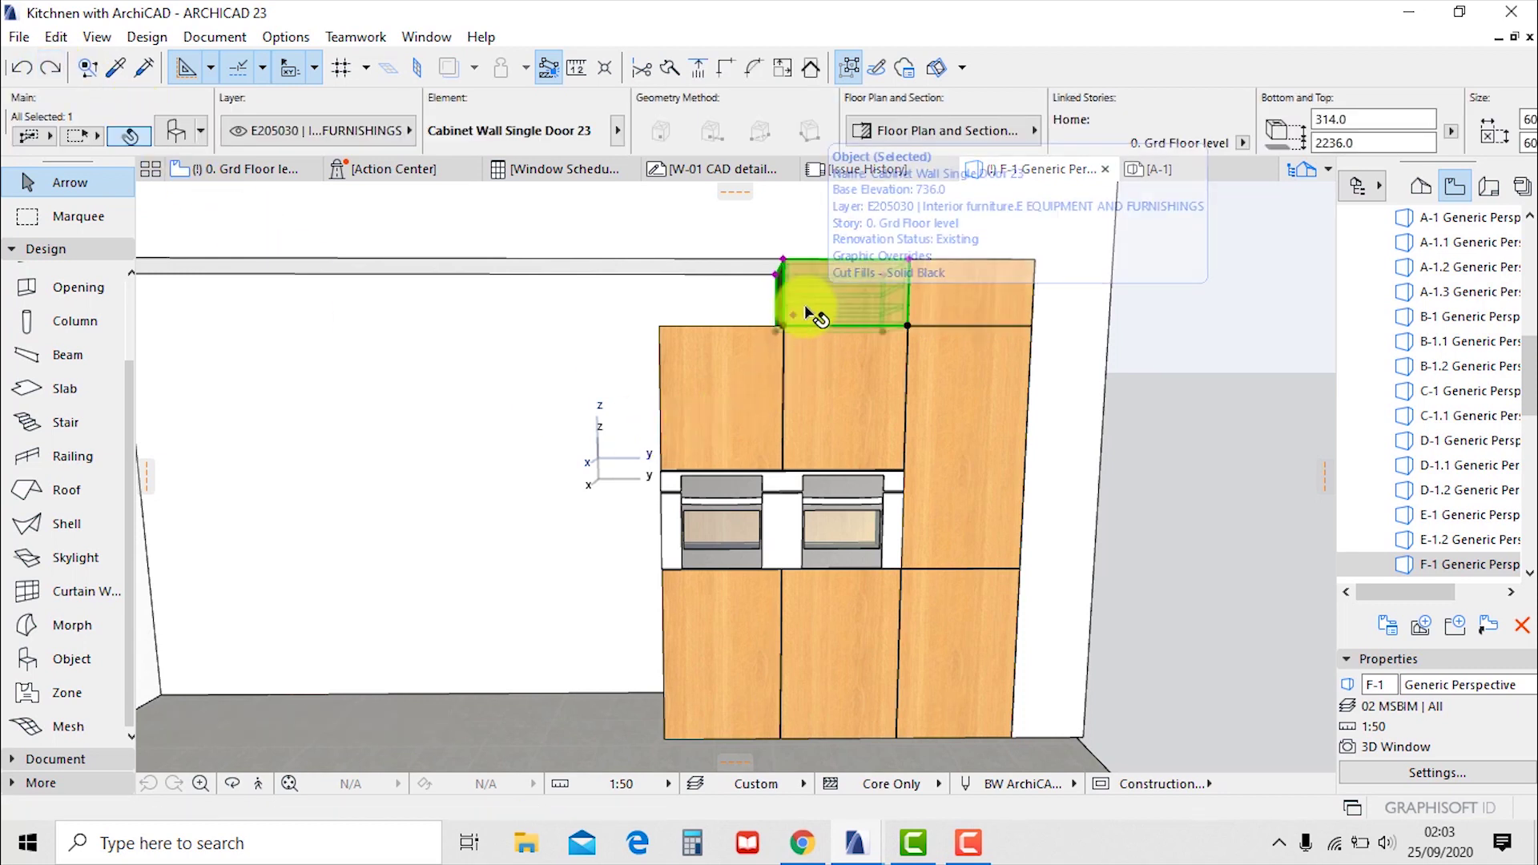
{"action": "right_click", "coordinate": [888, 298]}
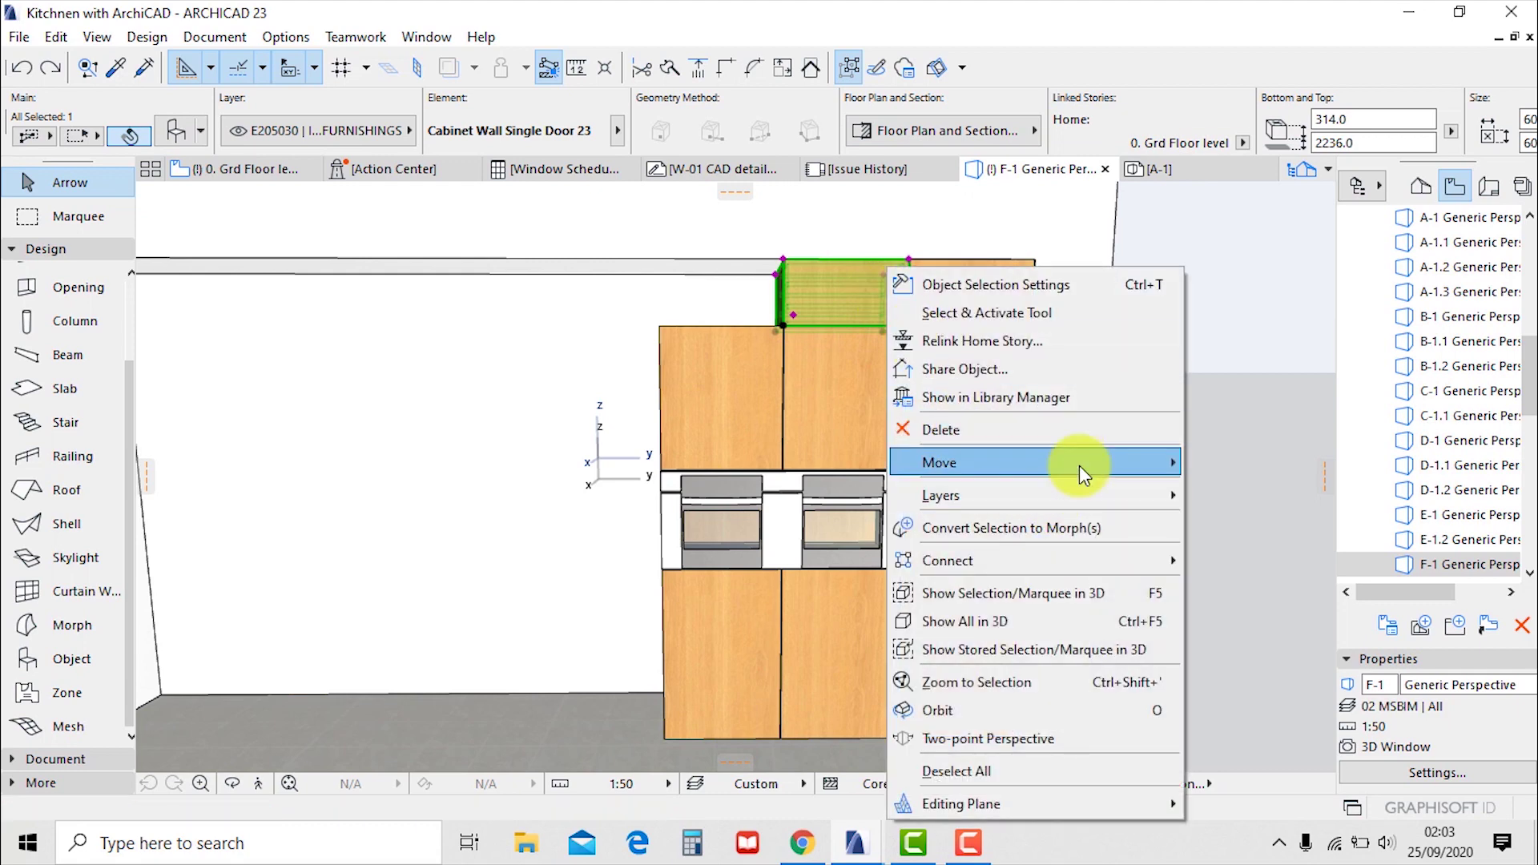
{"action": "mouse_move", "coordinate": [1079, 464]}
{"action": "left_click", "coordinate": [1237, 580]}
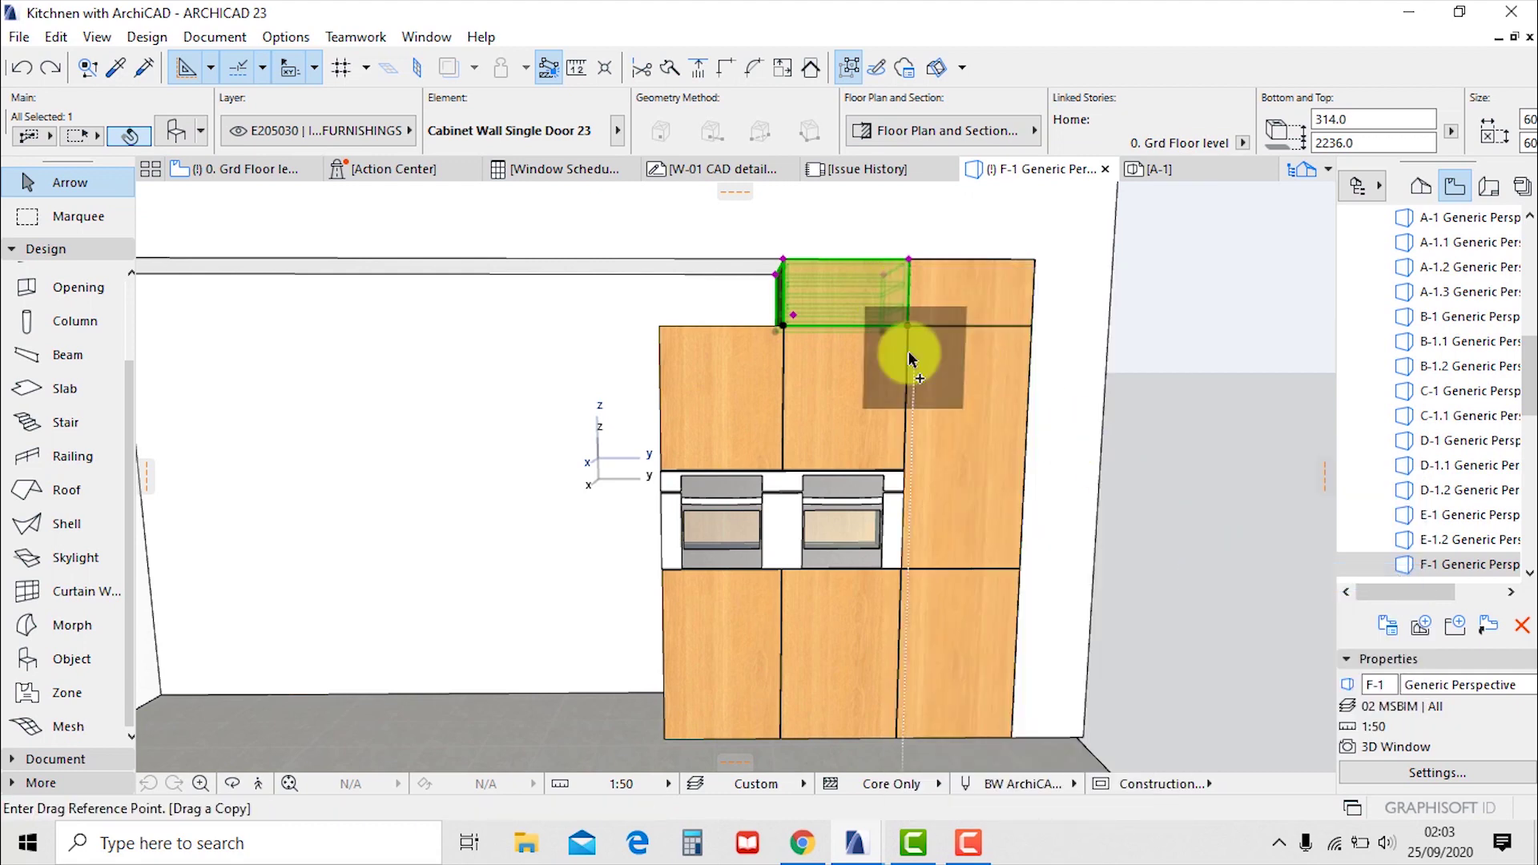
{"action": "left_click", "coordinate": [908, 326]}
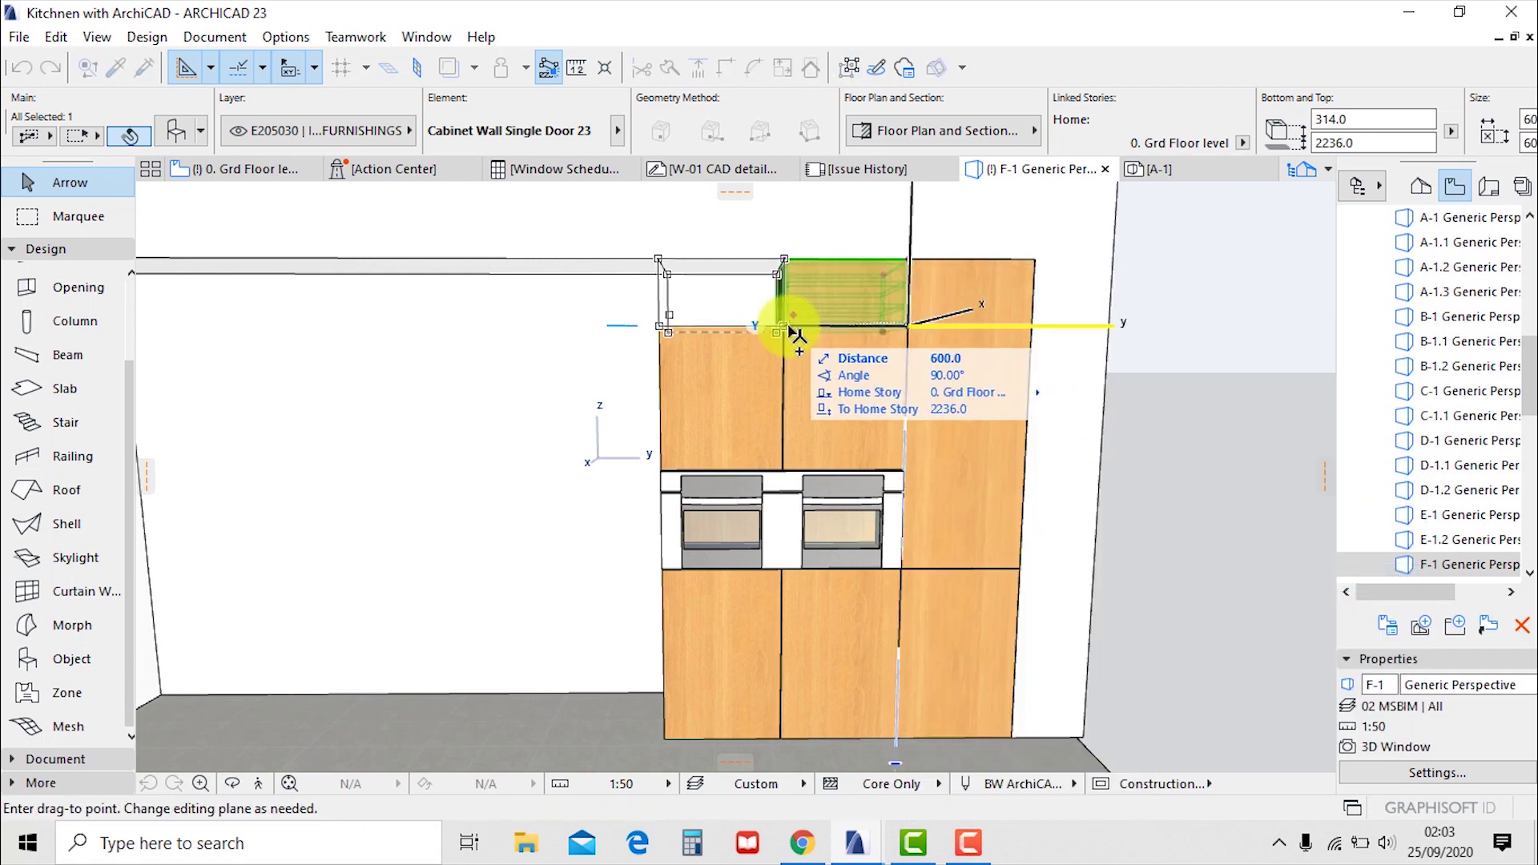
{"action": "left_click", "coordinate": [784, 326]}
{"action": "key", "text": "Escape"}
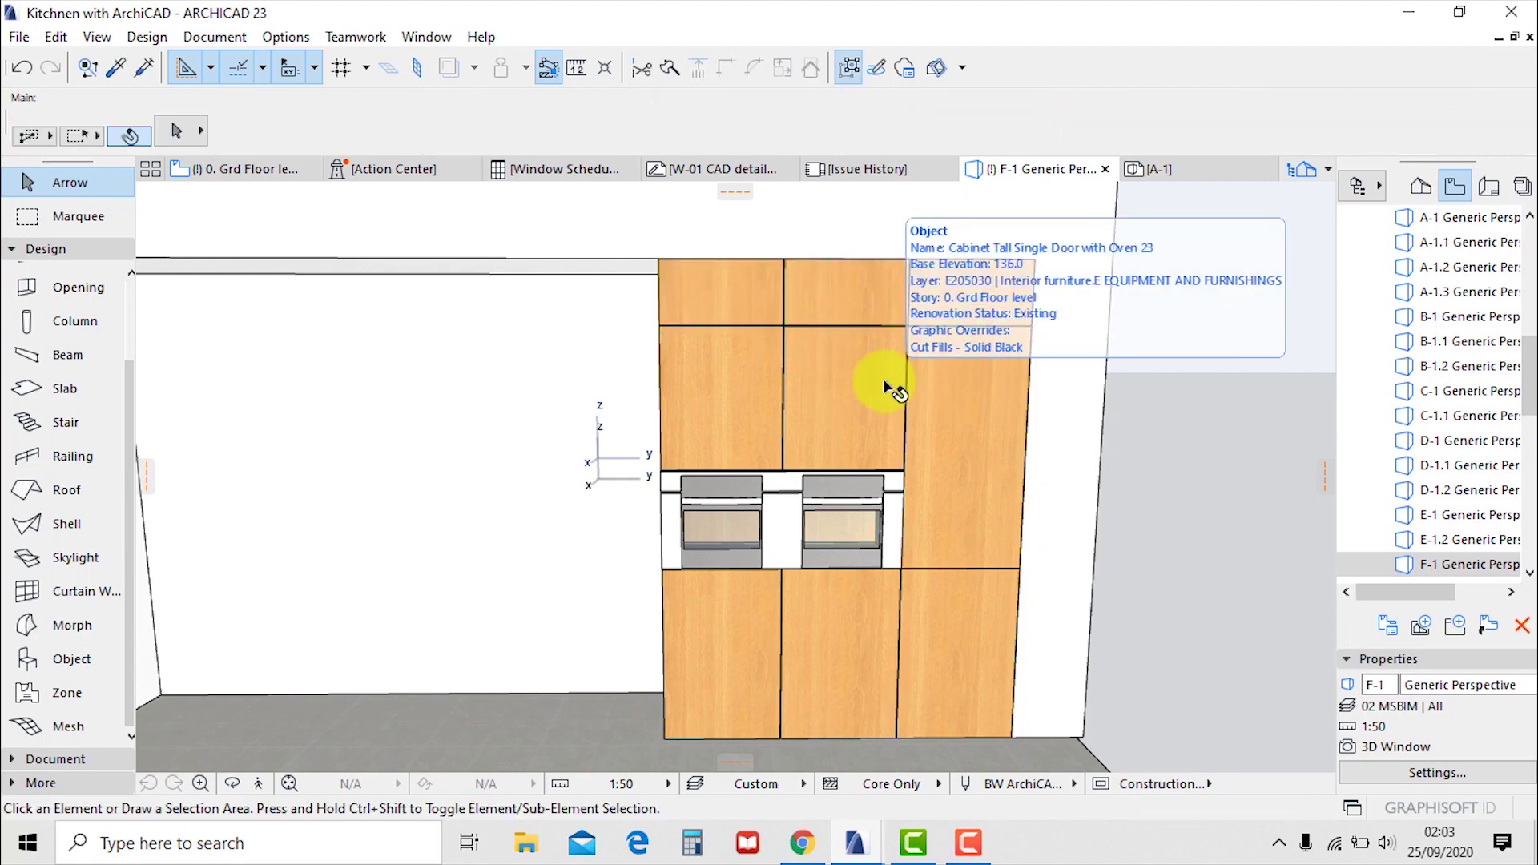
{"action": "mouse_move", "coordinate": [847, 512]}
{"action": "left_mouse_down"}
{"action": "mouse_move", "coordinate": [828, 430]}
{"action": "mouse_move", "coordinate": [856, 526]}
{"action": "left_mouse_up"}
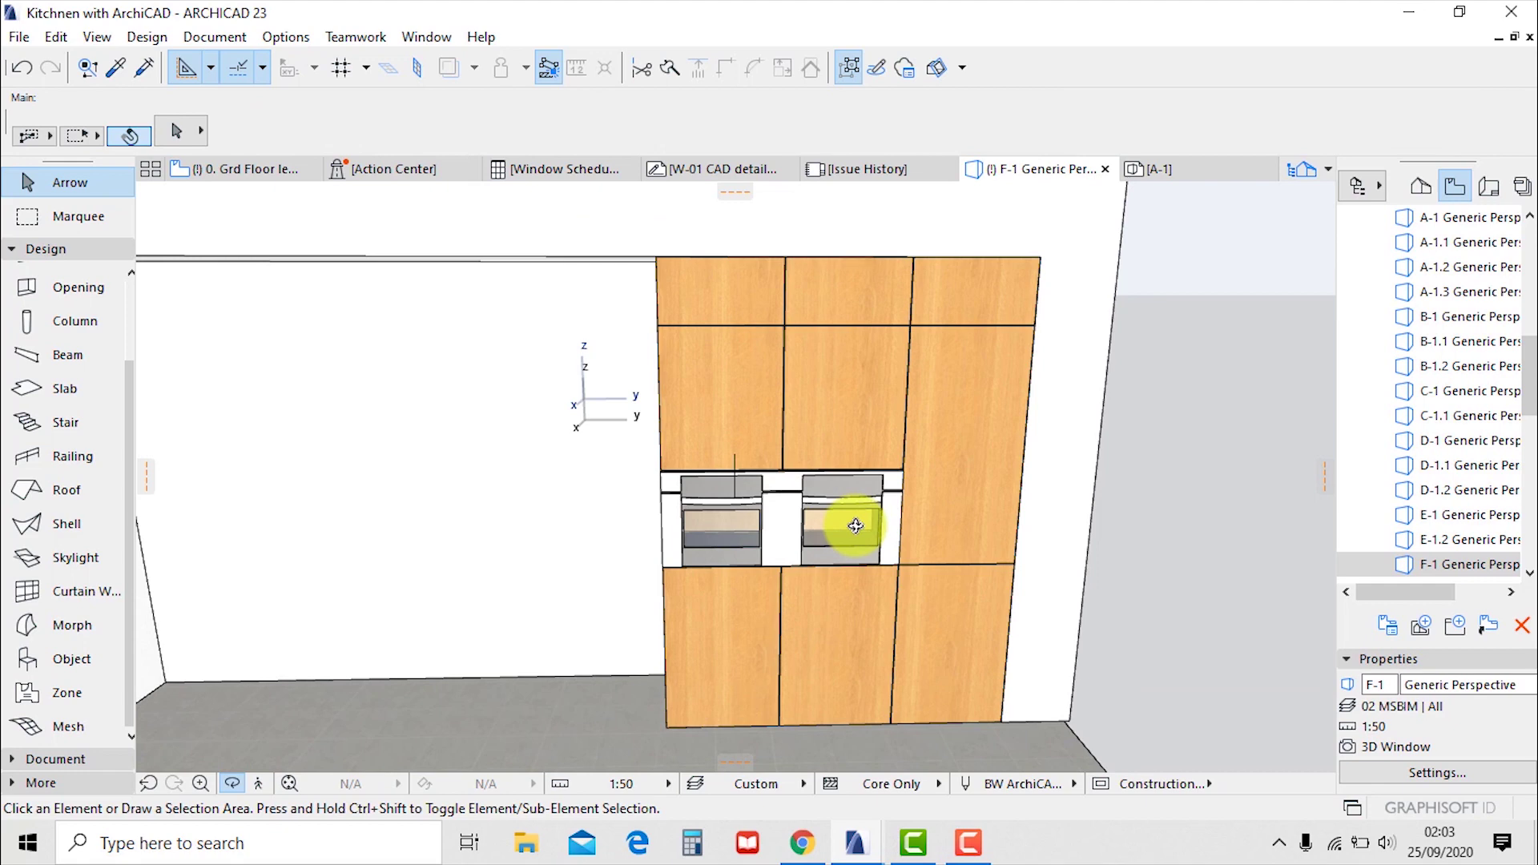
Move the tall single-door cabinet in the floor plan to the free side of the oven cabinets and check it in 3D
{"action": "key", "text": "F2"}
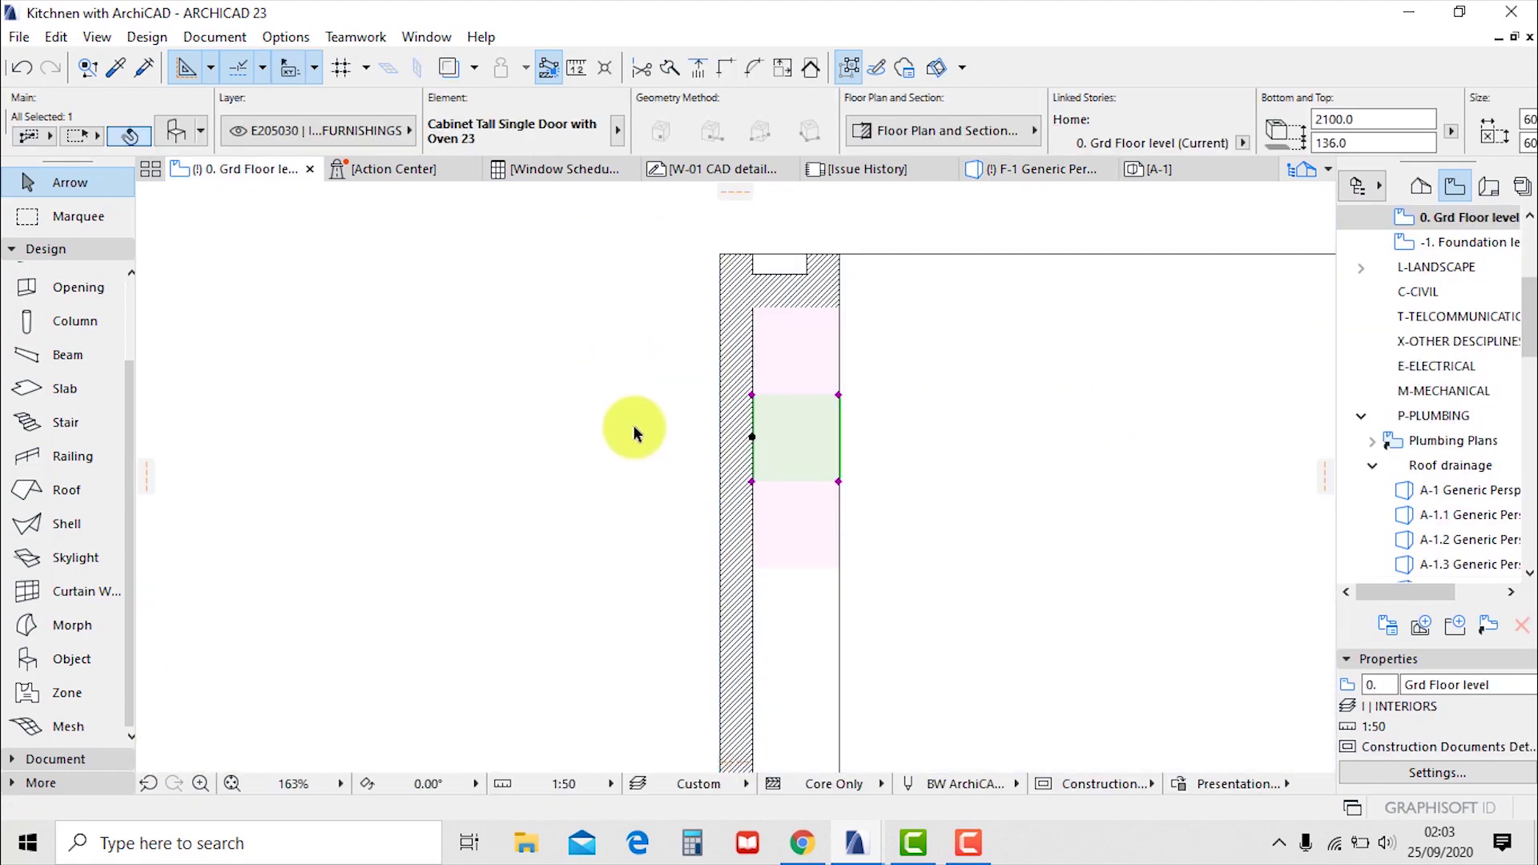
{"action": "scroll", "coordinate": [634, 425], "scroll_direction": "down", "scroll_amount": 4}
{"action": "key", "text": "Escape"}
{"action": "left_click", "coordinate": [732, 391]}
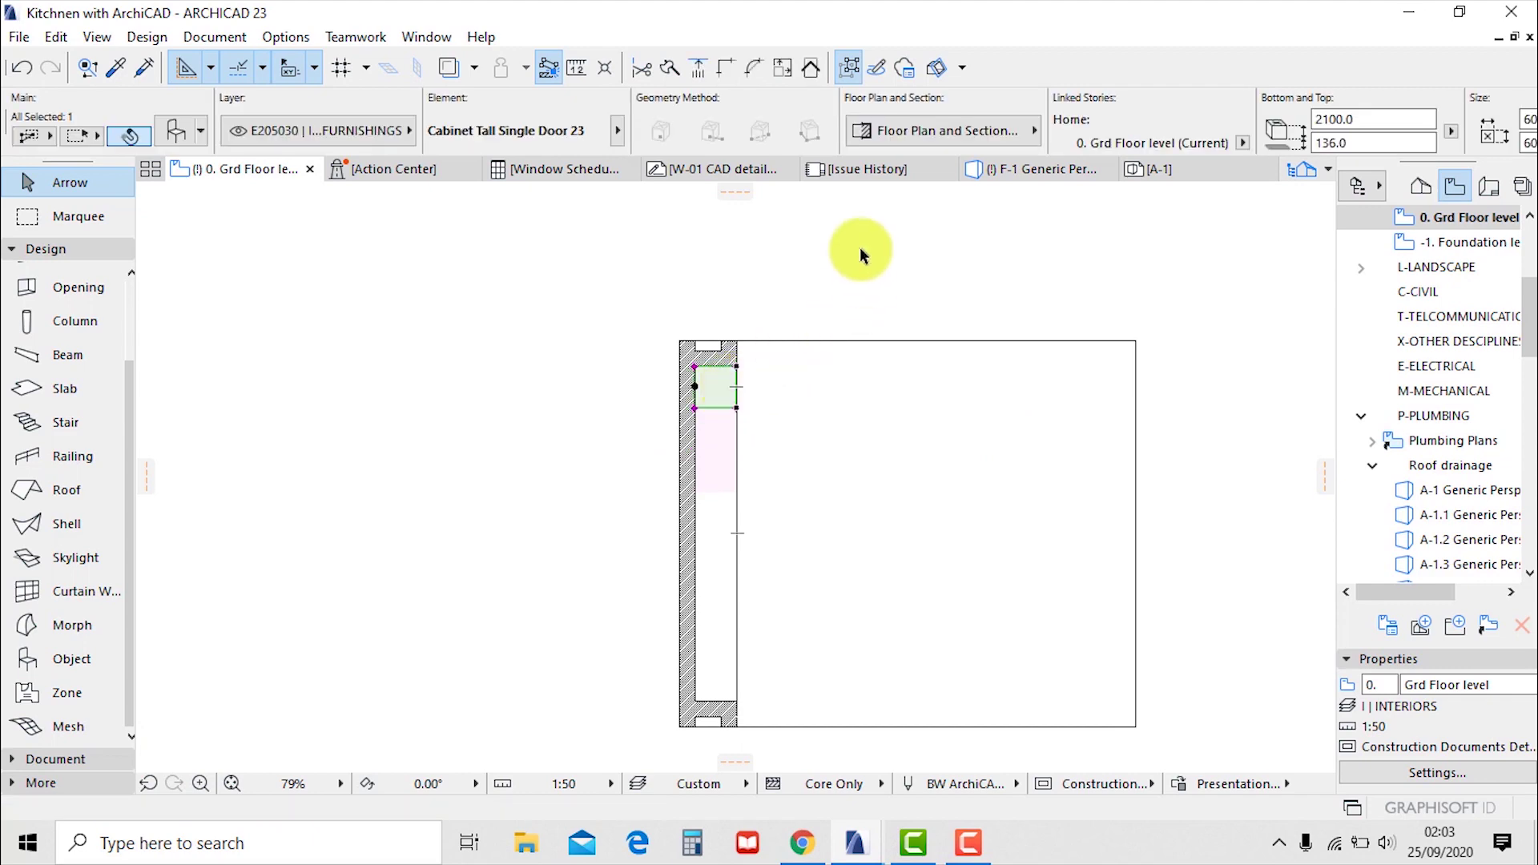
{"action": "right_click", "coordinate": [859, 246]}
{"action": "mouse_move", "coordinate": [965, 515]}
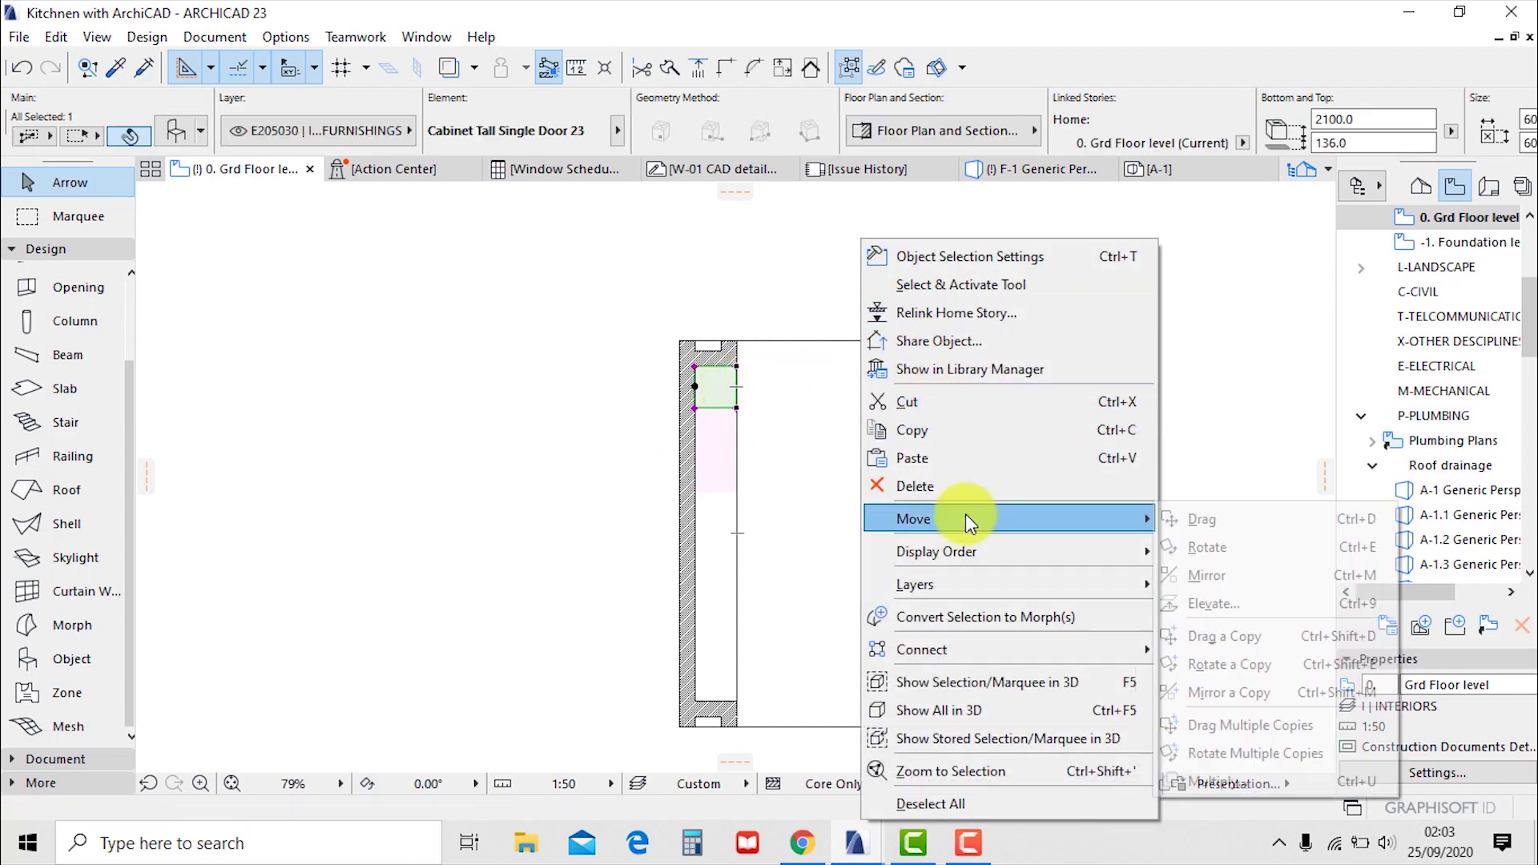
{"action": "left_click", "coordinate": [1263, 524]}
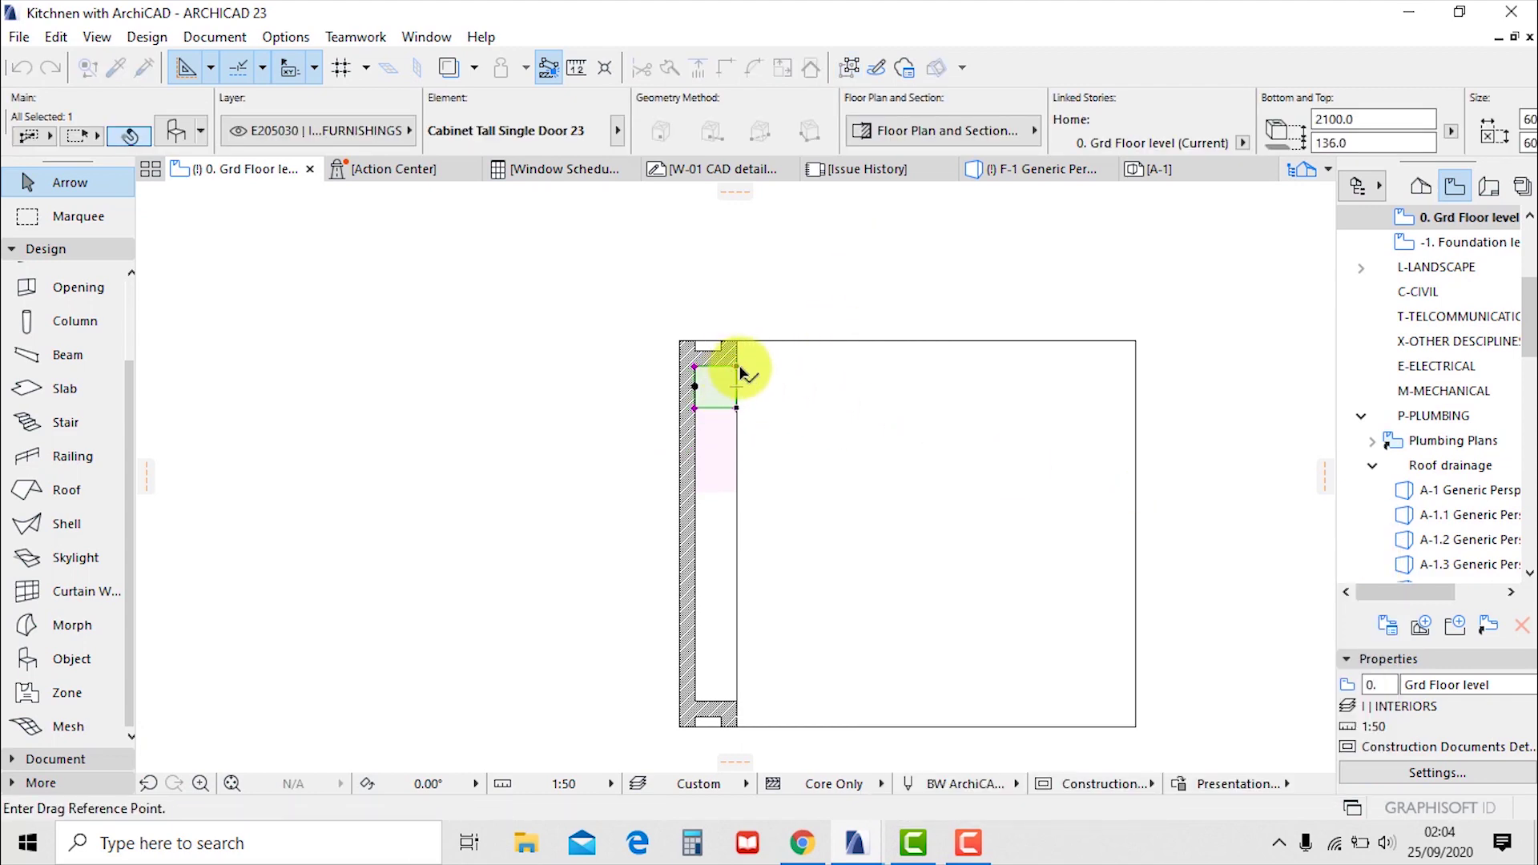
{"action": "left_click", "coordinate": [737, 368]}
{"action": "left_click", "coordinate": [738, 493]}
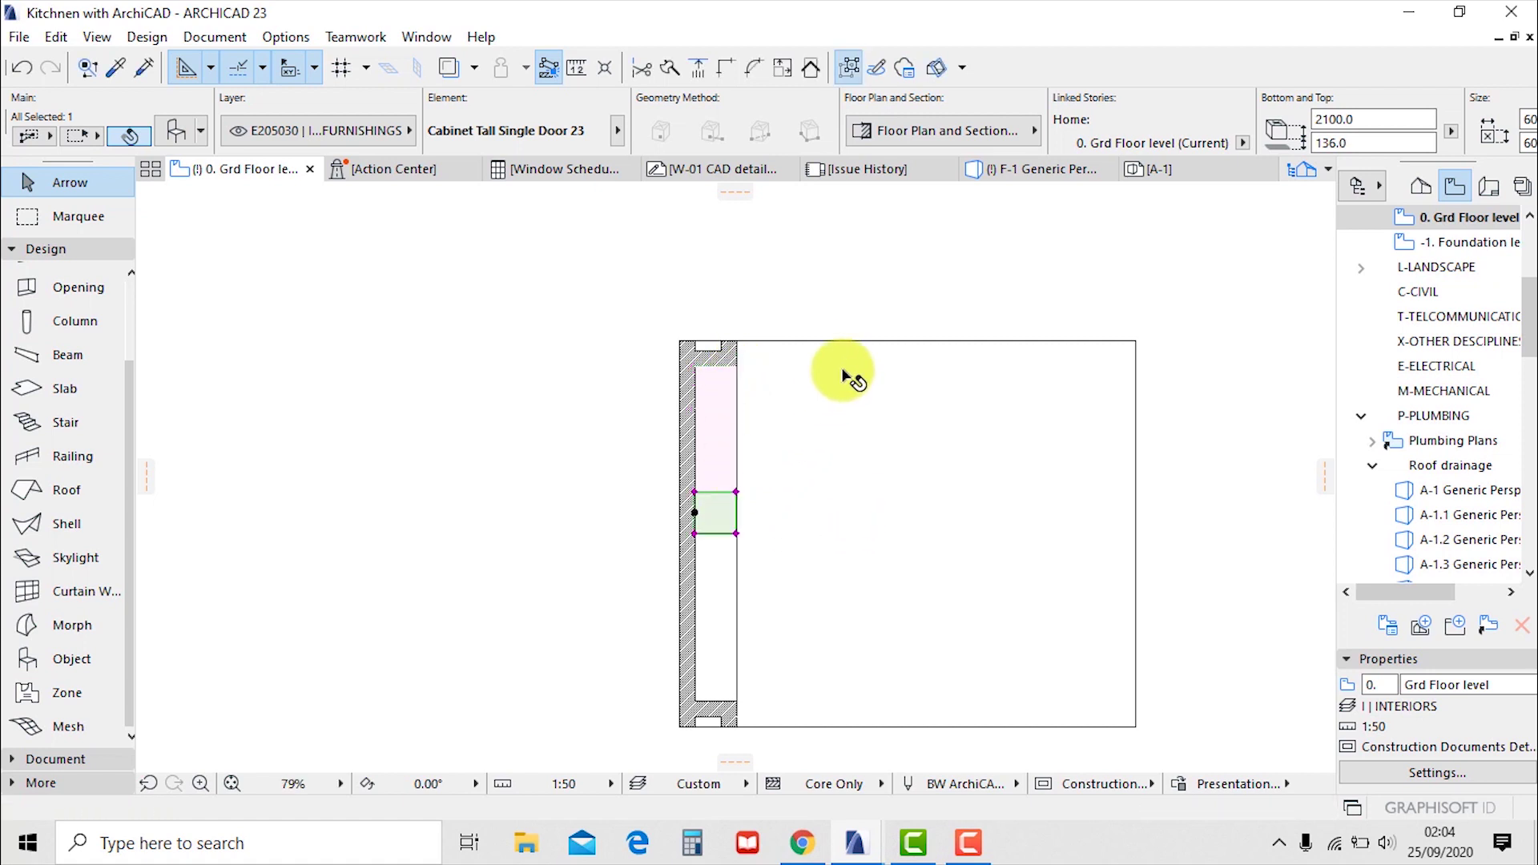
{"action": "key", "text": "F3"}
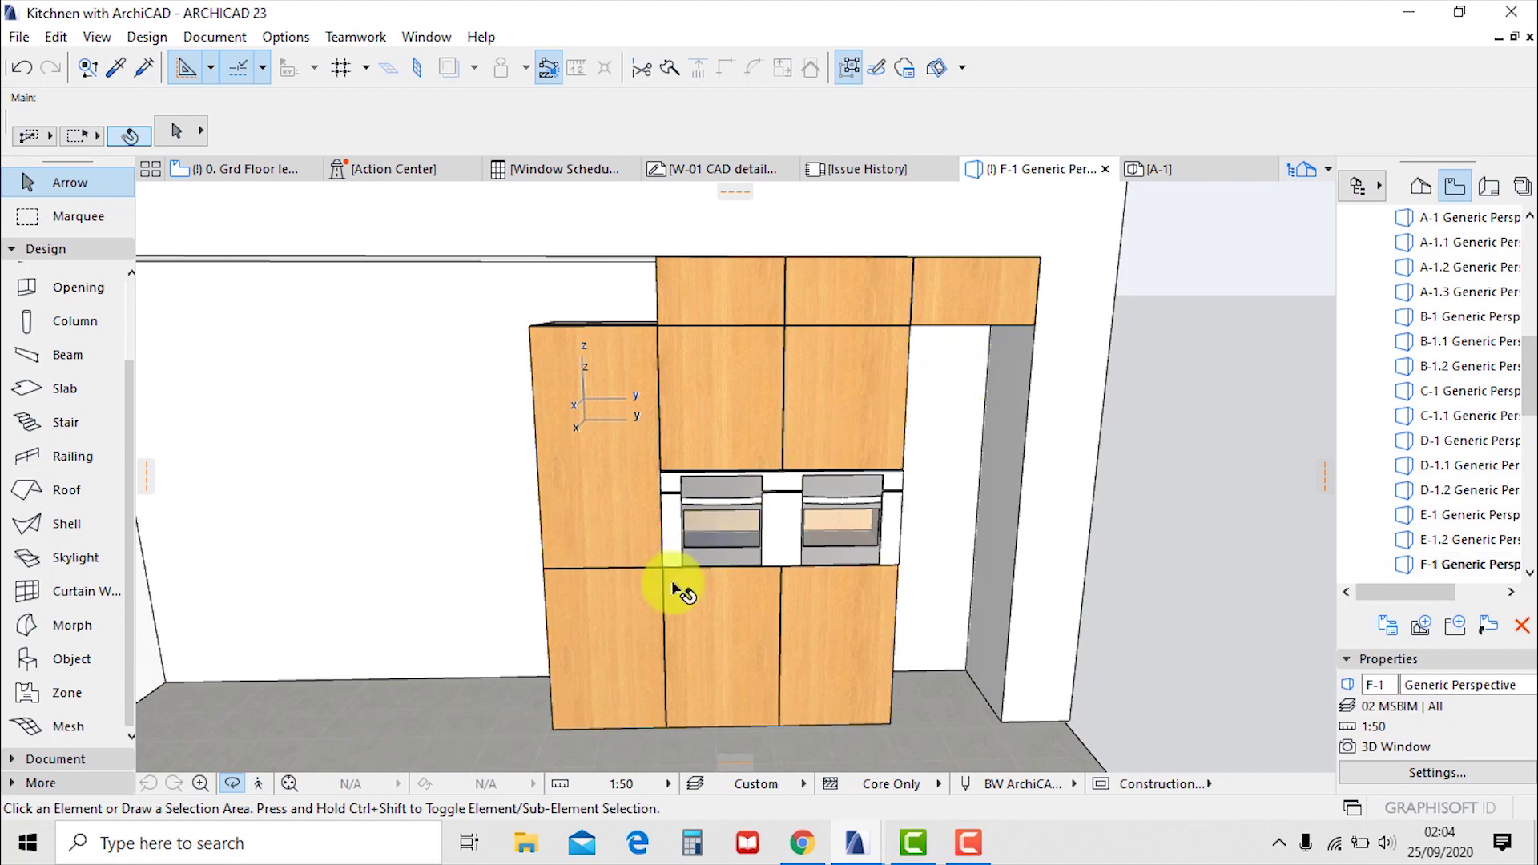
Copy the tall single-door cabinet in 3D to the other side of the oven cabinets, filling the gap beneath the end wall cabinet
{"action": "left_click", "coordinate": [639, 603]}
{"action": "right_click", "coordinate": [633, 490]}
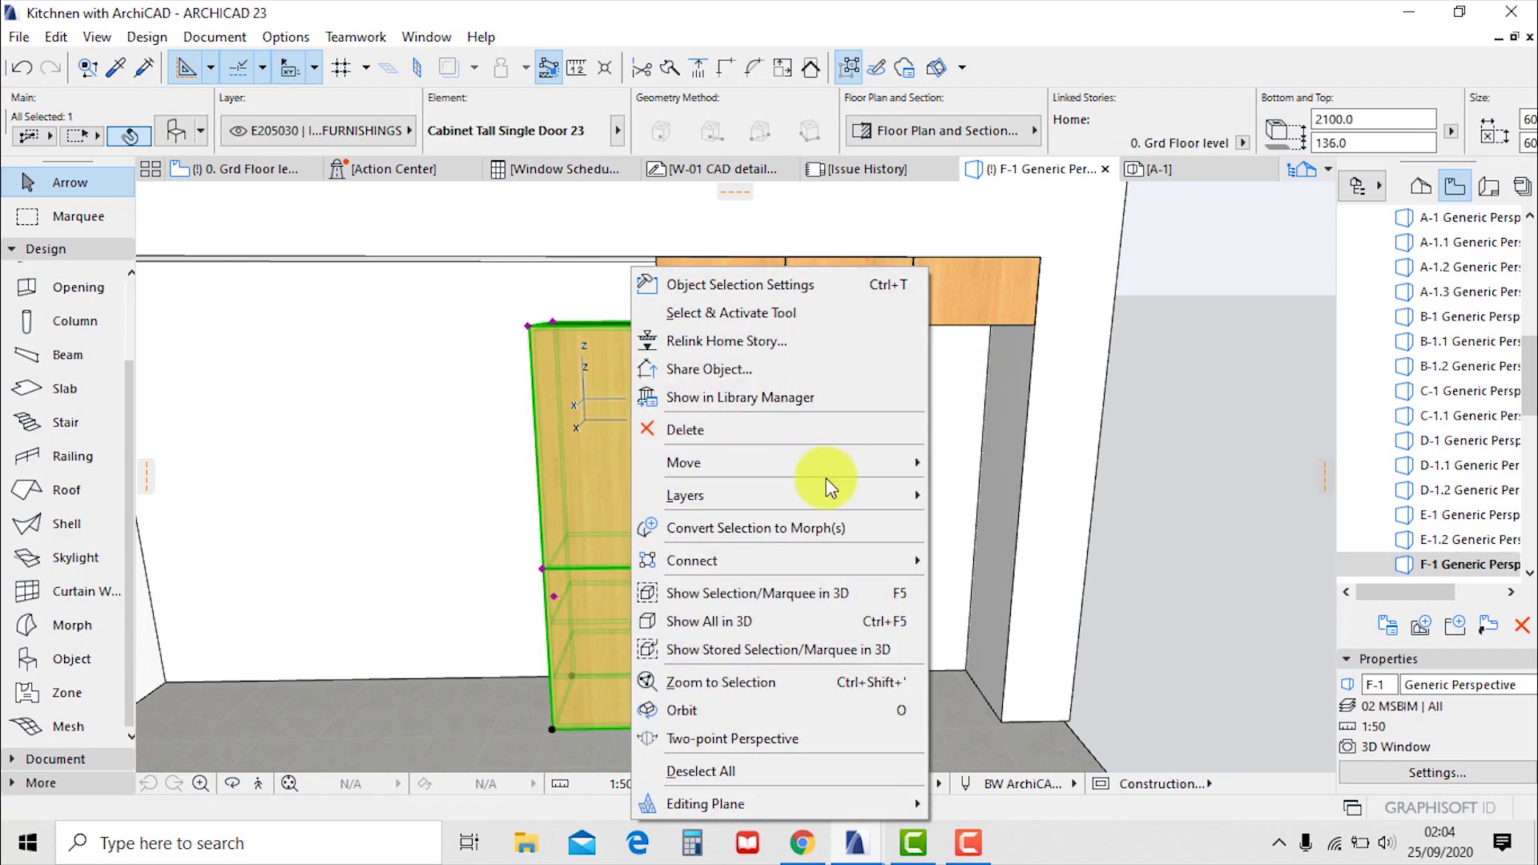
{"action": "mouse_move", "coordinate": [833, 465]}
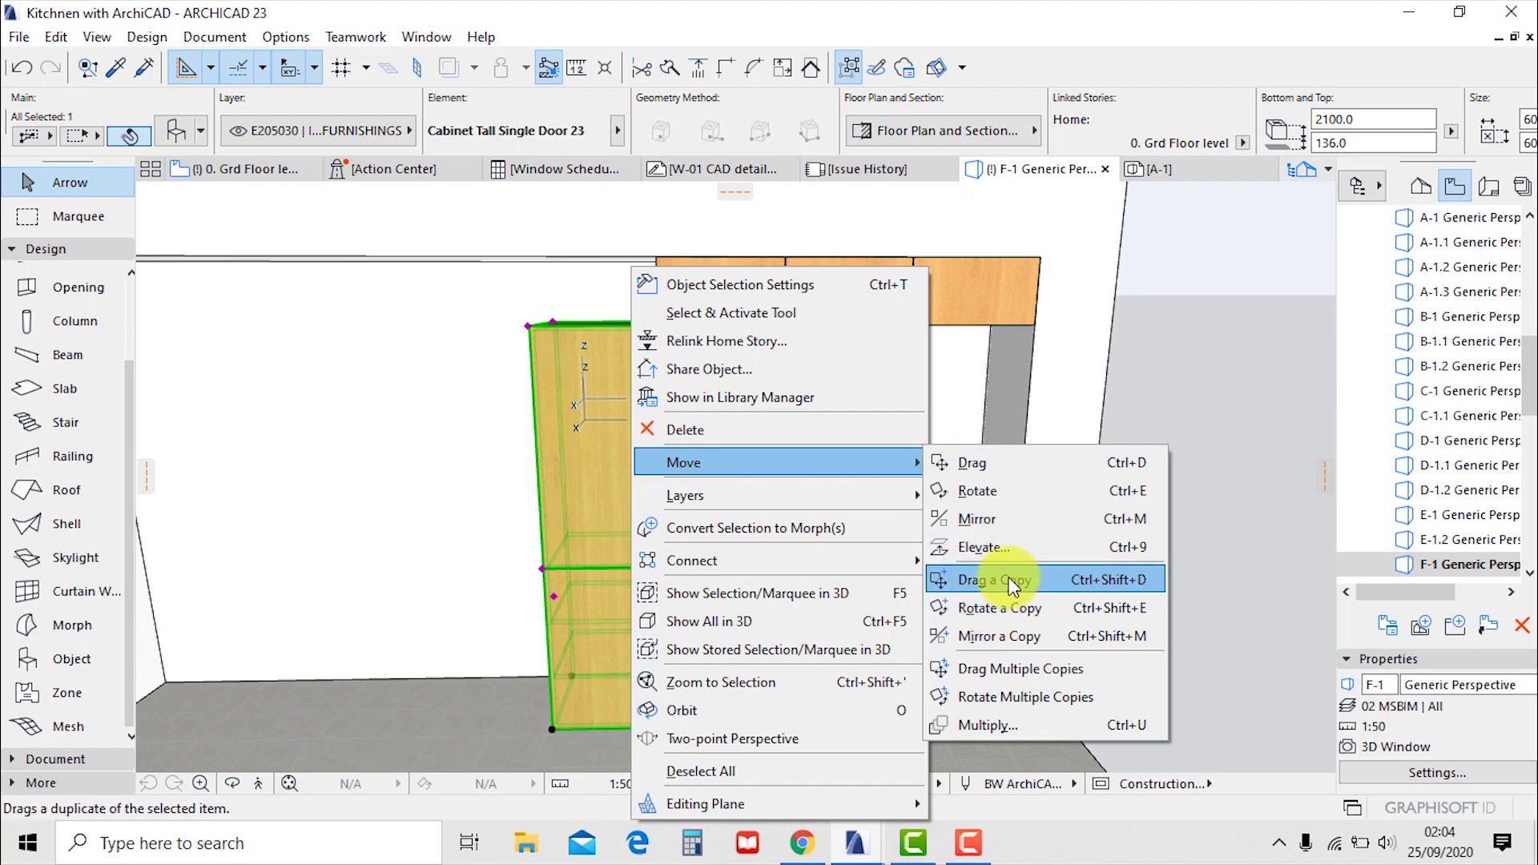
{"action": "left_click", "coordinate": [994, 580]}
{"action": "left_click", "coordinate": [551, 736]}
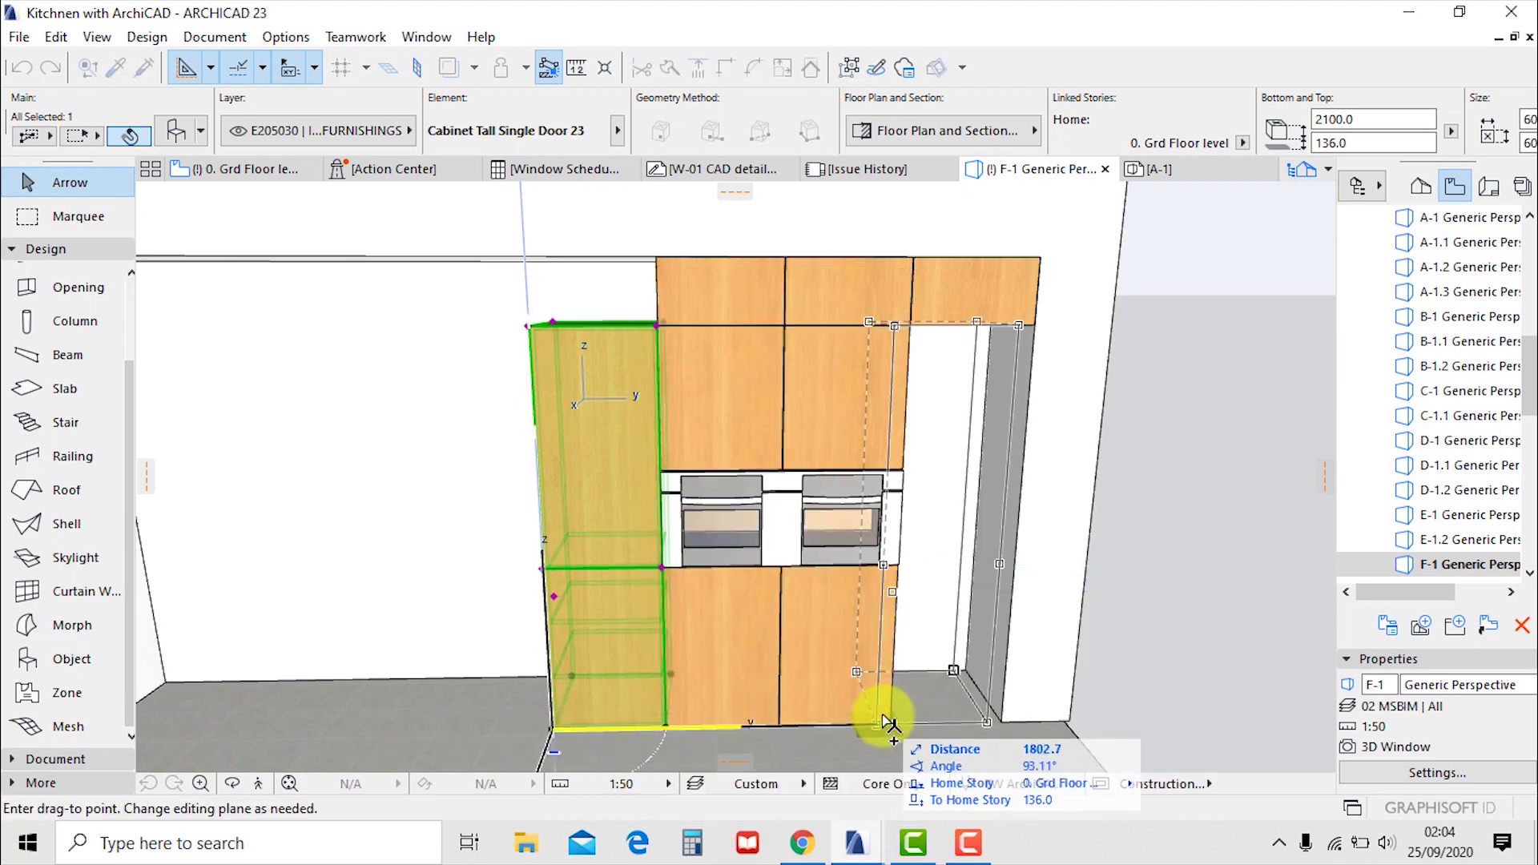
{"action": "left_click", "coordinate": [891, 816]}
{"action": "scroll", "coordinate": [1227, 411], "scroll_direction": "down", "scroll_amount": 2}
{"action": "scroll", "coordinate": [1227, 415], "scroll_direction": "down", "scroll_amount": 1}
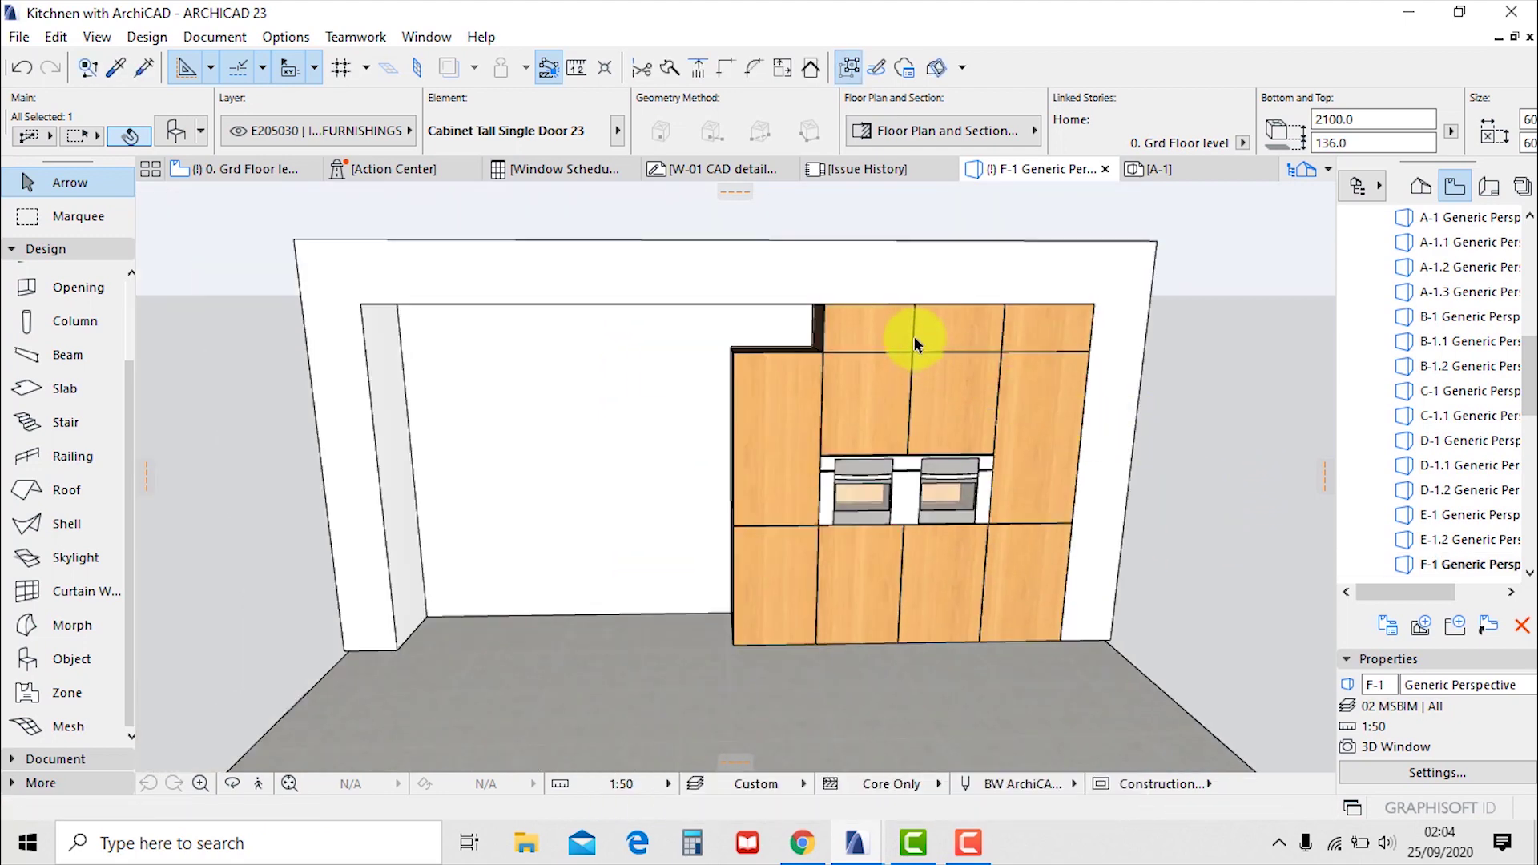
{"action": "key", "text": "Escape"}
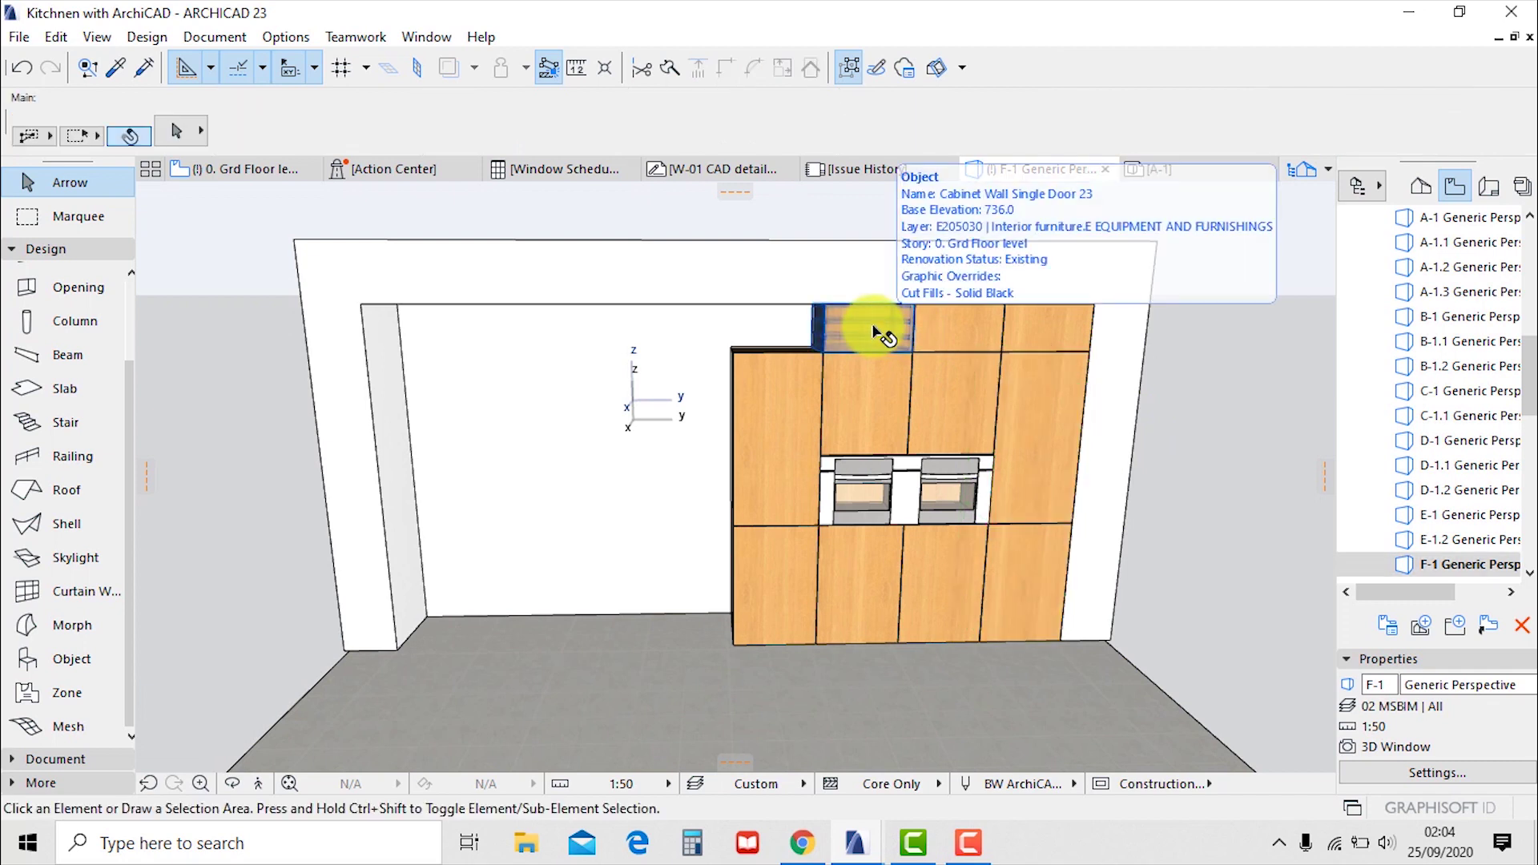
Copy the wall cabinet above the ovens by one cabinet width, placing the duplicate on top of the uncovered tall cabinet
{"action": "left_click", "coordinate": [879, 336]}
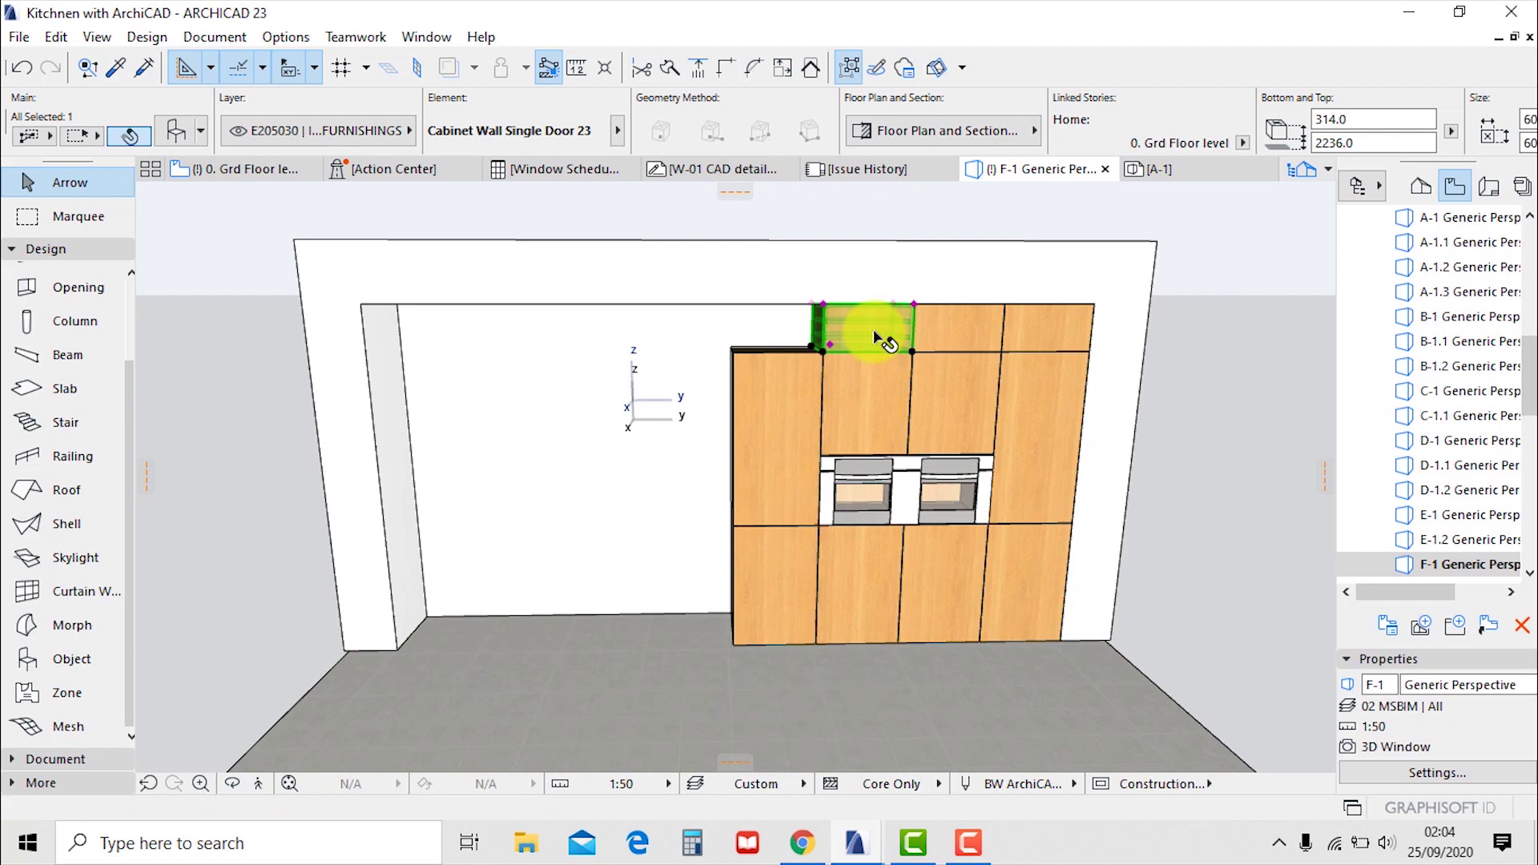
{"action": "right_click", "coordinate": [879, 336]}
{"action": "mouse_move", "coordinate": [1046, 464]}
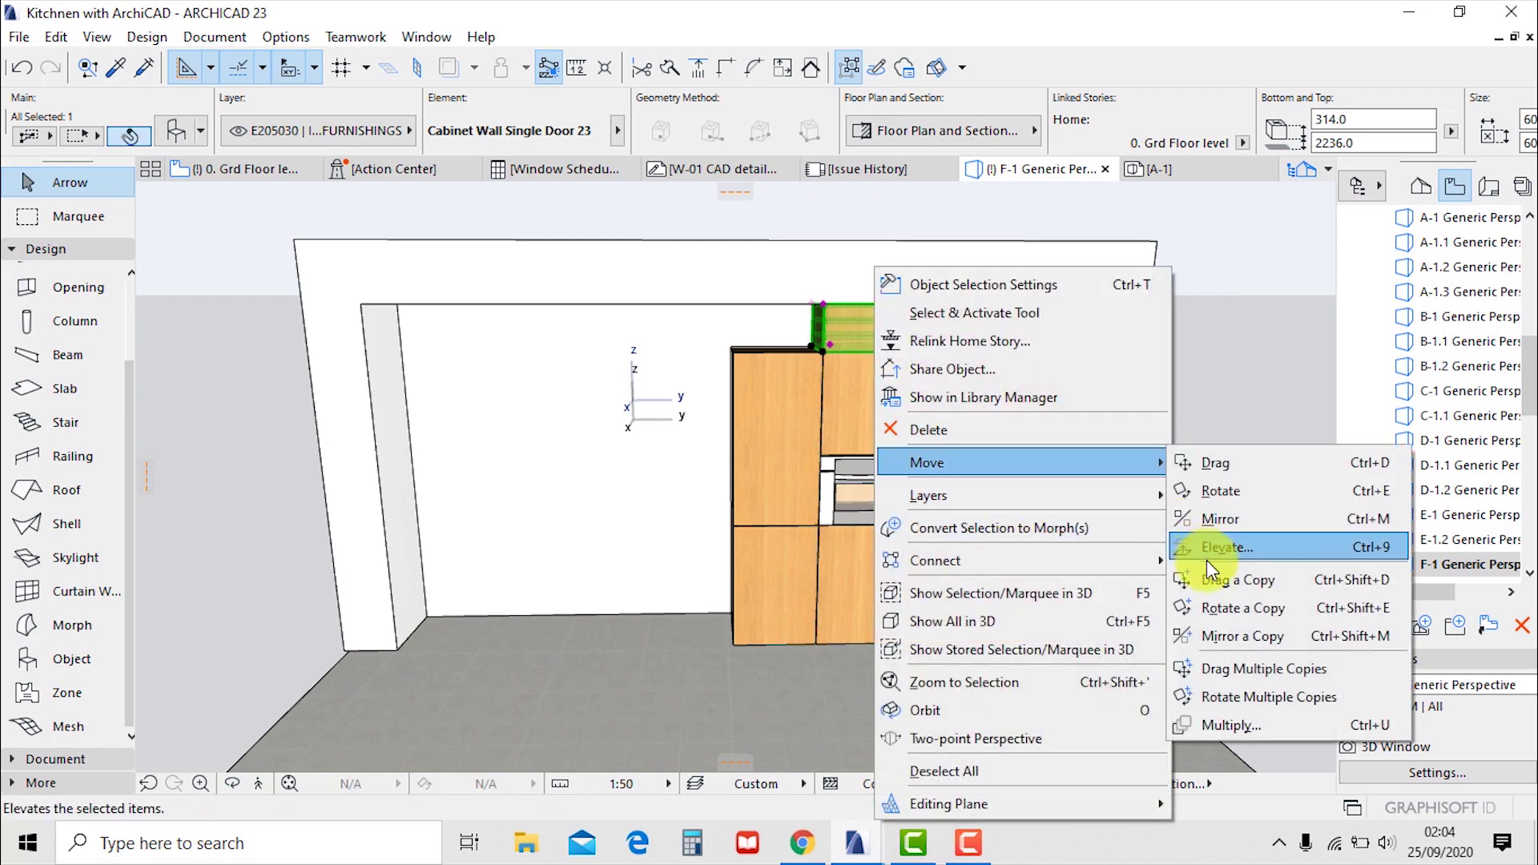
{"action": "left_click", "coordinate": [1226, 579]}
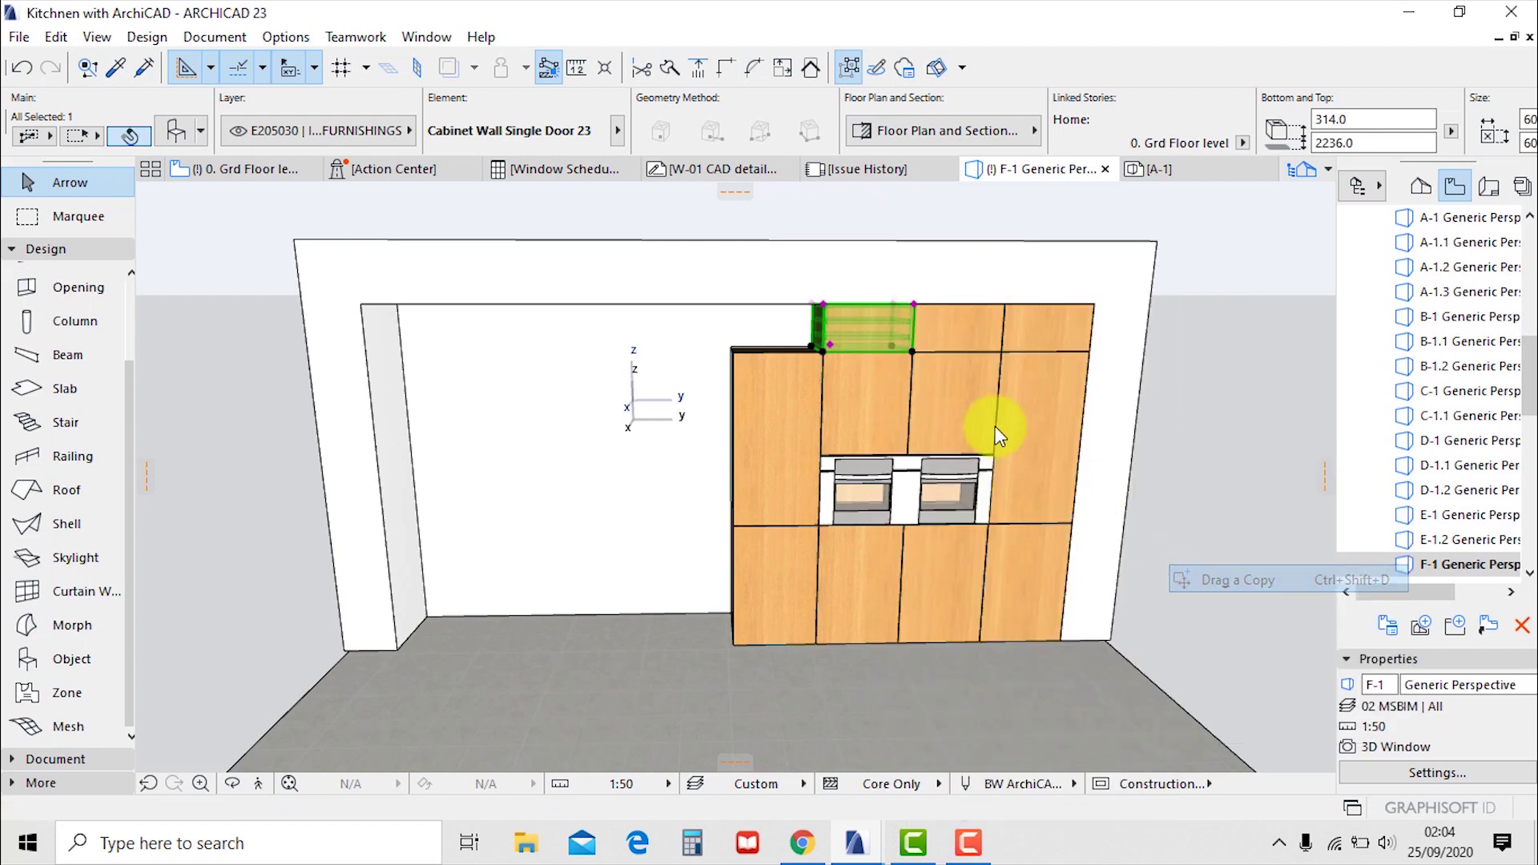
{"action": "left_click", "coordinate": [914, 352]}
{"action": "left_click", "coordinate": [824, 355]}
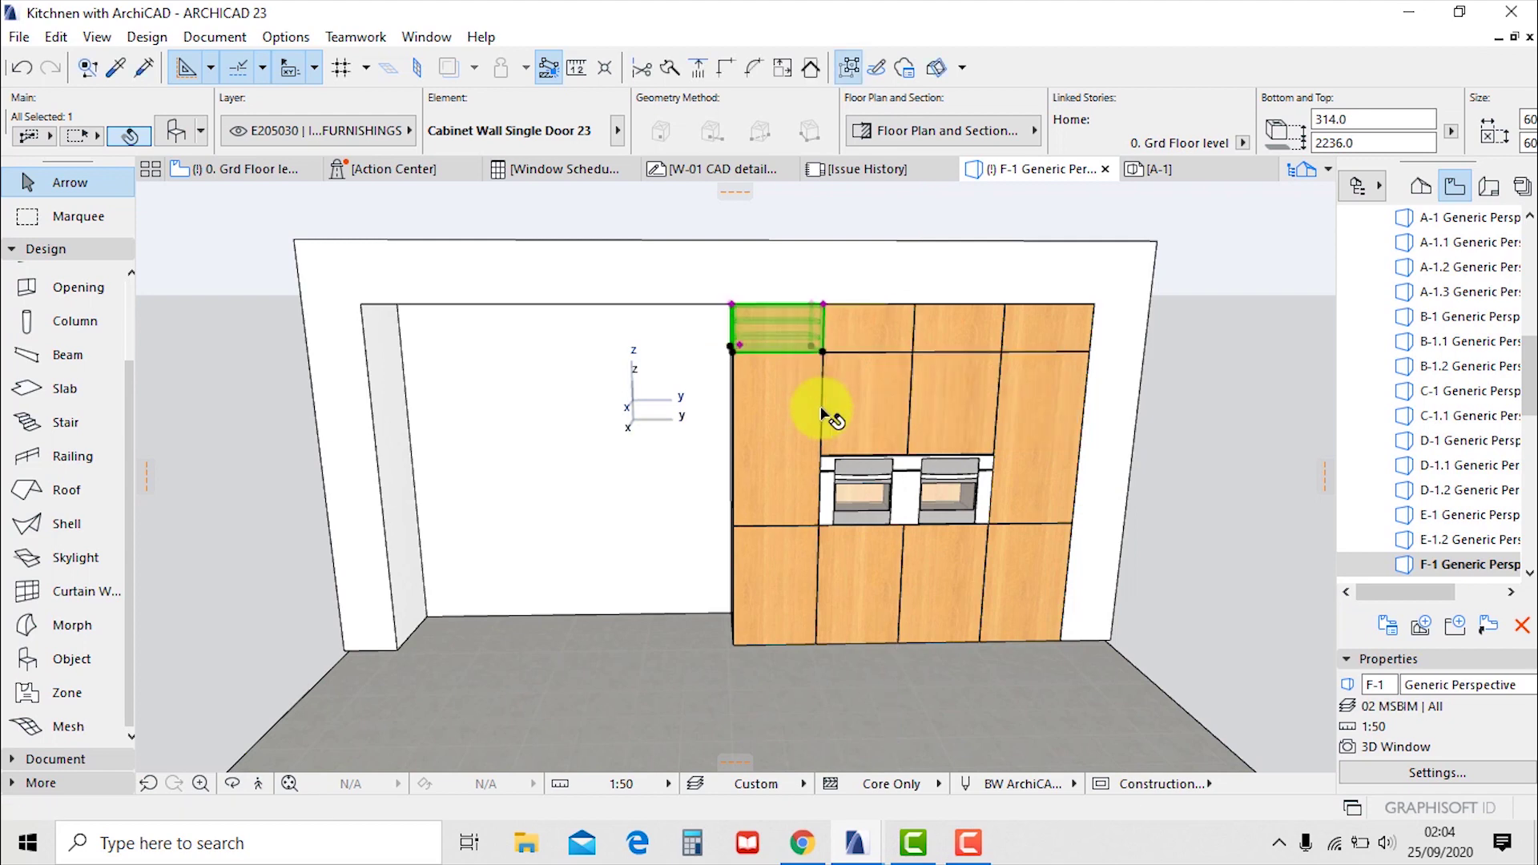
{"action": "key", "text": "Escape"}
Return to the ground floor plan and choose Cabinet Base Triple Door 23 in the default settings of the Object tool
{"action": "middle_click_drag", "start_coordinate": [1075, 552], "coordinate": [1017, 522], "text": "shift"}
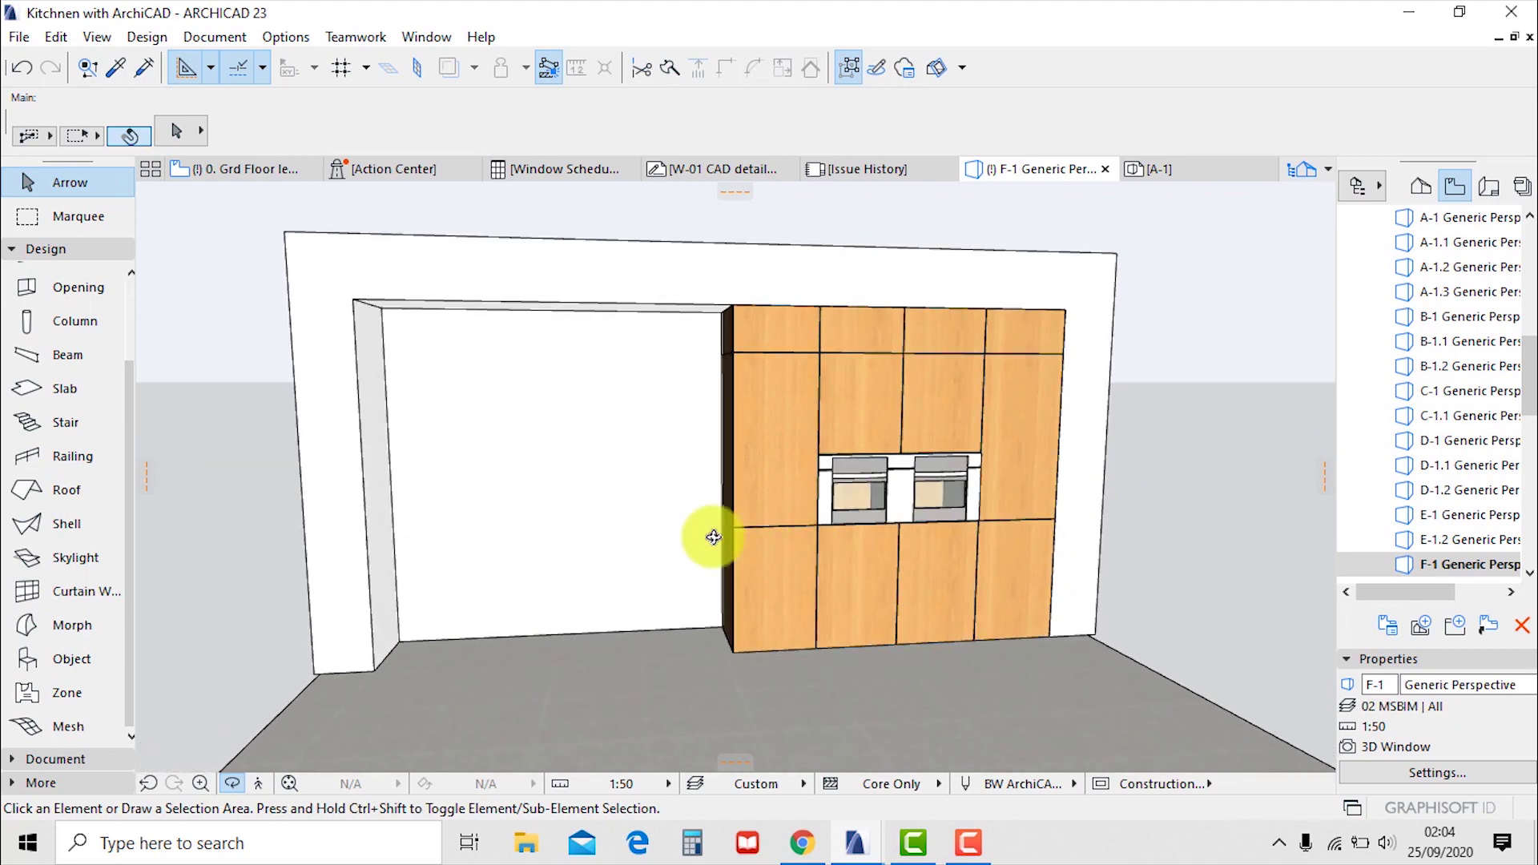
{"action": "left_click", "coordinate": [766, 422]}
{"action": "key", "text": "F2"}
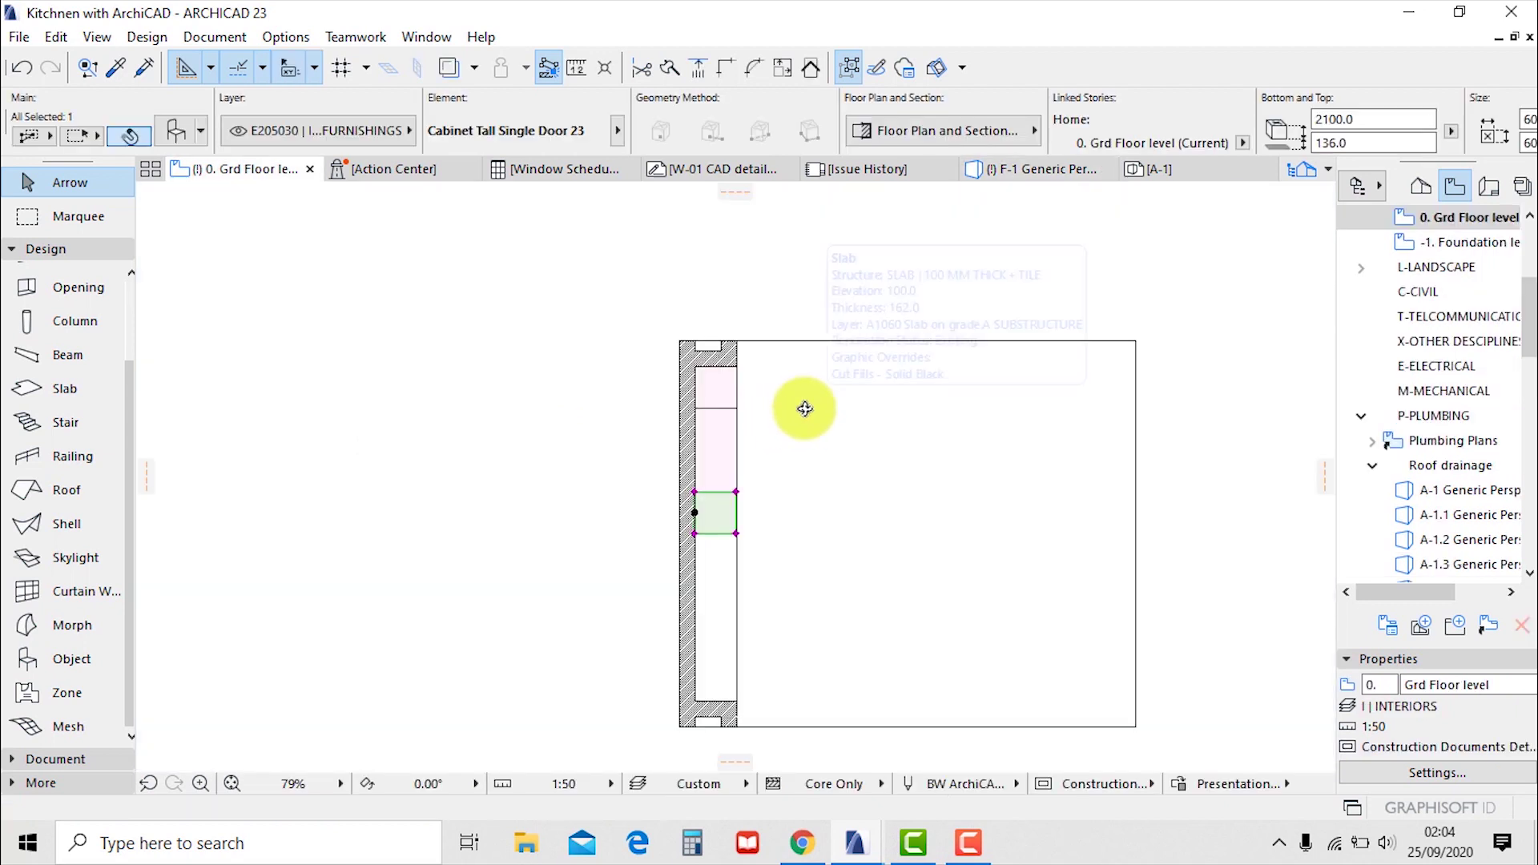
{"action": "left_click", "coordinate": [346, 254]}
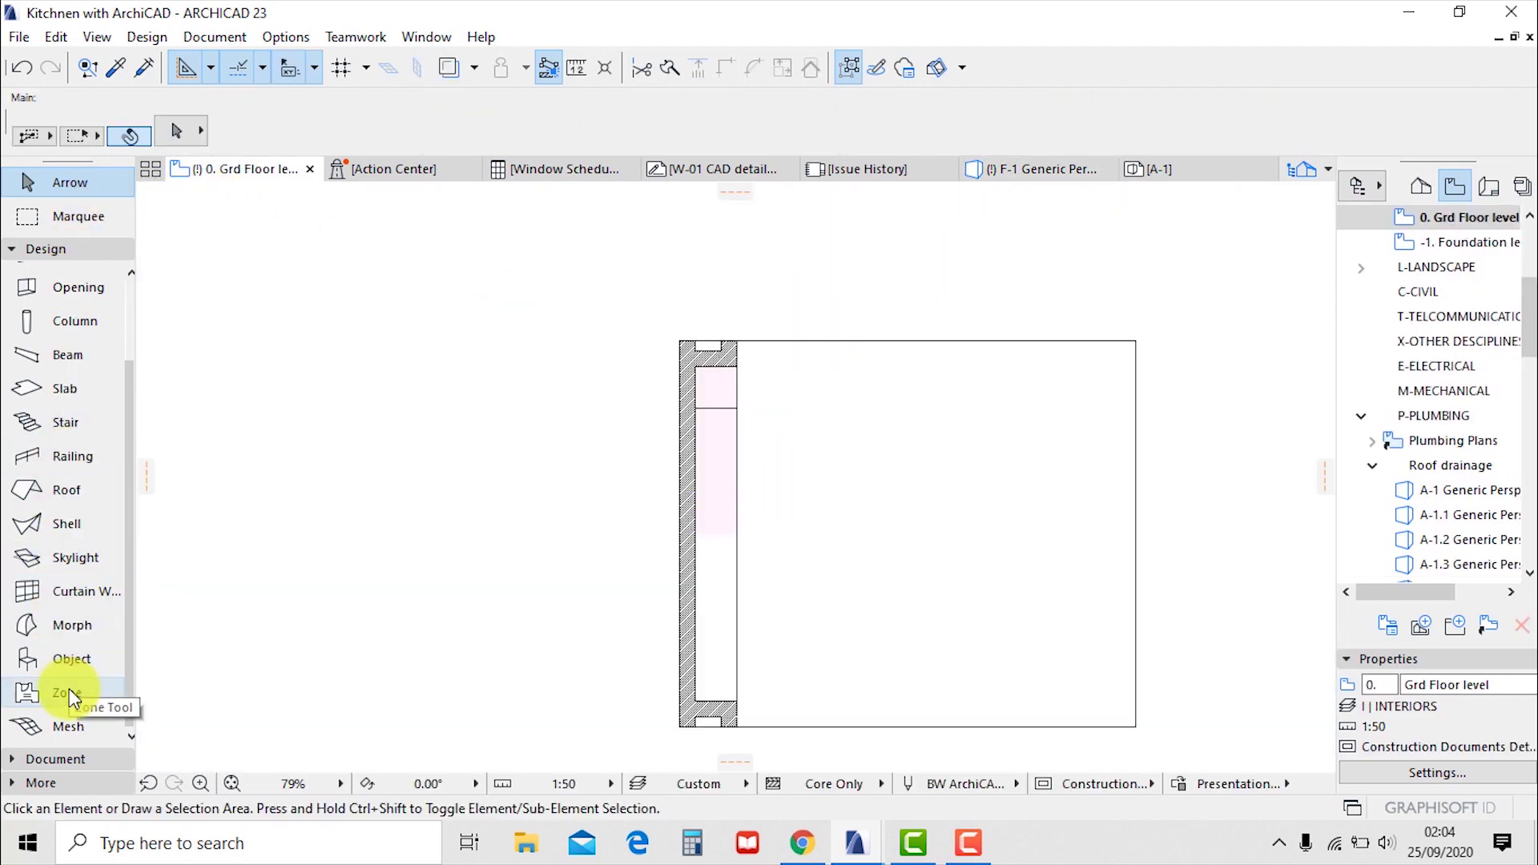
{"action": "left_click", "coordinate": [72, 662]}
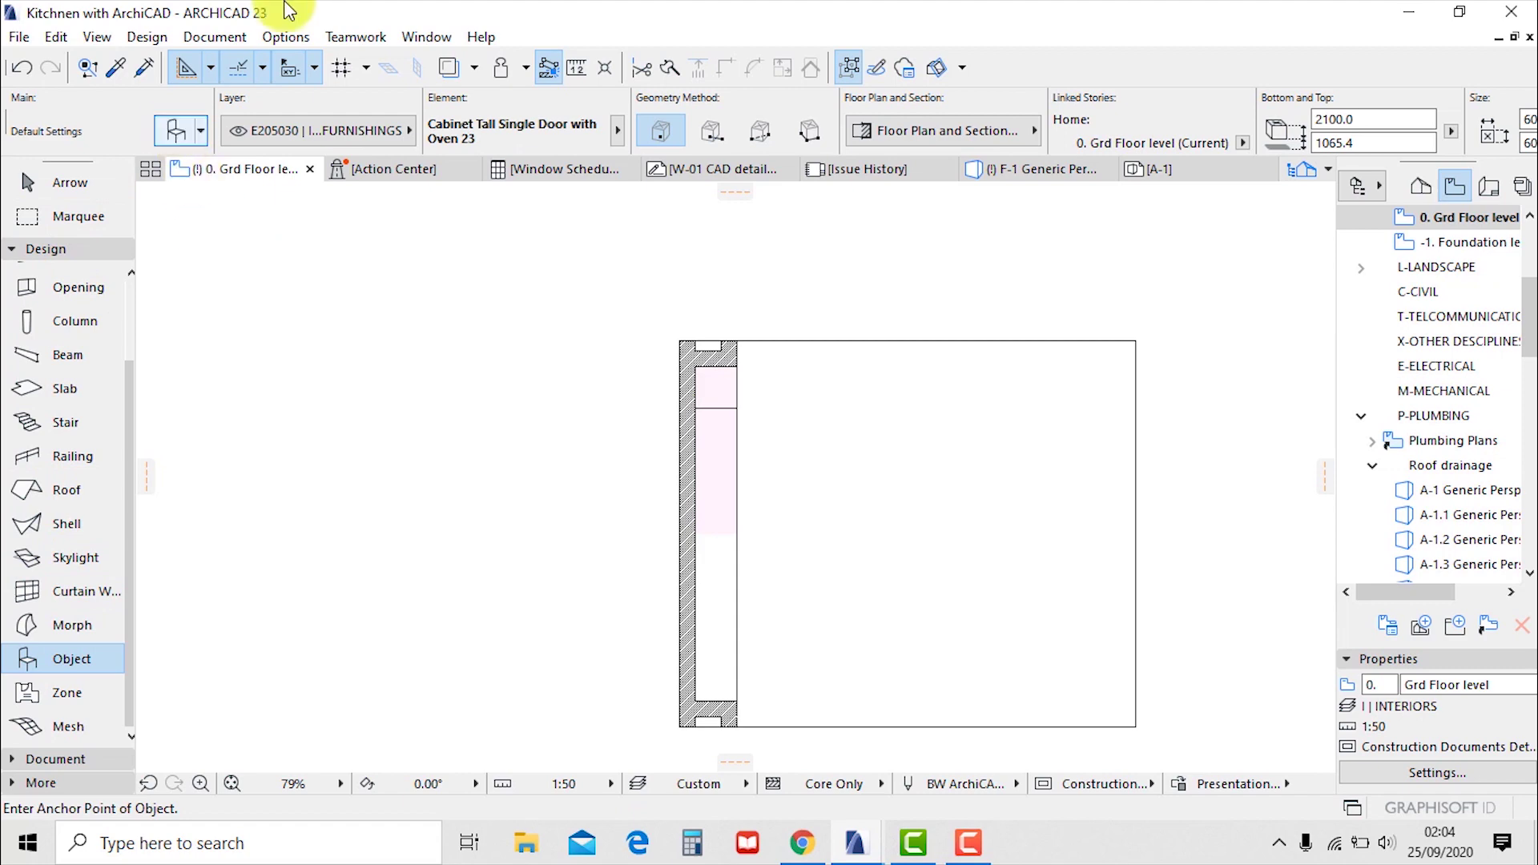
{"action": "key", "text": "ctrl+t"}
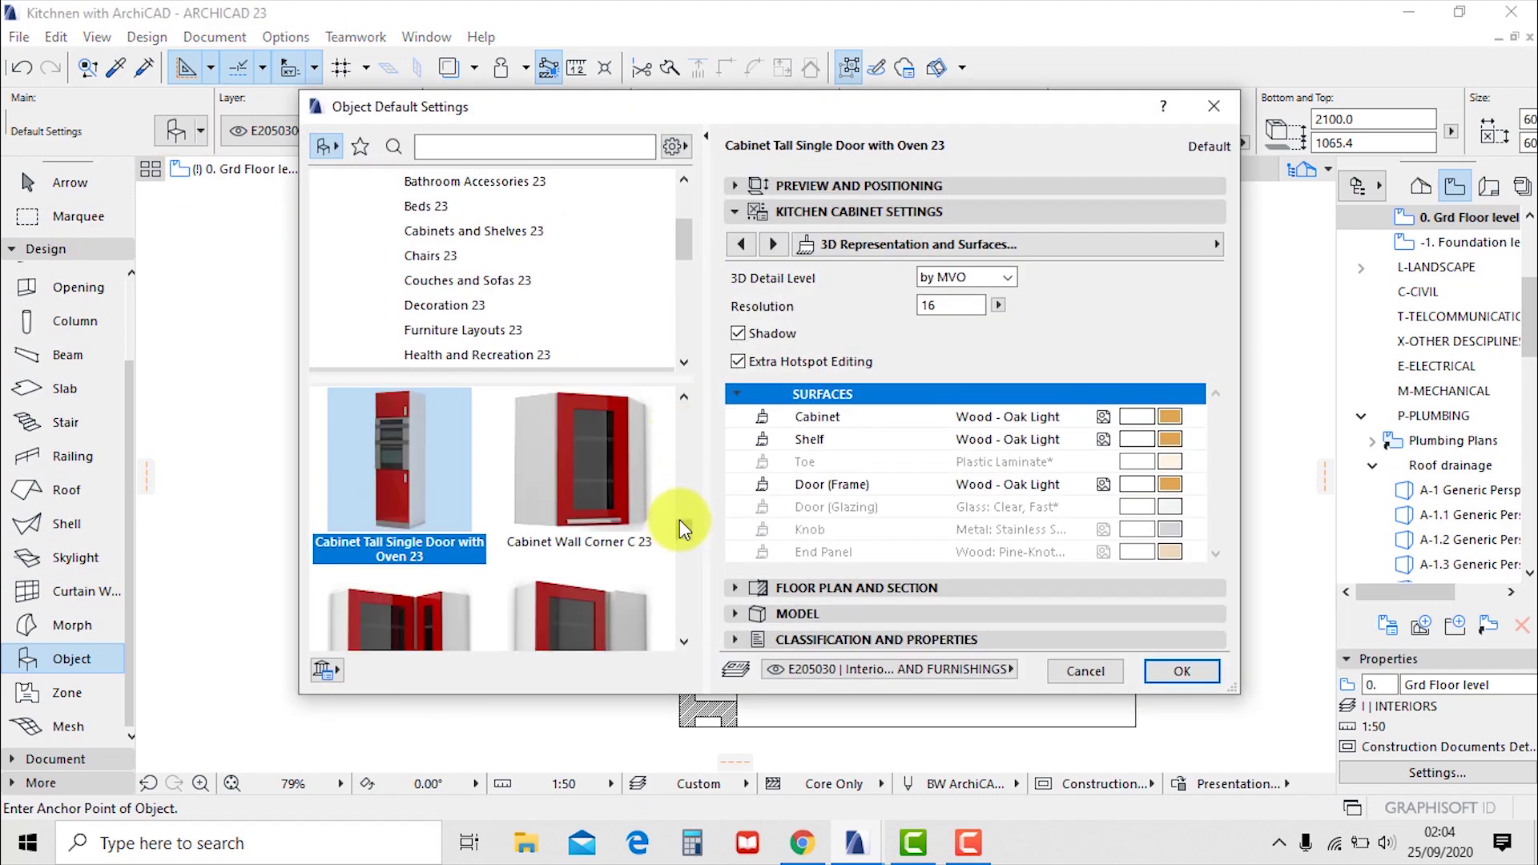
{"action": "left_click_drag", "start_coordinate": [681, 529], "coordinate": [665, 484]}
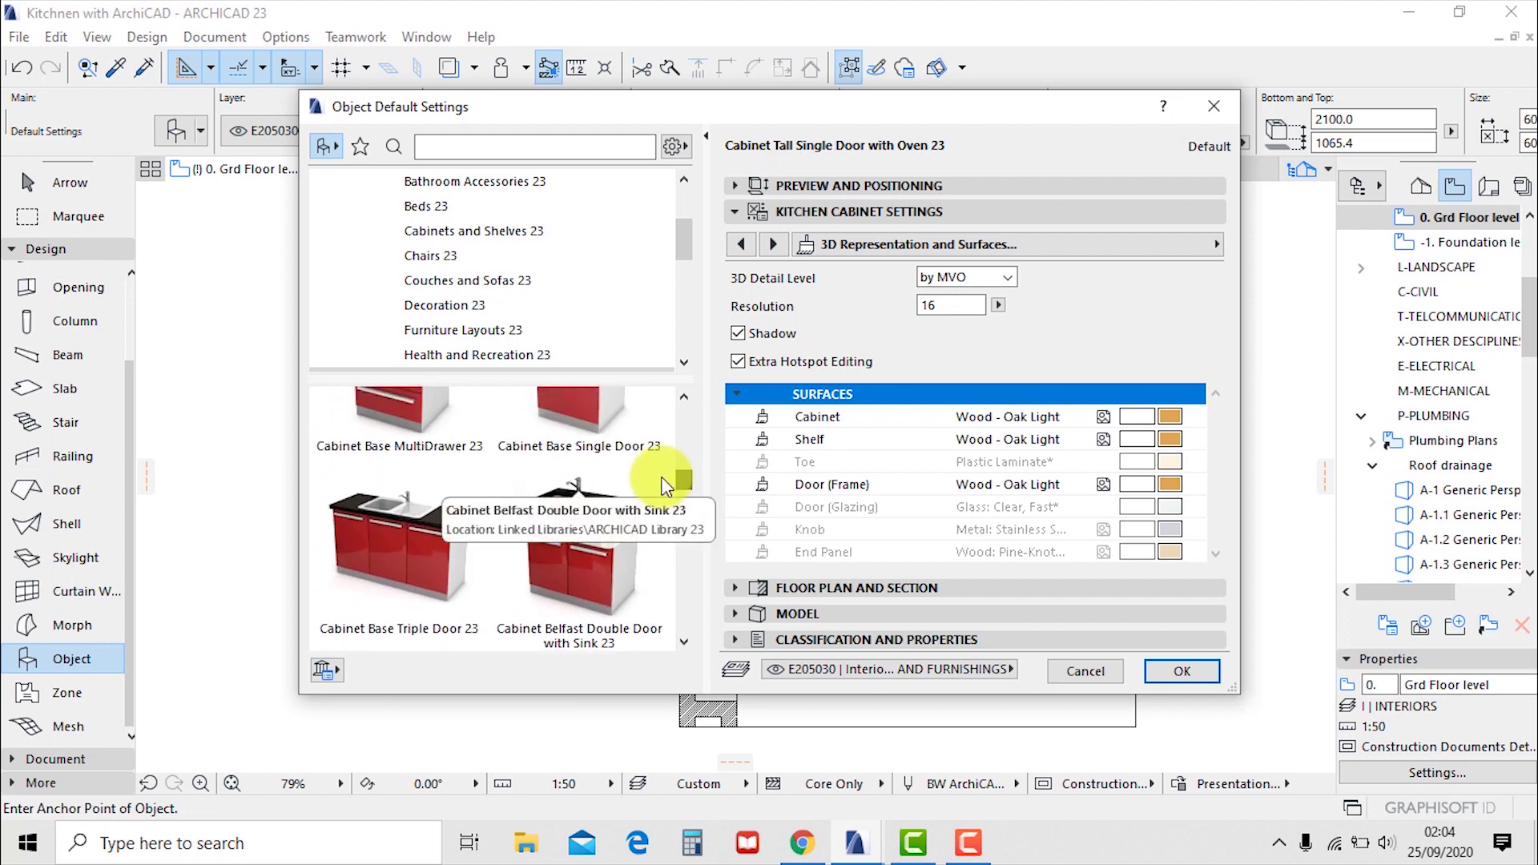
{"action": "left_click", "coordinate": [428, 530]}
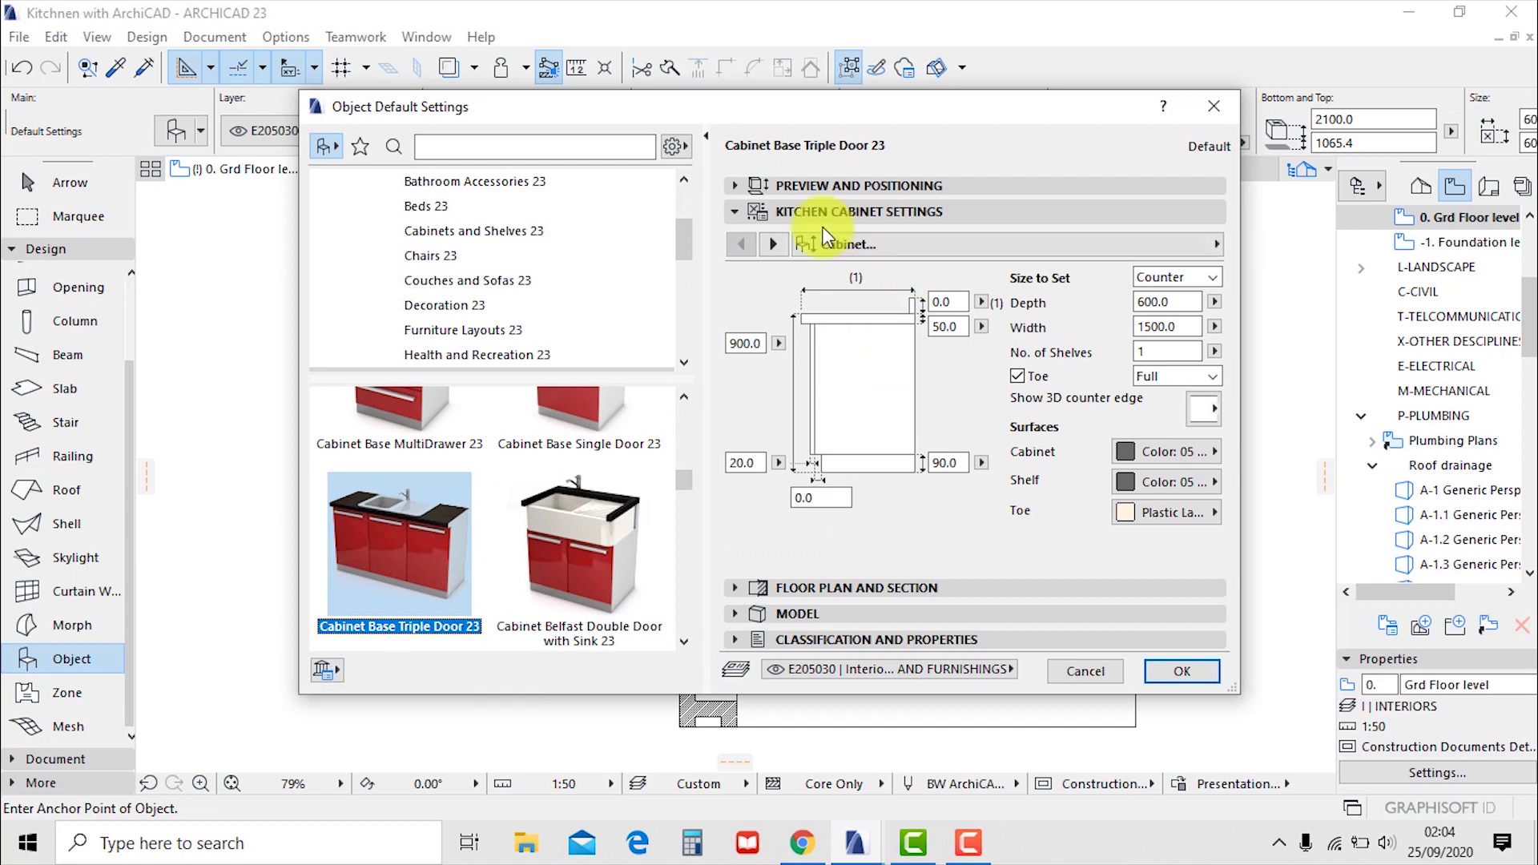
Turn off the base cabinet's toe and set its cabinet and shelf surfaces to Wood - Oak Light
{"action": "left_click", "coordinate": [1019, 378]}
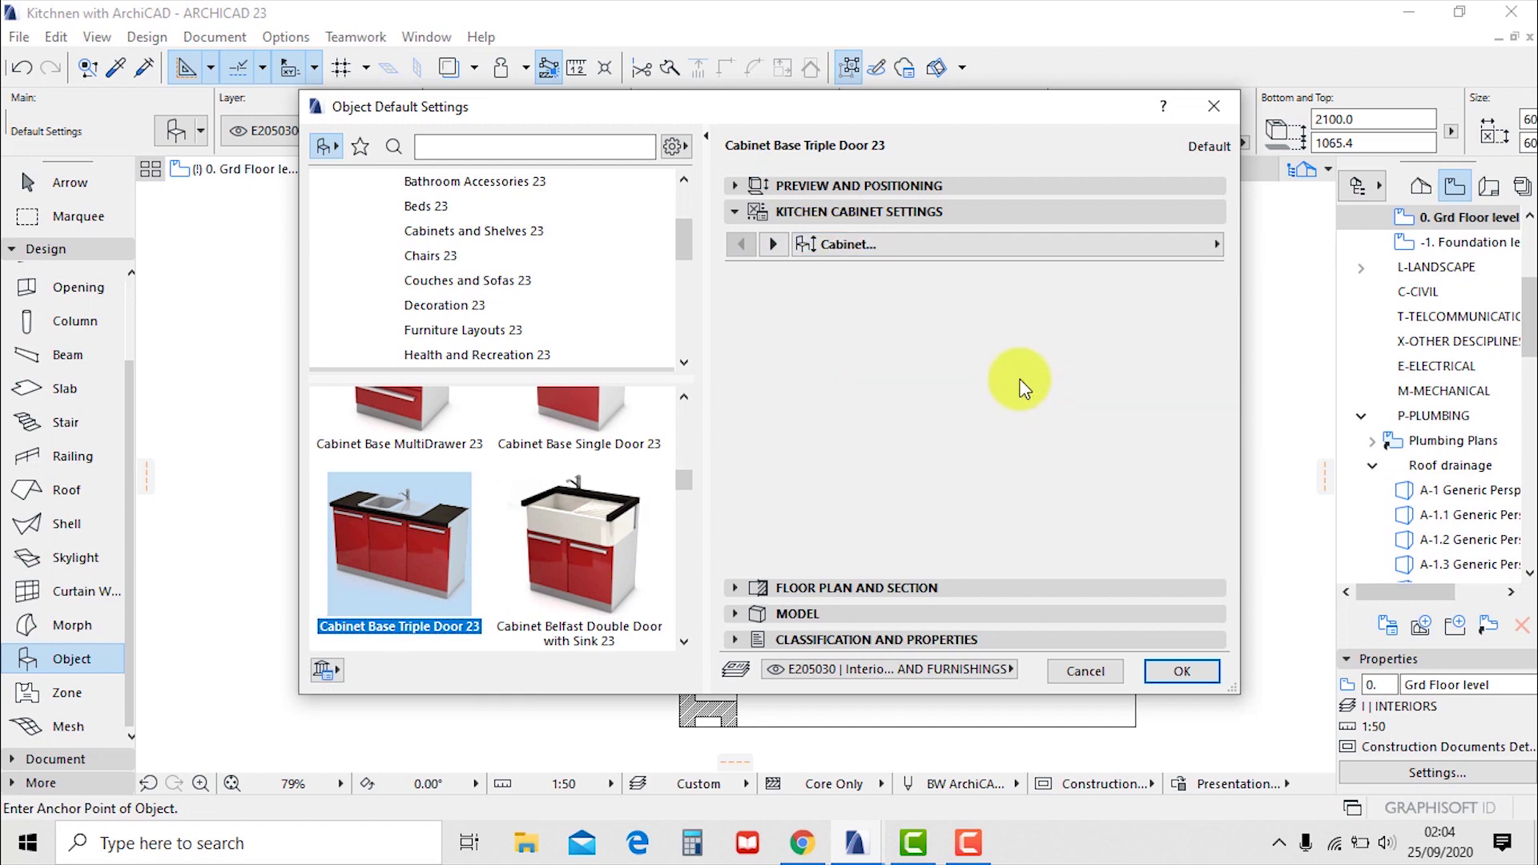
{"action": "left_click", "coordinate": [1182, 451]}
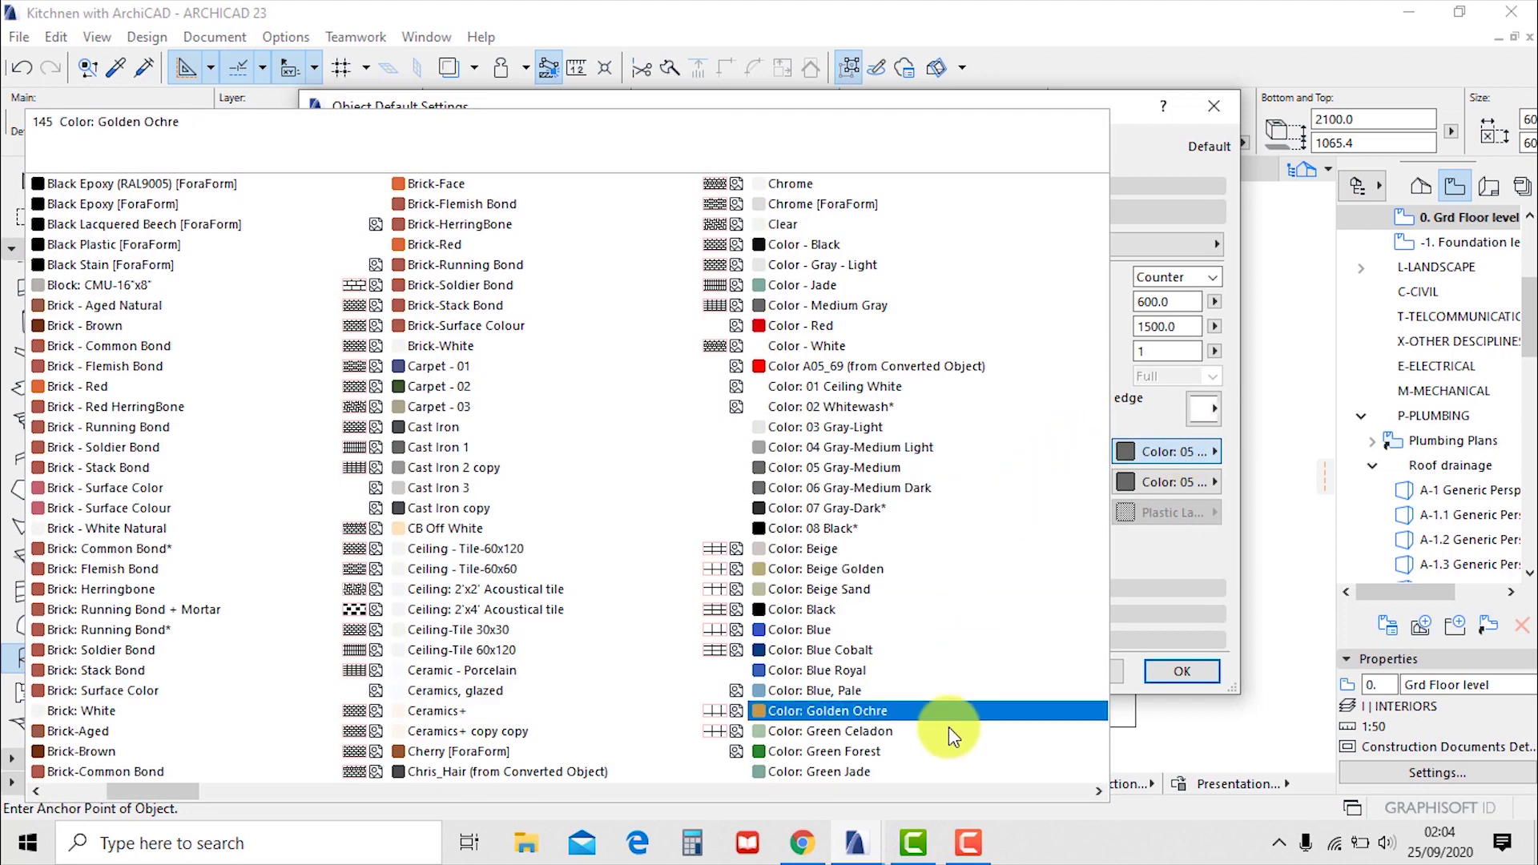
{"action": "left_click_drag", "start_coordinate": [111, 785], "coordinate": [1032, 771]}
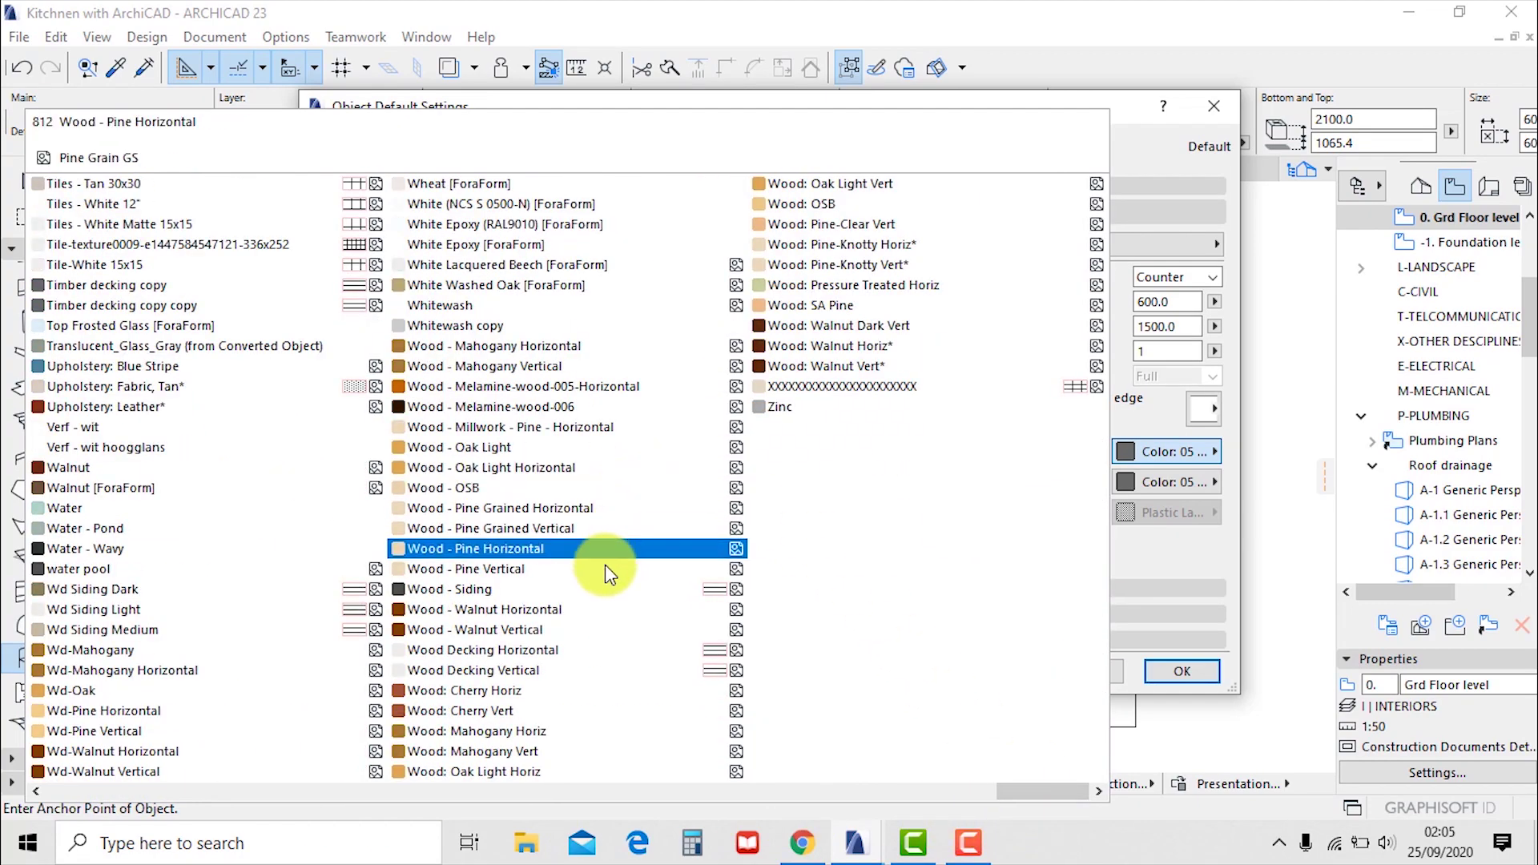
{"action": "left_click", "coordinate": [507, 457]}
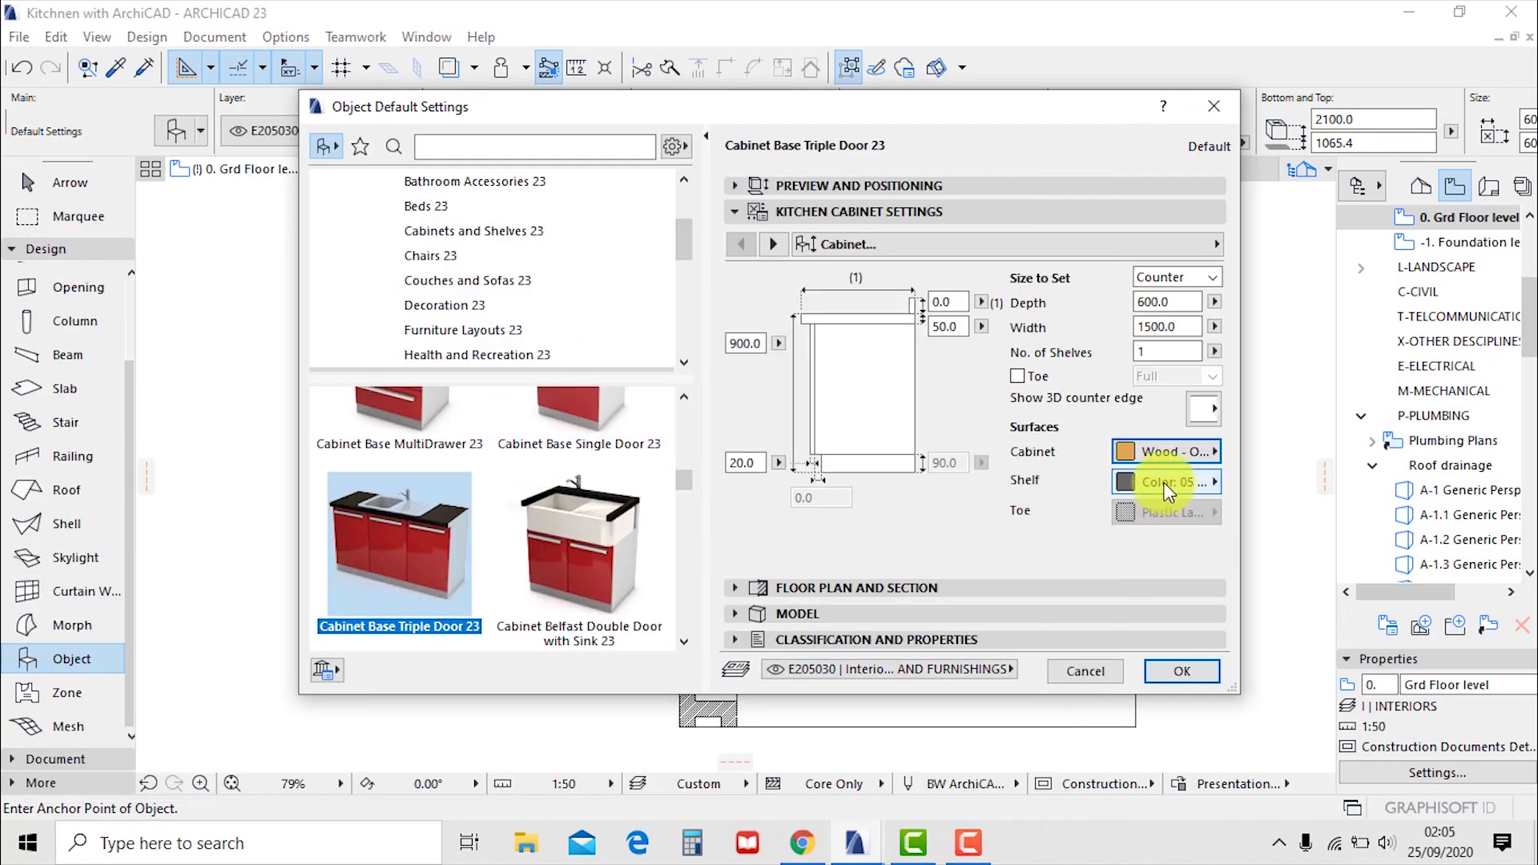
{"action": "left_click", "coordinate": [1166, 482]}
{"action": "scroll", "coordinate": [999, 638], "scroll_direction": "down", "scroll_amount": 10}
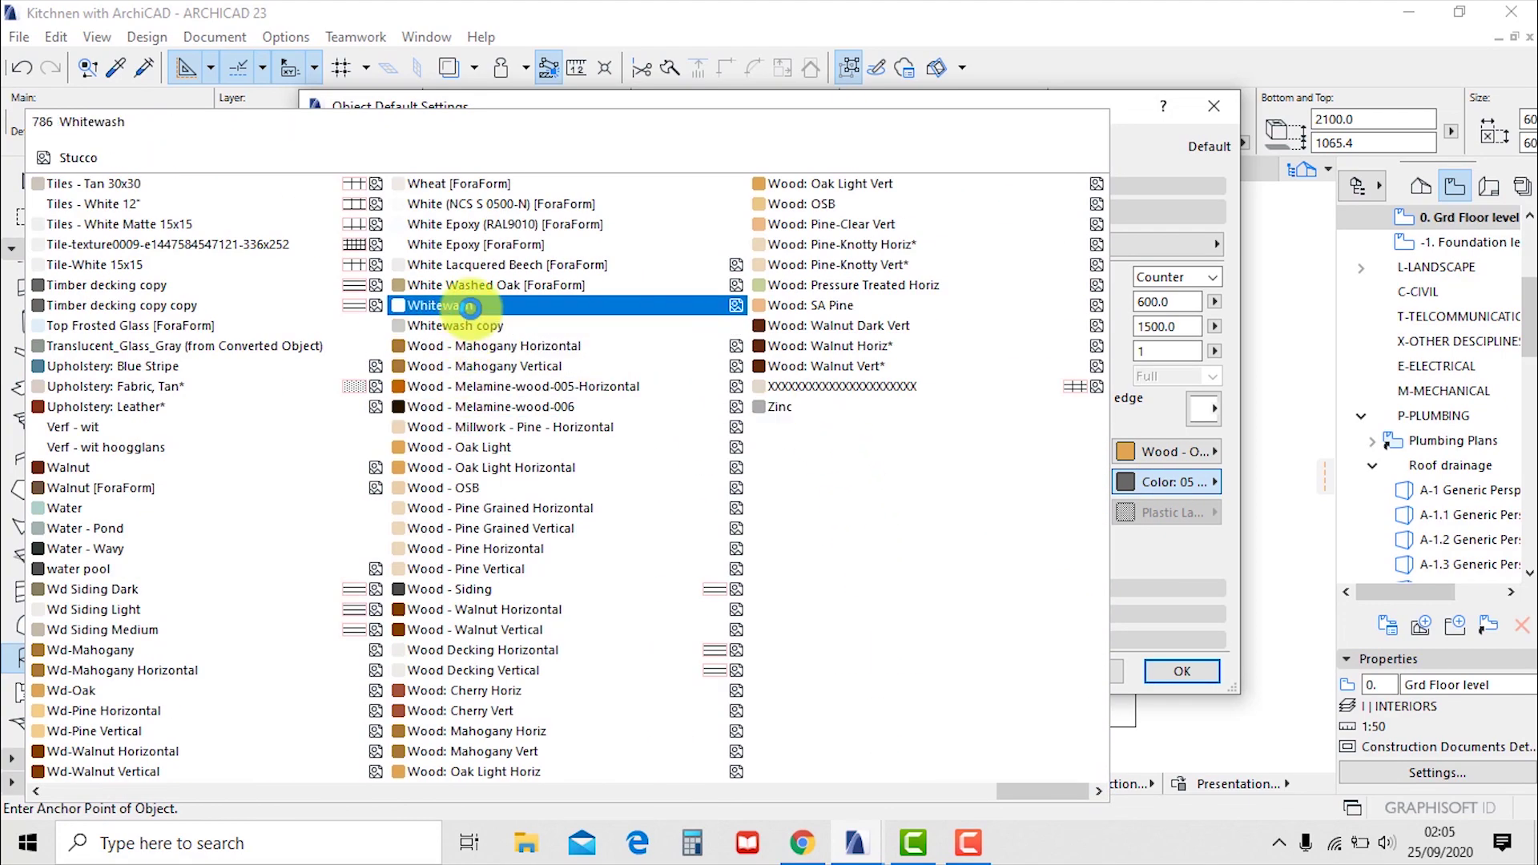
{"action": "left_click", "coordinate": [476, 447]}
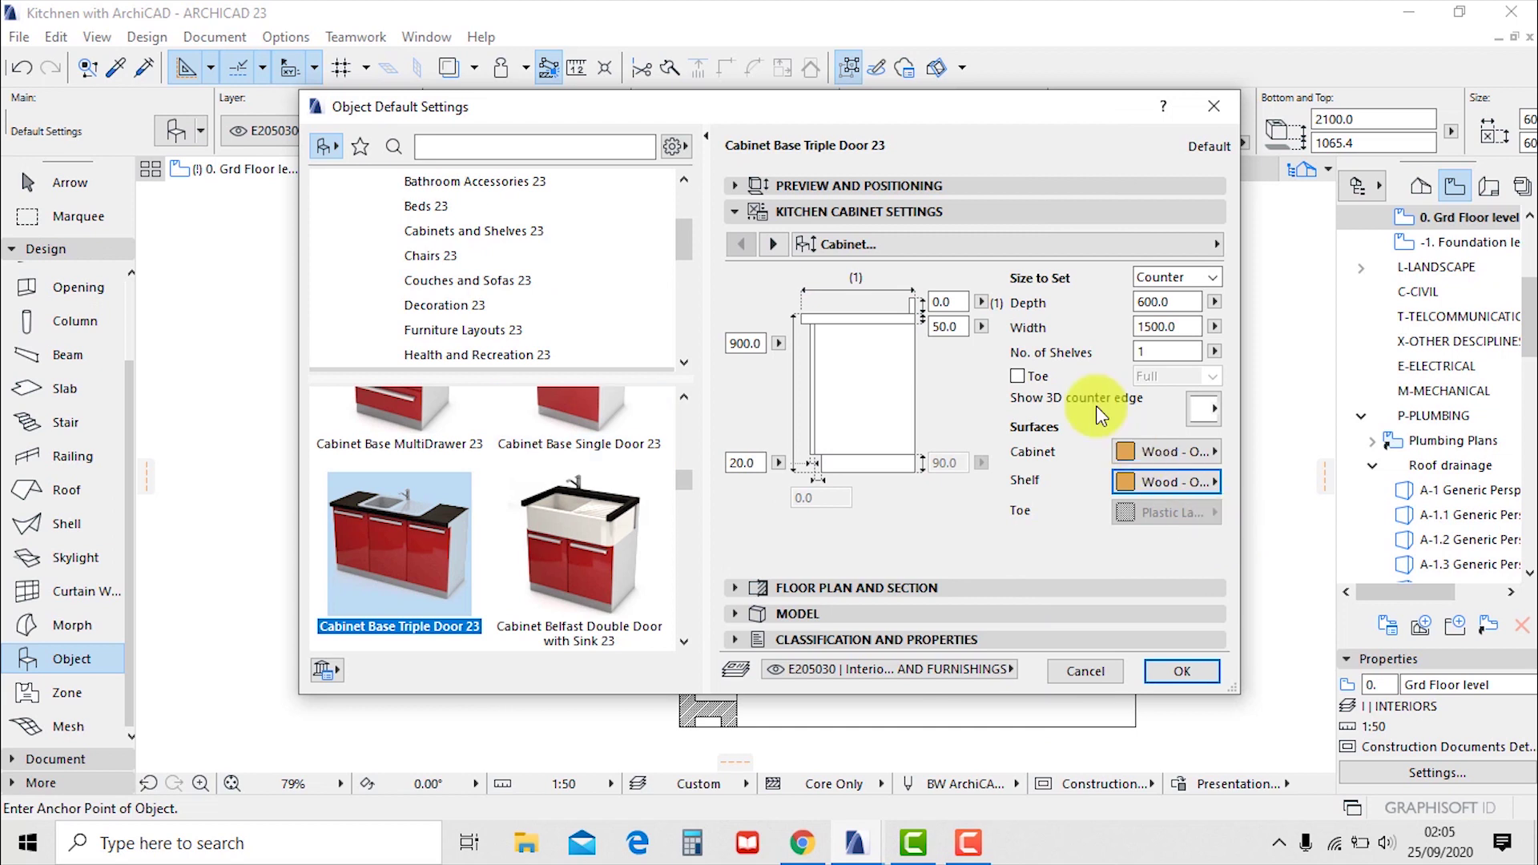
Remove the sink from the base cabinet's counter and set the door frame and drawer surfaces to Wood - Oak Light
{"action": "left_click", "coordinate": [774, 244]}
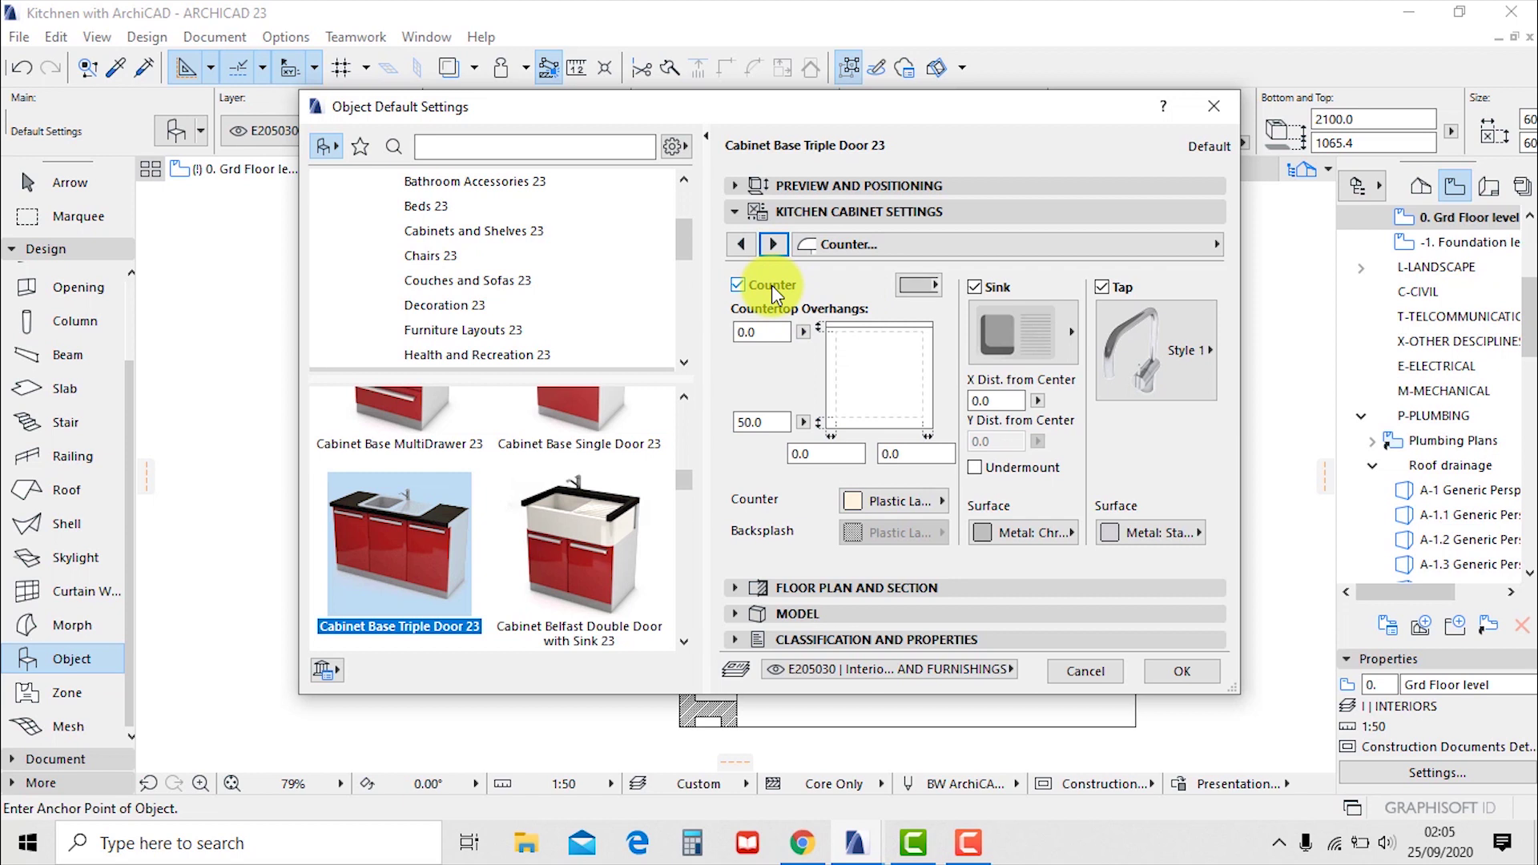
{"action": "left_click", "coordinate": [975, 288]}
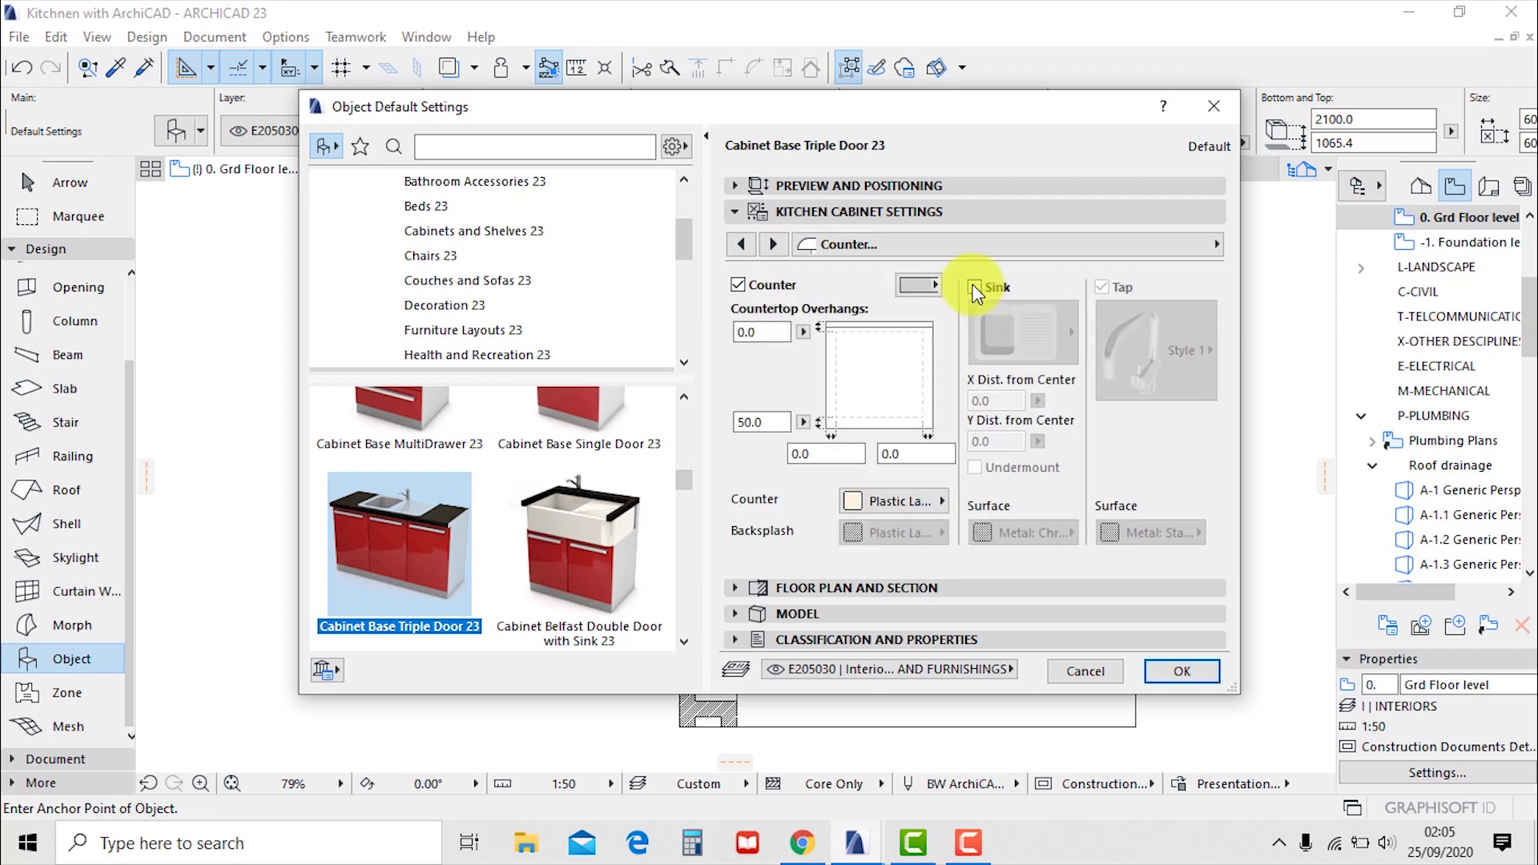
{"action": "left_click", "coordinate": [770, 245]}
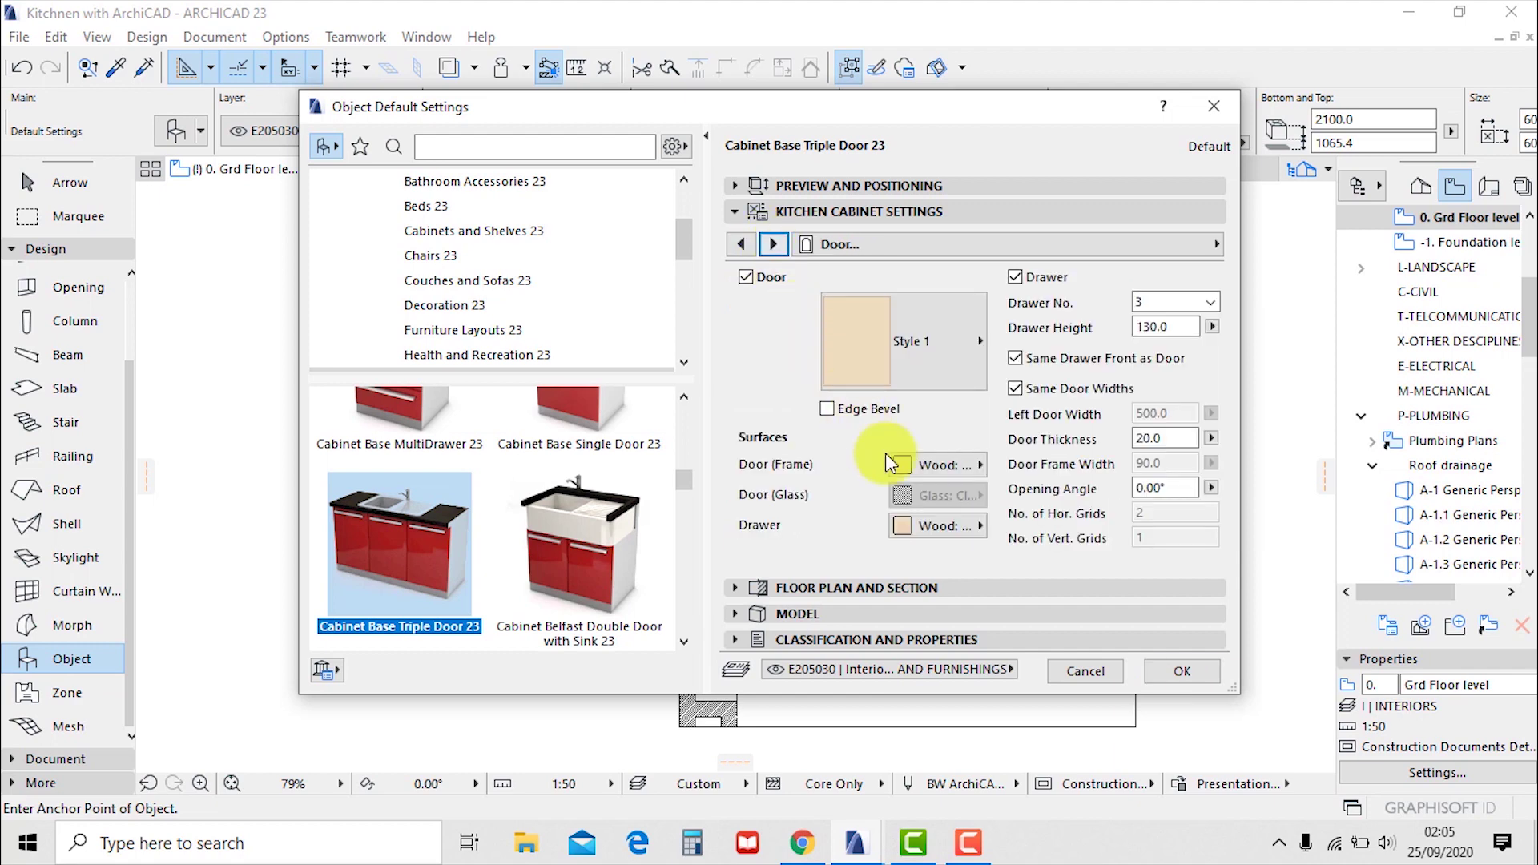
{"action": "left_click", "coordinate": [941, 466]}
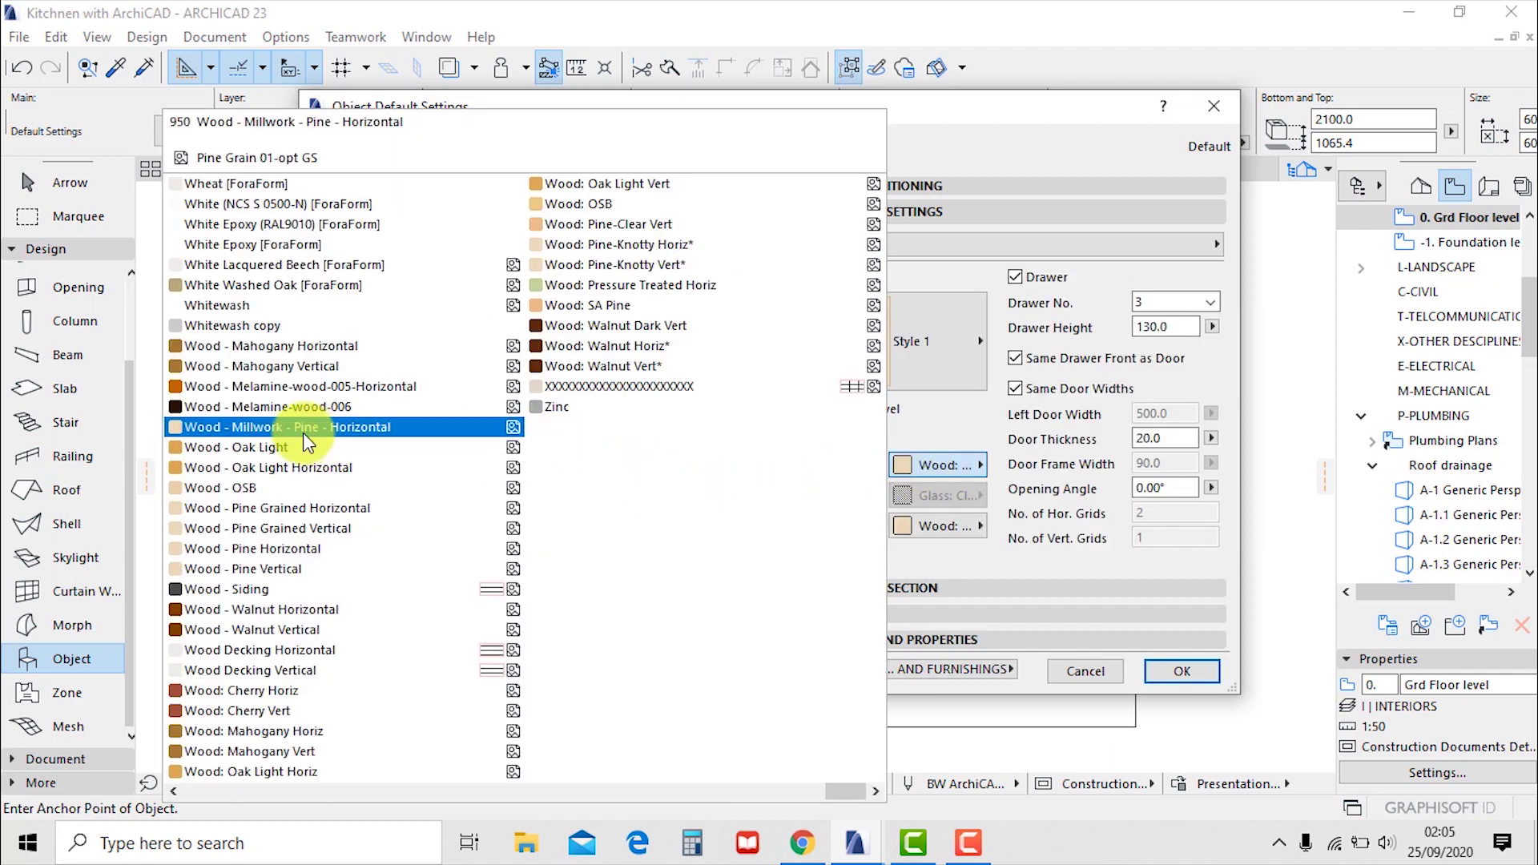
{"action": "left_click", "coordinate": [271, 447]}
{"action": "left_click", "coordinate": [944, 526]}
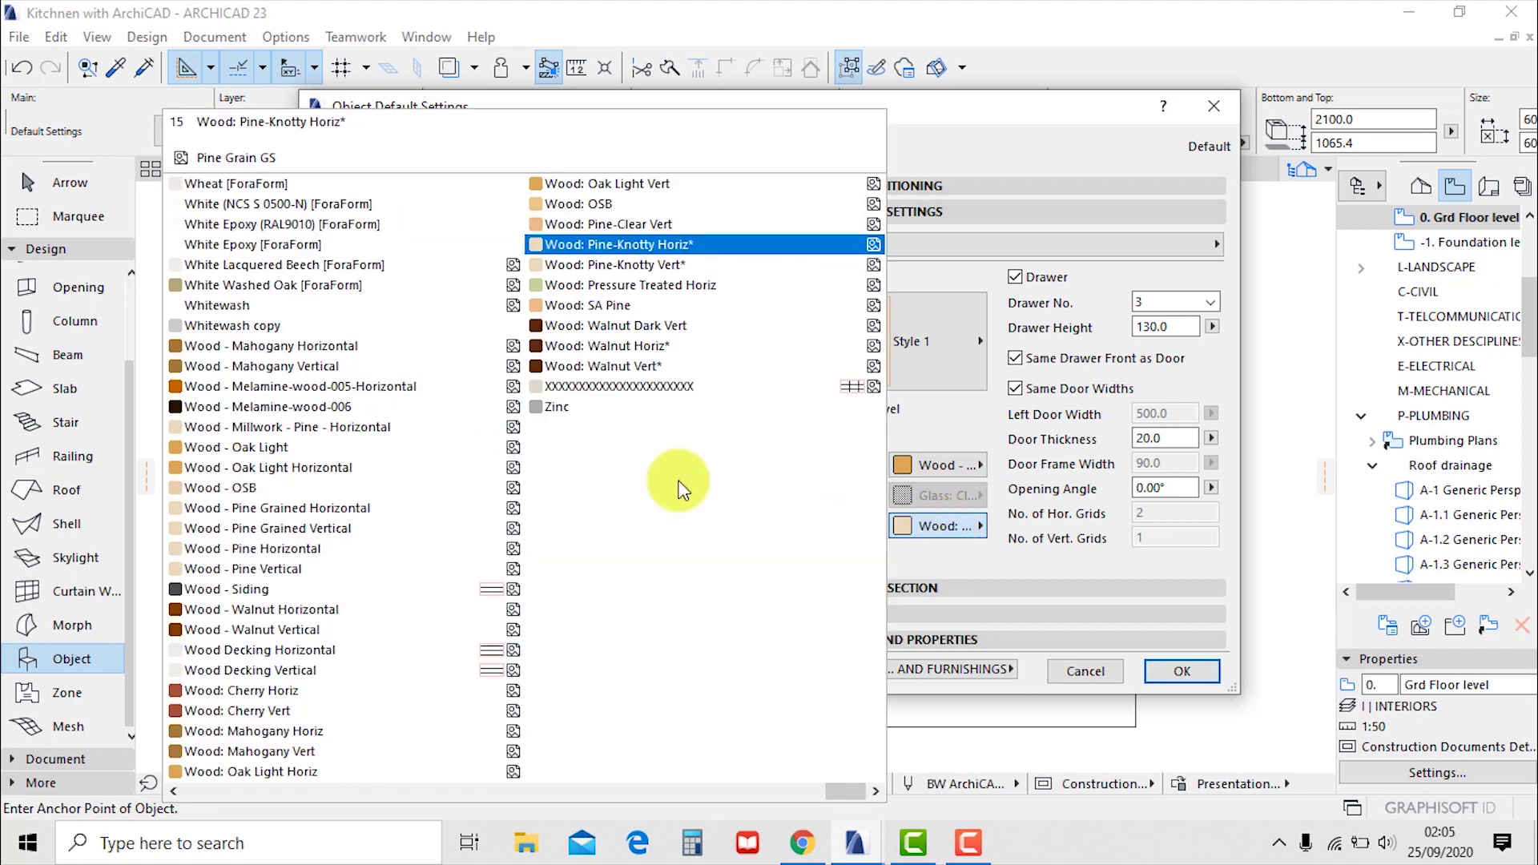
{"action": "left_click", "coordinate": [285, 450]}
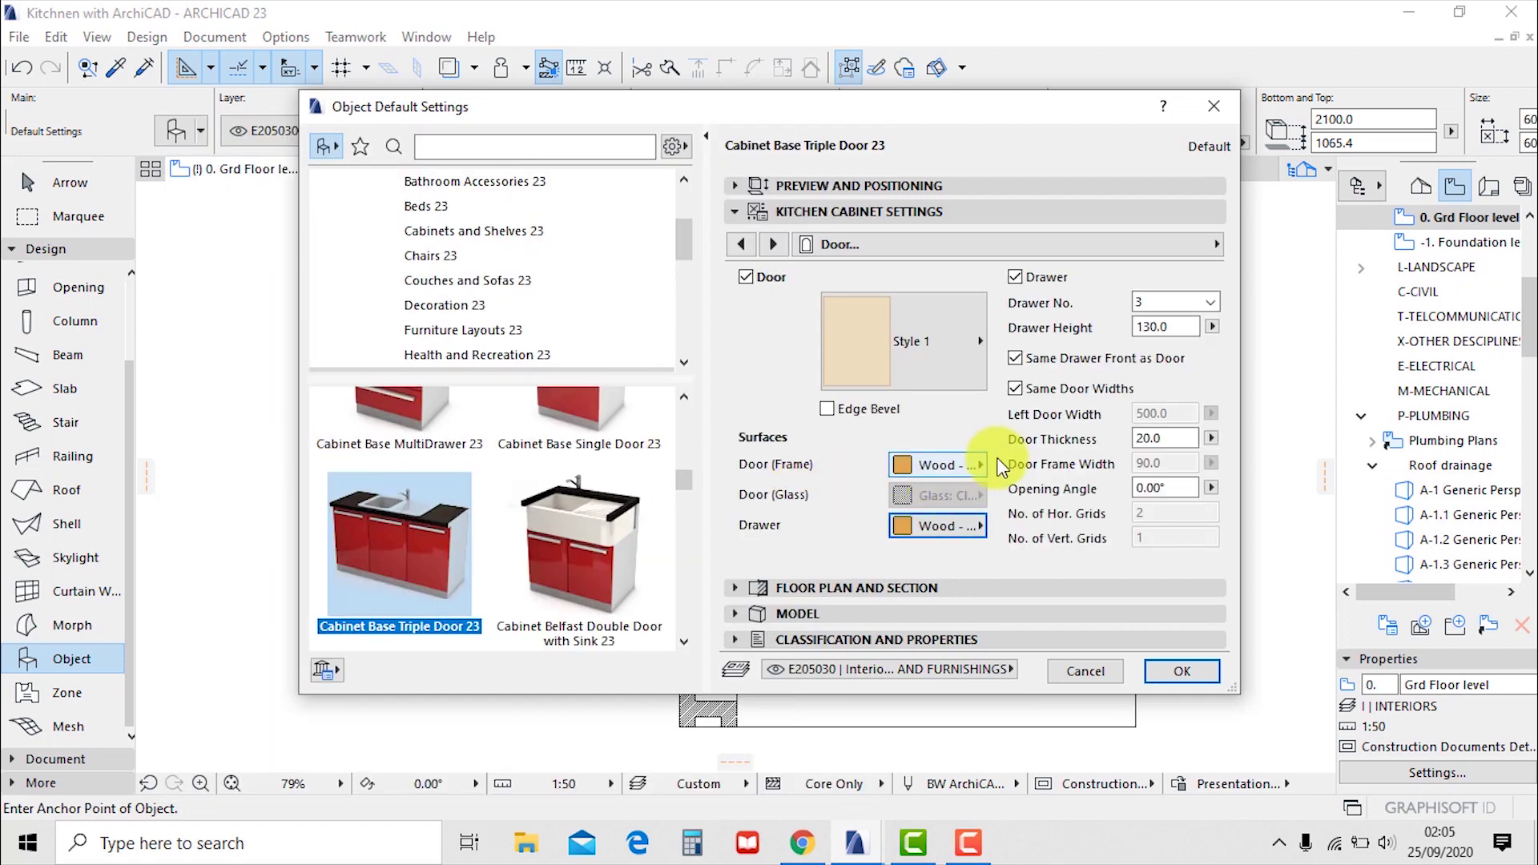
Turn off the knobs on the triple-door base cabinet
{"action": "left_click", "coordinate": [770, 247]}
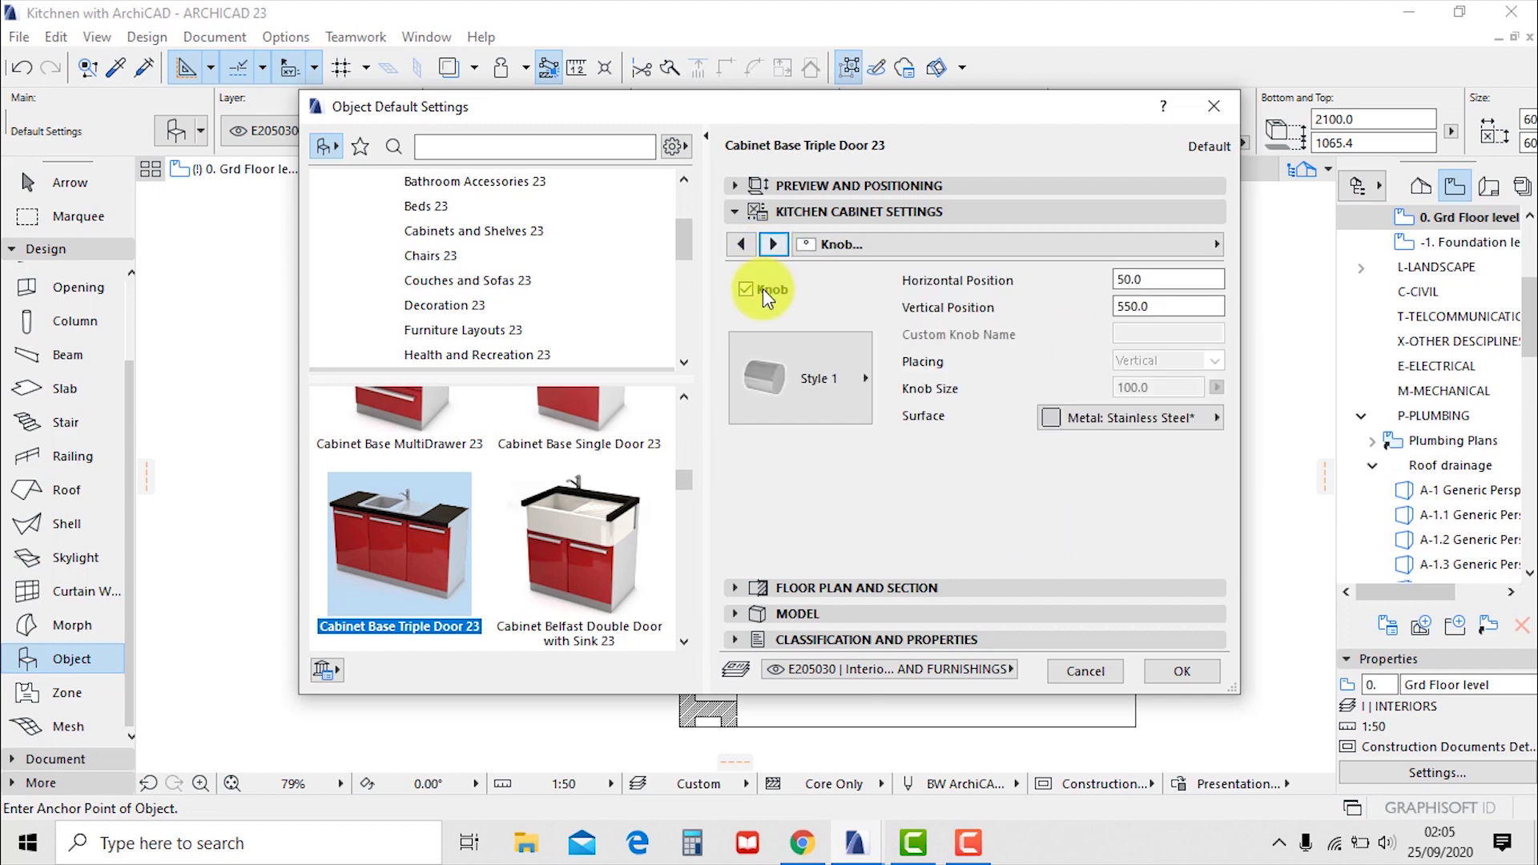
{"action": "left_click", "coordinate": [745, 290]}
{"action": "left_click", "coordinate": [774, 256]}
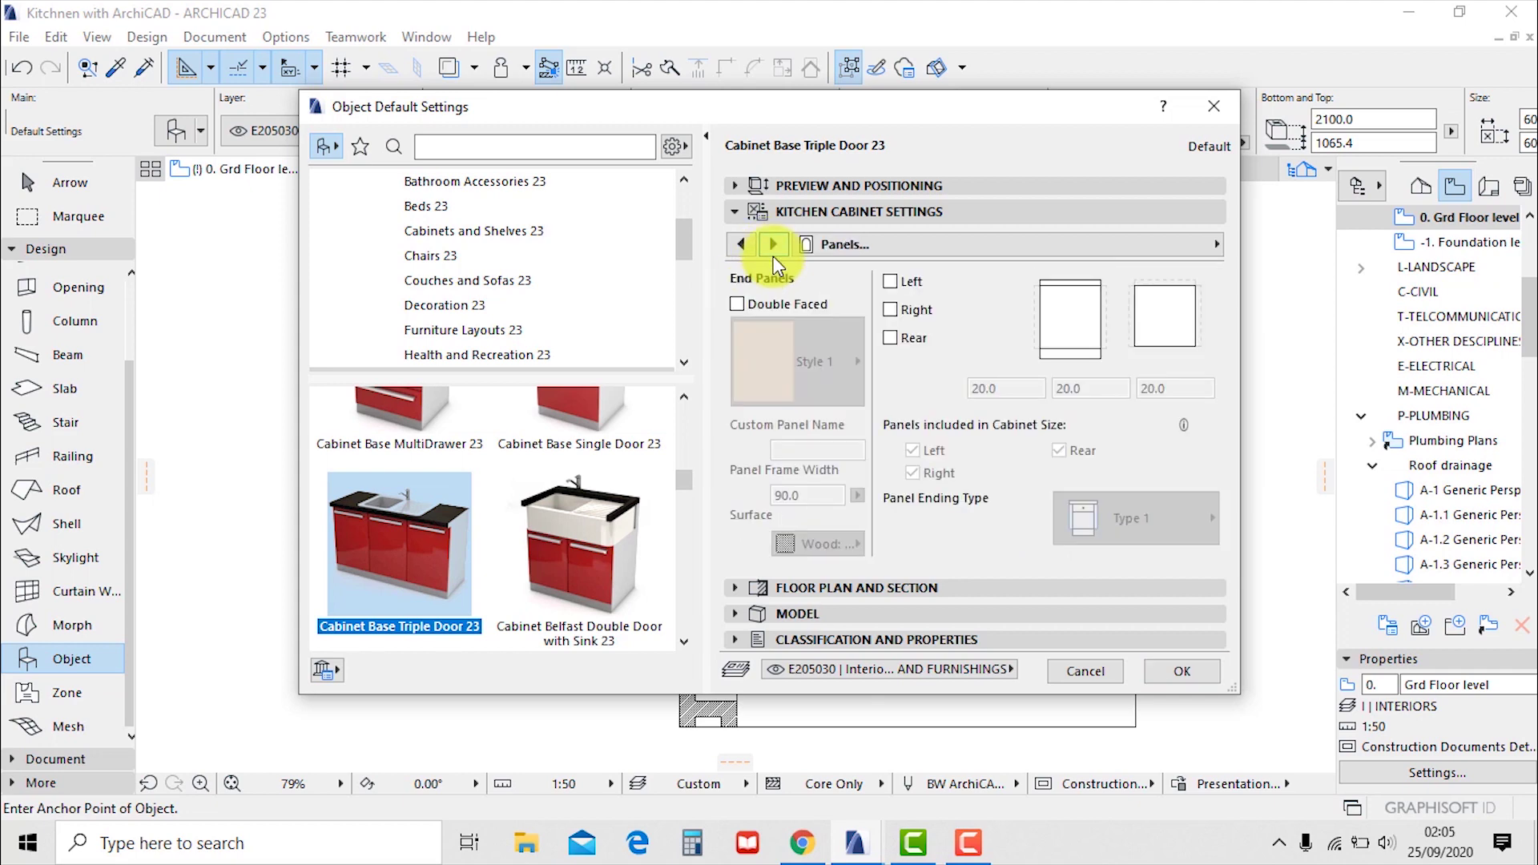
Set the cabinet's 2D fill background pen to Window Background and its fill type to % 12.5, and accept the object settings
{"action": "left_click", "coordinate": [775, 249]}
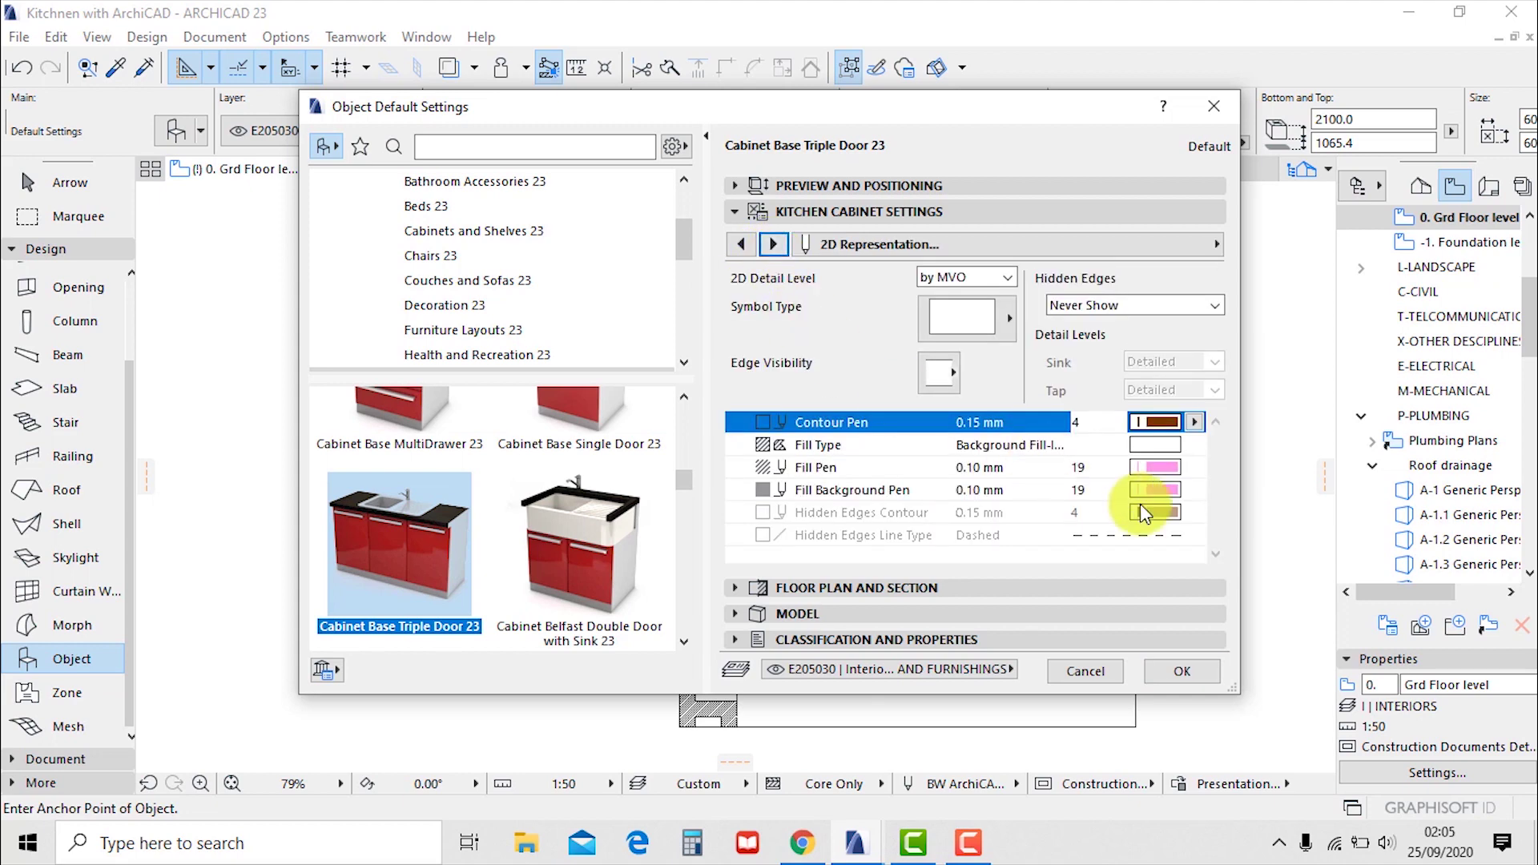
{"action": "left_click", "coordinate": [1166, 492]}
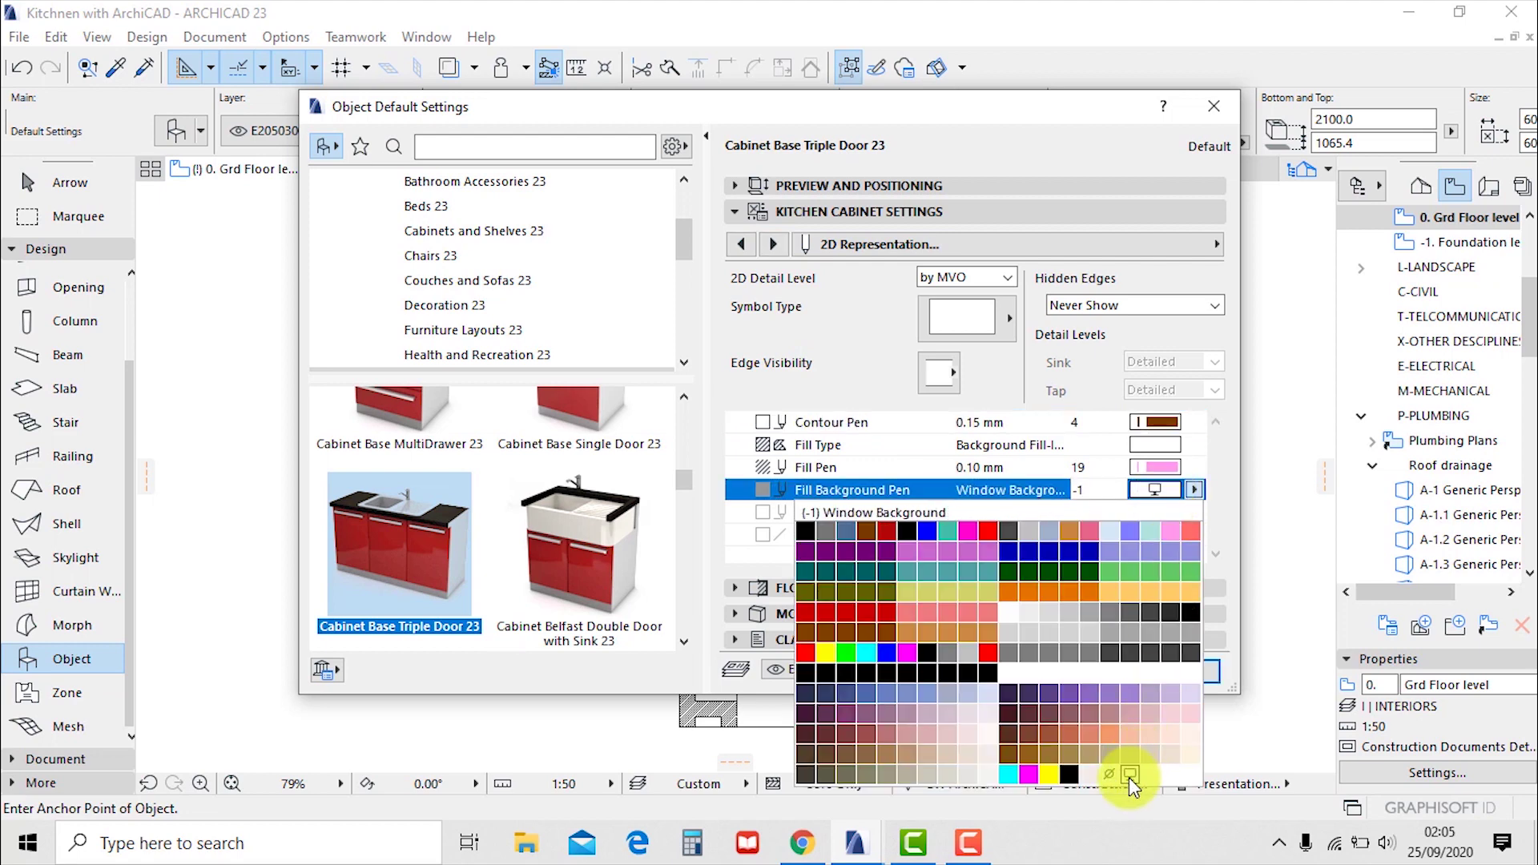
{"action": "left_click", "coordinate": [1128, 777]}
{"action": "left_click", "coordinate": [1173, 447]}
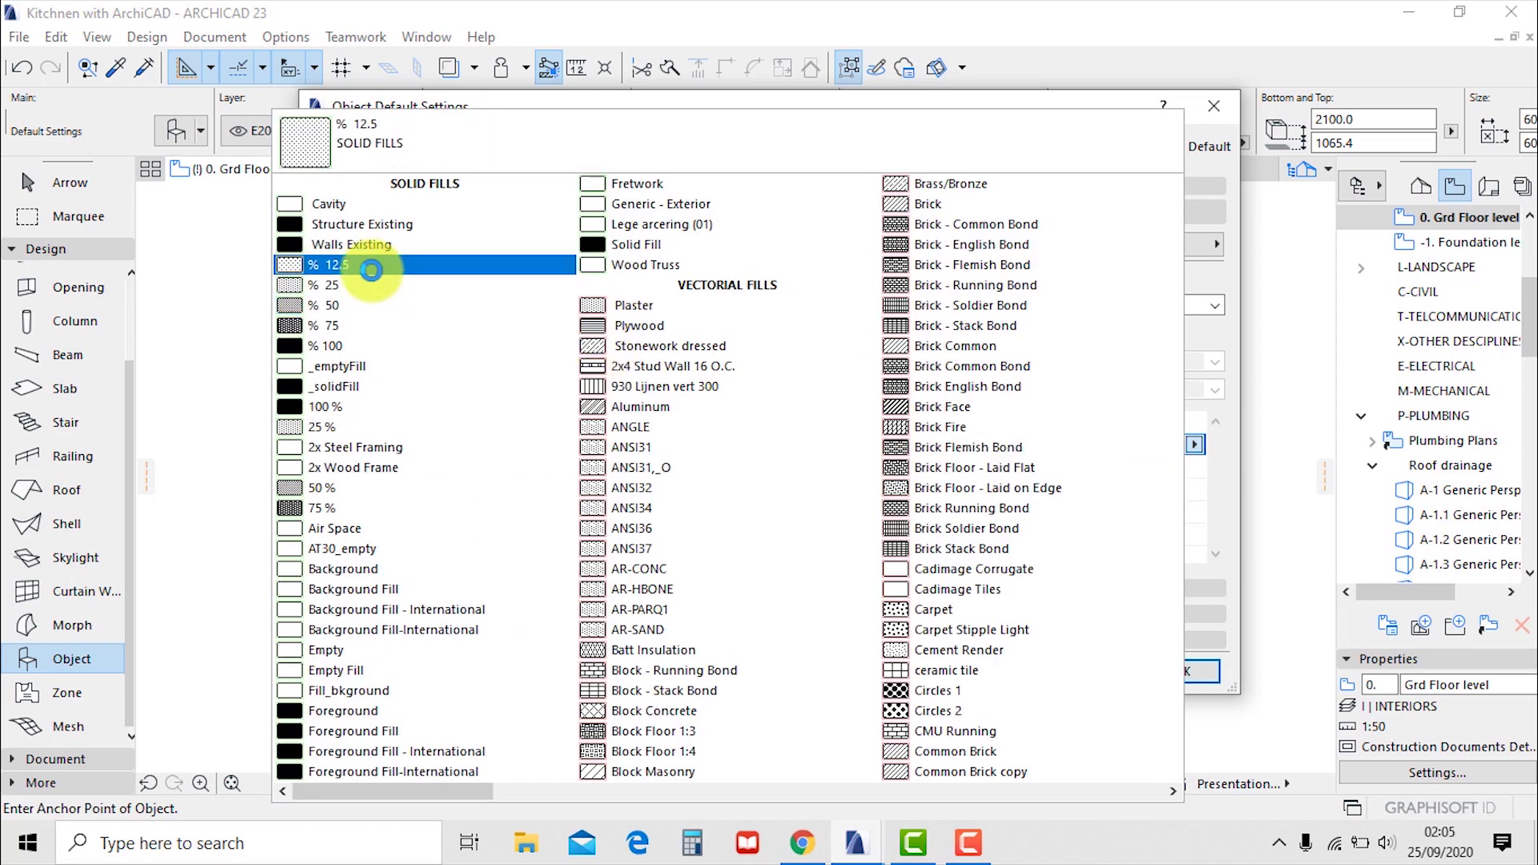
{"action": "left_click", "coordinate": [360, 257]}
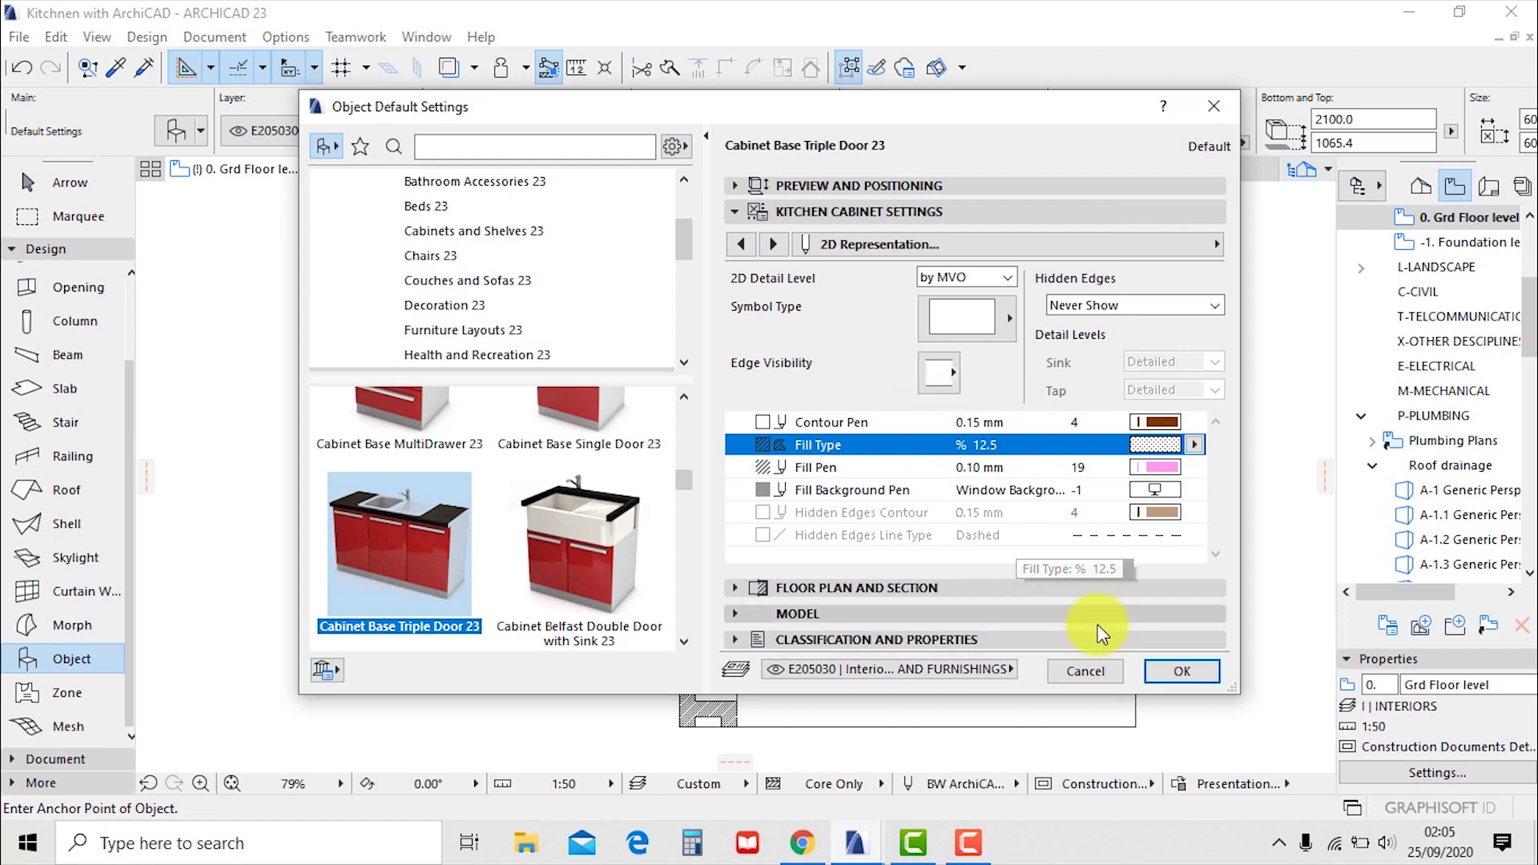
{"action": "left_click", "coordinate": [1170, 675]}
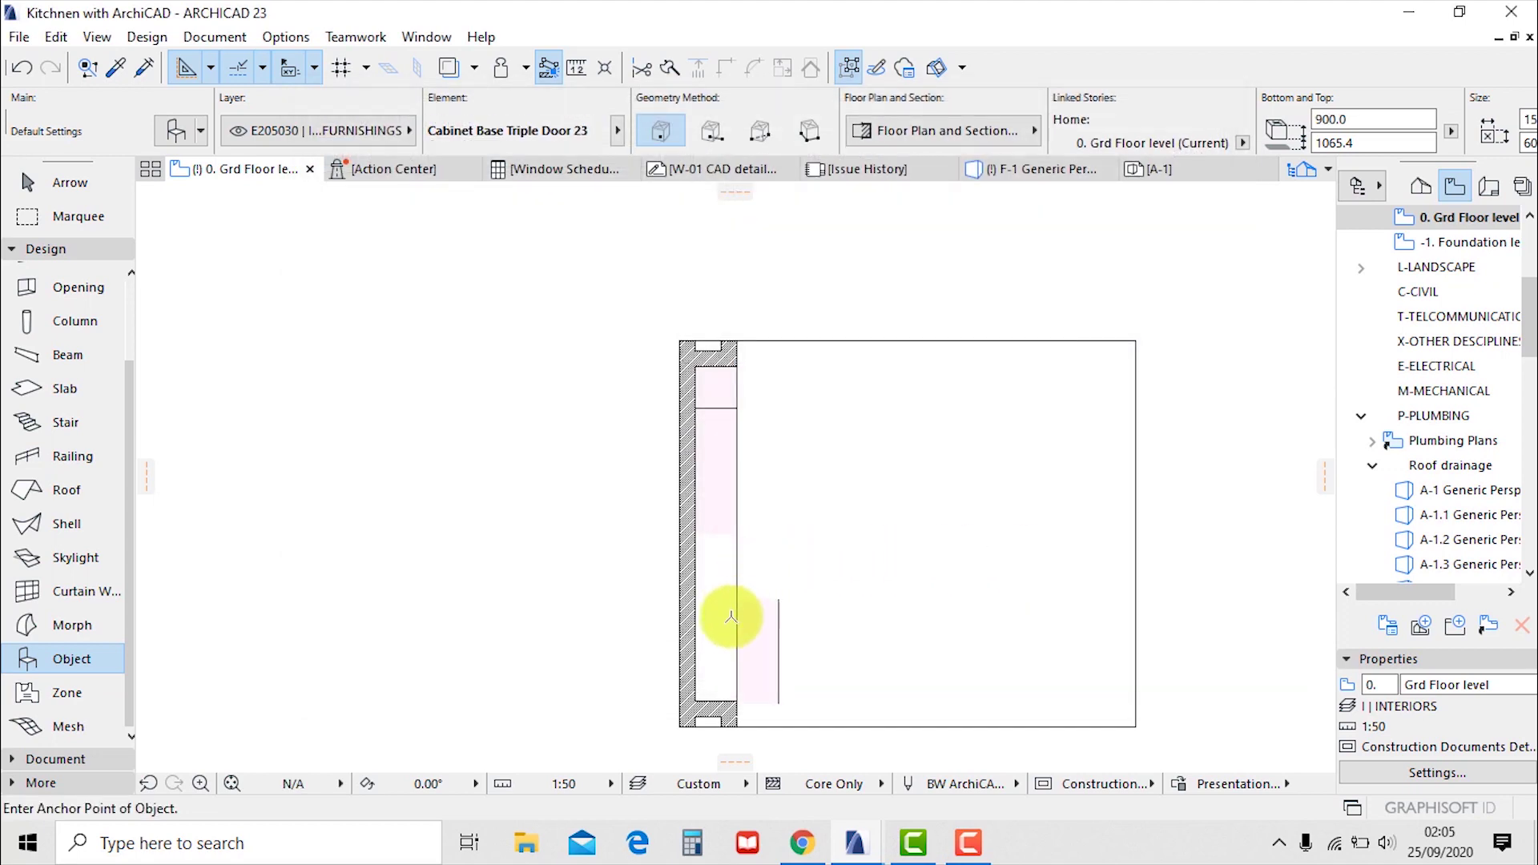
Move the triple-door base cabinet in plan into the wall niche, placing its back corner against the wall beside the tall cabinets
{"action": "scroll", "coordinate": [779, 630], "scroll_direction": "up", "scroll_amount": 3}
{"action": "key", "text": "Escape"}
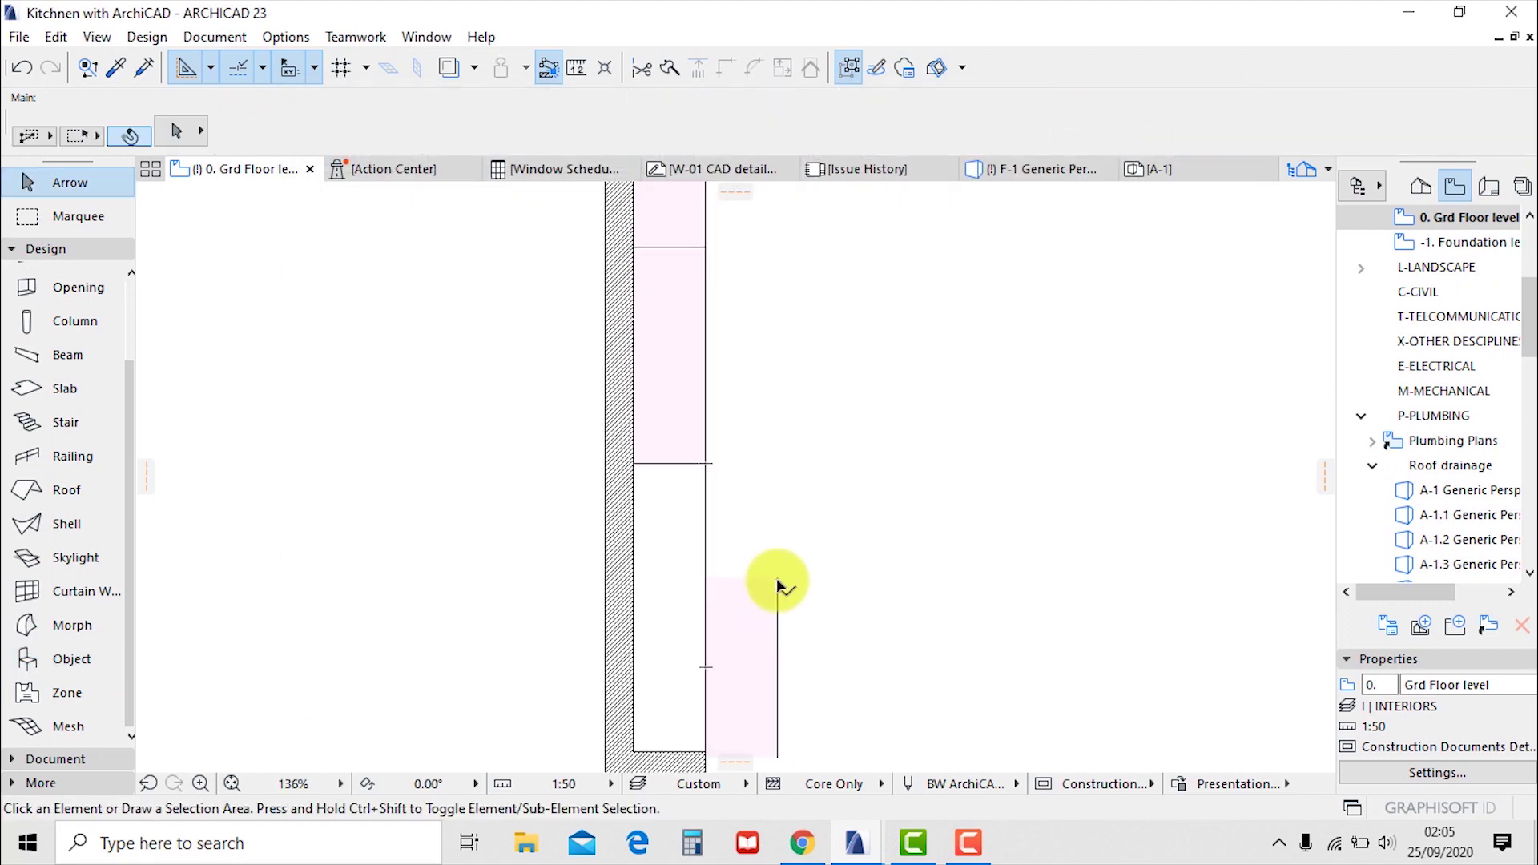
{"action": "left_click", "coordinate": [776, 582]}
{"action": "left_click", "coordinate": [705, 577]}
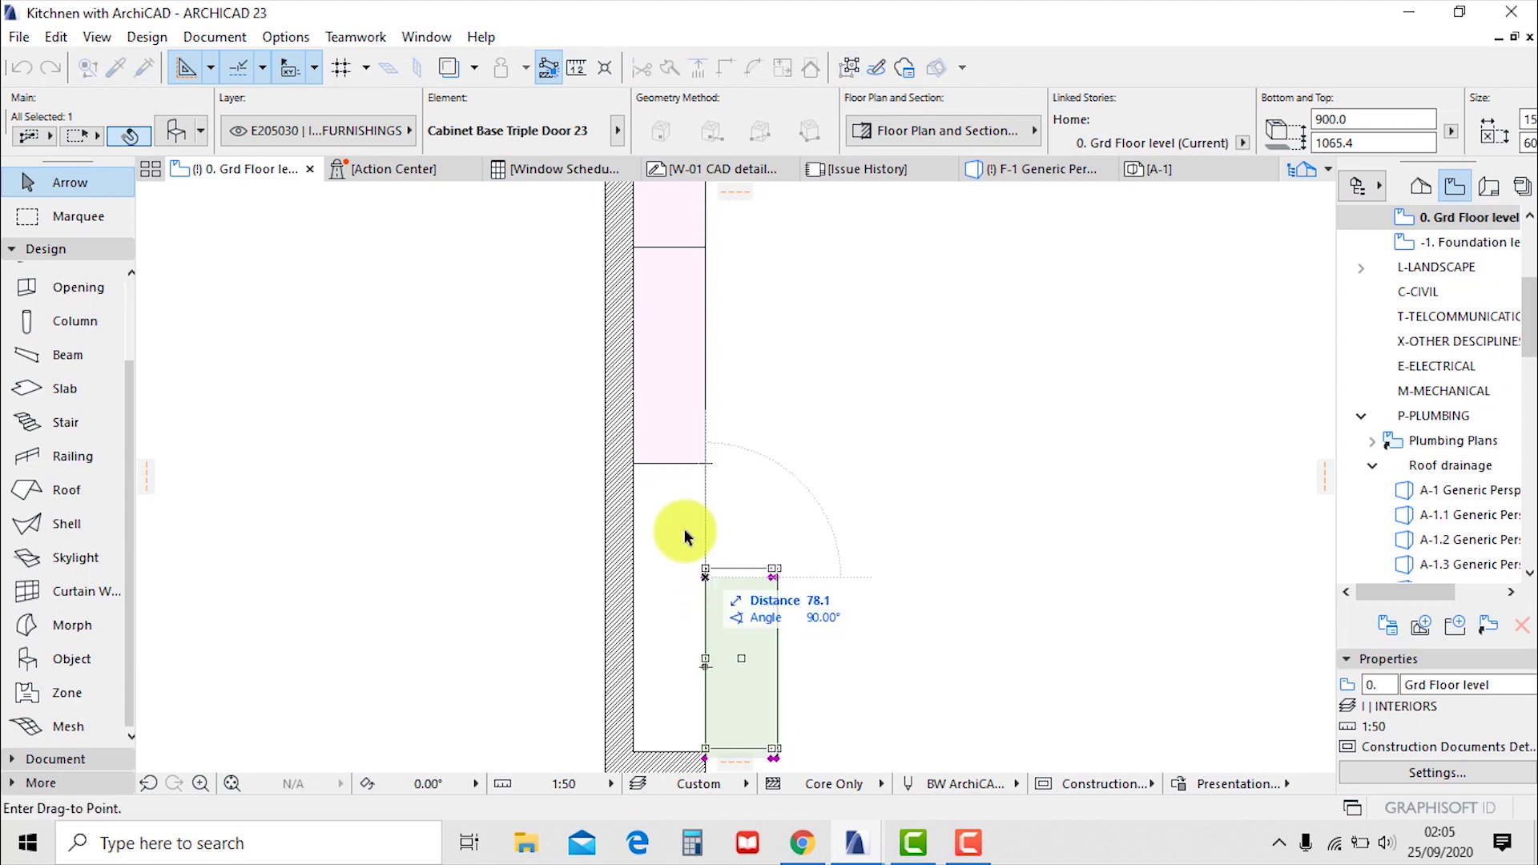
{"action": "left_click", "coordinate": [638, 465]}
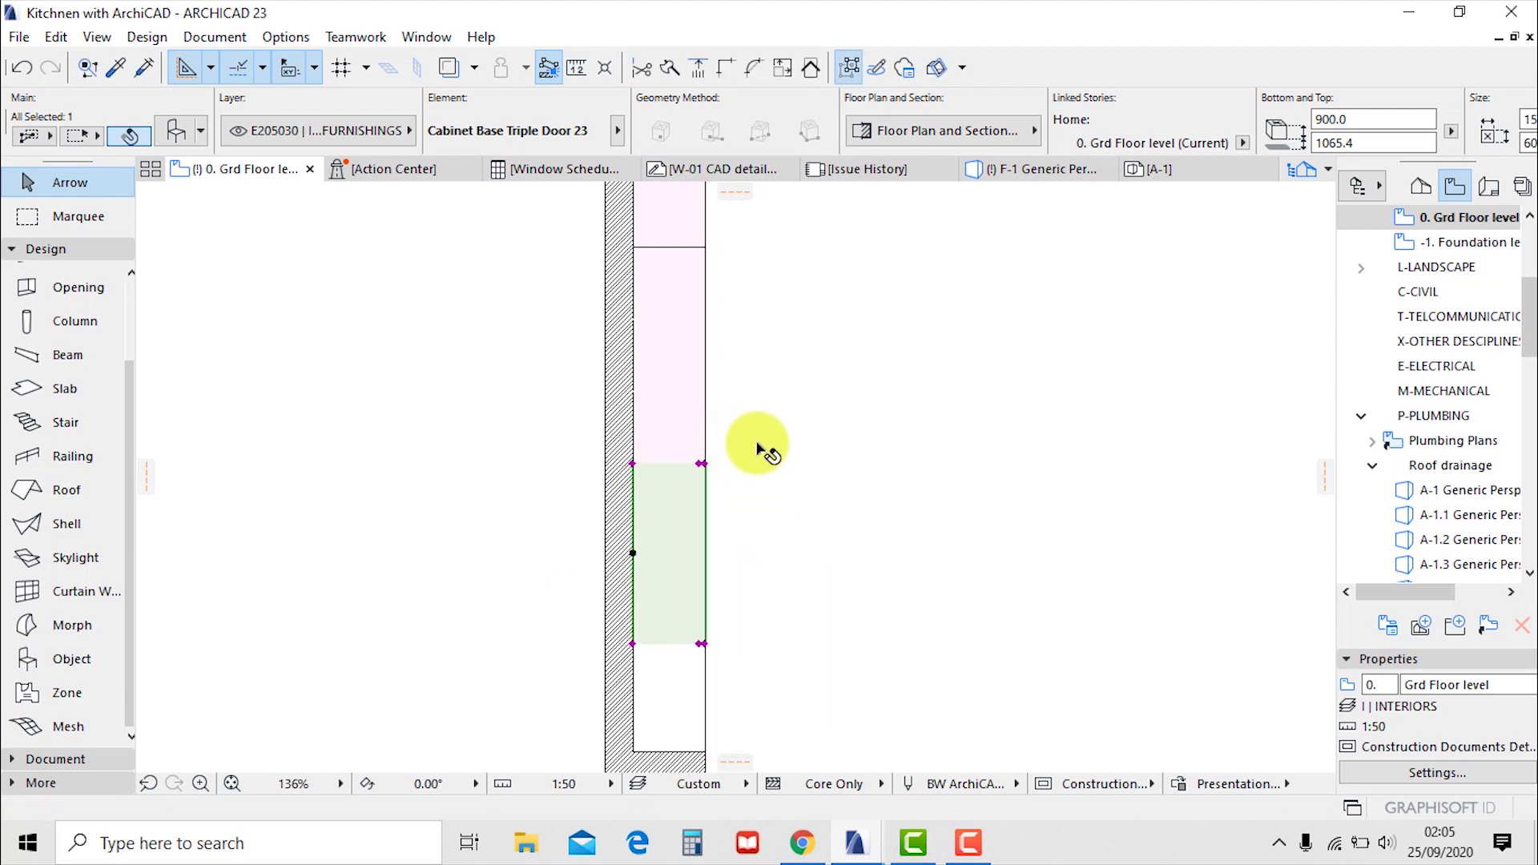
Lower the triple-door base cabinet in 3D so its bottom corner meets the foot of the adjacent tall cabinet
{"action": "key", "text": "F3"}
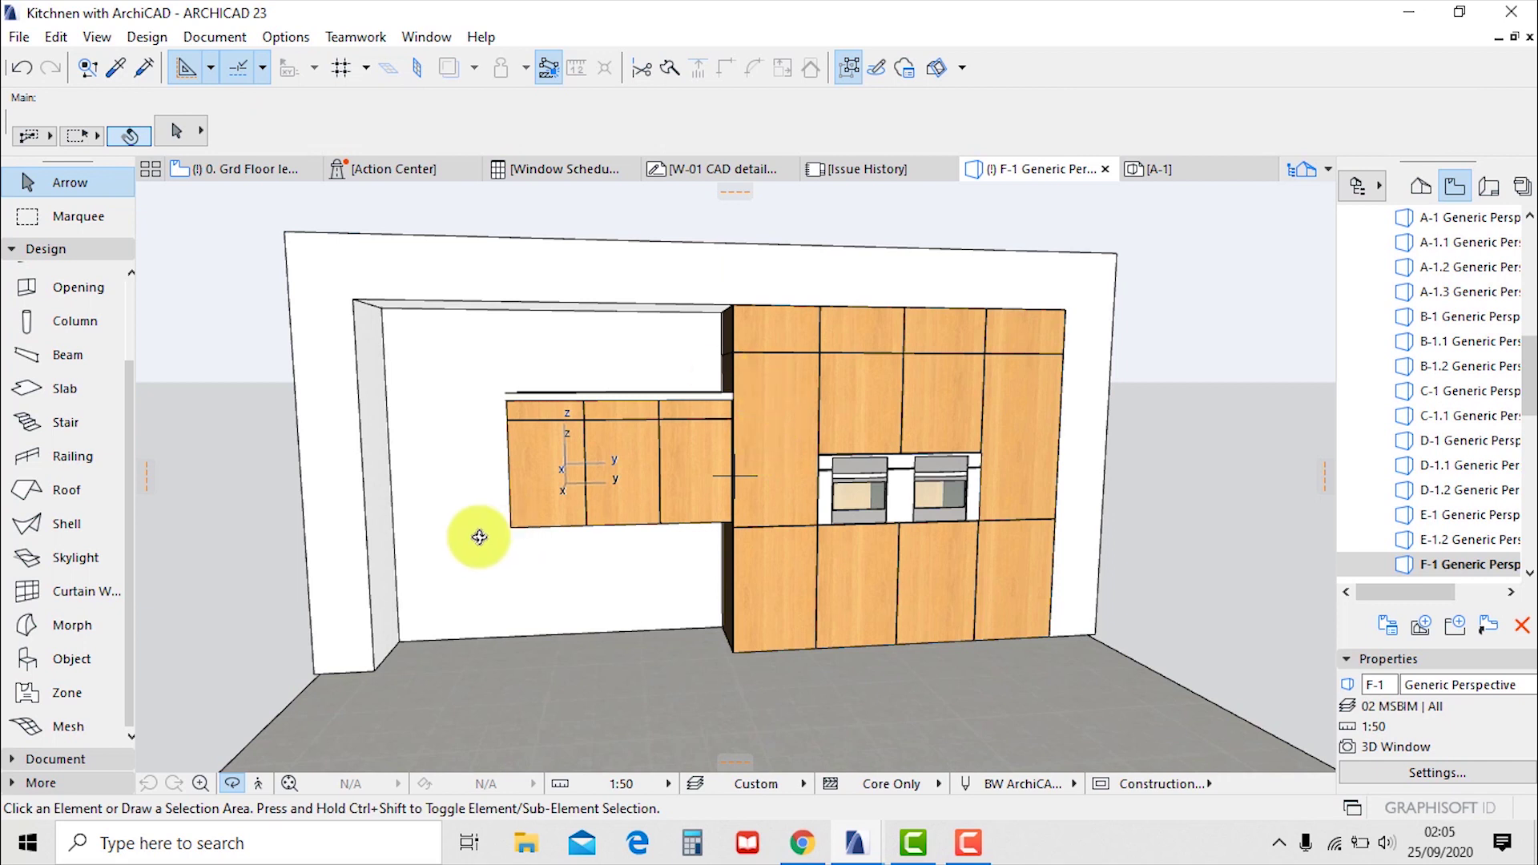
{"action": "left_click", "coordinate": [641, 449]}
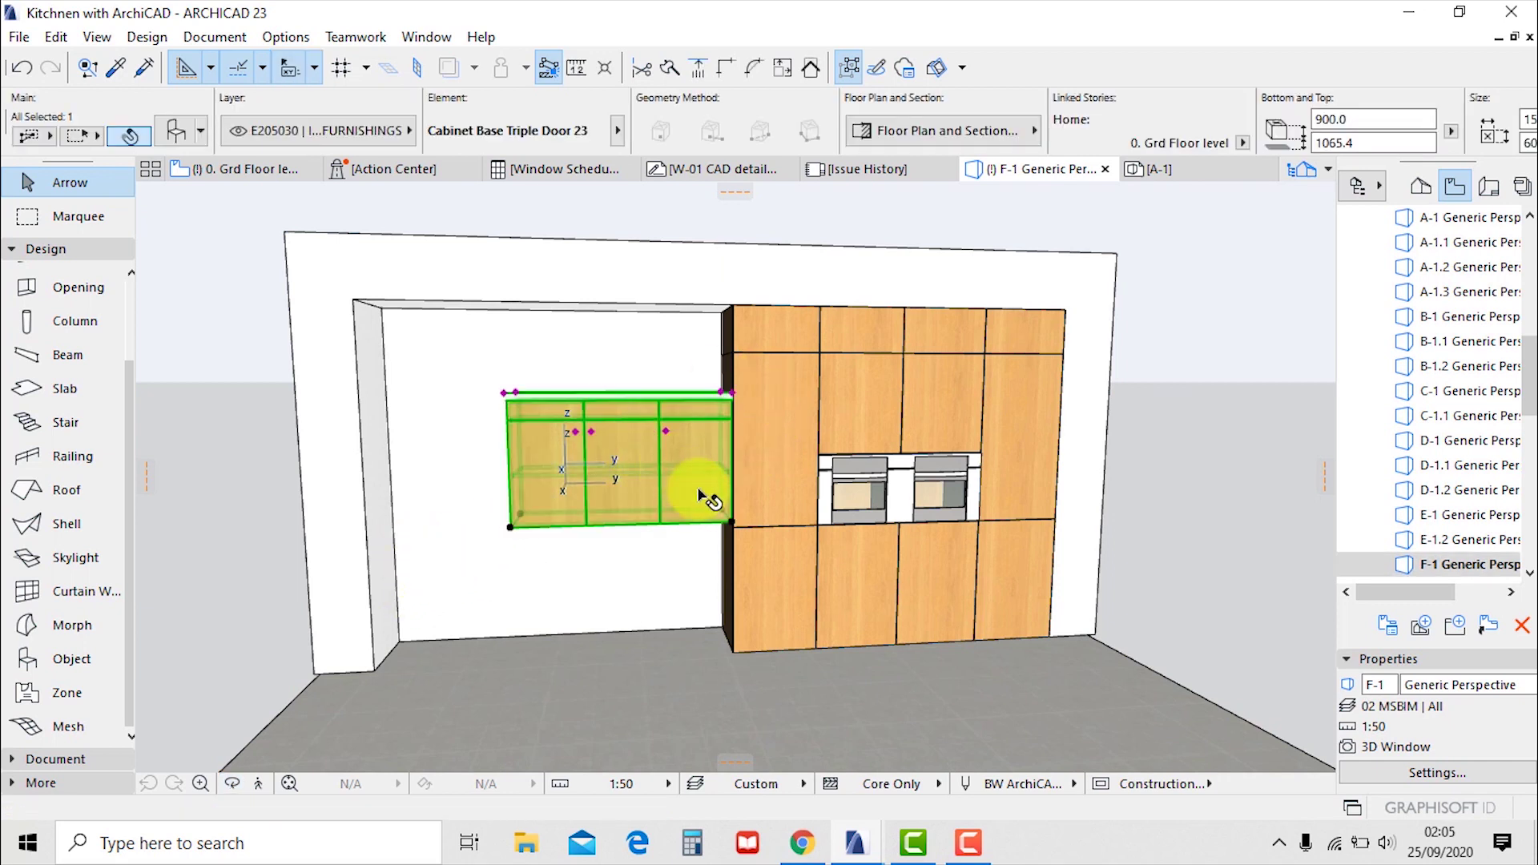
{"action": "left_click", "coordinate": [726, 523]}
{"action": "left_click", "coordinate": [735, 657]}
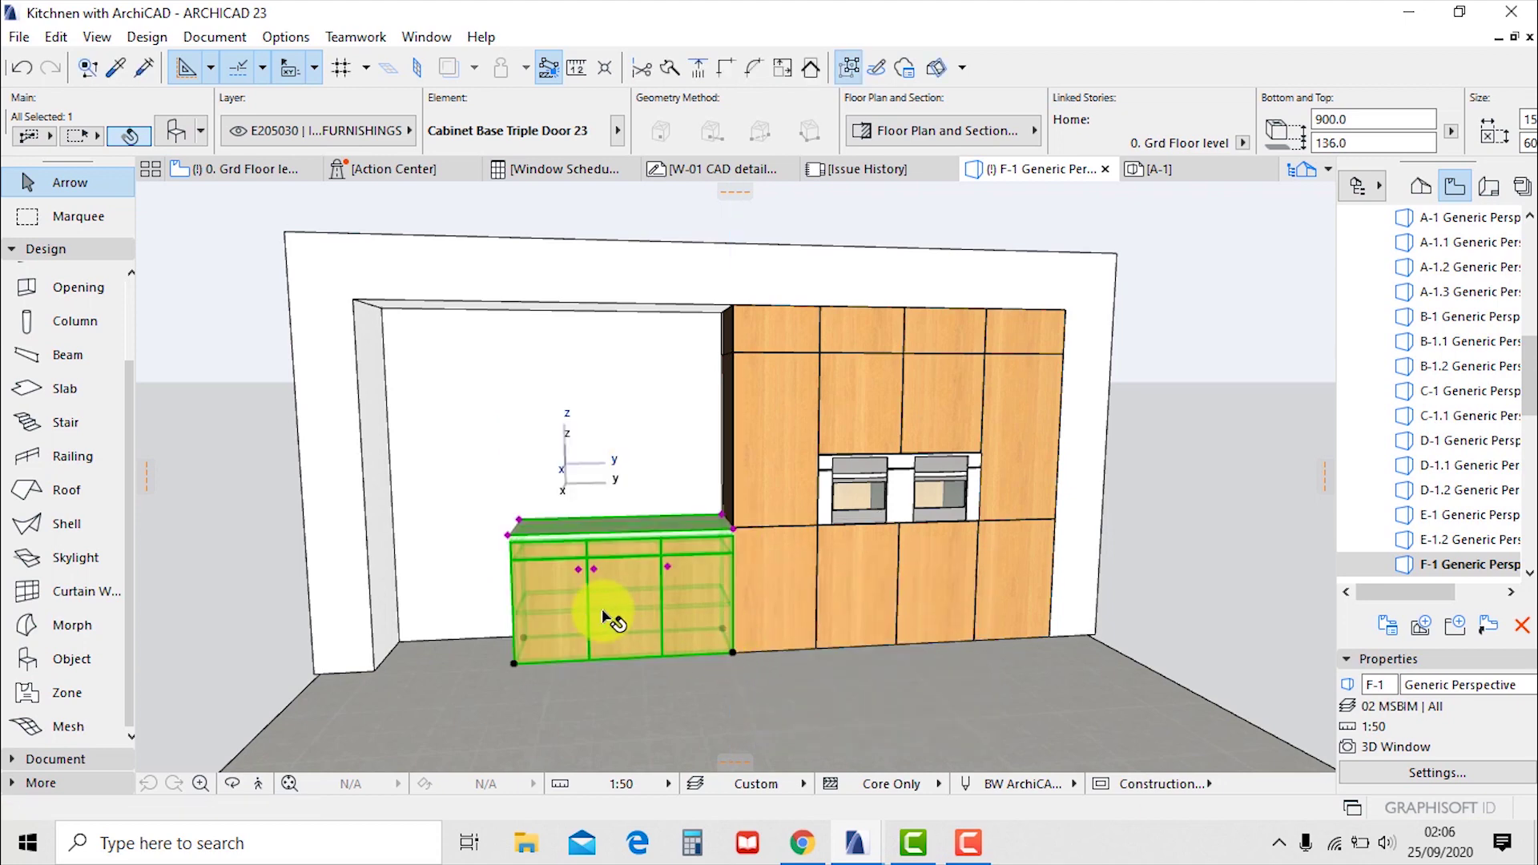
Turn off the counter and the drawers in the triple-door base cabinet's settings and accept them
{"action": "middle_click_drag", "start_coordinate": [655, 635], "coordinate": [629, 601], "text": "shift"}
{"action": "scroll", "coordinate": [629, 593], "scroll_direction": "up", "scroll_amount": 2}
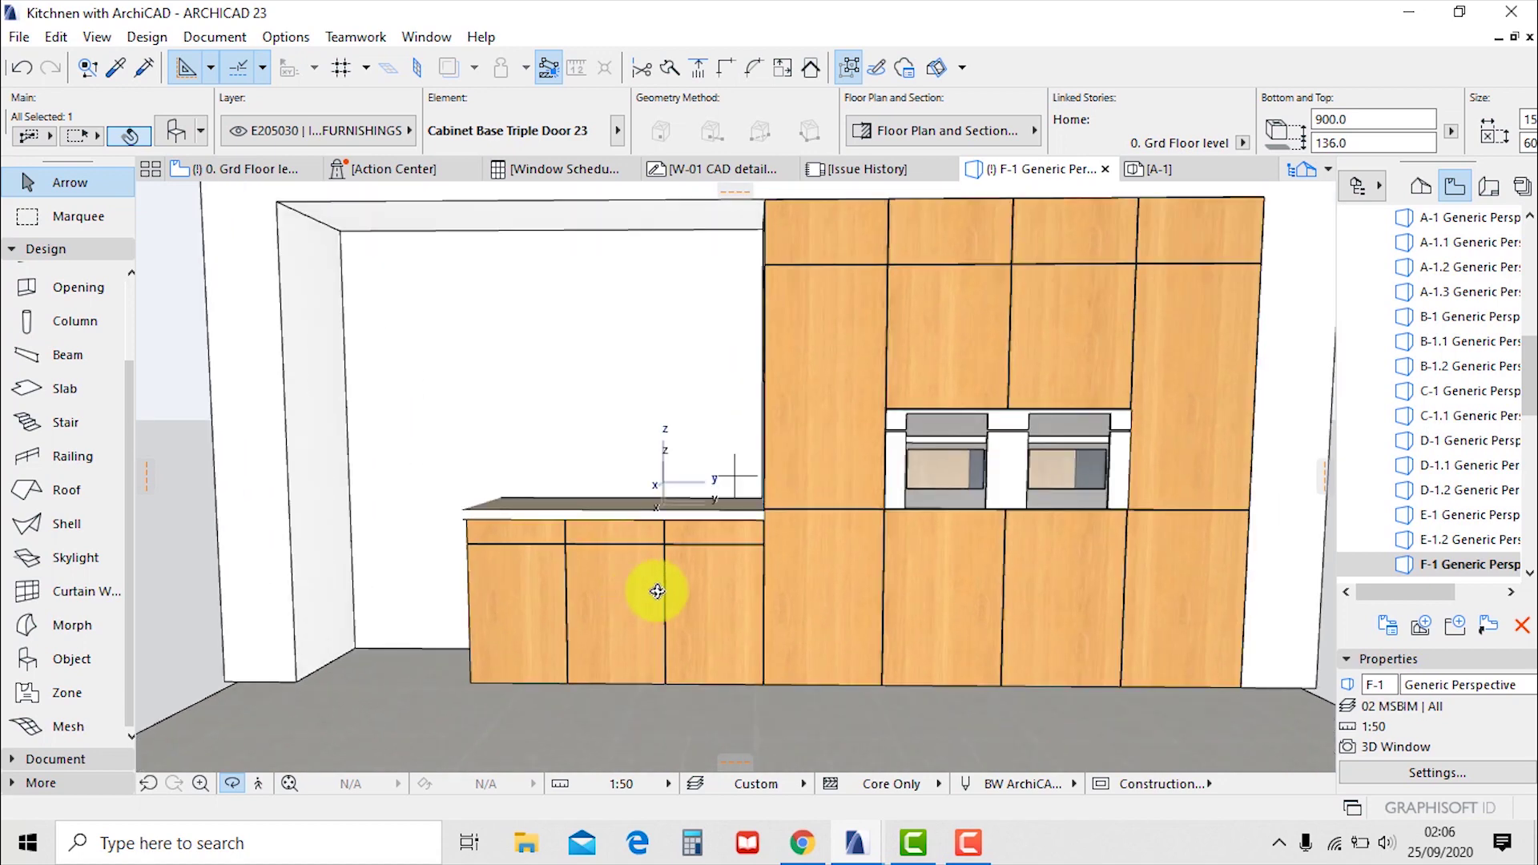
{"action": "left_click", "coordinate": [161, 128]}
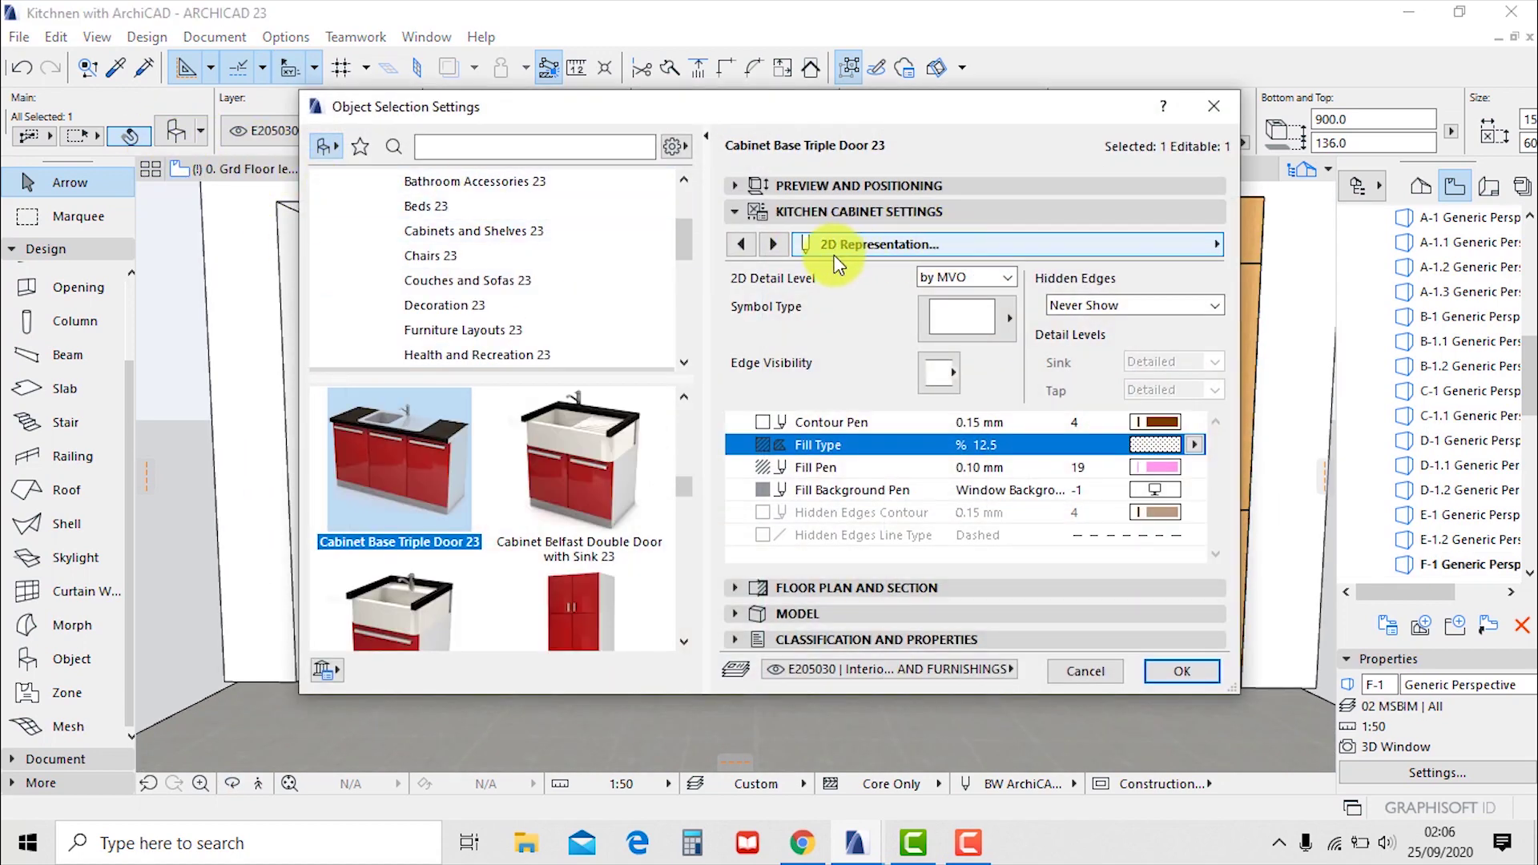
{"action": "left_click", "coordinate": [1077, 248]}
{"action": "left_click", "coordinate": [1298, 249]}
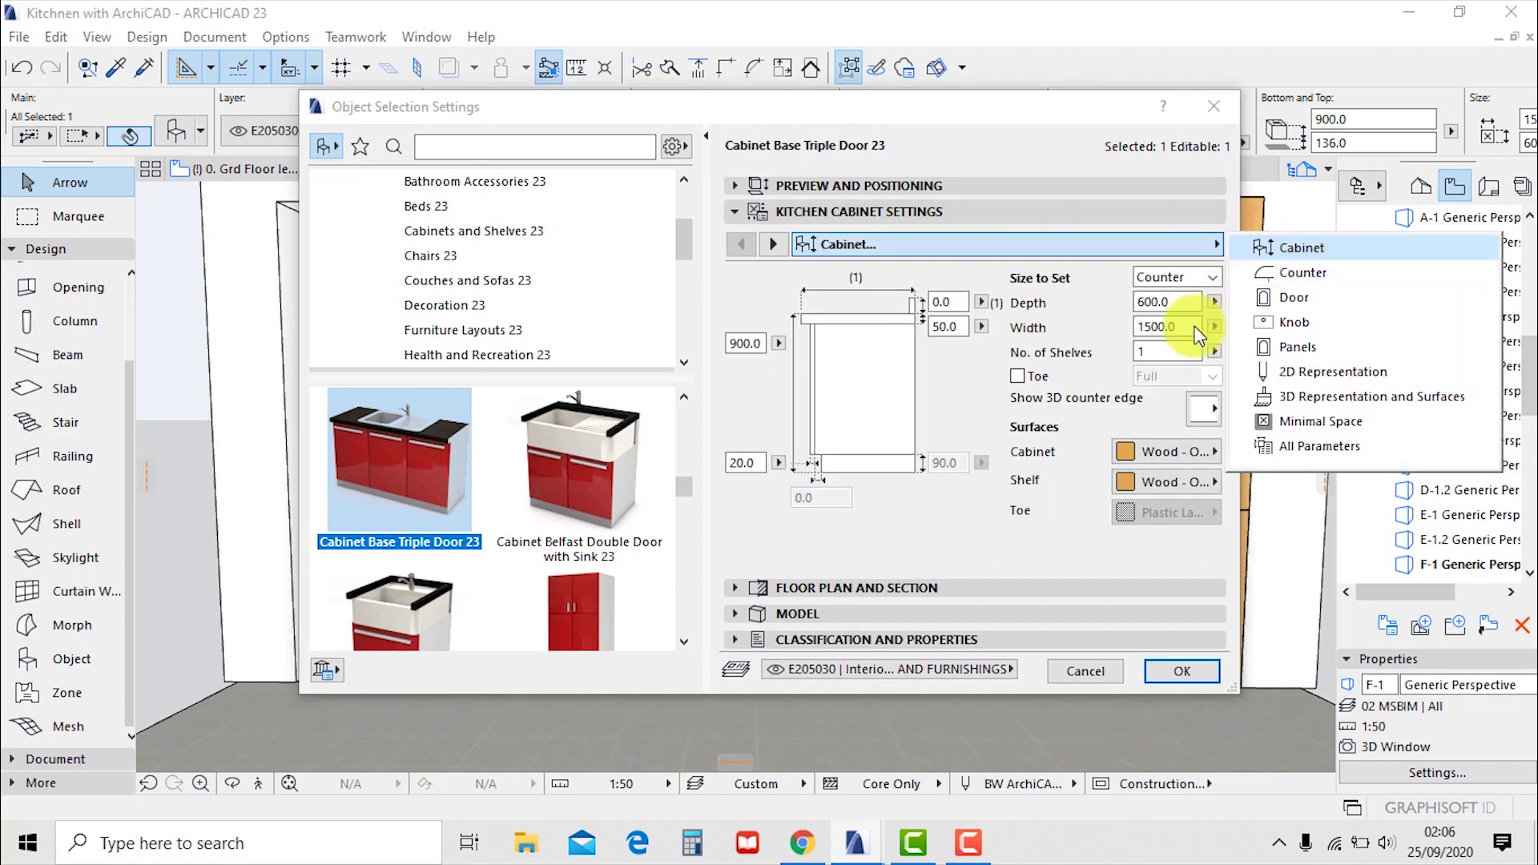
{"action": "left_click", "coordinate": [1020, 514]}
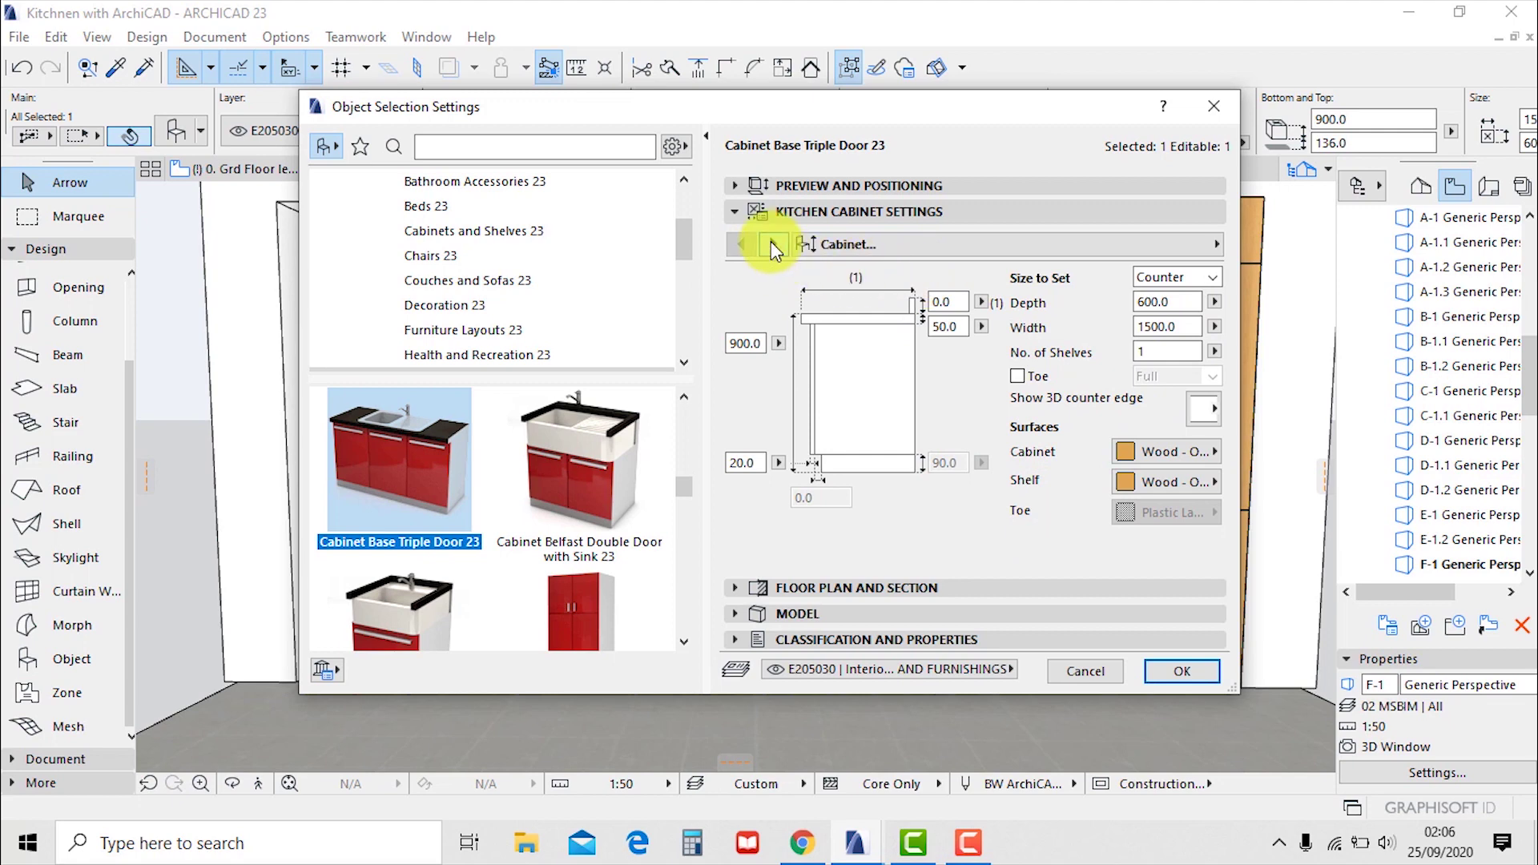
{"action": "left_click", "coordinate": [772, 243]}
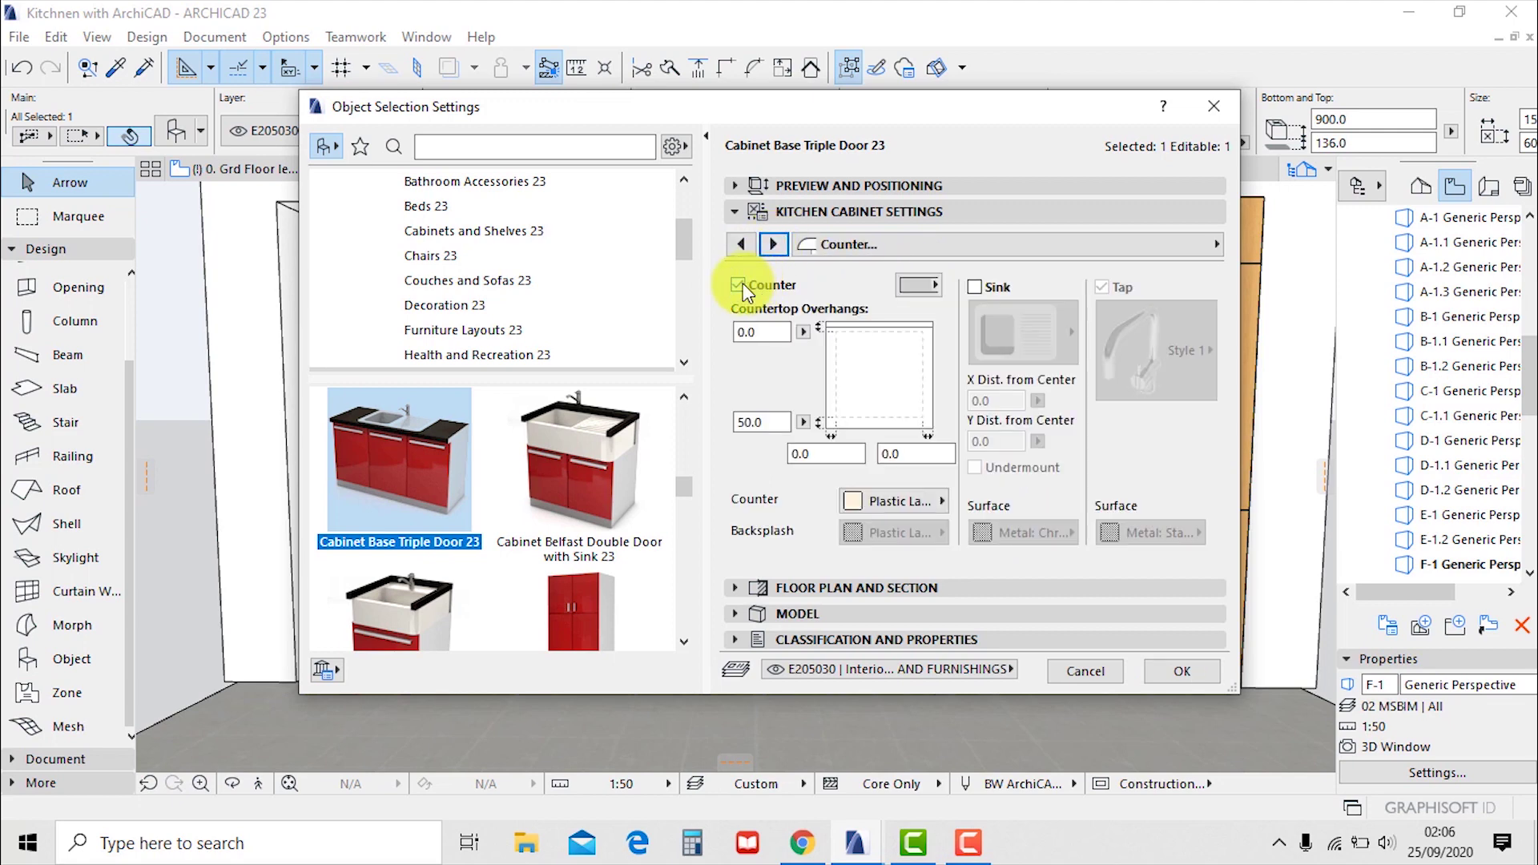
{"action": "left_click", "coordinate": [782, 248]}
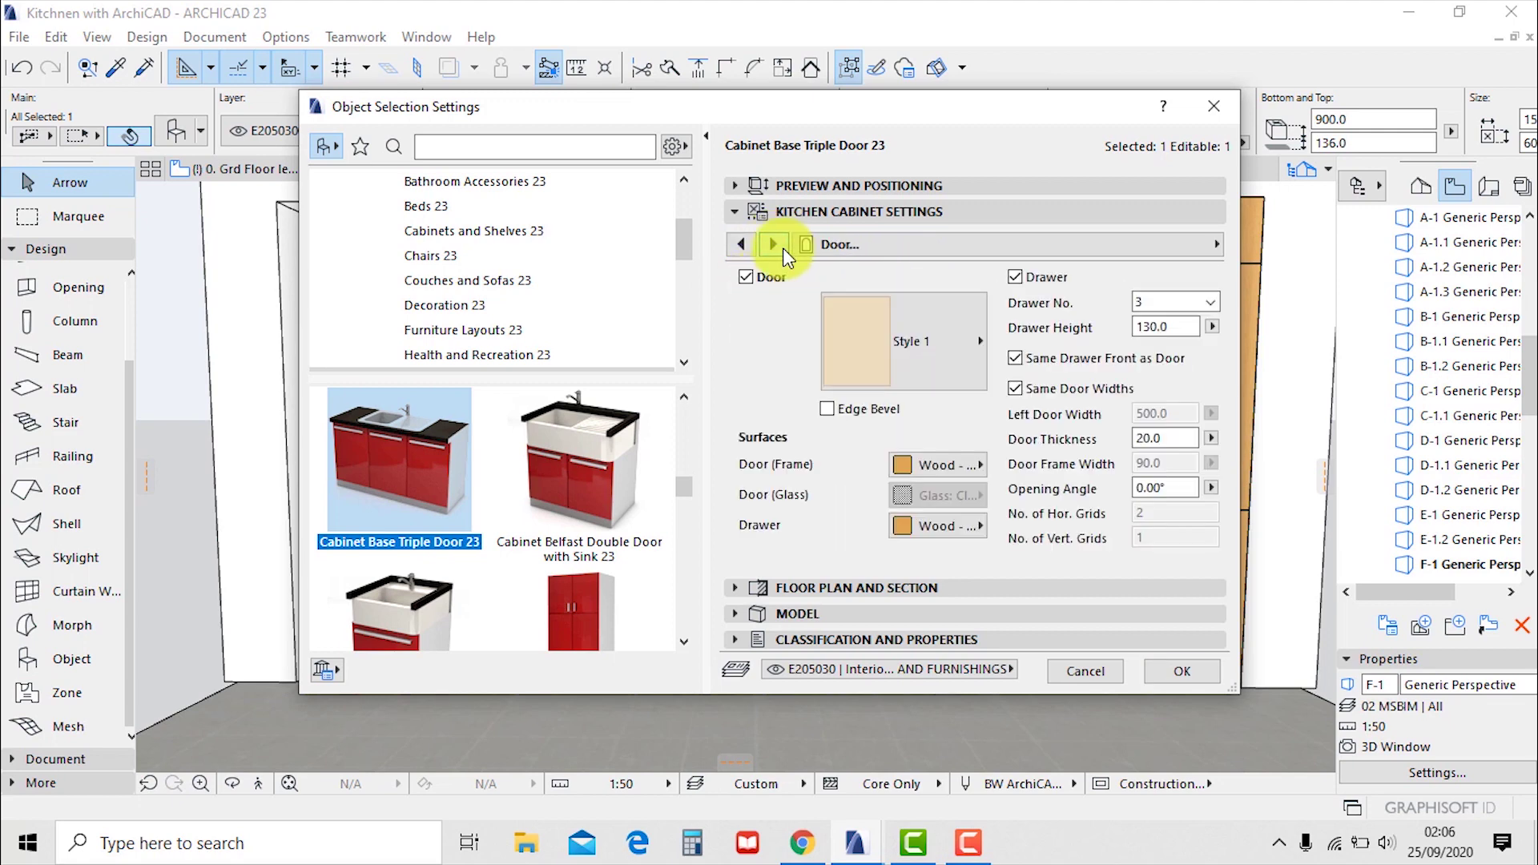
{"action": "left_click", "coordinate": [782, 246]}
{"action": "left_click", "coordinate": [742, 245]}
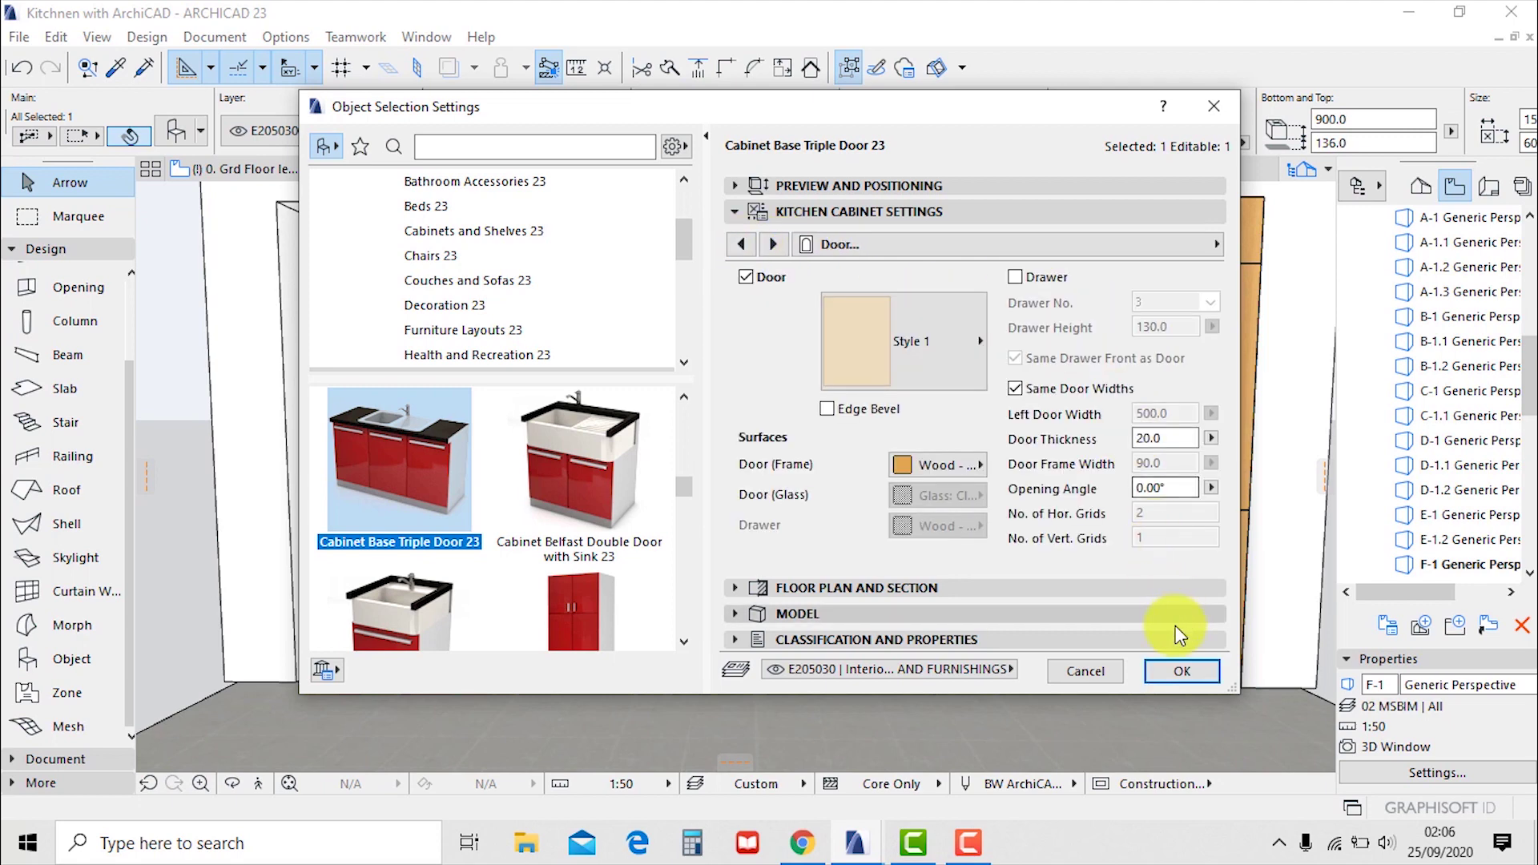
{"action": "left_click", "coordinate": [1181, 670]}
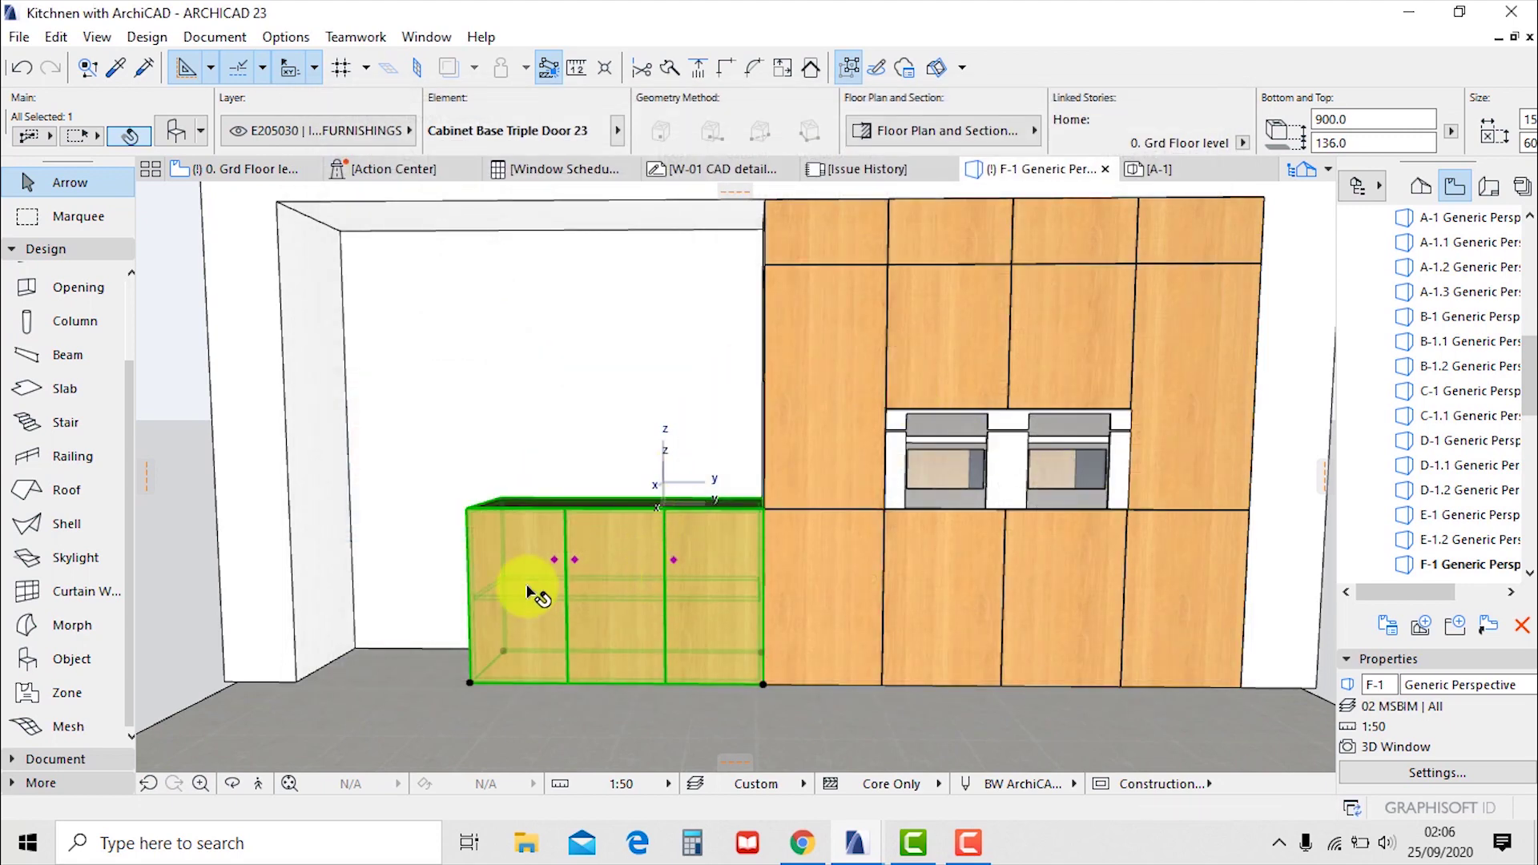
{"action": "key", "text": "Escape"}
Move the triple-door base cabinet back in plan so its front corner aligns with the front of the tall cabinets
{"action": "key", "text": "o"}
{"action": "scroll", "coordinate": [694, 509], "scroll_direction": "down", "scroll_amount": 2}
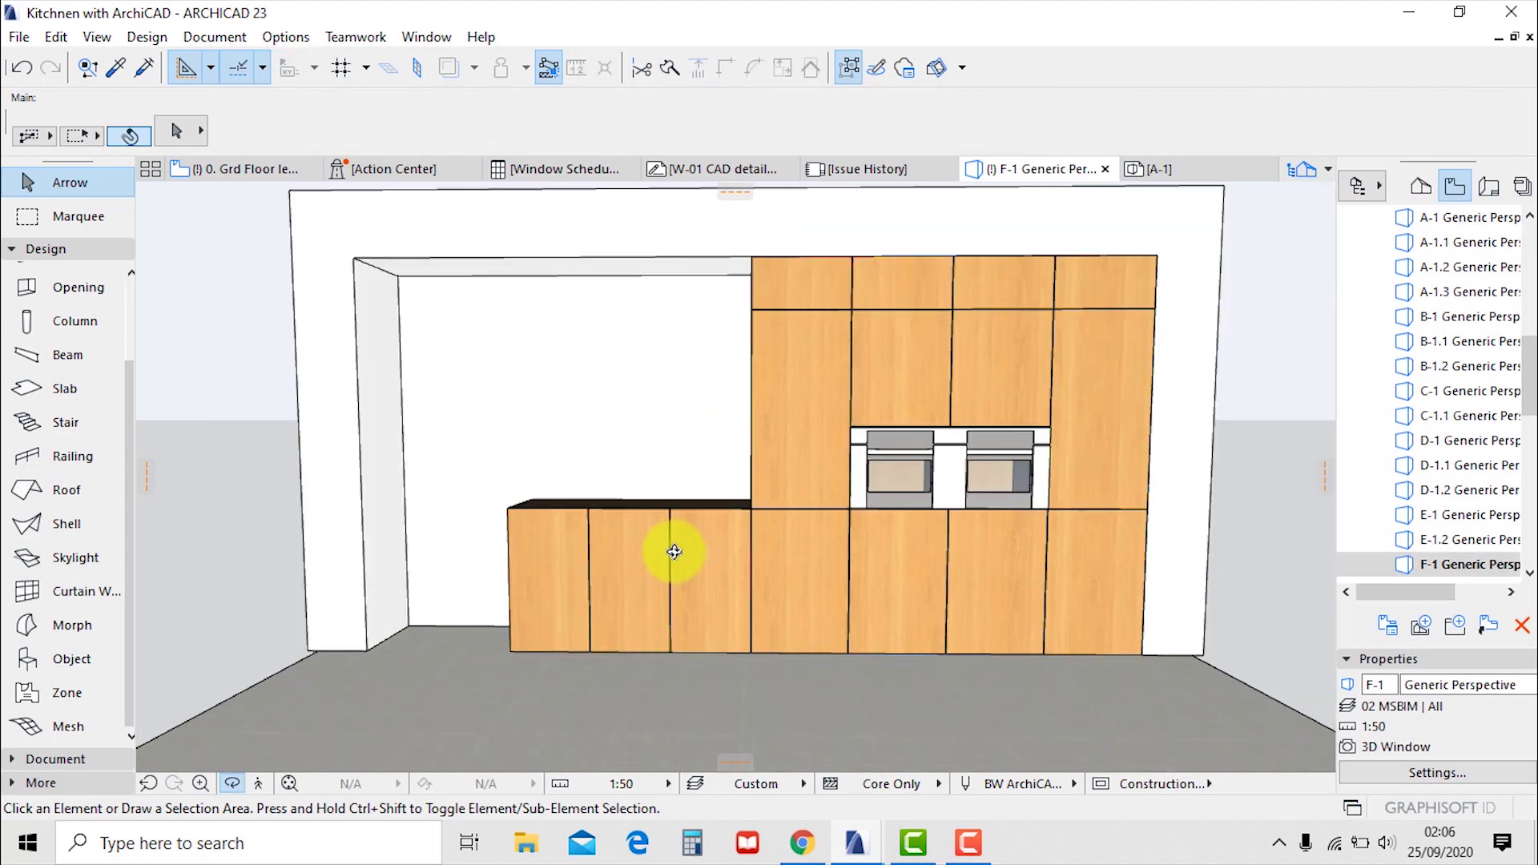
{"action": "left_click_drag", "start_coordinate": [673, 552], "coordinate": [763, 607]}
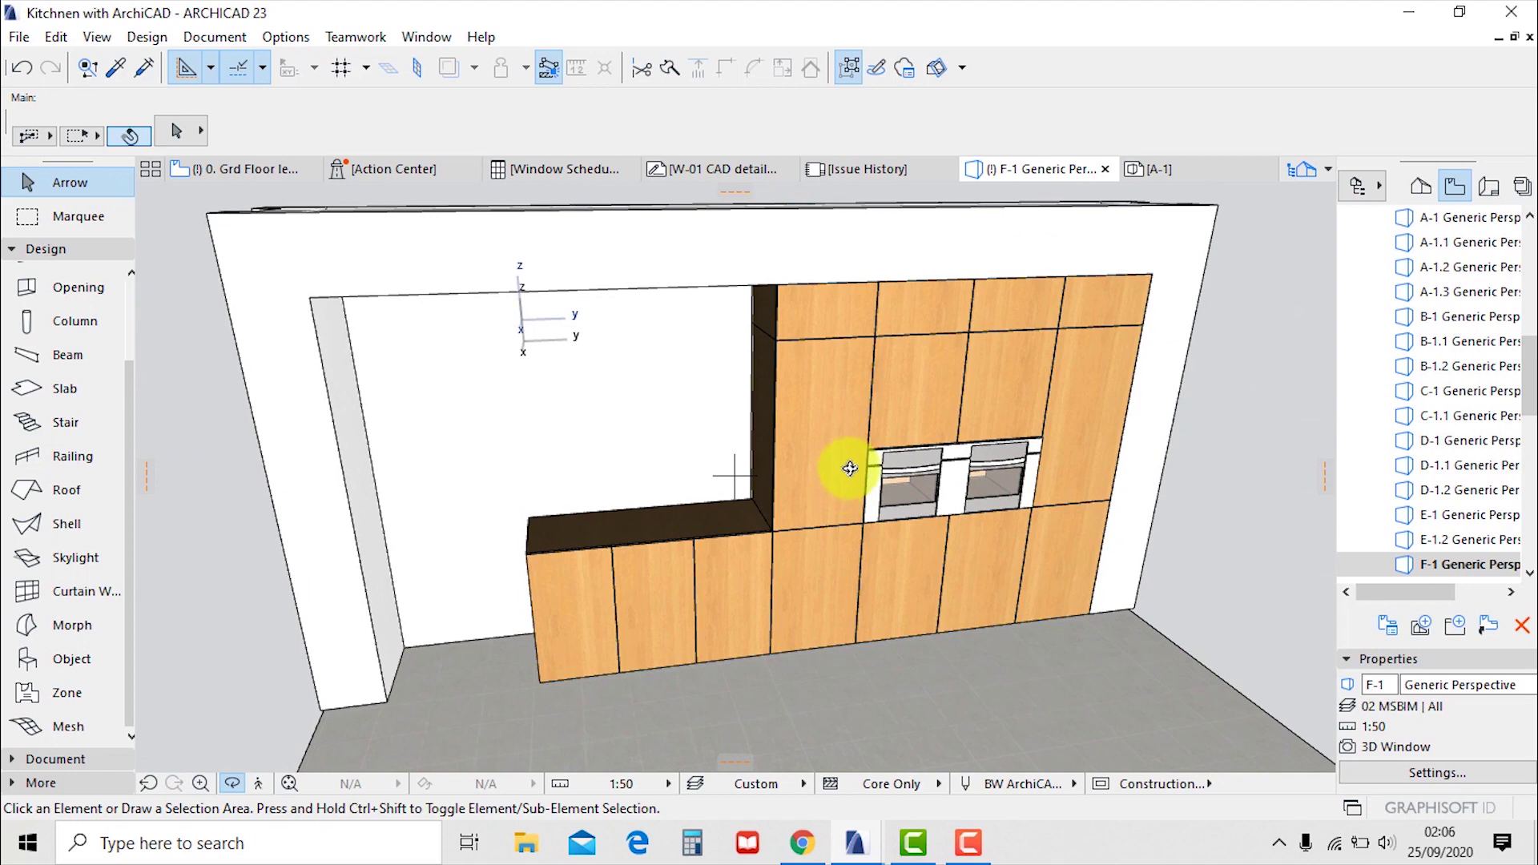
{"action": "left_click_drag", "start_coordinate": [836, 484], "coordinate": [766, 488]}
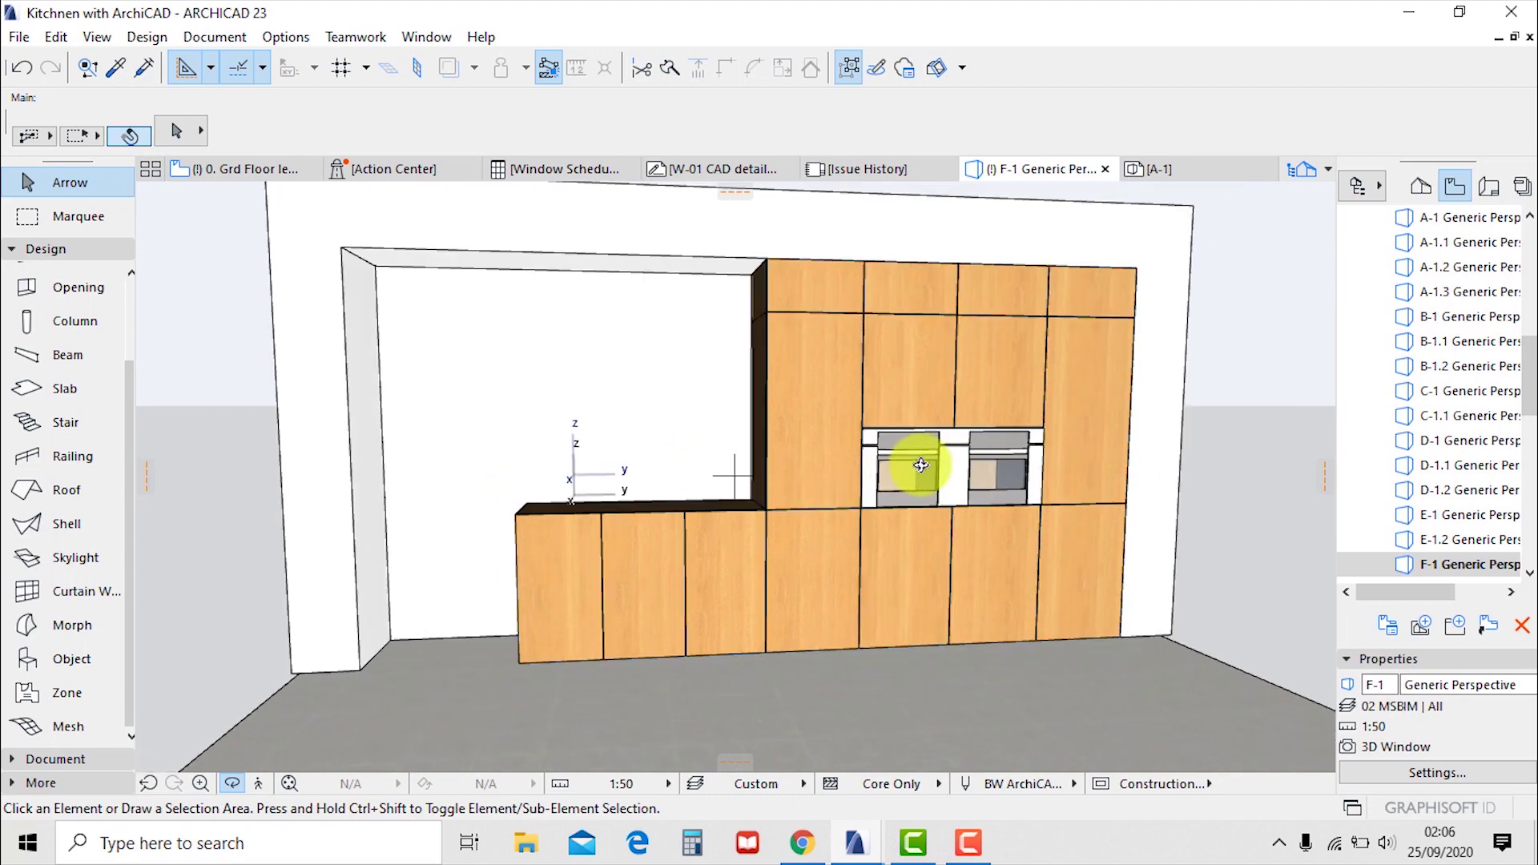
{"action": "key", "text": "F2"}
{"action": "scroll", "coordinate": [825, 617], "scroll_direction": "down", "scroll_amount": 2}
{"action": "scroll", "coordinate": [731, 533], "scroll_direction": "up", "scroll_amount": 2}
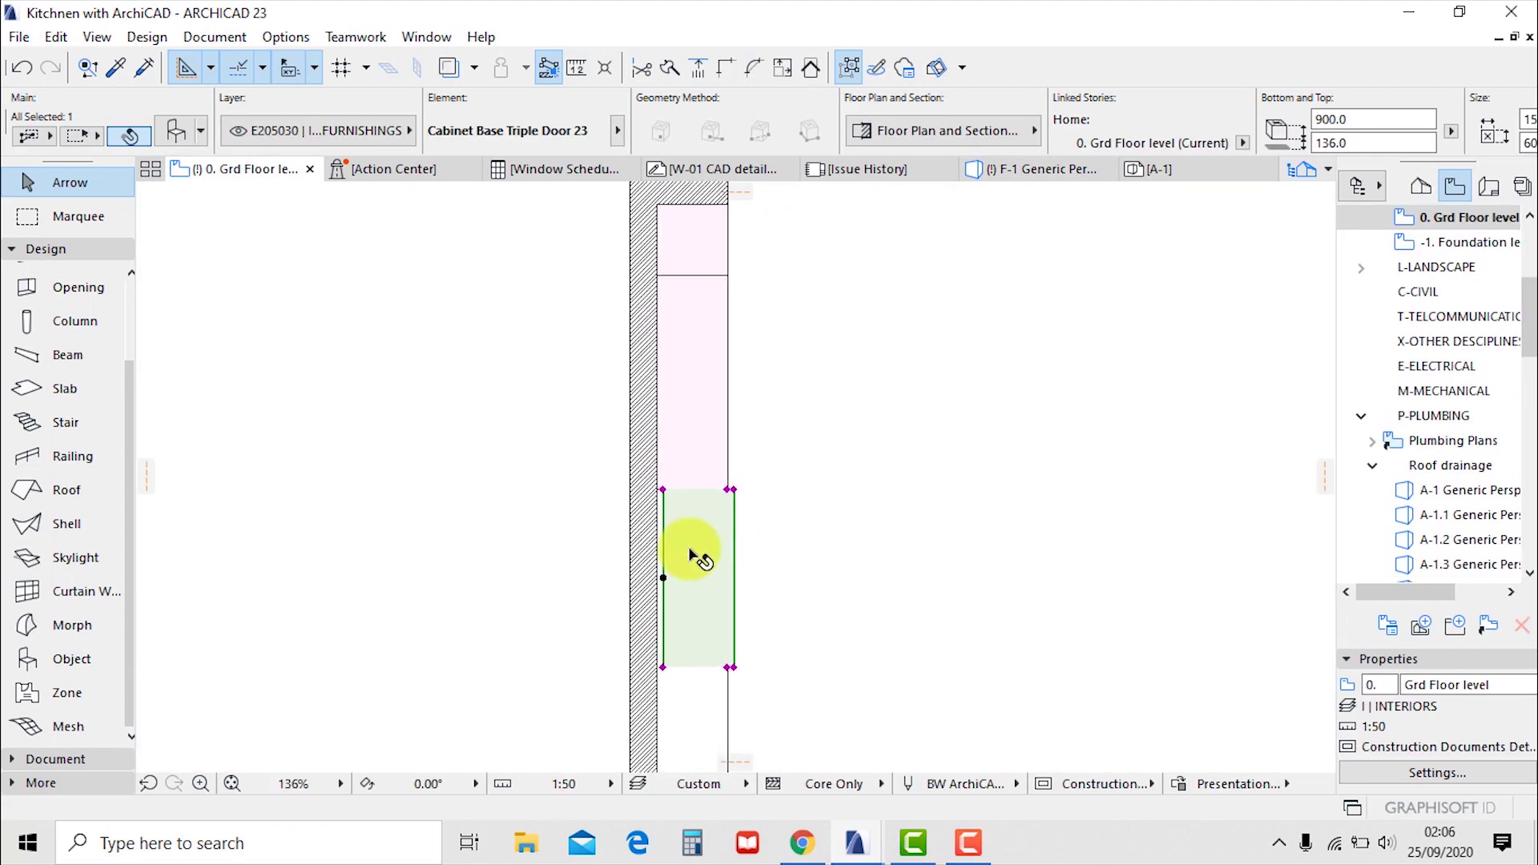
{"action": "scroll", "coordinate": [651, 473], "scroll_direction": "up", "scroll_amount": 5}
{"action": "key", "text": "ctrl+d"}
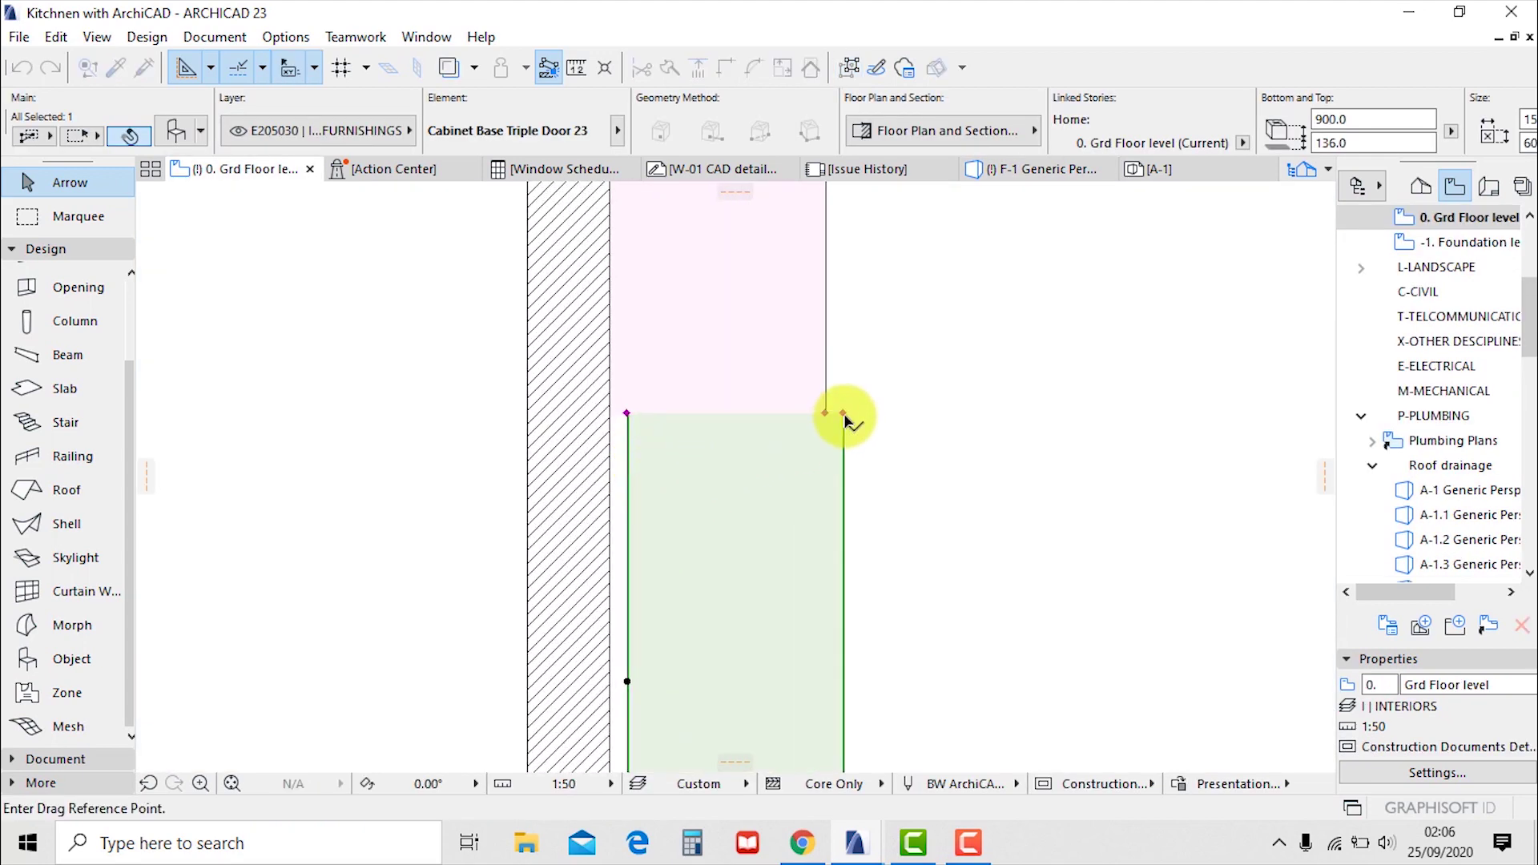
{"action": "left_click", "coordinate": [826, 415]}
{"action": "scroll", "coordinate": [742, 584], "scroll_direction": "down", "scroll_amount": 8}
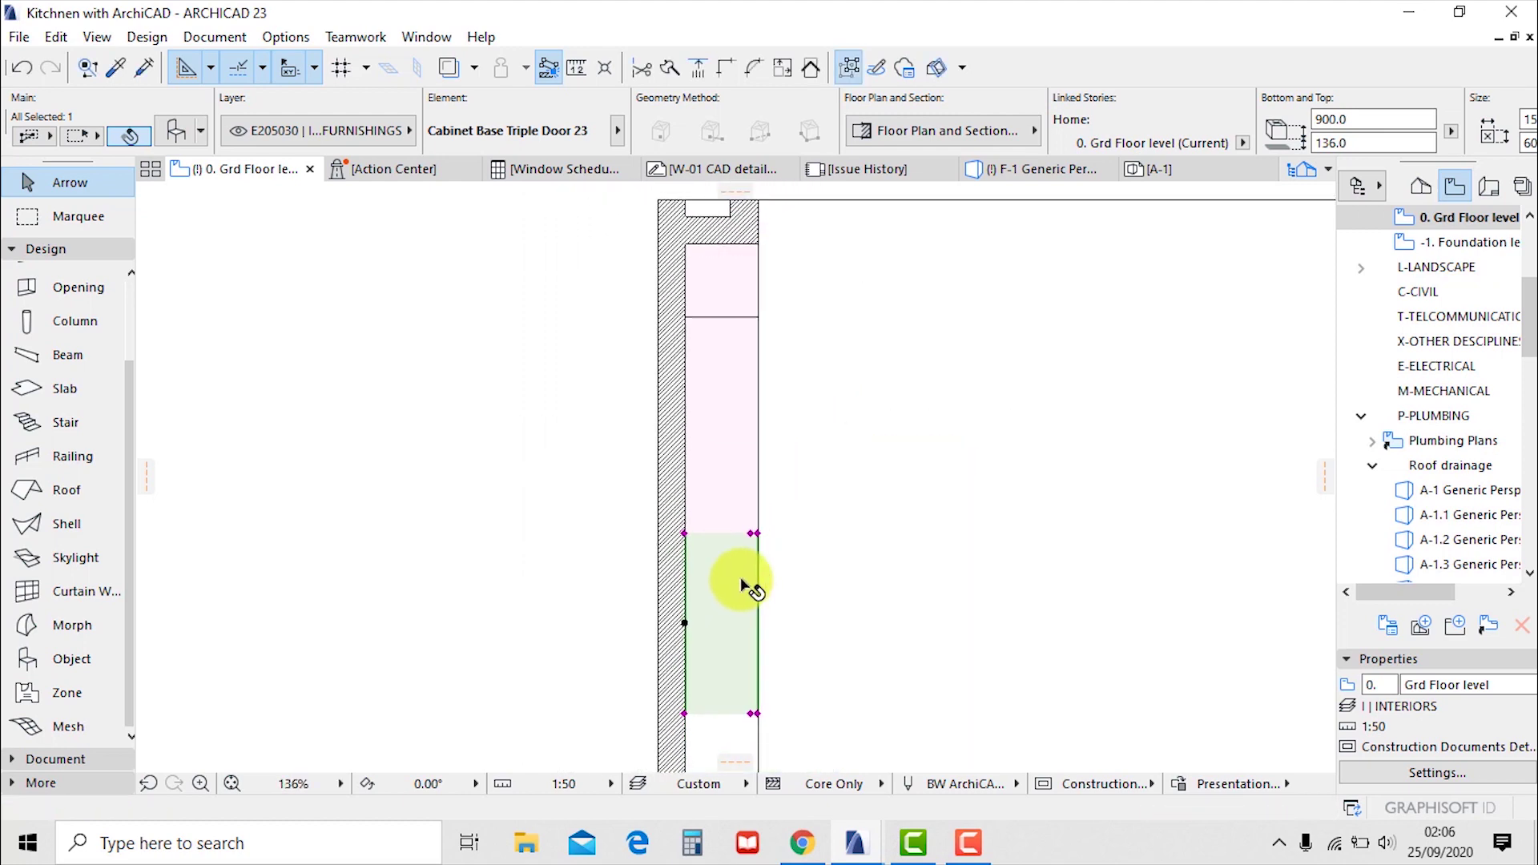
{"action": "left_click", "coordinate": [789, 462]}
Copy the end tall single-door cabinet and the wall cabinet above it to the opposite end of the niche
{"action": "key", "text": "F3"}
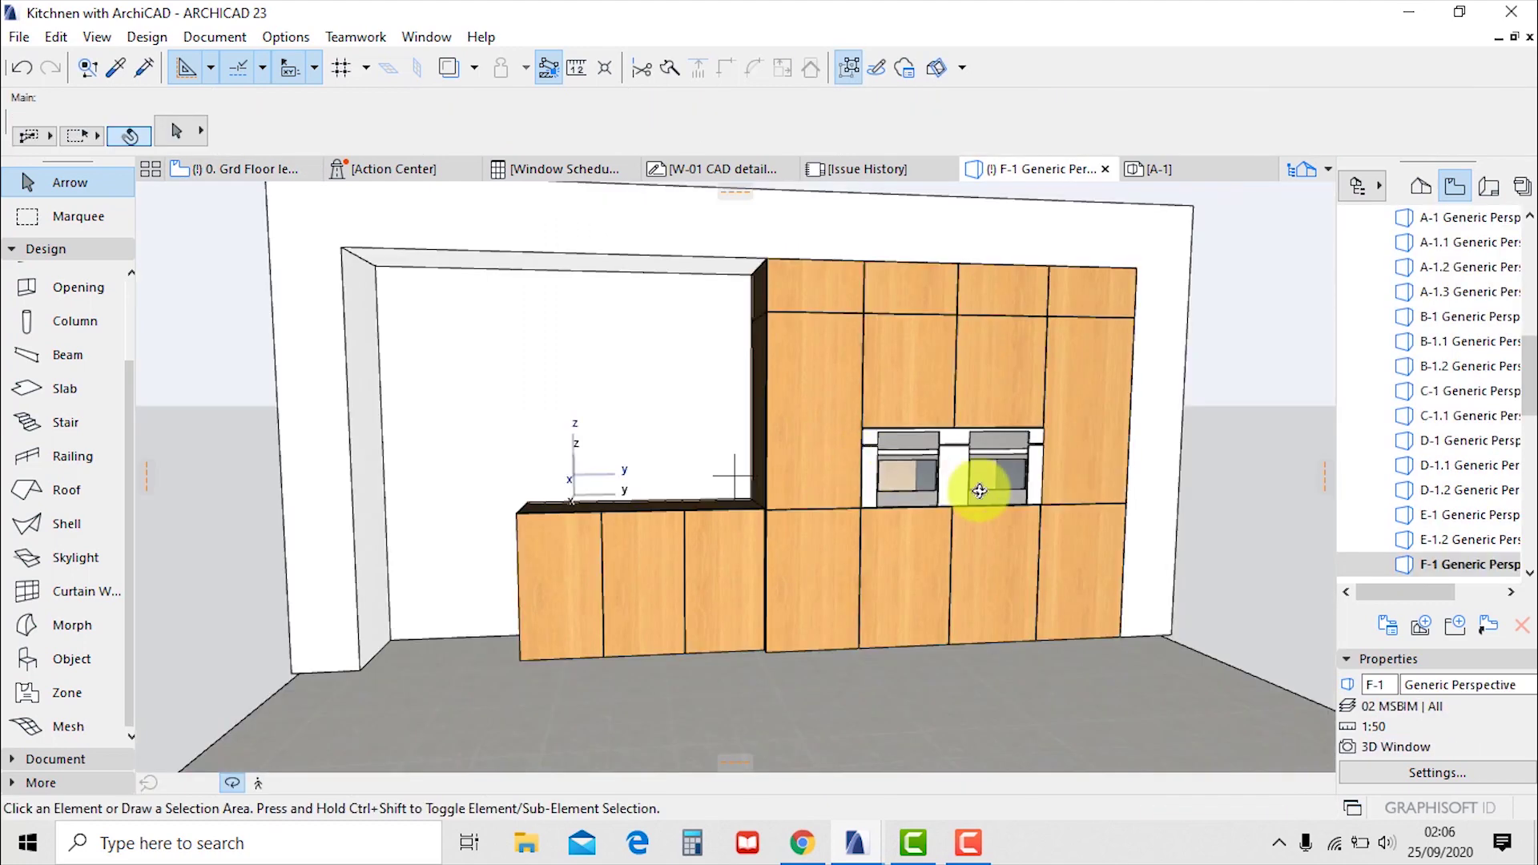
{"action": "left_click", "coordinate": [1088, 424]}
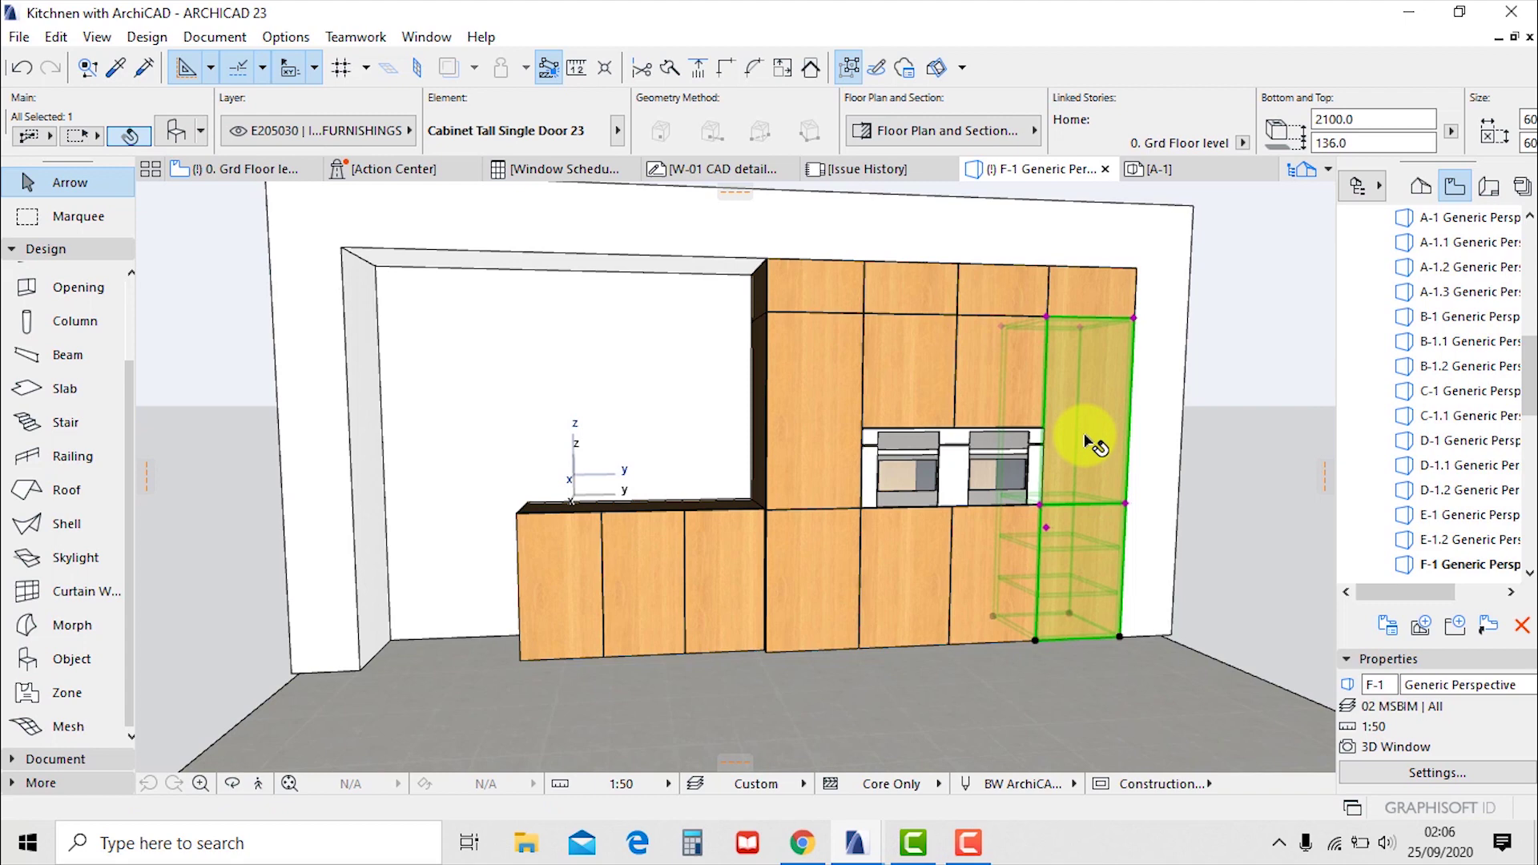
{"action": "left_click", "coordinate": [1120, 290], "text": "shift"}
{"action": "right_click", "coordinate": [1097, 298]}
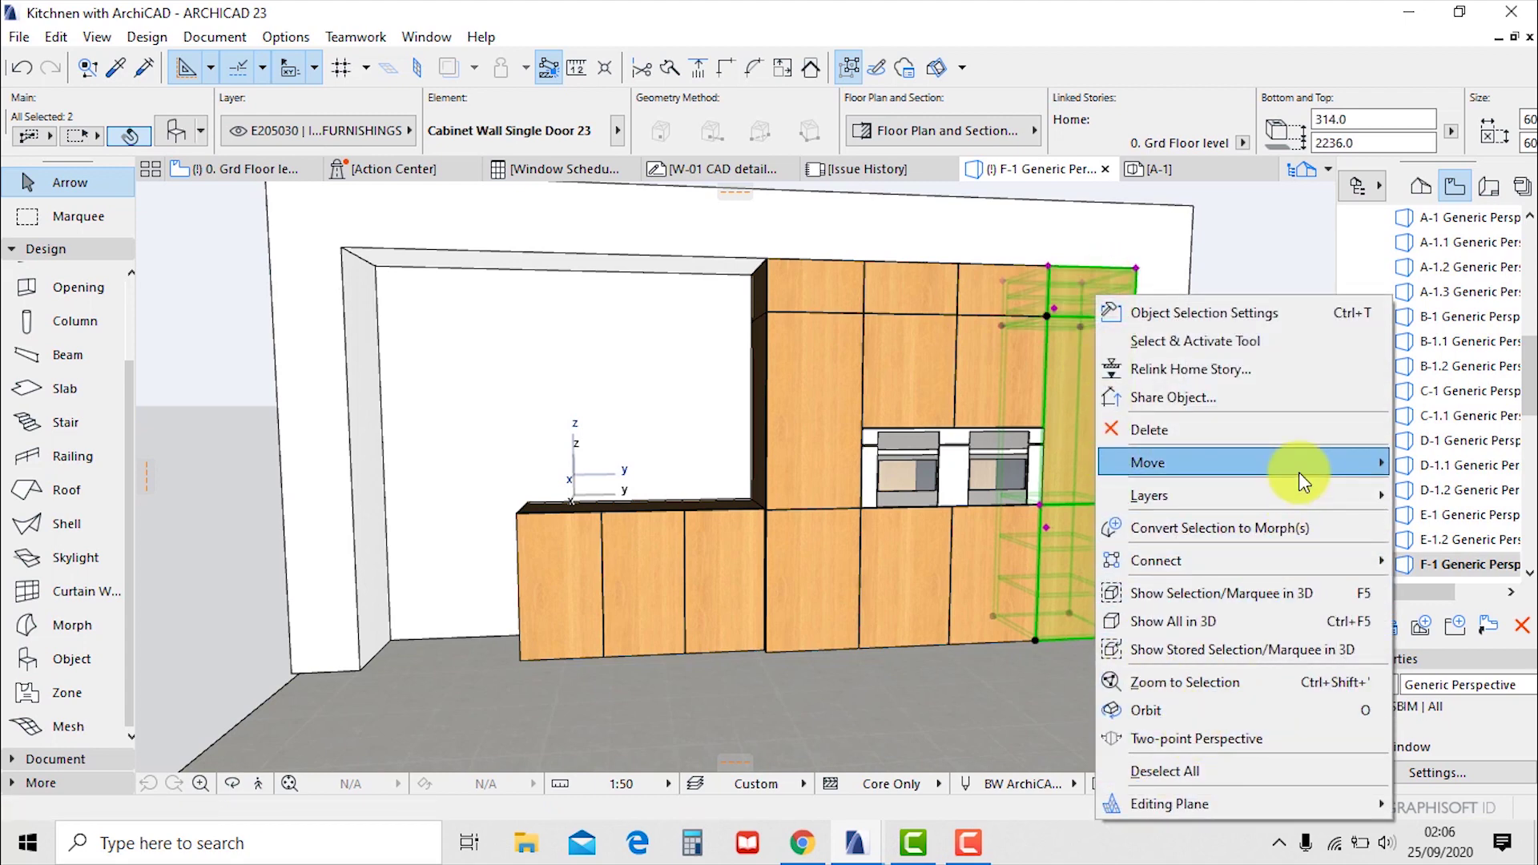
{"action": "mouse_move", "coordinate": [1247, 481]}
{"action": "left_click", "coordinate": [1012, 580]}
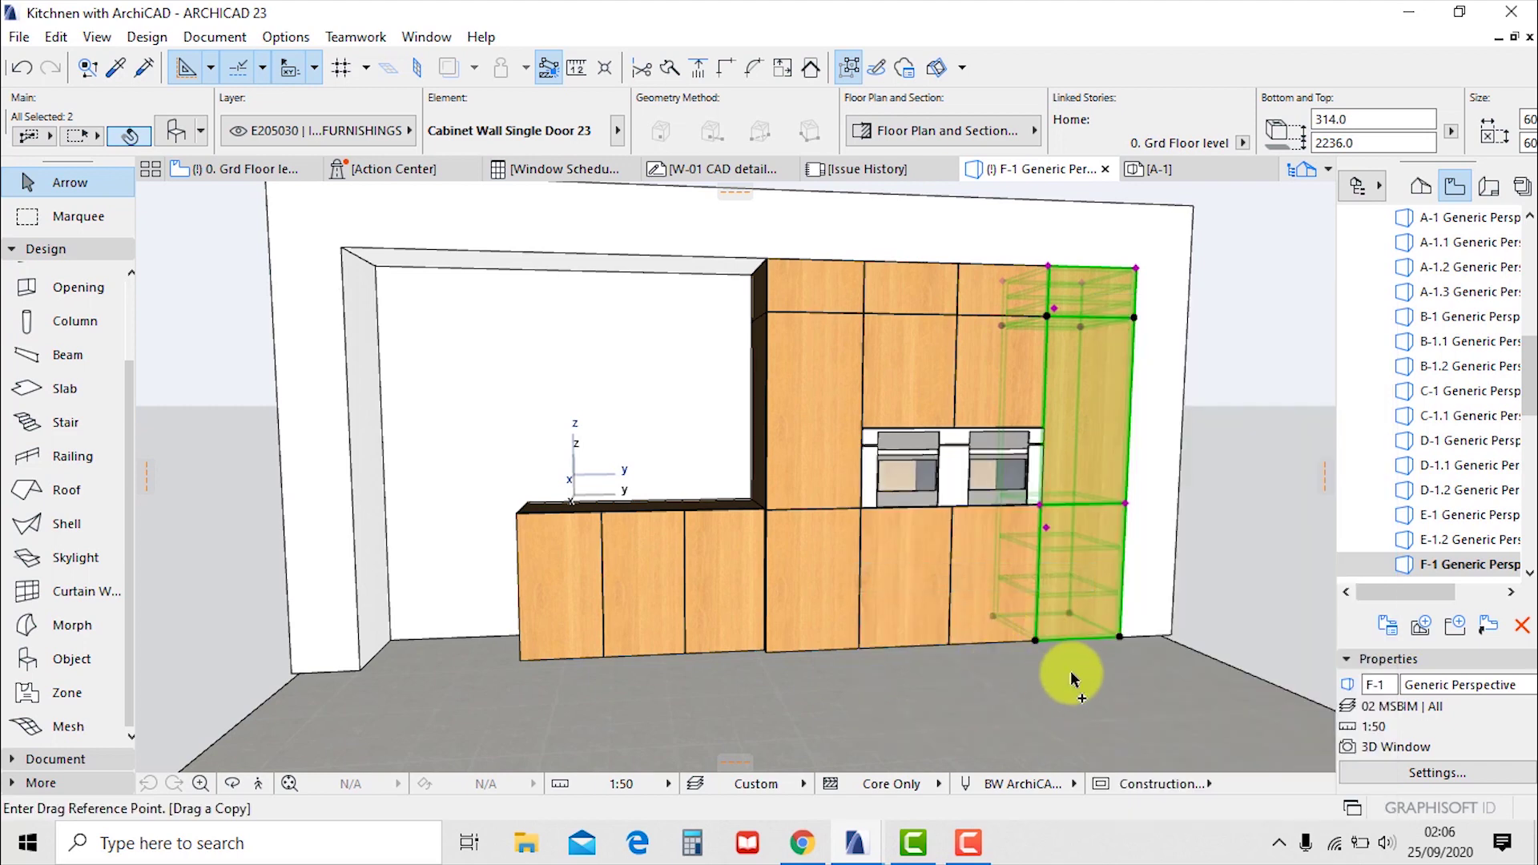
{"action": "left_click", "coordinate": [1038, 646]}
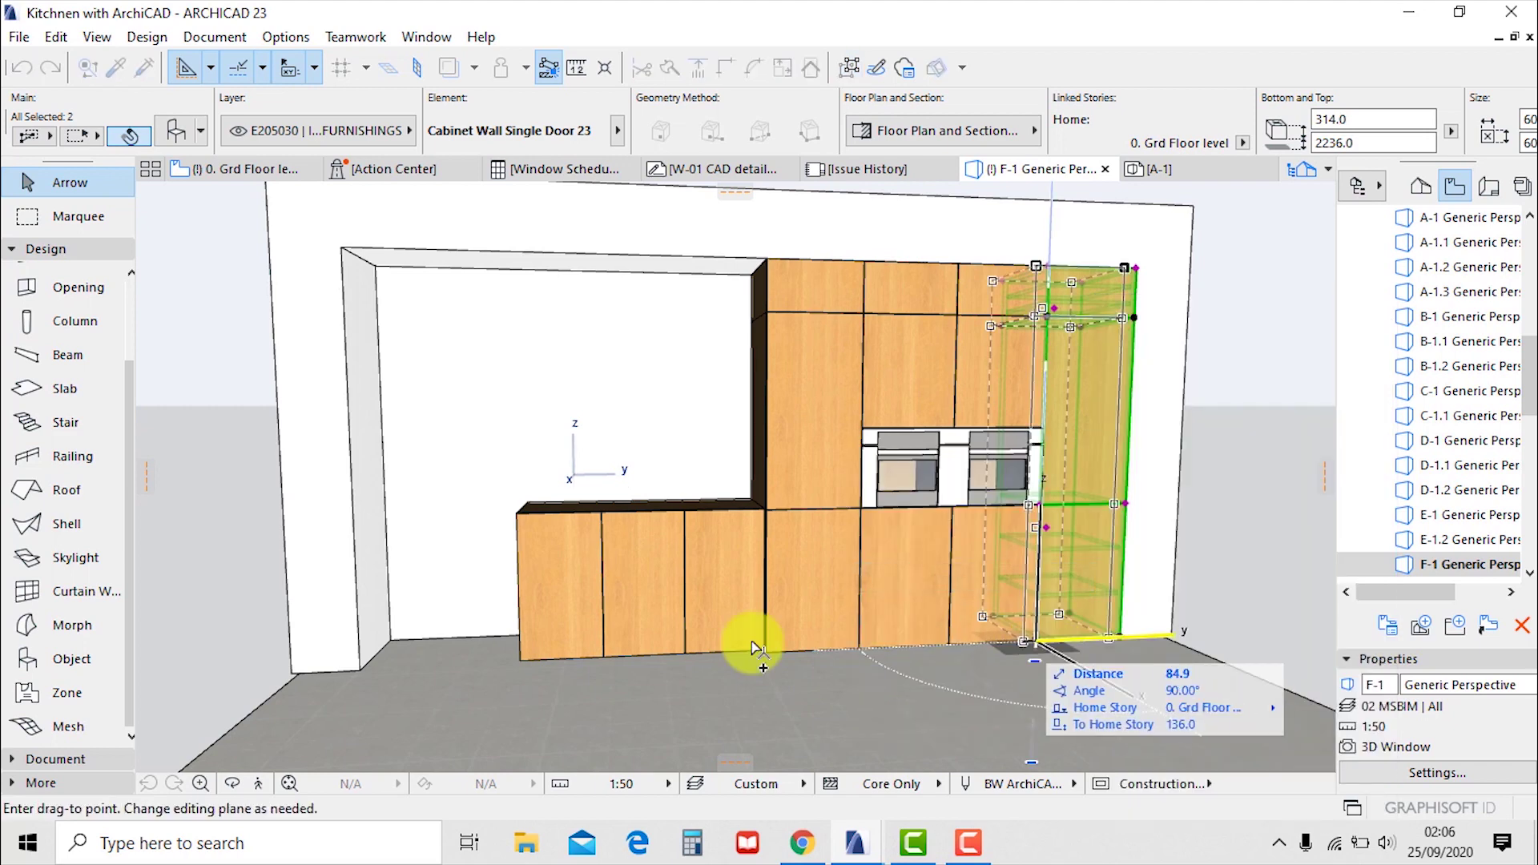
{"action": "left_click", "coordinate": [362, 671]}
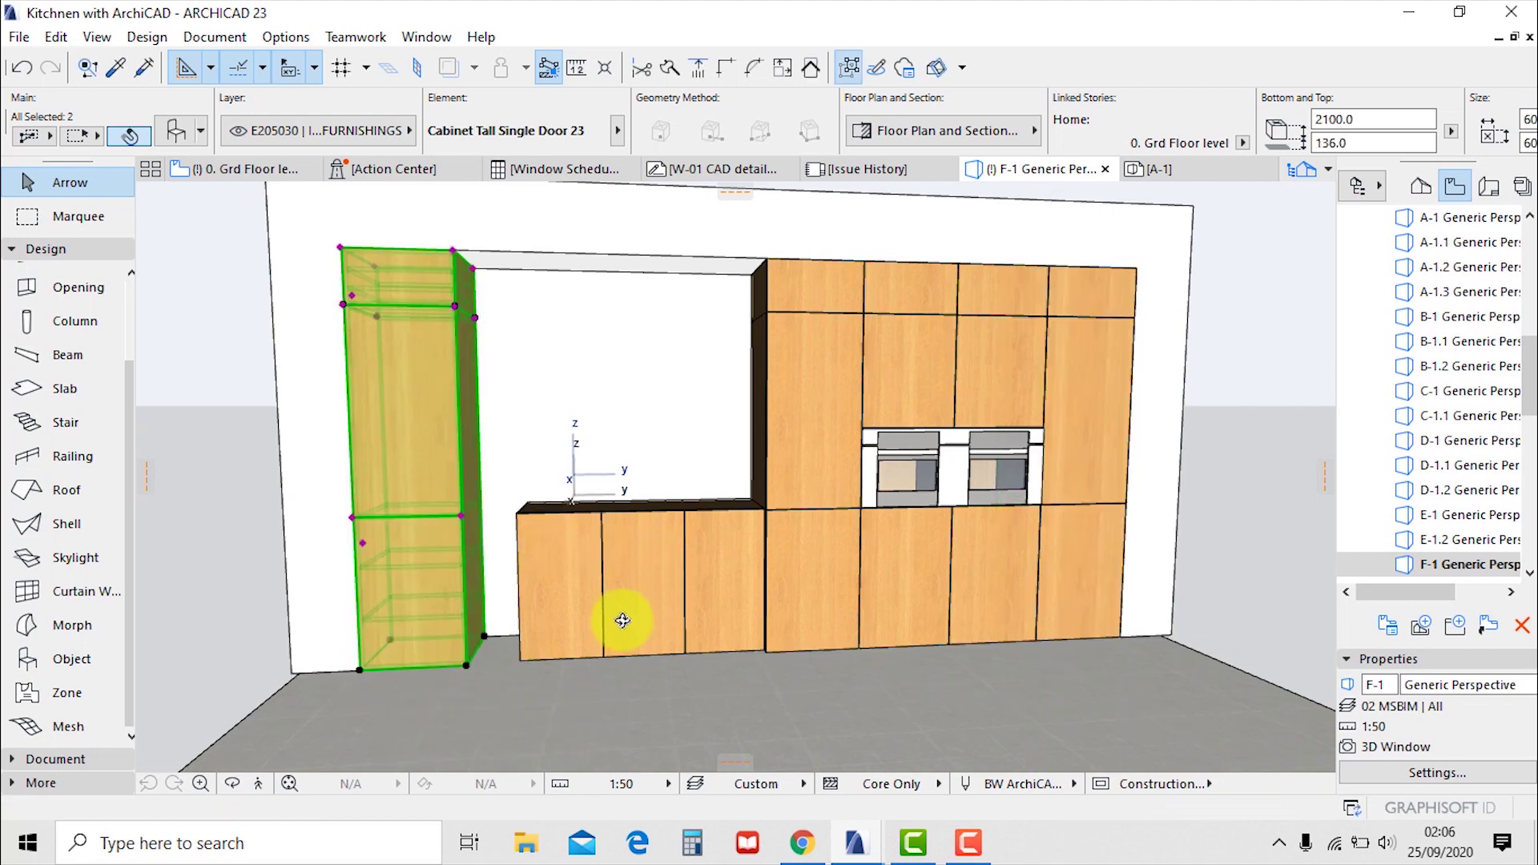
Stretch the free end of the triple-door base cabinet to the side of the copied tall cabinet
{"action": "middle_click_drag", "start_coordinate": [622, 621], "coordinate": [594, 646], "text": "shift"}
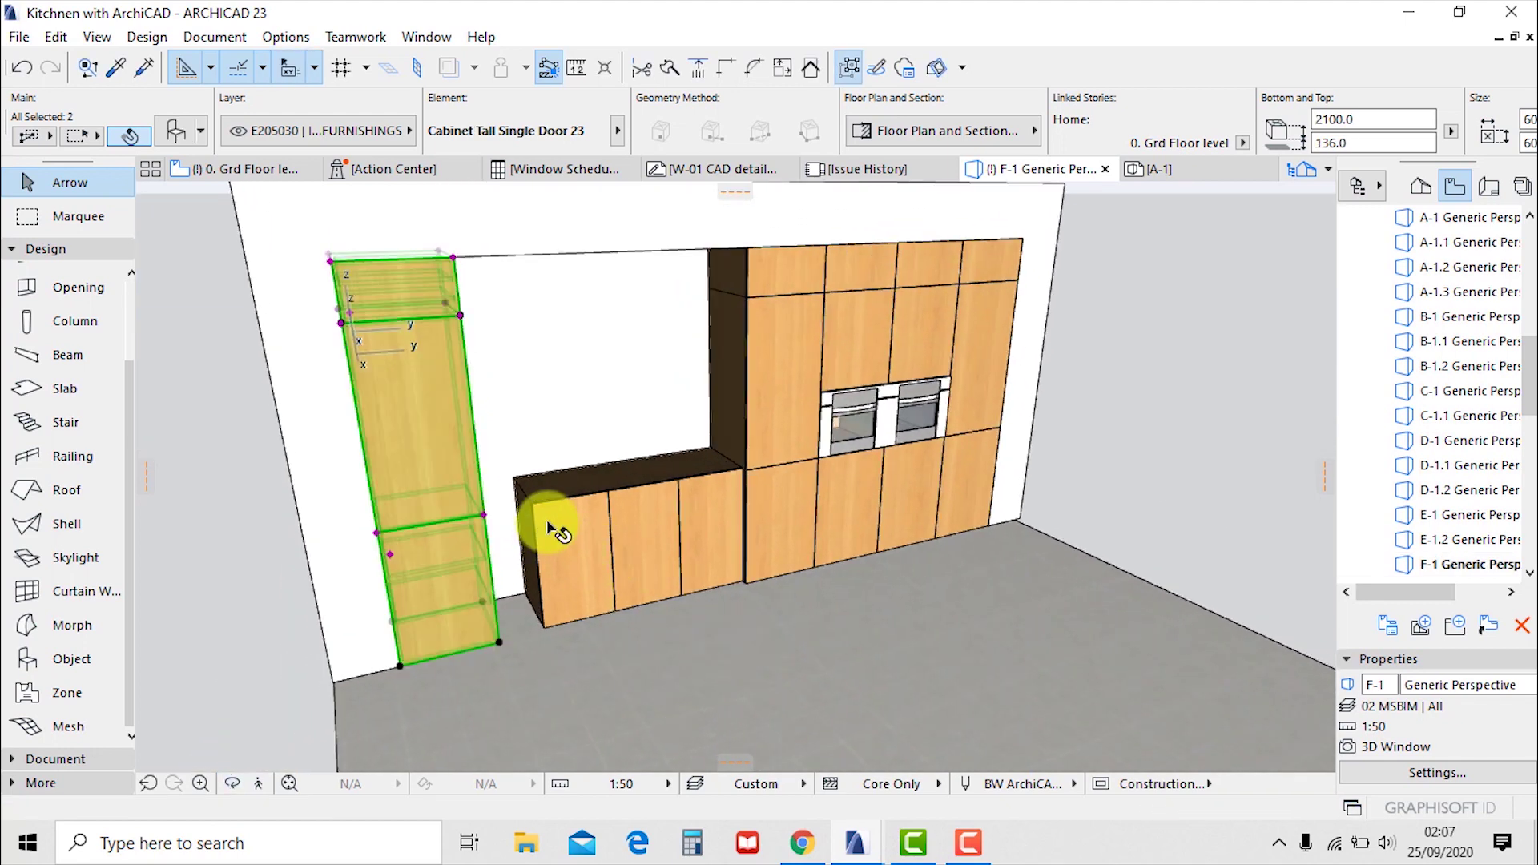
{"action": "left_click", "coordinate": [532, 617]}
{"action": "left_click", "coordinate": [541, 627]}
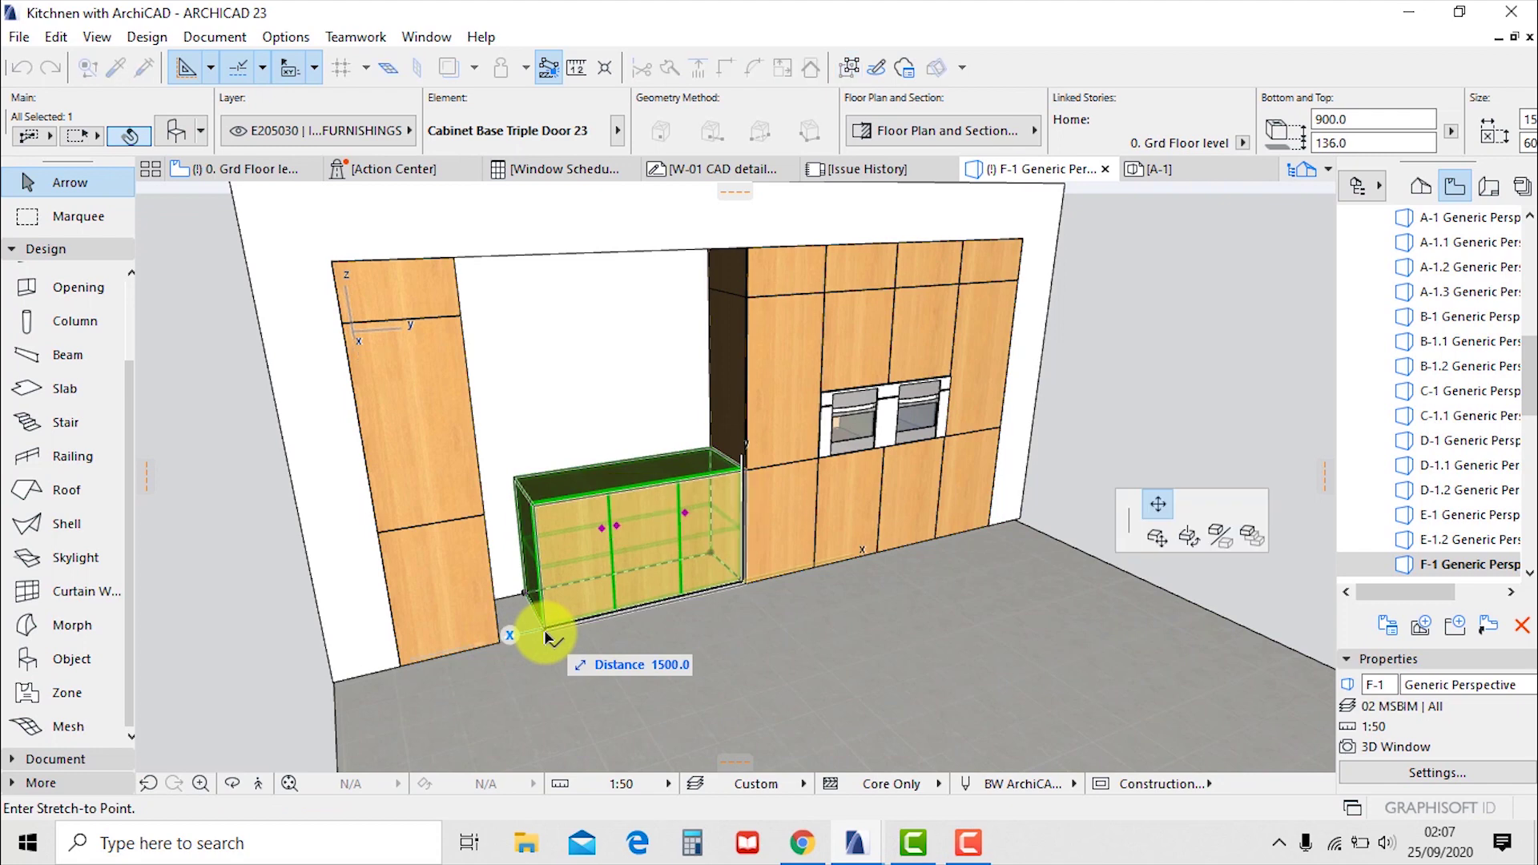
{"action": "left_click", "coordinate": [503, 643]}
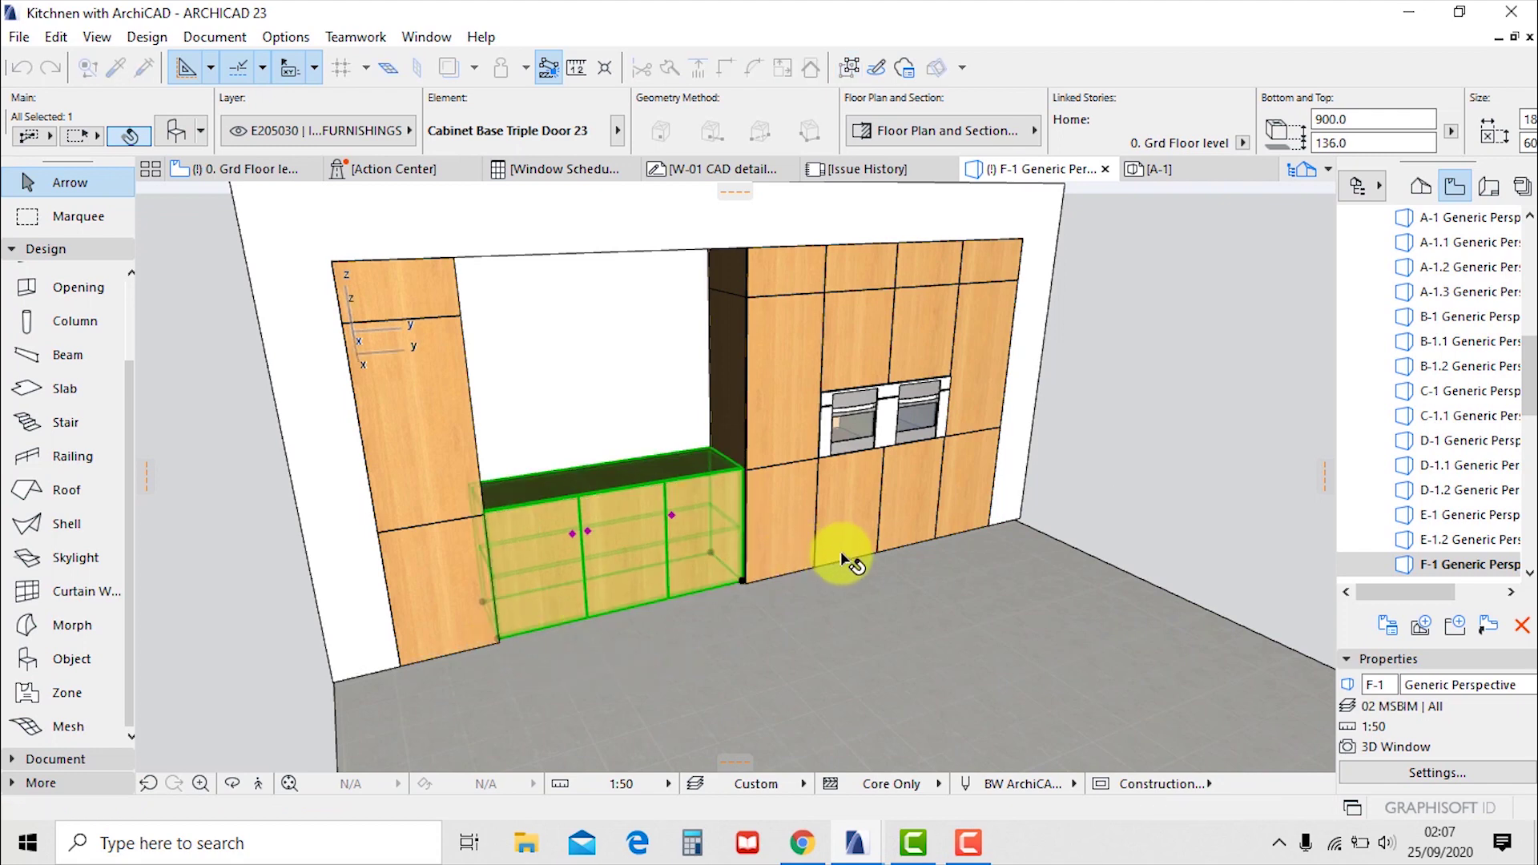
{"action": "key", "text": "Escape"}
Stretch the base cabinet's front overhang point in plan to the tall cabinets' front line, giving a 0.0 overhang to the front
{"action": "middle_click_drag", "start_coordinate": [858, 574], "coordinate": [826, 651], "text": "shift"}
{"action": "scroll", "coordinate": [806, 601], "scroll_direction": "up", "scroll_amount": 5}
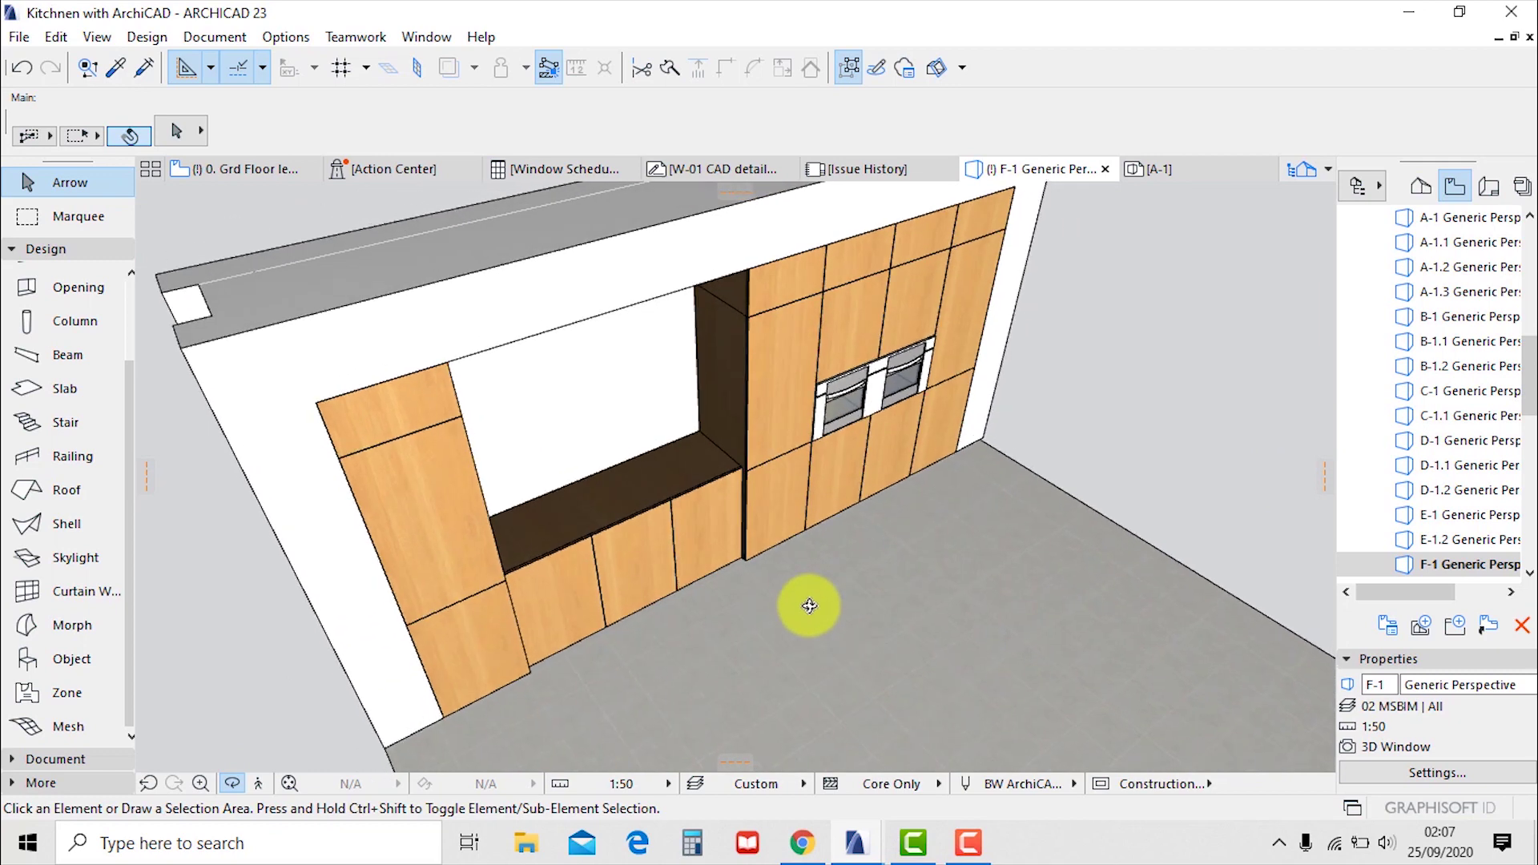
{"action": "key", "text": "F2"}
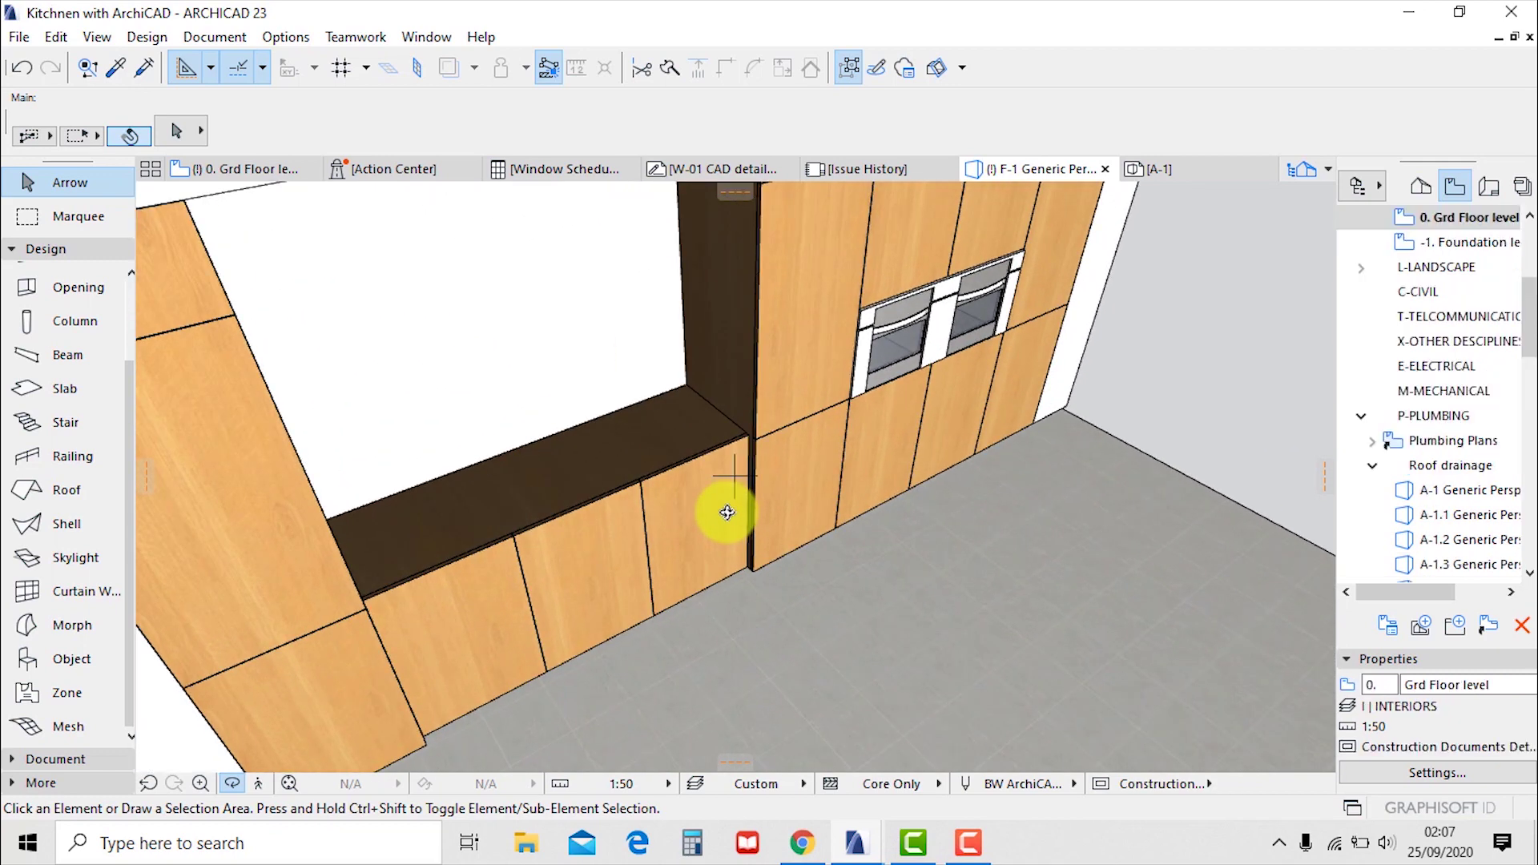
{"action": "left_click", "coordinate": [754, 595]}
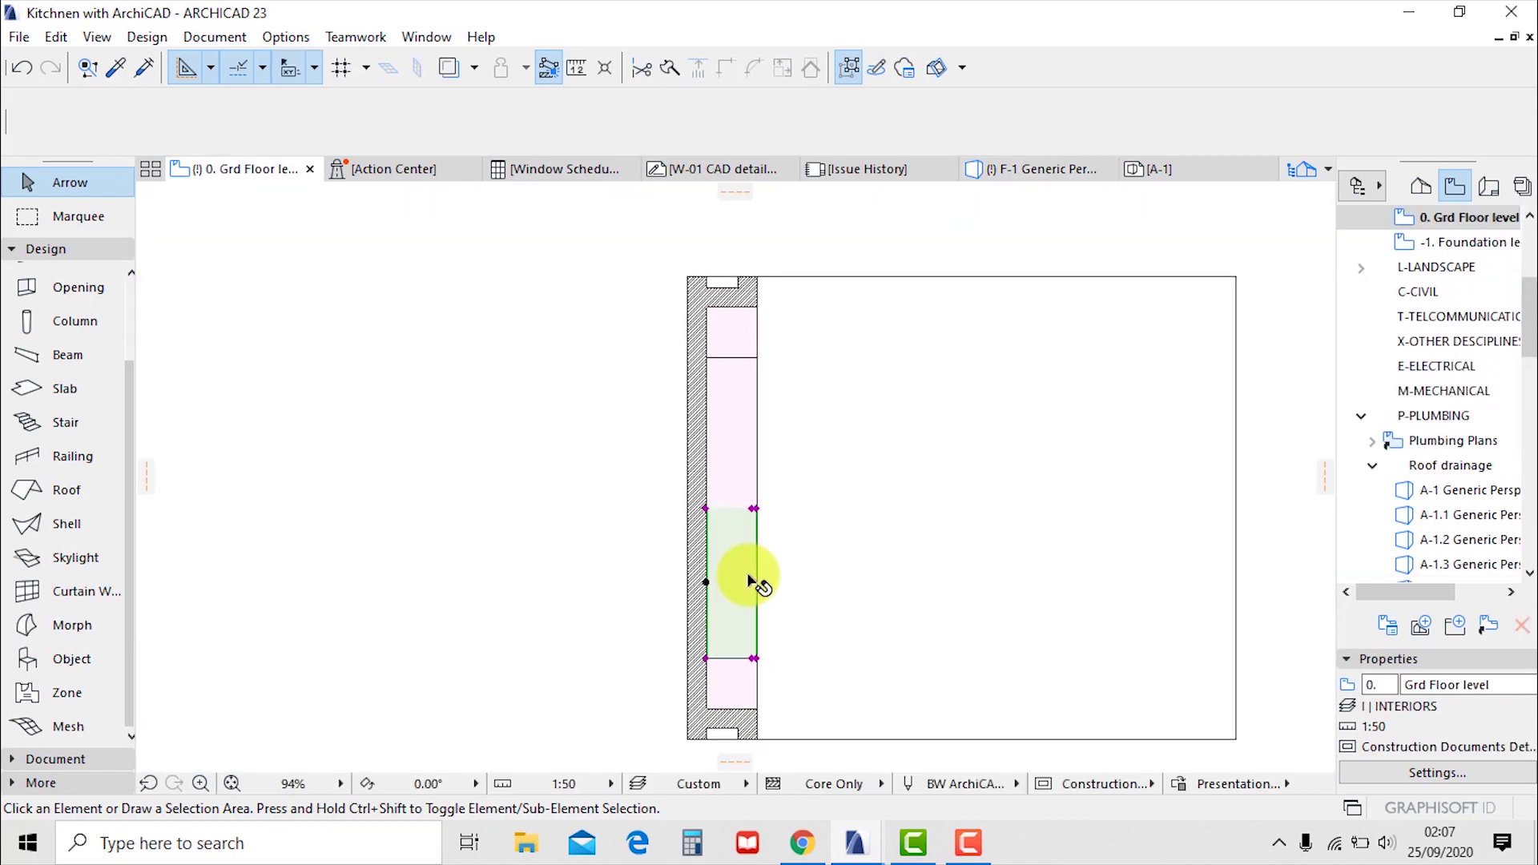
{"action": "scroll", "coordinate": [752, 517], "scroll_direction": "up", "scroll_amount": 10}
{"action": "scroll", "coordinate": [759, 516], "scroll_direction": "up", "scroll_amount": 3}
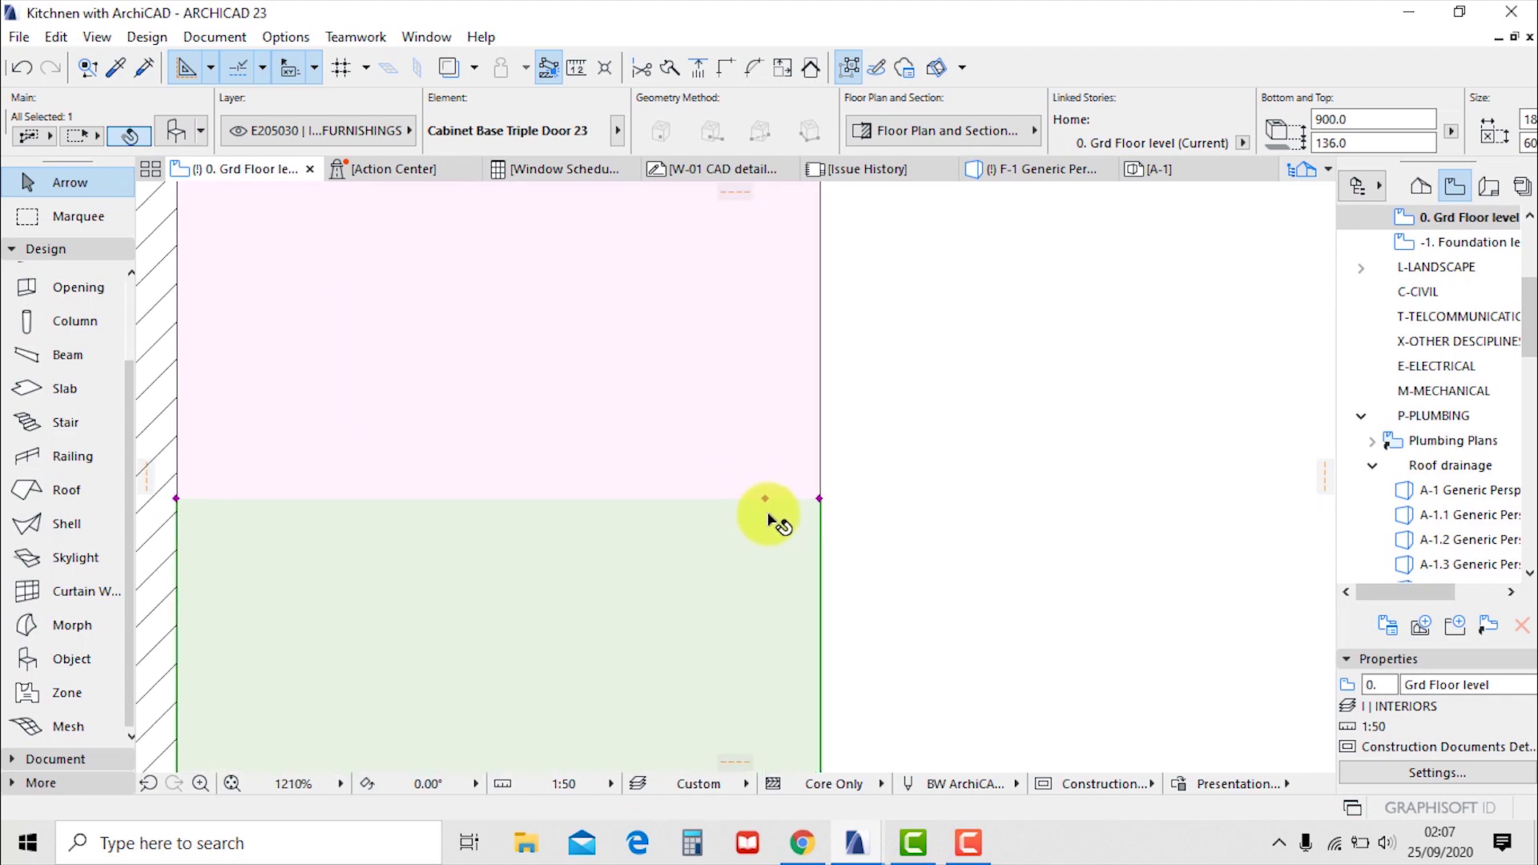
{"action": "left_click", "coordinate": [767, 500]}
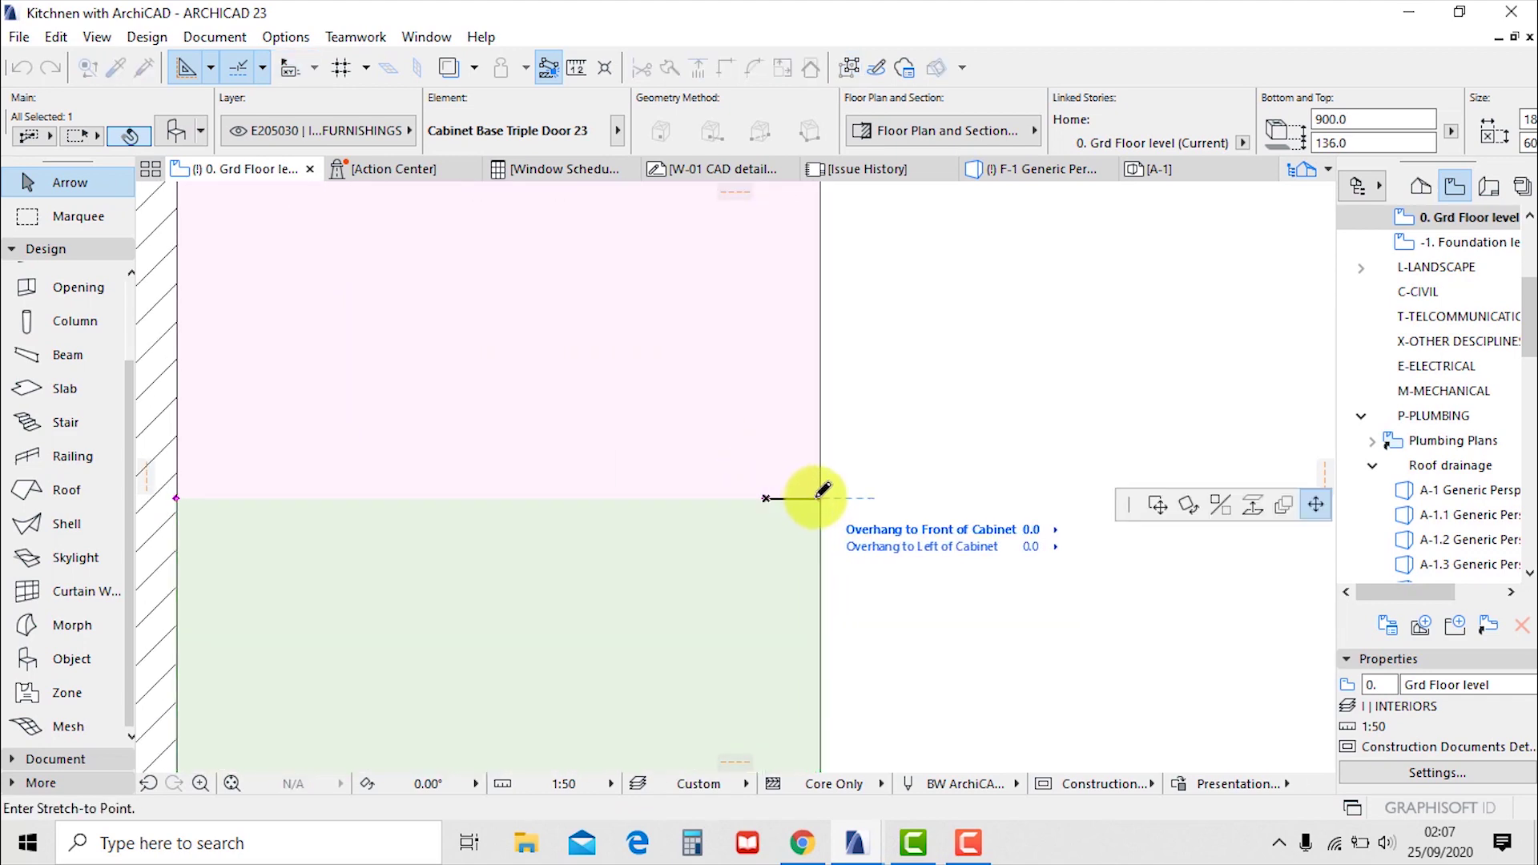
{"action": "key", "text": "Escape"}
{"action": "key", "text": "Escape"}
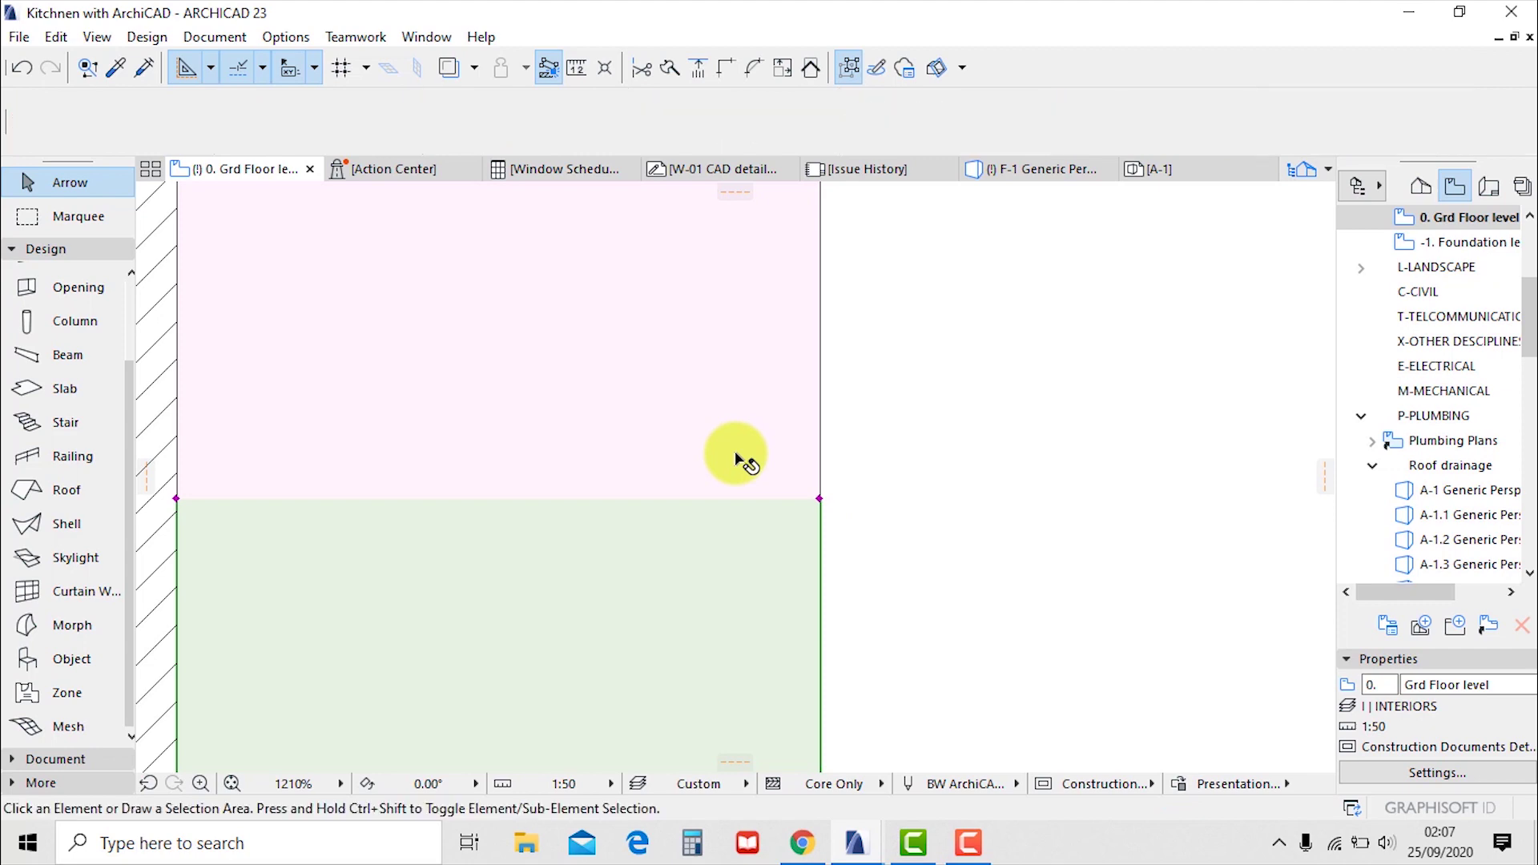
Copy the three wall cabinets beside the niche opening 1800 mm sideways to fill the gap above the opening
{"action": "key", "text": "F3"}
{"action": "middle_click_drag", "start_coordinate": [748, 474], "coordinate": [659, 443], "text": "shift"}
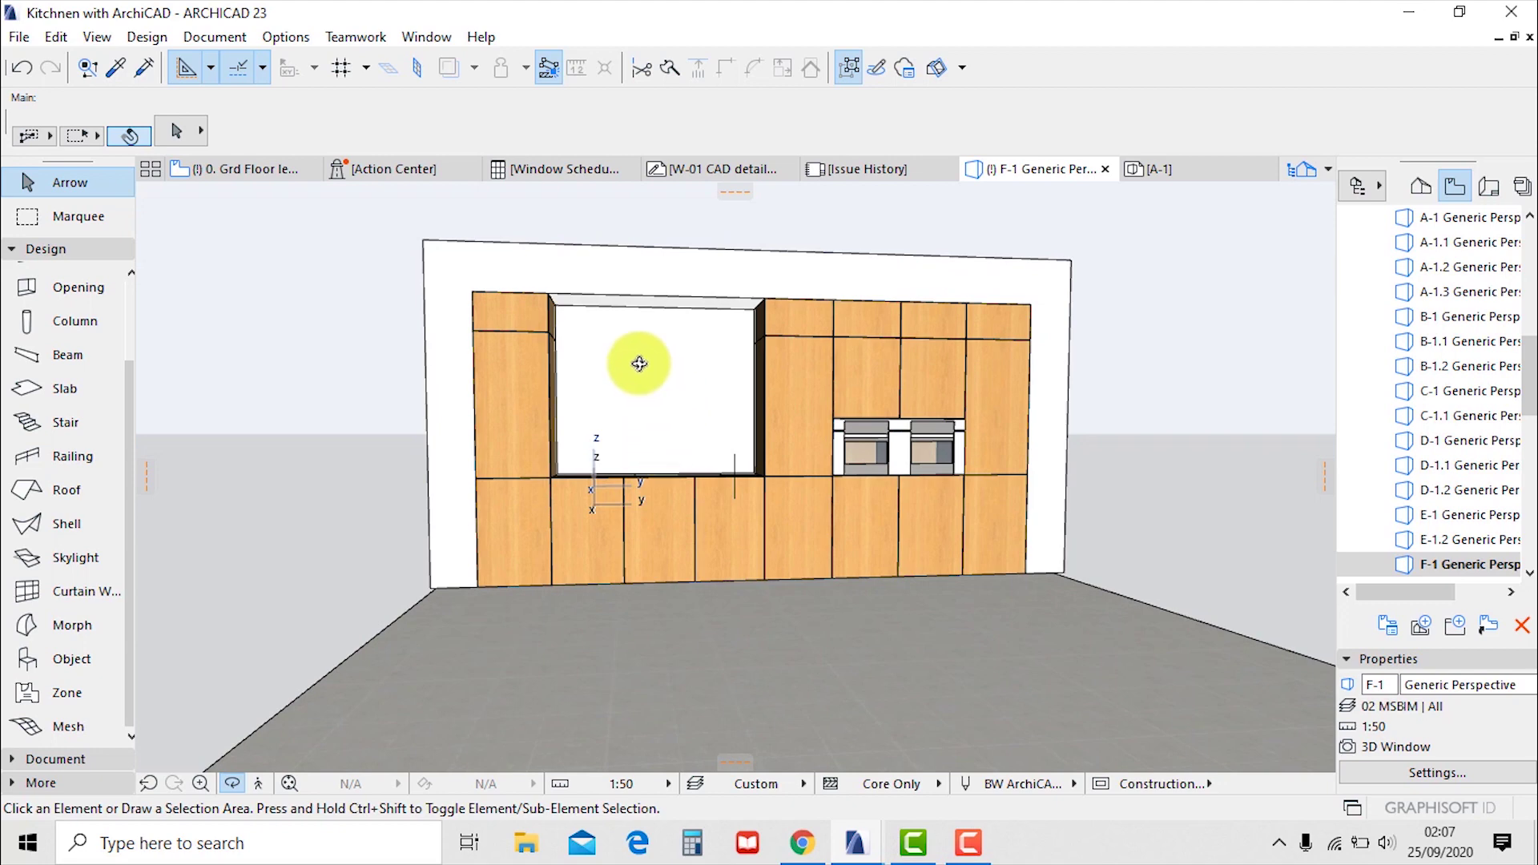
{"action": "scroll", "coordinate": [639, 363], "scroll_direction": "up", "scroll_amount": 5}
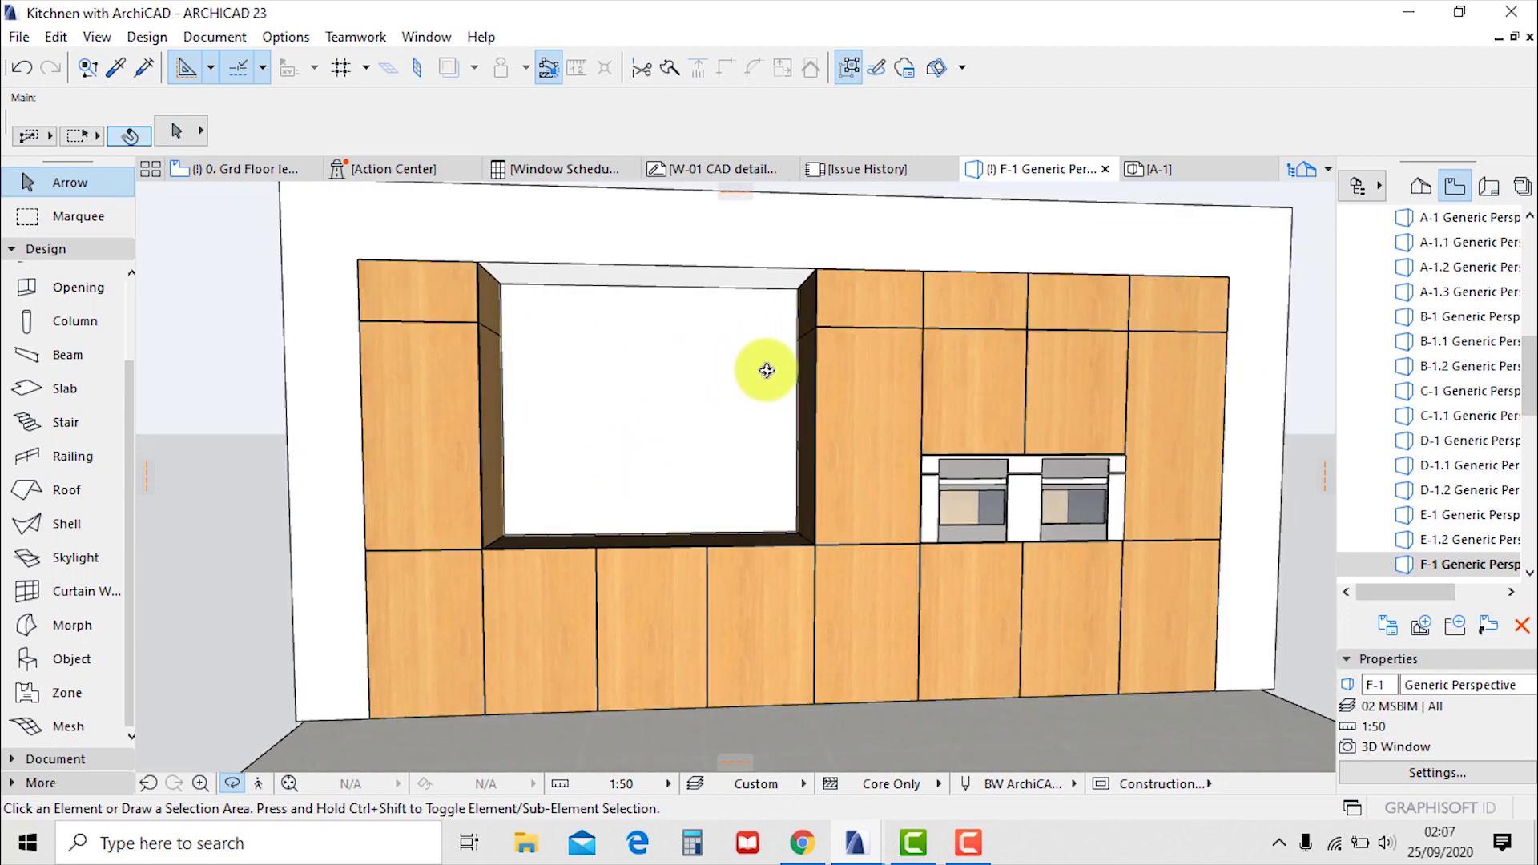
{"action": "left_click", "coordinate": [872, 297]}
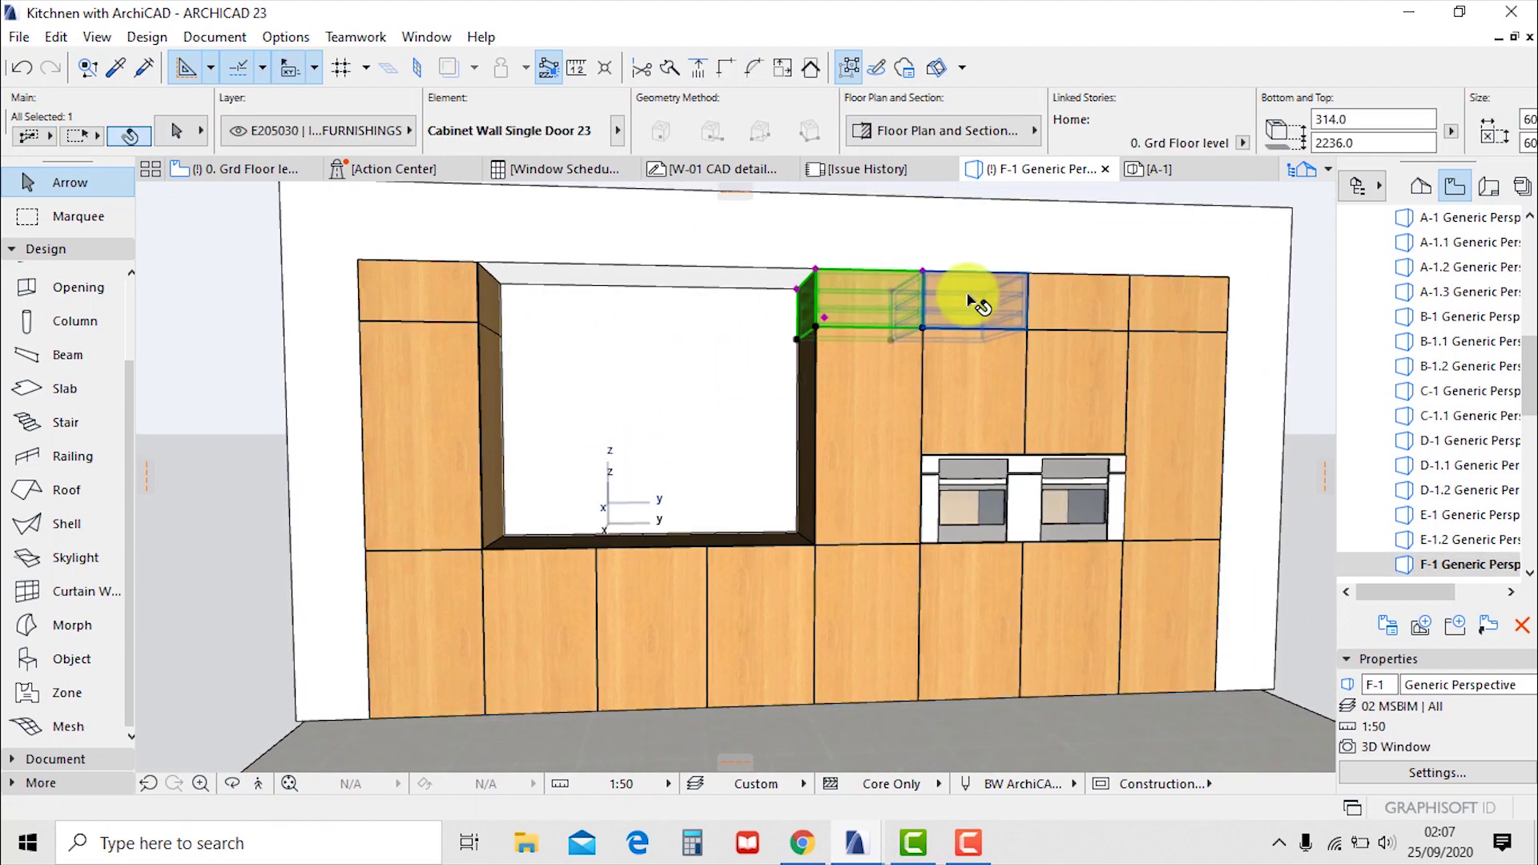
{"action": "right_click", "coordinate": [1052, 298]}
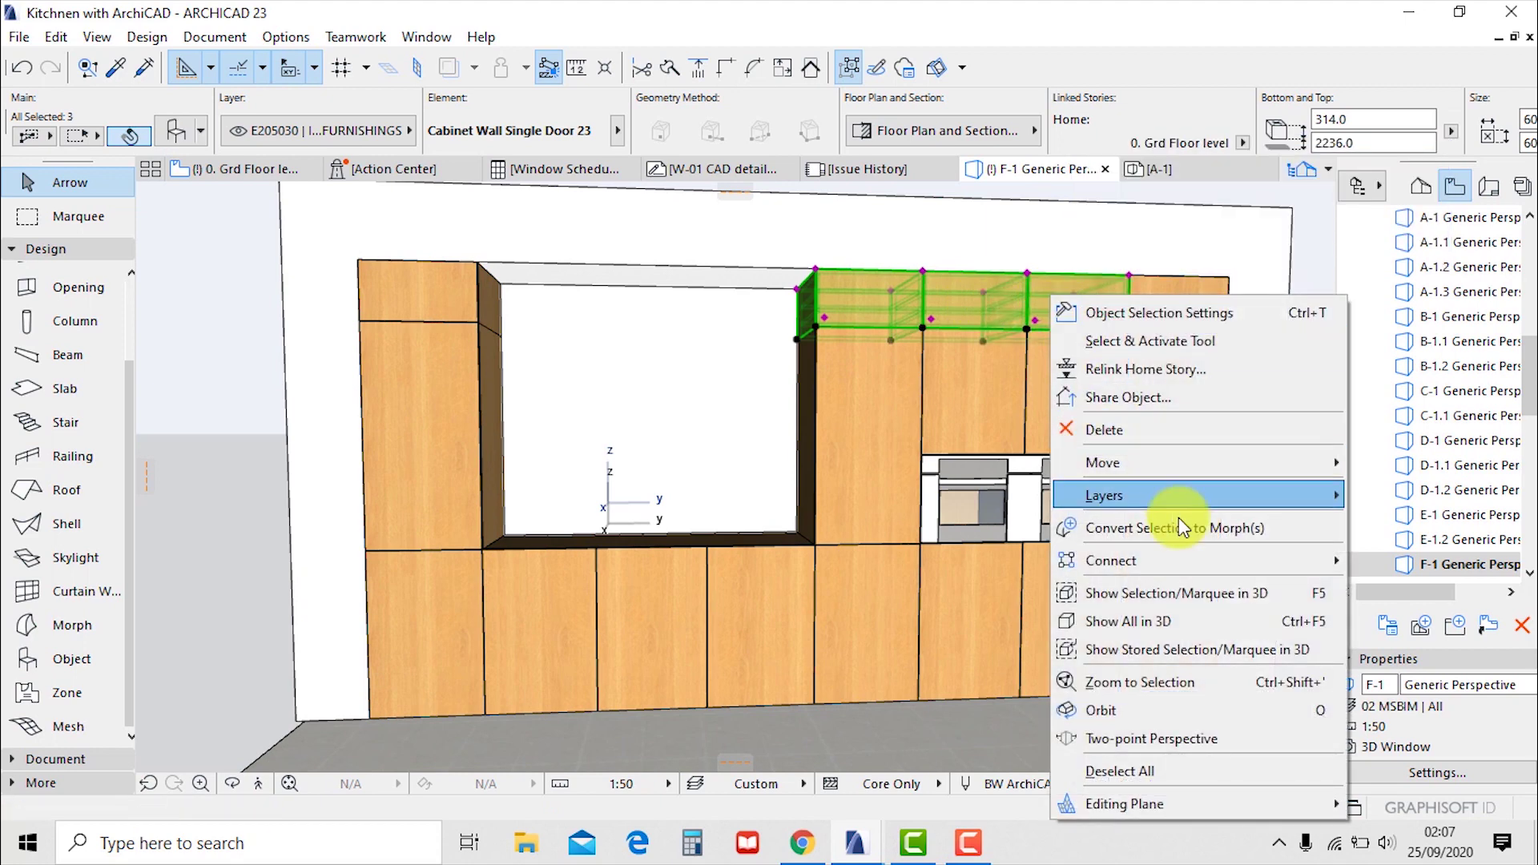
{"action": "mouse_move", "coordinate": [1207, 468]}
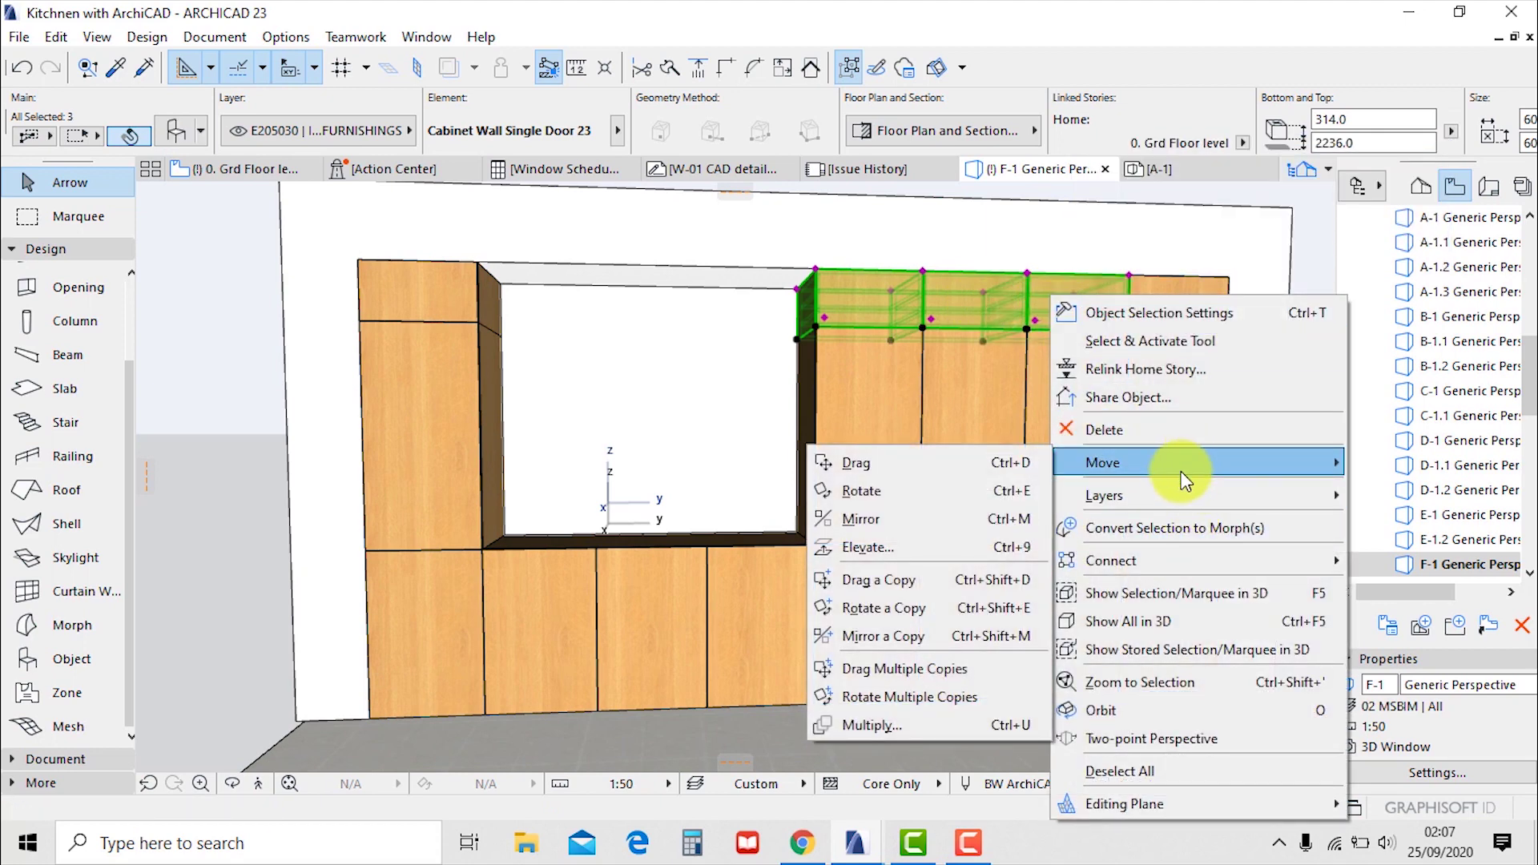
{"action": "left_click", "coordinate": [939, 580]}
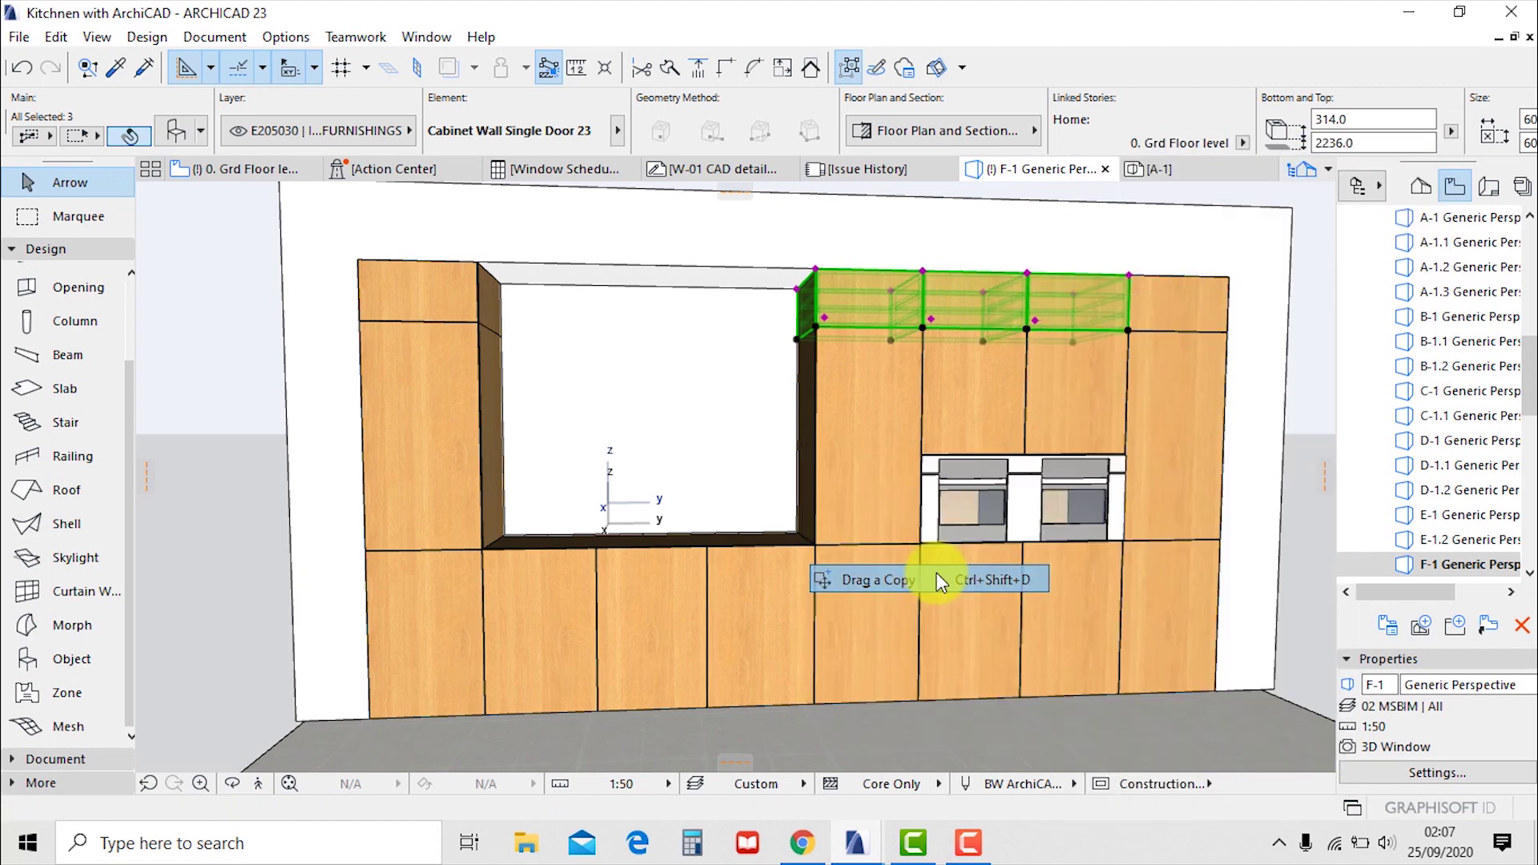
{"action": "left_click", "coordinate": [1129, 335]}
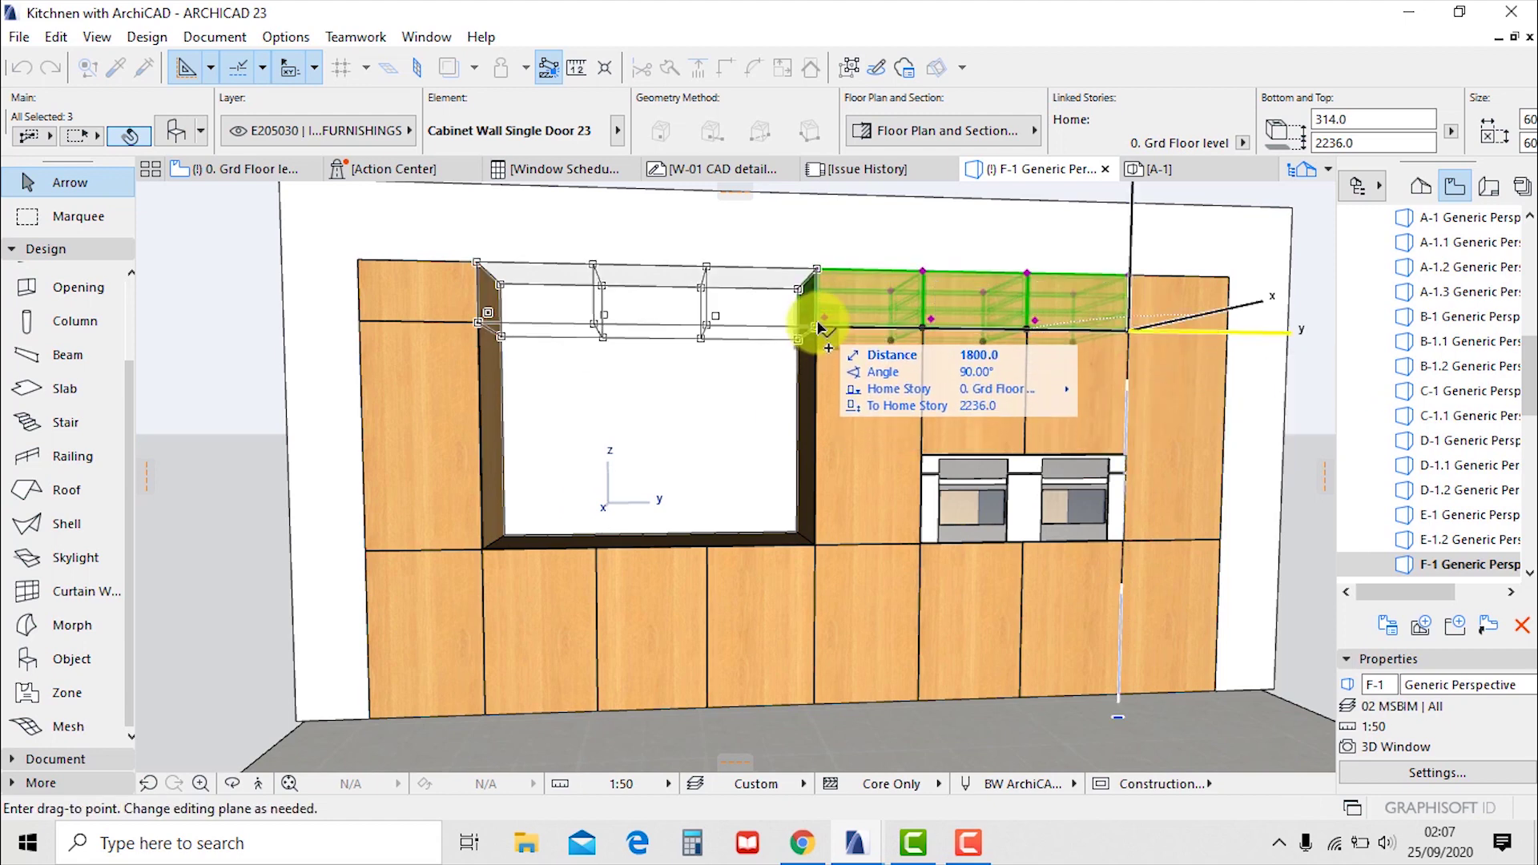
{"action": "left_click", "coordinate": [819, 328]}
{"action": "key", "text": "Escape"}
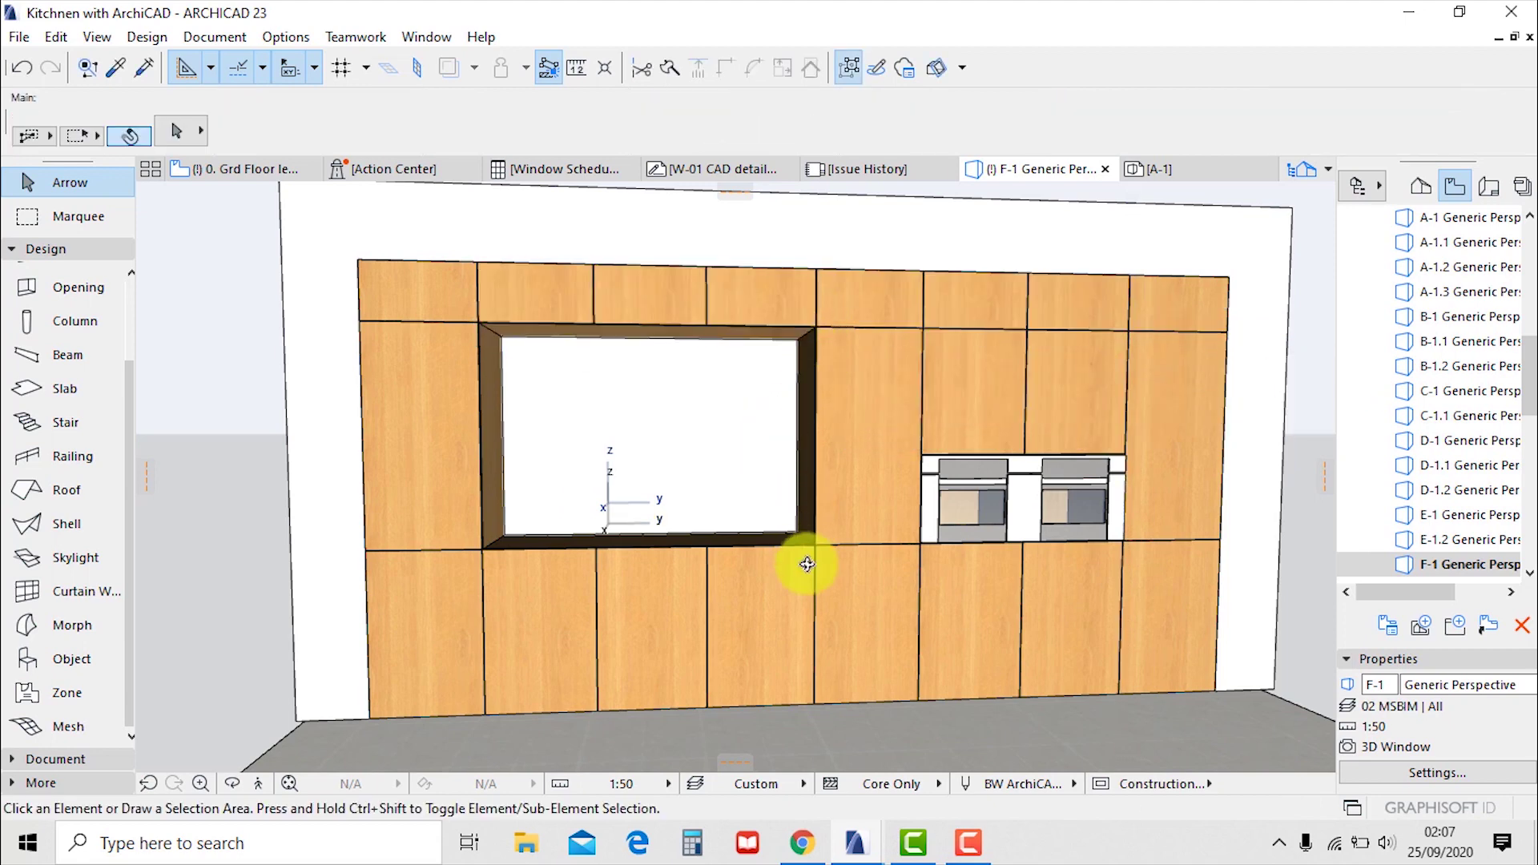
Set the floor plan's default object to Cabinet Wall Single Door 23
{"action": "middle_click_drag", "start_coordinate": [807, 564], "coordinate": [840, 577], "text": "shift"}
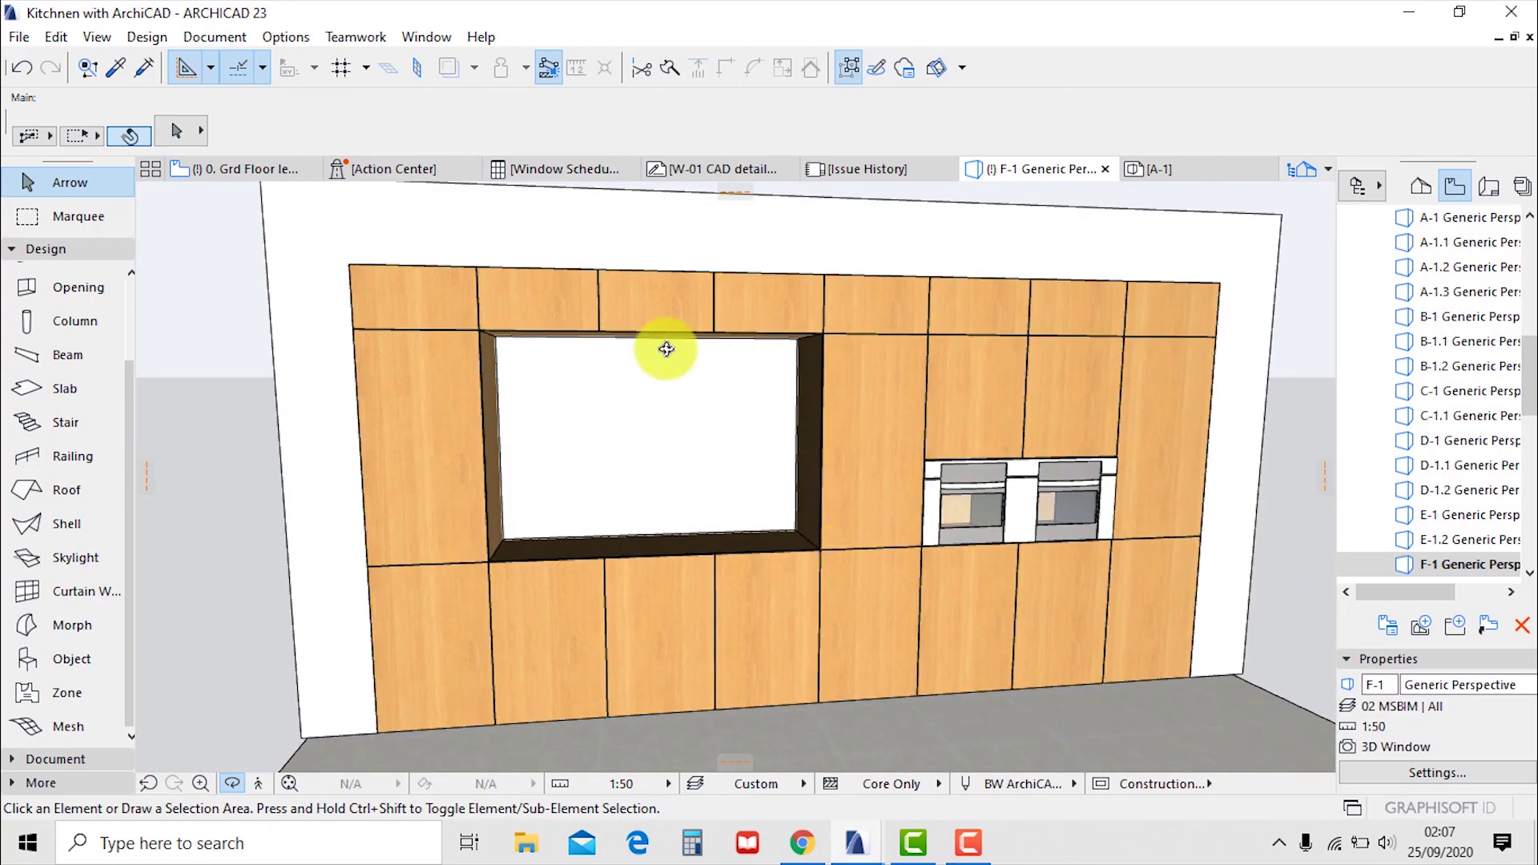
{"action": "middle_click_drag", "start_coordinate": [688, 500], "coordinate": [769, 525], "text": "shift"}
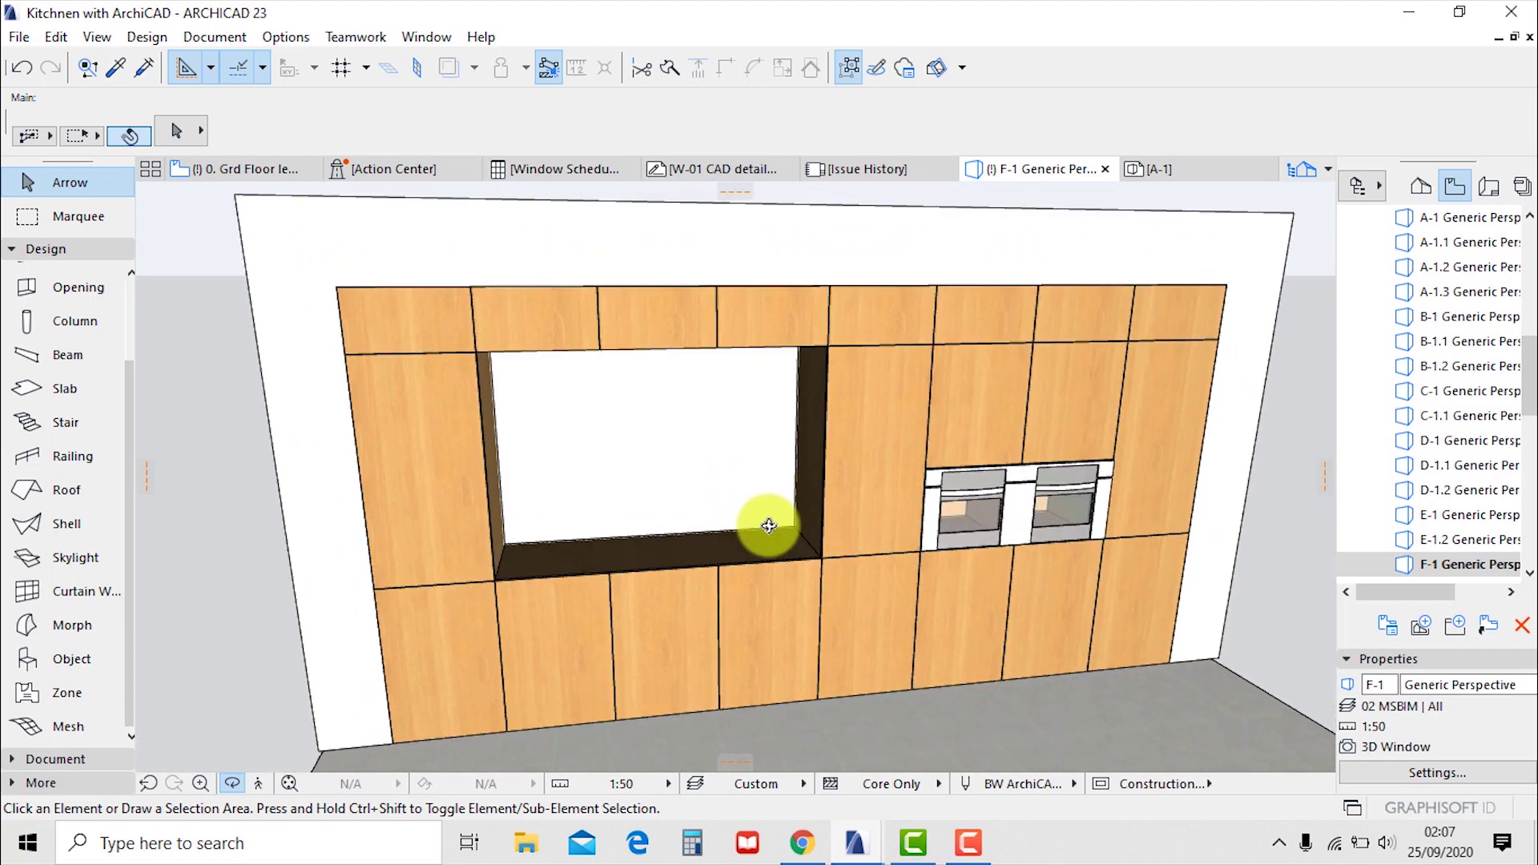
{"action": "key", "text": "F2"}
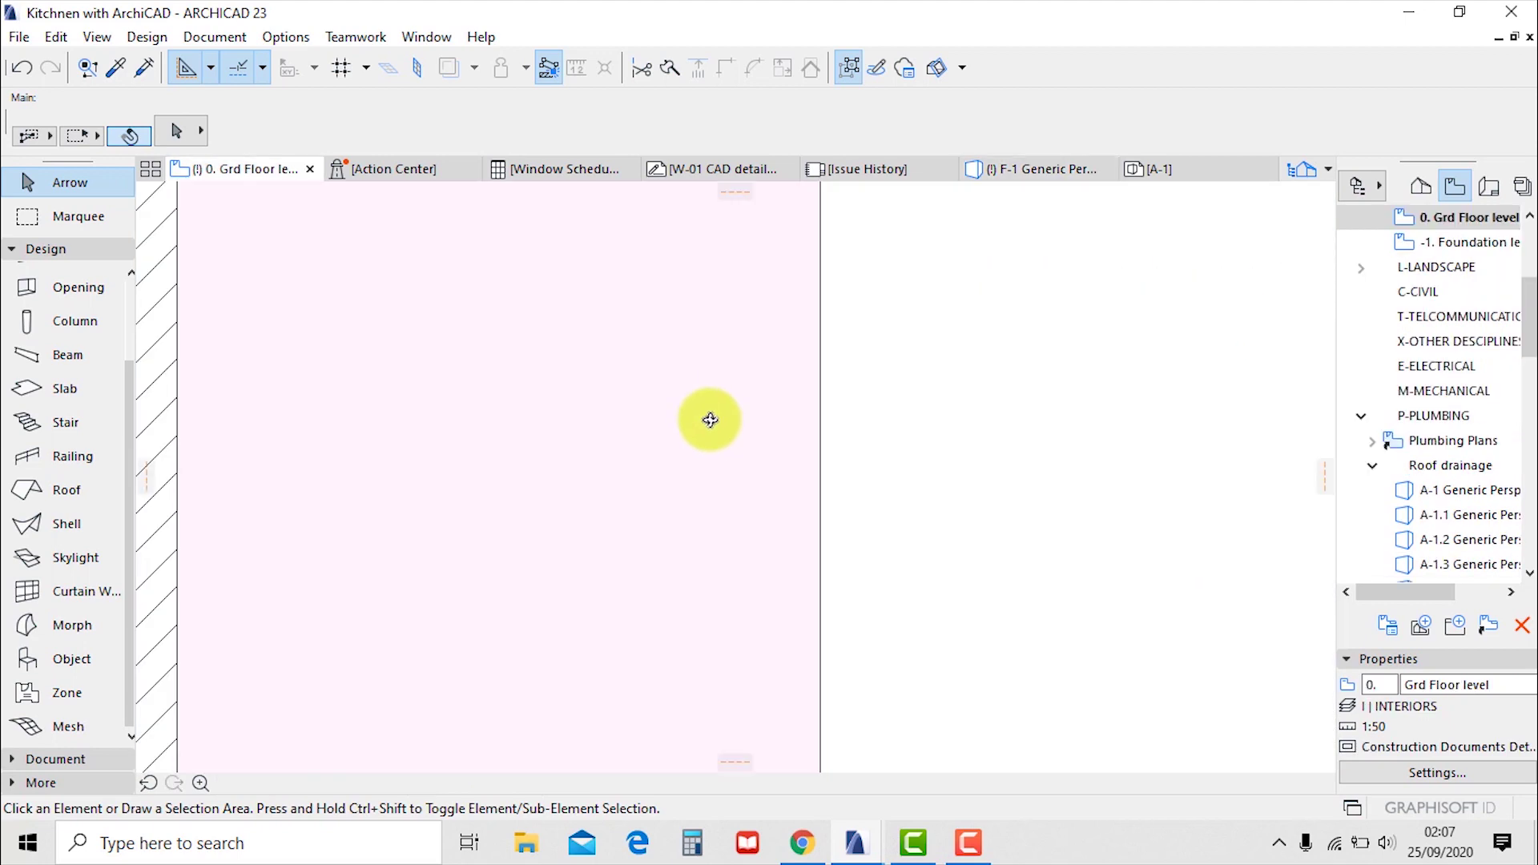
{"action": "scroll", "coordinate": [727, 509], "scroll_direction": "down", "scroll_amount": 7}
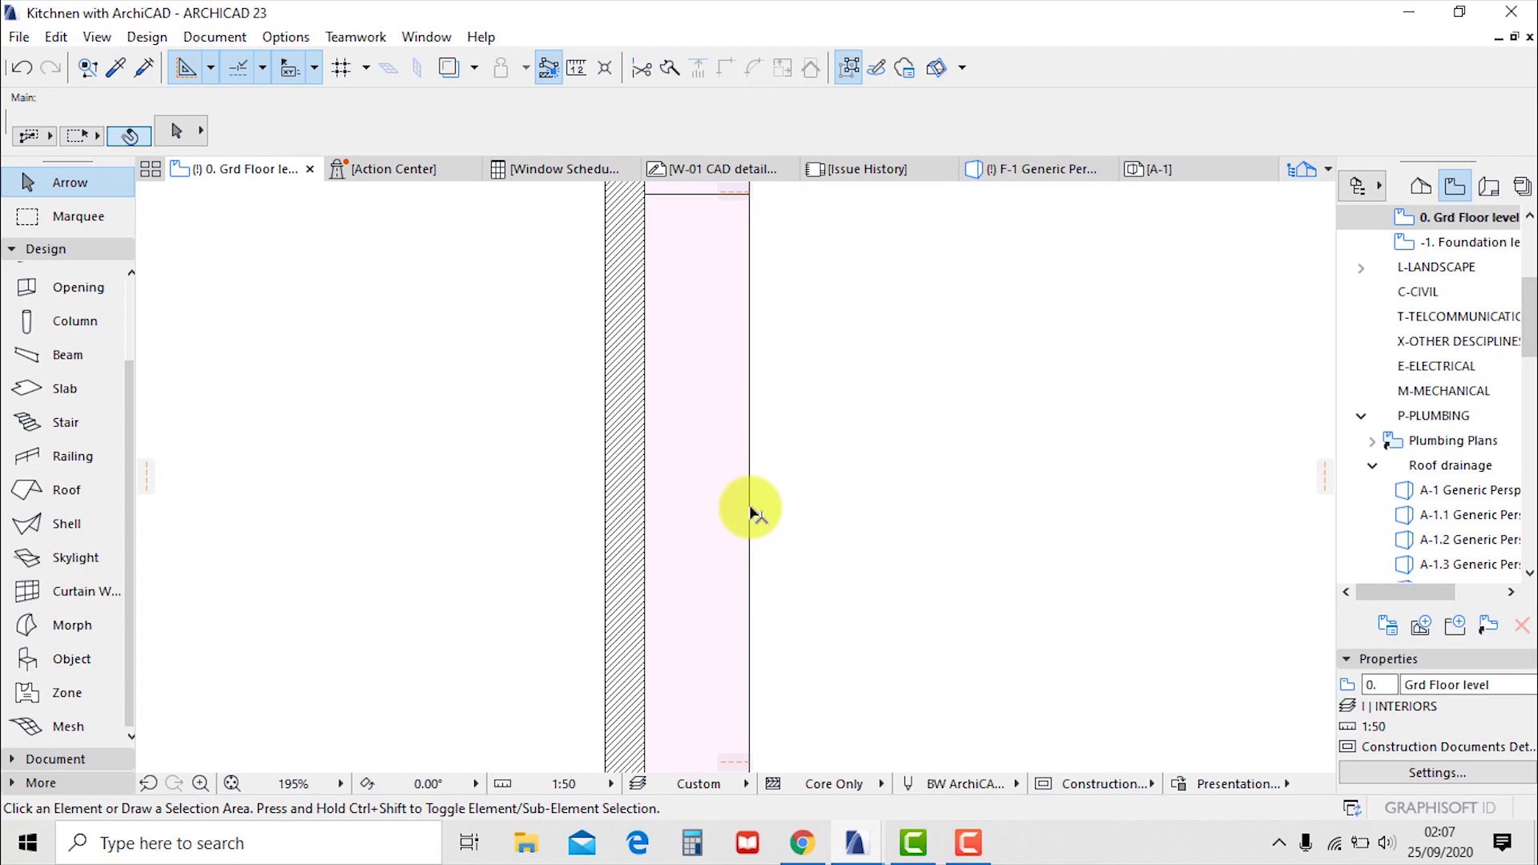
{"action": "scroll", "coordinate": [751, 513], "scroll_direction": "down", "scroll_amount": 4}
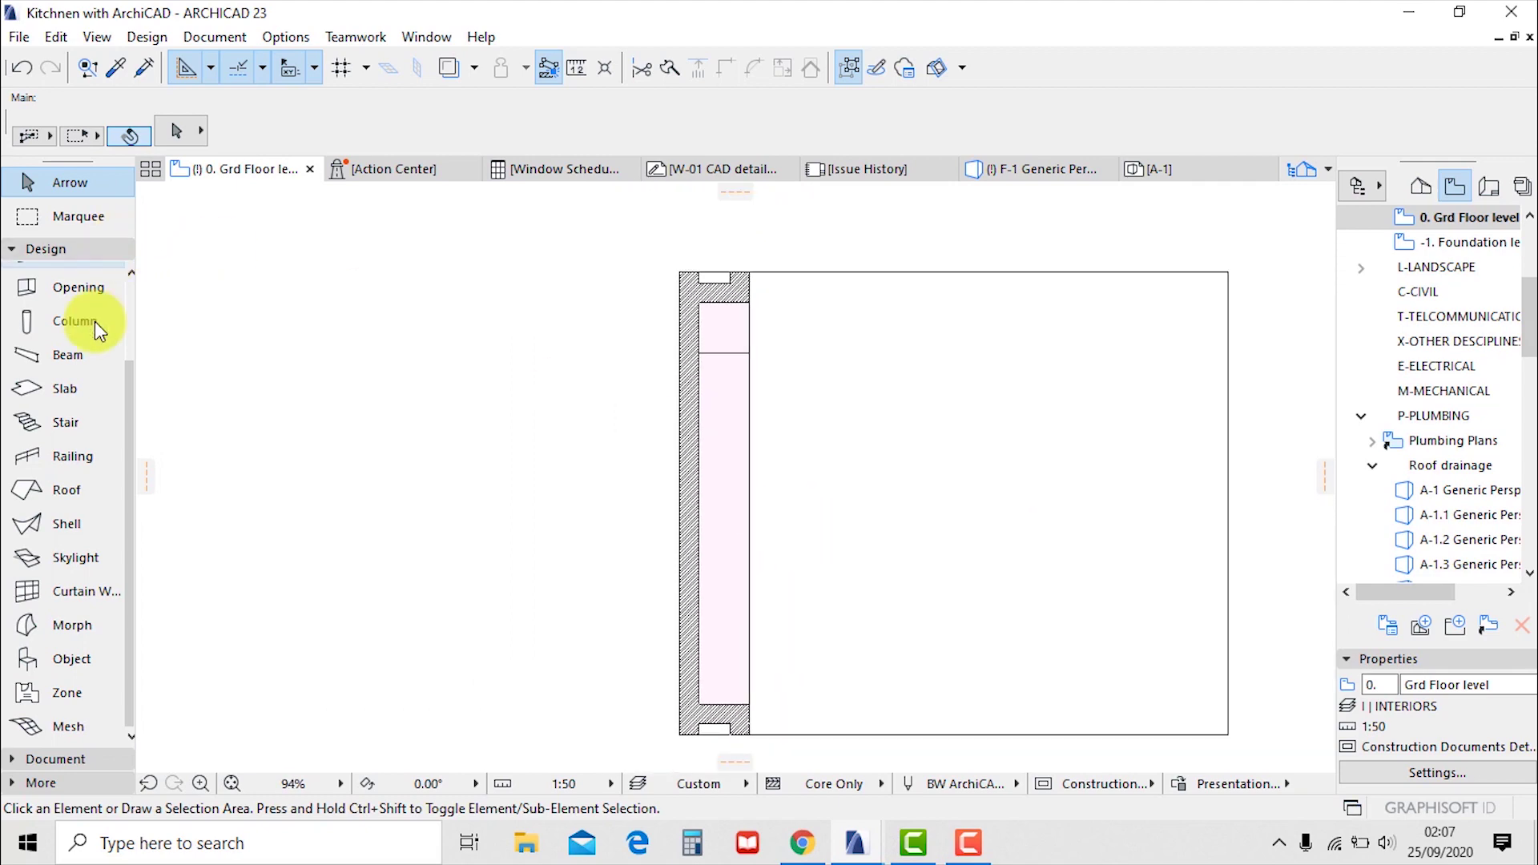
{"action": "left_click", "coordinate": [70, 659]}
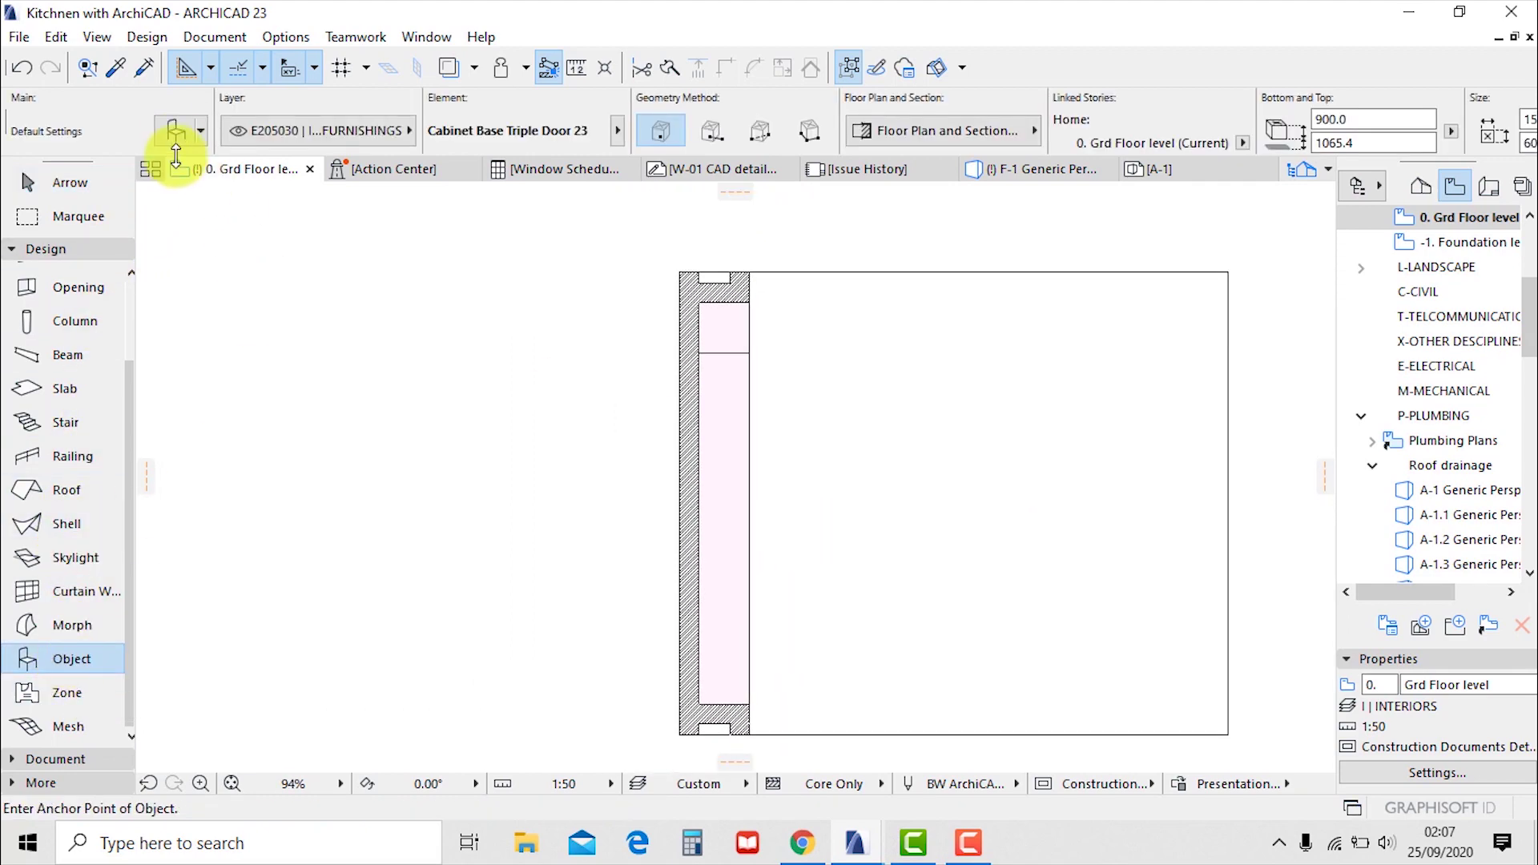
{"action": "key", "text": "ctrl+t"}
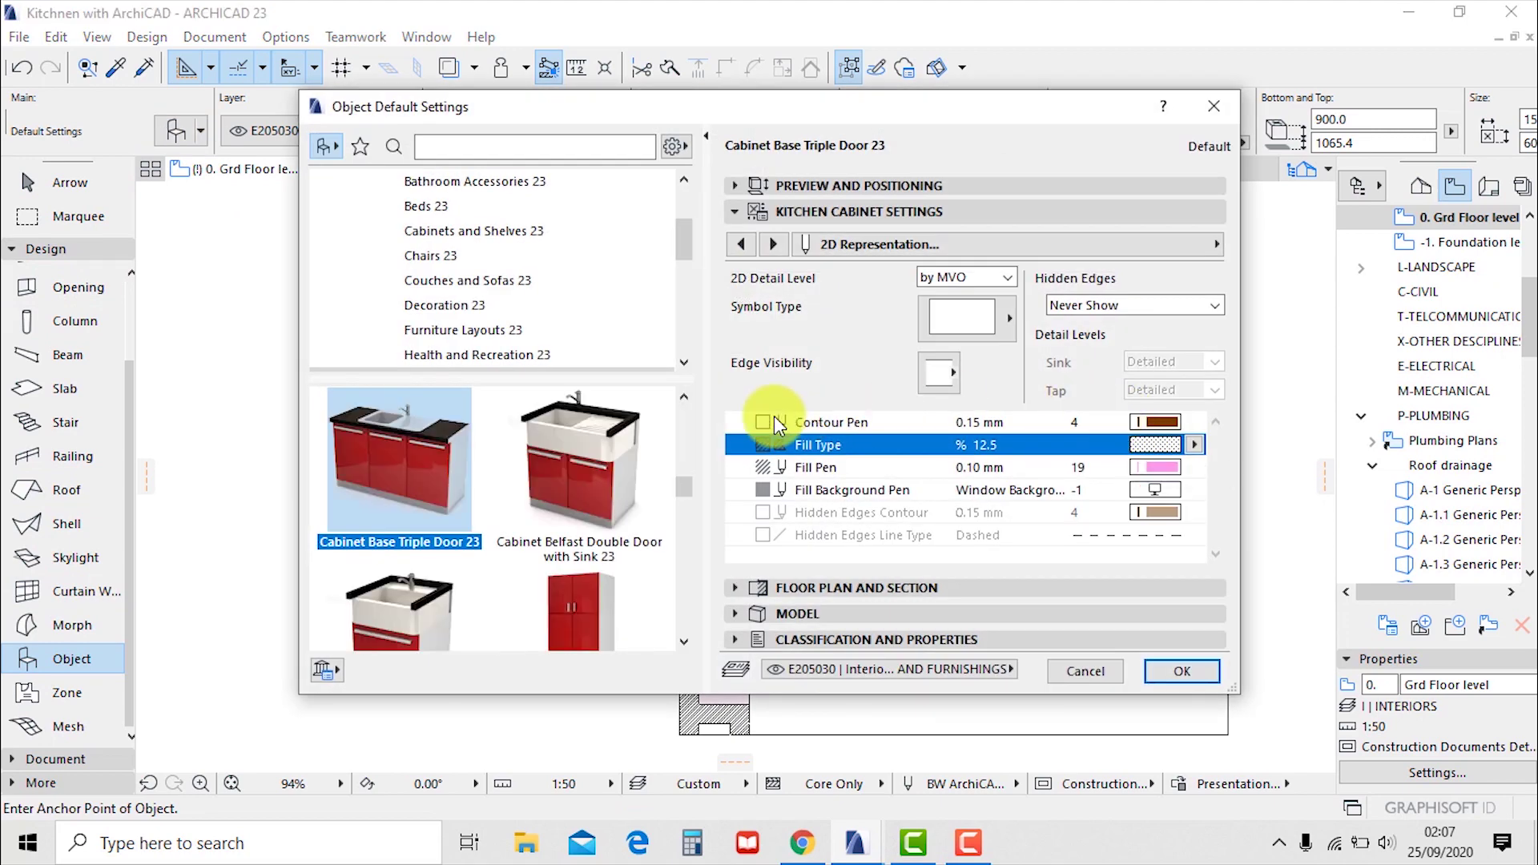
{"action": "left_click_drag", "start_coordinate": [686, 476], "coordinate": [695, 554]}
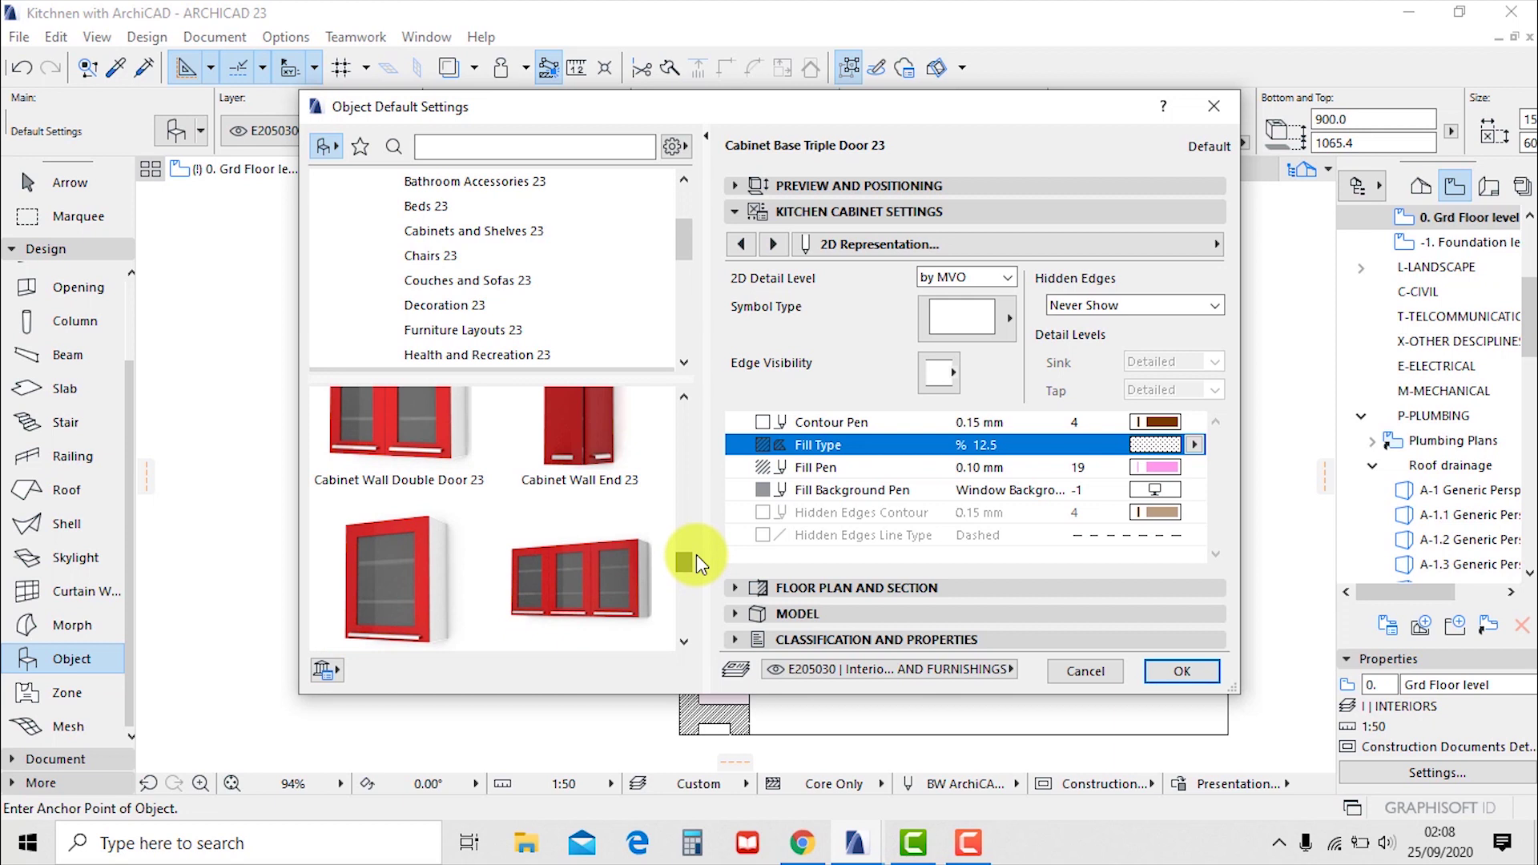
{"action": "left_click", "coordinate": [436, 569]}
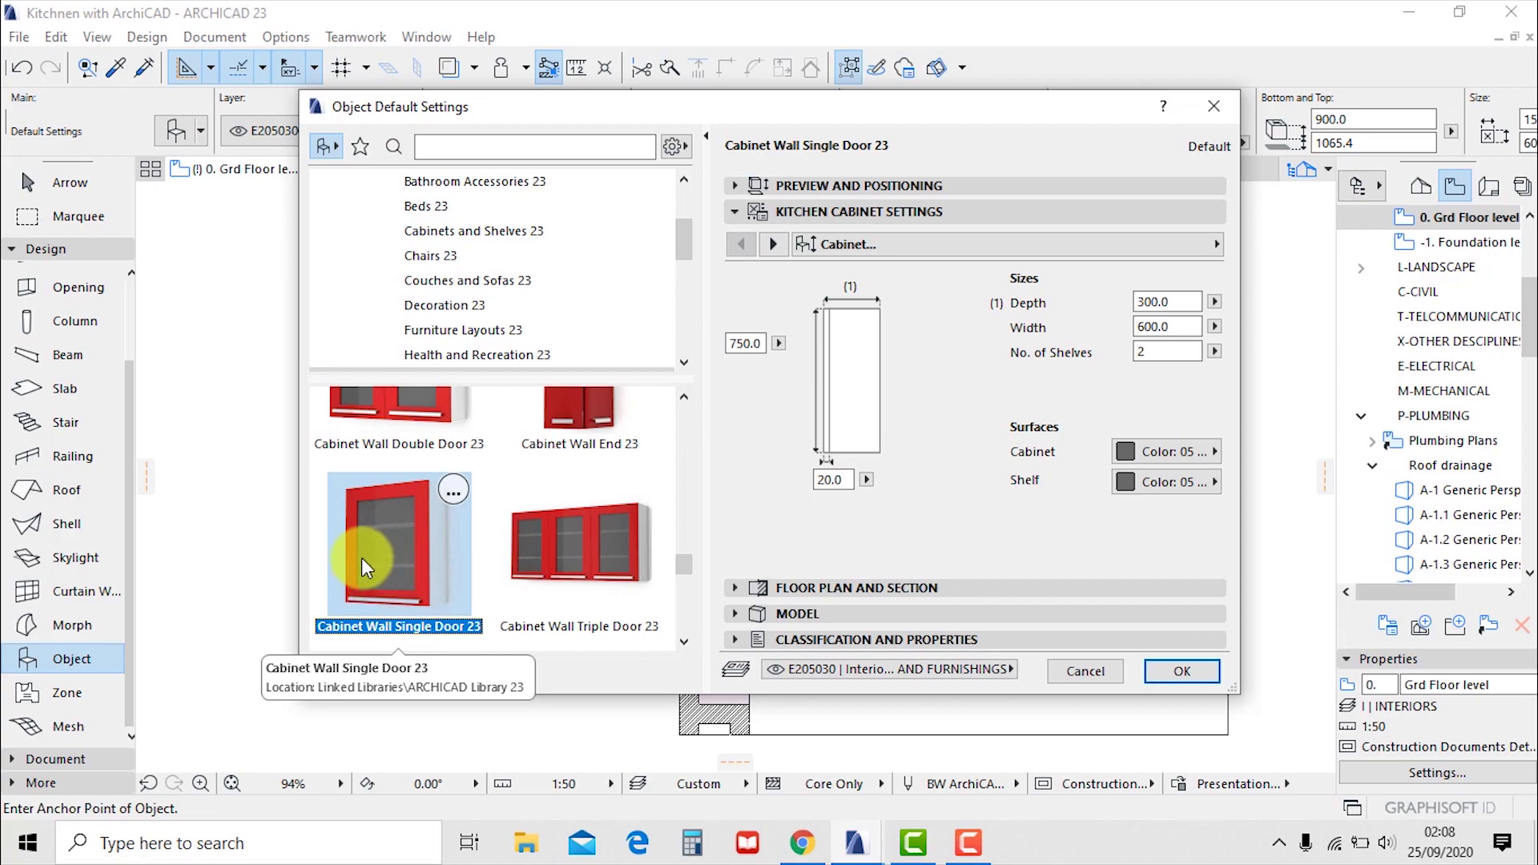
Set the wall cabinet's cabinet and shelf surfaces to Wood - Oak Light
{"action": "left_click", "coordinate": [1156, 449]}
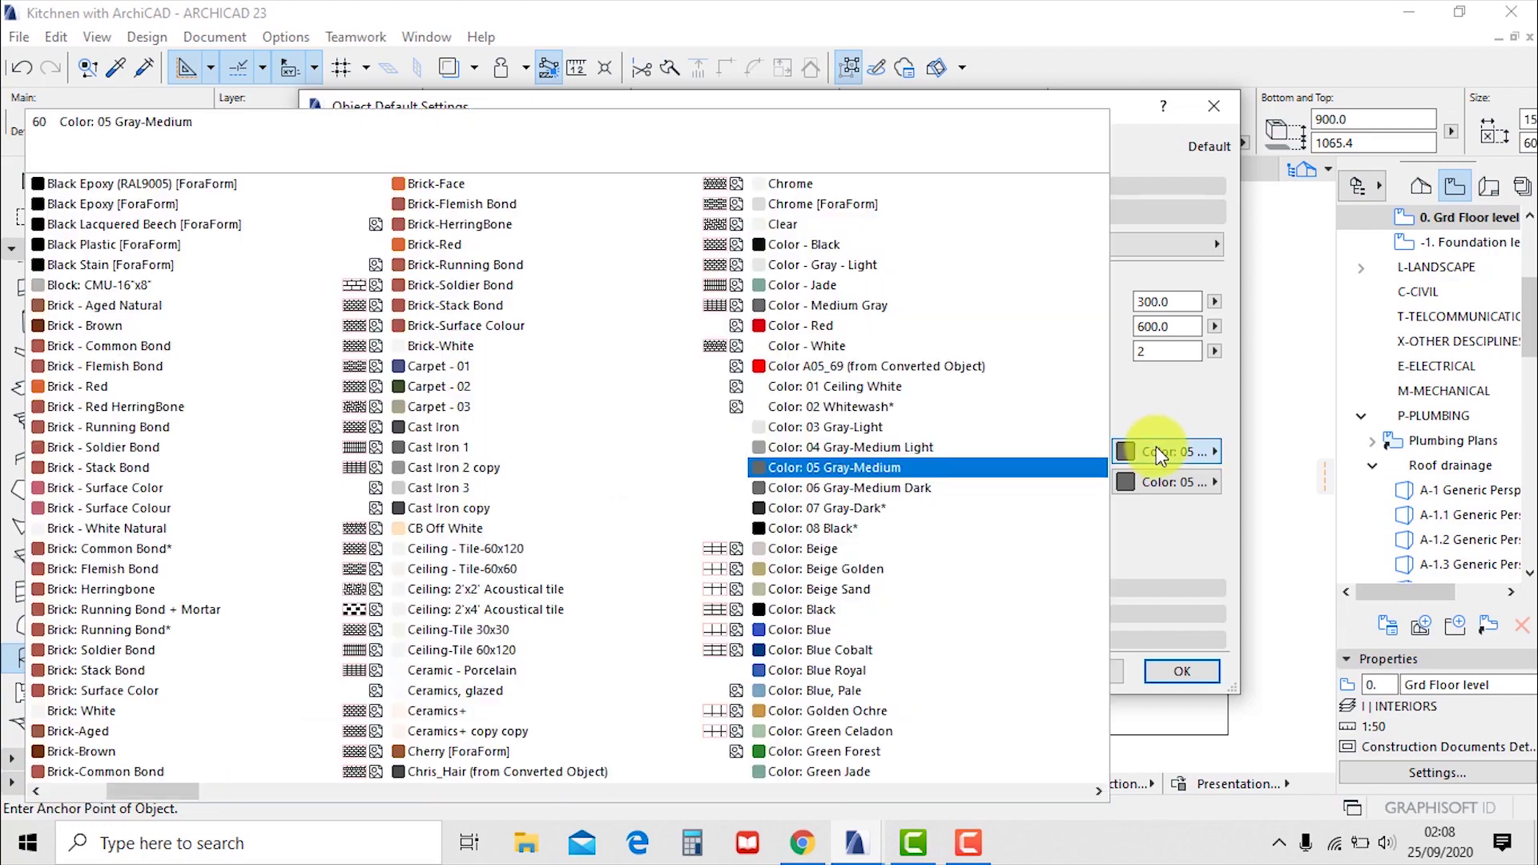
{"action": "scroll", "coordinate": [896, 439], "scroll_direction": "down", "scroll_amount": 12}
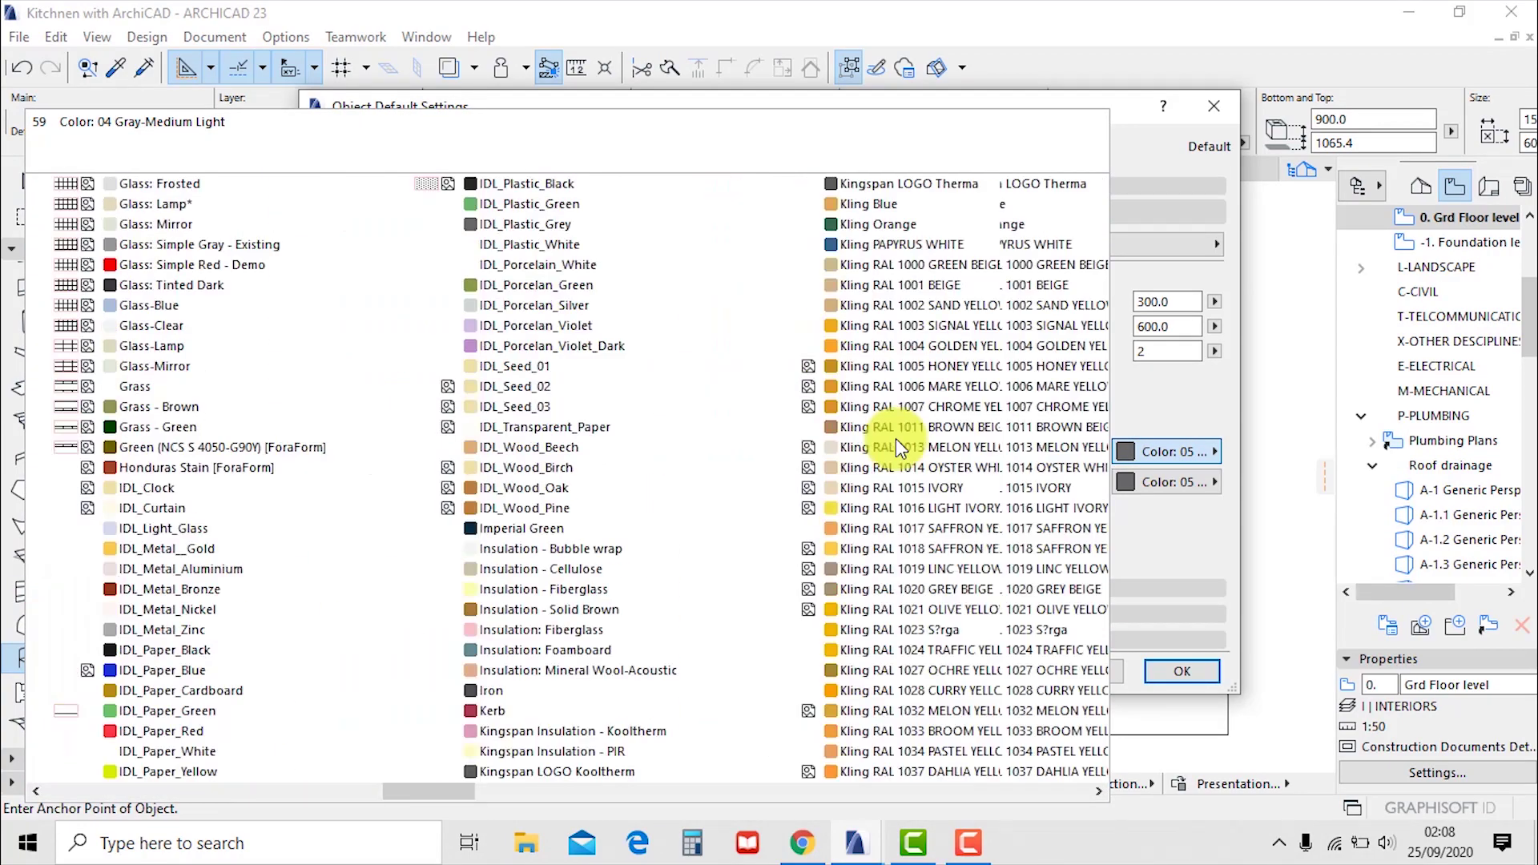
{"action": "scroll", "coordinate": [896, 439], "scroll_direction": "down", "scroll_amount": 10}
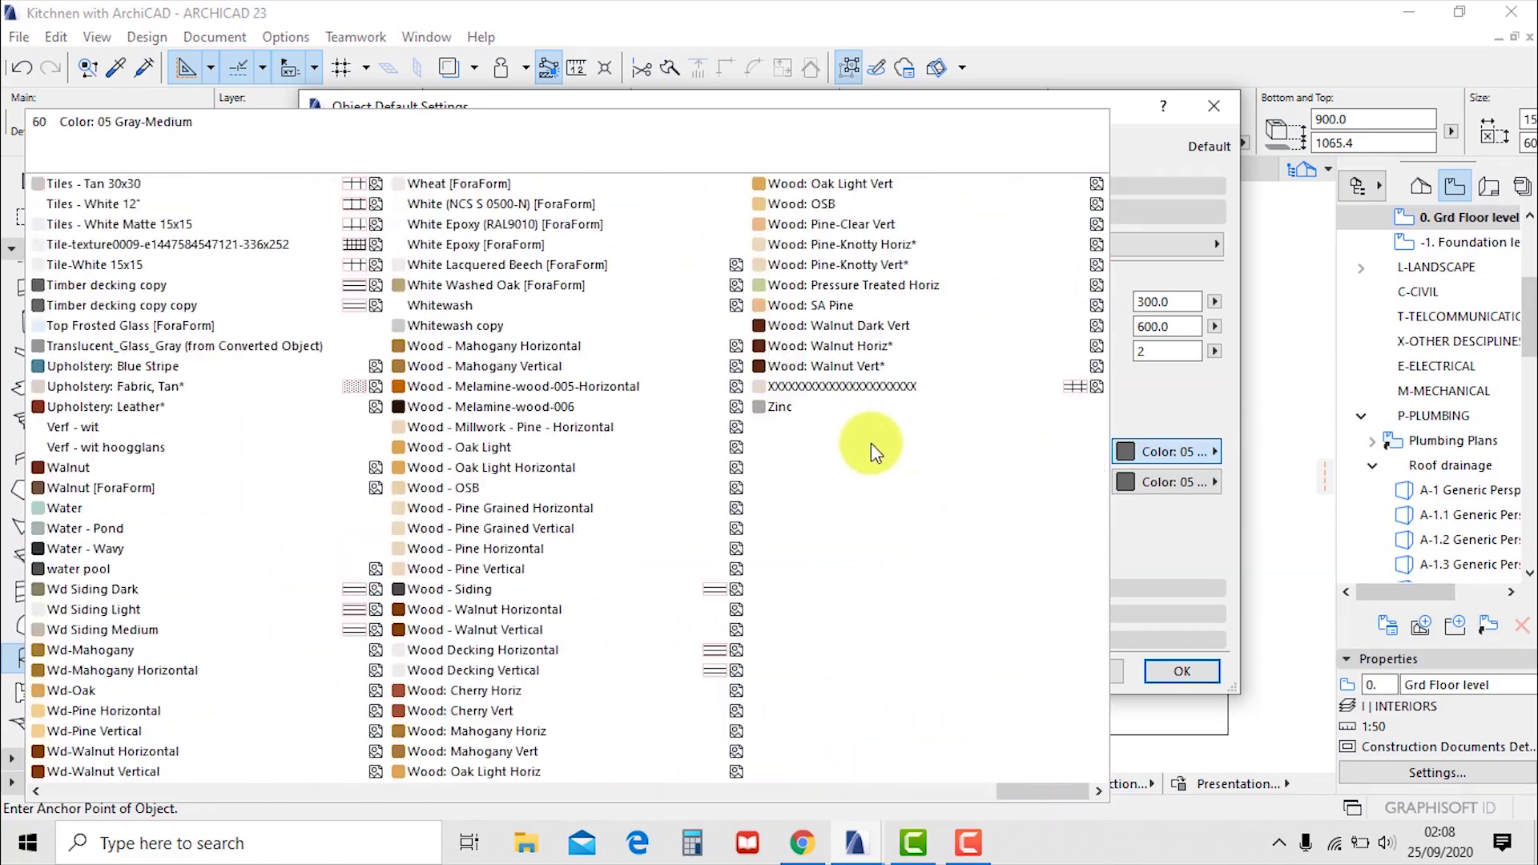
{"action": "left_click", "coordinate": [482, 449]}
{"action": "left_click", "coordinate": [1202, 483]}
{"action": "scroll", "coordinate": [738, 487], "scroll_direction": "down", "scroll_amount": 10}
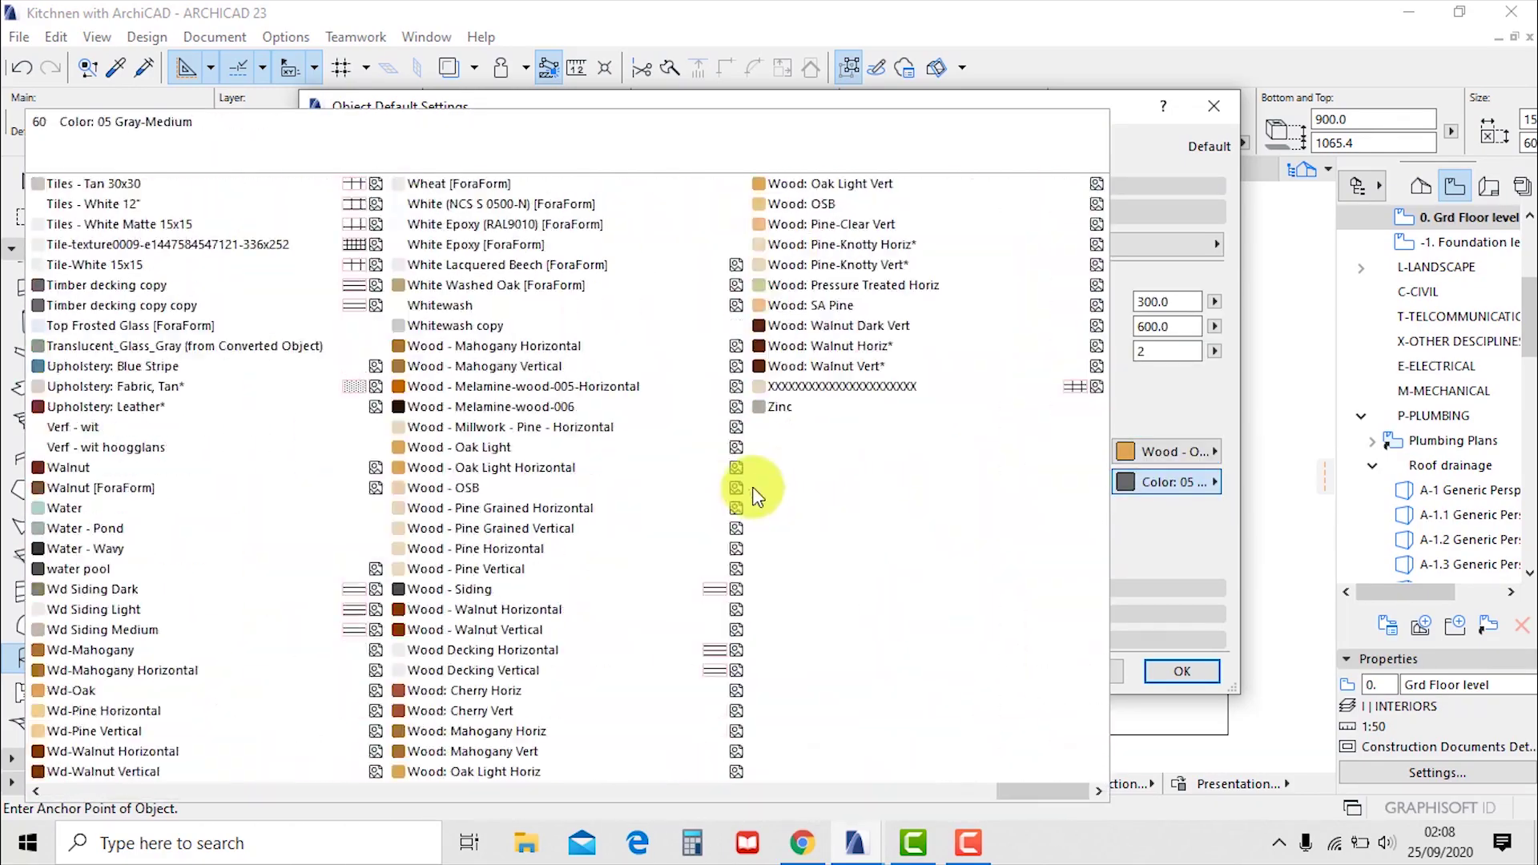
{"action": "left_click", "coordinate": [526, 447]}
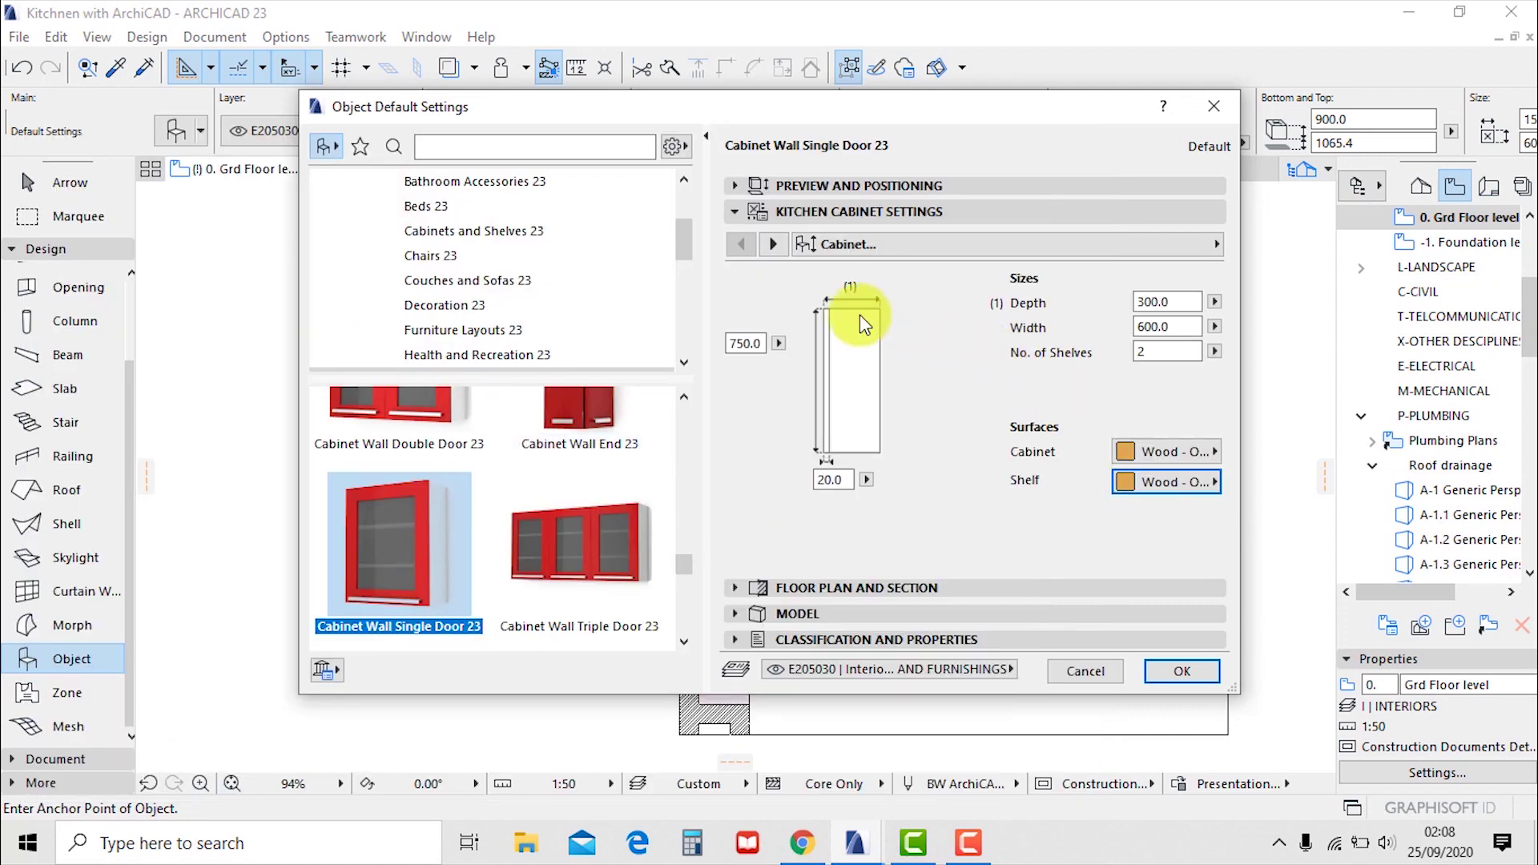
Set the wall cabinet's door frame surface to Wood - Oak Light and disable its door
{"action": "left_click", "coordinate": [774, 244]}
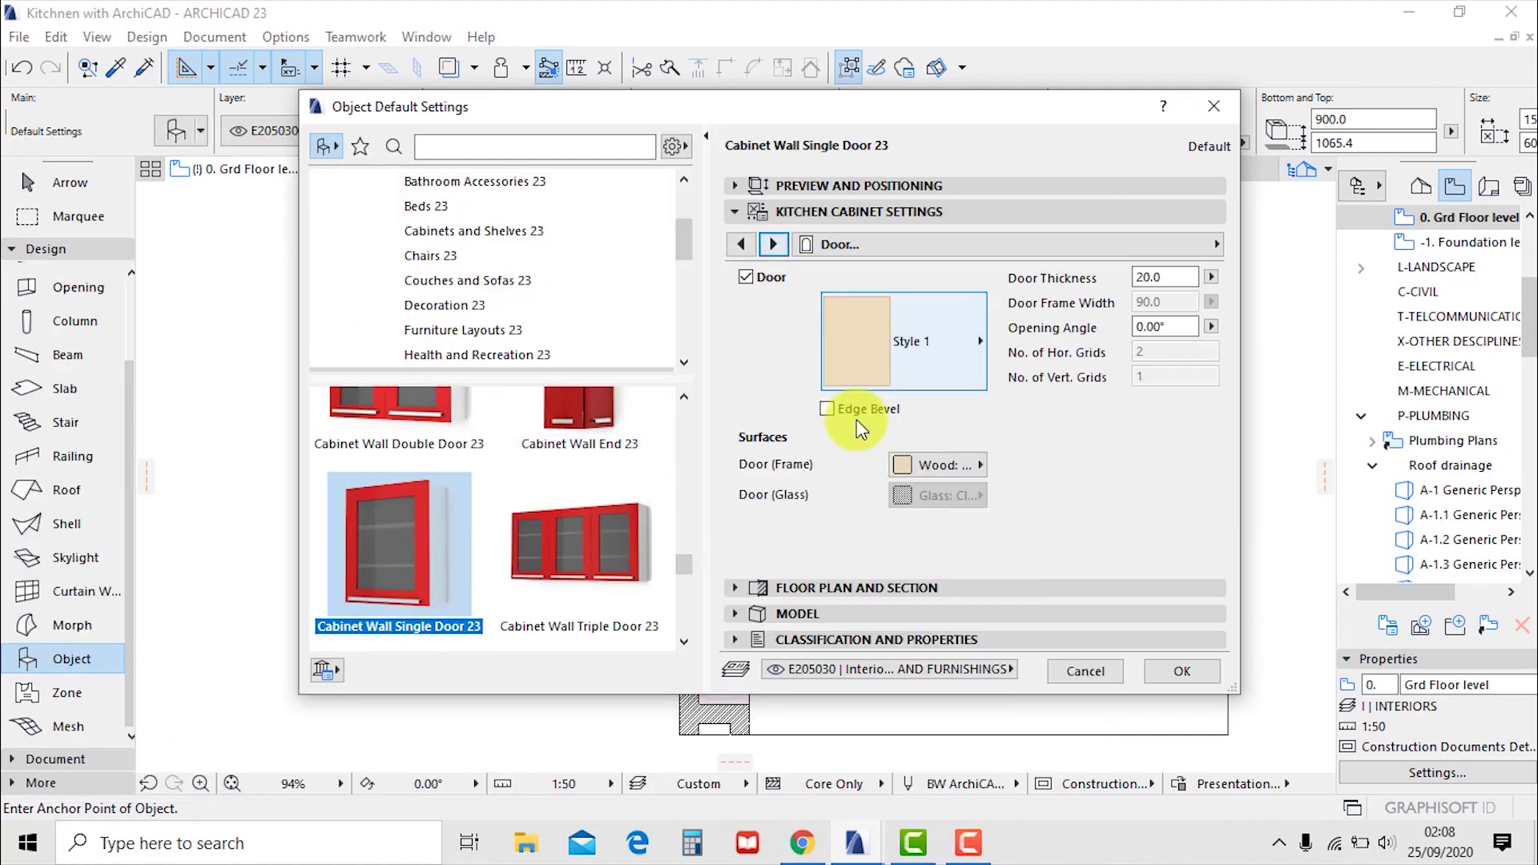
{"action": "left_click", "coordinate": [937, 466]}
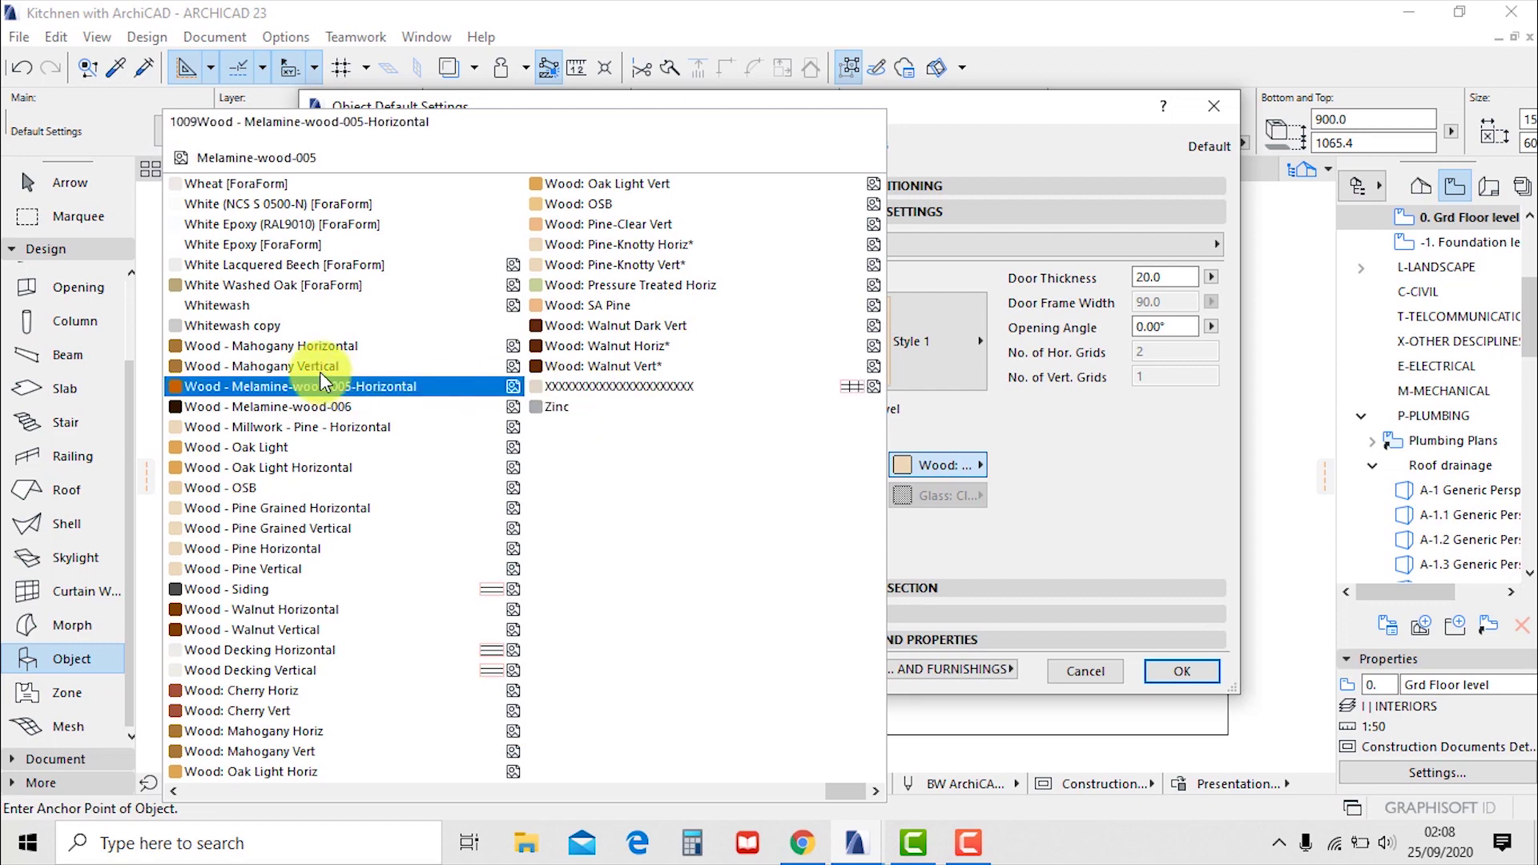
{"action": "left_click", "coordinate": [302, 447]}
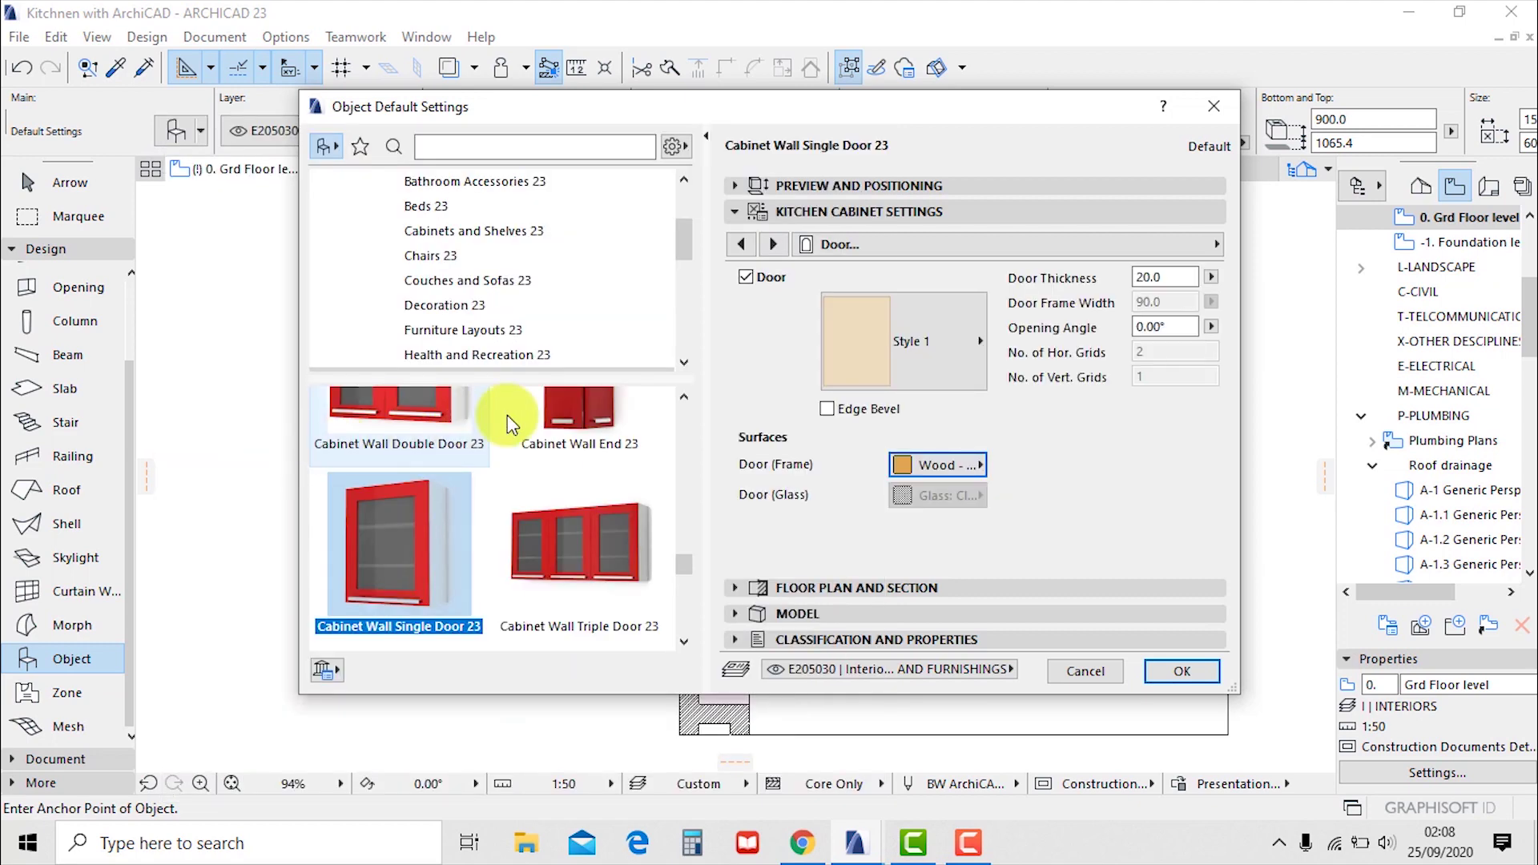
{"action": "left_click", "coordinate": [745, 277]}
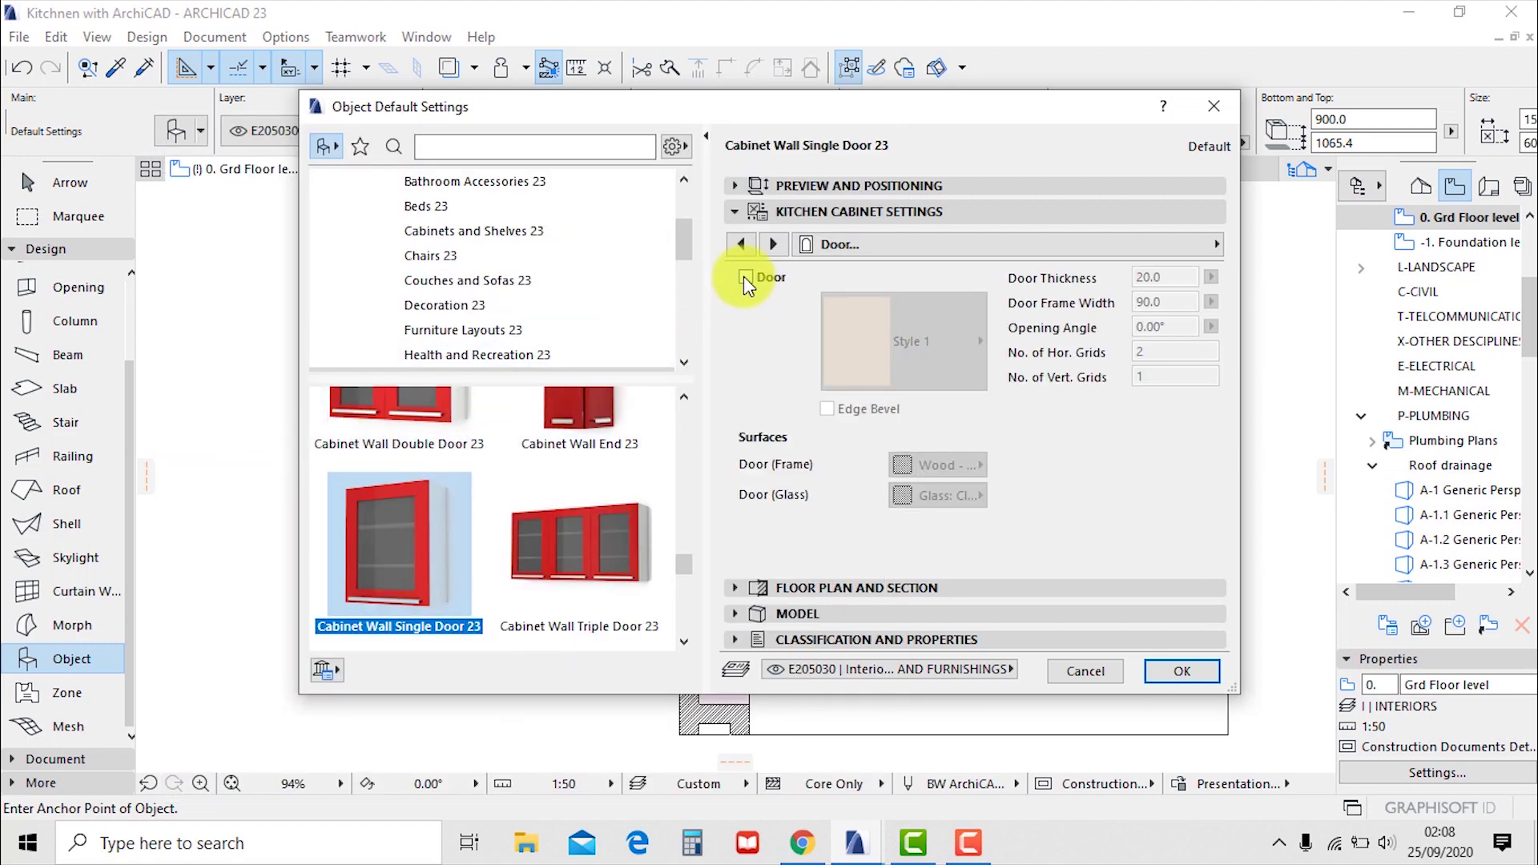
Set the wall cabinet's 2D fill background pen to Window Background (-1), choose its fill type, and accept the object defaults
{"action": "left_click", "coordinate": [774, 245]}
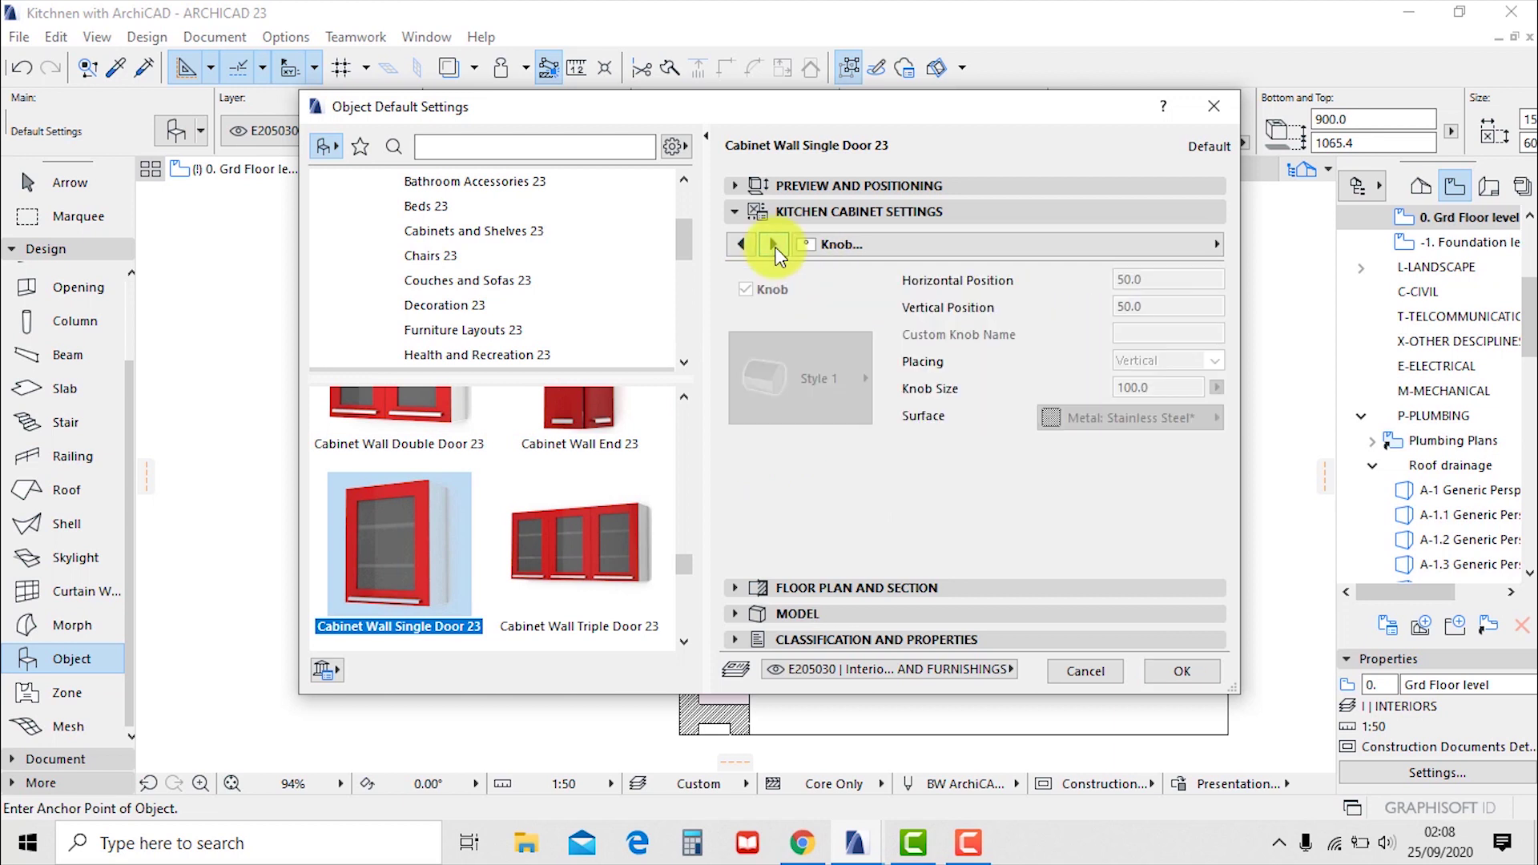
{"action": "left_click", "coordinate": [773, 244]}
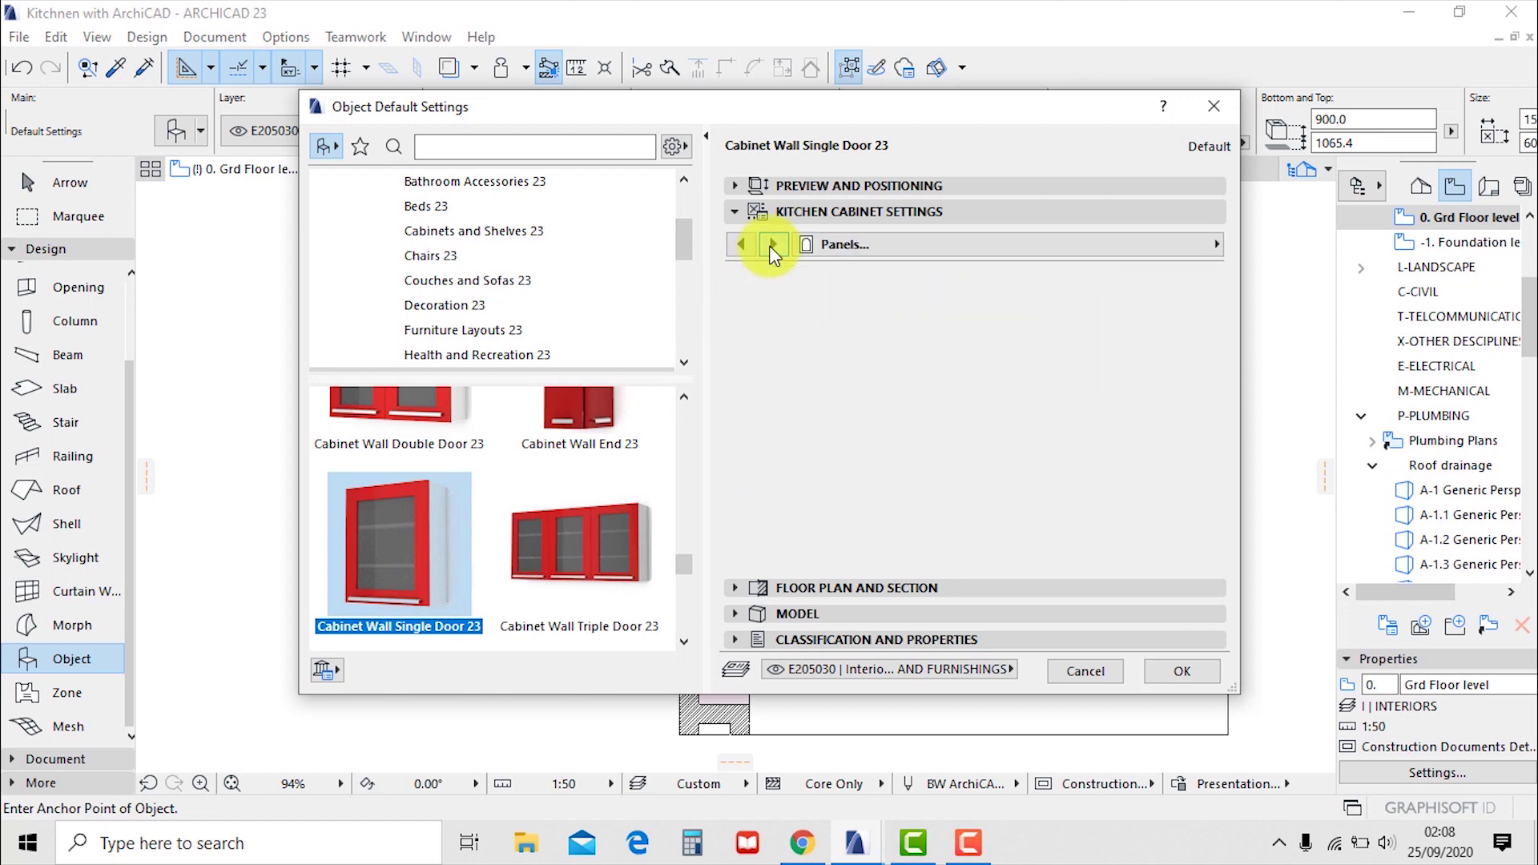
{"action": "left_click", "coordinate": [773, 244]}
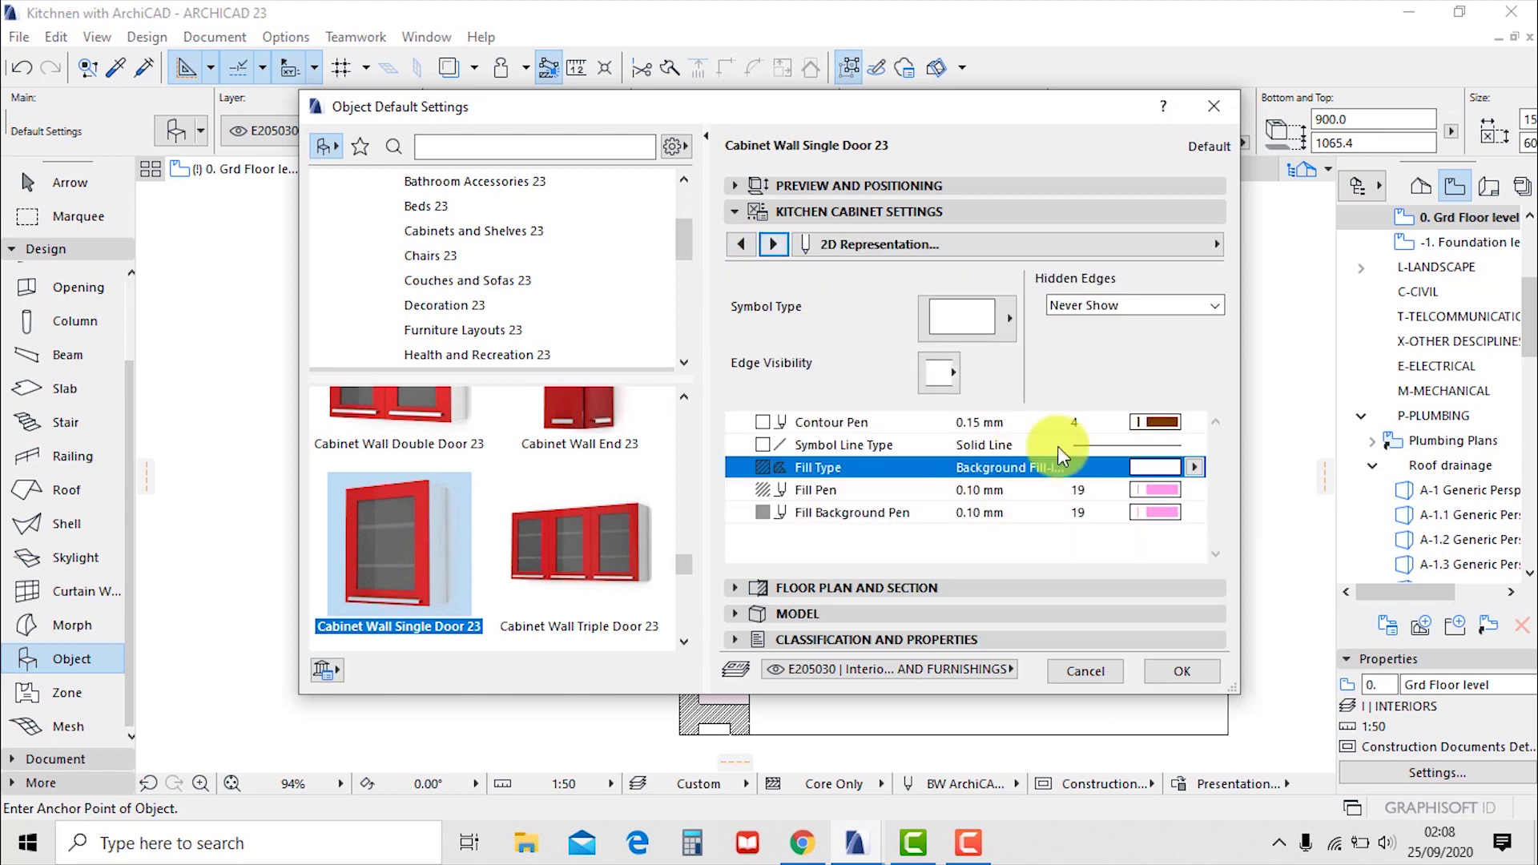
{"action": "left_click", "coordinate": [1156, 513]}
{"action": "left_click", "coordinate": [1130, 777]}
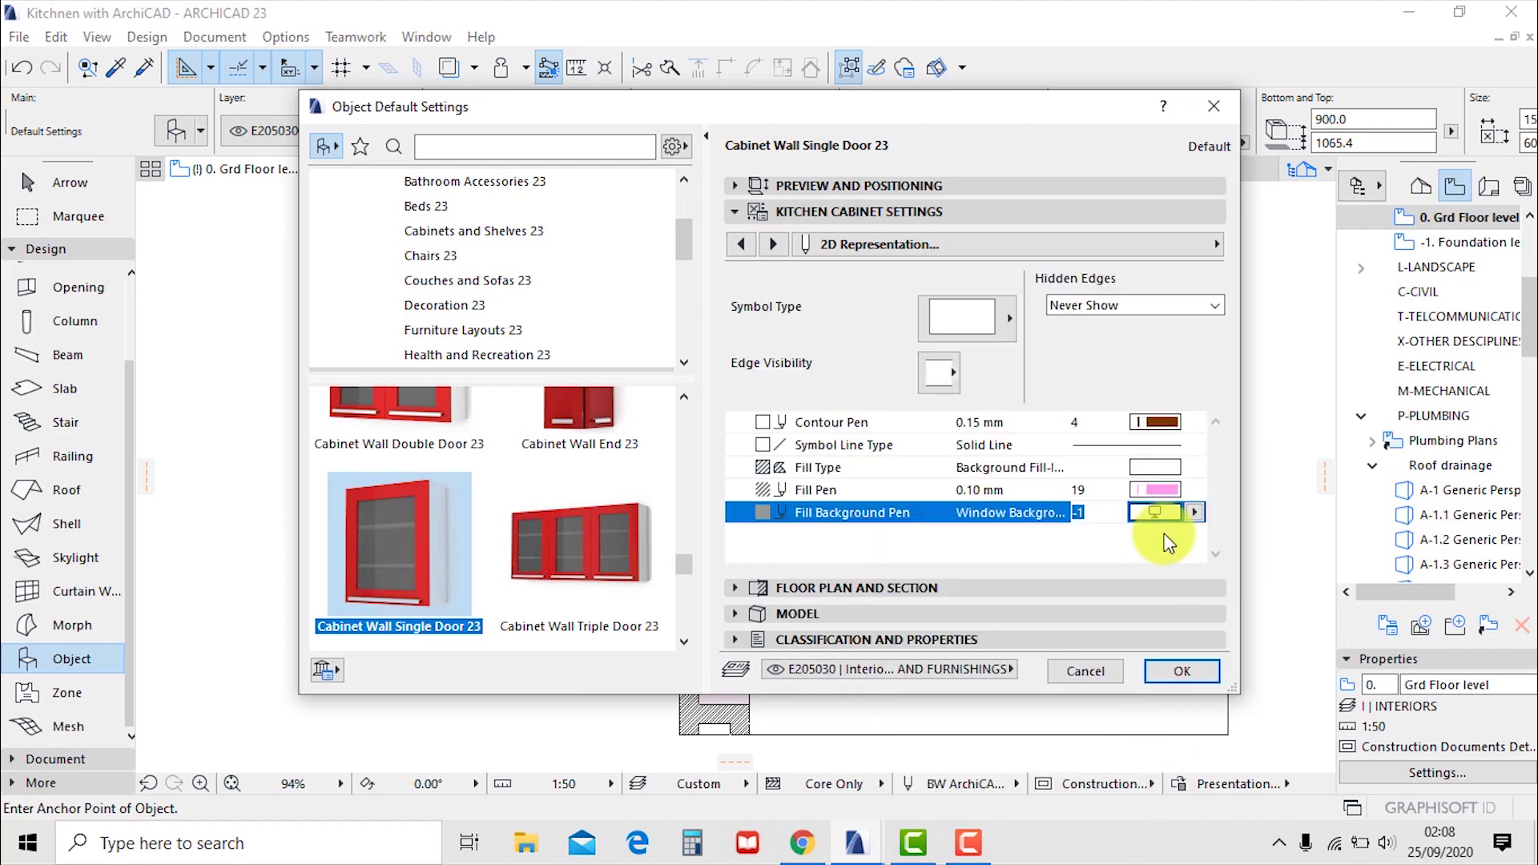
{"action": "left_click", "coordinate": [1166, 472]}
{"action": "left_click", "coordinate": [330, 293]}
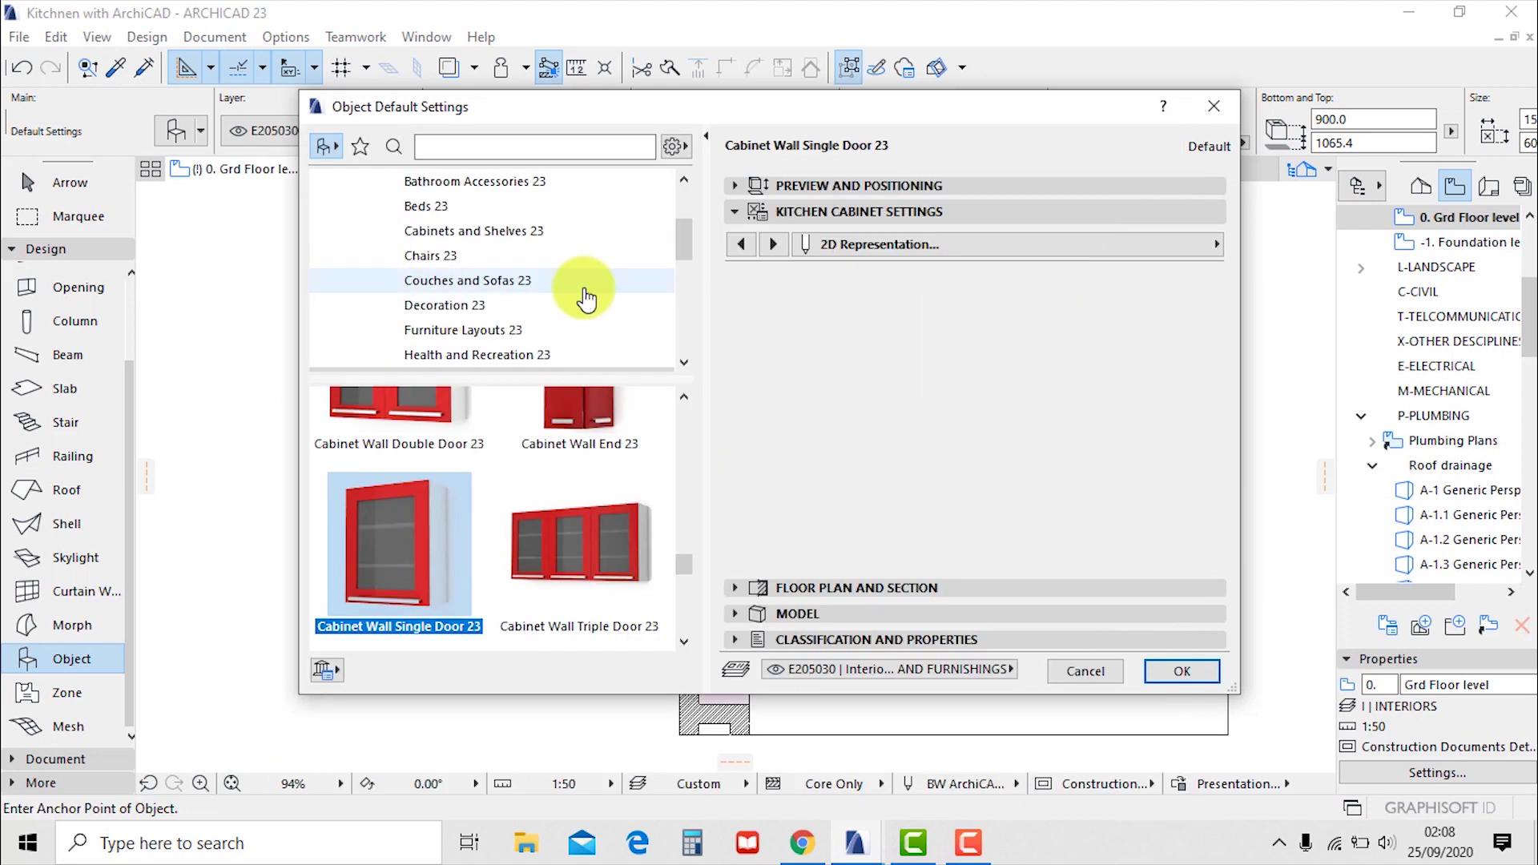
{"action": "left_click", "coordinate": [772, 242]}
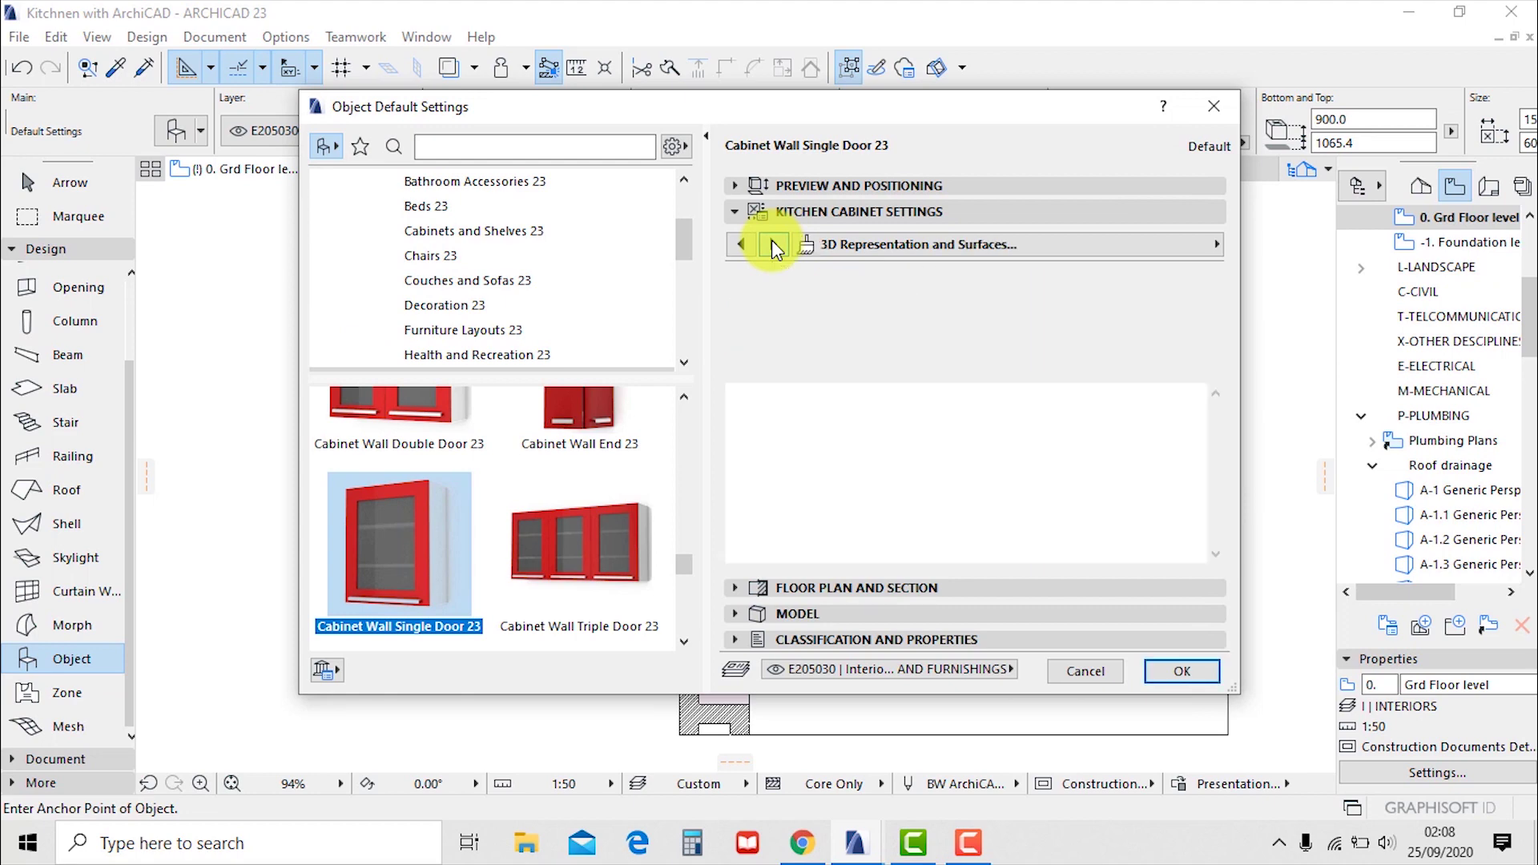
{"action": "left_click", "coordinate": [1179, 670]}
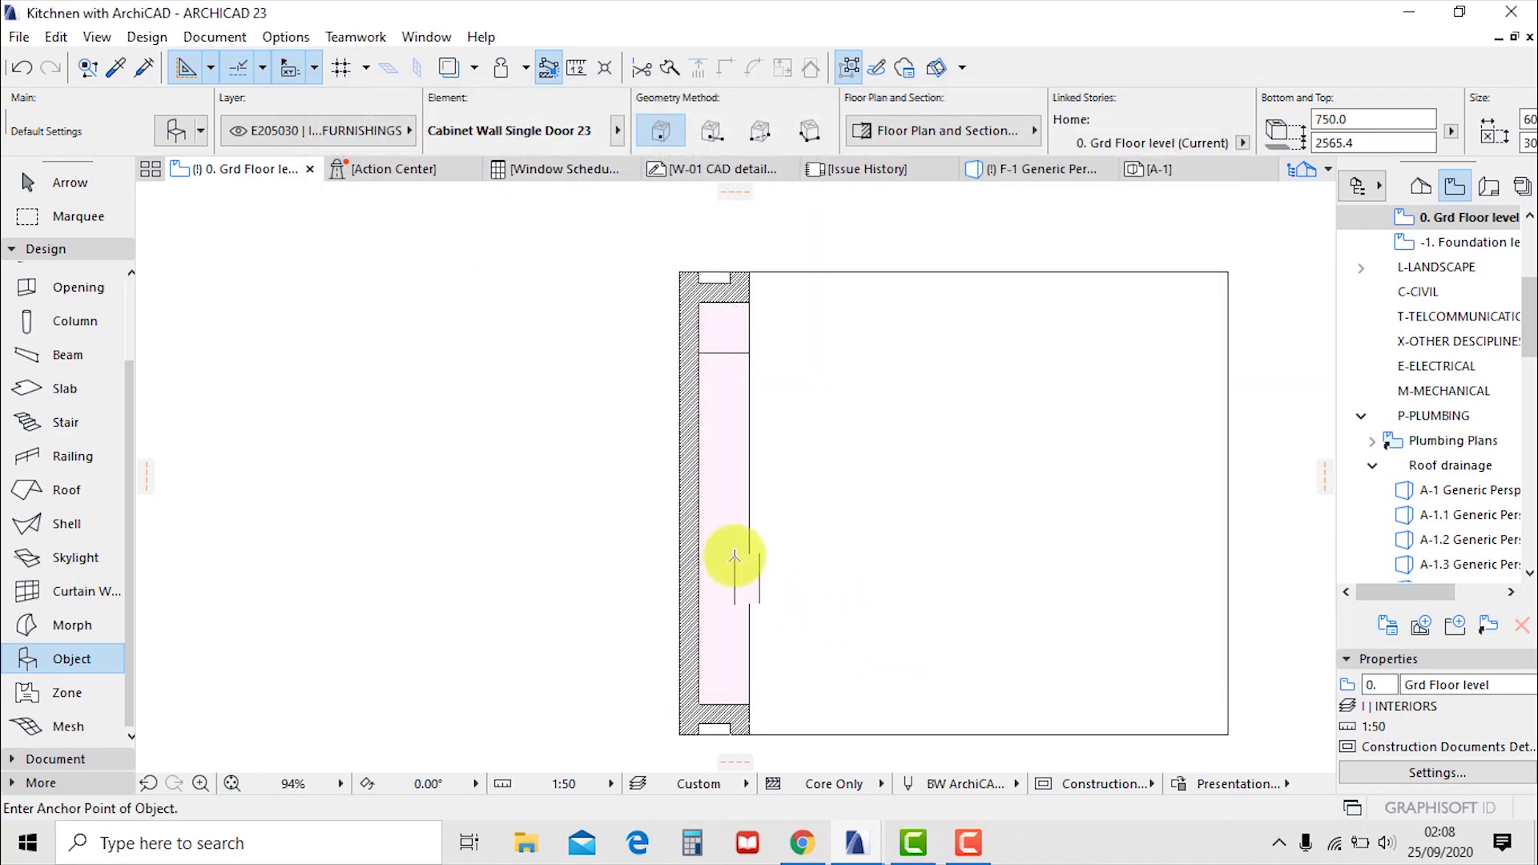
Place the wall cabinet in the niche against the back wall and stretch its depth to the niche's front edge
{"action": "left_click", "coordinate": [734, 555]}
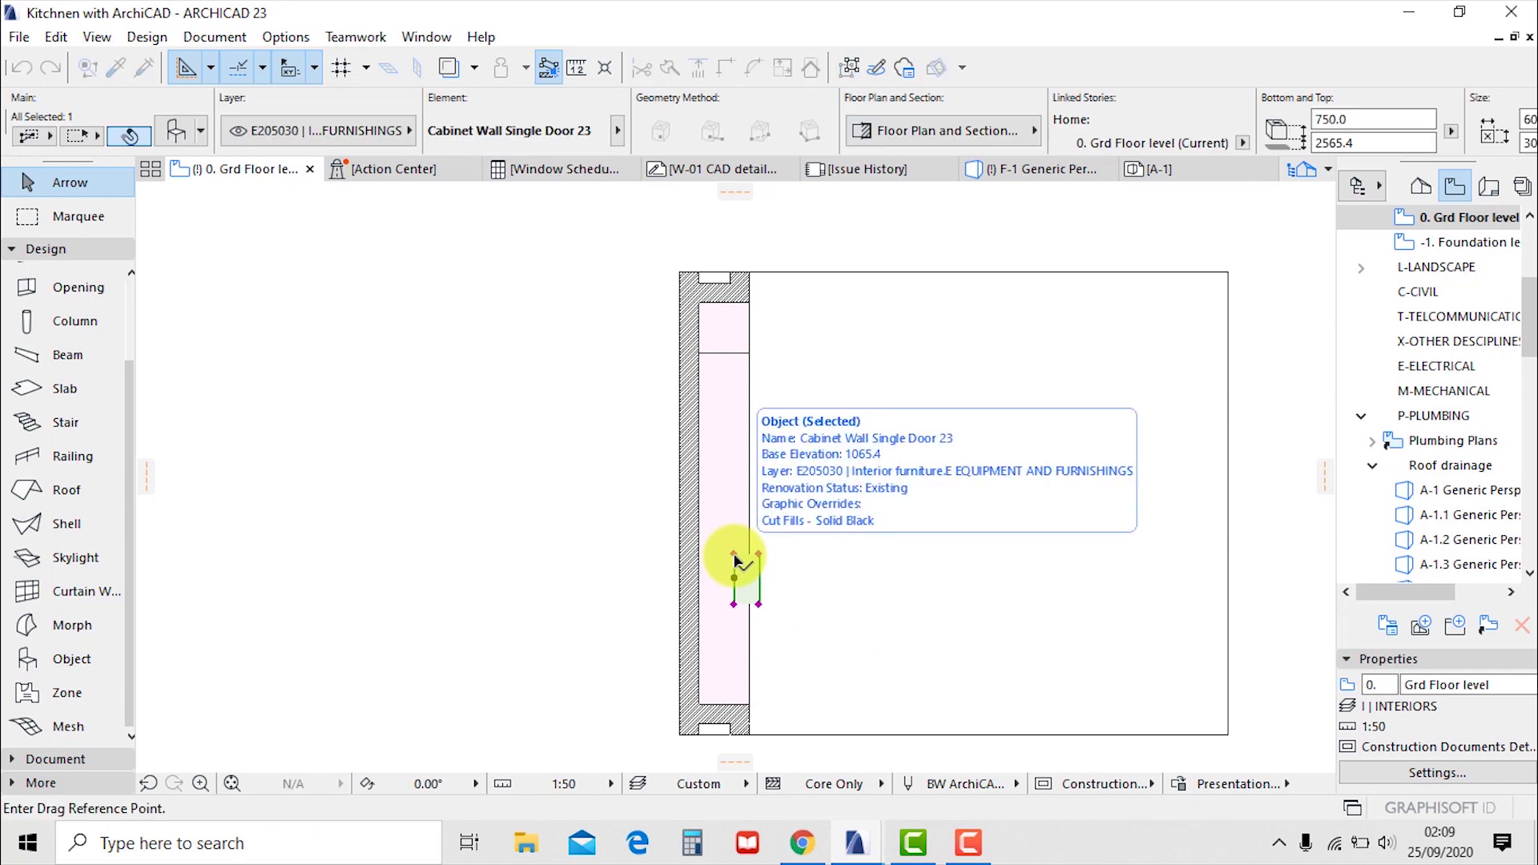
{"action": "left_click", "coordinate": [699, 519]}
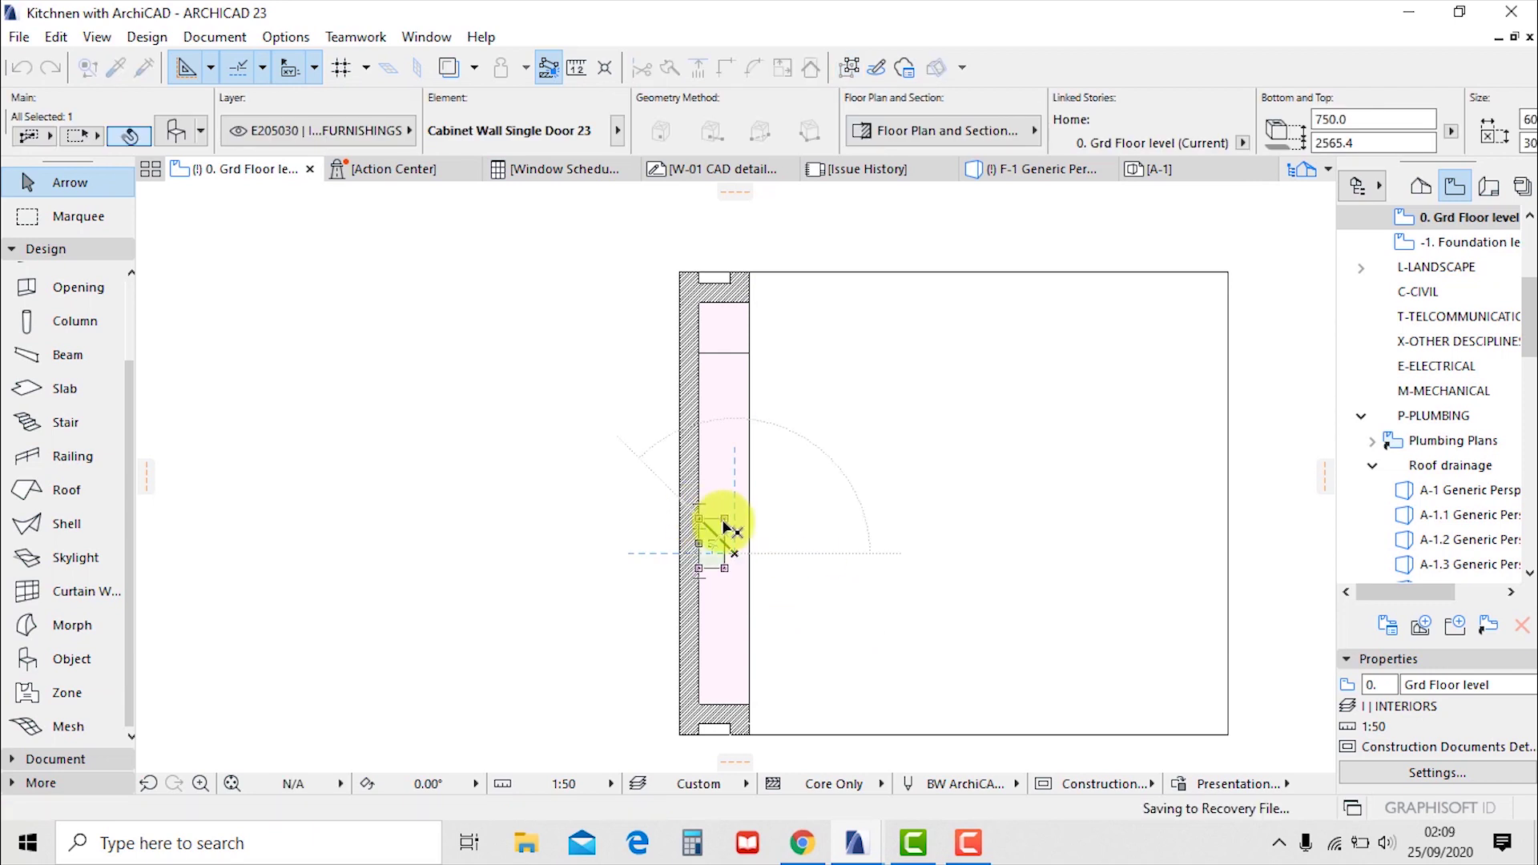
{"action": "left_click", "coordinate": [726, 522]}
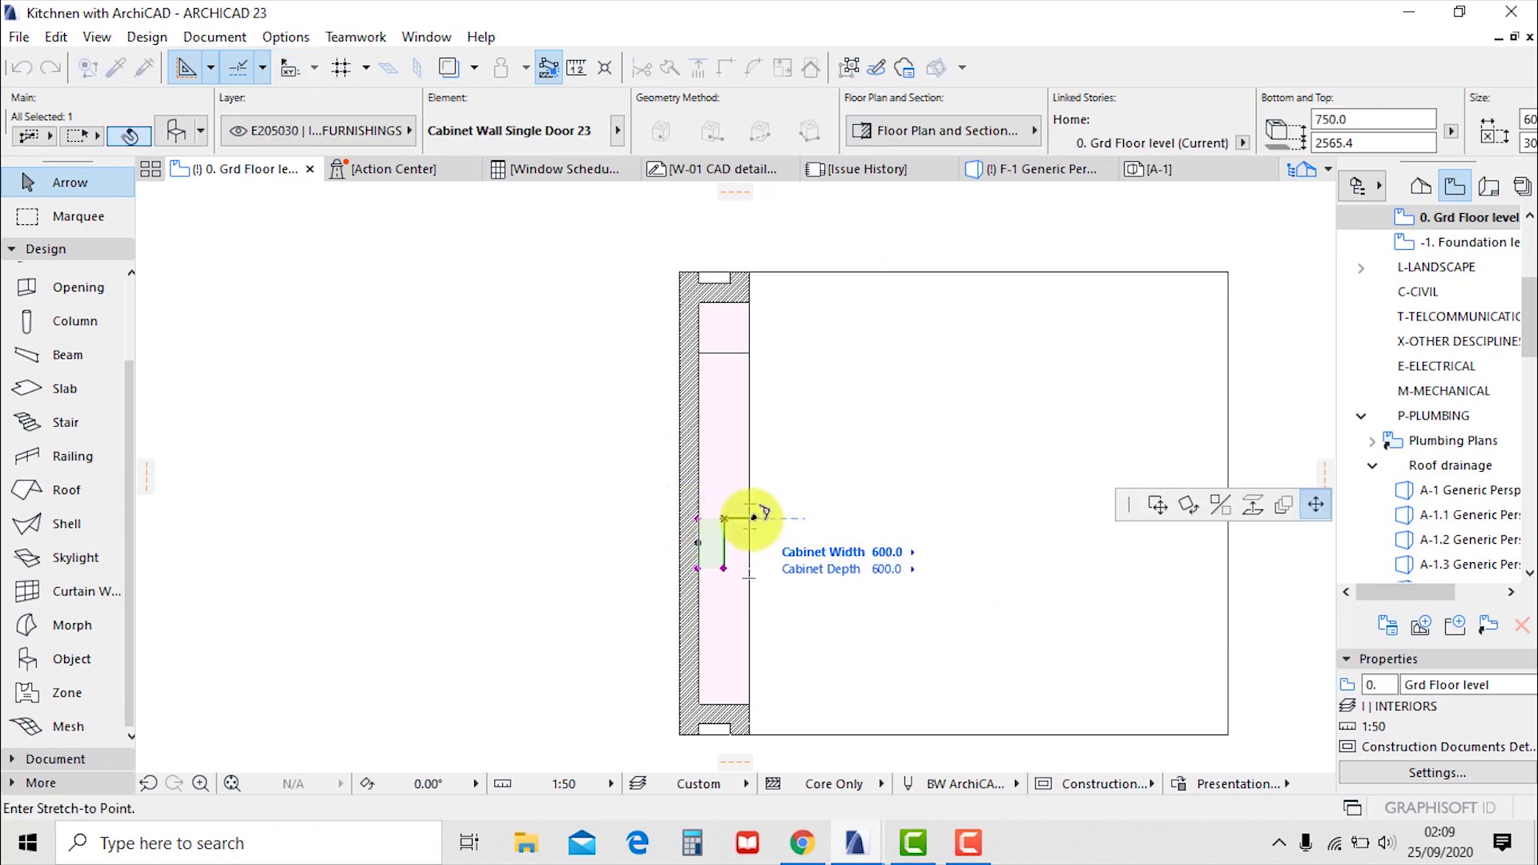
{"action": "left_click", "coordinate": [753, 518]}
In the 3D view, move the doorless wall cabinet vertically down so its base sits on the central opening's bottom edge
{"action": "key", "text": "F3"}
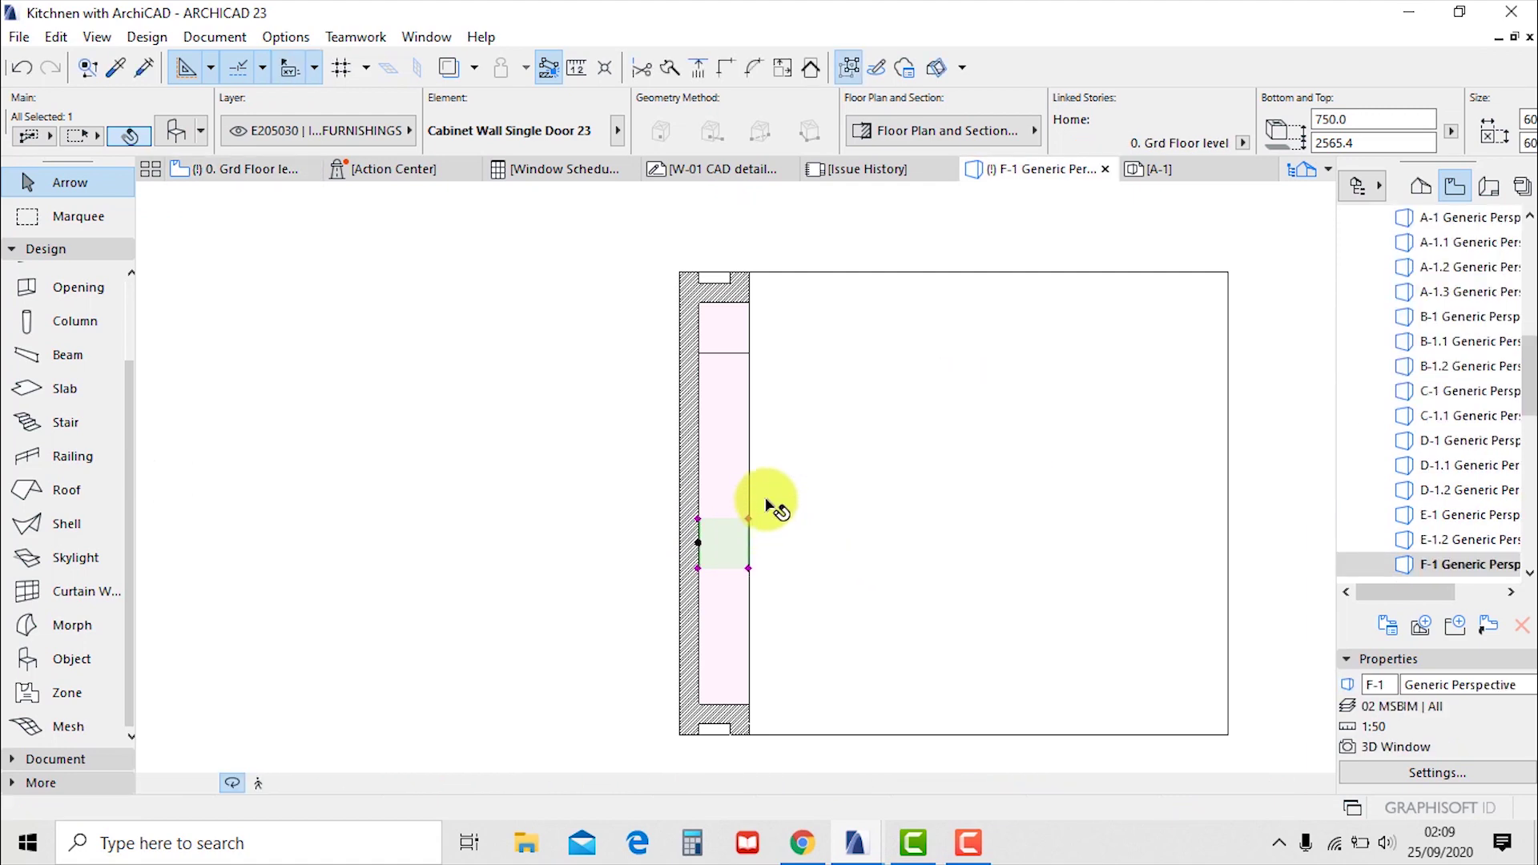
{"action": "scroll", "coordinate": [688, 584], "scroll_direction": "down", "scroll_amount": 3}
{"action": "left_click_drag", "start_coordinate": [767, 575], "coordinate": [732, 552]}
{"action": "middle_click_drag", "start_coordinate": [731, 552], "coordinate": [686, 368], "text": "shift"}
{"action": "left_click", "coordinate": [713, 266]}
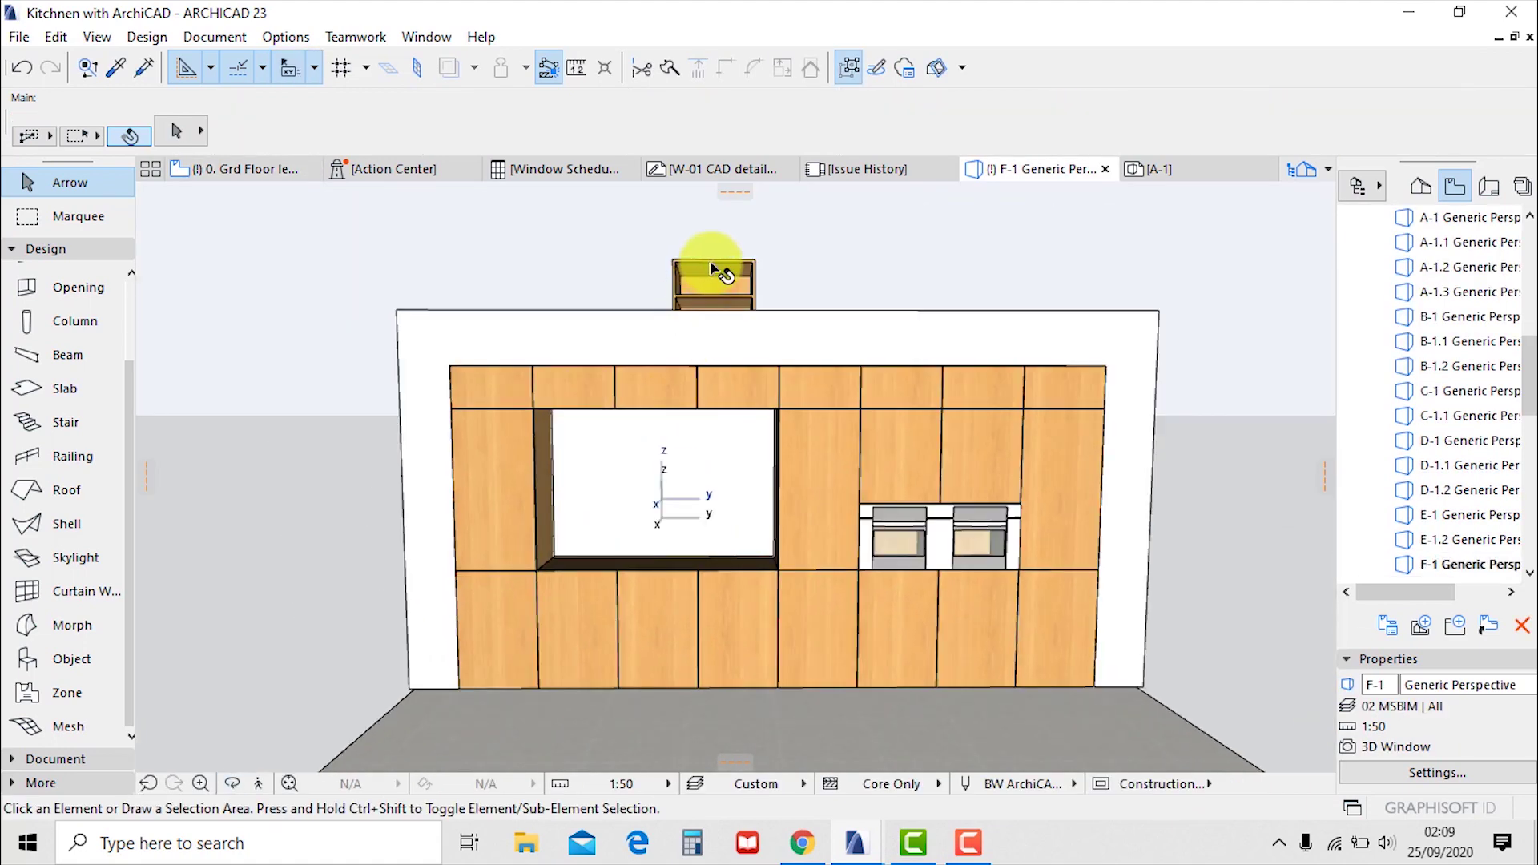
{"action": "key", "text": "ctrl+d"}
{"action": "left_click", "coordinate": [754, 370]}
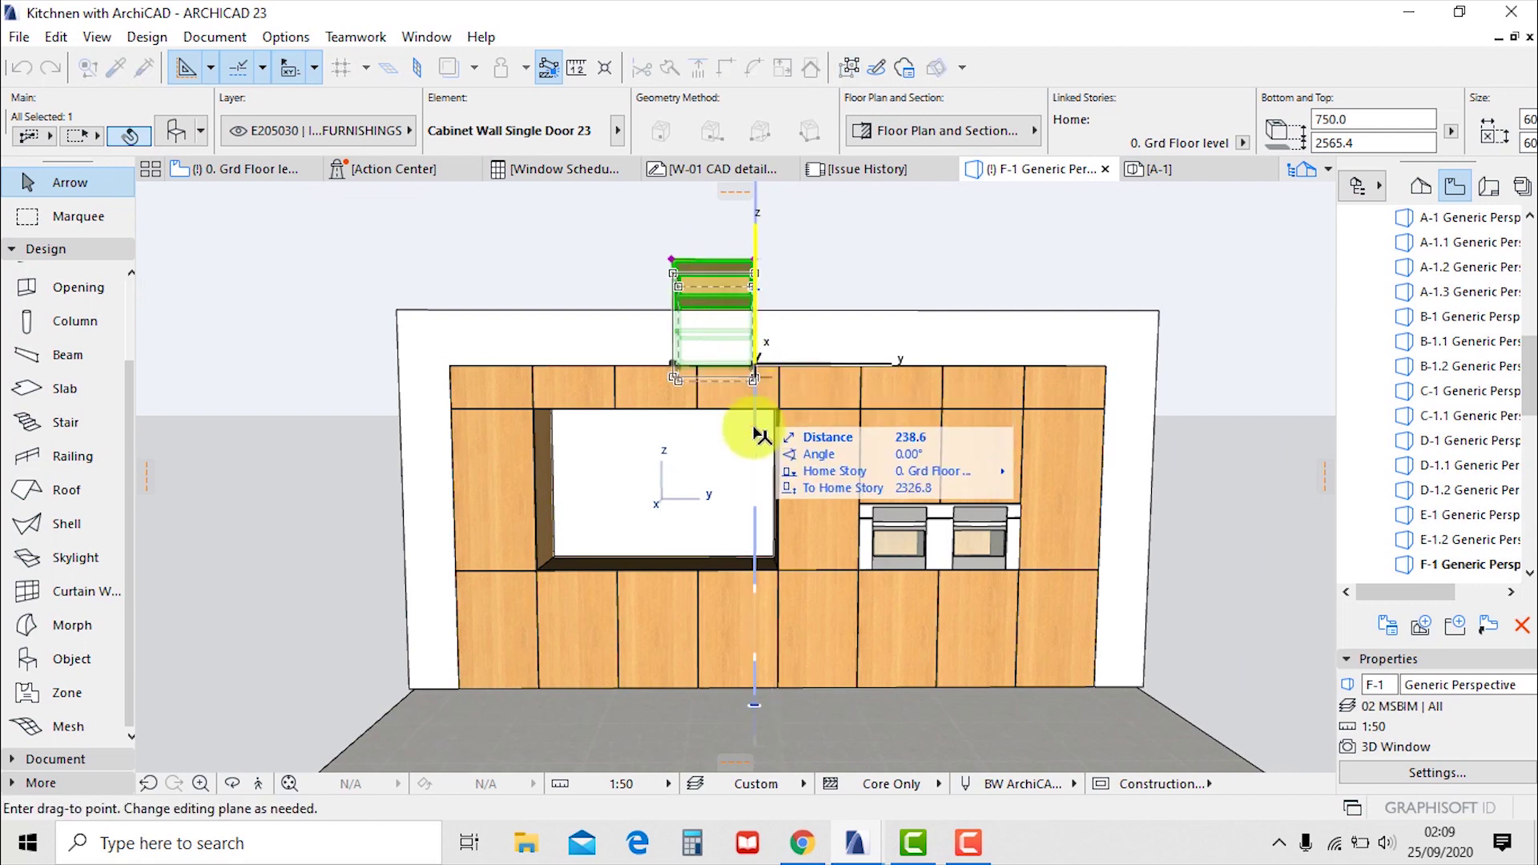
{"action": "left_click", "coordinate": [754, 570]}
Stretch the shelving unit to a height of 1200 and widen it to both side edges so it fills the central opening
{"action": "left_click", "coordinate": [752, 468]}
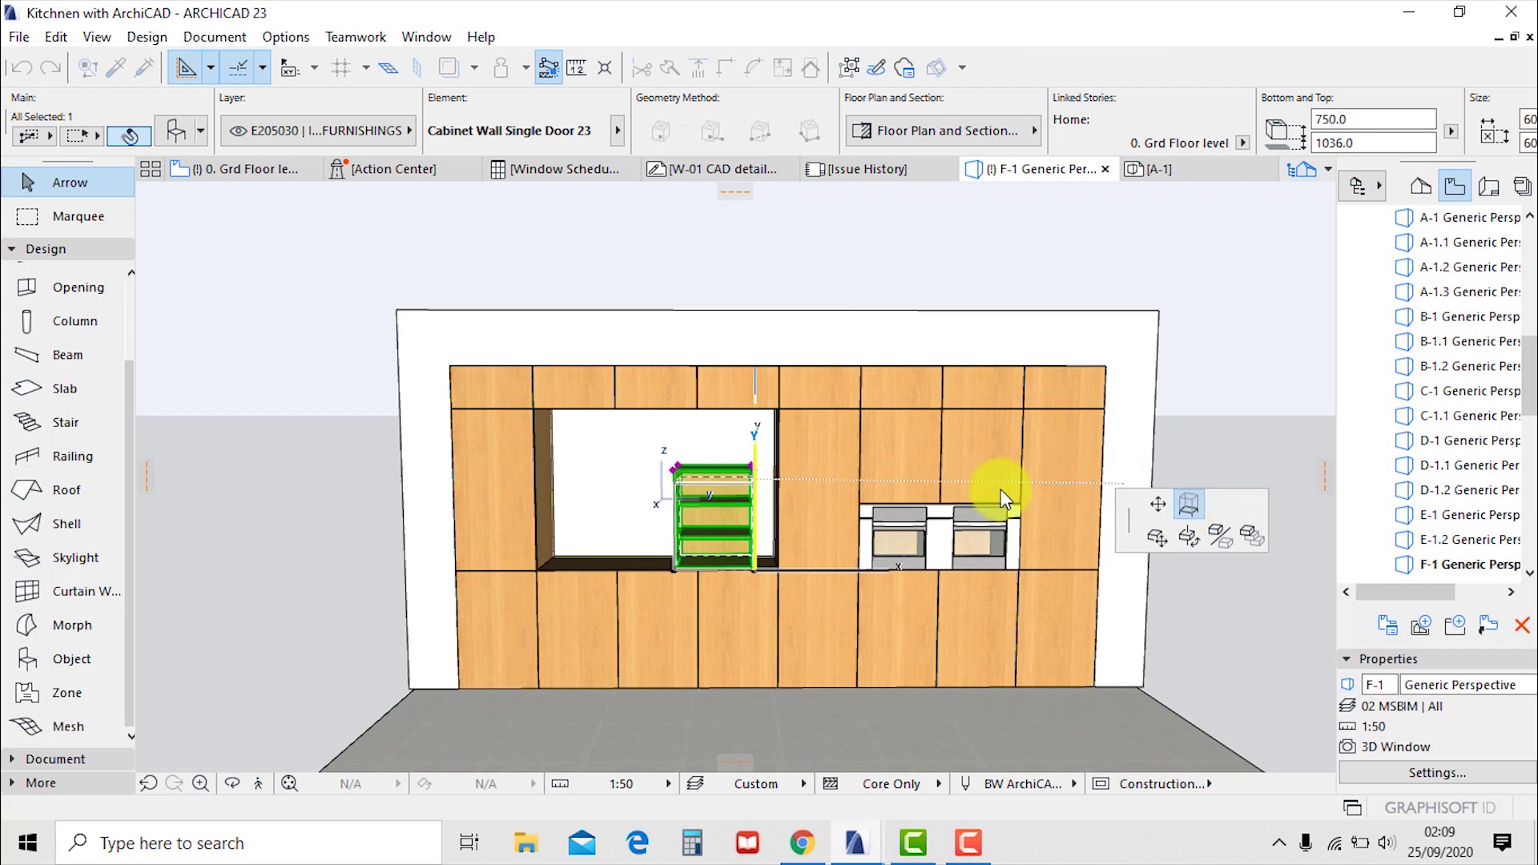
{"action": "left_click", "coordinate": [779, 403]}
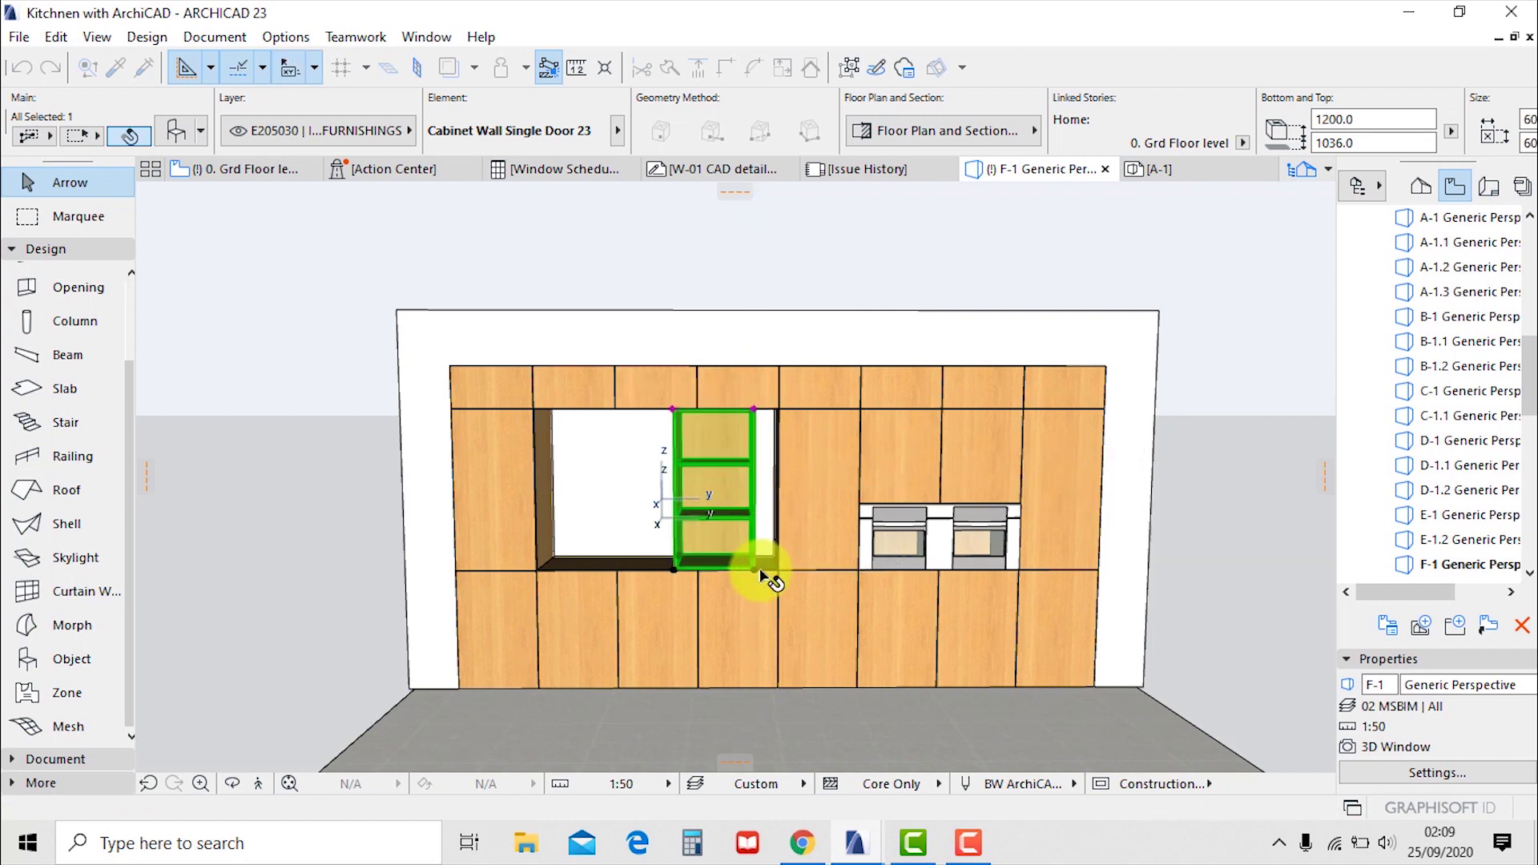
{"action": "left_click", "coordinate": [756, 575]}
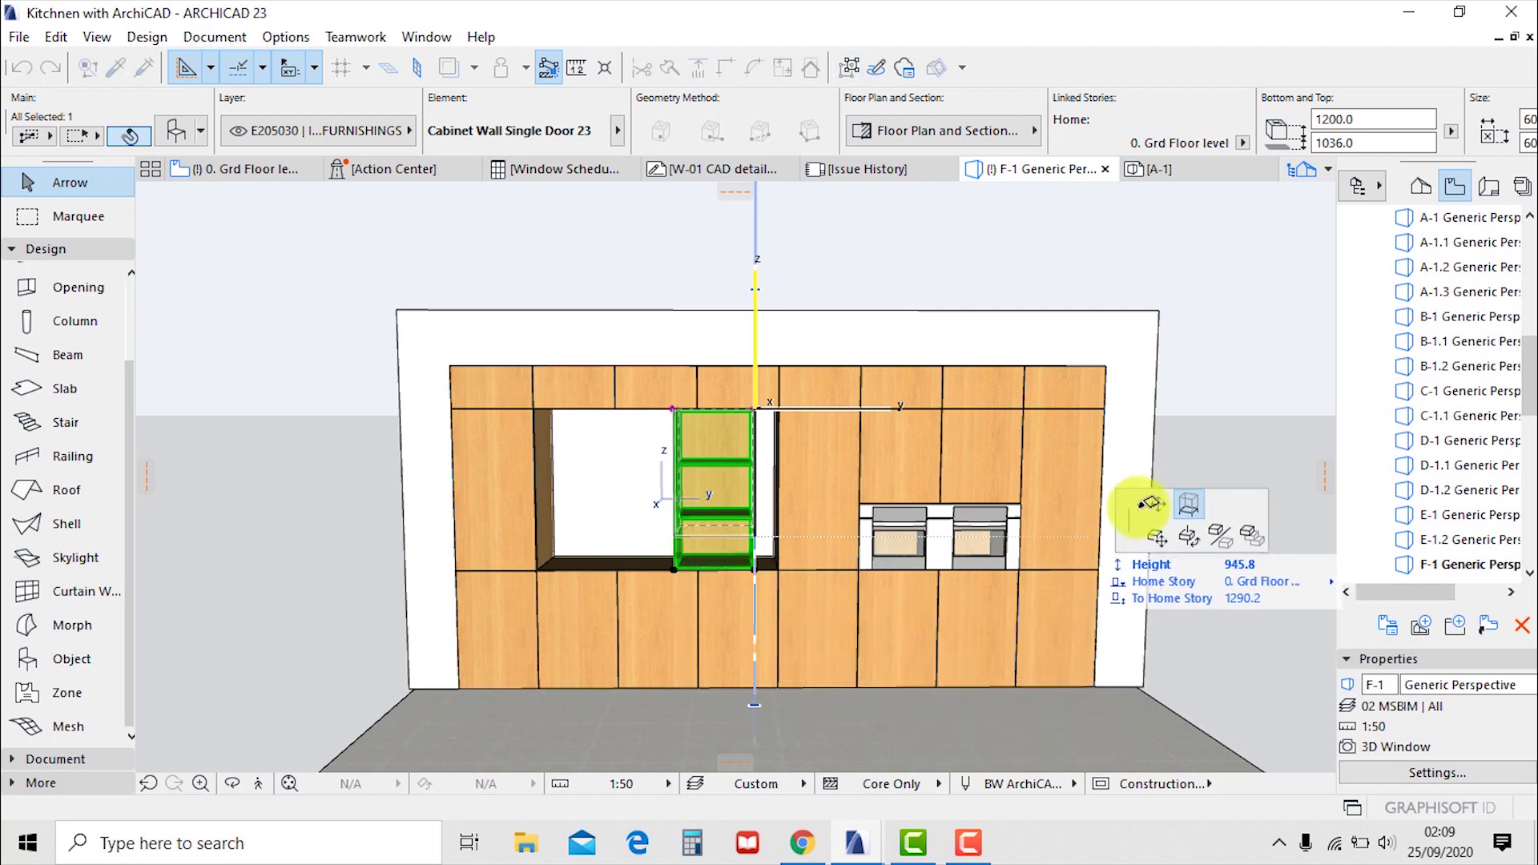
{"action": "left_click", "coordinate": [1151, 503]}
{"action": "left_click", "coordinate": [776, 571]}
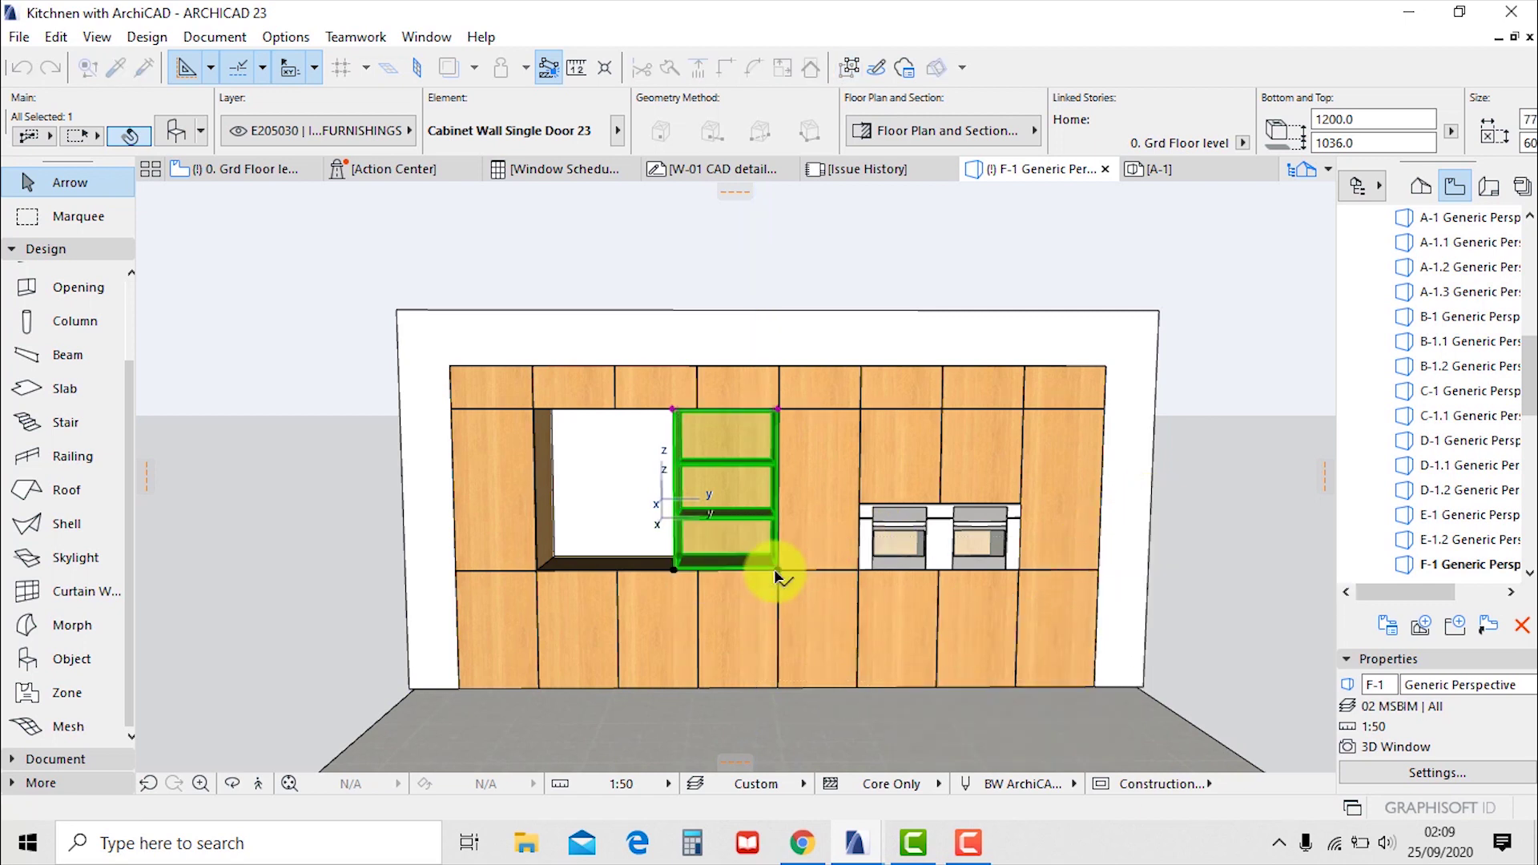
{"action": "left_click", "coordinate": [675, 570]}
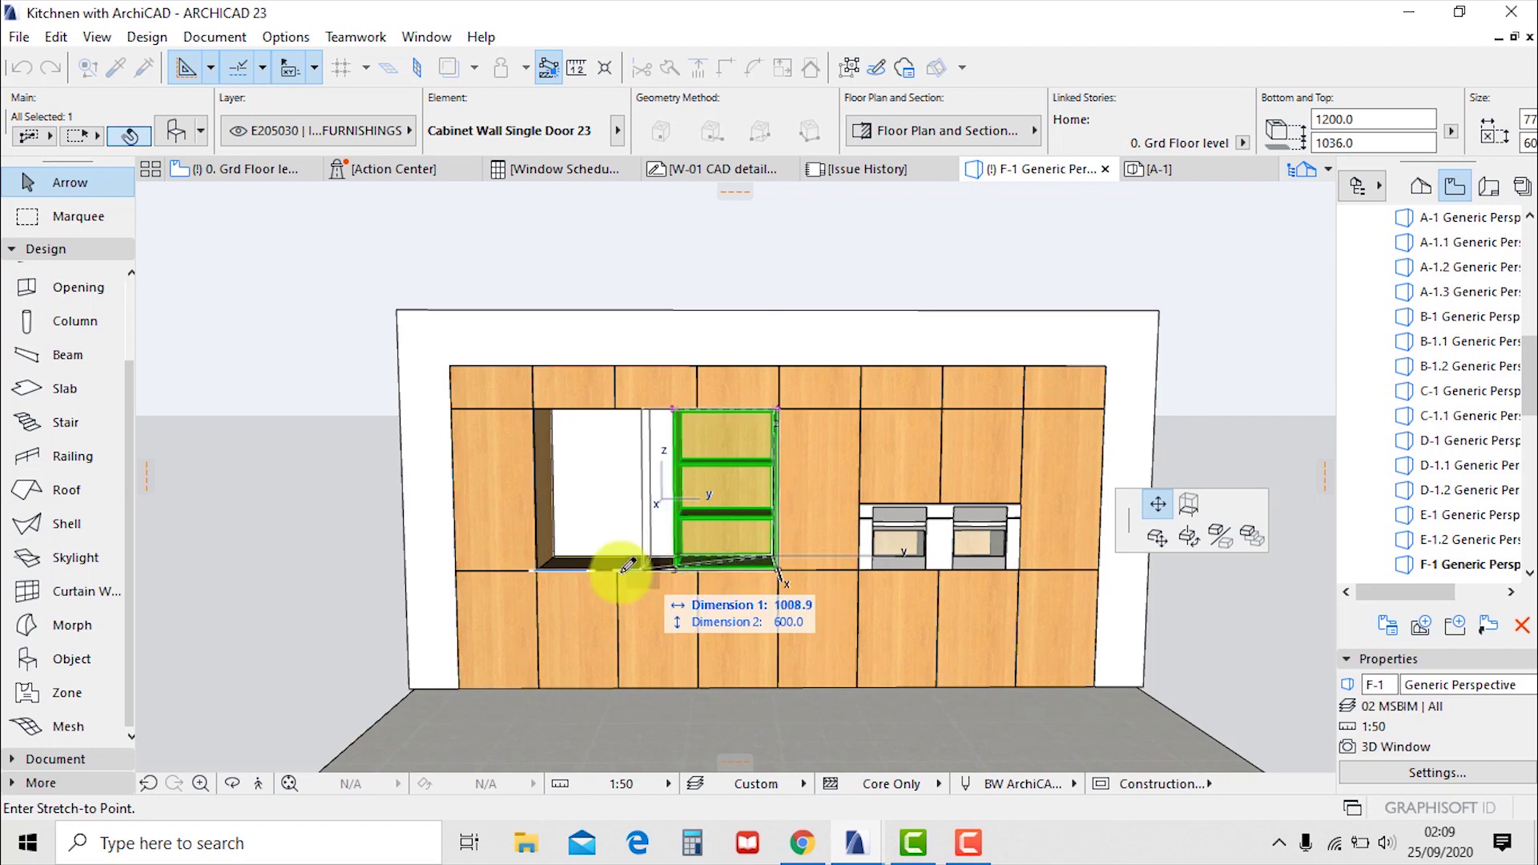
{"action": "left_click", "coordinate": [536, 570]}
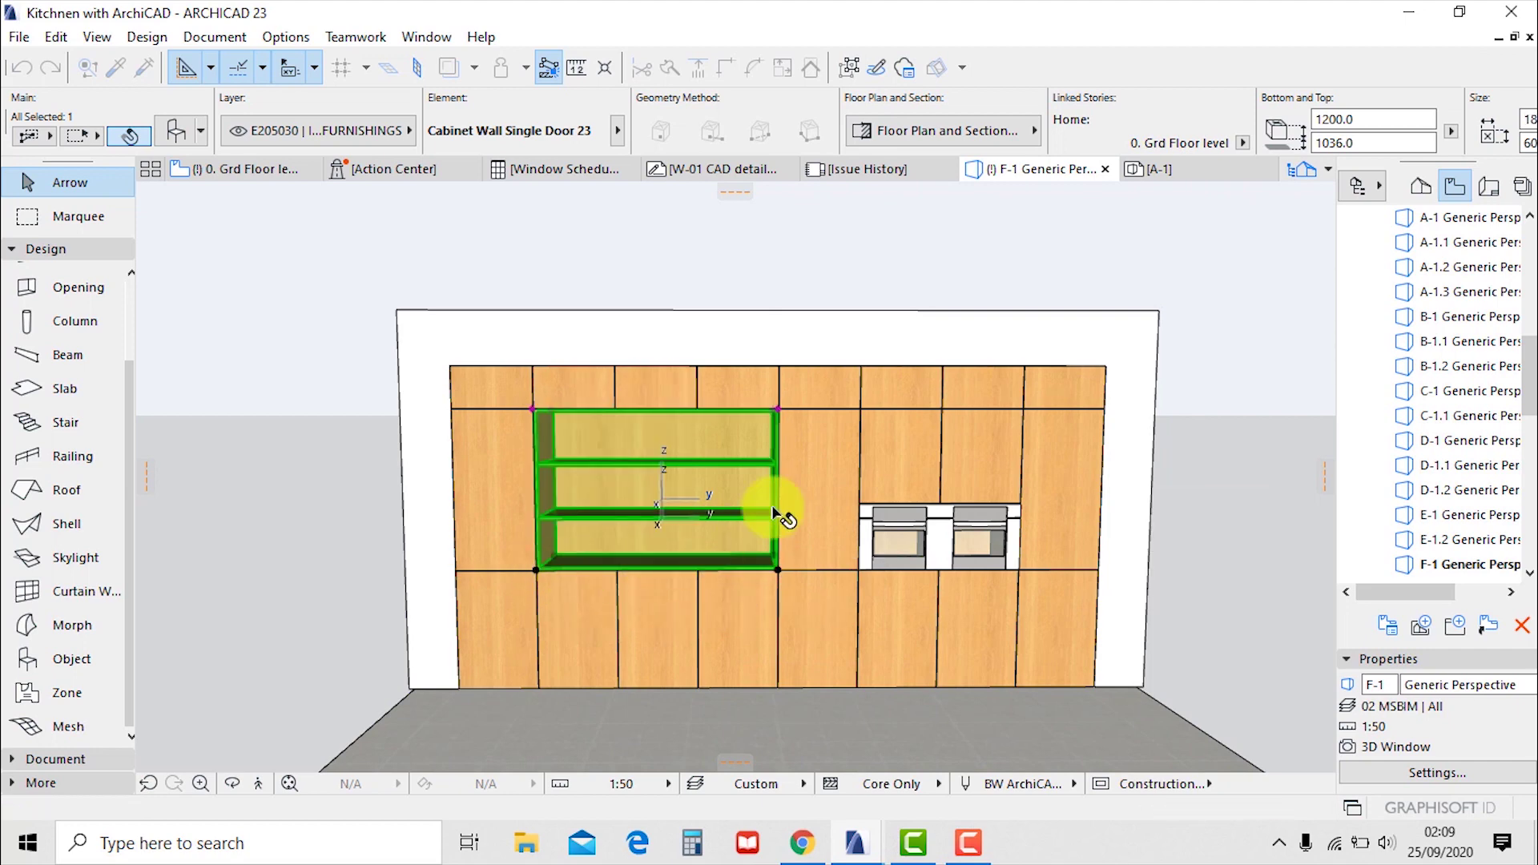
{"action": "left_click", "coordinate": [817, 298]}
Examine the finished shelving and cabinet wall in 3D, and check them on the ground floor plan
{"action": "scroll", "coordinate": [903, 528], "scroll_direction": "down", "scroll_amount": 1}
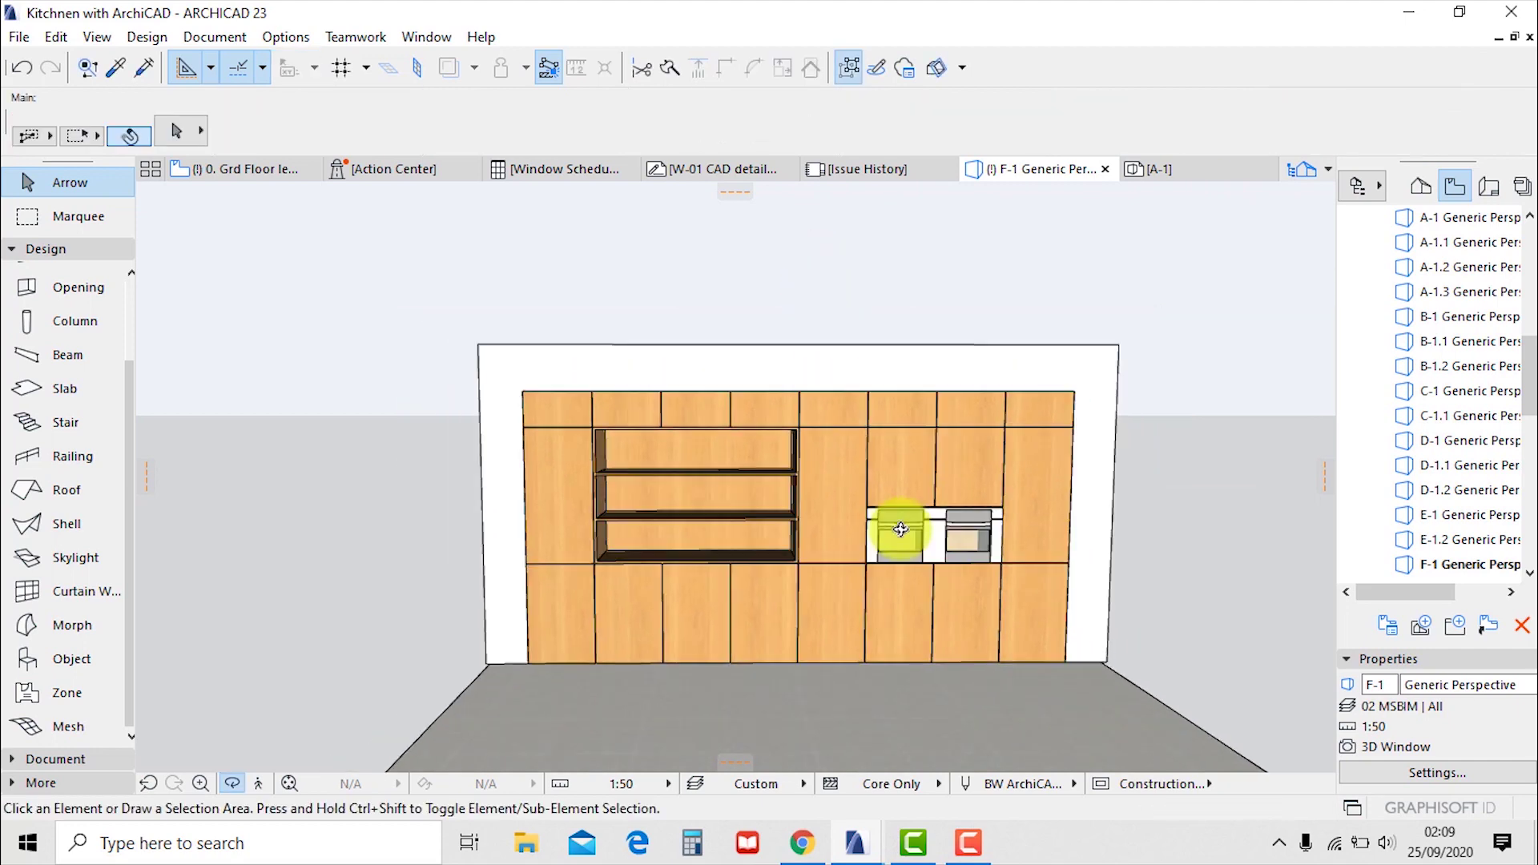
{"action": "middle_click_drag", "start_coordinate": [875, 624], "coordinate": [979, 601], "text": "shift"}
{"action": "scroll", "coordinate": [988, 653], "scroll_direction": "up", "scroll_amount": 5}
{"action": "left_click_drag", "start_coordinate": [987, 621], "coordinate": [1003, 552]}
{"action": "key", "text": "F2"}
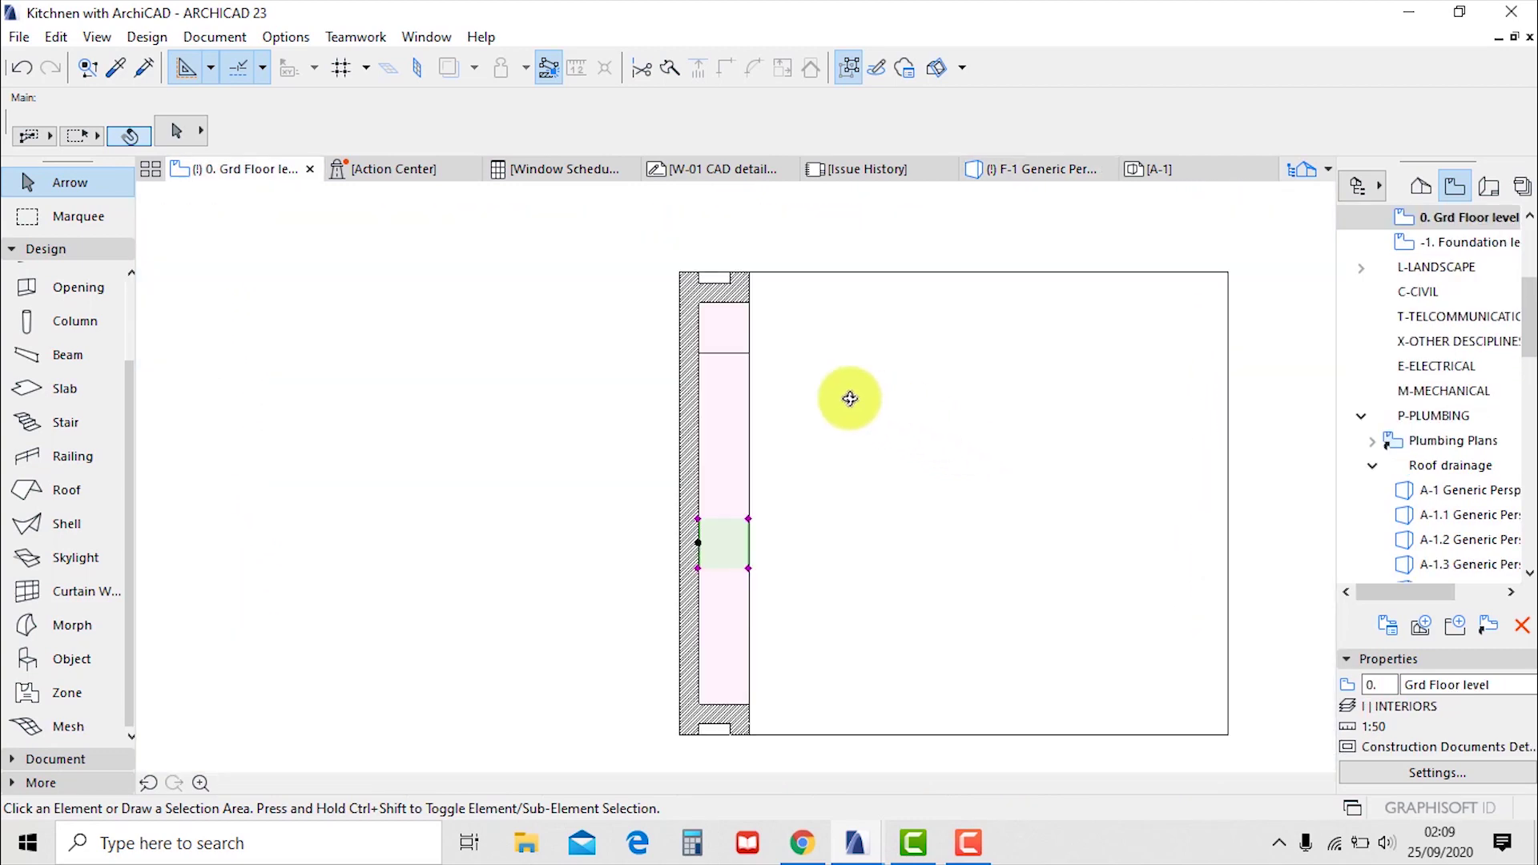
{"action": "scroll", "coordinate": [861, 503], "scroll_direction": "down", "scroll_amount": 3}
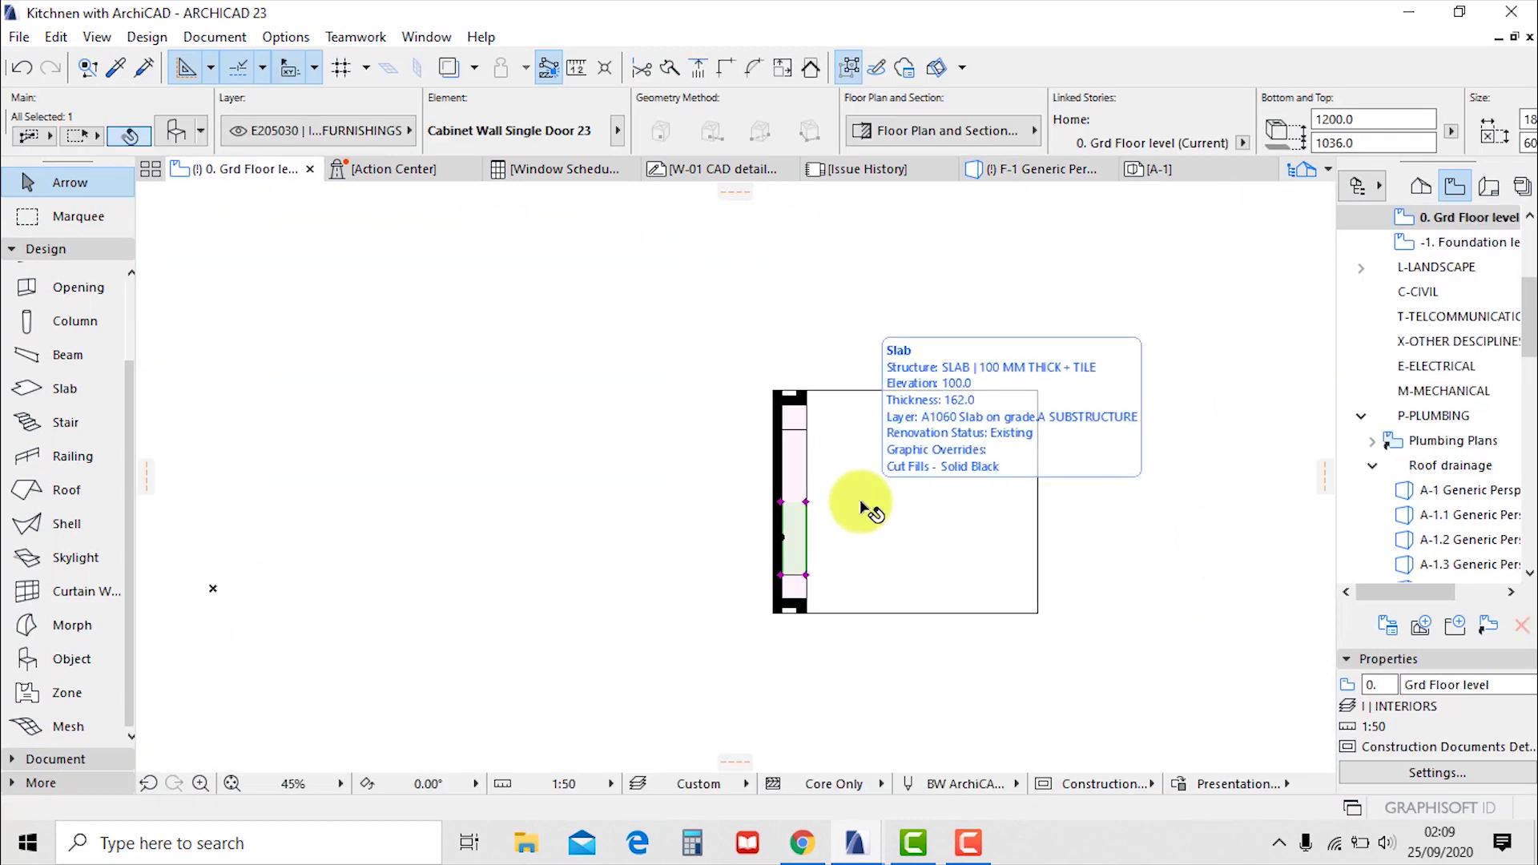
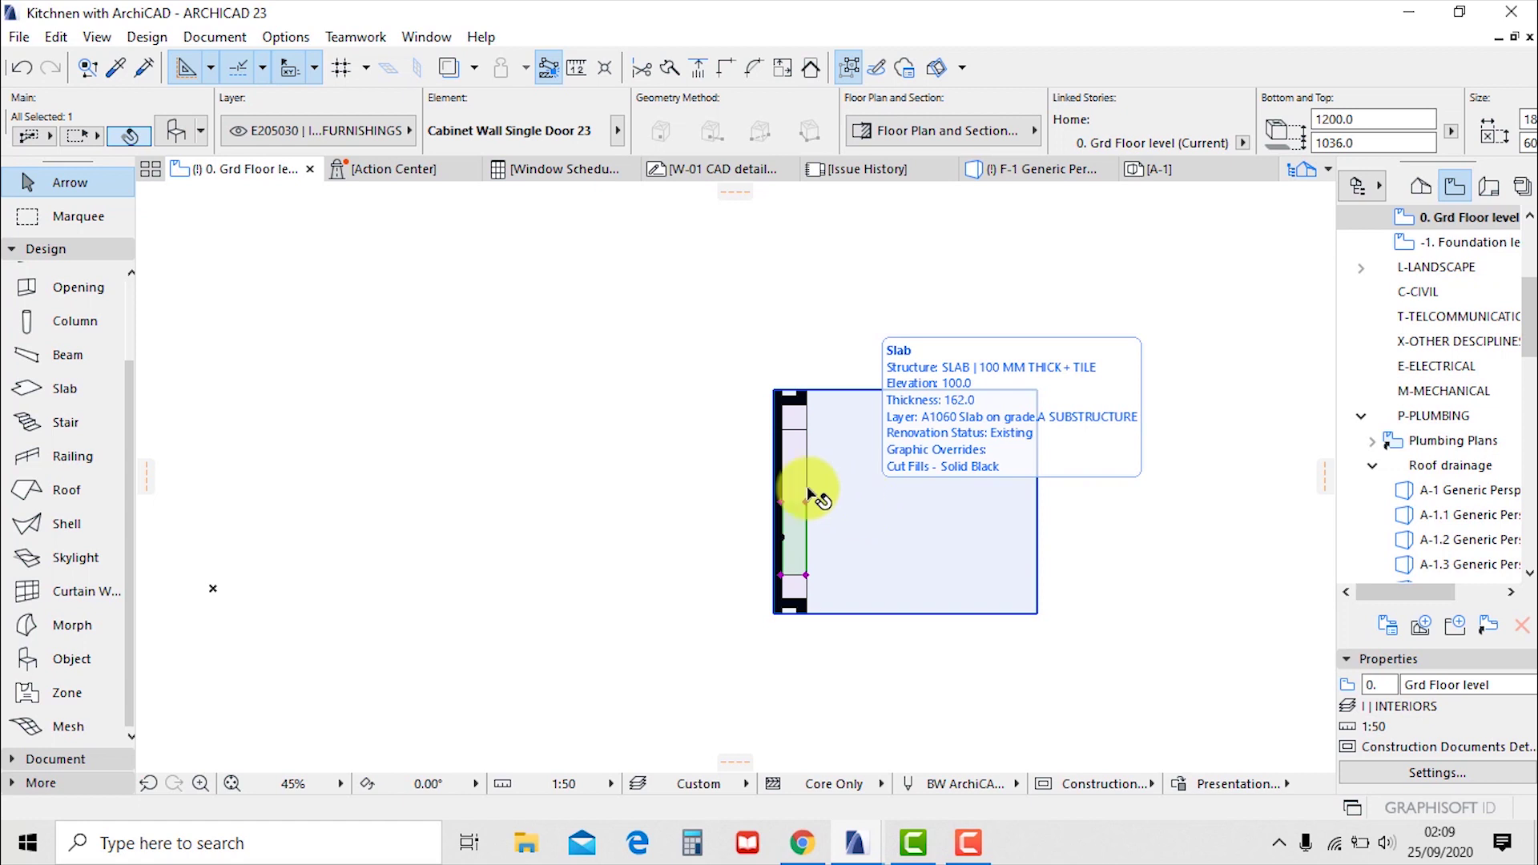
{"action": "scroll", "coordinate": [584, 421], "scroll_direction": "down", "scroll_amount": 1}
{"action": "left_click", "coordinate": [1075, 508]}
{"action": "scroll", "coordinate": [911, 500], "scroll_direction": "up", "scroll_amount": 3}
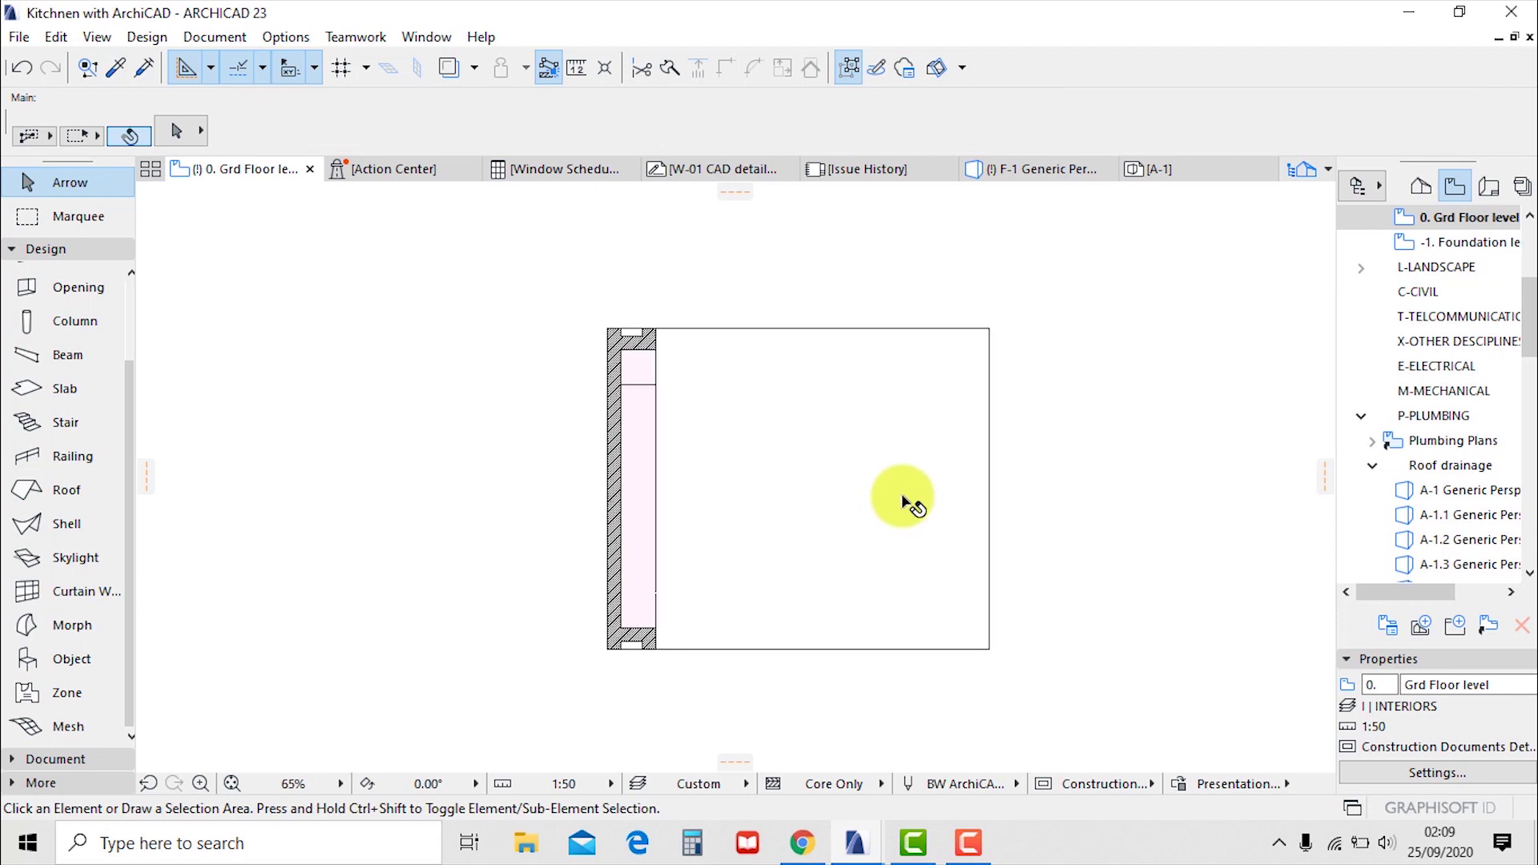
{"action": "scroll", "coordinate": [903, 501], "scroll_direction": "up", "scroll_amount": 1}
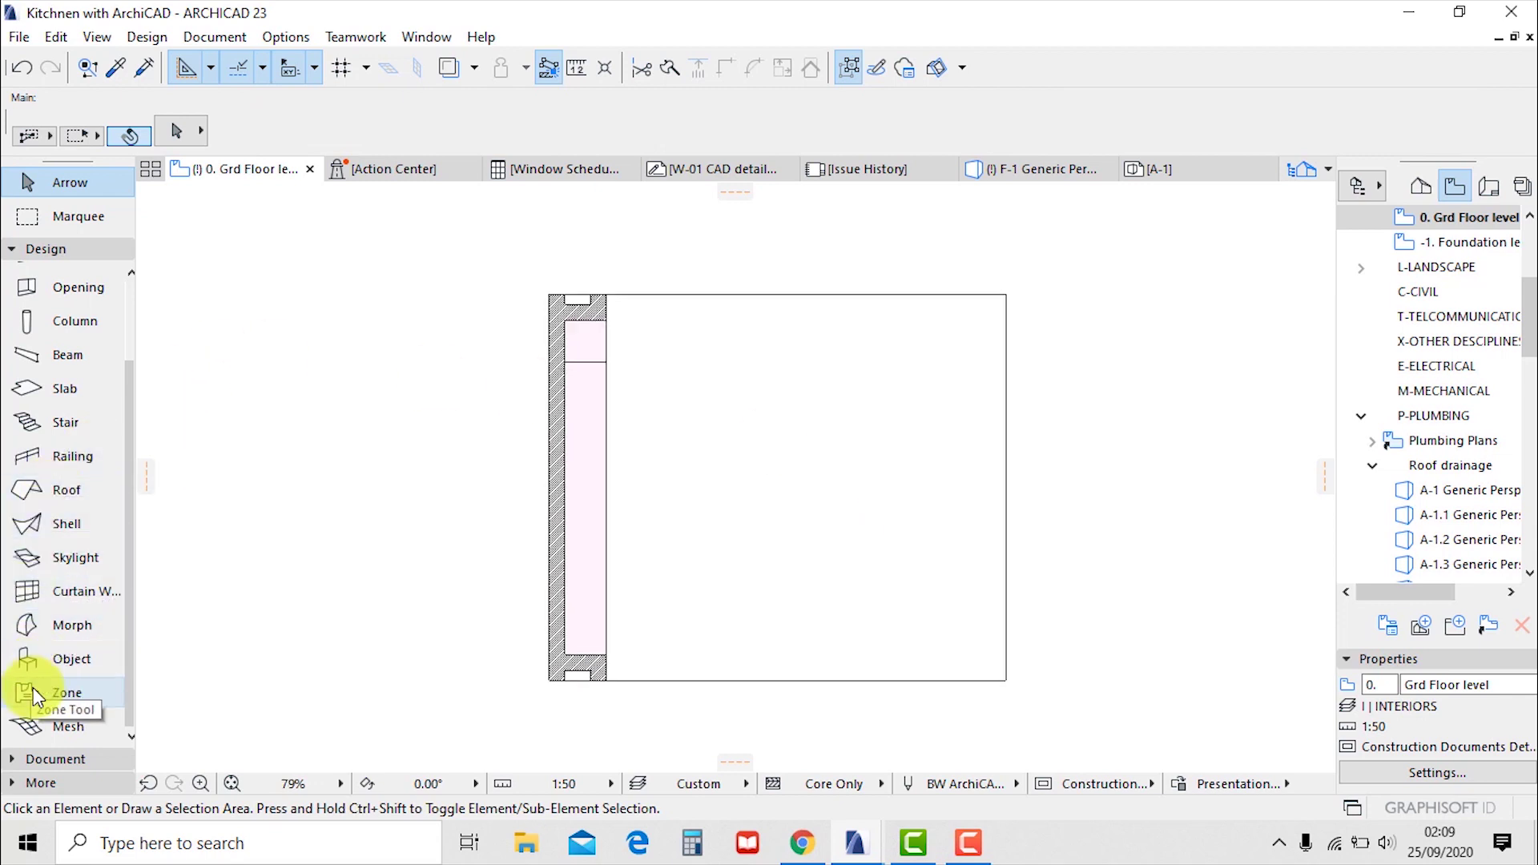
Set the default object to Cabinet Base MultiDrawer 23
{"action": "left_click", "coordinate": [58, 660]}
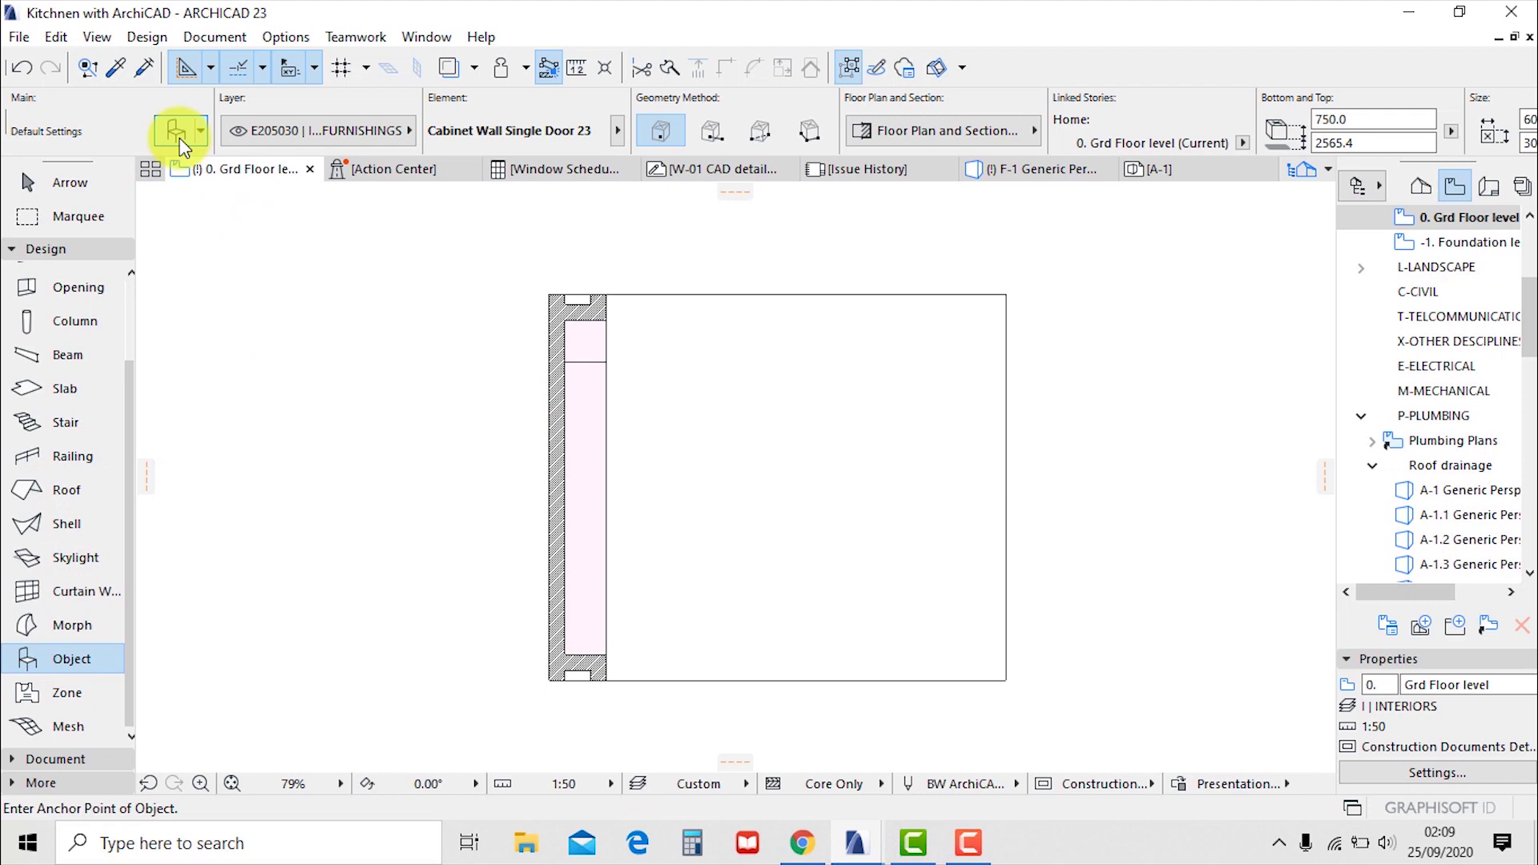
{"action": "left_click", "coordinate": [178, 133]}
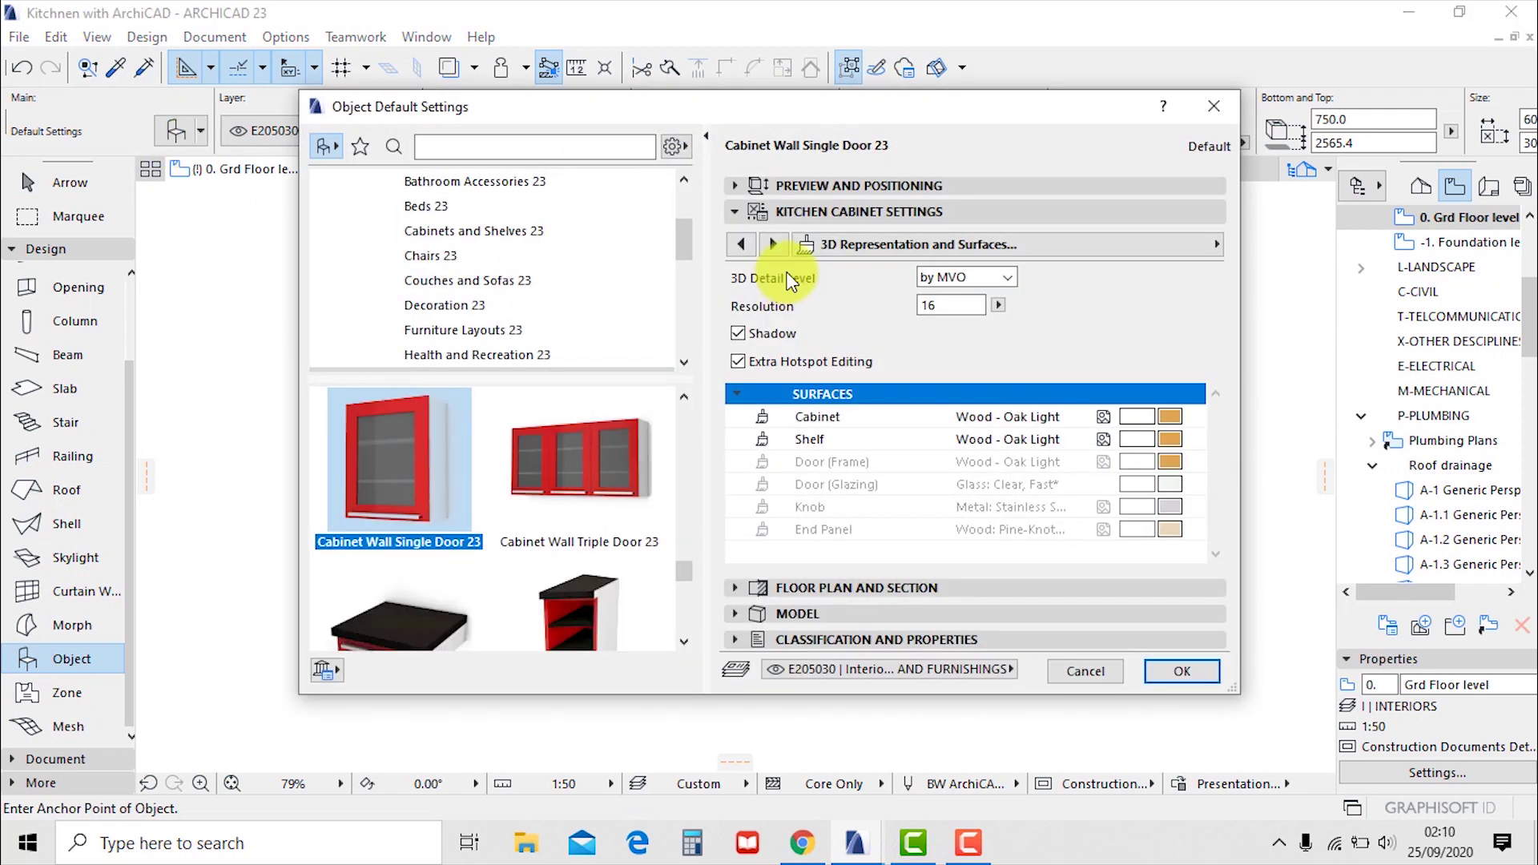
{"action": "scroll", "coordinate": [551, 551], "scroll_direction": "down", "scroll_amount": 2}
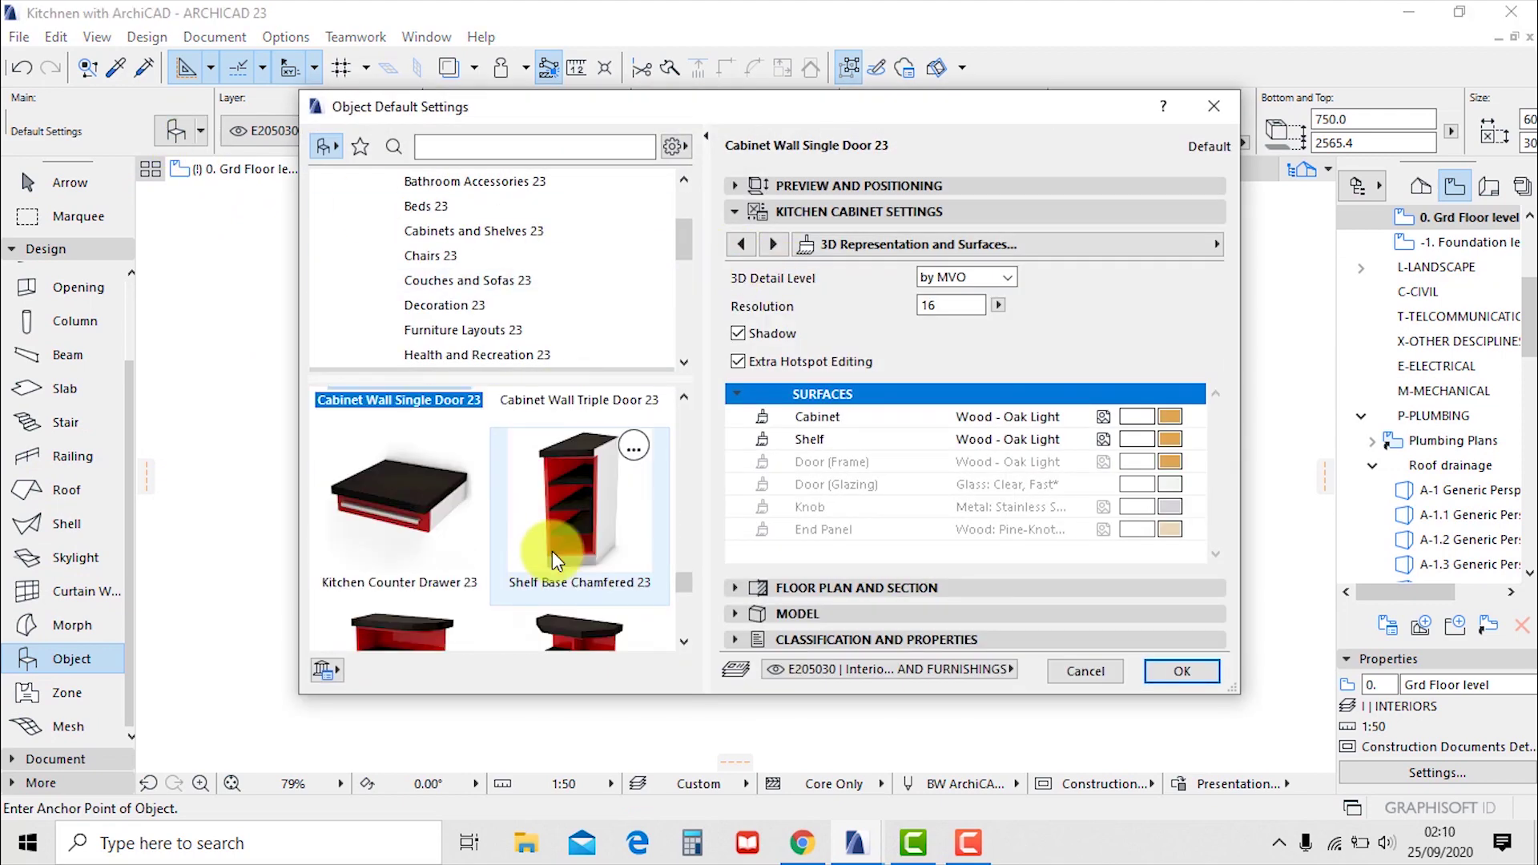
{"action": "scroll", "coordinate": [551, 552], "scroll_direction": "down", "scroll_amount": 5}
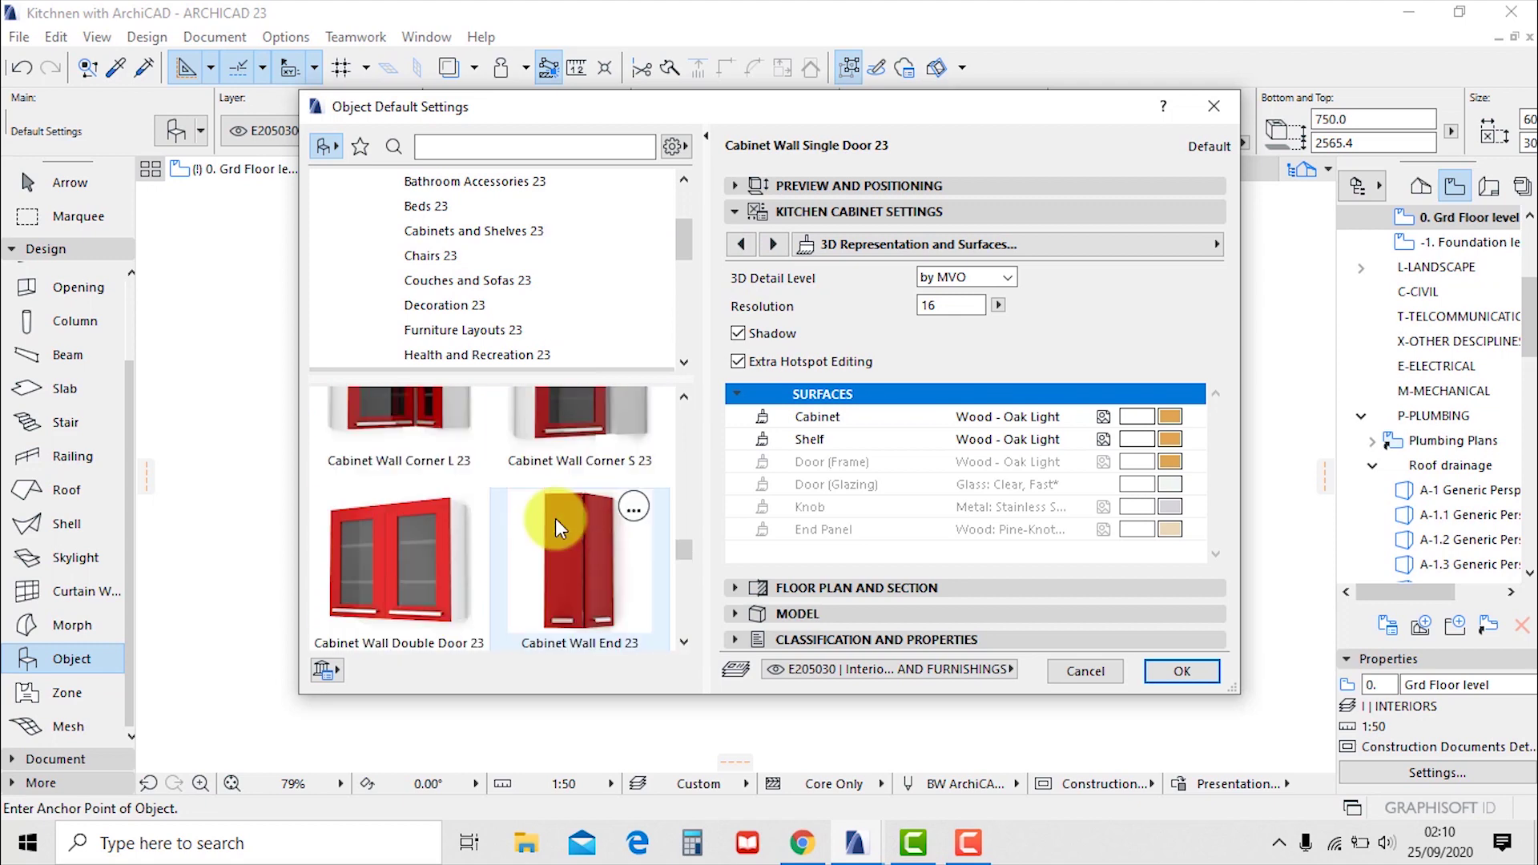
{"action": "scroll", "coordinate": [557, 516], "scroll_direction": "down", "scroll_amount": 5}
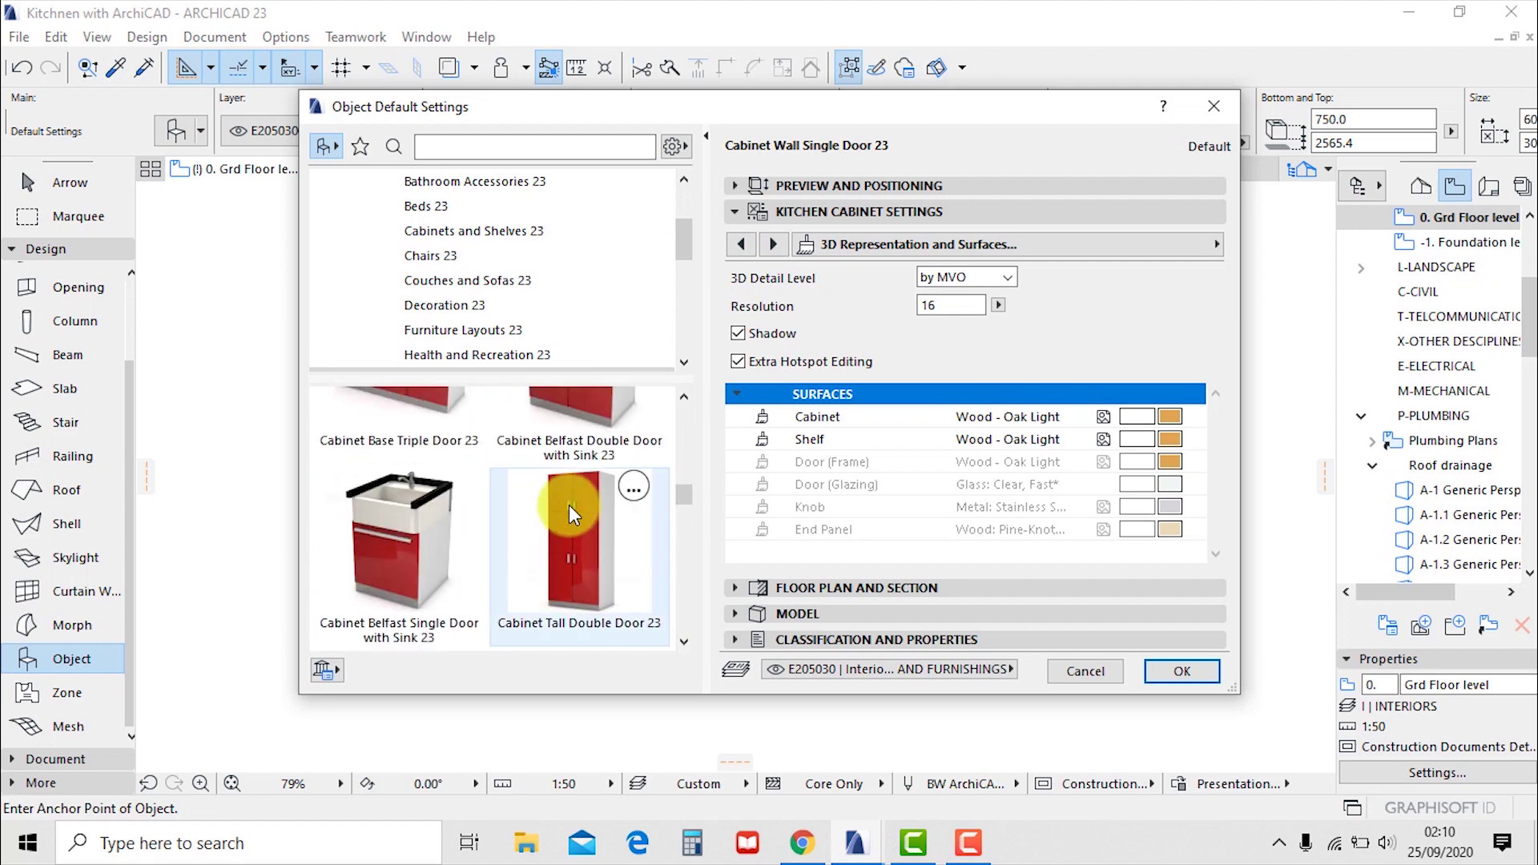
{"action": "scroll", "coordinate": [568, 505], "scroll_direction": "up", "scroll_amount": 3}
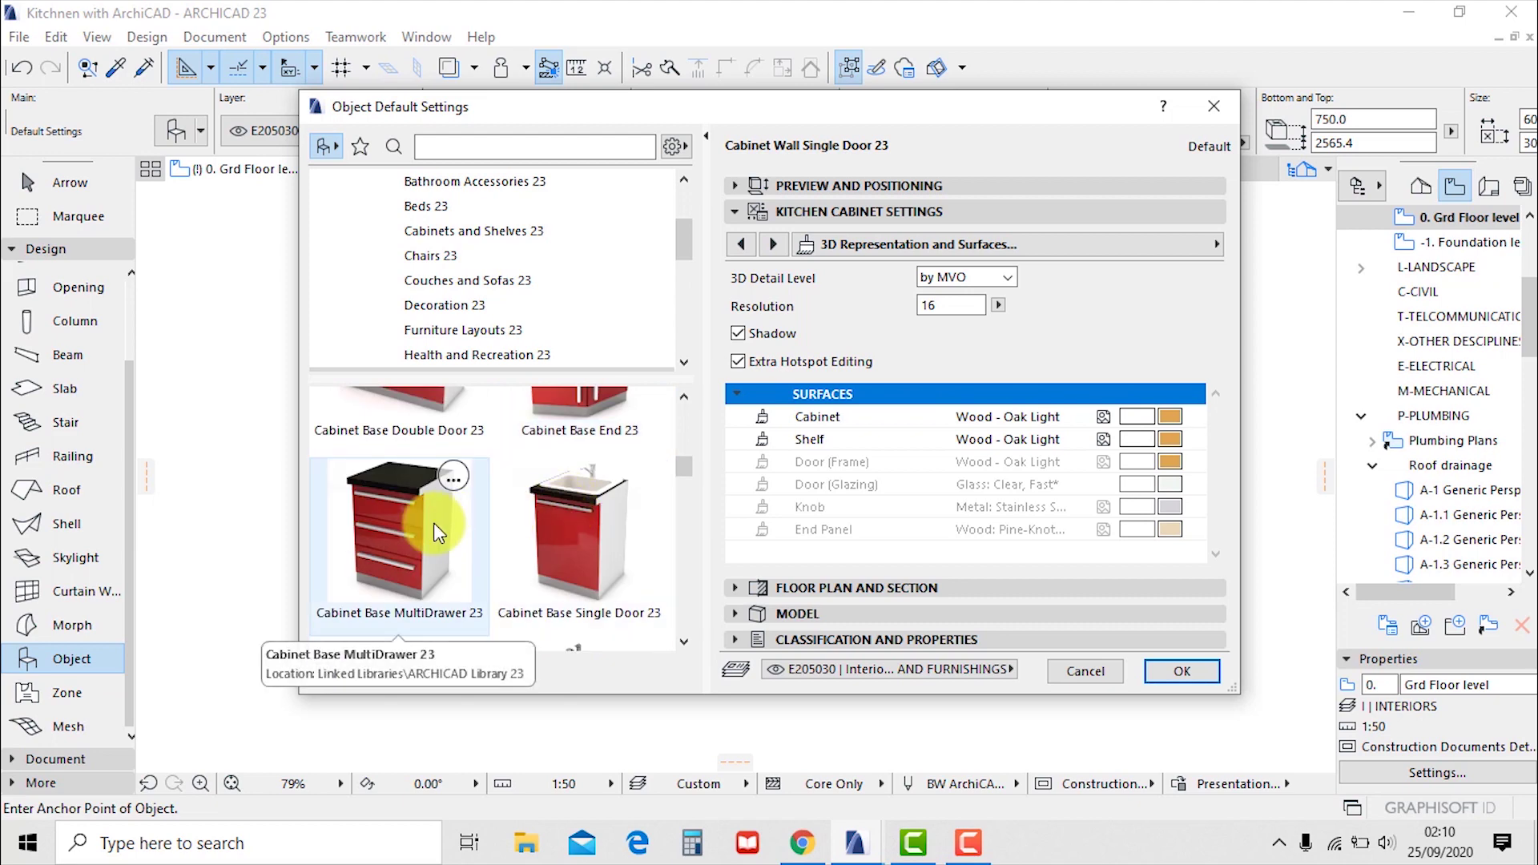
{"action": "left_click", "coordinate": [434, 523]}
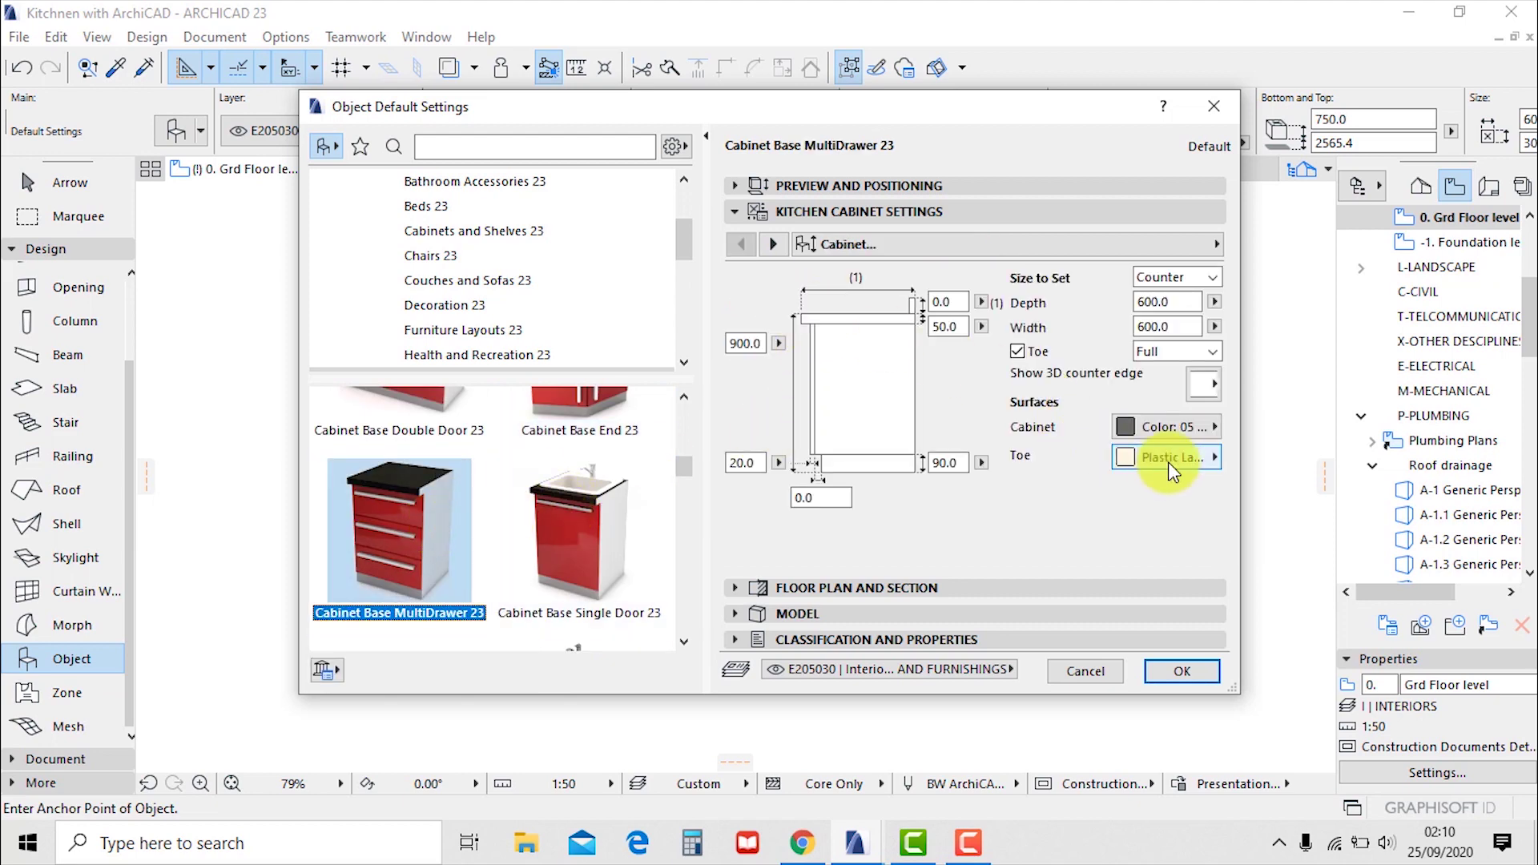
Set the multi-drawer base cabinet's cabinet surface to Wood - Oak Light
{"action": "left_click", "coordinate": [1168, 462]}
{"action": "left_click", "coordinate": [1164, 426]}
{"action": "left_click", "coordinate": [1165, 426]}
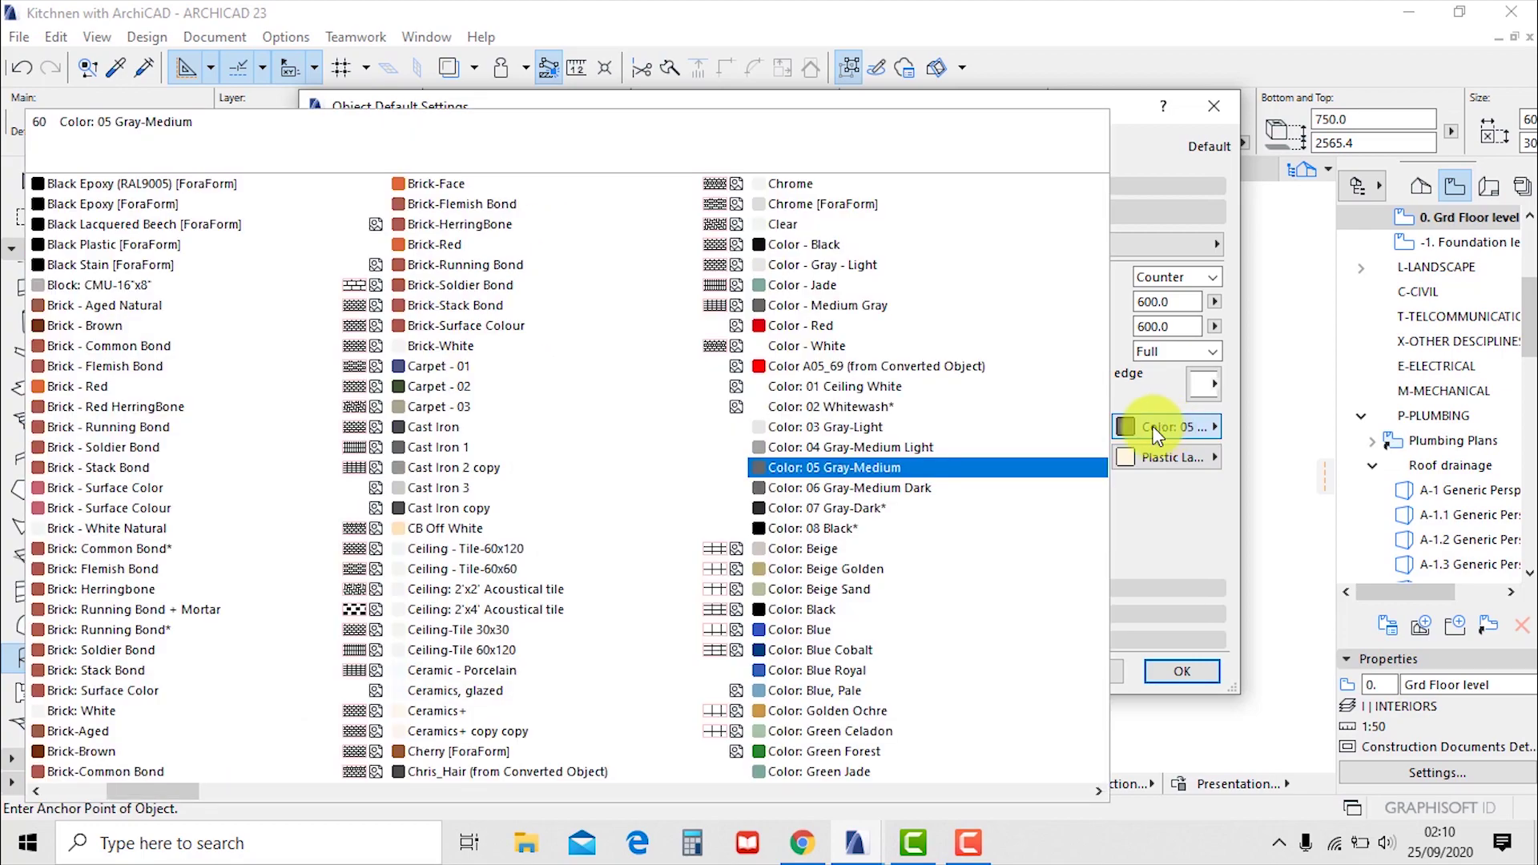
{"action": "scroll", "coordinate": [753, 468], "scroll_direction": "down", "scroll_amount": 10}
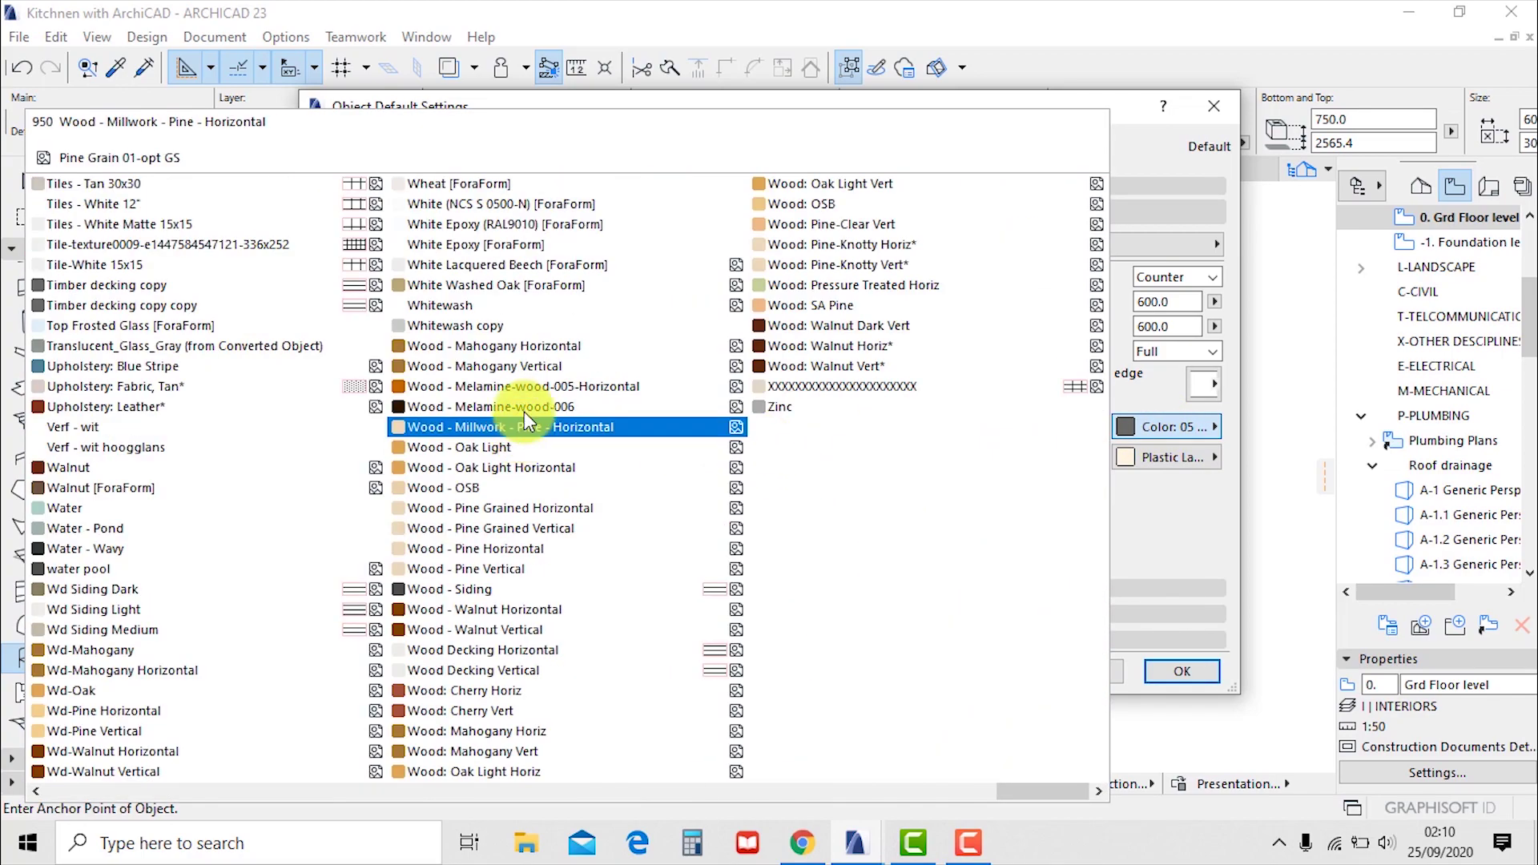
{"action": "left_click", "coordinate": [488, 449]}
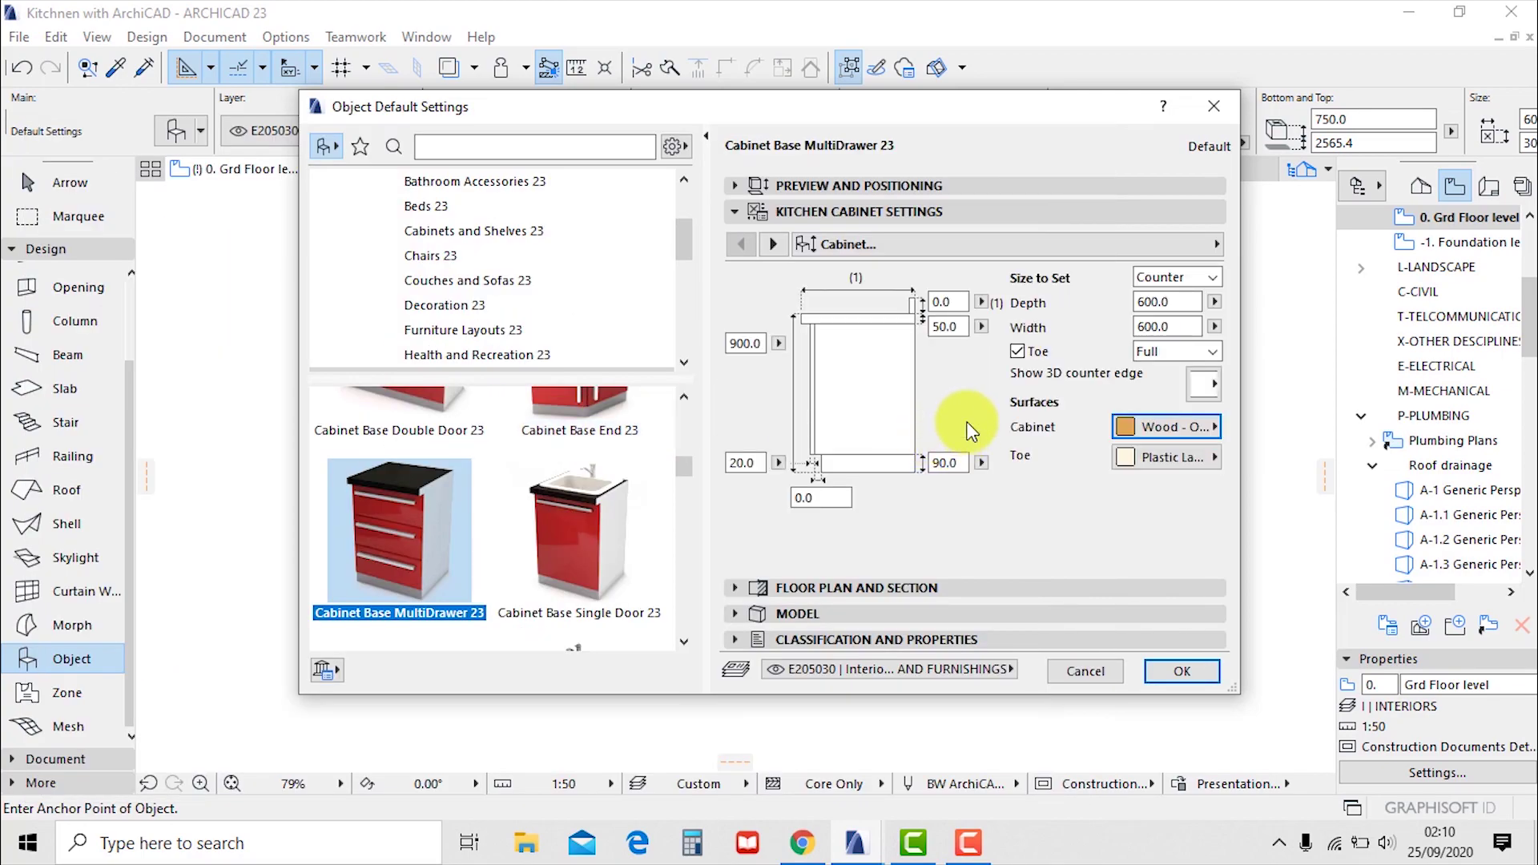
Set the base cabinet's Upper Drawer and Other Drawers surfaces to Wood - Oak Light
{"action": "left_click", "coordinate": [774, 245]}
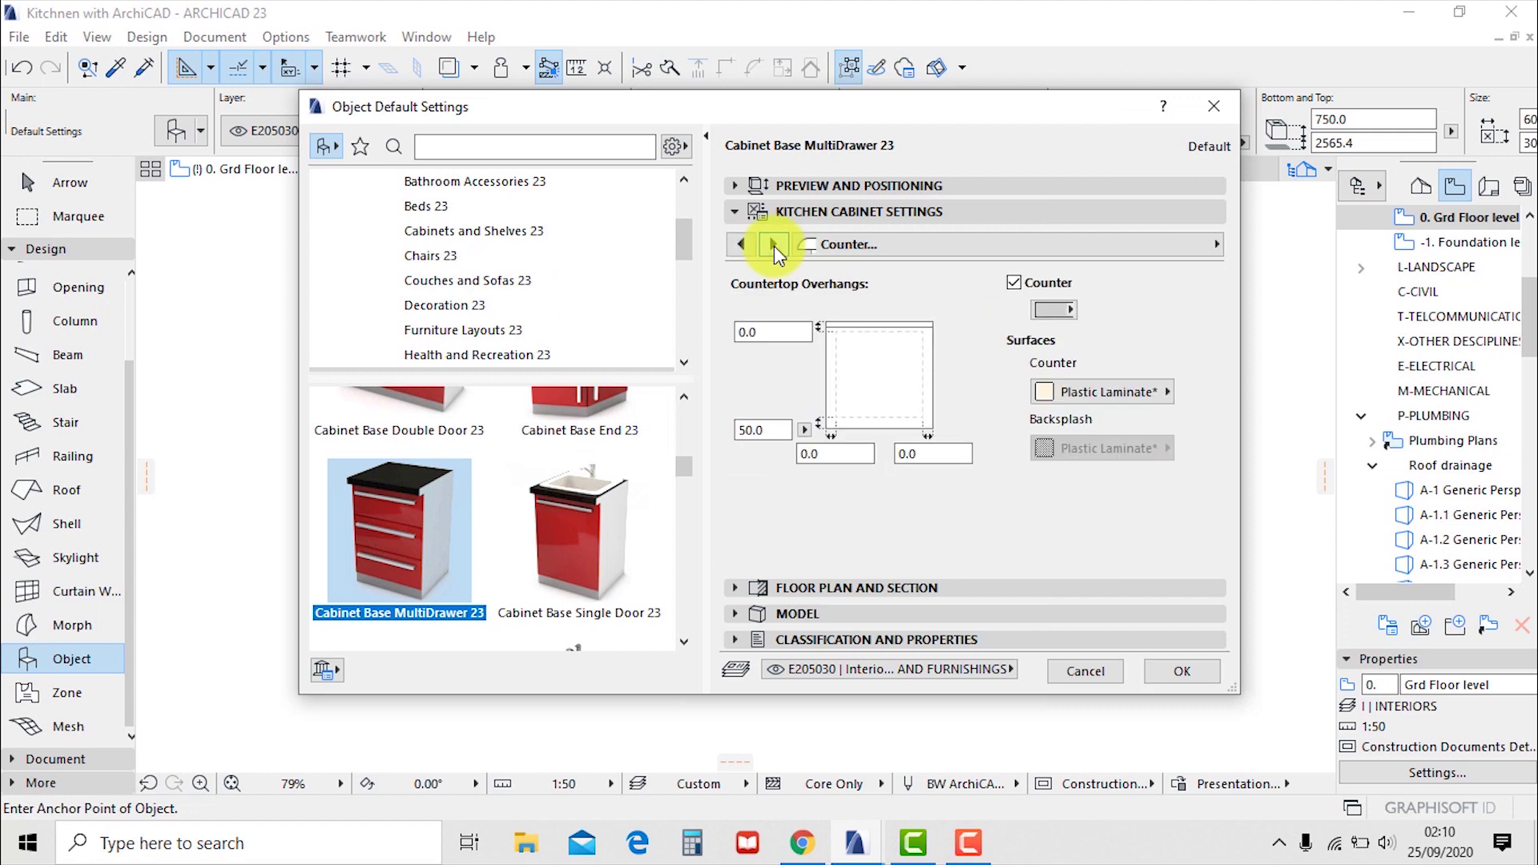
{"action": "left_click", "coordinate": [774, 246]}
{"action": "left_click", "coordinate": [743, 247]}
{"action": "left_click", "coordinate": [765, 246]}
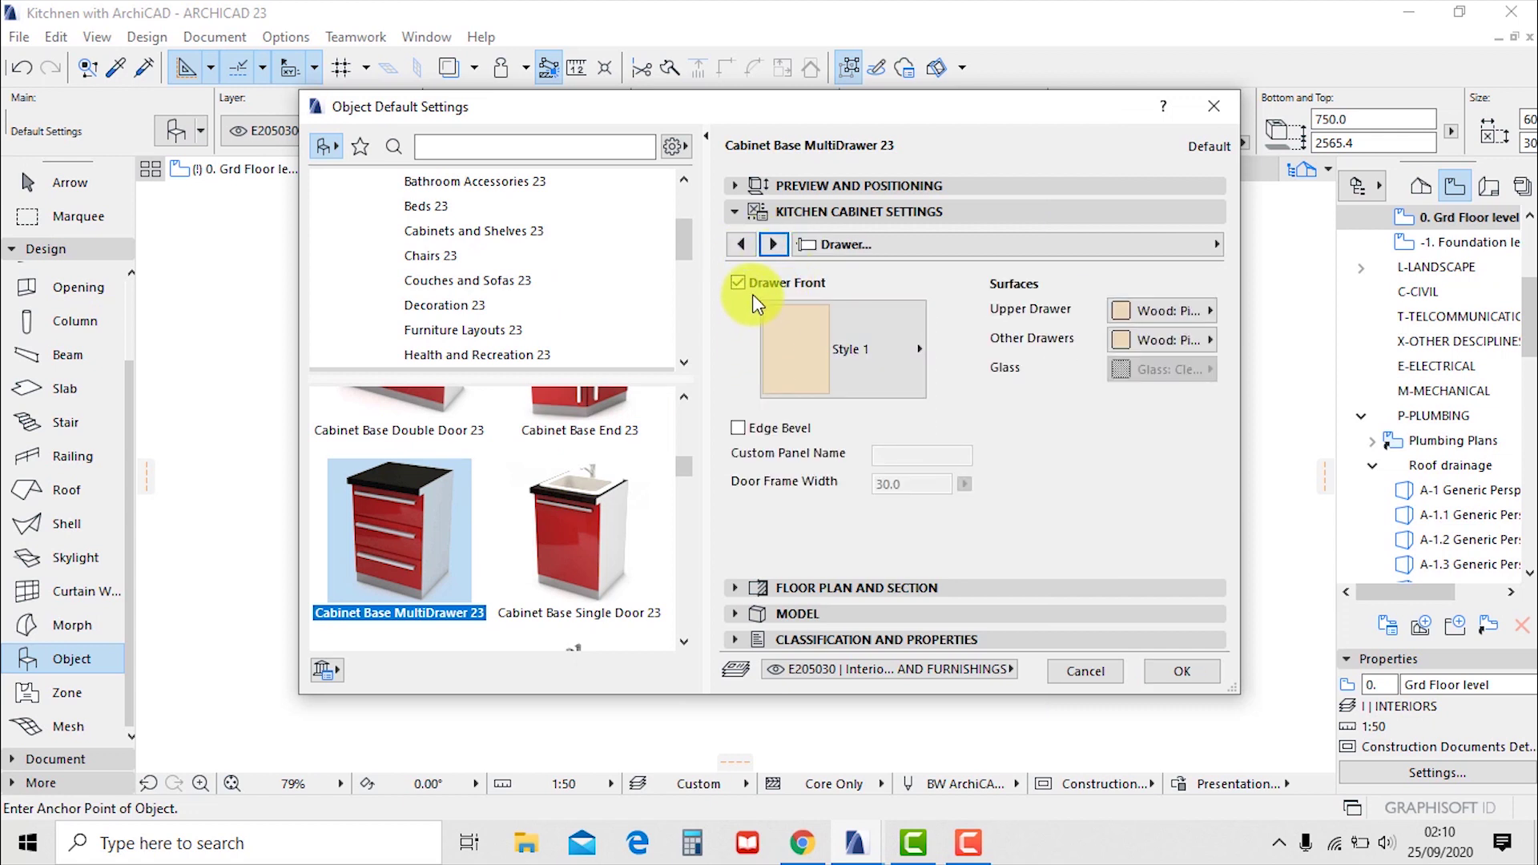
{"action": "left_click", "coordinate": [1167, 308]}
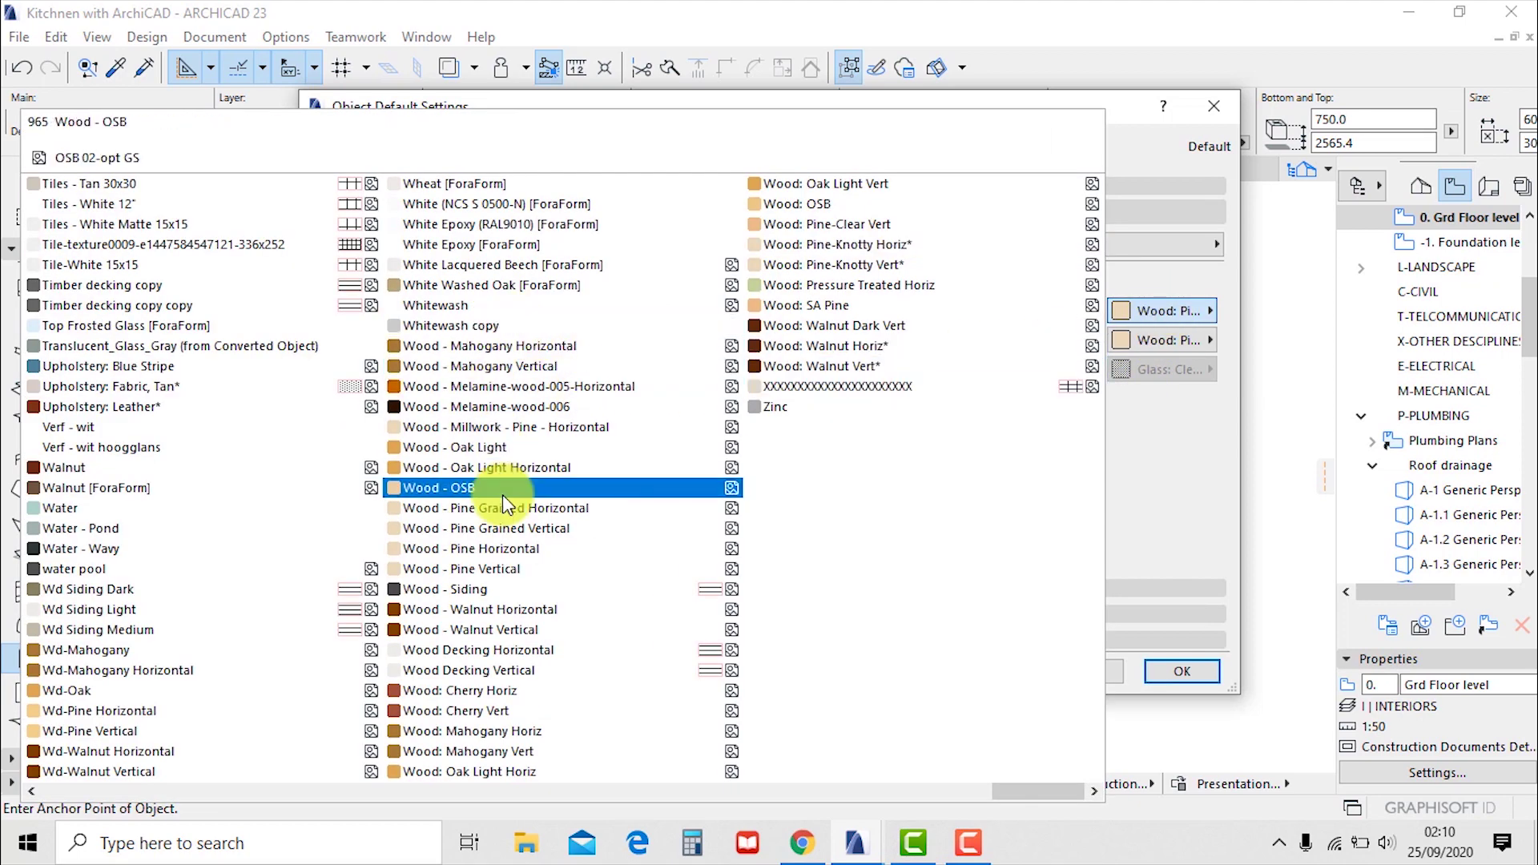
{"action": "left_click", "coordinate": [497, 451]}
{"action": "left_click", "coordinate": [1167, 340]}
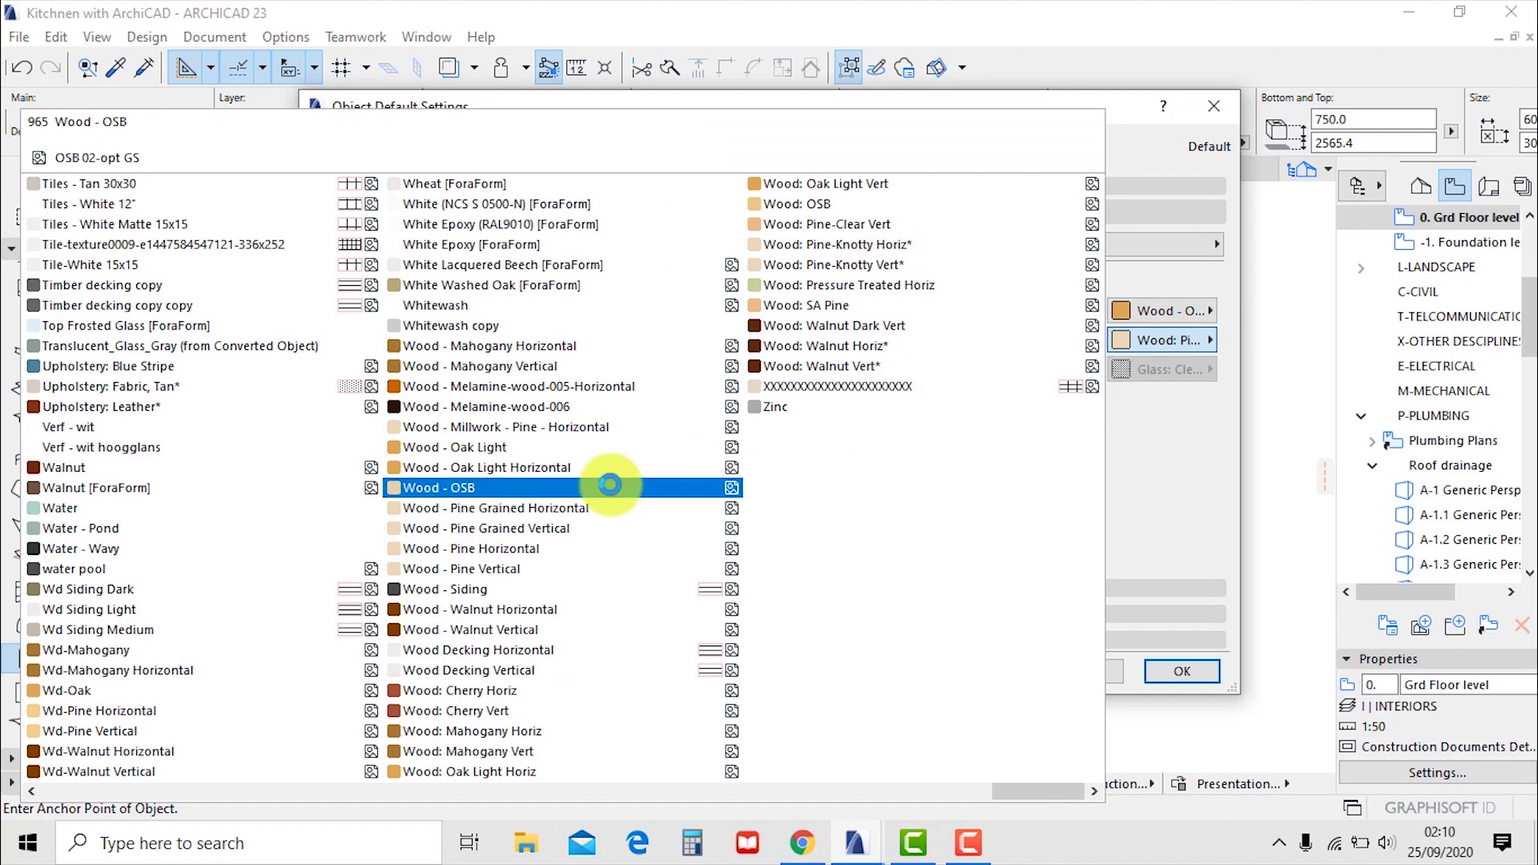
{"action": "left_click", "coordinate": [513, 448]}
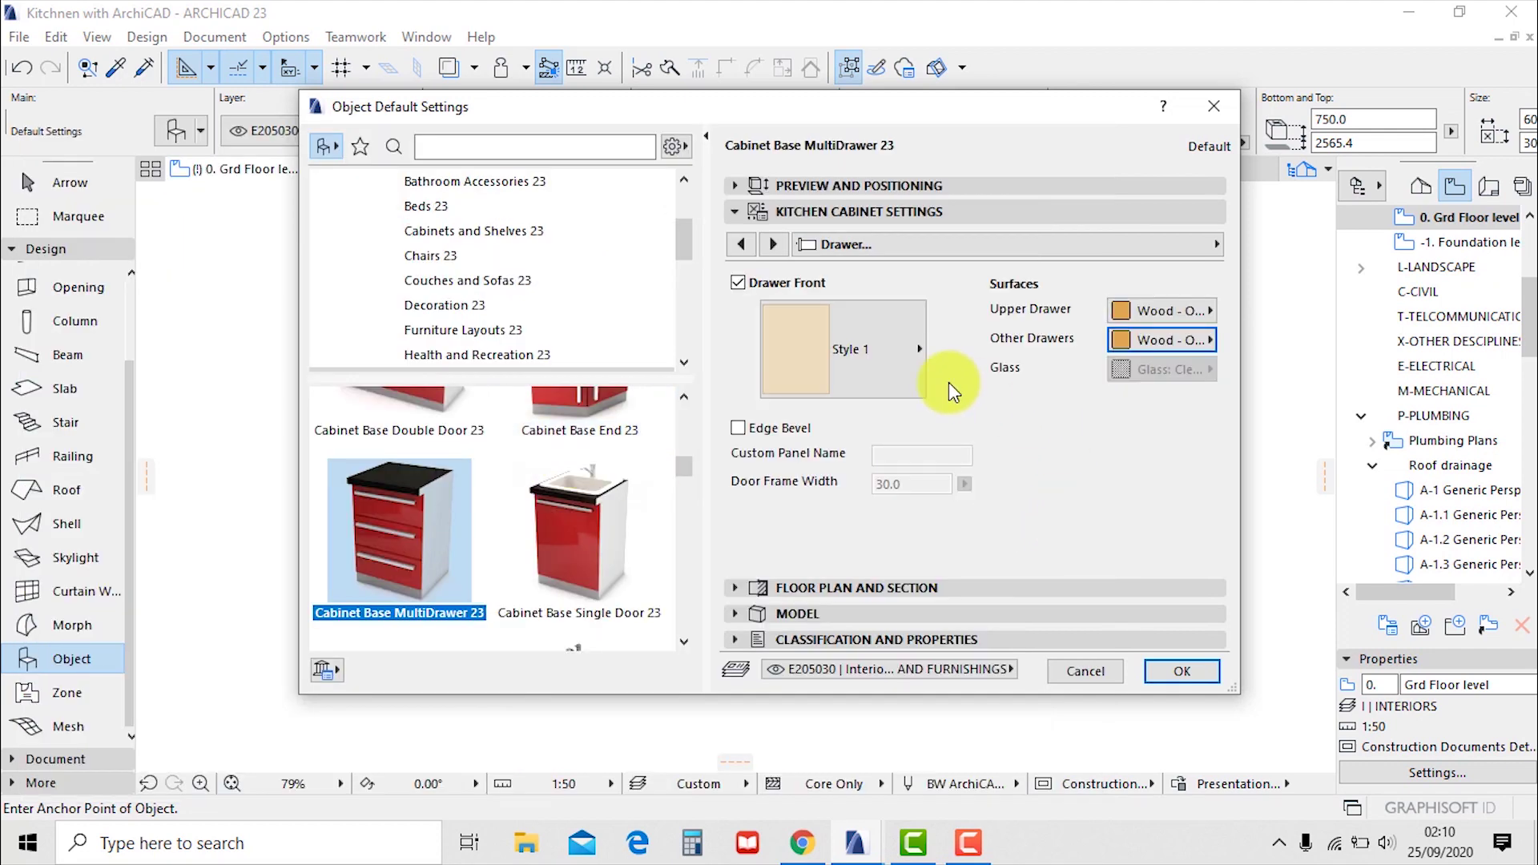
Set the base cabinet's 2D fill background pen to Window Background and its fill type to % 12.5
{"action": "left_click", "coordinate": [771, 245]}
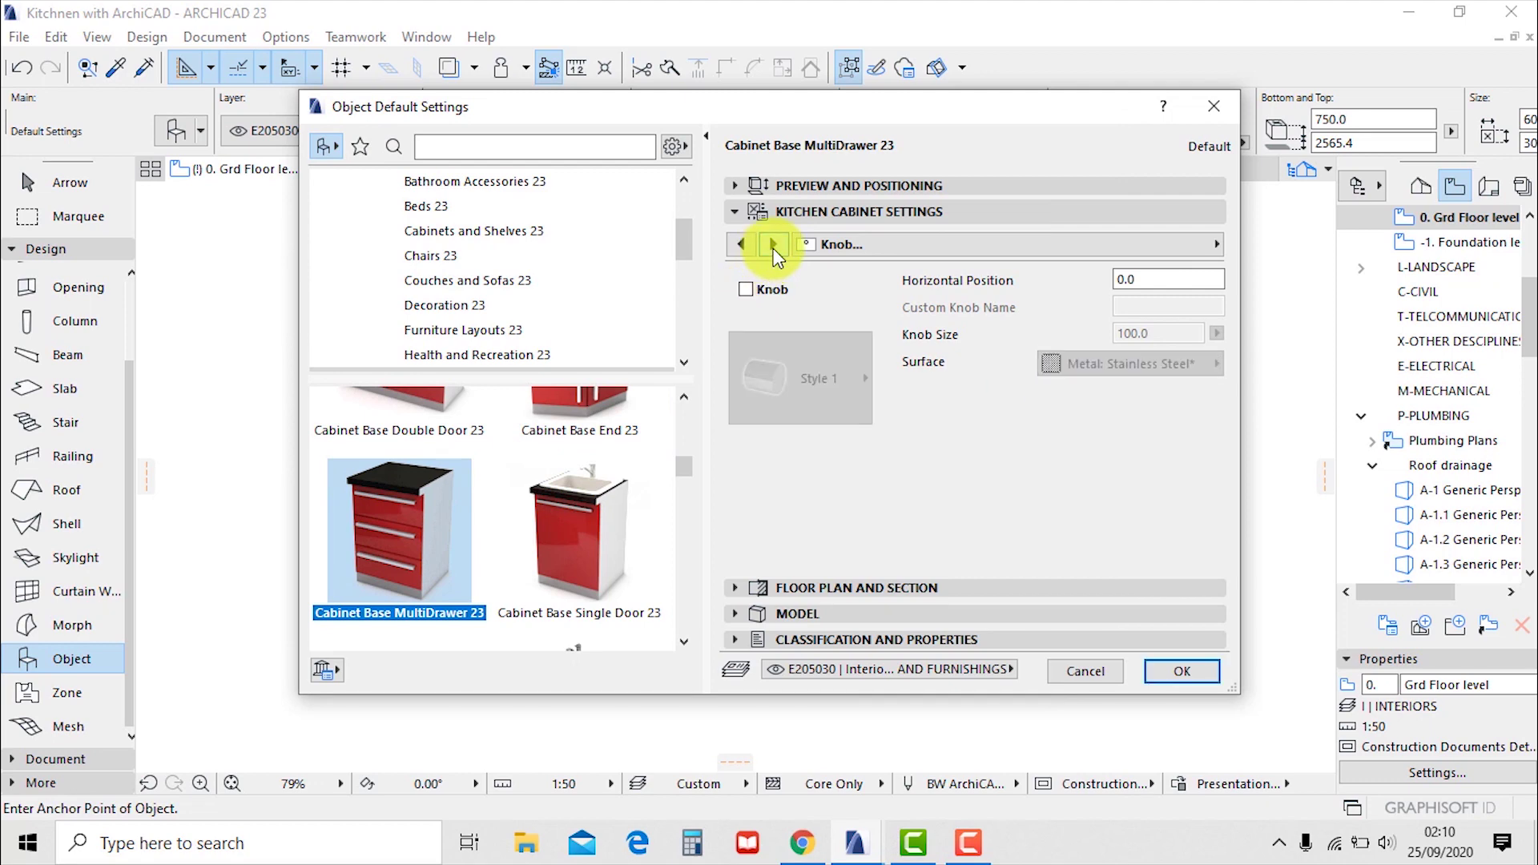
{"action": "left_click", "coordinate": [774, 246]}
{"action": "left_click", "coordinate": [774, 246]}
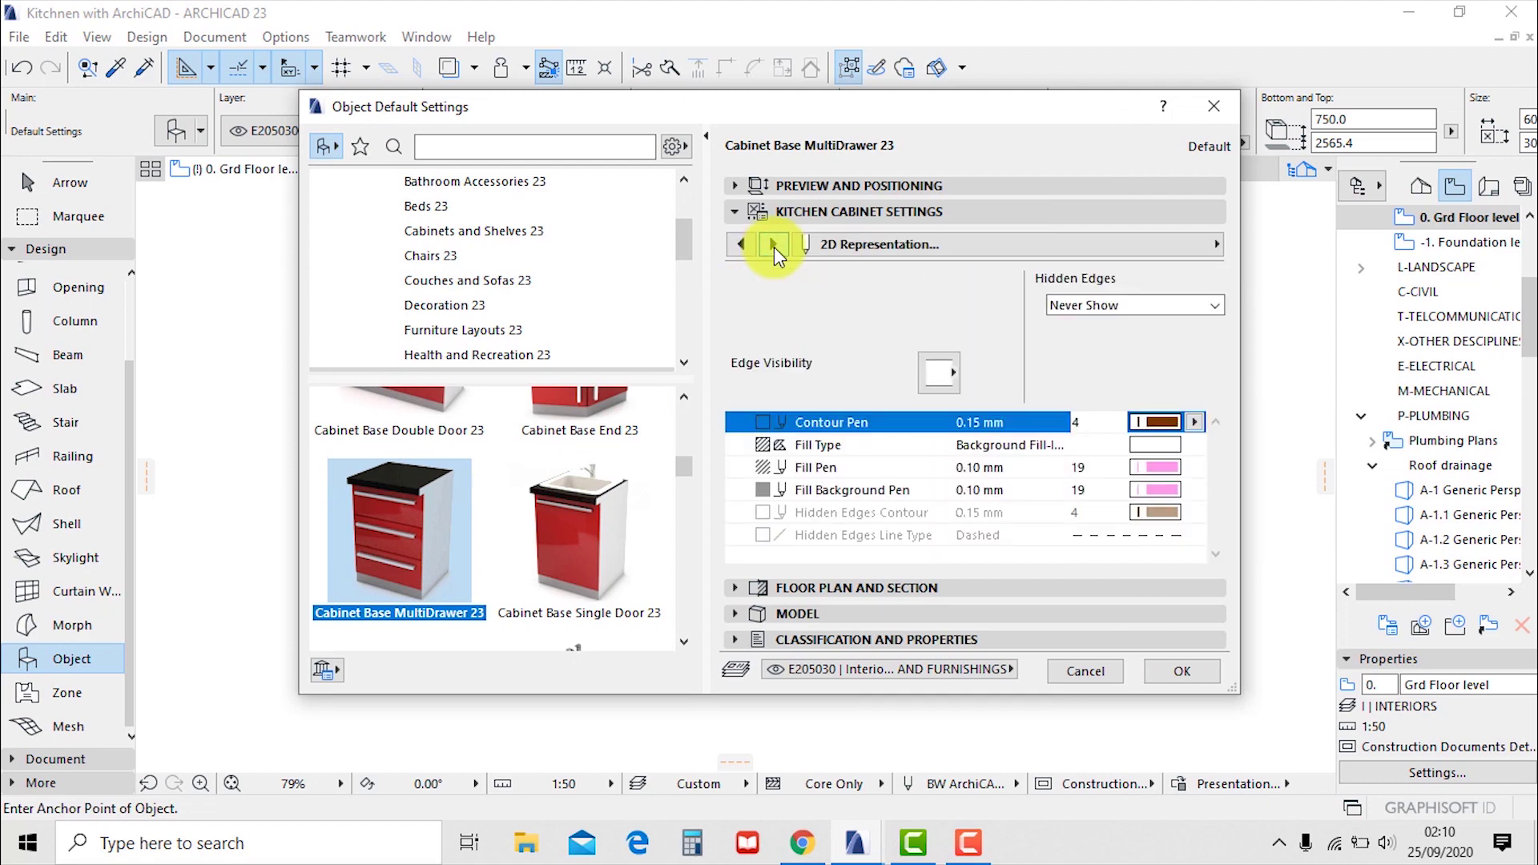
{"action": "left_click", "coordinate": [1162, 491]}
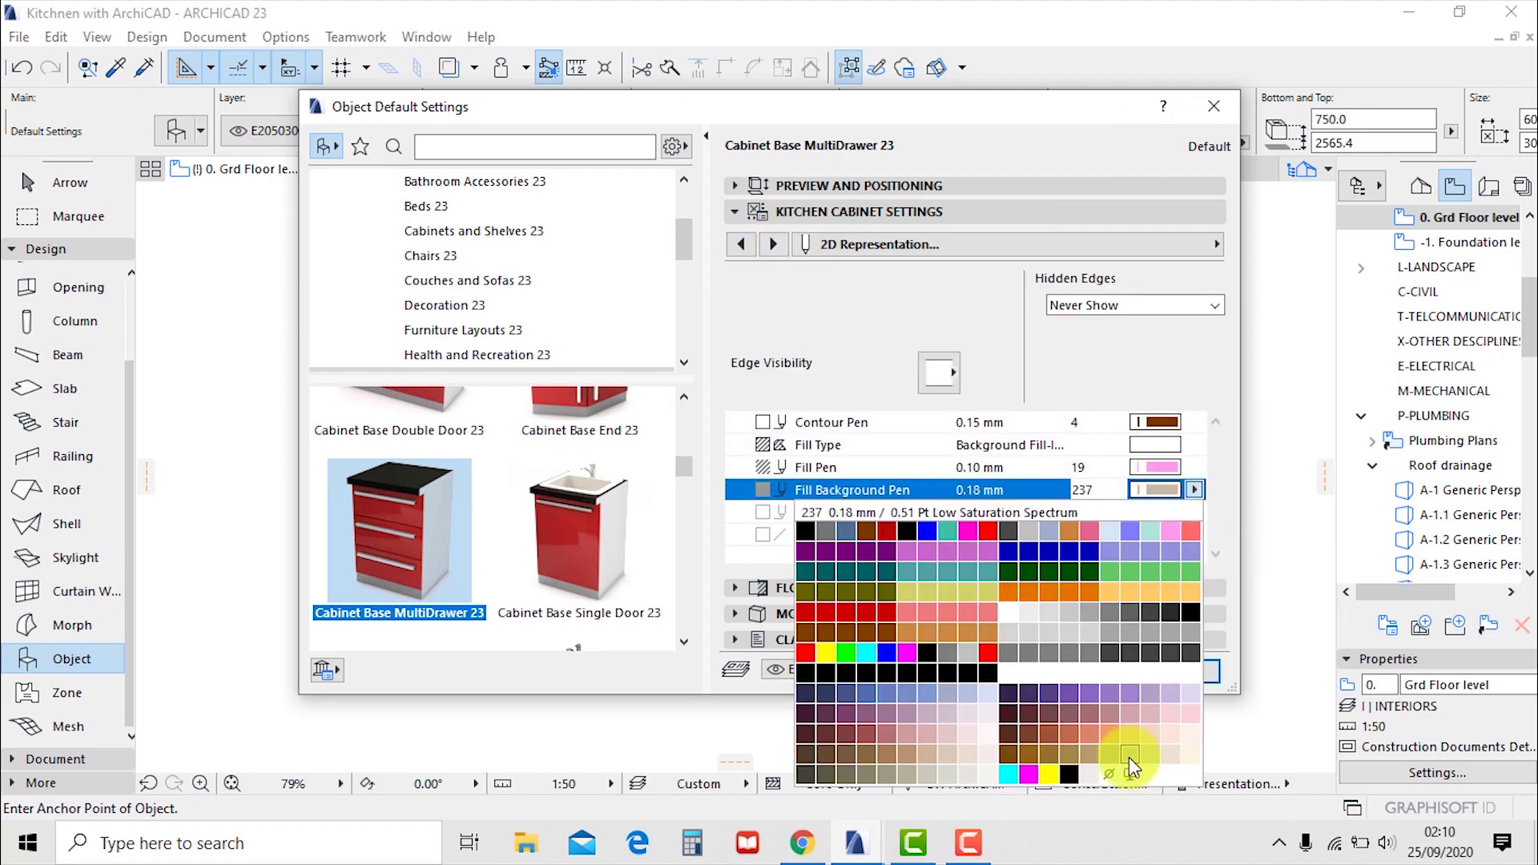
{"action": "left_click", "coordinate": [1129, 774]}
{"action": "left_click", "coordinate": [1171, 445]}
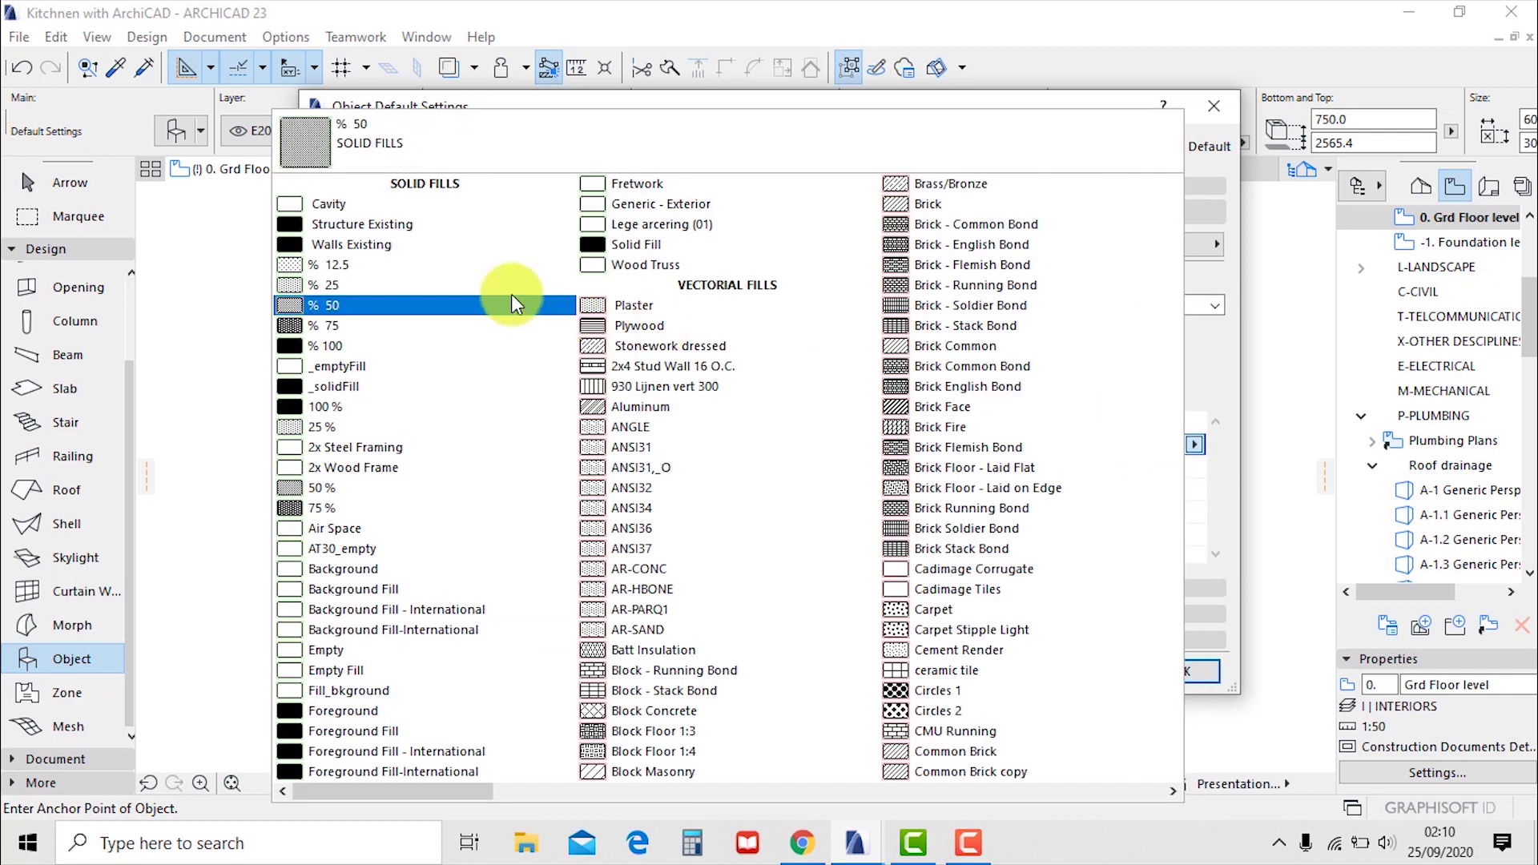
{"action": "left_click", "coordinate": [373, 258]}
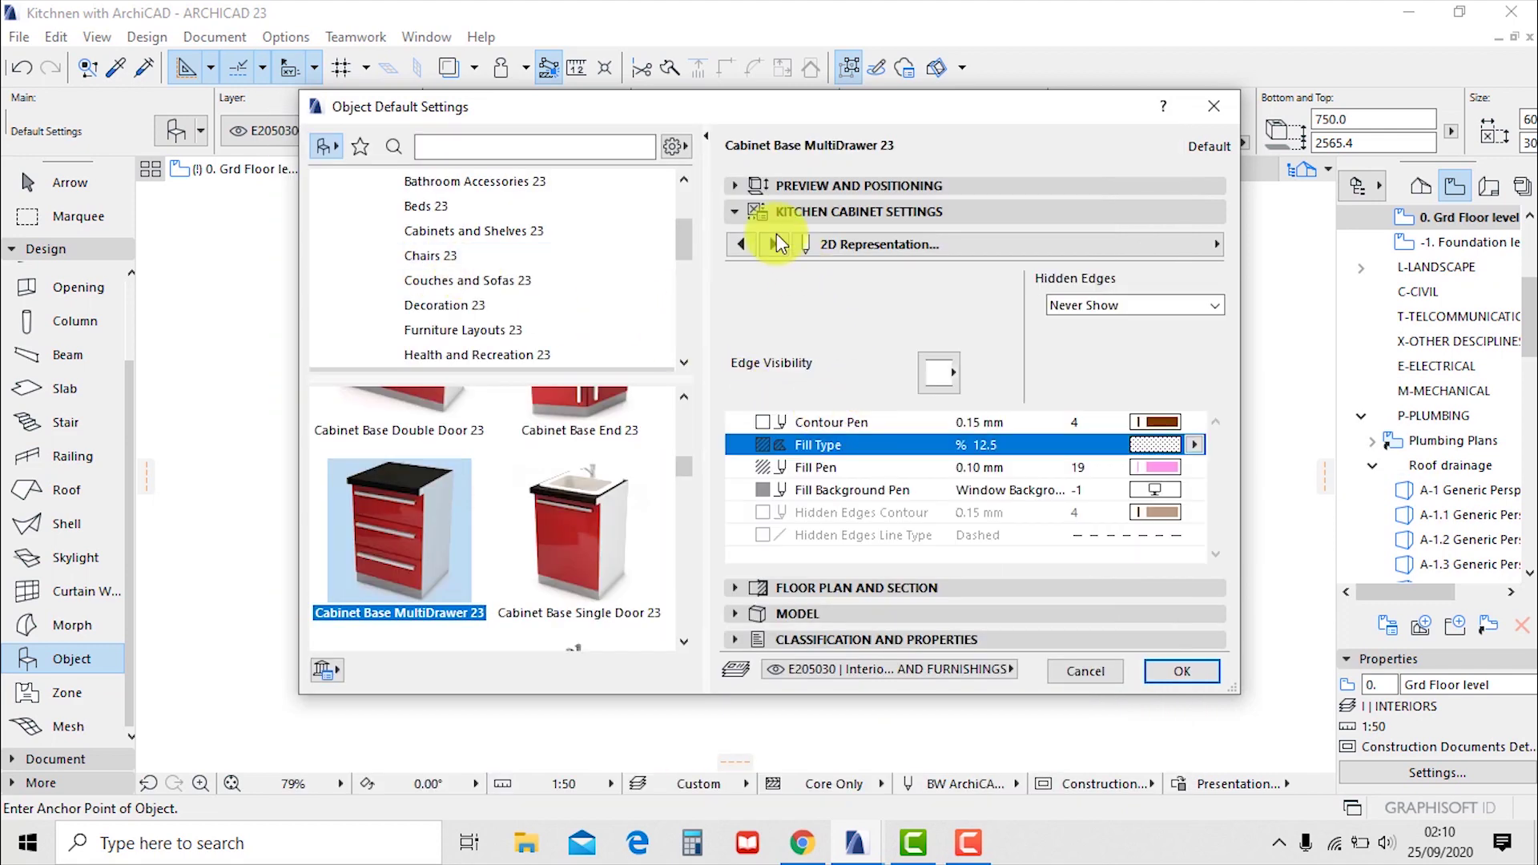
Review the base cabinet's 3D surfaces, minimal space, drawer and cabinet size settings
{"action": "left_click", "coordinate": [775, 242]}
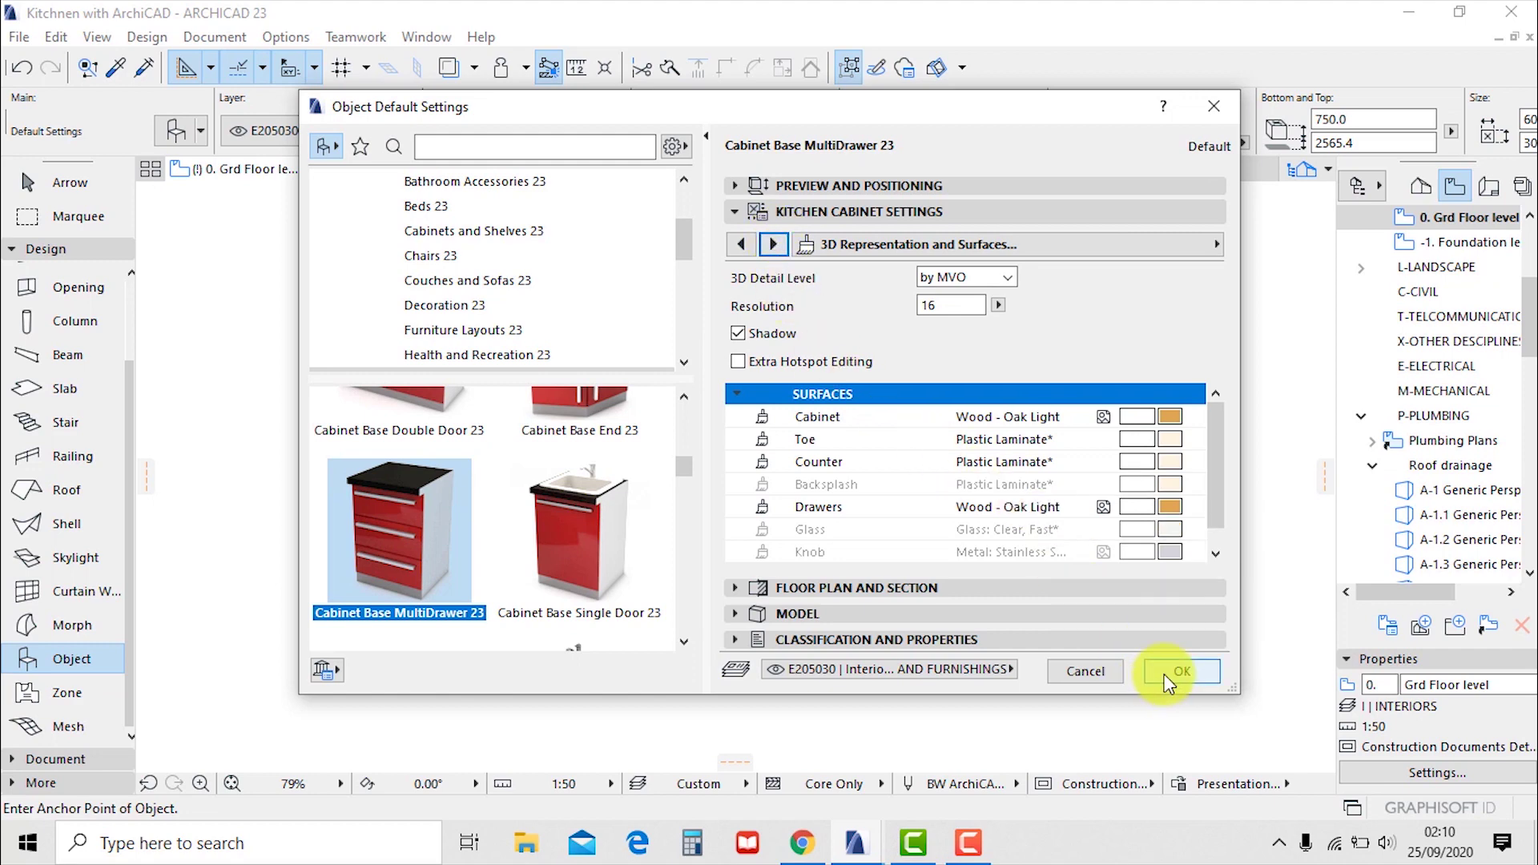
{"action": "left_click", "coordinate": [768, 243]}
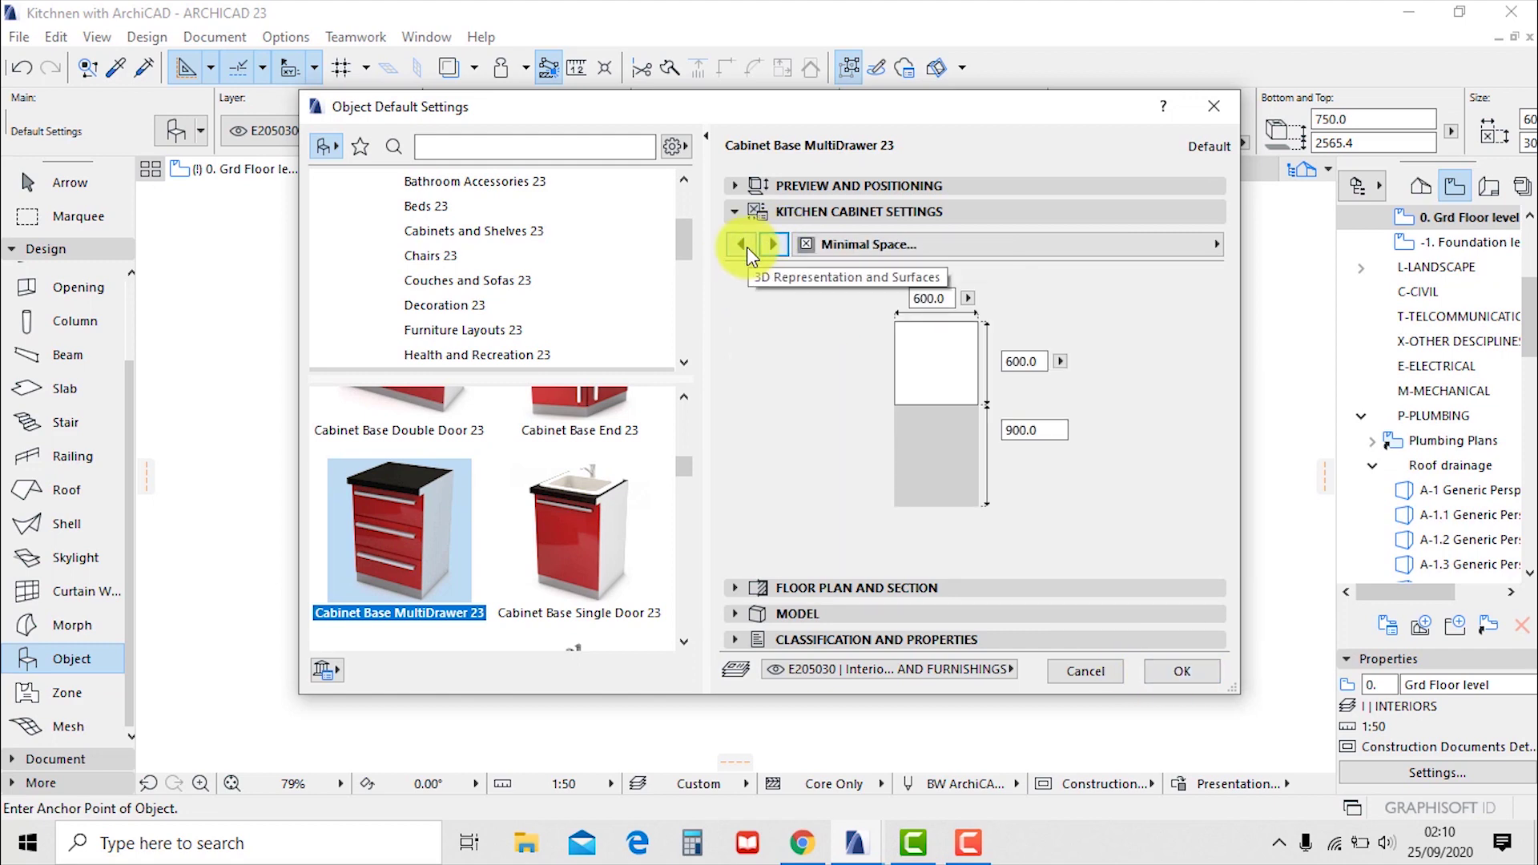
{"action": "left_click", "coordinate": [747, 246]}
{"action": "left_click", "coordinate": [746, 247]}
{"action": "left_click", "coordinate": [749, 245]}
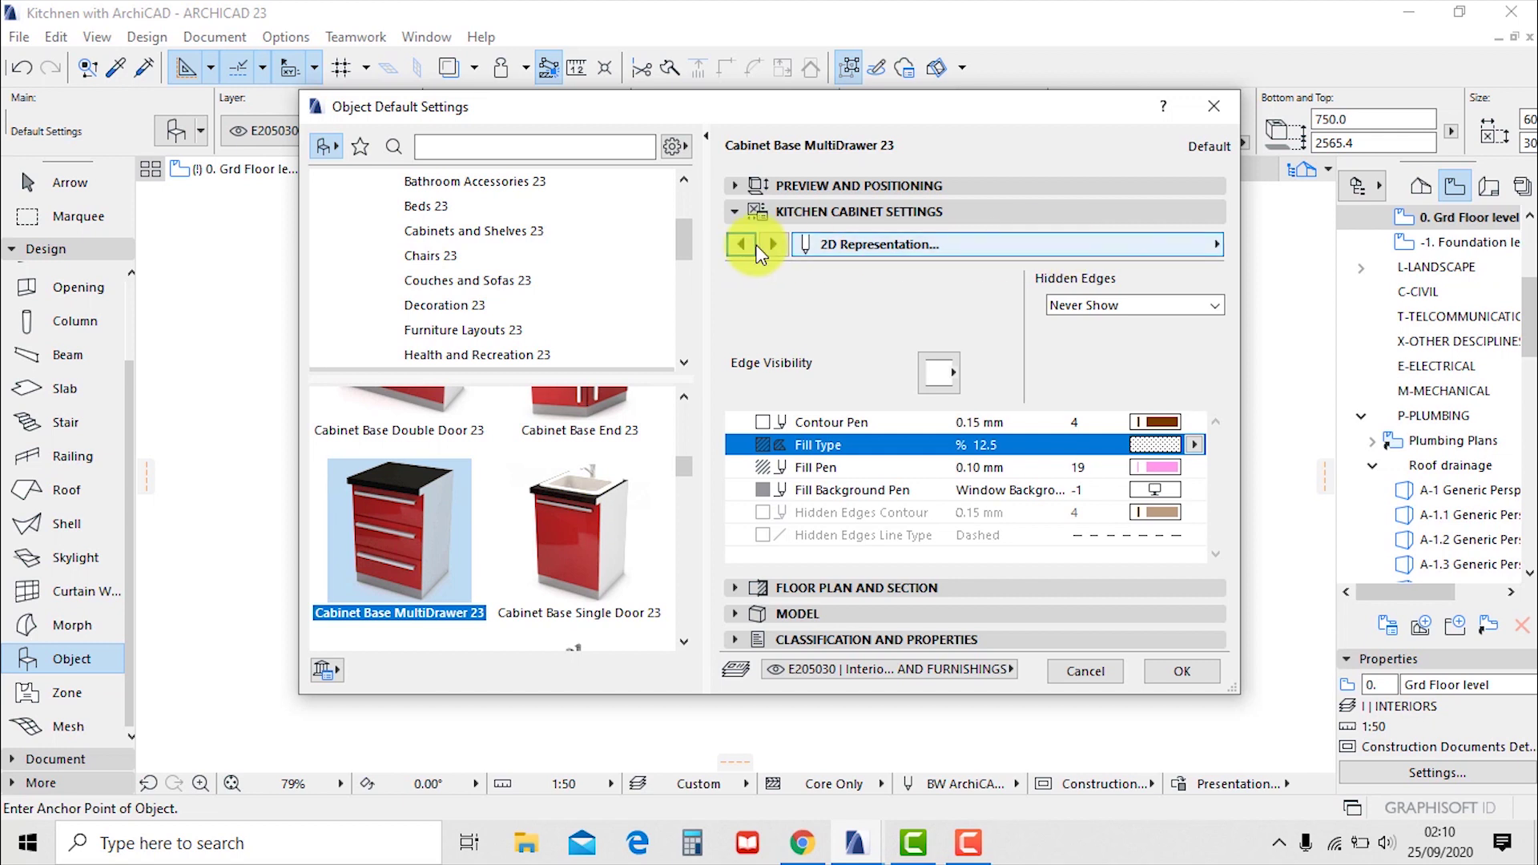
{"action": "left_click", "coordinate": [752, 244]}
{"action": "left_click", "coordinate": [752, 243]}
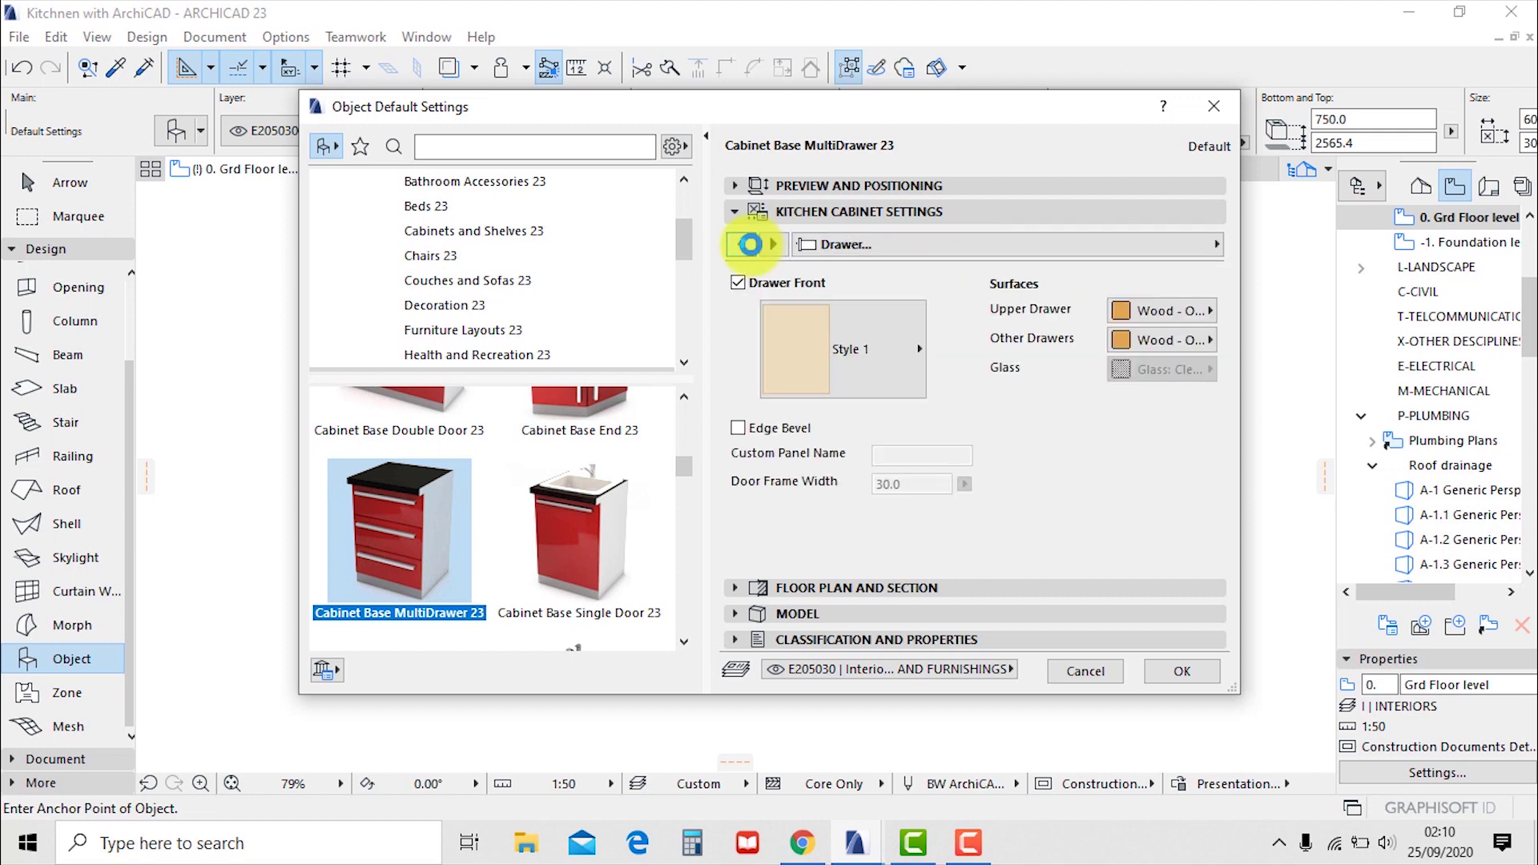
{"action": "left_click", "coordinate": [752, 244]}
{"action": "left_click", "coordinate": [752, 243]}
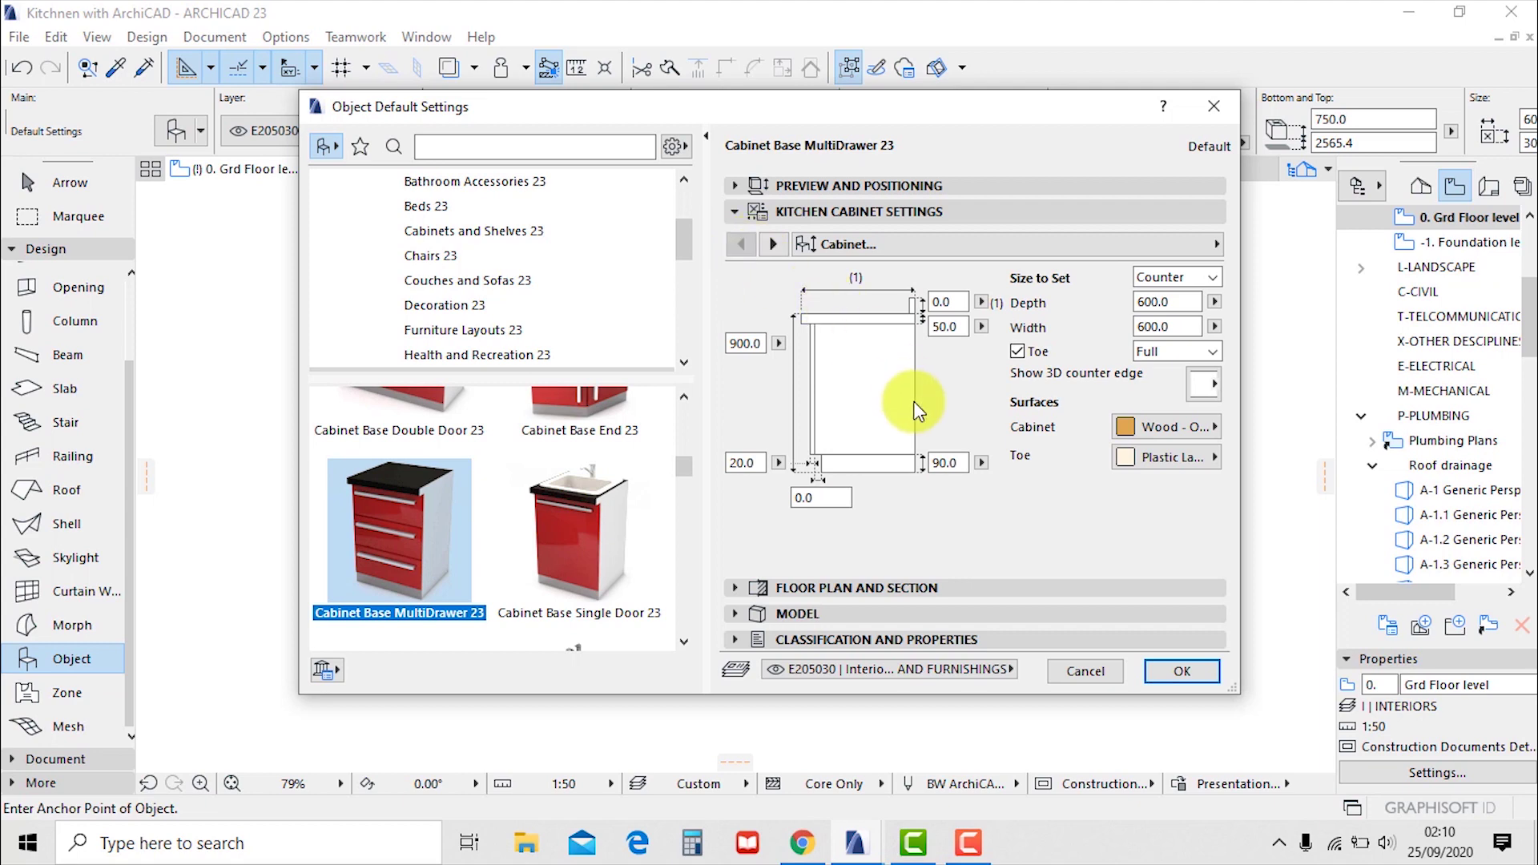
Accept the defaults, place the multi-drawer base cabinet on the ground floor plan in front of the cabinet wall, and show it in 3D
{"action": "left_click", "coordinate": [1171, 669]}
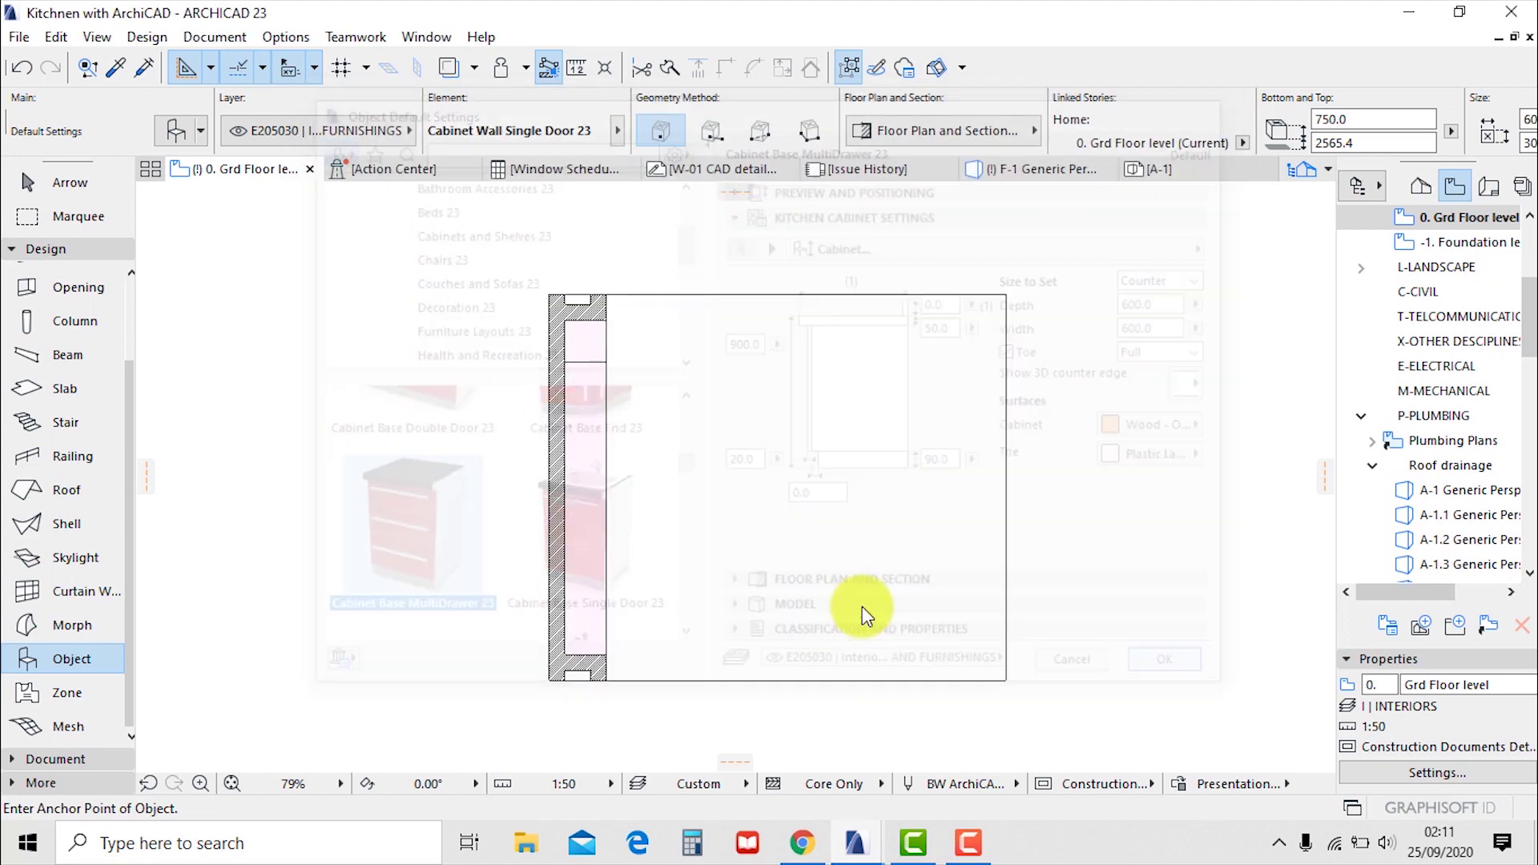
{"action": "scroll", "coordinate": [702, 585], "scroll_direction": "up", "scroll_amount": 2}
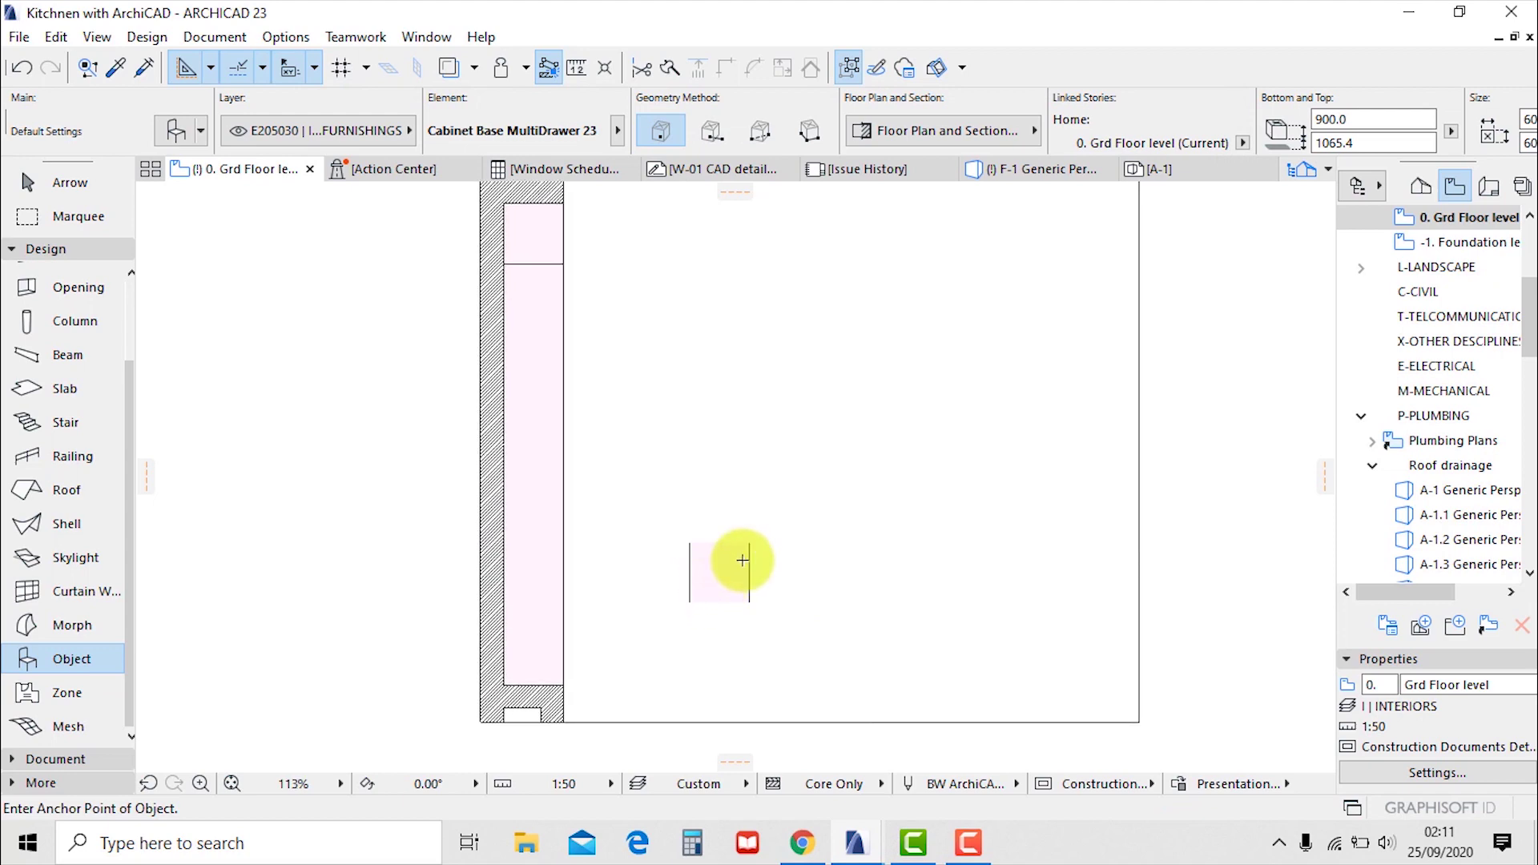
{"action": "key", "text": "F3"}
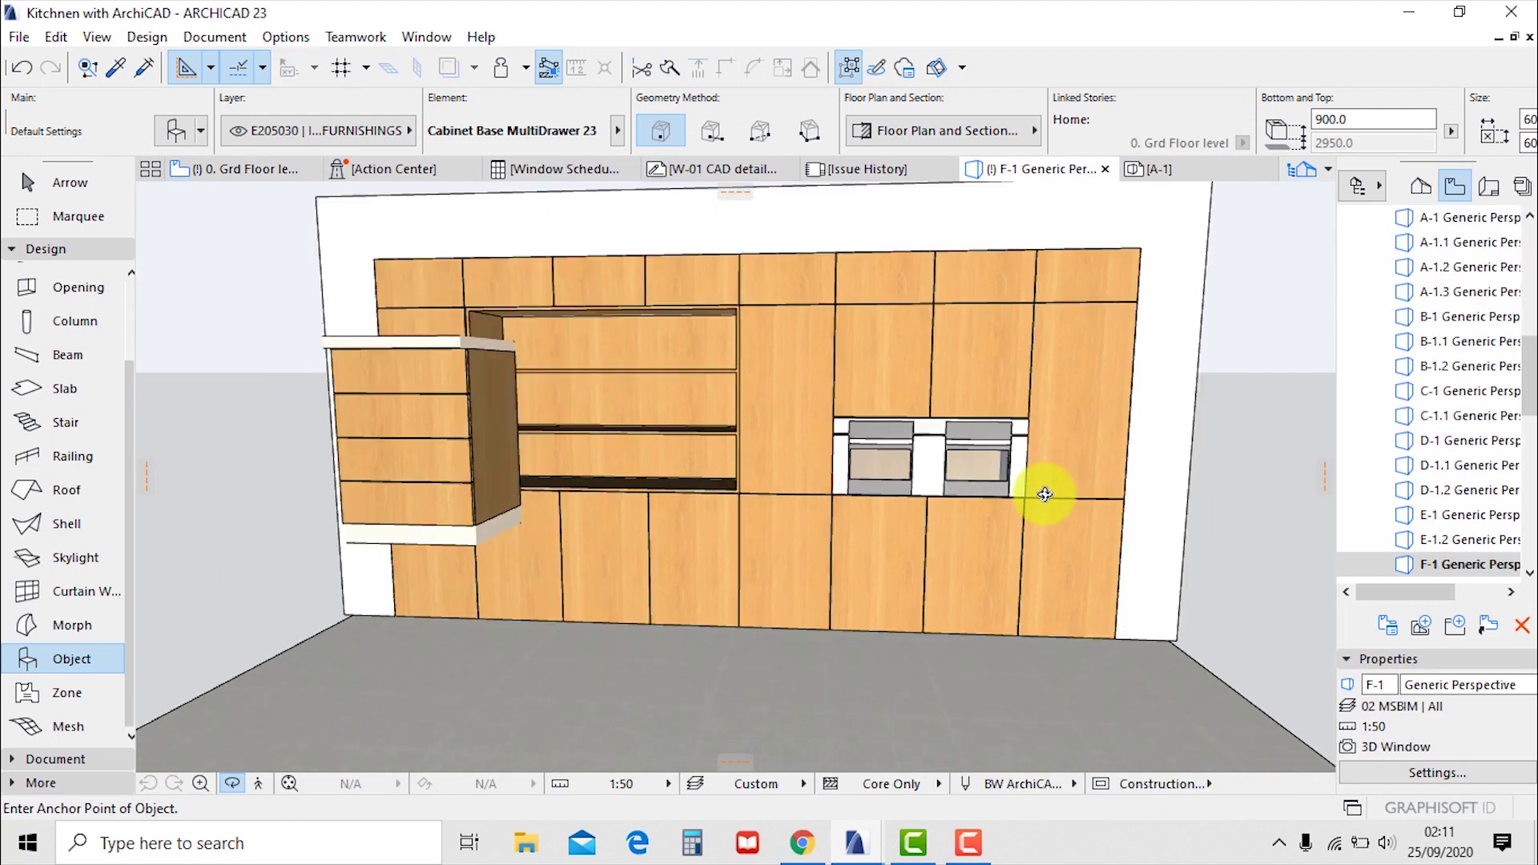
{"action": "key", "text": "Escape"}
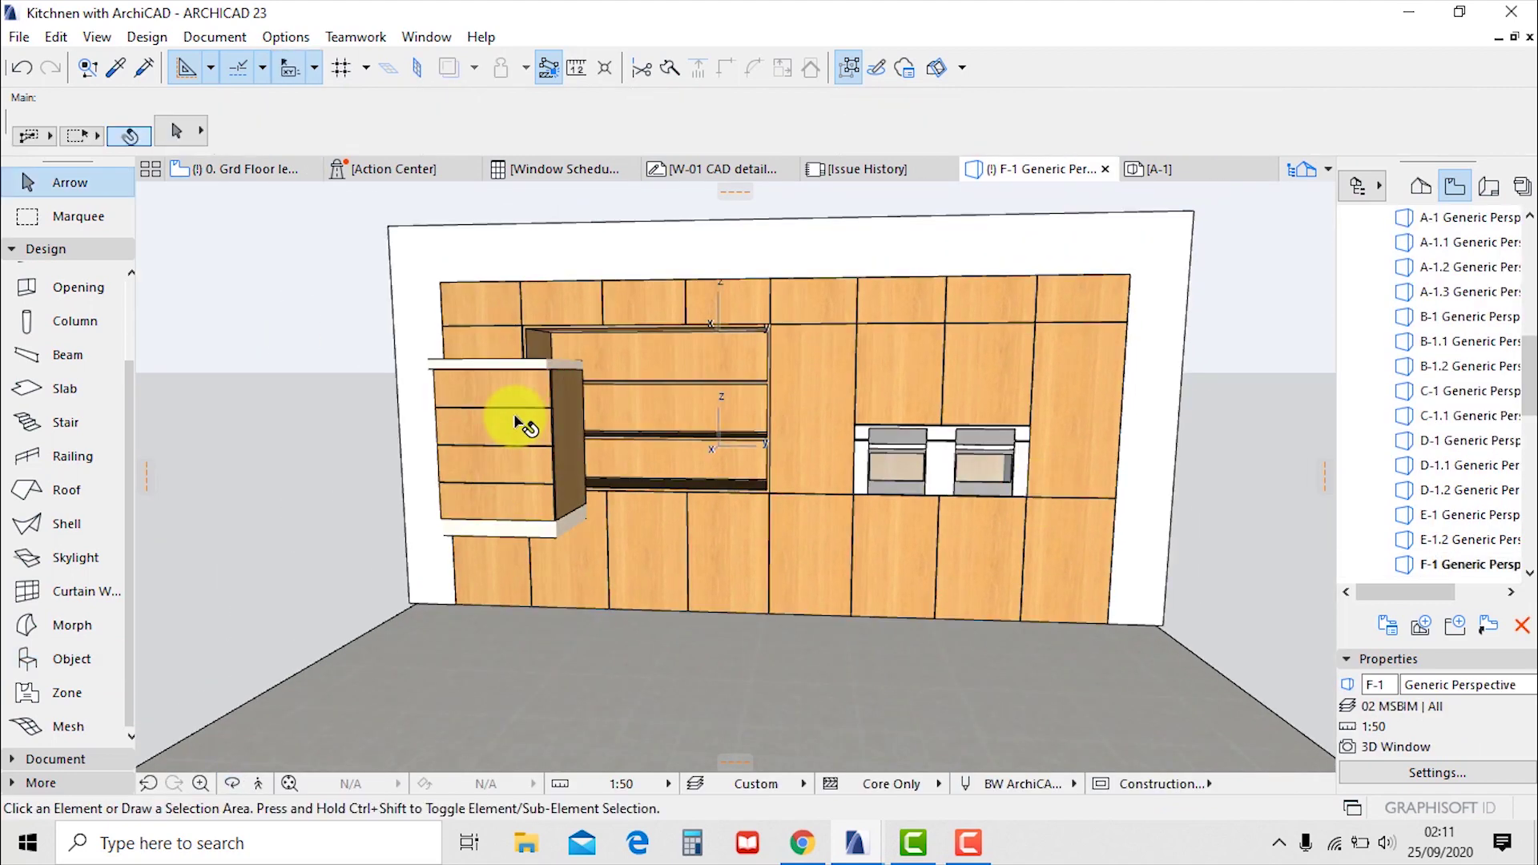
Move the floating base cabinet vertically down to the kitchen floor
{"action": "left_click", "coordinate": [523, 425]}
{"action": "left_click", "coordinate": [570, 541]}
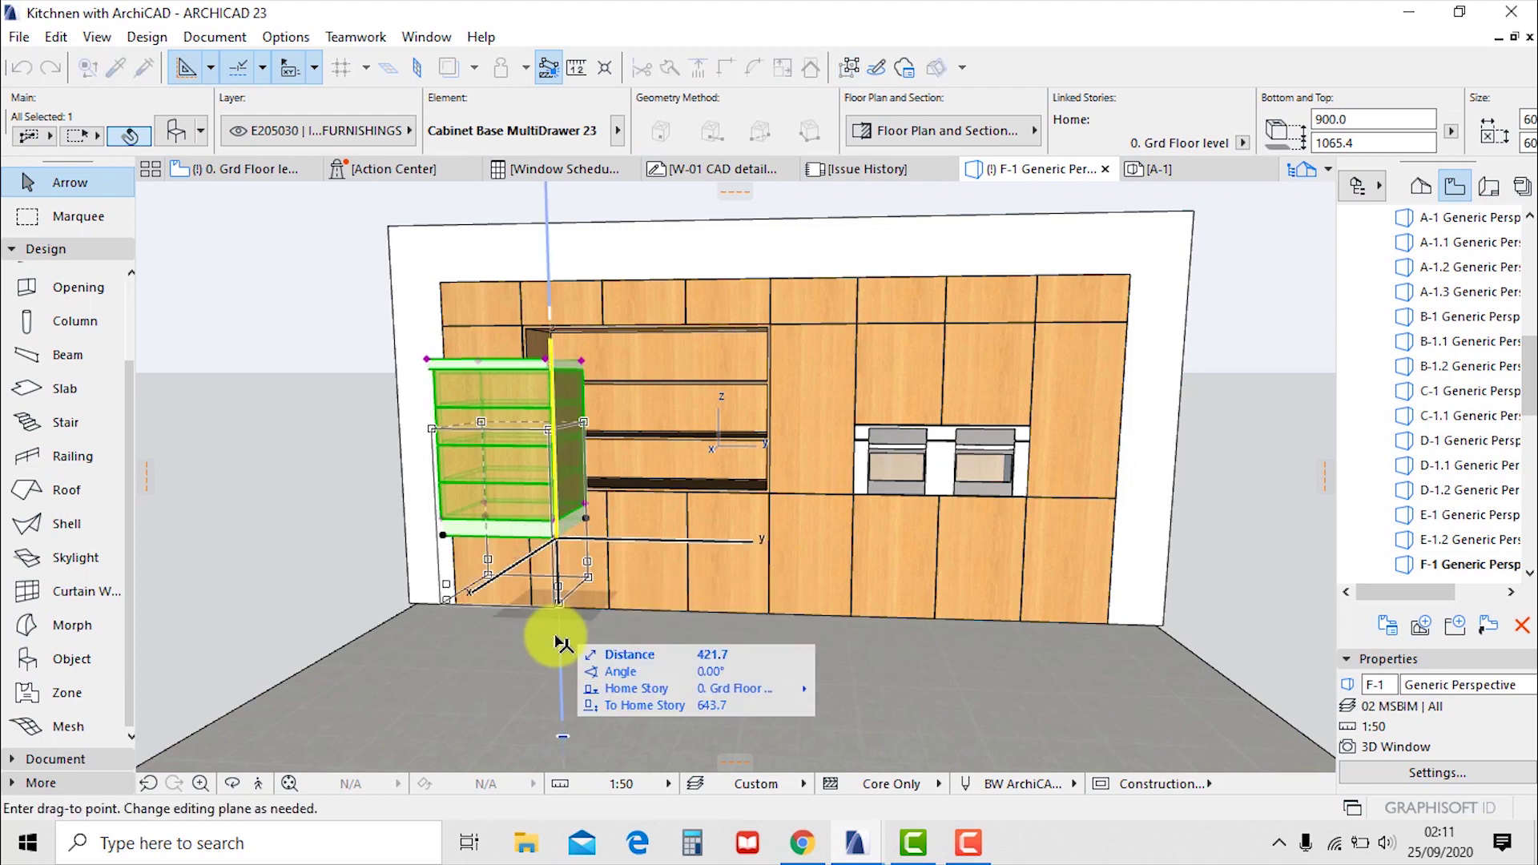
{"action": "left_click", "coordinate": [1106, 630]}
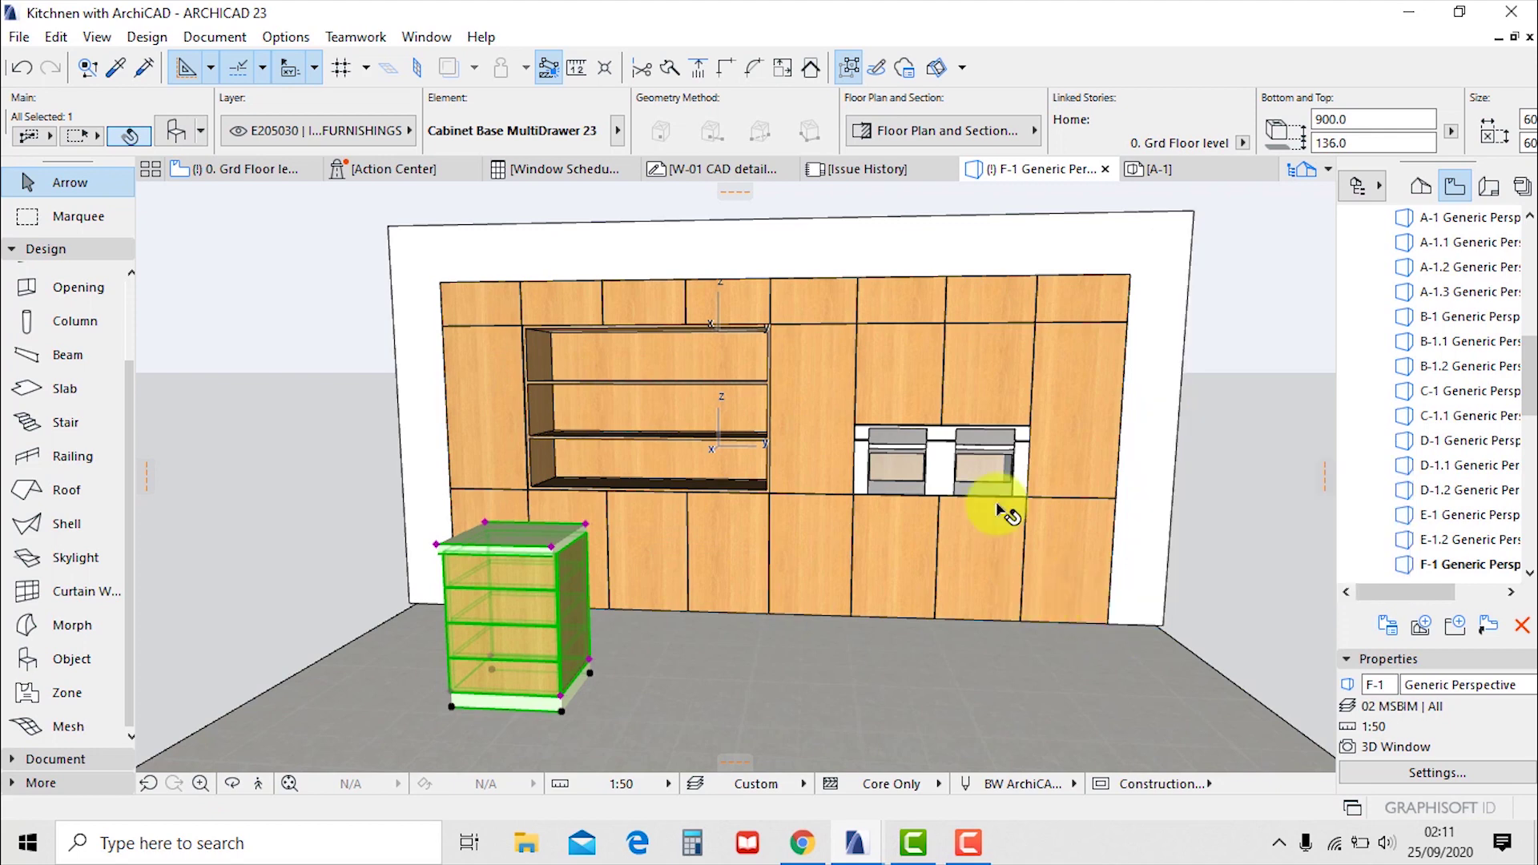
Turn off the toe in the placed base cabinet's settings
{"action": "scroll", "coordinate": [977, 439], "scroll_direction": "down", "scroll_amount": 1}
{"action": "scroll", "coordinate": [473, 680], "scroll_direction": "up", "scroll_amount": 4}
{"action": "left_click", "coordinate": [546, 678]}
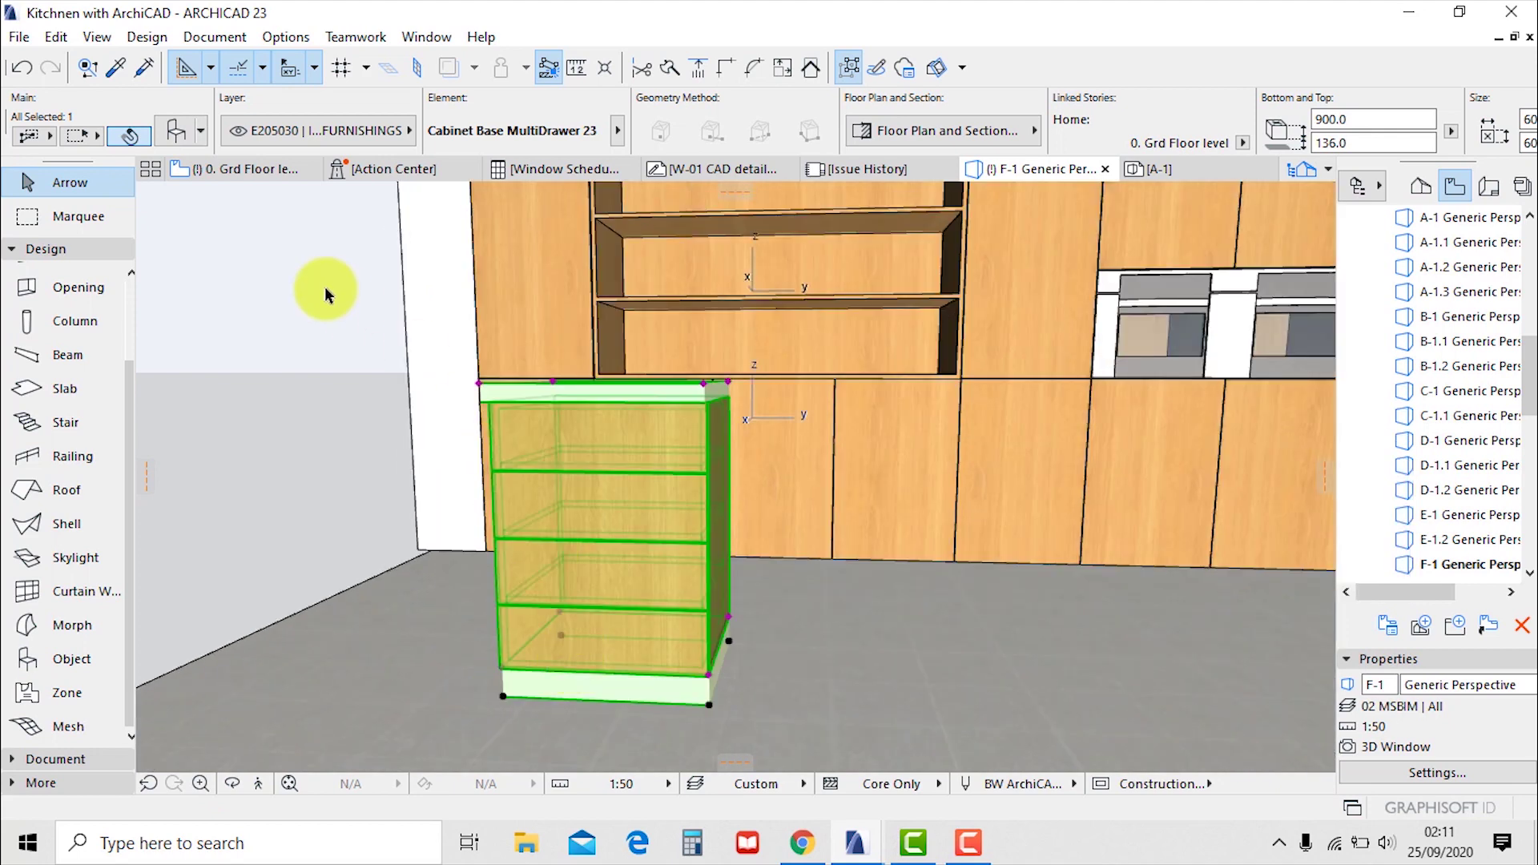
{"action": "double_click", "coordinate": [609, 386]}
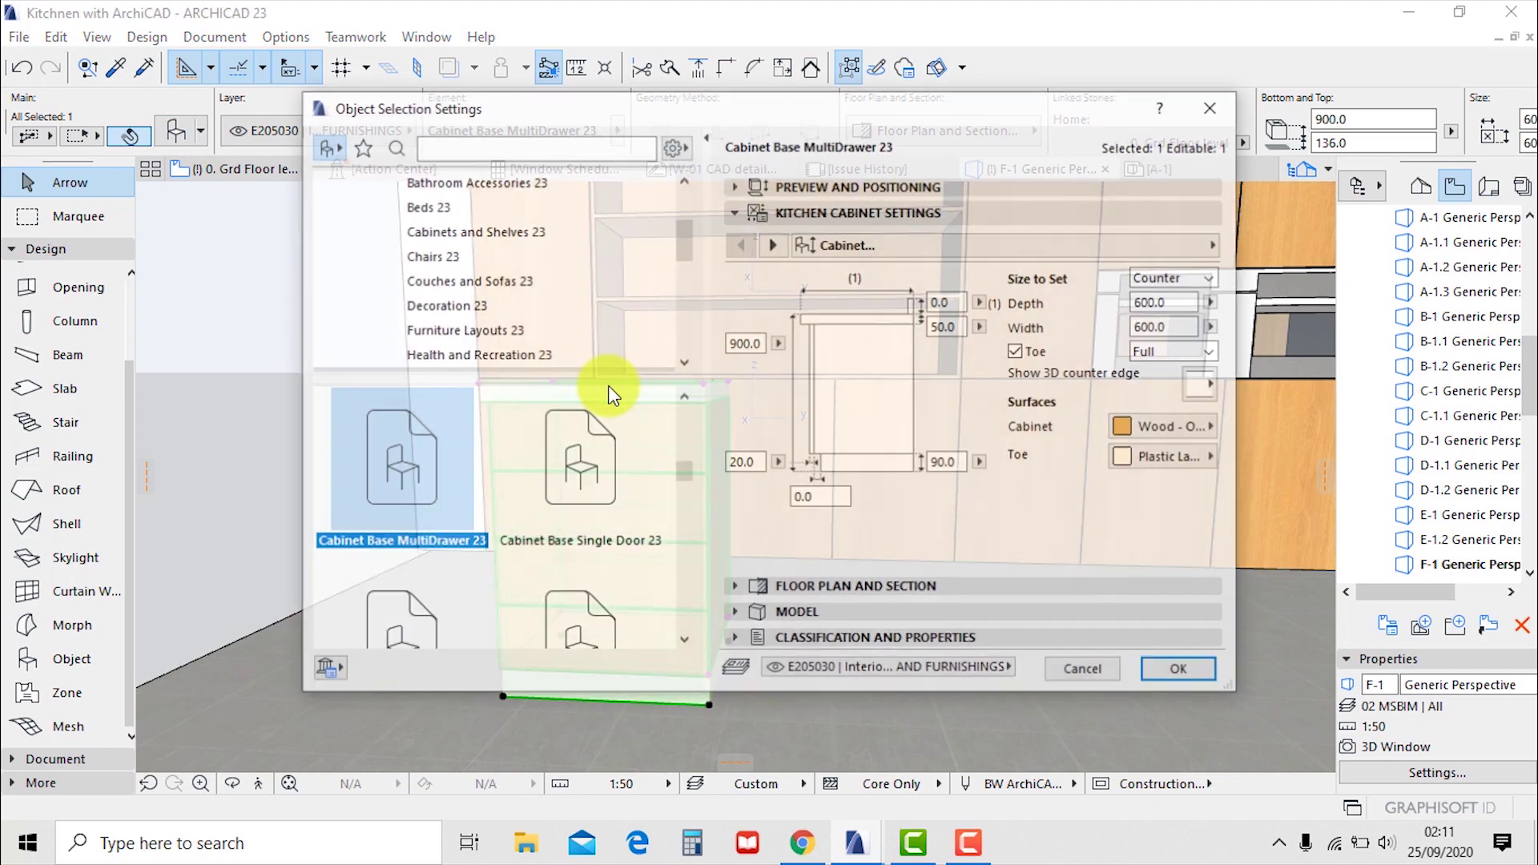
{"action": "left_click", "coordinate": [1020, 357]}
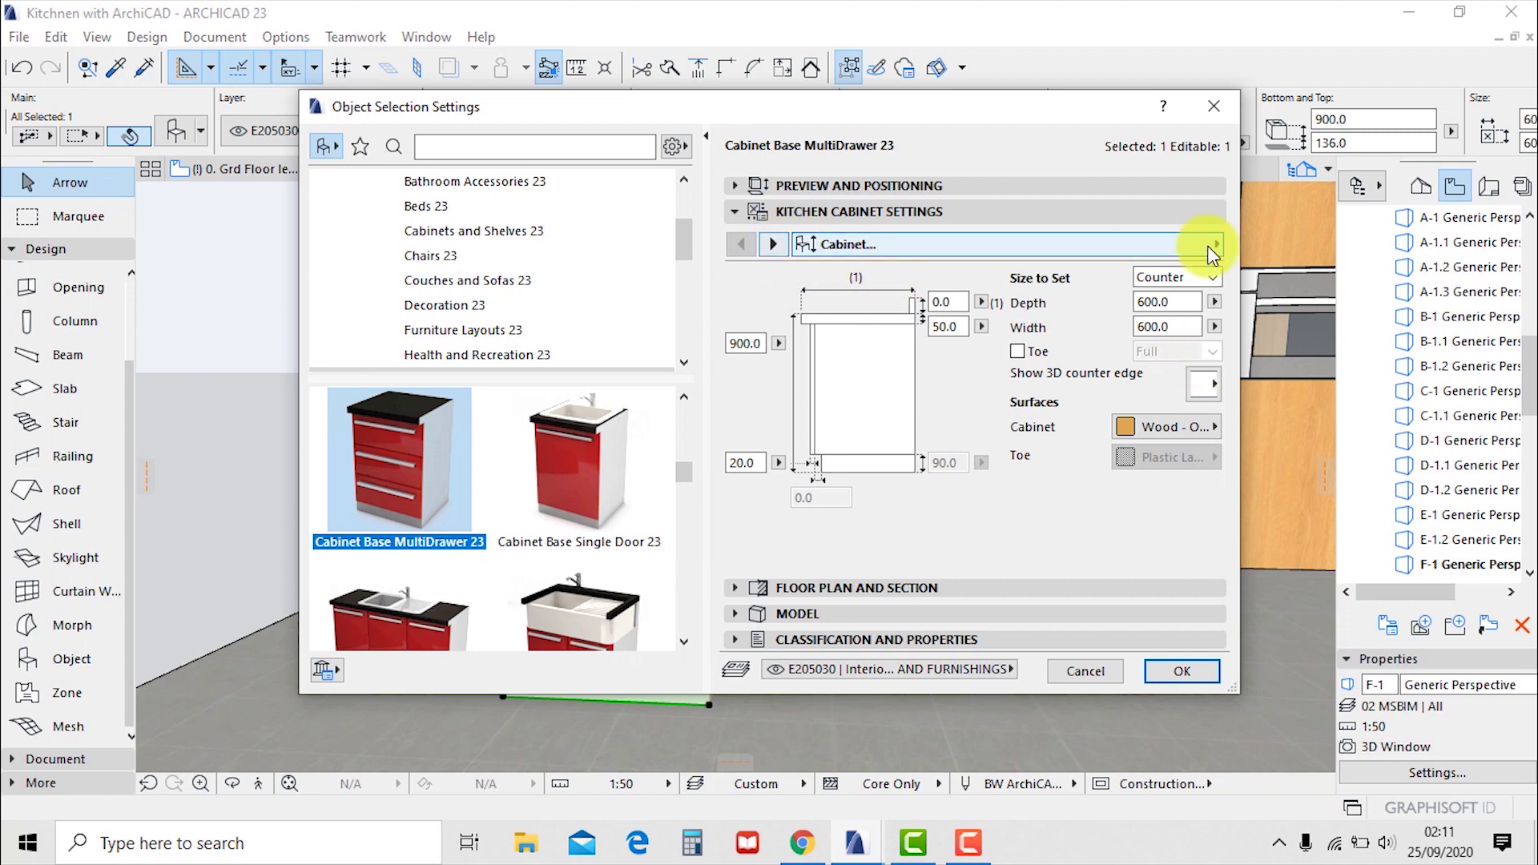
Look through the selected cabinet's counter, drawer front style, knob and representation settings to find its drawer distribution
{"action": "left_click", "coordinate": [773, 244]}
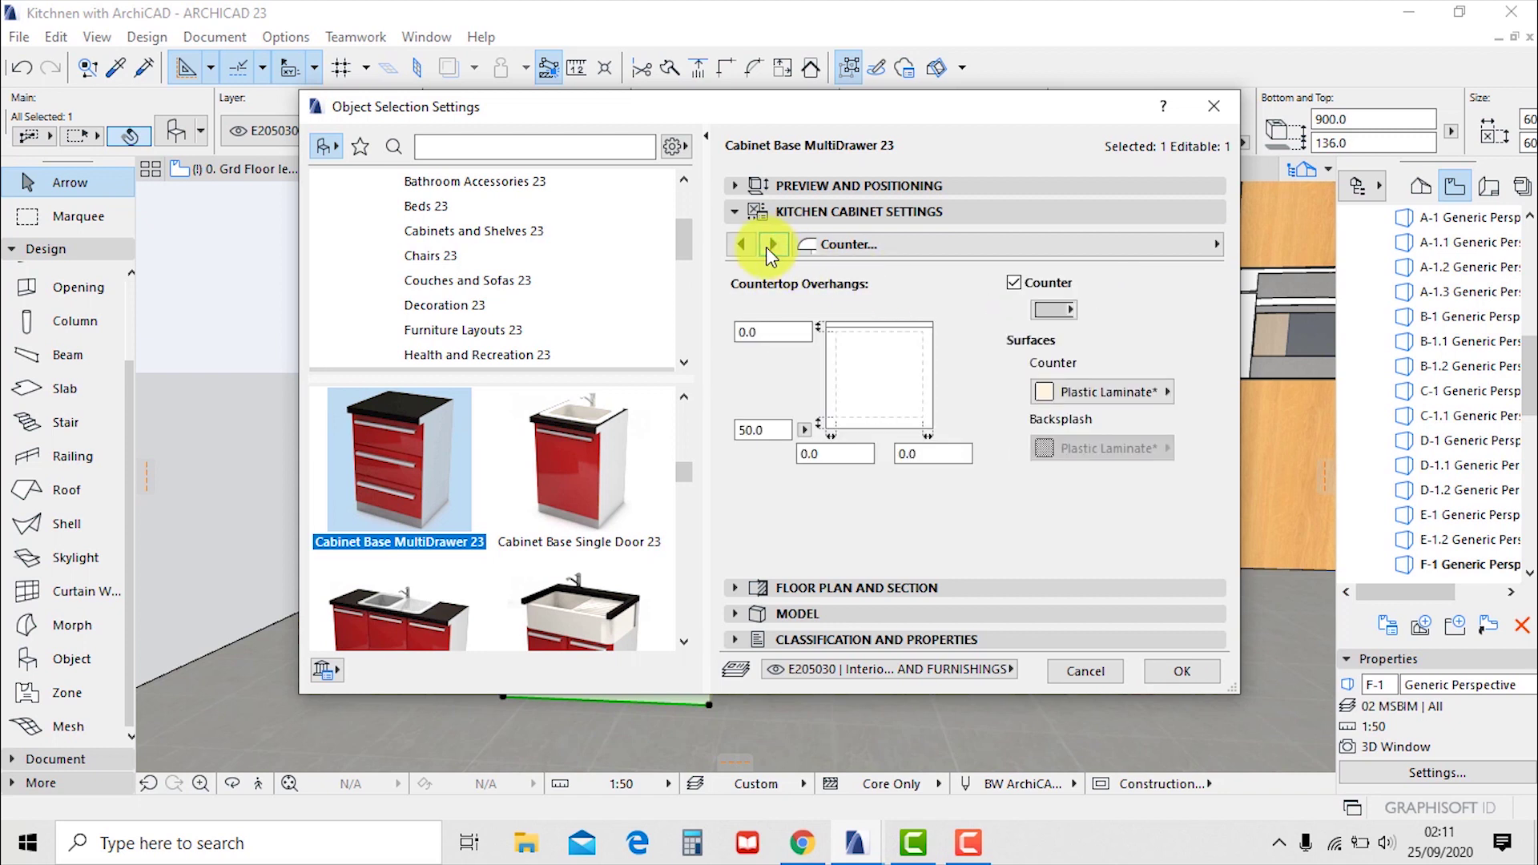
{"action": "left_click", "coordinate": [773, 243]}
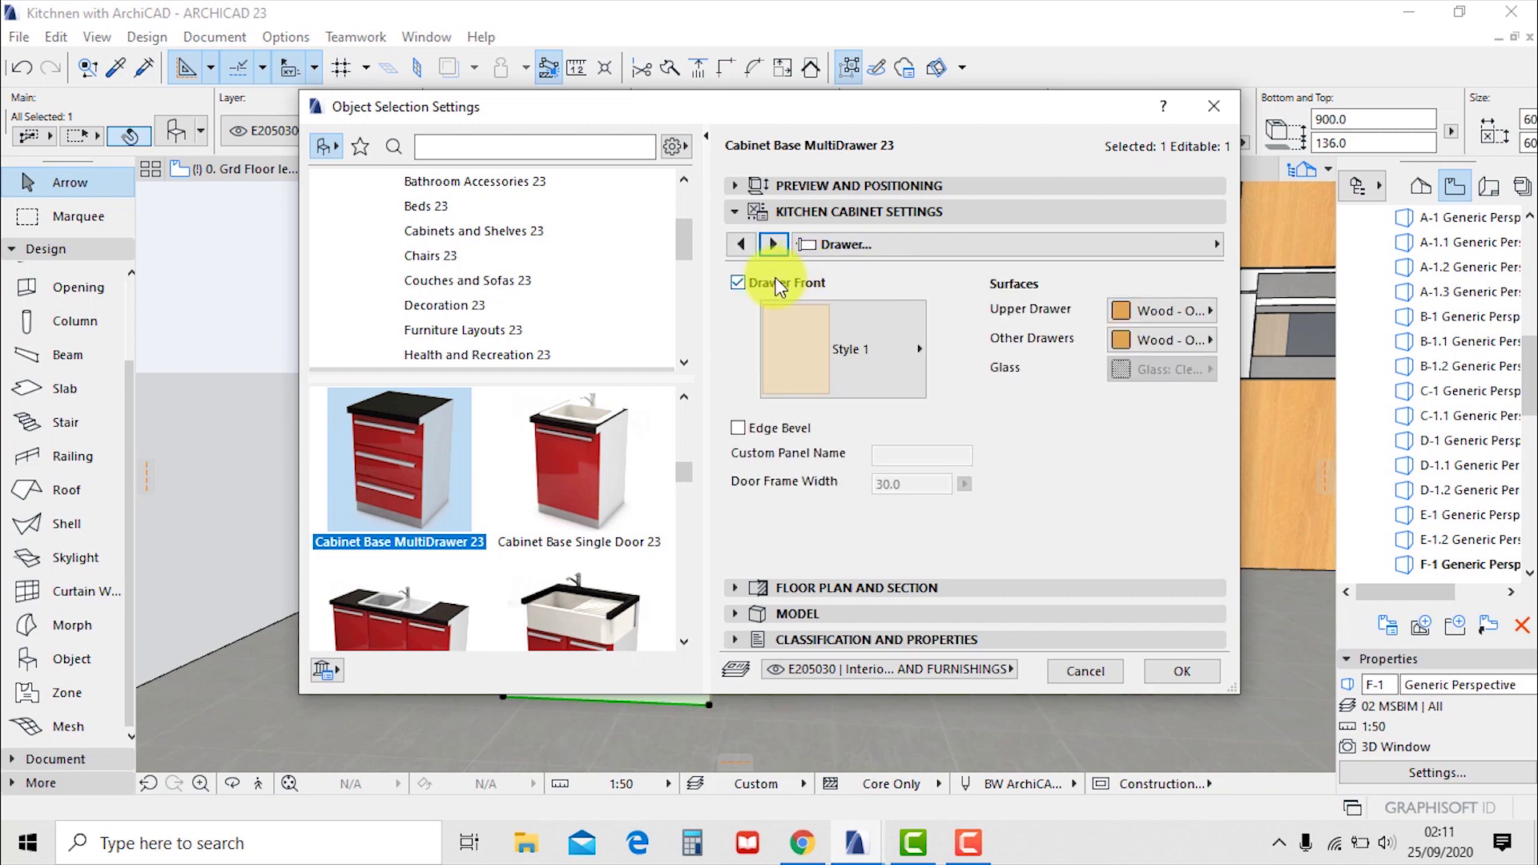
{"action": "left_click", "coordinate": [791, 351]}
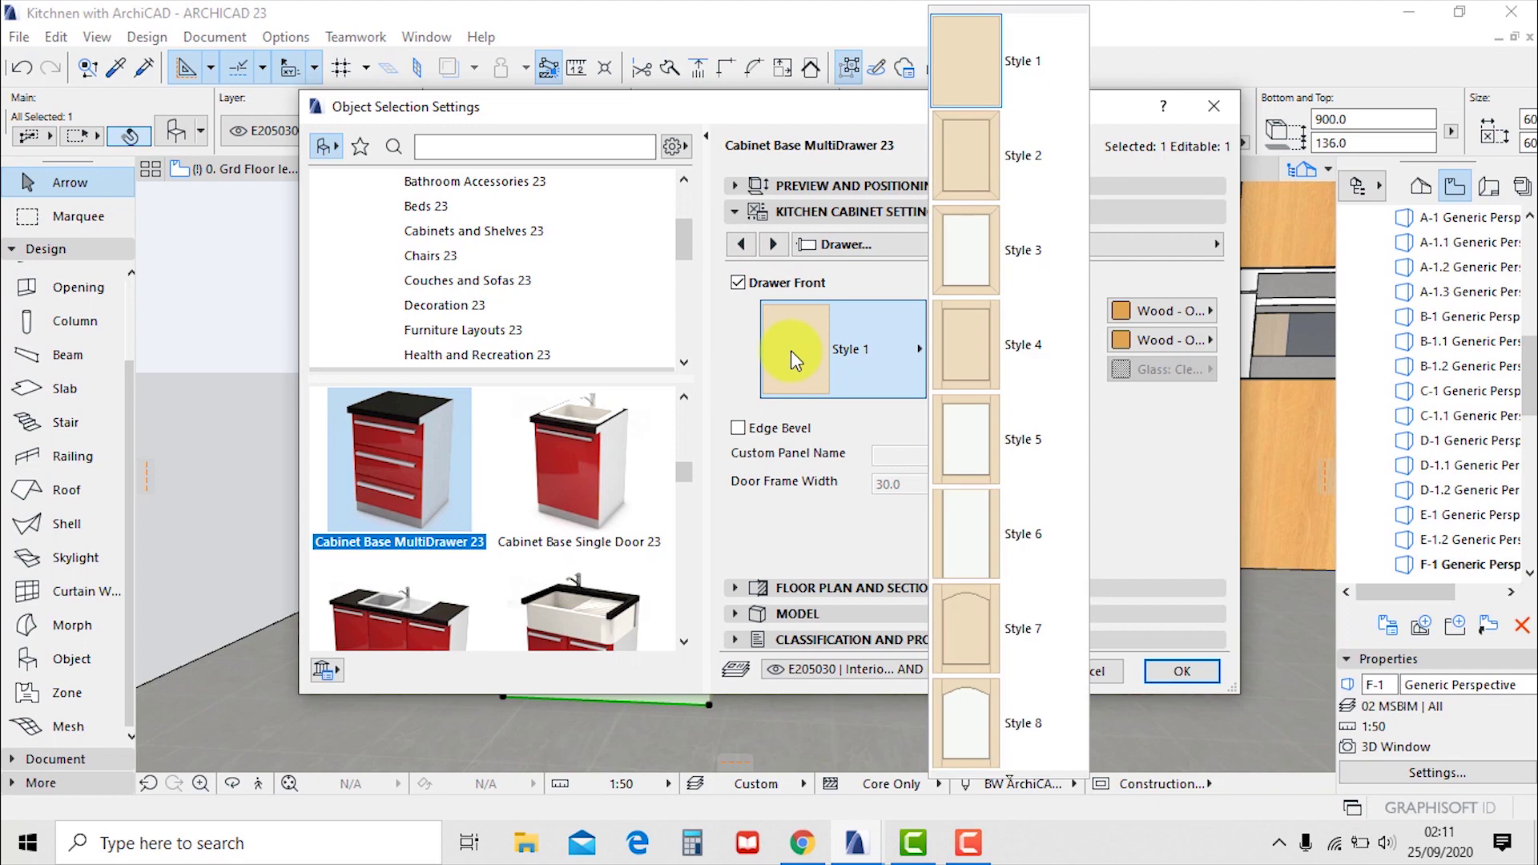
{"action": "left_click", "coordinate": [733, 284]}
{"action": "left_click", "coordinate": [771, 245]}
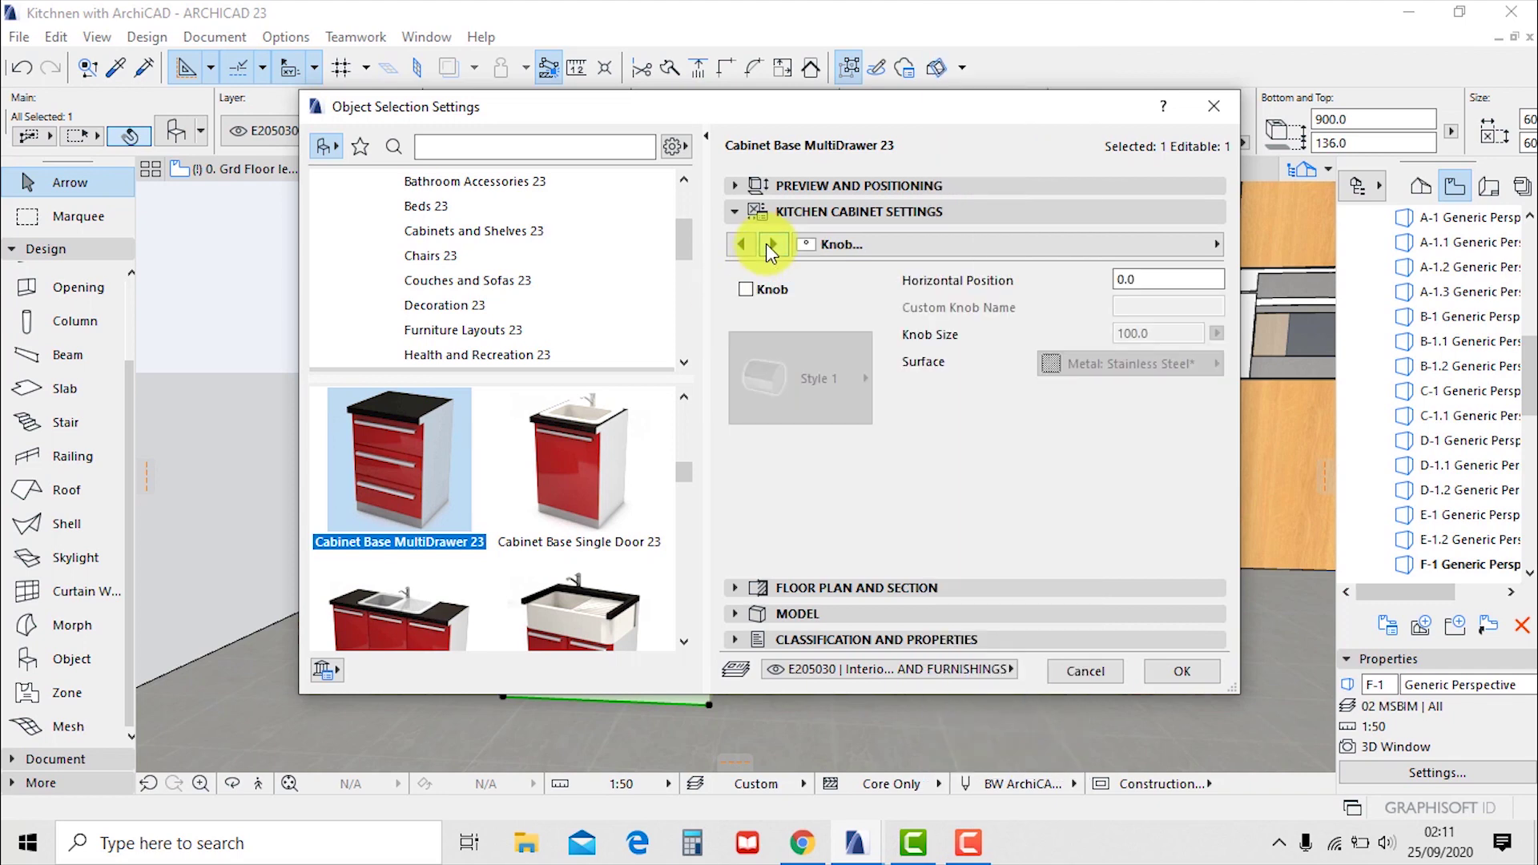
{"action": "left_click", "coordinate": [771, 244]}
{"action": "left_click", "coordinate": [768, 245]}
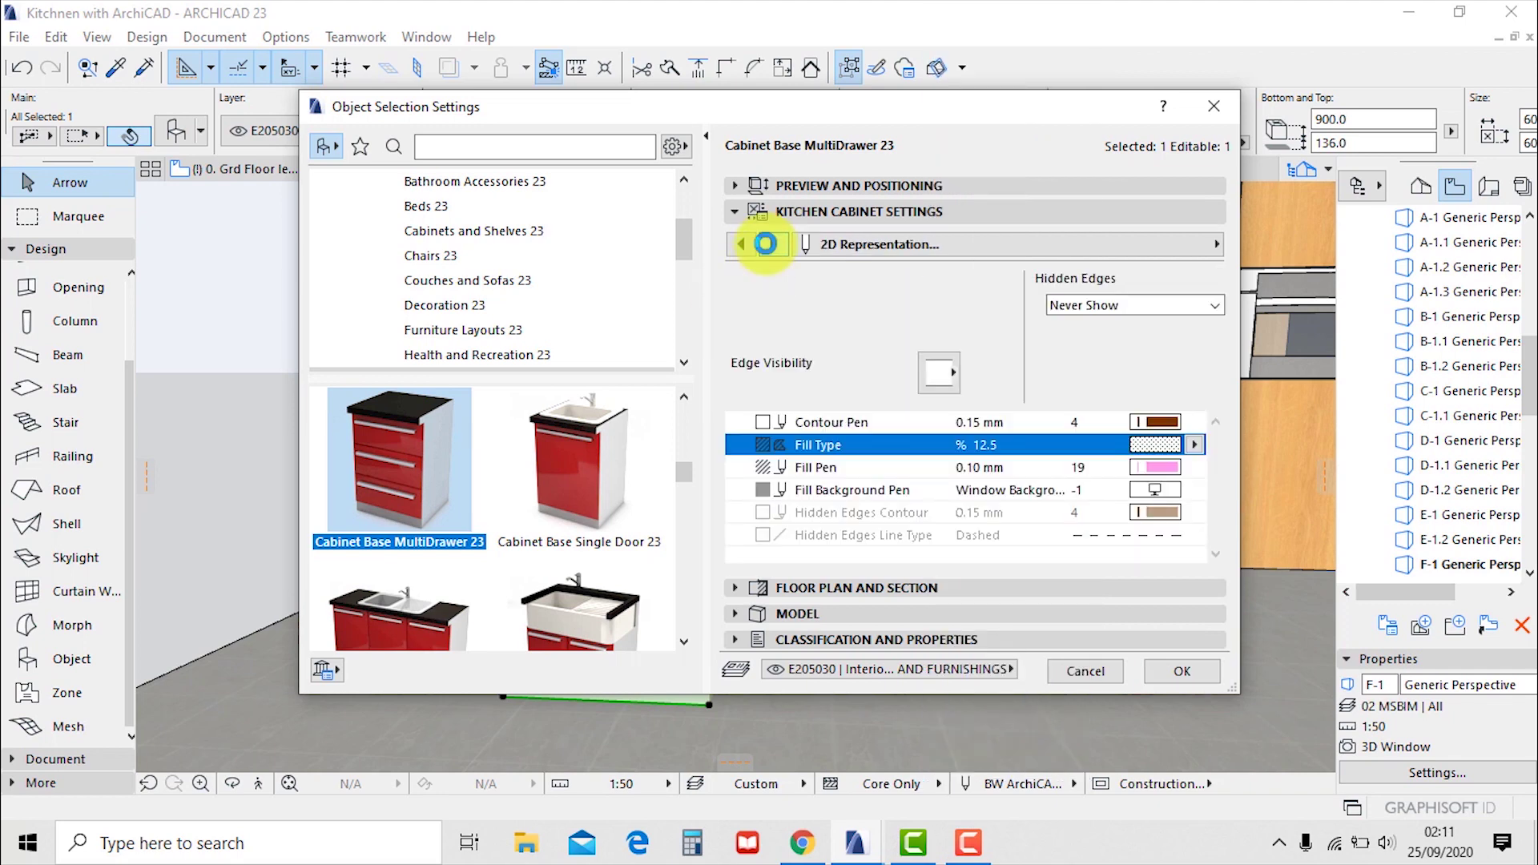
{"action": "left_click", "coordinate": [767, 244]}
{"action": "left_click", "coordinate": [769, 245]}
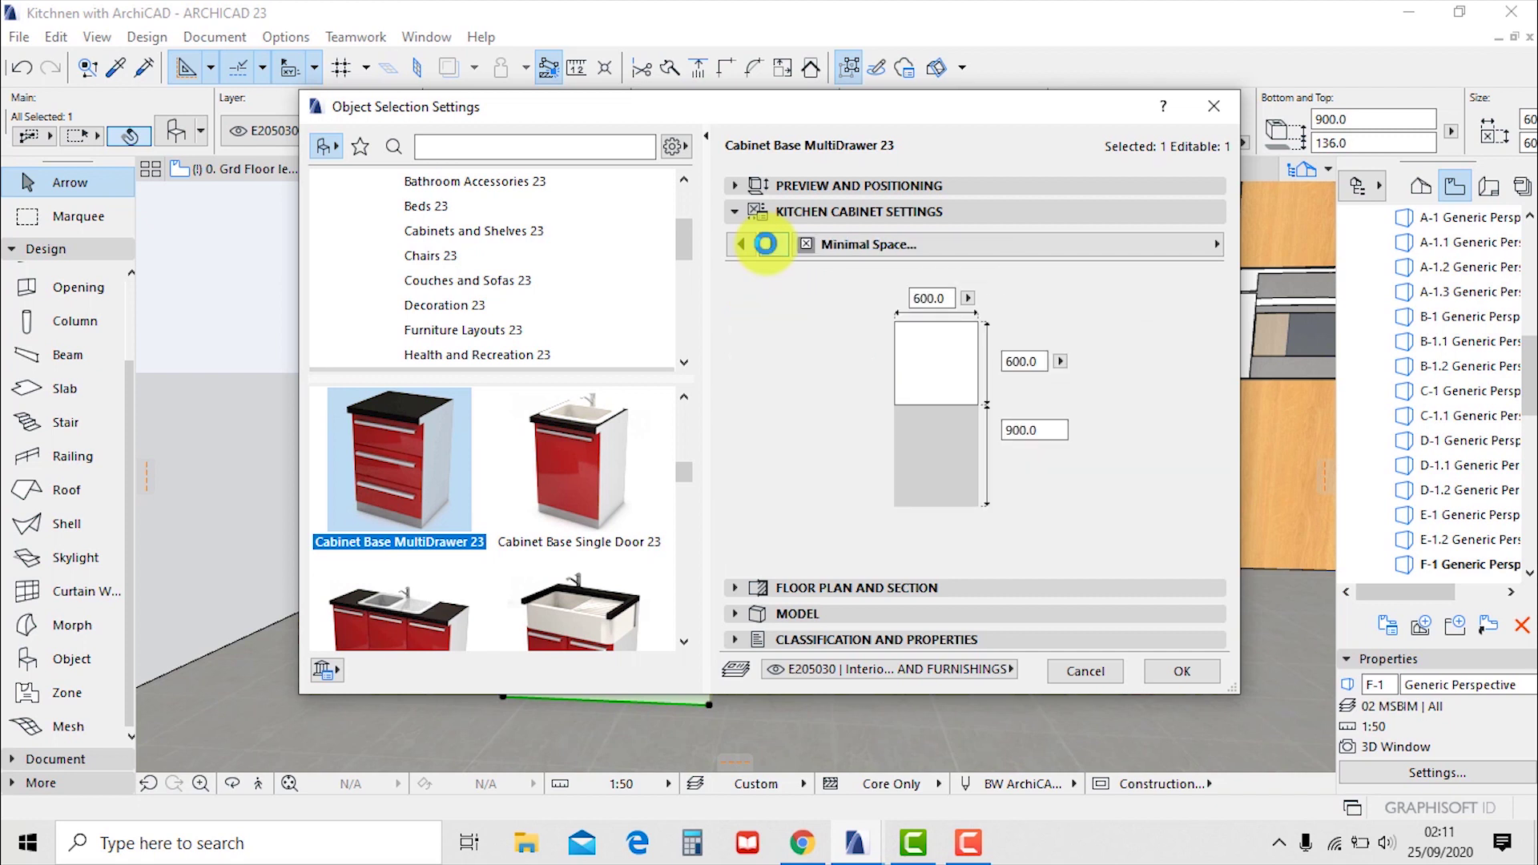
{"action": "left_click", "coordinate": [768, 244]}
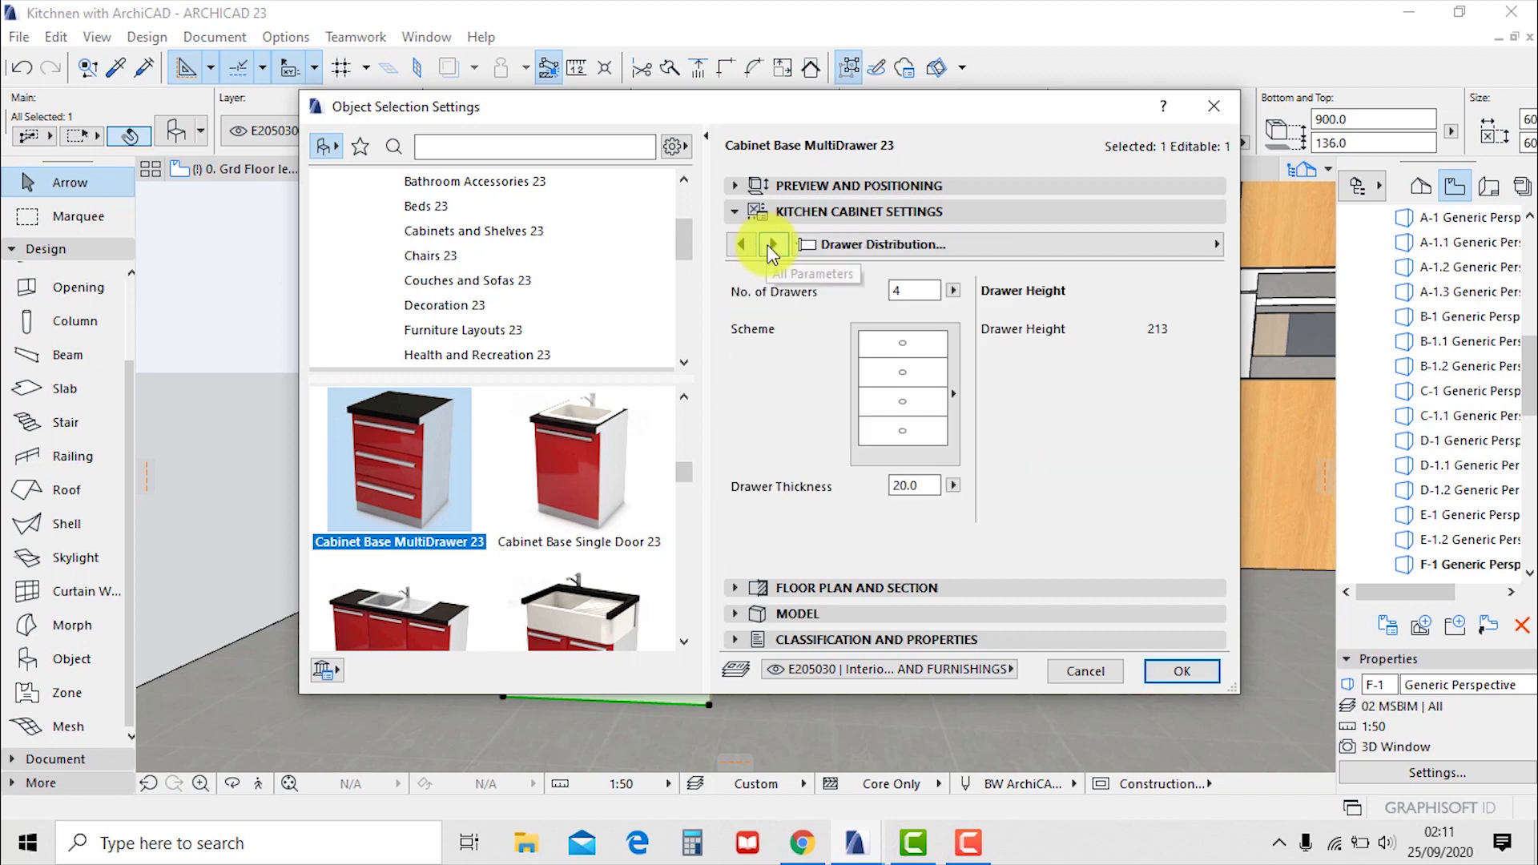
Set the selected cabinet's drawer distribution to Scheme 3 and apply the settings
{"action": "left_click", "coordinate": [925, 425]}
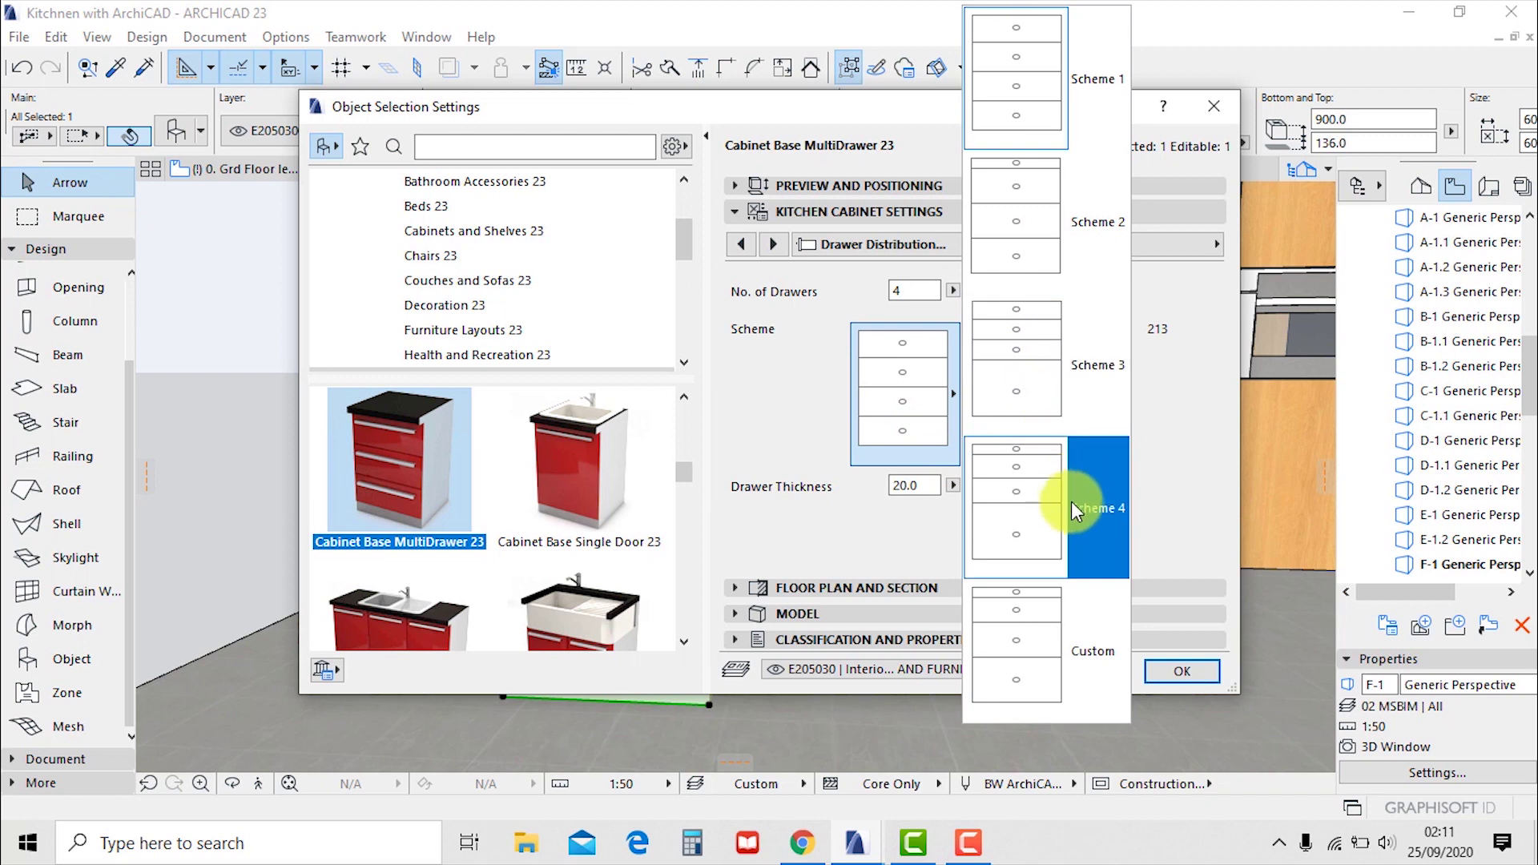
{"action": "left_click", "coordinate": [1031, 346]}
{"action": "left_click", "coordinate": [770, 247]}
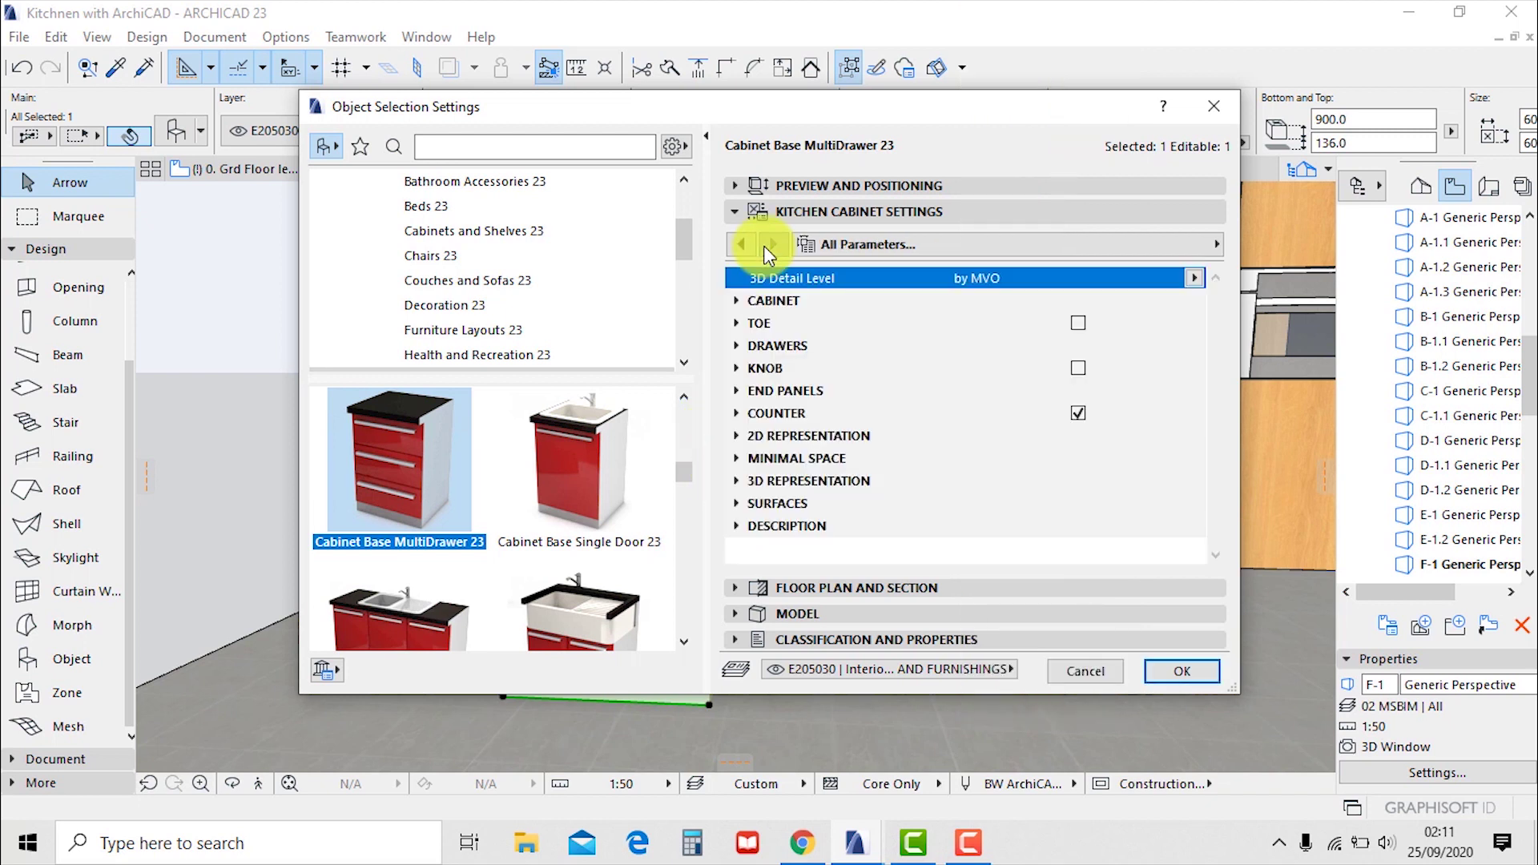
{"action": "left_click", "coordinate": [750, 246]}
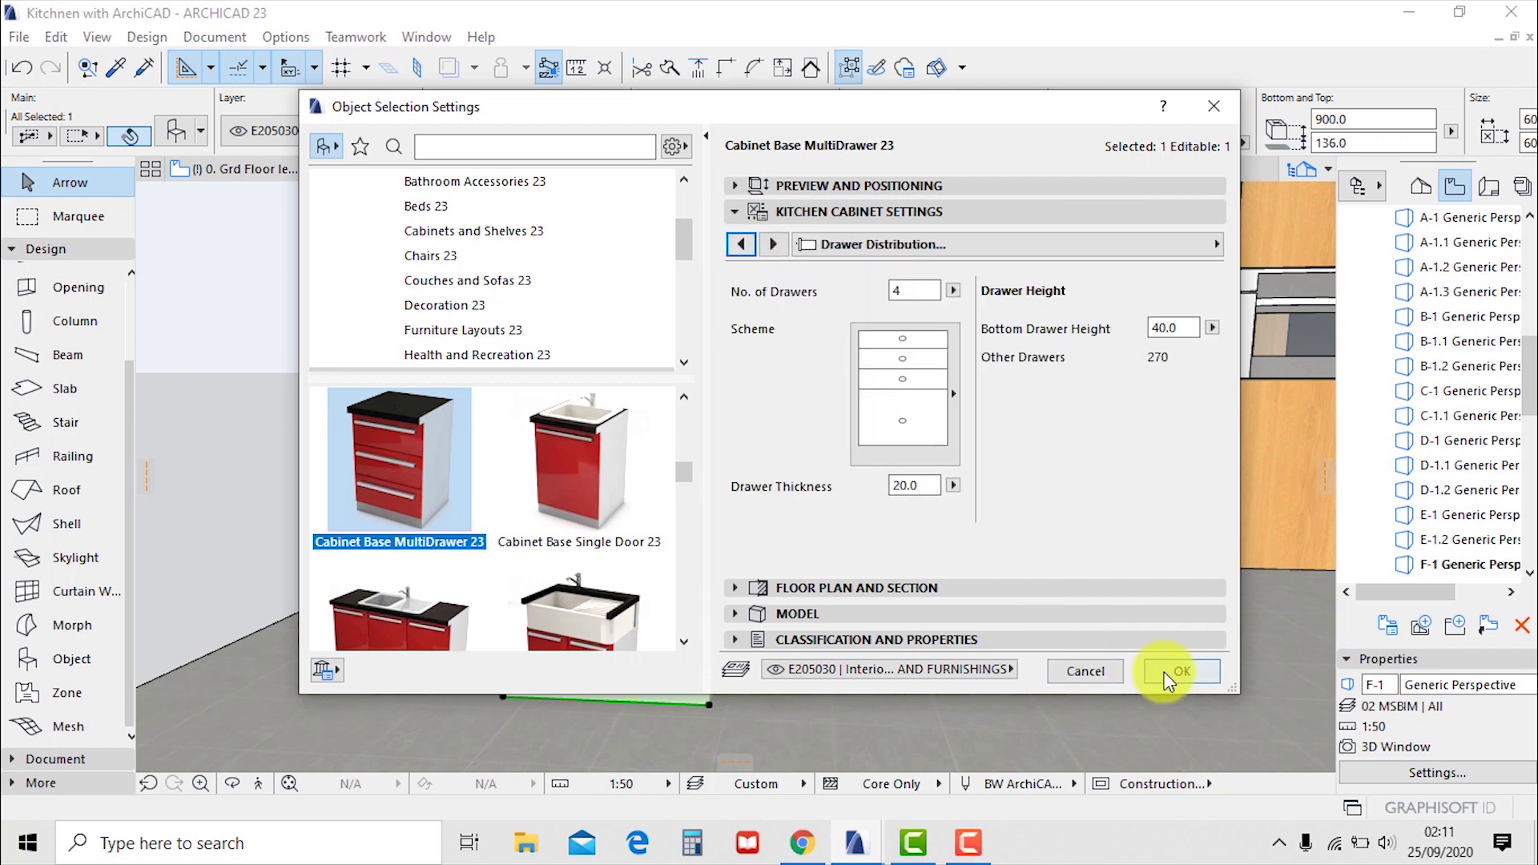
{"action": "left_click", "coordinate": [1181, 671]}
Examine the cabinet's new drawer layout in 3D from its other side, and reopen its object settings
{"action": "scroll", "coordinate": [910, 549], "scroll_direction": "up", "scroll_amount": 5}
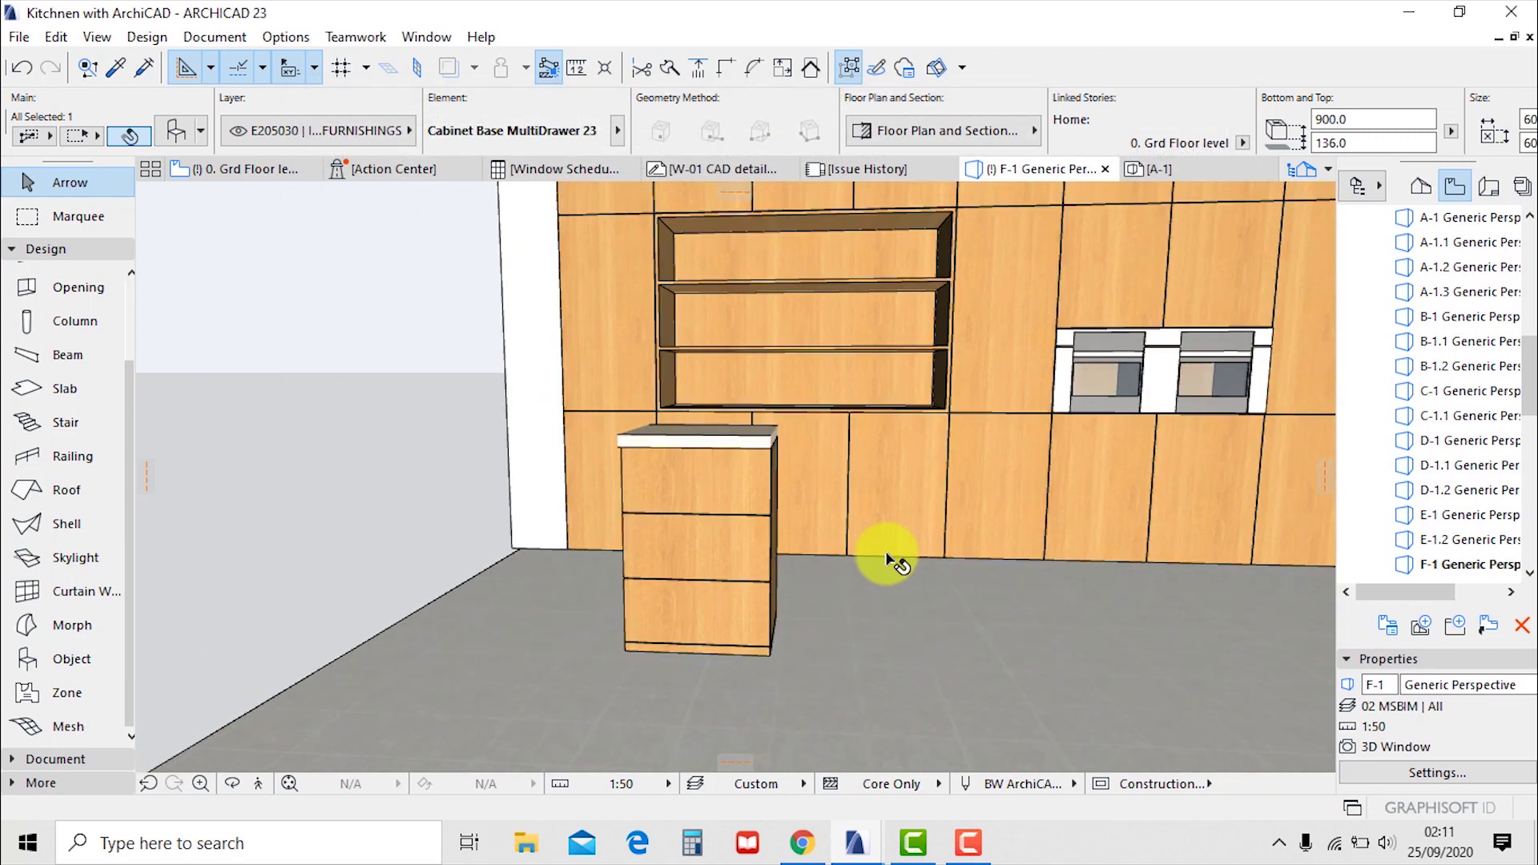
{"action": "middle_click_drag", "start_coordinate": [752, 536], "coordinate": [938, 539], "text": "shift"}
{"action": "scroll", "coordinate": [742, 594], "scroll_direction": "up", "scroll_amount": 2}
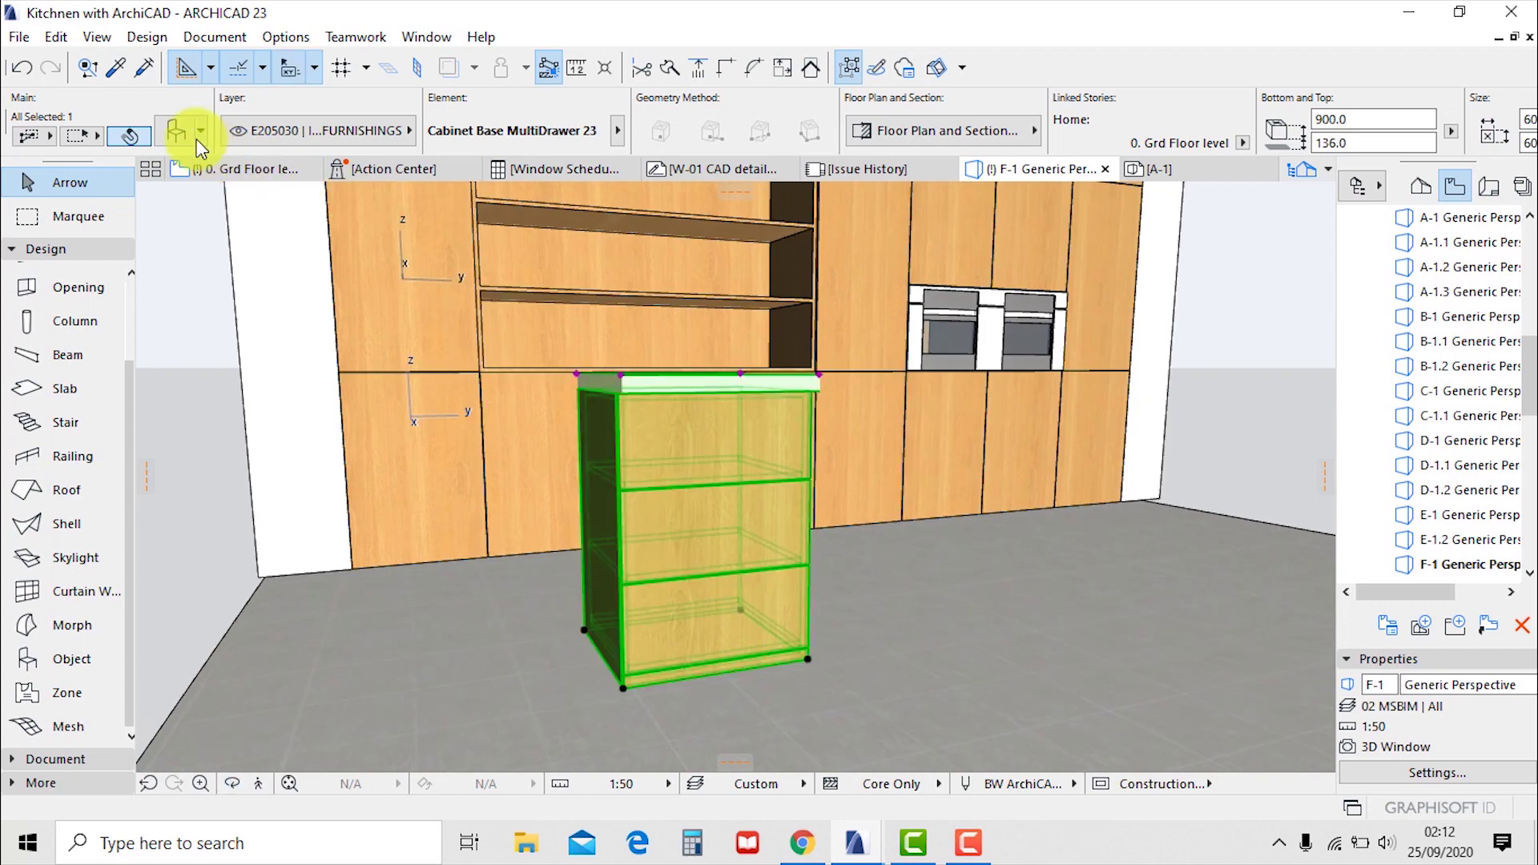
{"action": "double_click", "coordinate": [604, 376]}
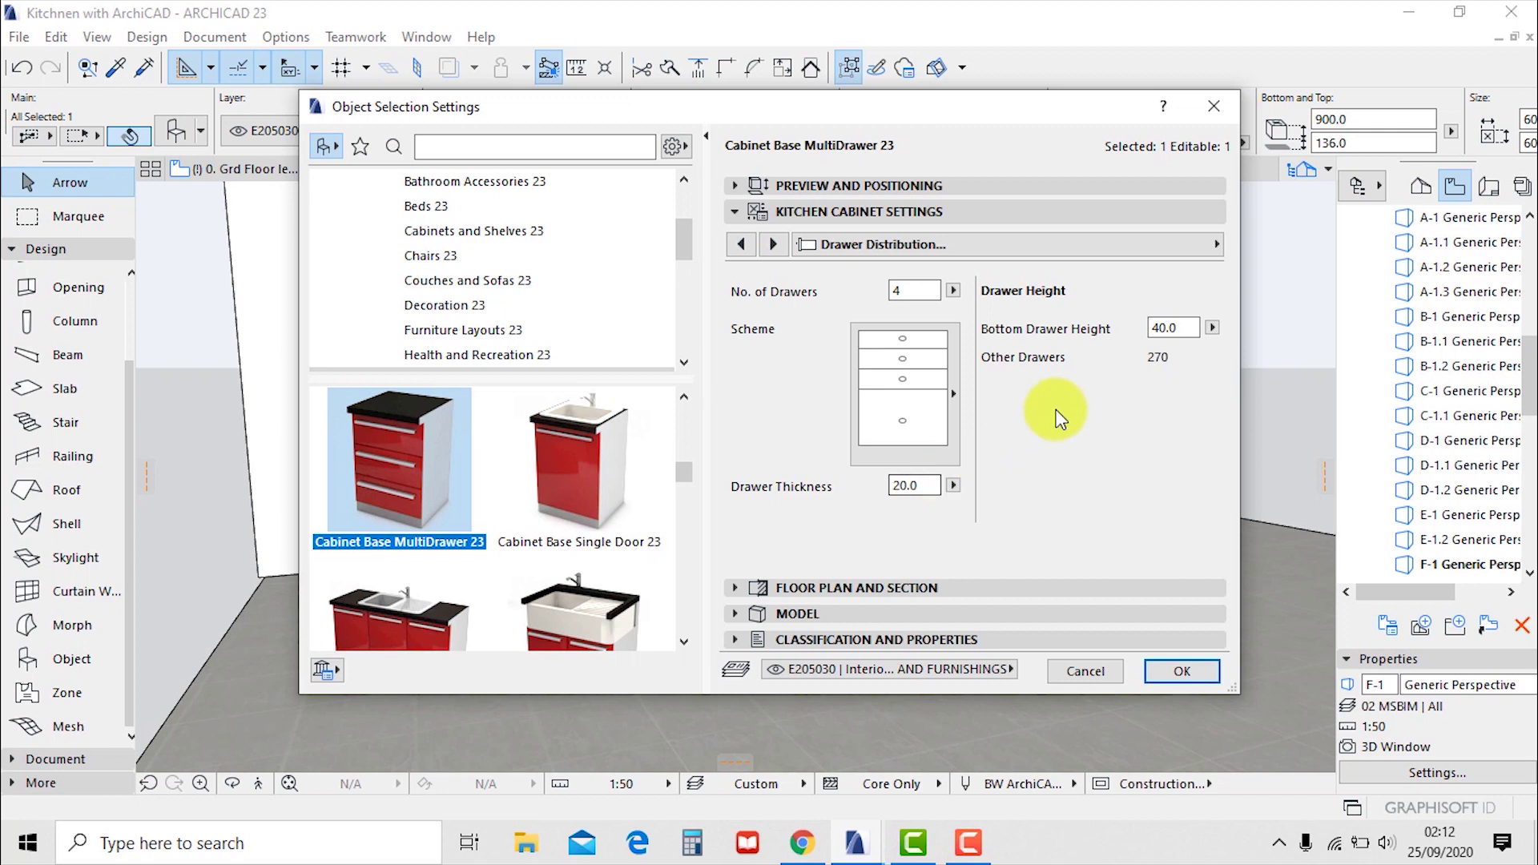
Try bottom drawer heights of 200 and then 300 on the multi-drawer base cabinet
{"action": "double_click", "coordinate": [1165, 327]}
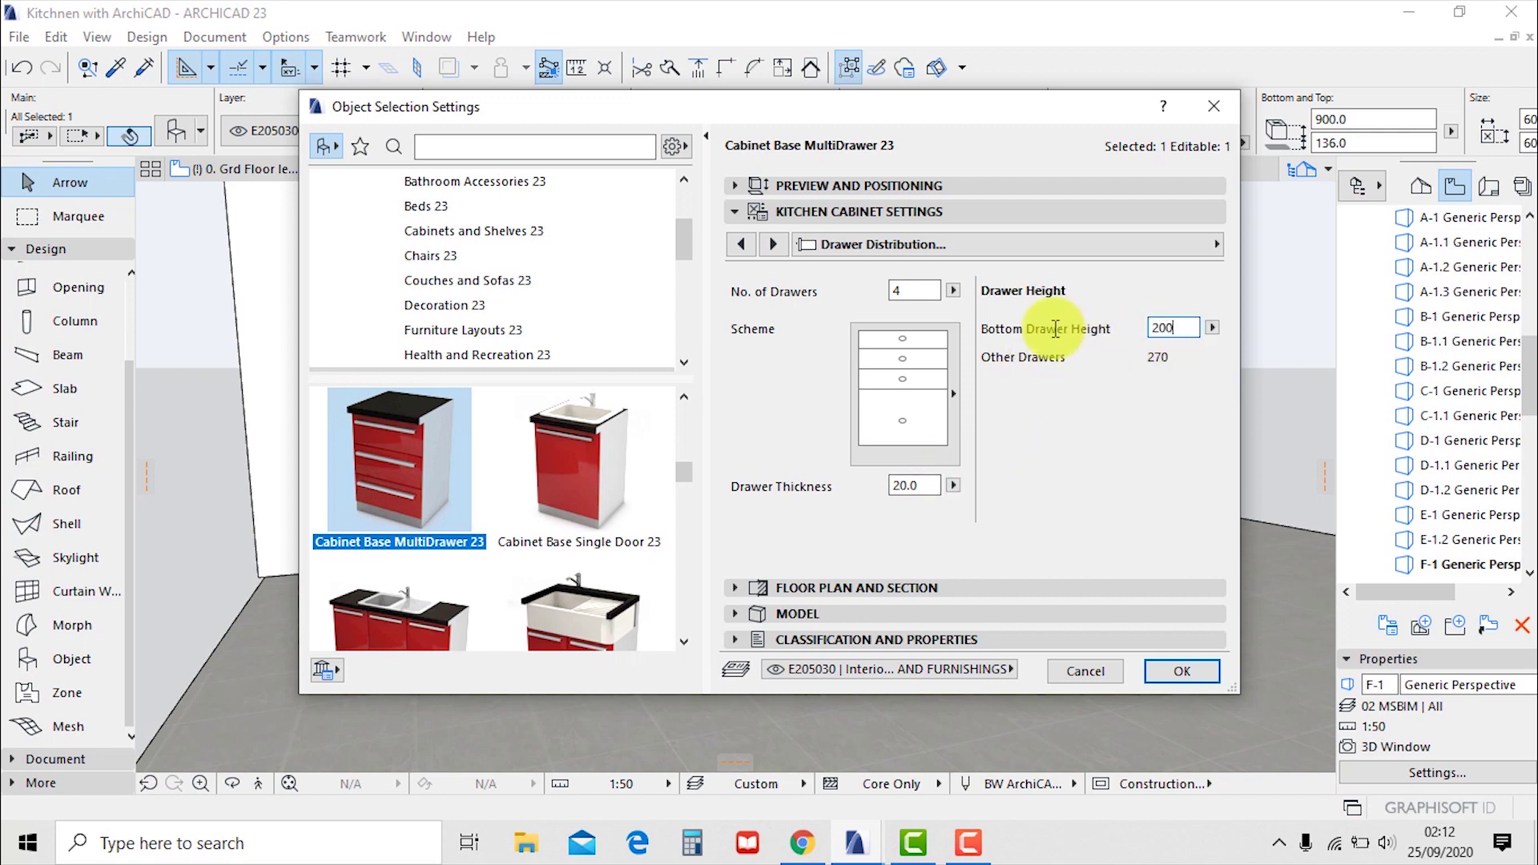
{"action": "left_click", "coordinate": [1172, 671]}
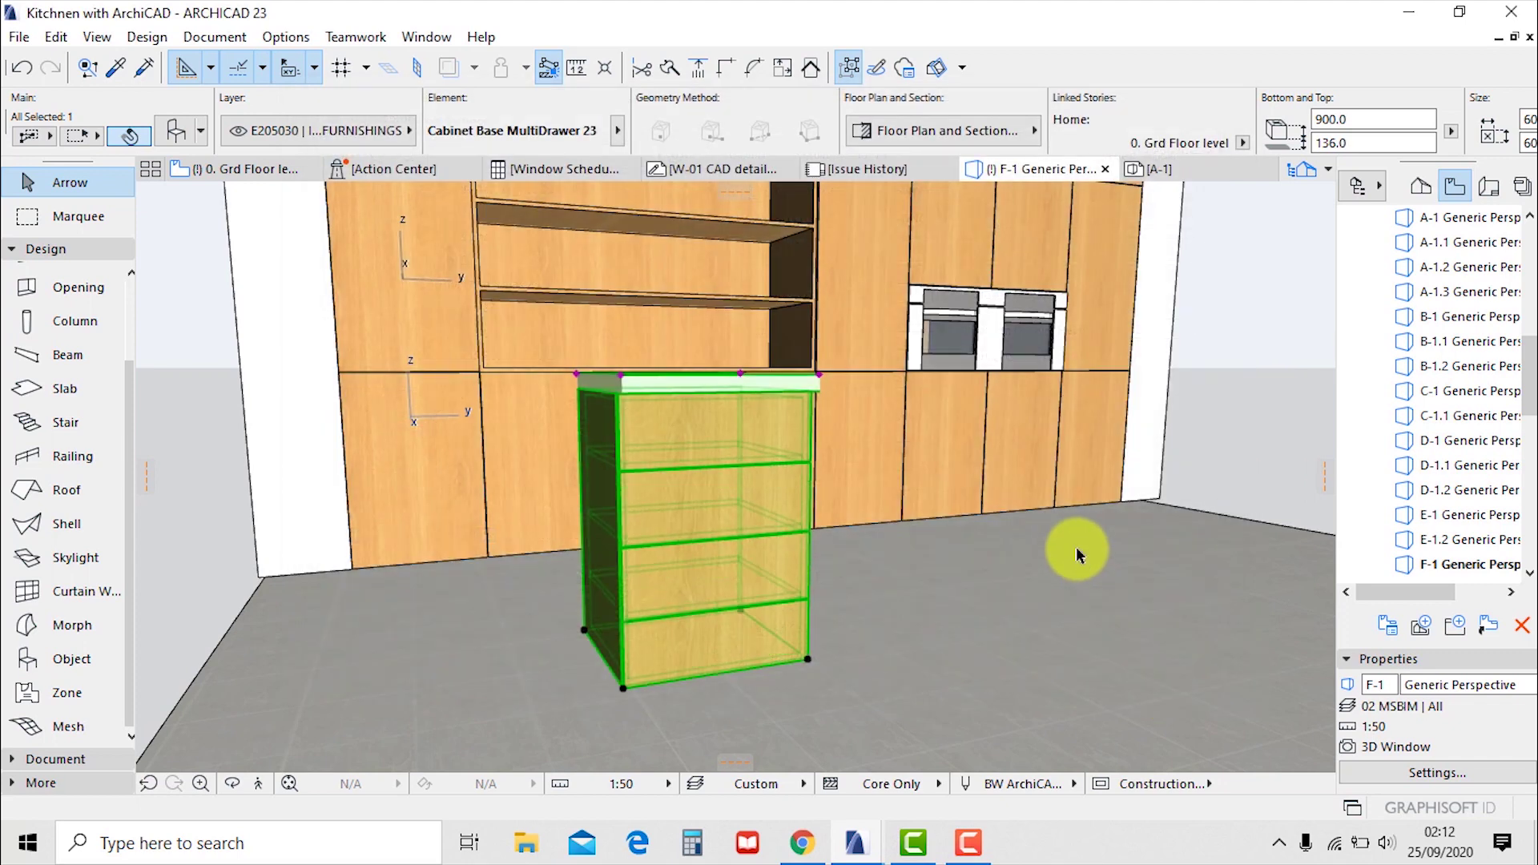
{"action": "scroll", "coordinate": [769, 618], "scroll_direction": "up", "scroll_amount": 3}
{"action": "left_click", "coordinate": [770, 618]}
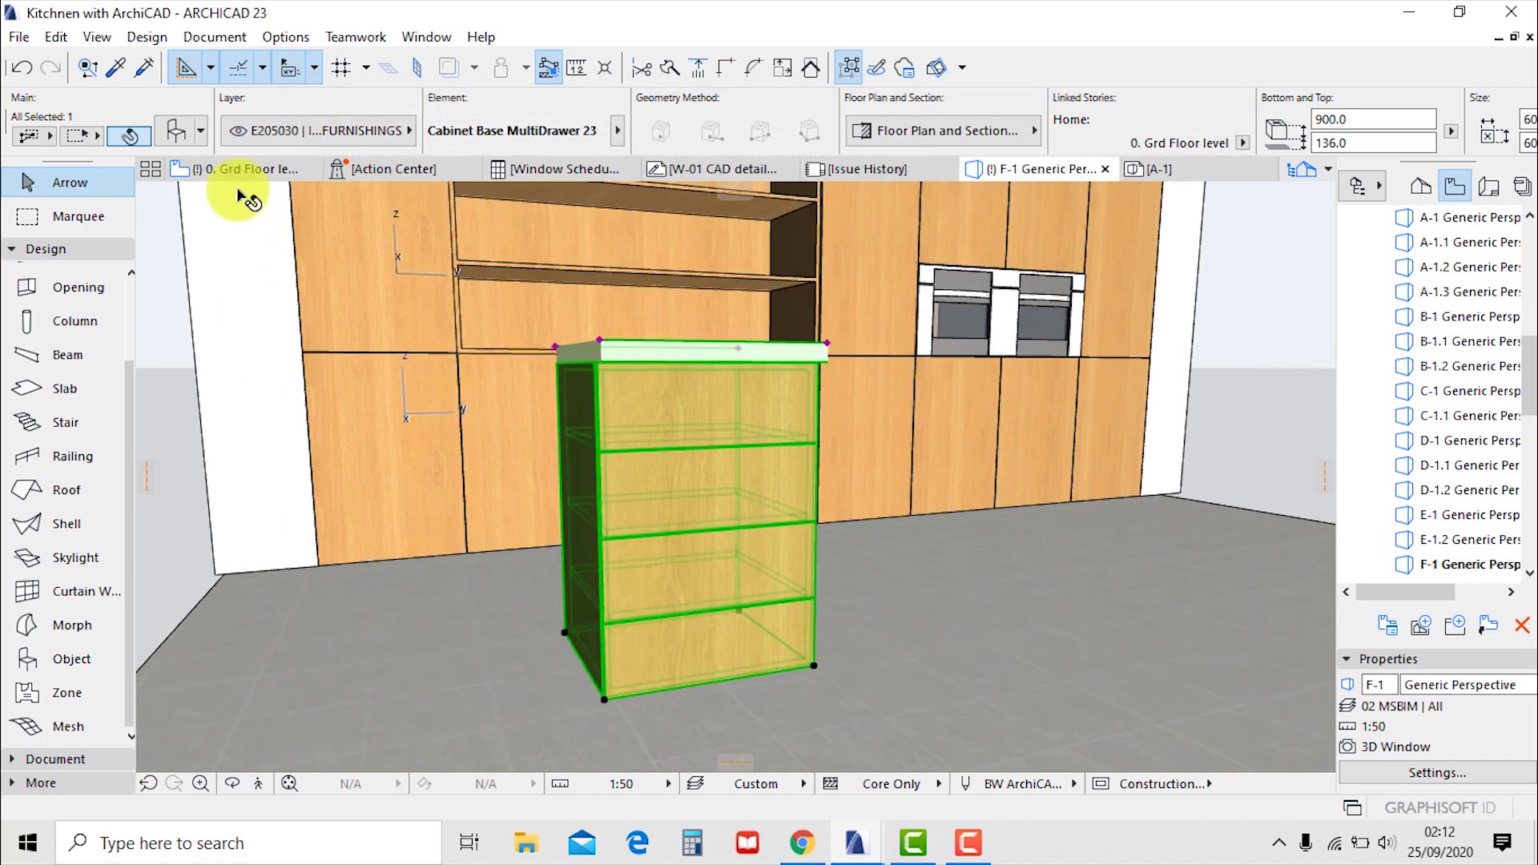
{"action": "left_click", "coordinate": [178, 132]}
{"action": "double_click", "coordinate": [1170, 327]}
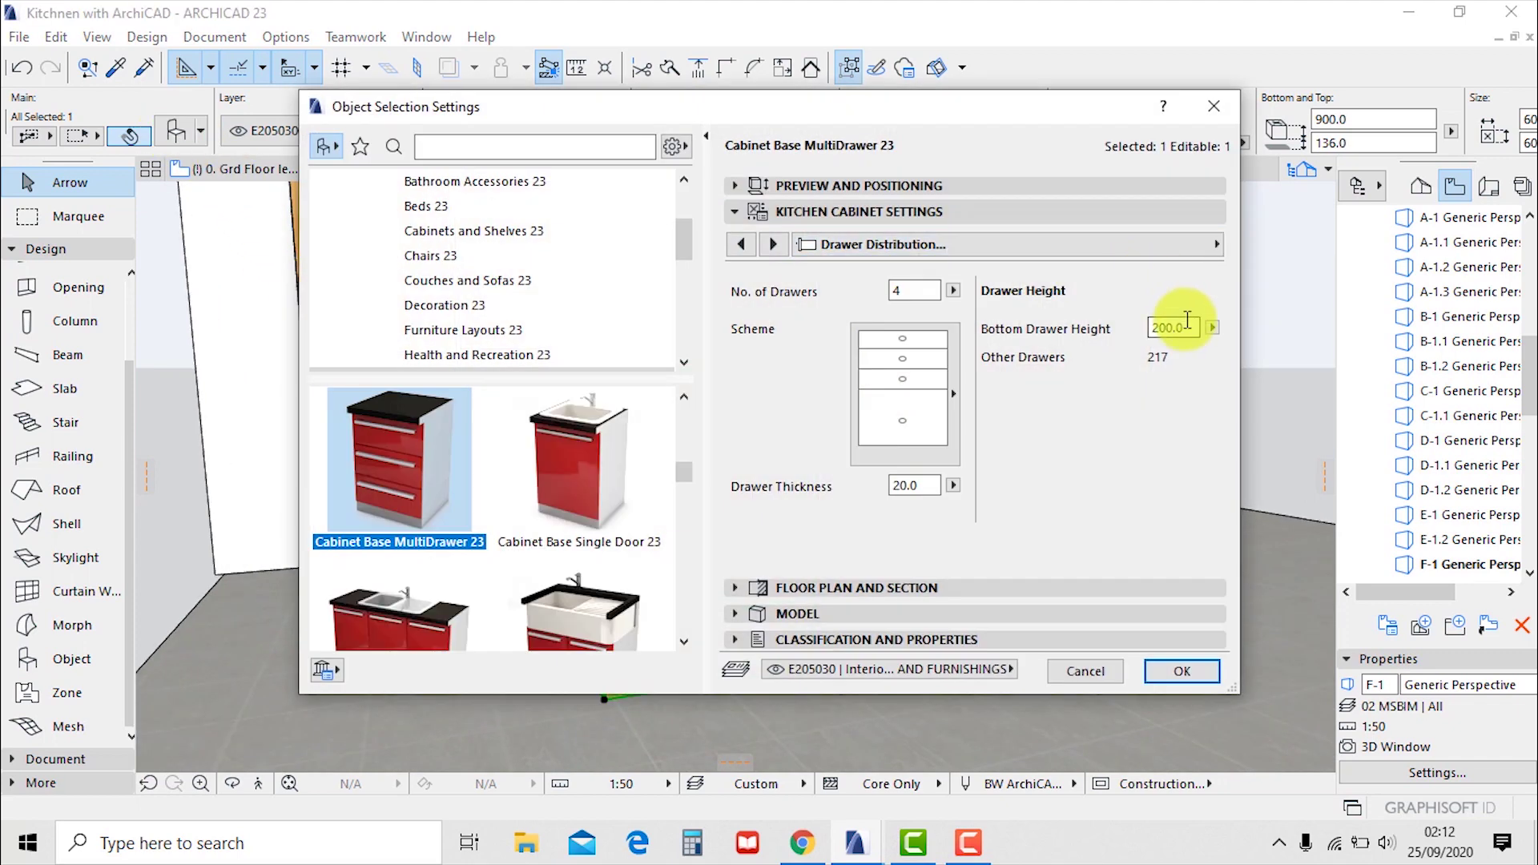
{"action": "type", "text": "100"}
{"action": "key", "text": "Return"}
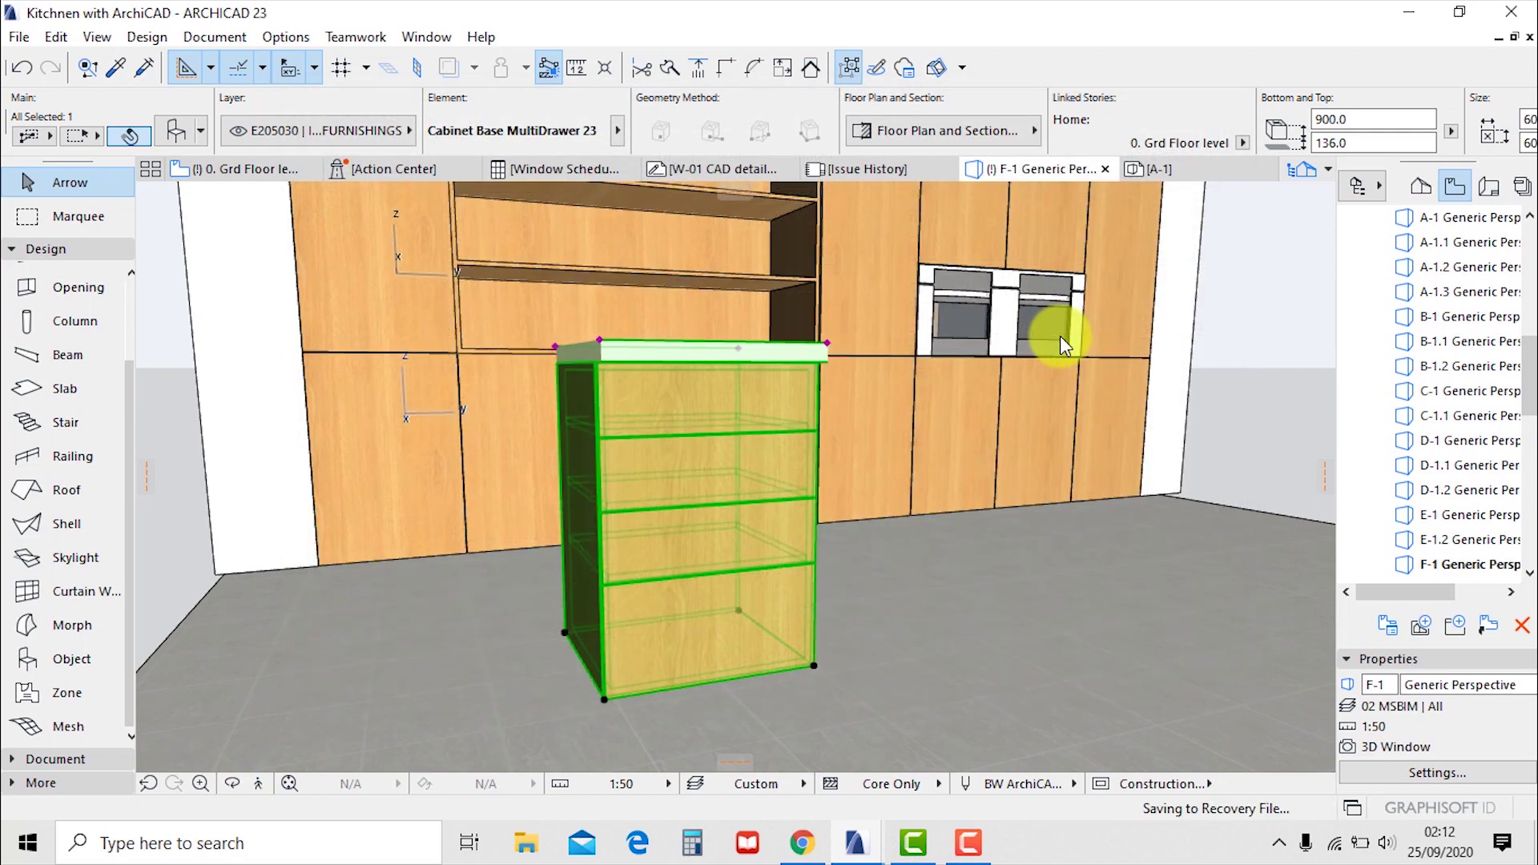
Set the base cabinet's bottom drawer height to 450, apply it and deselect the cabinet
{"action": "middle_click_drag", "start_coordinate": [946, 565], "coordinate": [835, 538], "text": "shift"}
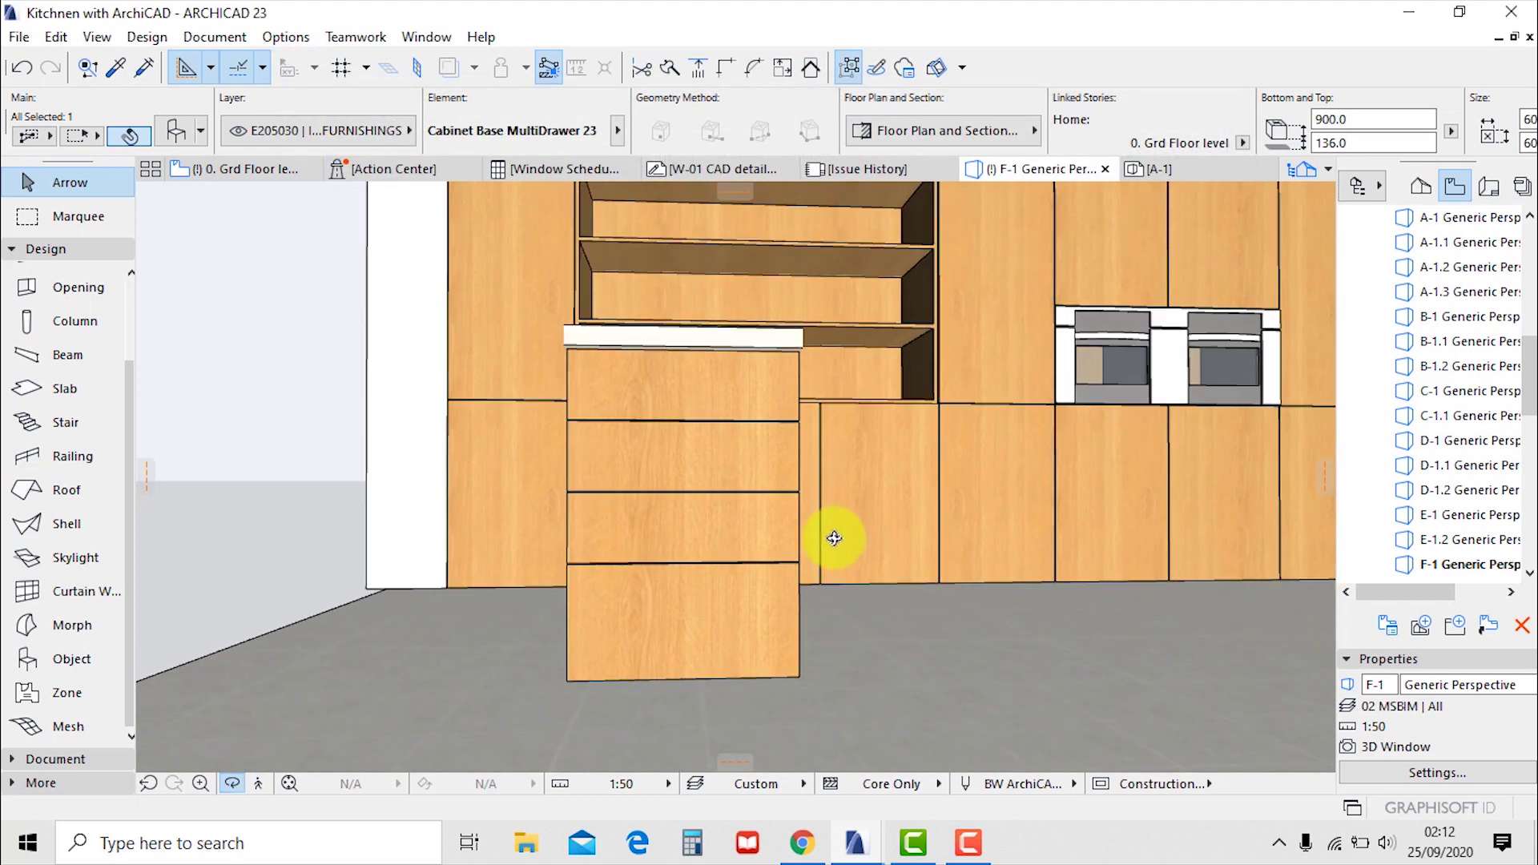
{"action": "left_click", "coordinate": [183, 132]}
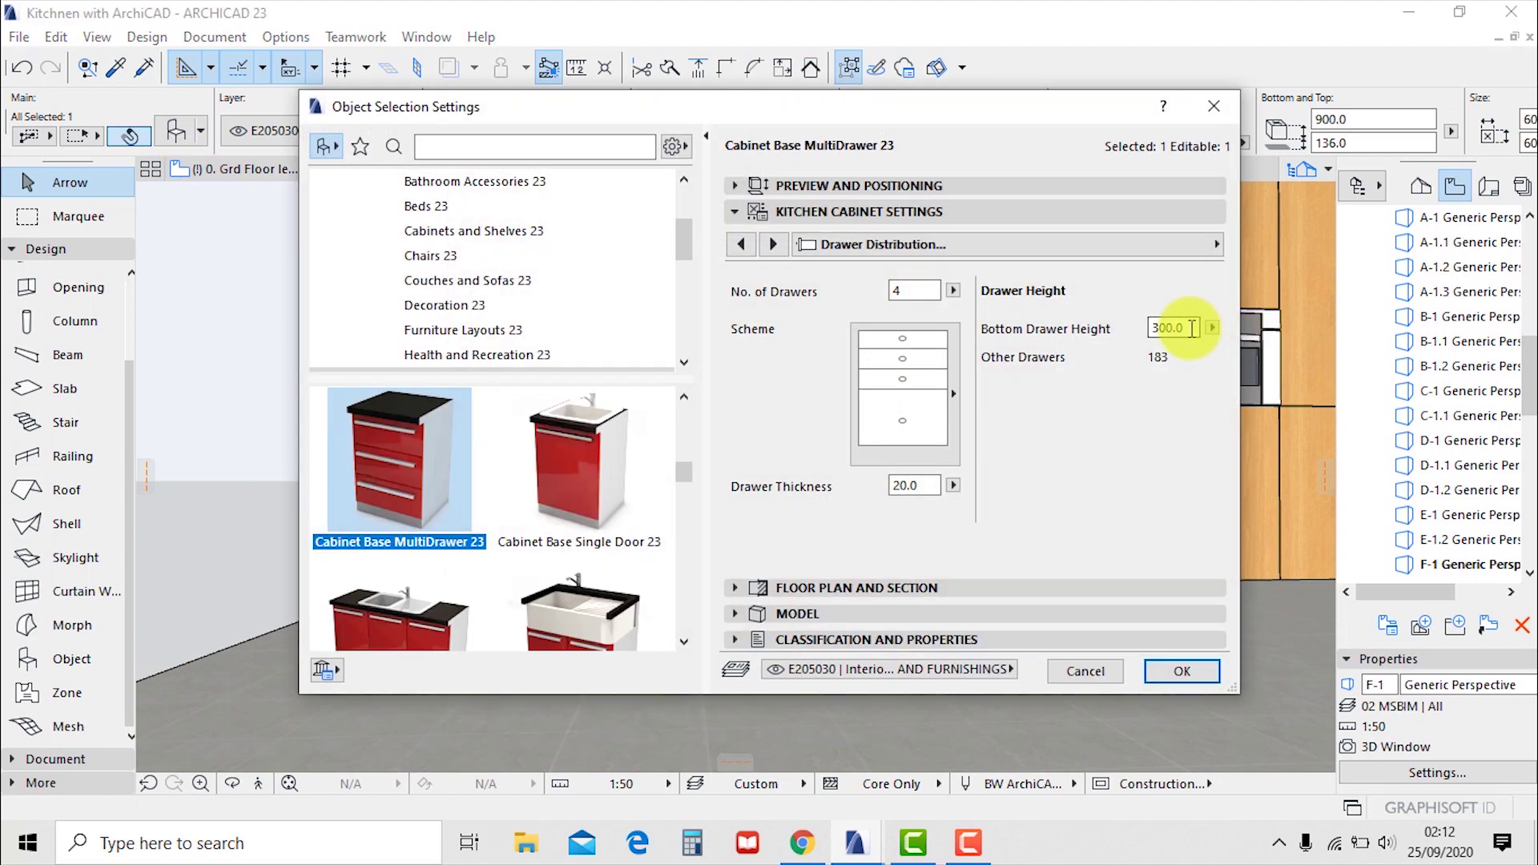
{"action": "left_click_drag", "start_coordinate": [1191, 327], "coordinate": [1046, 333]}
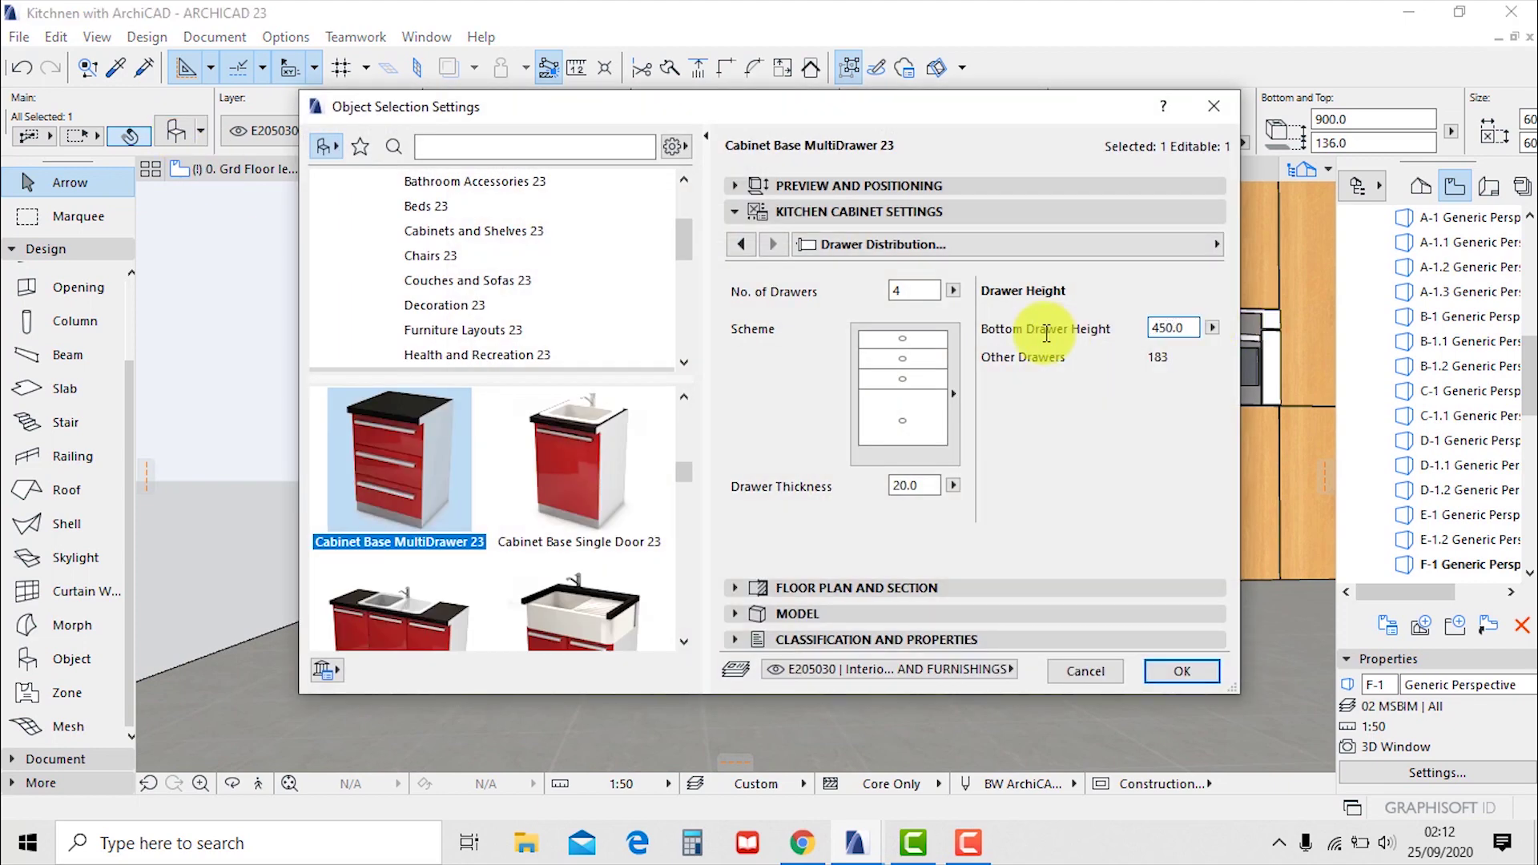
{"action": "key", "text": "Return"}
{"action": "key", "text": "Escape"}
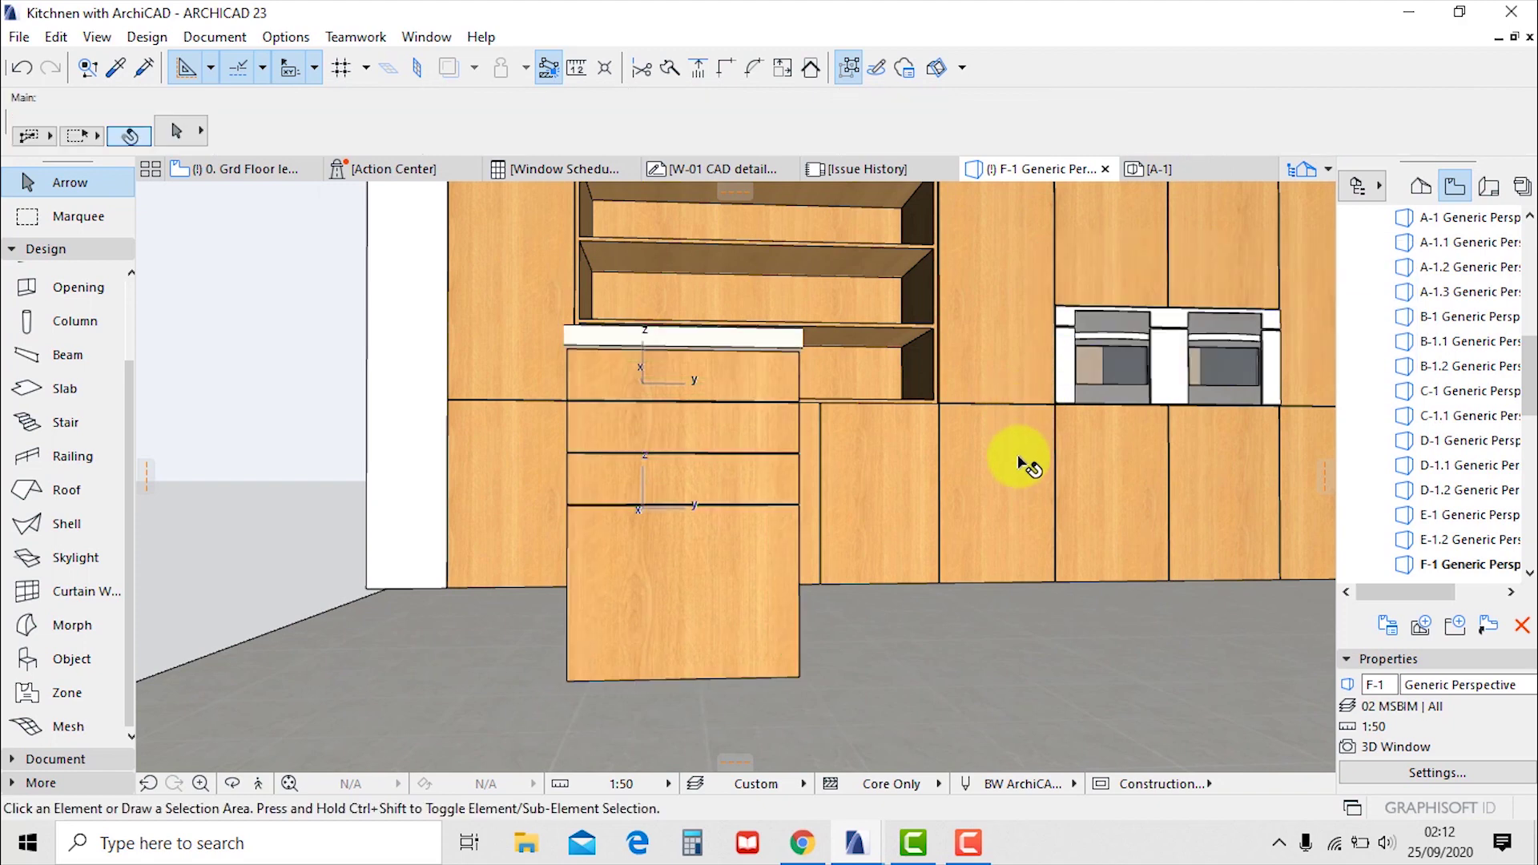
Turn off the counter of the multi-drawer base cabinet in its kitchen cabinet settings and deselect it
{"action": "scroll", "coordinate": [844, 510], "scroll_direction": "down", "scroll_amount": 3}
{"action": "middle_click_drag", "start_coordinate": [843, 511], "coordinate": [783, 457], "text": "shift"}
{"action": "key", "text": "Escape"}
{"action": "left_click", "coordinate": [850, 412]}
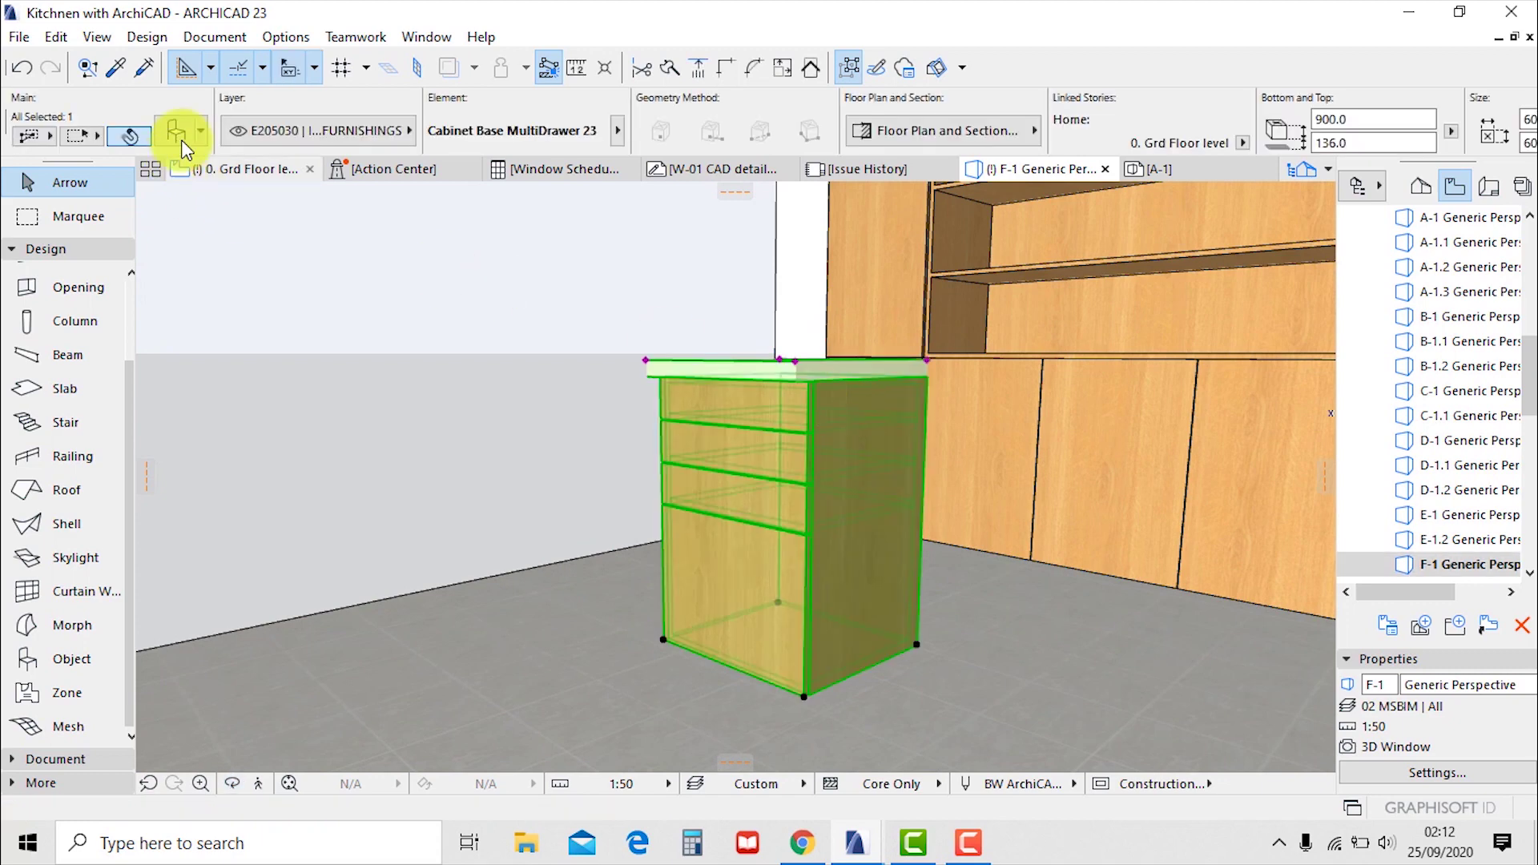
{"action": "left_click", "coordinate": [179, 135]}
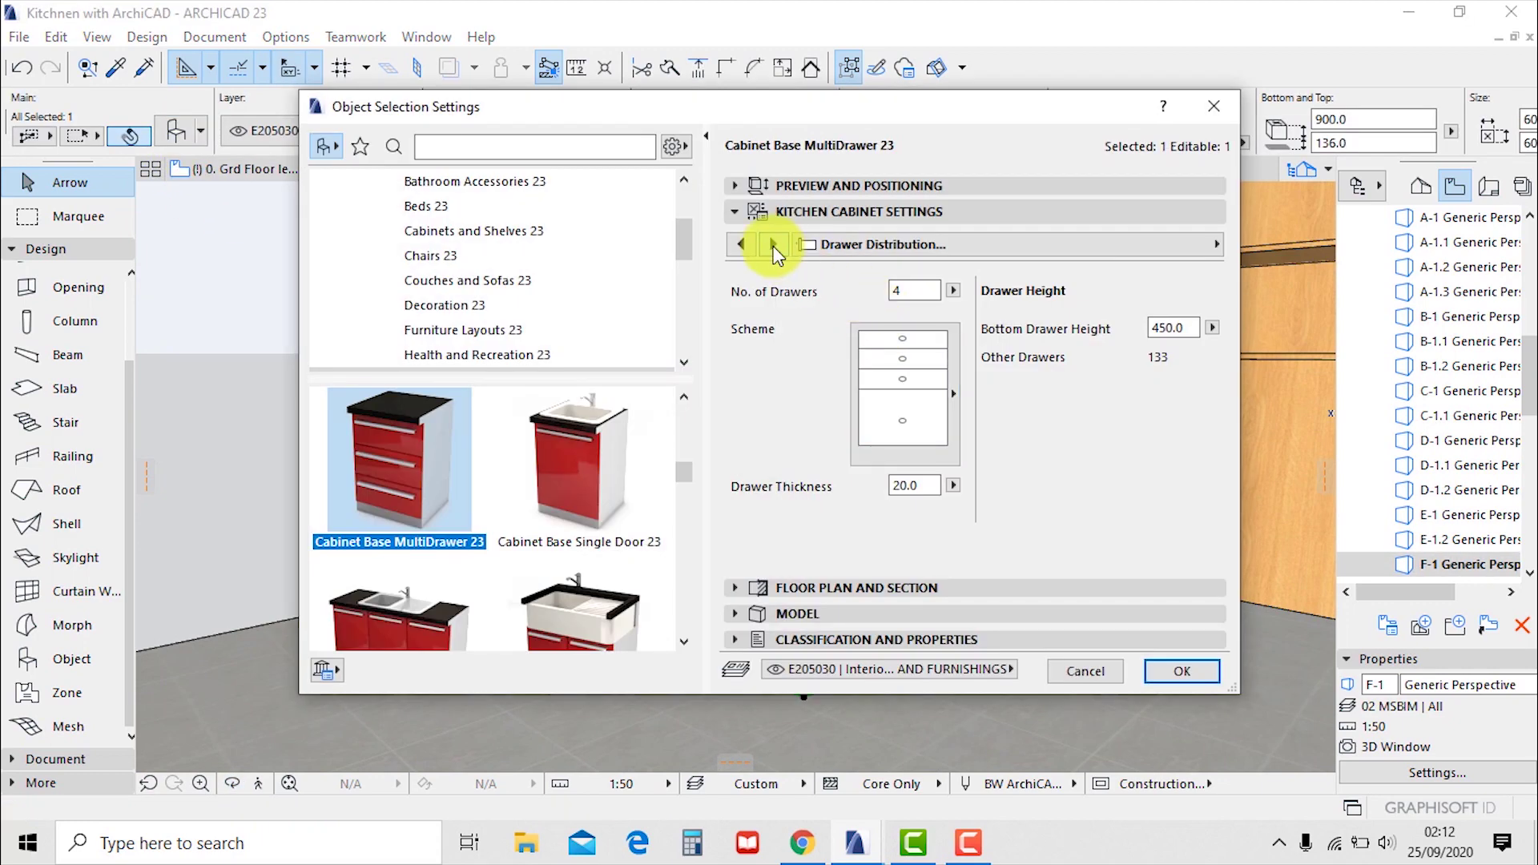
{"action": "left_click", "coordinate": [1071, 247]}
{"action": "left_click", "coordinate": [1252, 273]}
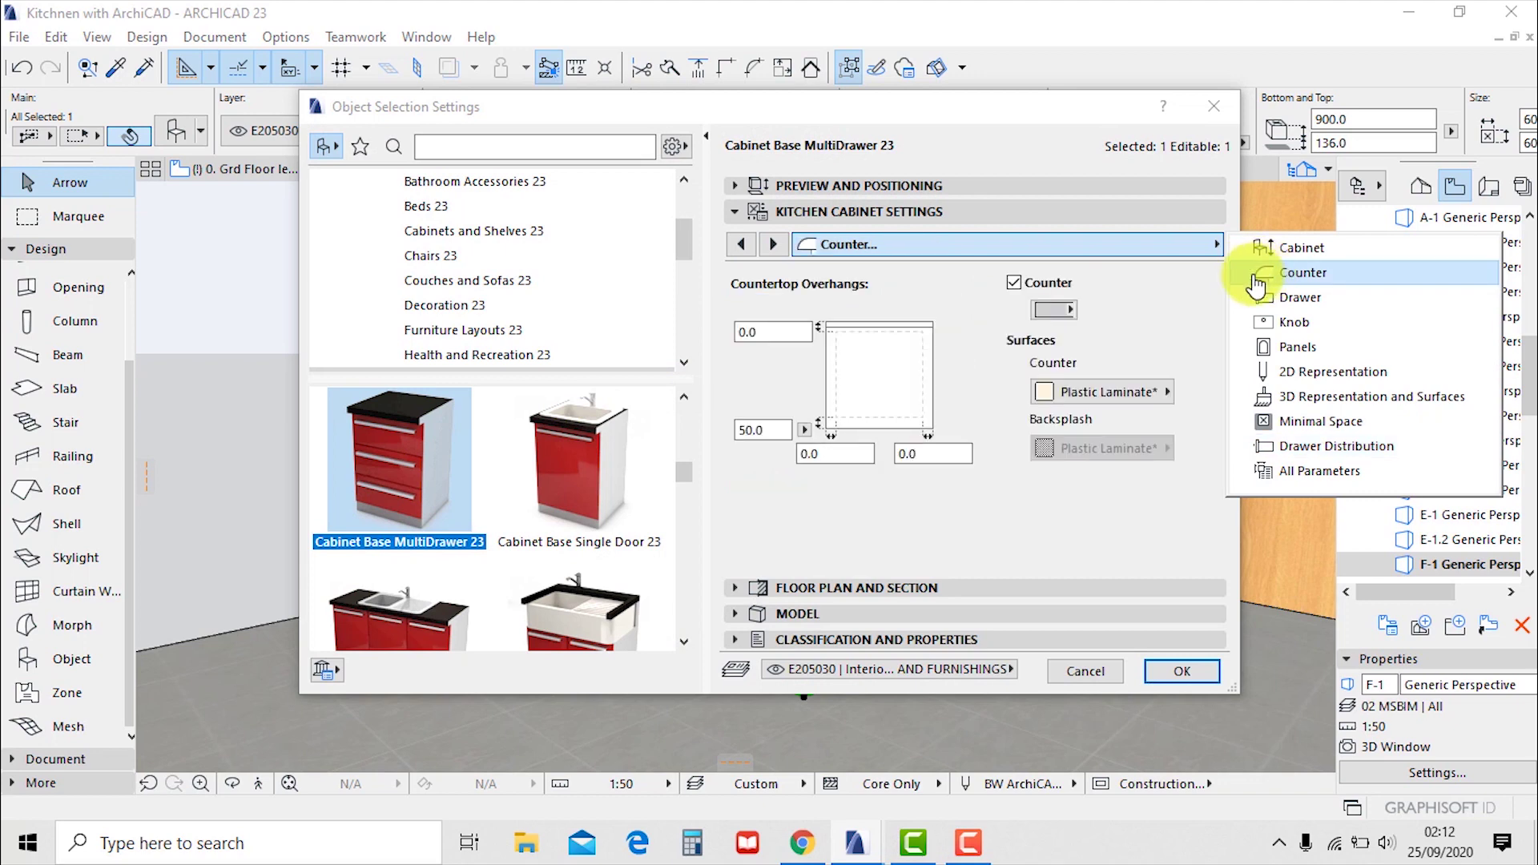
{"action": "left_click", "coordinate": [1014, 283]}
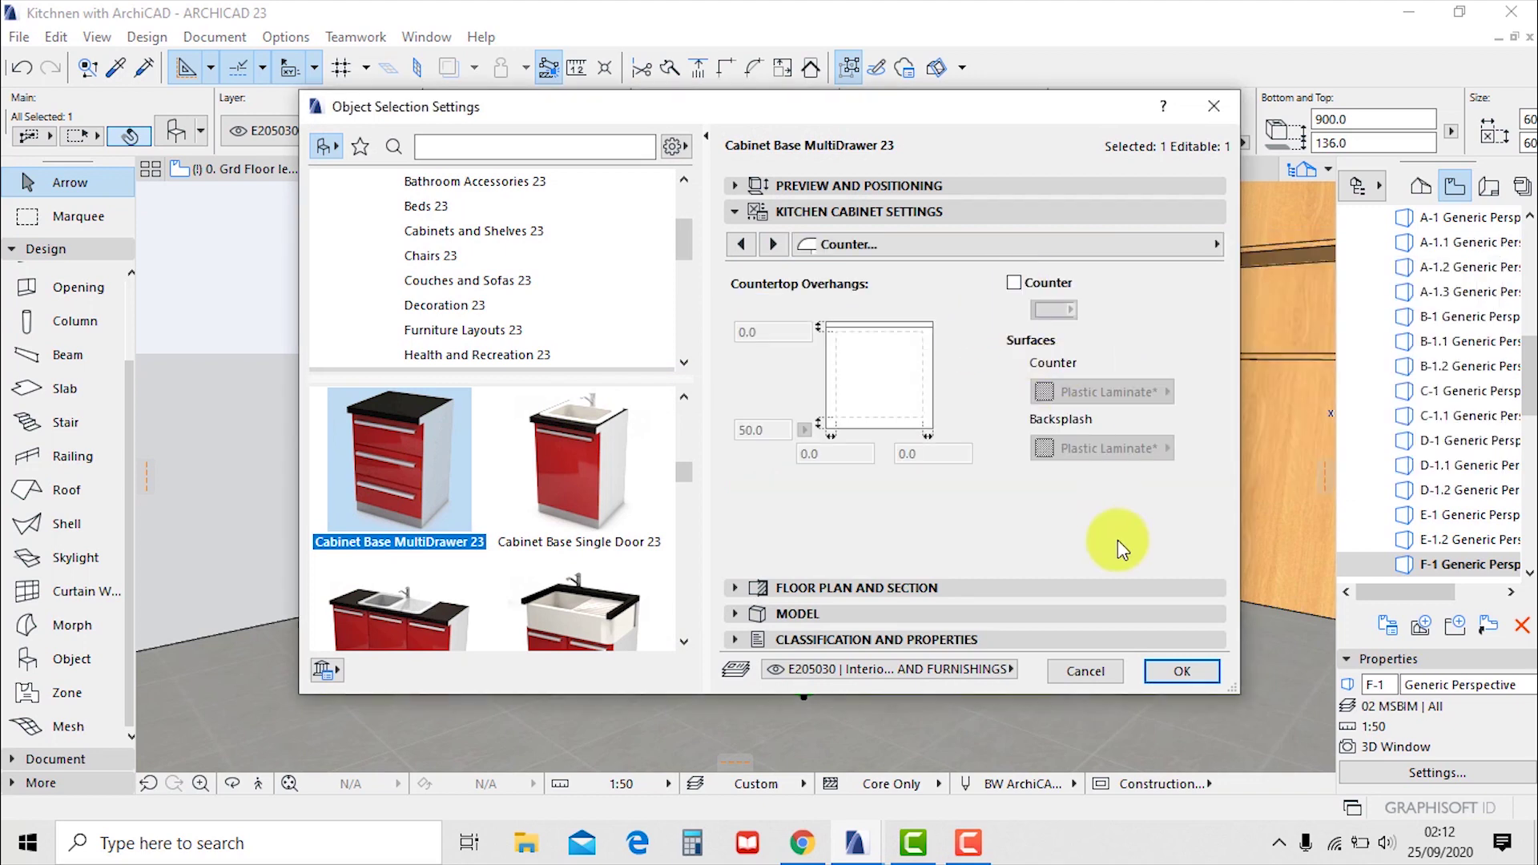
{"action": "left_click", "coordinate": [1182, 671]}
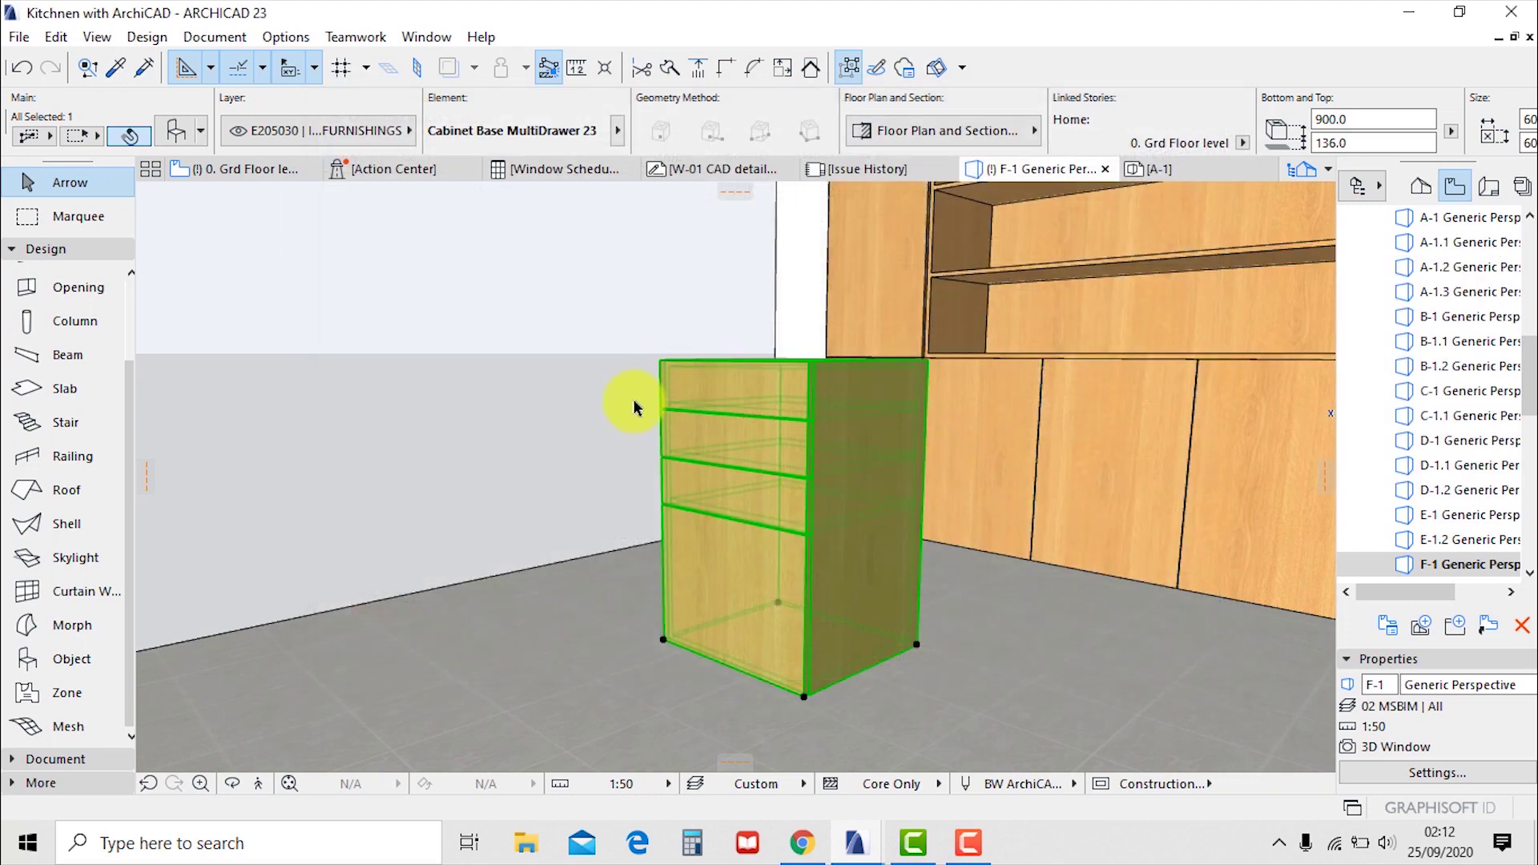
{"action": "left_click", "coordinate": [581, 380]}
Drag a copy of the drawer cabinet 600 along its front edge so it stands directly beside the original
{"action": "middle_click_drag", "start_coordinate": [581, 380], "coordinate": [621, 531], "text": "shift"}
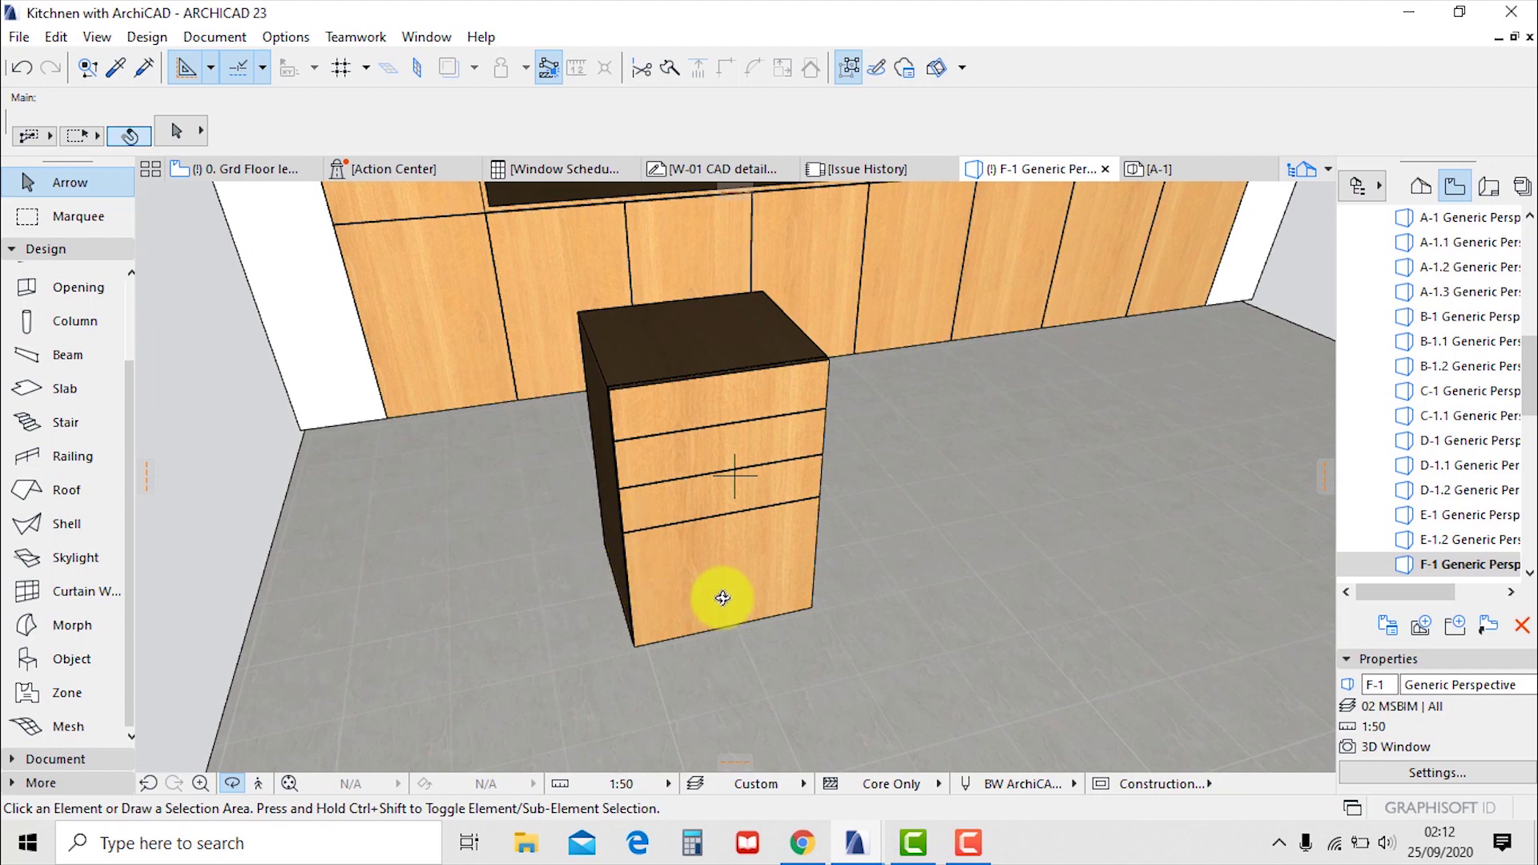
{"action": "left_click", "coordinate": [711, 539]}
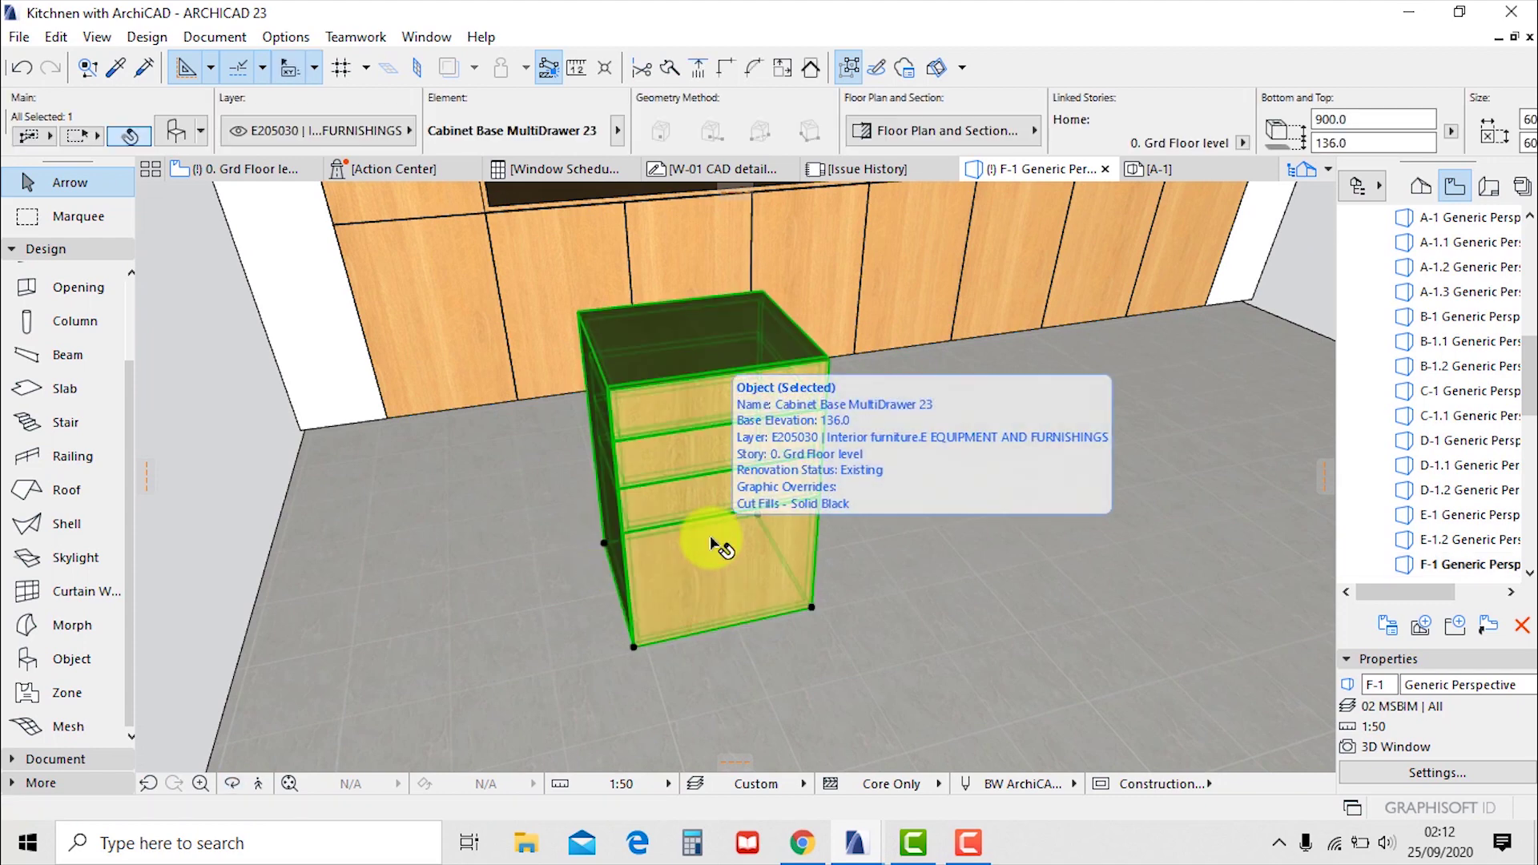
{"action": "right_click", "coordinate": [715, 519]}
{"action": "mouse_move", "coordinate": [950, 455]}
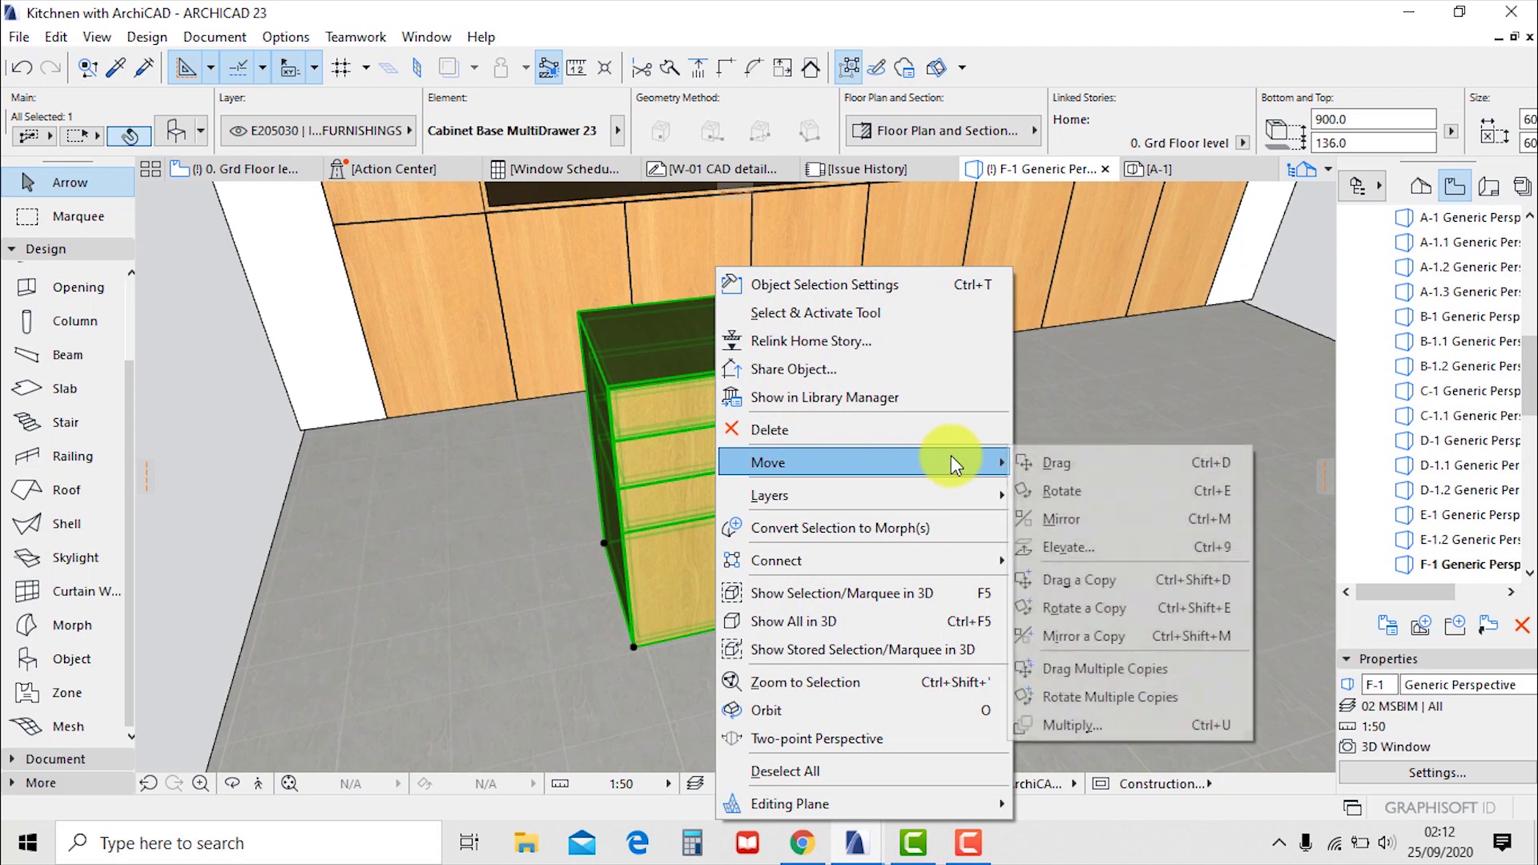
{"action": "left_click", "coordinate": [1094, 579]}
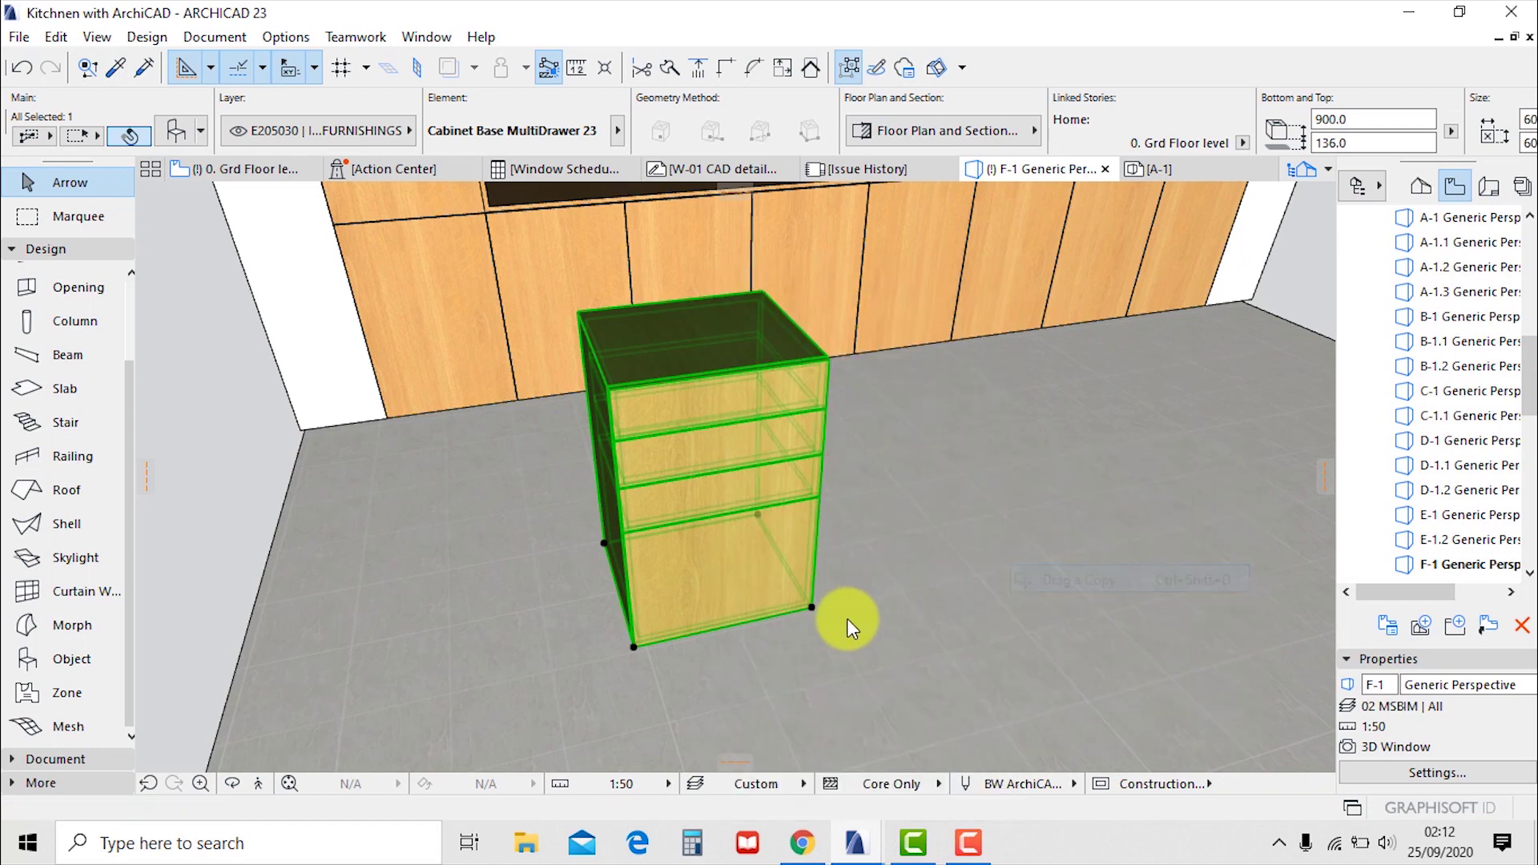
{"action": "left_click", "coordinate": [630, 649]}
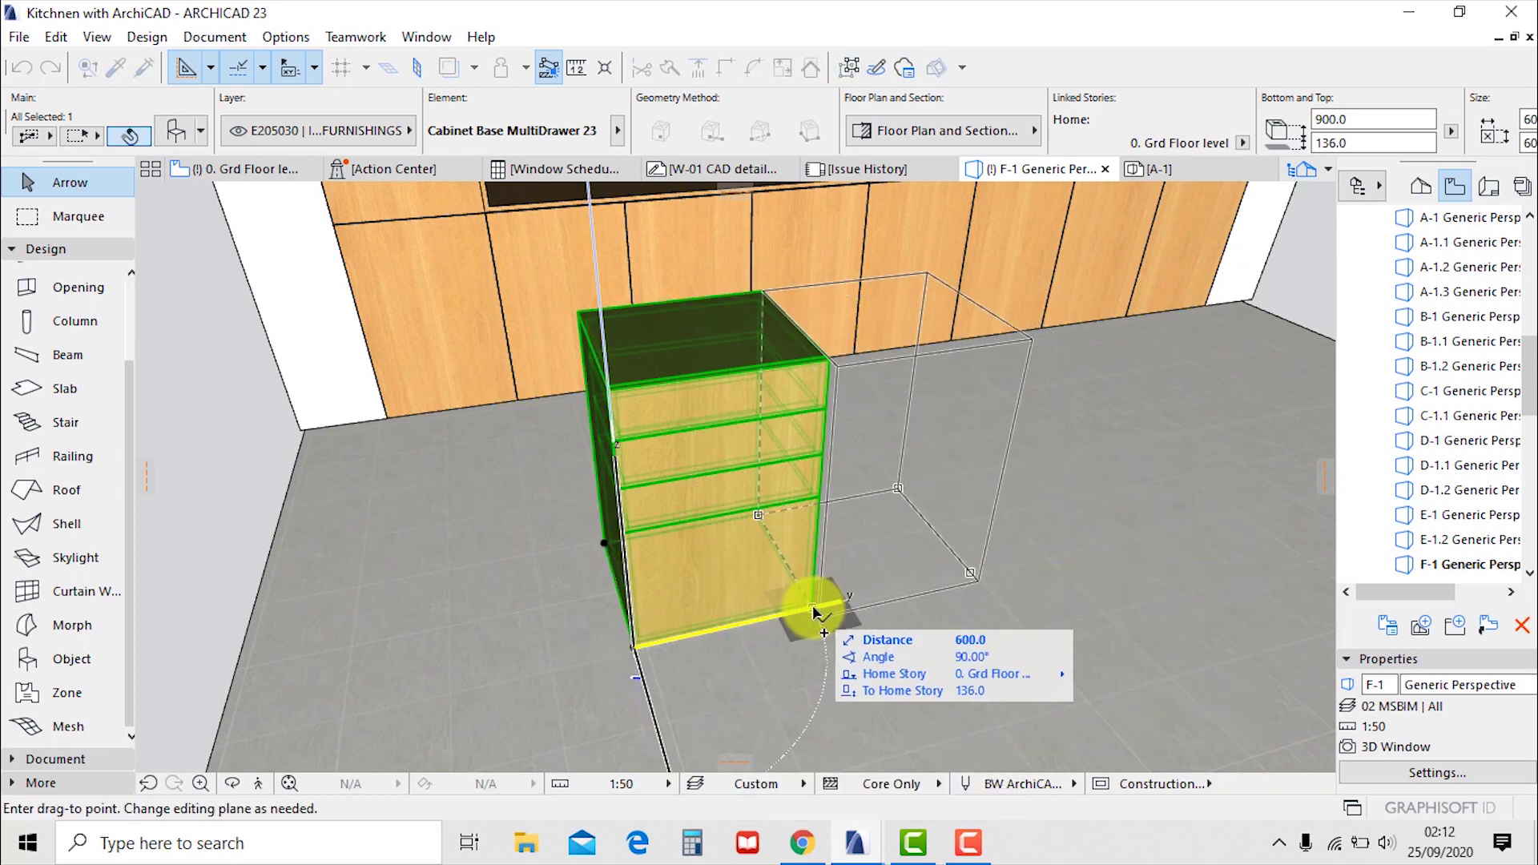
{"action": "left_click", "coordinate": [812, 612]}
Change the copied cabinet's object type to Cabinet Base Triple Door 23 in its selection settings
{"action": "scroll", "coordinate": [979, 497], "scroll_direction": "up", "scroll_amount": 2}
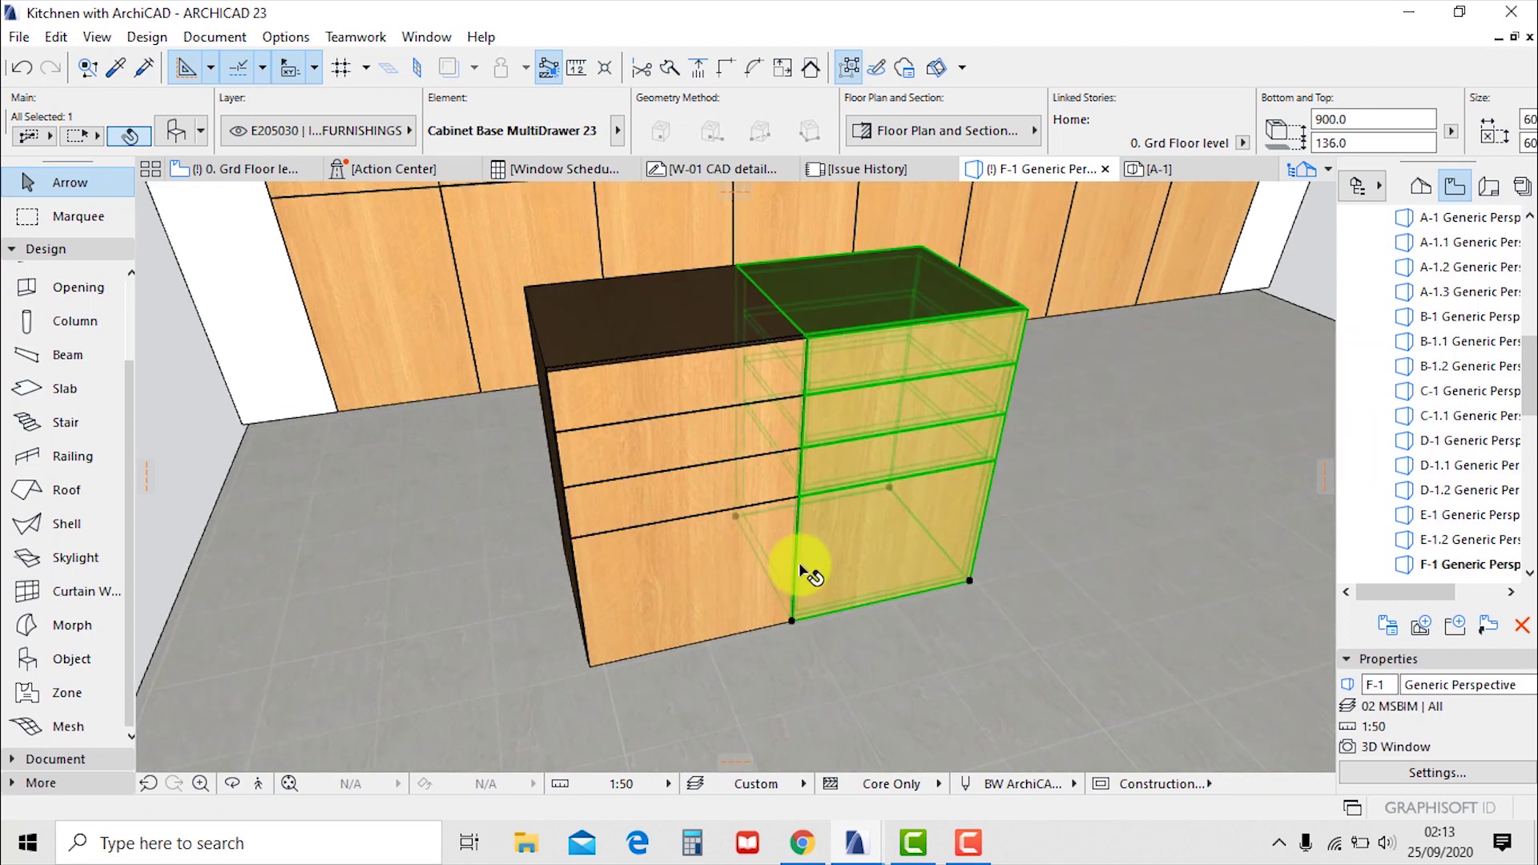
{"action": "left_click", "coordinate": [185, 138]}
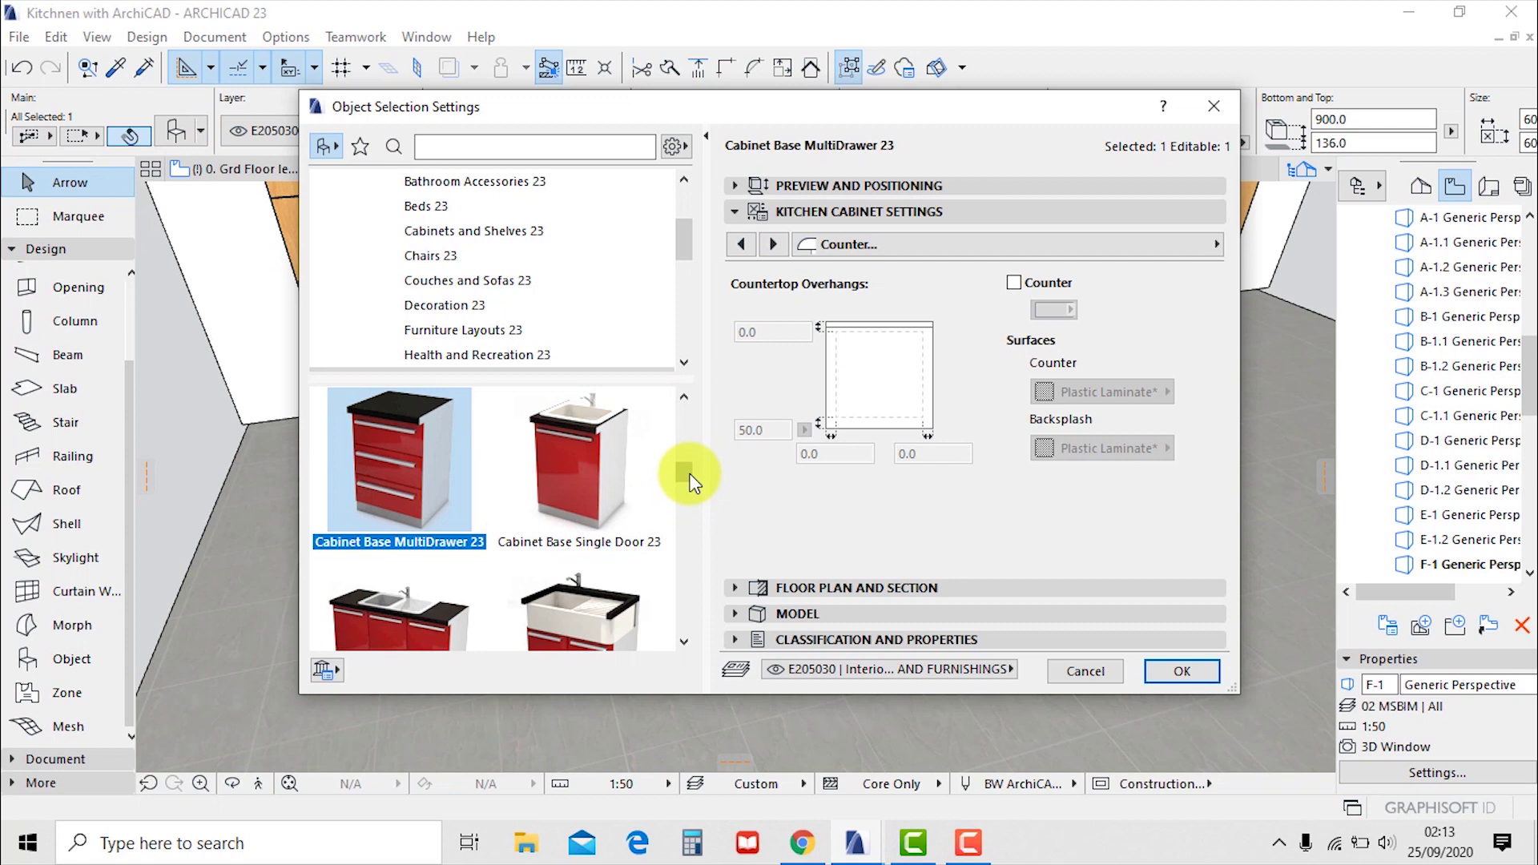
{"action": "scroll", "coordinate": [687, 474], "scroll_direction": "down", "scroll_amount": 1}
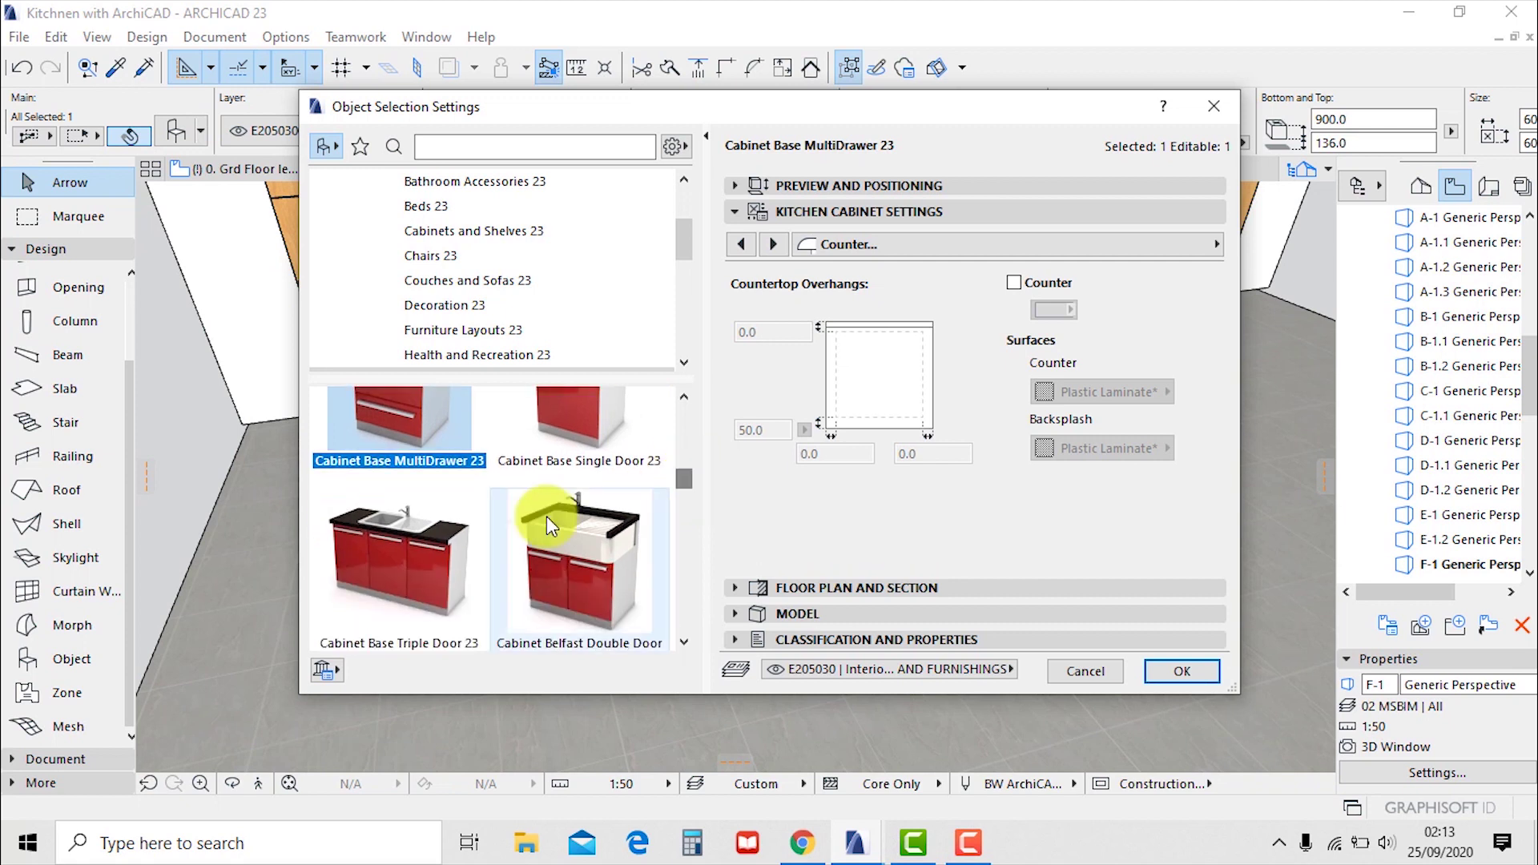
{"action": "right_click", "coordinate": [451, 530]}
{"action": "left_click", "coordinate": [408, 553]}
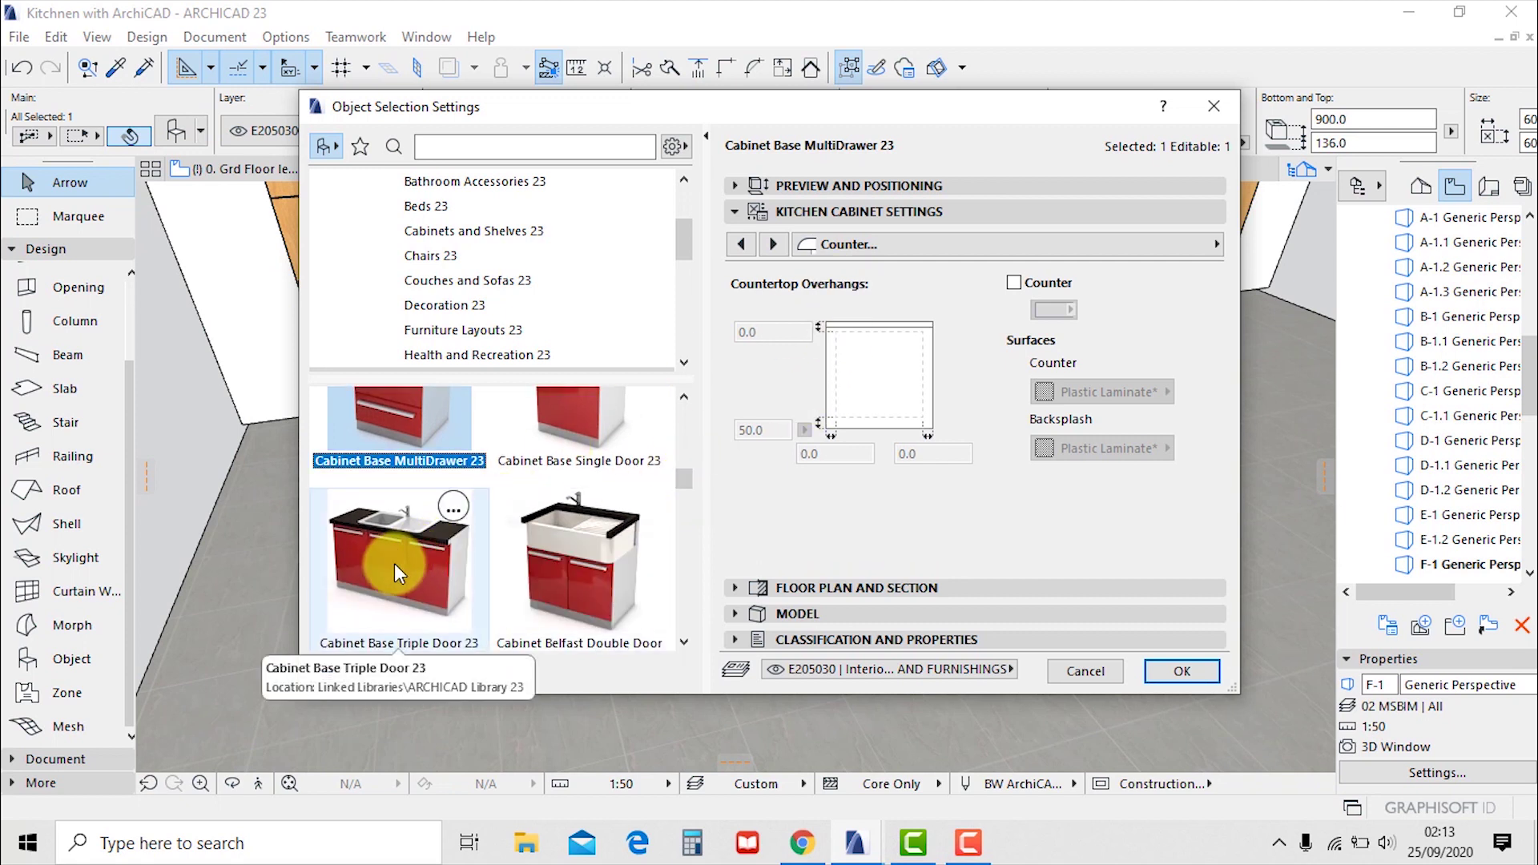
{"action": "left_click", "coordinate": [395, 564]}
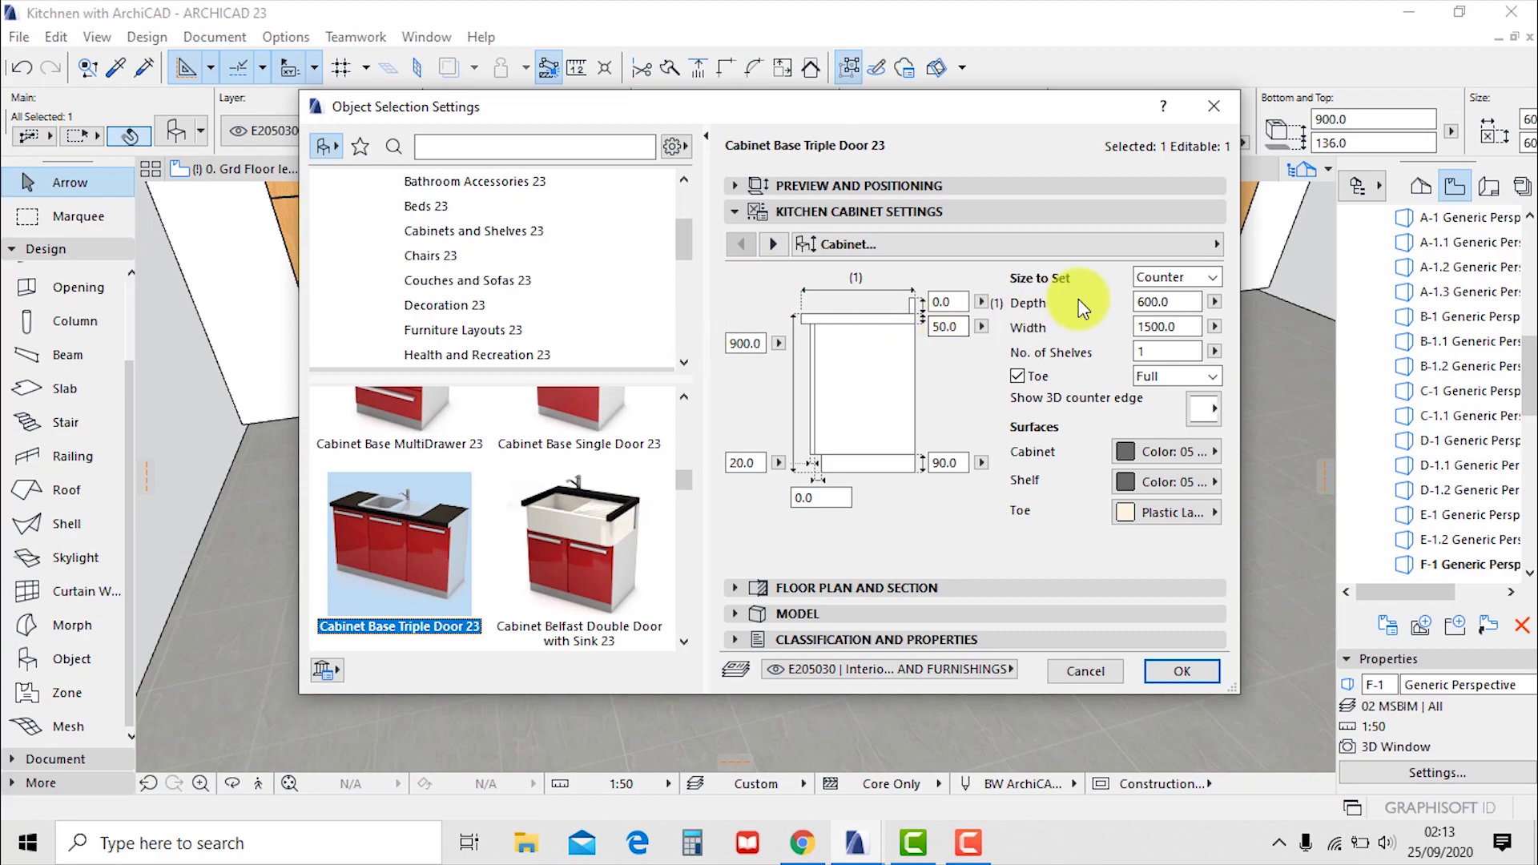
Set the triple-door cabinet's cabinet surface to Wood - Oak Light Horizontal and its shelf surface to Wood - Oak Light
{"action": "left_click", "coordinate": [1162, 452]}
{"action": "scroll", "coordinate": [960, 506], "scroll_direction": "down", "scroll_amount": 10}
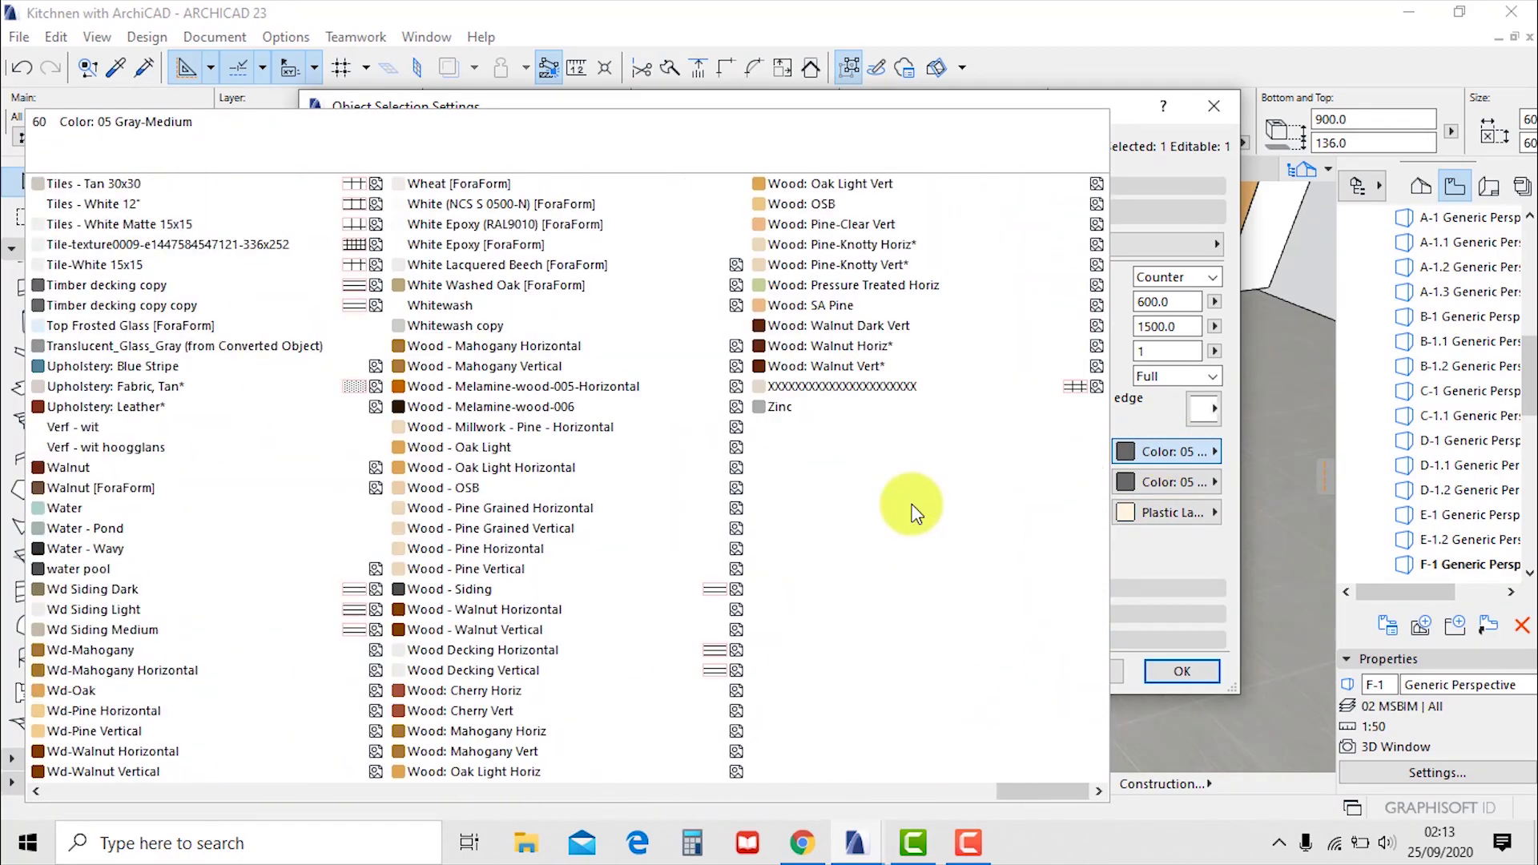
{"action": "left_click", "coordinate": [491, 465]}
{"action": "left_click", "coordinate": [1167, 479]}
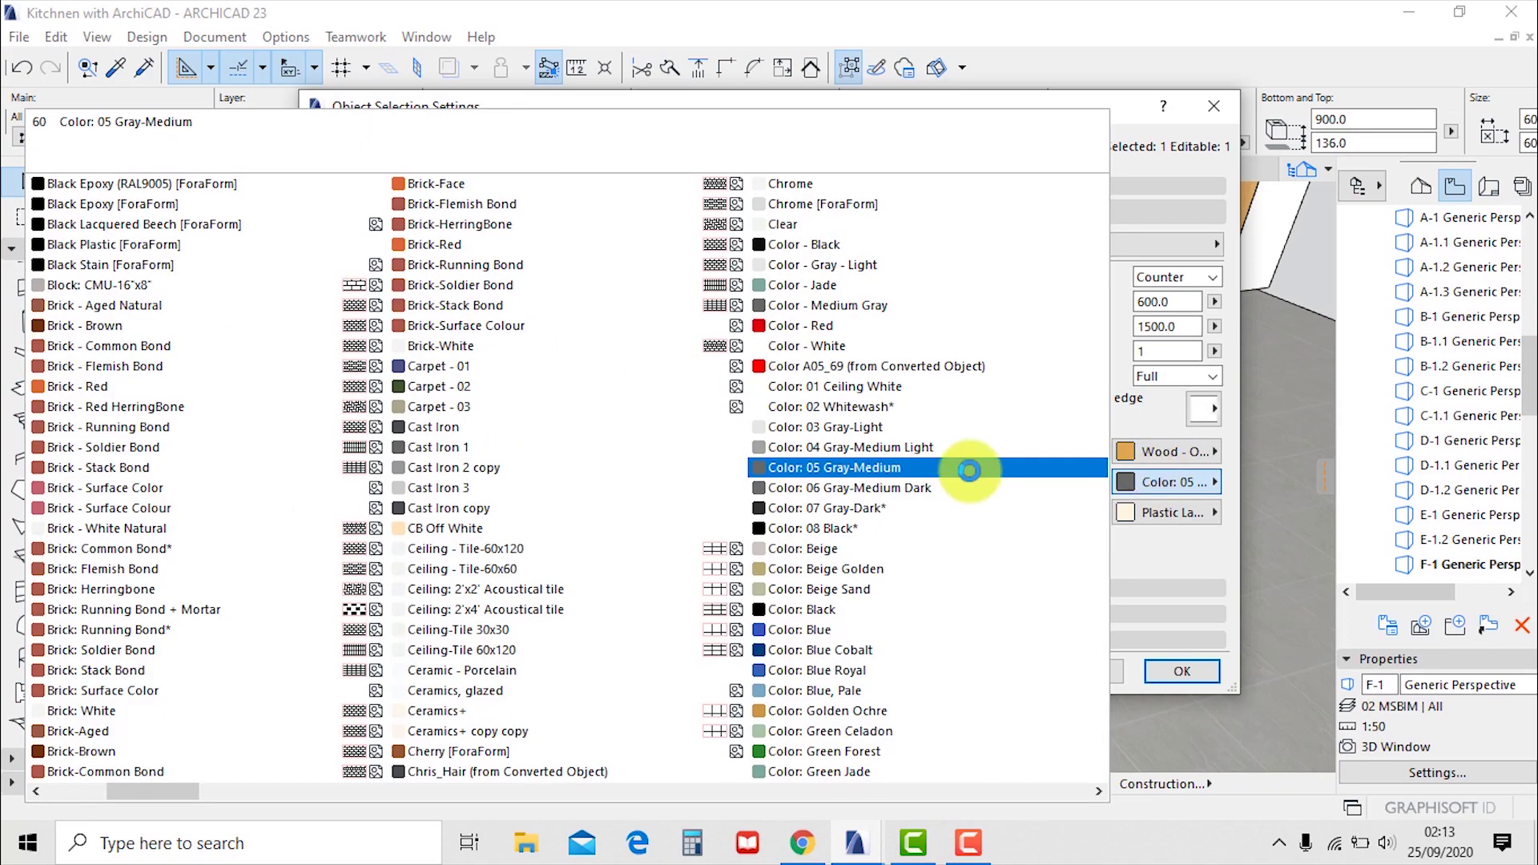
{"action": "scroll", "coordinate": [617, 455], "scroll_direction": "down", "scroll_amount": 10}
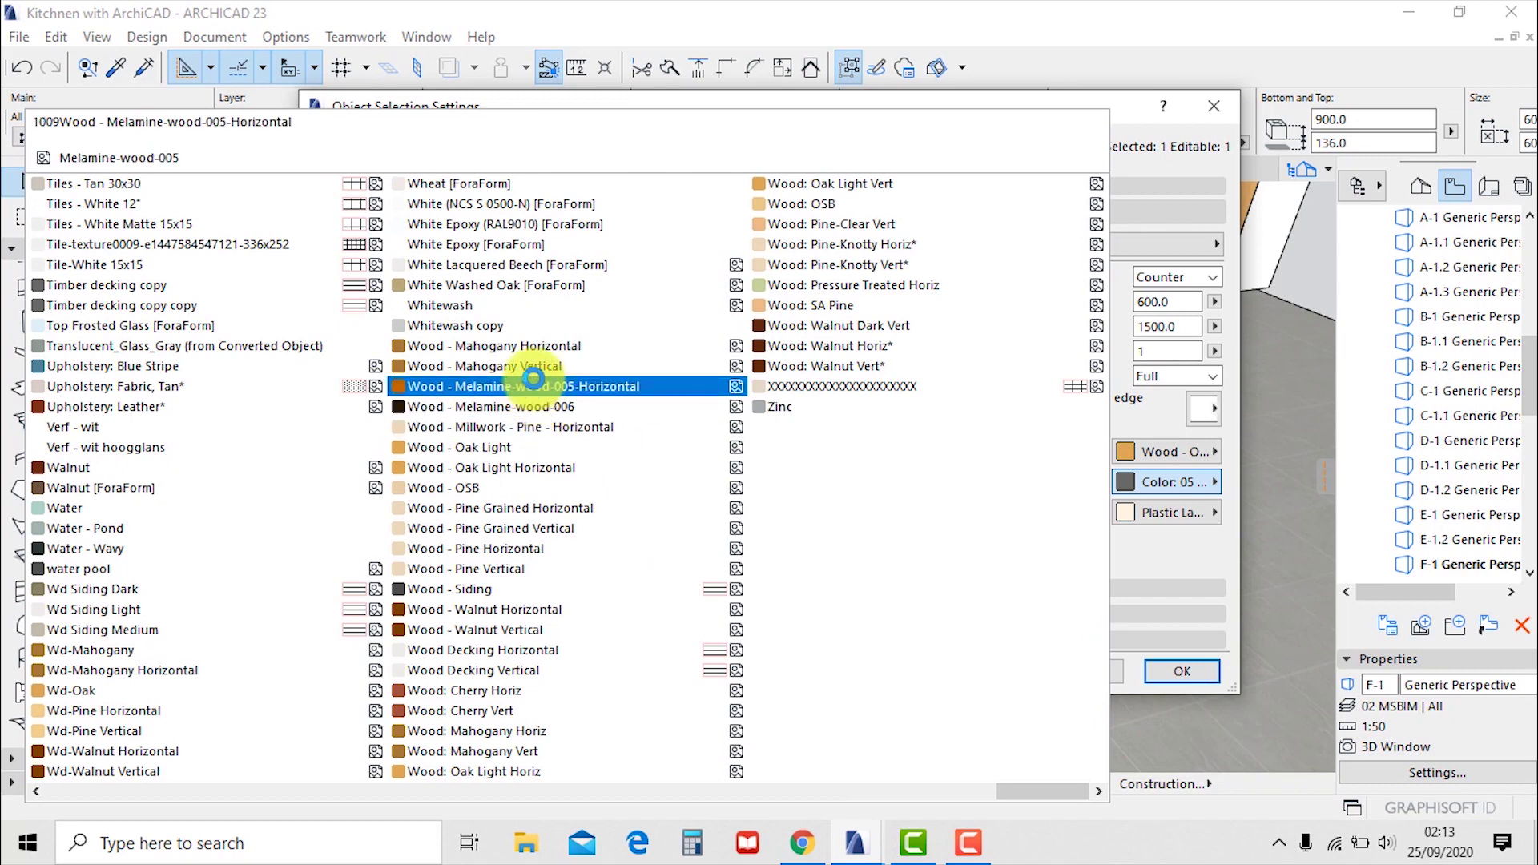
{"action": "left_click", "coordinate": [516, 447]}
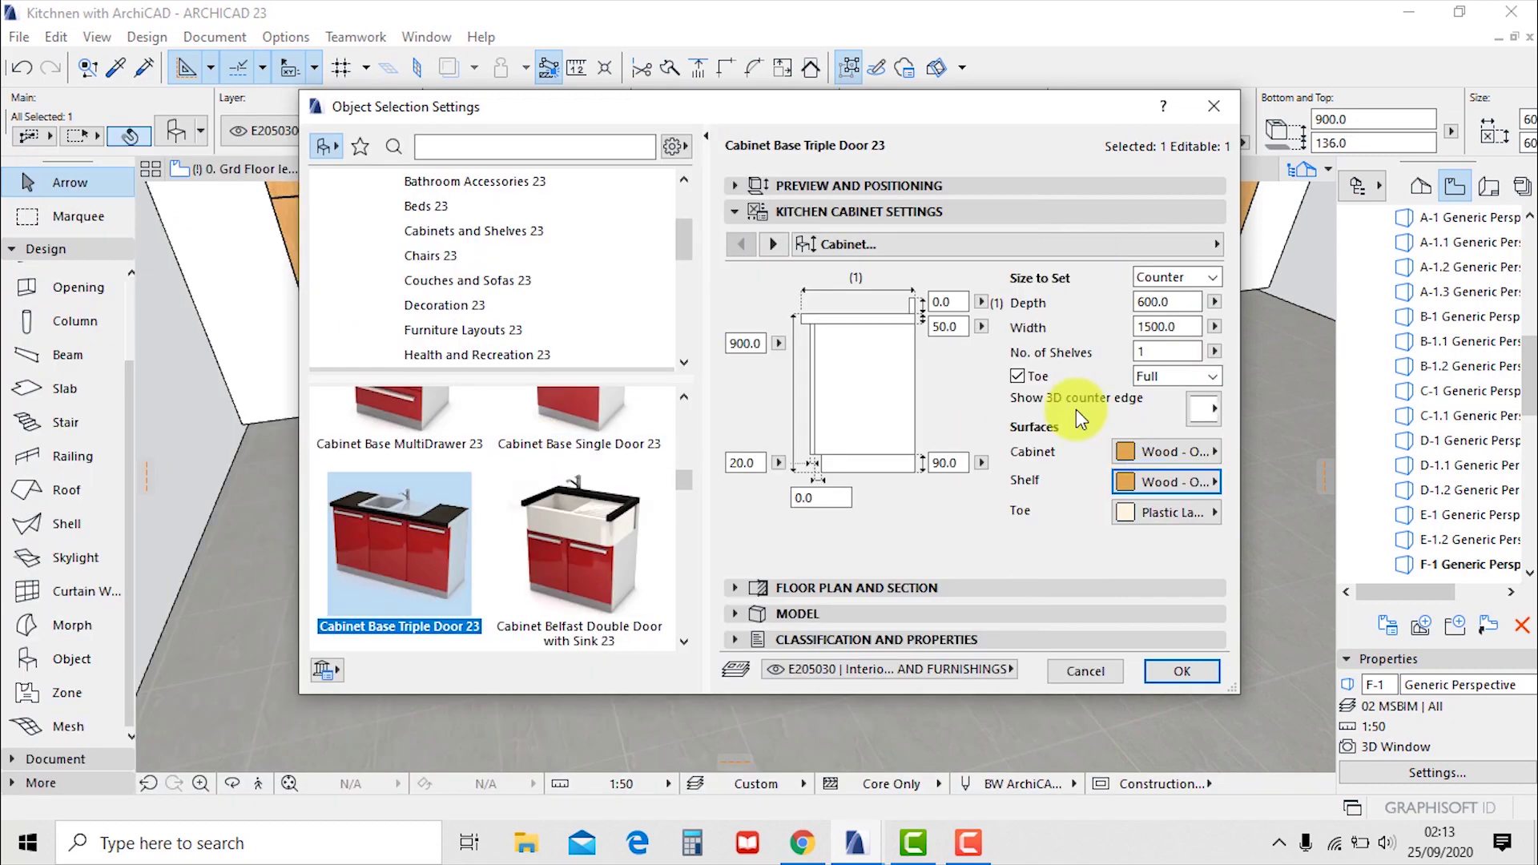
Set the tap on the triple-door cabinet's counter to Style 7
{"action": "left_click", "coordinate": [773, 244]}
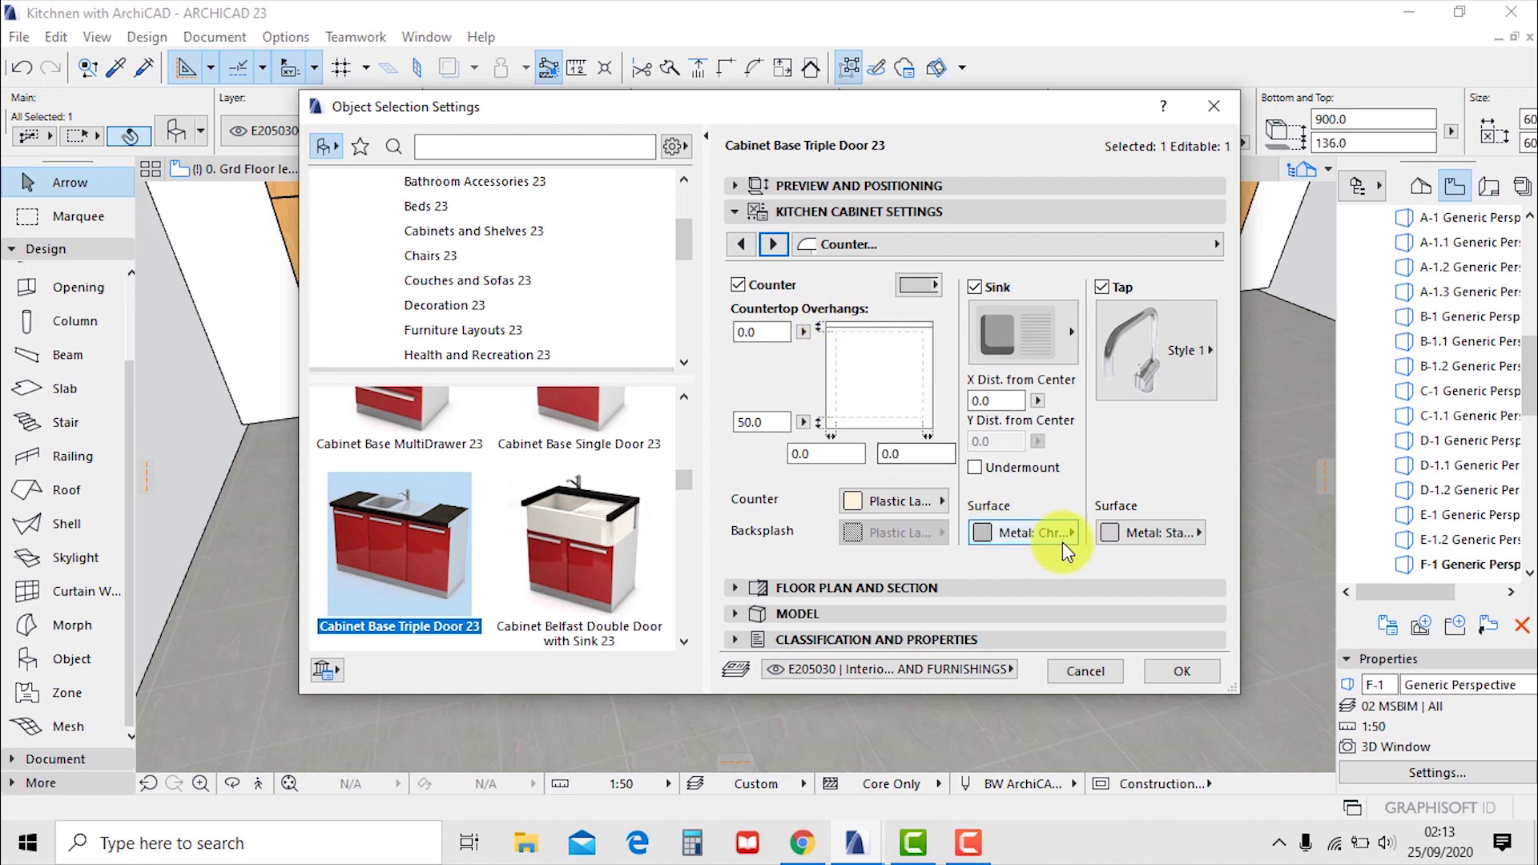
{"action": "left_click", "coordinate": [1104, 330]}
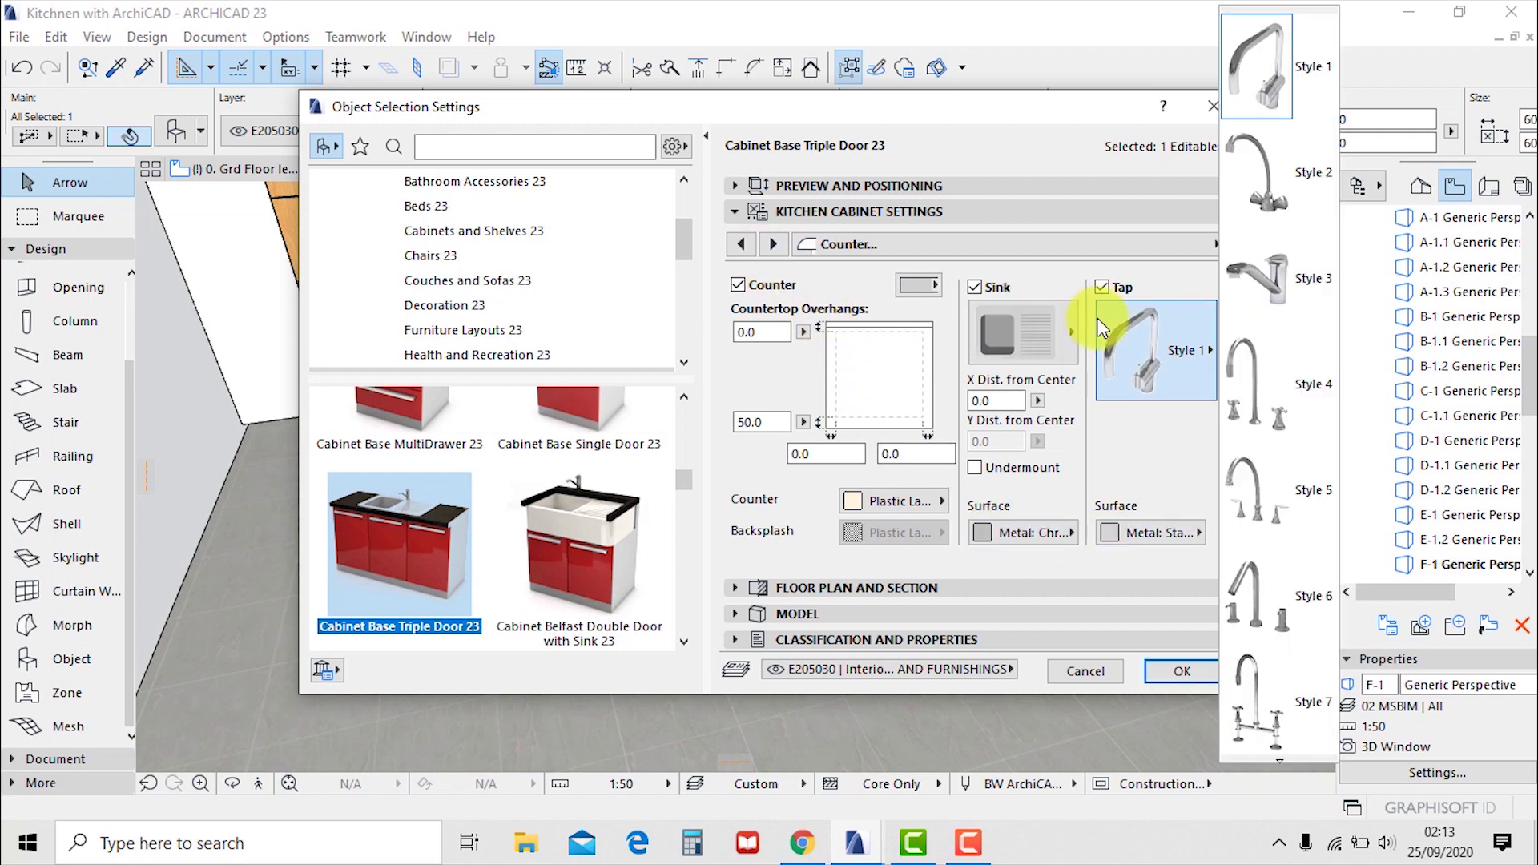
{"action": "scroll", "coordinate": [1277, 553], "scroll_direction": "down", "scroll_amount": 1}
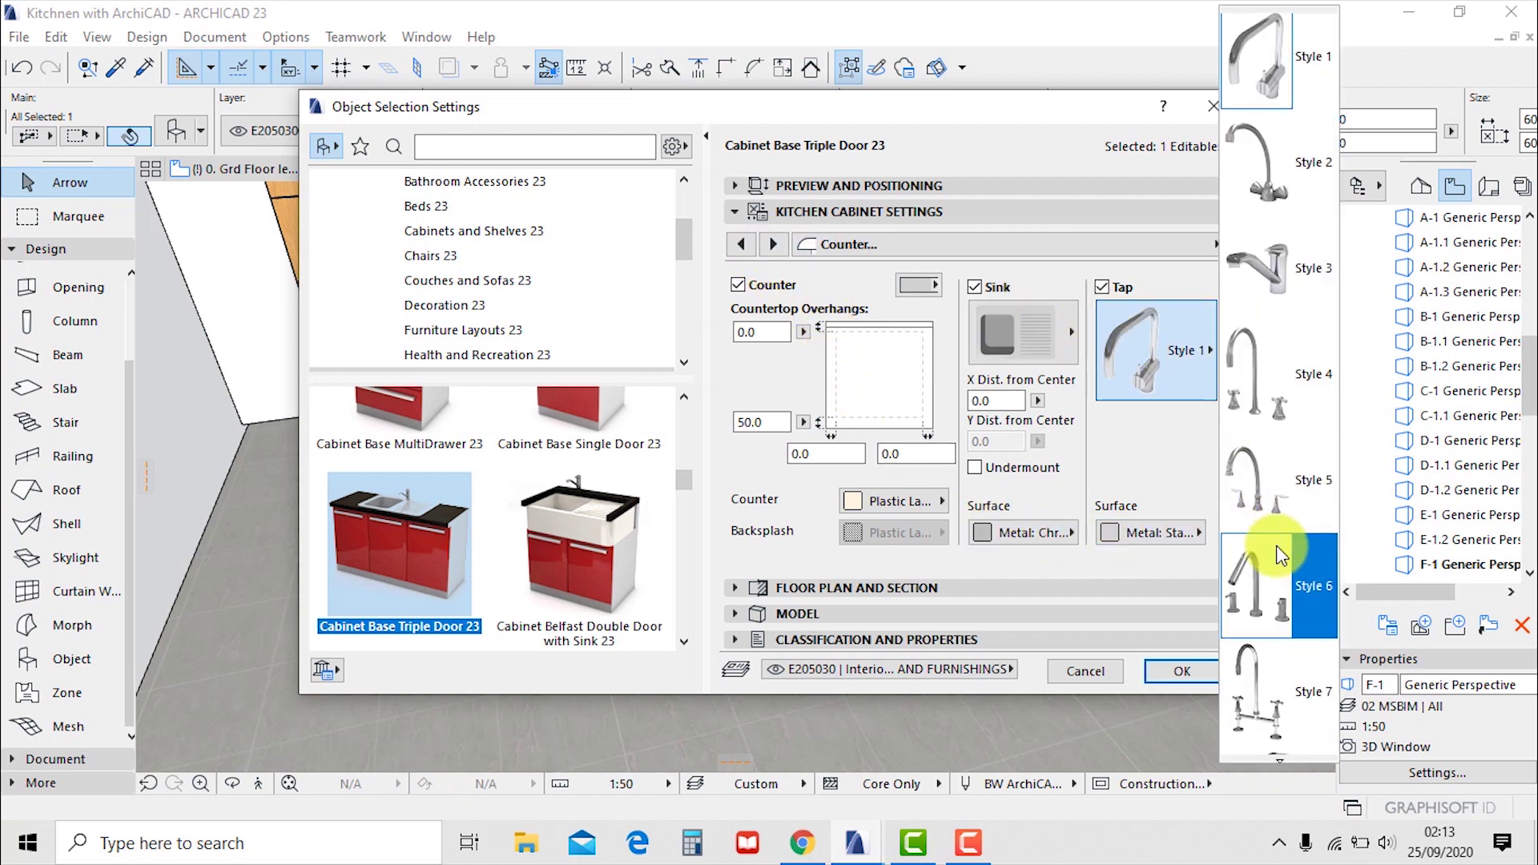
{"action": "left_click", "coordinate": [1276, 591]}
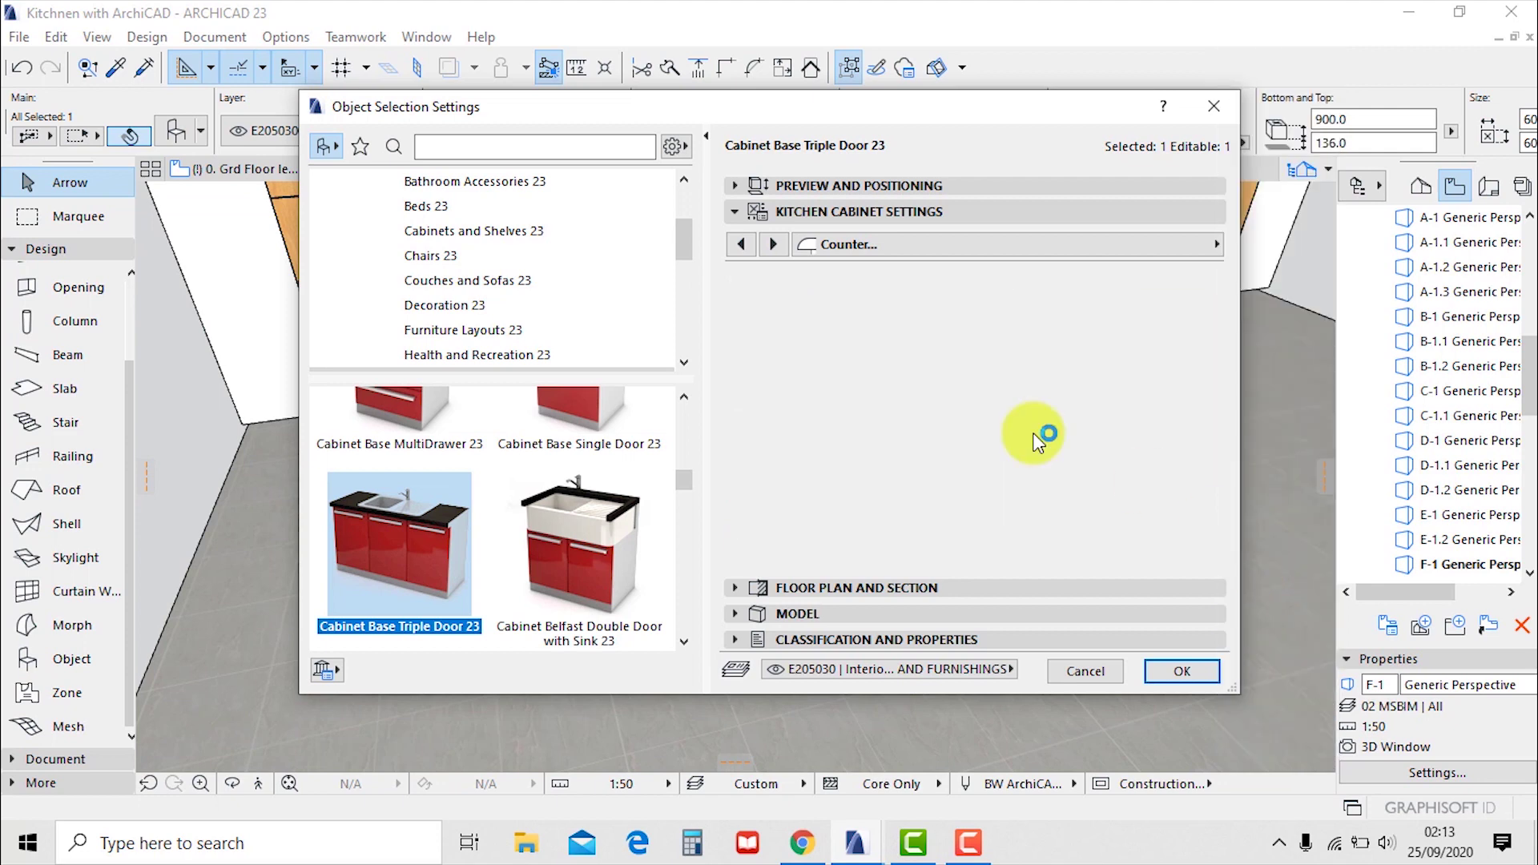
Change the triple-door cabinet's sink to the style with a single bowl and a long ribbed drainboard beside it
{"action": "left_click", "coordinate": [774, 244]}
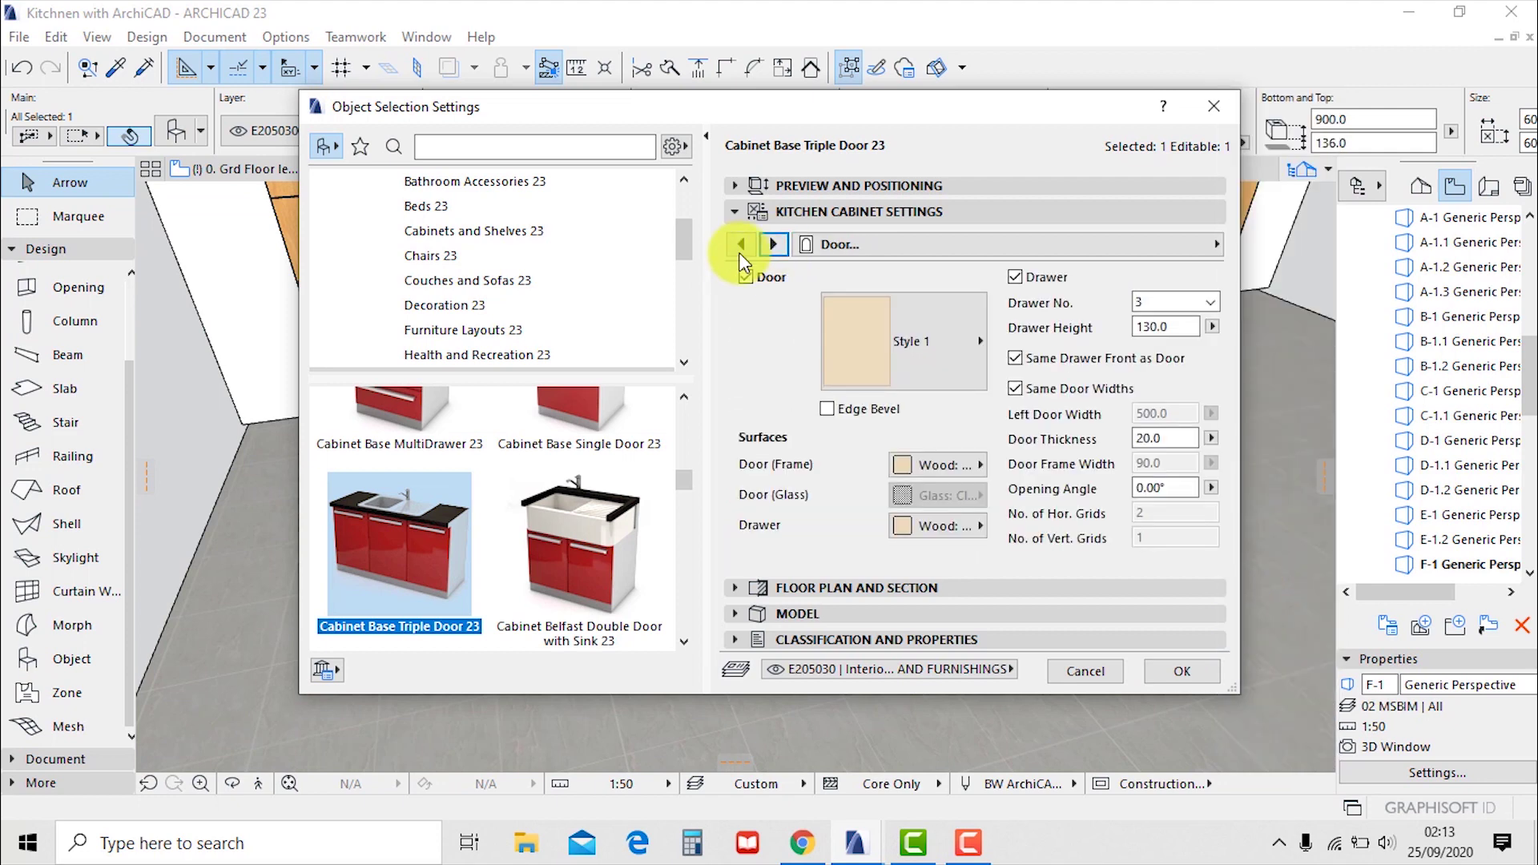
{"action": "left_click", "coordinate": [740, 245]}
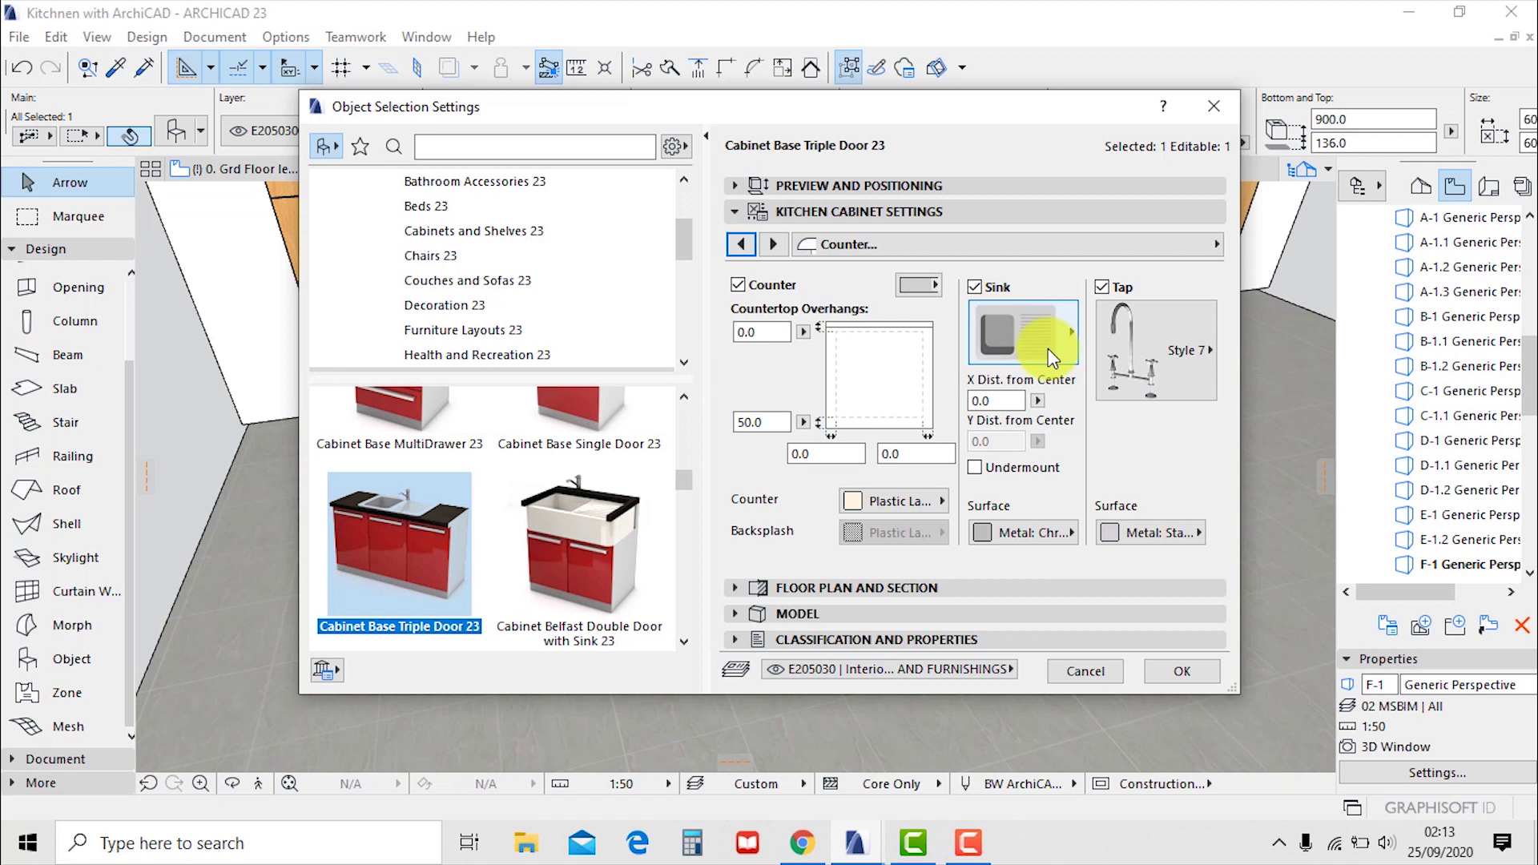
{"action": "left_click", "coordinate": [1047, 349]}
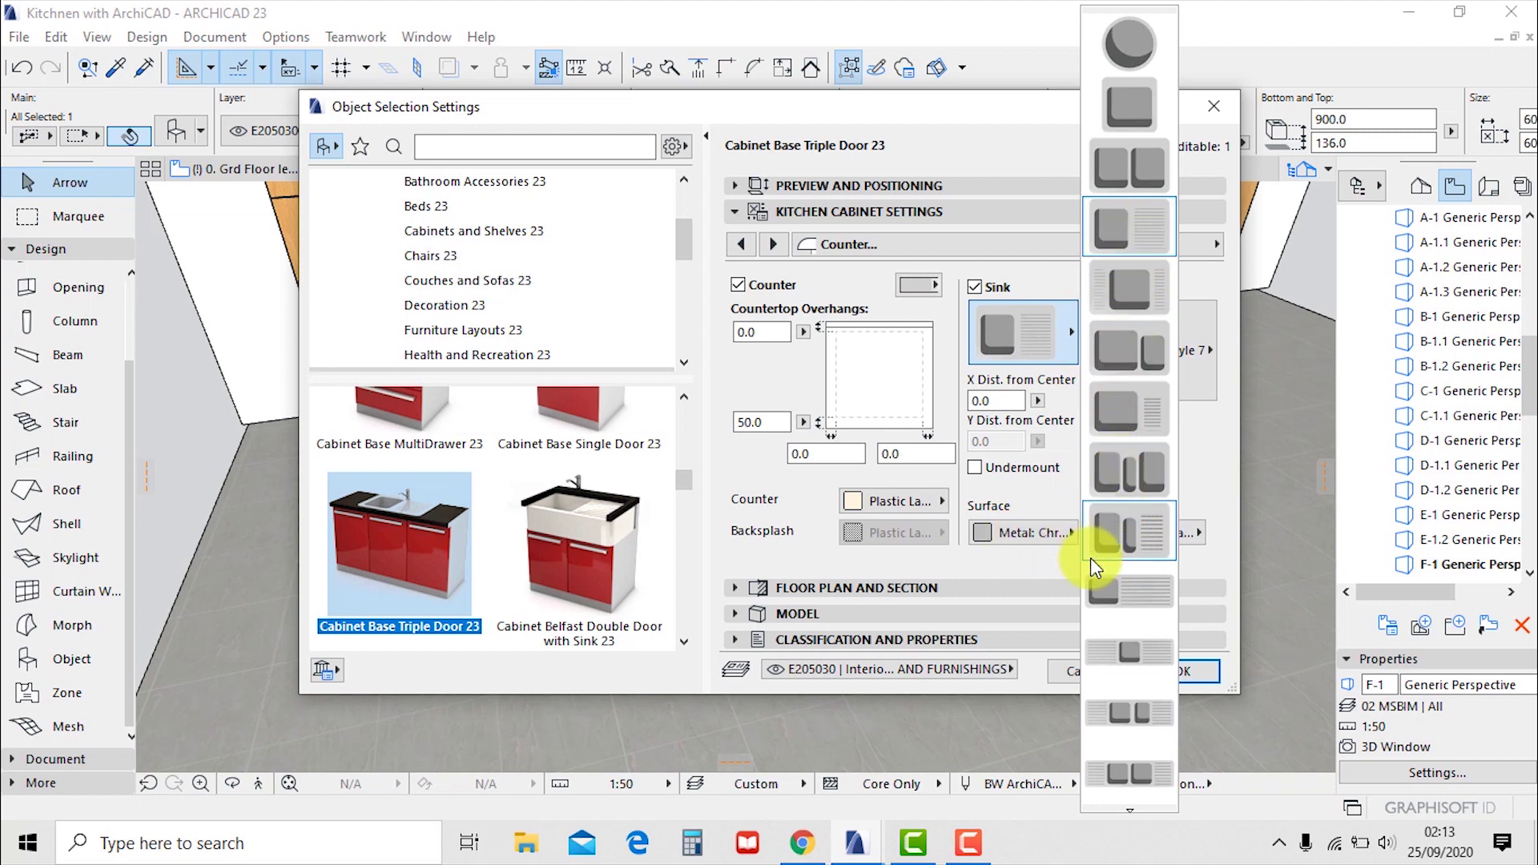
{"action": "scroll", "coordinate": [1099, 575], "scroll_direction": "down", "scroll_amount": 1}
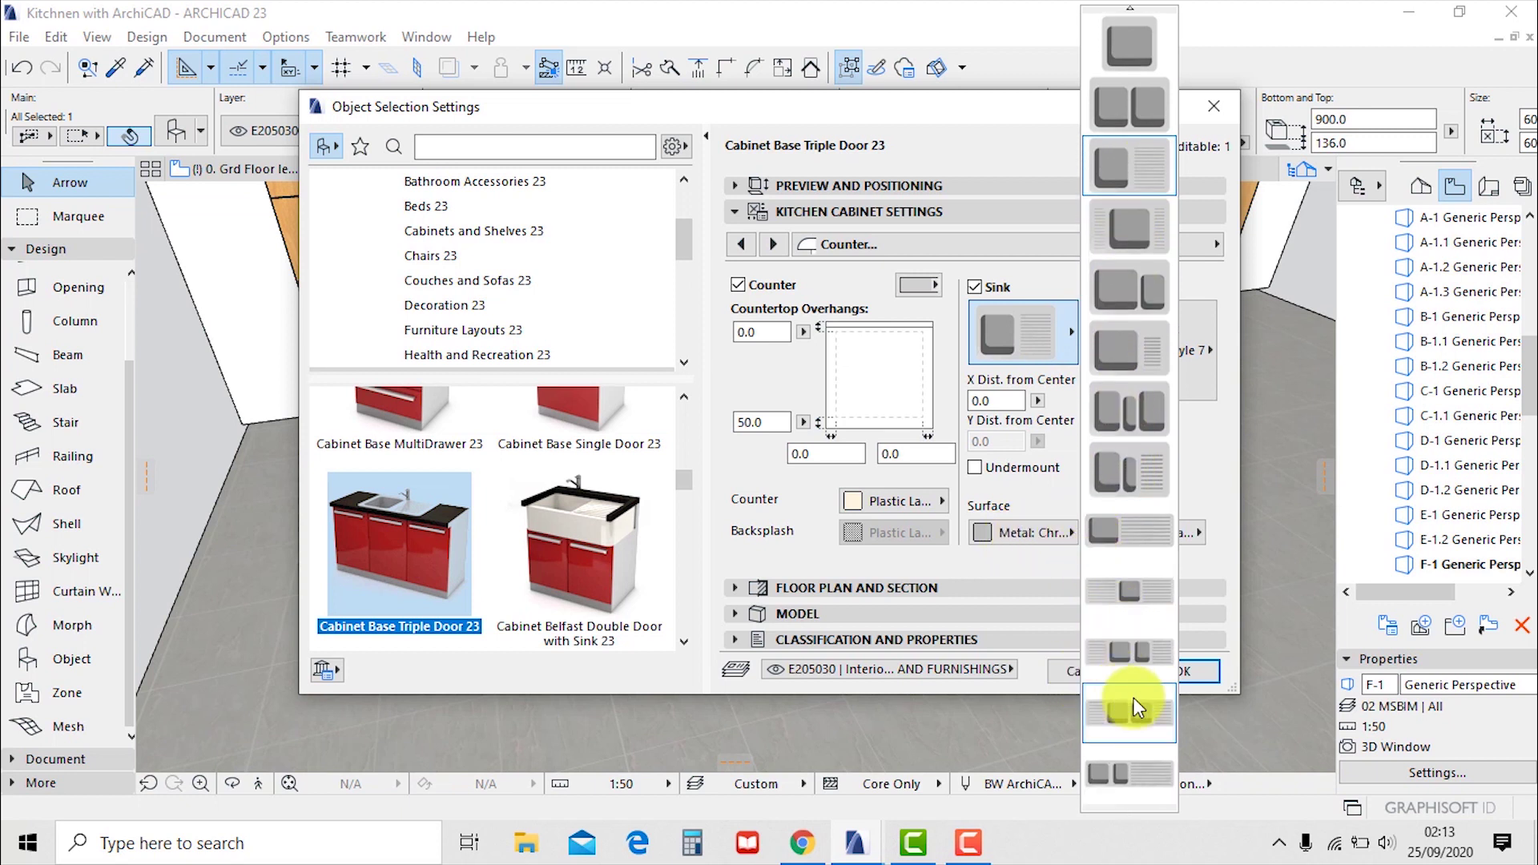
{"action": "left_click", "coordinate": [1151, 541]}
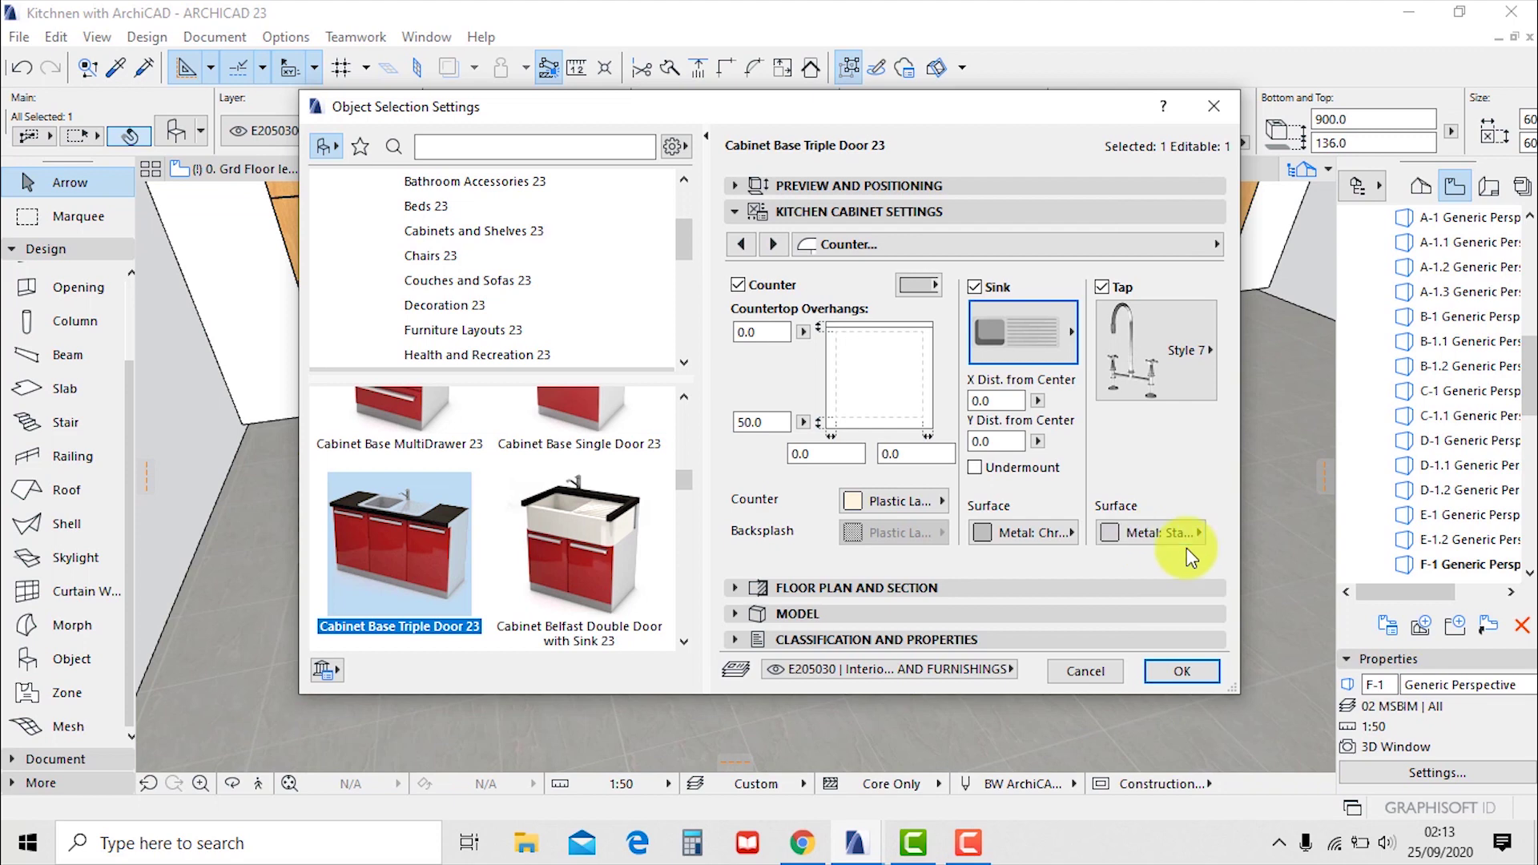
Set the triple-door cabinet's door frame and drawer surfaces to Wood - Oak Light and turn off its drawers
{"action": "left_click", "coordinate": [770, 246]}
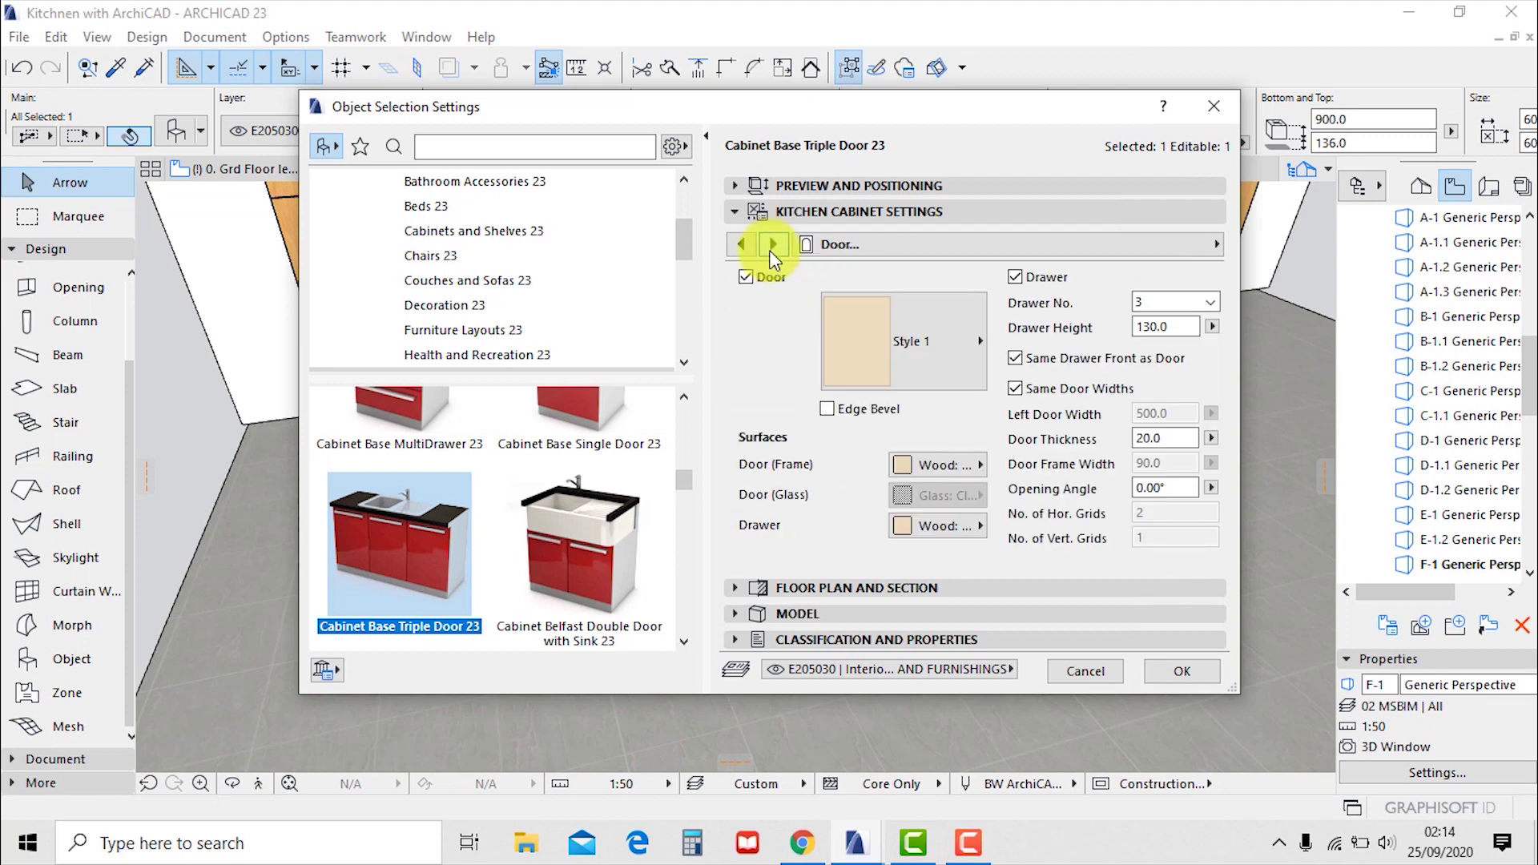
{"action": "left_click", "coordinate": [955, 473]}
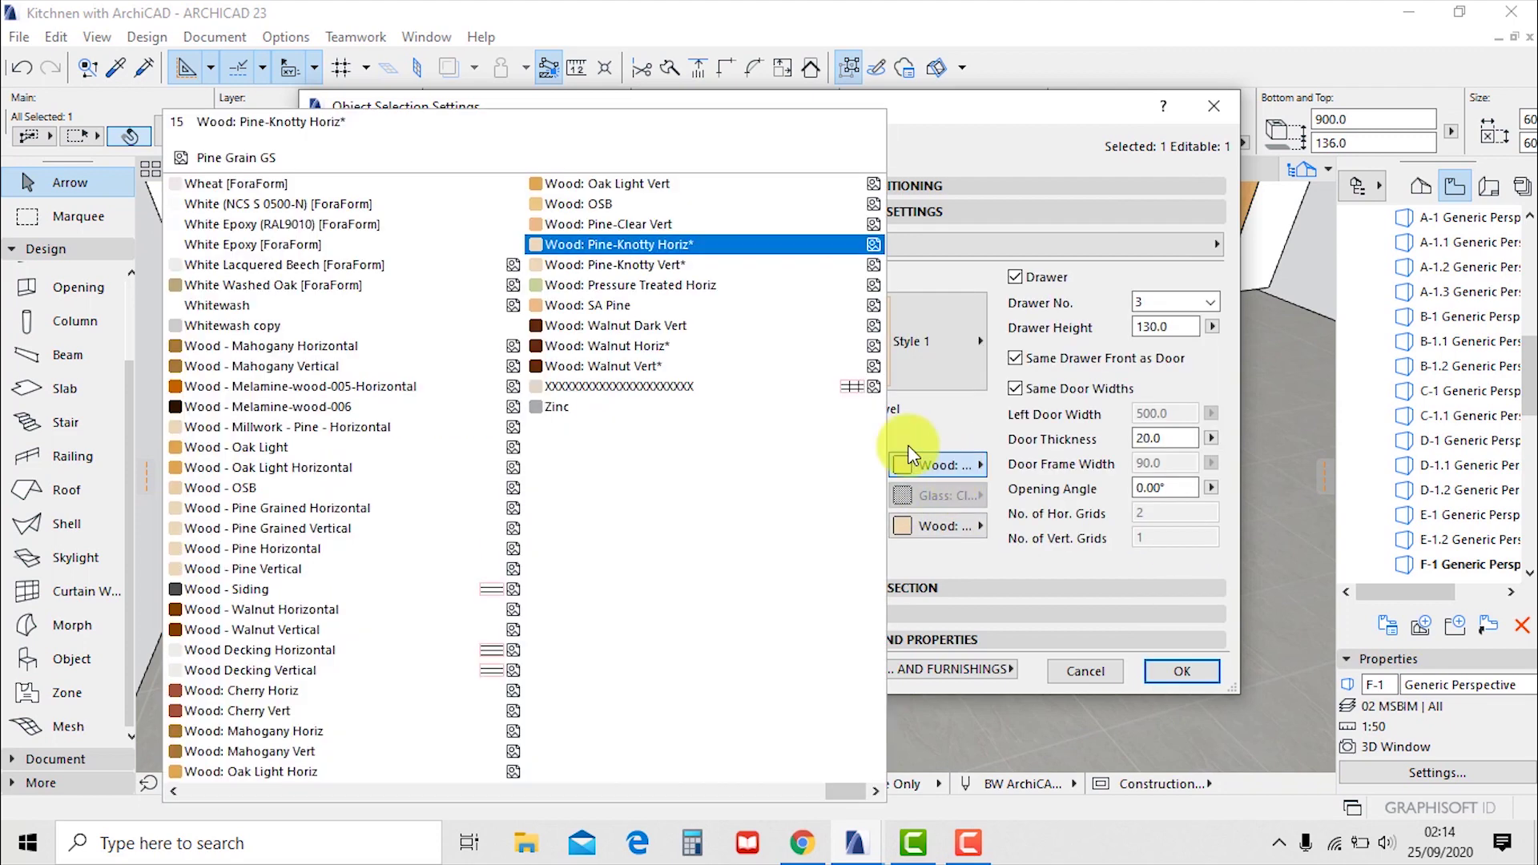
{"action": "left_click", "coordinate": [295, 447]}
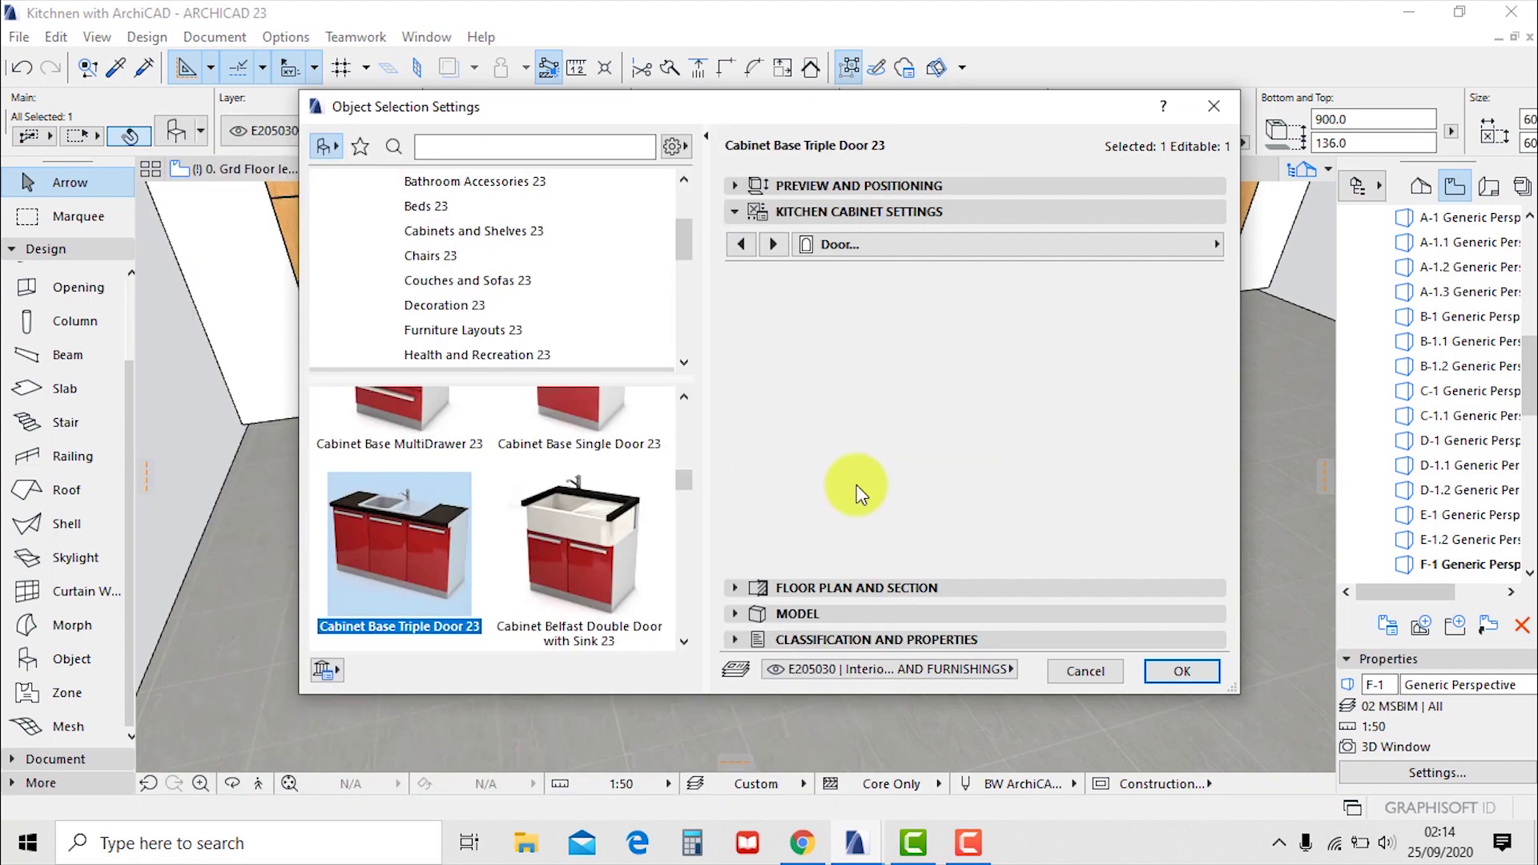
{"action": "left_click", "coordinate": [923, 534]}
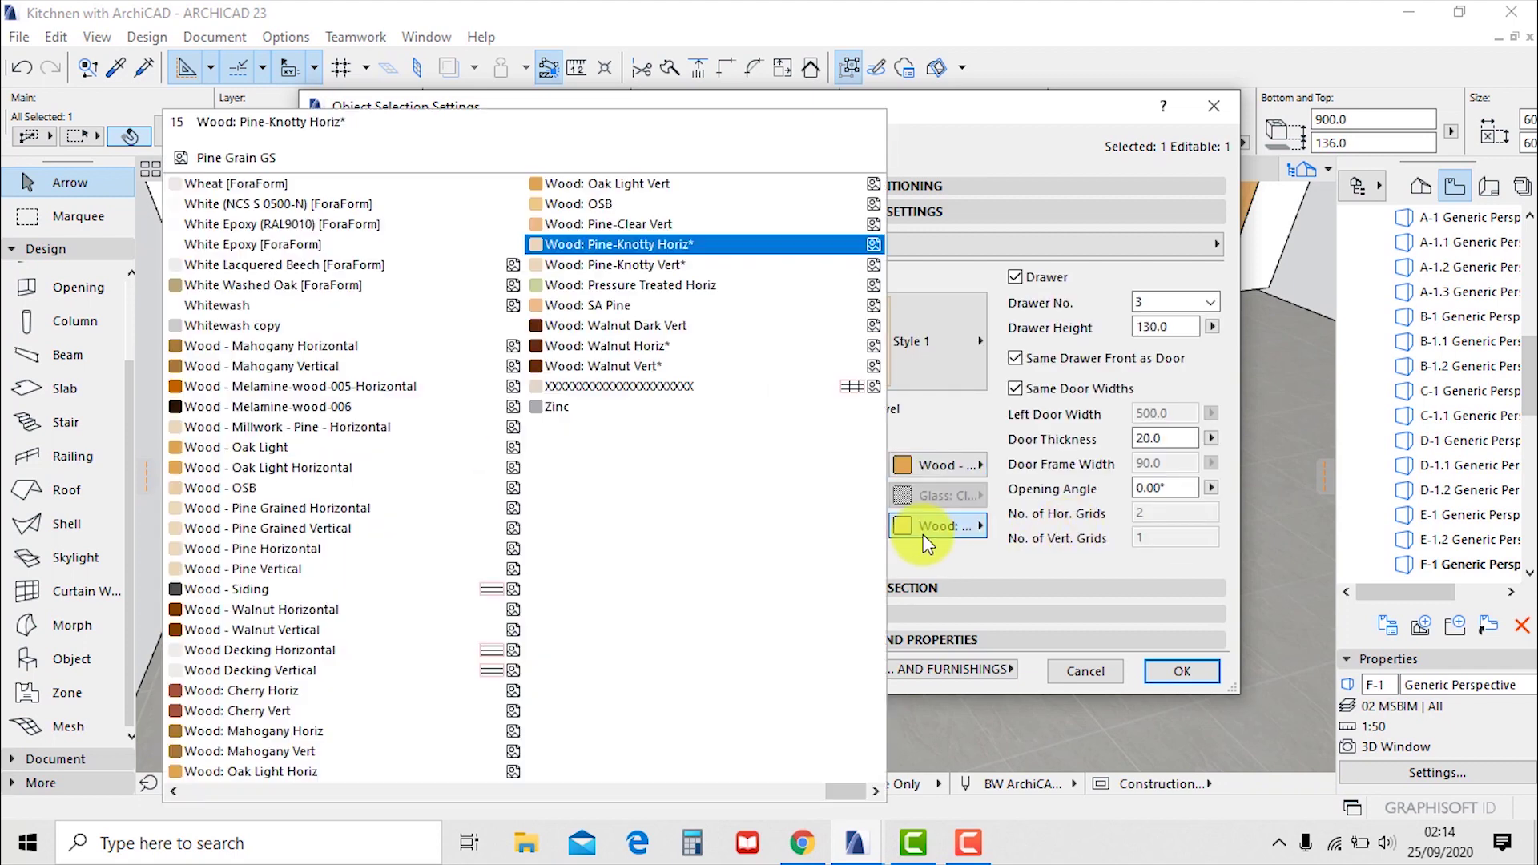
{"action": "left_click", "coordinate": [282, 447]}
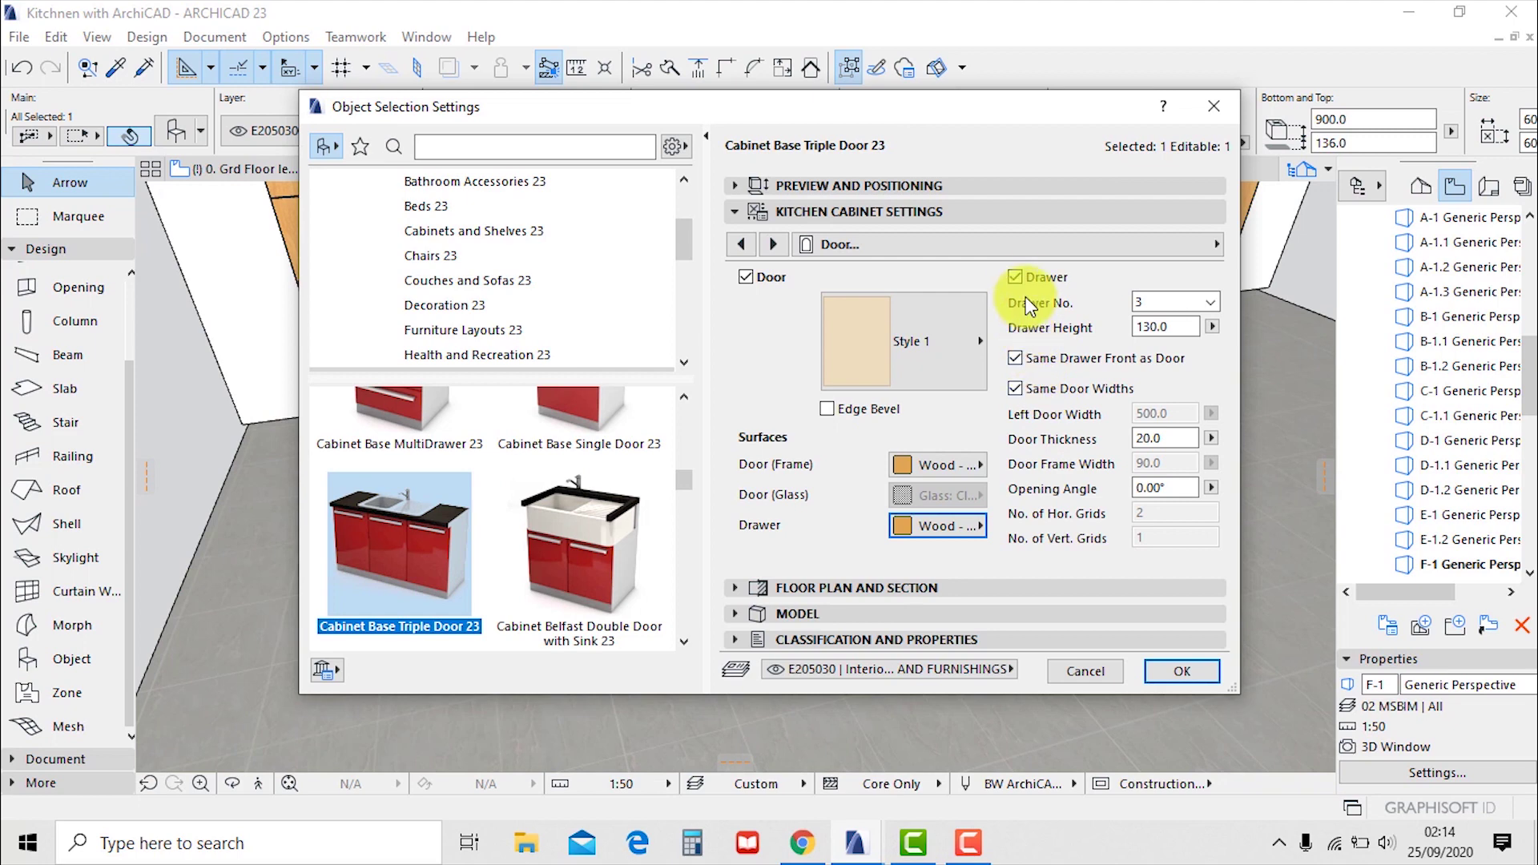
{"action": "left_click", "coordinate": [1016, 277]}
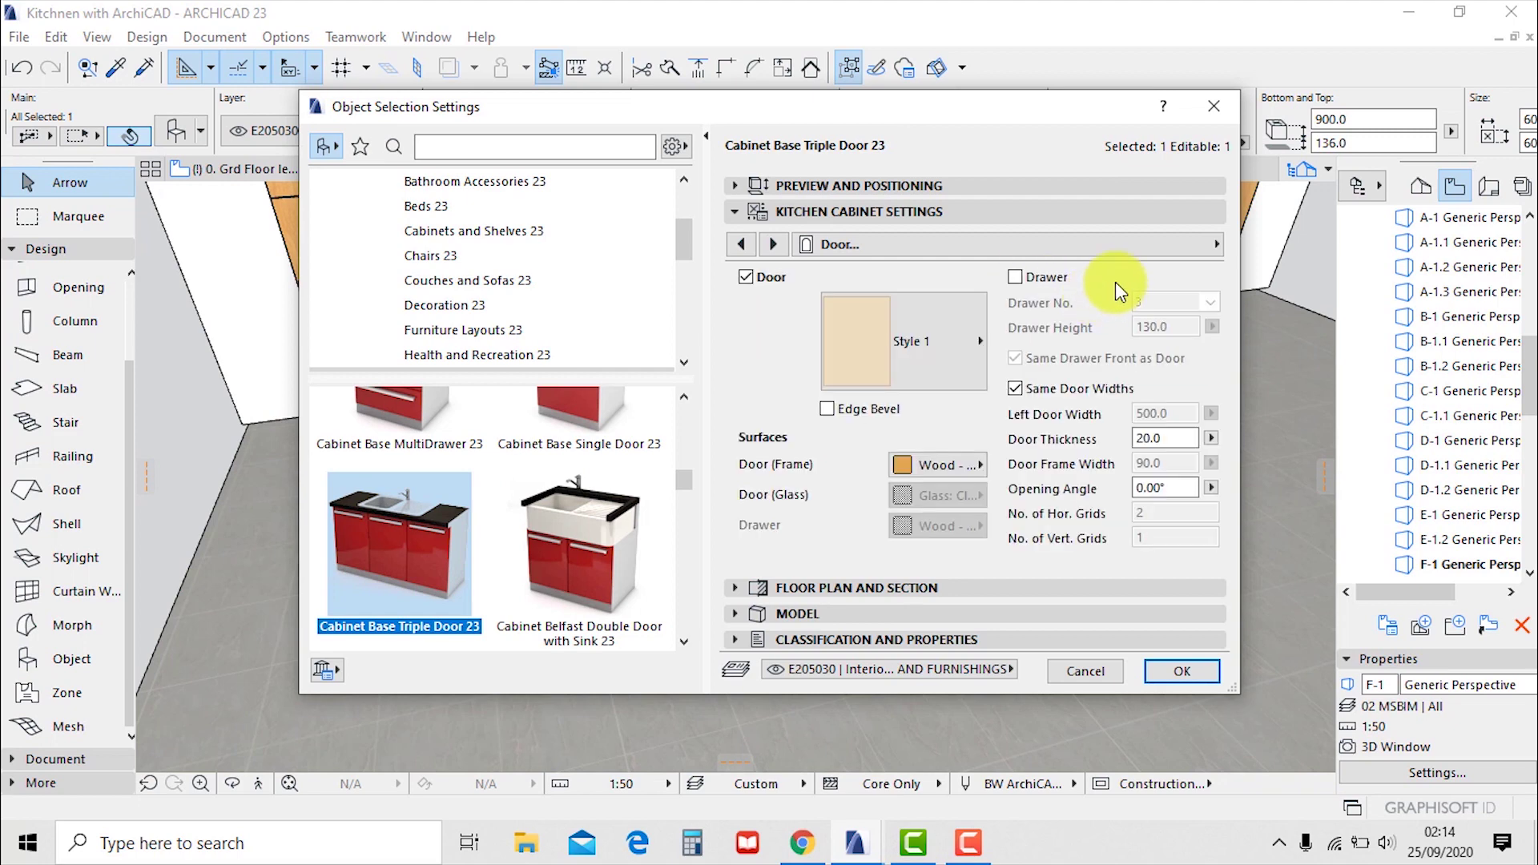
Turn off the knobs on the triple-door cabinet
{"action": "left_click", "coordinate": [772, 245]}
{"action": "left_click", "coordinate": [747, 290]}
{"action": "left_click", "coordinate": [774, 244]}
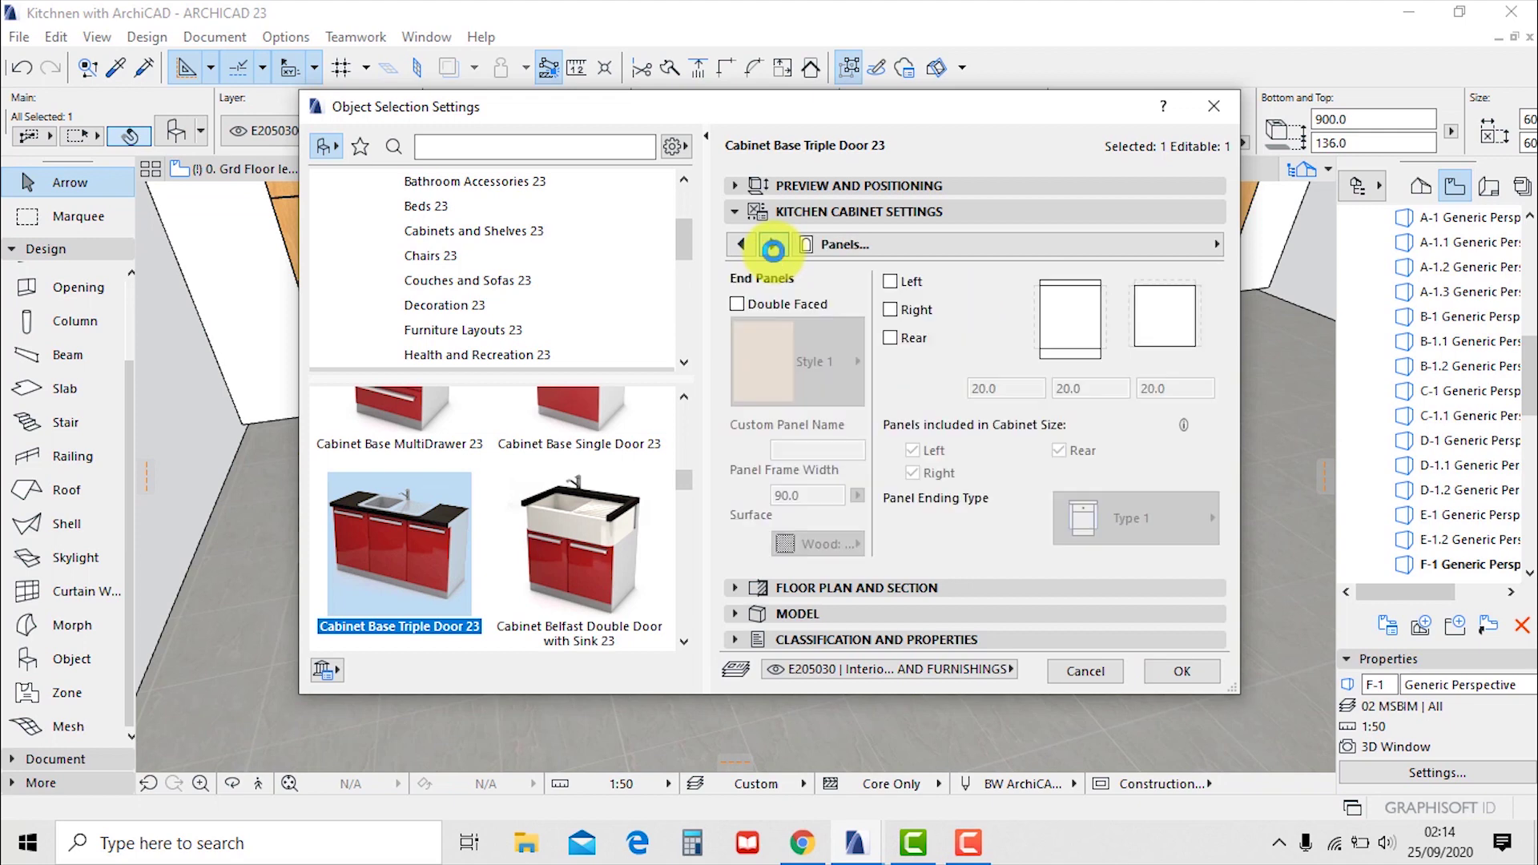
Set the cabinet's 2D fill background pen to Window Background (-1) and its fill type to % 12.5, and apply the settings
{"action": "left_click", "coordinate": [774, 248]}
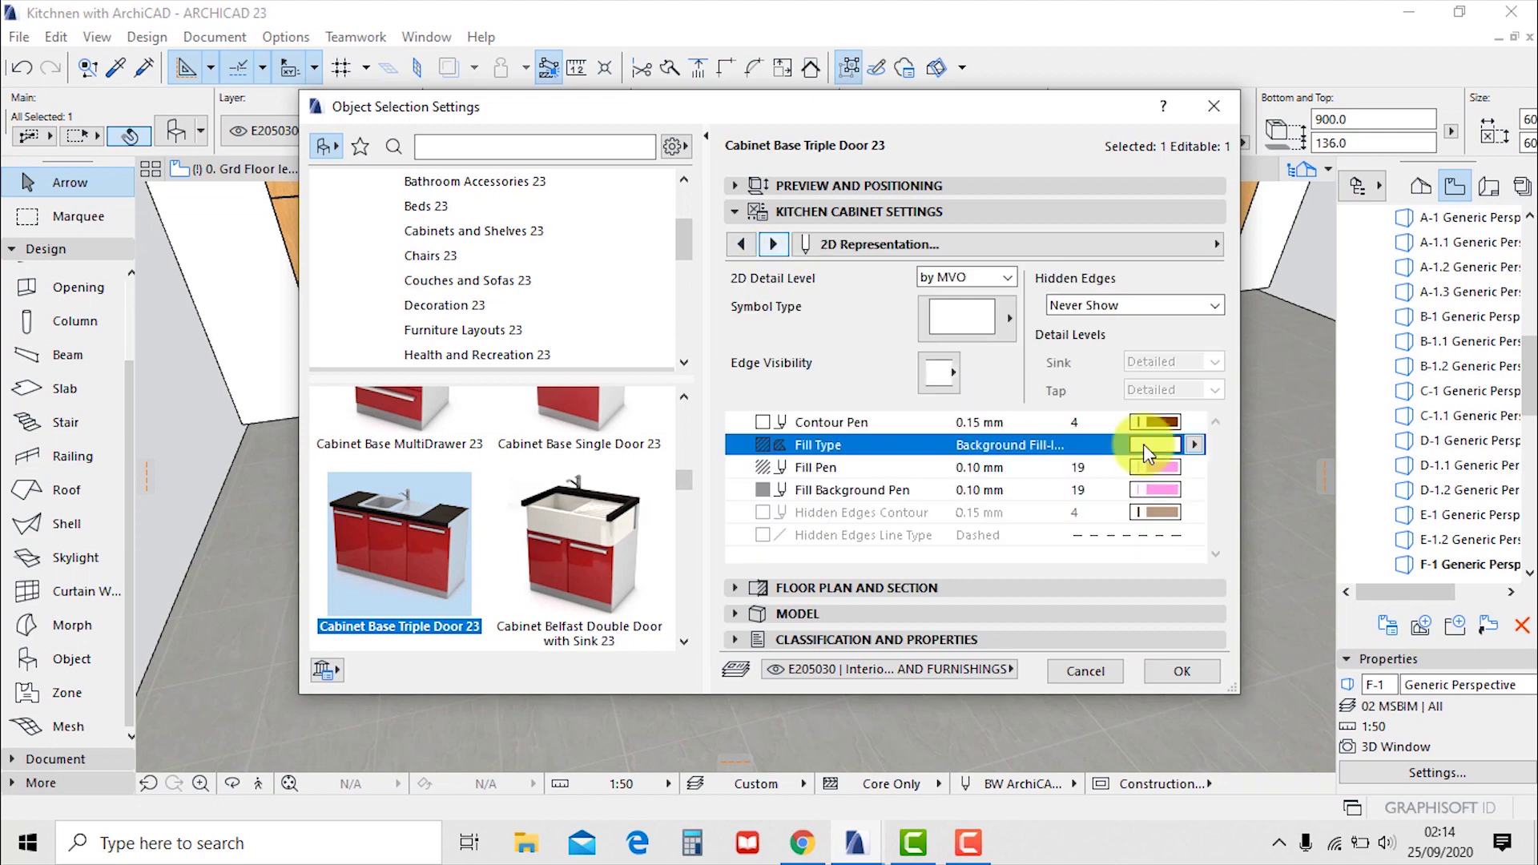
{"action": "left_click", "coordinate": [1172, 490]}
{"action": "left_click", "coordinate": [1131, 769]}
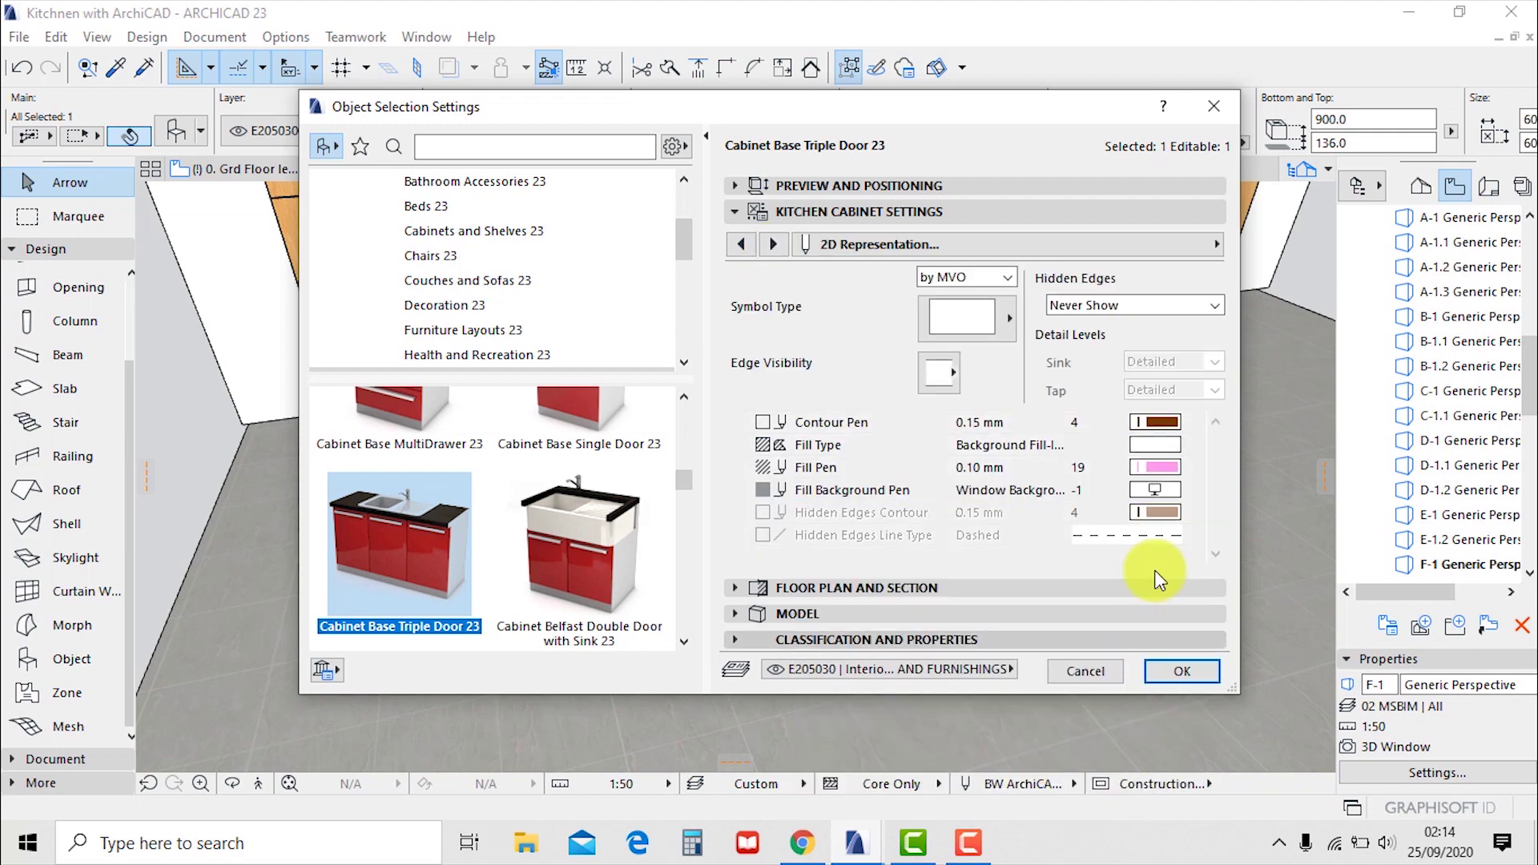
{"action": "left_click", "coordinate": [1166, 447]}
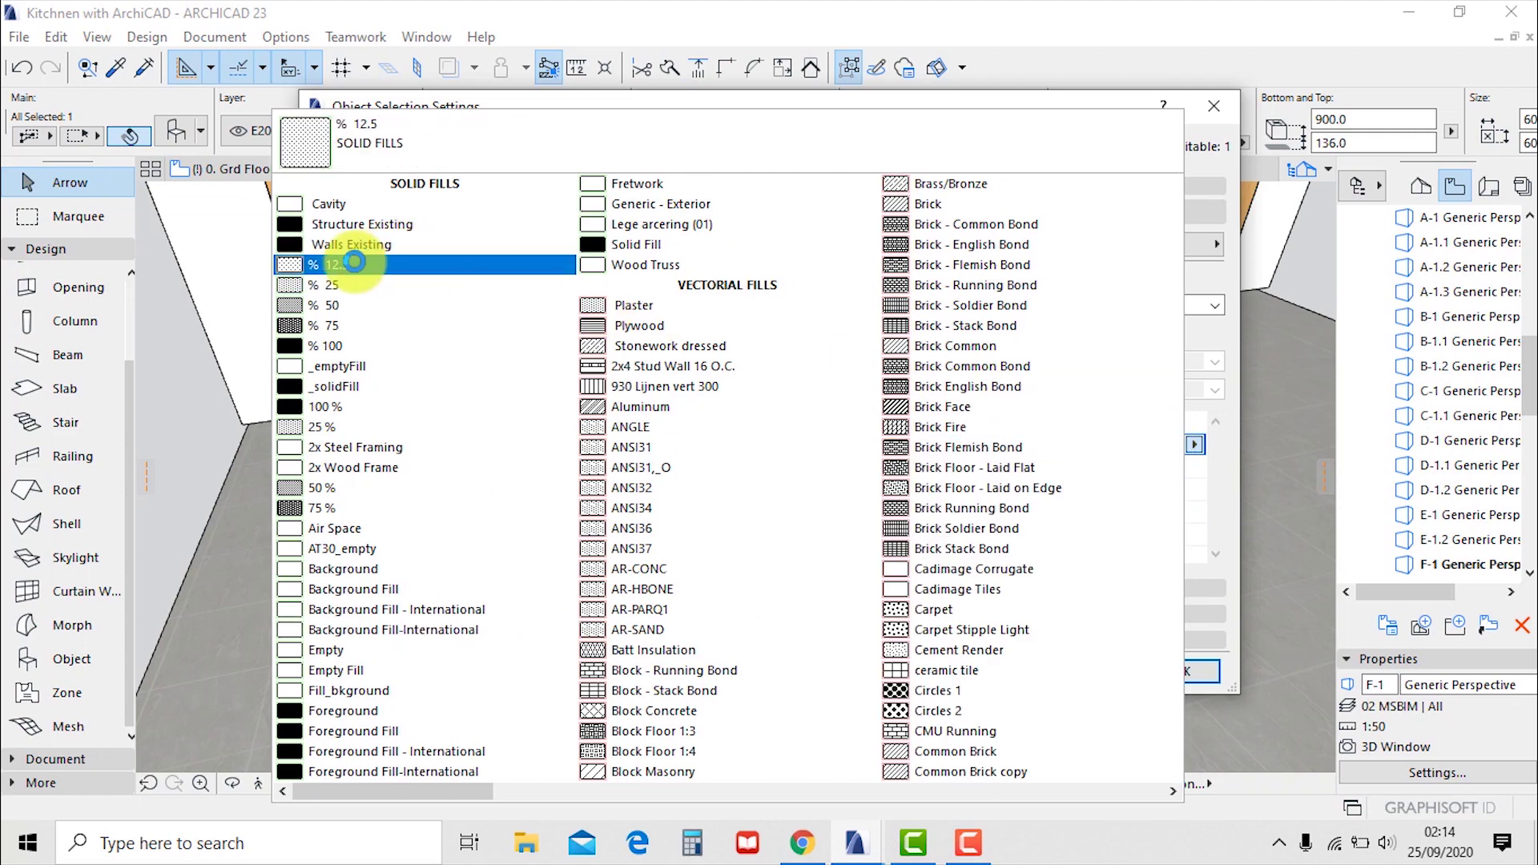
{"action": "left_click", "coordinate": [330, 265]}
{"action": "left_click", "coordinate": [774, 245]}
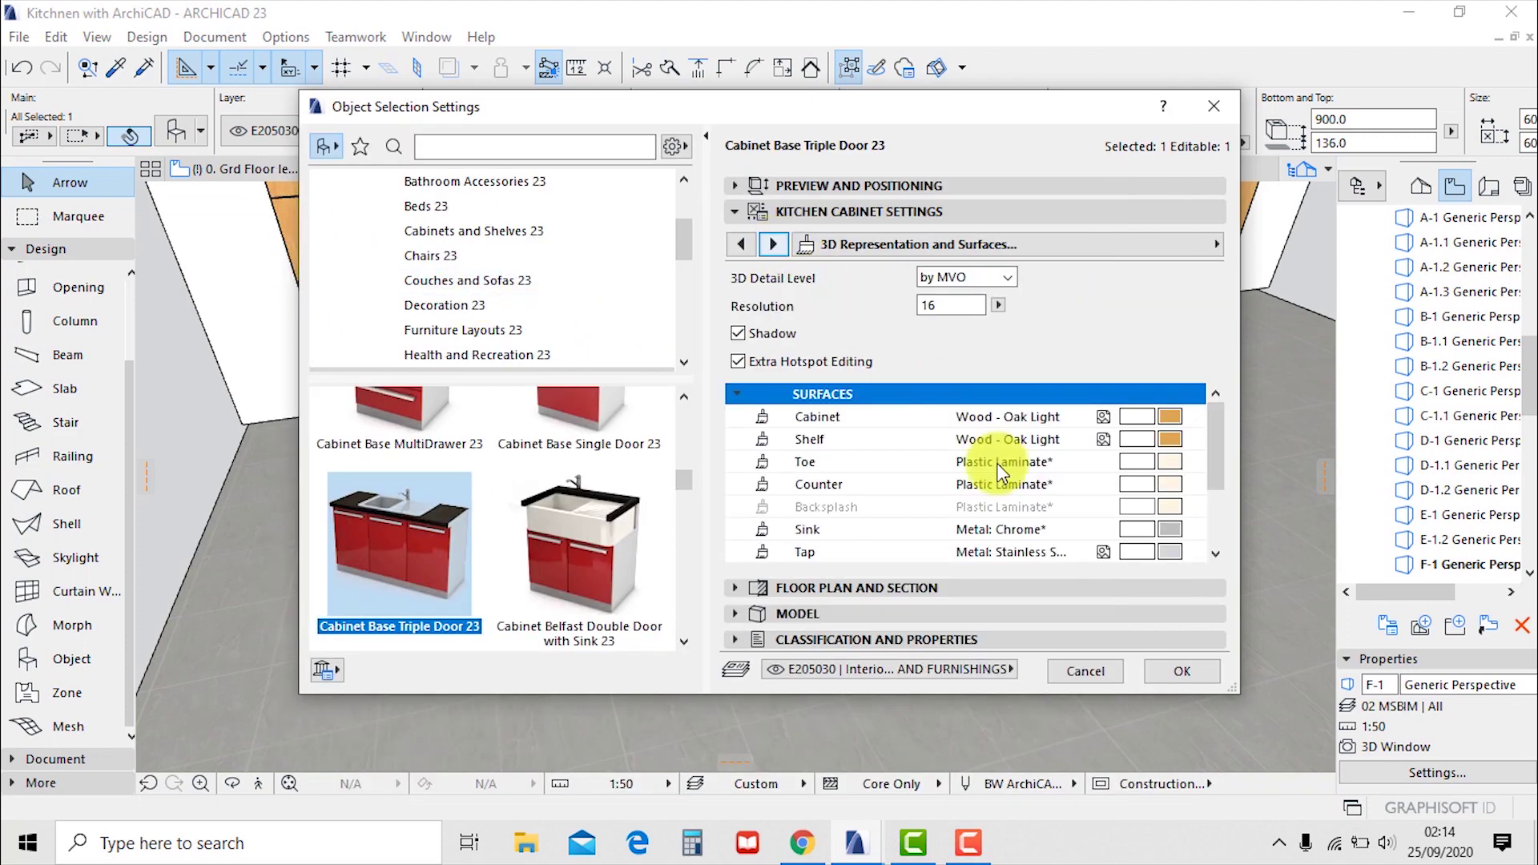
{"action": "left_click", "coordinate": [1182, 671]}
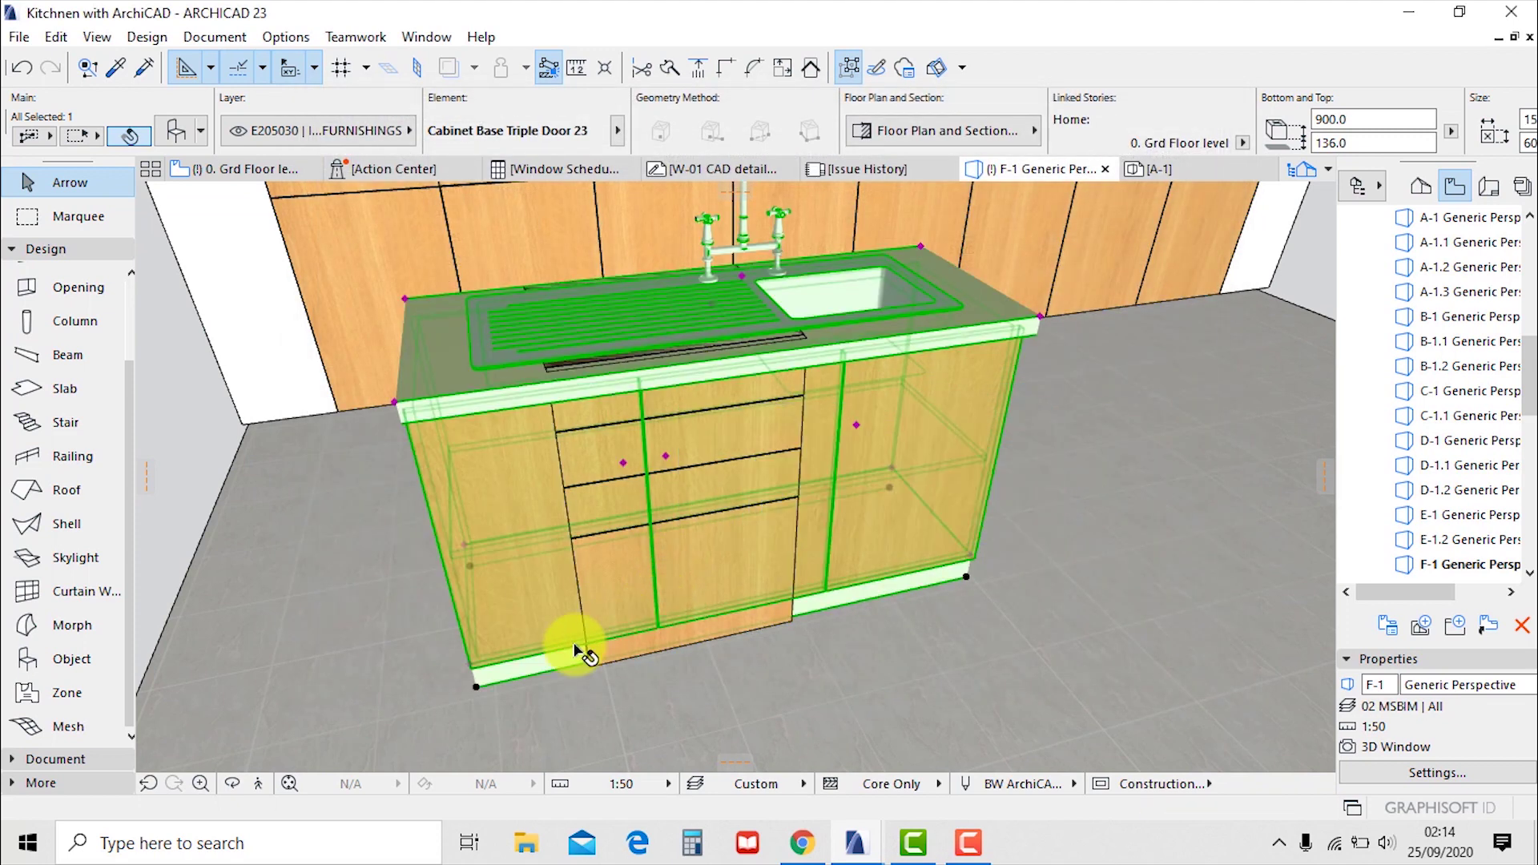
Drag the triple-door cabinet by its lower front corner to the drawer cabinet's far front corner so they stand side by side
{"action": "key", "text": "ctrl+d"}
{"action": "left_click", "coordinate": [476, 686]}
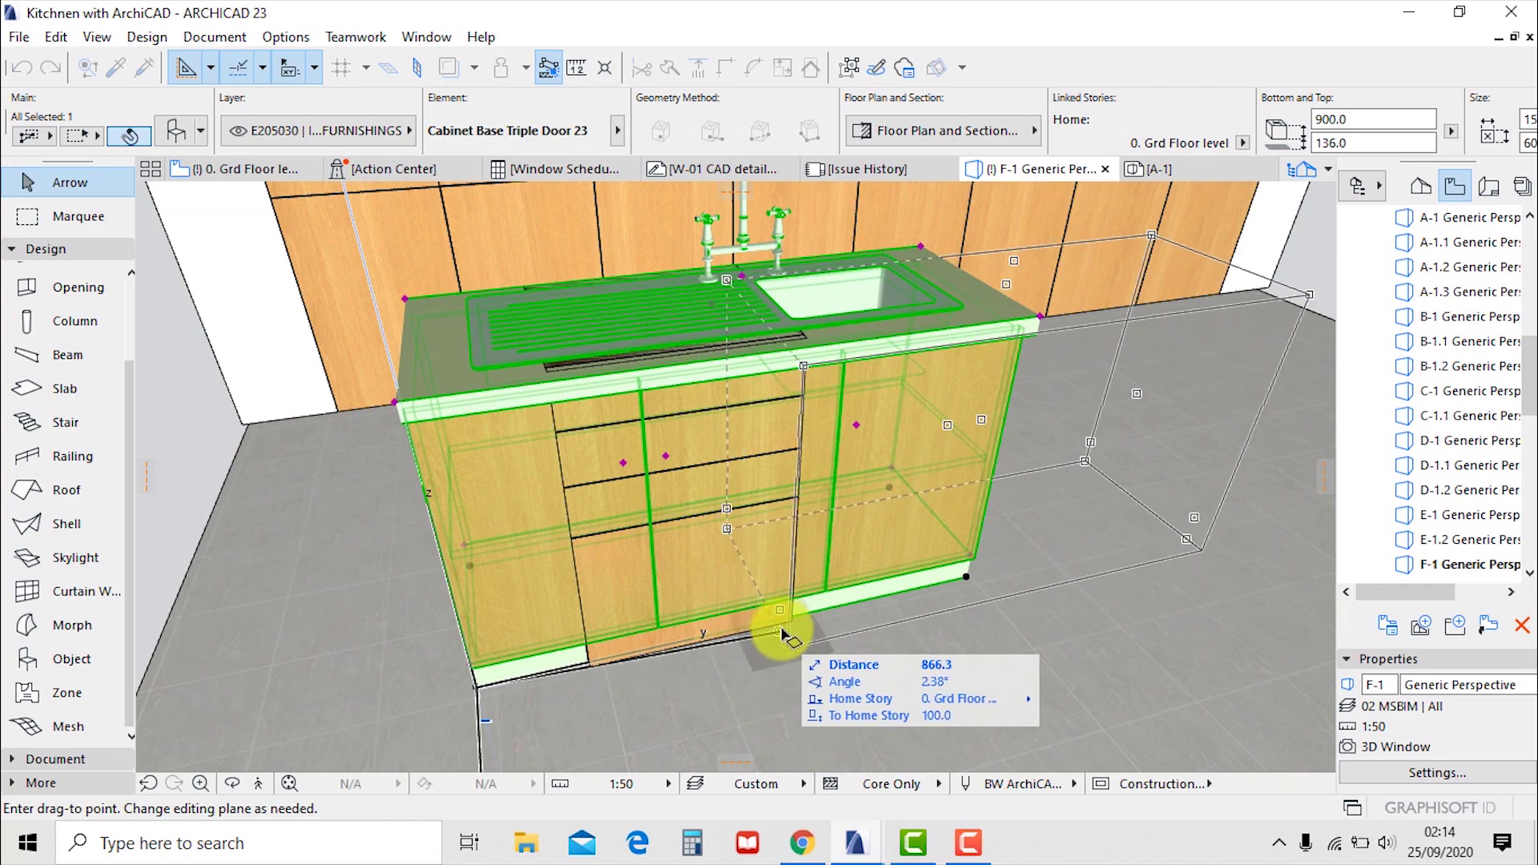
{"action": "left_click", "coordinate": [792, 621]}
{"action": "scroll", "coordinate": [560, 638], "scroll_direction": "down", "scroll_amount": 2}
{"action": "scroll", "coordinate": [1282, 460], "scroll_direction": "up", "scroll_amount": 4}
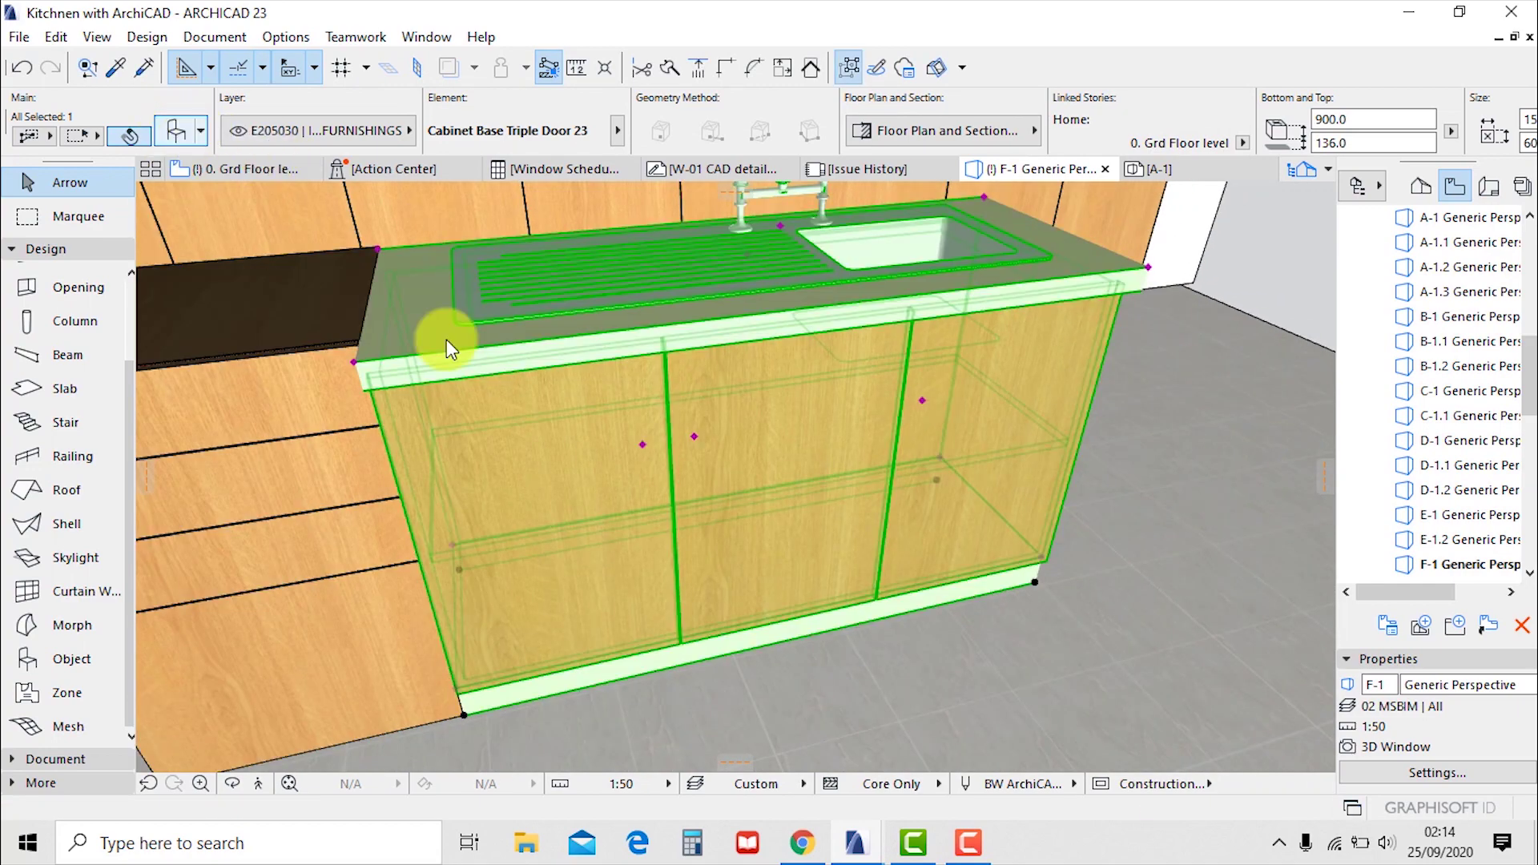
Remove the toe kick from the triple-door cabinet so its doors reach the floor, and apply the settings
{"action": "double_click", "coordinate": [954, 429]}
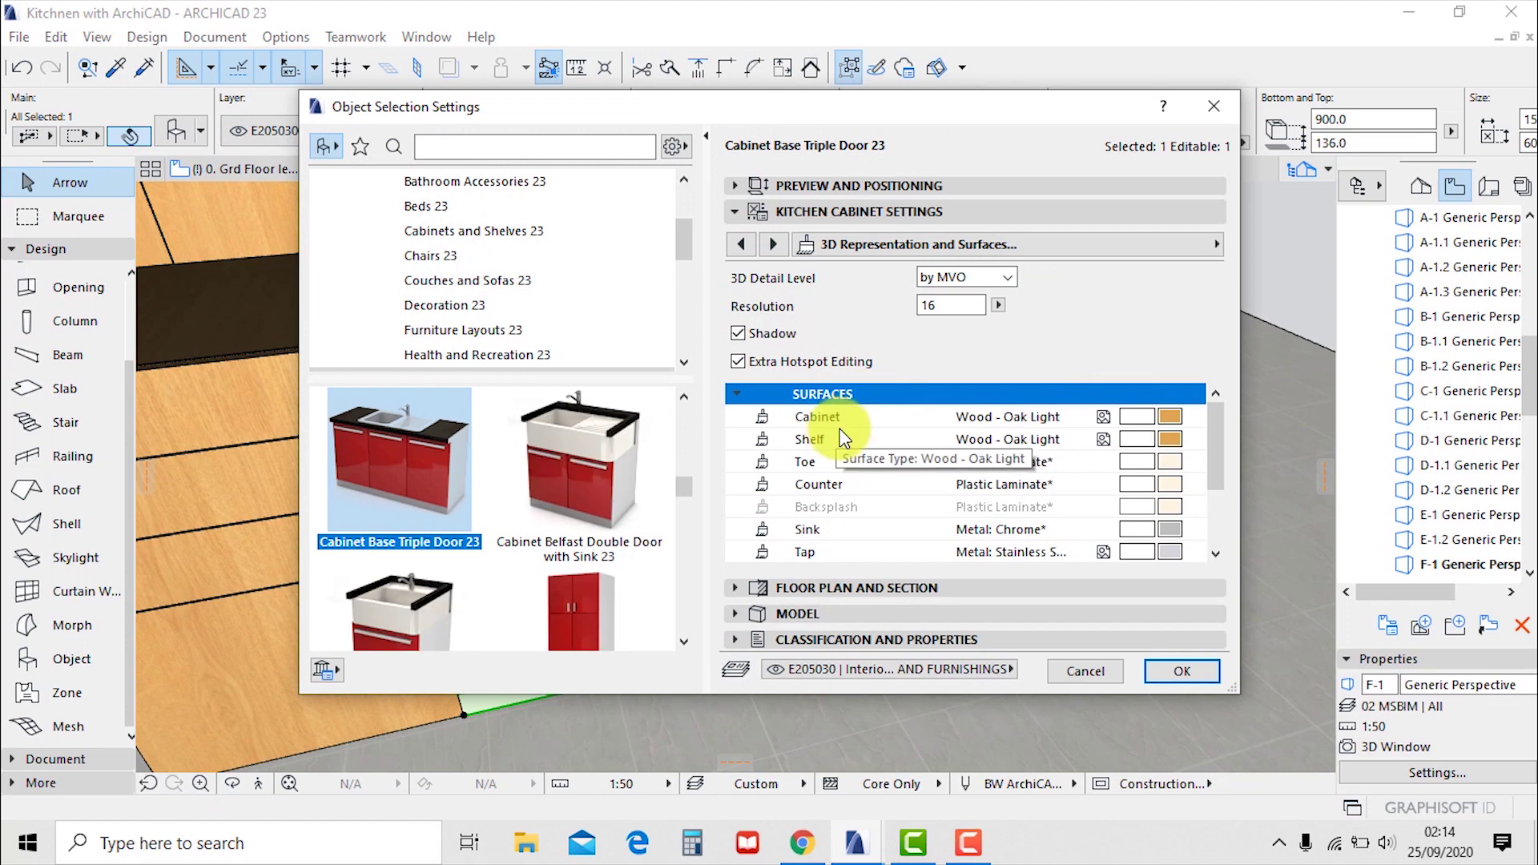
{"action": "left_click", "coordinate": [1074, 246]}
{"action": "left_click", "coordinate": [1291, 250]}
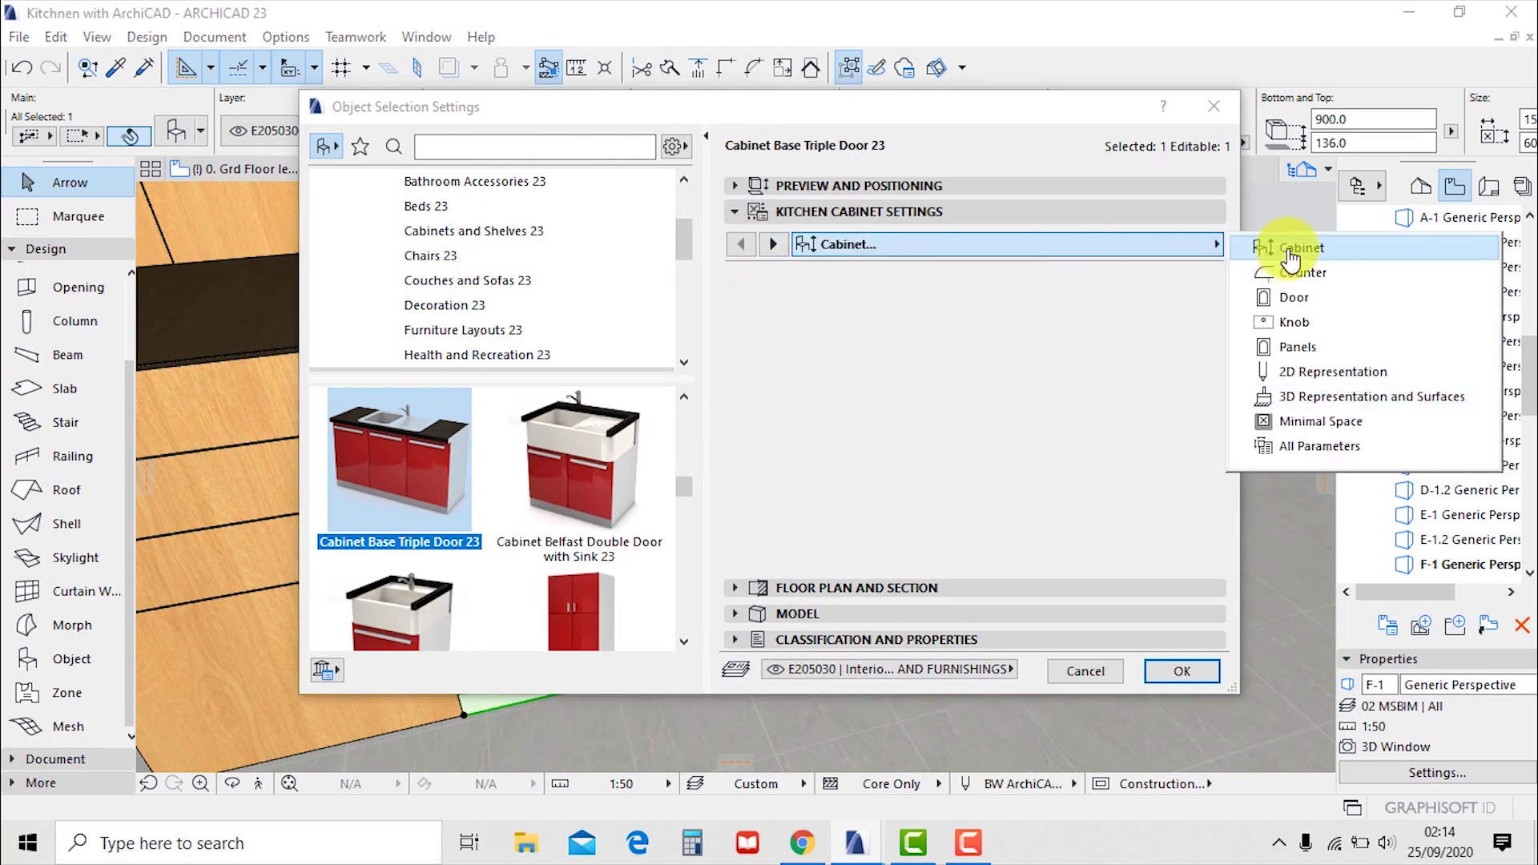
{"action": "left_click", "coordinate": [1018, 375]}
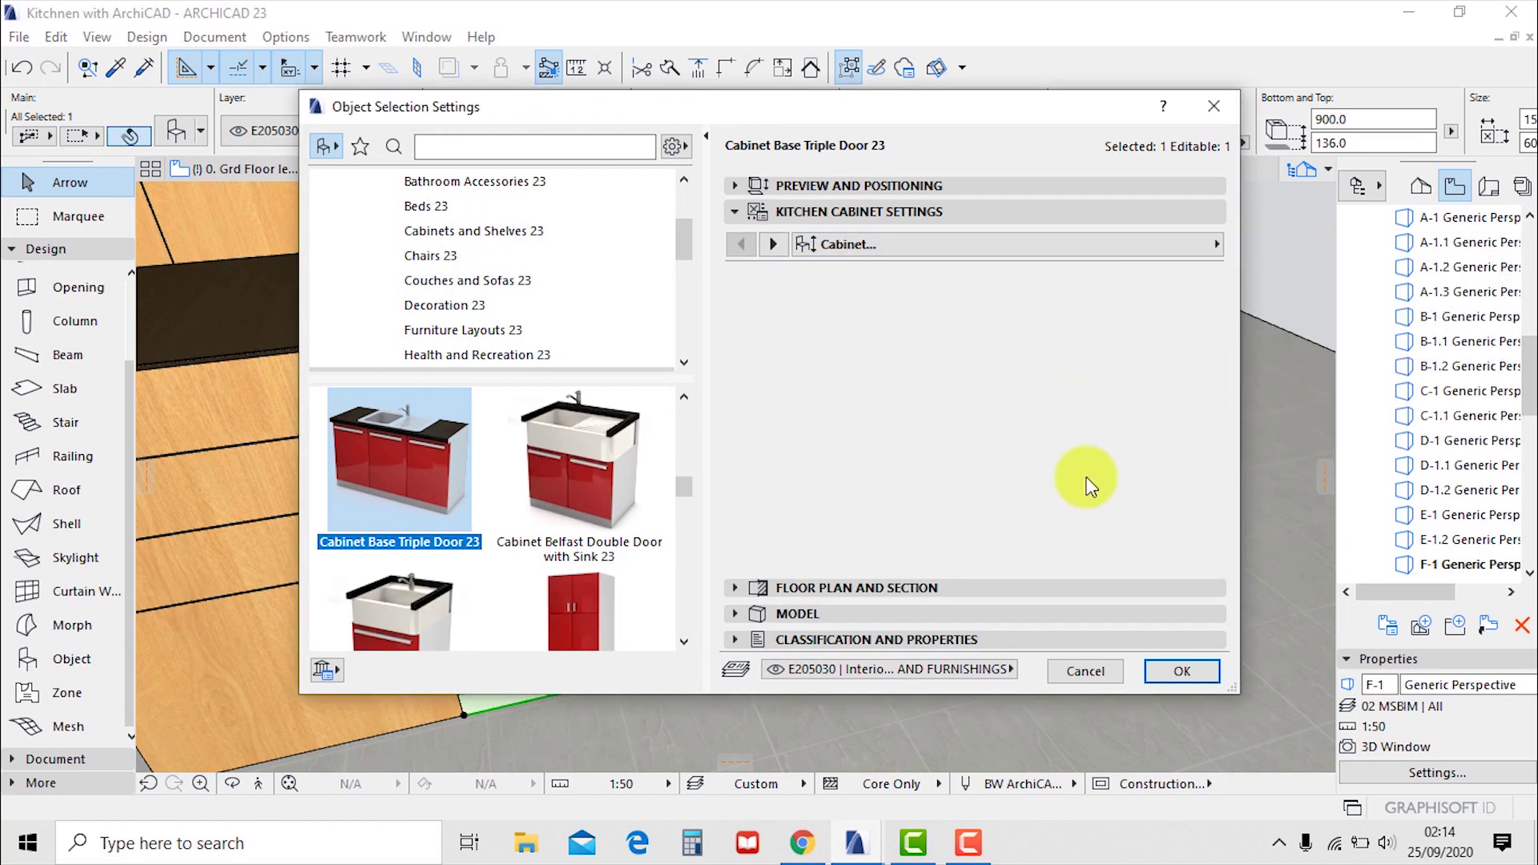
{"action": "left_click", "coordinate": [1180, 672]}
Drag a copy of the drawer cabinet by its lower front corner to the free end of the triple-door cabinet
{"action": "scroll", "coordinate": [913, 537], "scroll_direction": "down", "scroll_amount": 5}
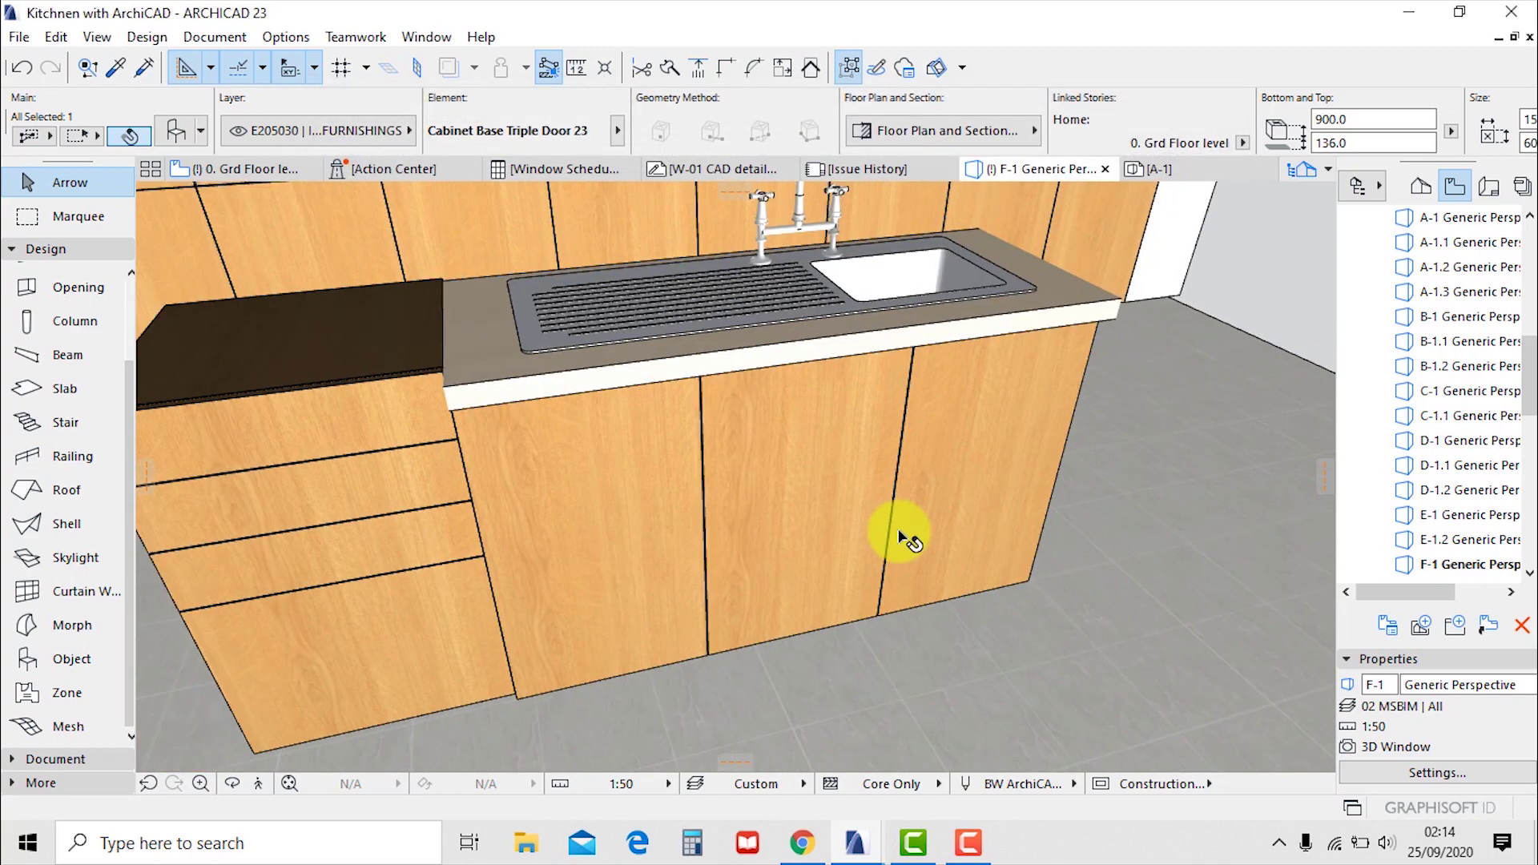
{"action": "middle_click_drag", "start_coordinate": [875, 533], "coordinate": [745, 447], "text": "shift"}
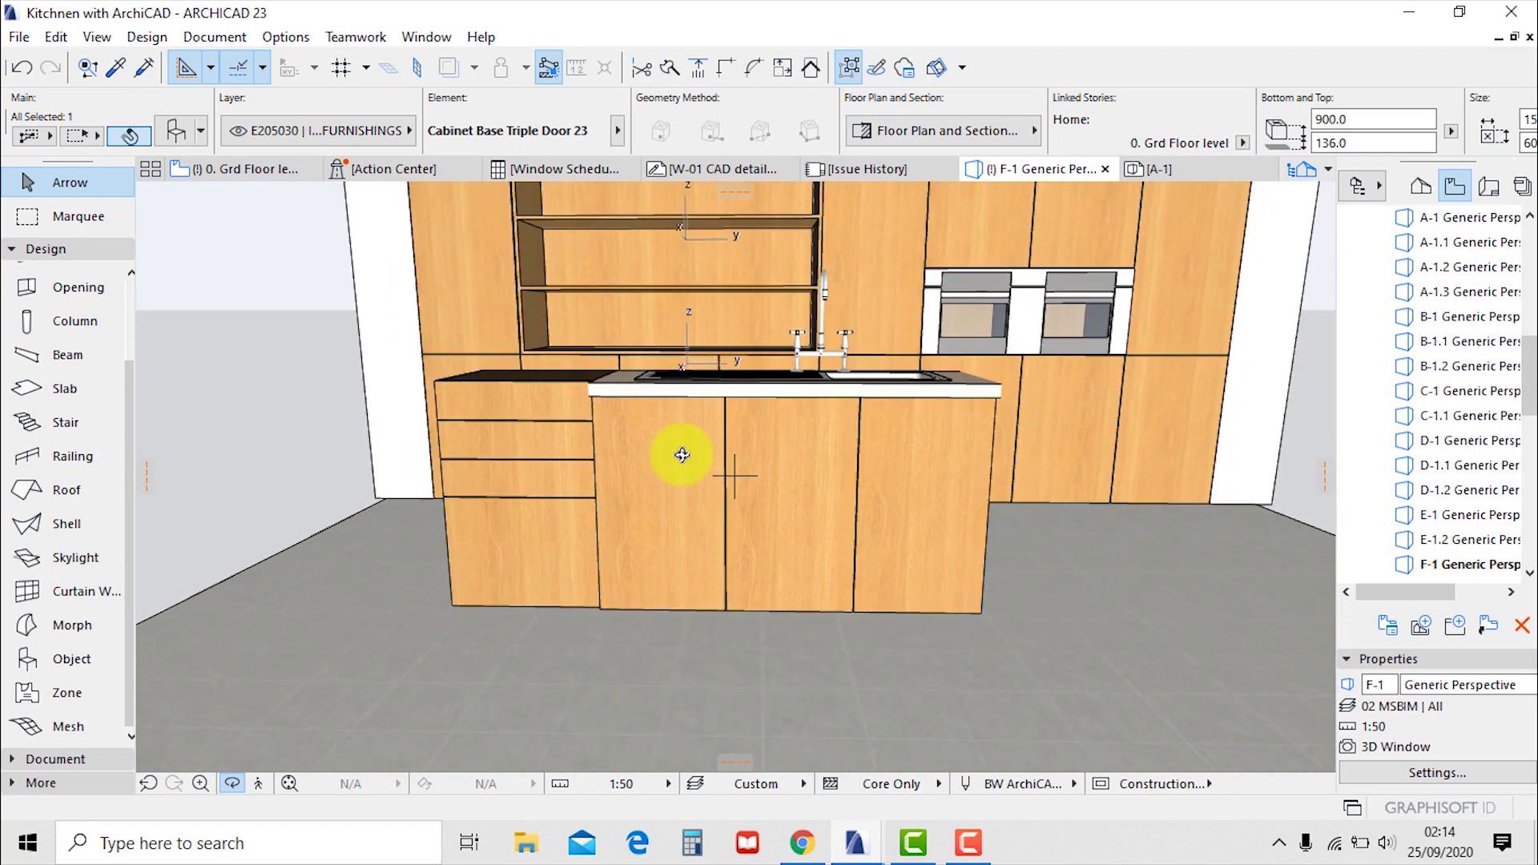
{"action": "left_click", "coordinate": [527, 522]}
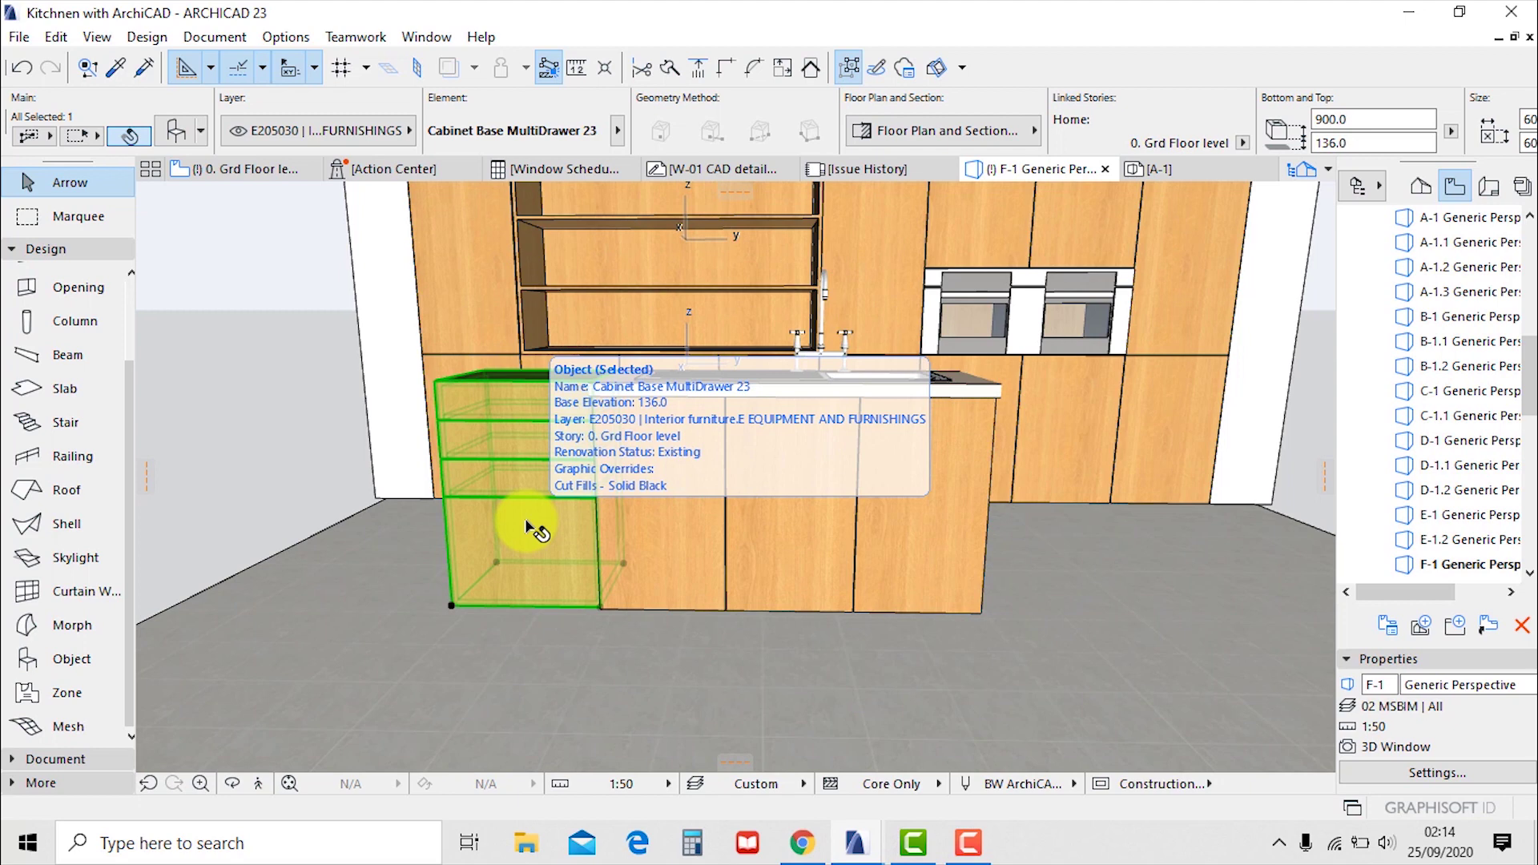
{"action": "right_click", "coordinate": [497, 567]}
{"action": "mouse_move", "coordinate": [696, 208]}
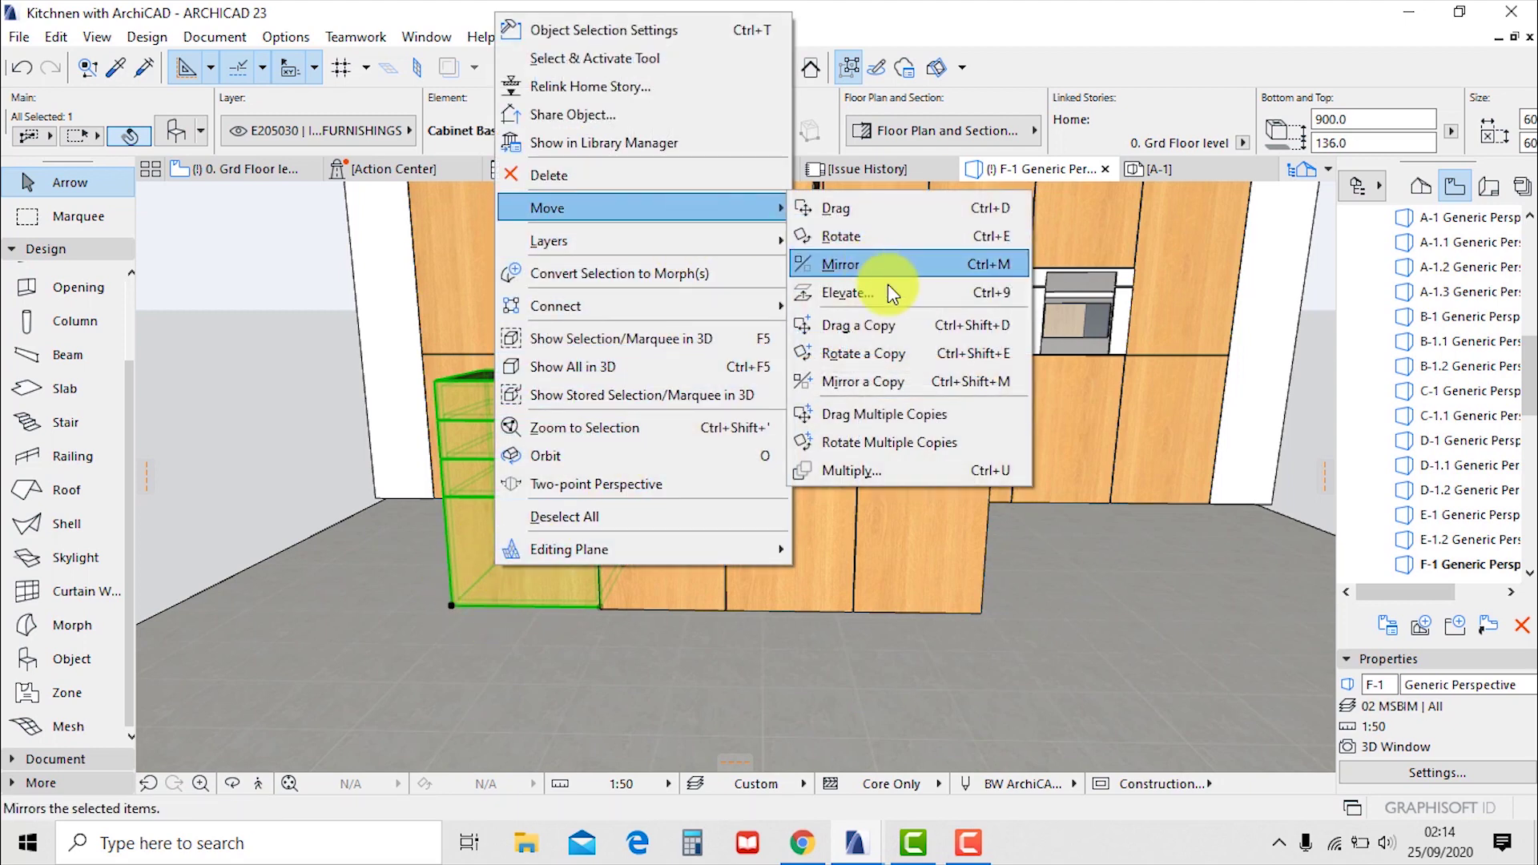
{"action": "left_click", "coordinate": [893, 330]}
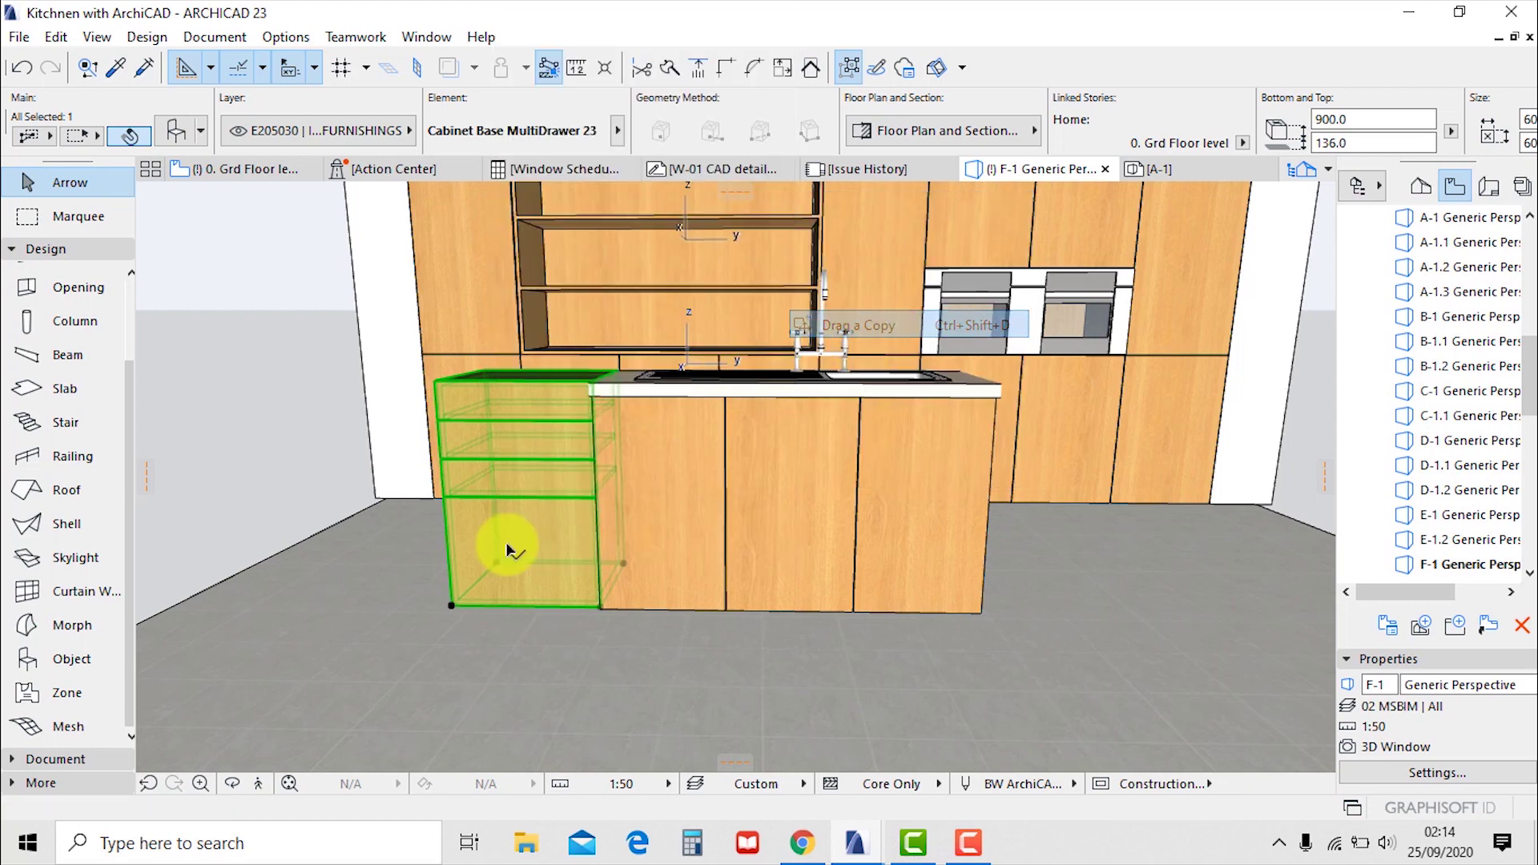
{"action": "left_click", "coordinate": [451, 613]}
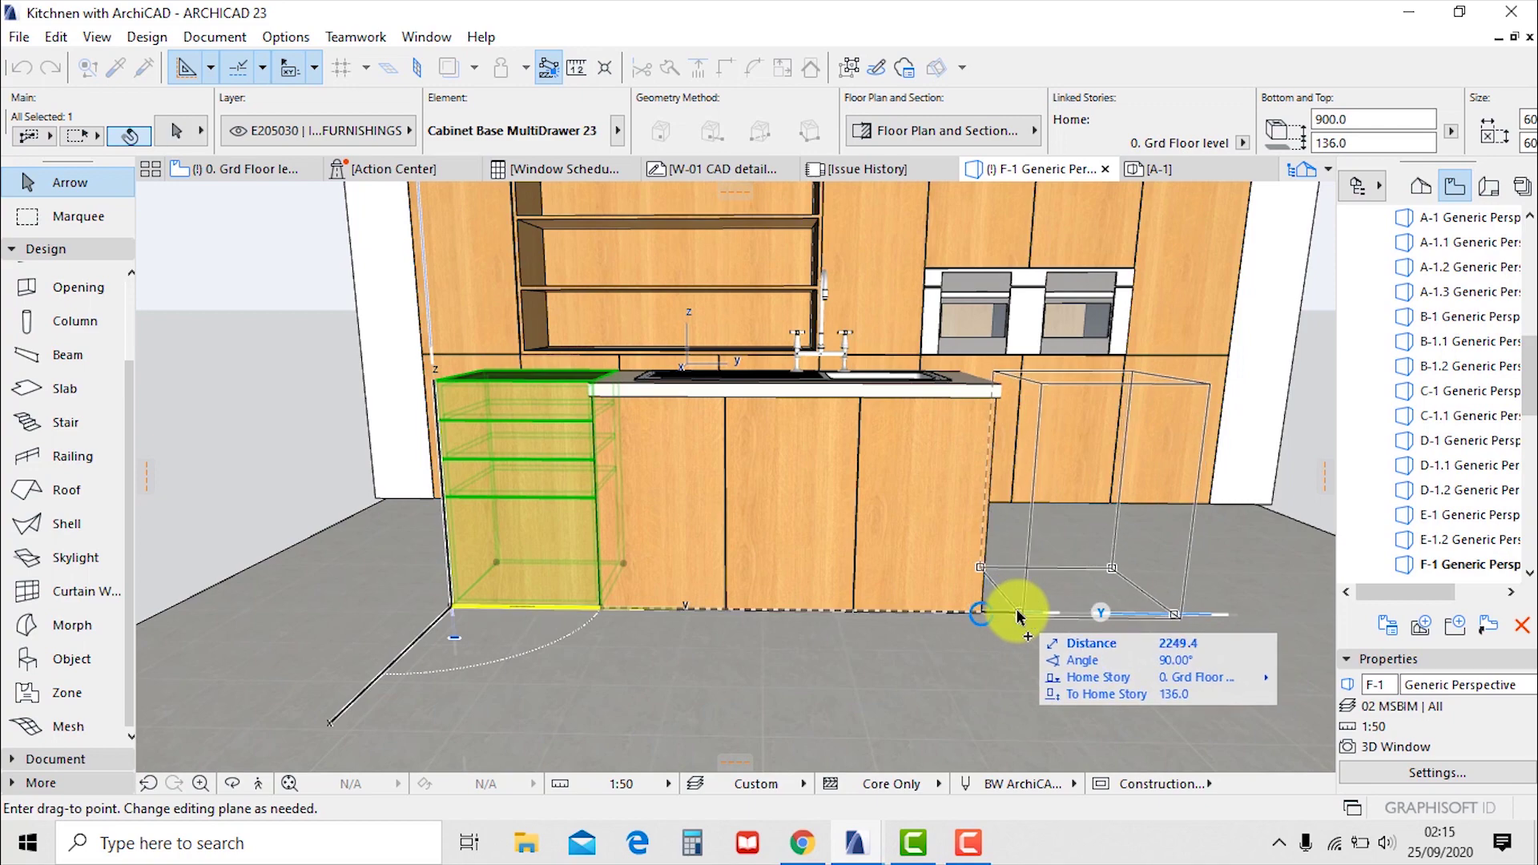
{"action": "left_click", "coordinate": [983, 612]}
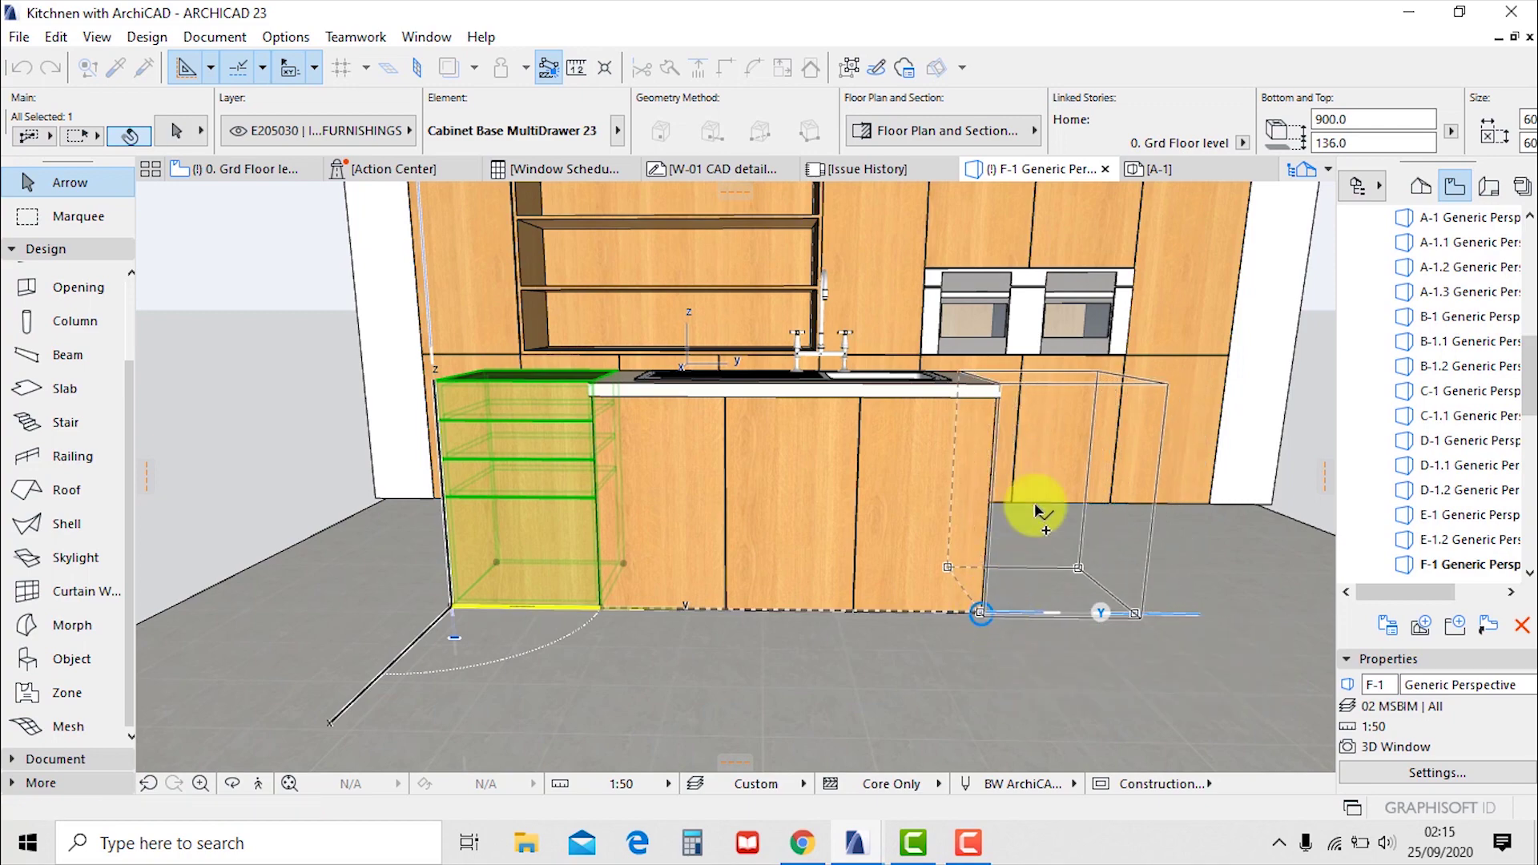
In the ground floor plan, drag the triple-door cabinet's corner onto the adjoining drawer cabinet's edge to align them, and return to 3D
{"action": "middle_click_drag", "start_coordinate": [887, 594], "coordinate": [972, 618], "text": "shift"}
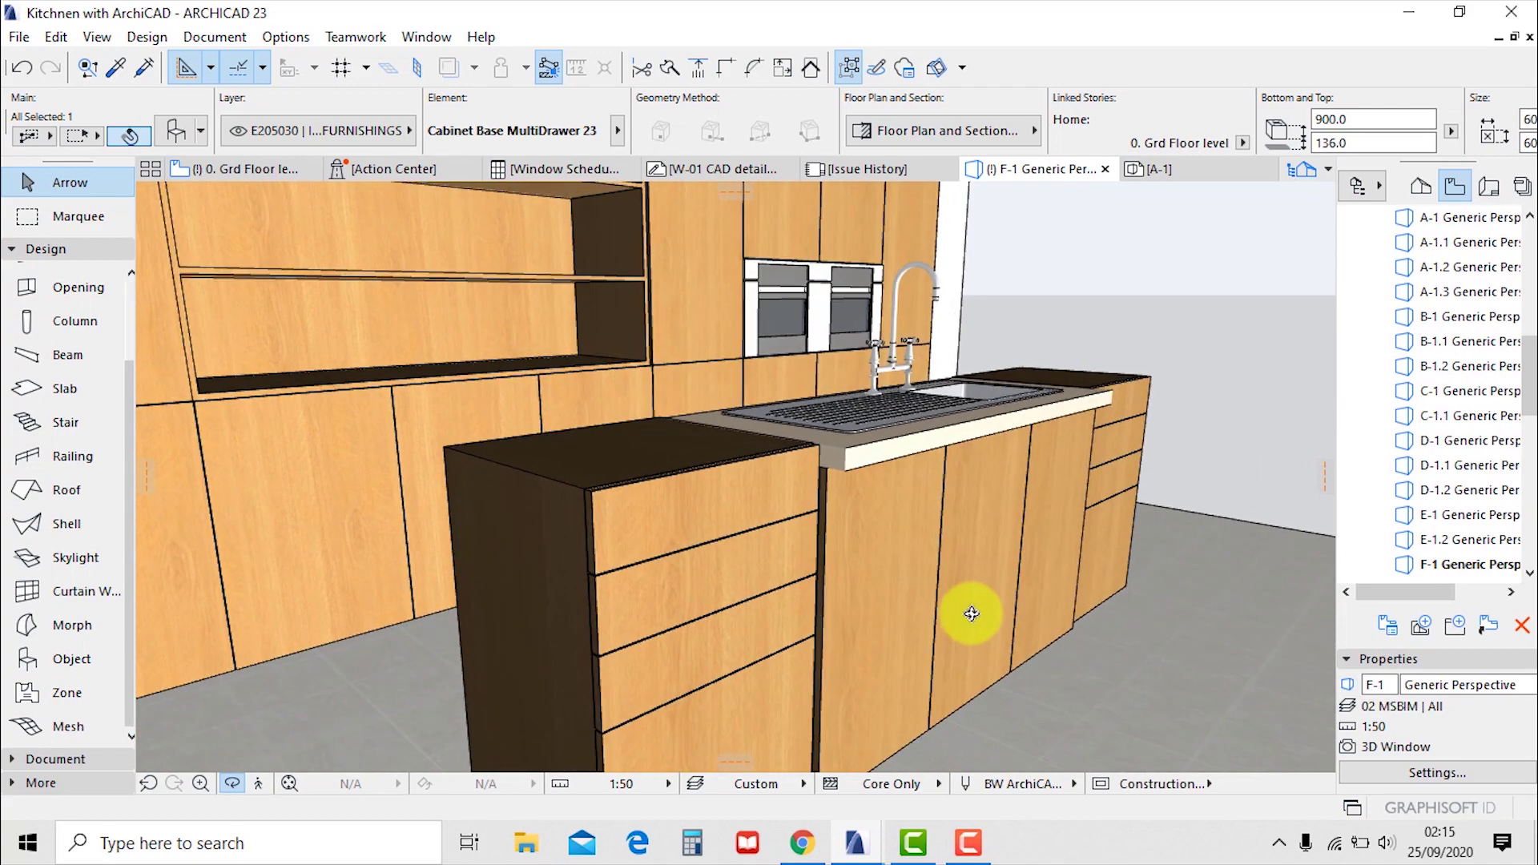
{"action": "key", "text": "F2"}
{"action": "scroll", "coordinate": [676, 440], "scroll_direction": "up", "scroll_amount": 5}
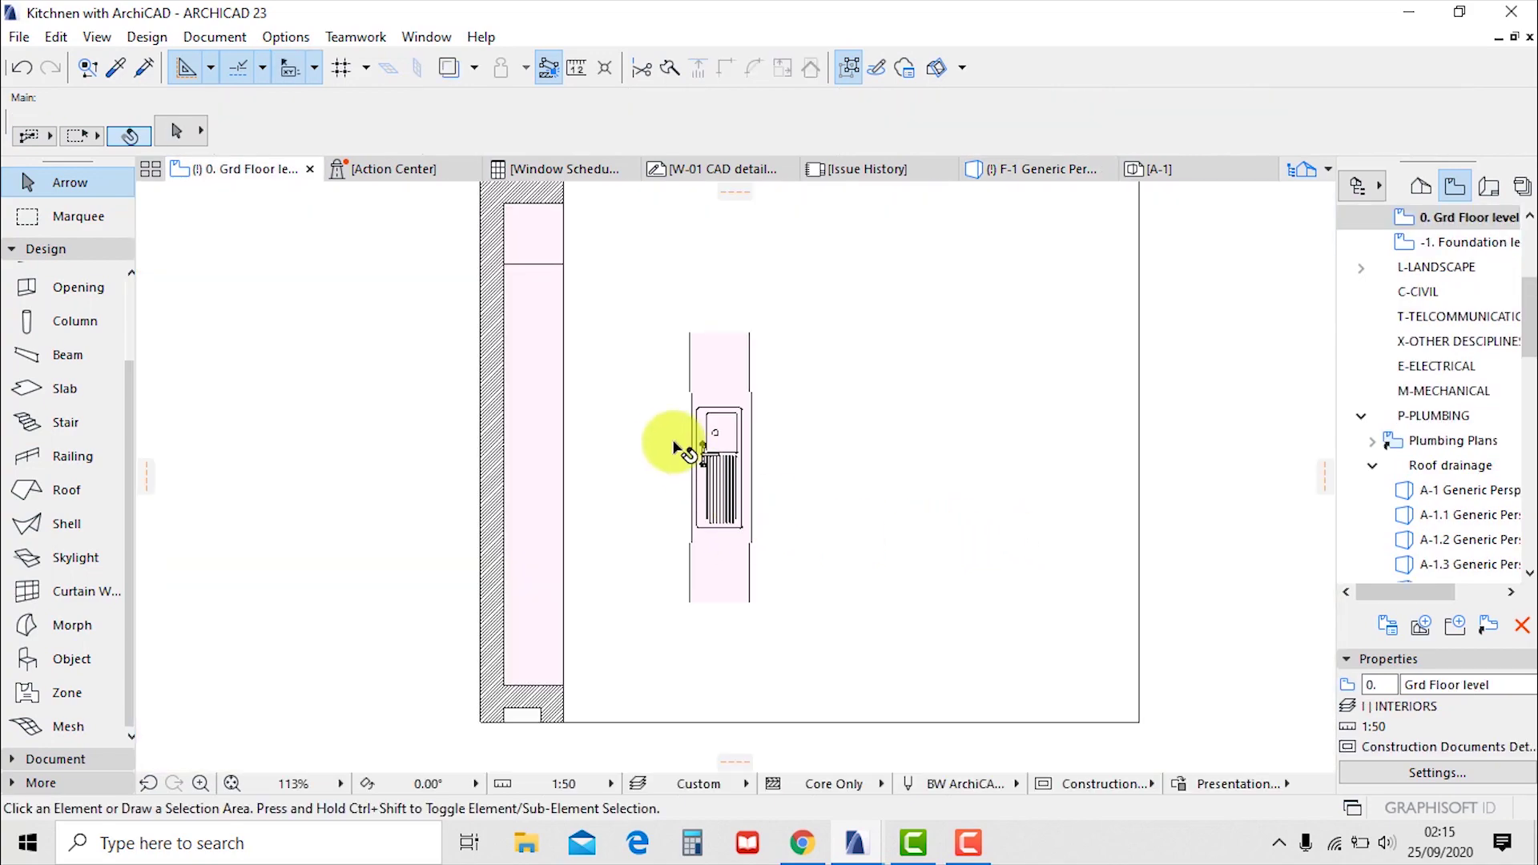
{"action": "scroll", "coordinate": [721, 433], "scroll_direction": "up", "scroll_amount": 1}
{"action": "left_click", "coordinate": [749, 409]}
{"action": "scroll", "coordinate": [721, 361], "scroll_direction": "up", "scroll_amount": 6}
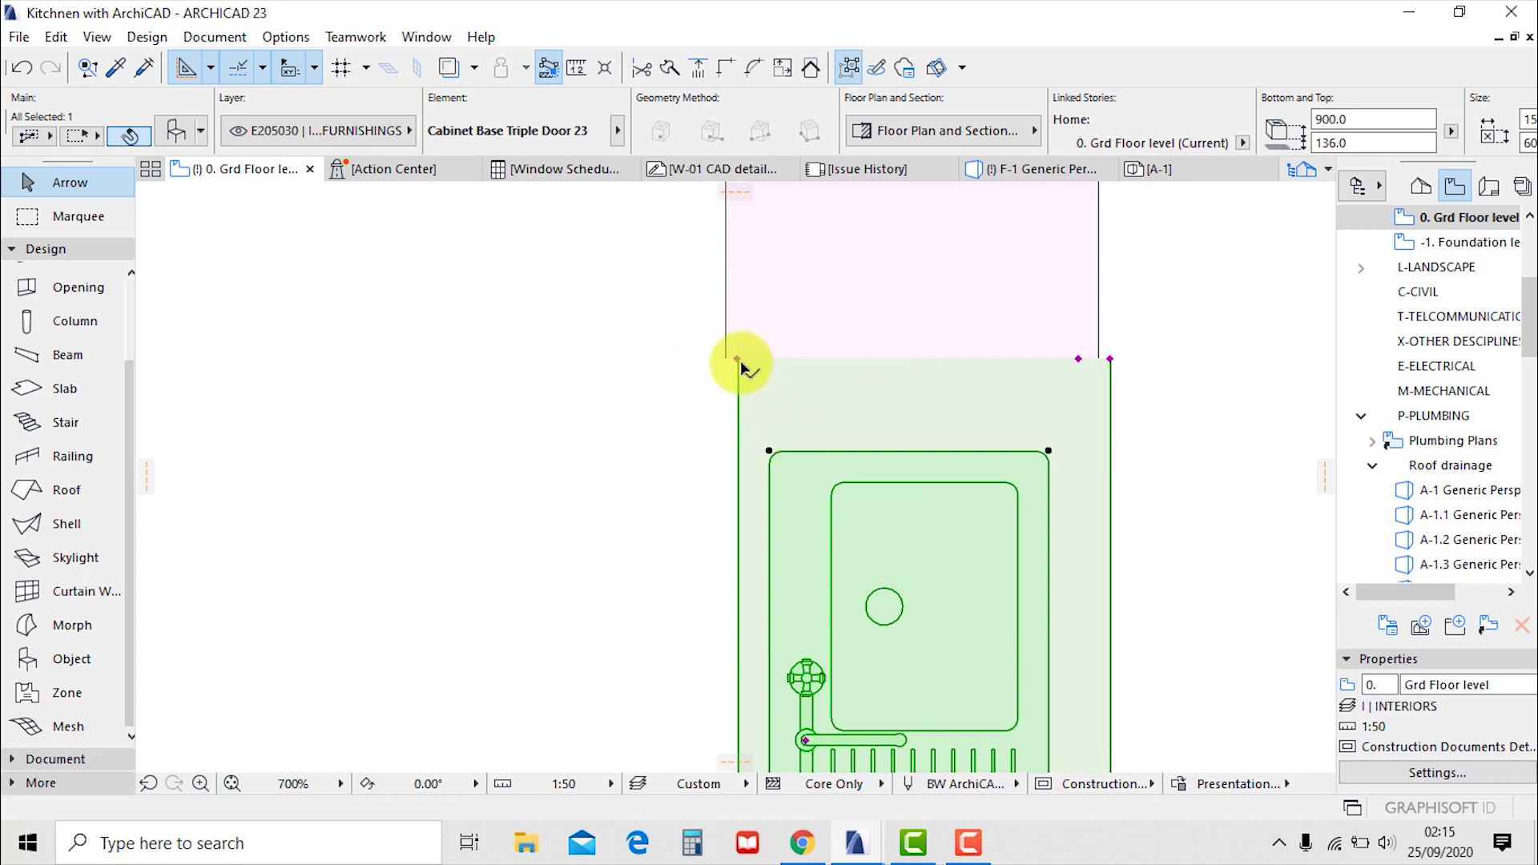
{"action": "left_click", "coordinate": [737, 359]}
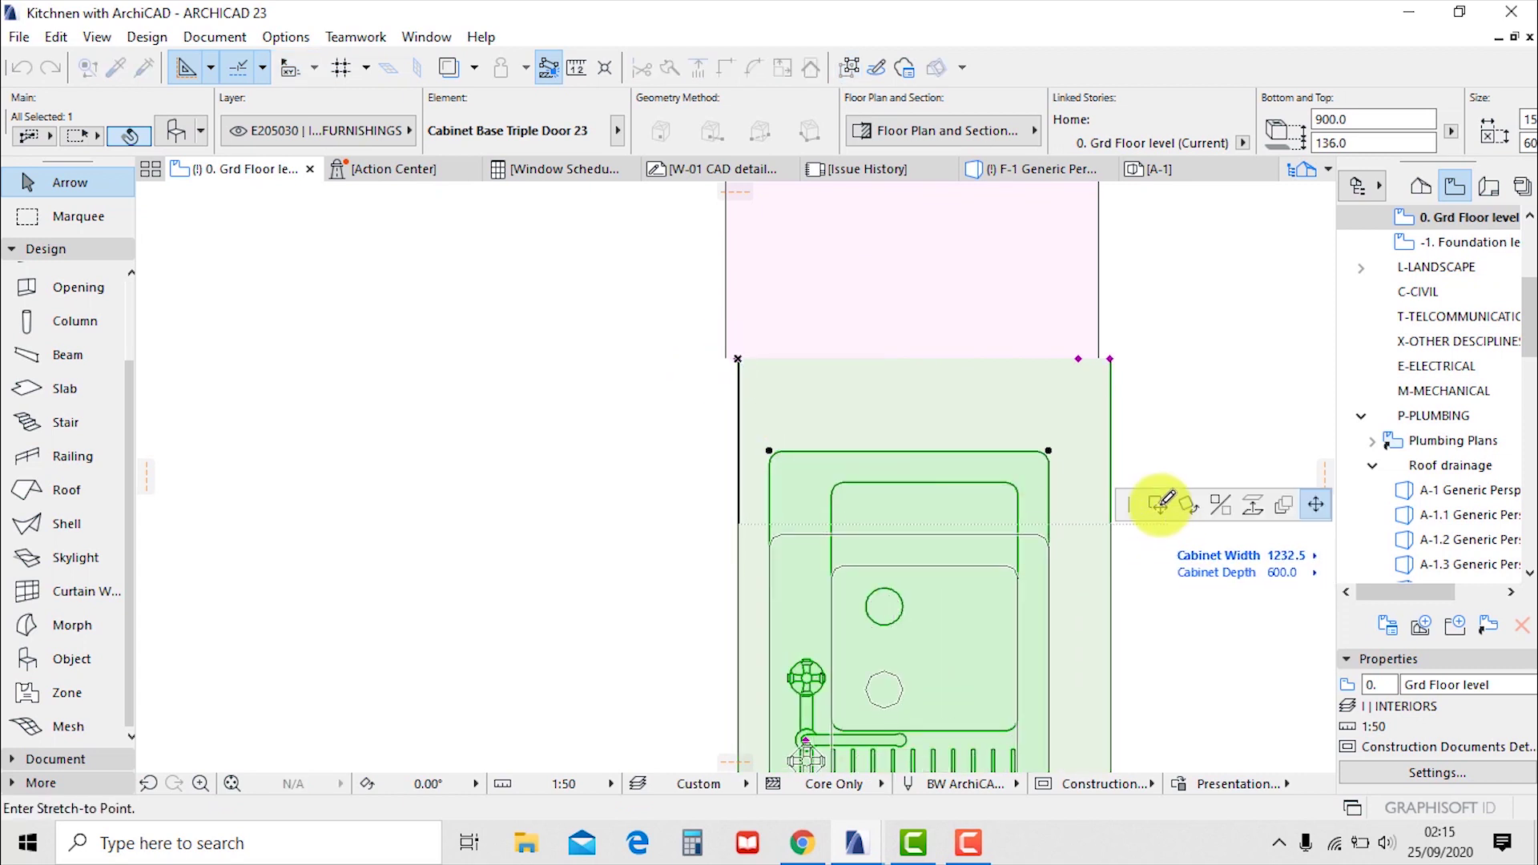
{"action": "left_click", "coordinate": [1157, 505]}
{"action": "left_click", "coordinate": [731, 361]}
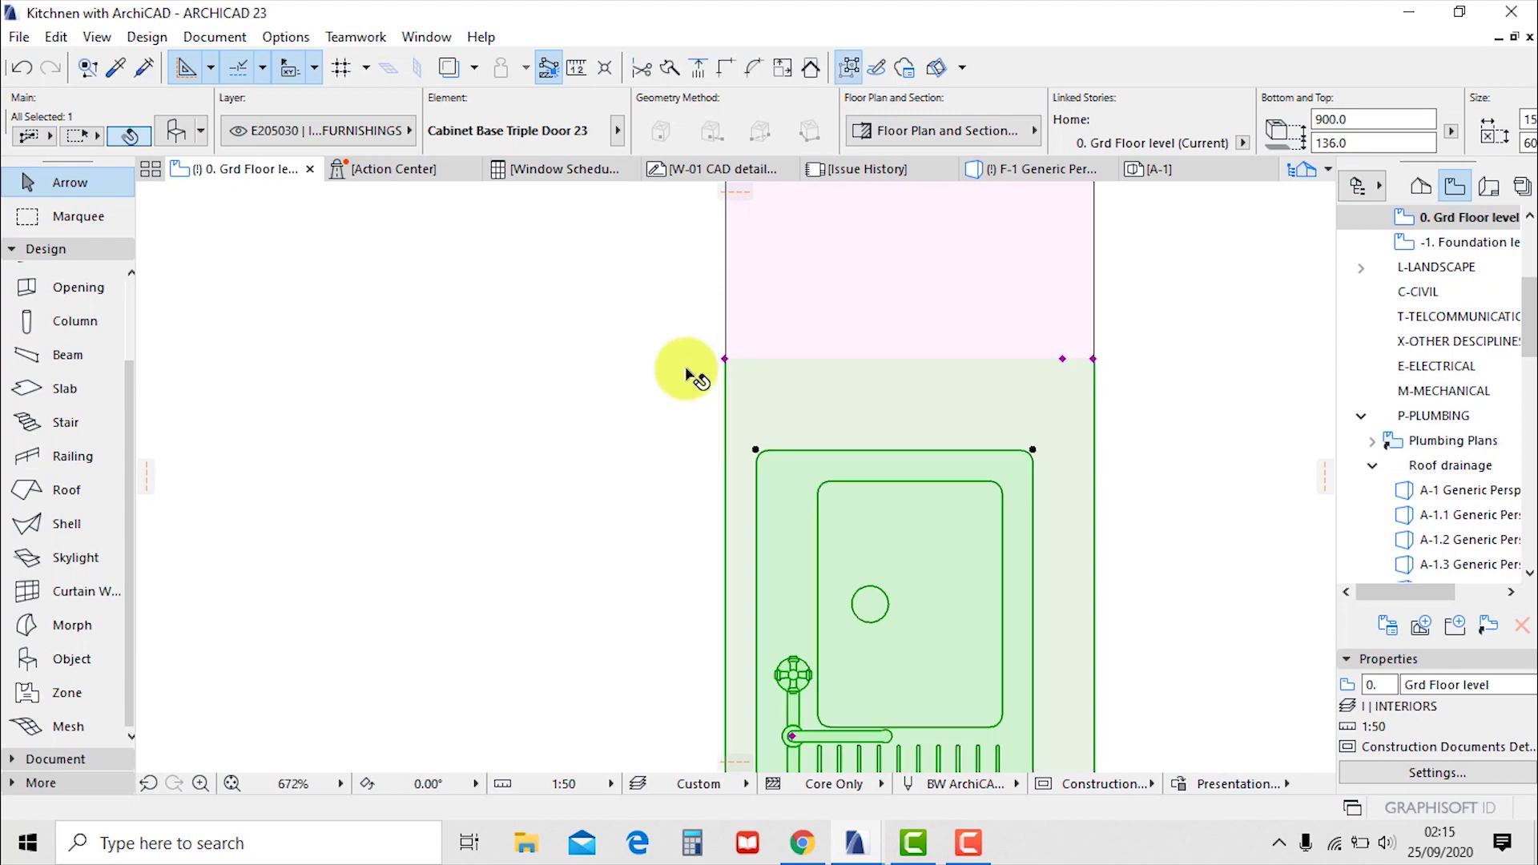
{"action": "scroll", "coordinate": [690, 365], "scroll_direction": "down", "scroll_amount": 5}
{"action": "key", "text": "F3"}
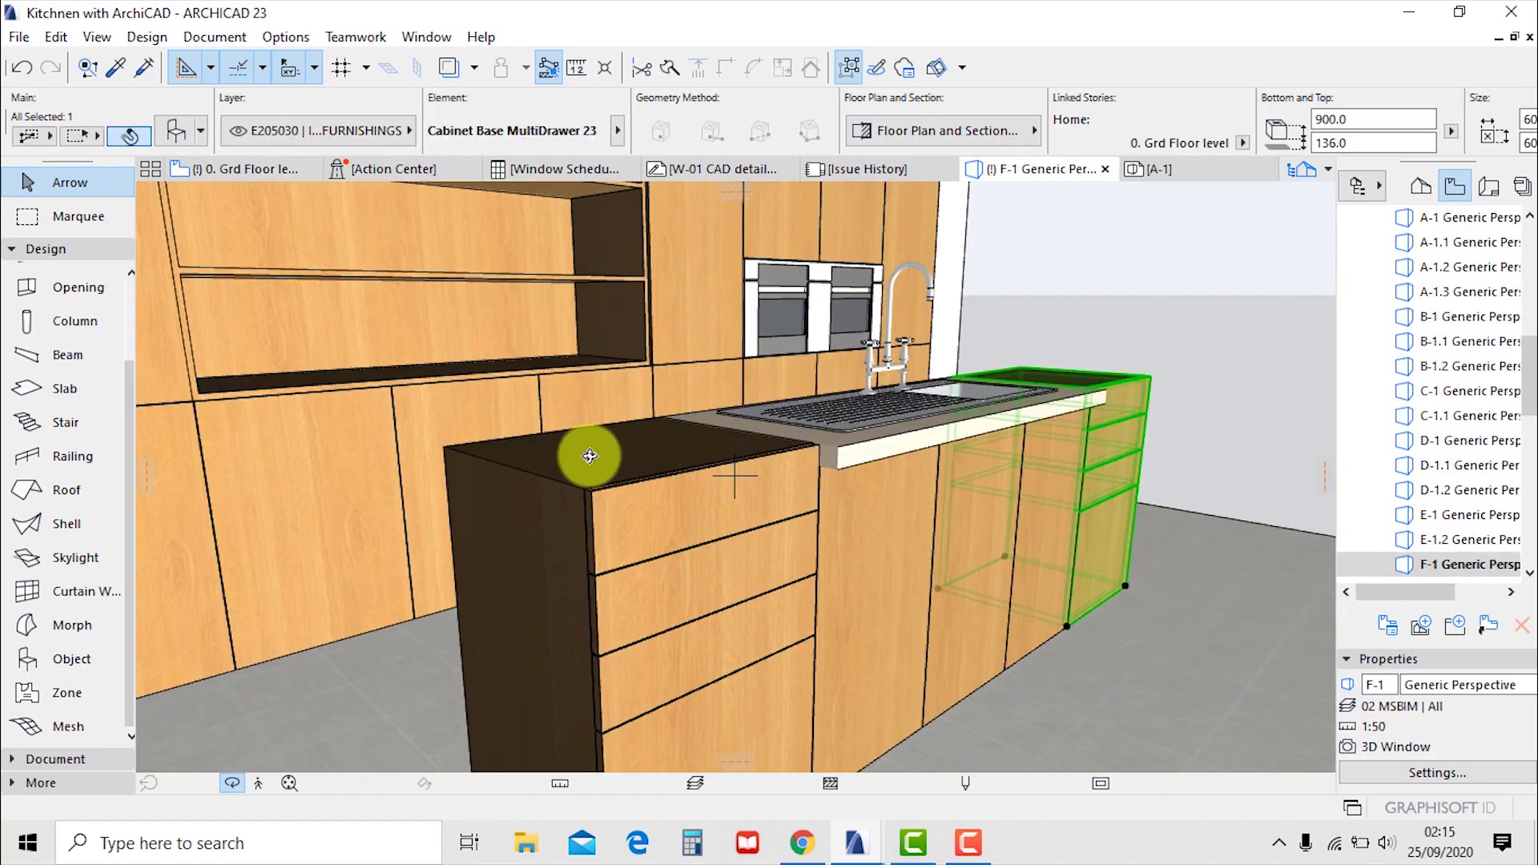
Select the triple-door sink cabinet together with the multi-drawer cabinets at both of its ends
{"action": "middle_click_drag", "start_coordinate": [591, 456], "coordinate": [962, 536], "text": "shift"}
{"action": "scroll", "coordinate": [875, 440], "scroll_direction": "down", "scroll_amount": 5}
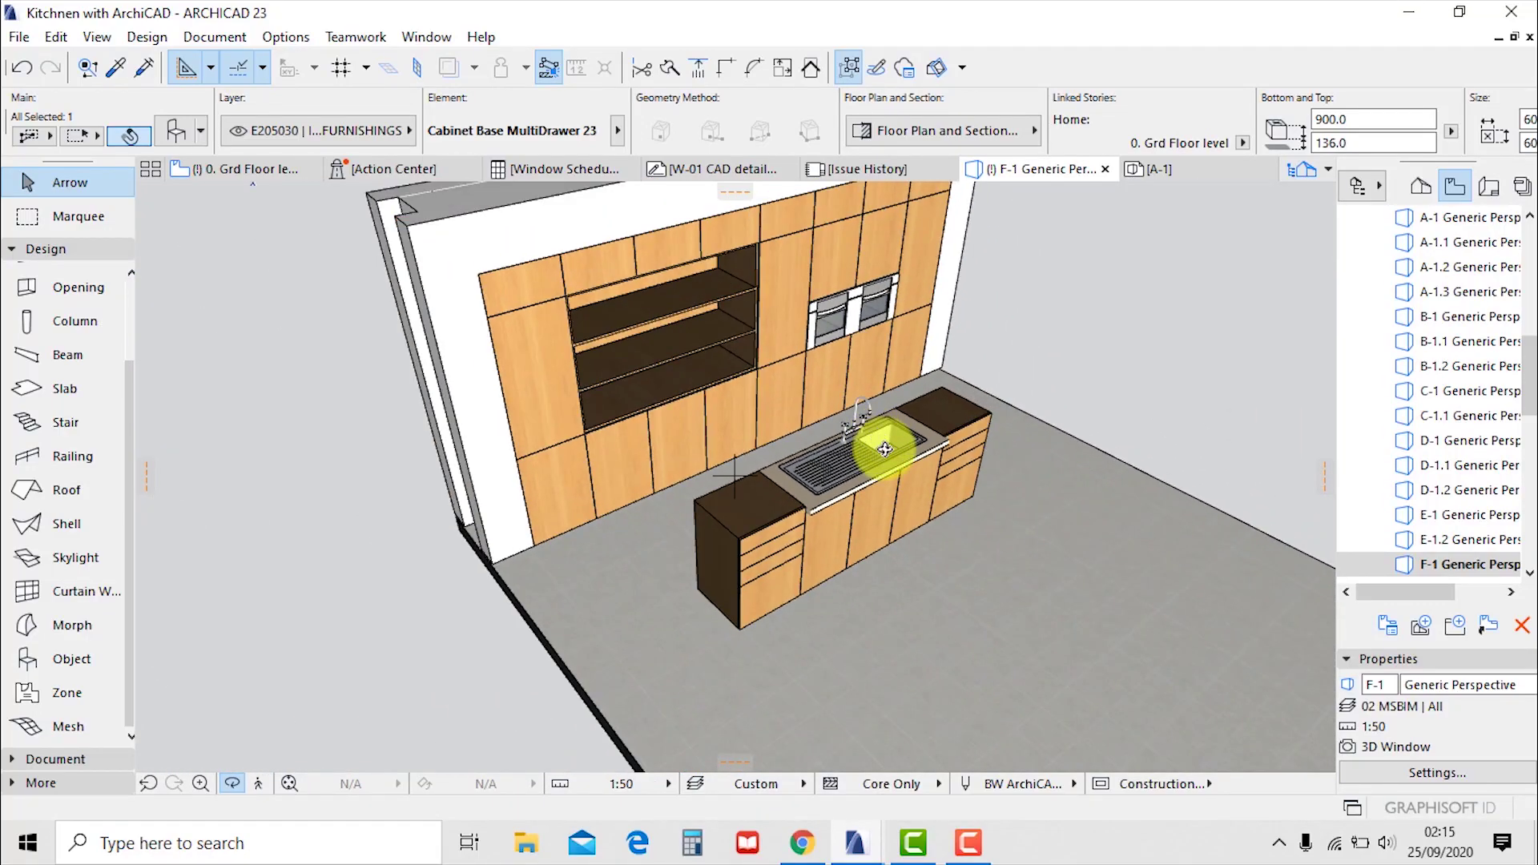
{"action": "middle_click_drag", "start_coordinate": [857, 464], "coordinate": [1023, 508], "text": "shift"}
{"action": "scroll", "coordinate": [848, 418], "scroll_direction": "up", "scroll_amount": 3}
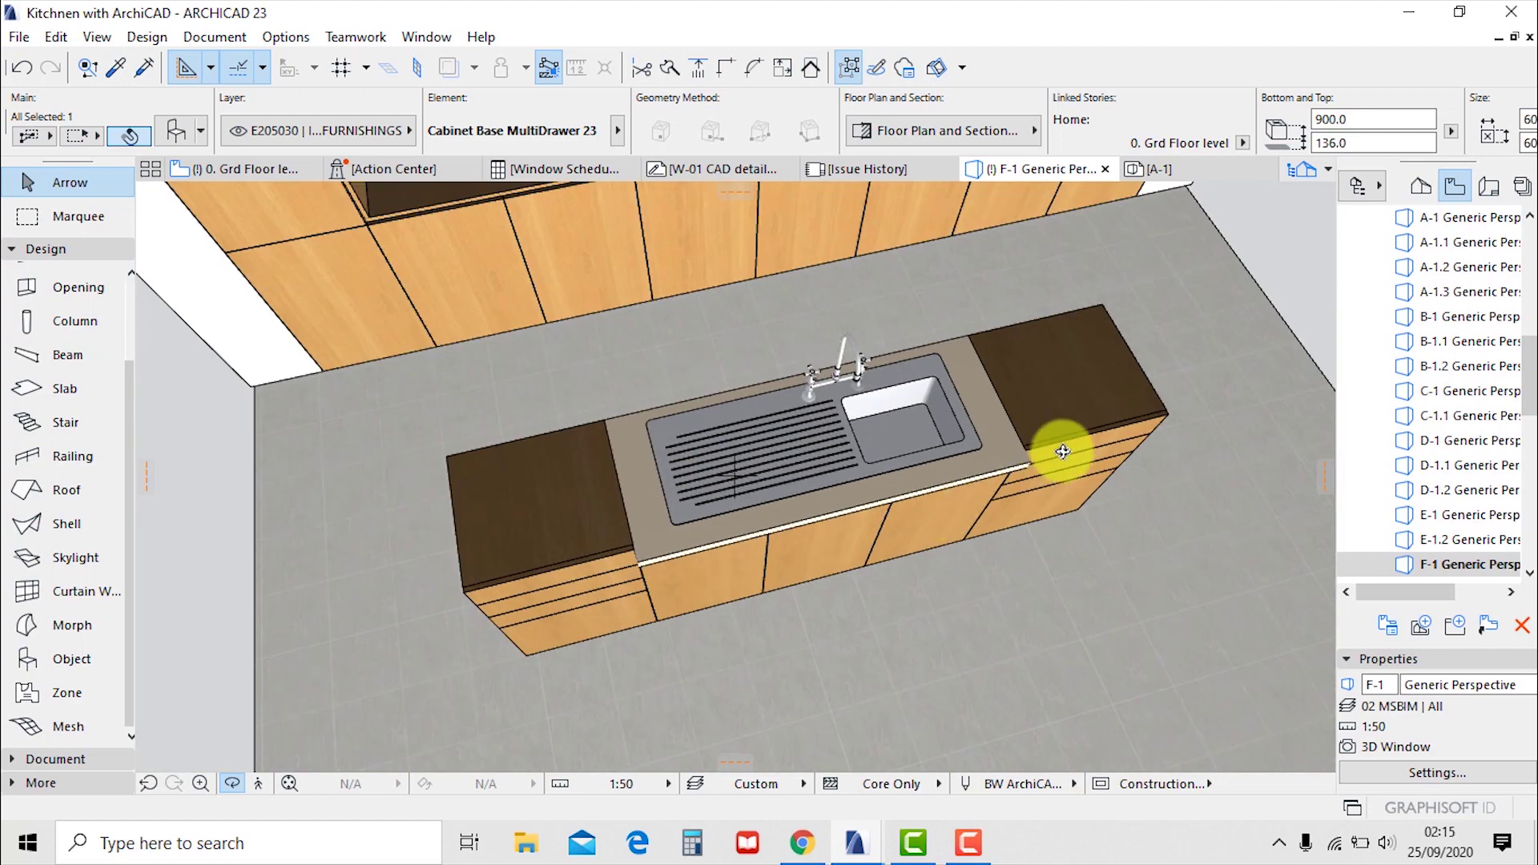
{"action": "left_click", "coordinate": [761, 454], "text": "shift"}
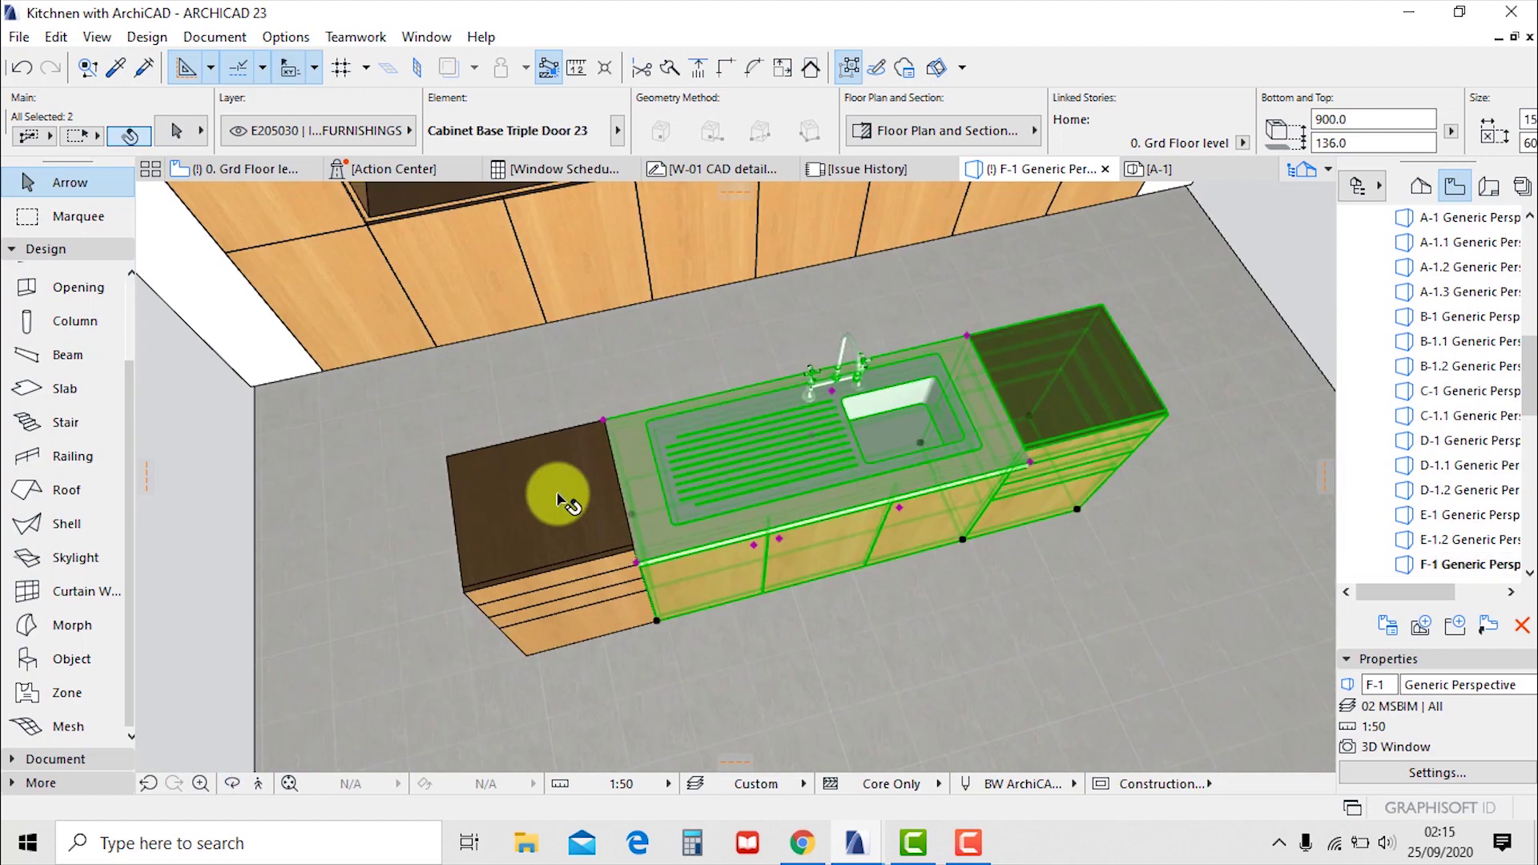
{"action": "left_click", "coordinate": [561, 500], "text": "shift"}
{"action": "scroll", "coordinate": [1160, 127], "scroll_direction": "down", "scroll_amount": 3}
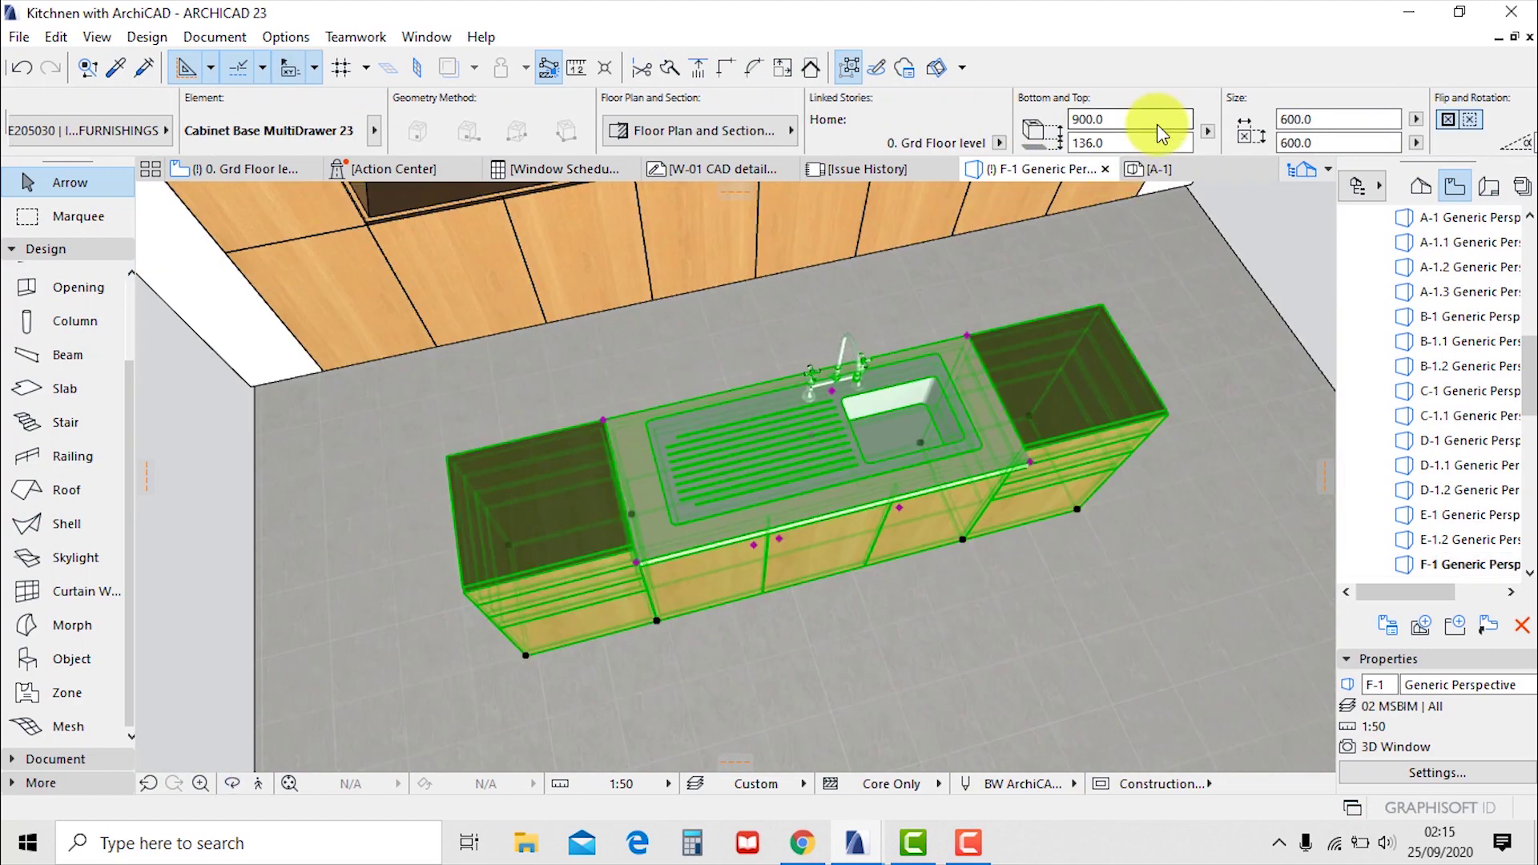
Try setting the first size dimension of the three selected cabinets to 1500 mm, and undo the change
{"action": "left_click", "coordinate": [1343, 118]}
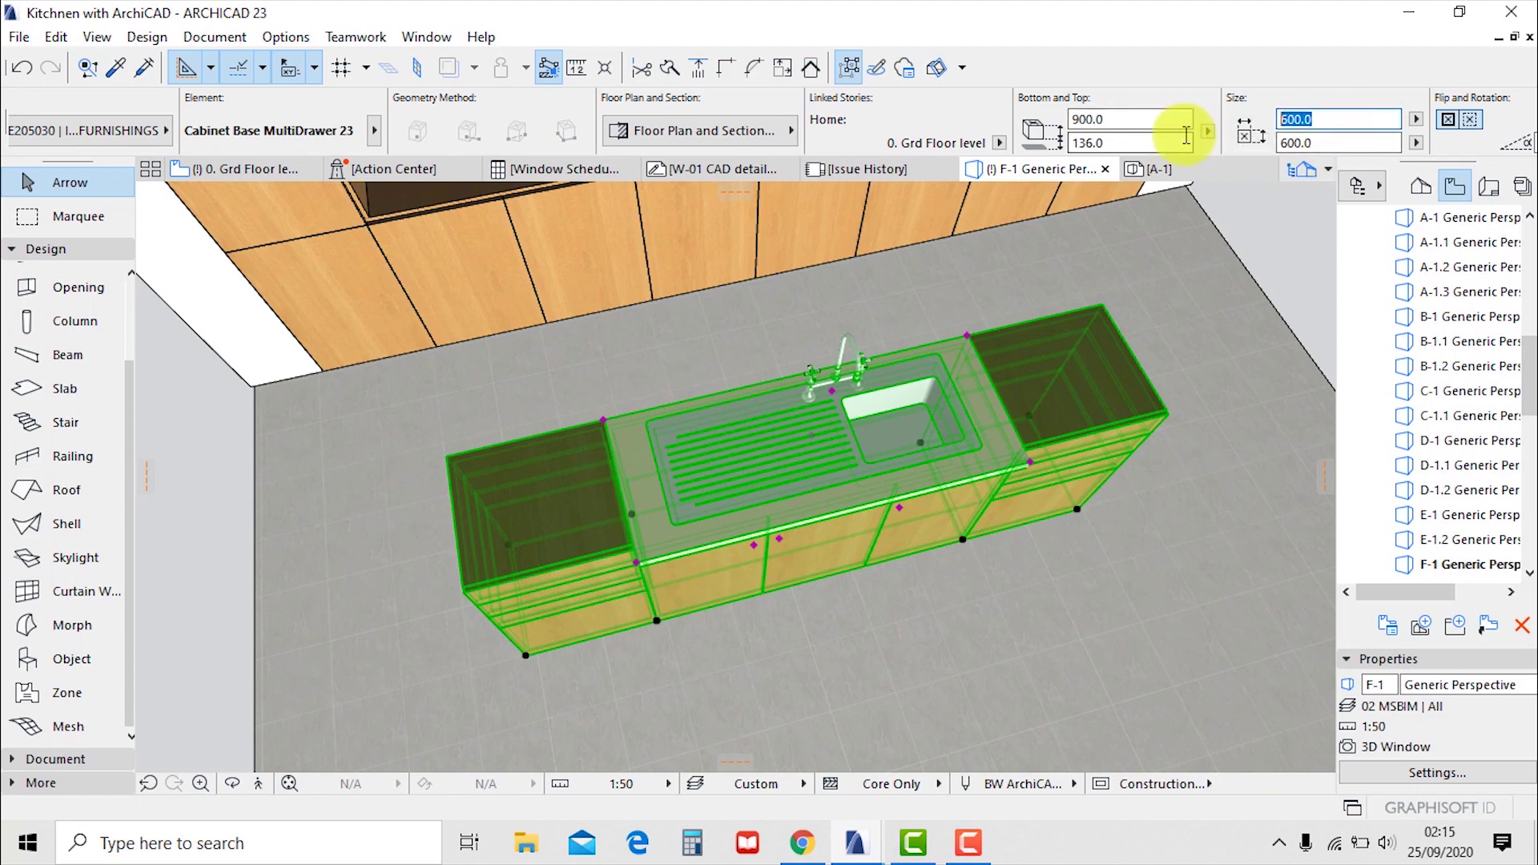
{"action": "mouse_move", "coordinate": [1271, 161]}
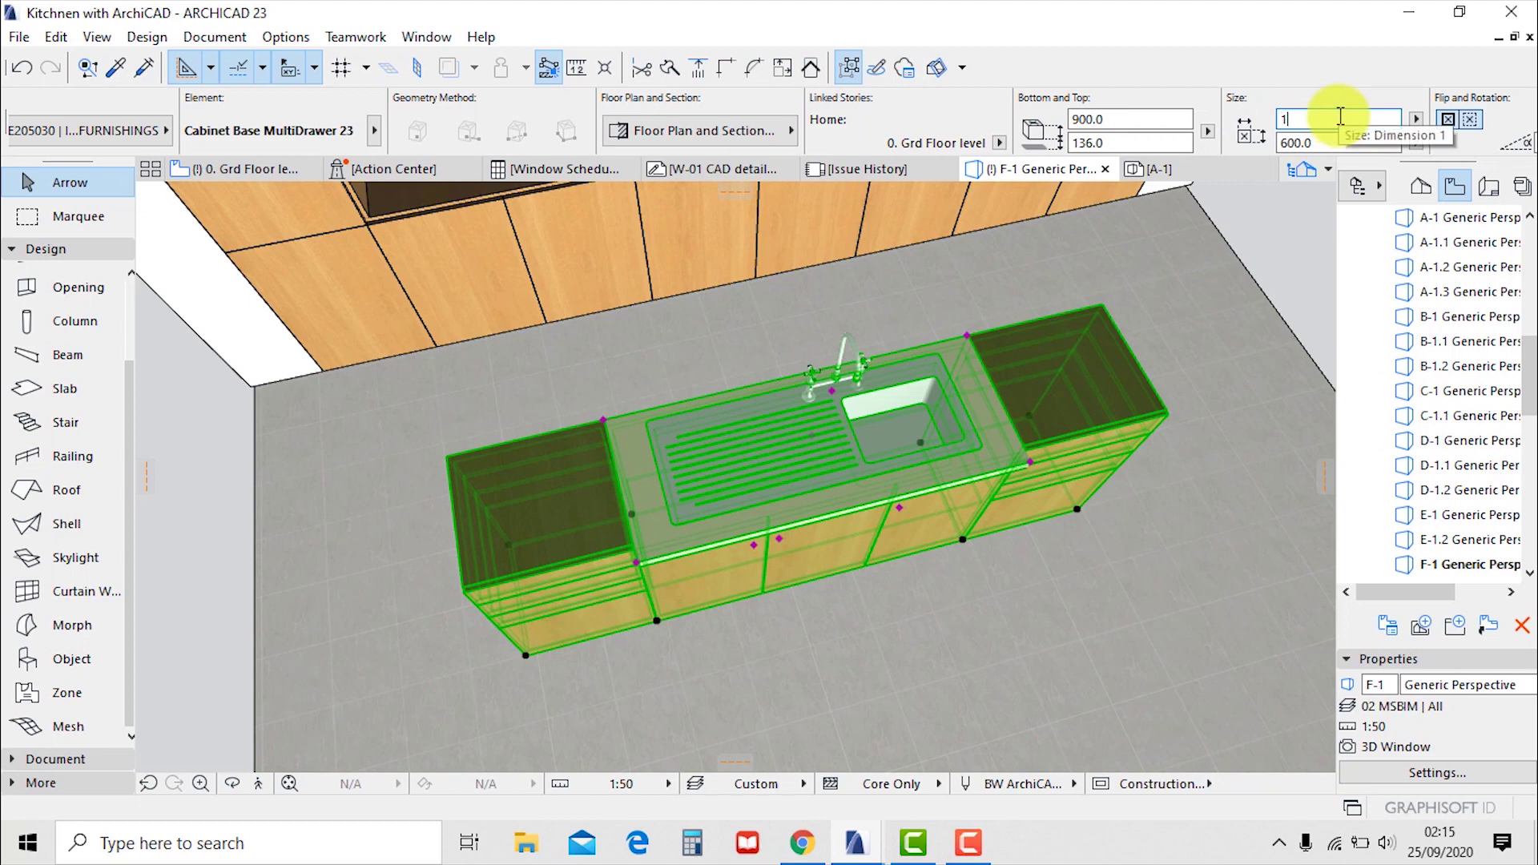
{"action": "key", "text": "Return"}
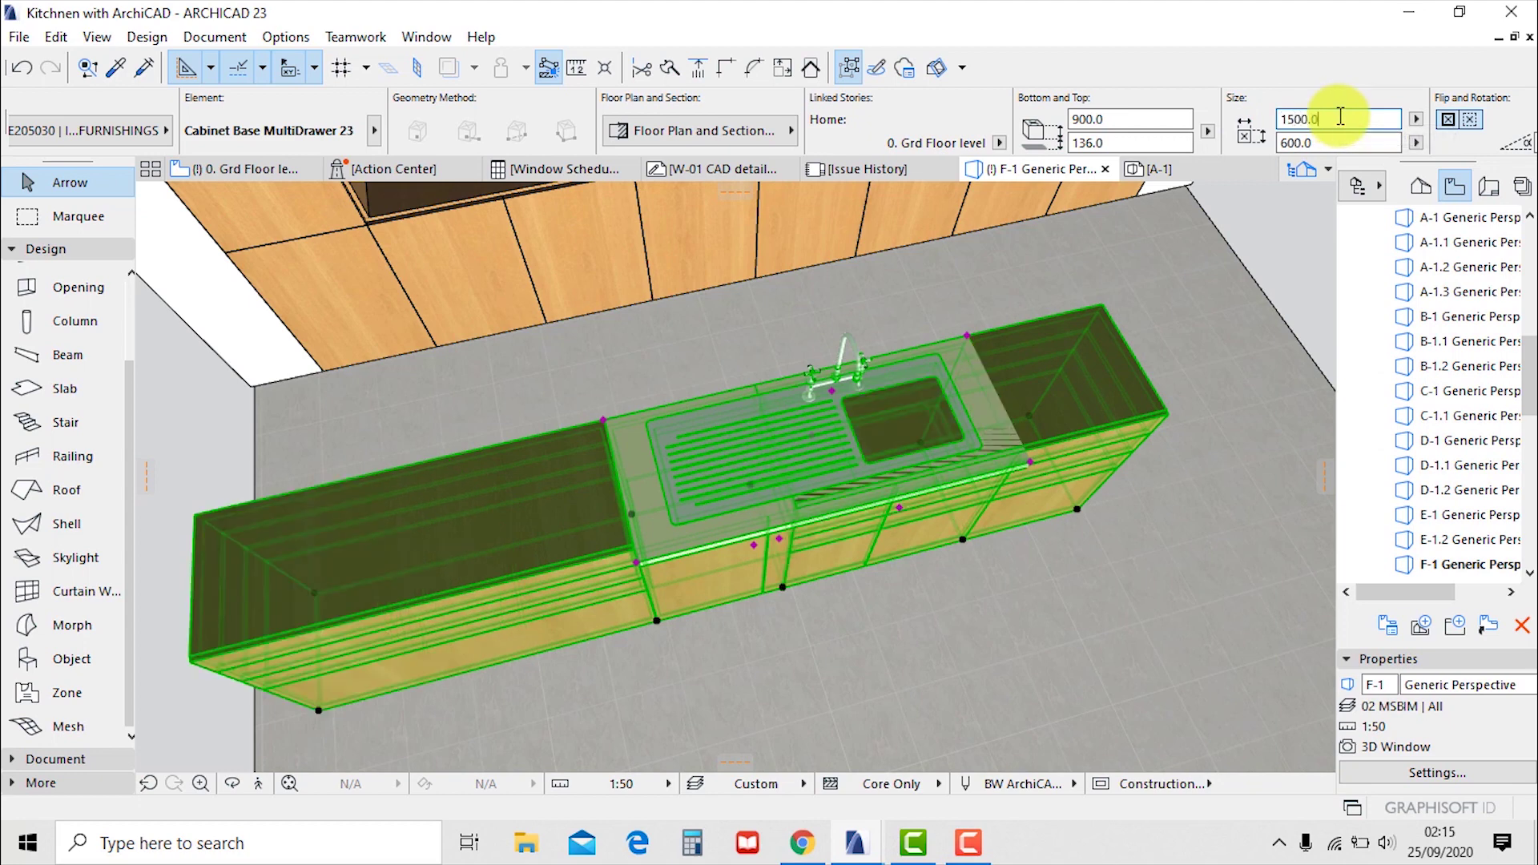
{"action": "key", "text": "ctrl+z"}
Set the depth of the three selected base cabinets to 1000 mm
{"action": "left_click", "coordinate": [1274, 145]}
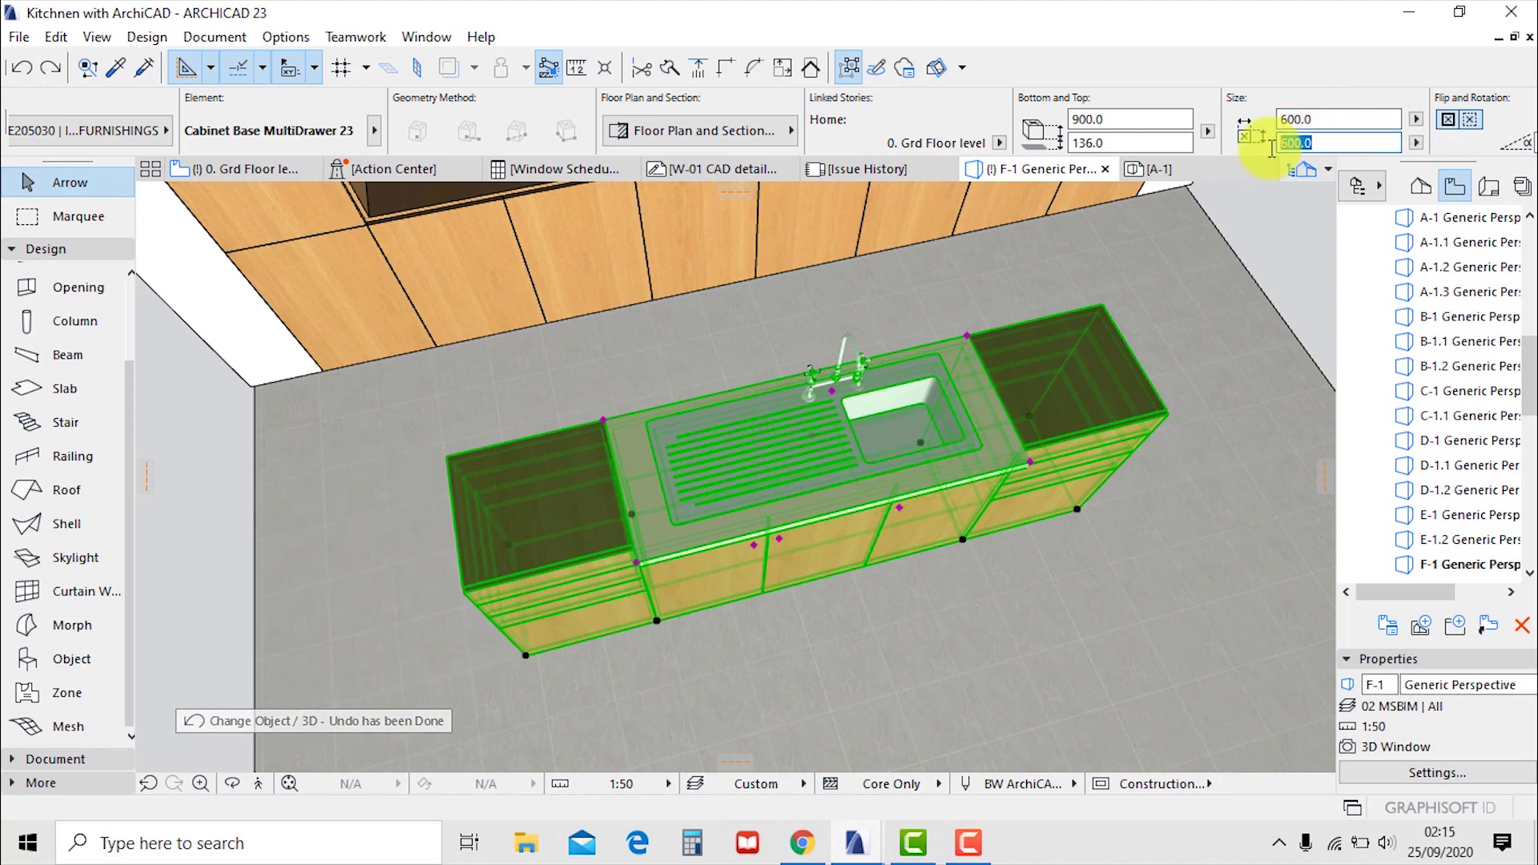
{"action": "type", "text": "12"}
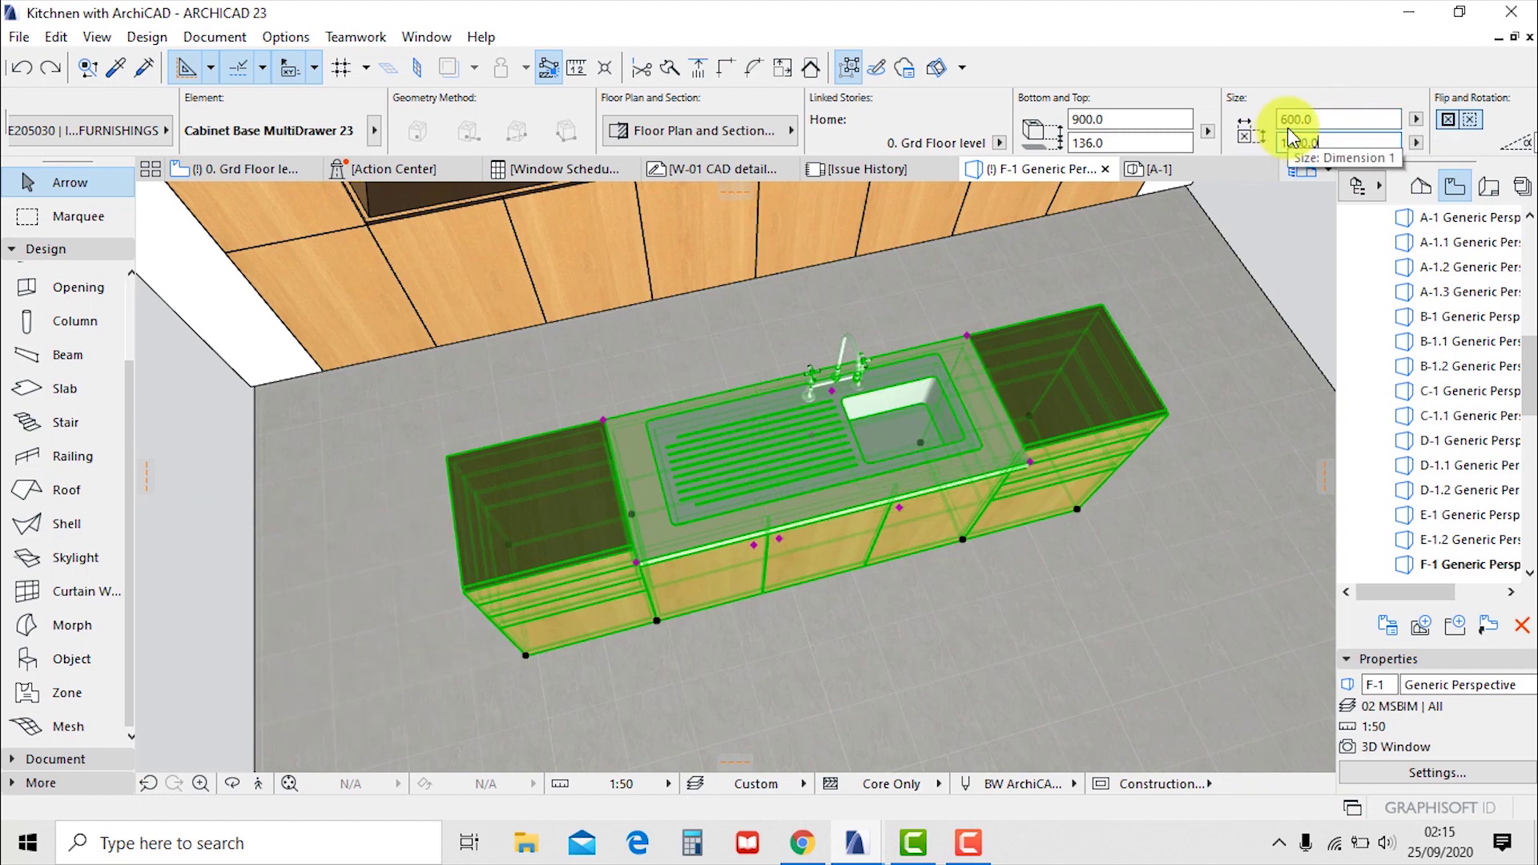
{"action": "type", "text": "500"}
{"action": "key", "text": "Return"}
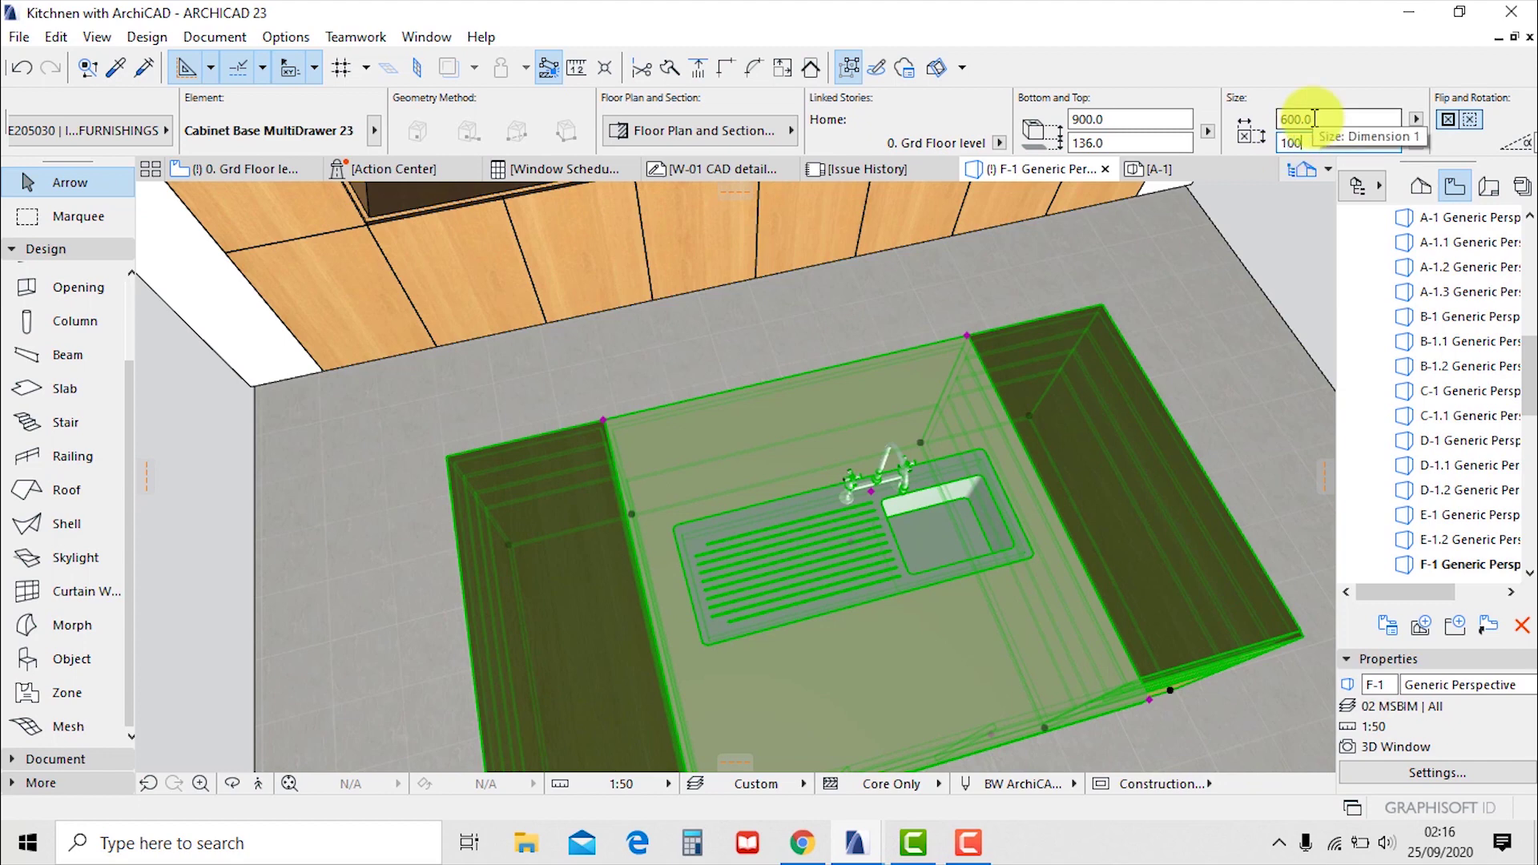
{"action": "key", "text": "Return"}
{"action": "scroll", "coordinate": [745, 377], "scroll_direction": "down", "scroll_amount": 3}
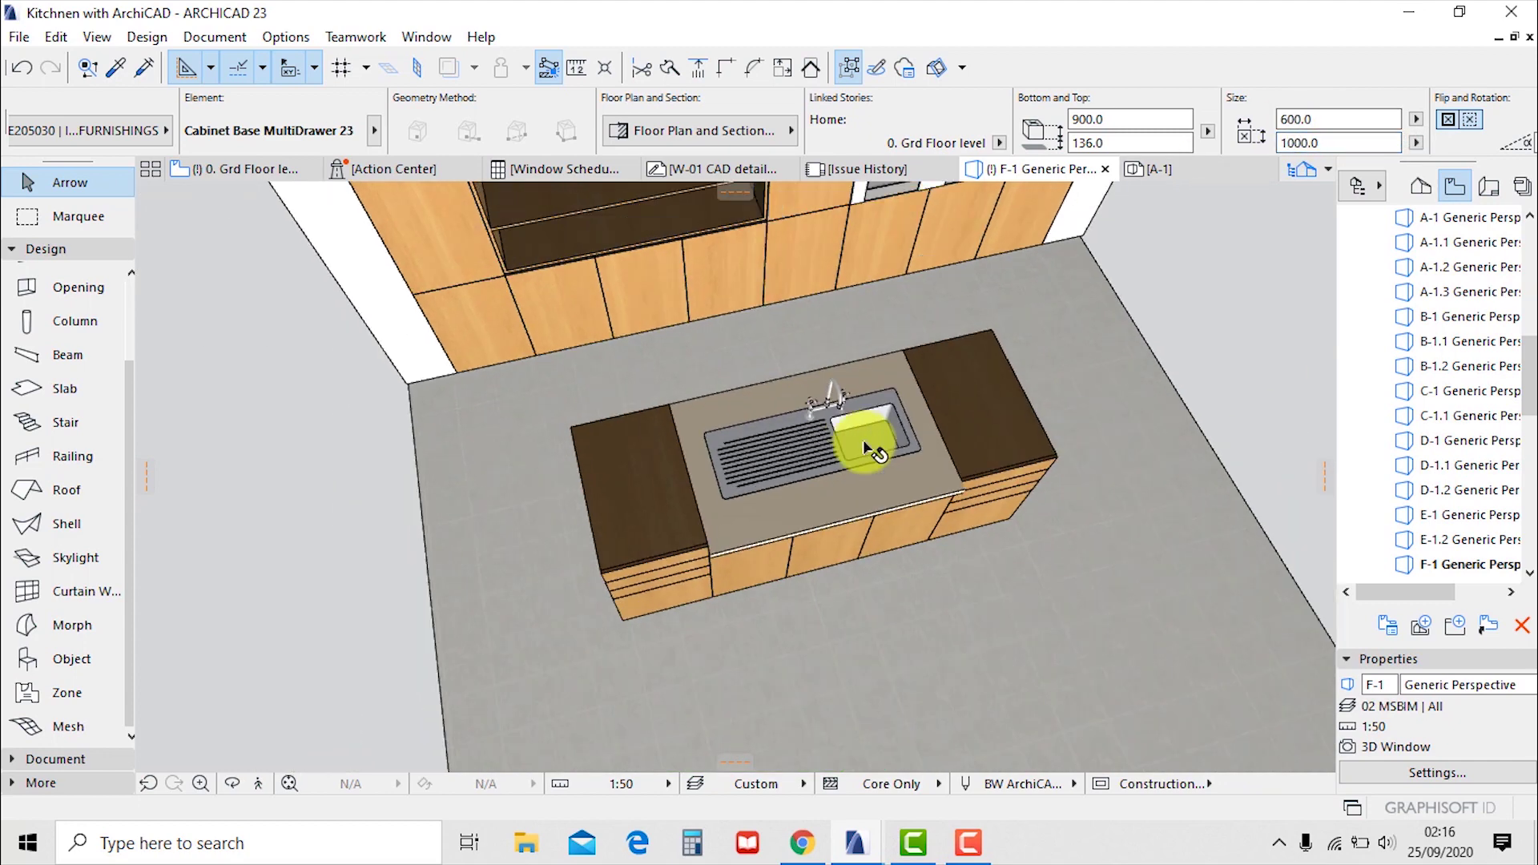
{"action": "middle_click_drag", "start_coordinate": [1041, 447], "coordinate": [1092, 498], "text": "shift"}
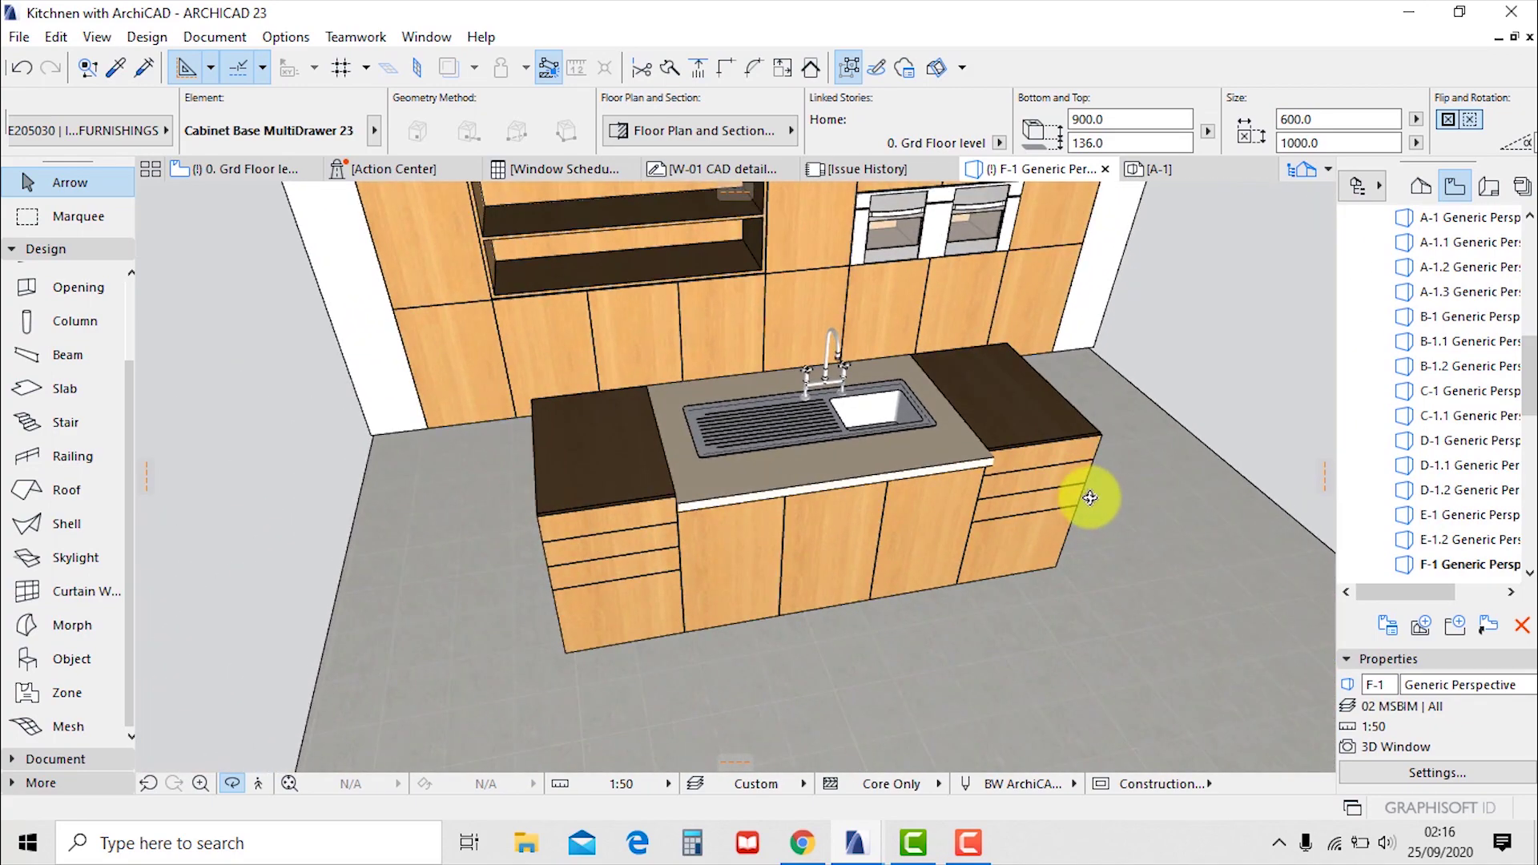
In the ground floor plan, draw a rectangular slab from corner to corner over the sink cabinet row, about 2700 mm long
{"action": "key", "text": "F2"}
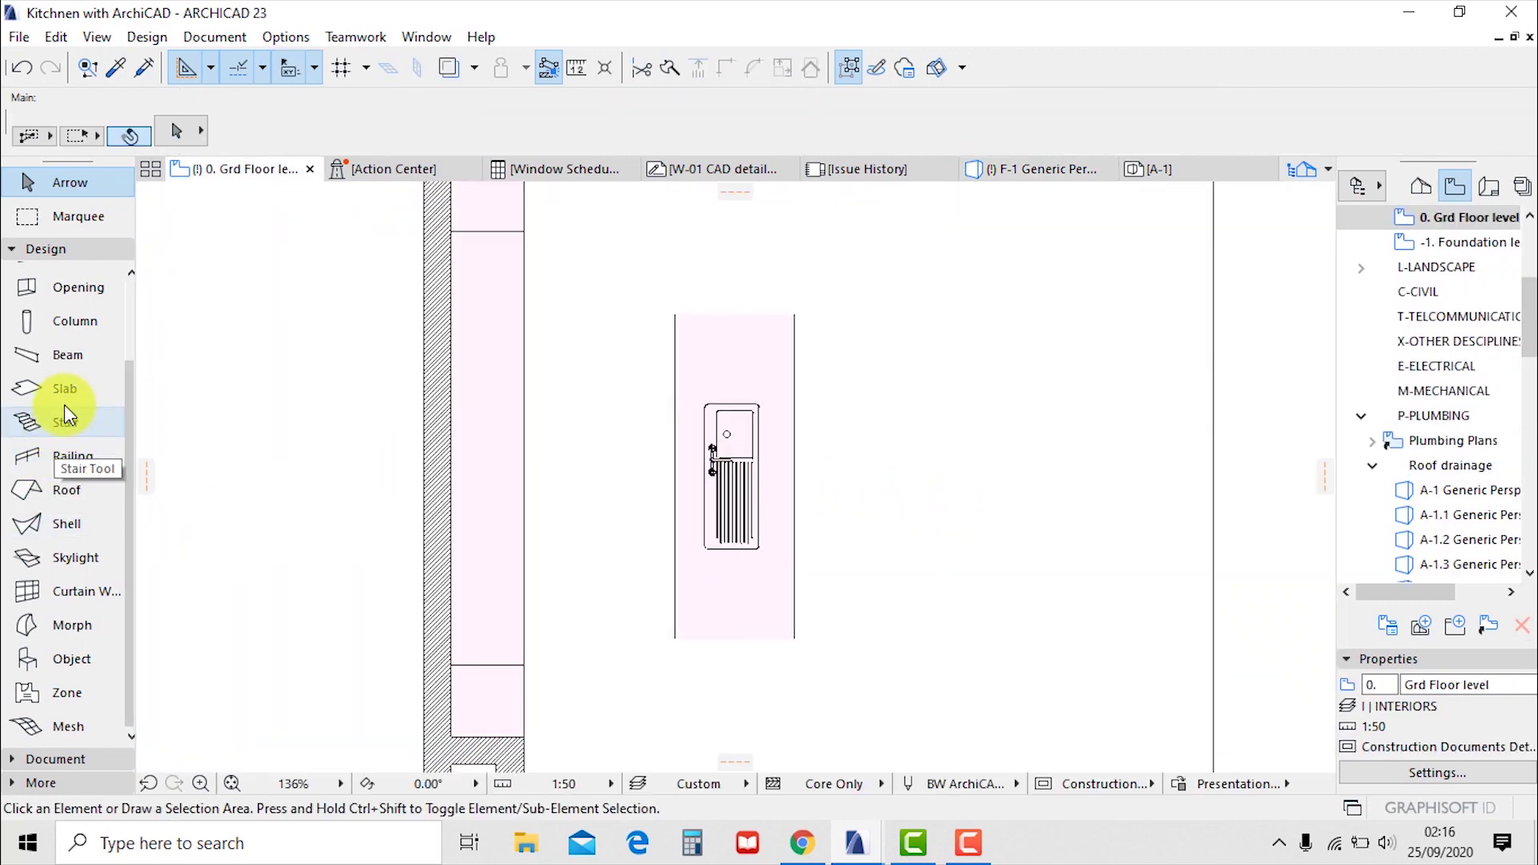
{"action": "left_click", "coordinate": [64, 391]}
{"action": "scroll", "coordinate": [681, 419], "scroll_direction": "up", "scroll_amount": 3}
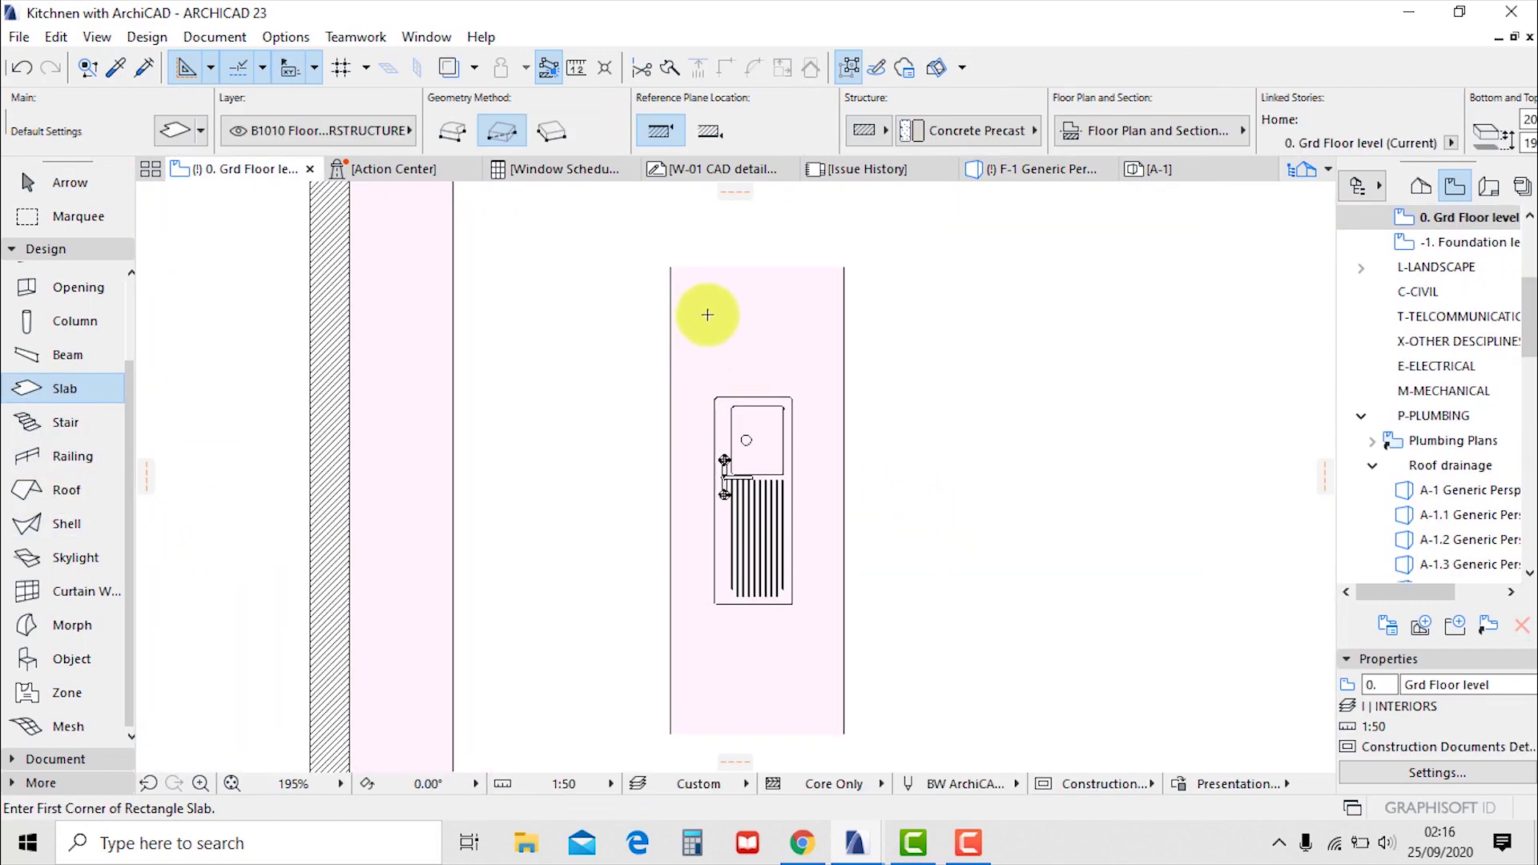
{"action": "scroll", "coordinate": [708, 315], "scroll_direction": "down", "scroll_amount": 4}
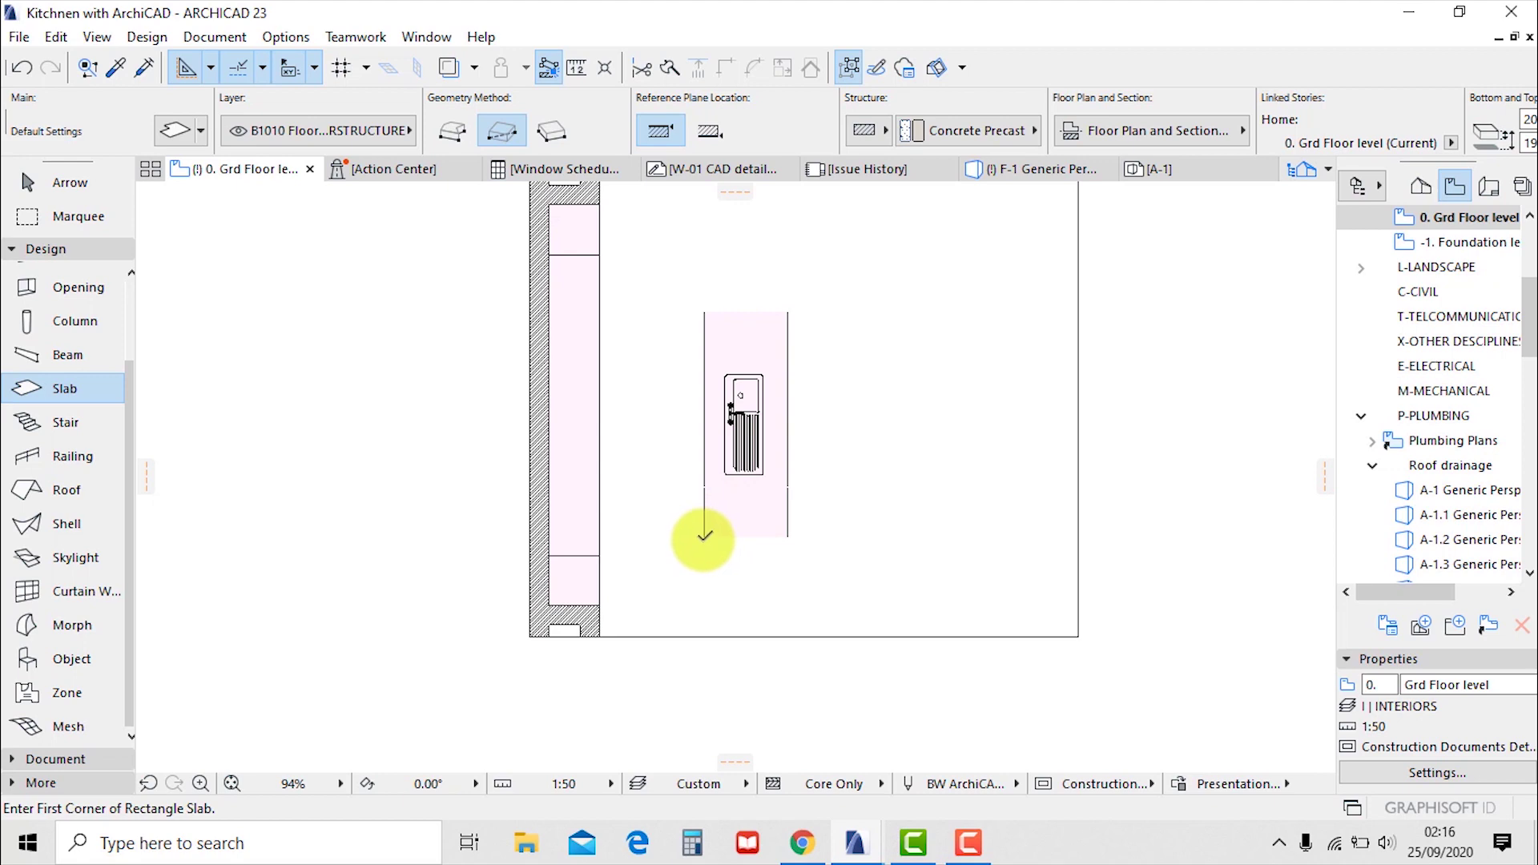
{"action": "left_click", "coordinate": [704, 535]}
{"action": "scroll", "coordinate": [787, 303], "scroll_direction": "up", "scroll_amount": 2}
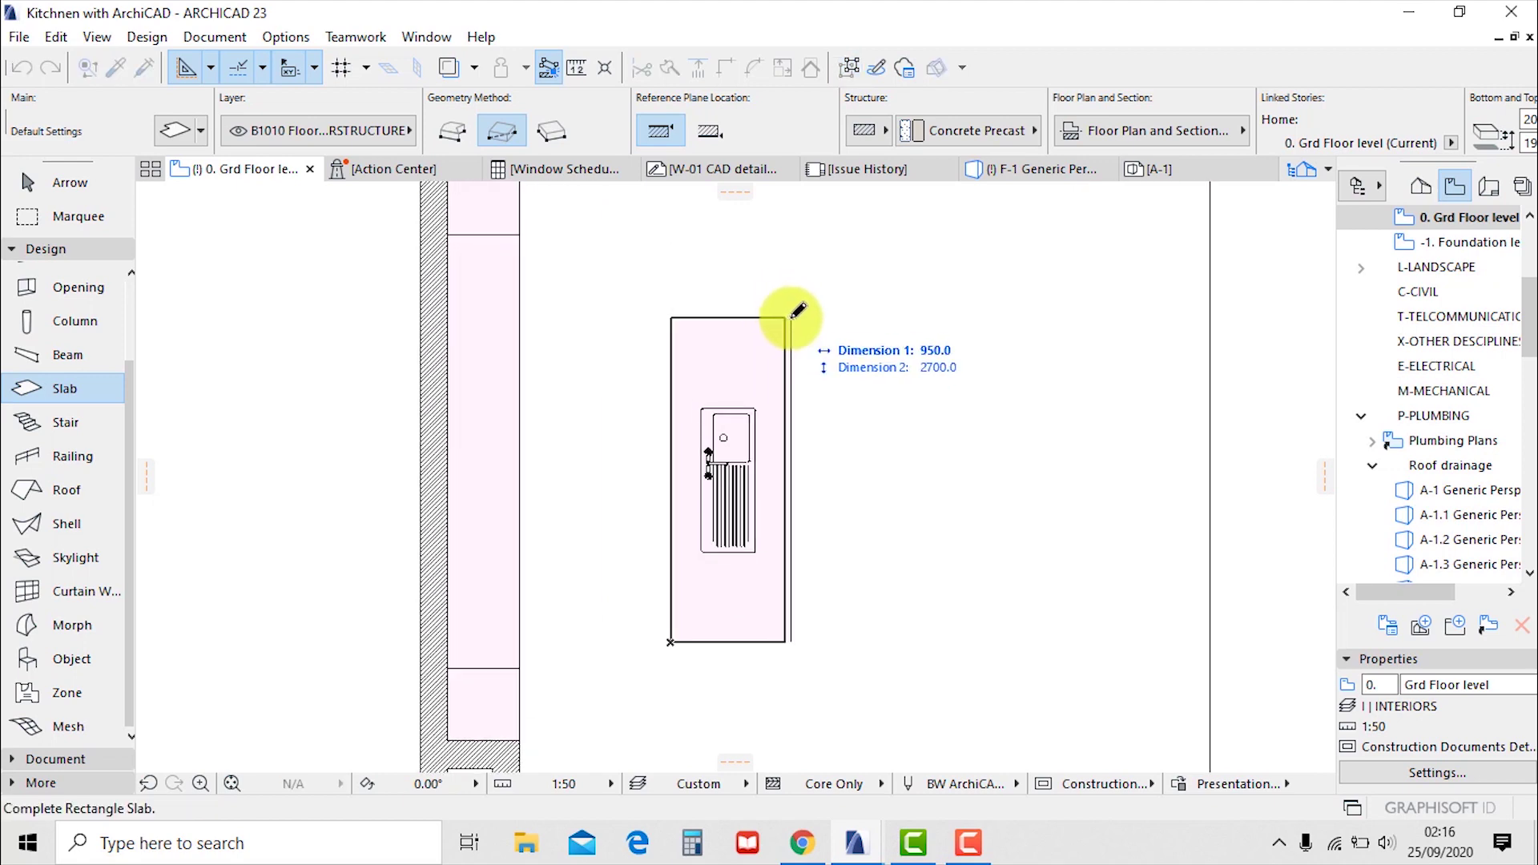
{"action": "left_click", "coordinate": [793, 317]}
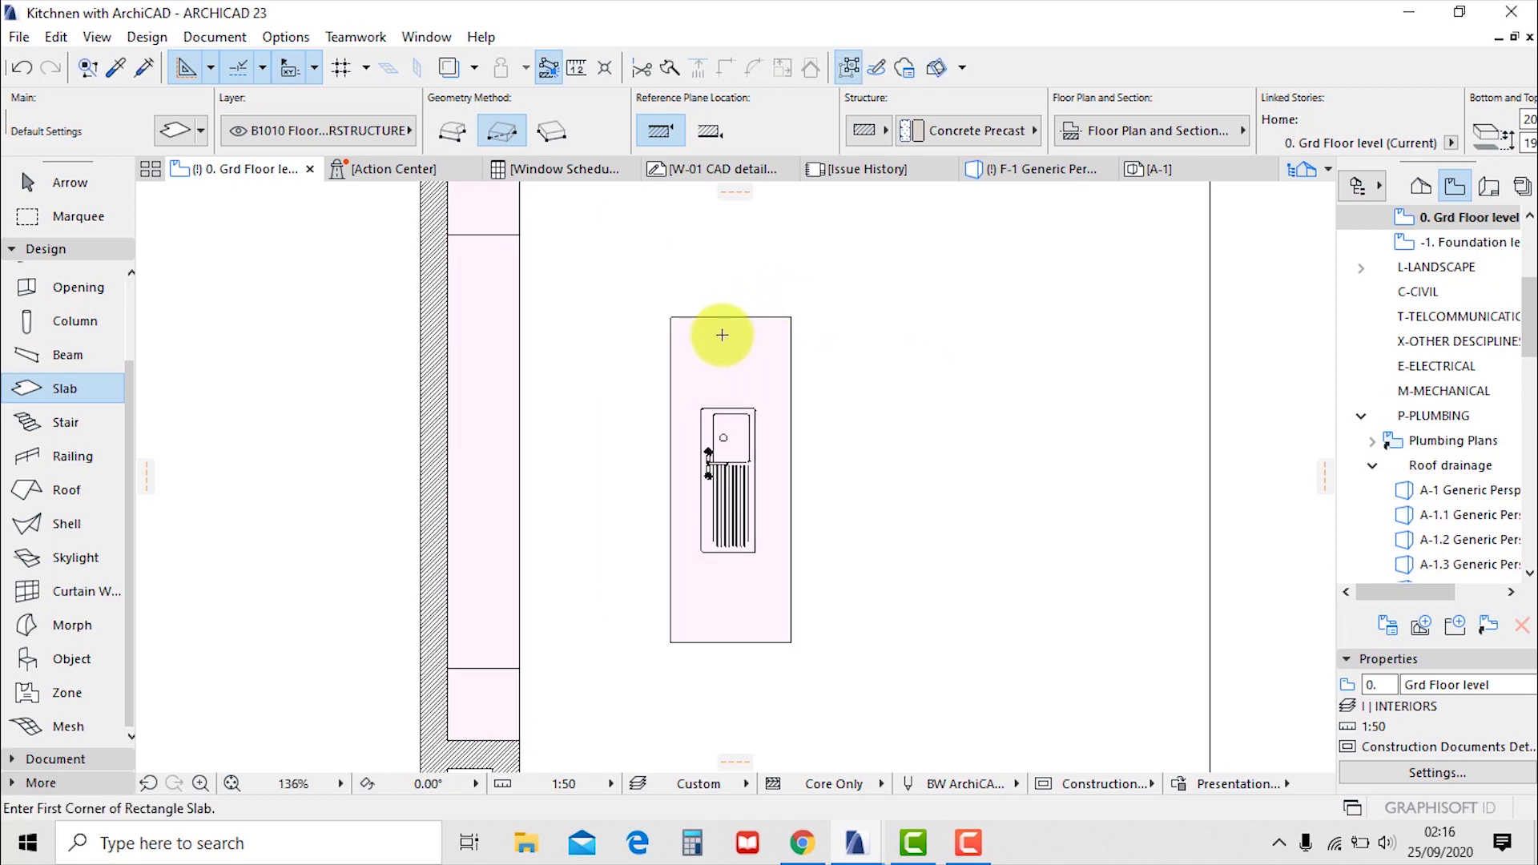
{"action": "scroll", "coordinate": [722, 335], "scroll_direction": "up", "scroll_amount": 2}
{"action": "scroll", "coordinate": [833, 375], "scroll_direction": "down", "scroll_amount": 2}
In 3D, drag the slab vertically by its front corner from the base of the island to just above the cabinet tops
{"action": "key", "text": "F3"}
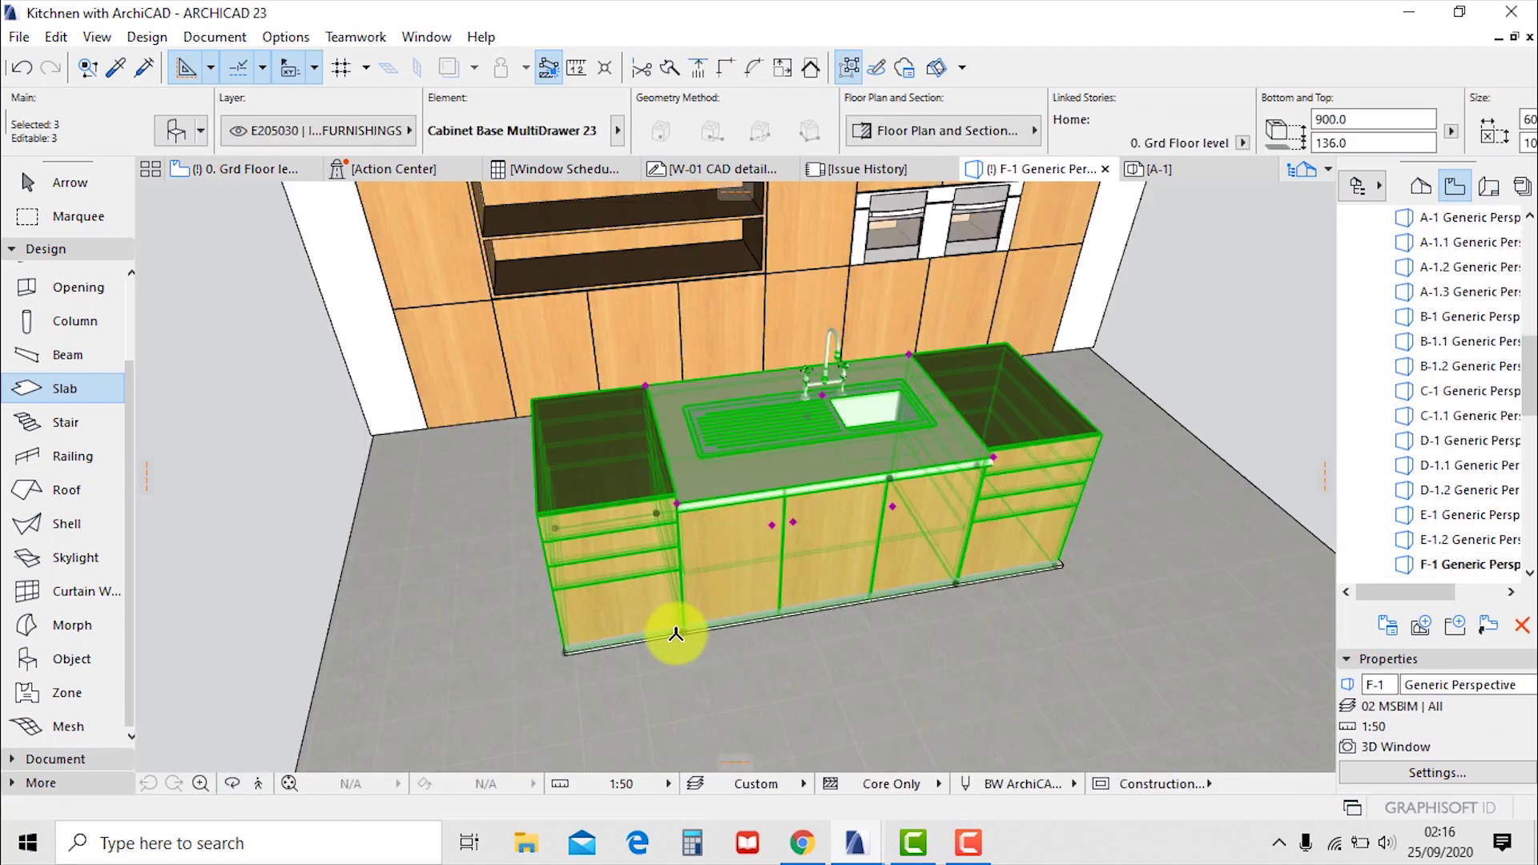
{"action": "key", "text": "Escape"}
{"action": "middle_click_drag", "start_coordinate": [670, 731], "coordinate": [526, 701], "text": "shift"}
{"action": "scroll", "coordinate": [545, 696], "scroll_direction": "up", "scroll_amount": 5}
{"action": "key", "text": "shift+F1"}
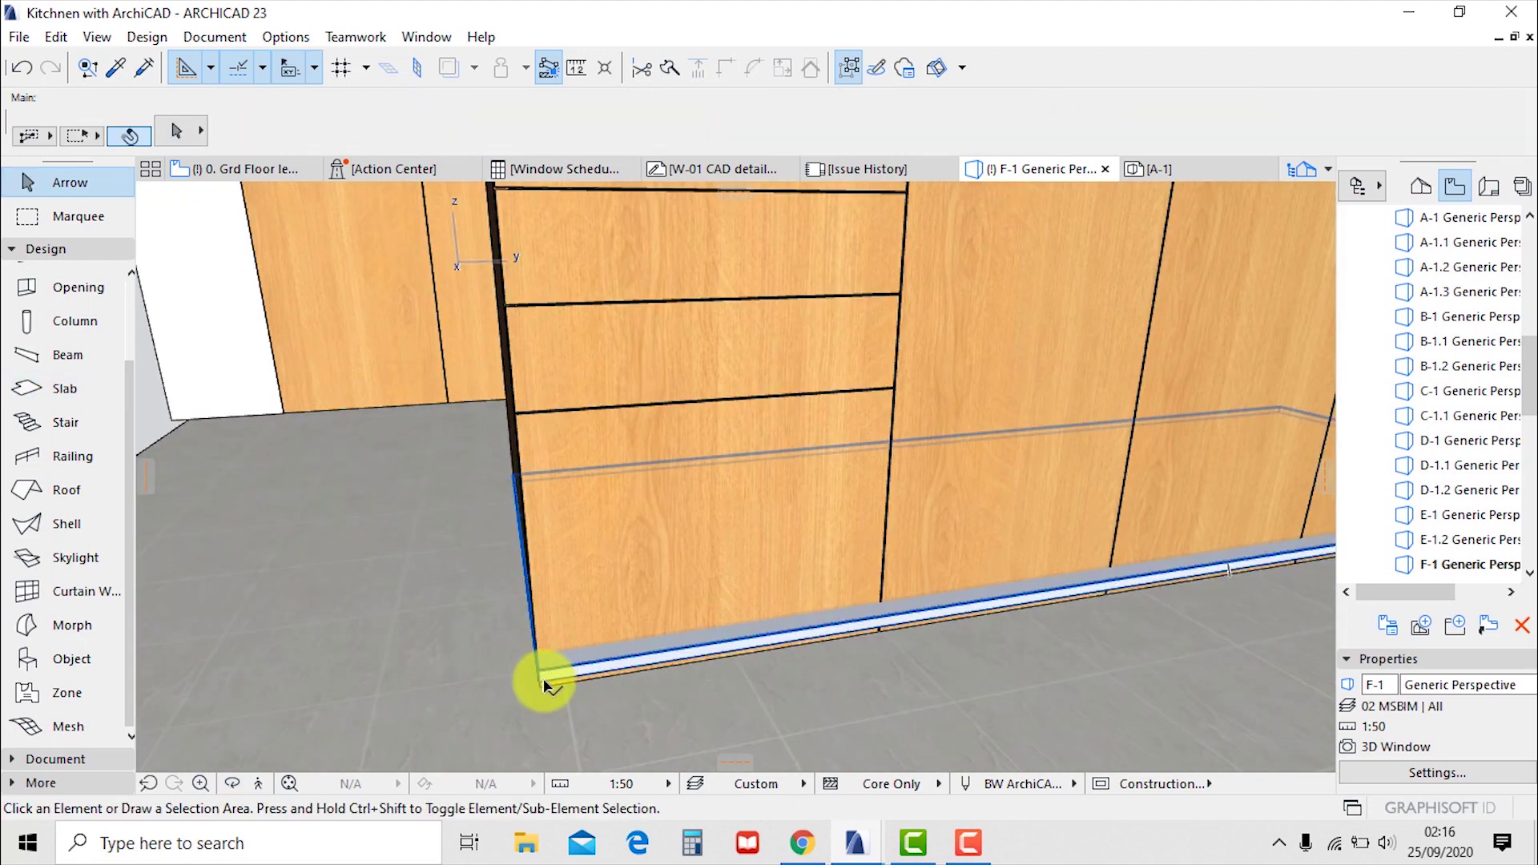
{"action": "left_click", "coordinate": [539, 680]}
{"action": "left_click", "coordinate": [540, 682]}
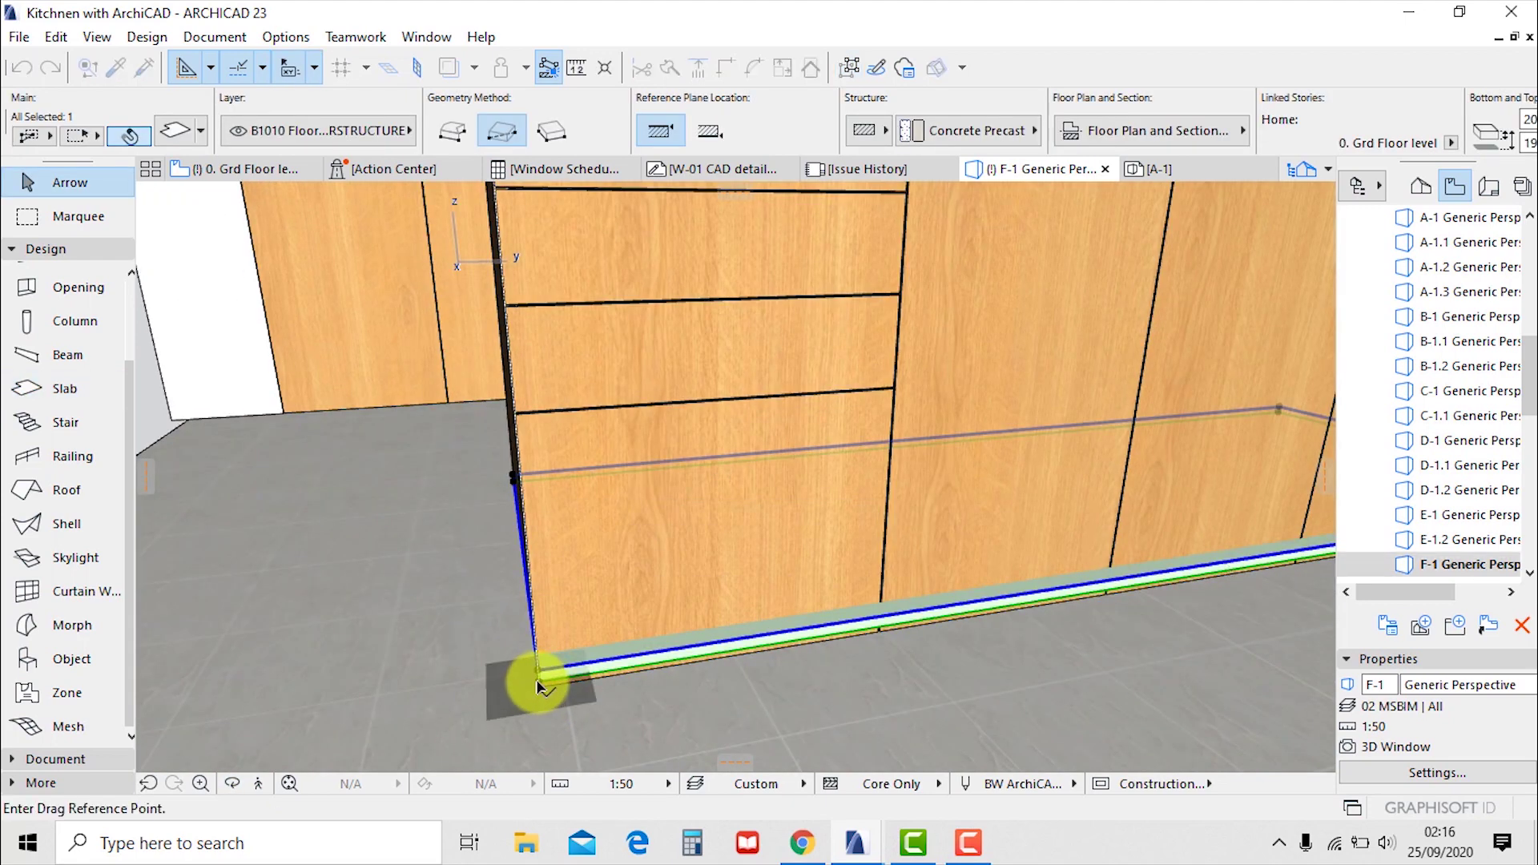
{"action": "left_click", "coordinate": [539, 683]}
{"action": "scroll", "coordinate": [535, 685], "scroll_direction": "down", "scroll_amount": 5}
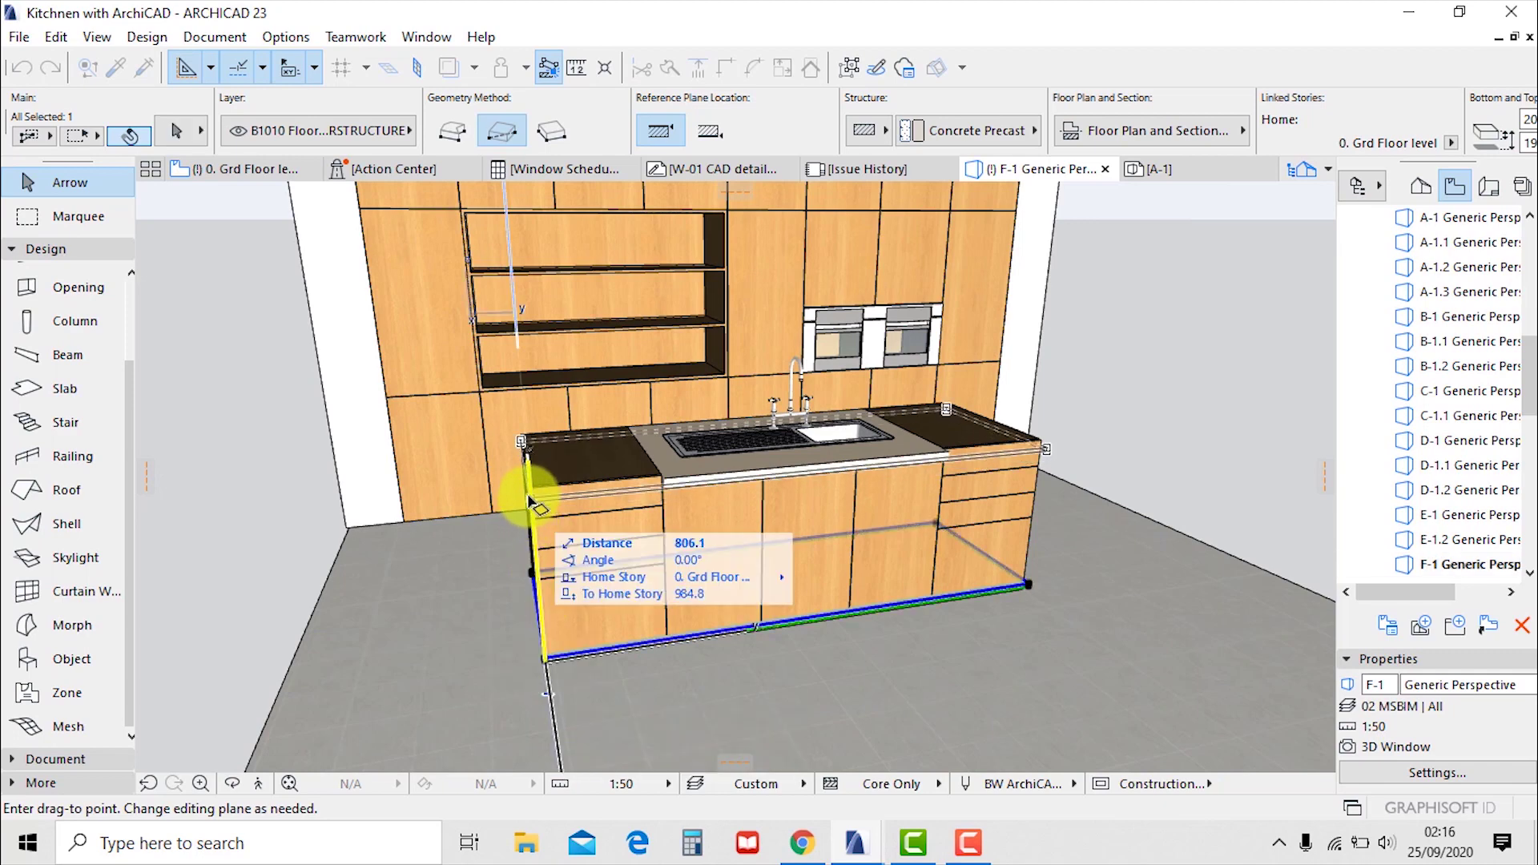
{"action": "left_click", "coordinate": [635, 456]}
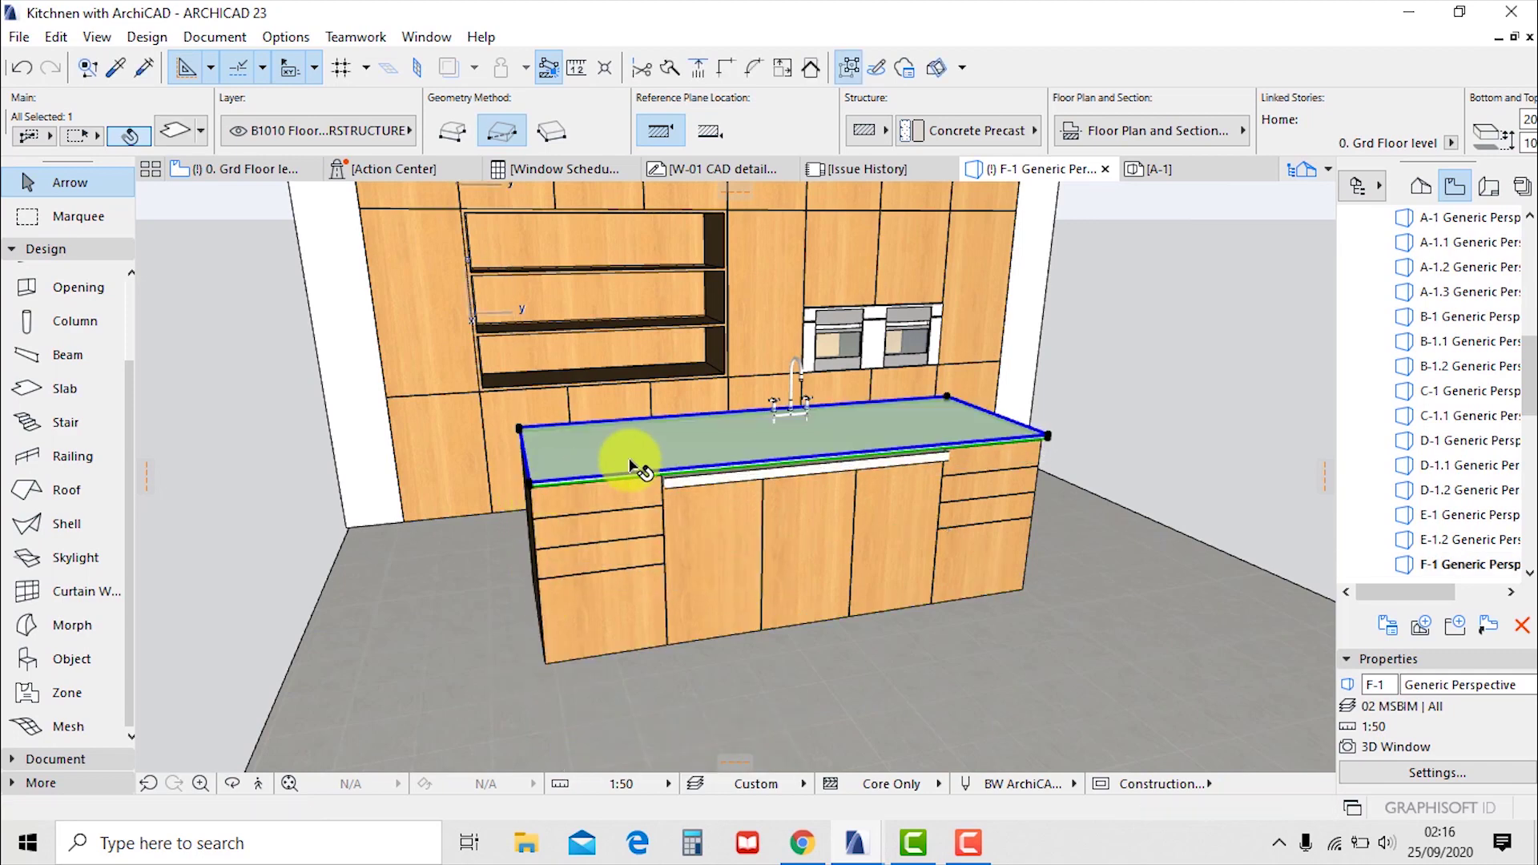
Lower the slab by its bottom front corner until its underside rests level with the top of the sink cabinet's worktop
{"action": "scroll", "coordinate": [633, 457], "scroll_direction": "up", "scroll_amount": 2}
{"action": "scroll", "coordinate": [961, 318], "scroll_direction": "up", "scroll_amount": 3}
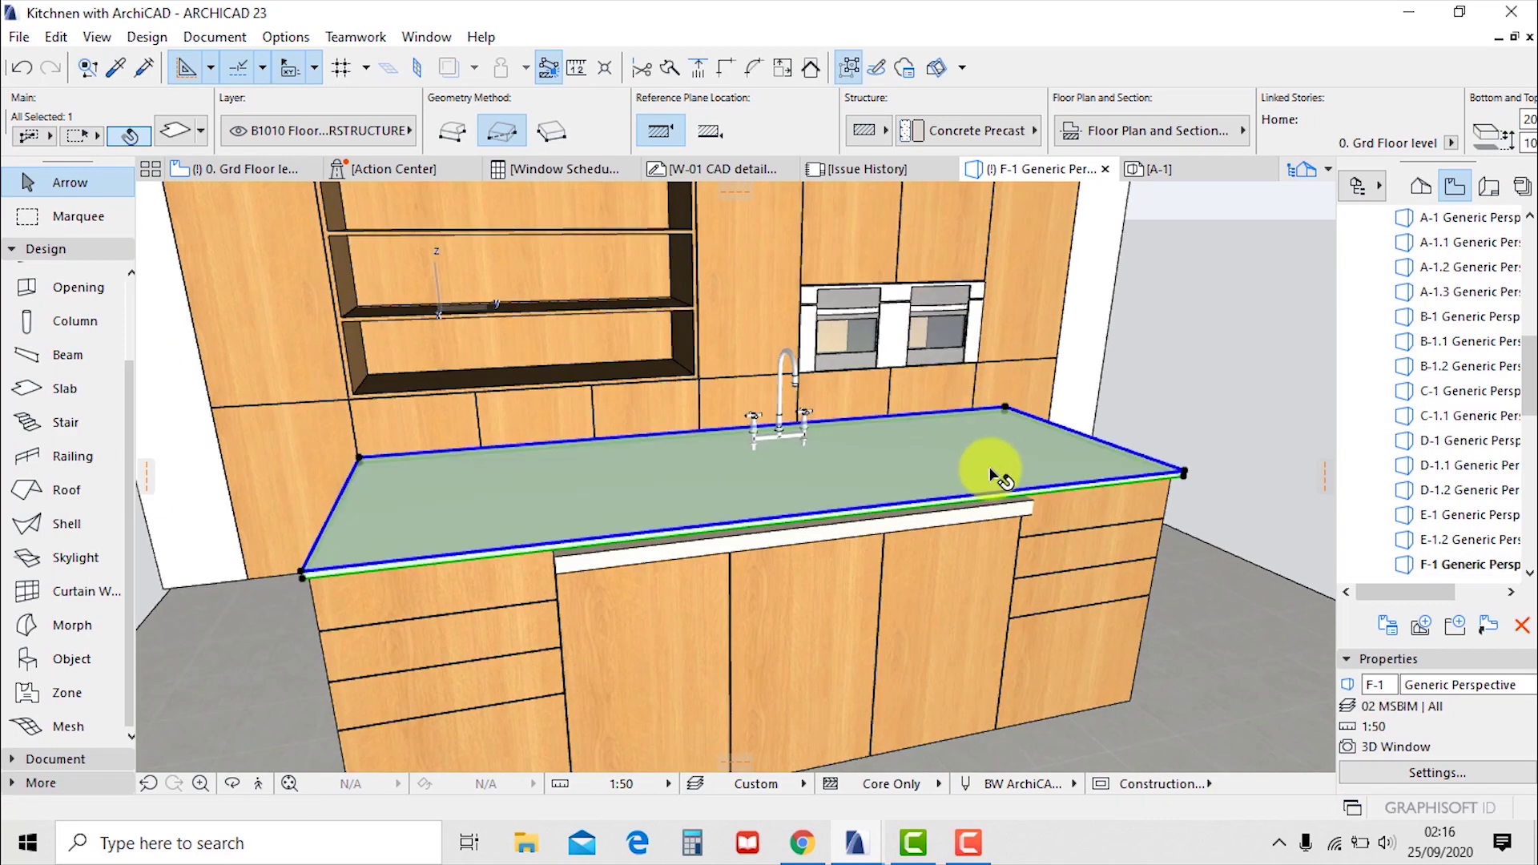
{"action": "mouse_move", "coordinate": [996, 470]}
{"action": "middle_mouse_down", "text": "shift"}
{"action": "mouse_move", "coordinate": [783, 505]}
{"action": "mouse_move", "coordinate": [628, 457]}
{"action": "mouse_move", "coordinate": [764, 502]}
{"action": "mouse_move", "coordinate": [690, 491]}
{"action": "mouse_move", "coordinate": [1003, 489]}
{"action": "middle_mouse_up", "text": "shift"}
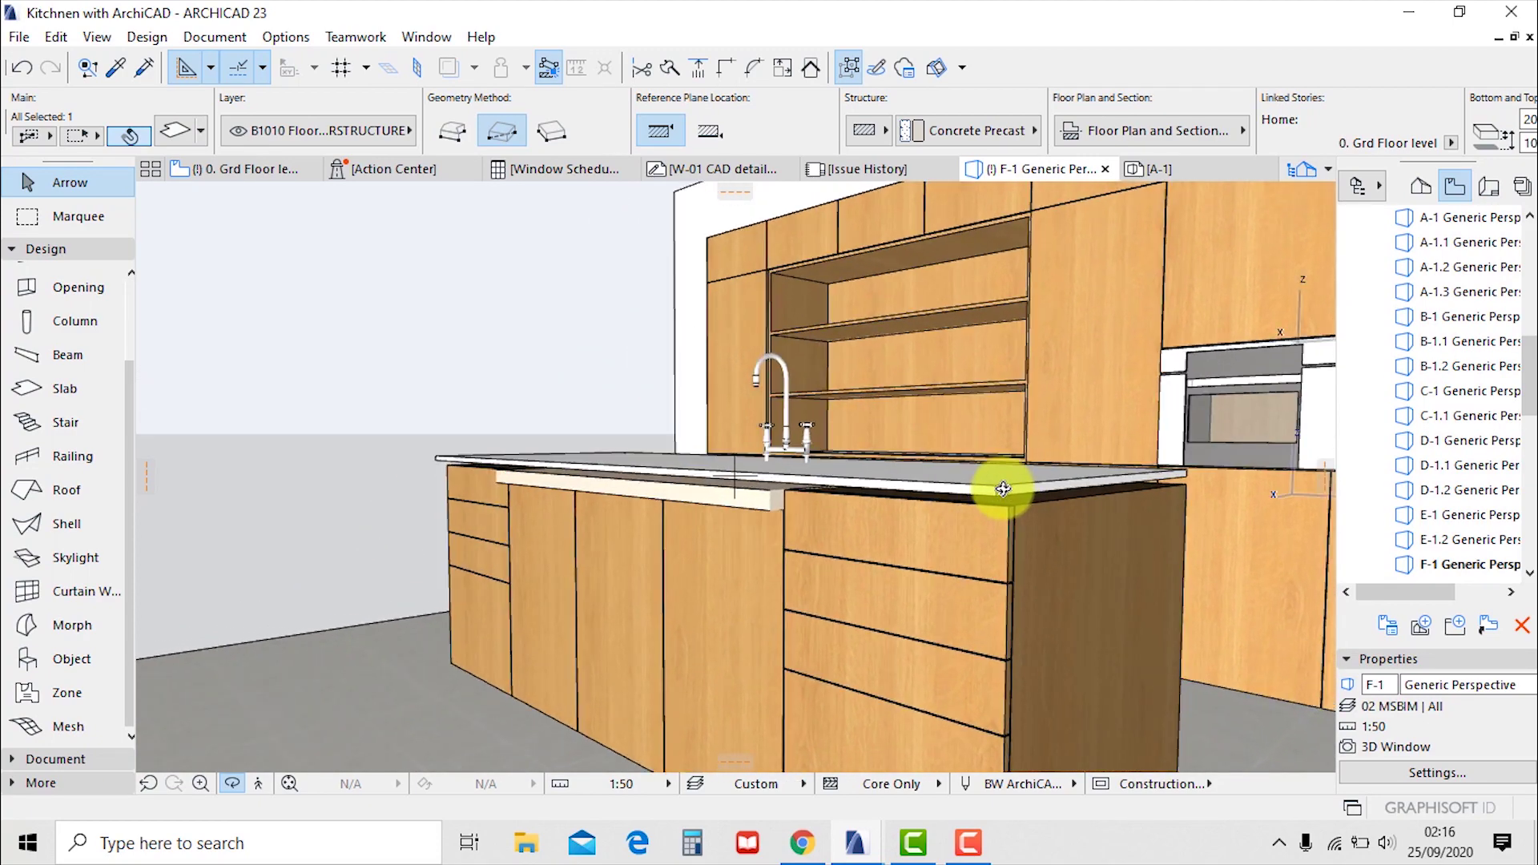
{"action": "left_click", "coordinate": [1003, 488]}
{"action": "key", "text": "ctrl+d"}
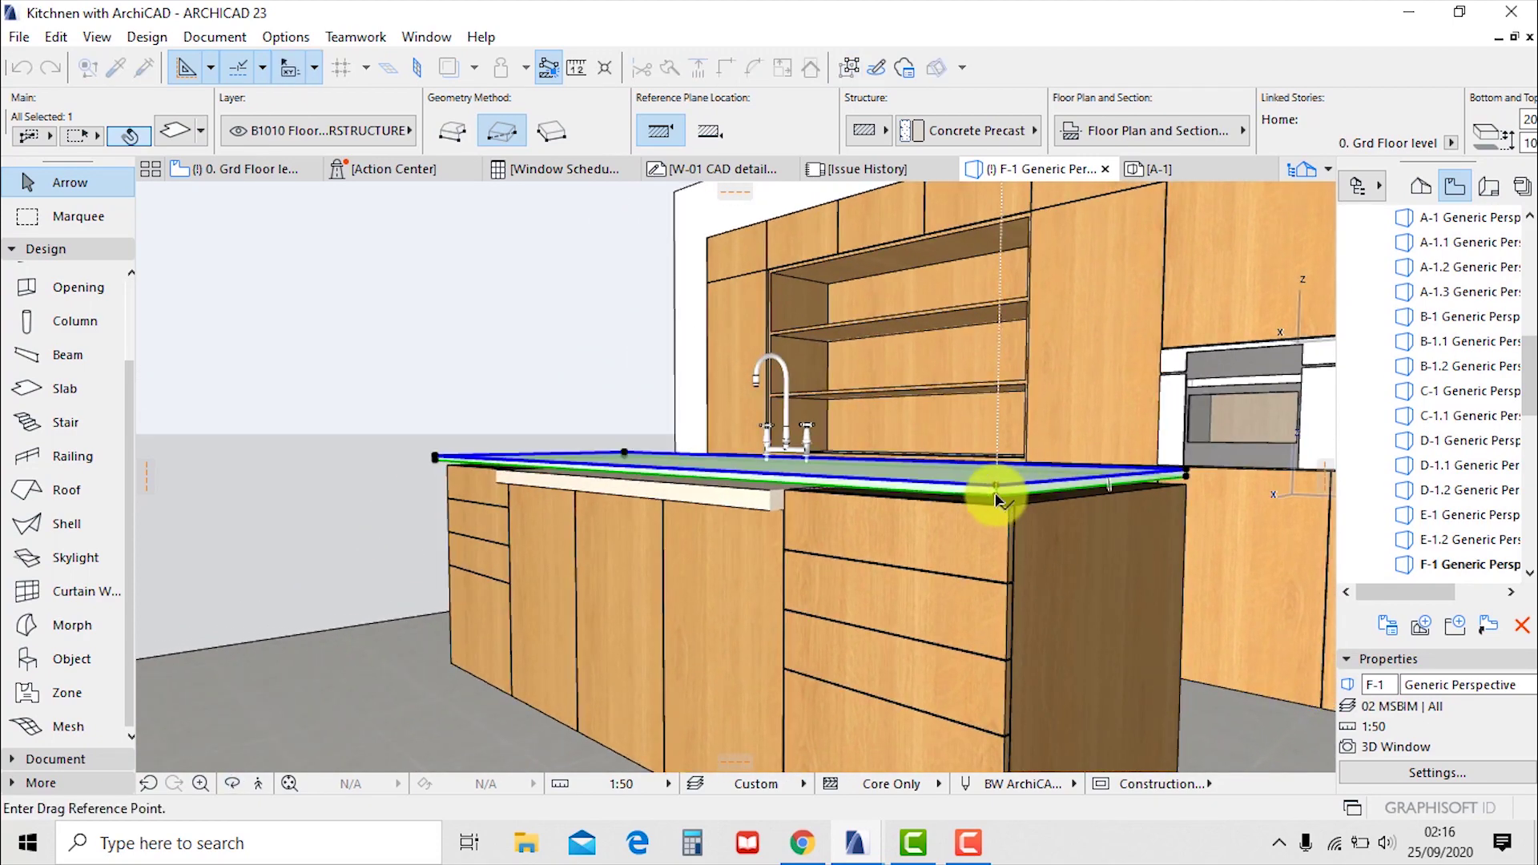
{"action": "left_click", "coordinate": [996, 498]}
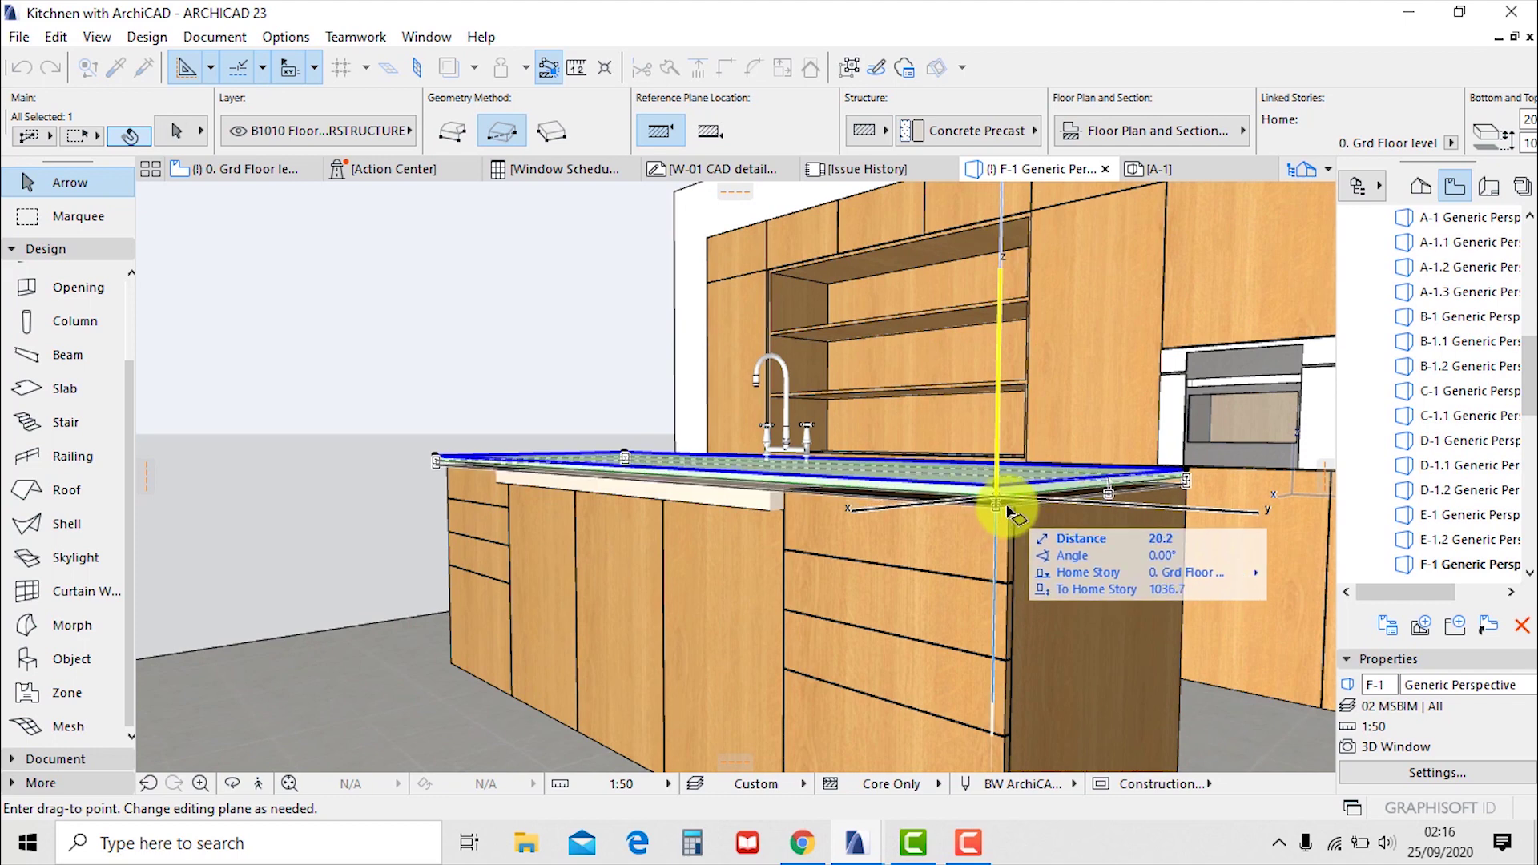
{"action": "left_click", "coordinate": [770, 492]}
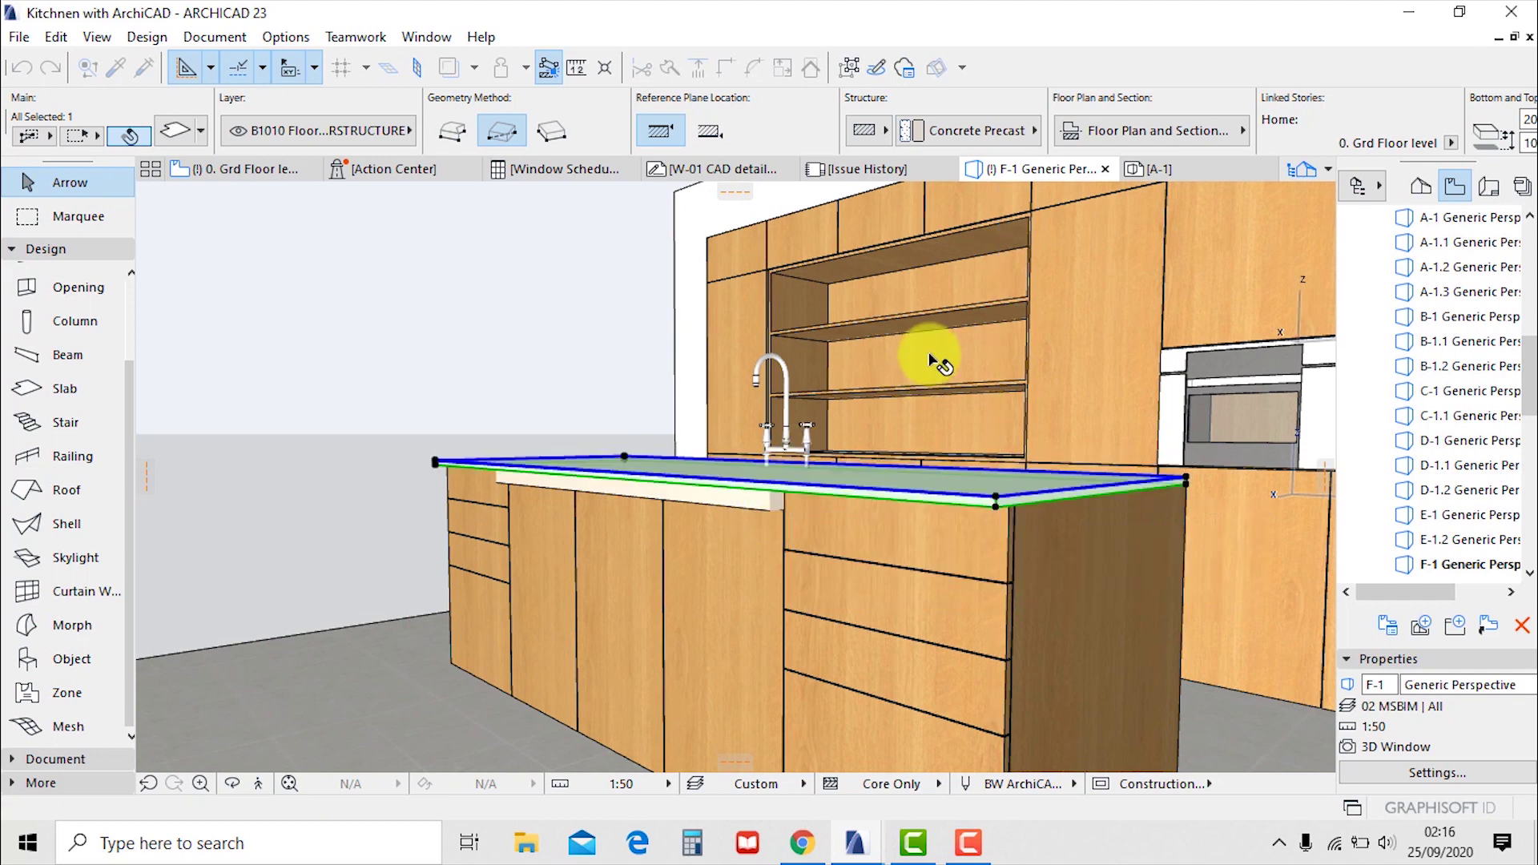
Set the slab's thickness to 60 mm and raise it by its bottom corner to the top of the sink cabinet's worktop
{"action": "scroll", "coordinate": [996, 100], "scroll_direction": "down", "scroll_amount": 5}
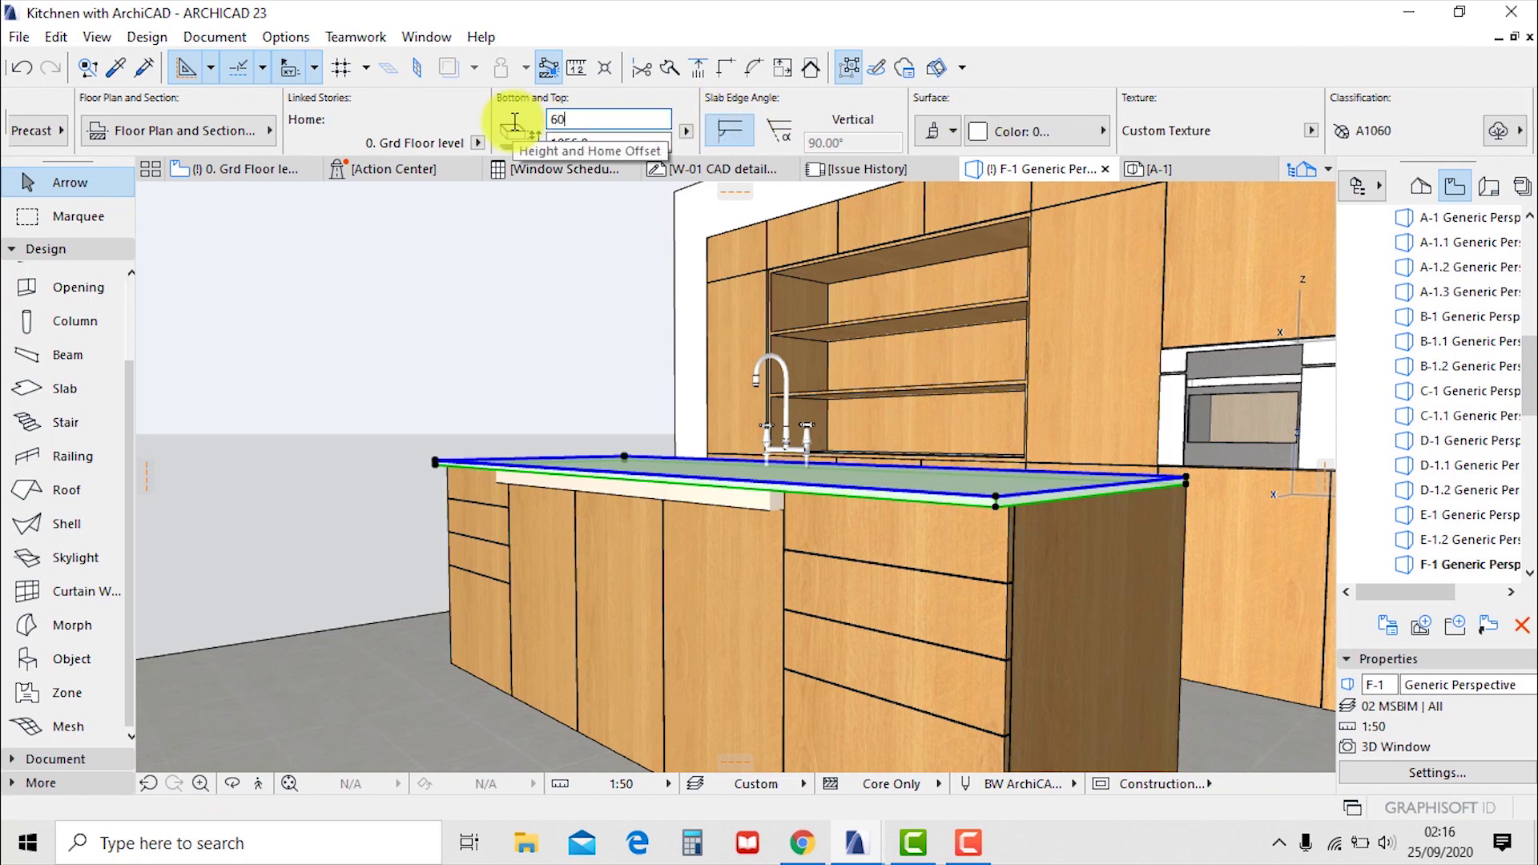
{"action": "type", "text": ".0"}
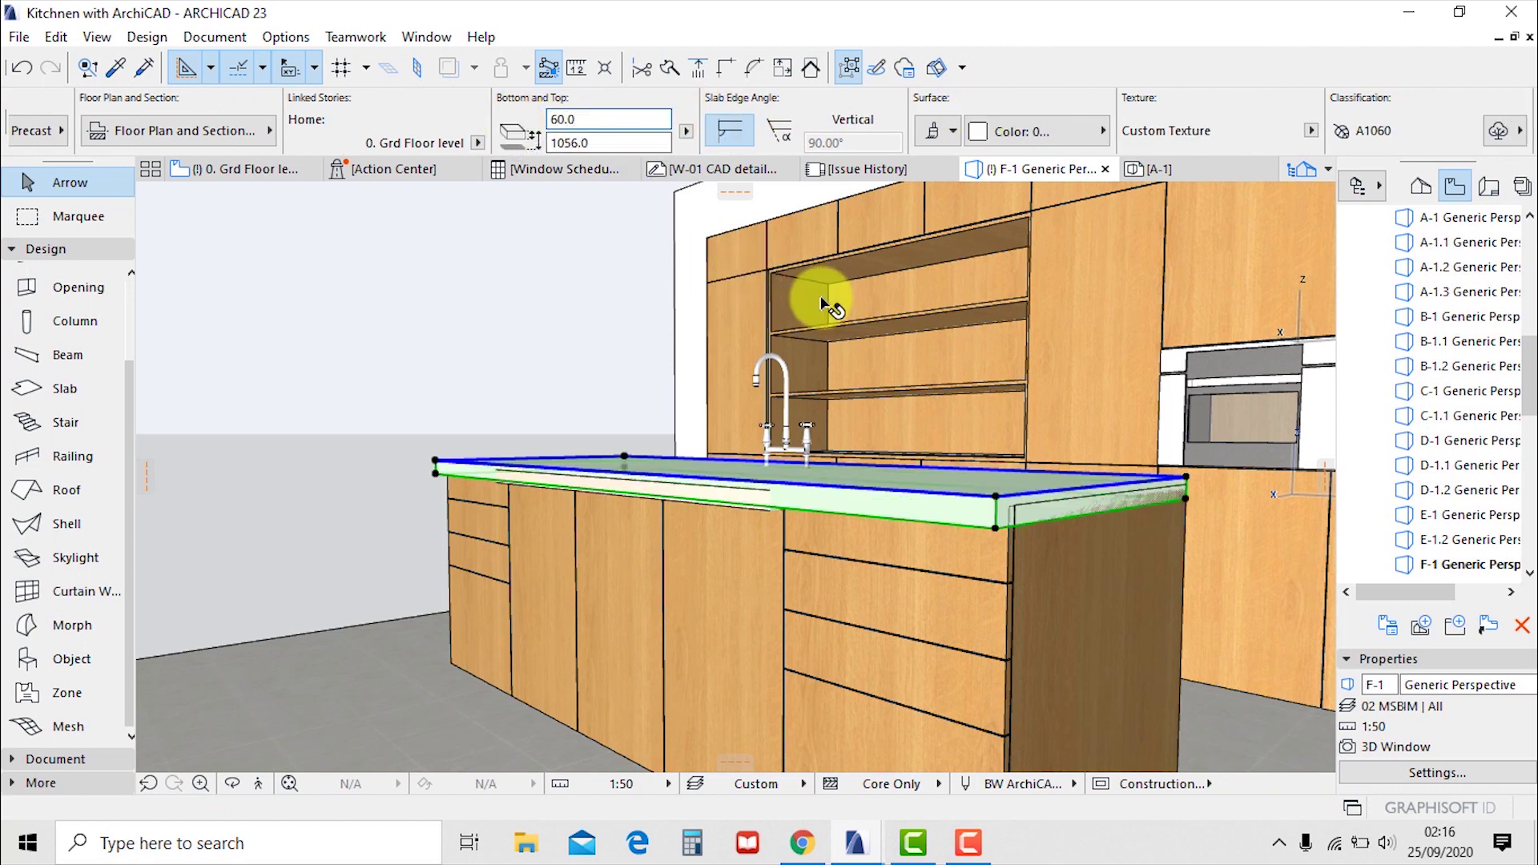
{"action": "key", "text": "ctrl+d"}
{"action": "left_click", "coordinate": [997, 533]}
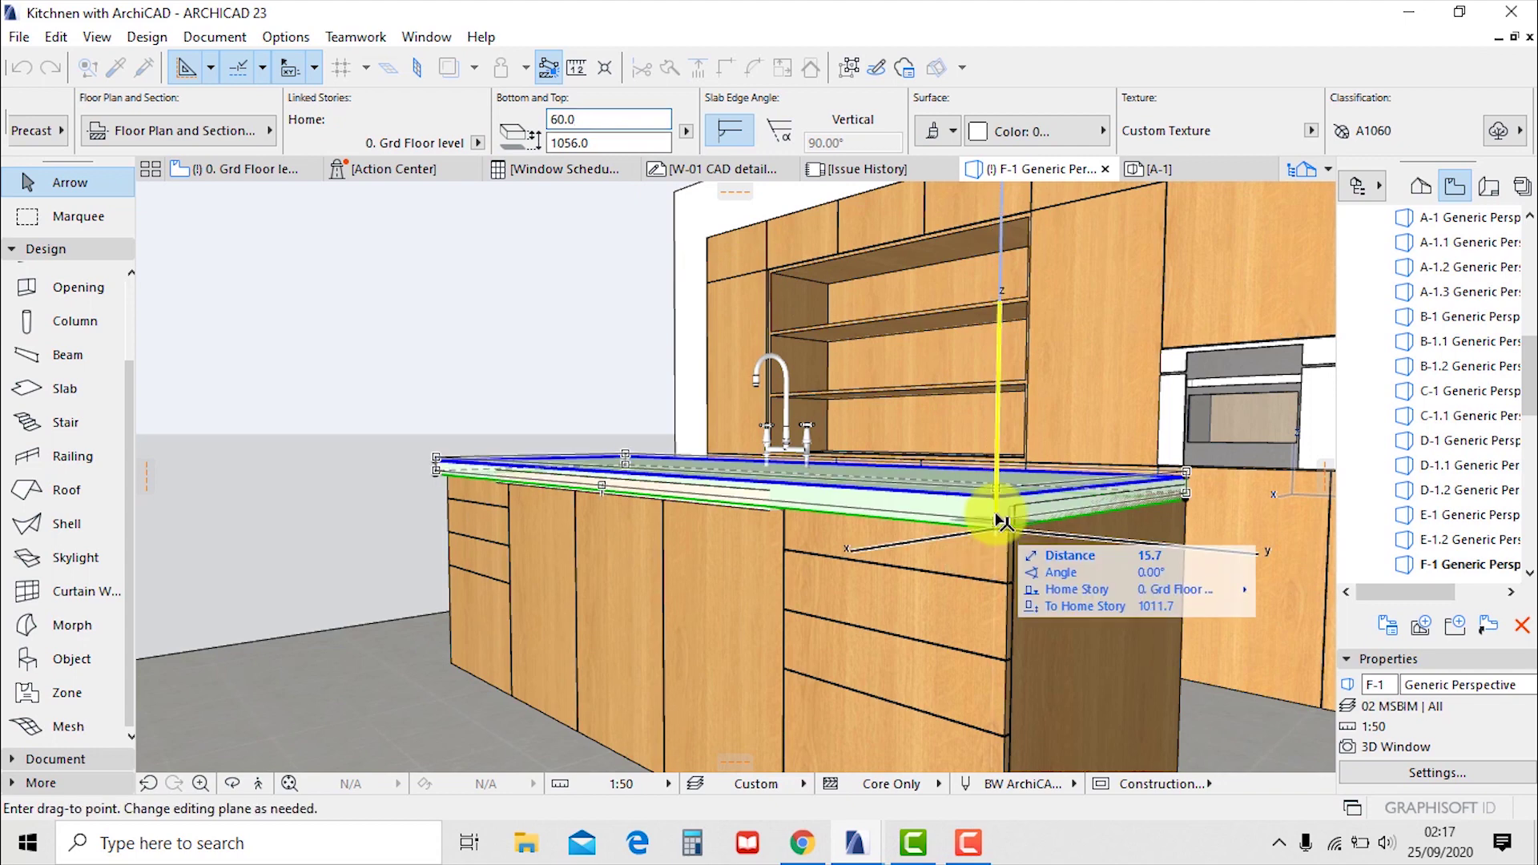
{"action": "left_click", "coordinate": [767, 496]}
Offset the countertop slab's short edge at the open-shelf end outward by 60 mm
{"action": "middle_click_drag", "start_coordinate": [663, 371], "coordinate": [936, 361], "text": "shift"}
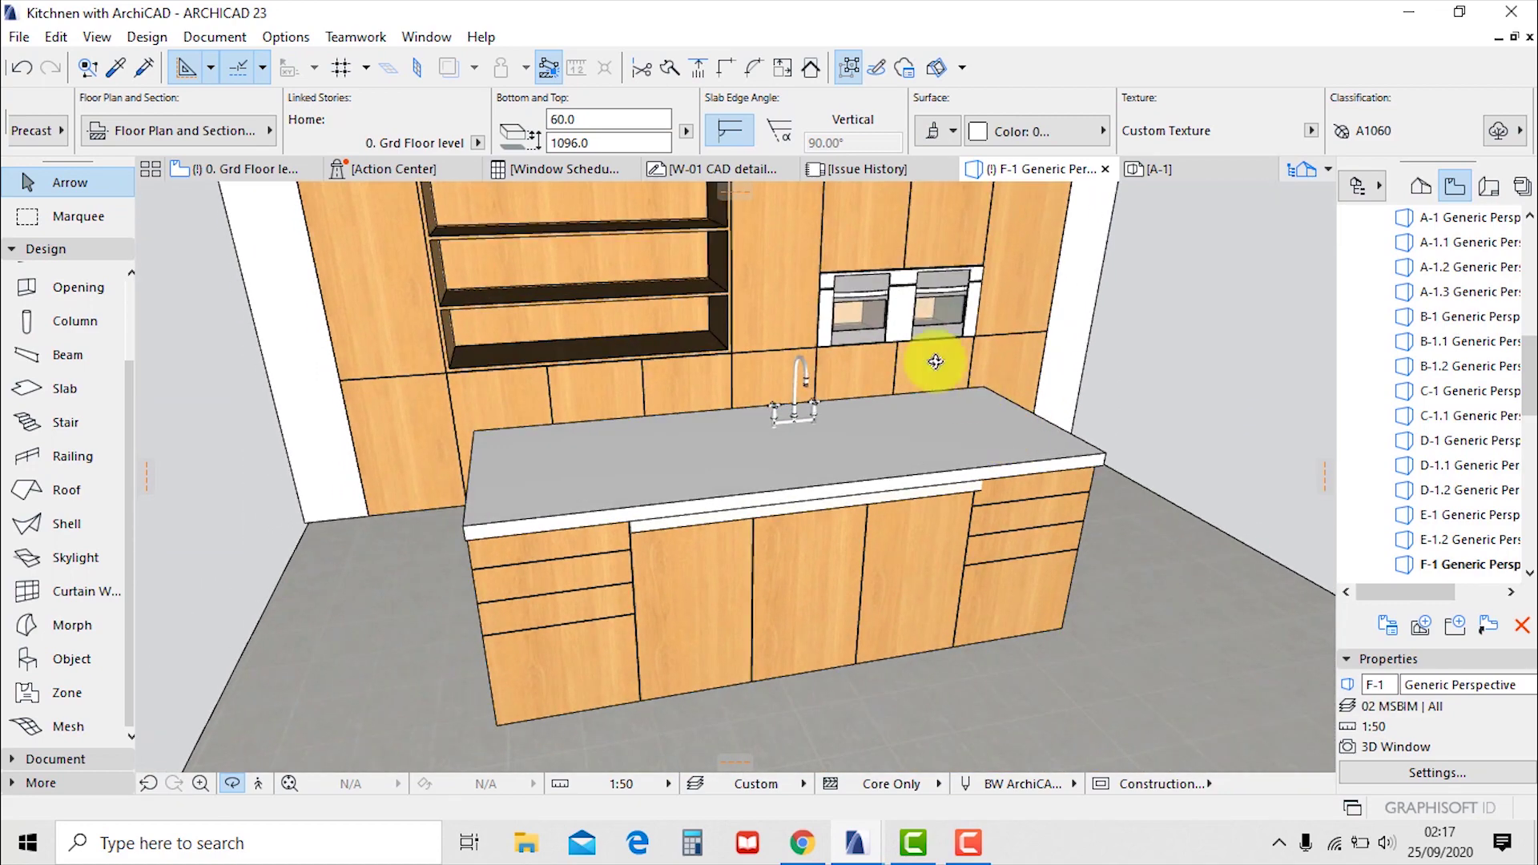
{"action": "left_click", "coordinate": [584, 470]}
{"action": "left_click", "coordinate": [473, 481]}
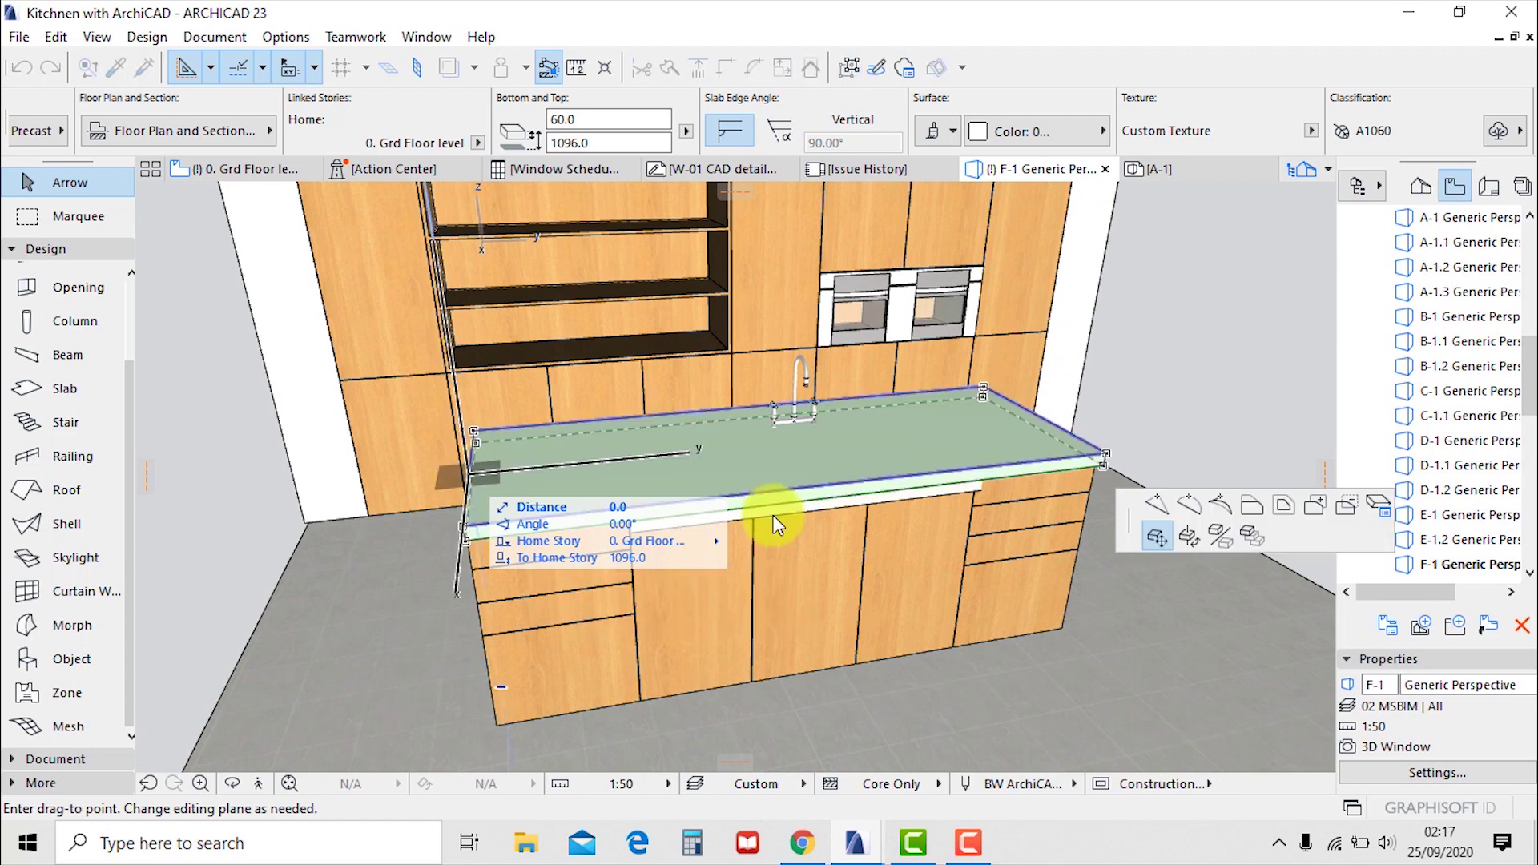
{"action": "left_click", "coordinate": [1253, 505]}
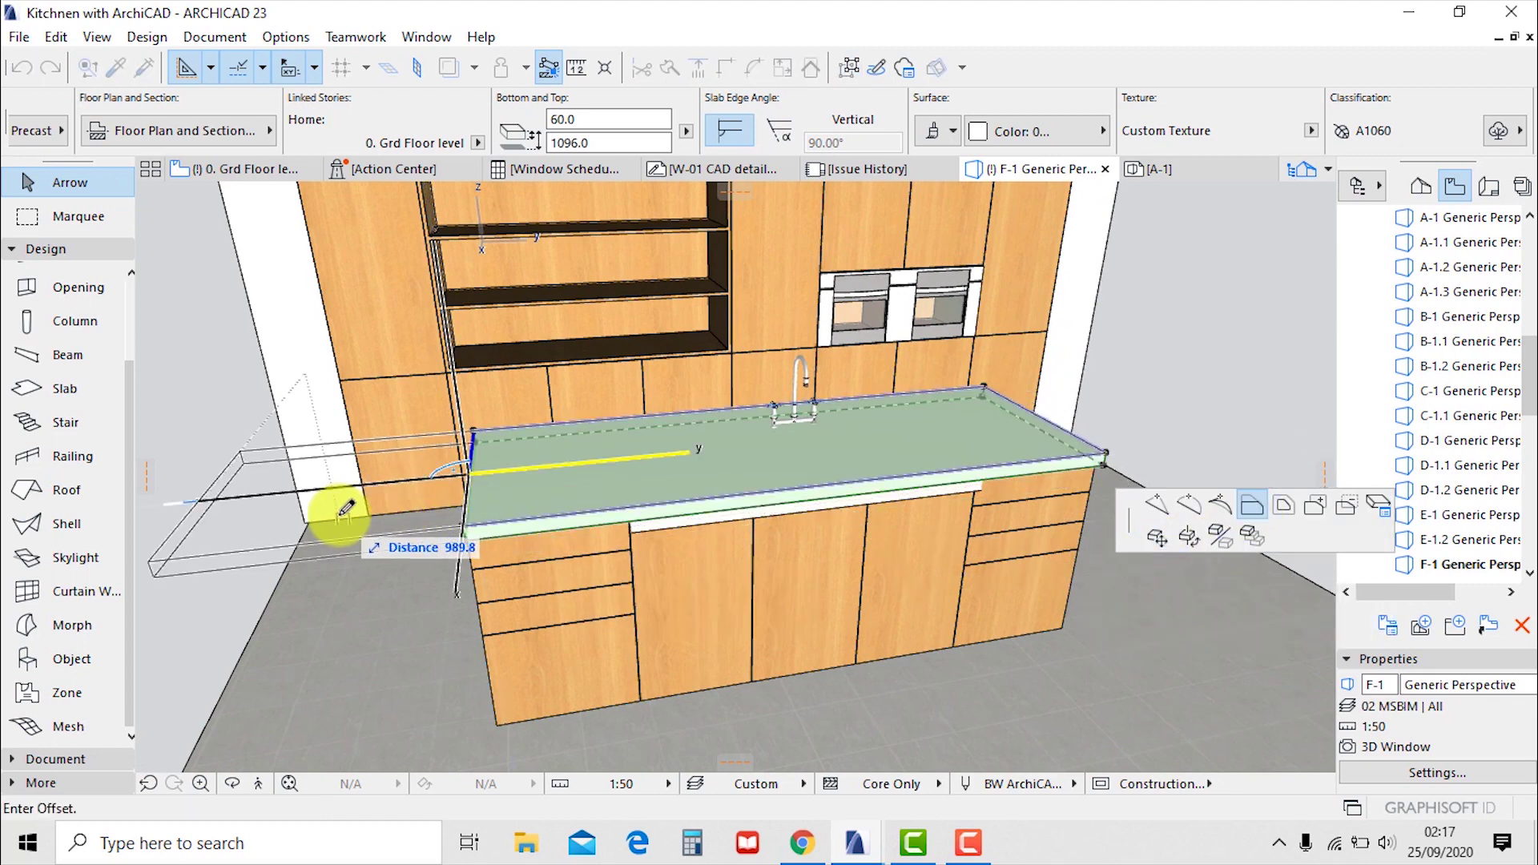
{"action": "type", "text": "60"}
{"action": "key", "text": "Return"}
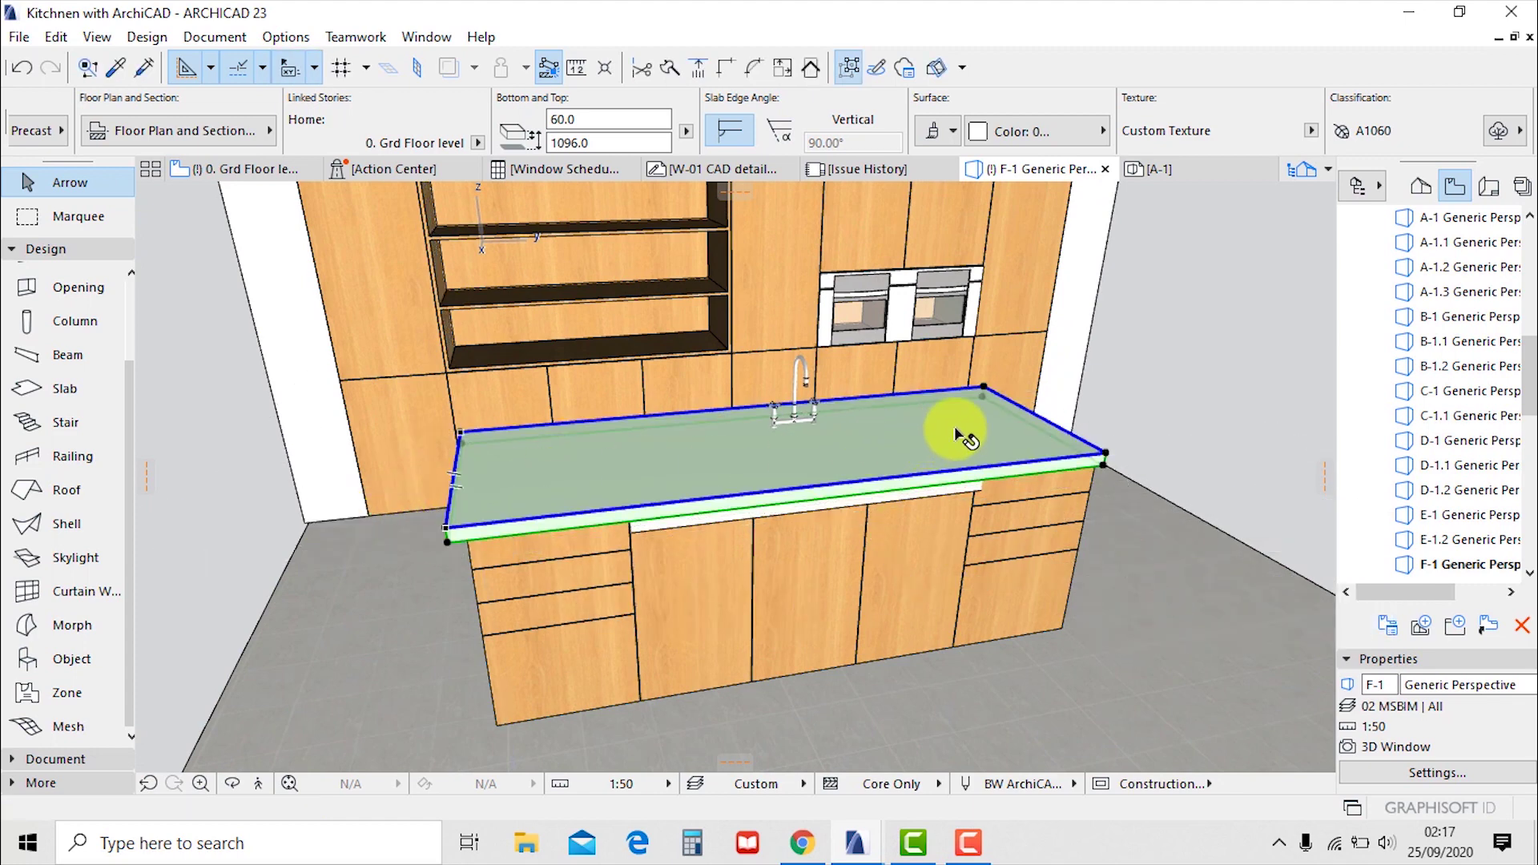
Offset the countertop slab's remaining short edge outward and change the slab's surface to a brown wood finish
{"action": "left_click", "coordinate": [1065, 435]}
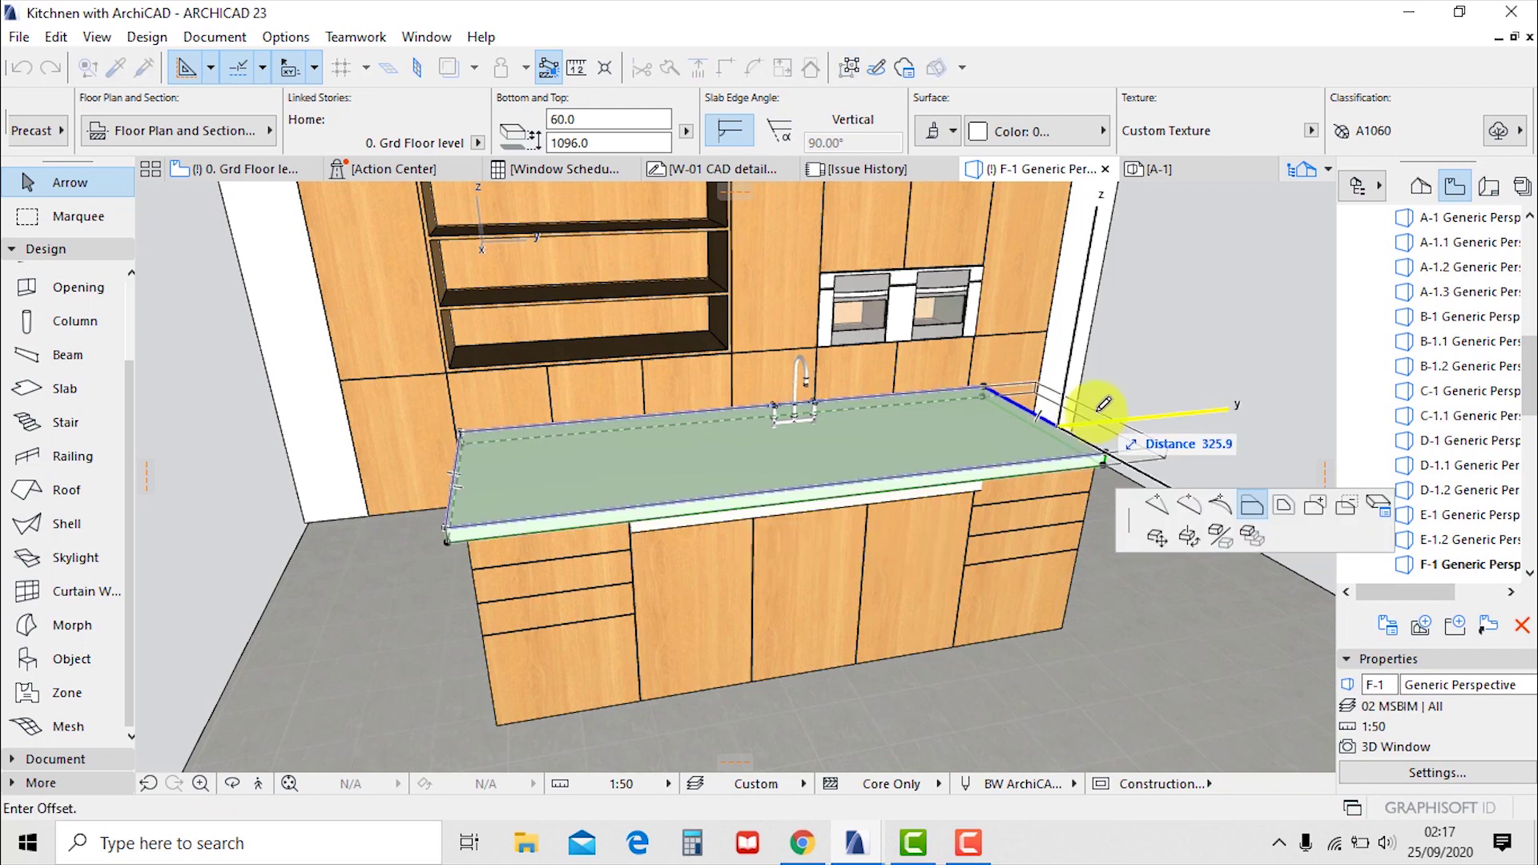
{"action": "key", "text": "Return"}
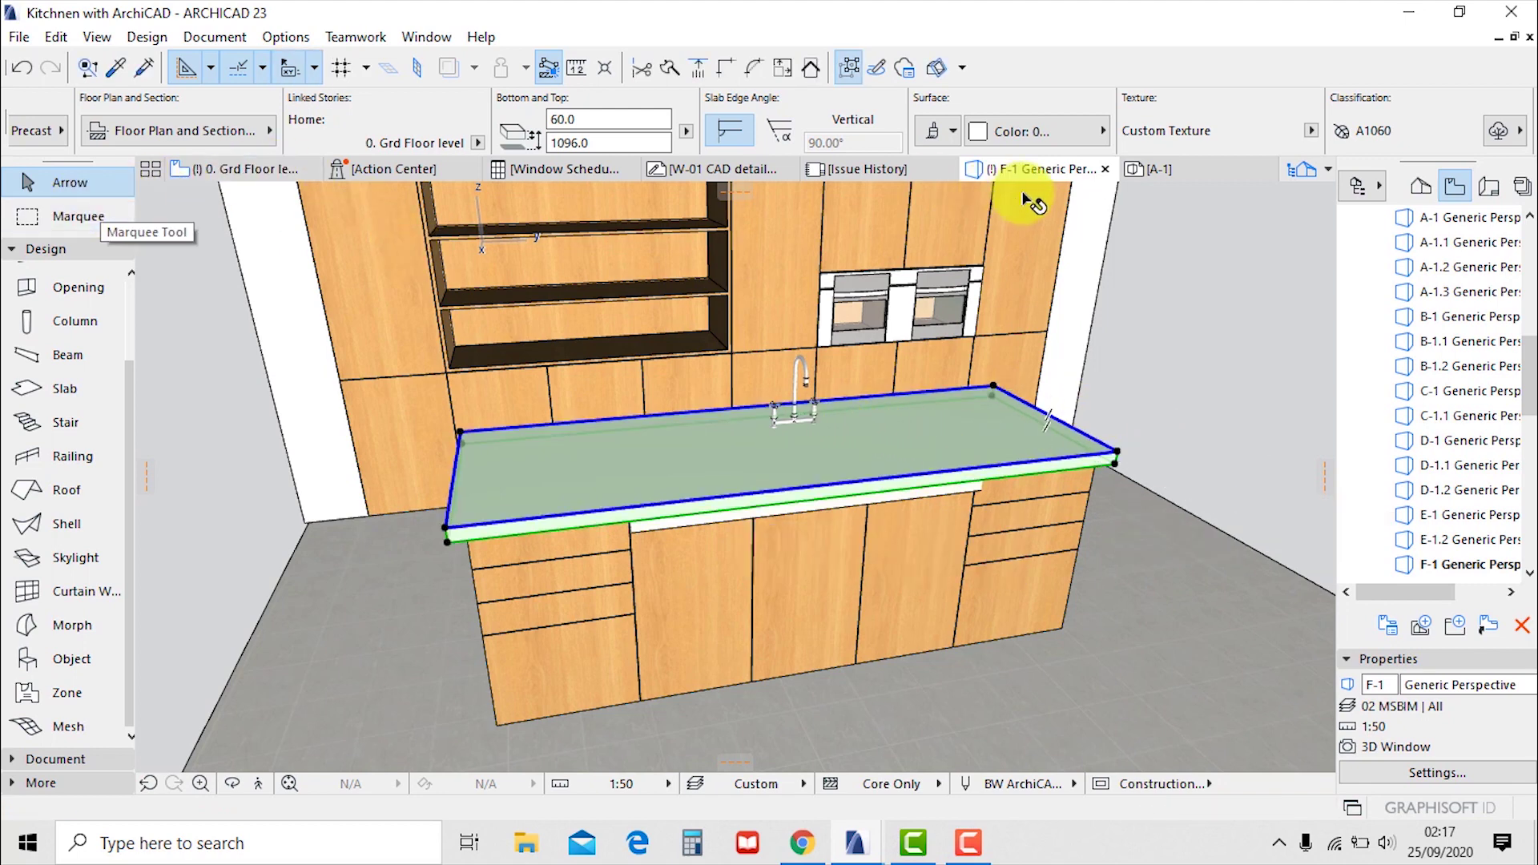
{"action": "left_click", "coordinate": [1031, 129]}
{"action": "scroll", "coordinate": [939, 526], "scroll_direction": "down", "scroll_amount": 5}
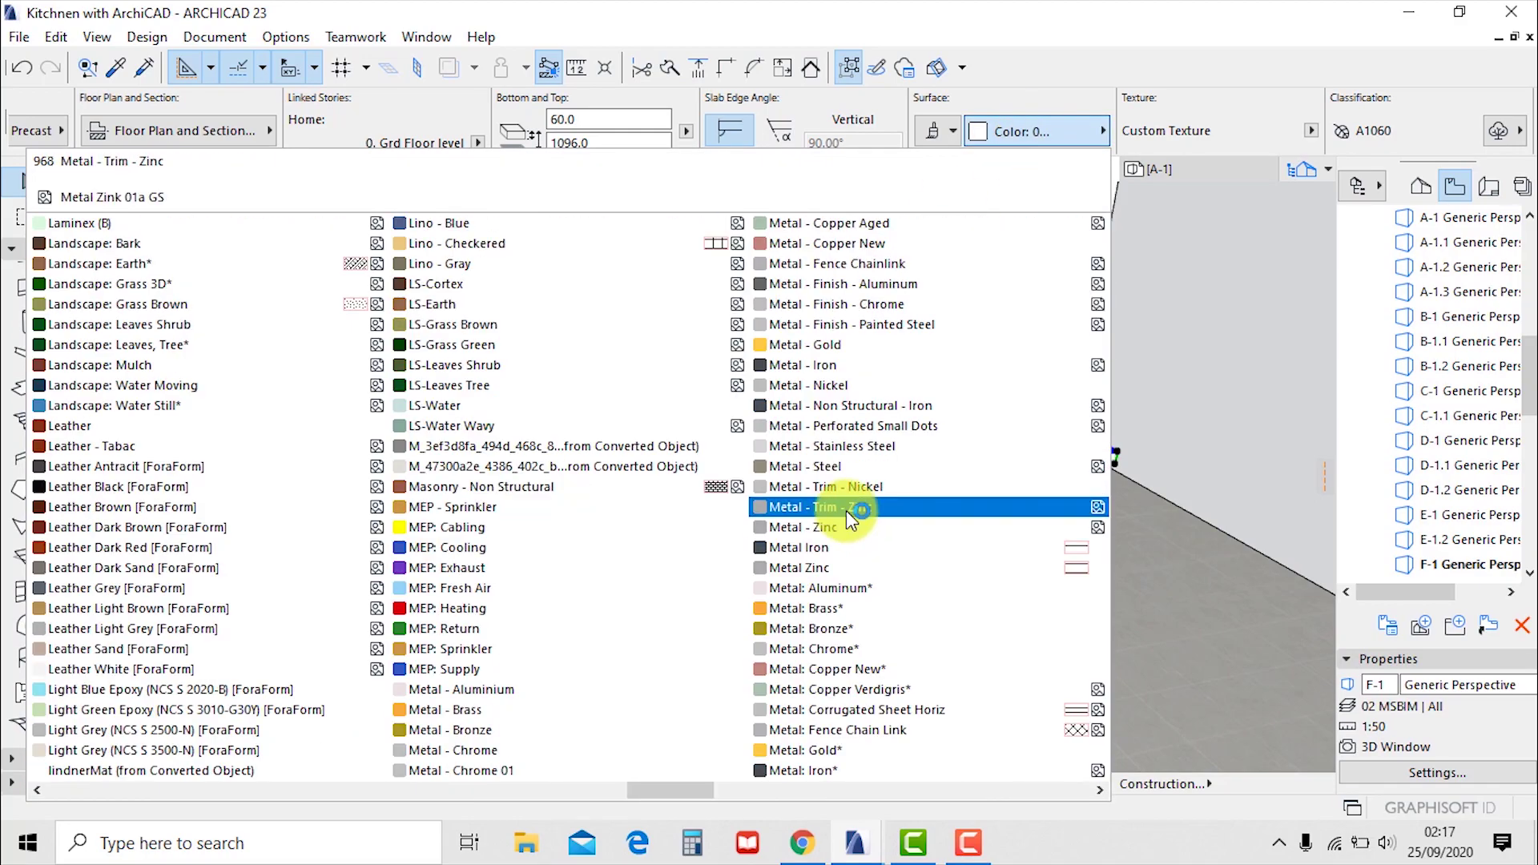
{"action": "scroll", "coordinate": [846, 513], "scroll_direction": "down", "scroll_amount": 10}
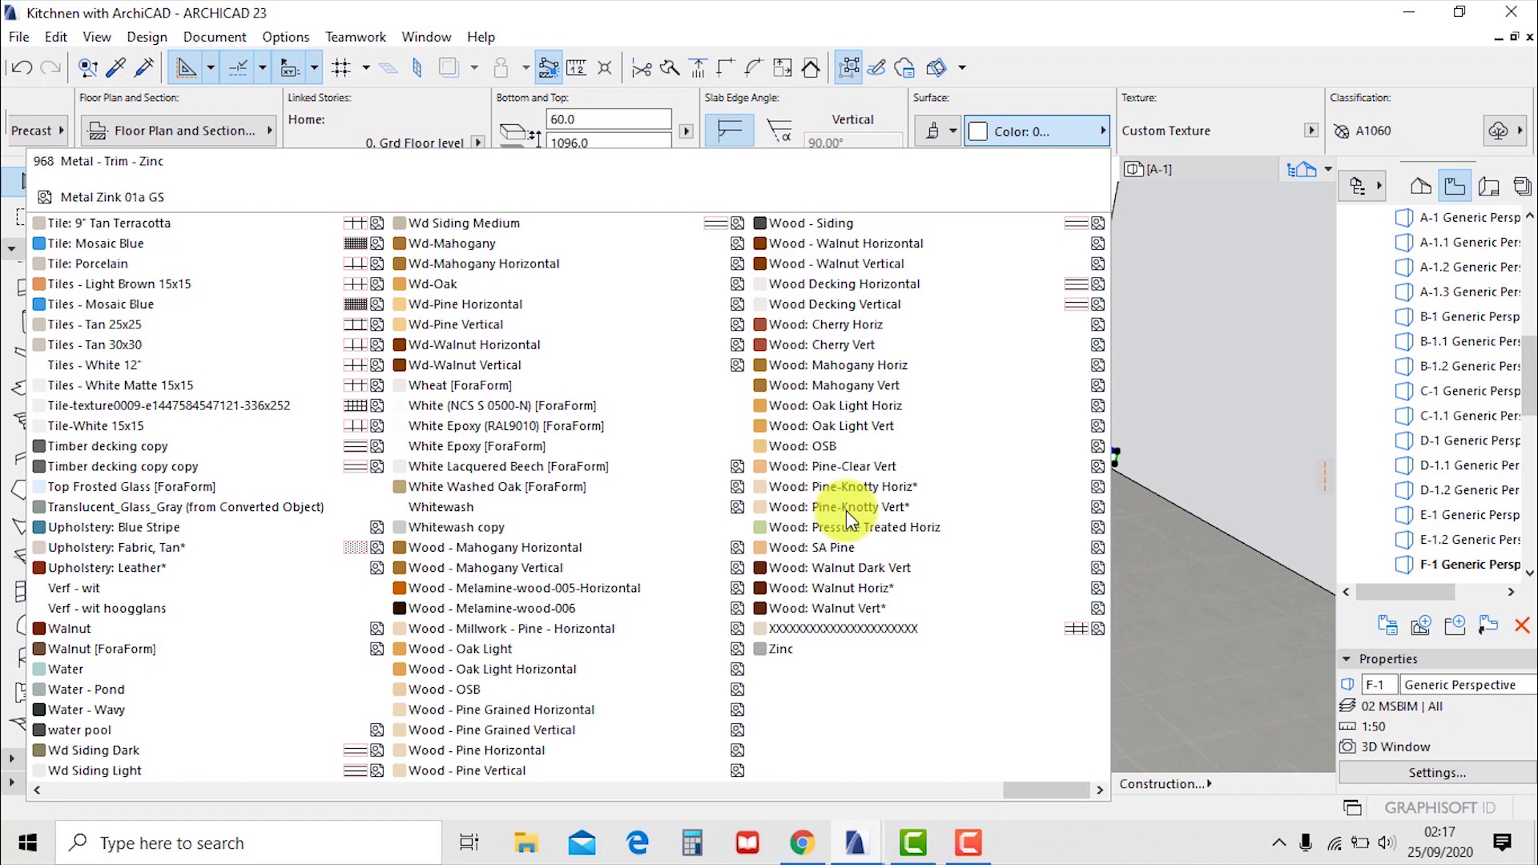
{"action": "left_click", "coordinate": [597, 587]}
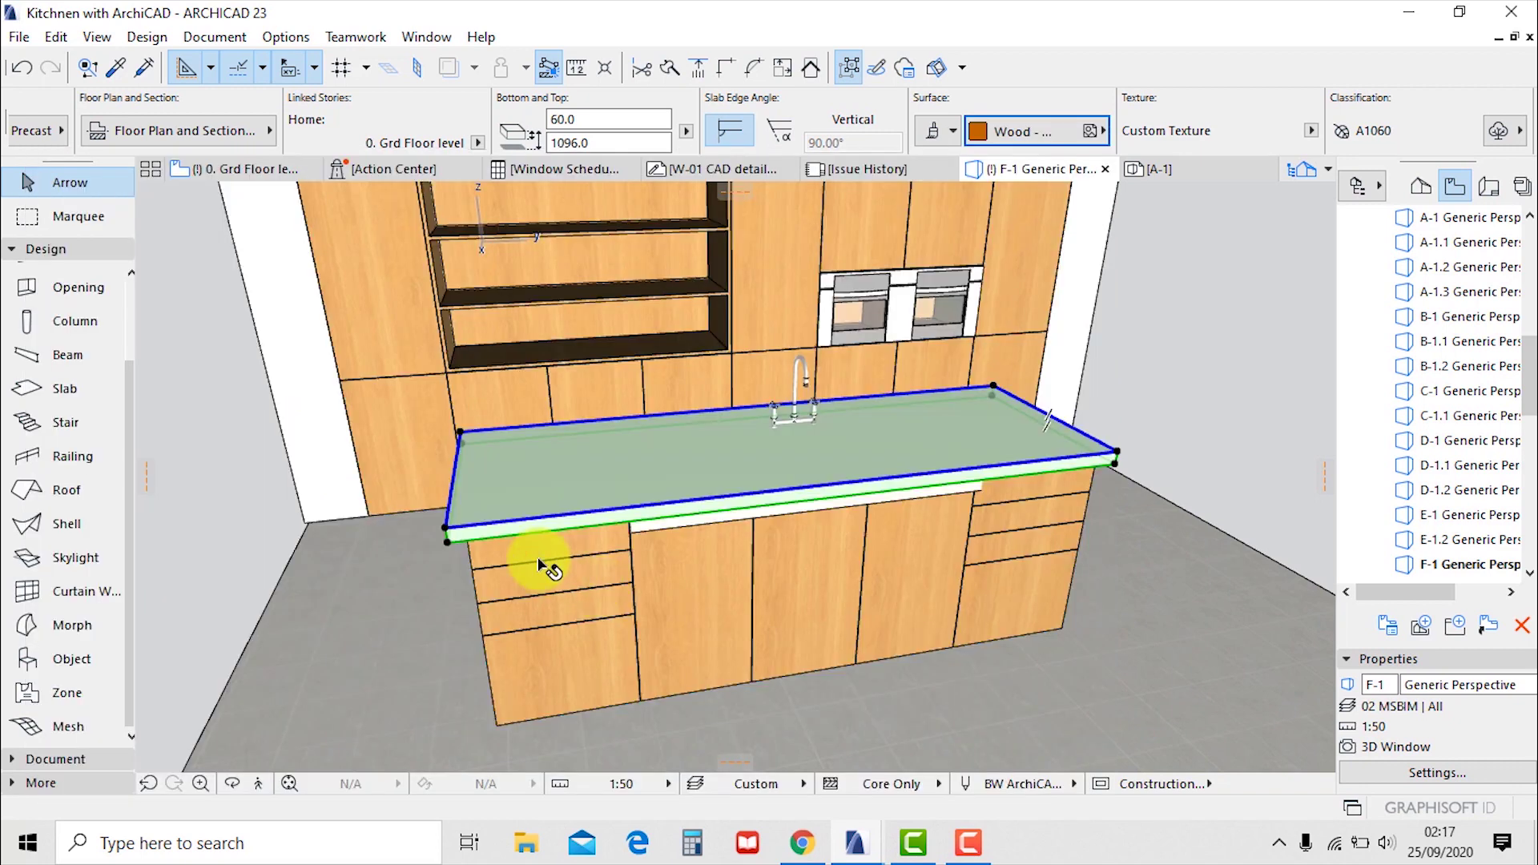
On the ground floor plan, drag a copy of the countertop slab by its corner onto the same spot
{"action": "middle_click_drag", "start_coordinate": [910, 512], "coordinate": [828, 513], "text": "shift"}
{"action": "key", "text": "F2"}
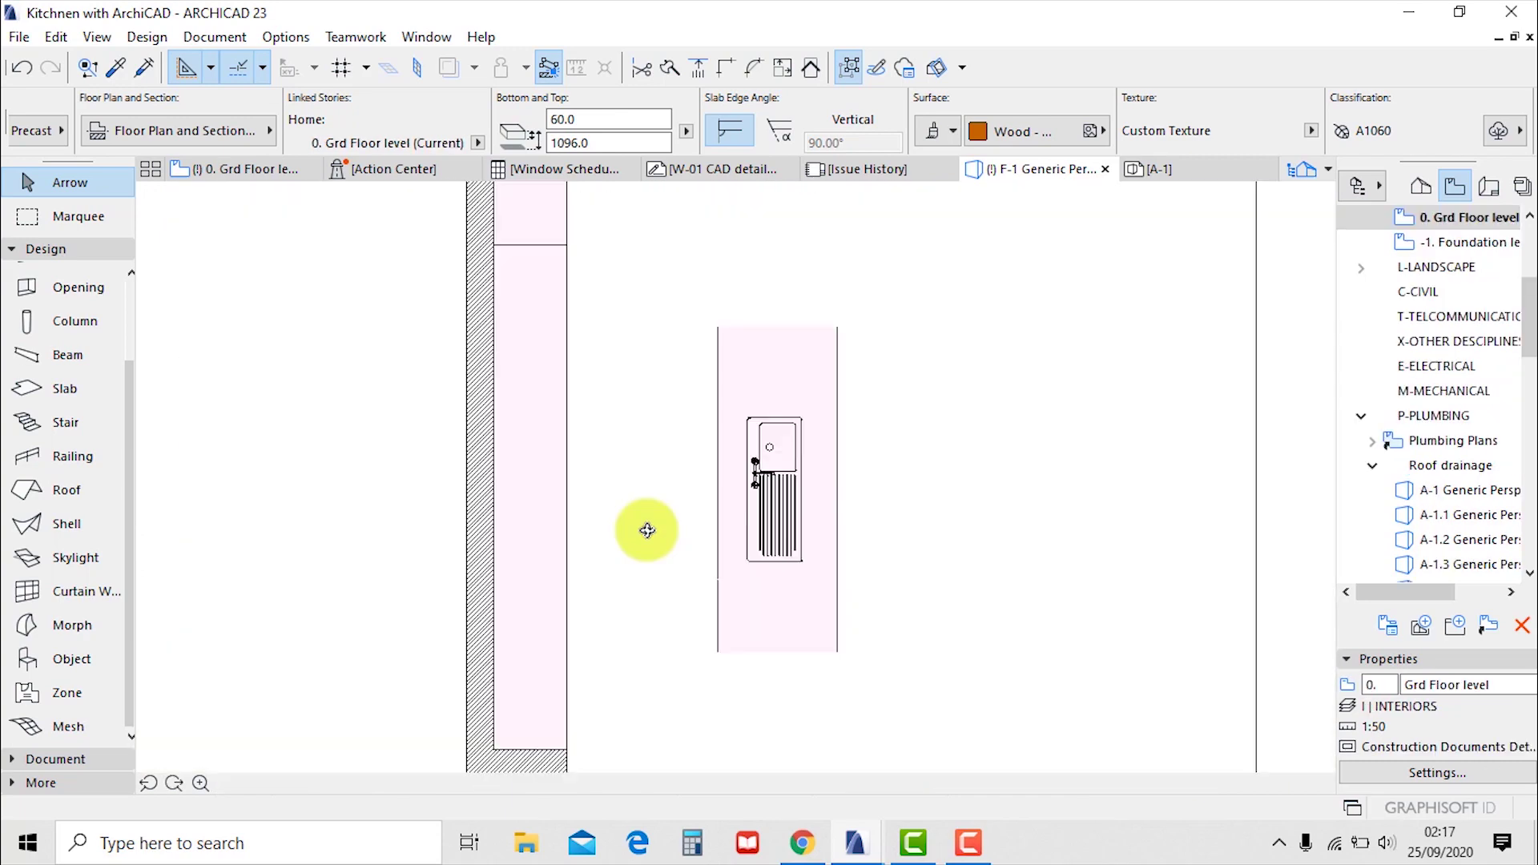
{"action": "left_click", "coordinate": [811, 323]}
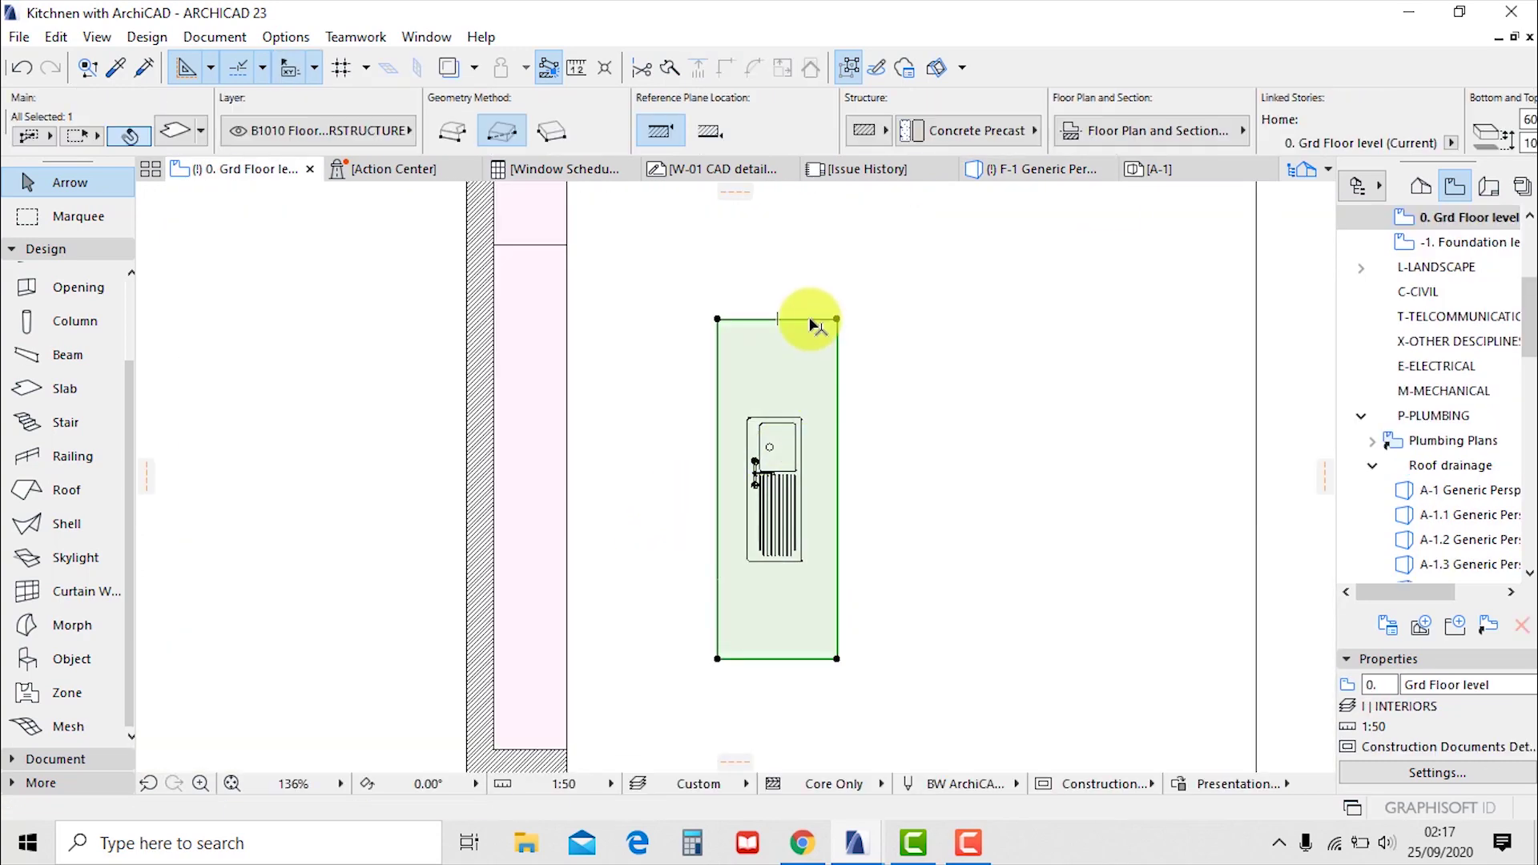
{"action": "right_click", "coordinate": [833, 275]}
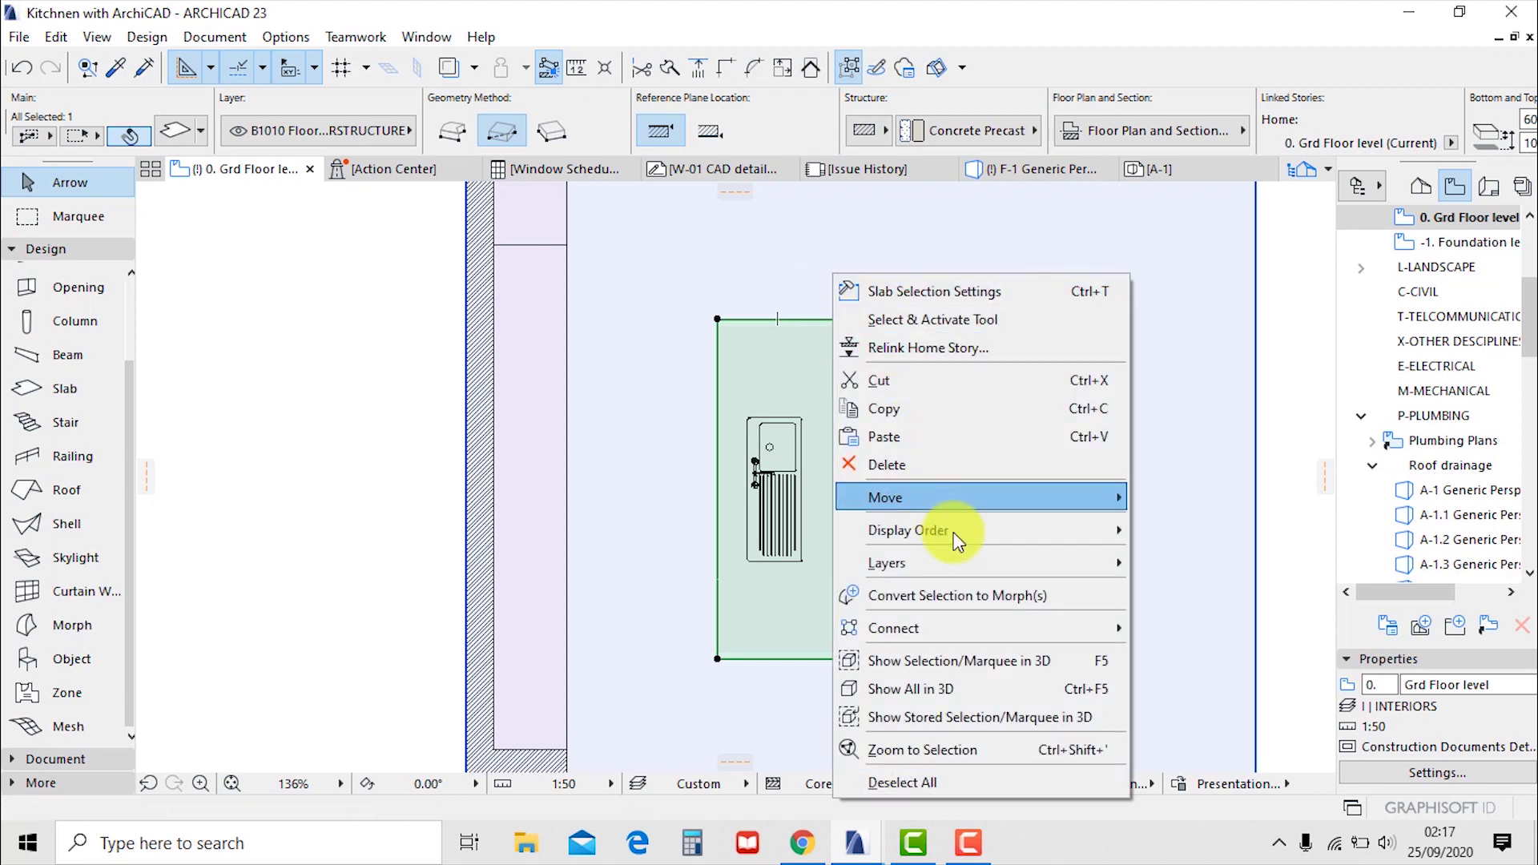
{"action": "mouse_move", "coordinate": [1016, 503]}
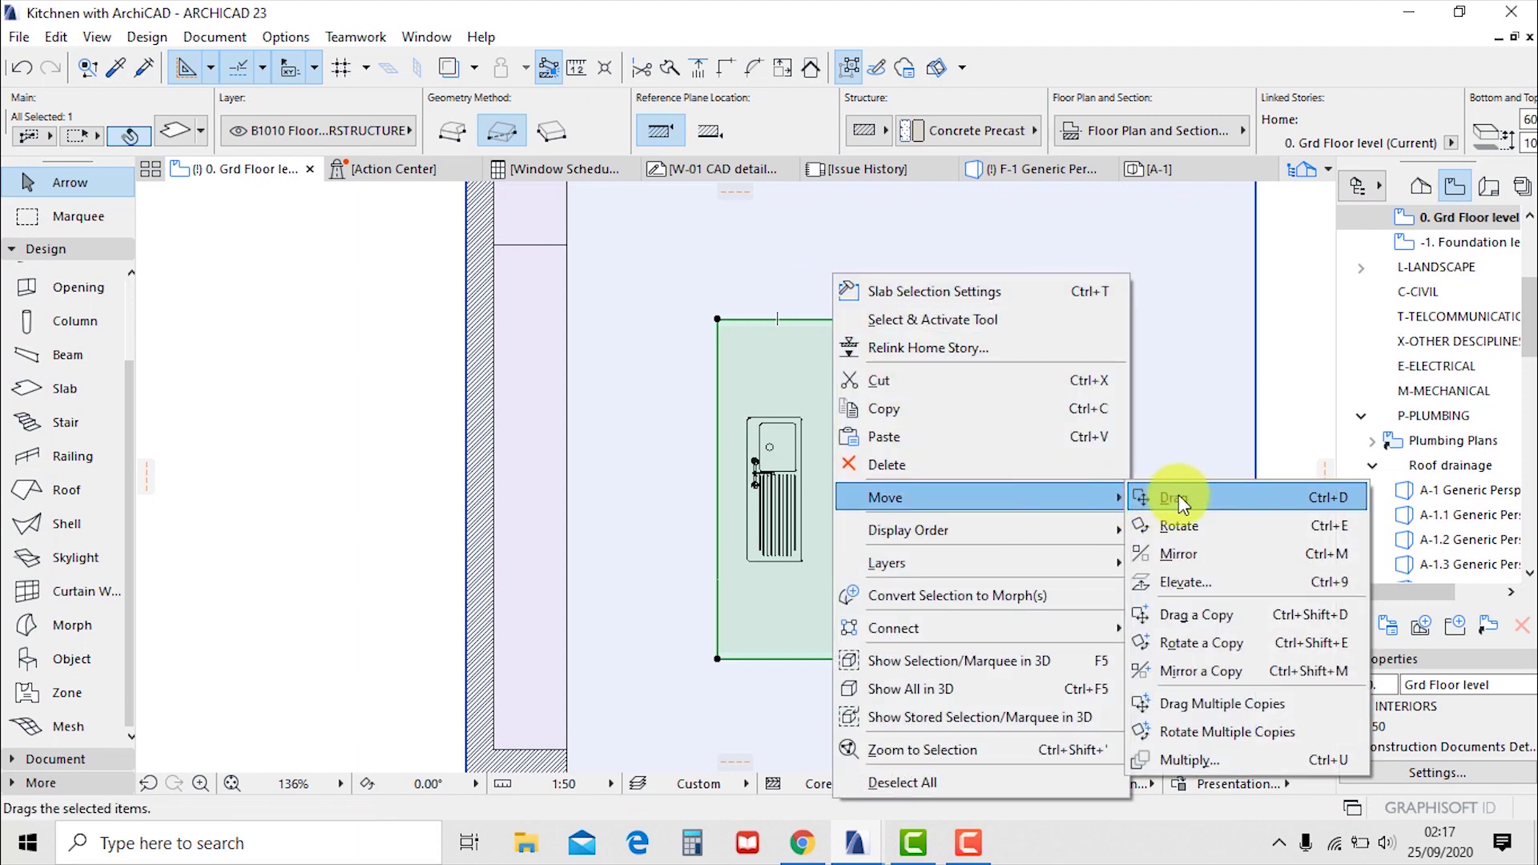
{"action": "left_click", "coordinate": [1187, 616]}
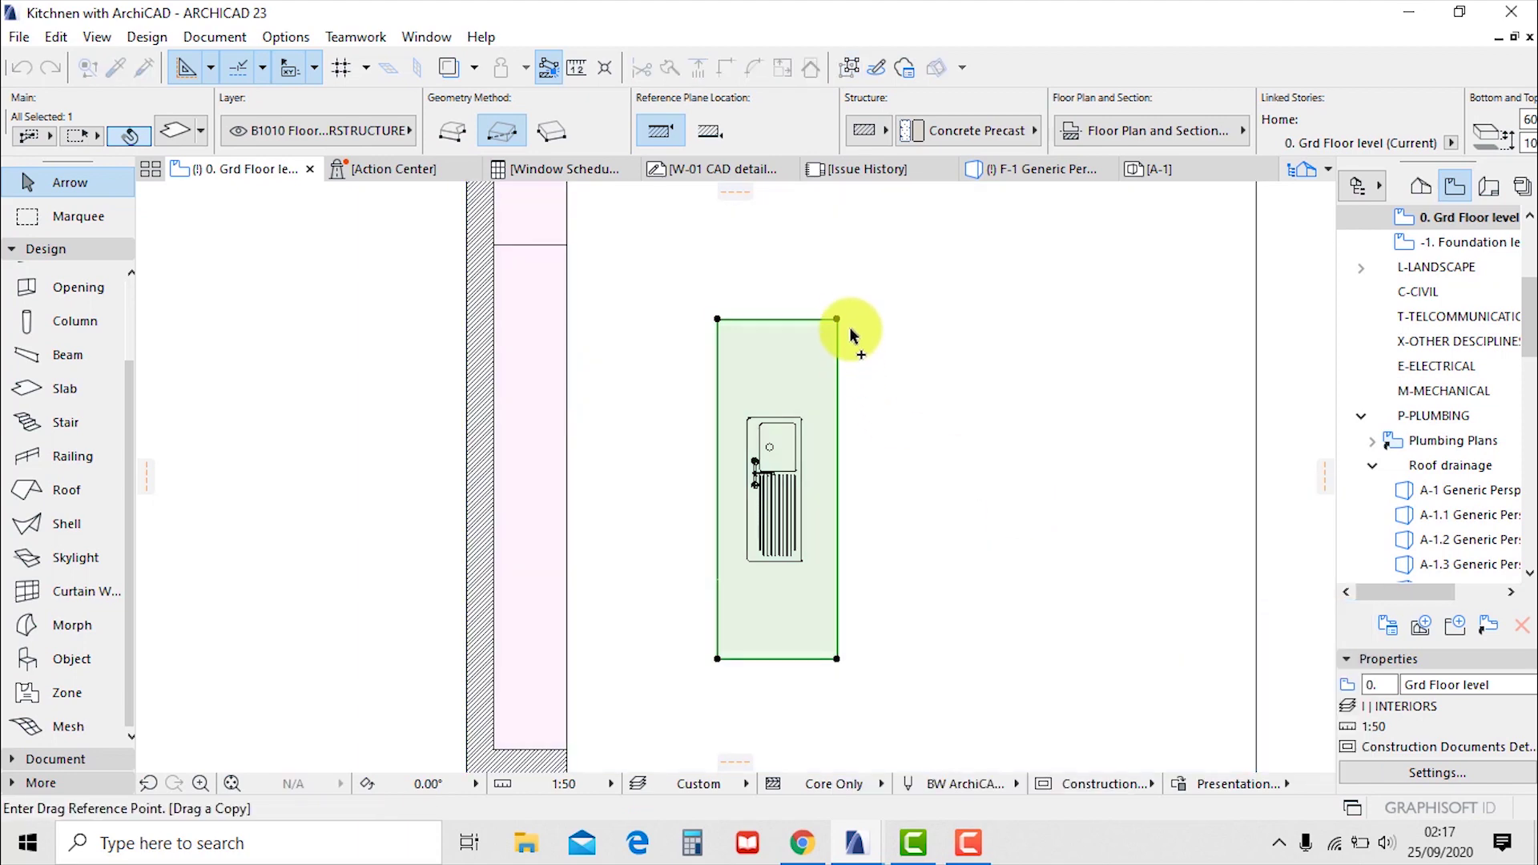
{"action": "left_click", "coordinate": [837, 319]}
{"action": "left_click", "coordinate": [836, 319]}
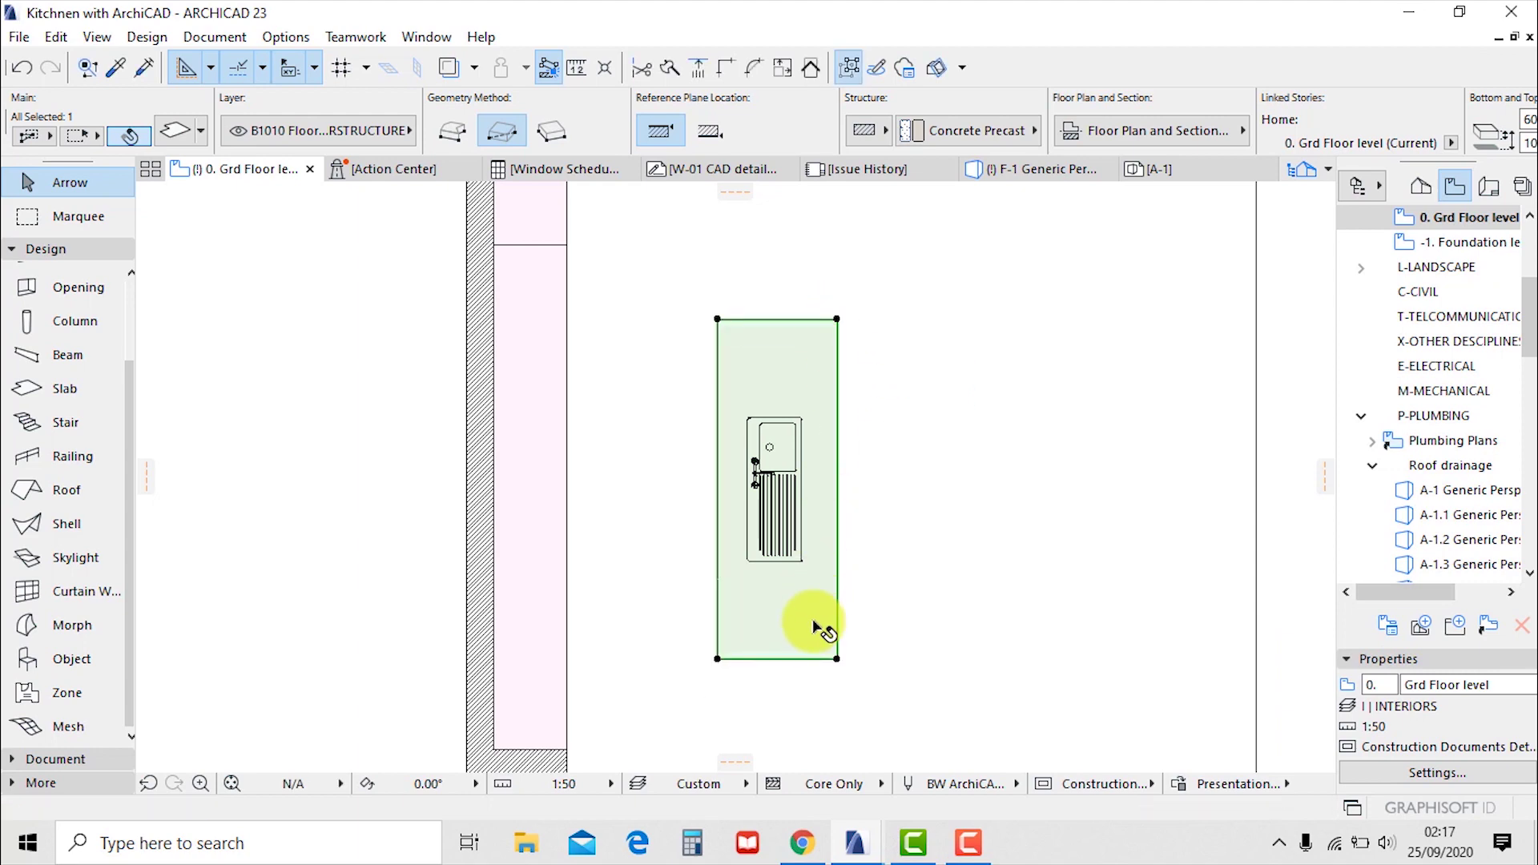
Offset the copied slab's lower short edge inward until only a strip about 60 mm wide remains at the countertop's upper end
{"action": "left_click", "coordinate": [799, 659]}
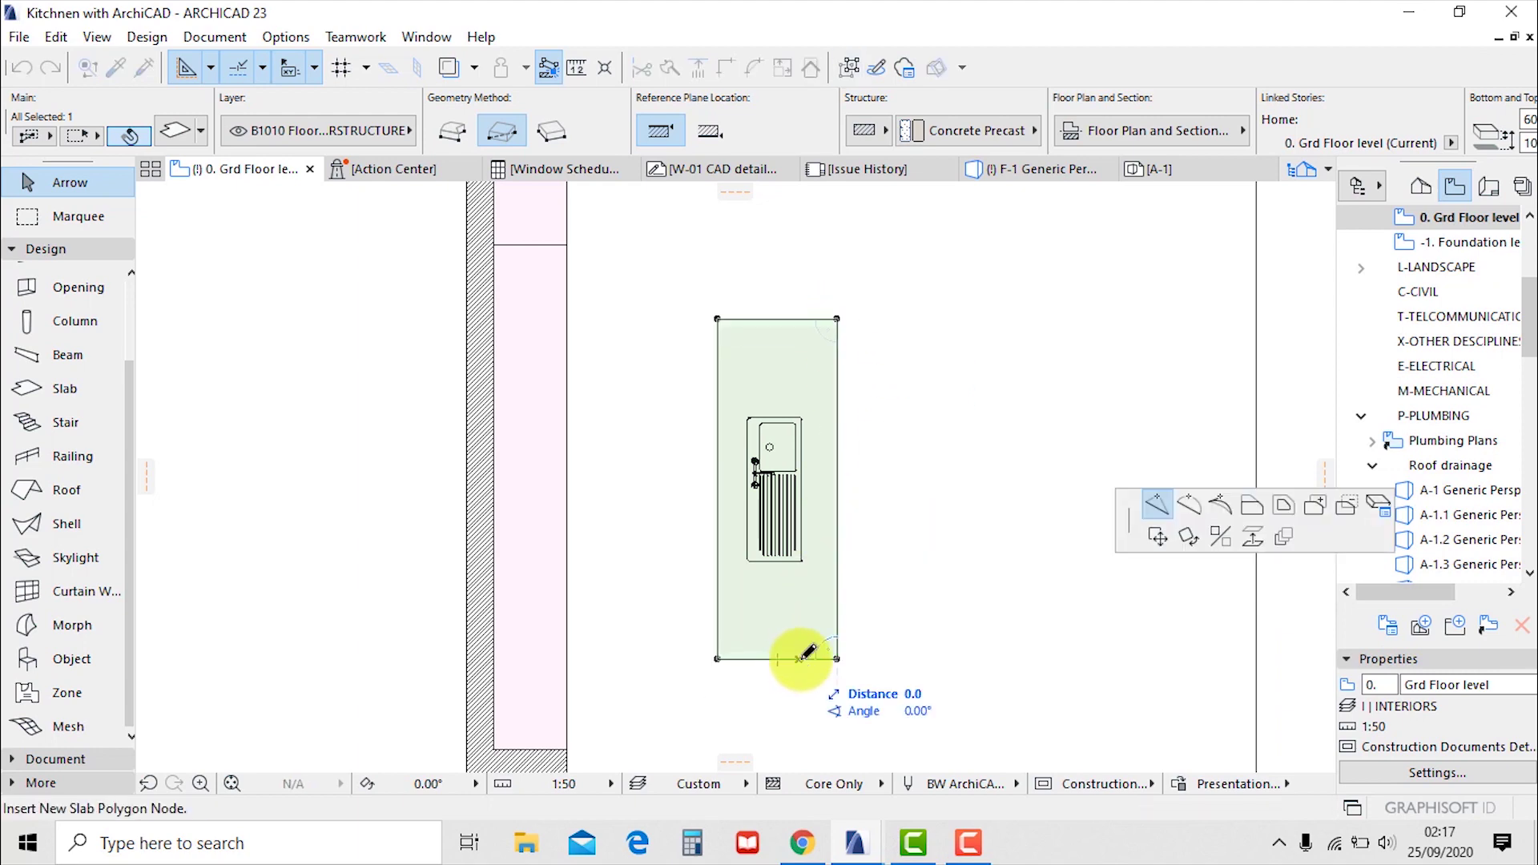
{"action": "left_click", "coordinate": [1252, 505]}
{"action": "scroll", "coordinate": [795, 304], "scroll_direction": "up", "scroll_amount": 5}
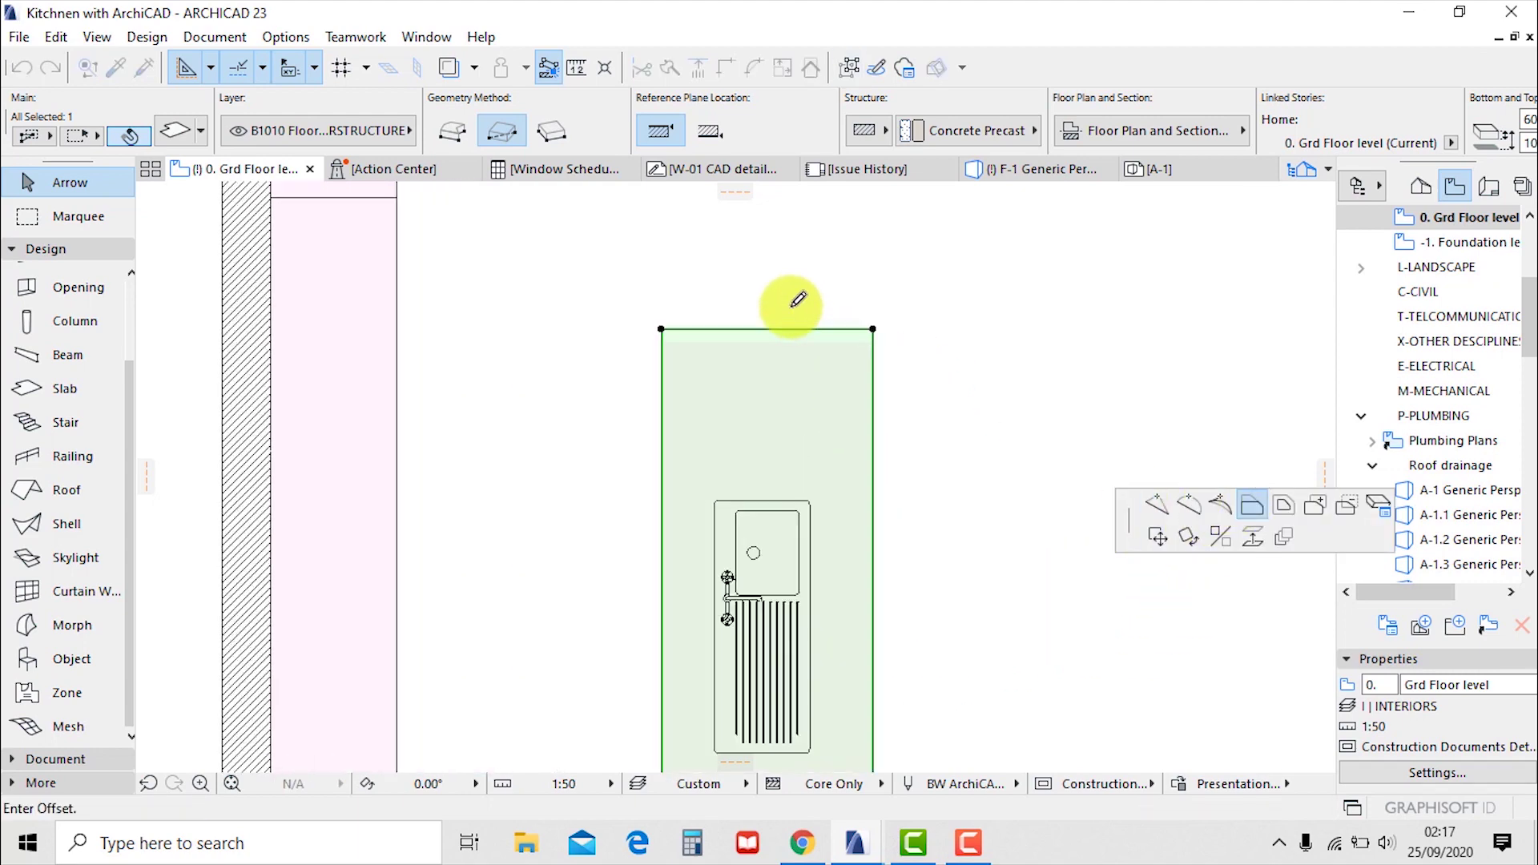
{"action": "left_click", "coordinate": [982, 385]}
{"action": "scroll", "coordinate": [837, 340], "scroll_direction": "down", "scroll_amount": 5}
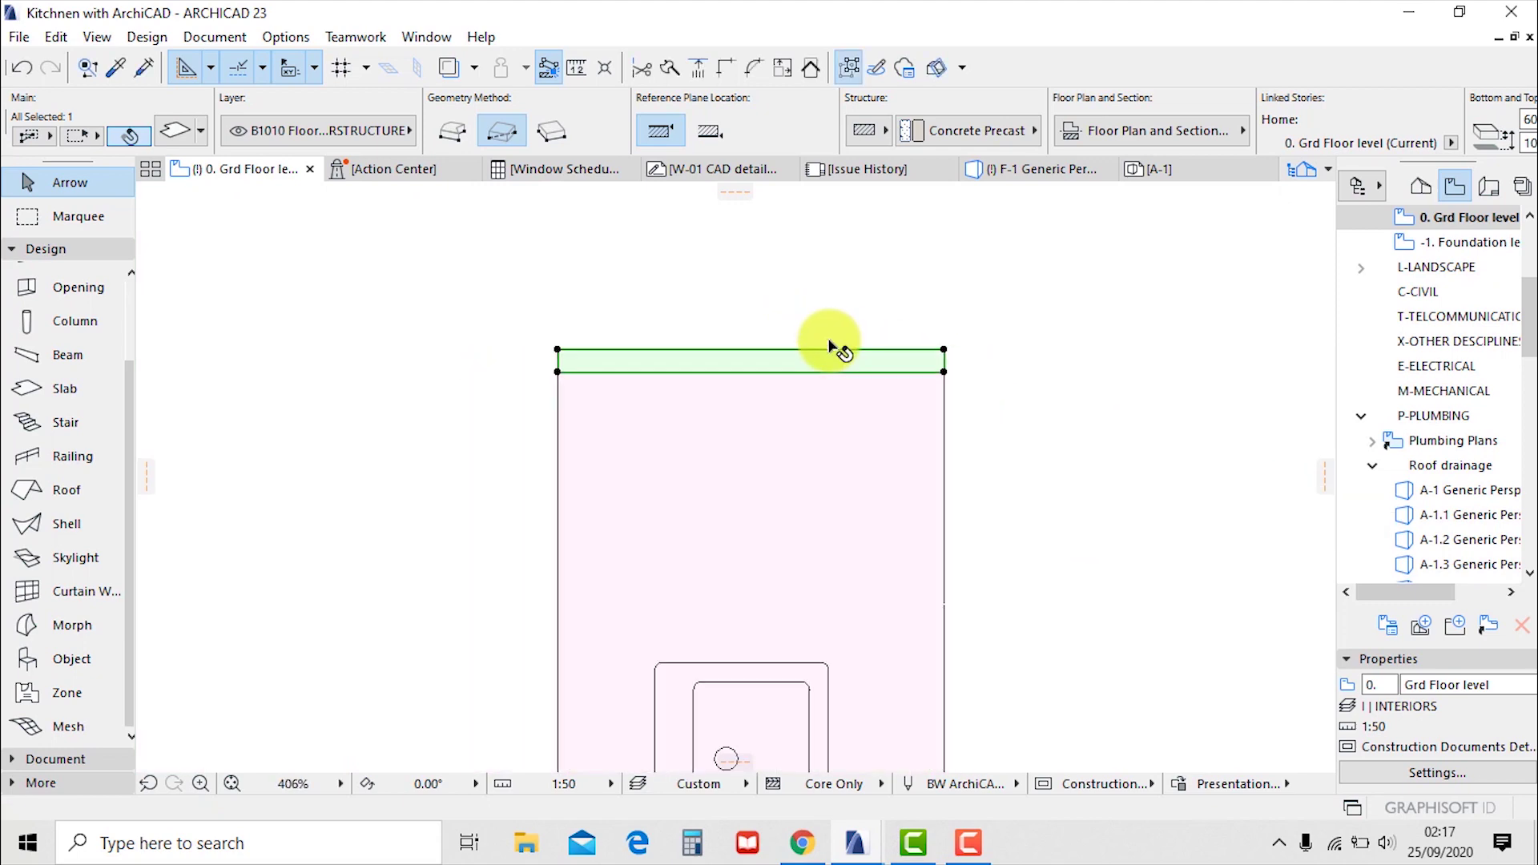
Drag a copy of the narrow strip by its outer corner to the matching corner at the countertop's opposite short end
{"action": "right_click", "coordinate": [923, 282]}
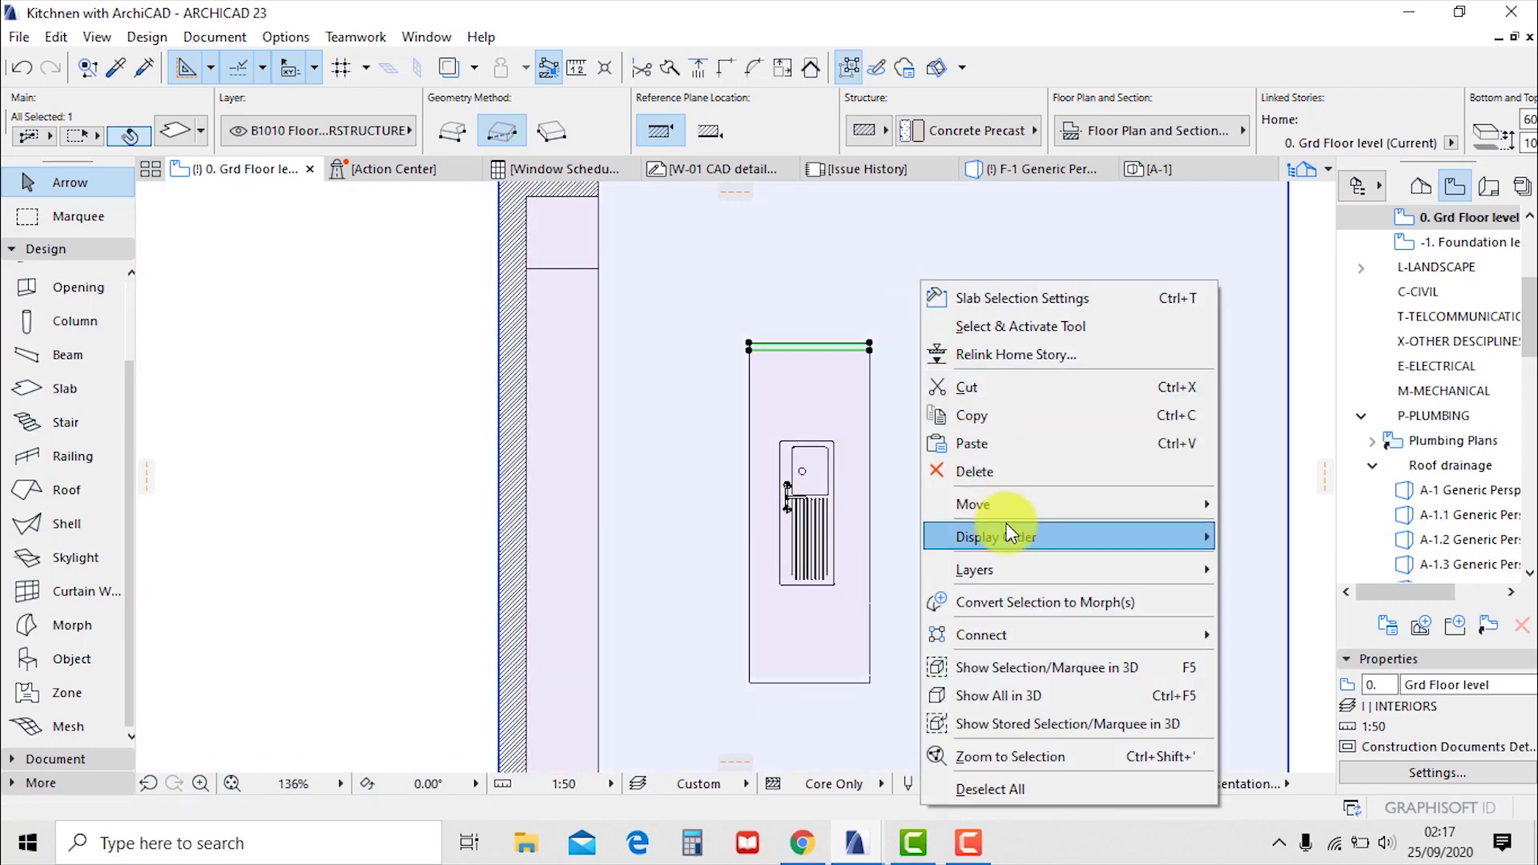
{"action": "mouse_move", "coordinate": [1018, 512]}
{"action": "left_click", "coordinate": [1317, 622]}
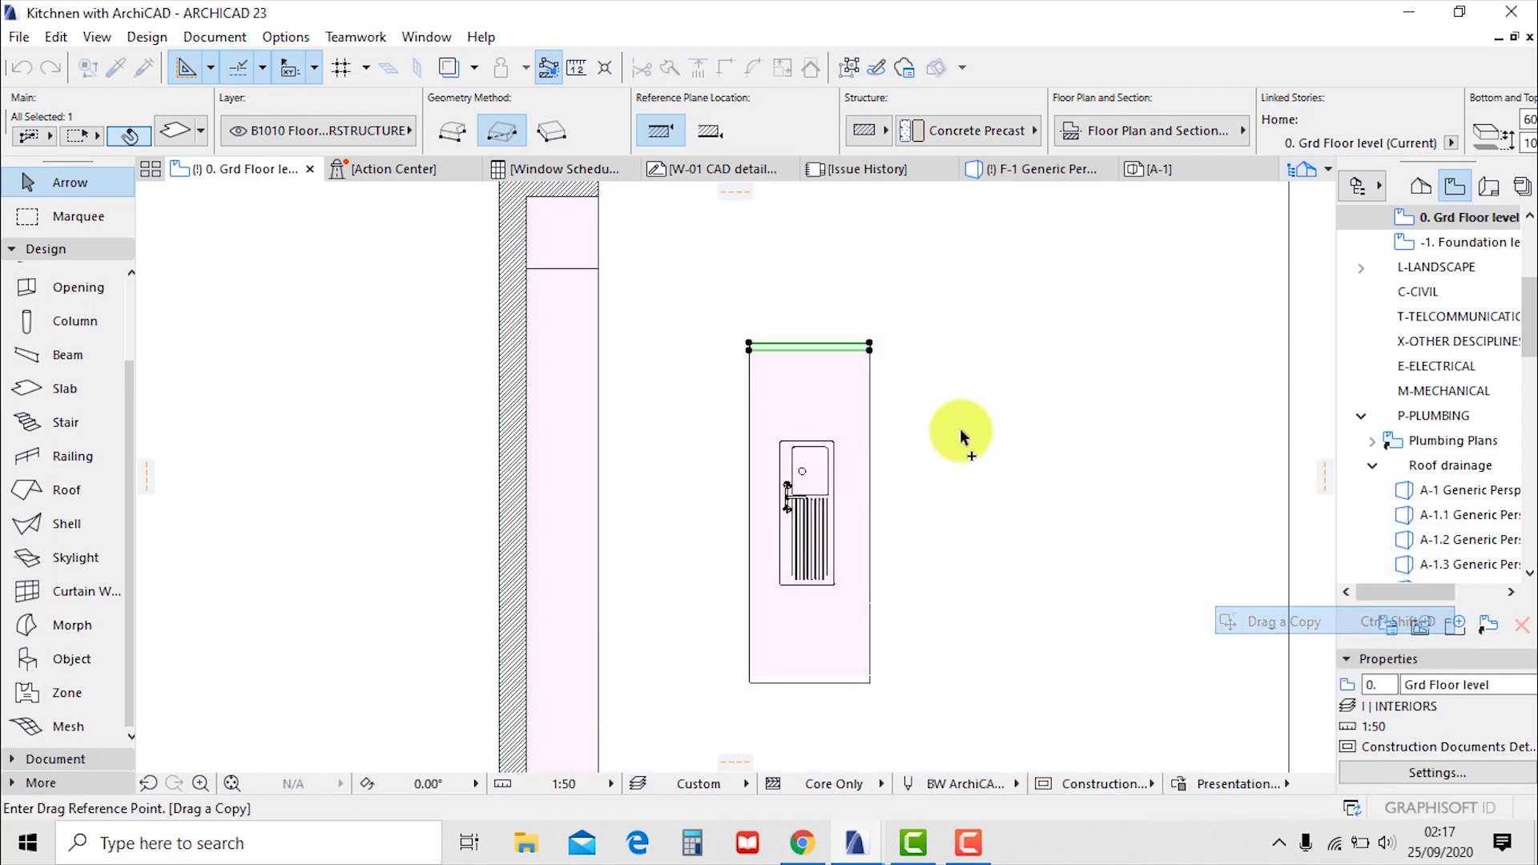
{"action": "left_click", "coordinate": [872, 346]}
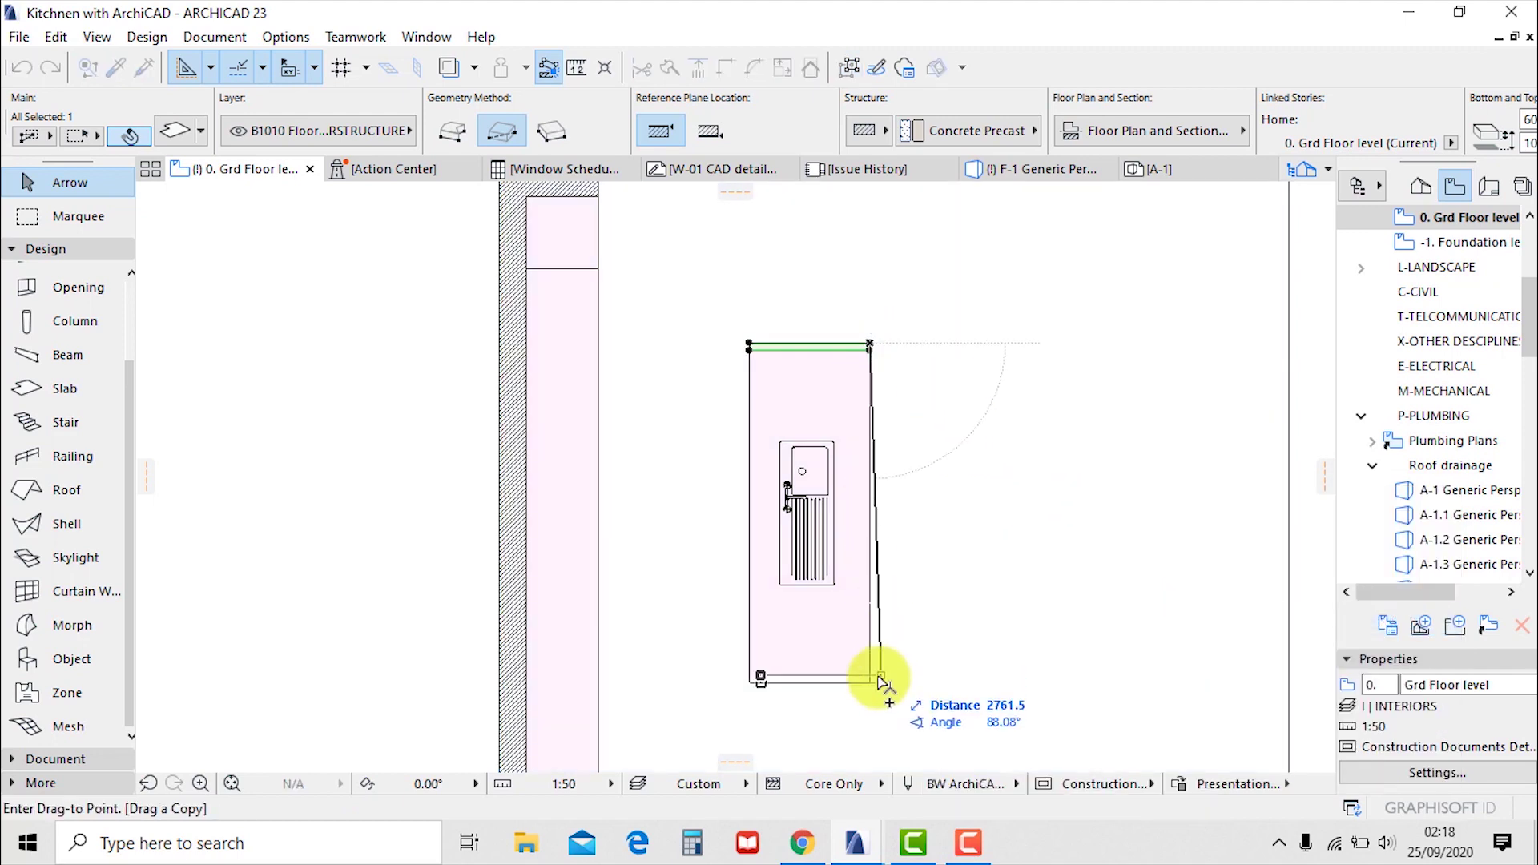
{"action": "left_click", "coordinate": [871, 686]}
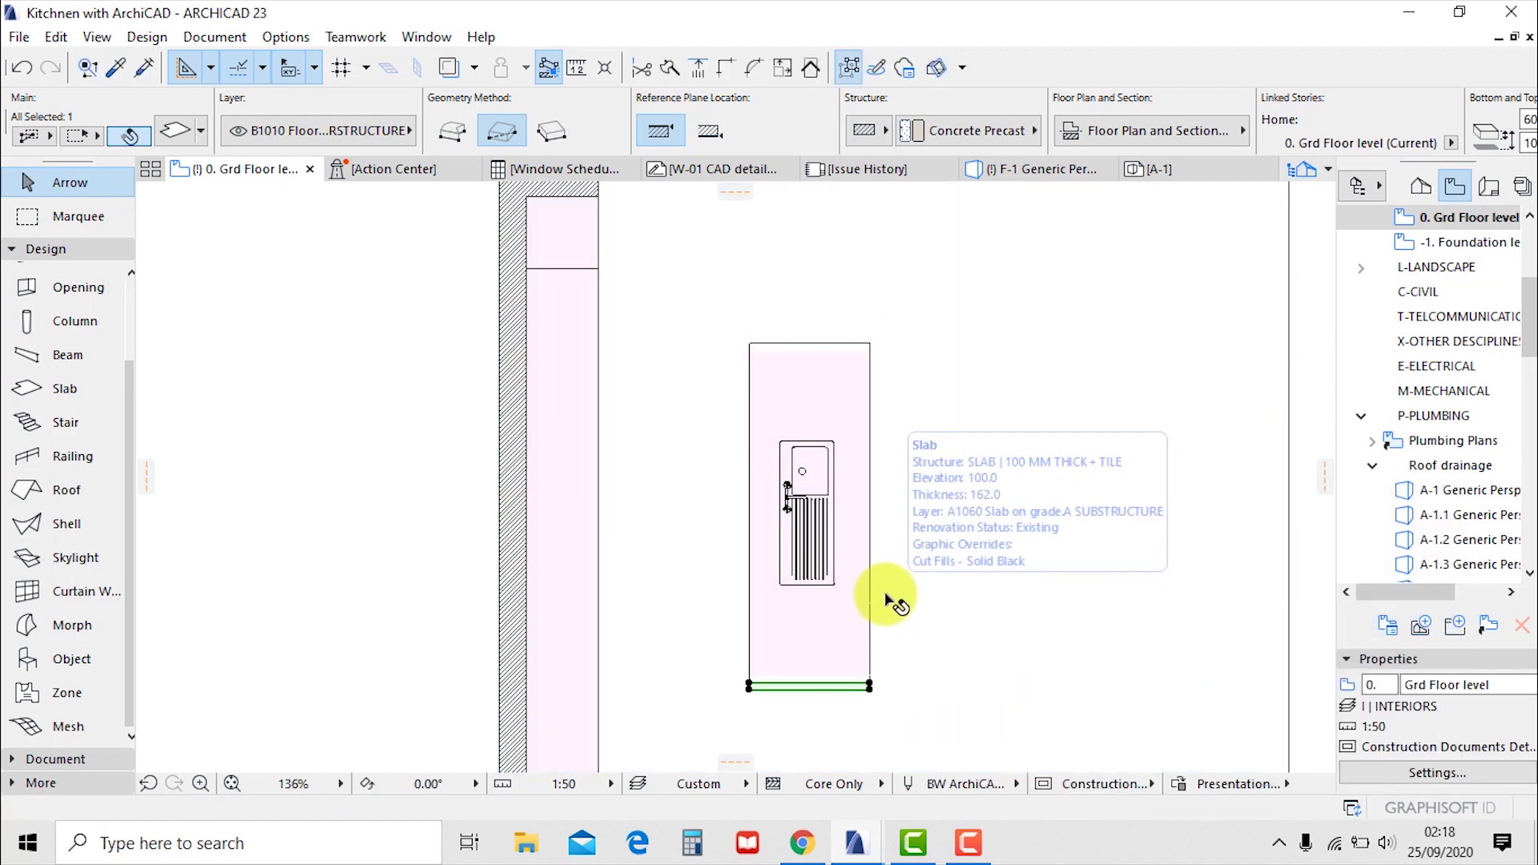
In 3D, select both end strips and stretch their undersides down to the floor to form the island's side panels
{"action": "key", "text": "F3"}
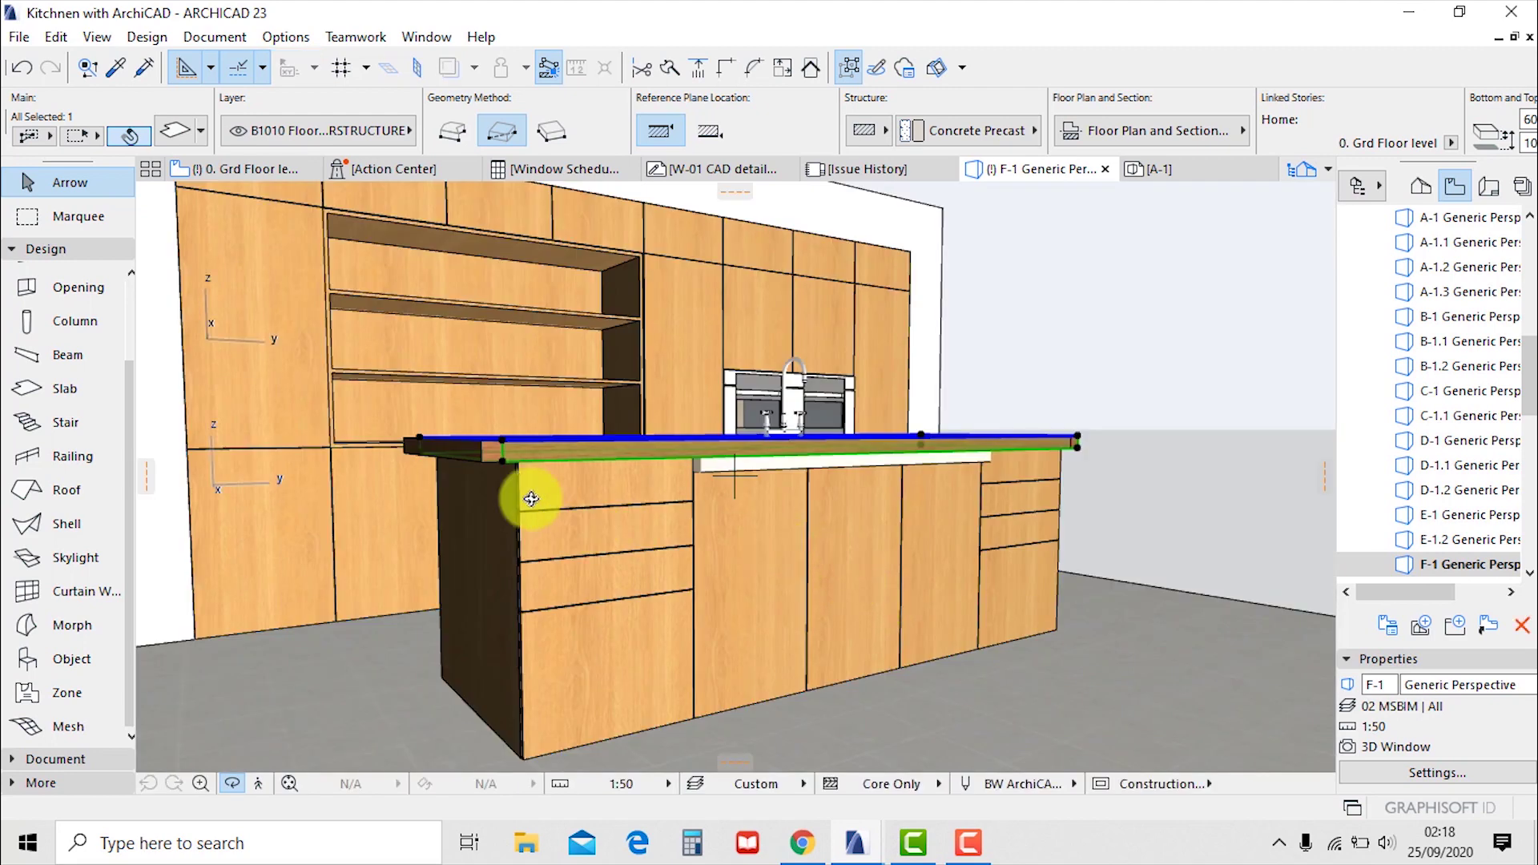
{"action": "scroll", "coordinate": [536, 500], "scroll_direction": "down", "scroll_amount": 2}
{"action": "left_click_drag", "start_coordinate": [723, 550], "coordinate": [602, 539]}
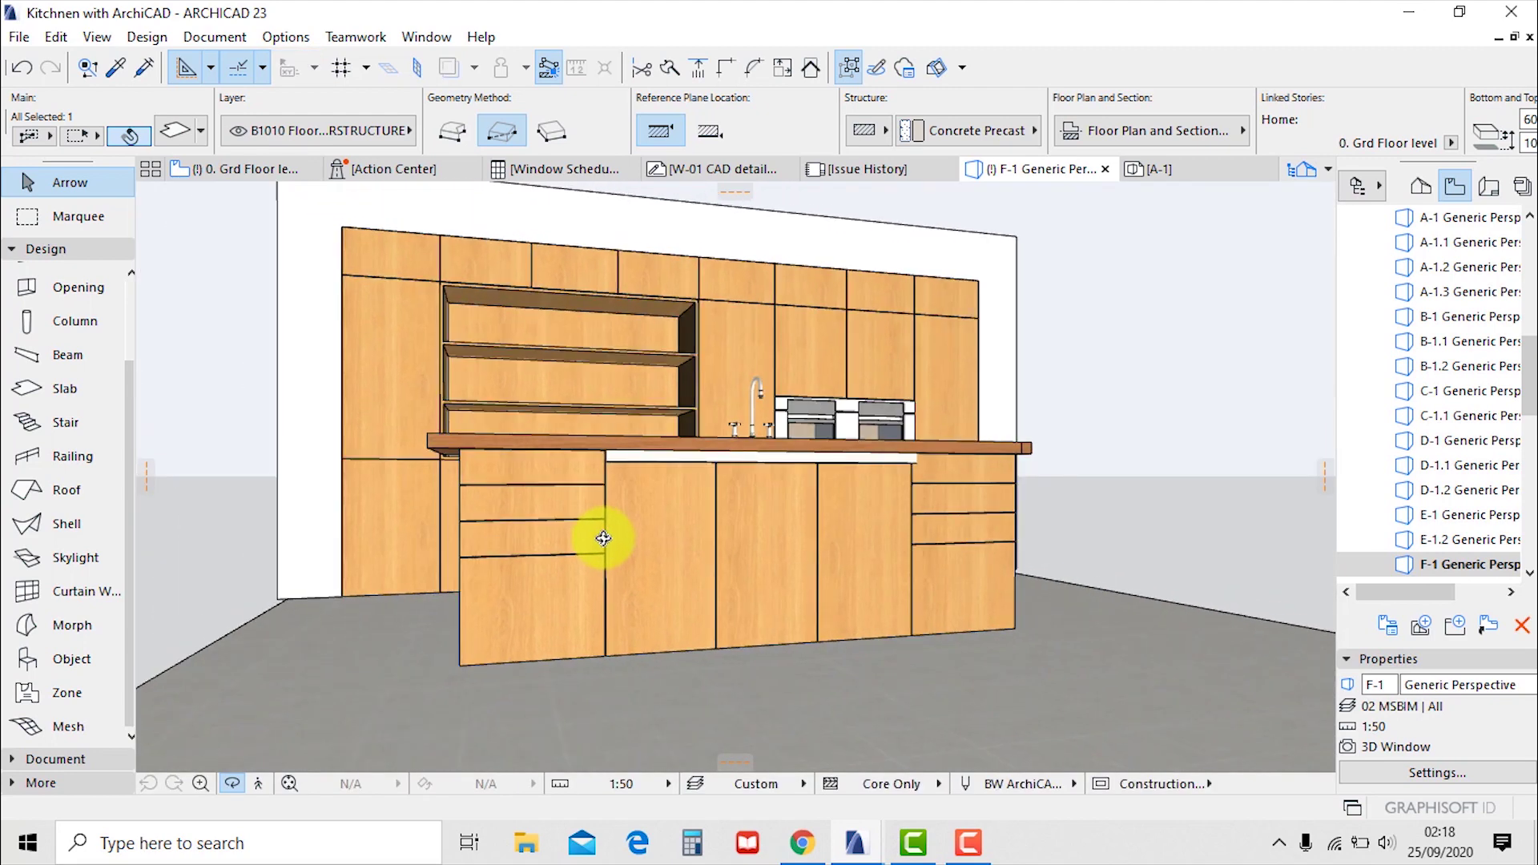
{"action": "left_click", "coordinate": [430, 437]}
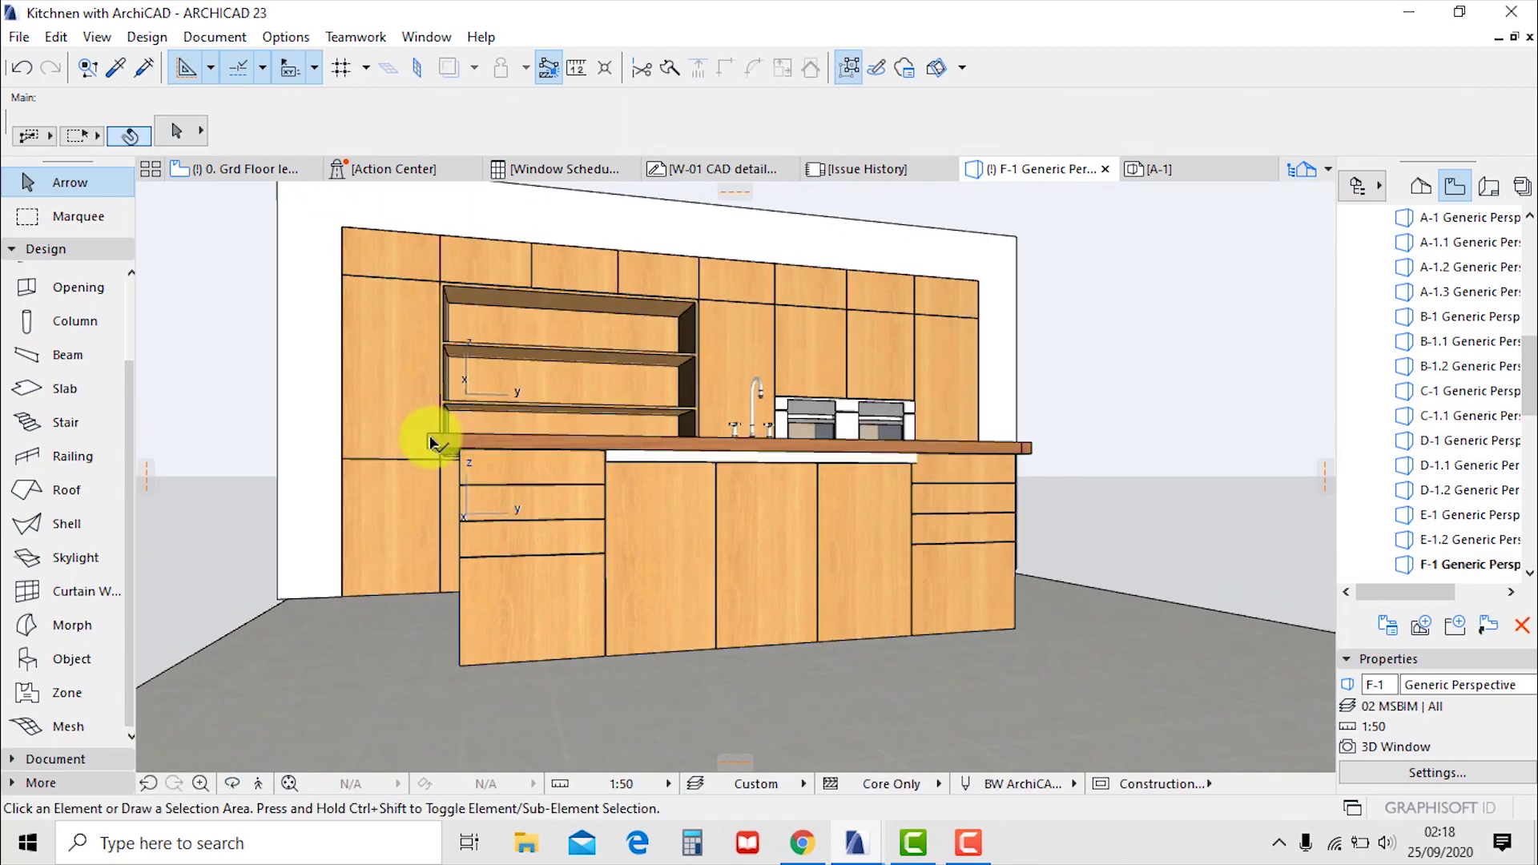
{"action": "left_click", "coordinate": [1020, 455], "text": "shift"}
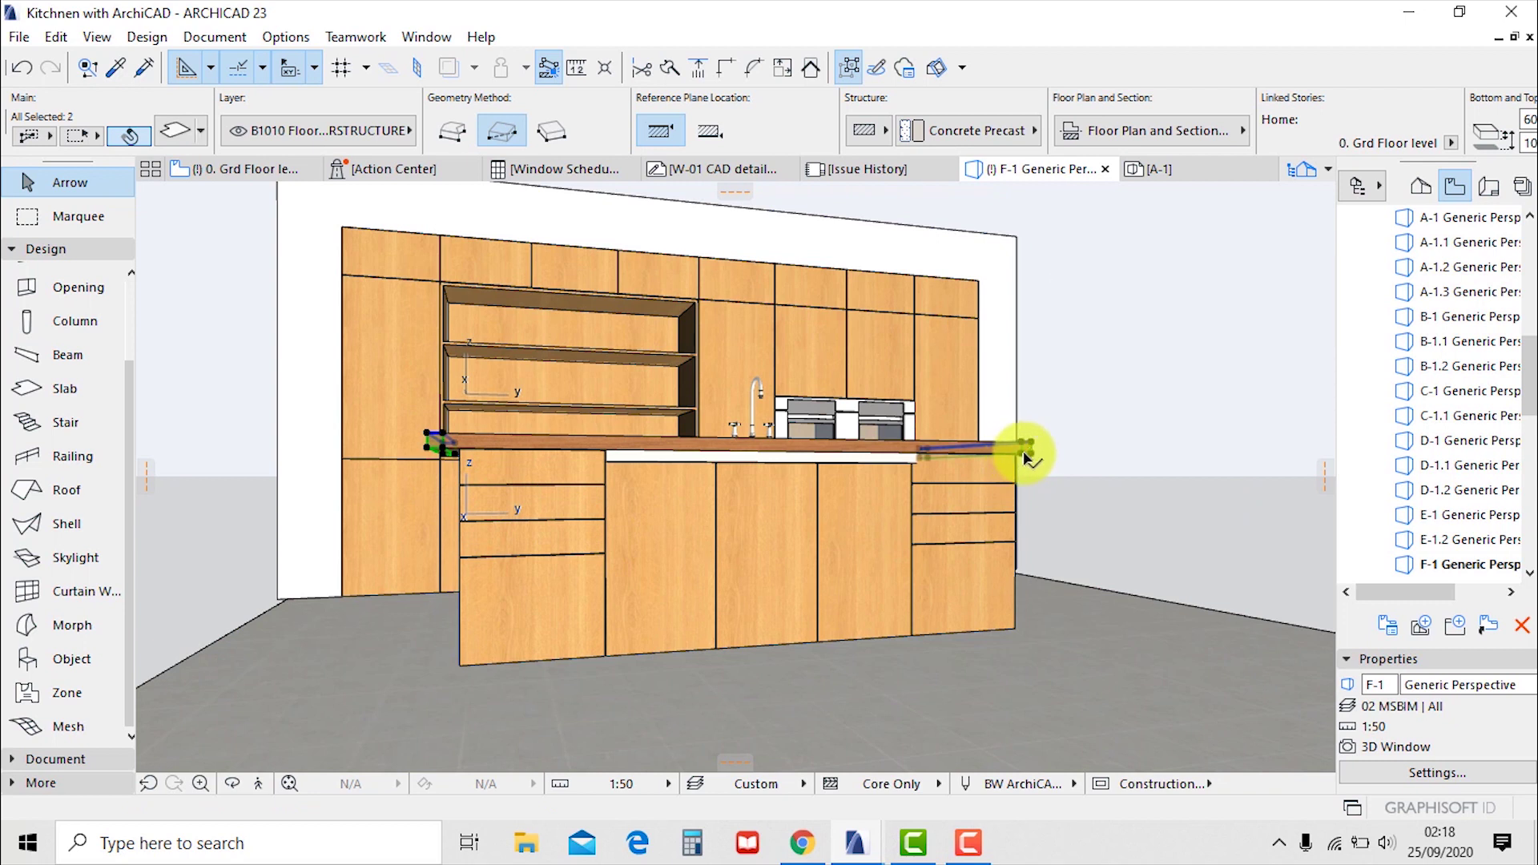
{"action": "left_click", "coordinate": [1027, 455]}
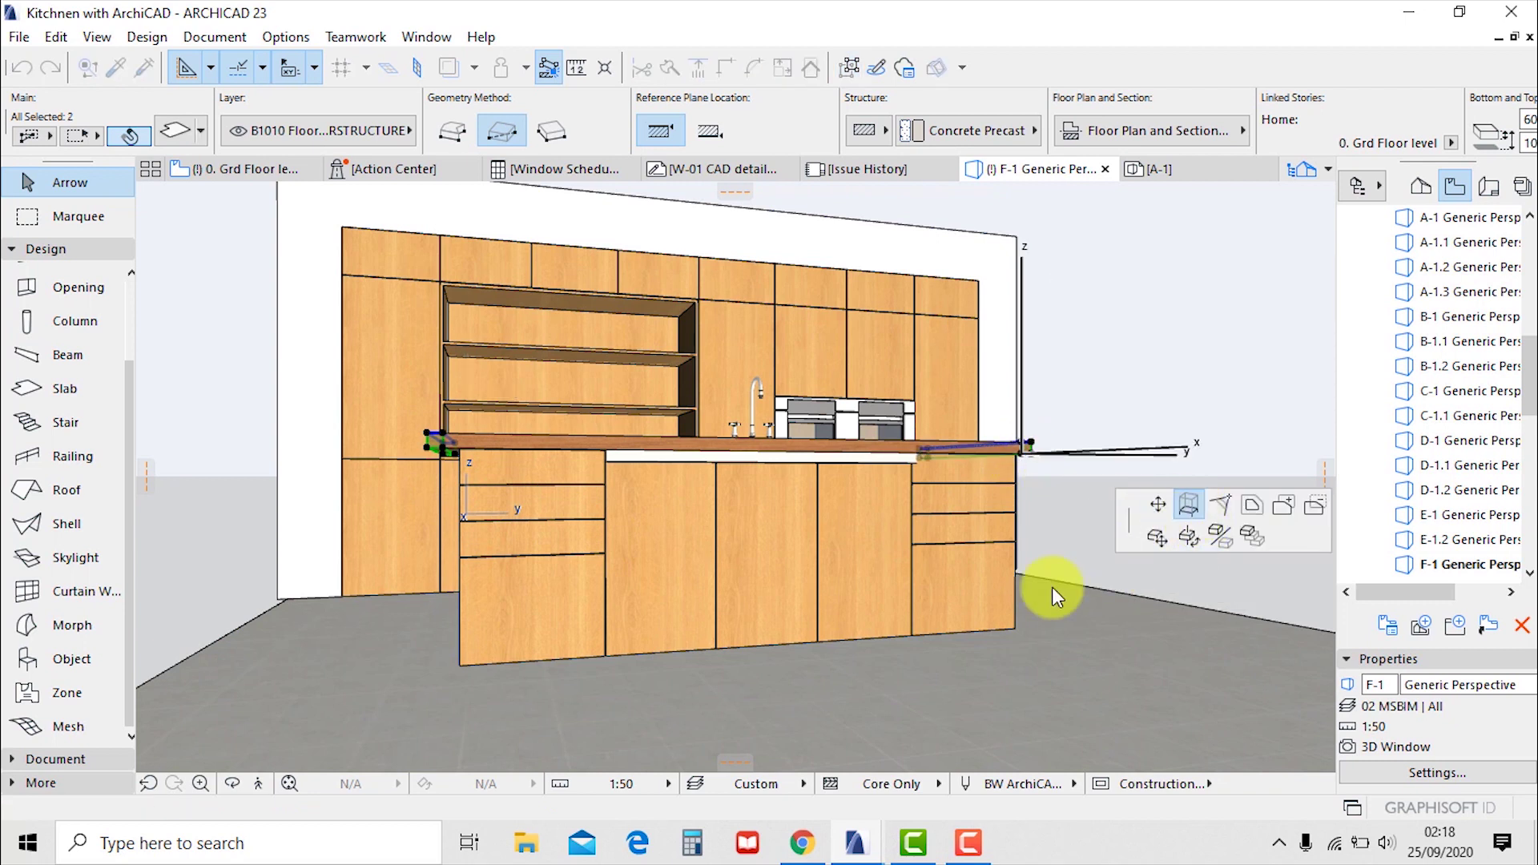
{"action": "left_click", "coordinate": [1022, 623]}
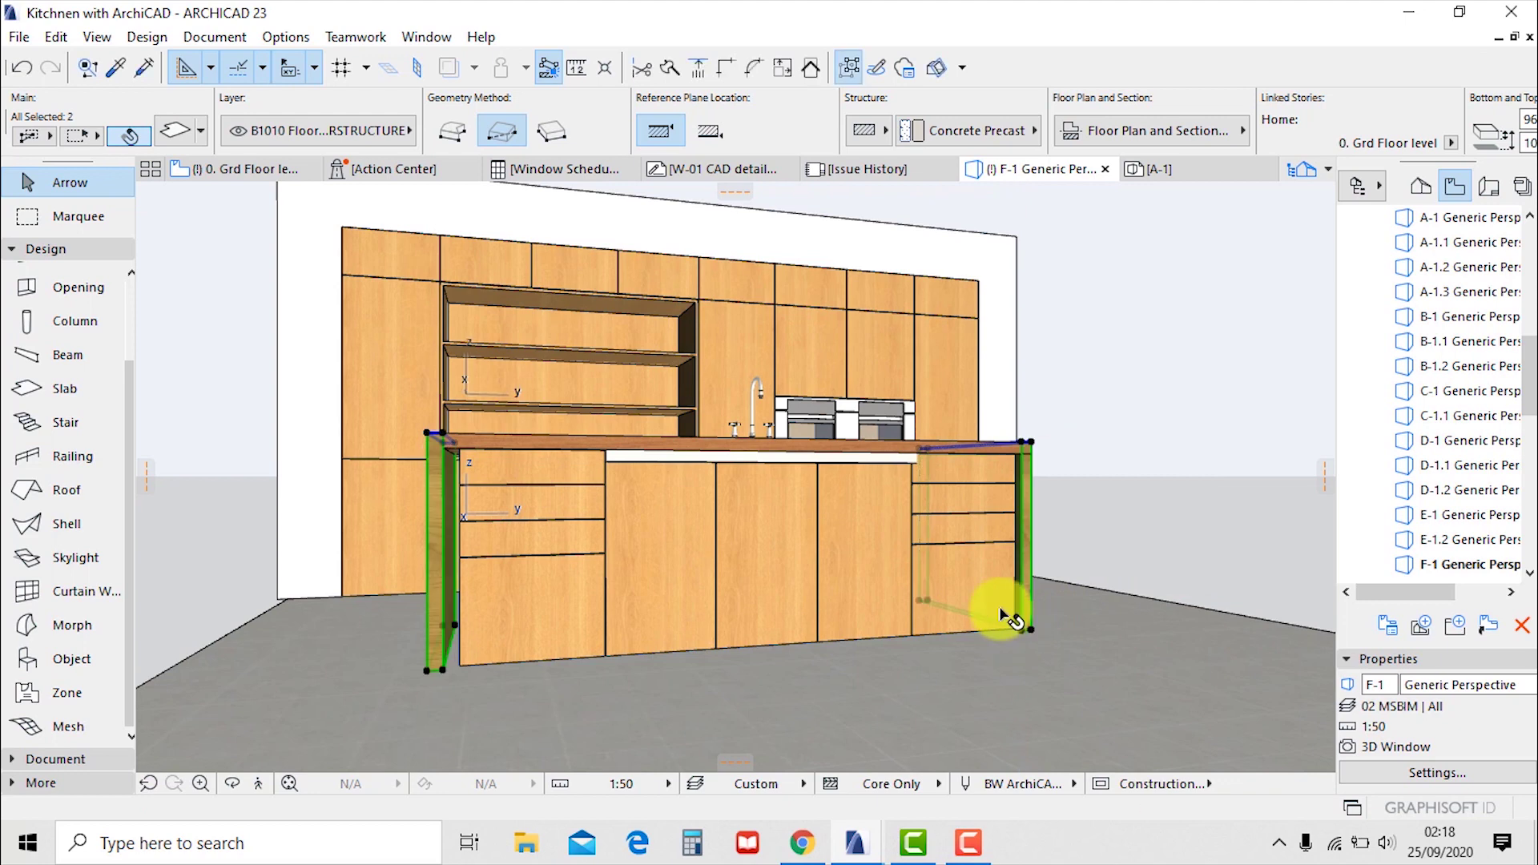
{"action": "key", "text": "Escape"}
Lower the top of the side panel at the oven end to the underside of the countertop slab
{"action": "middle_click_drag", "start_coordinate": [1039, 624], "coordinate": [1011, 611], "text": "shift"}
{"action": "left_click", "coordinate": [1086, 477]}
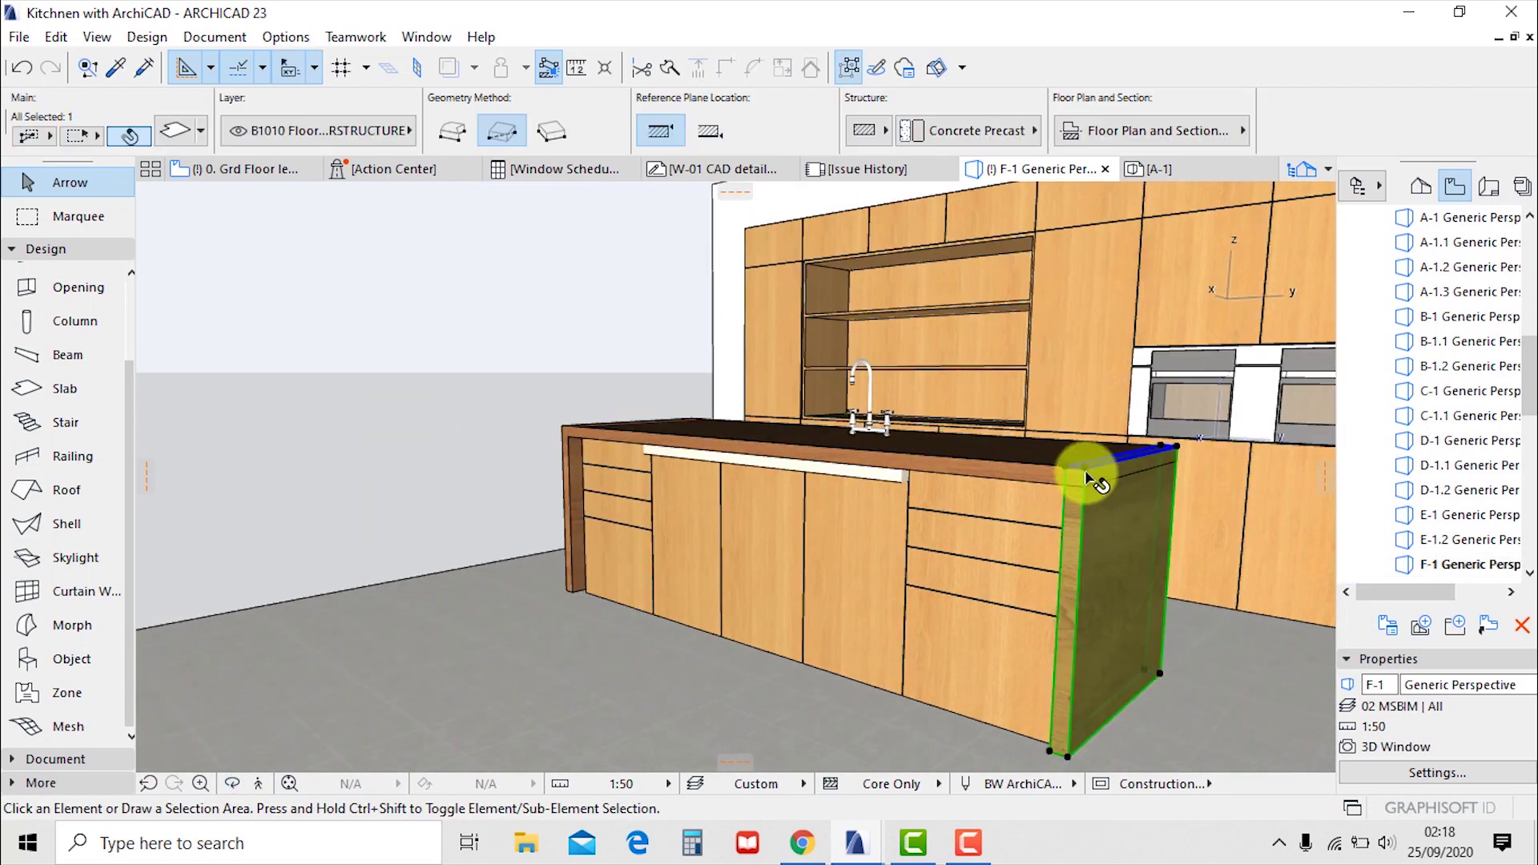
{"action": "left_click", "coordinate": [1087, 474]}
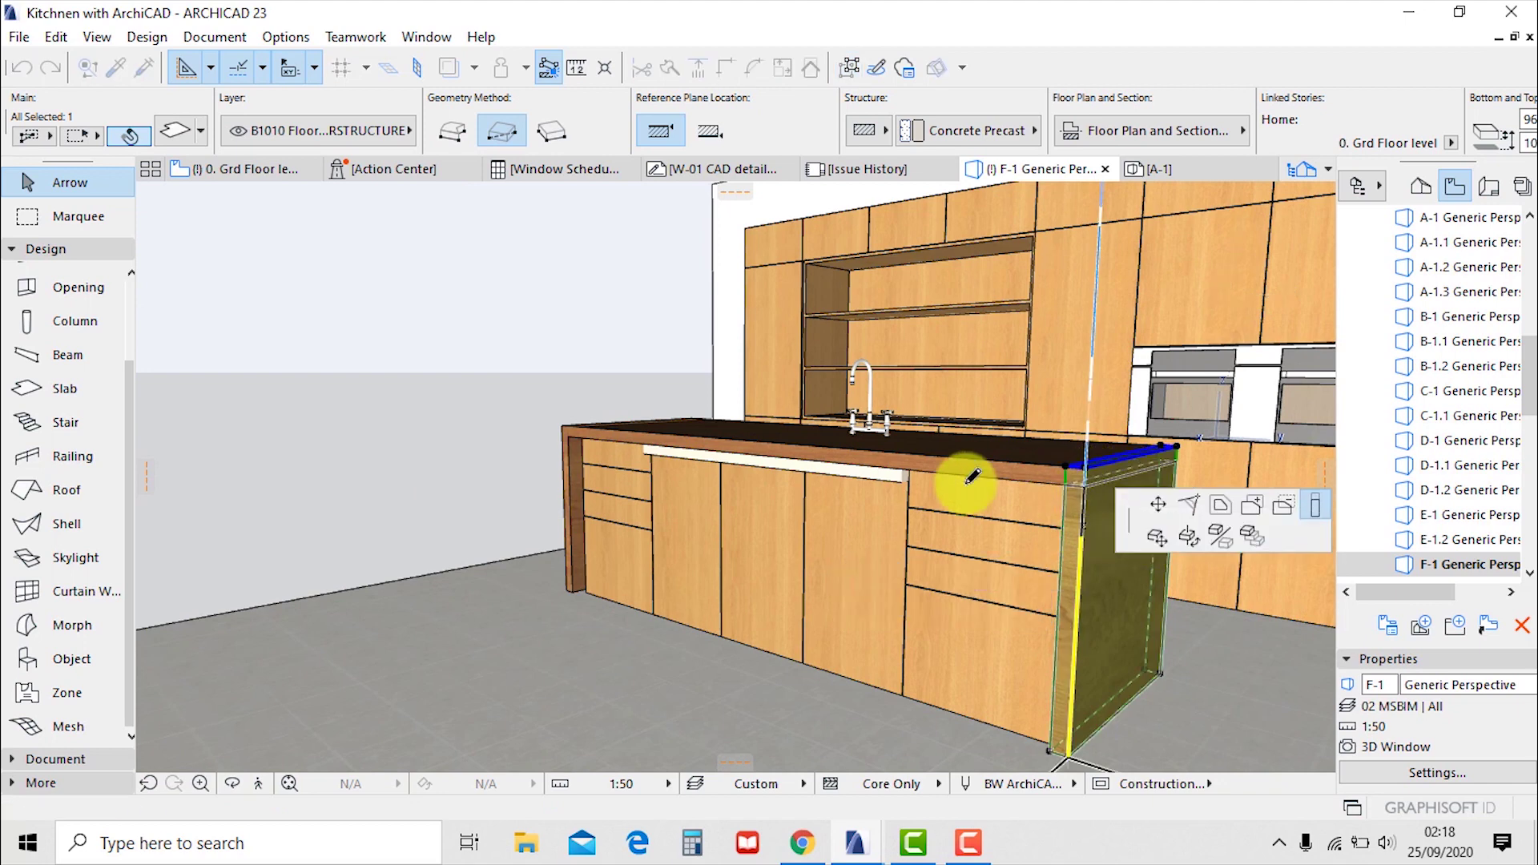
{"action": "key", "text": "Escape"}
{"action": "key", "text": "Escape"}
Transfer the slab settings of the oven-end side panel to the side panel at the open-shelf end
{"action": "left_click", "coordinate": [586, 437]}
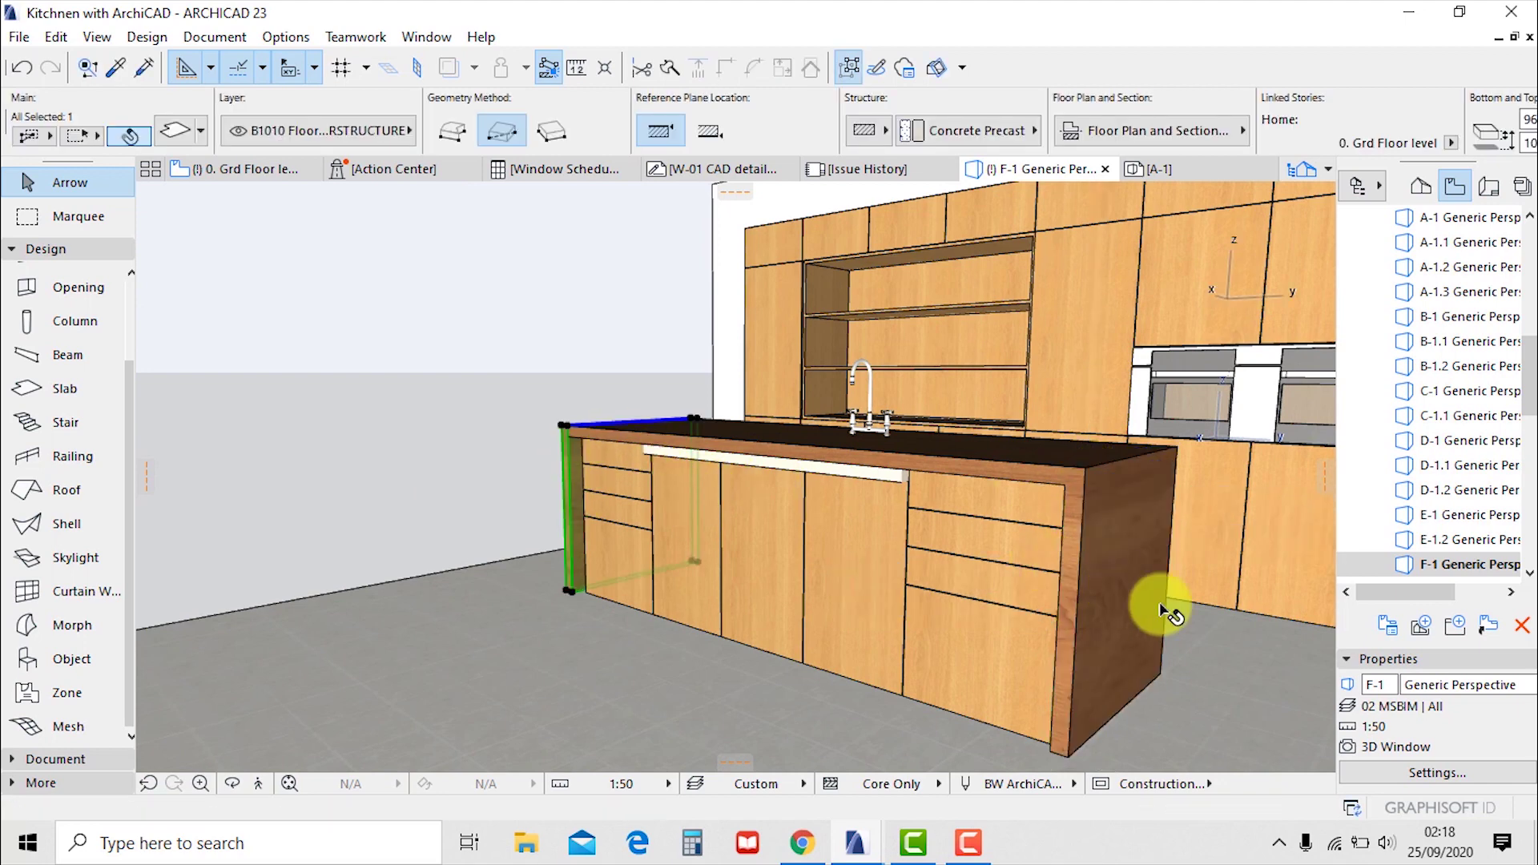
{"action": "left_click", "coordinate": [1074, 581], "text": "alt"}
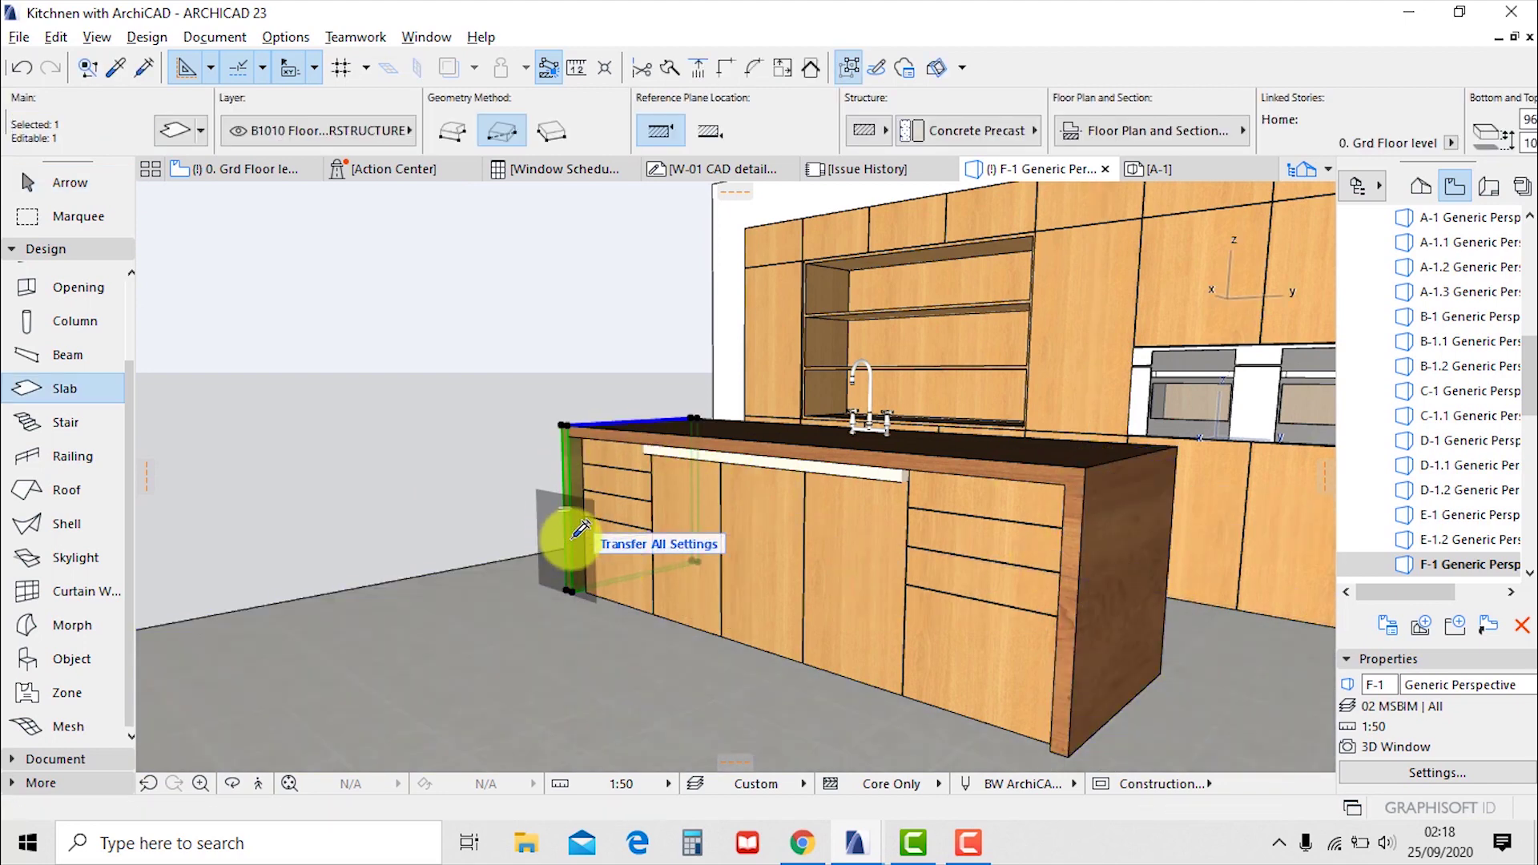
{"action": "left_click", "coordinate": [578, 517], "text": "ctrl+alt"}
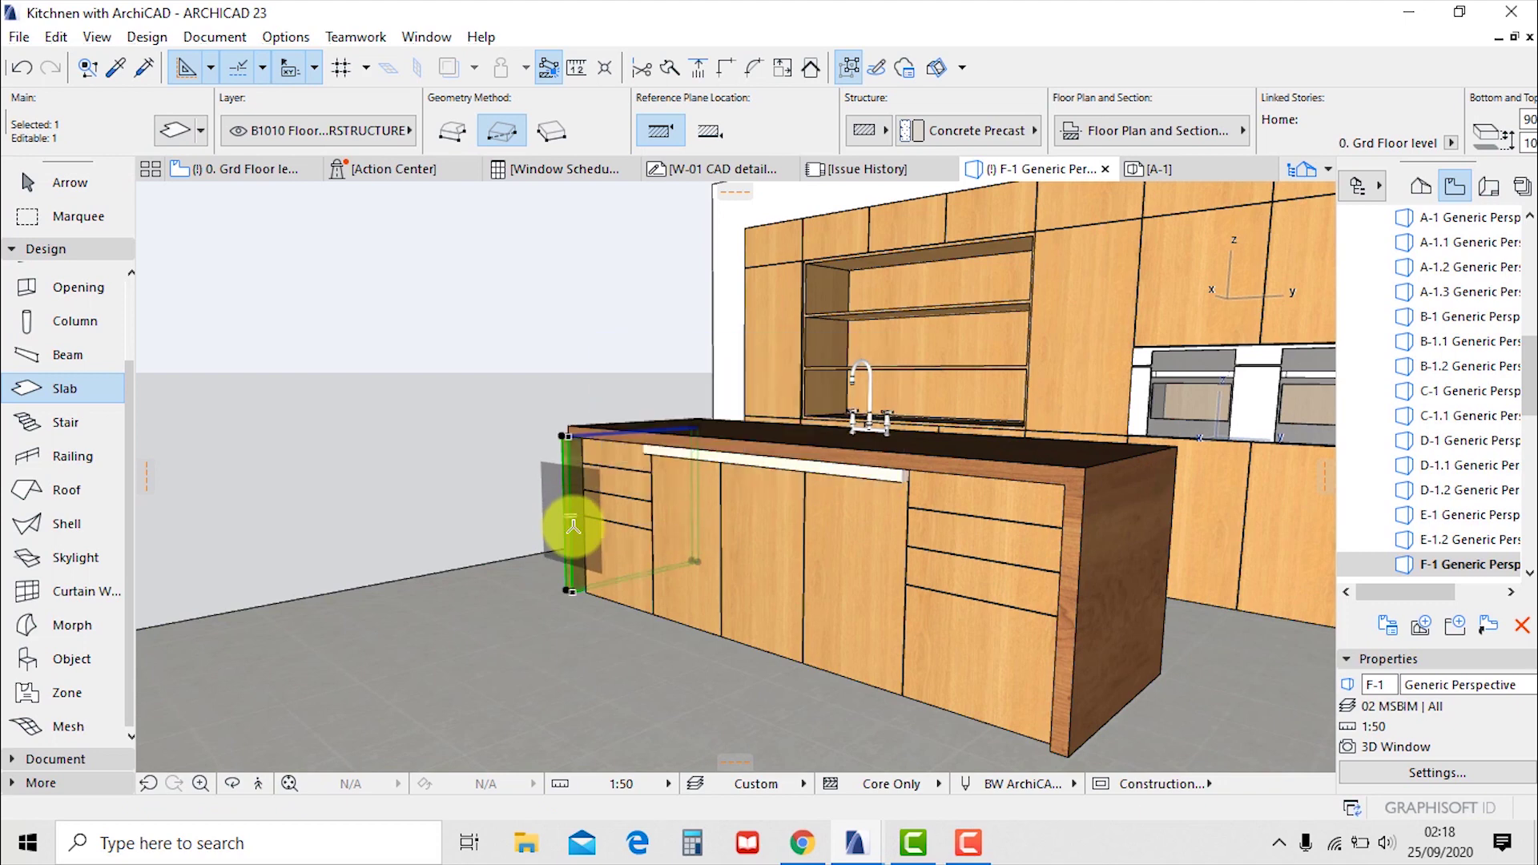
Drag the open-shelf-end side panel 60 mm inward by its top corner so it sits beneath the countertop's end
{"action": "middle_click_drag", "start_coordinate": [532, 549], "coordinate": [656, 468], "text": "shift"}
{"action": "scroll", "coordinate": [608, 445], "scroll_direction": "up", "scroll_amount": 2}
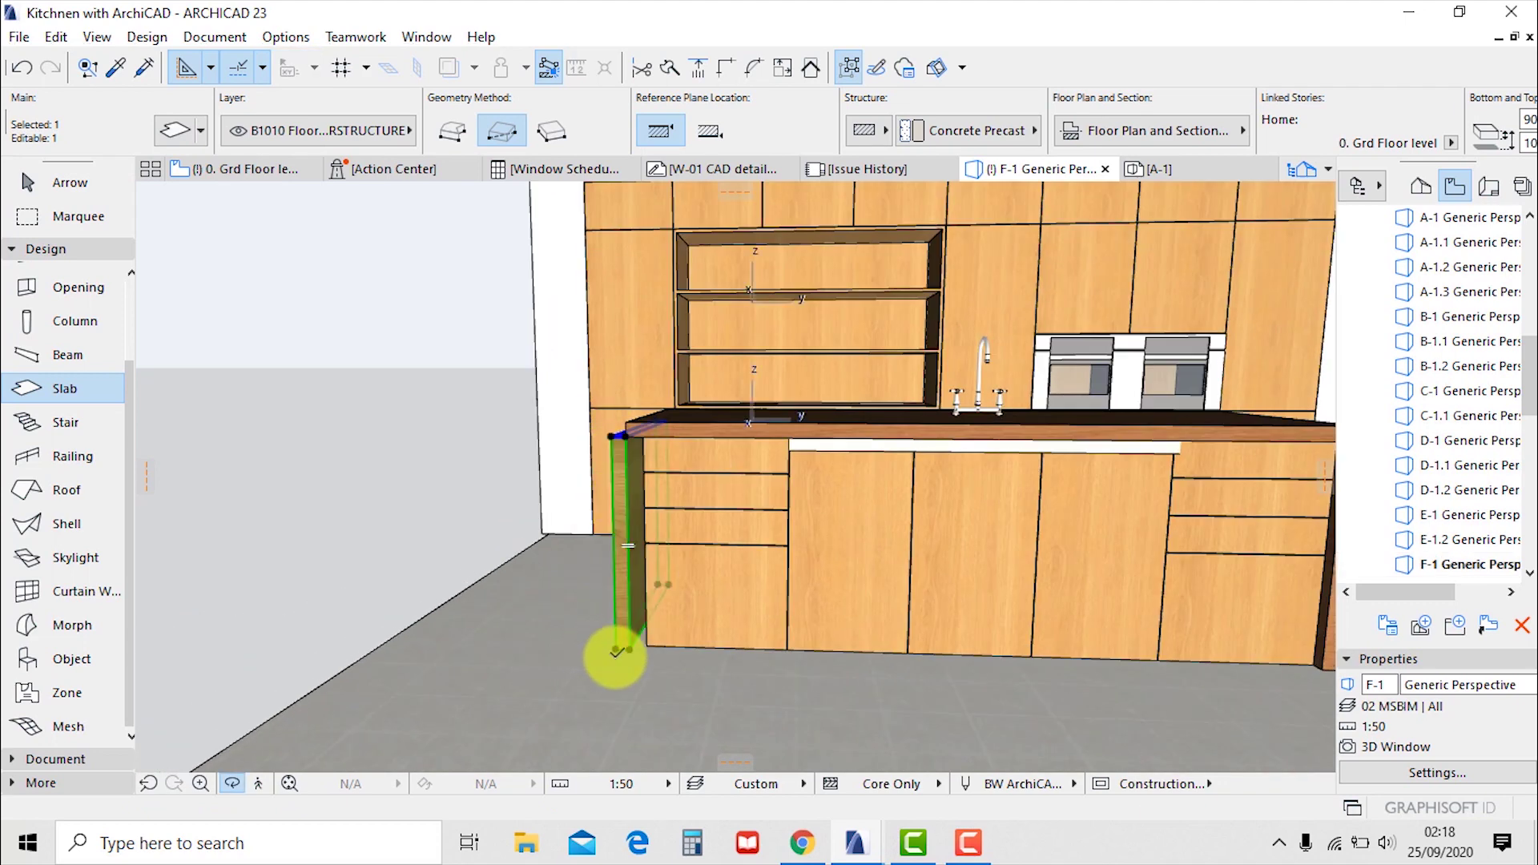
{"action": "scroll", "coordinate": [550, 481], "scroll_direction": "up", "scroll_amount": 3}
{"action": "left_click", "coordinate": [663, 435]}
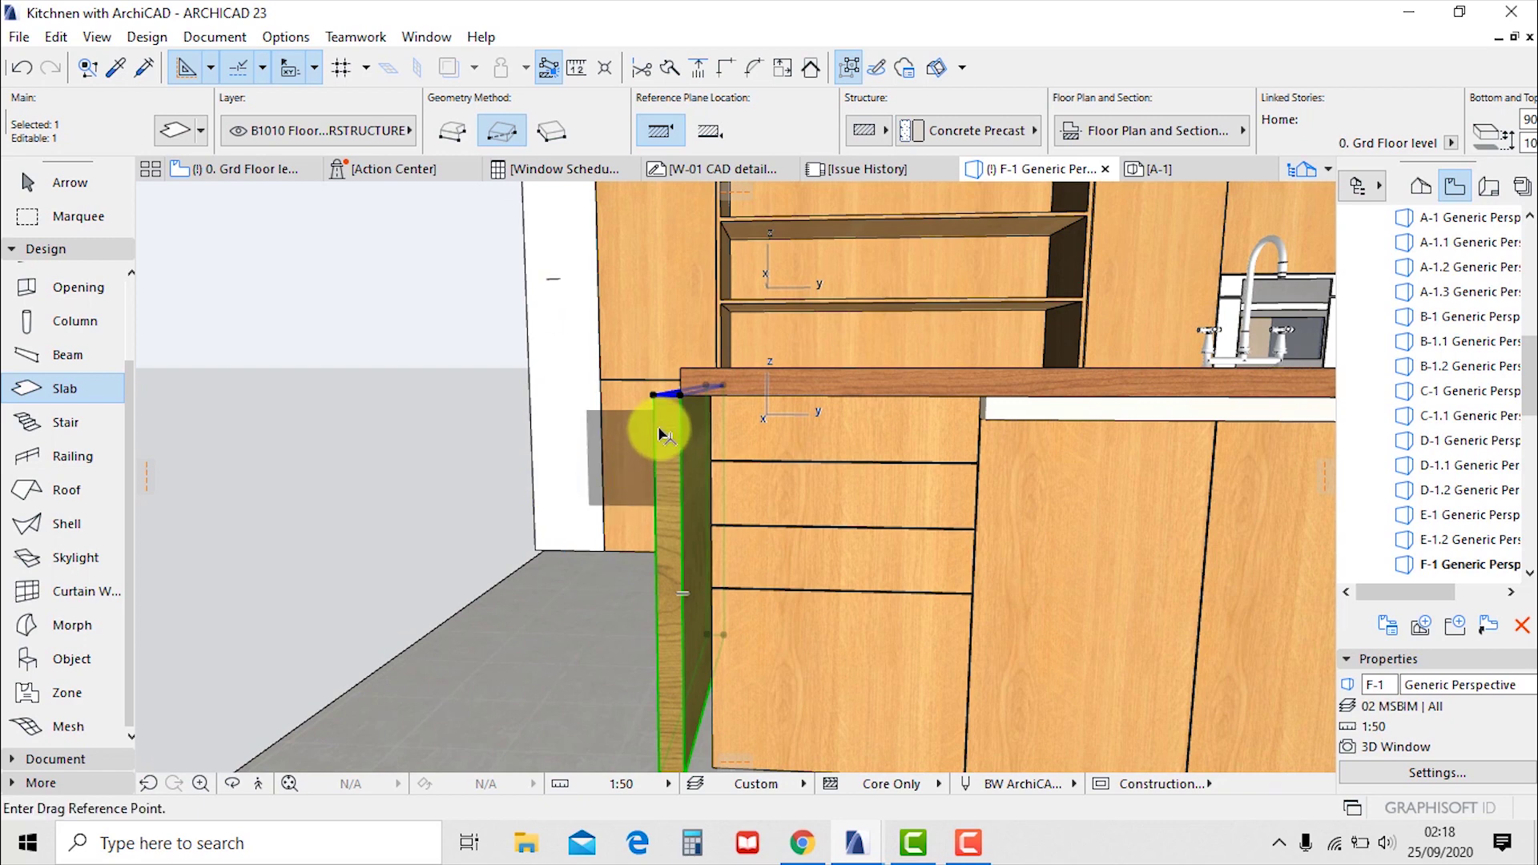
{"action": "left_click", "coordinate": [651, 398]}
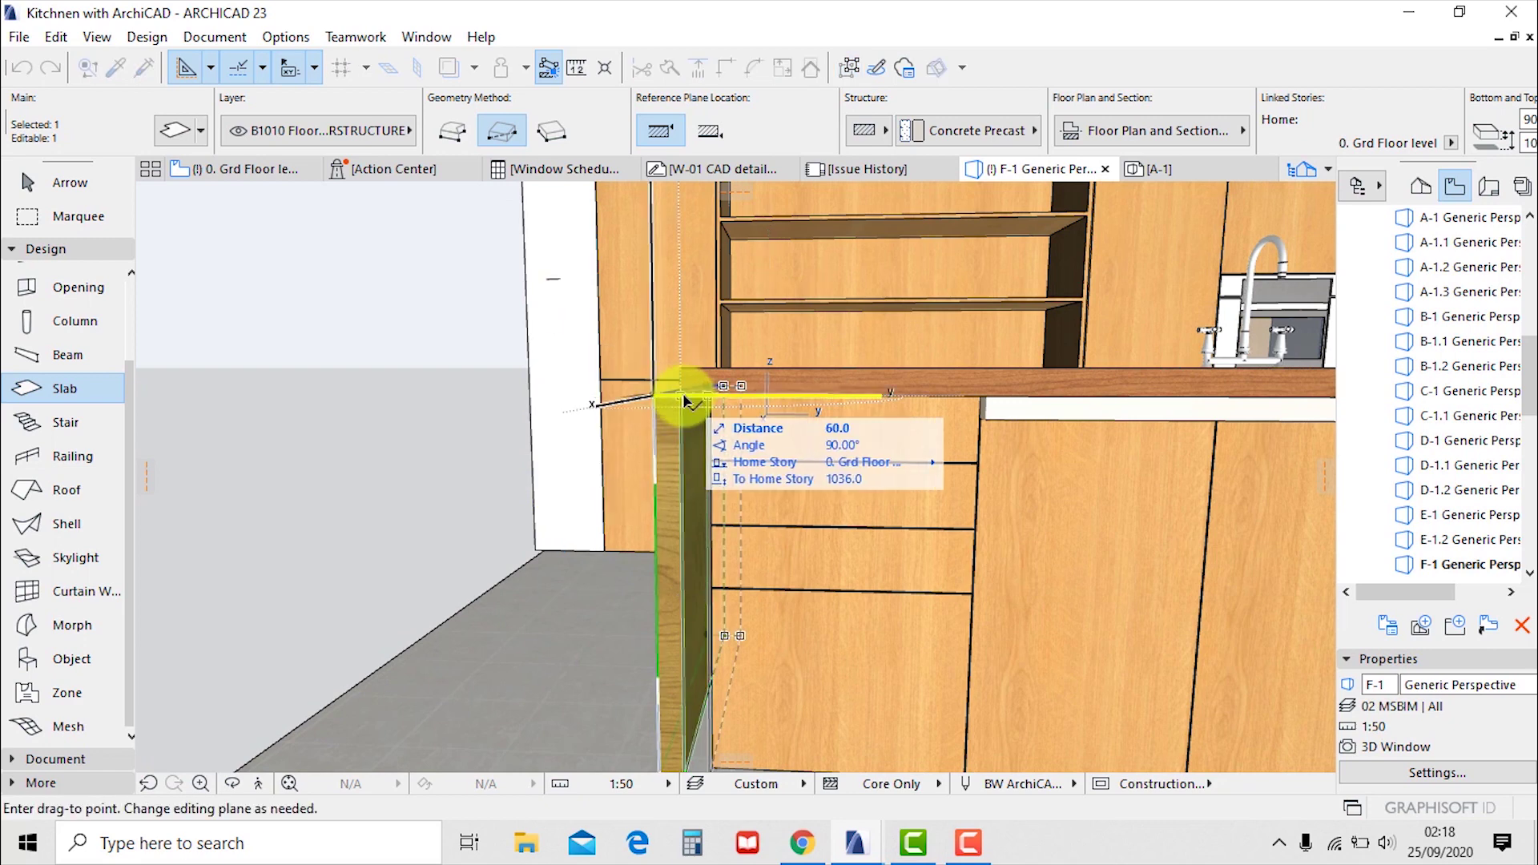
{"action": "left_click", "coordinate": [680, 400]}
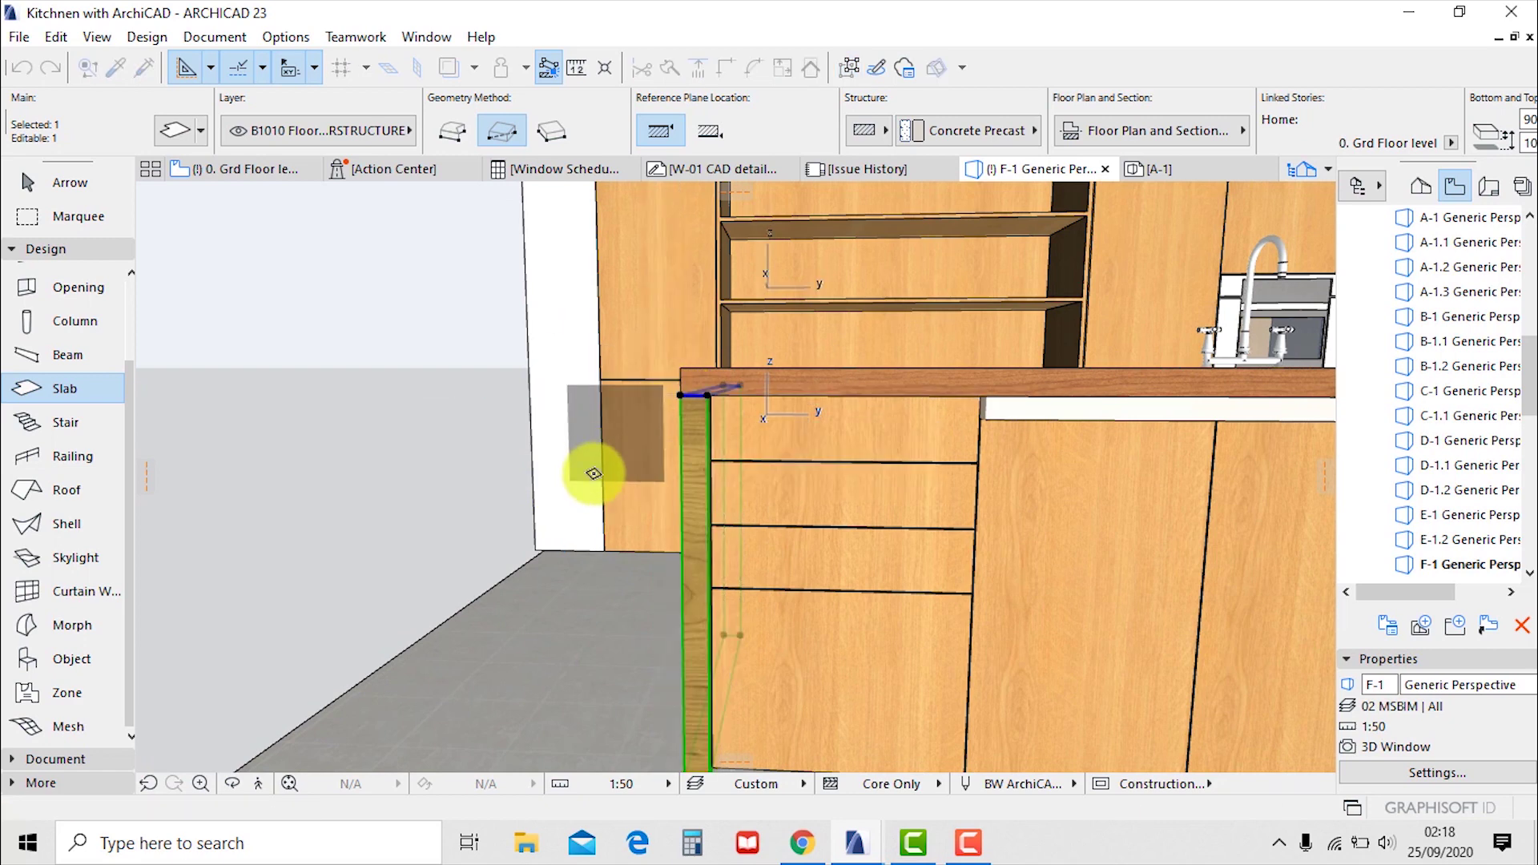
{"action": "scroll", "coordinate": [560, 456], "scroll_direction": "down", "scroll_amount": 3}
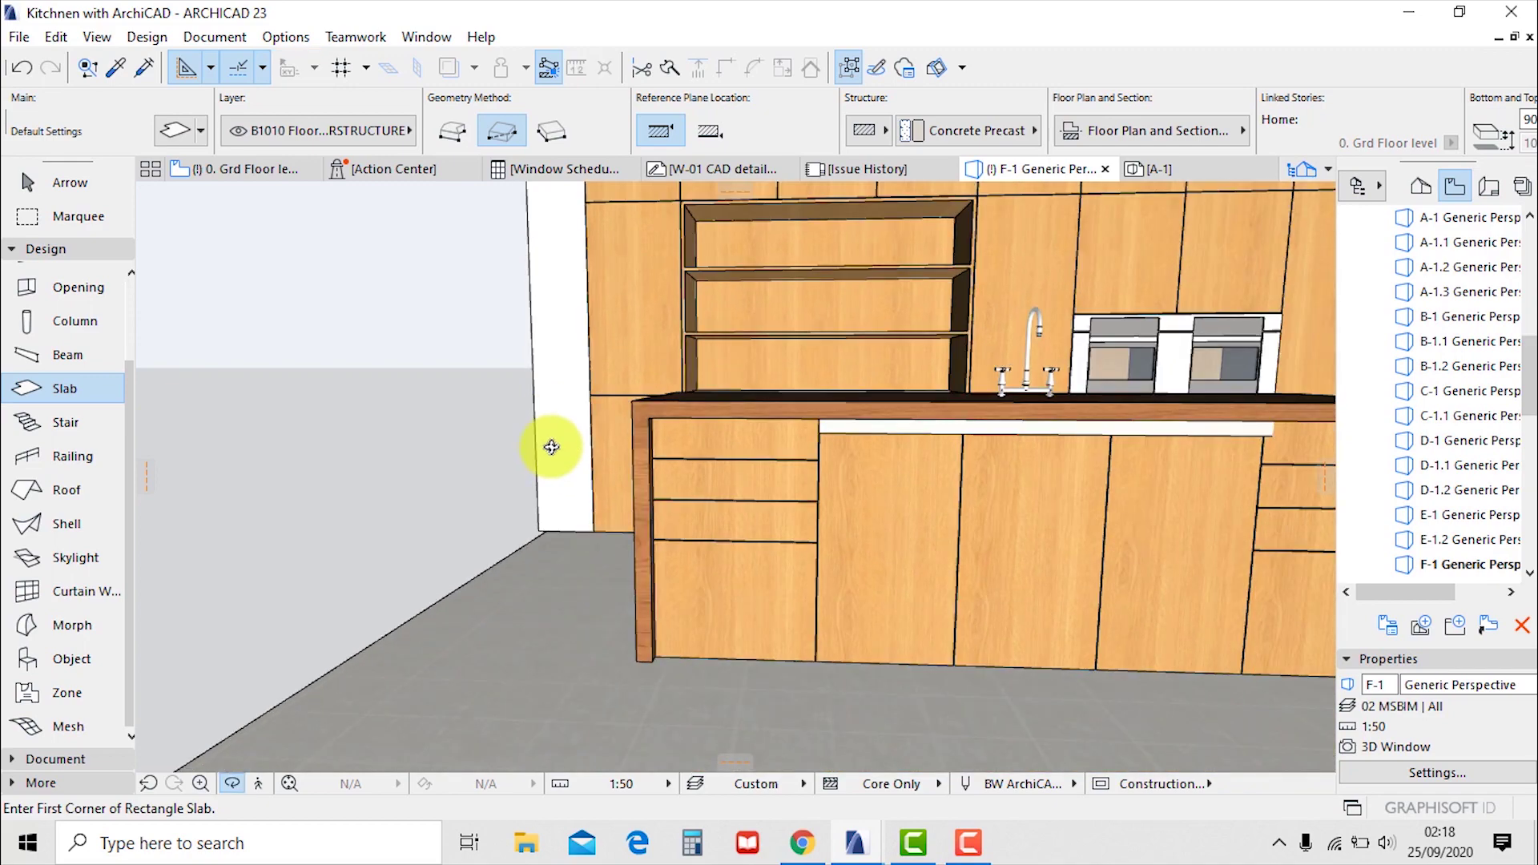
{"action": "scroll", "coordinate": [479, 492], "scroll_direction": "down", "scroll_amount": 3}
{"action": "middle_click_drag", "start_coordinate": [614, 549], "coordinate": [745, 456], "text": "shift"}
{"action": "middle_click_drag", "start_coordinate": [817, 495], "coordinate": [649, 469], "text": "shift"}
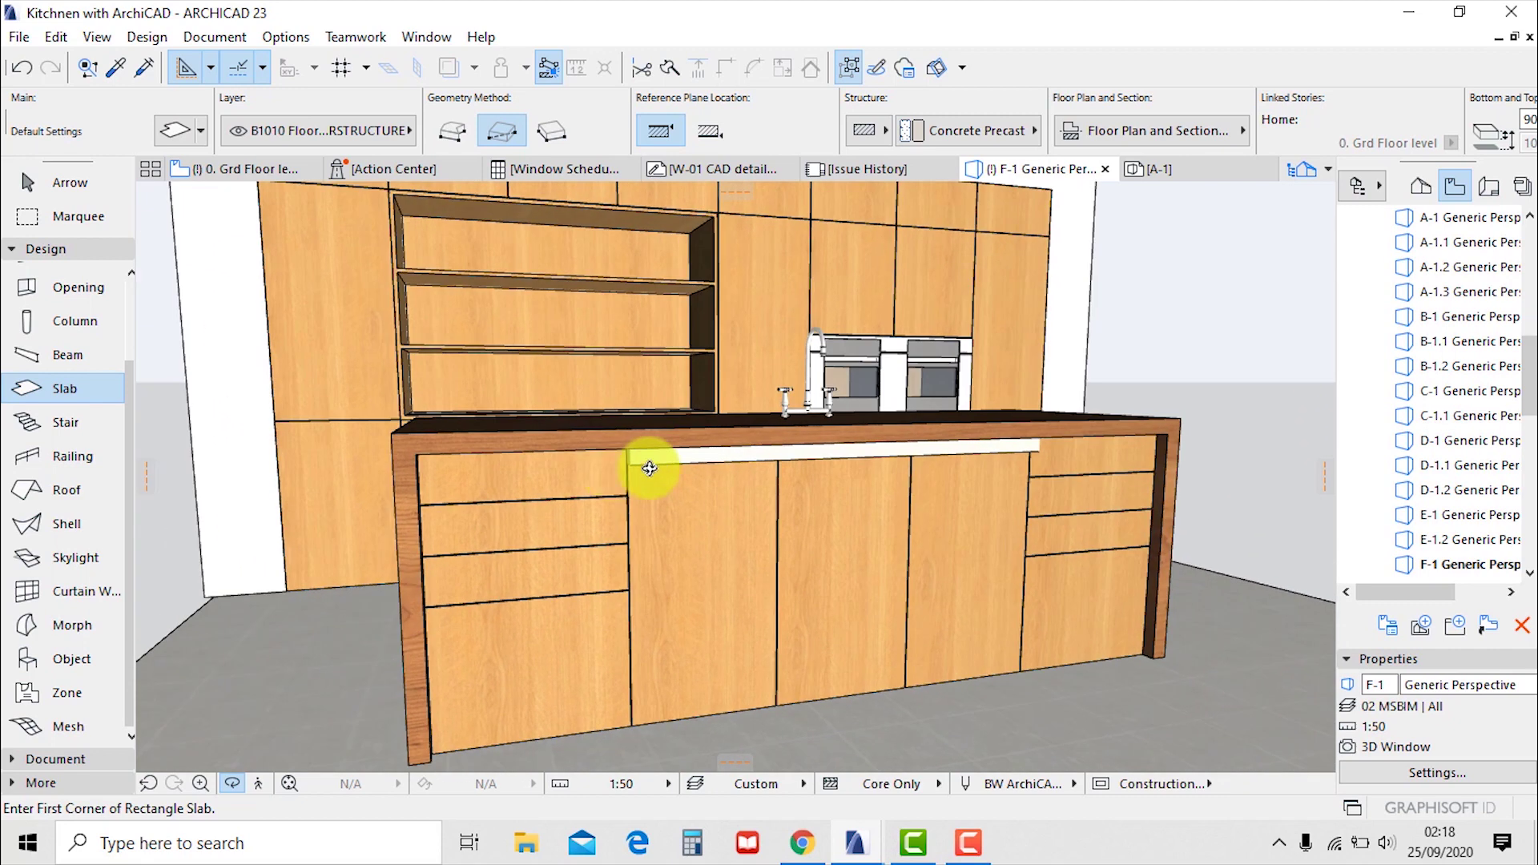
Try to stretch the triple-door sink cabinet vertically by its upper corners up to the countertop, and undo the stretches
{"action": "key", "text": "Escape"}
{"action": "left_click", "coordinate": [745, 481]}
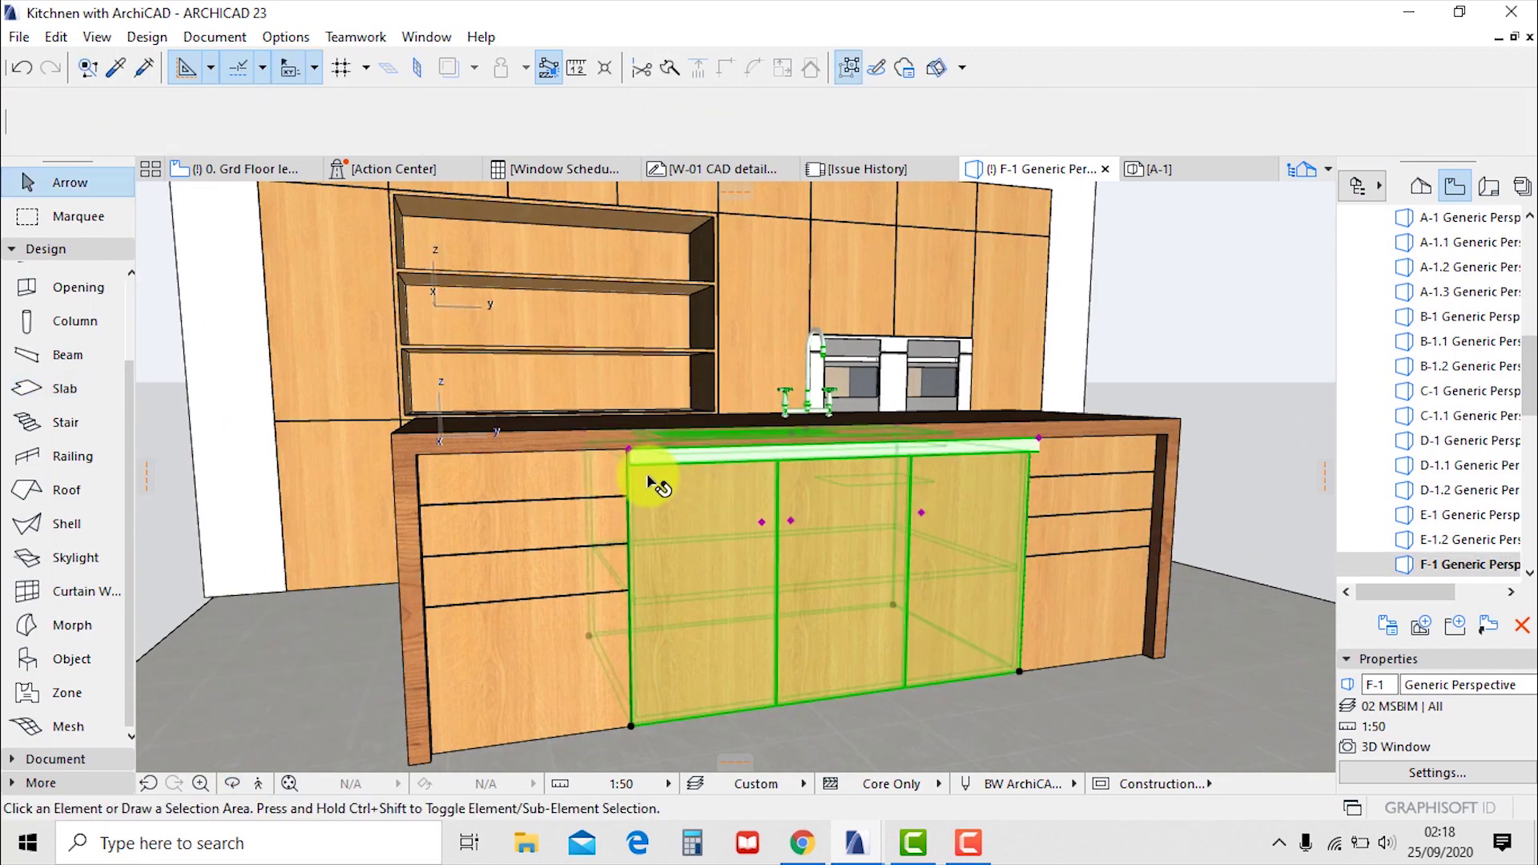
{"action": "left_click", "coordinate": [630, 455]}
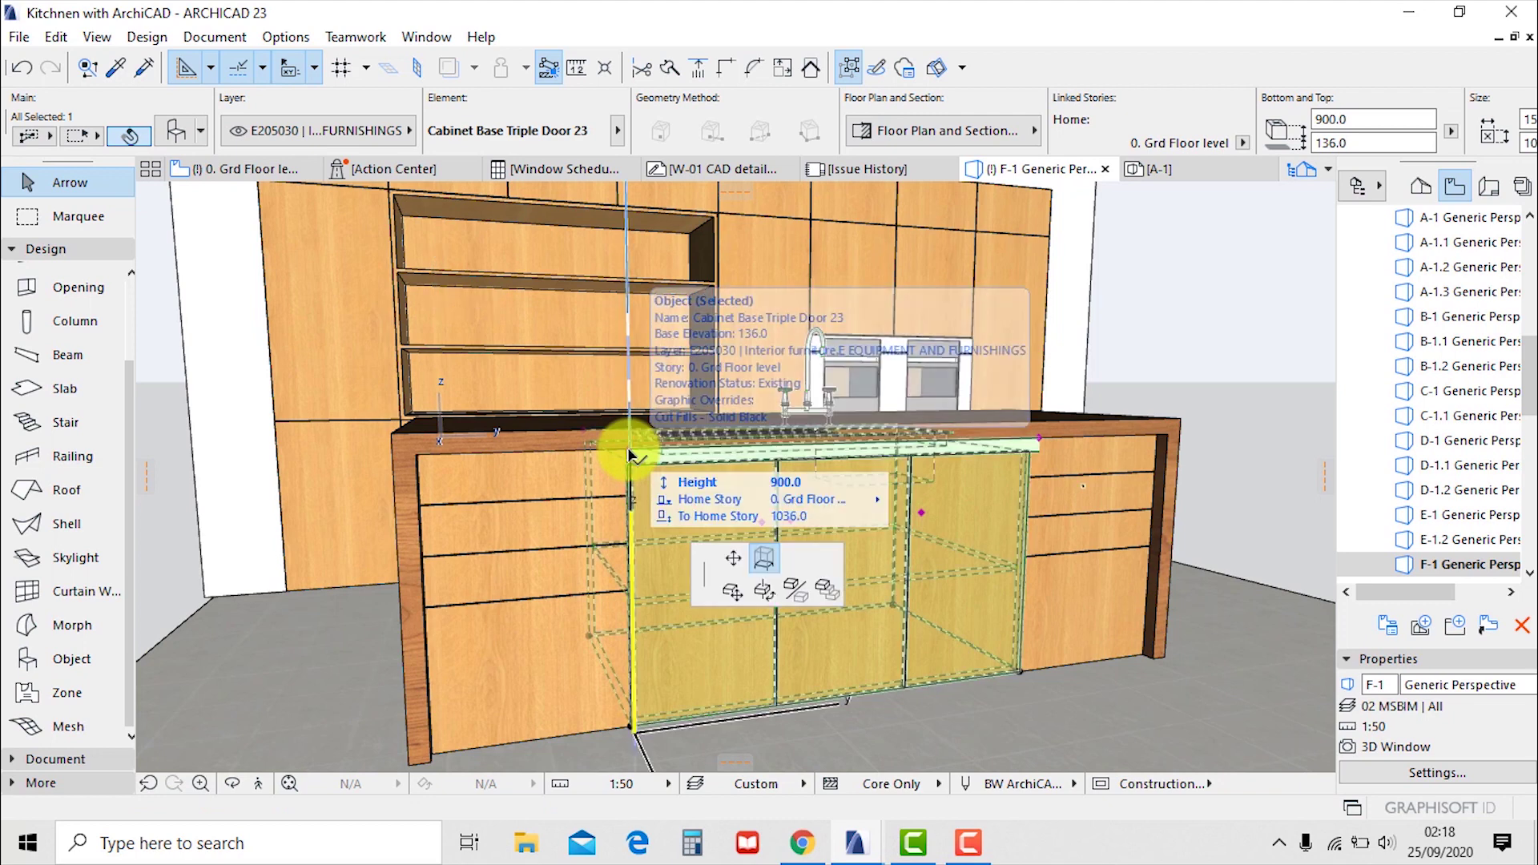
{"action": "scroll", "coordinate": [633, 445], "scroll_direction": "up", "scroll_amount": 3}
{"action": "scroll", "coordinate": [635, 440], "scroll_direction": "up", "scroll_amount": 2}
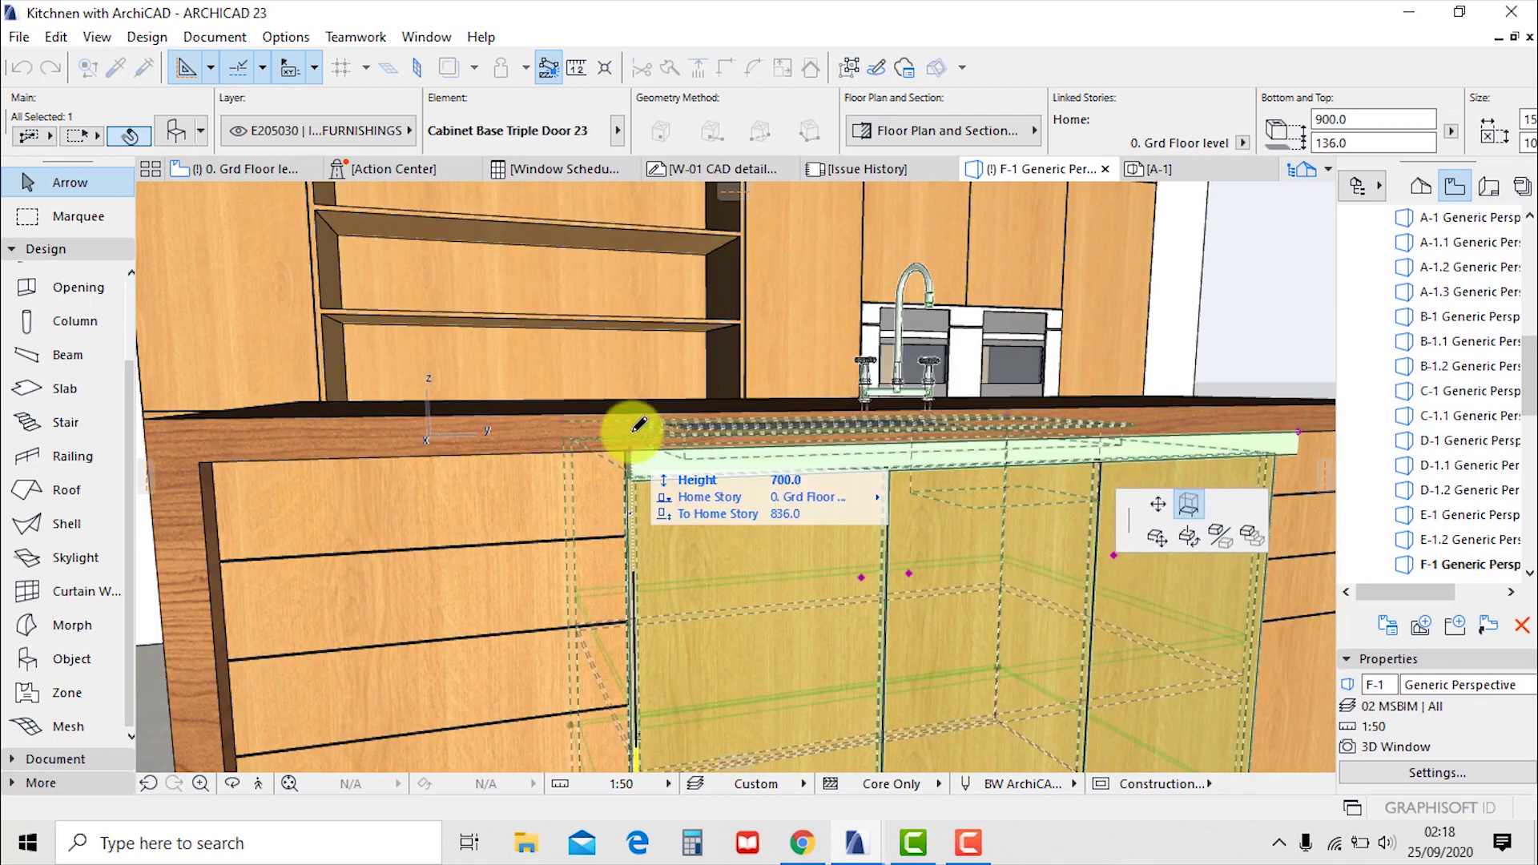
{"action": "left_click", "coordinate": [633, 437]}
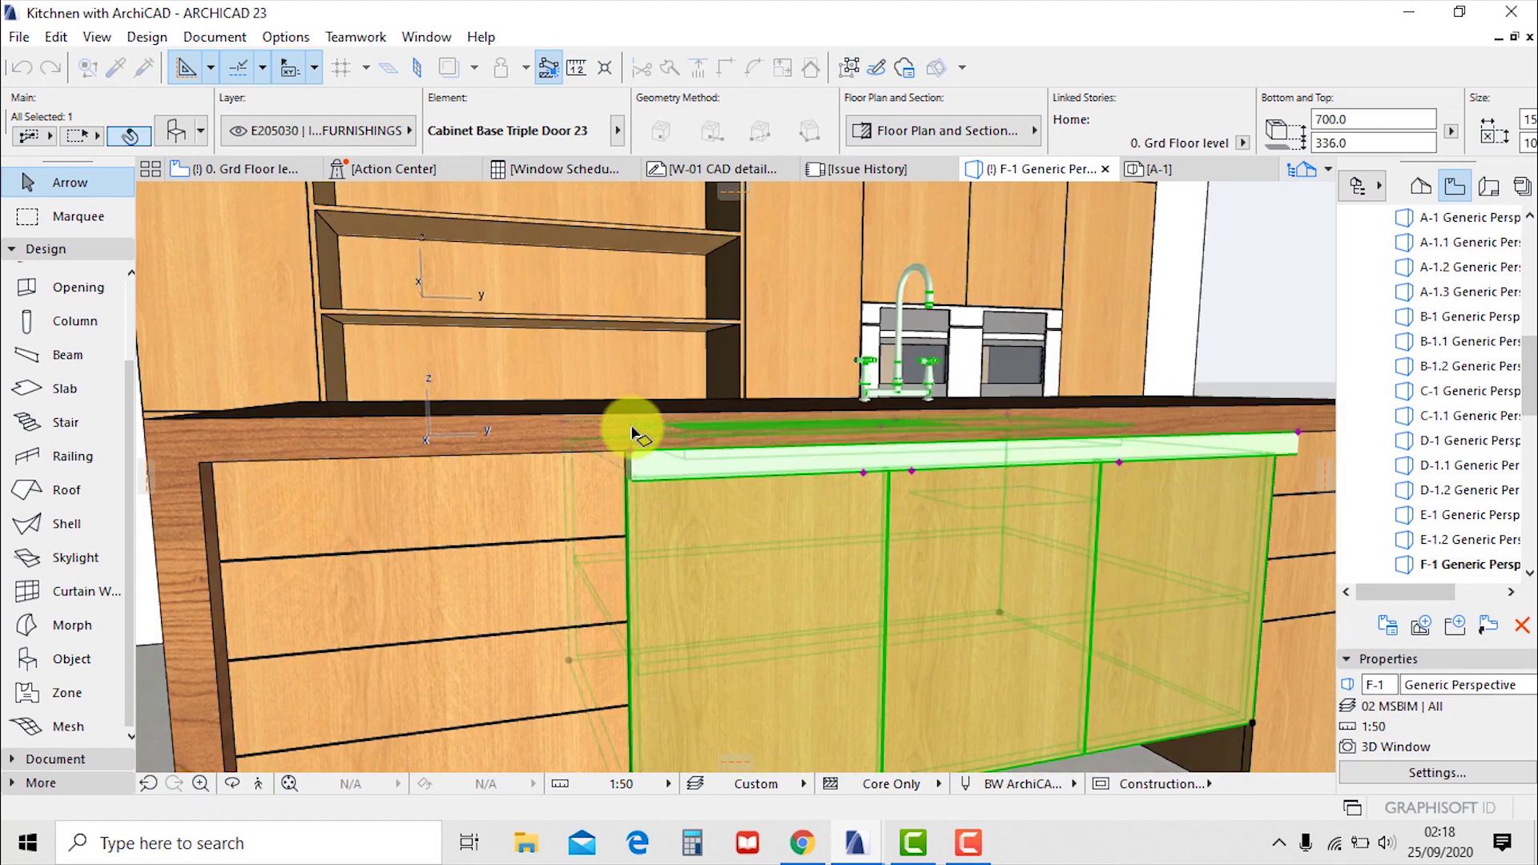
{"action": "scroll", "coordinate": [639, 478], "scroll_direction": "up", "scroll_amount": 1}
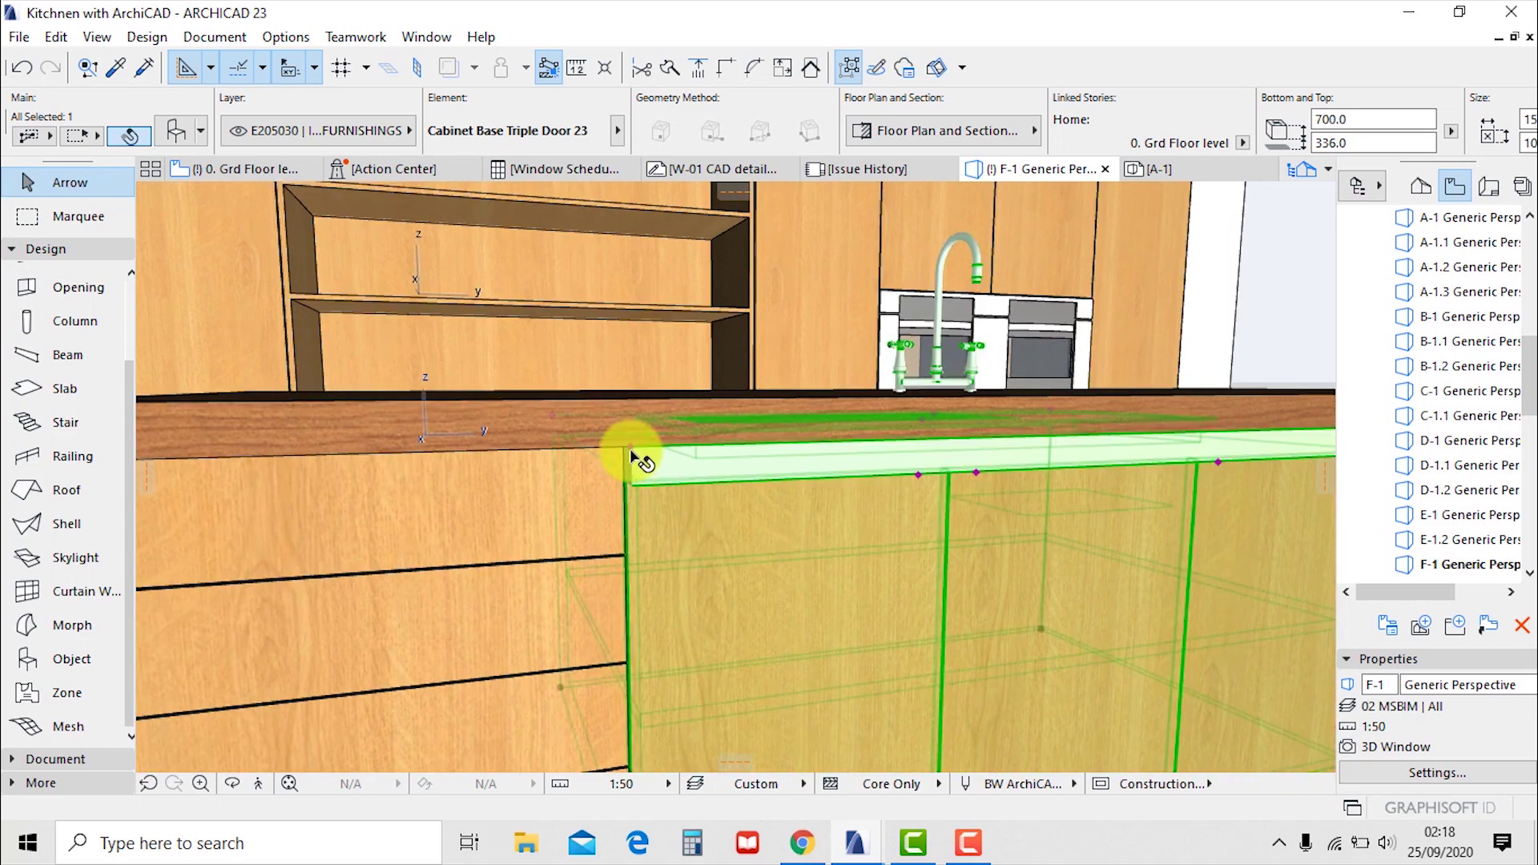
{"action": "left_click", "coordinate": [631, 455]}
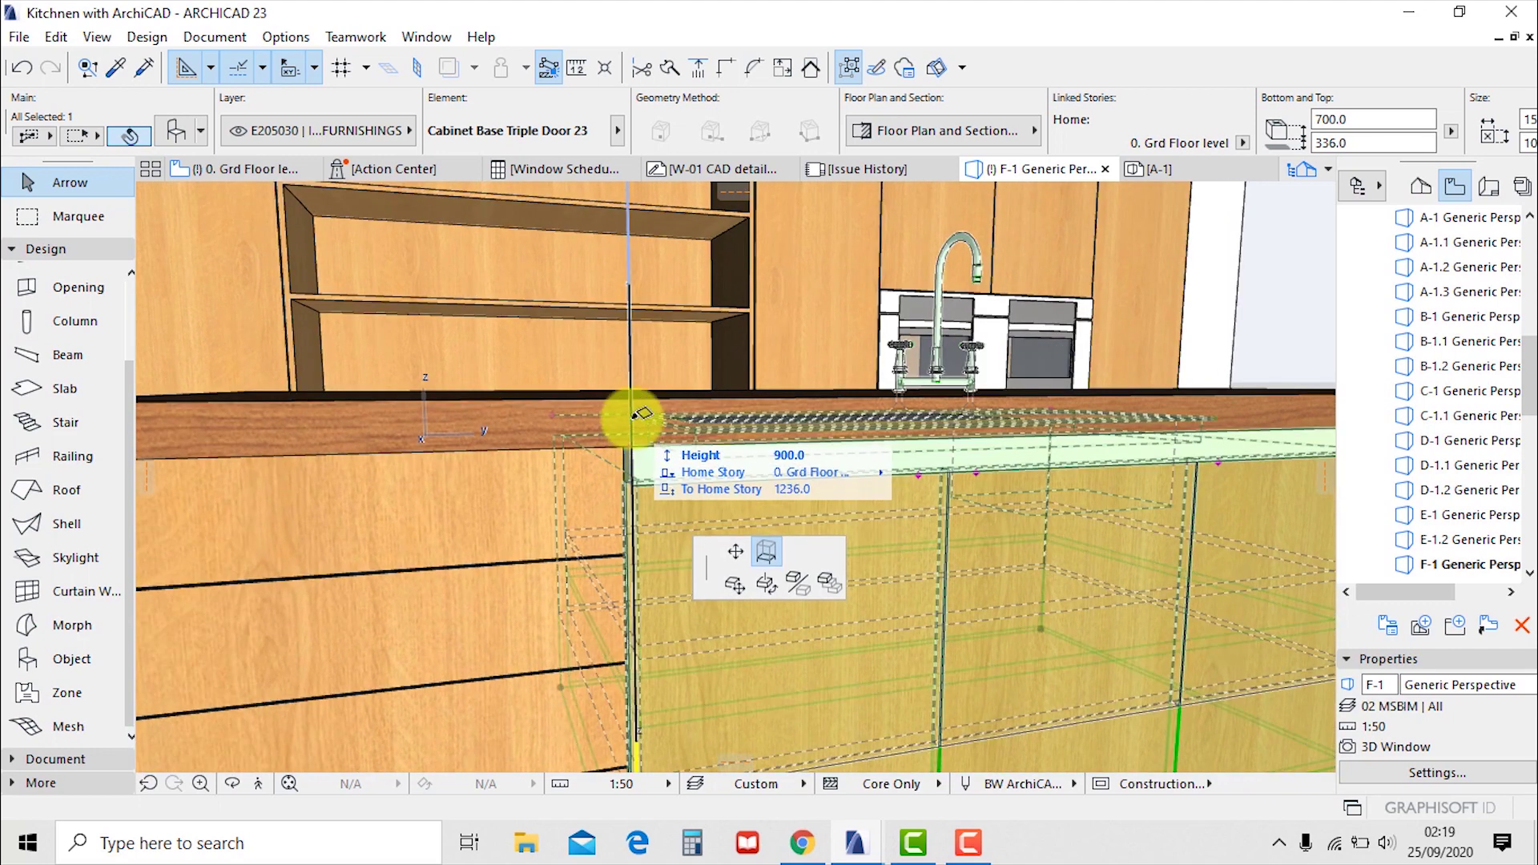
{"action": "left_click", "coordinate": [552, 420]}
{"action": "left_click", "coordinate": [551, 420]}
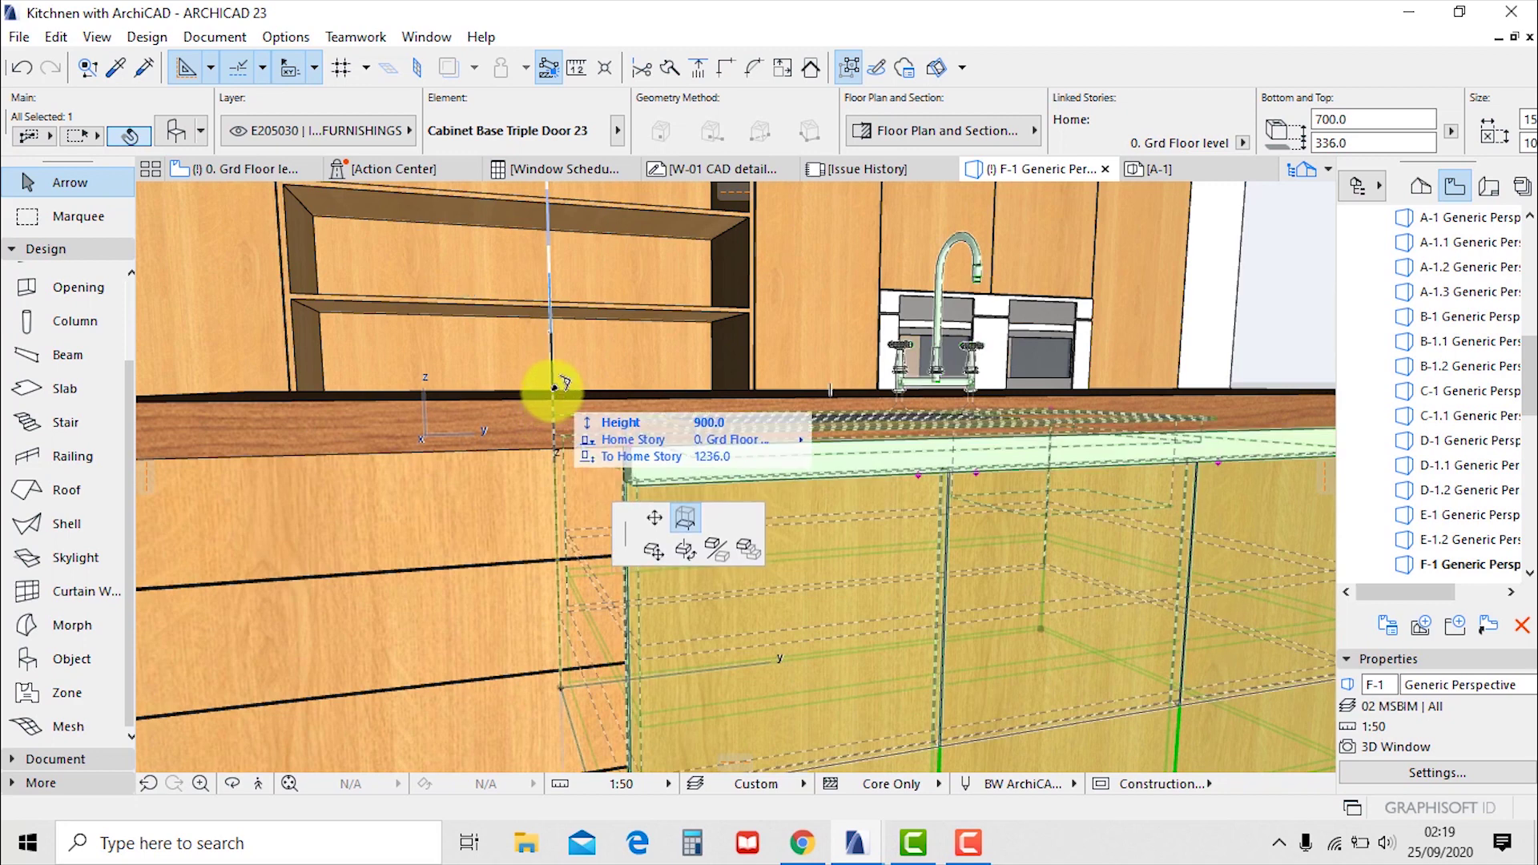
{"action": "left_click", "coordinate": [553, 388]}
{"action": "mouse_move", "coordinate": [549, 388]}
{"action": "middle_mouse_down", "text": "shift"}
{"action": "mouse_move", "coordinate": [605, 378]}
{"action": "mouse_move", "coordinate": [521, 385]}
{"action": "middle_mouse_up", "text": "shift"}
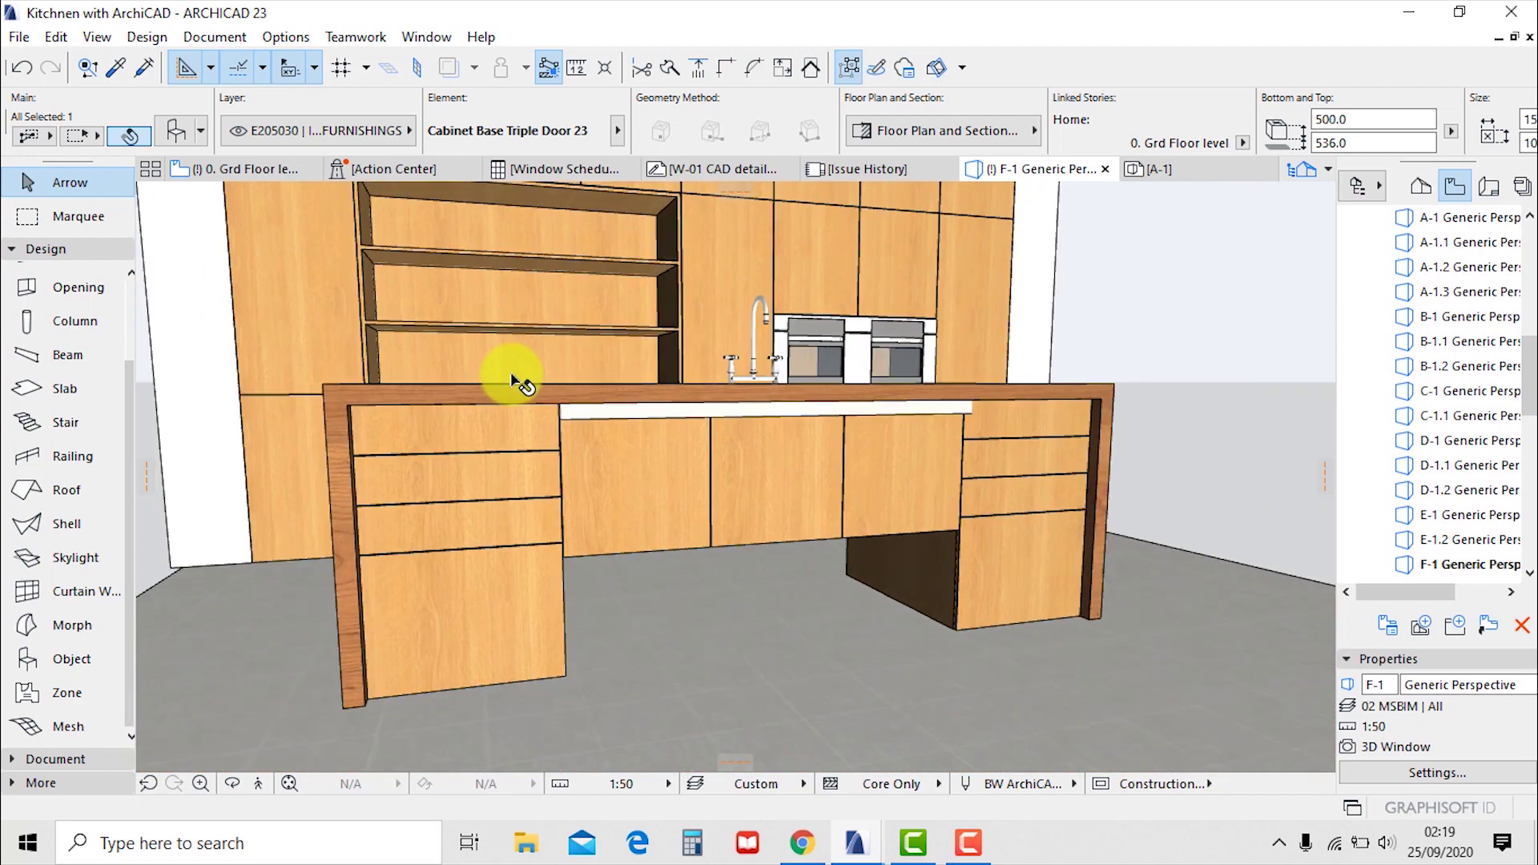
{"action": "key", "text": "ctrl+z"}
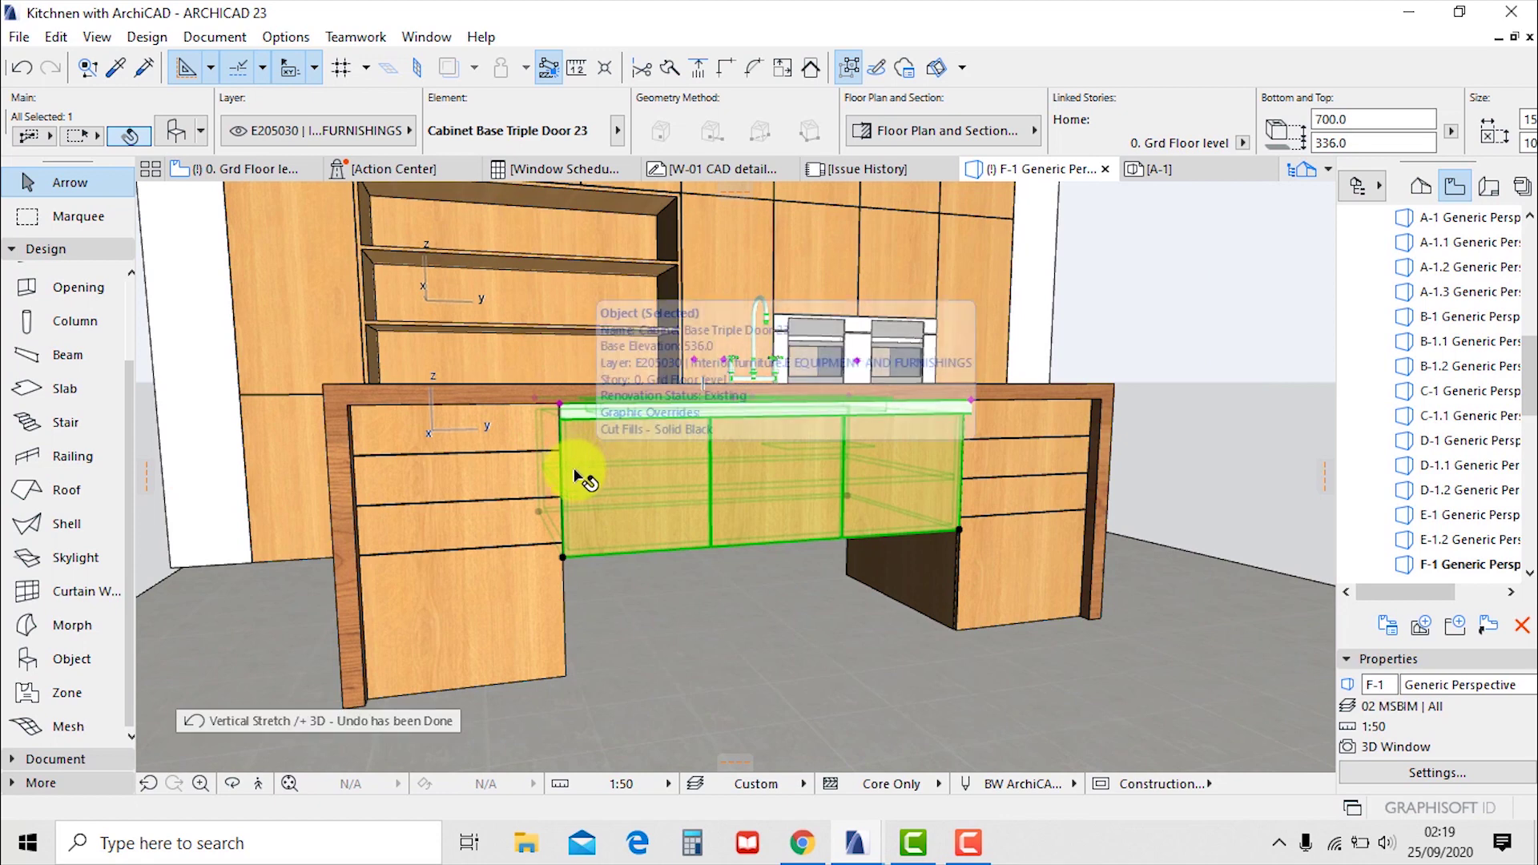
Move the triple-door sink cabinet up about 54 mm to the countertop's top and extend its underside down to the drawer cabinets' base
{"action": "scroll", "coordinate": [992, 418], "scroll_direction": "up", "scroll_amount": 3}
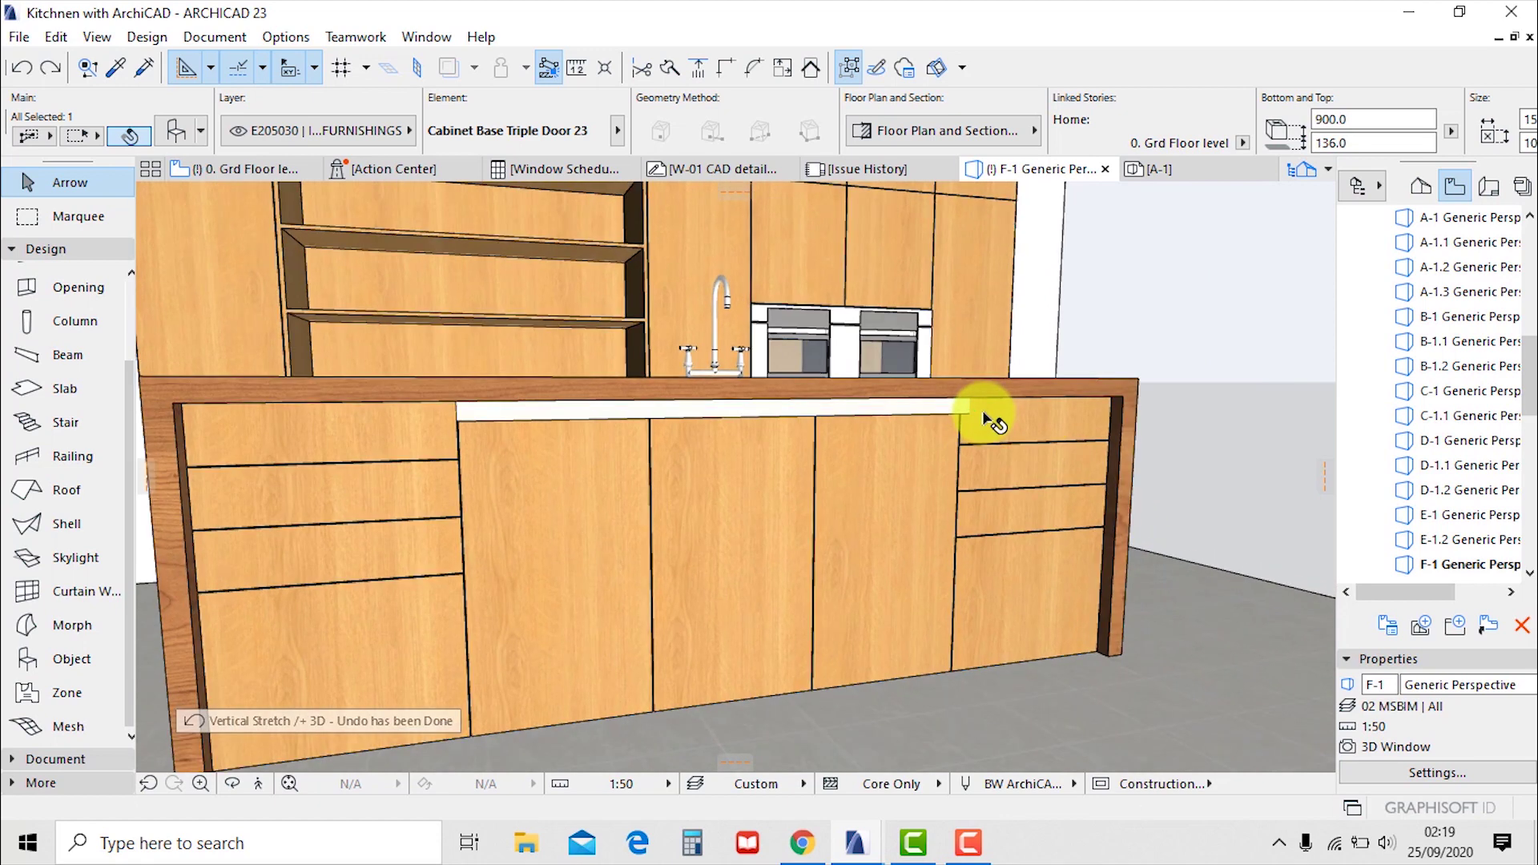
{"action": "key", "text": "ctrl+d"}
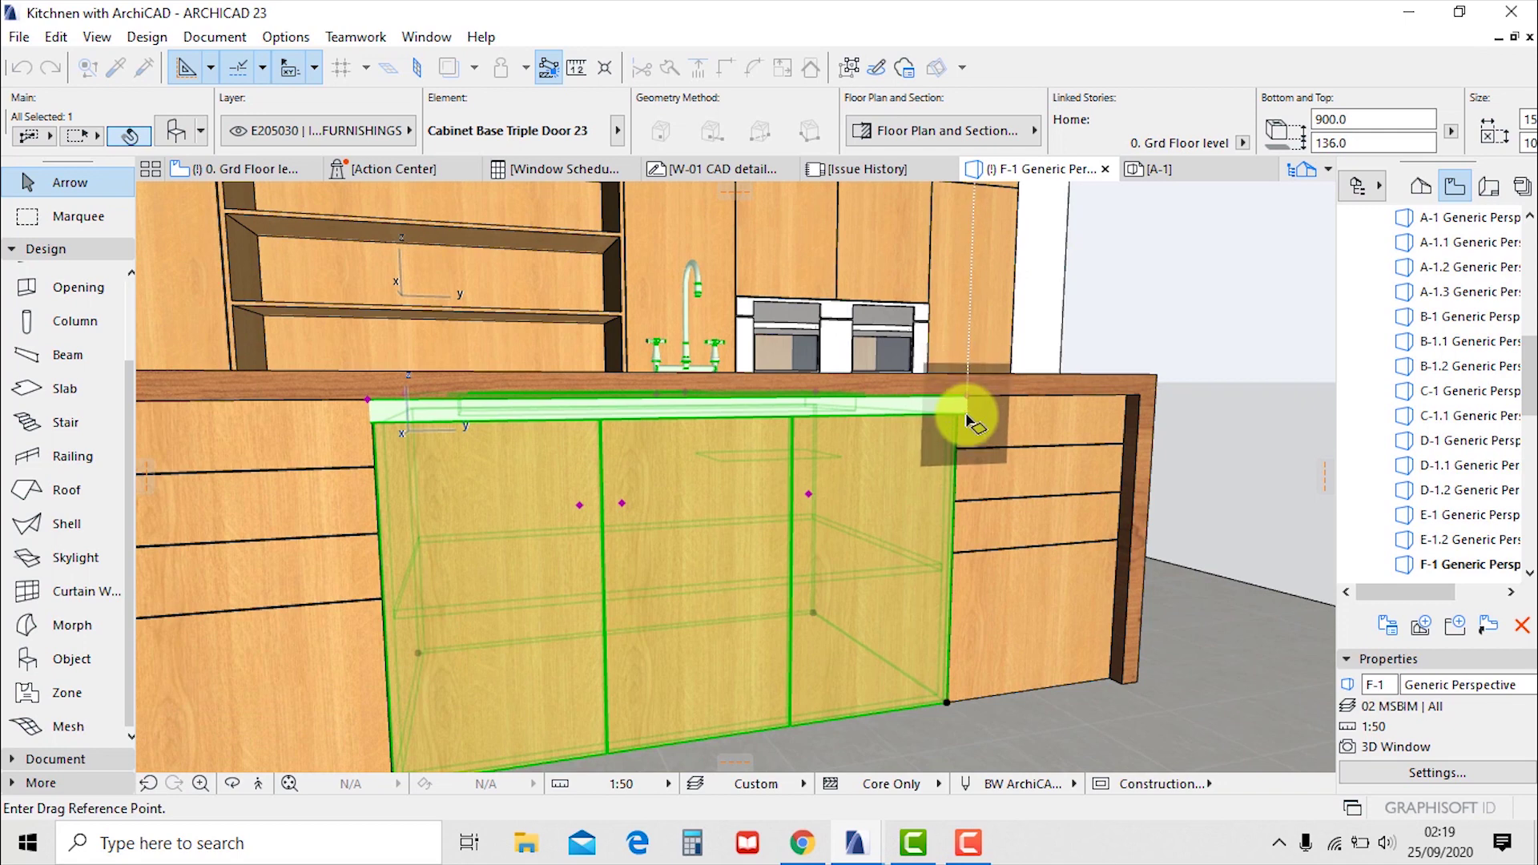
{"action": "left_click", "coordinate": [968, 418]}
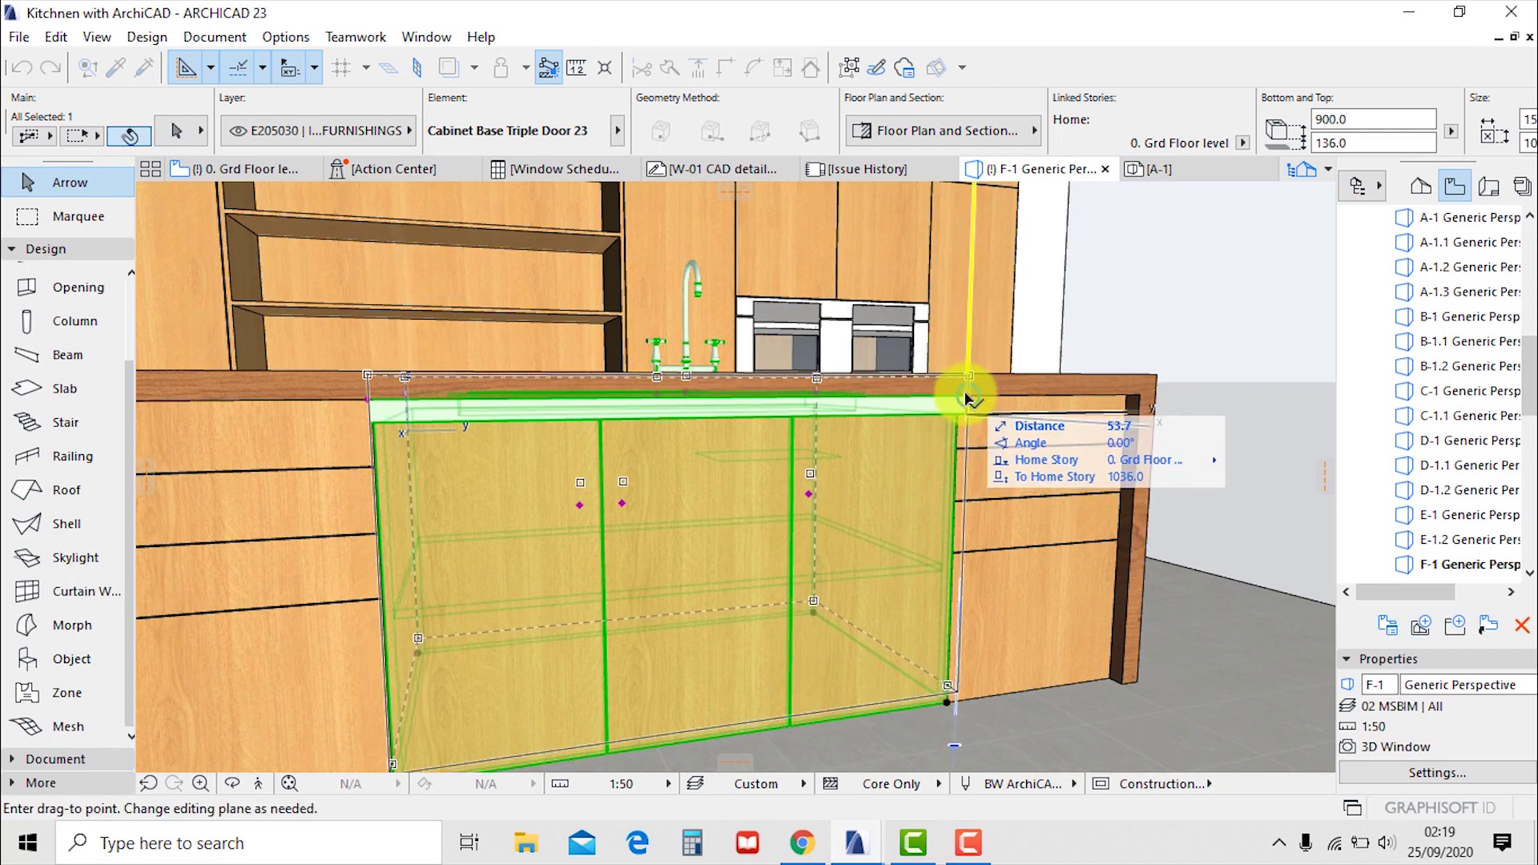
{"action": "left_click", "coordinate": [968, 398]}
{"action": "middle_click_drag", "start_coordinate": [824, 257], "coordinate": [834, 388], "text": "shift"}
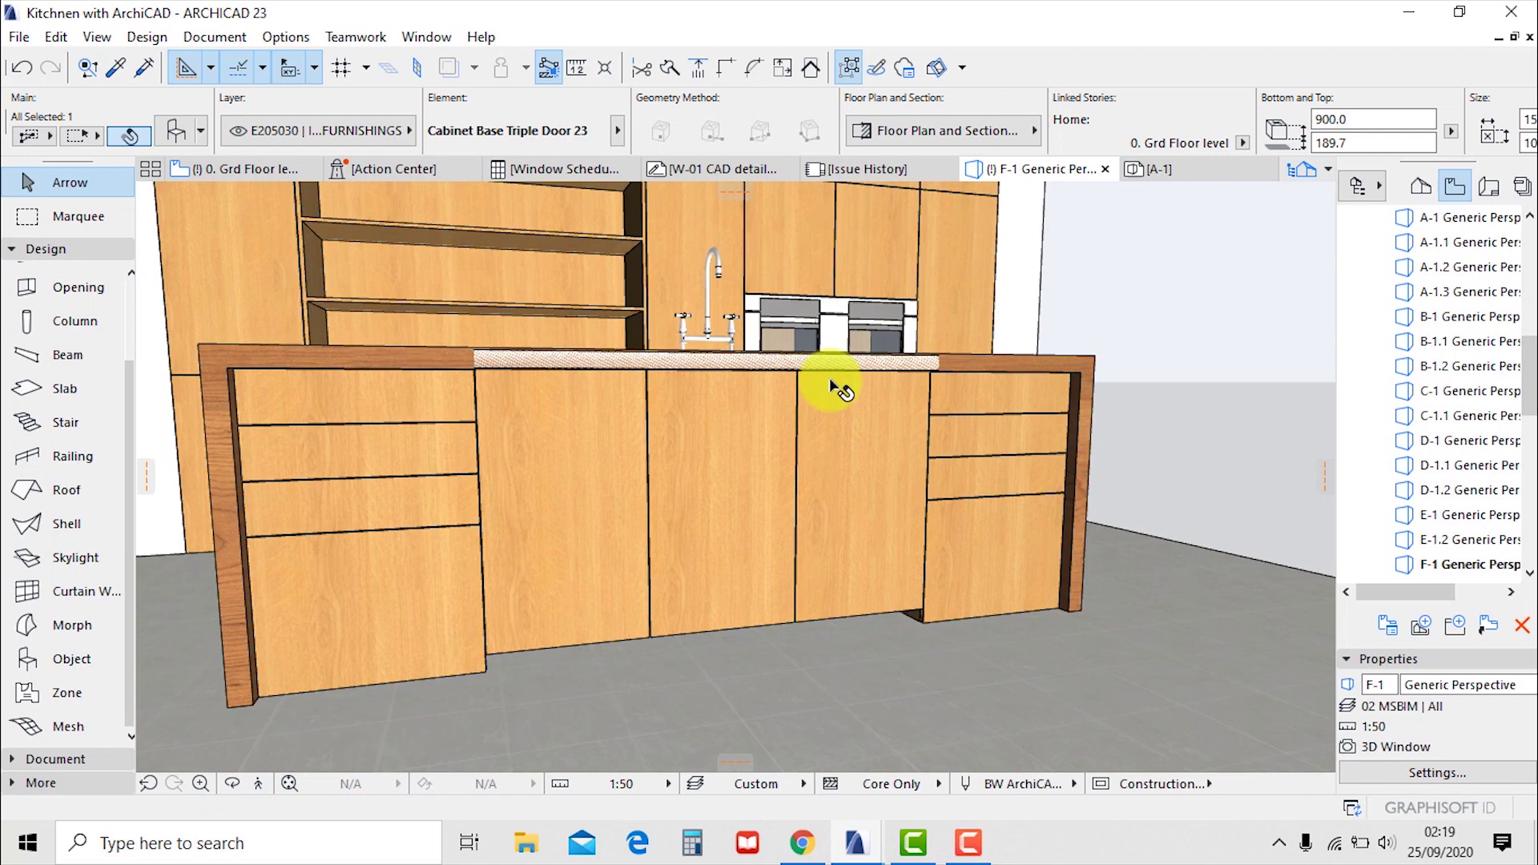
{"action": "left_click", "coordinate": [921, 617]}
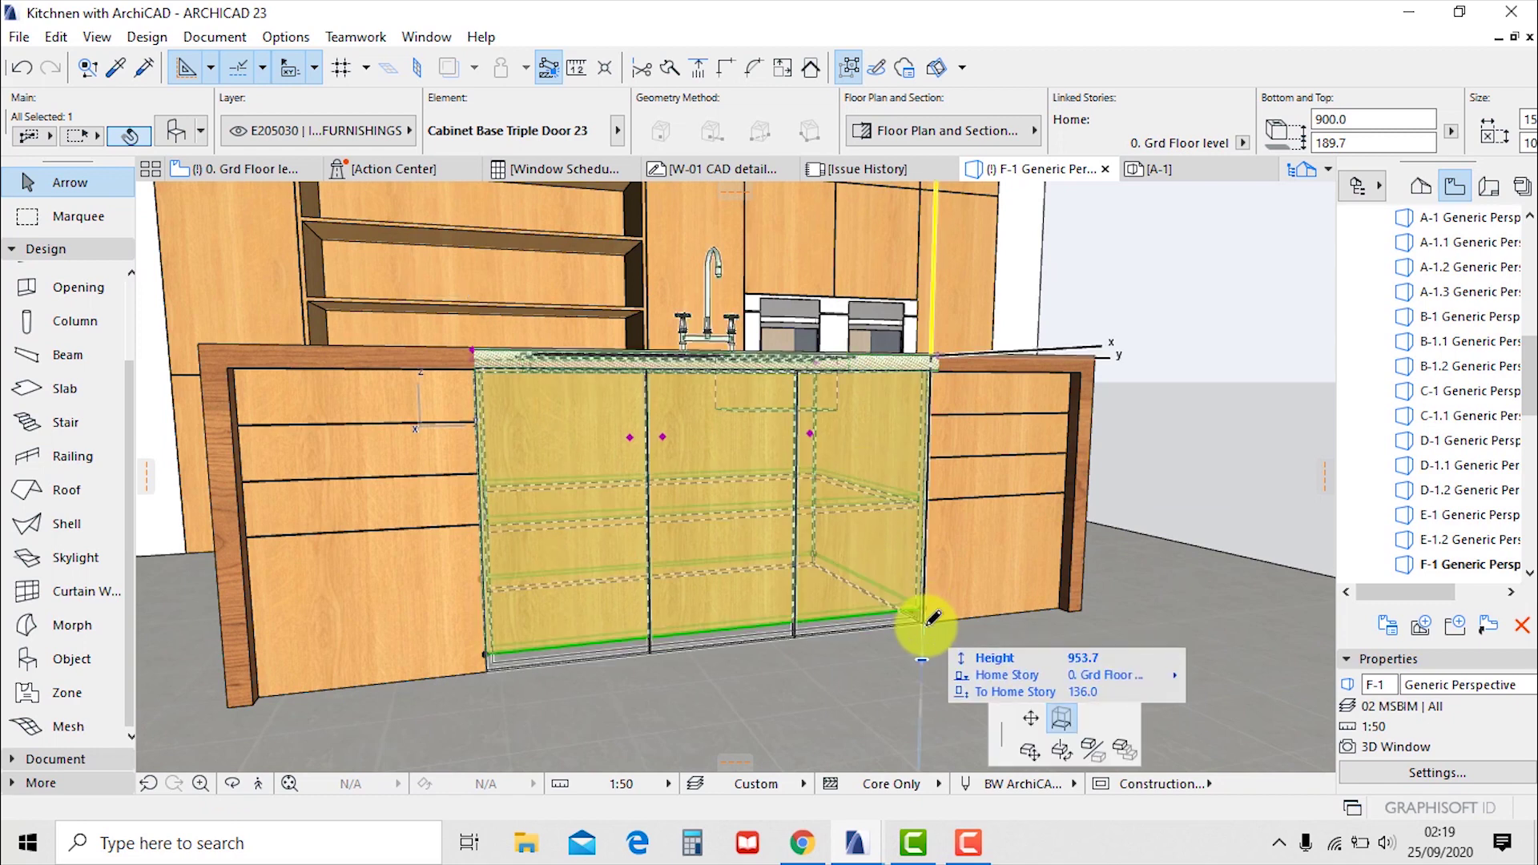
{"action": "left_click", "coordinate": [945, 436]}
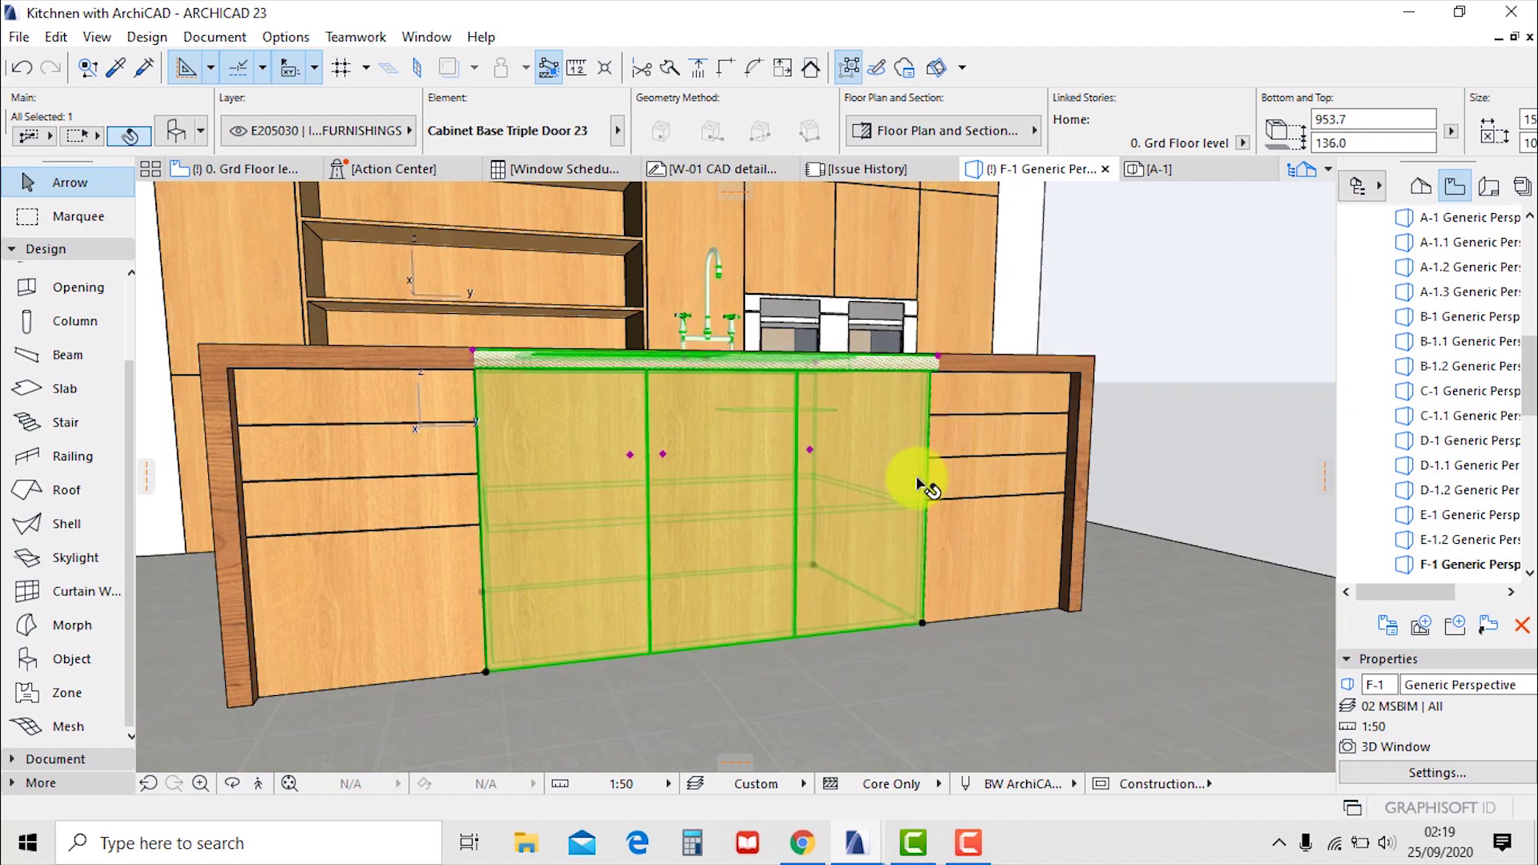
Set the sink cabinet's counter depth to 900 mm in its object settings
{"action": "middle_click_drag", "start_coordinate": [922, 484], "coordinate": [762, 488], "text": "shift"}
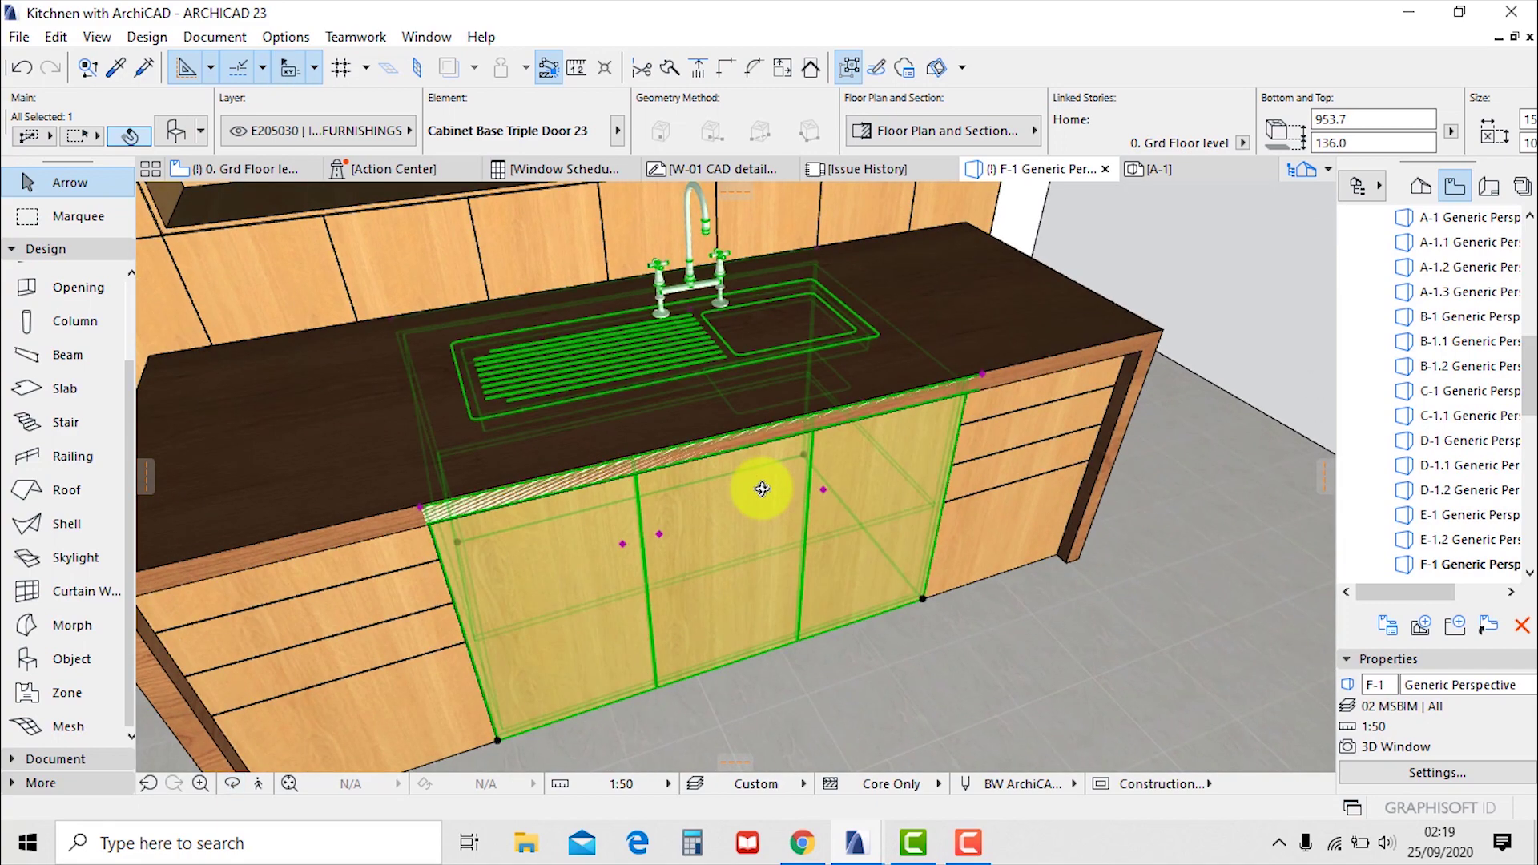
{"action": "double_click", "coordinate": [891, 330]}
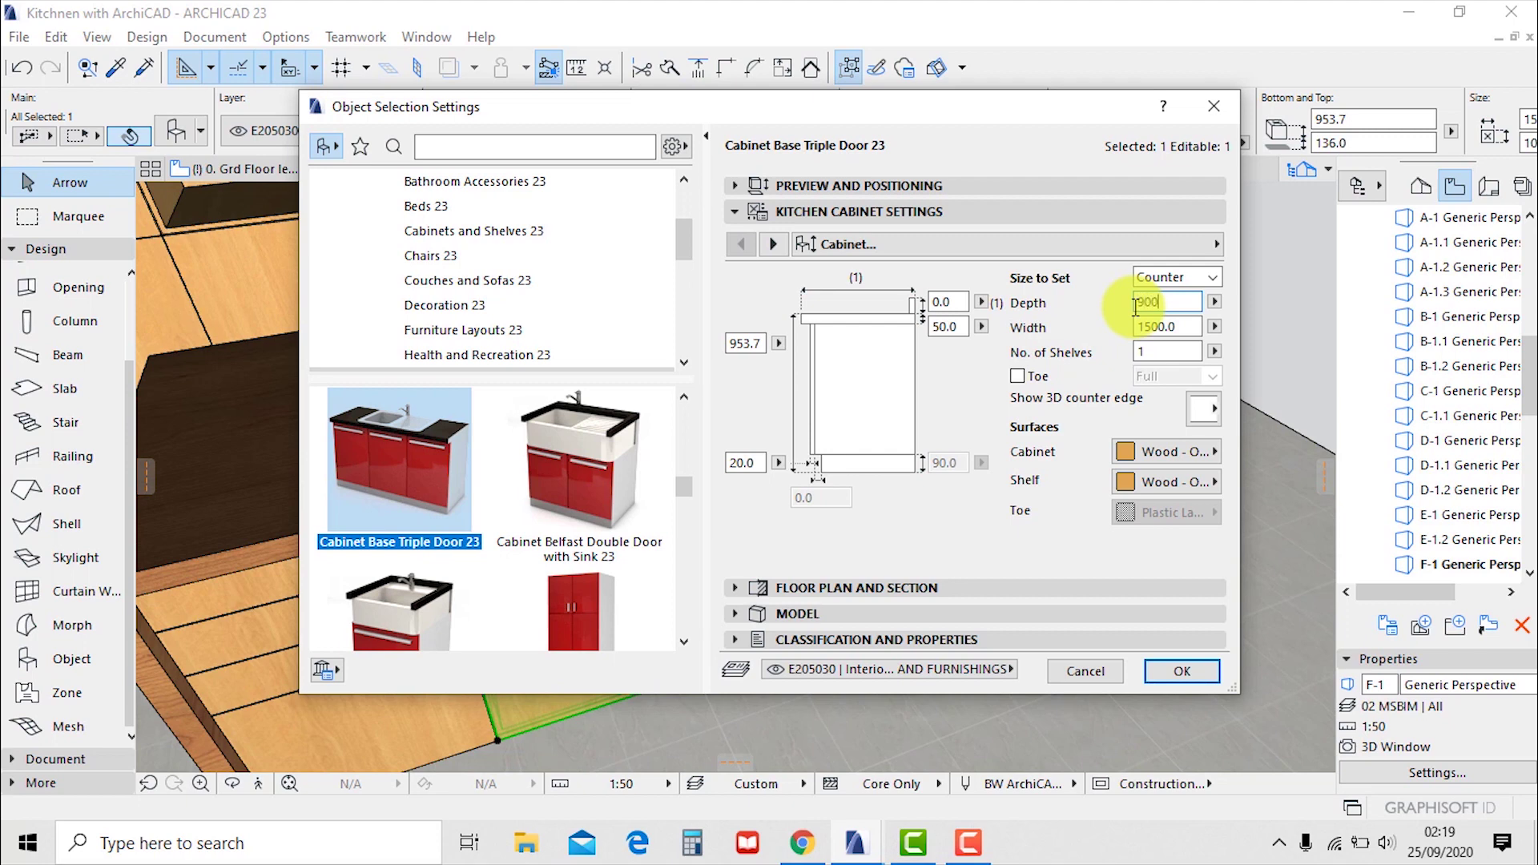
{"action": "key", "text": "Return"}
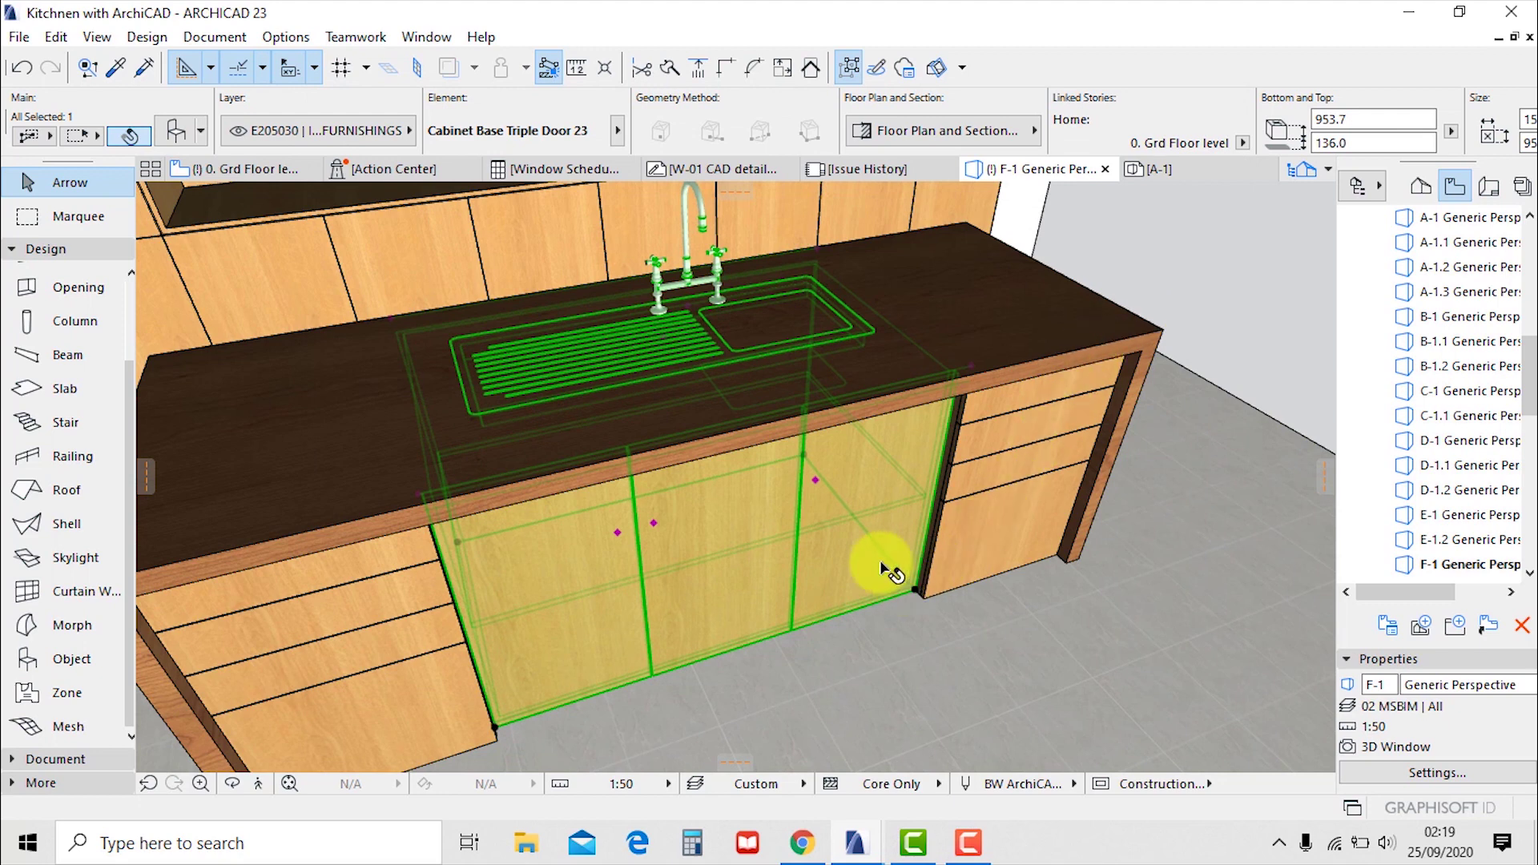
Try to stretch the sink cabinet from its lower front corner to the adjoining drawer cabinet, and undo its 200 mm height change
{"action": "scroll", "coordinate": [885, 567], "scroll_direction": "up", "scroll_amount": 5}
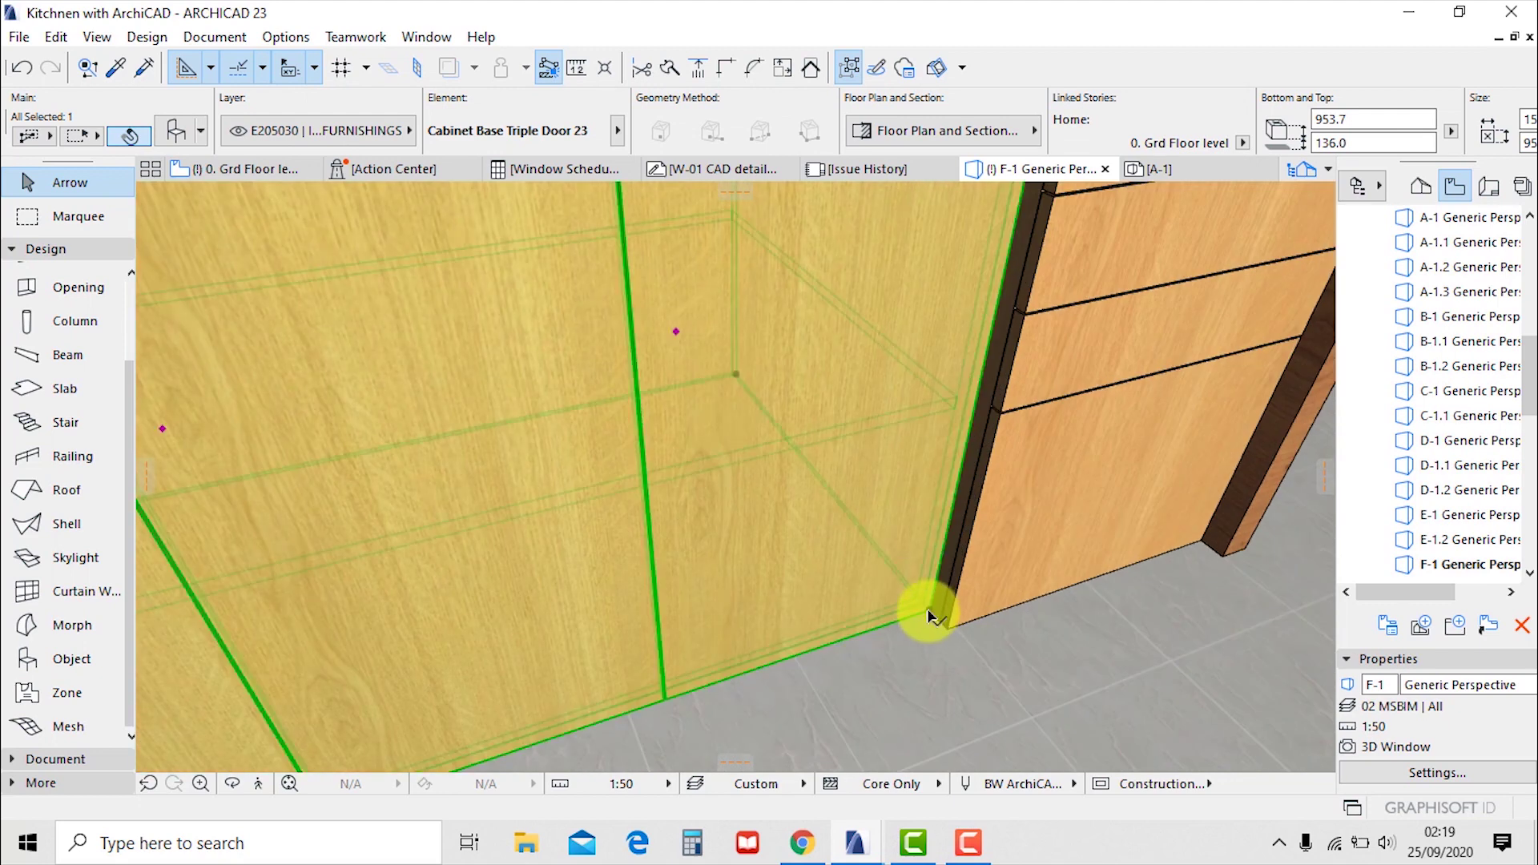
{"action": "left_click", "coordinate": [929, 617]}
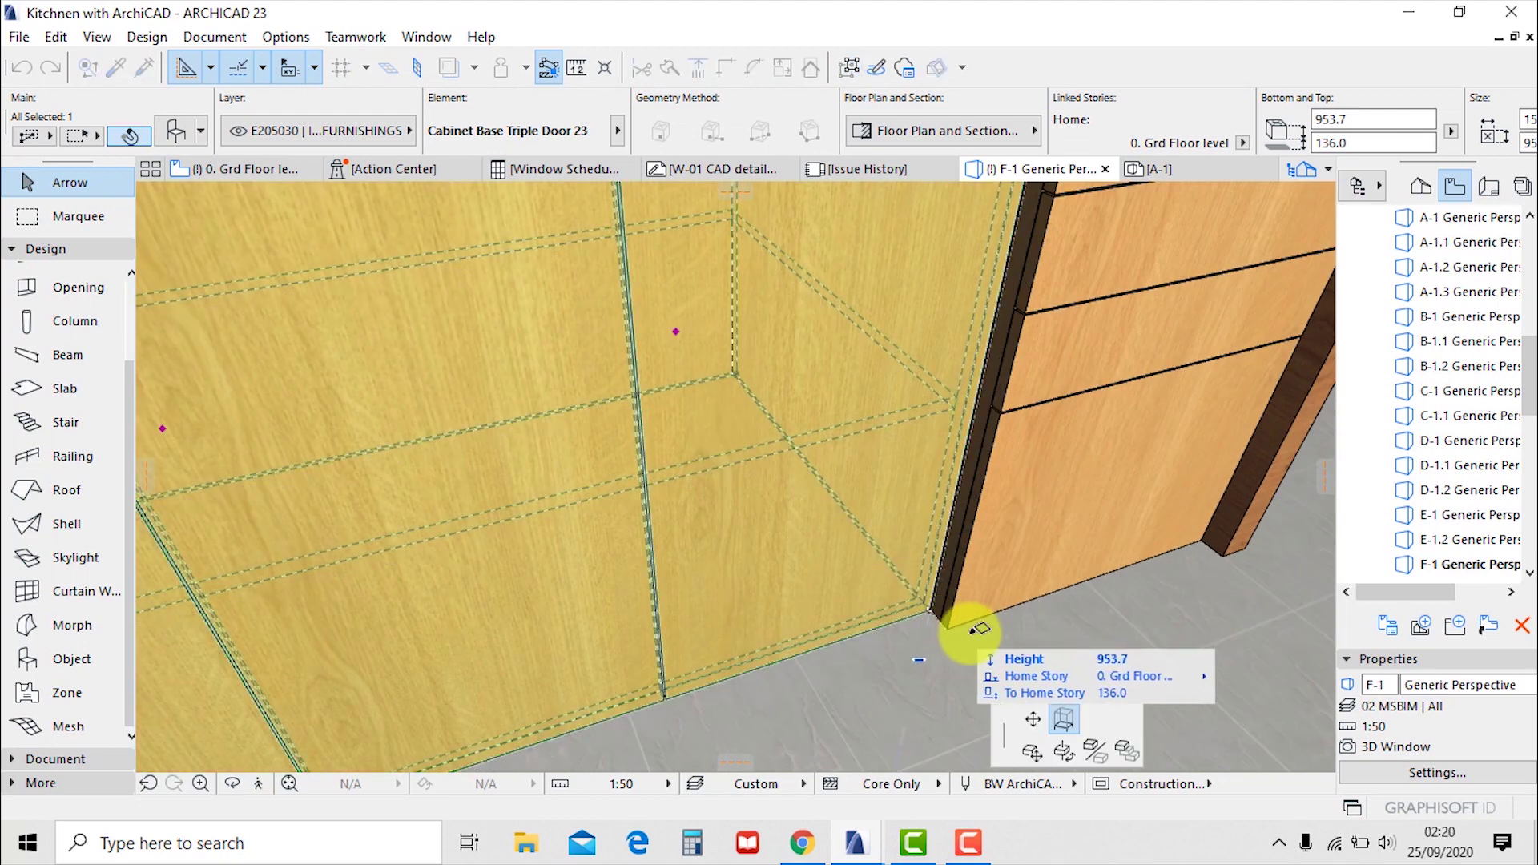
{"action": "left_click", "coordinate": [1146, 509]}
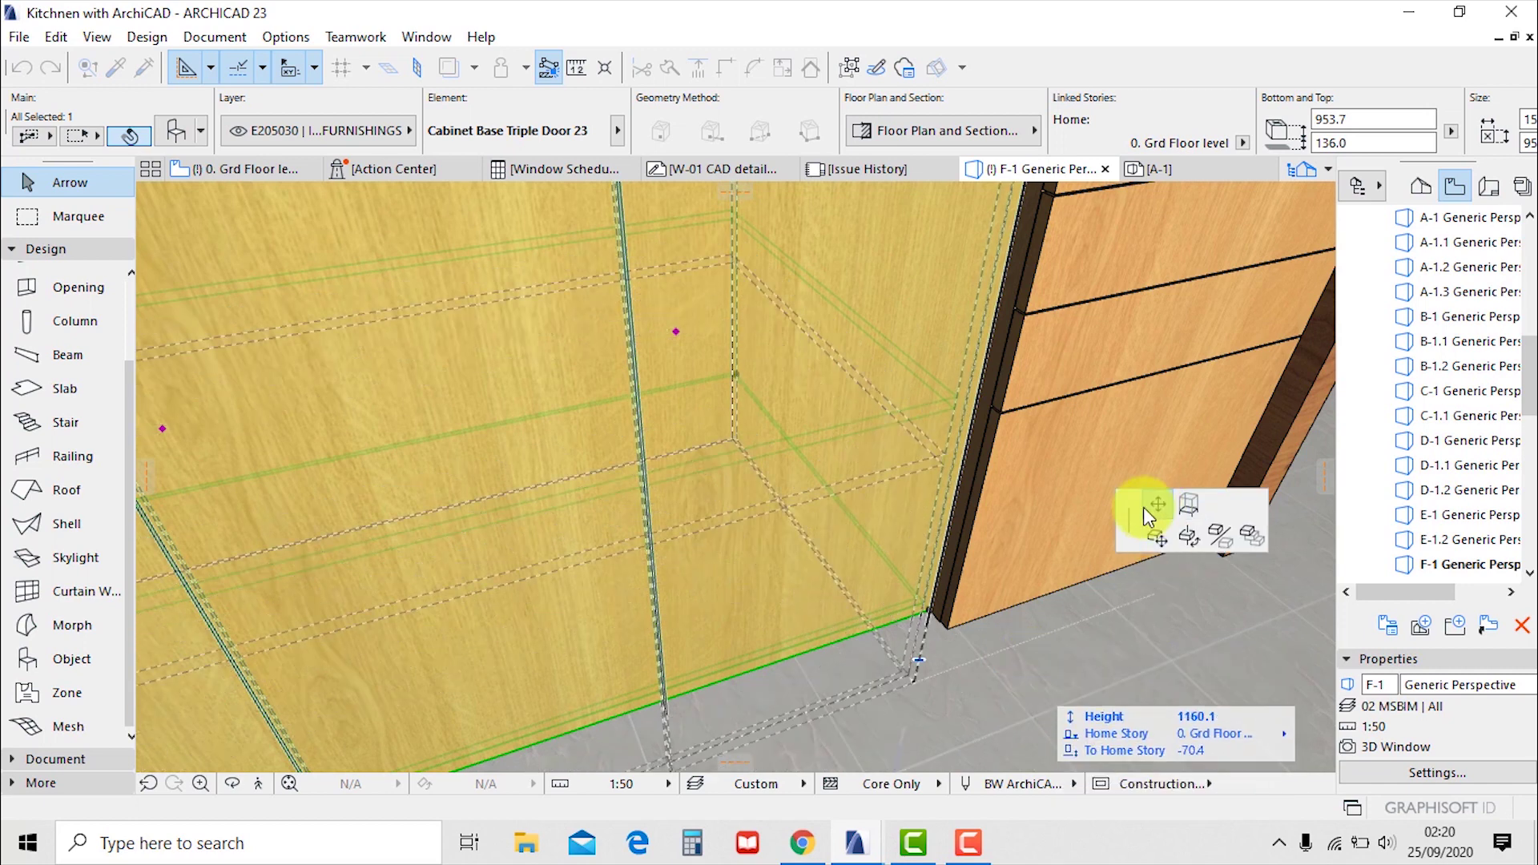
{"action": "left_click", "coordinate": [949, 629]}
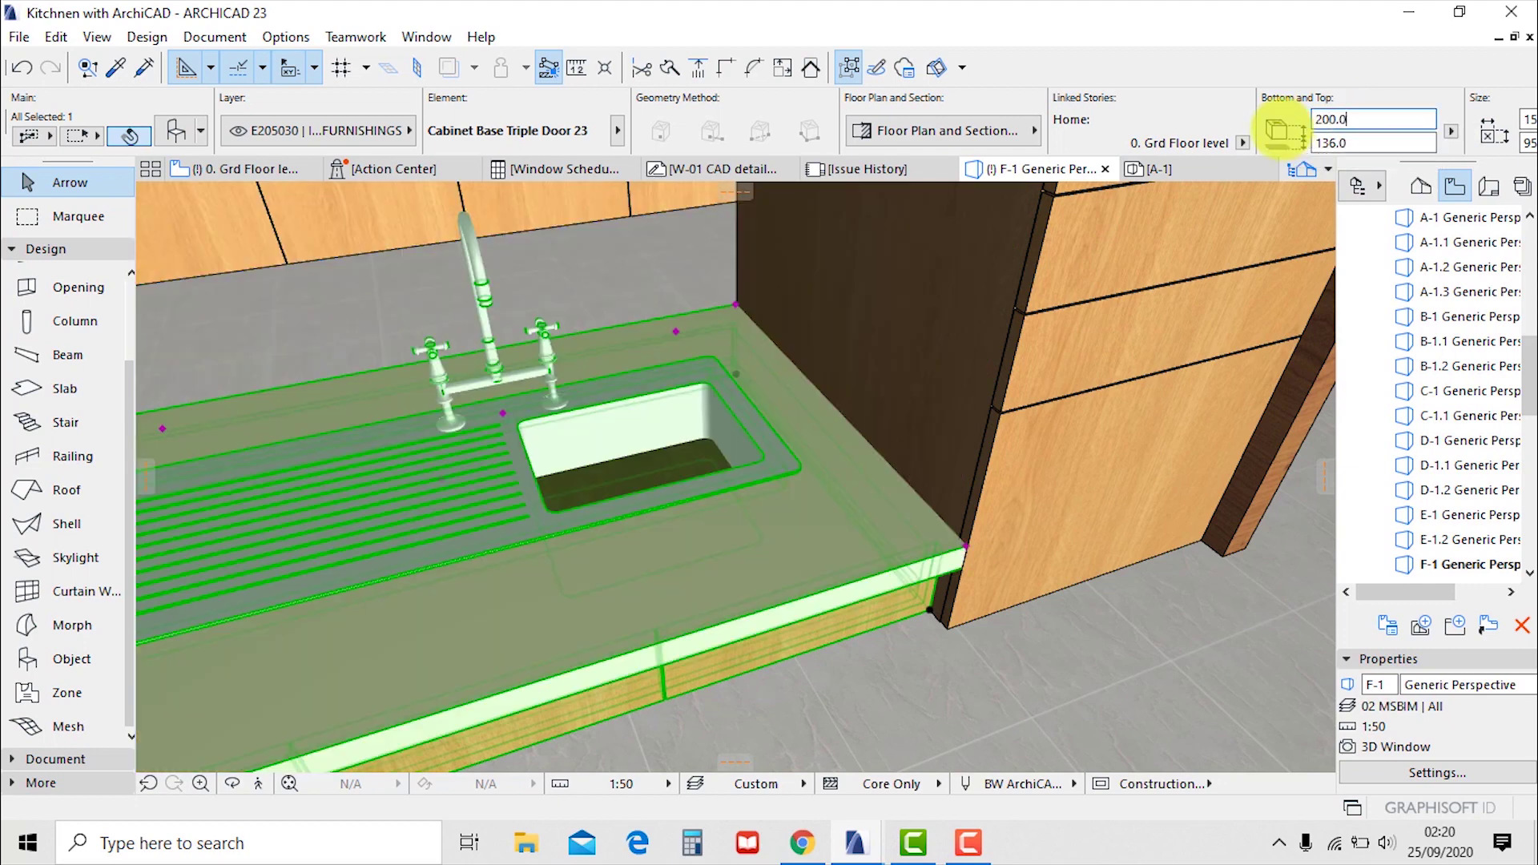
{"action": "key", "text": "ctrl+z"}
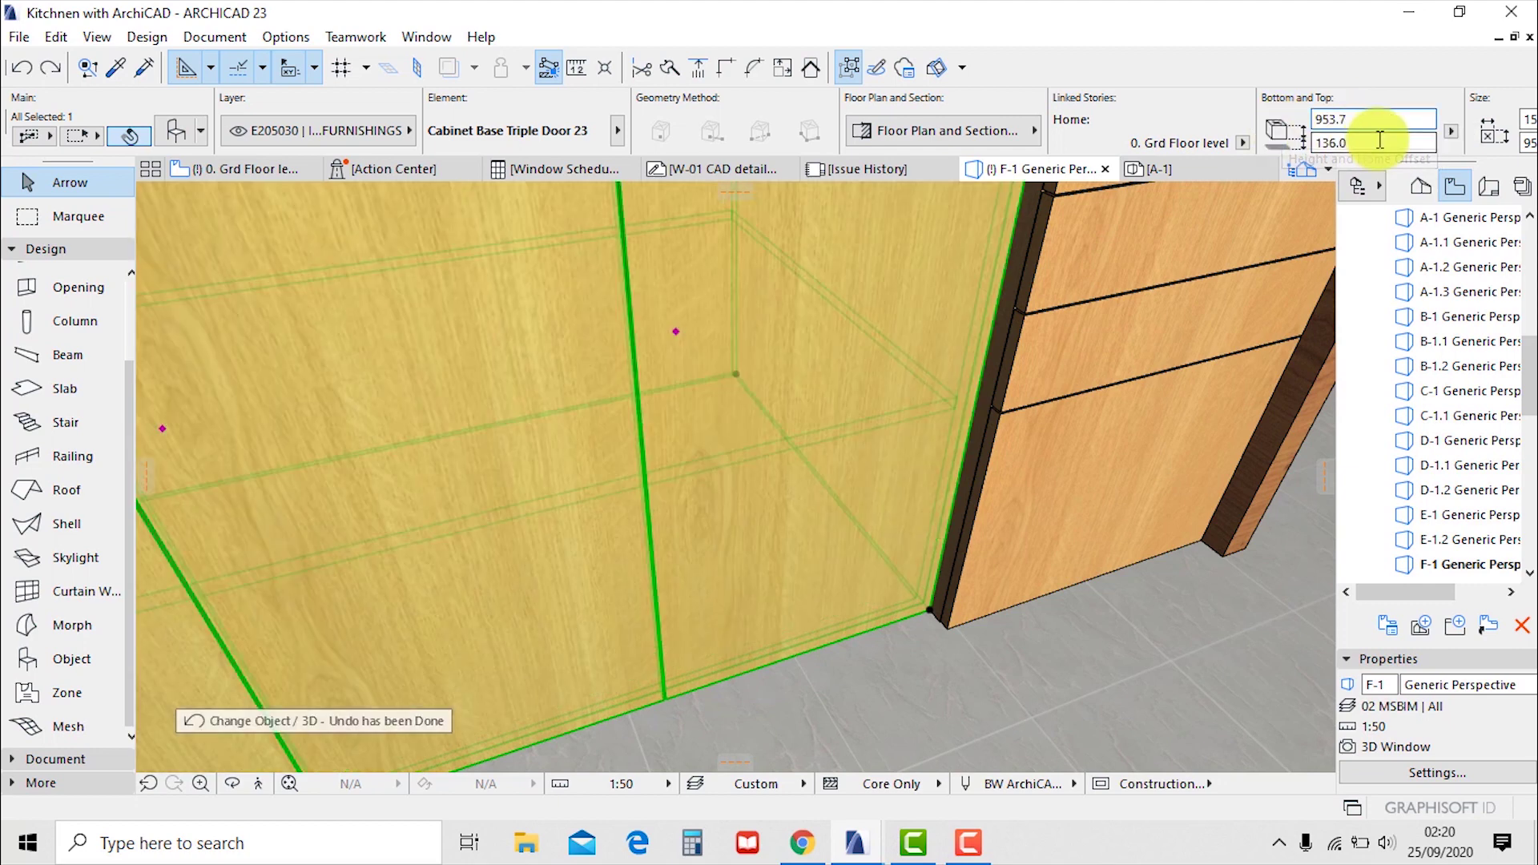
Set the sink cabinet's depth to 1000 mm so its doors line up with the neighbouring drawer fronts
{"action": "scroll", "coordinate": [1387, 118], "scroll_direction": "down", "scroll_amount": 5}
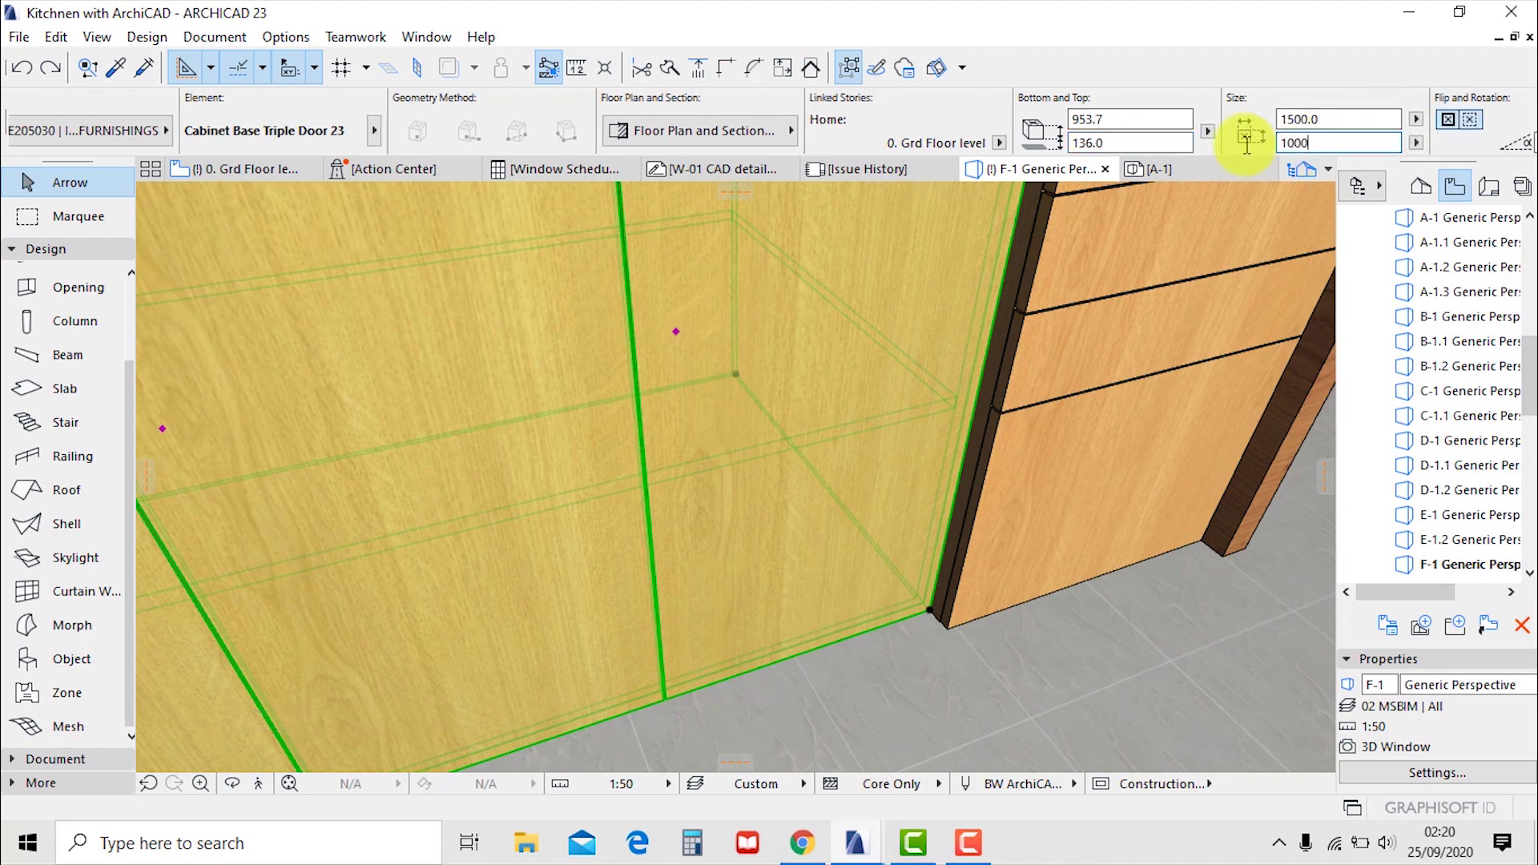
{"action": "key", "text": "Return"}
{"action": "scroll", "coordinate": [862, 559], "scroll_direction": "down", "scroll_amount": 6}
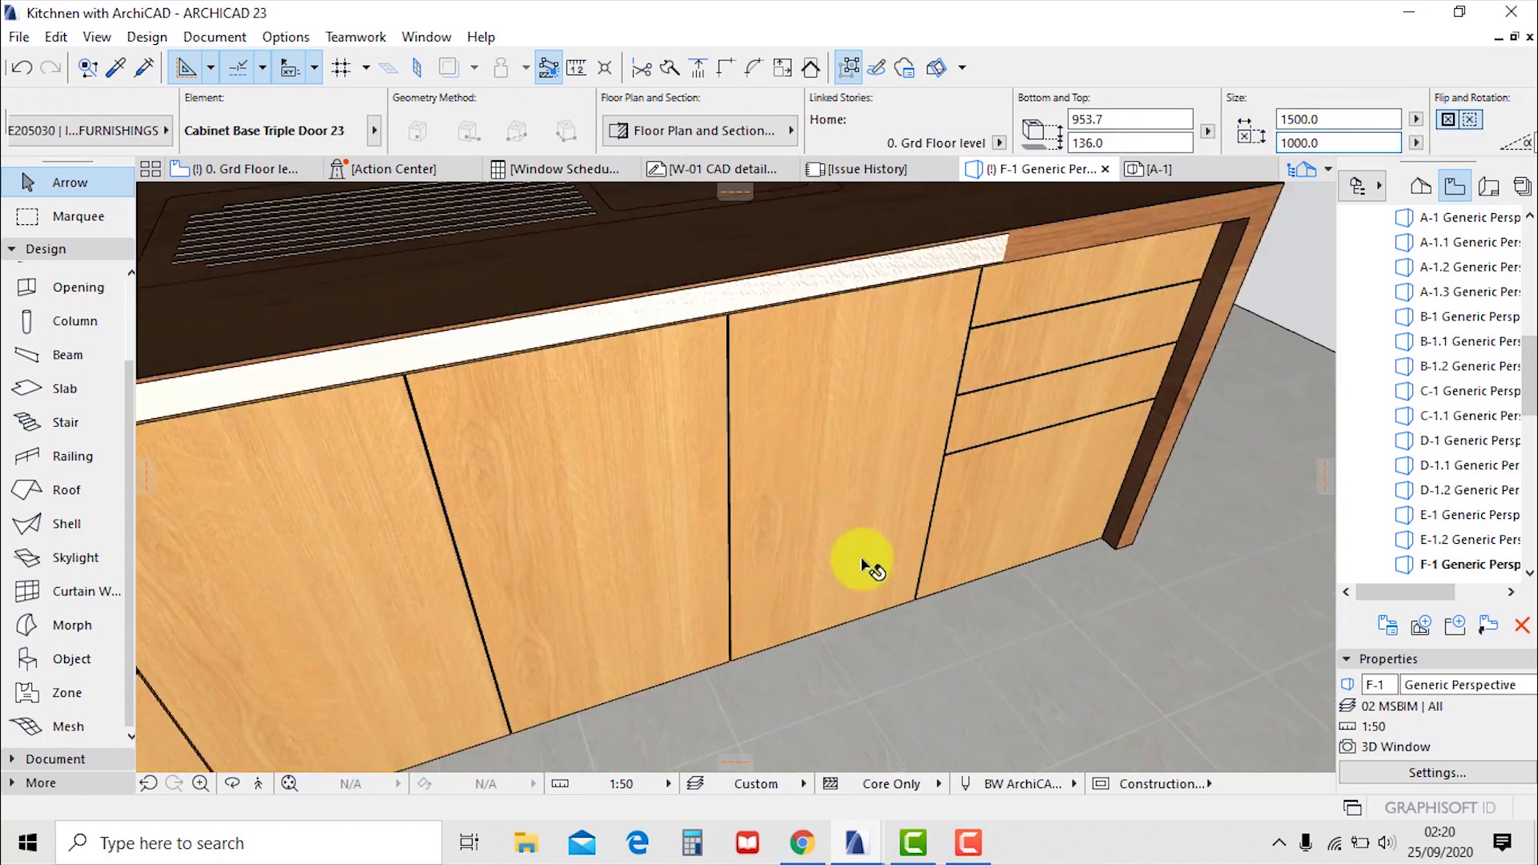
Select the countertop slab and offset its front edge outward by 20 mm to cover the sink cabinet's white counter edge
{"action": "middle_click_drag", "start_coordinate": [901, 619], "coordinate": [701, 550], "text": "shift"}
{"action": "scroll", "coordinate": [722, 478], "scroll_direction": "up", "scroll_amount": 5}
{"action": "middle_click_drag", "start_coordinate": [725, 478], "coordinate": [914, 544], "text": "shift"}
{"action": "left_click_drag", "start_coordinate": [914, 544], "coordinate": [982, 508]}
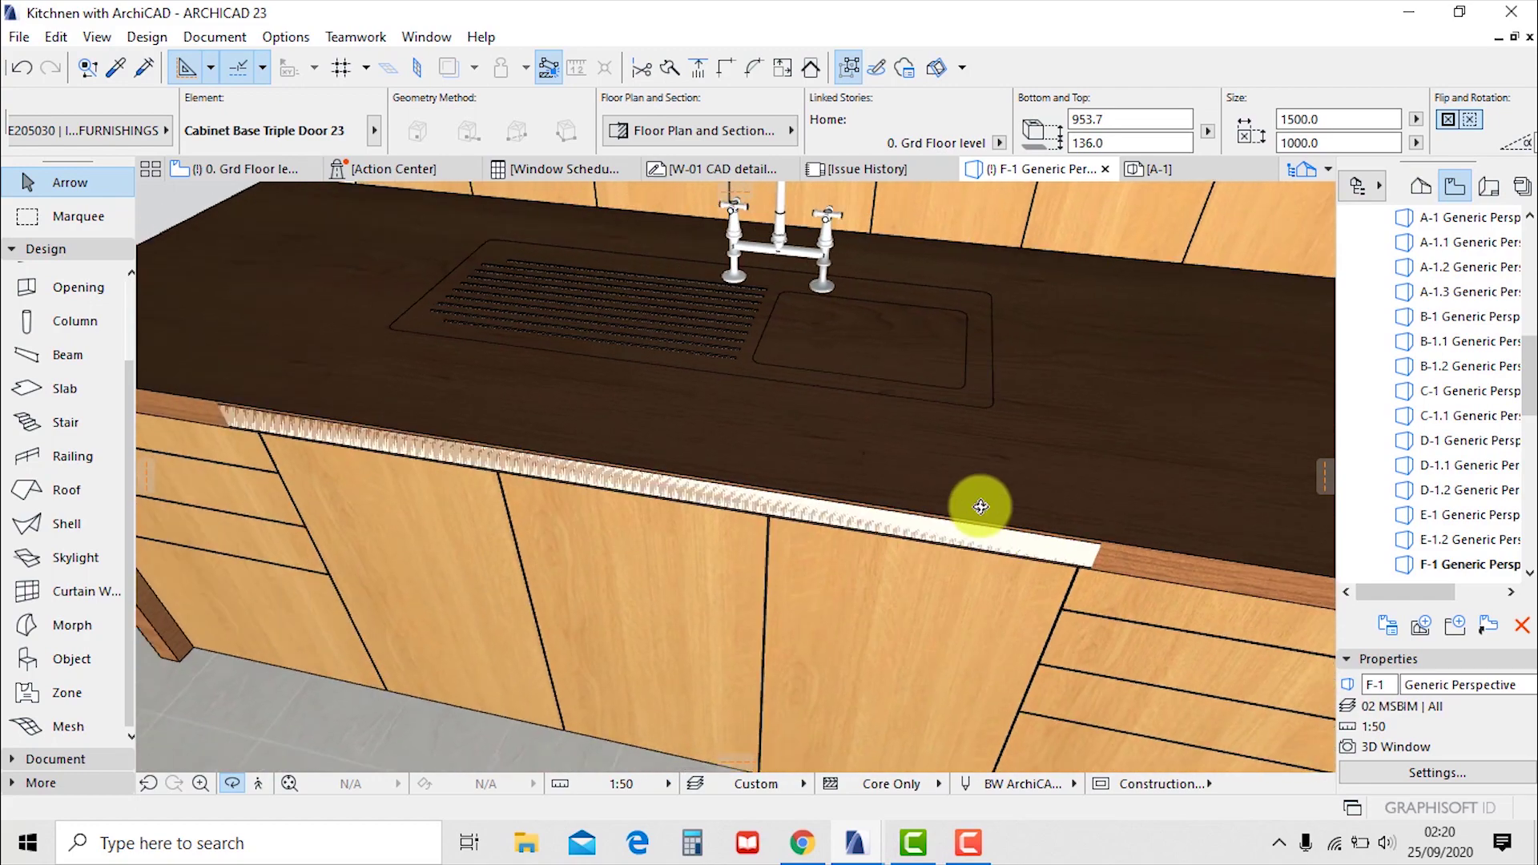
{"action": "scroll", "coordinate": [982, 508], "scroll_direction": "down", "scroll_amount": 1}
{"action": "left_click_drag", "start_coordinate": [652, 515], "coordinate": [954, 490]}
{"action": "scroll", "coordinate": [957, 491], "scroll_direction": "down", "scroll_amount": 1}
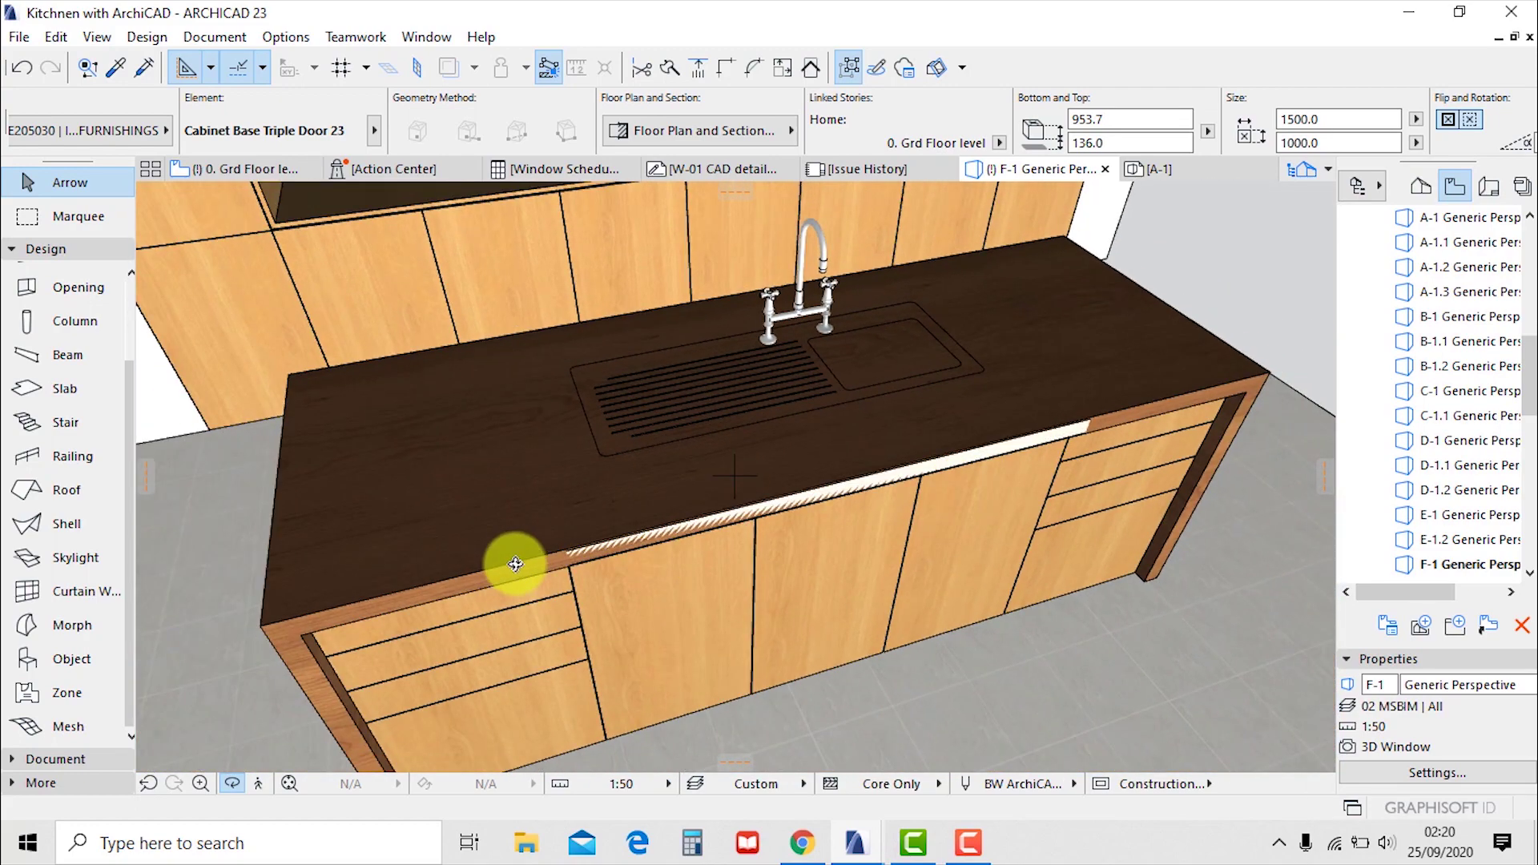
{"action": "left_click", "coordinate": [478, 580]}
{"action": "left_click", "coordinate": [482, 576]}
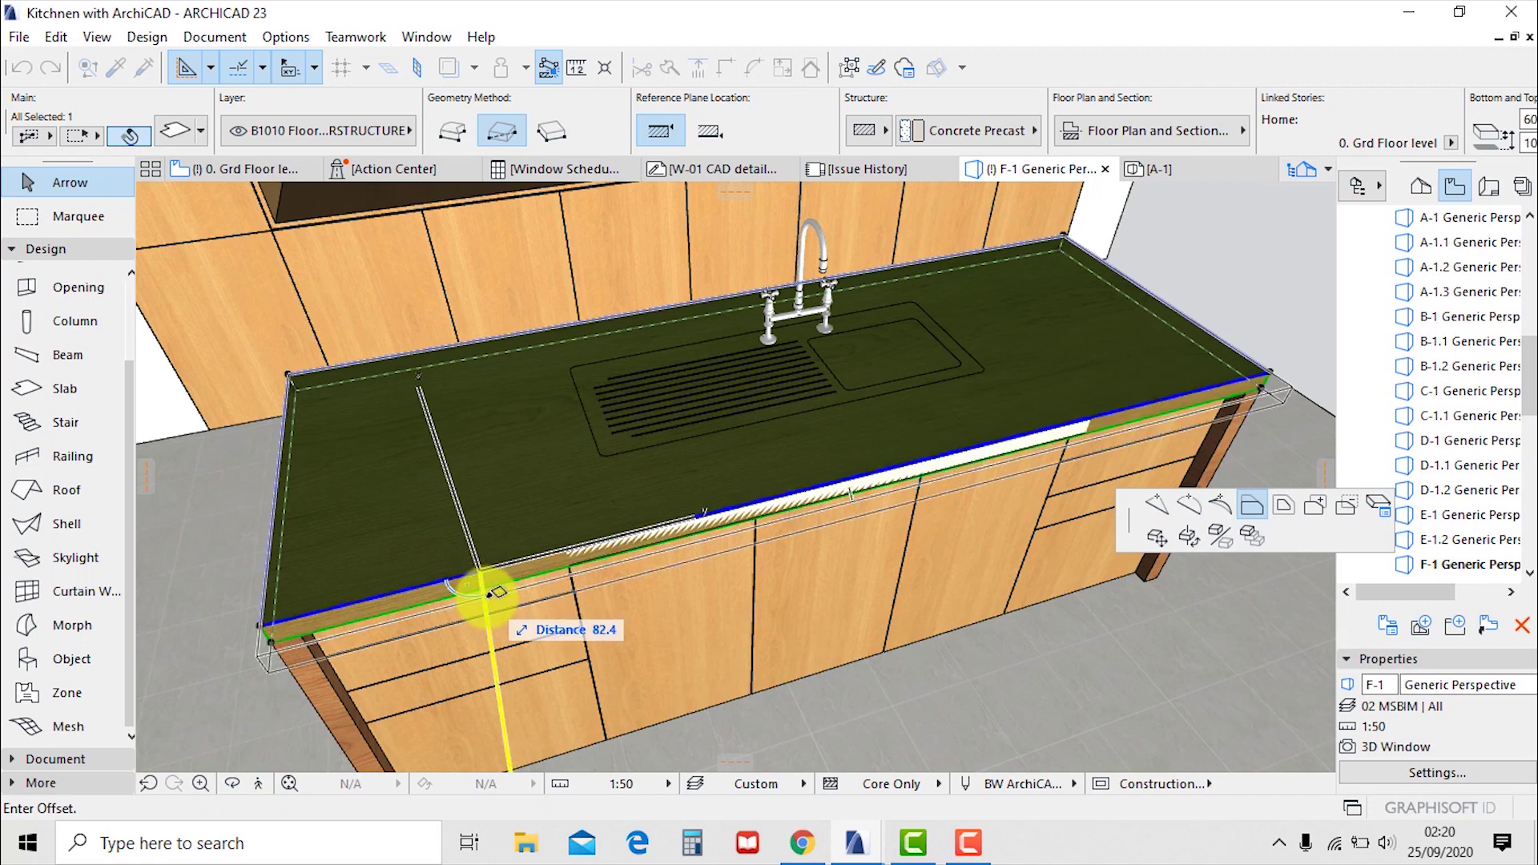
{"action": "type", "text": "20"}
{"action": "key", "text": "Return"}
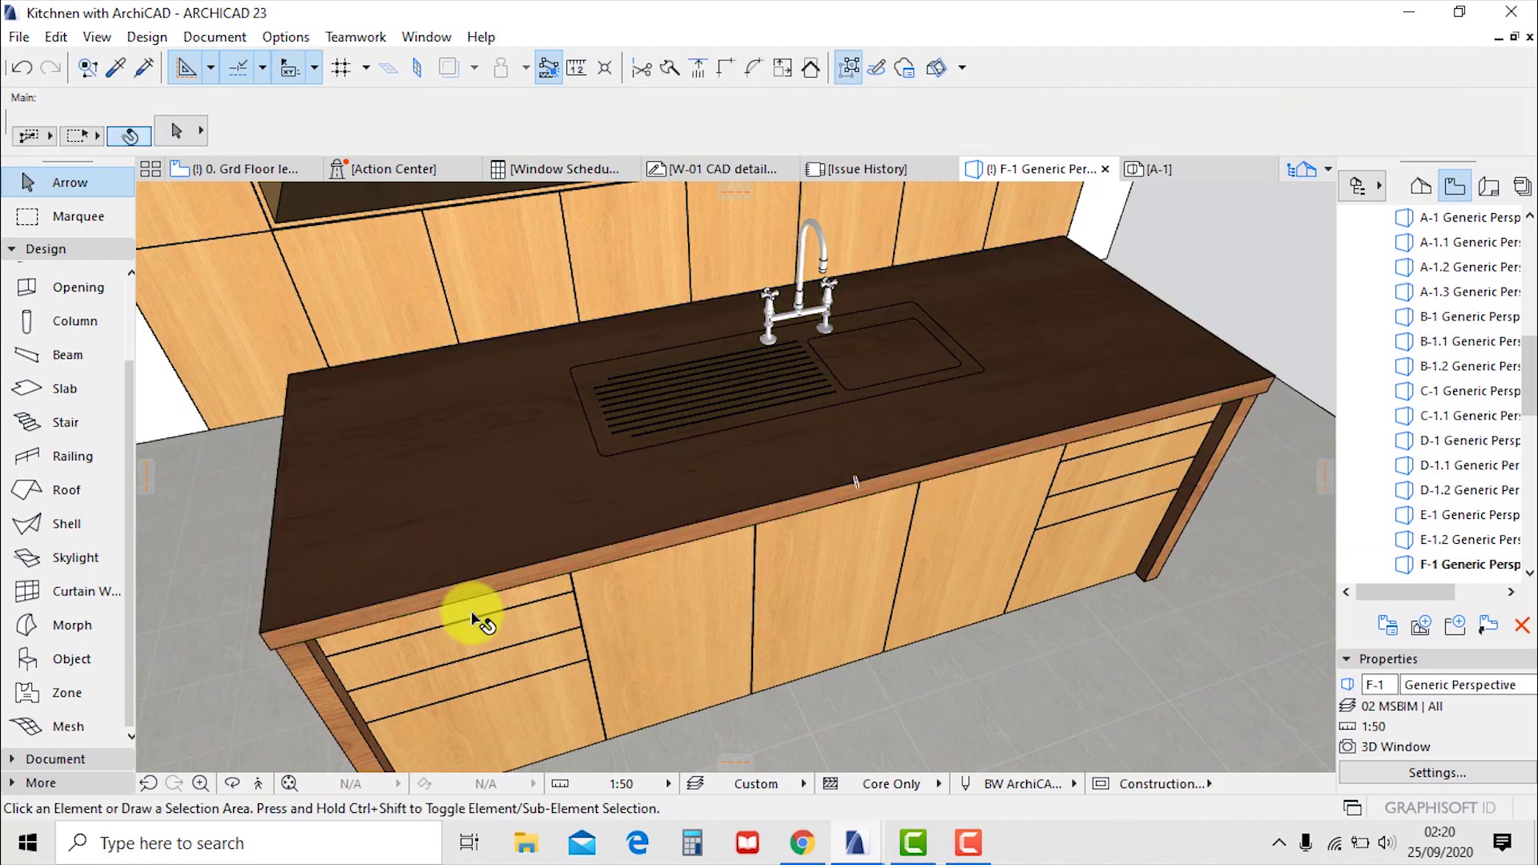
Offset the front edge of the side panel at the open-shelf end outward by 20 mm to match the countertop
{"action": "left_click", "coordinate": [283, 645]}
{"action": "type", "text": "20"}
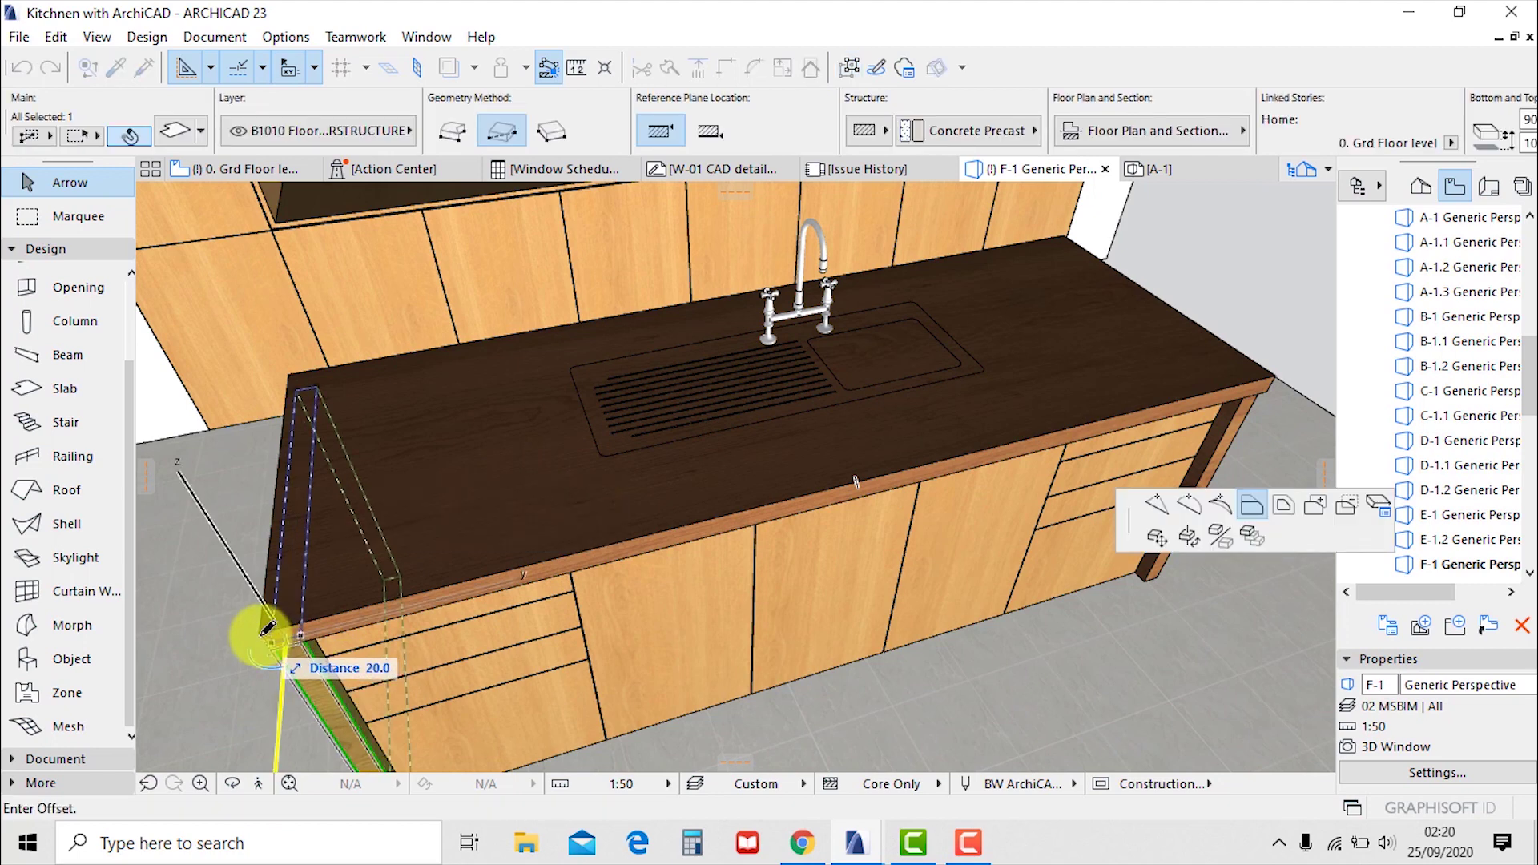
{"action": "key", "text": "Return"}
{"action": "scroll", "coordinate": [1106, 476], "scroll_direction": "down", "scroll_amount": 3}
{"action": "scroll", "coordinate": [1070, 442], "scroll_direction": "up", "scroll_amount": 4}
{"action": "key", "text": "Escape"}
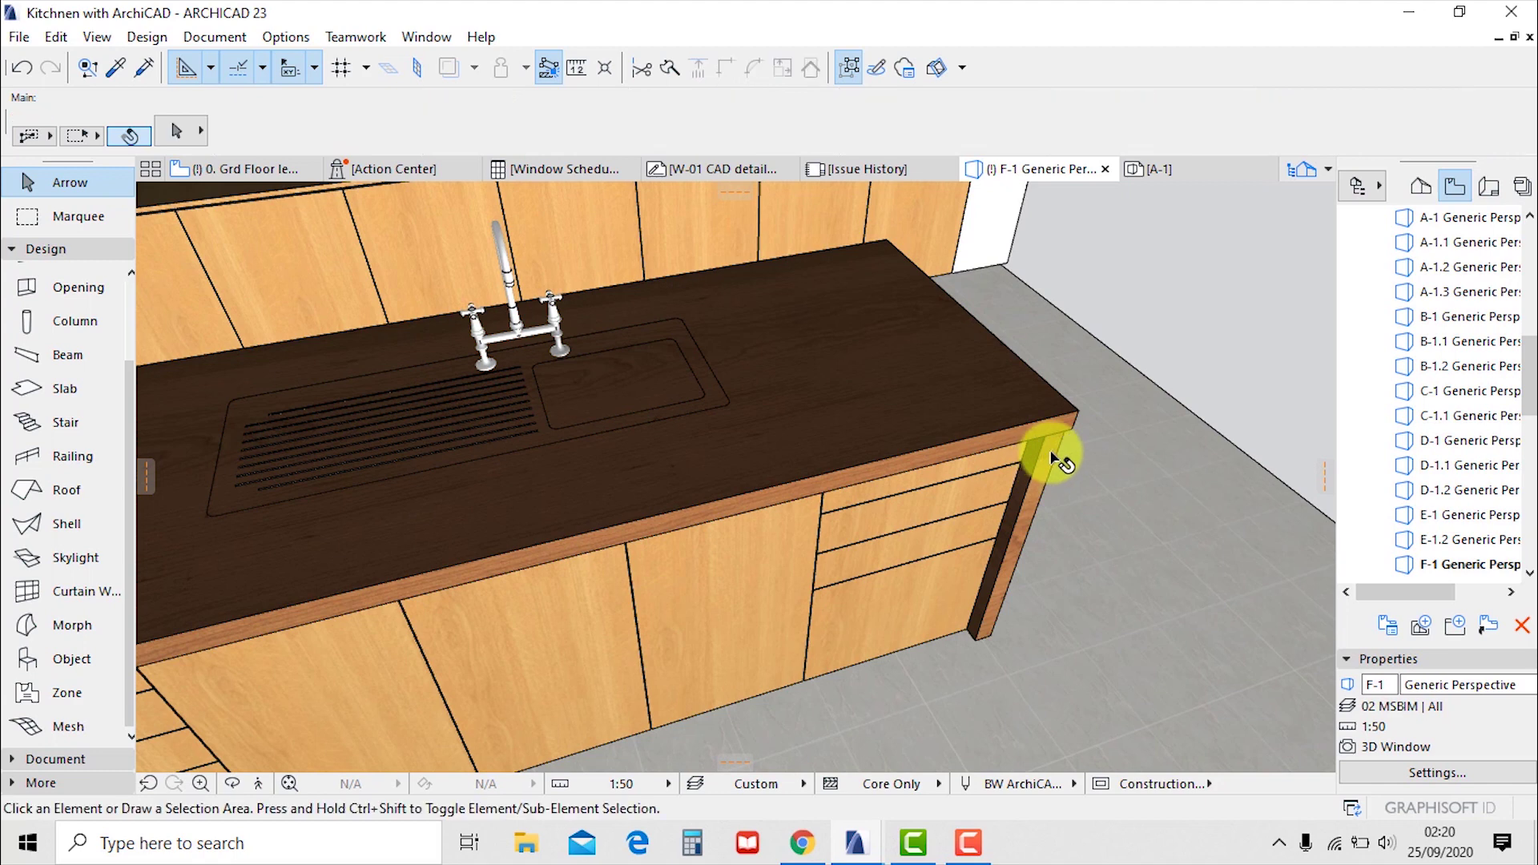
Offset the front edge of the oven-end side panel outward by 20 mm, flush with the countertop
{"action": "left_click", "coordinate": [1060, 437]}
{"action": "left_click", "coordinate": [1060, 428]}
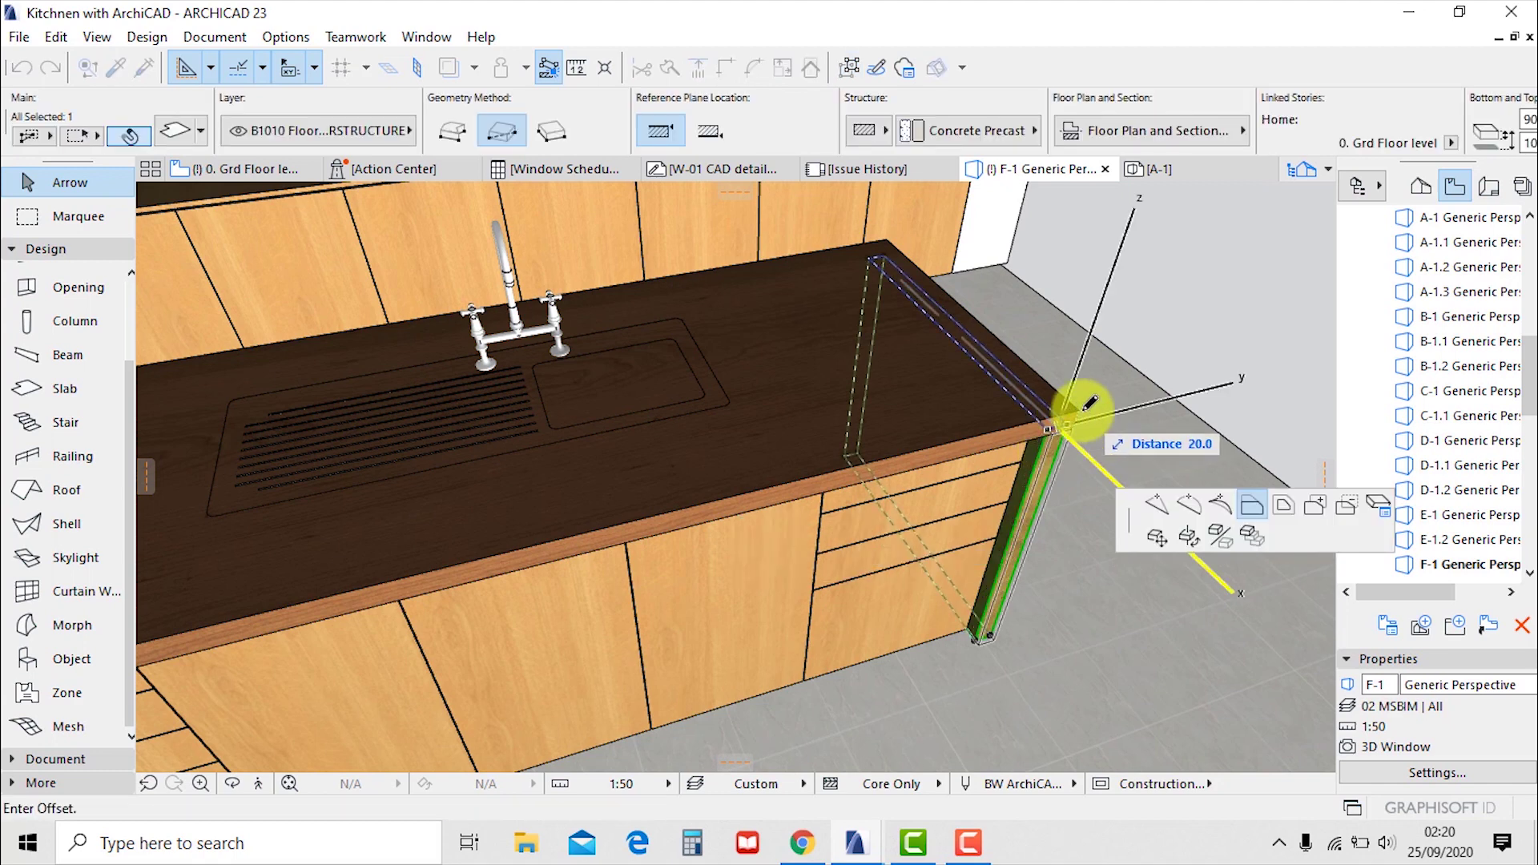
{"action": "key", "text": "Escape"}
{"action": "key", "text": "Escape"}
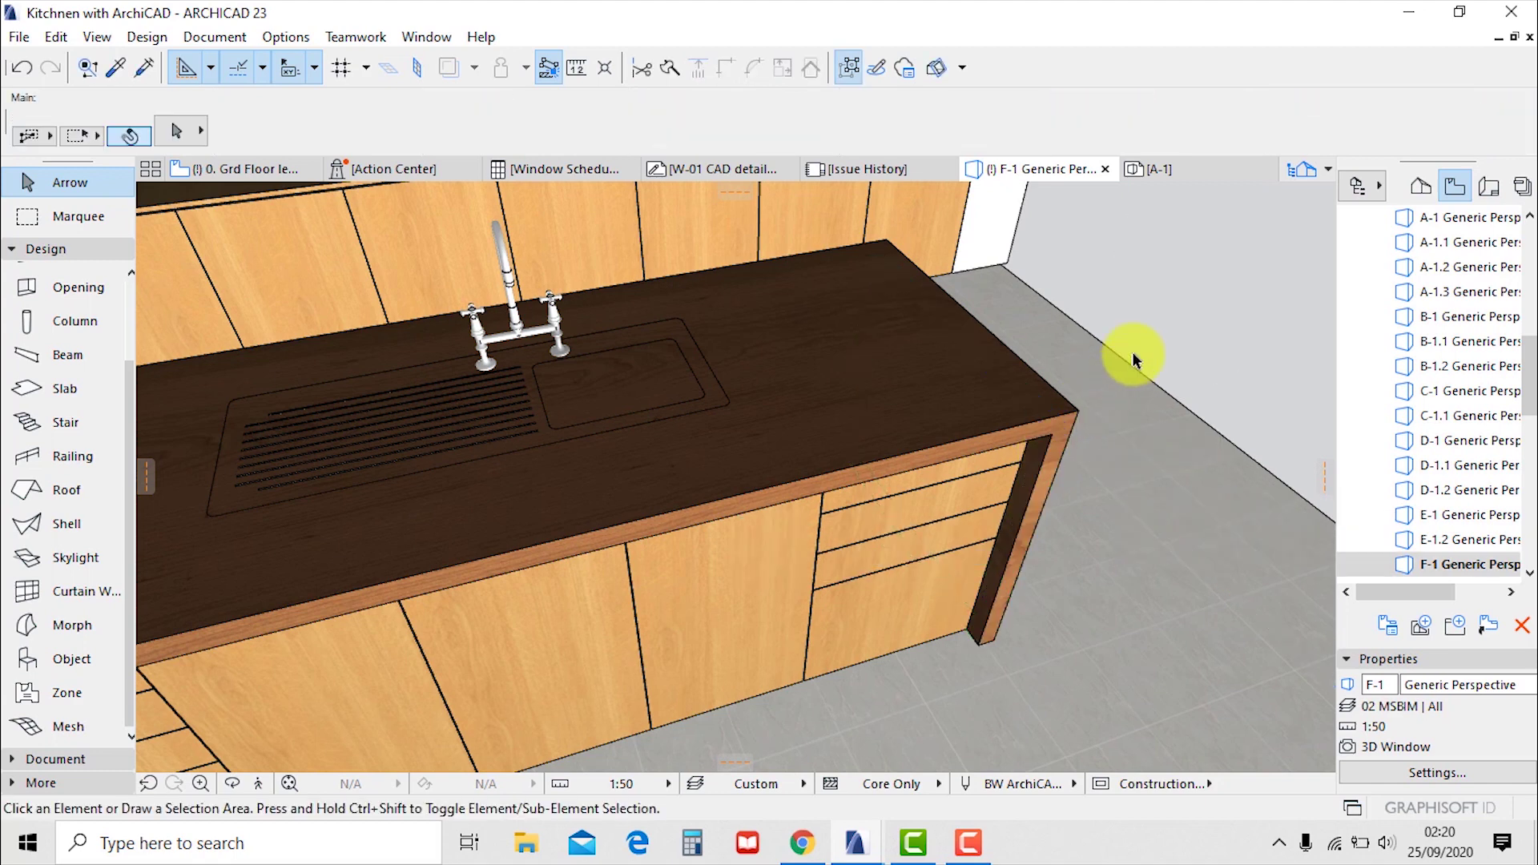
{"action": "scroll", "coordinate": [1115, 363], "scroll_direction": "down", "scroll_amount": 5}
{"action": "left_click_drag", "start_coordinate": [1065, 541], "coordinate": [730, 531]}
{"action": "scroll", "coordinate": [730, 530], "scroll_direction": "up", "scroll_amount": 6}
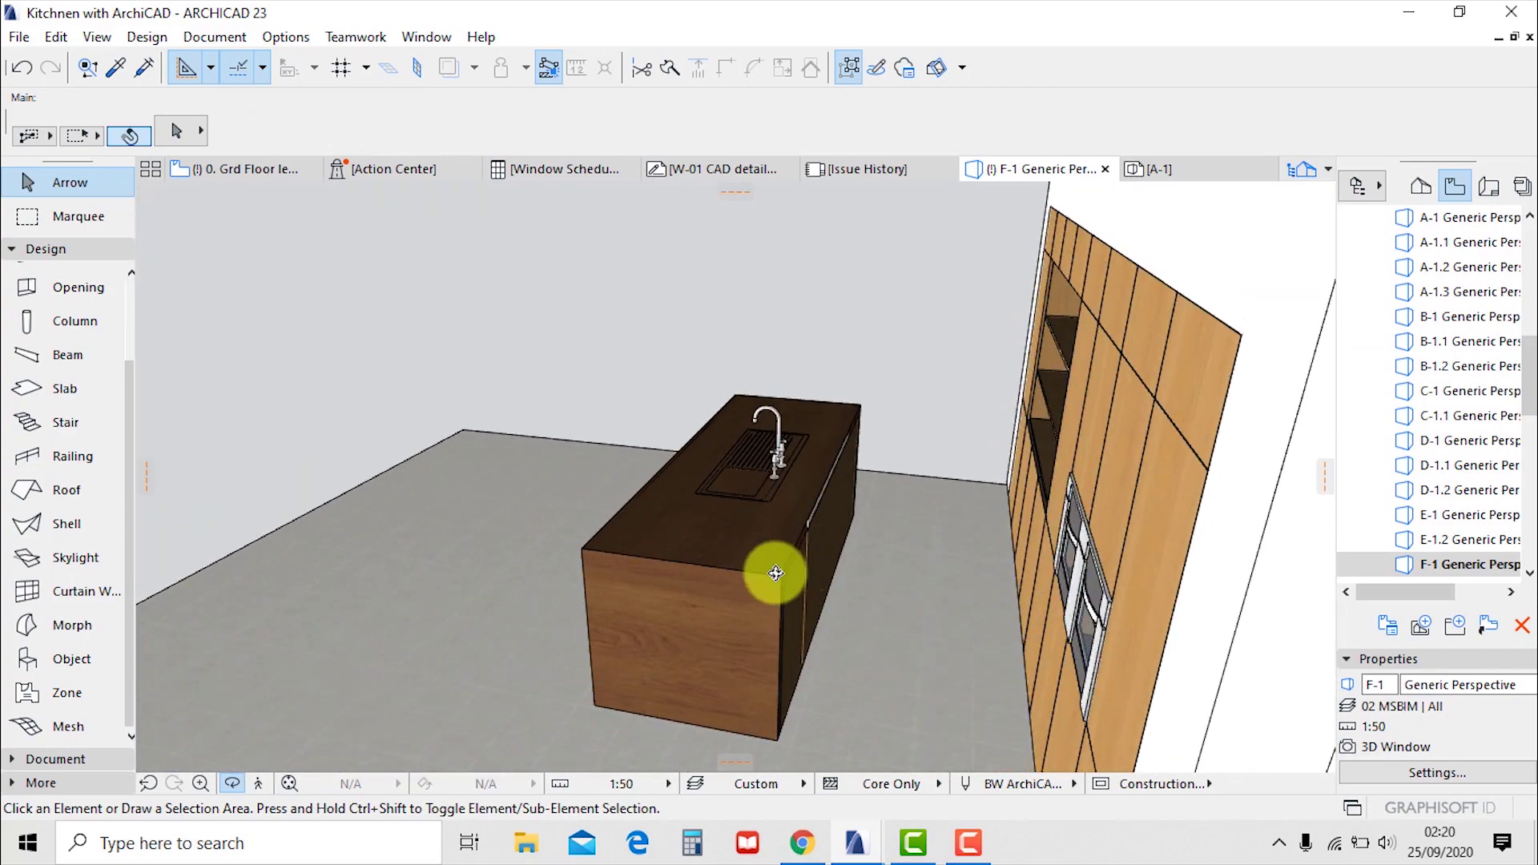
{"action": "key", "text": "Escape"}
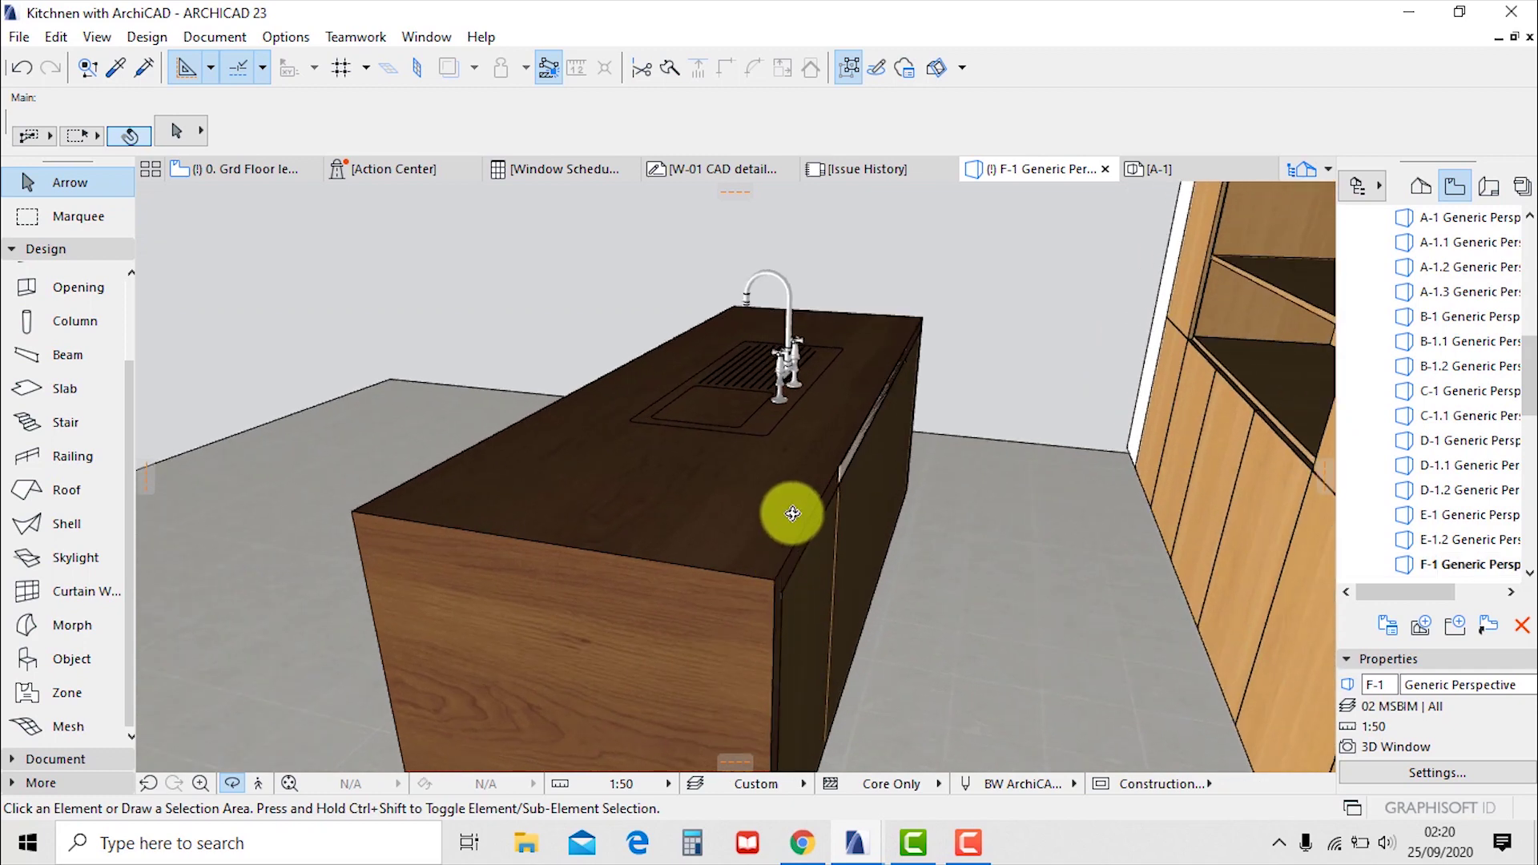
Offset the countertop slab's long tap-side edge outward to overhang the cabinet backs
{"action": "left_click", "coordinate": [810, 505]}
{"action": "left_click", "coordinate": [825, 505]}
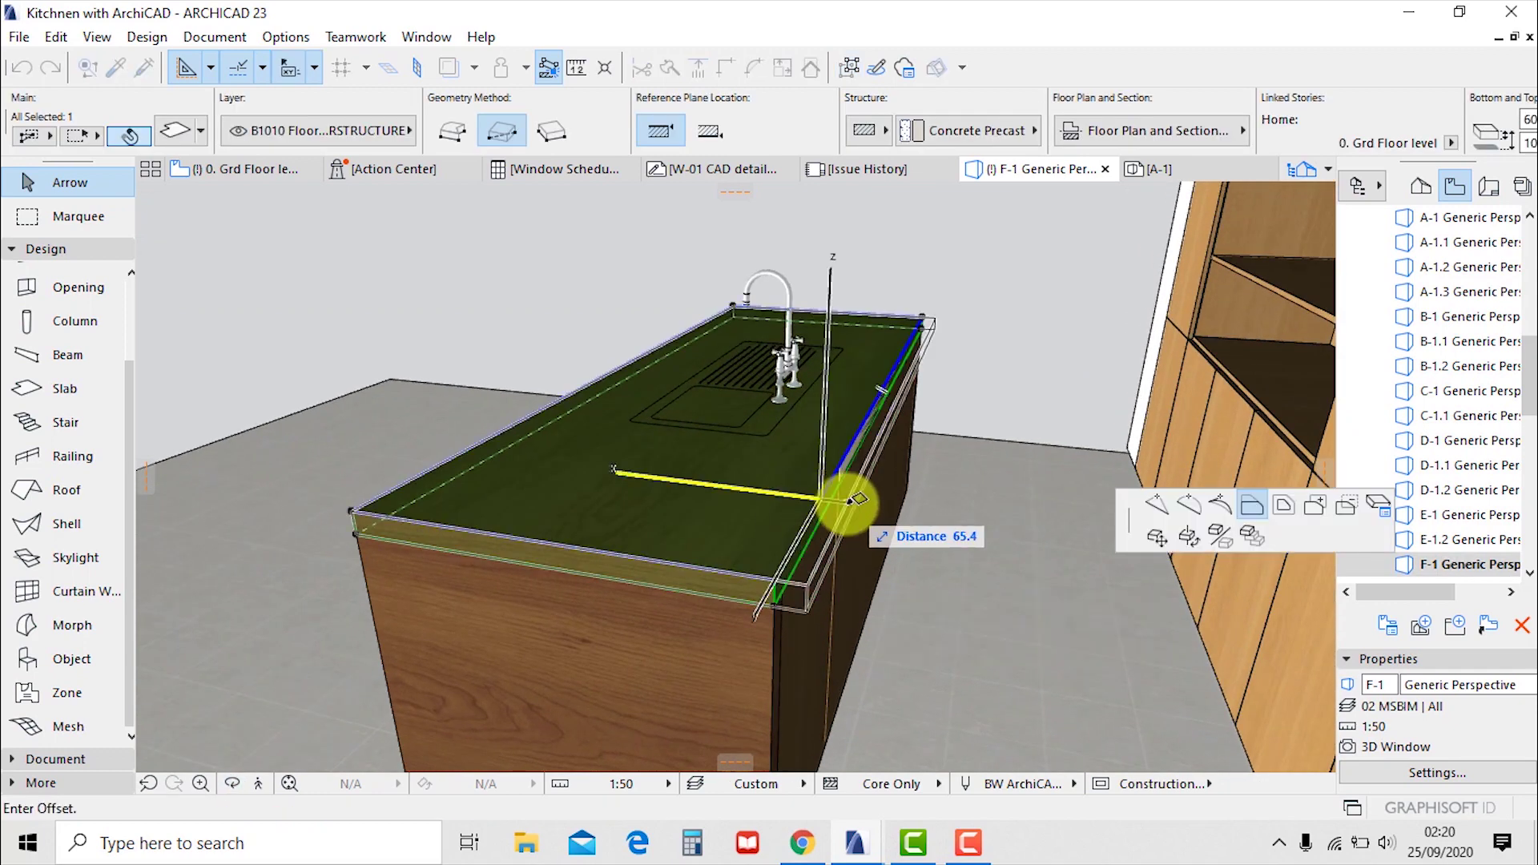
{"action": "key", "text": "Return"}
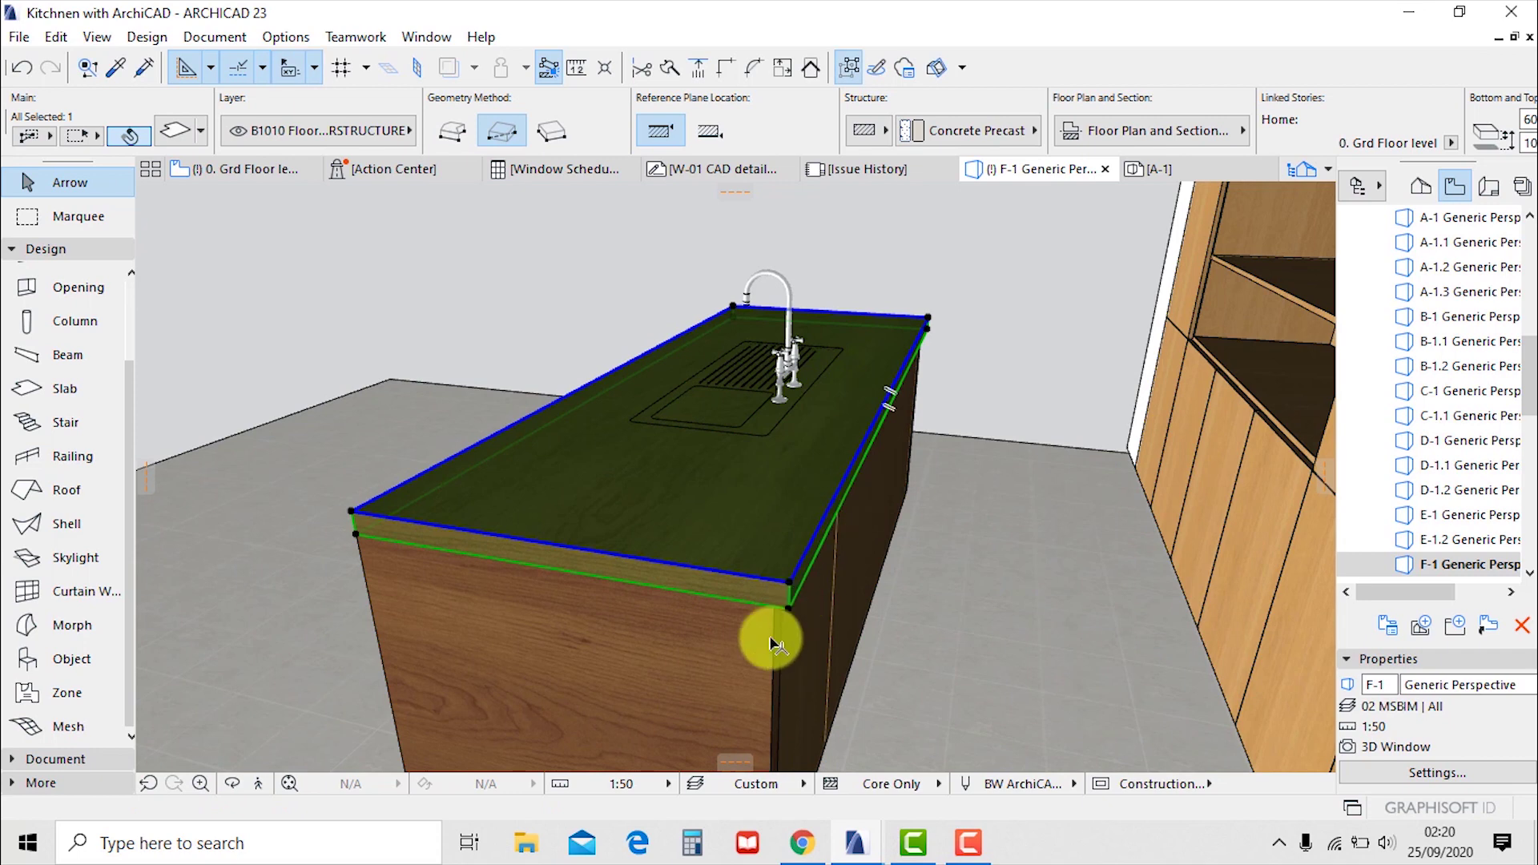
Offset the tap-side edge of the adjoining end panel outward to meet the extended countertop's corner
{"action": "scroll", "coordinate": [765, 603], "scroll_direction": "up", "scroll_amount": 2}
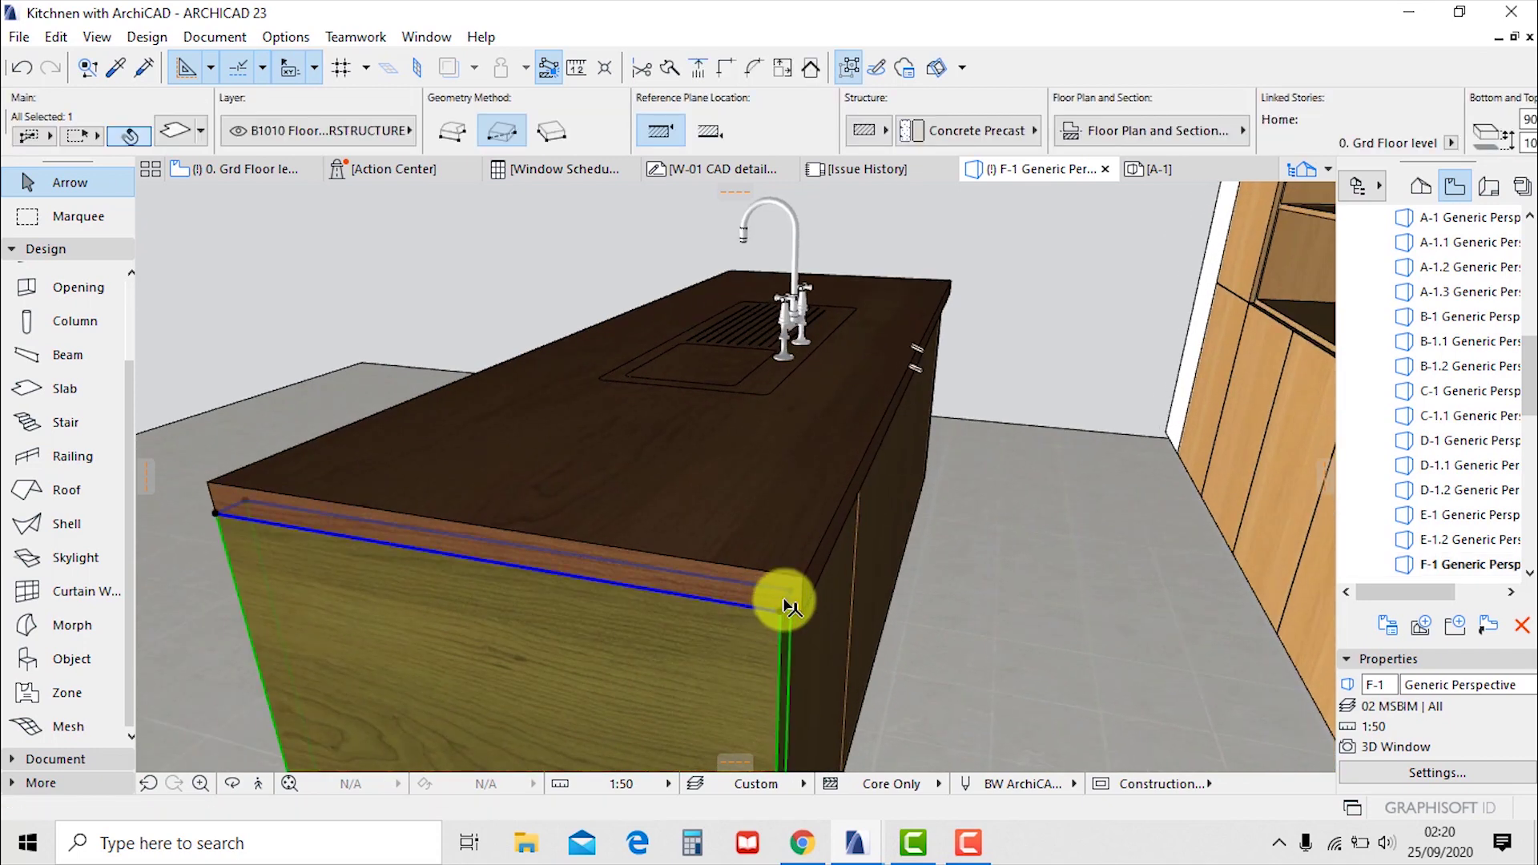
{"action": "left_click", "coordinate": [791, 601]}
{"action": "left_click", "coordinate": [804, 577]}
{"action": "key", "text": "Escape"}
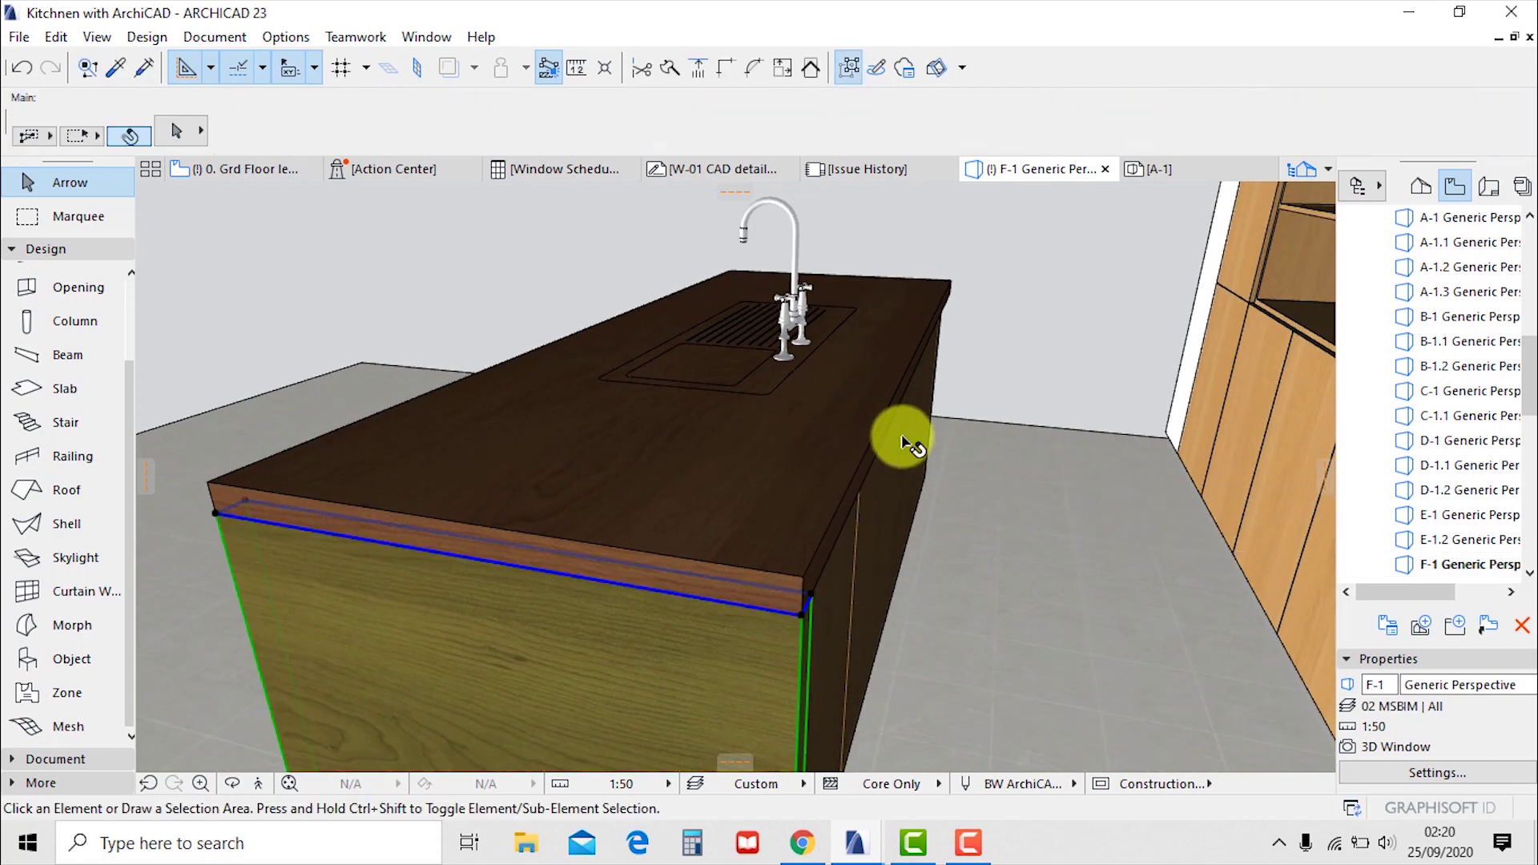
Offset the tap-side edge of the opposite end panel outward, flush with the countertop's corner
{"action": "middle_click_drag", "start_coordinate": [1171, 481], "coordinate": [1097, 416], "text": "shift"}
{"action": "scroll", "coordinate": [437, 433], "scroll_direction": "up", "scroll_amount": 3}
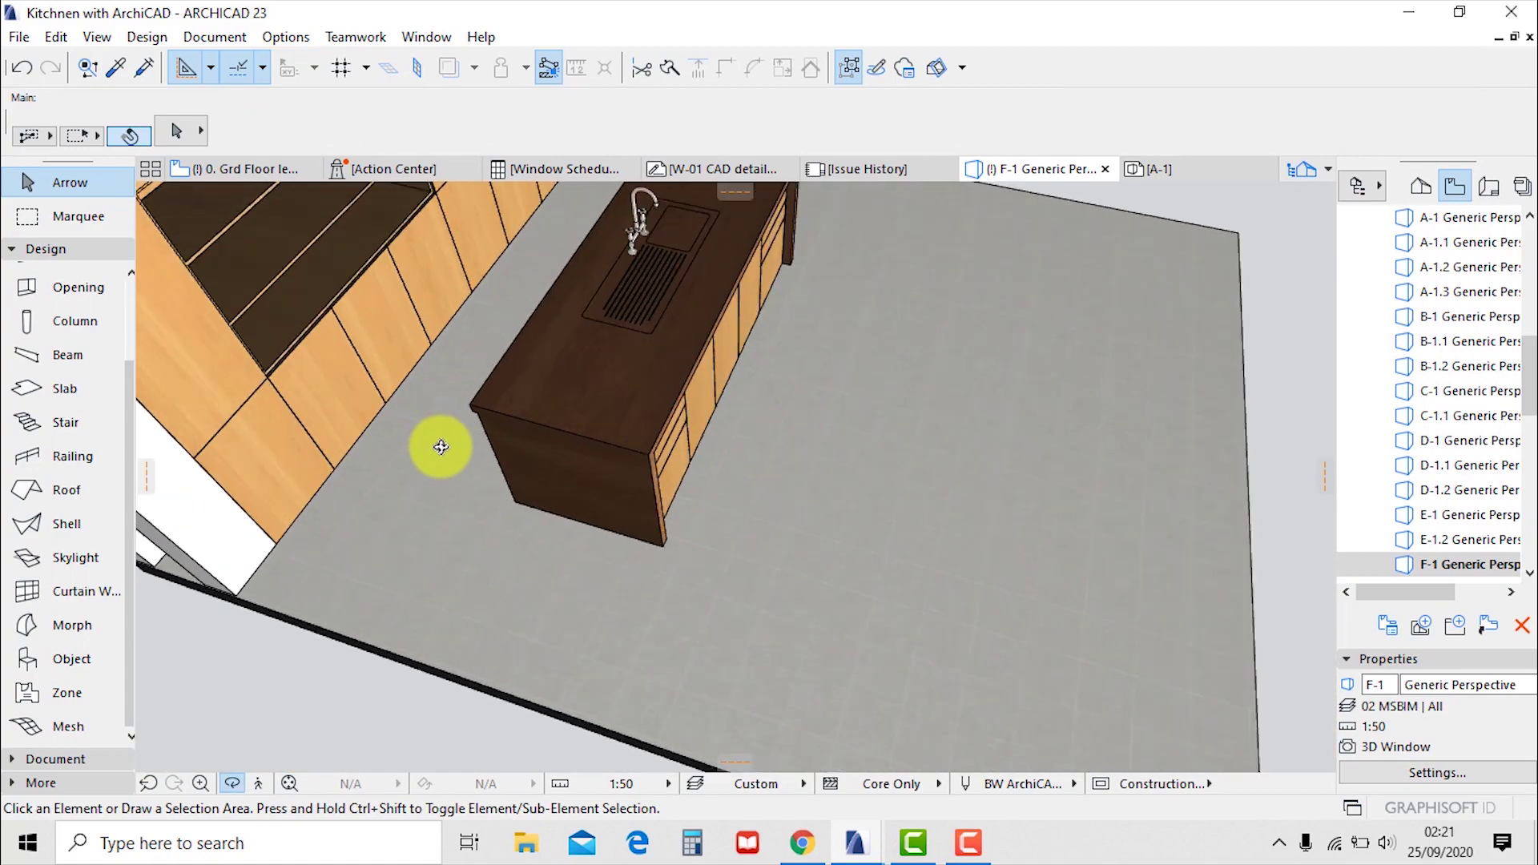
{"action": "middle_click_drag", "start_coordinate": [584, 423], "coordinate": [667, 479], "text": "shift"}
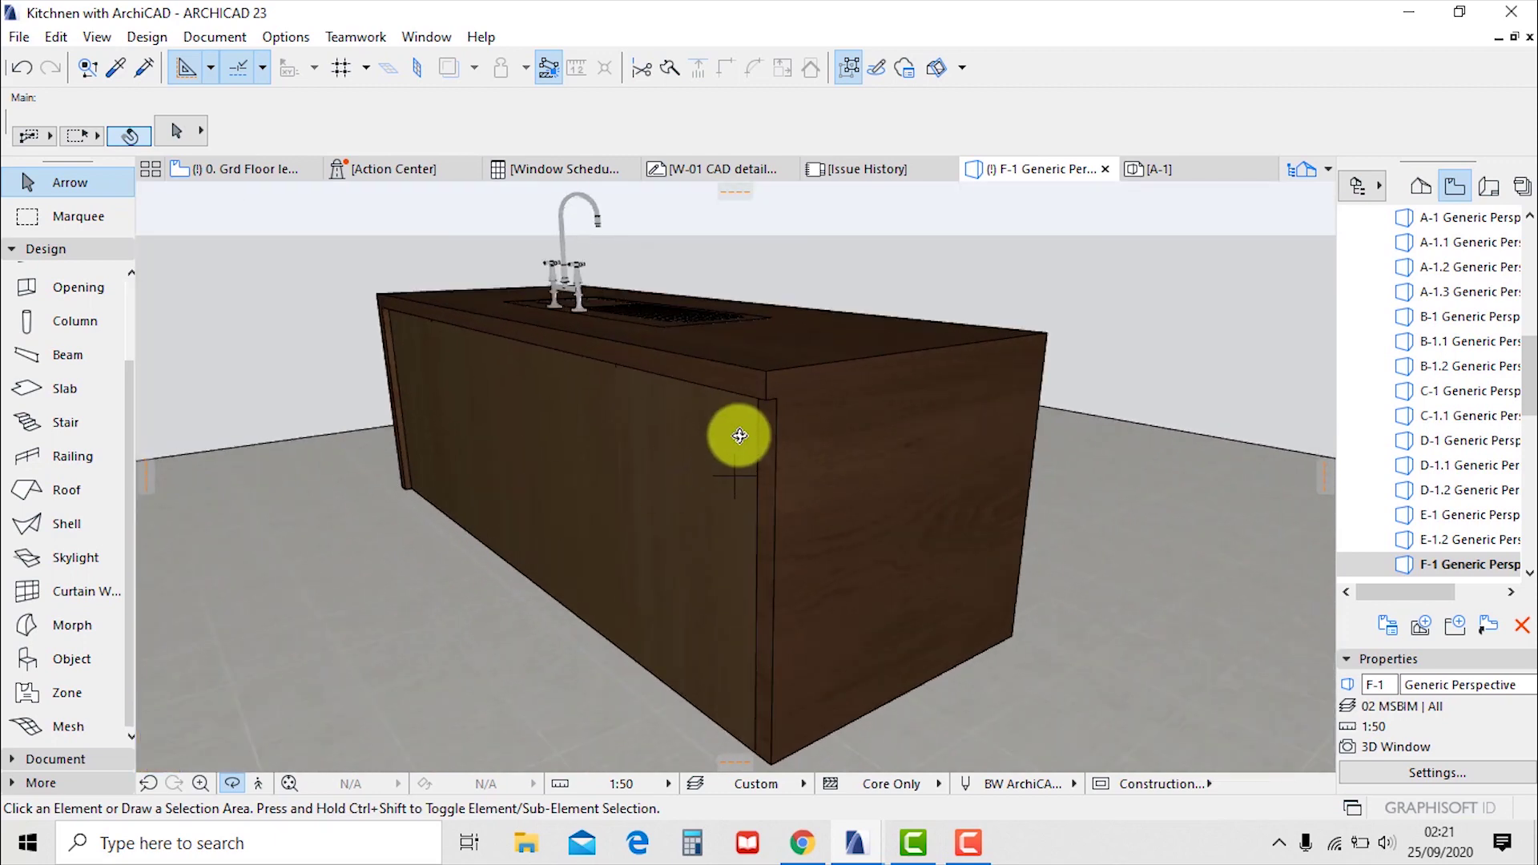
{"action": "left_click", "coordinate": [768, 408]}
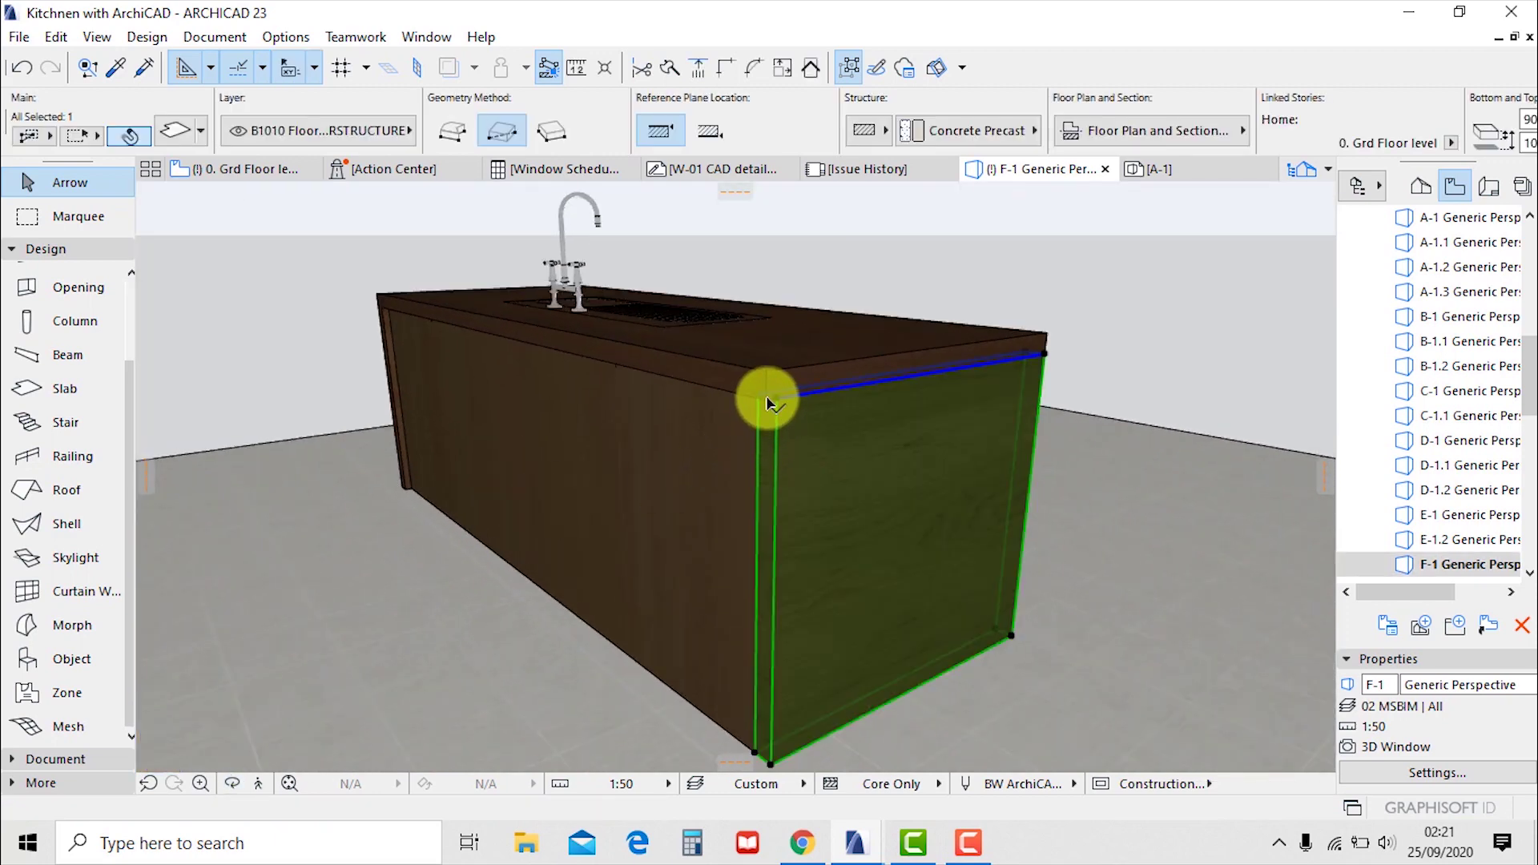
{"action": "scroll", "coordinate": [769, 404], "scroll_direction": "up", "scroll_amount": 5}
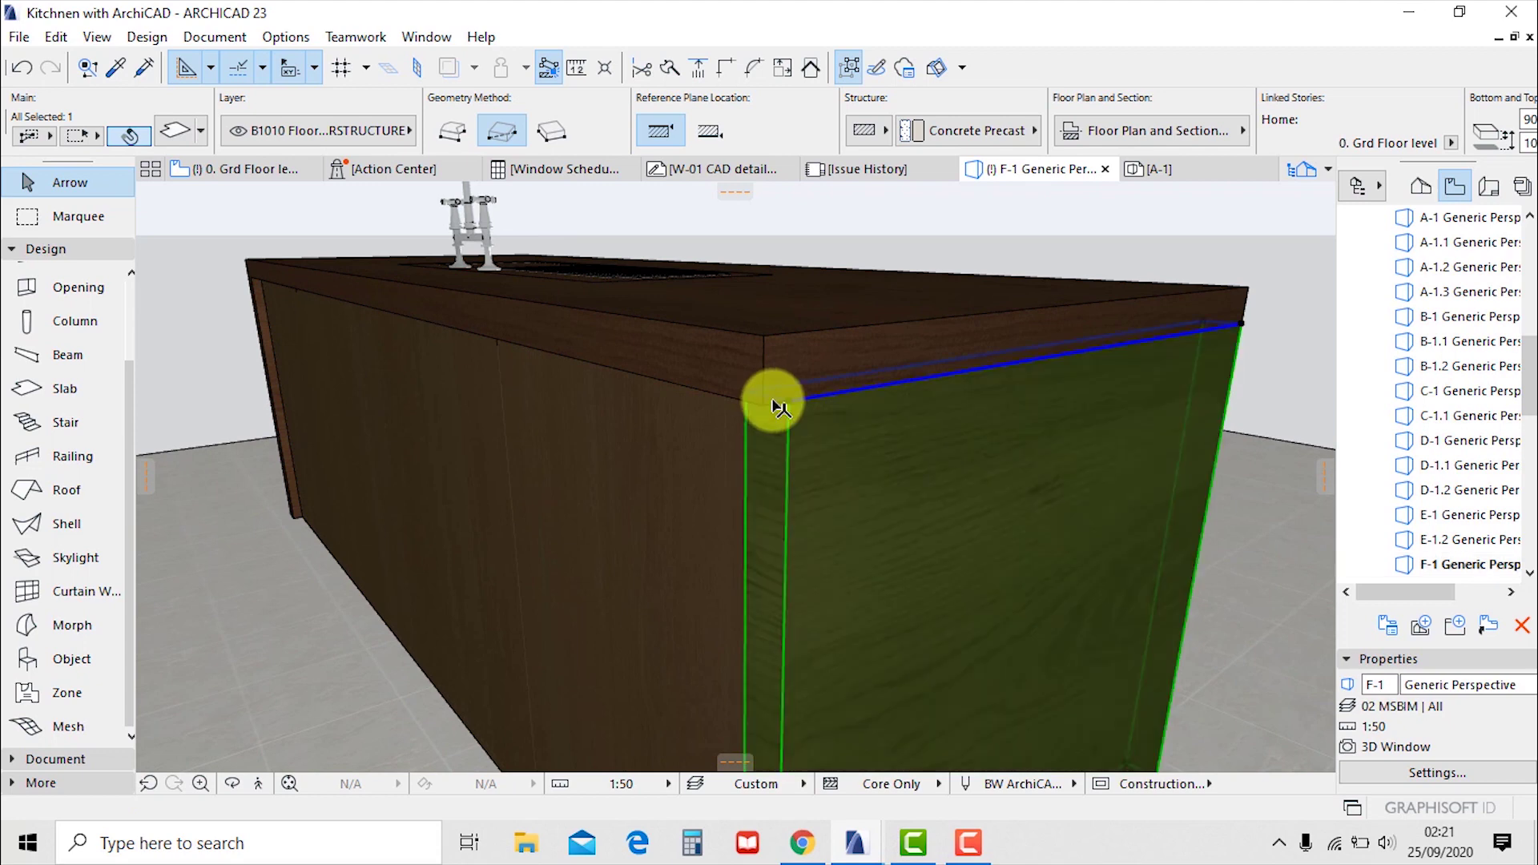
{"action": "left_click", "coordinate": [774, 398]}
{"action": "left_click", "coordinate": [765, 338]}
{"action": "key", "text": "Escape"}
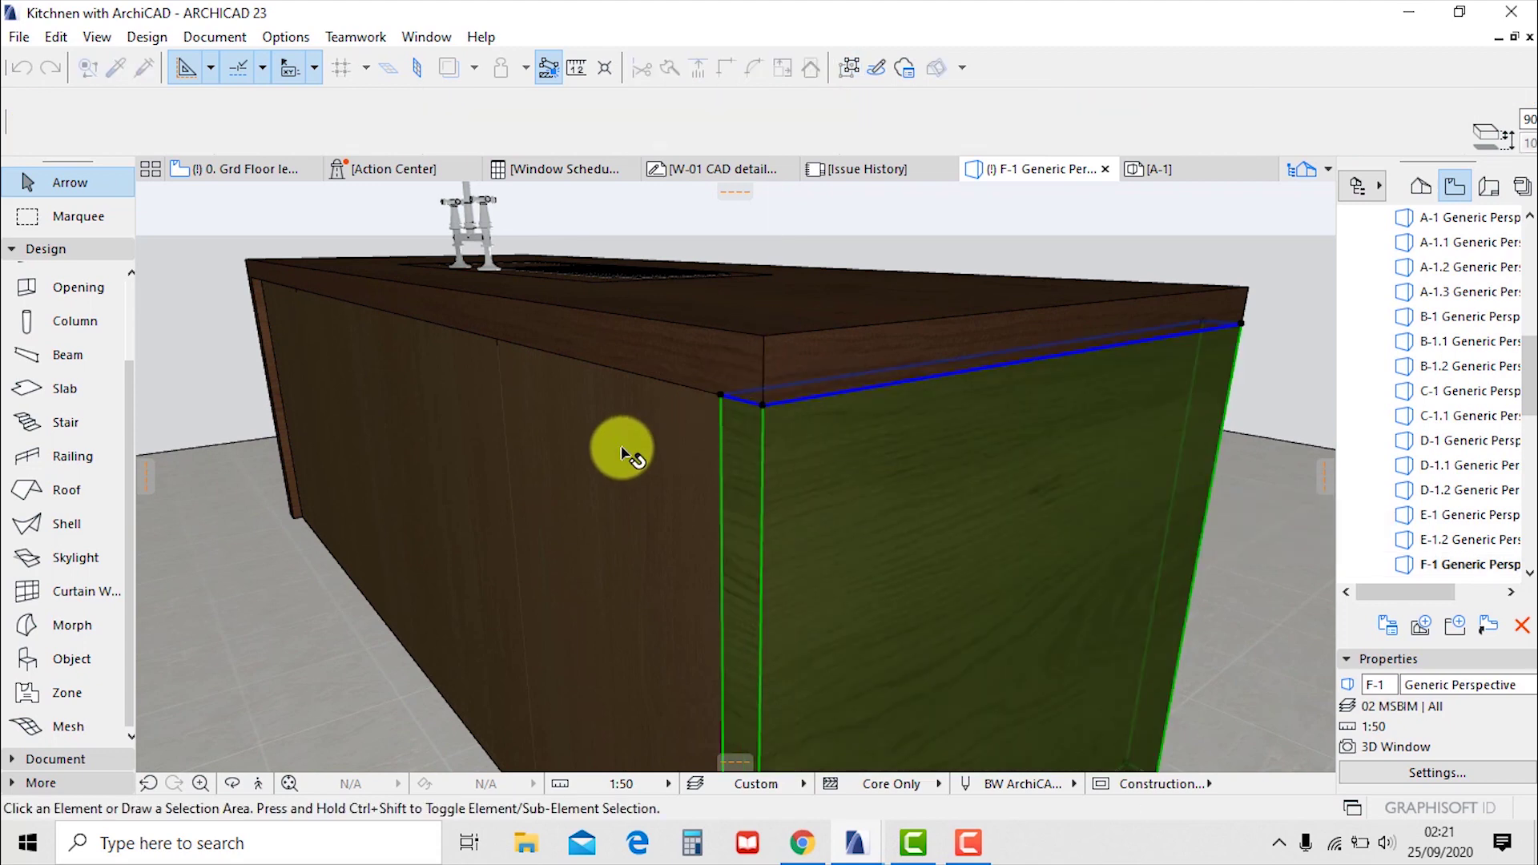
Examine the backs of the drawer and sink cabinets, then the whole island from above
{"action": "scroll", "coordinate": [1046, 465], "scroll_direction": "up", "scroll_amount": 4}
{"action": "scroll", "coordinate": [1044, 466], "scroll_direction": "down", "scroll_amount": 5}
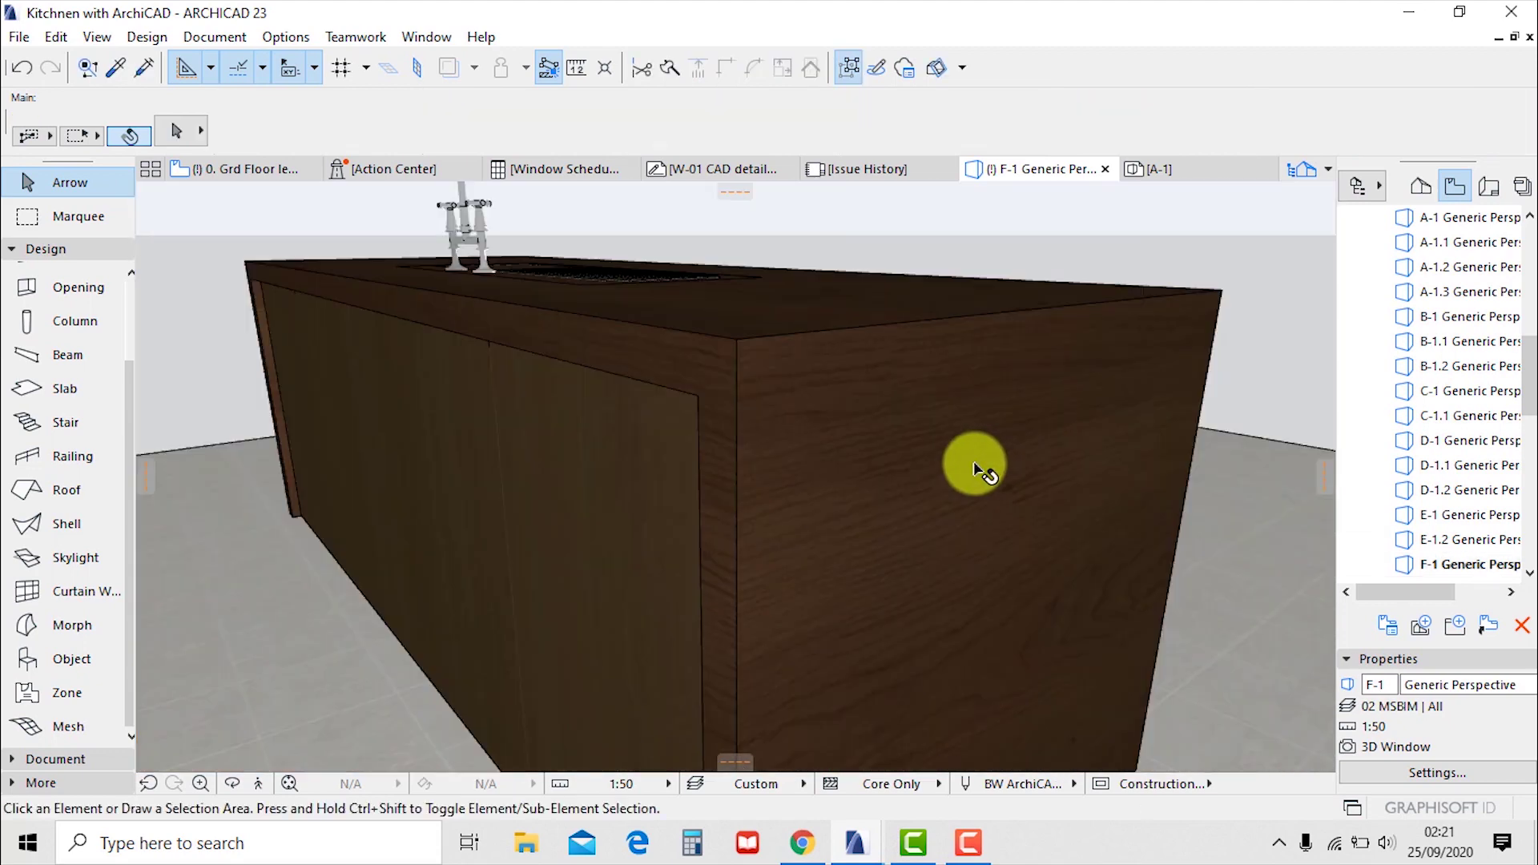
{"action": "scroll", "coordinate": [974, 465], "scroll_direction": "up", "scroll_amount": 2}
{"action": "left_click", "coordinate": [637, 458]}
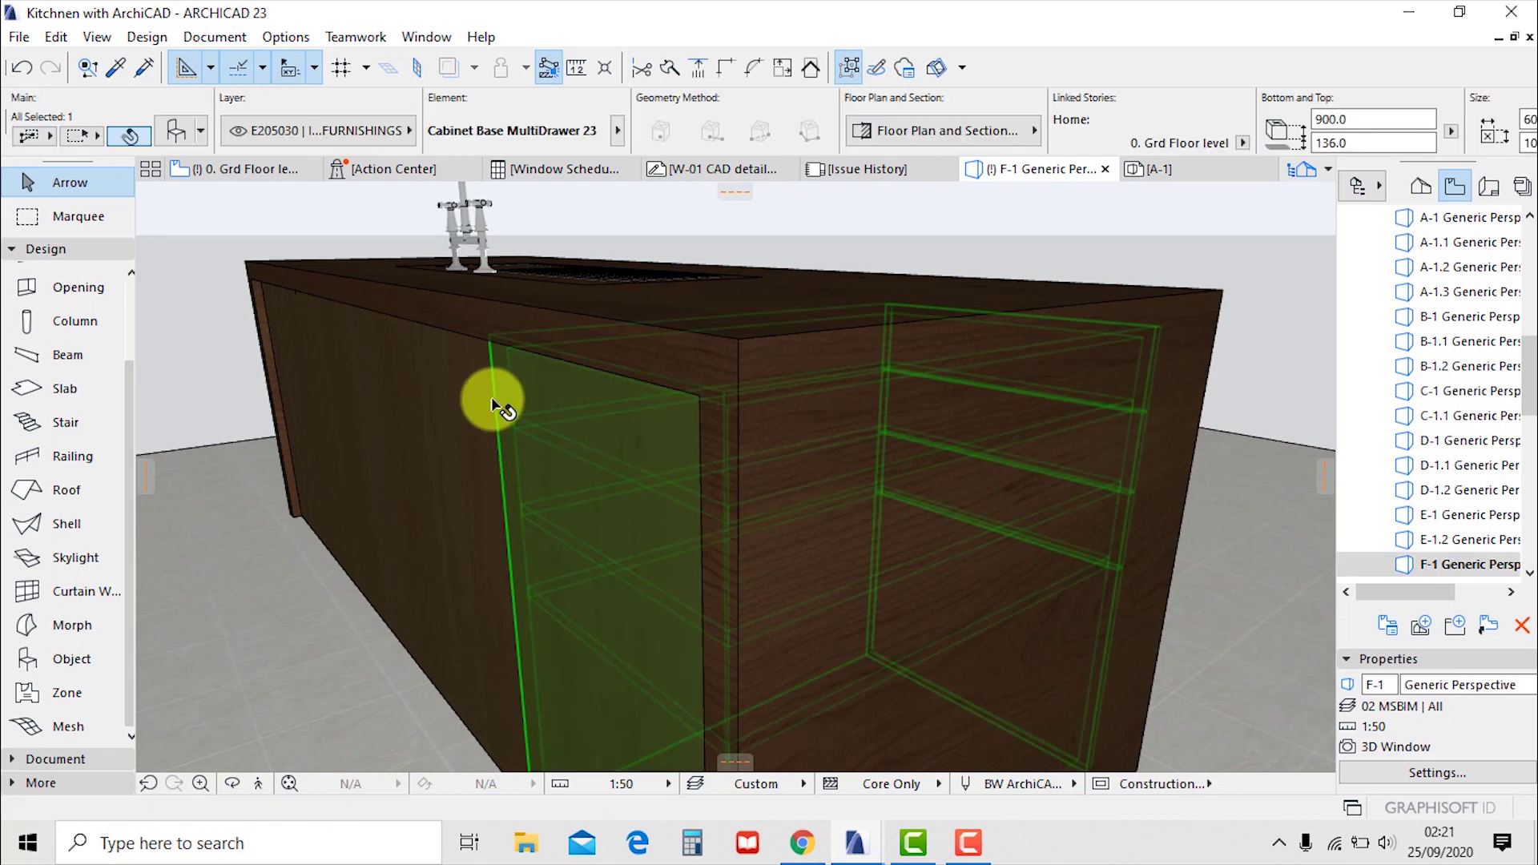
{"action": "left_click", "coordinate": [460, 411]}
{"action": "key", "text": "Escape"}
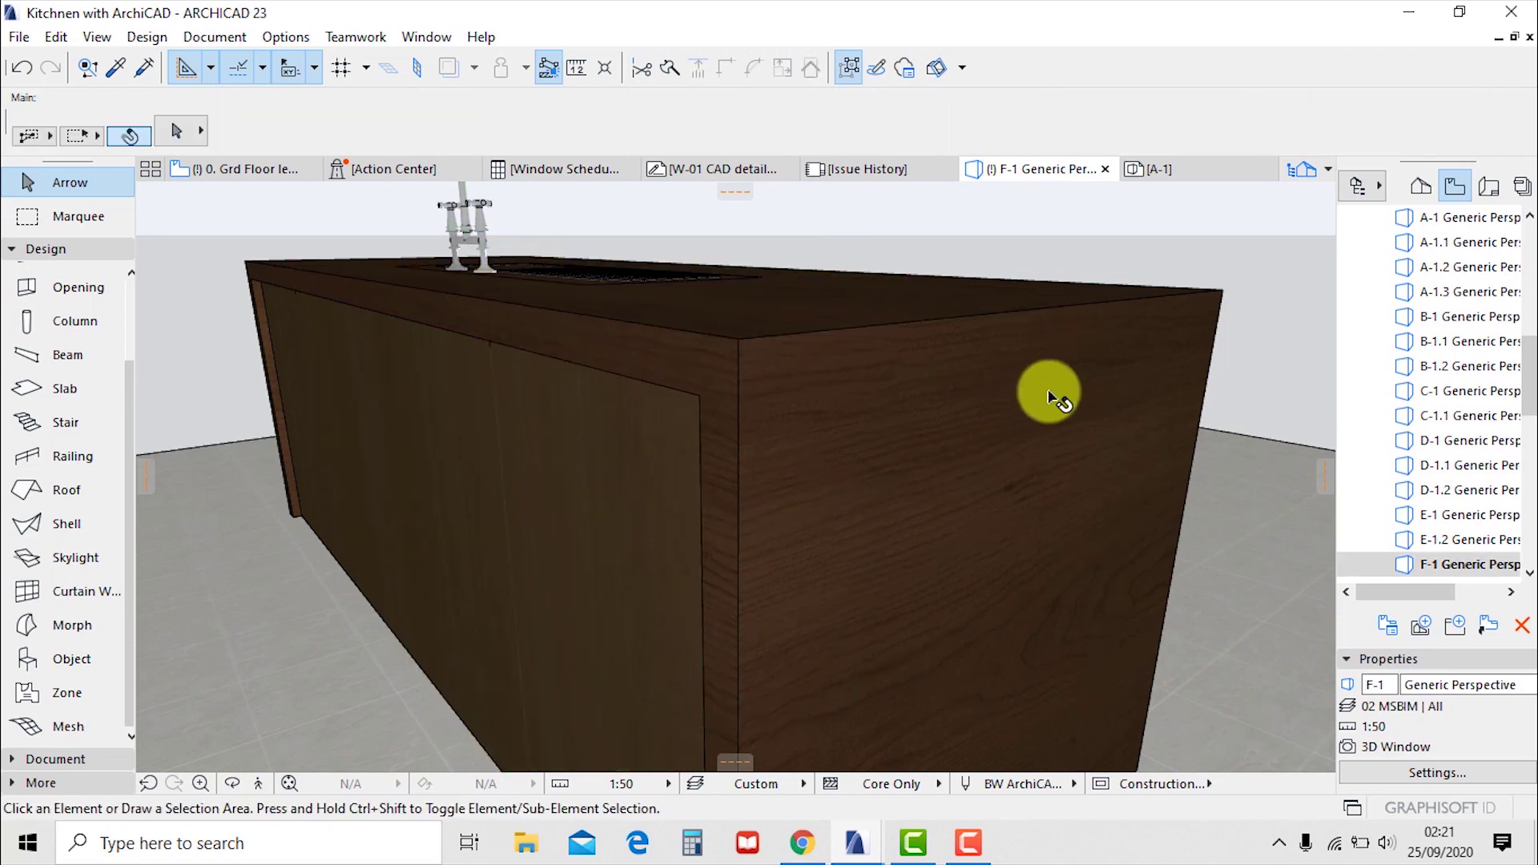
{"action": "left_click", "coordinate": [608, 481]}
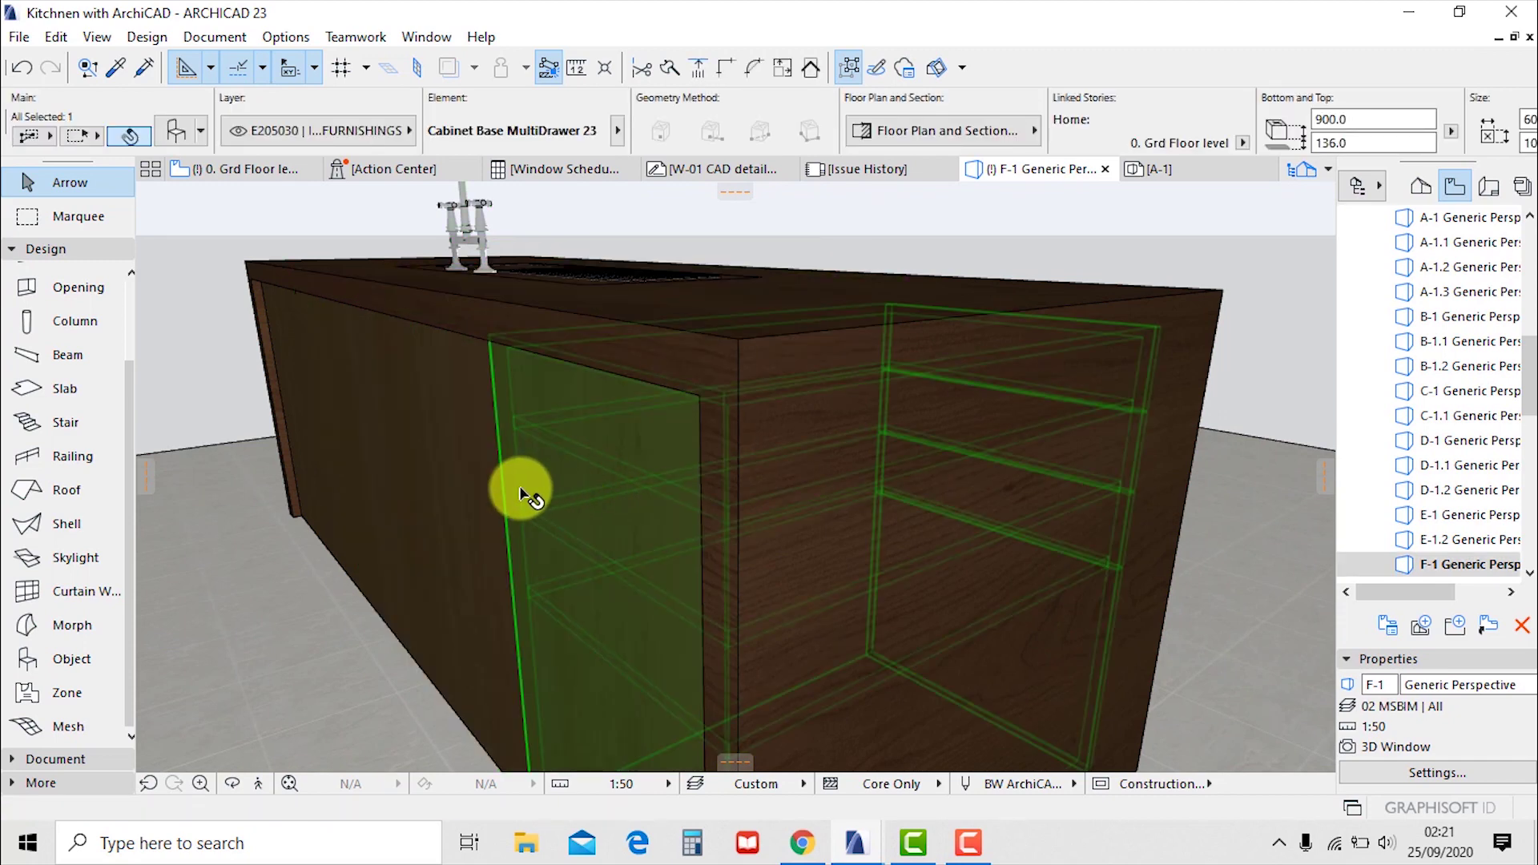
{"action": "left_click", "coordinate": [458, 502]}
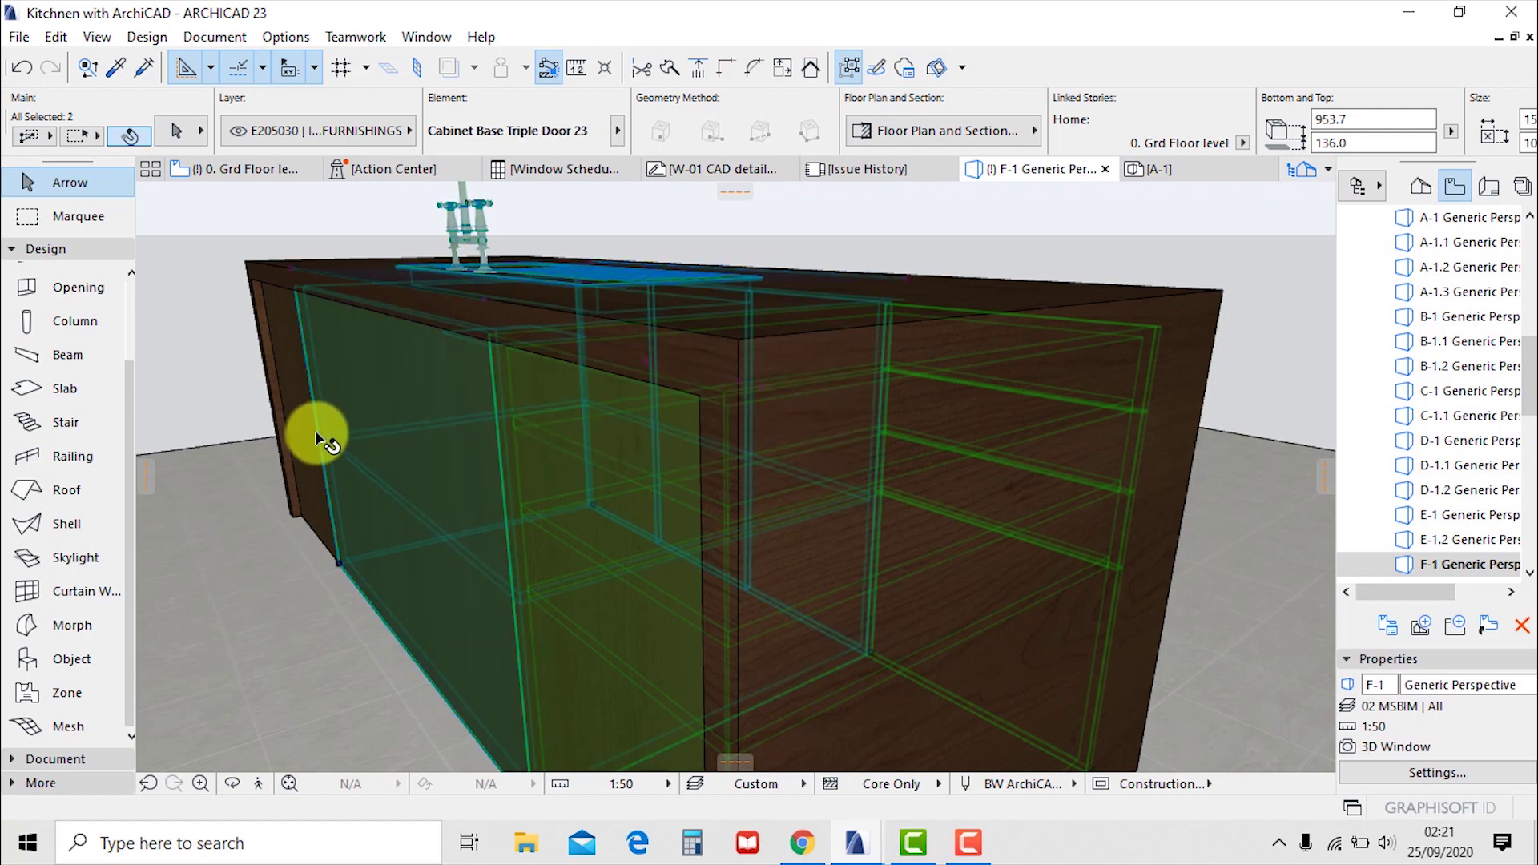
{"action": "key", "text": "Escape"}
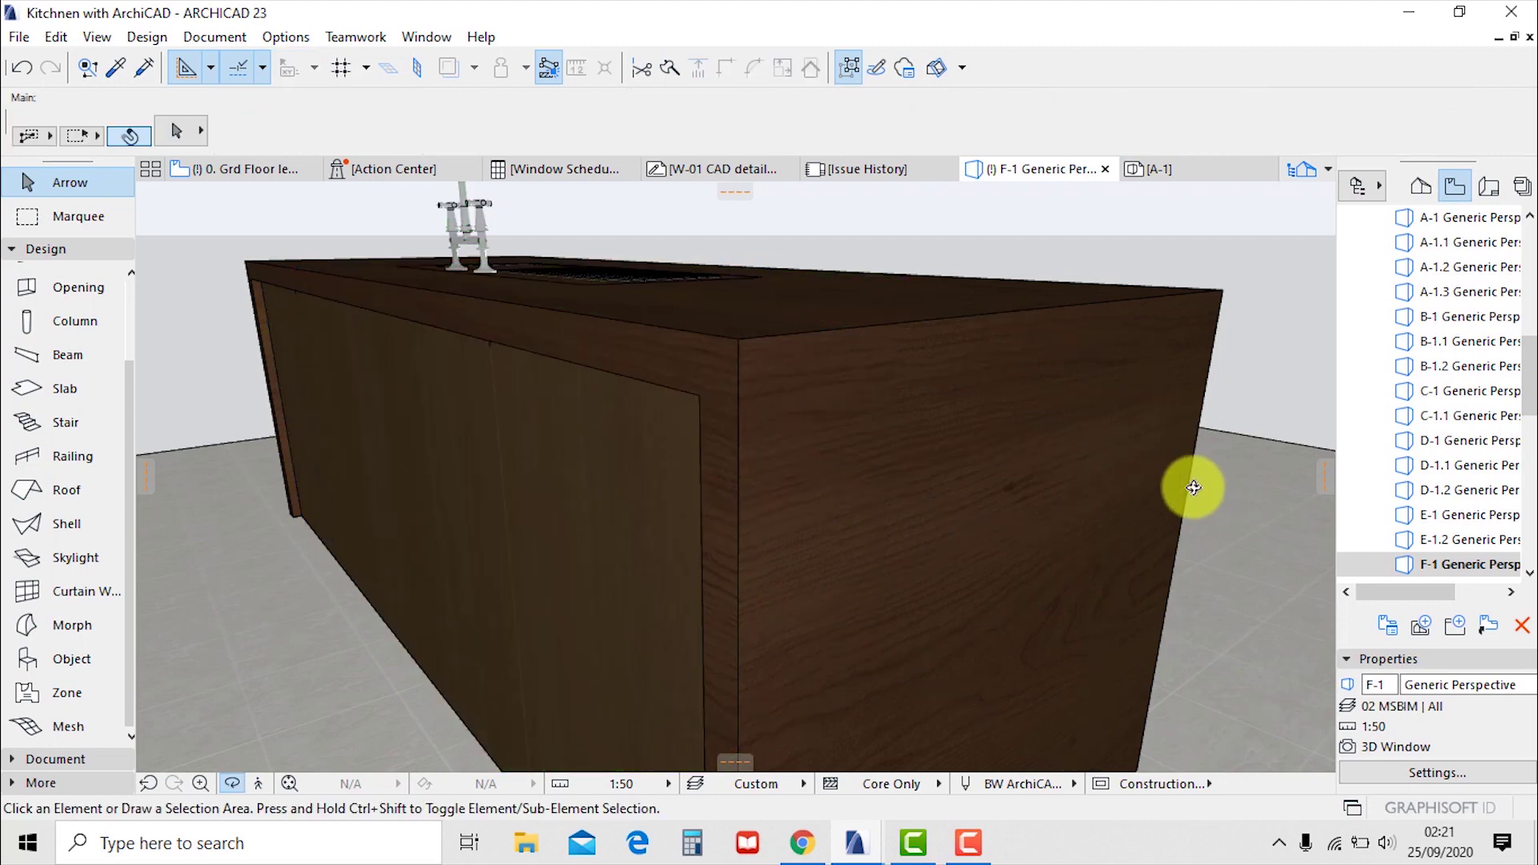
{"action": "middle_click_drag", "start_coordinate": [1193, 487], "coordinate": [996, 474], "text": "shift"}
{"action": "scroll", "coordinate": [1013, 388], "scroll_direction": "up", "scroll_amount": 5}
{"action": "scroll", "coordinate": [1009, 389], "scroll_direction": "down", "scroll_amount": 3}
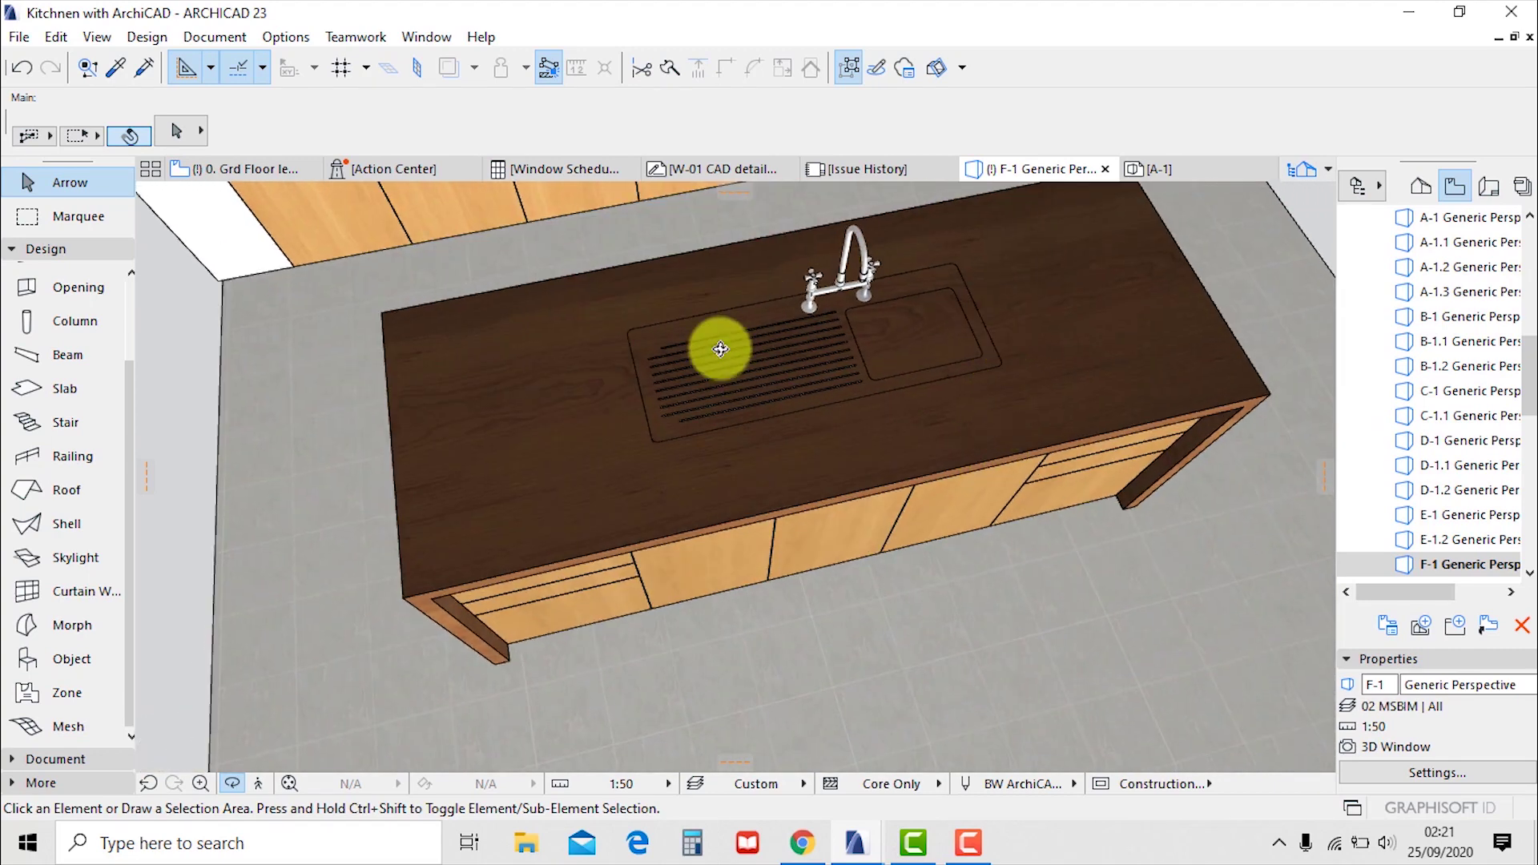
Open the ground floor plan and start a polyline at the sink's corner beside the bowl, showing the hidden Structural drawings.IFC Trace layer
{"action": "key", "text": "F2"}
{"action": "left_click", "coordinate": [854, 465]}
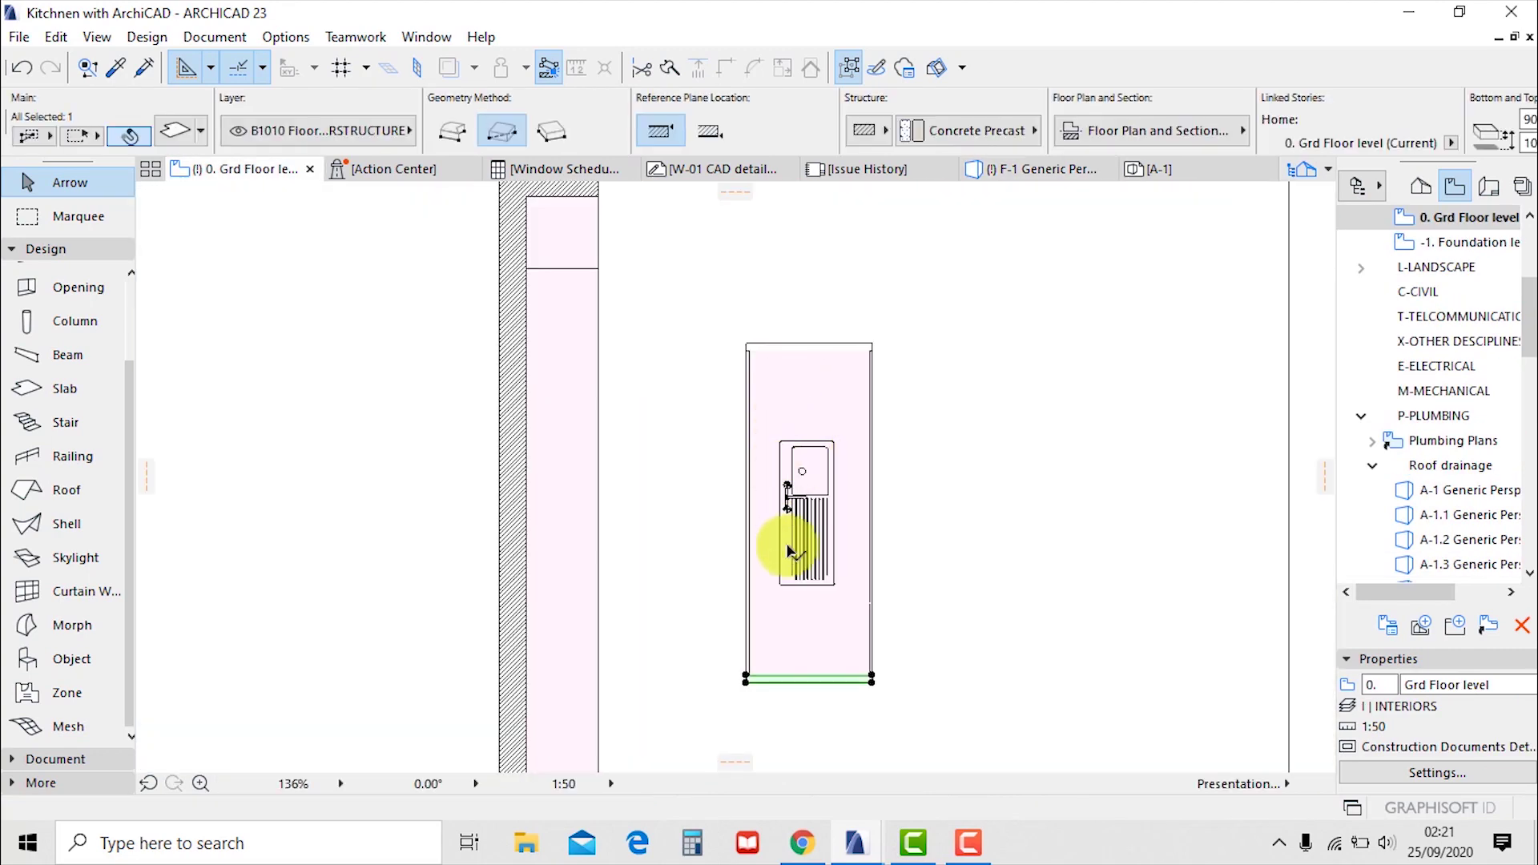
{"action": "scroll", "coordinate": [809, 593], "scroll_direction": "up", "scroll_amount": 1}
{"action": "key", "text": "Escape"}
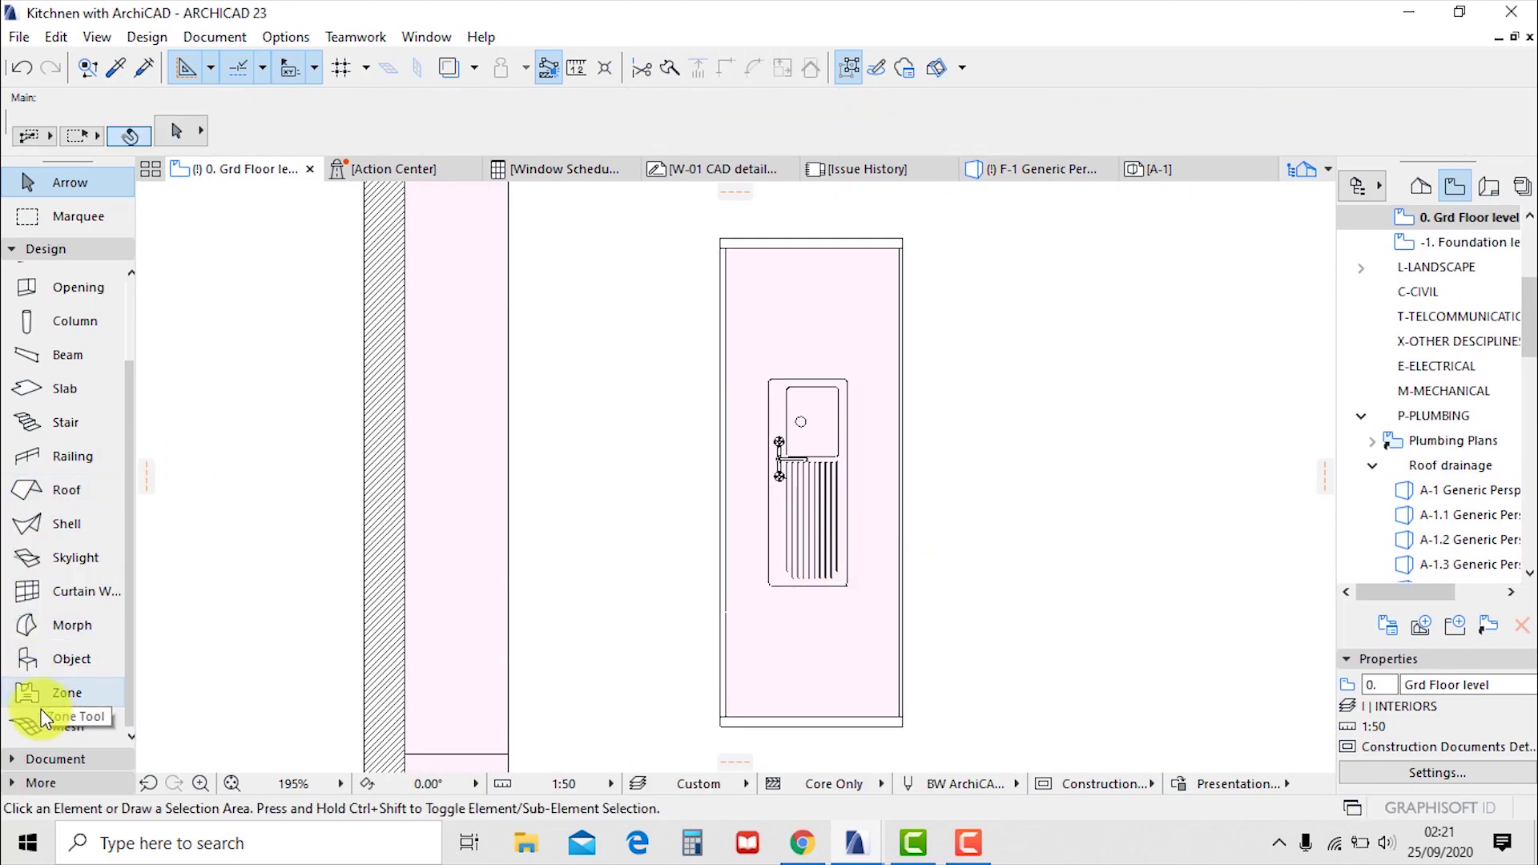
{"action": "left_click", "coordinate": [41, 757]}
{"action": "left_click", "coordinate": [61, 535]}
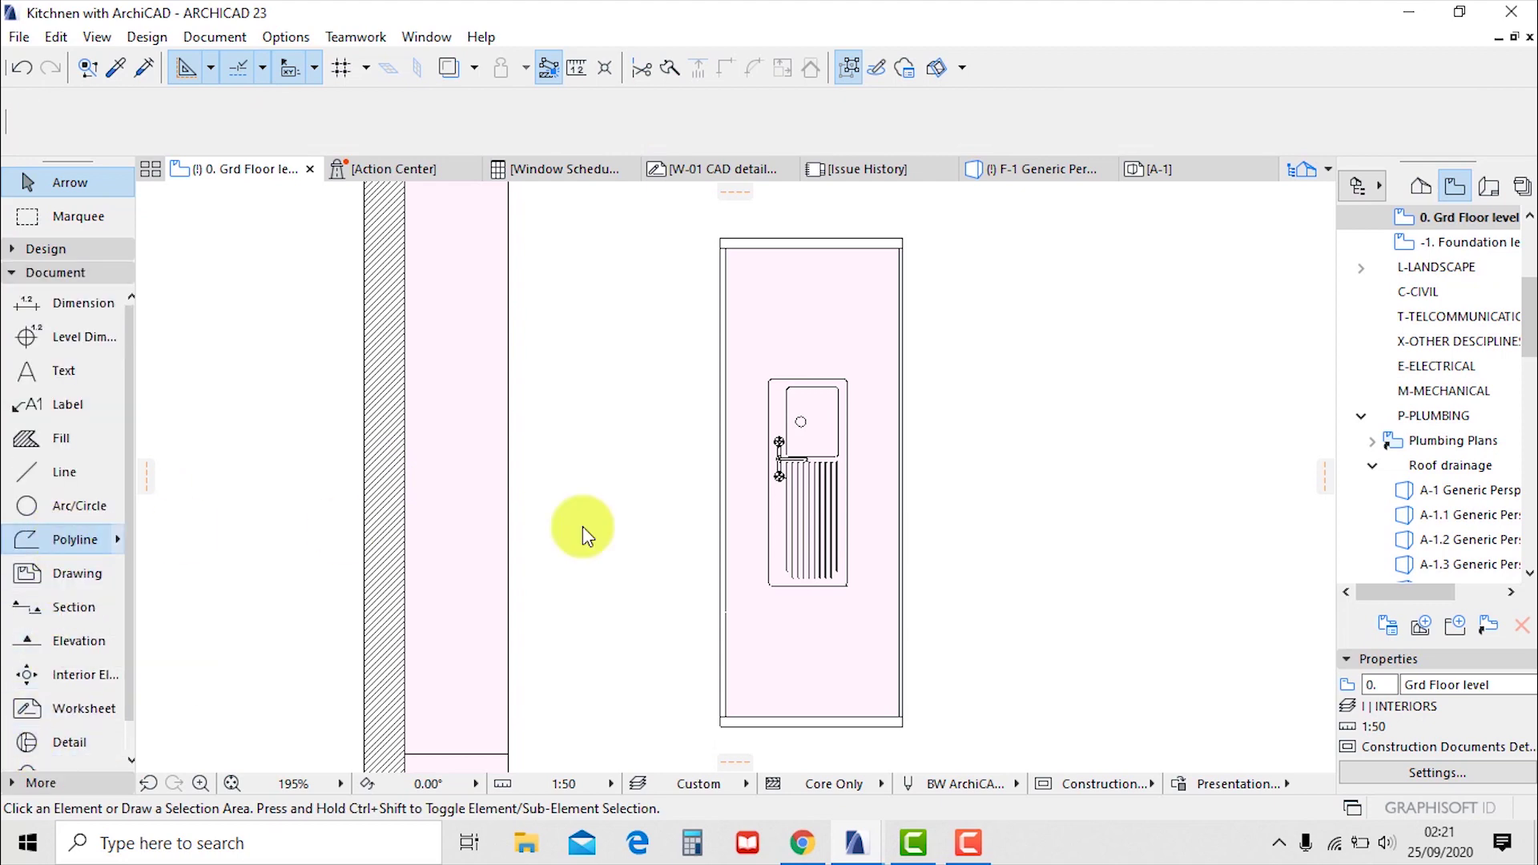
{"action": "scroll", "coordinate": [734, 506], "scroll_direction": "up", "scroll_amount": 5}
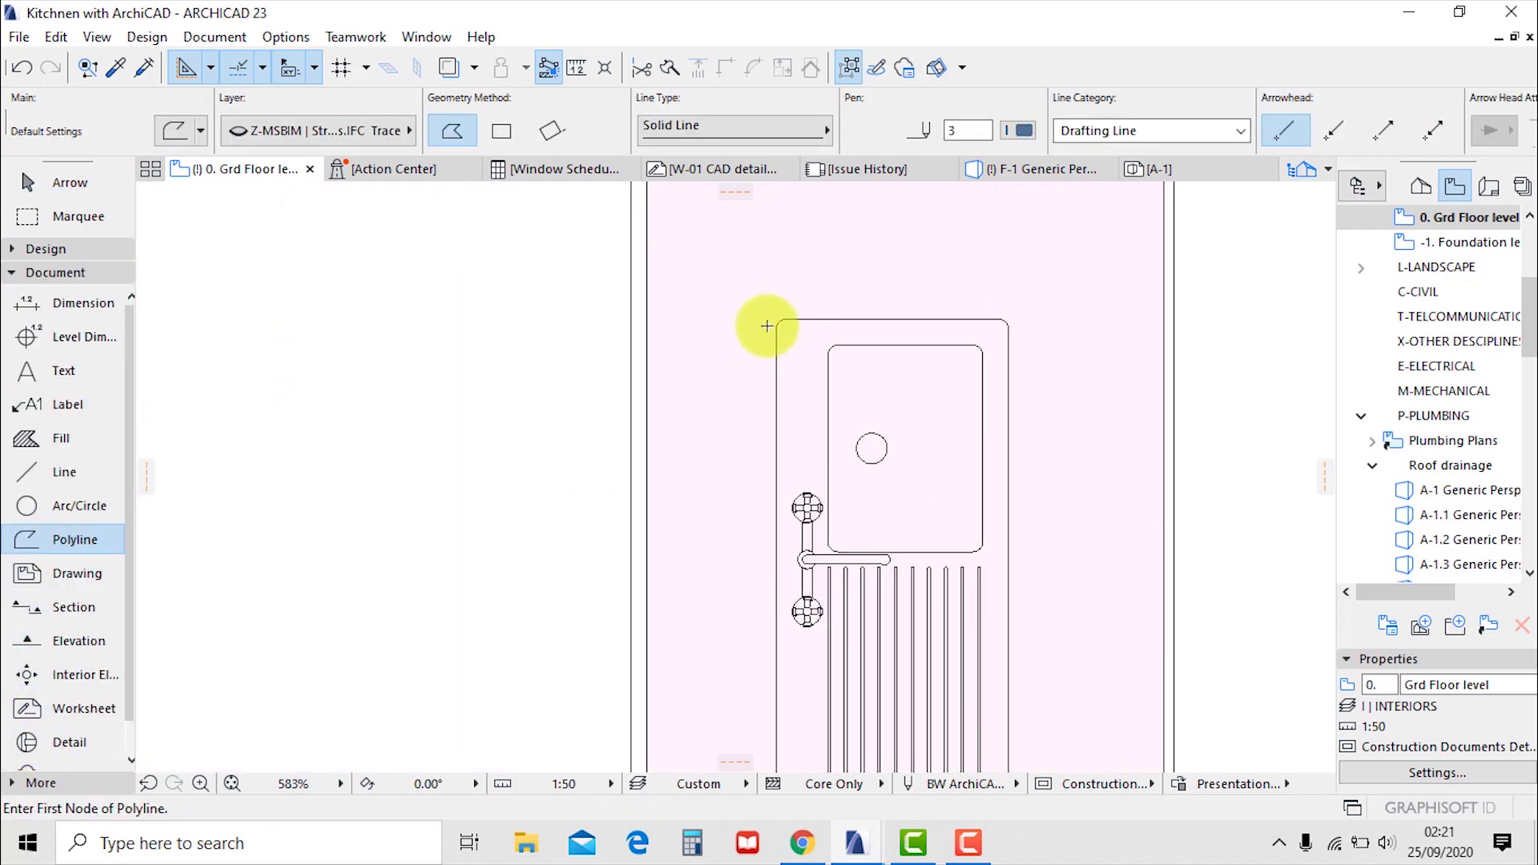
{"action": "left_click", "coordinate": [776, 328]}
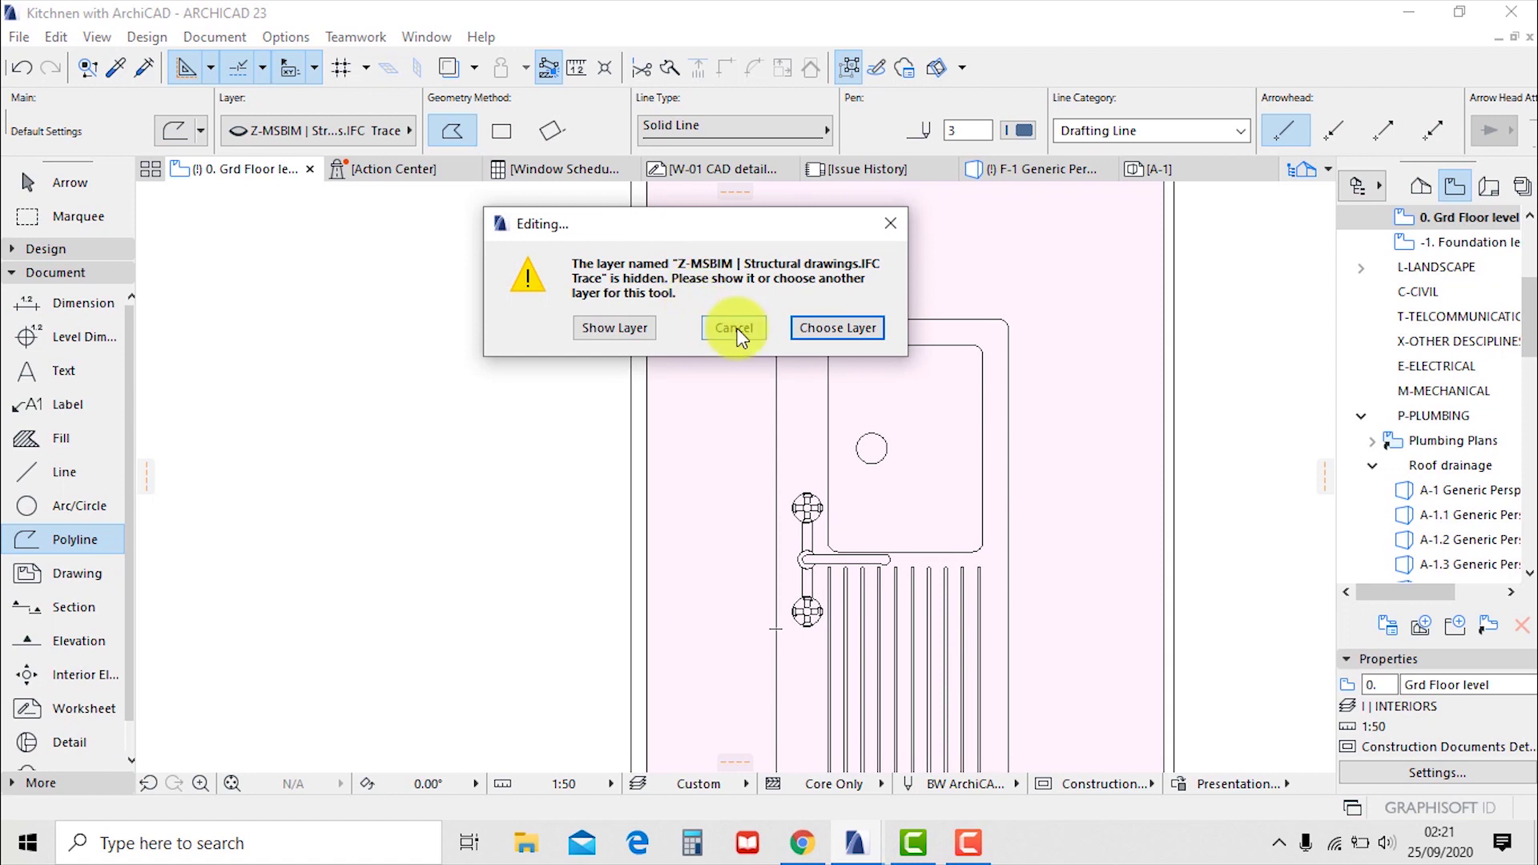
{"action": "left_click", "coordinate": [581, 327]}
Switch the polyline to the rectangular method and complete an outline about 450 mm wide over the sink
{"action": "scroll", "coordinate": [803, 337], "scroll_direction": "down", "scroll_amount": 5}
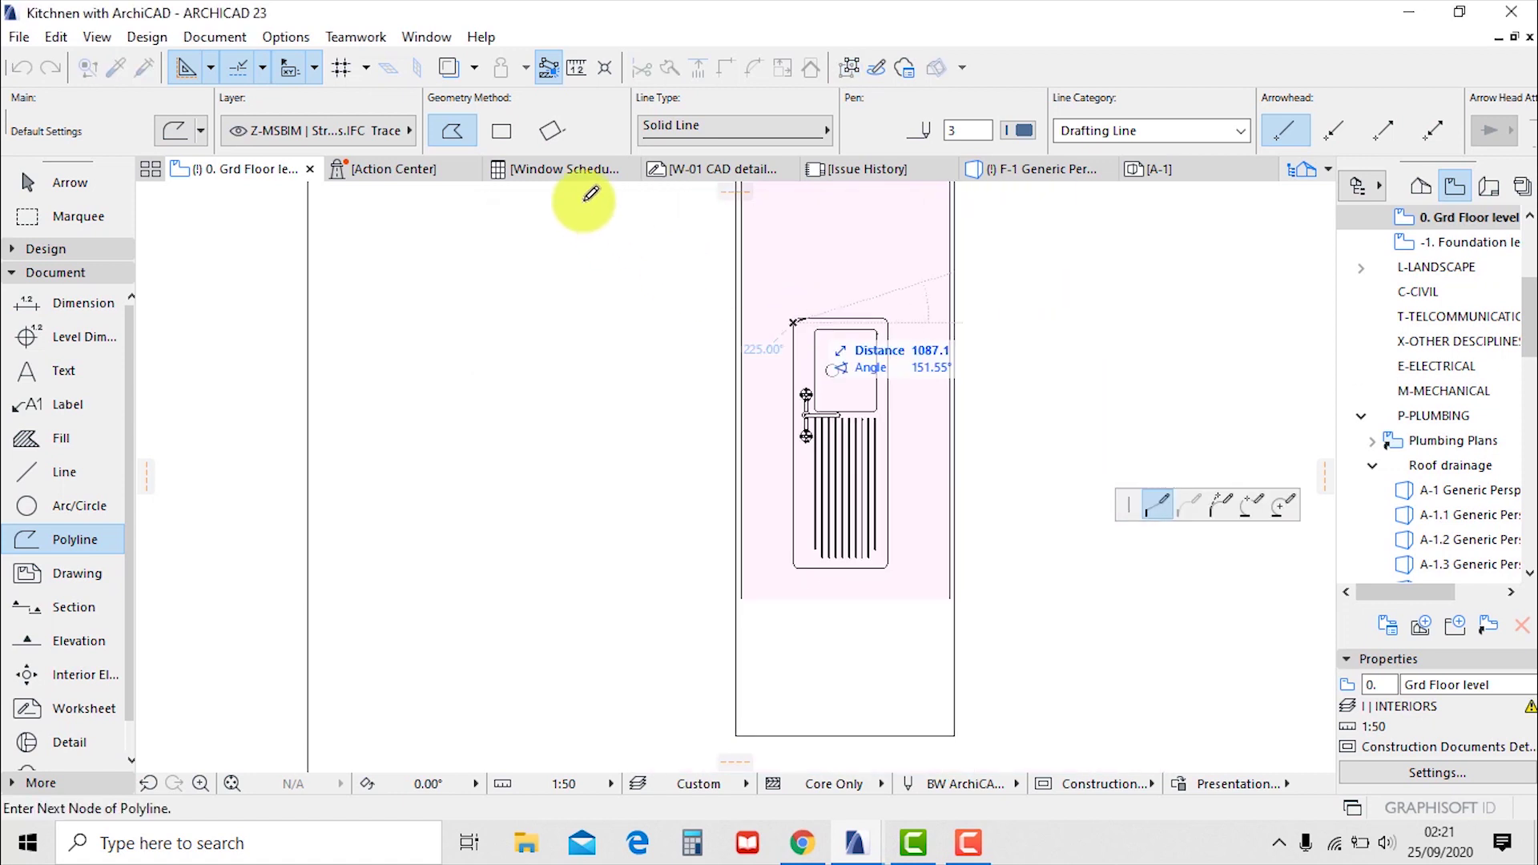
{"action": "left_click", "coordinate": [501, 131]}
{"action": "scroll", "coordinate": [828, 525], "scroll_direction": "up", "scroll_amount": 3}
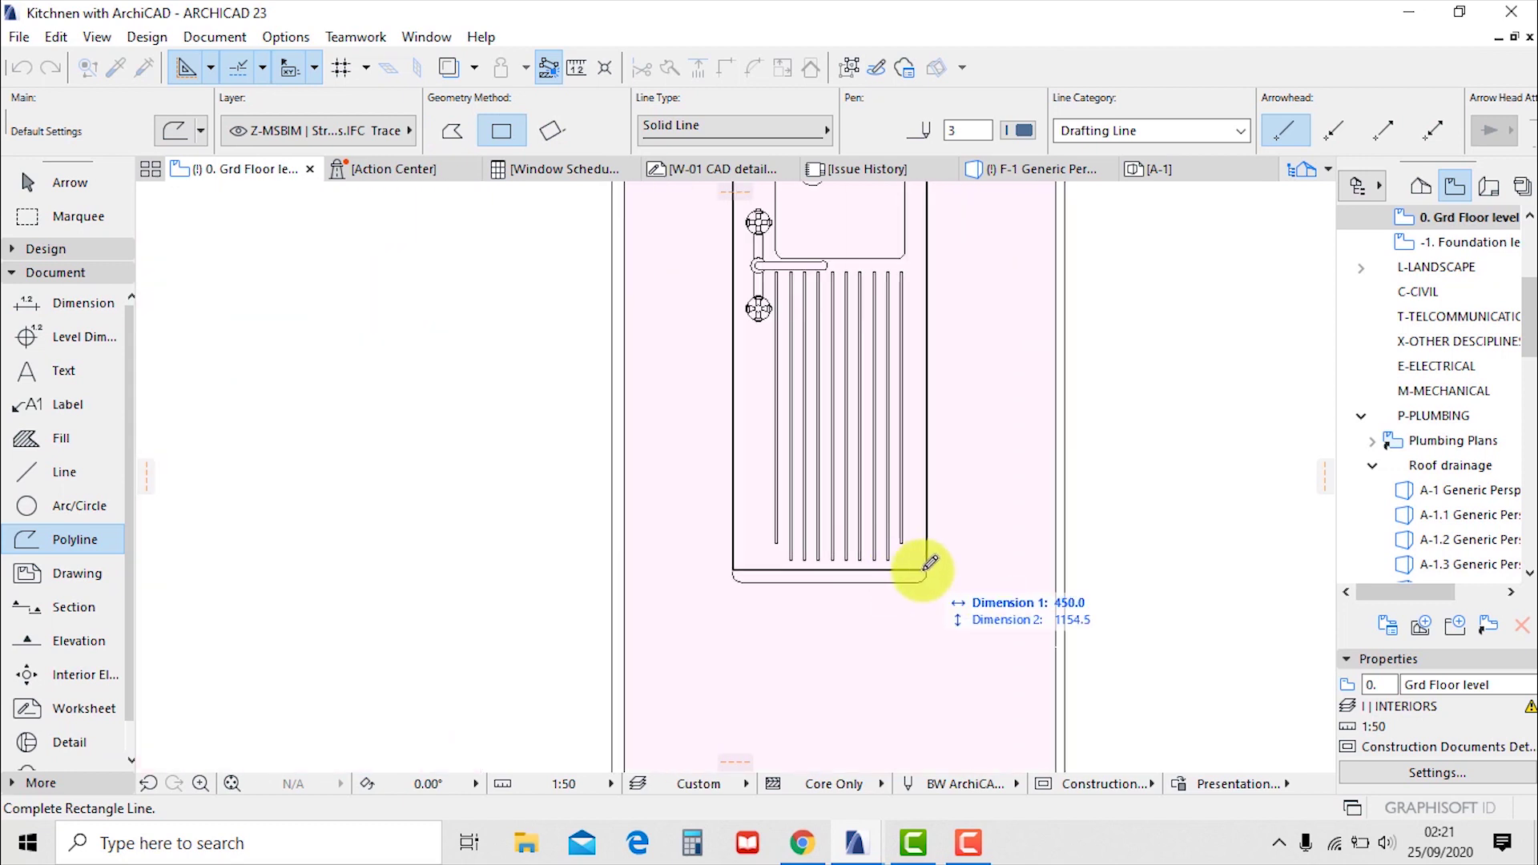
{"action": "scroll", "coordinate": [933, 569], "scroll_direction": "up", "scroll_amount": 4}
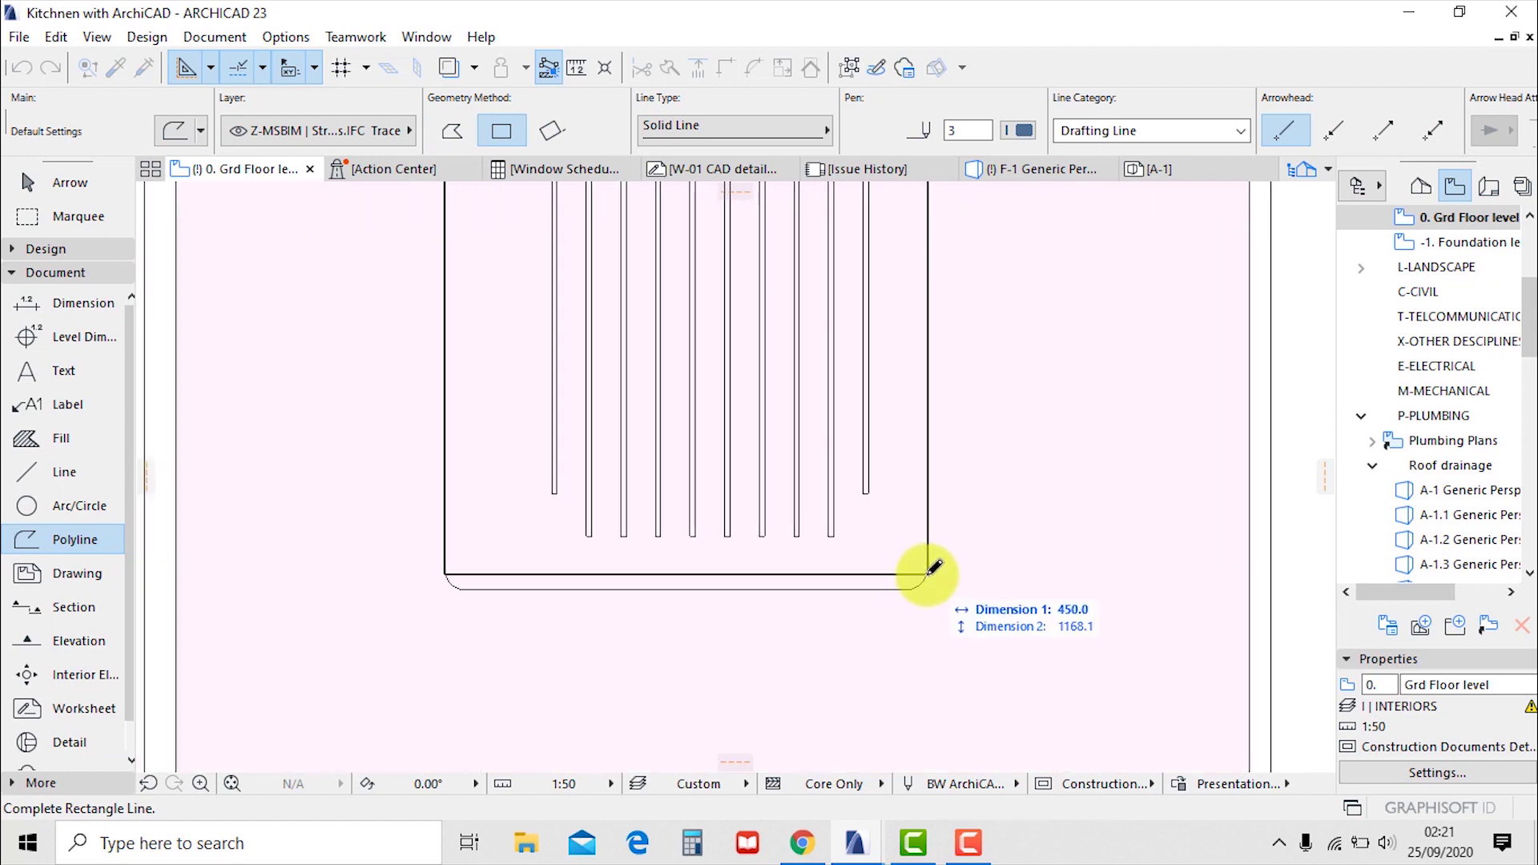
{"action": "left_click", "coordinate": [929, 569]}
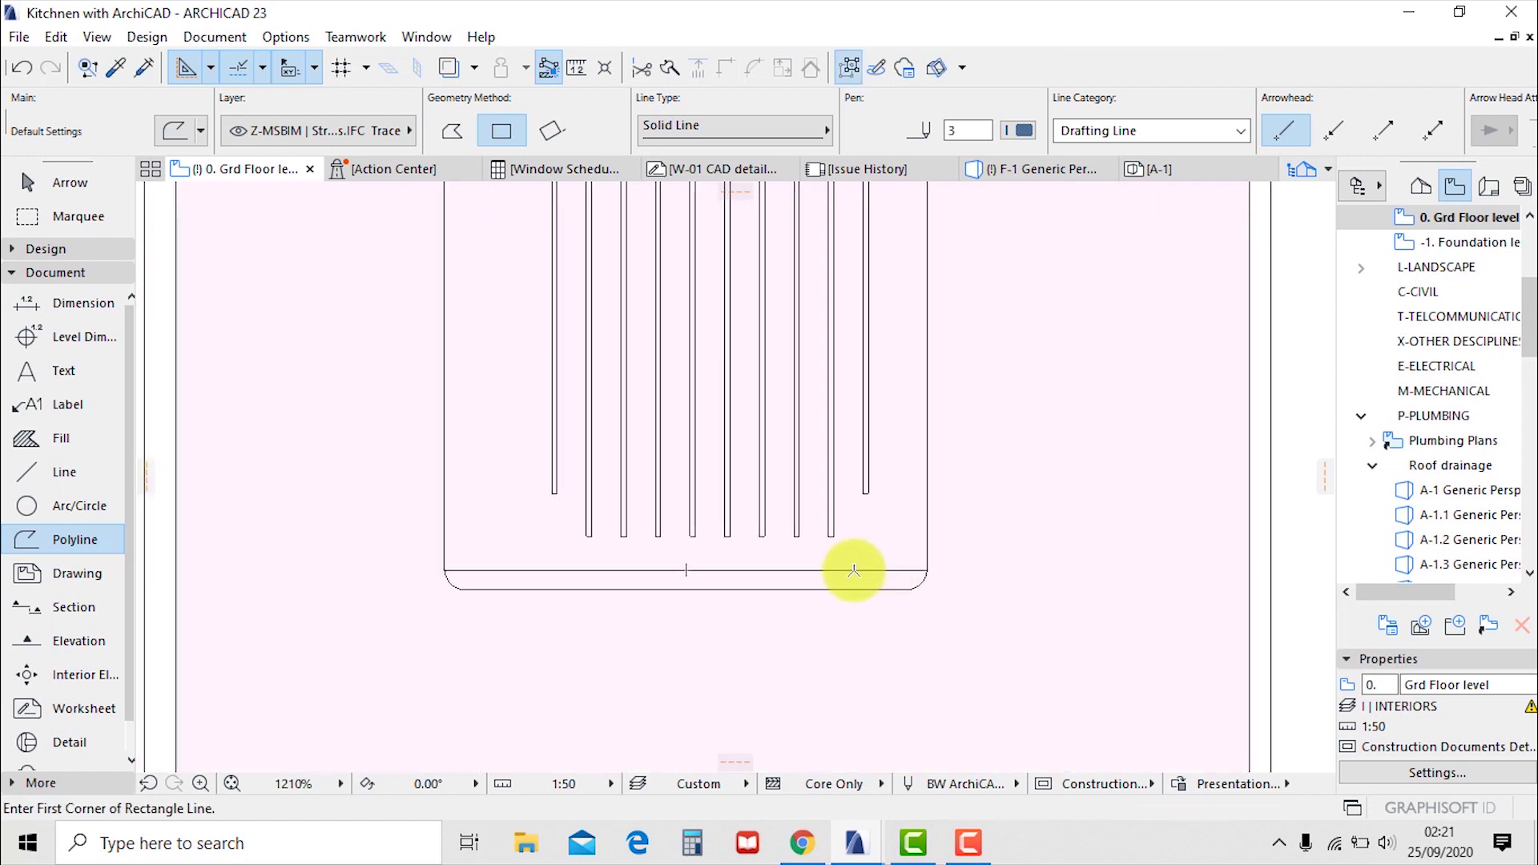
Offset both short edges of the traced rectangle outward onto the sink's outer ends
{"action": "left_click", "coordinate": [854, 570]}
{"action": "key", "text": "Escape"}
{"action": "key", "text": "Escape"}
{"action": "left_click", "coordinate": [857, 570]}
{"action": "left_click", "coordinate": [857, 570]}
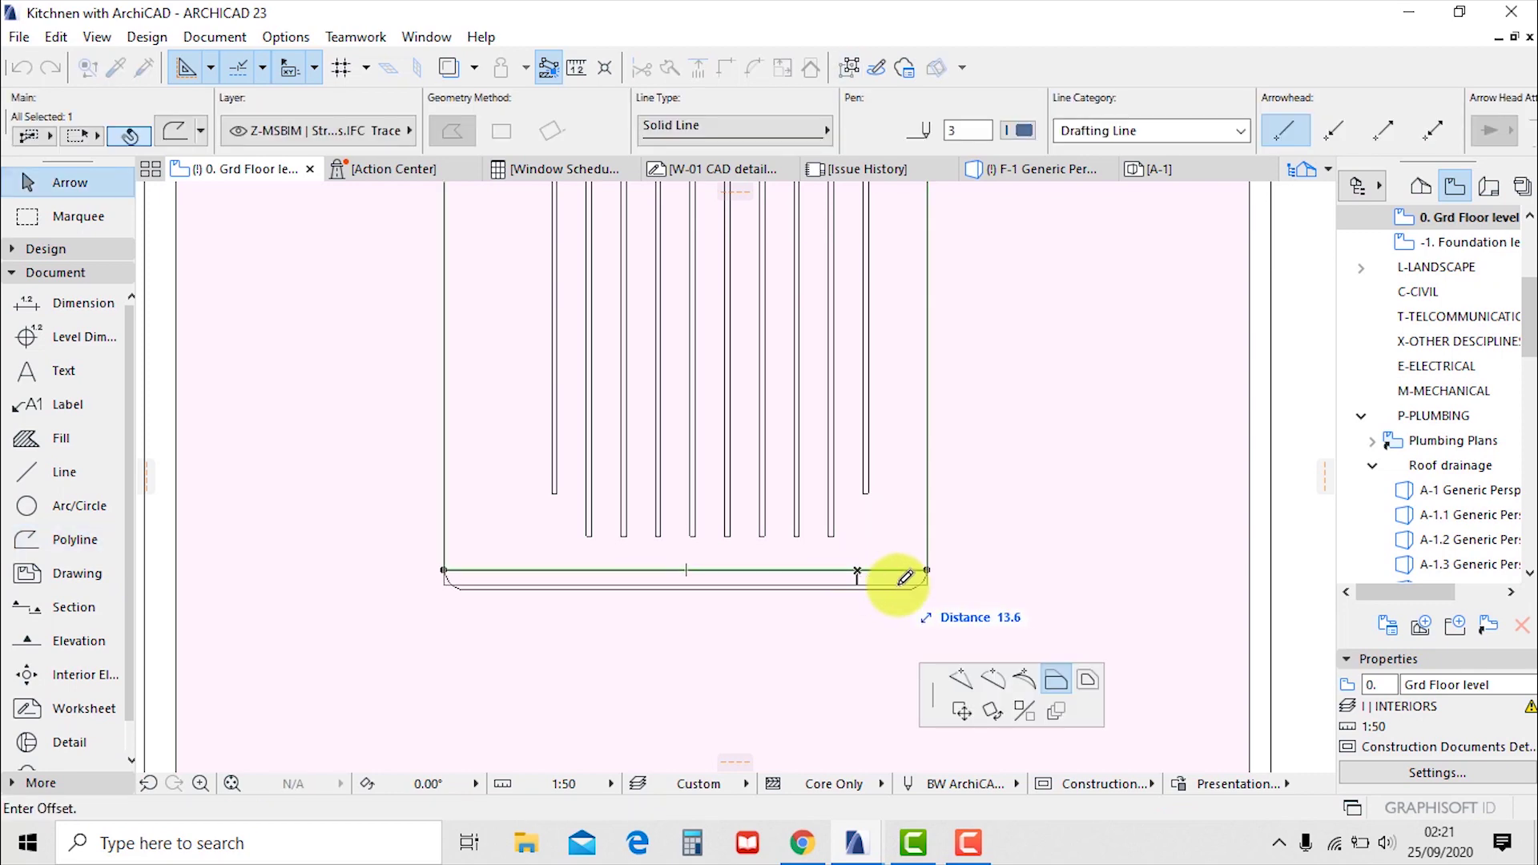
{"action": "left_click", "coordinate": [918, 582]}
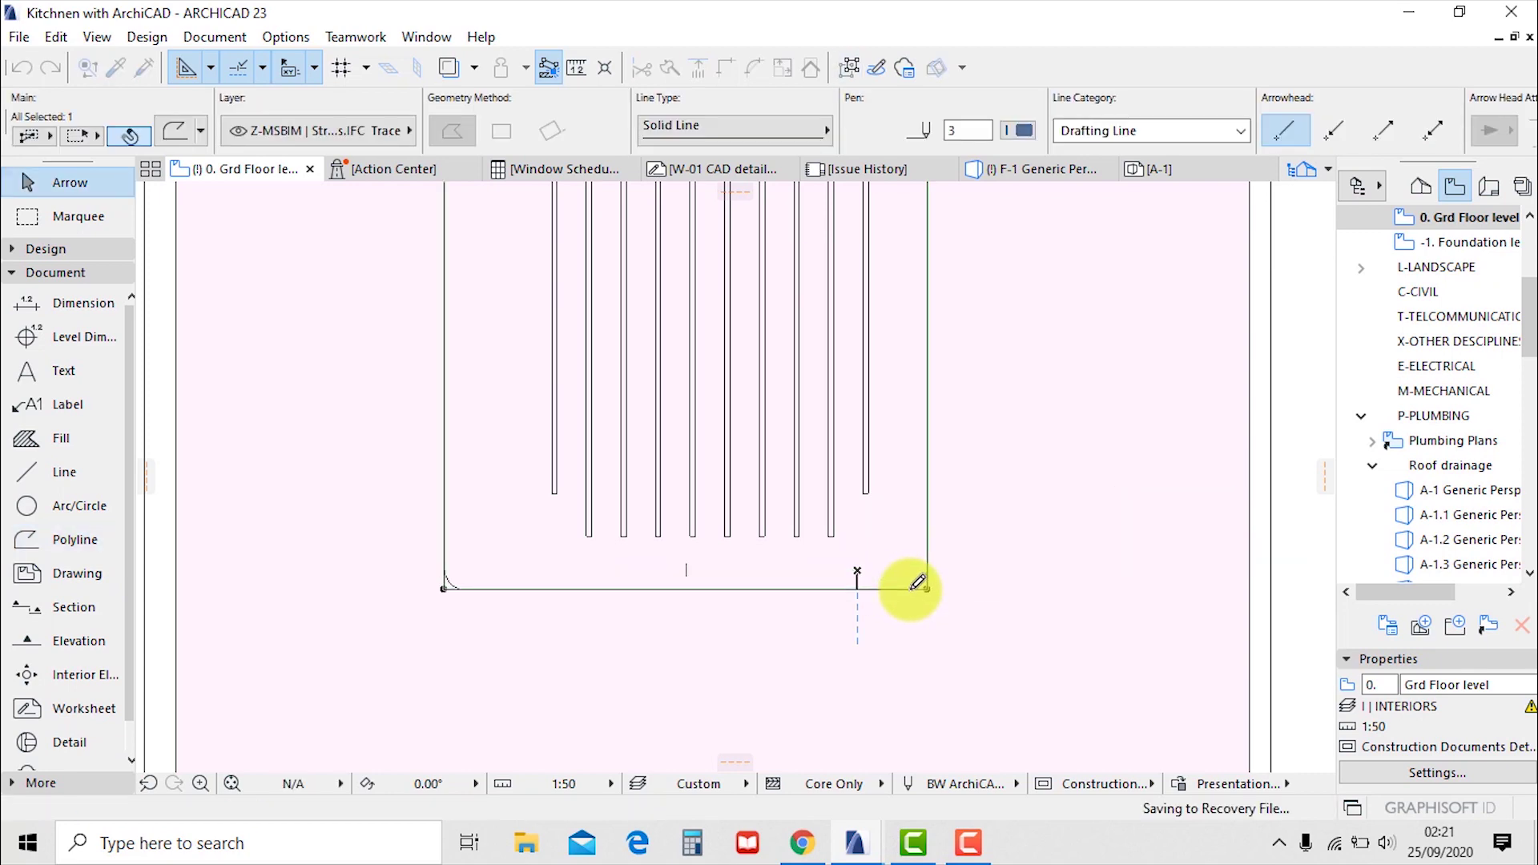
{"action": "scroll", "coordinate": [833, 718], "scroll_direction": "down", "scroll_amount": 3}
{"action": "scroll", "coordinate": [855, 437], "scroll_direction": "up", "scroll_amount": 6}
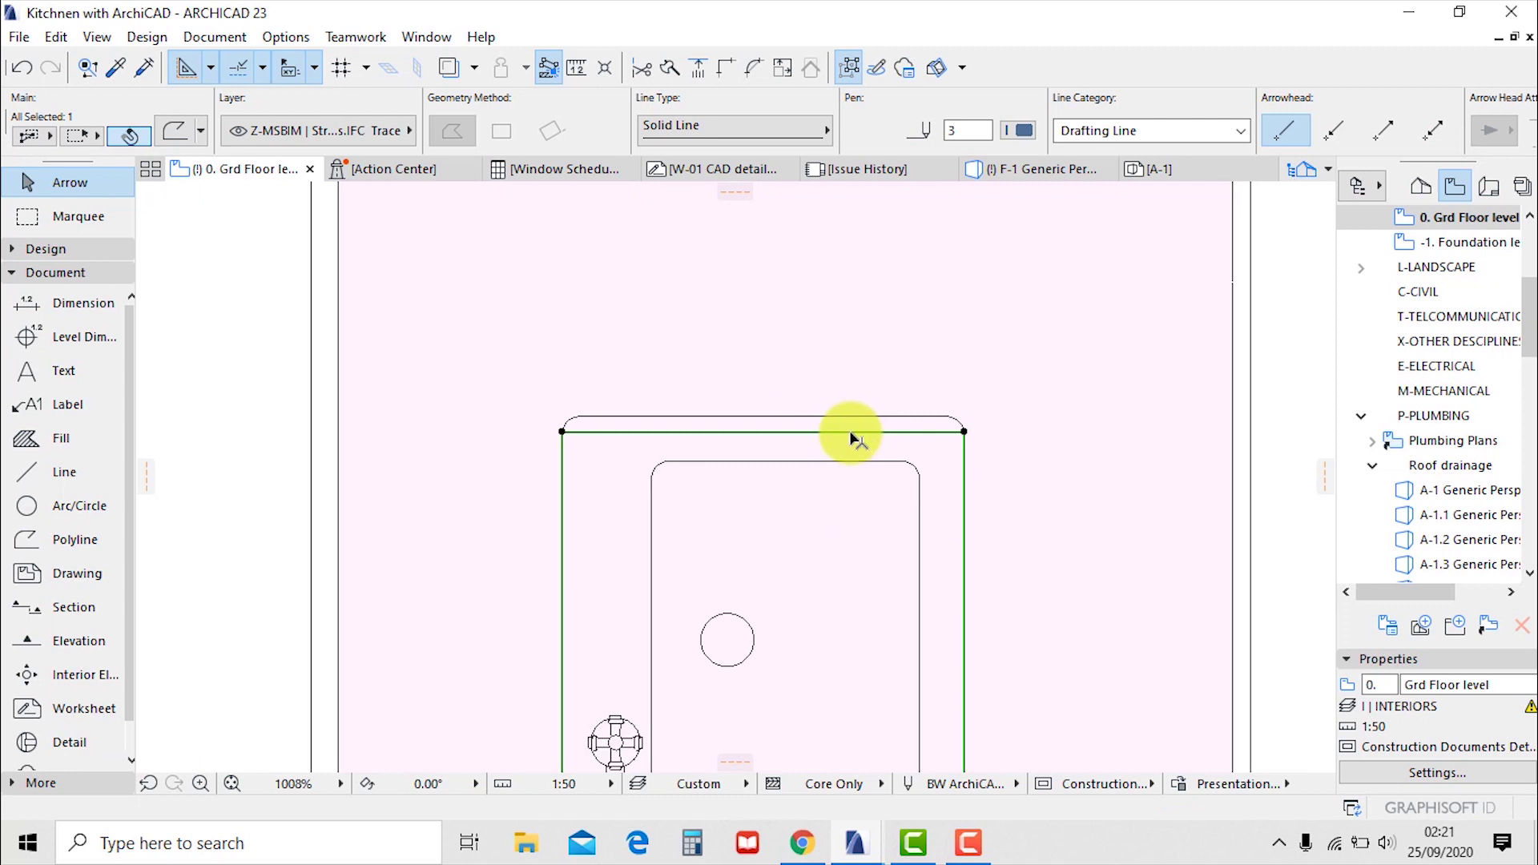
{"action": "left_click", "coordinate": [851, 432]}
{"action": "left_click", "coordinate": [850, 415]}
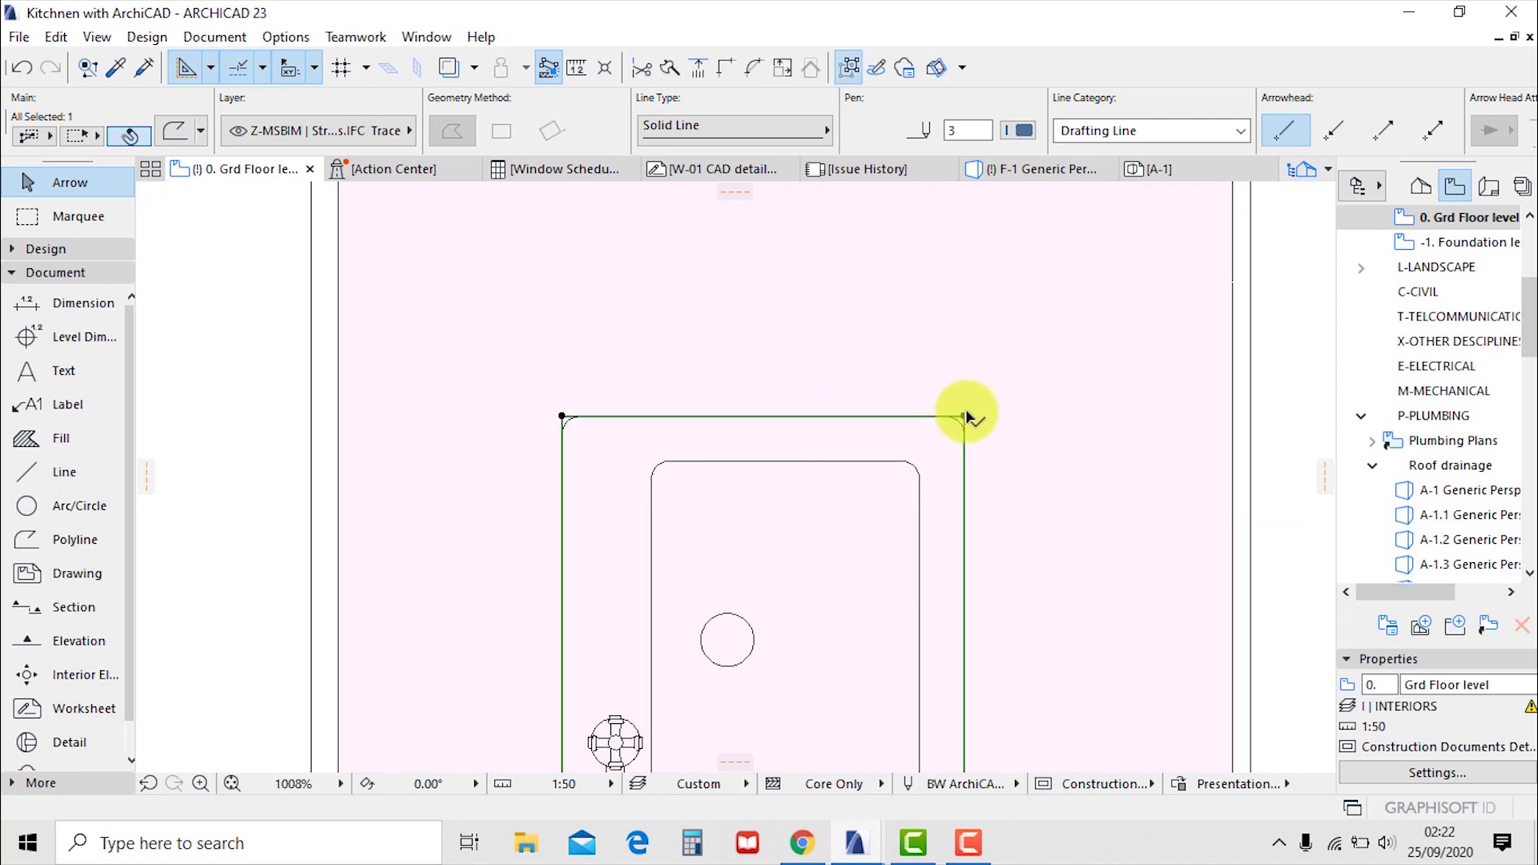
Fillet all corners of the traced sink outline with a radius of 20 mm
{"action": "left_click", "coordinate": [966, 417]}
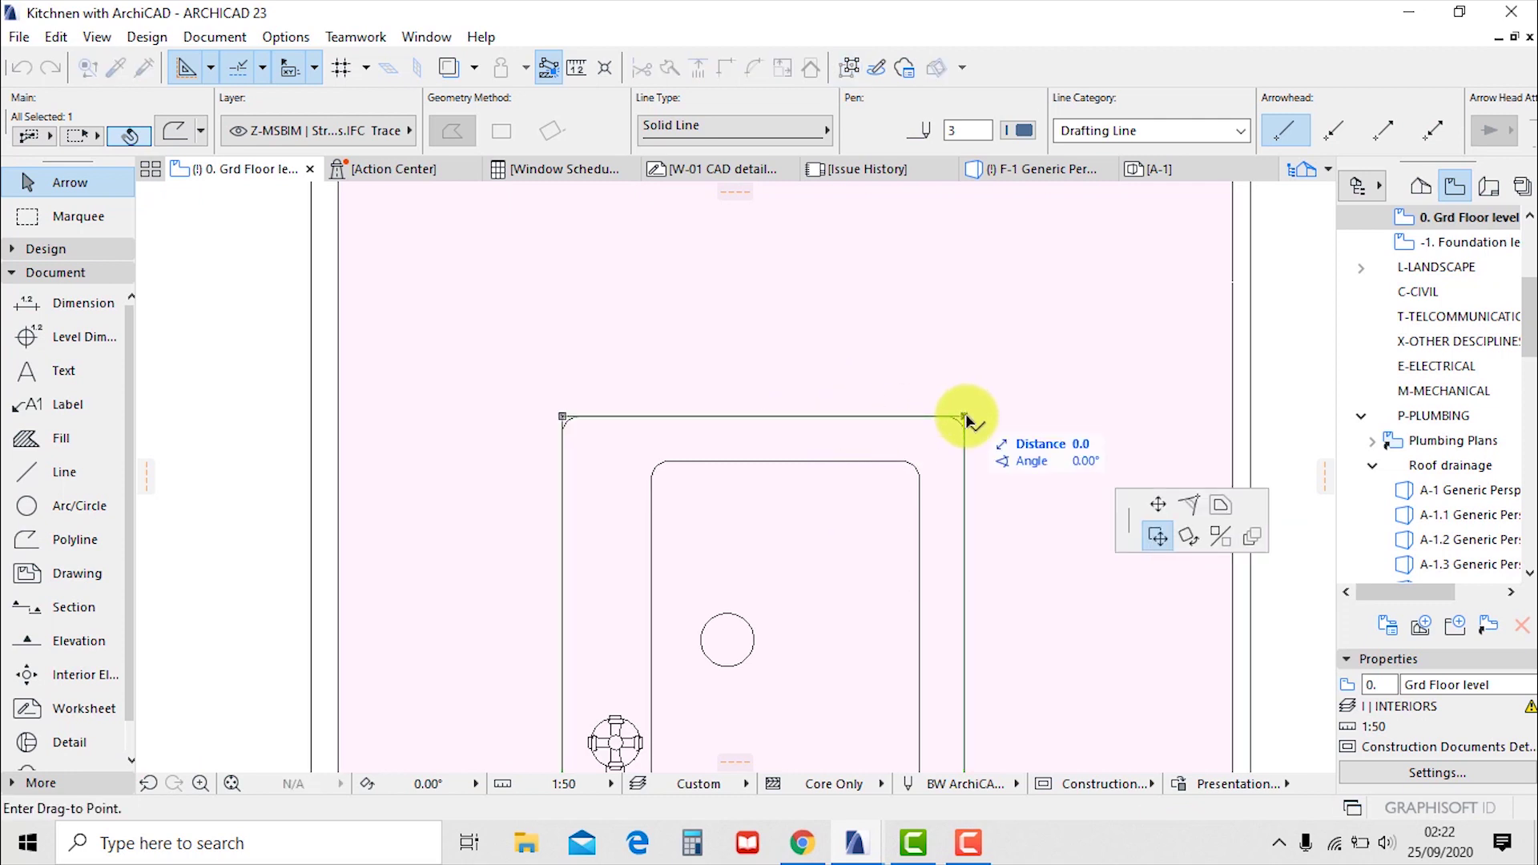
{"action": "left_click", "coordinate": [1186, 501]}
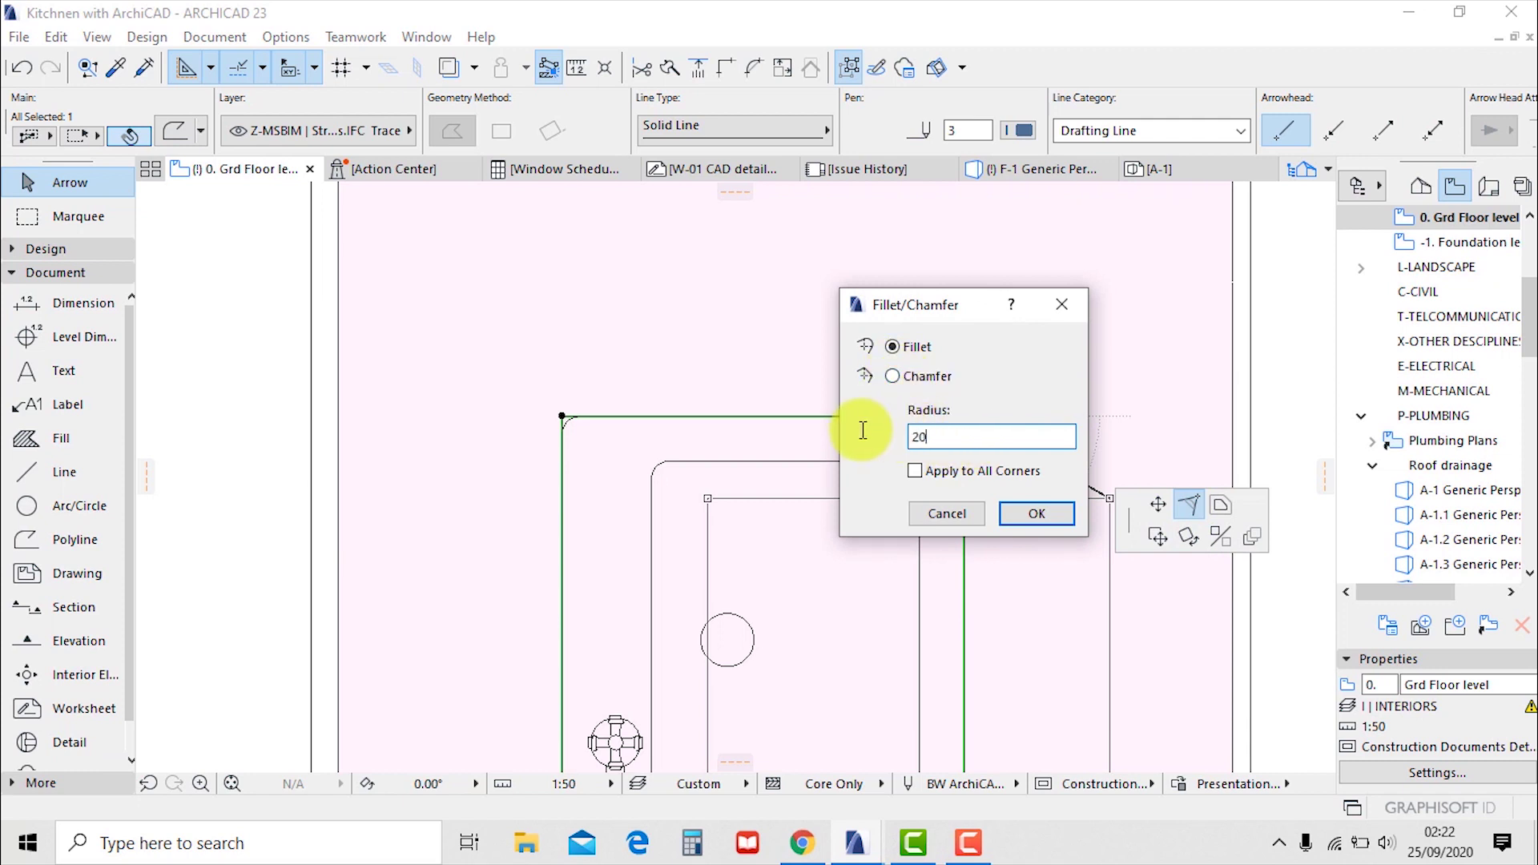
{"action": "left_click", "coordinate": [1020, 513]}
{"action": "scroll", "coordinate": [513, 437], "scroll_direction": "up", "scroll_amount": 3}
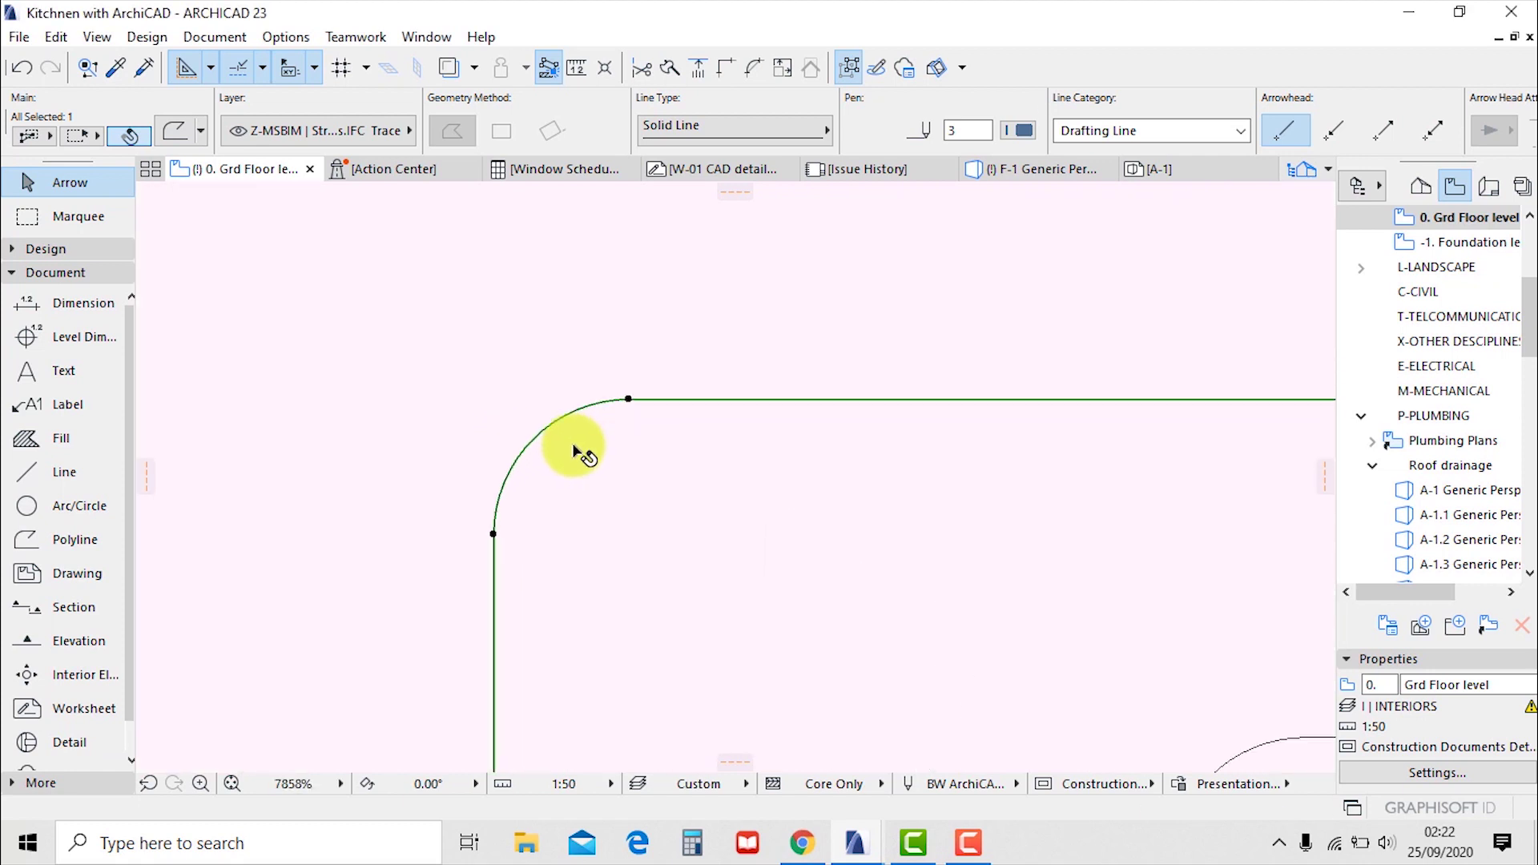
{"action": "scroll", "coordinate": [597, 326], "scroll_direction": "down", "scroll_amount": 4}
{"action": "scroll", "coordinate": [699, 370], "scroll_direction": "down", "scroll_amount": 5}
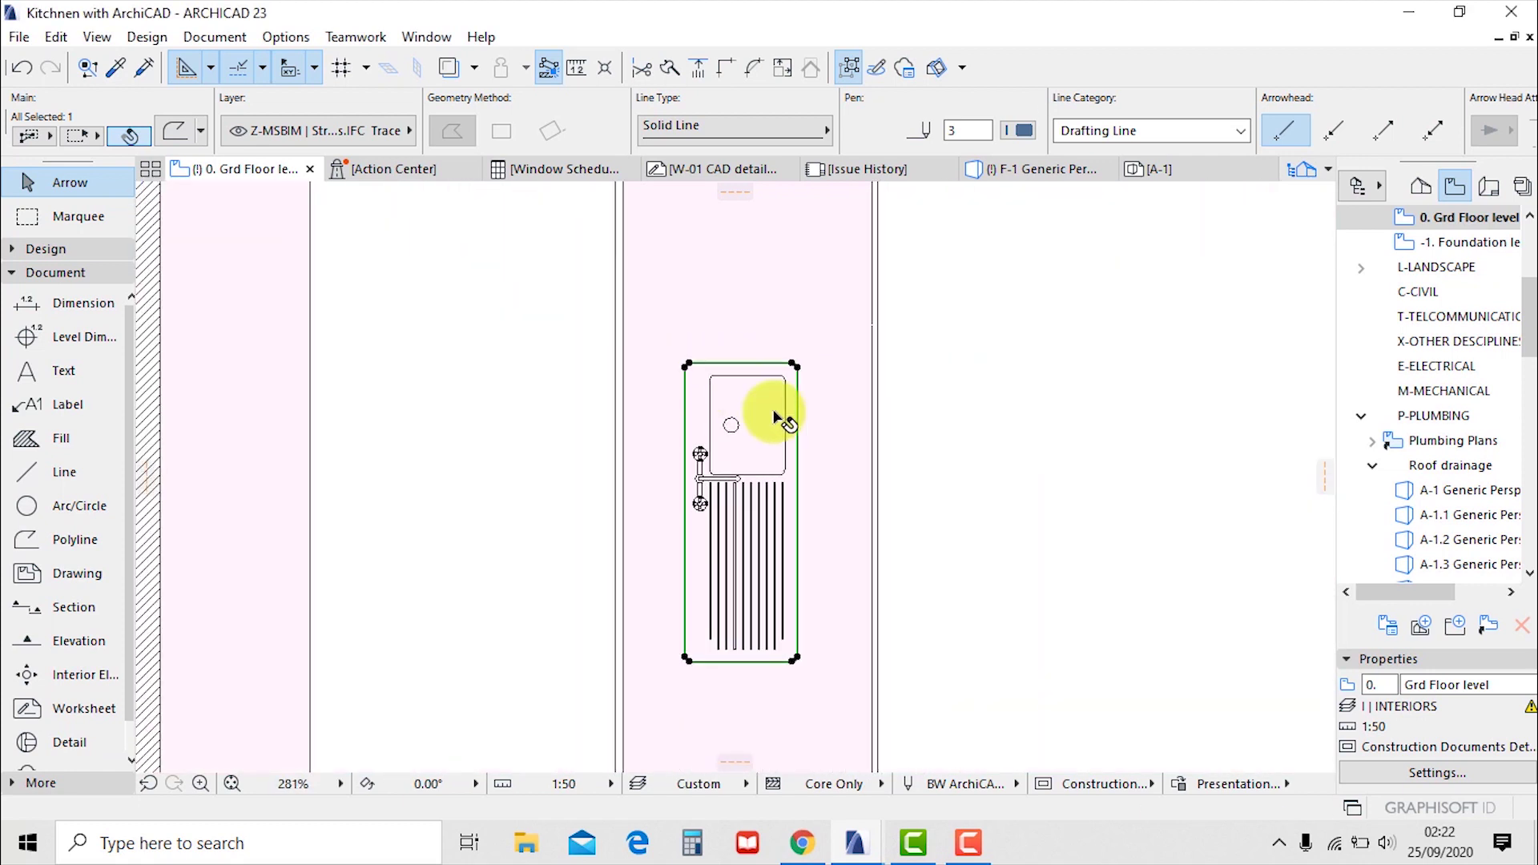
Select the island's countertop slab and subtract the traced sink outline from its polygon to cut the sink opening
{"action": "left_click", "coordinate": [804, 323]}
{"action": "key", "text": "Escape"}
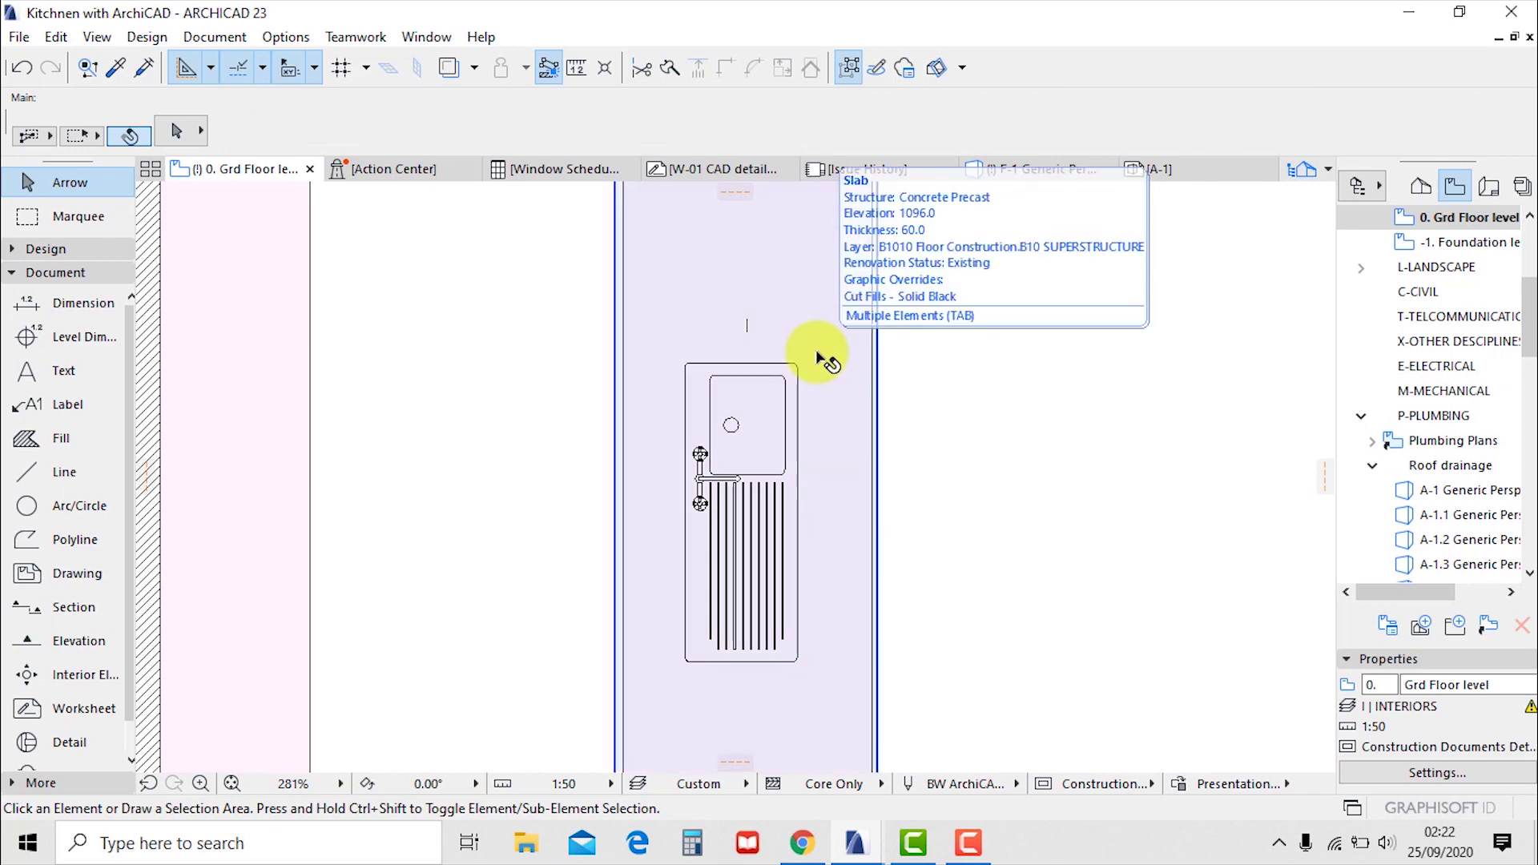
{"action": "left_click", "coordinate": [825, 358]}
{"action": "scroll", "coordinate": [824, 364], "scroll_direction": "down", "scroll_amount": 2}
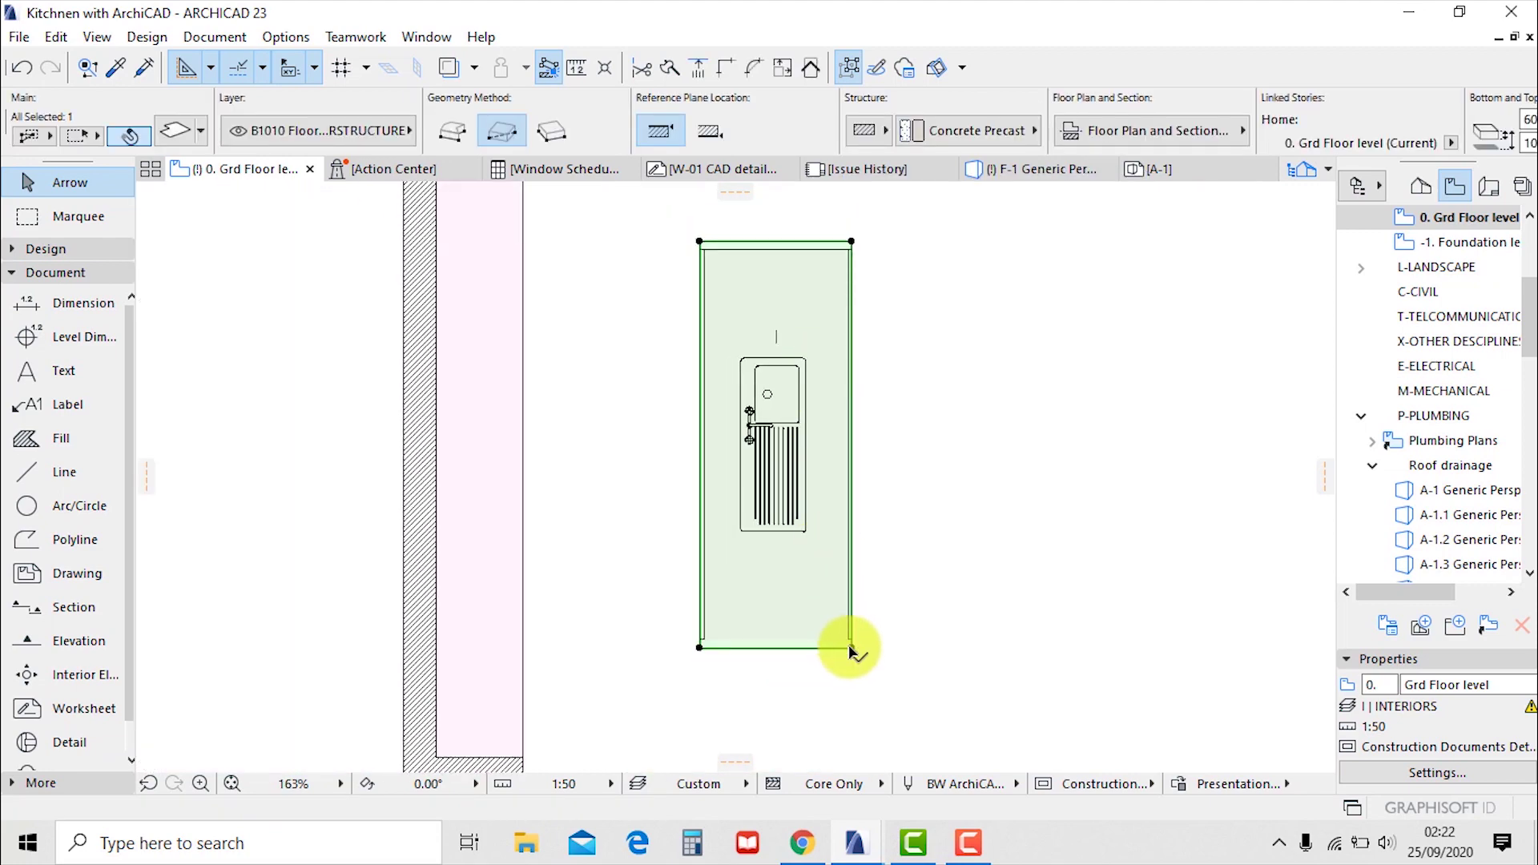
{"action": "left_click", "coordinate": [851, 649]}
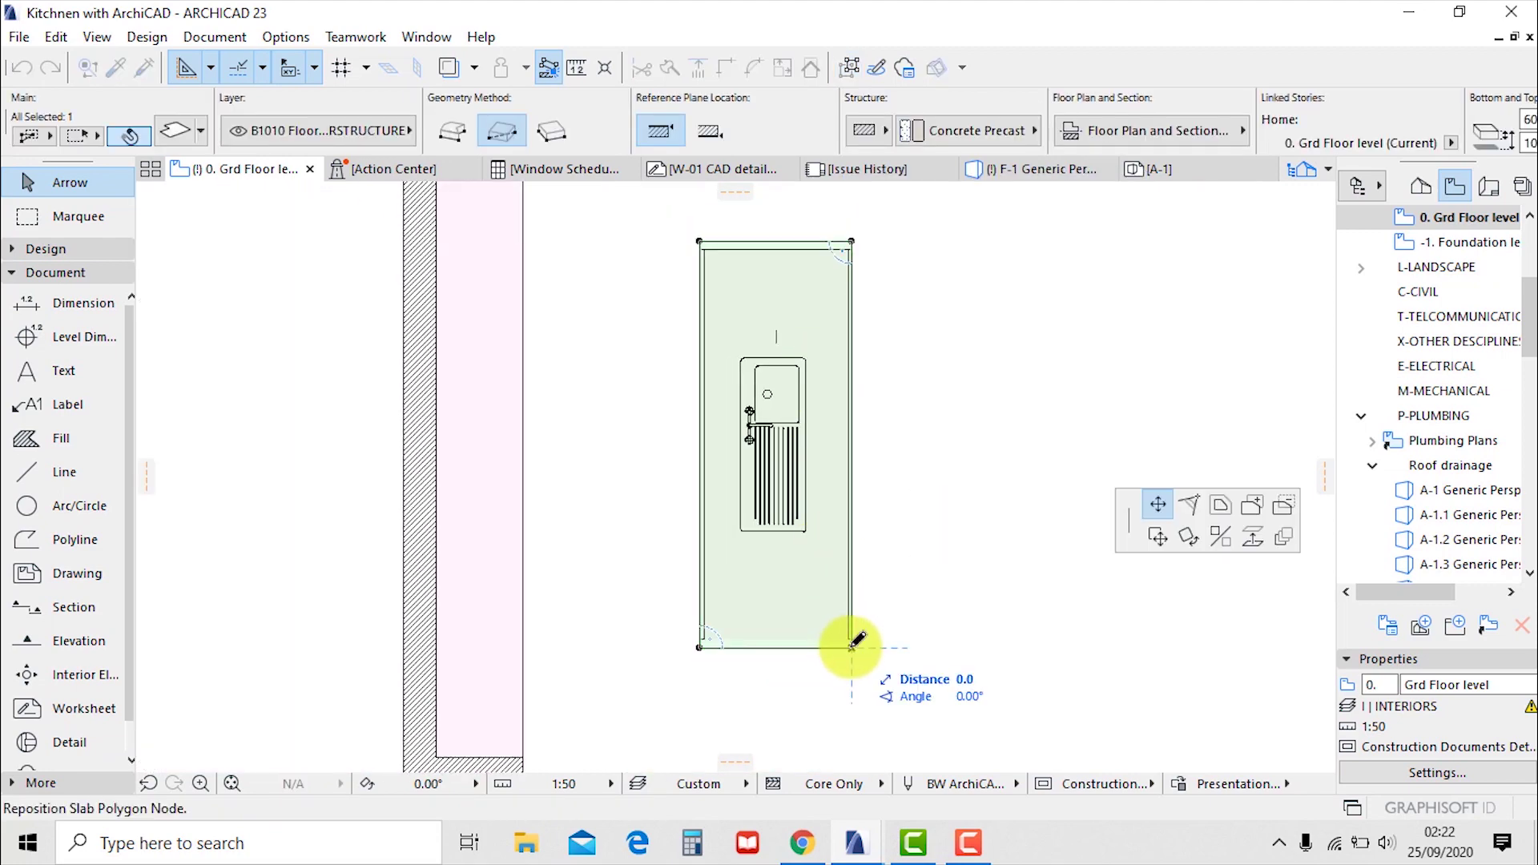
{"action": "left_click", "coordinate": [1282, 503]}
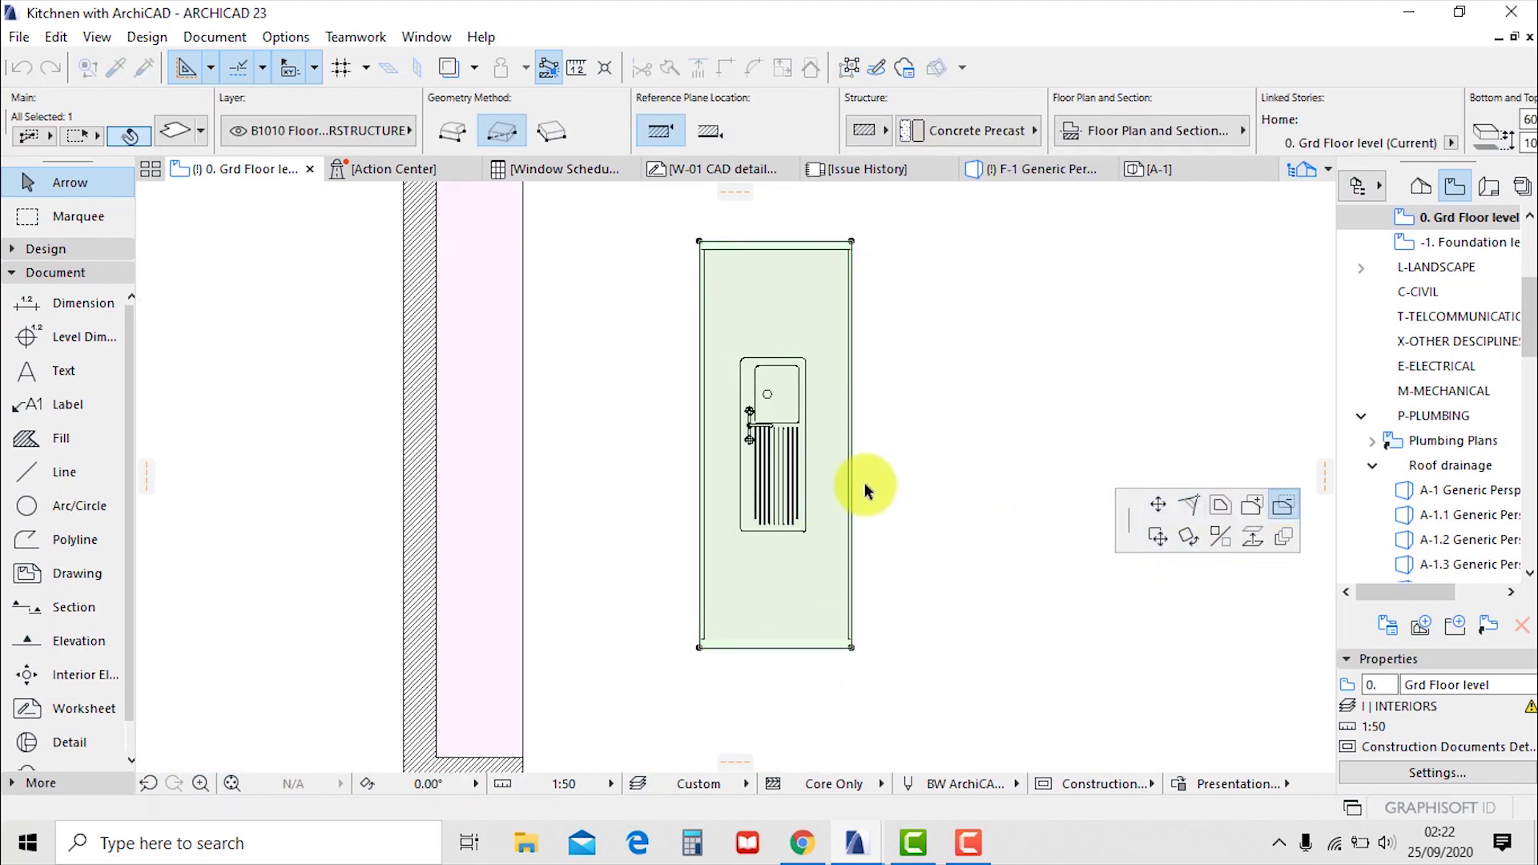
{"action": "left_click", "coordinate": [778, 358]}
{"action": "scroll", "coordinate": [817, 645], "scroll_direction": "up", "scroll_amount": 3}
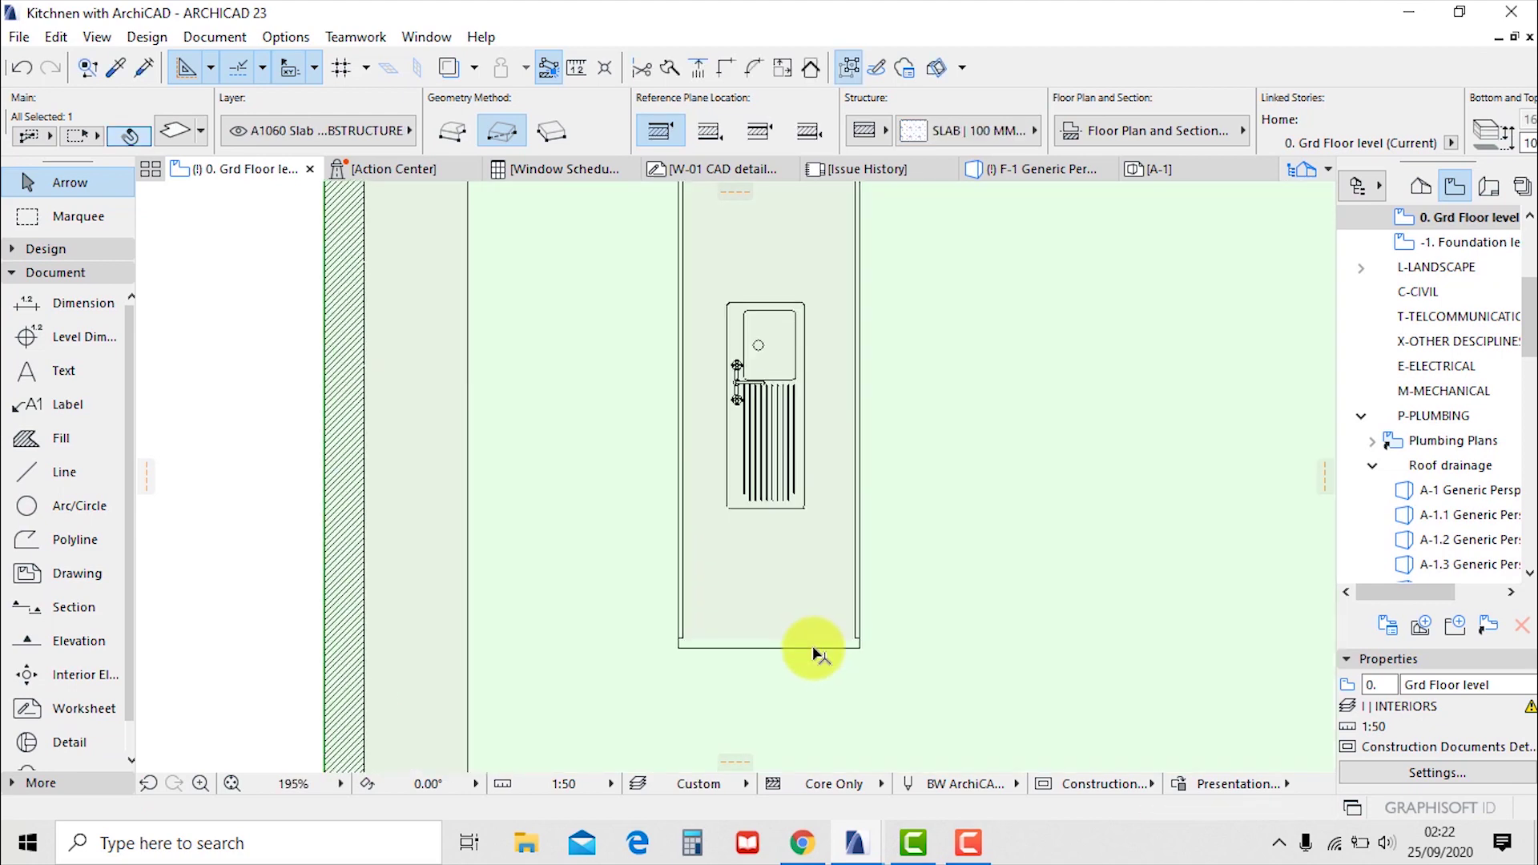
{"action": "key", "text": "Escape"}
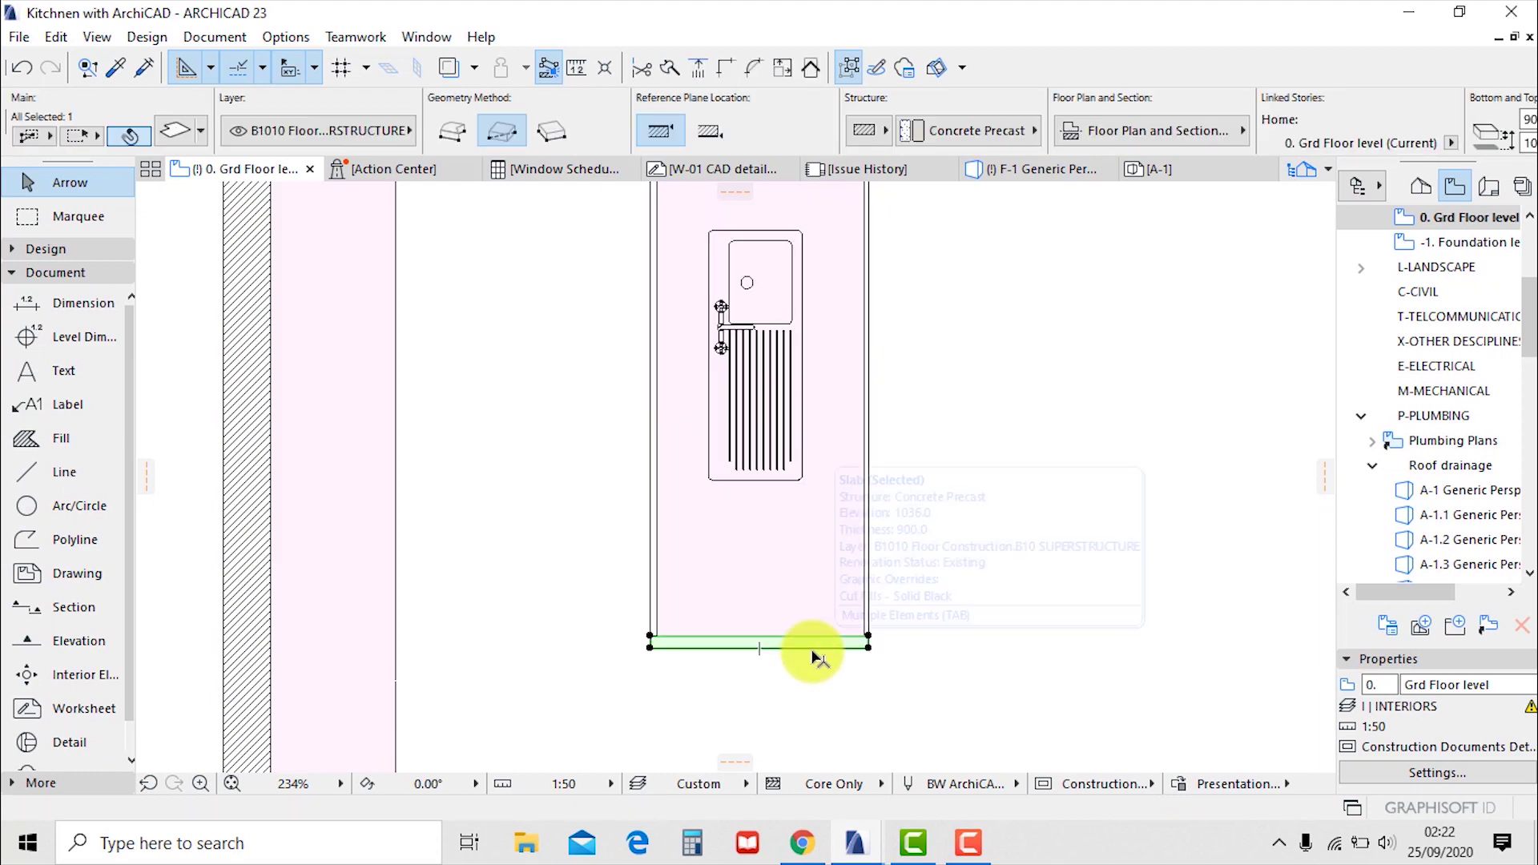
Examine the sink opening and the whole kitchen island from several angles in the 3D view
{"action": "key", "text": "F3"}
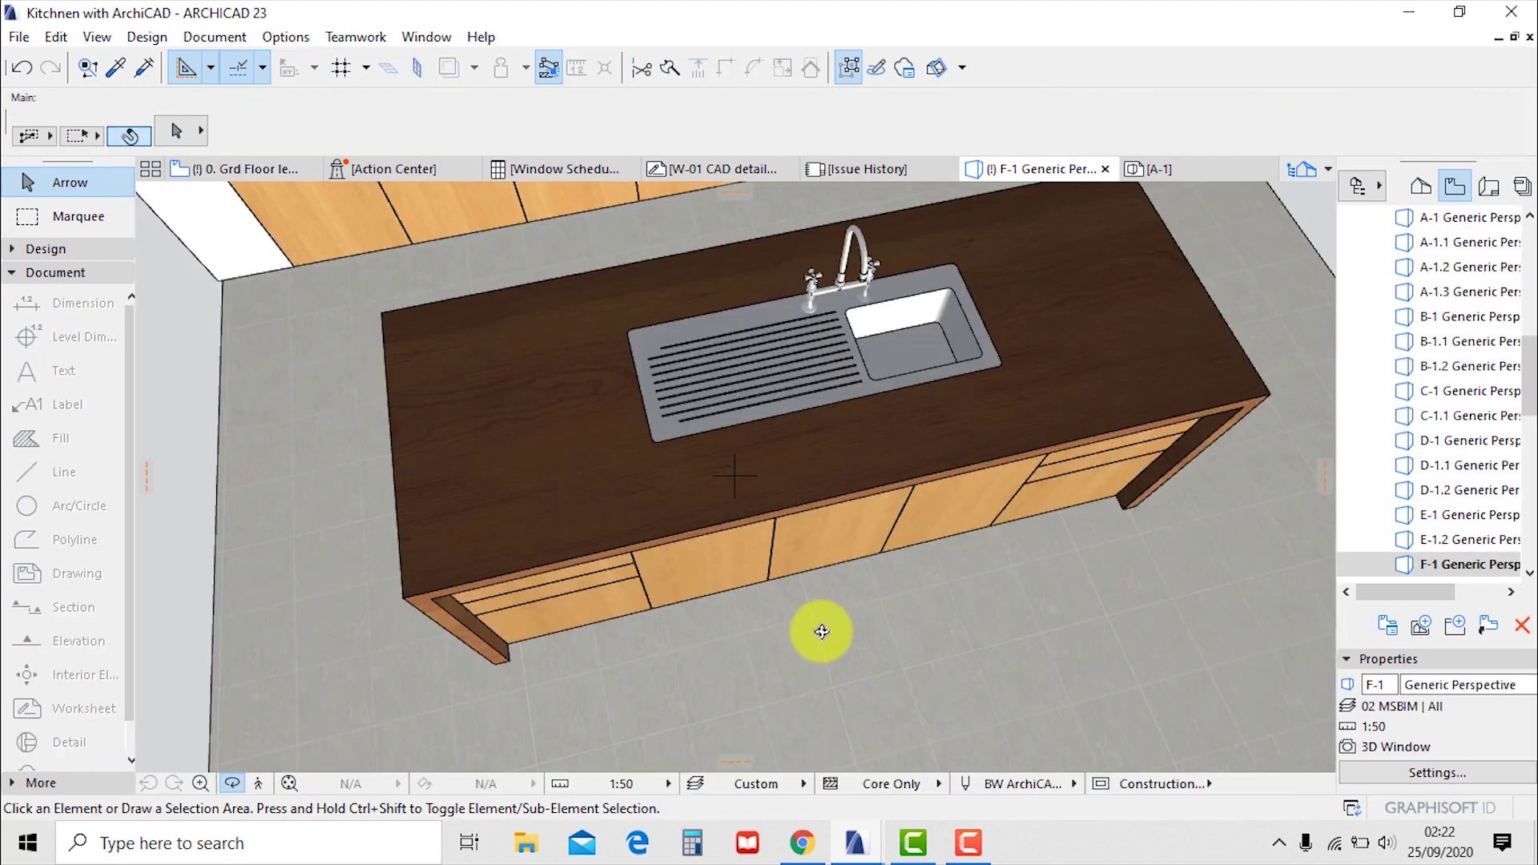
{"action": "scroll", "coordinate": [817, 641], "scroll_direction": "down", "scroll_amount": 3}
{"action": "middle_click_drag", "start_coordinate": [882, 627], "coordinate": [662, 486], "text": "shift"}
{"action": "scroll", "coordinate": [1038, 505], "scroll_direction": "up", "scroll_amount": 6}
{"action": "left_click_drag", "start_coordinate": [662, 486], "coordinate": [1023, 515]}
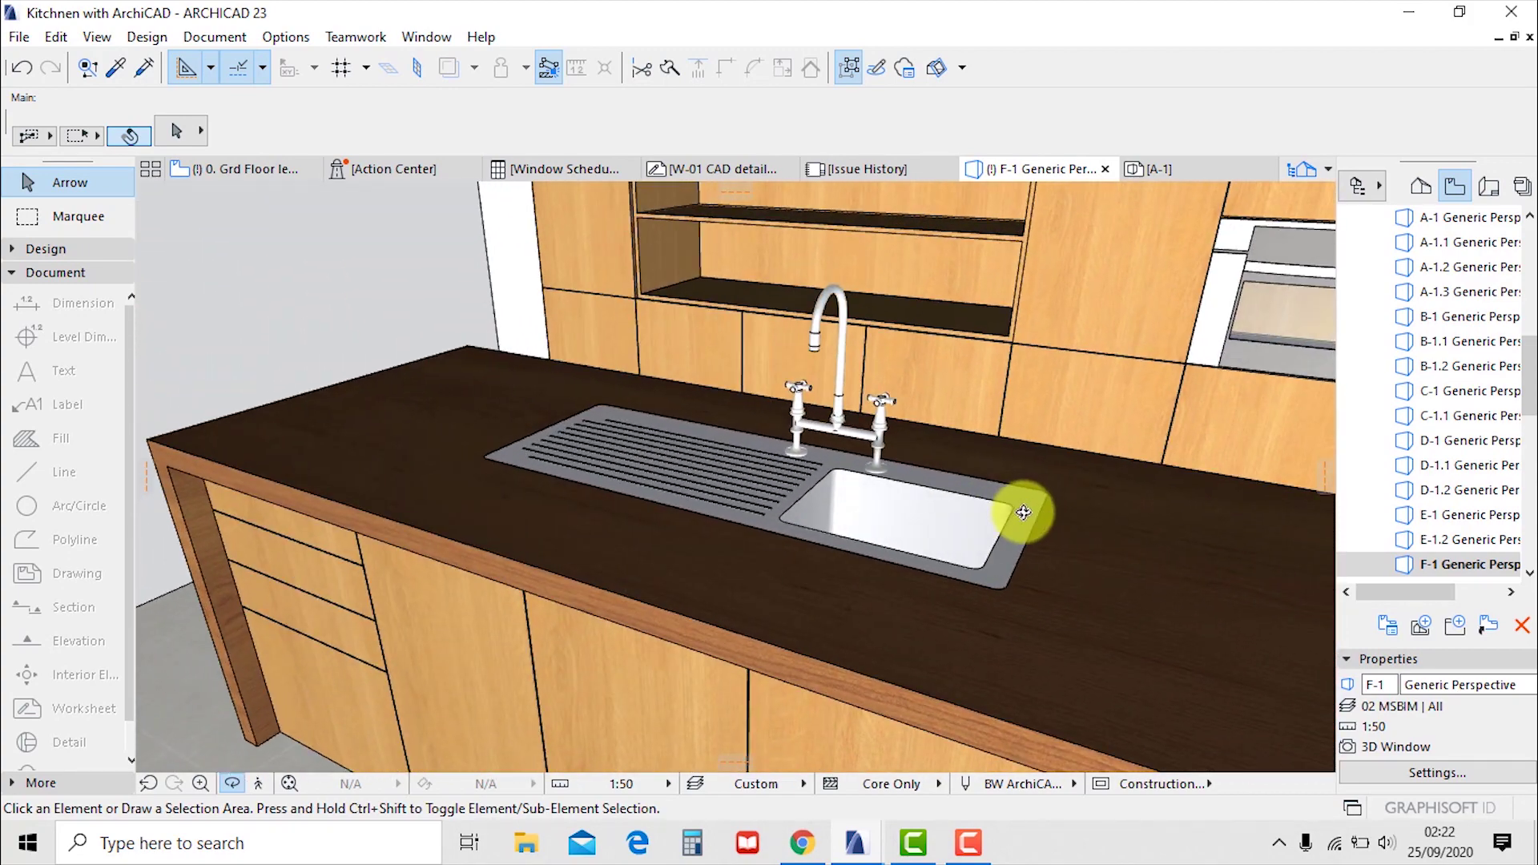
{"action": "scroll", "coordinate": [865, 458], "scroll_direction": "down", "scroll_amount": 5}
{"action": "left_click_drag", "start_coordinate": [771, 581], "coordinate": [748, 551]}
{"action": "scroll", "coordinate": [748, 551], "scroll_direction": "up", "scroll_amount": 2}
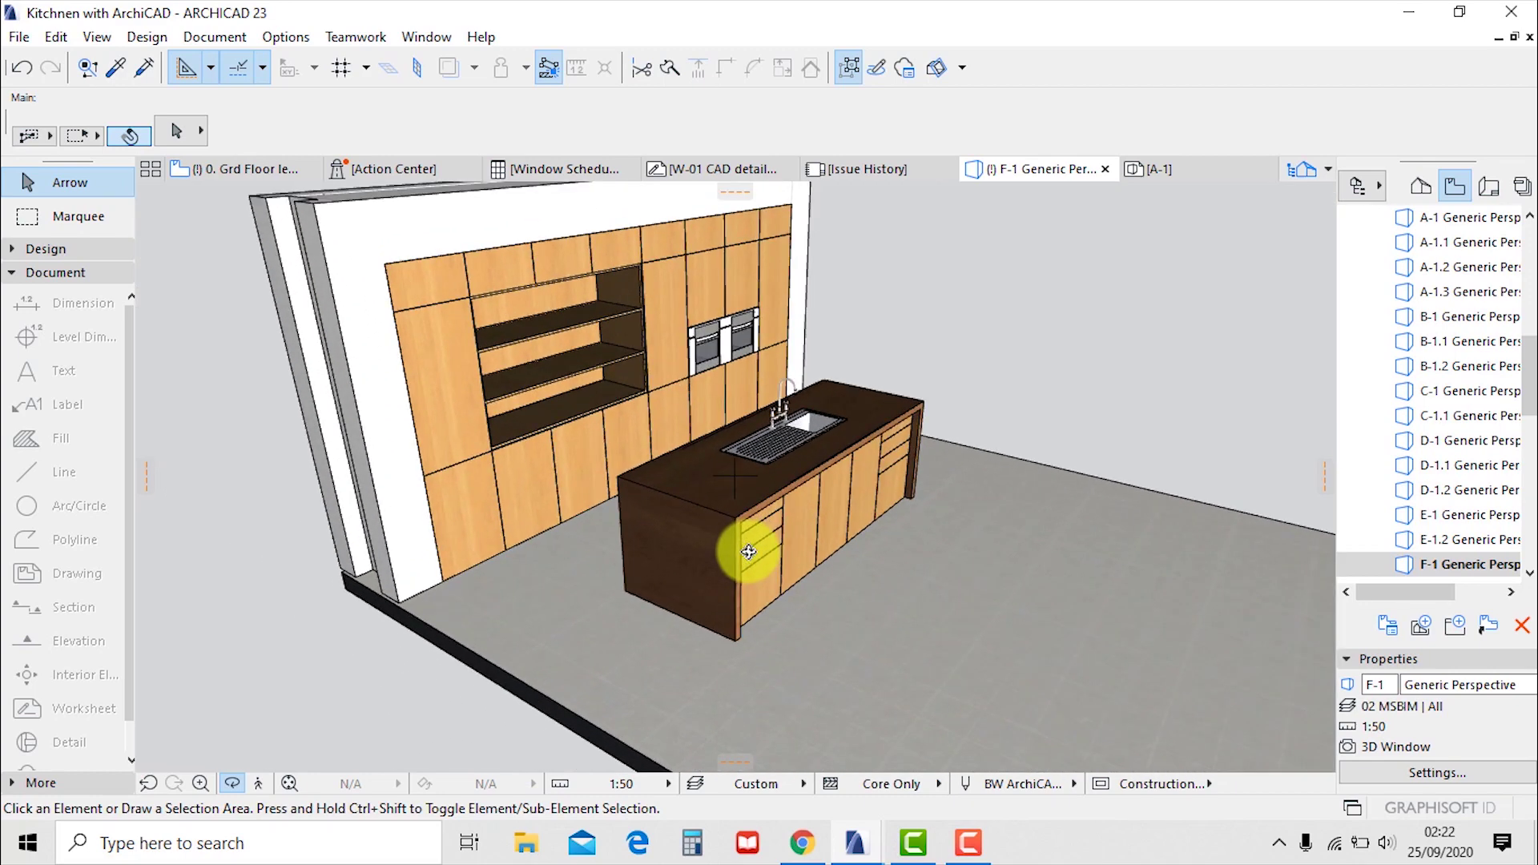
On the floor plan, pick up the countertop slab's settings and draw a 2300 by 800 mm rectangular slab from the midpoint of the island's lower end
{"action": "key", "text": "F2"}
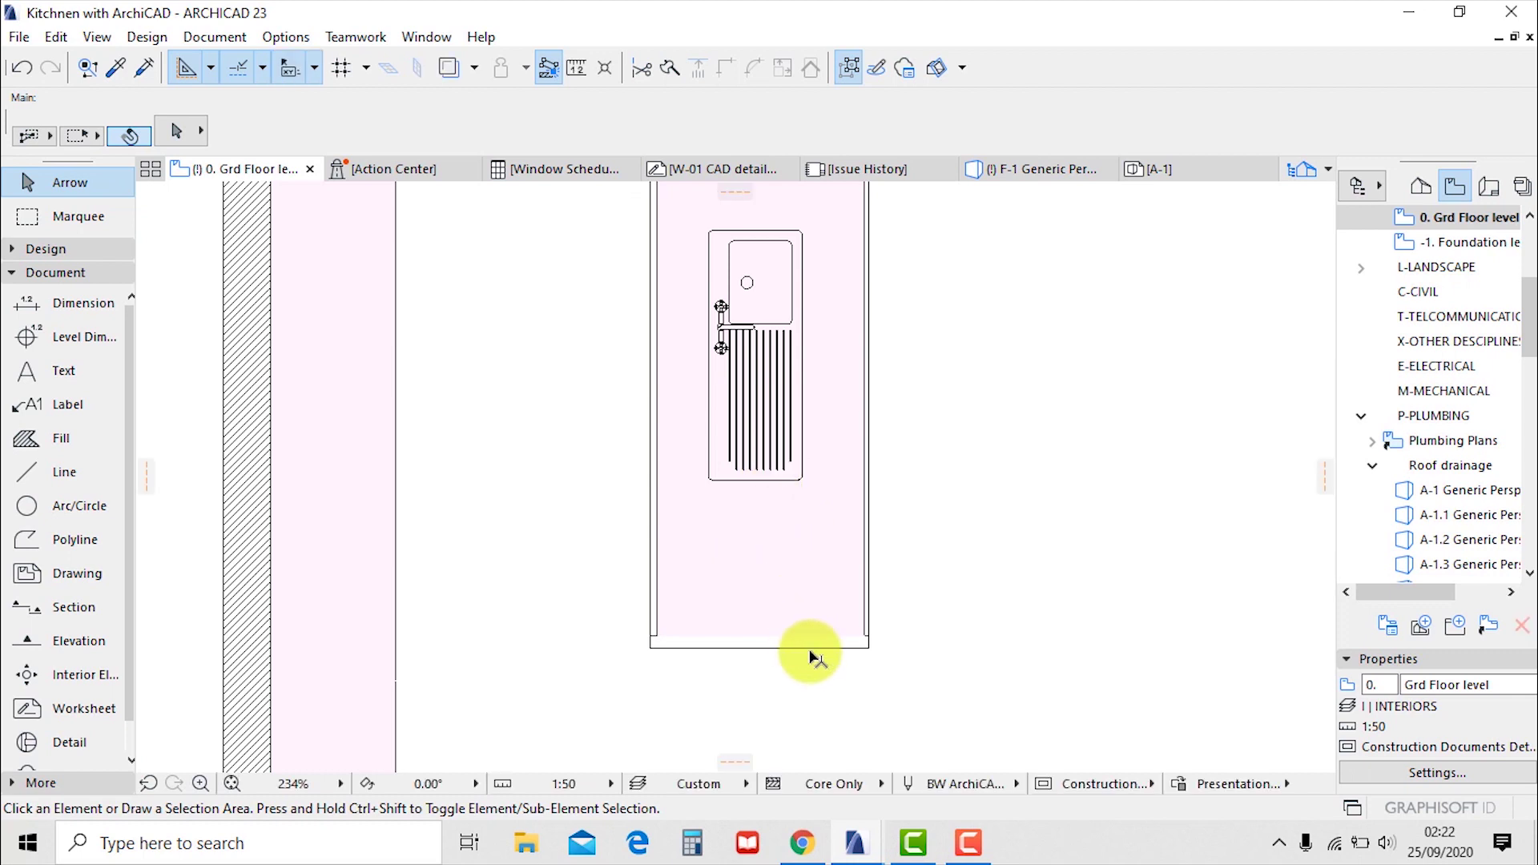
{"action": "left_click", "coordinate": [814, 601]}
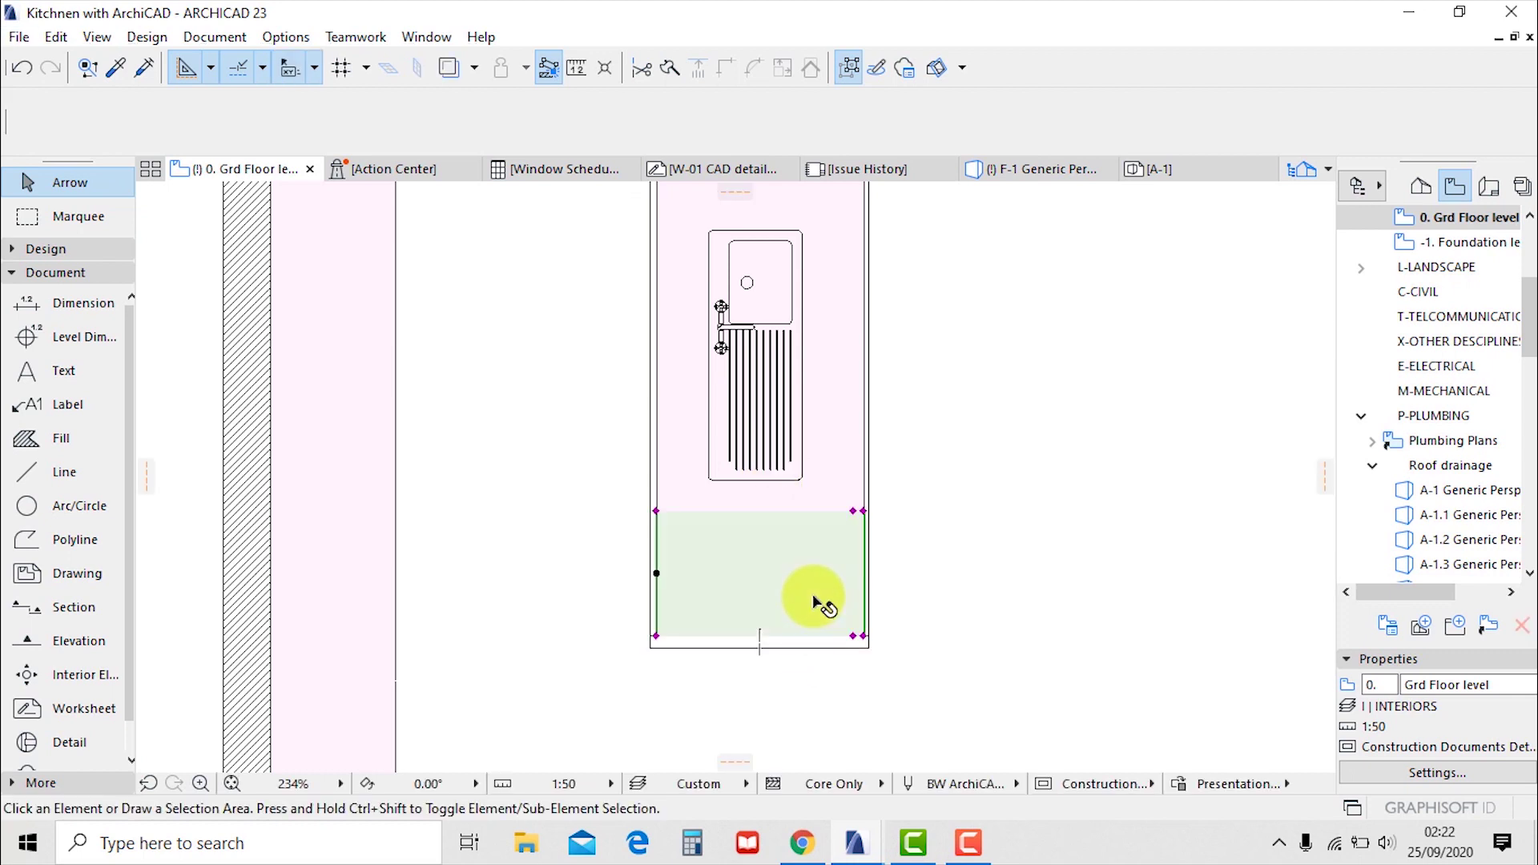
{"action": "left_click", "coordinate": [813, 600], "text": "shift"}
{"action": "key", "text": "Tab"}
{"action": "left_click", "coordinate": [813, 601], "text": "shift"}
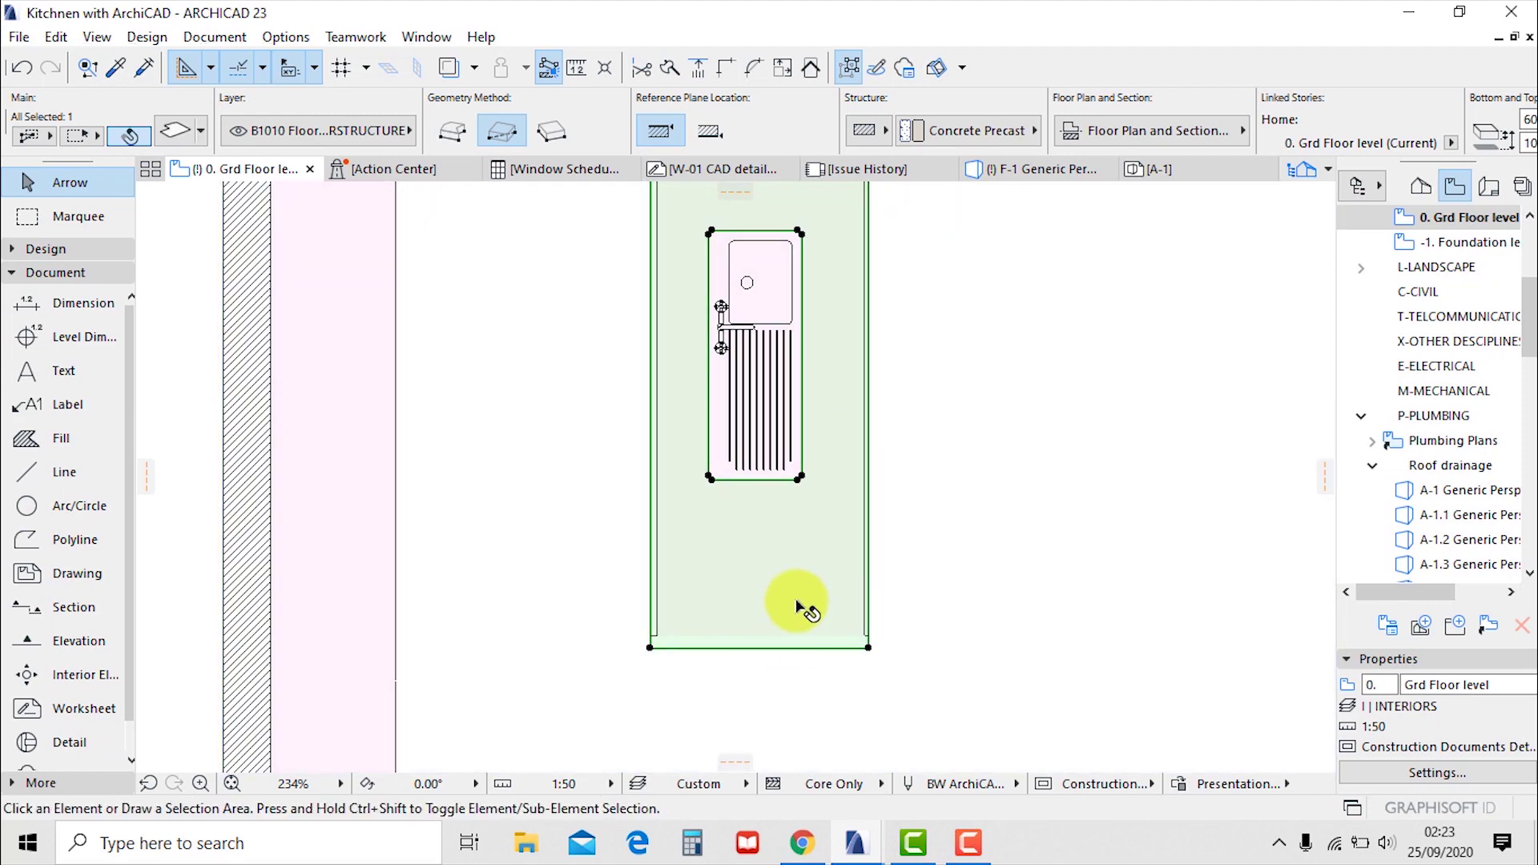
{"action": "left_click", "coordinate": [796, 602], "text": "alt"}
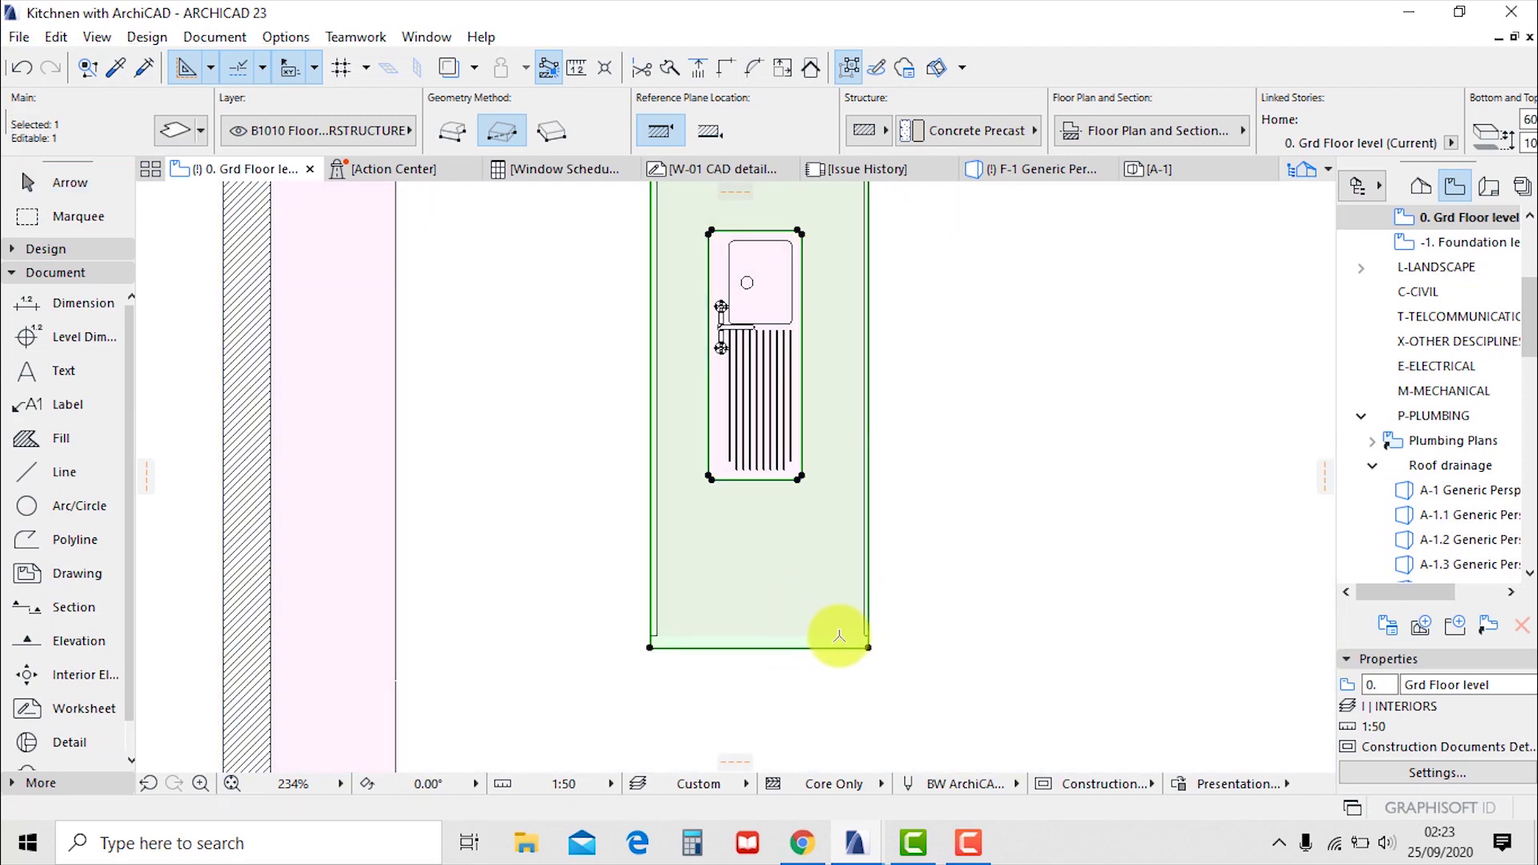
{"action": "left_click", "coordinate": [760, 646]}
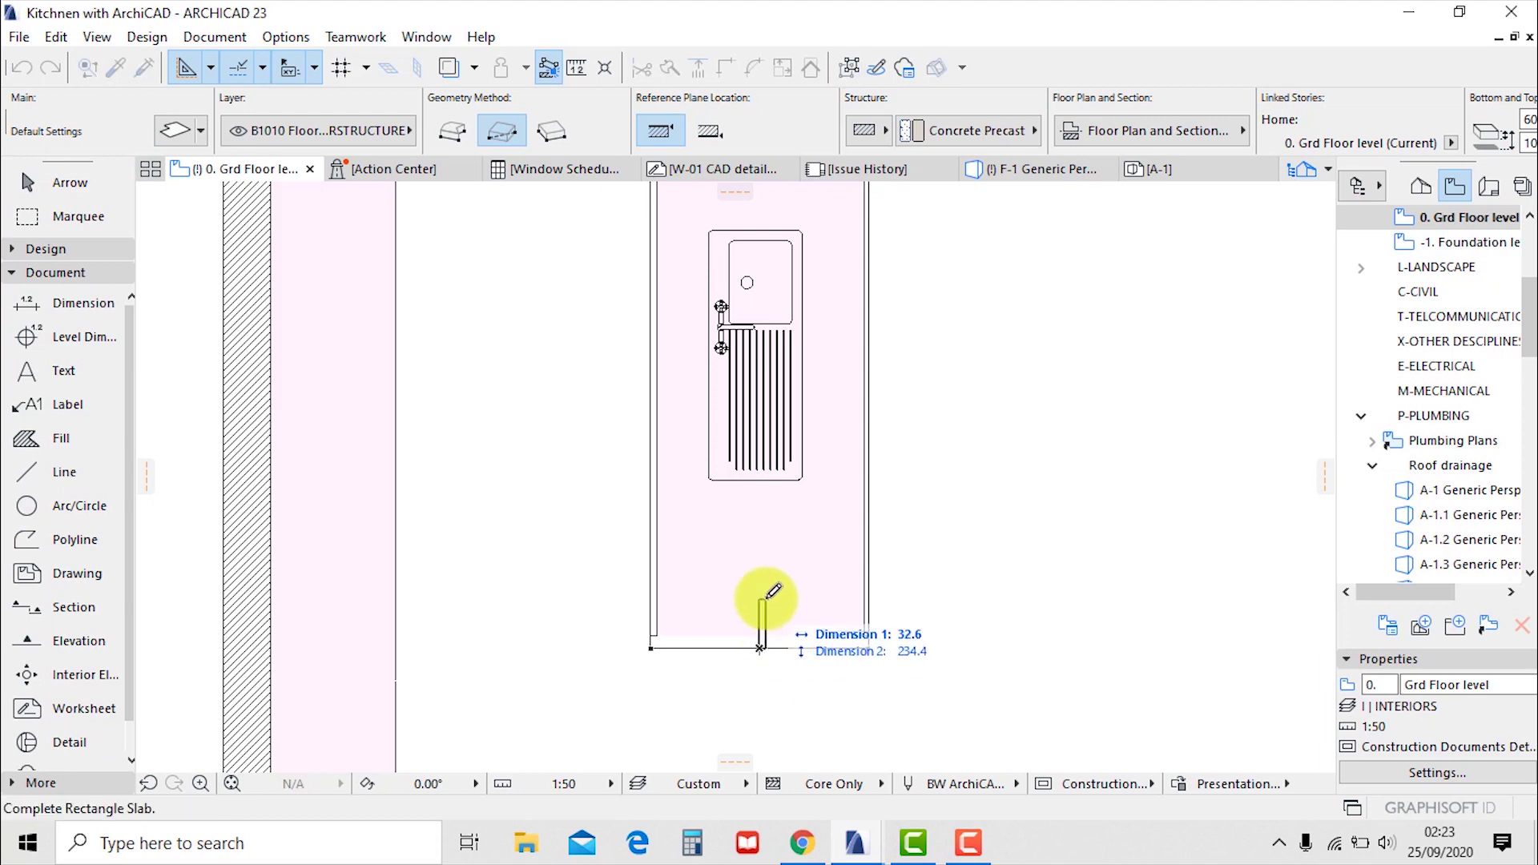
{"action": "scroll", "coordinate": [710, 584], "scroll_direction": "down", "scroll_amount": 3}
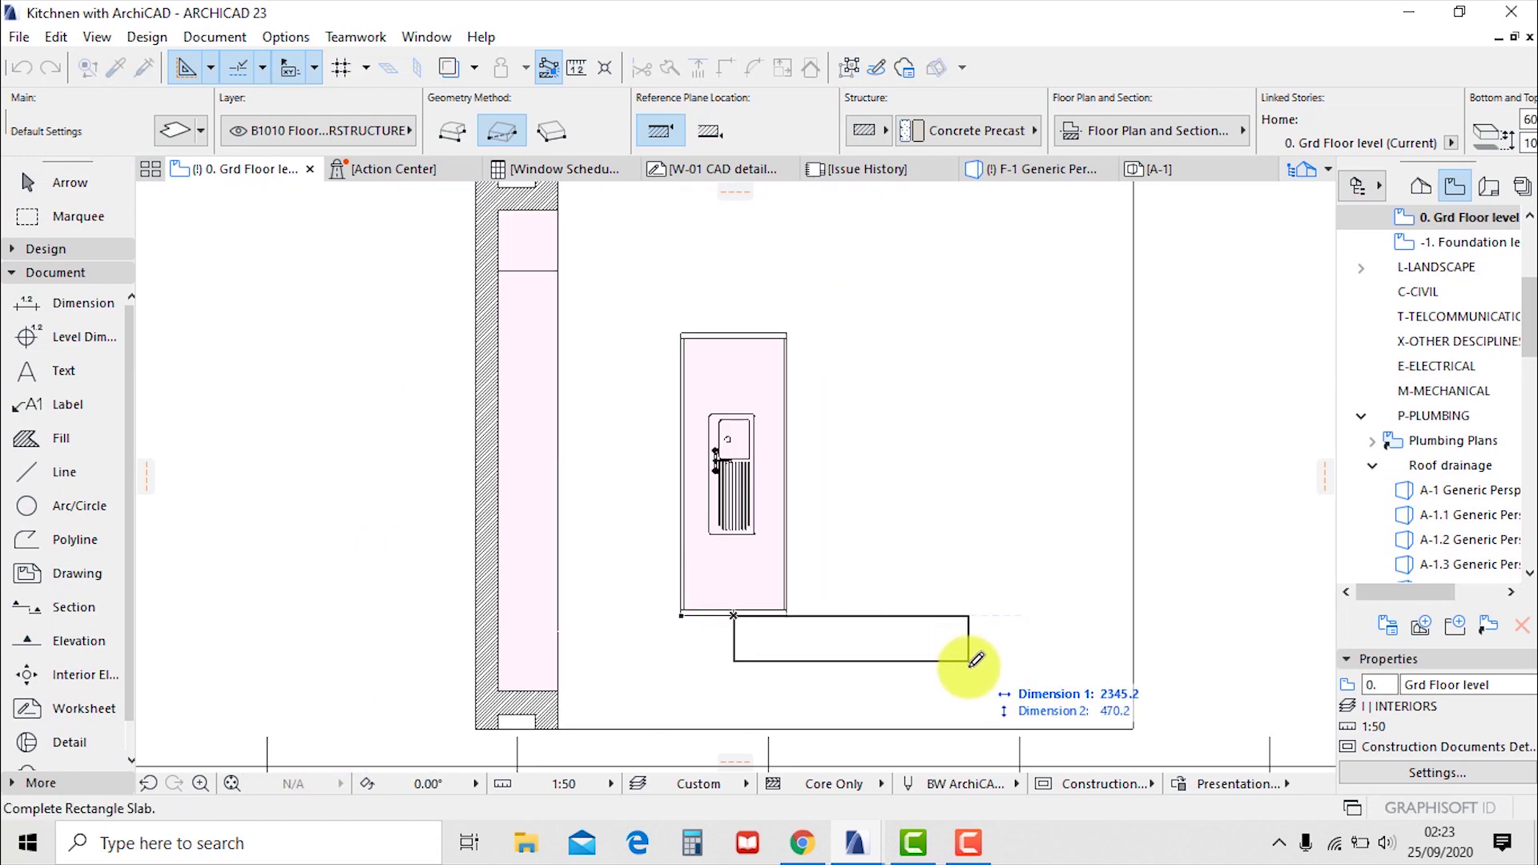
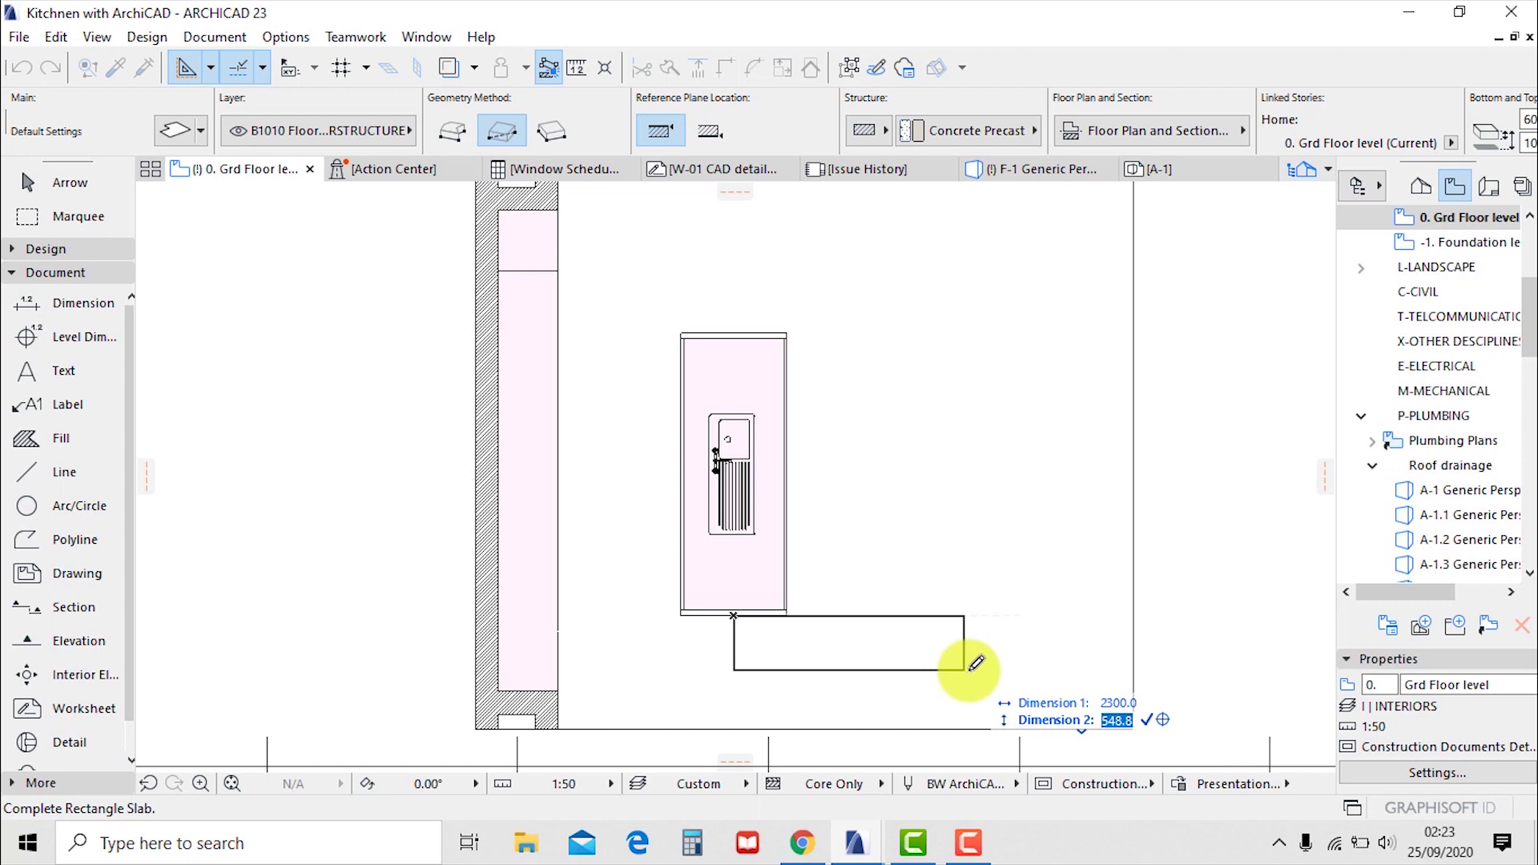
{"action": "key", "text": "Return"}
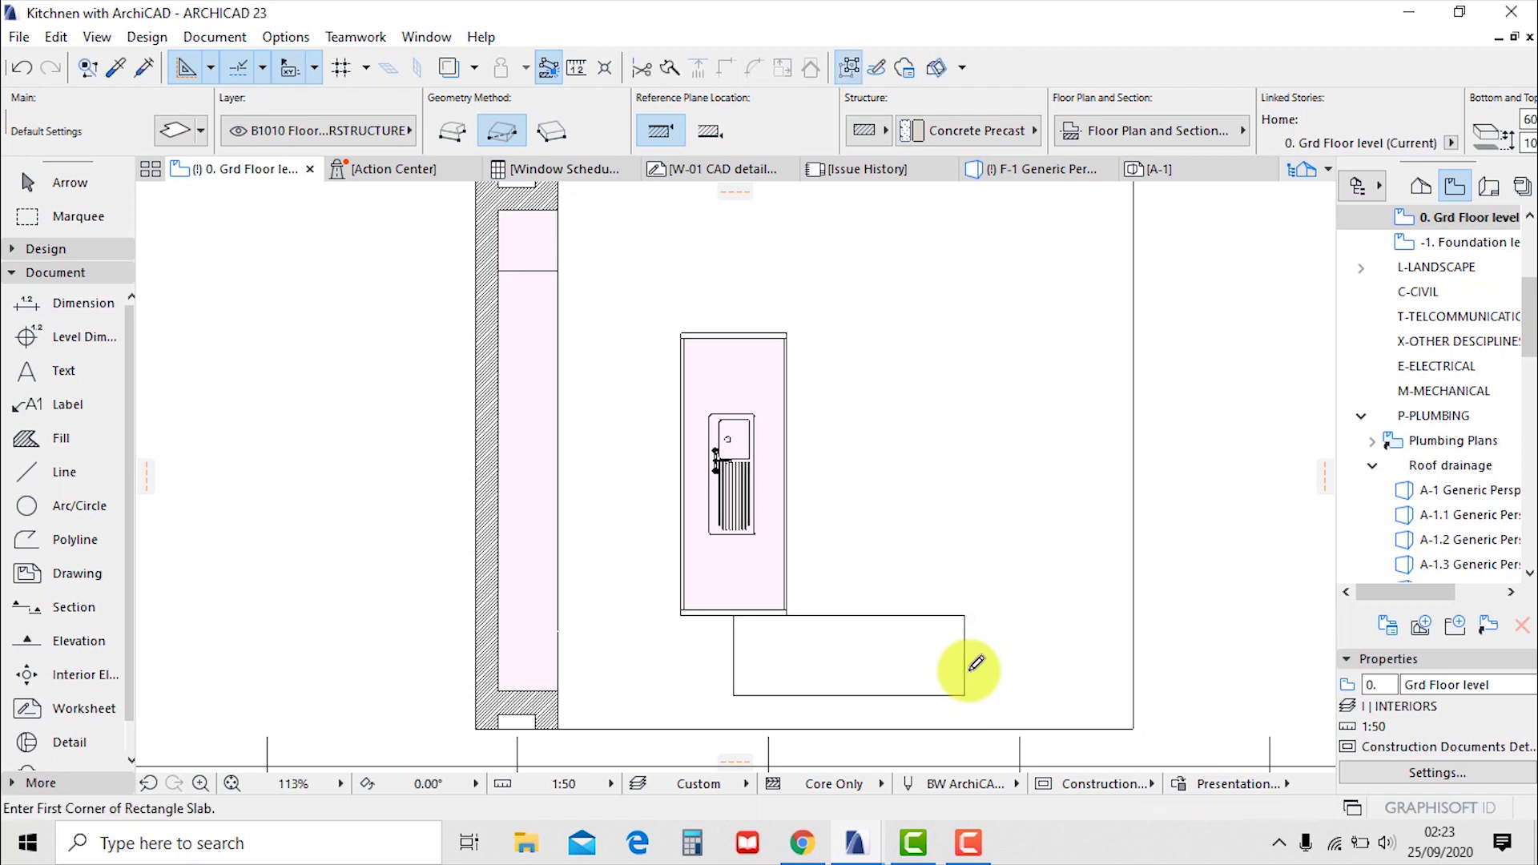
Move the new slab 400 mm up the plan, from its short side's midpoint to its corner, to overlap the island
{"action": "key", "text": "Escape"}
{"action": "left_click", "coordinate": [940, 616]}
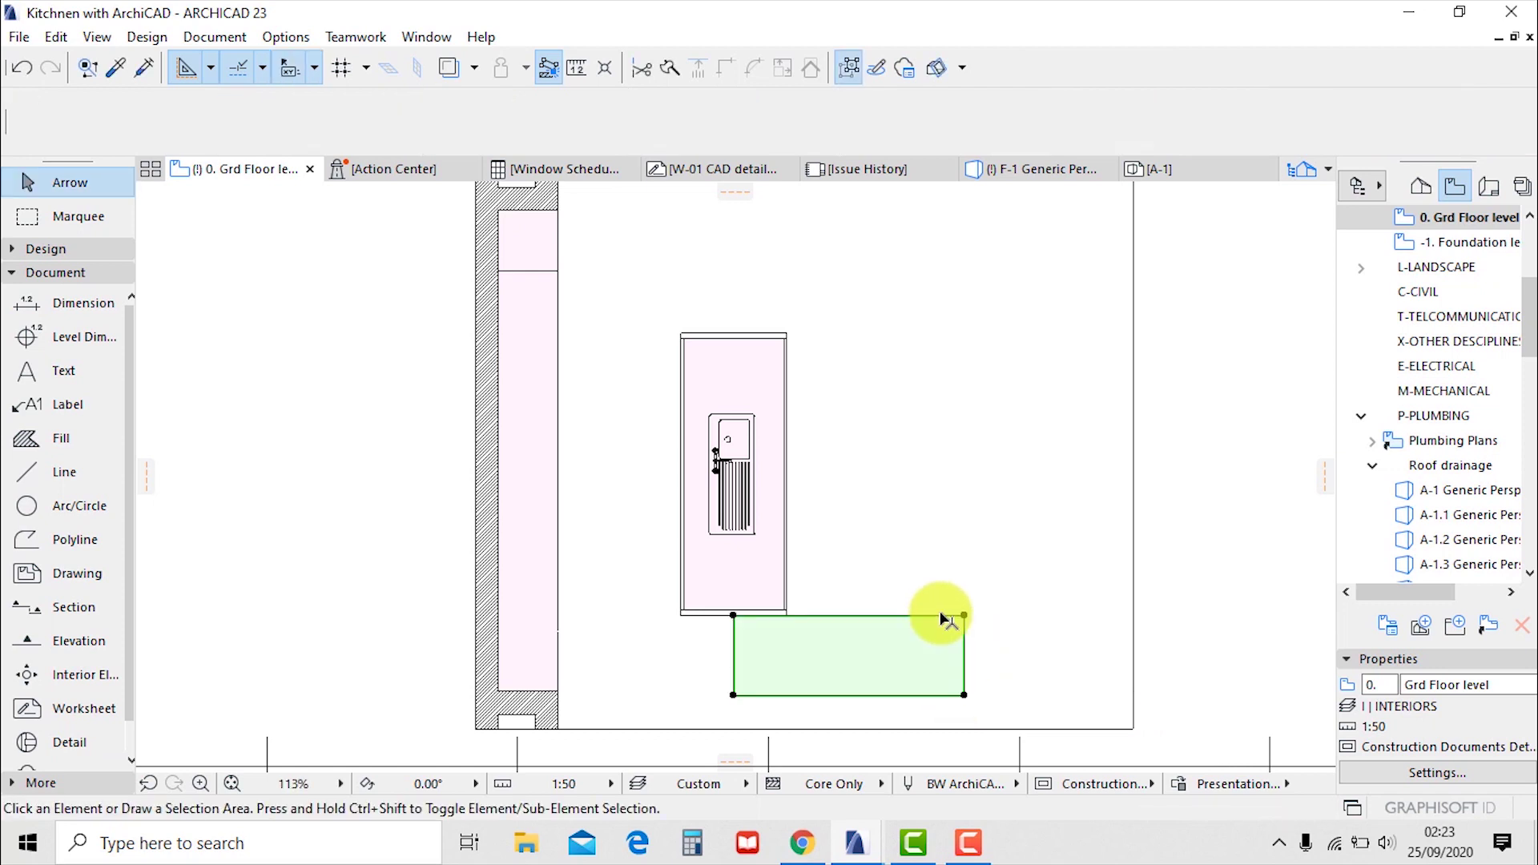
{"action": "left_click", "coordinate": [734, 655]}
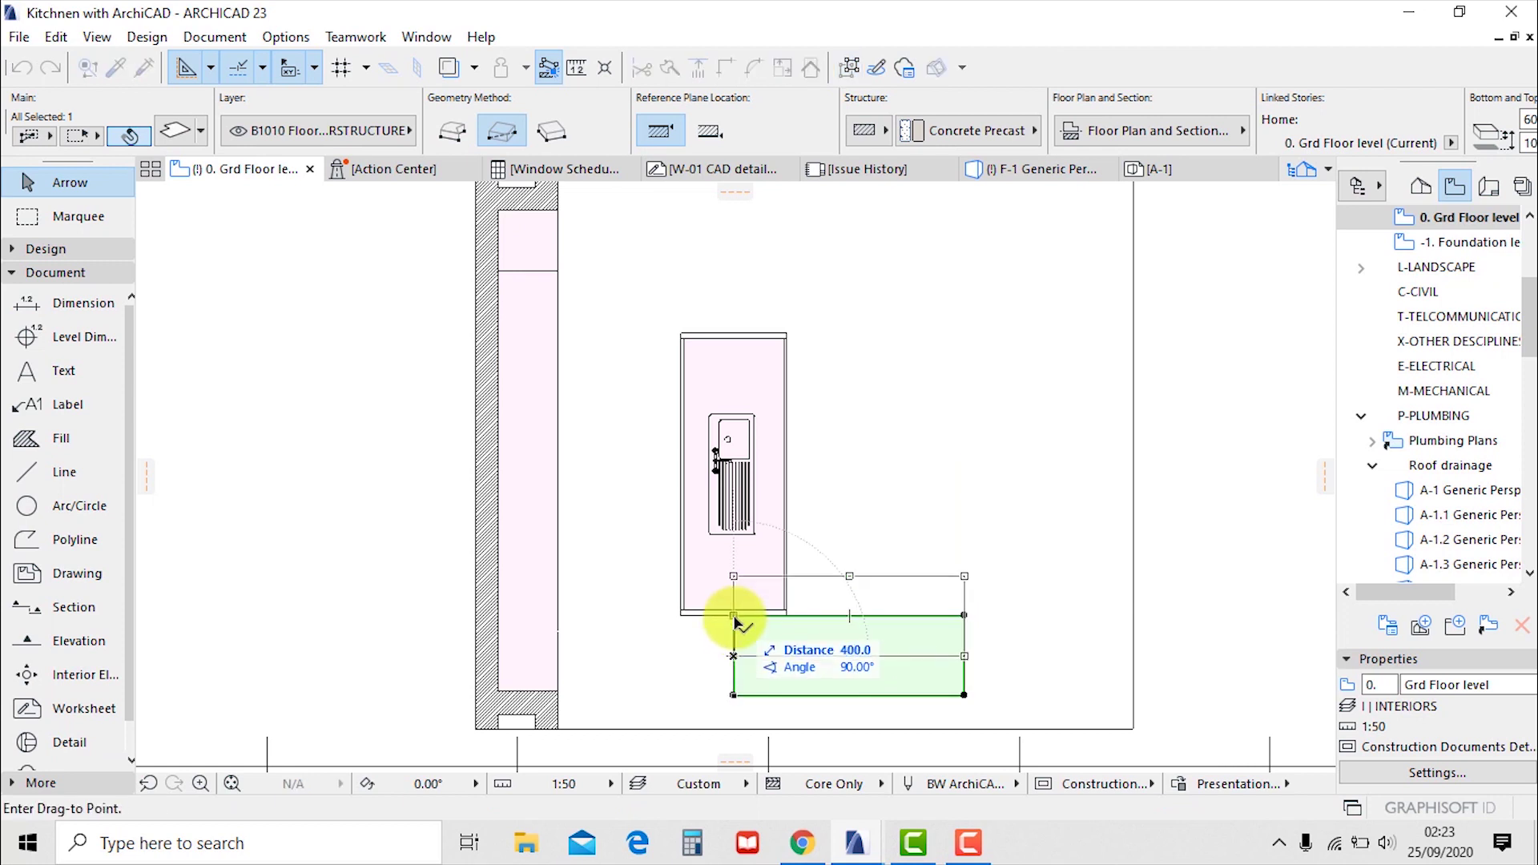
{"action": "left_click", "coordinate": [734, 617]}
{"action": "scroll", "coordinate": [838, 646], "scroll_direction": "up", "scroll_amount": 2}
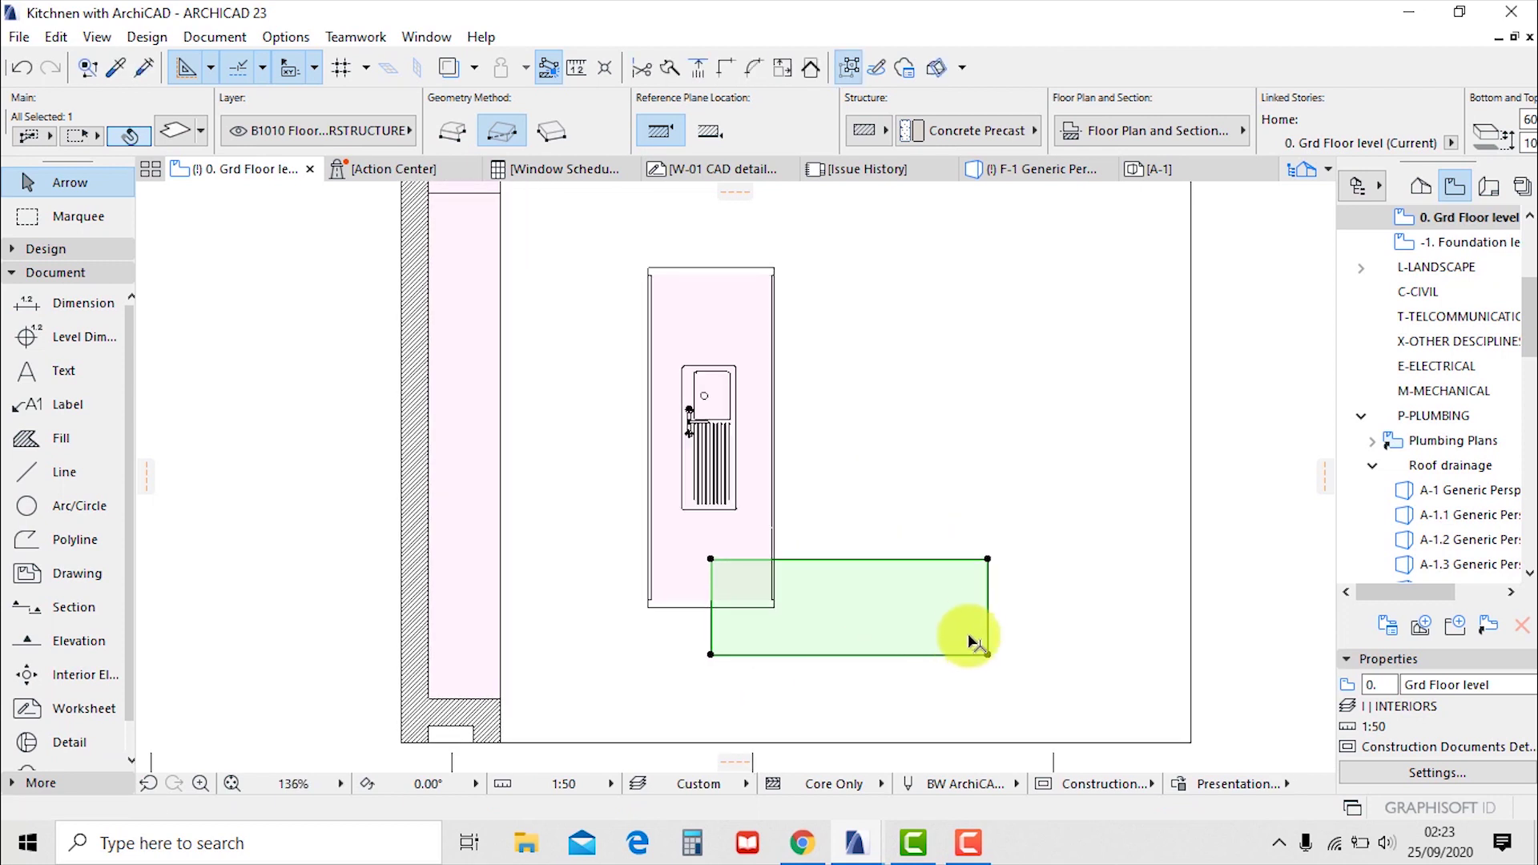
{"action": "key", "text": "Escape"}
{"action": "scroll", "coordinate": [937, 625], "scroll_direction": "up", "scroll_amount": 2}
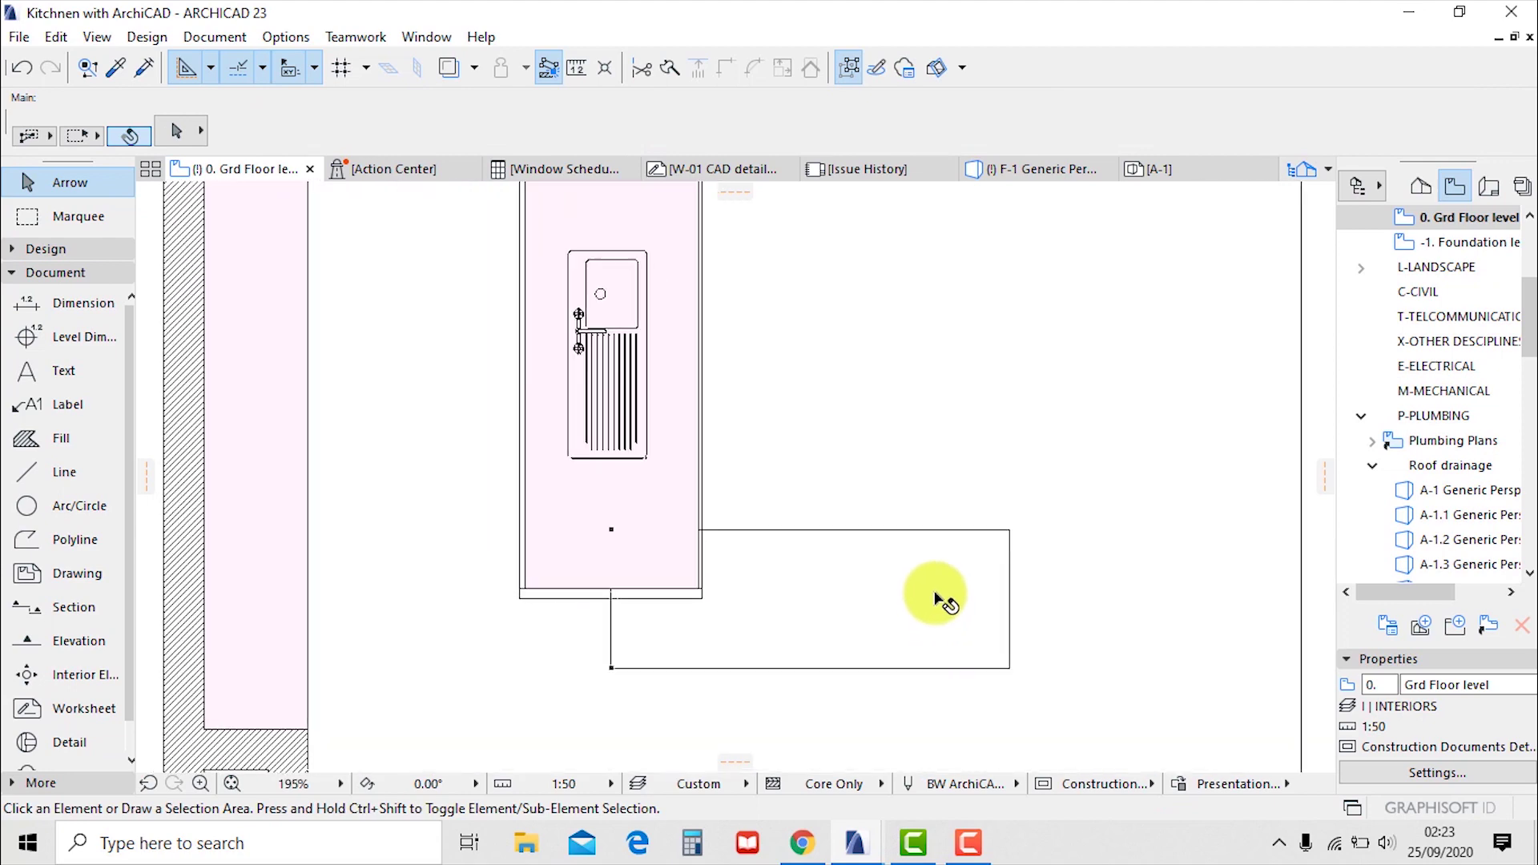
In the 3D view, raise the new slab by its 60 mm thickness so it rests on the island countertop
{"action": "key", "text": "F3"}
{"action": "middle_click_drag", "start_coordinate": [803, 586], "coordinate": [762, 497], "text": "shift"}
{"action": "left_click", "coordinate": [671, 558]}
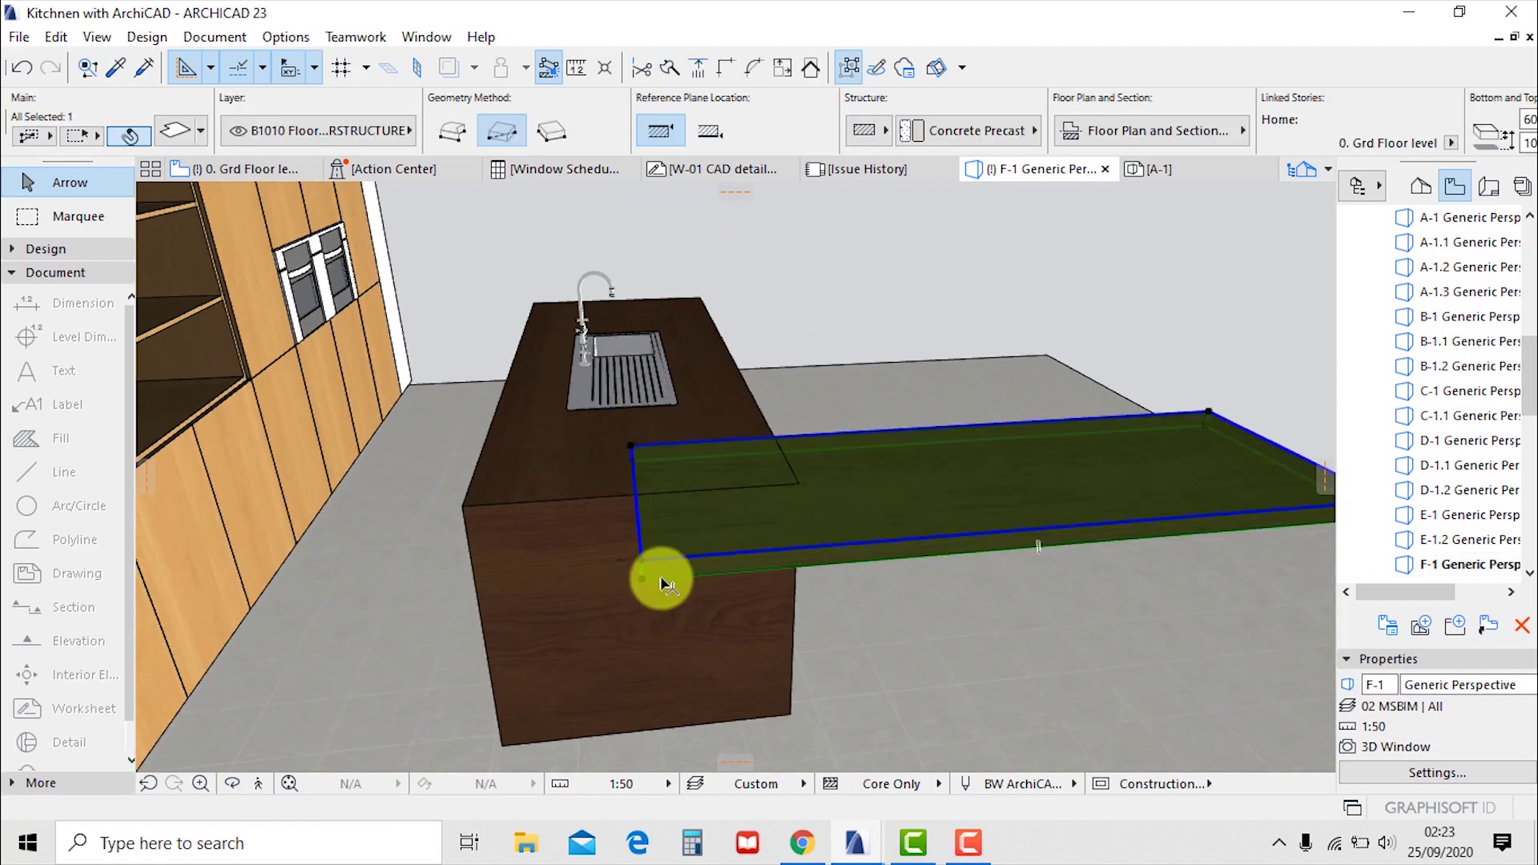
{"action": "key", "text": "ctrl+d"}
{"action": "left_click", "coordinate": [643, 579]}
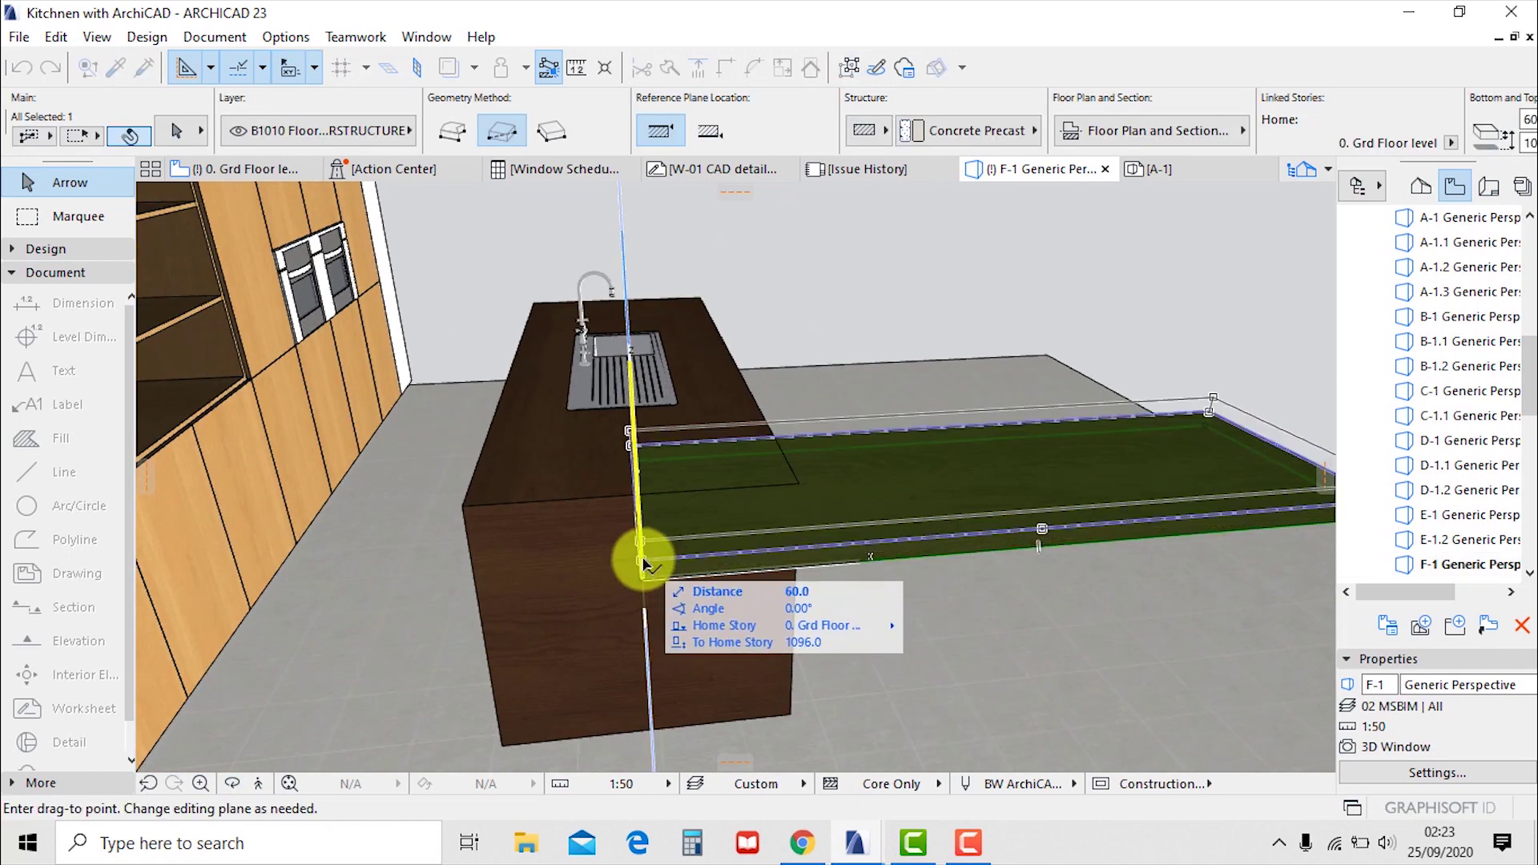
{"action": "left_click", "coordinate": [643, 565]}
{"action": "key", "text": "Escape"}
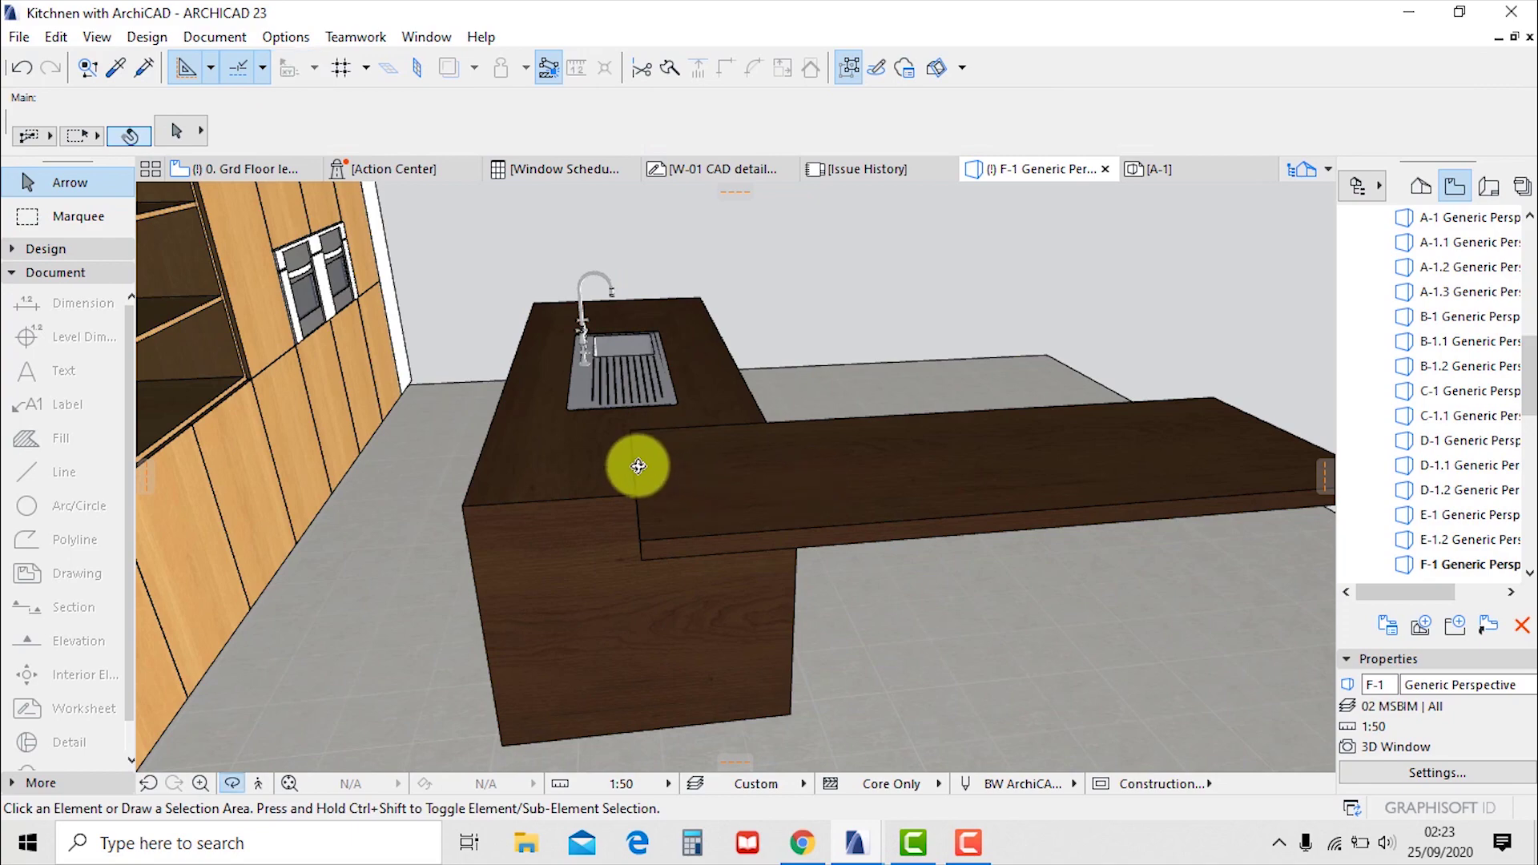
Offset the free end edge of the raised slab outward by 300 mm
{"action": "scroll", "coordinate": [625, 453], "scroll_direction": "down", "scroll_amount": 5}
{"action": "middle_click_drag", "start_coordinate": [872, 544], "coordinate": [448, 633], "text": "shift"}
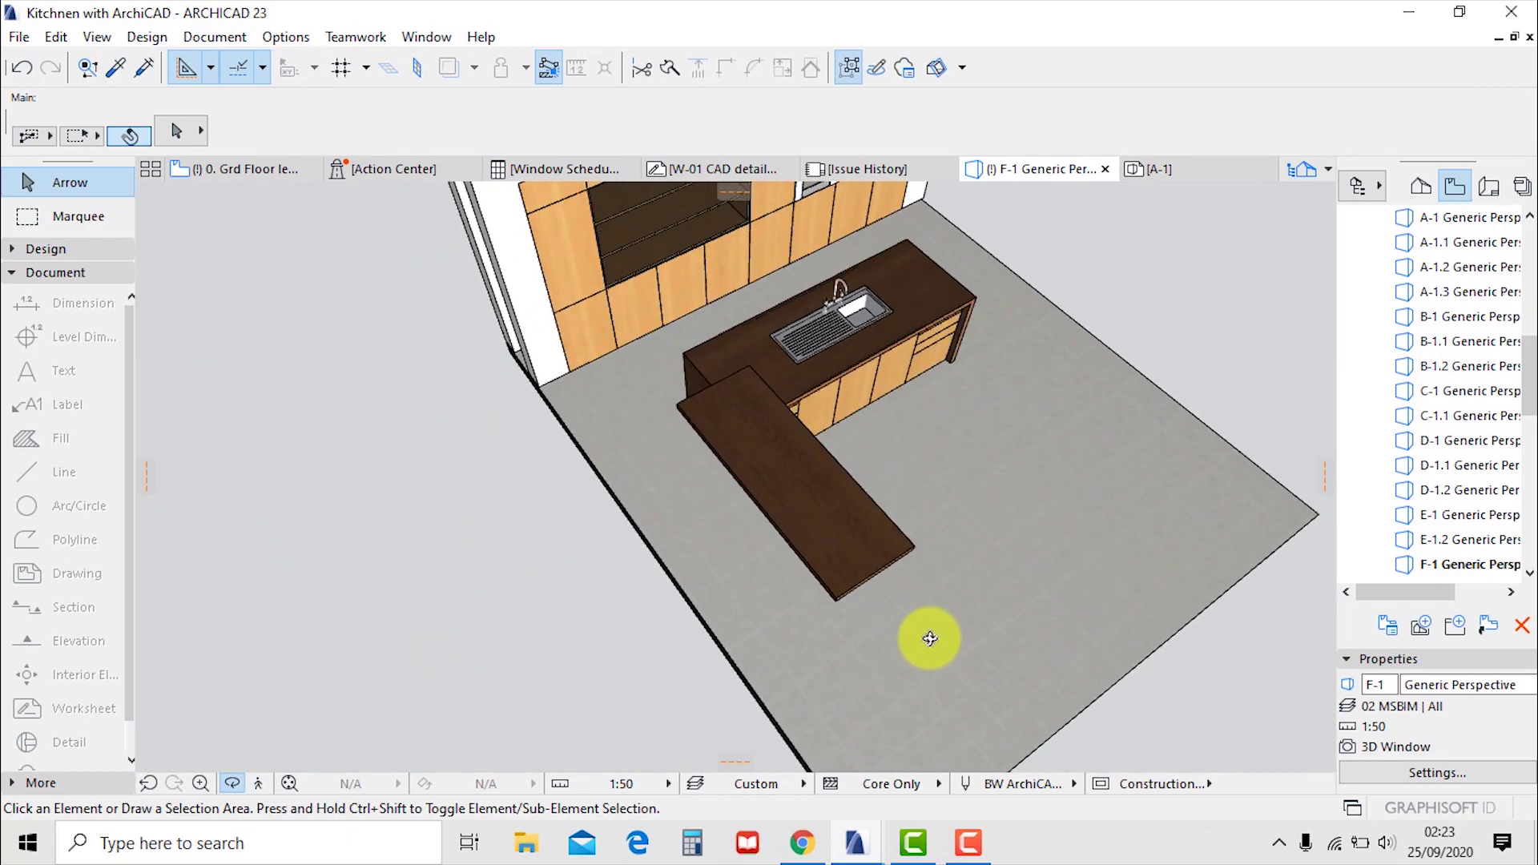
{"action": "middle_click_drag", "start_coordinate": [929, 638], "coordinate": [904, 463], "text": "shift"}
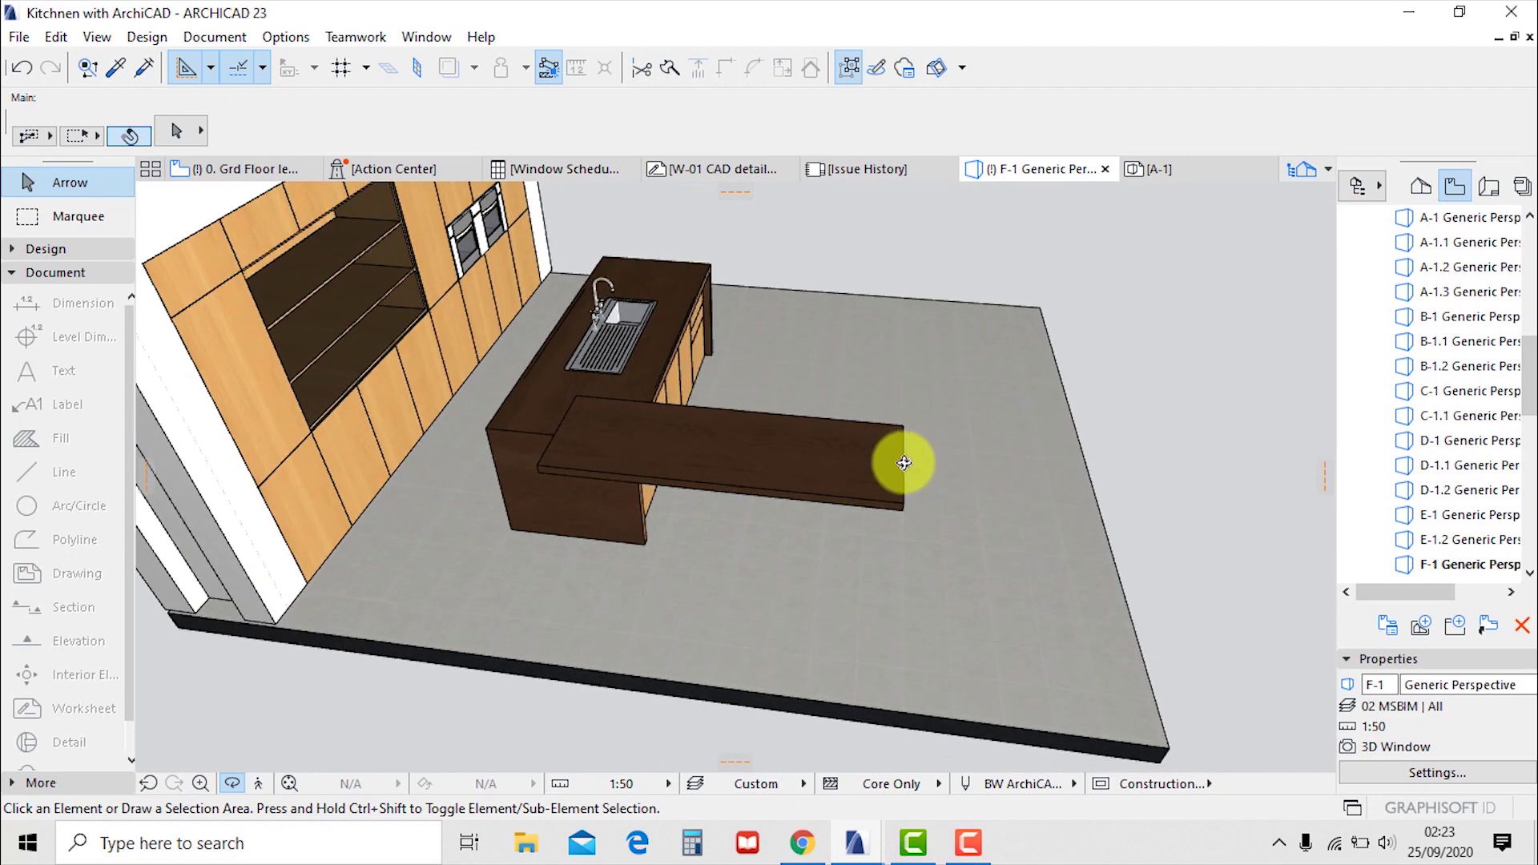
{"action": "left_click", "coordinate": [903, 463]}
{"action": "left_click", "coordinate": [903, 446]}
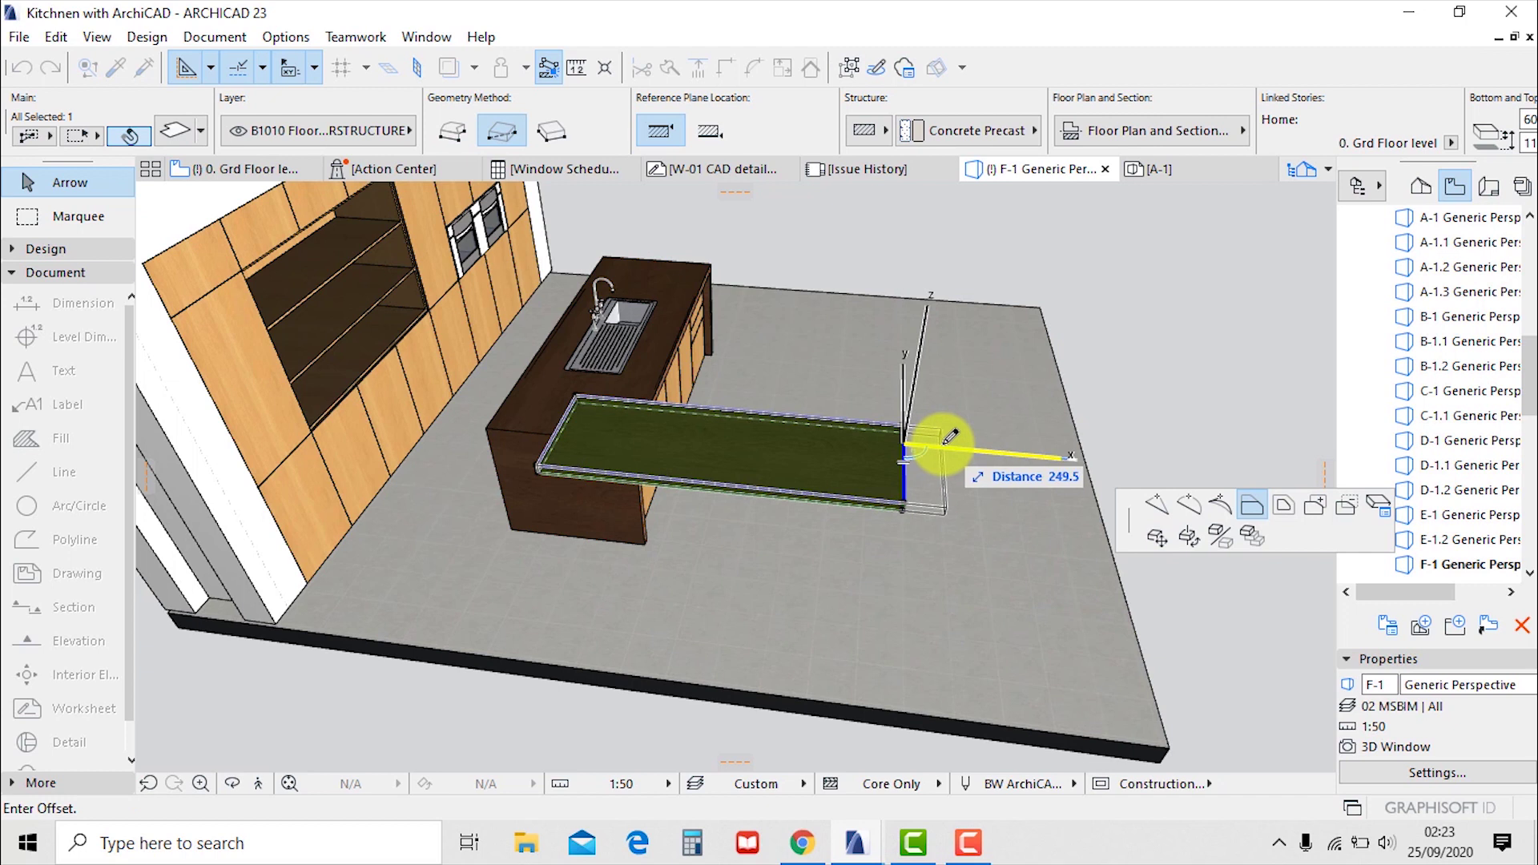
{"action": "type", "text": "300.0"}
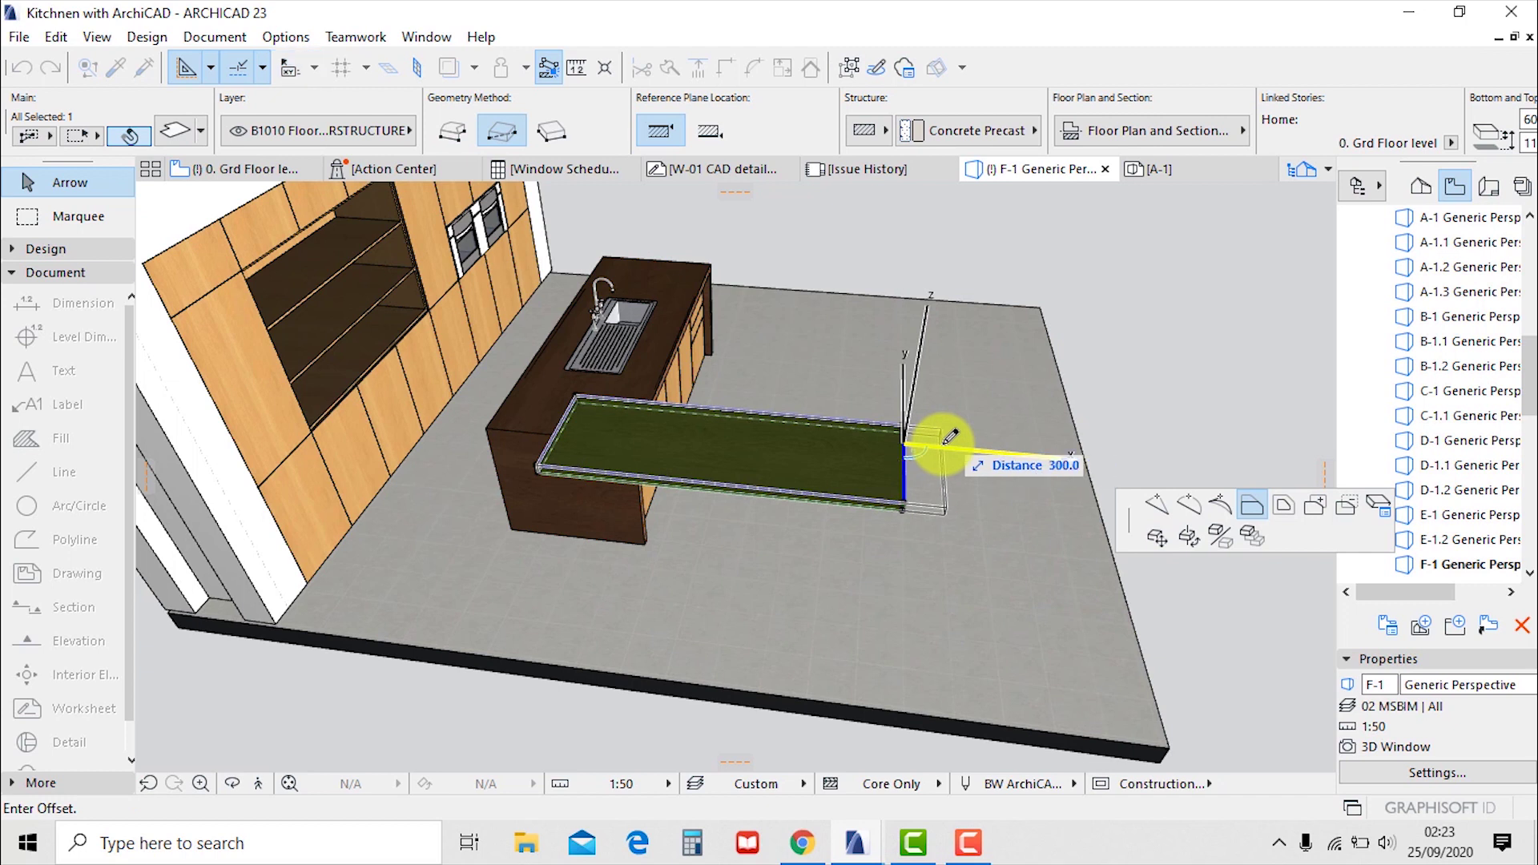
{"action": "key", "text": "Return"}
{"action": "key", "text": "Escape"}
{"action": "middle_click_drag", "start_coordinate": [891, 575], "coordinate": [970, 525], "text": "shift"}
On the floor plan, pick up the raised slab's settings and draw a small rectangular slab 200 mm long inside its free end
{"action": "key", "text": "F2"}
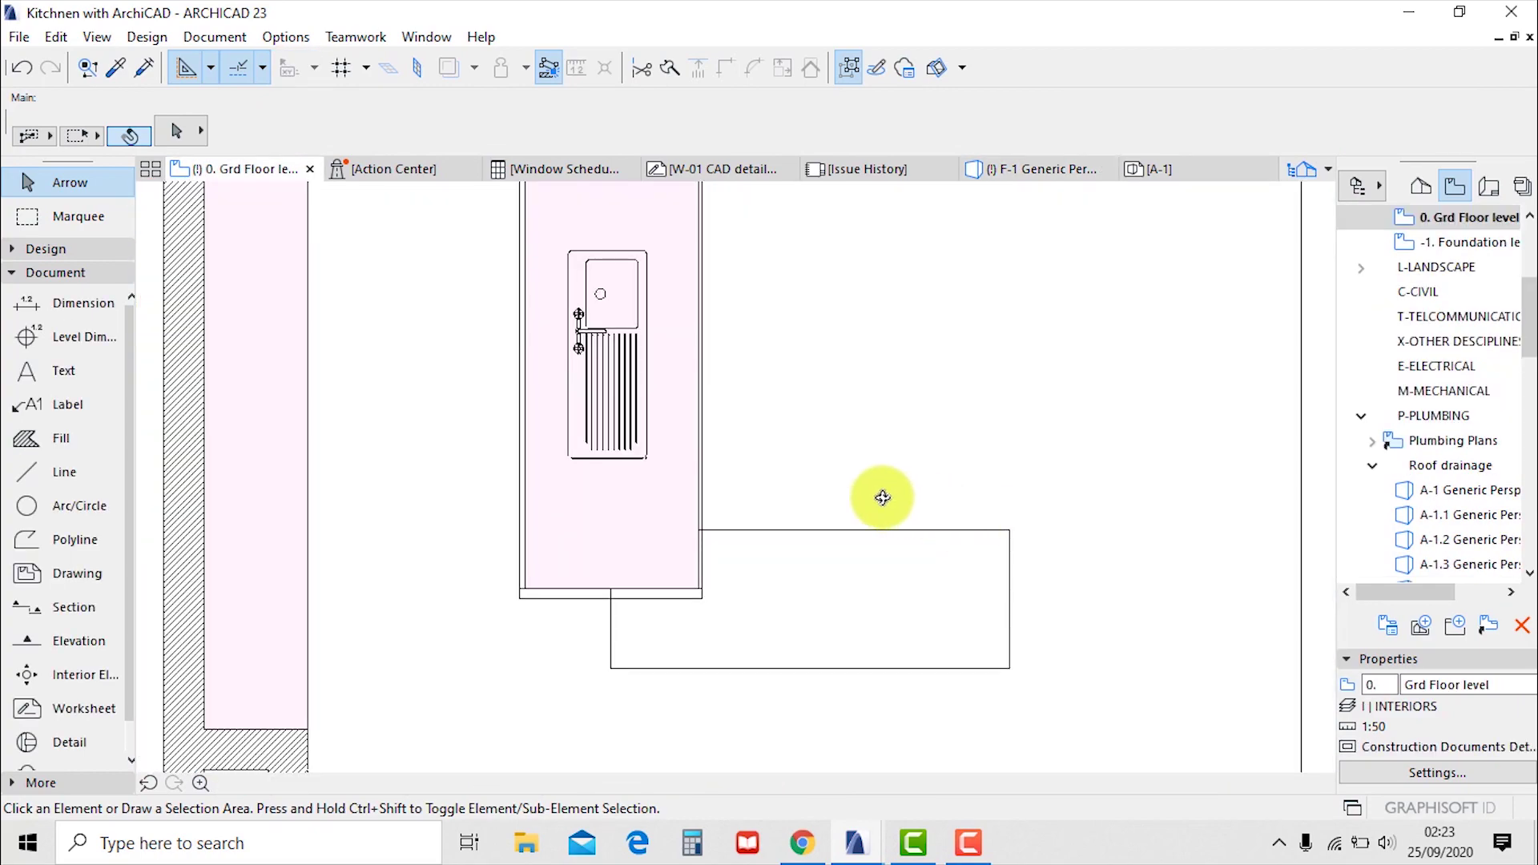
{"action": "scroll", "coordinate": [851, 484], "scroll_direction": "down", "scroll_amount": 2}
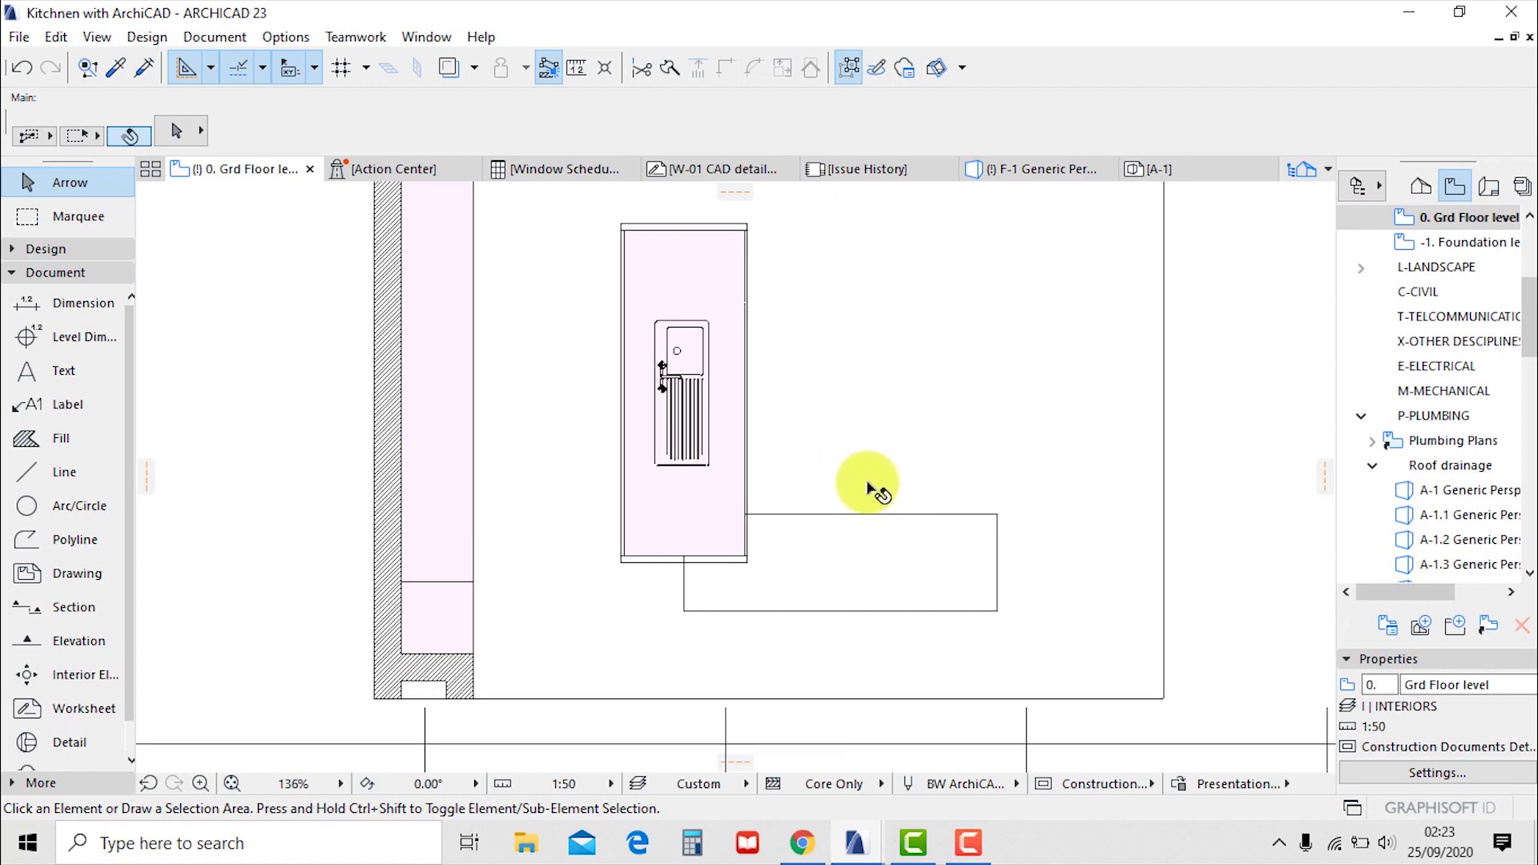
{"action": "left_click", "coordinate": [901, 562], "text": "alt"}
{"action": "scroll", "coordinate": [1001, 595], "scroll_direction": "up", "scroll_amount": 2}
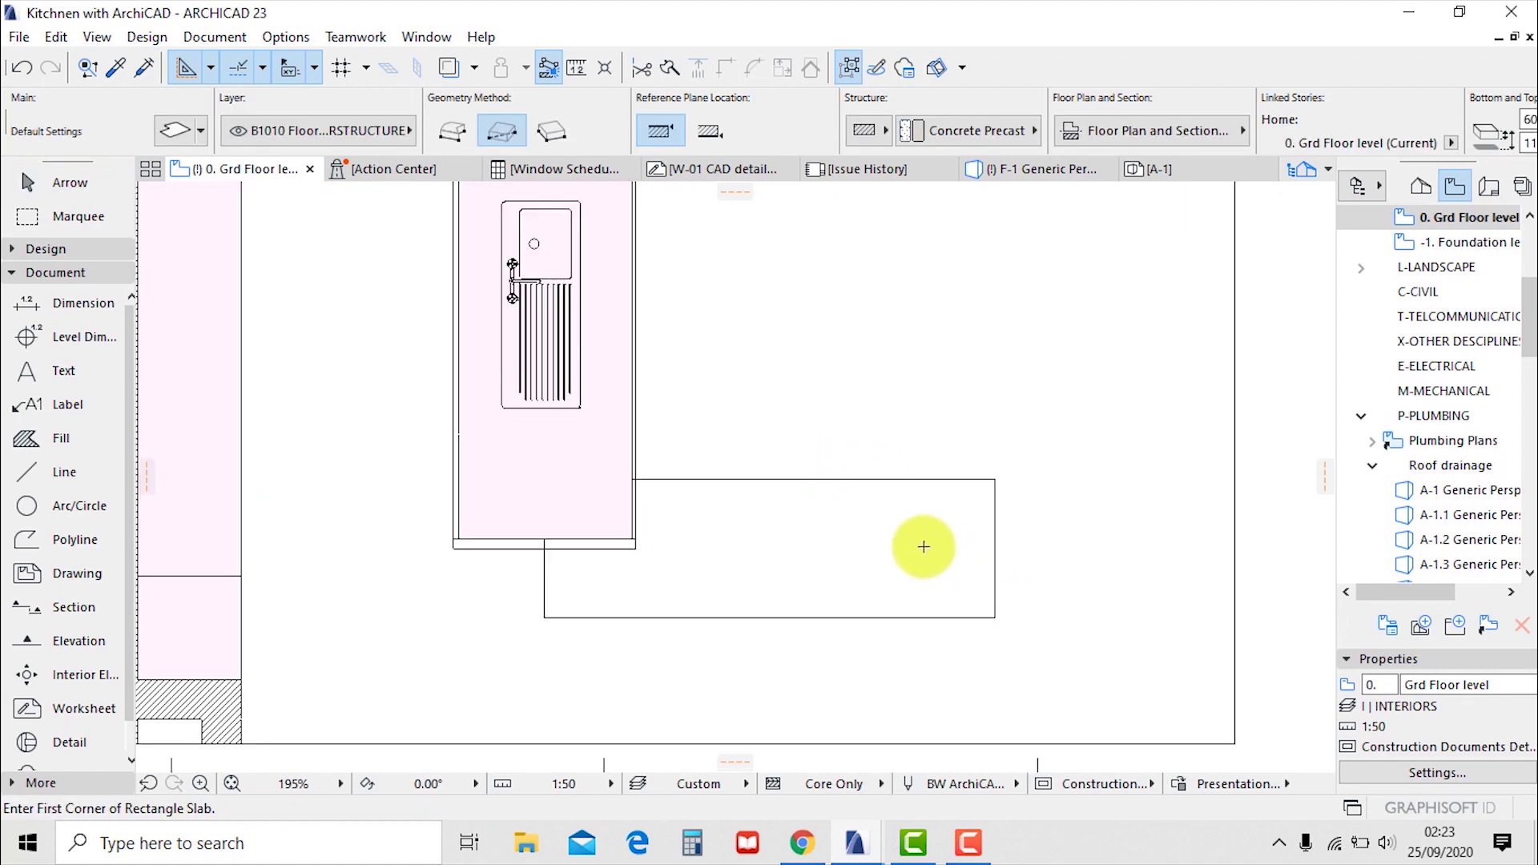
{"action": "left_click", "coordinate": [914, 539]}
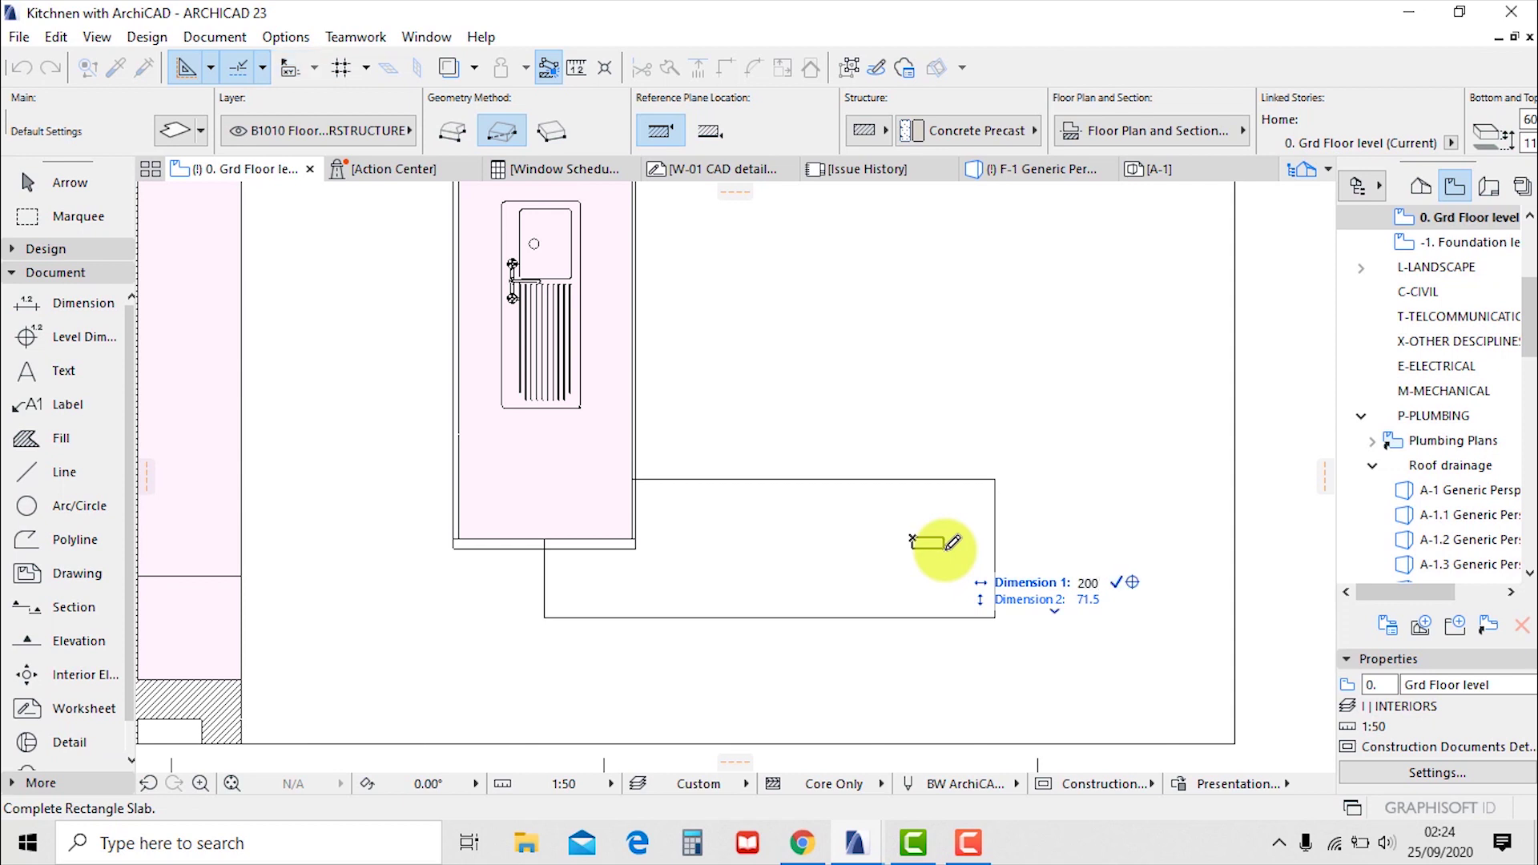
{"action": "key", "text": "Return"}
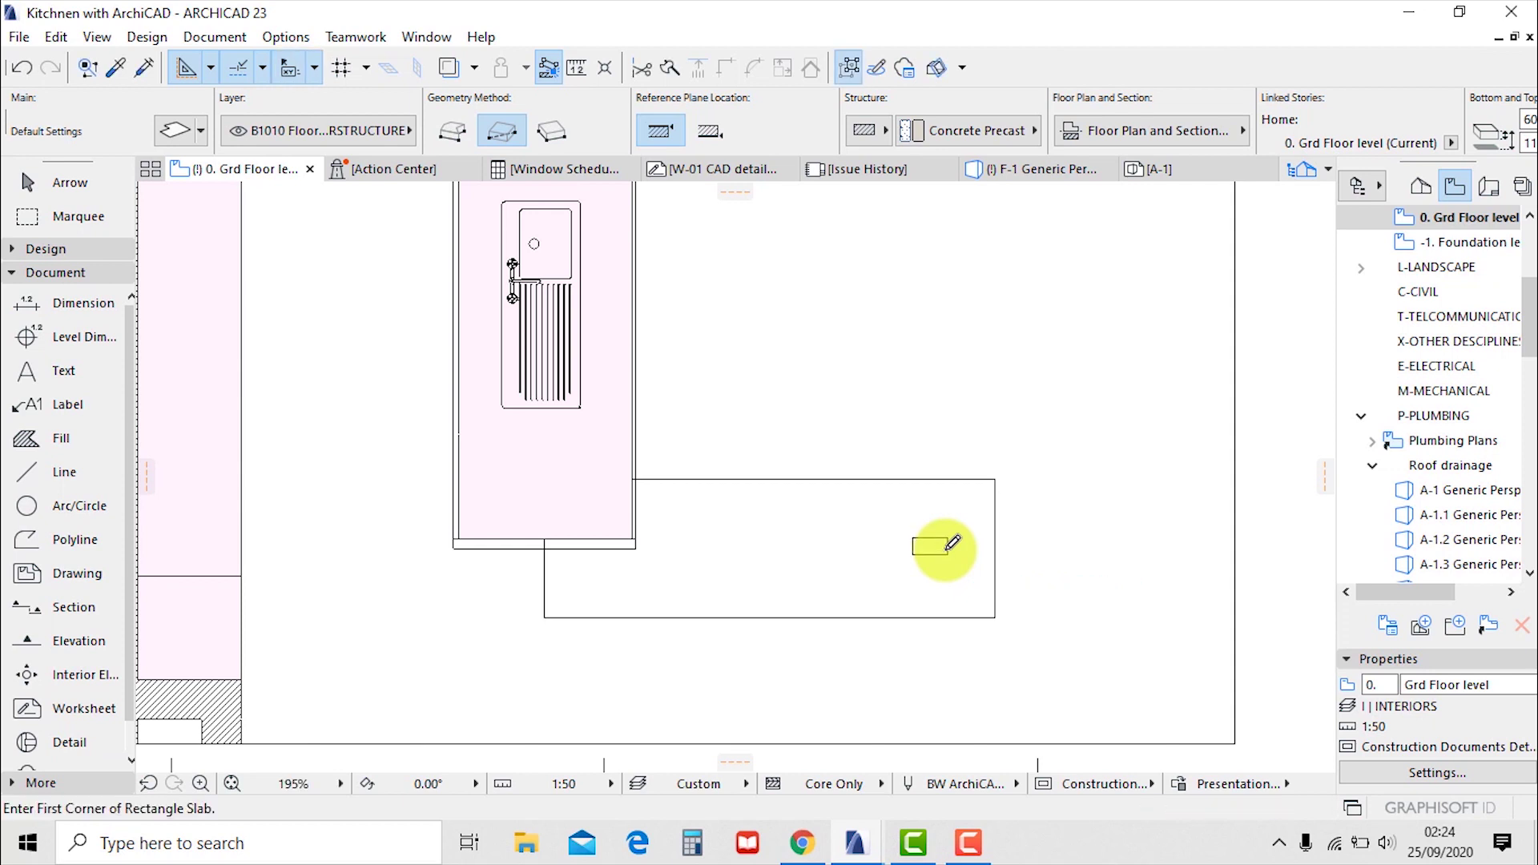
{"action": "key", "text": "Escape"}
Select the small rectangular slab inside the raised slab's free end and set its building material to Wood: Hardwood
{"action": "left_click", "coordinate": [947, 550]}
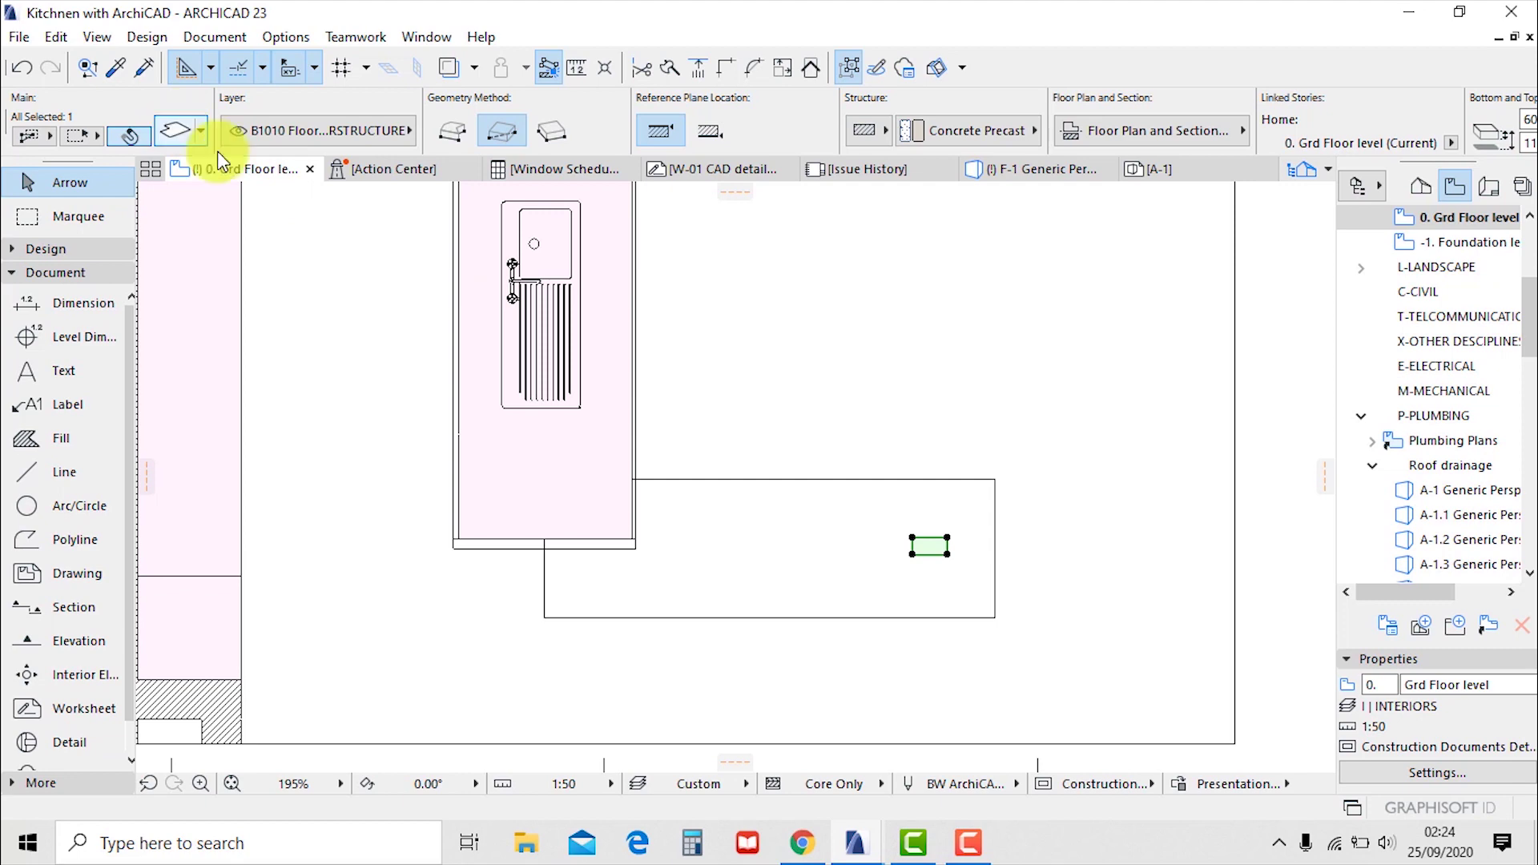
{"action": "left_click", "coordinate": [174, 122]}
{"action": "left_click", "coordinate": [955, 252]}
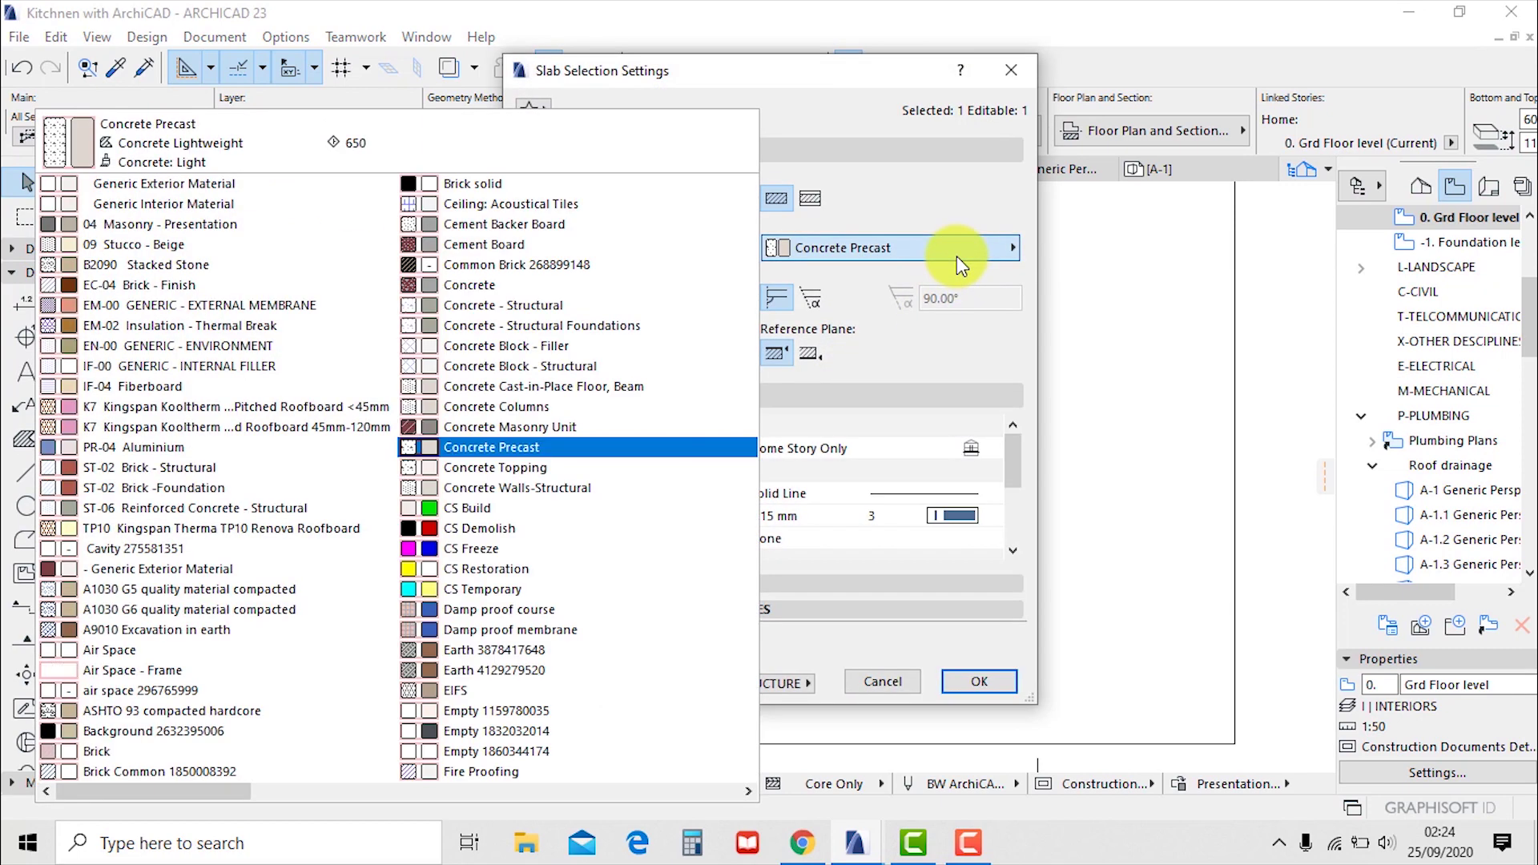
{"action": "scroll", "coordinate": [675, 449], "scroll_direction": "down", "scroll_amount": 3}
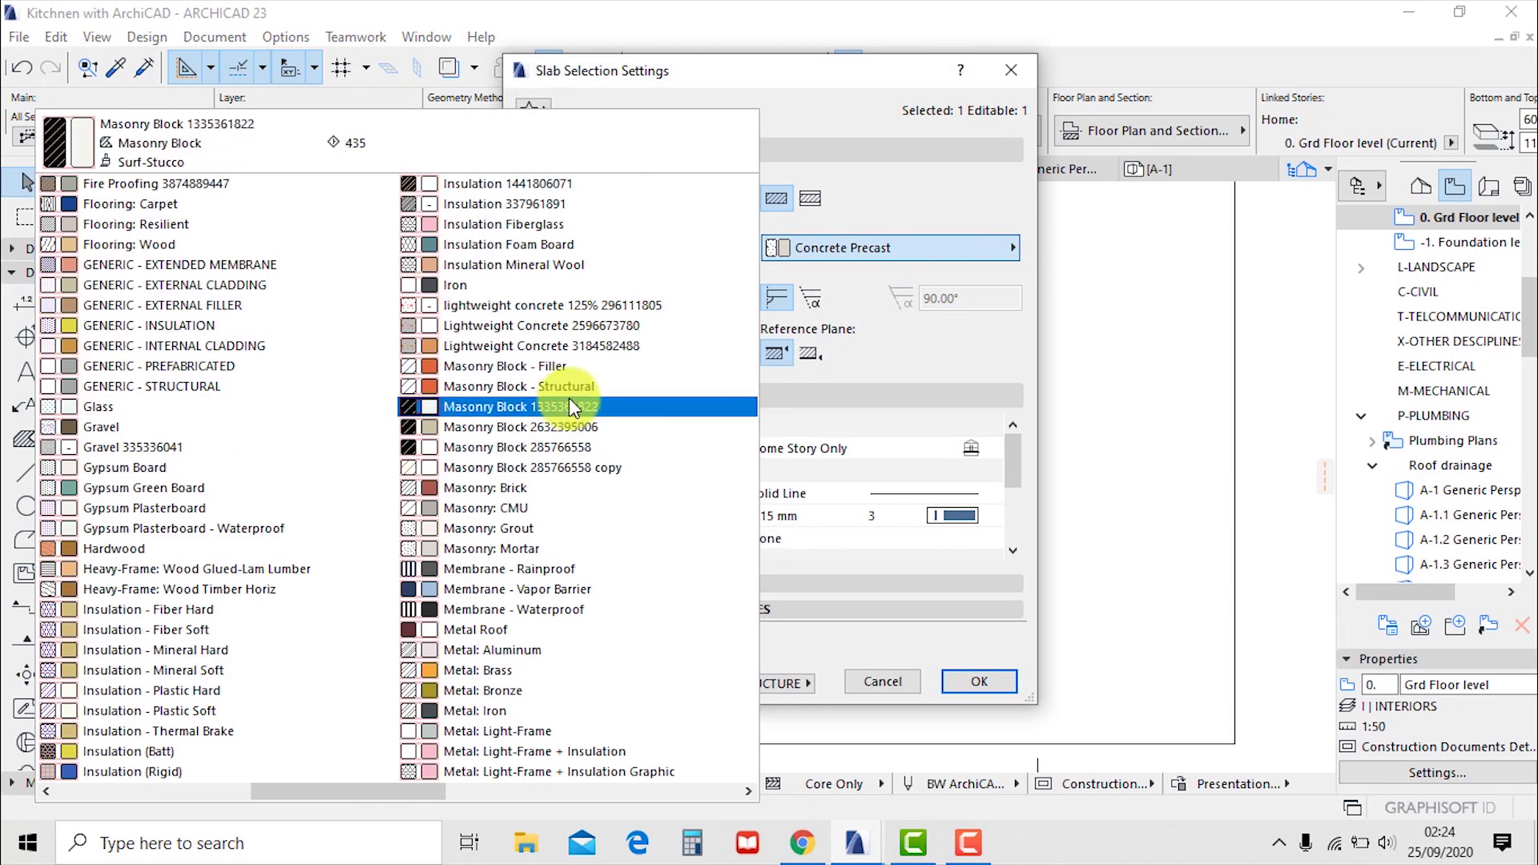
{"action": "scroll", "coordinate": [569, 397], "scroll_direction": "down", "scroll_amount": 3}
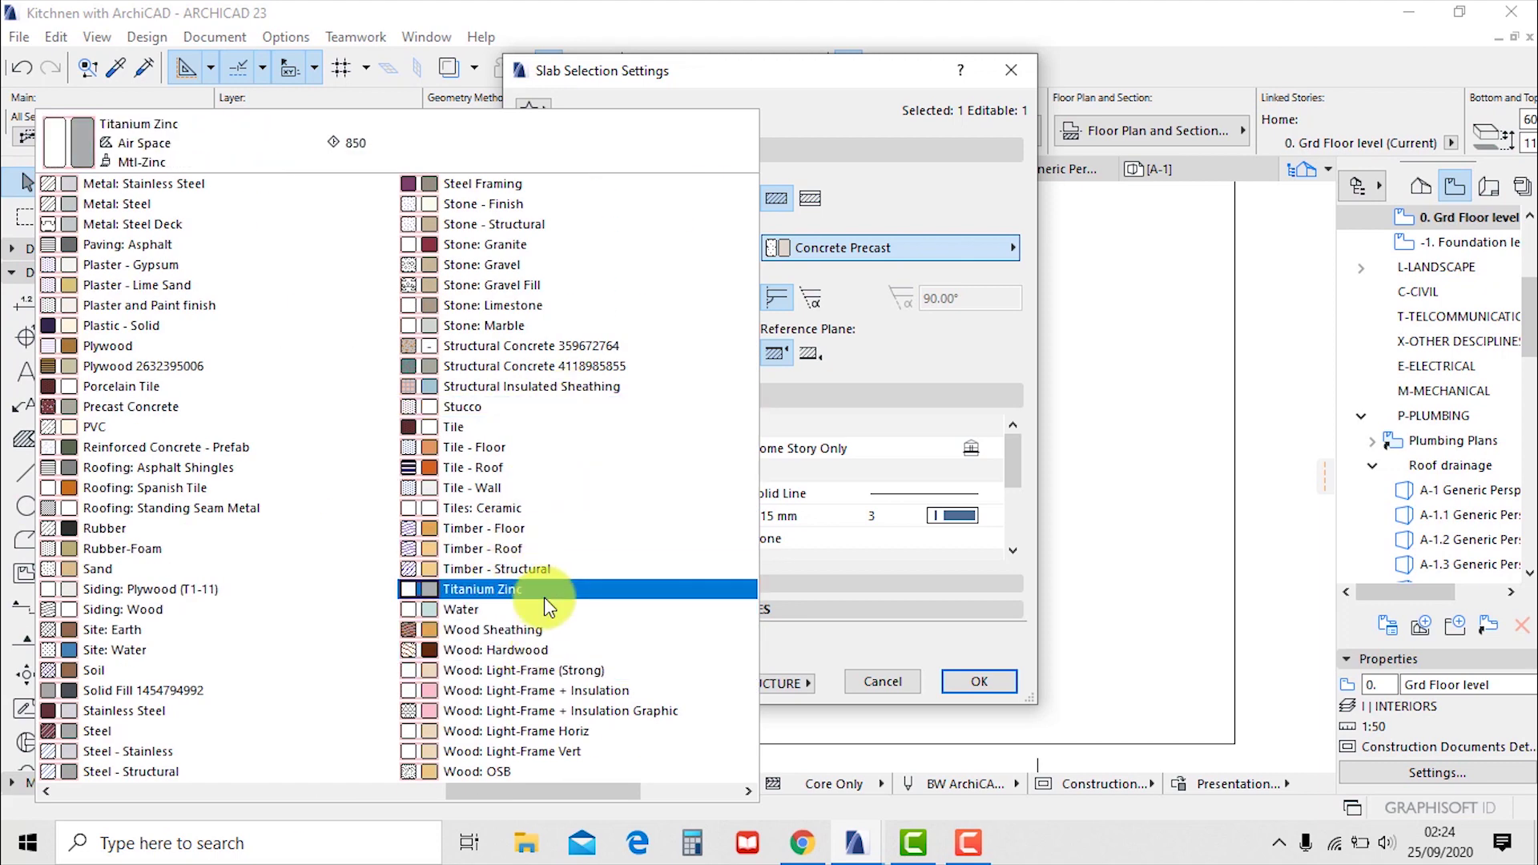
{"action": "left_click", "coordinate": [522, 650]}
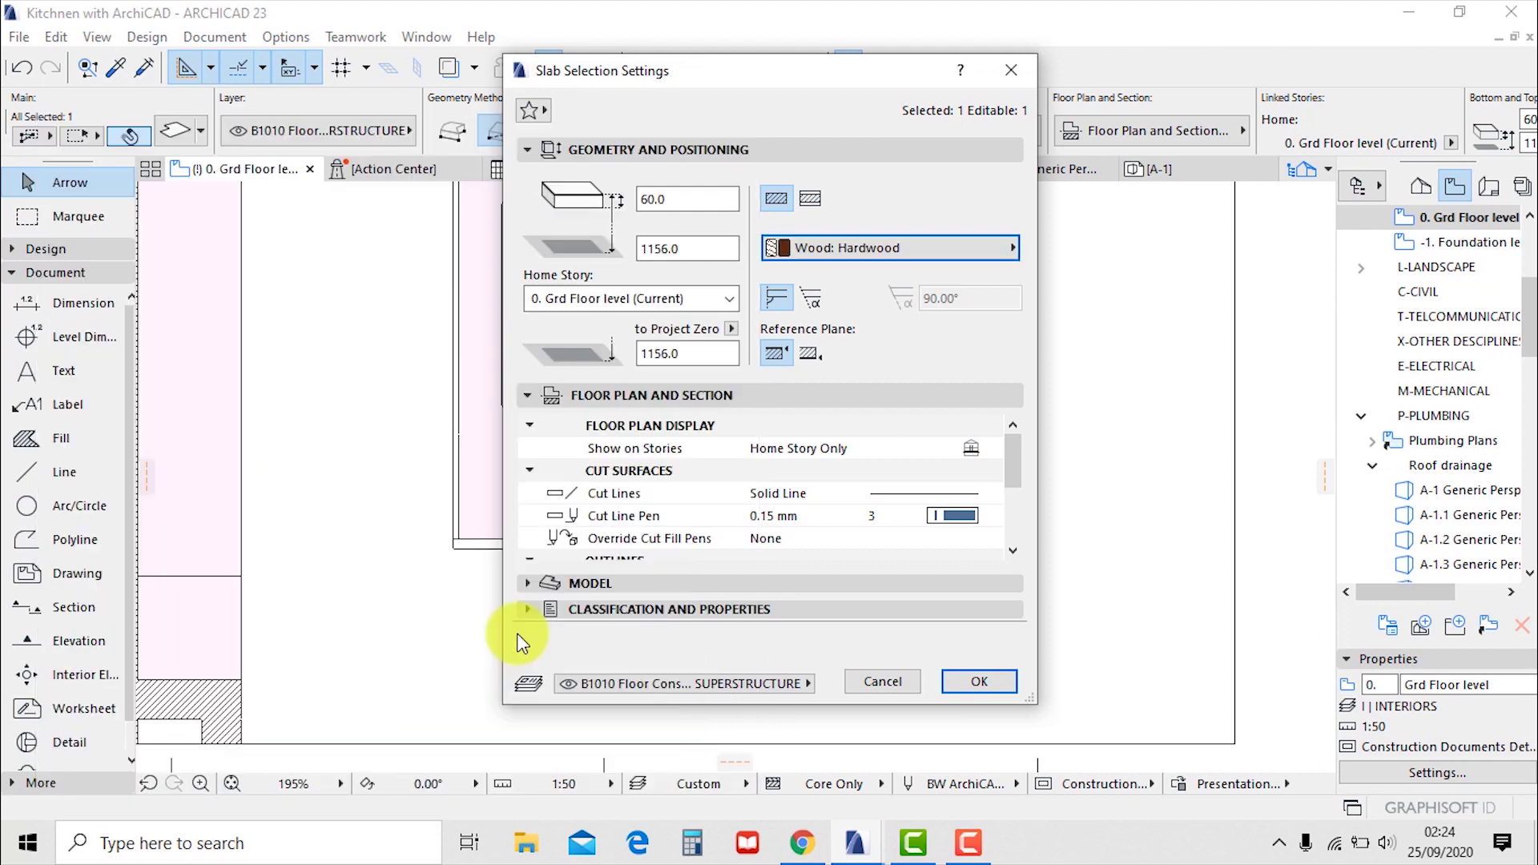
{"action": "left_click", "coordinate": [542, 584]}
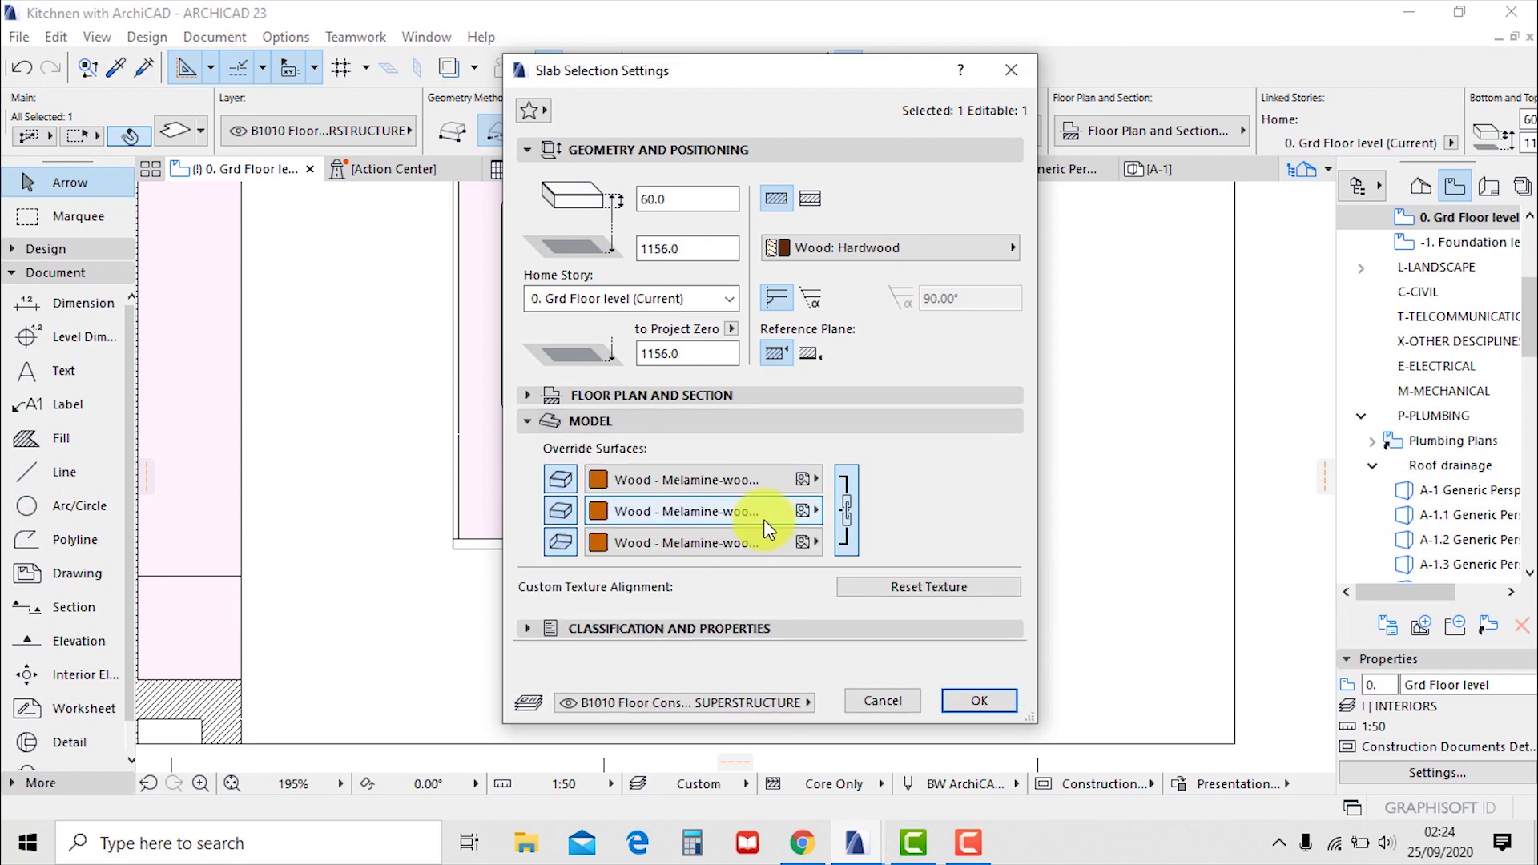
Change the small slab's building material to Metal: Aluminum
{"action": "left_click", "coordinate": [922, 248]}
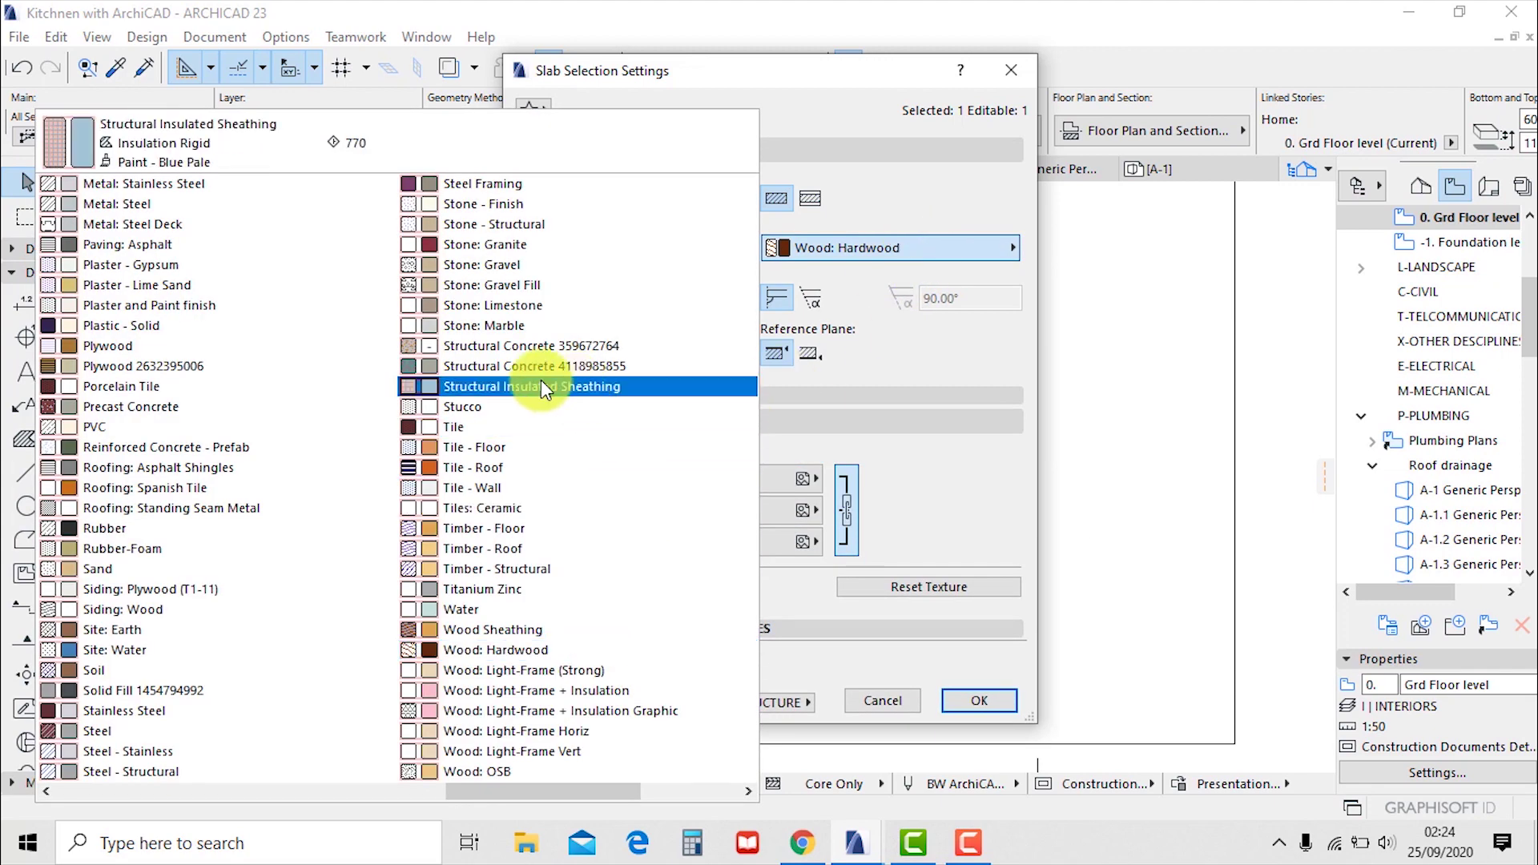
{"action": "scroll", "coordinate": [351, 415], "scroll_direction": "up", "scroll_amount": 4}
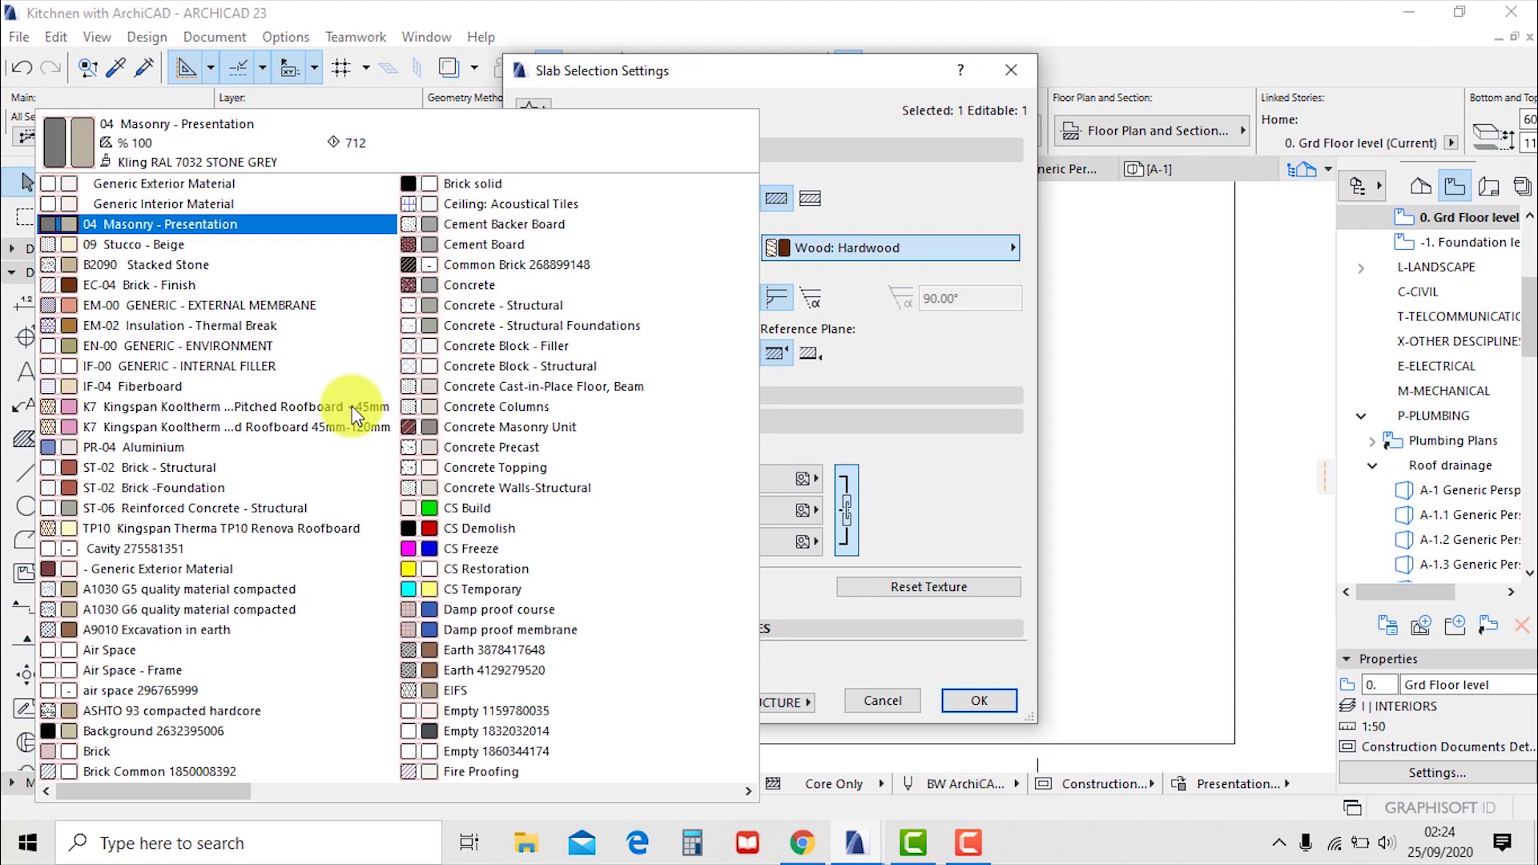
{"action": "scroll", "coordinate": [353, 415], "scroll_direction": "down", "scroll_amount": 3}
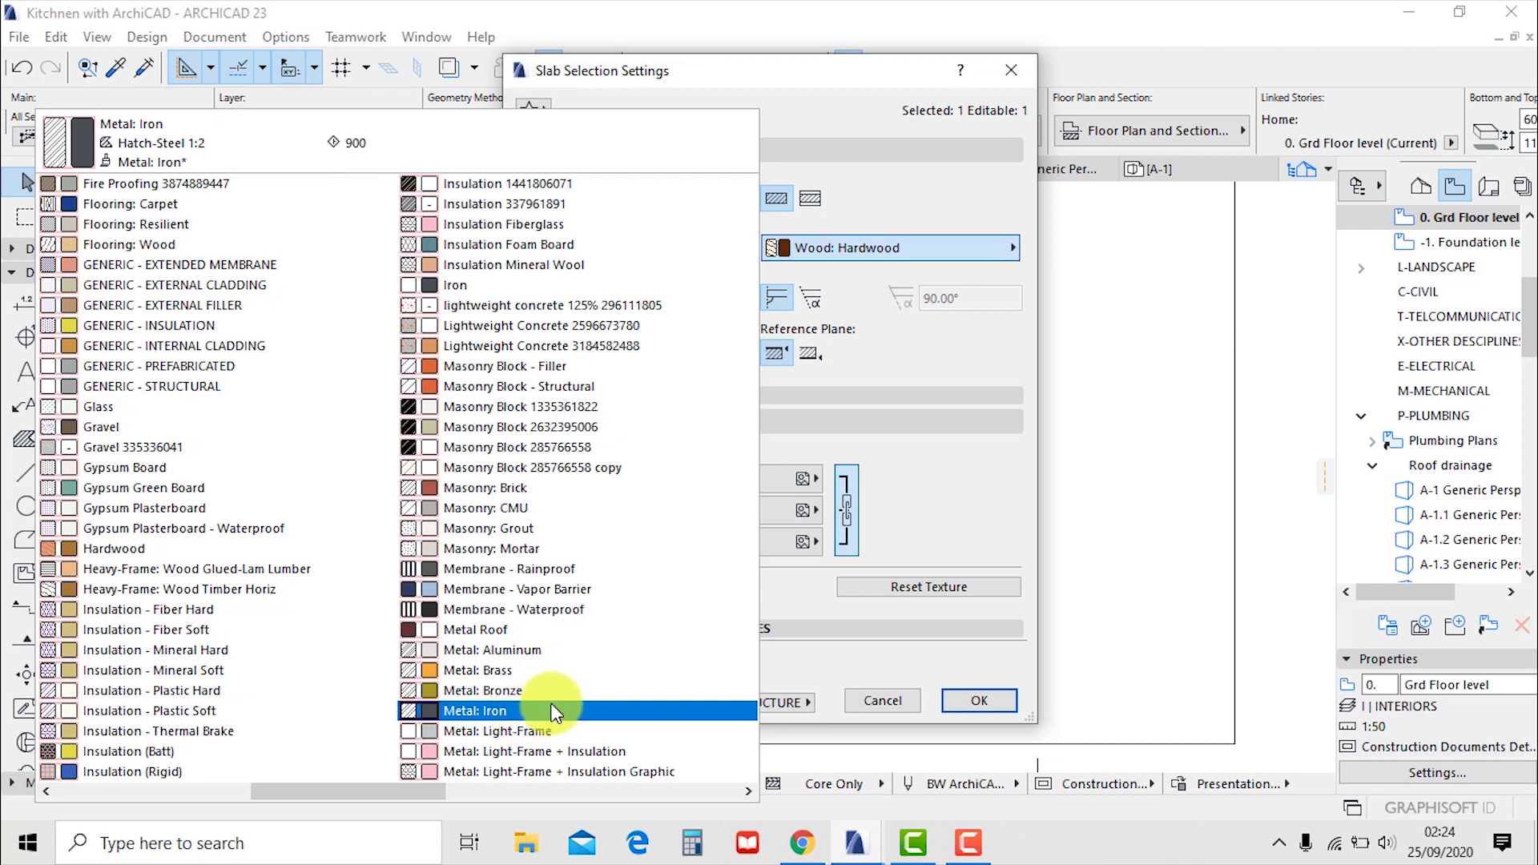
{"action": "key", "text": "Down"}
{"action": "key", "text": "Down"}
{"action": "key", "text": "Down"}
{"action": "key", "text": "Down"}
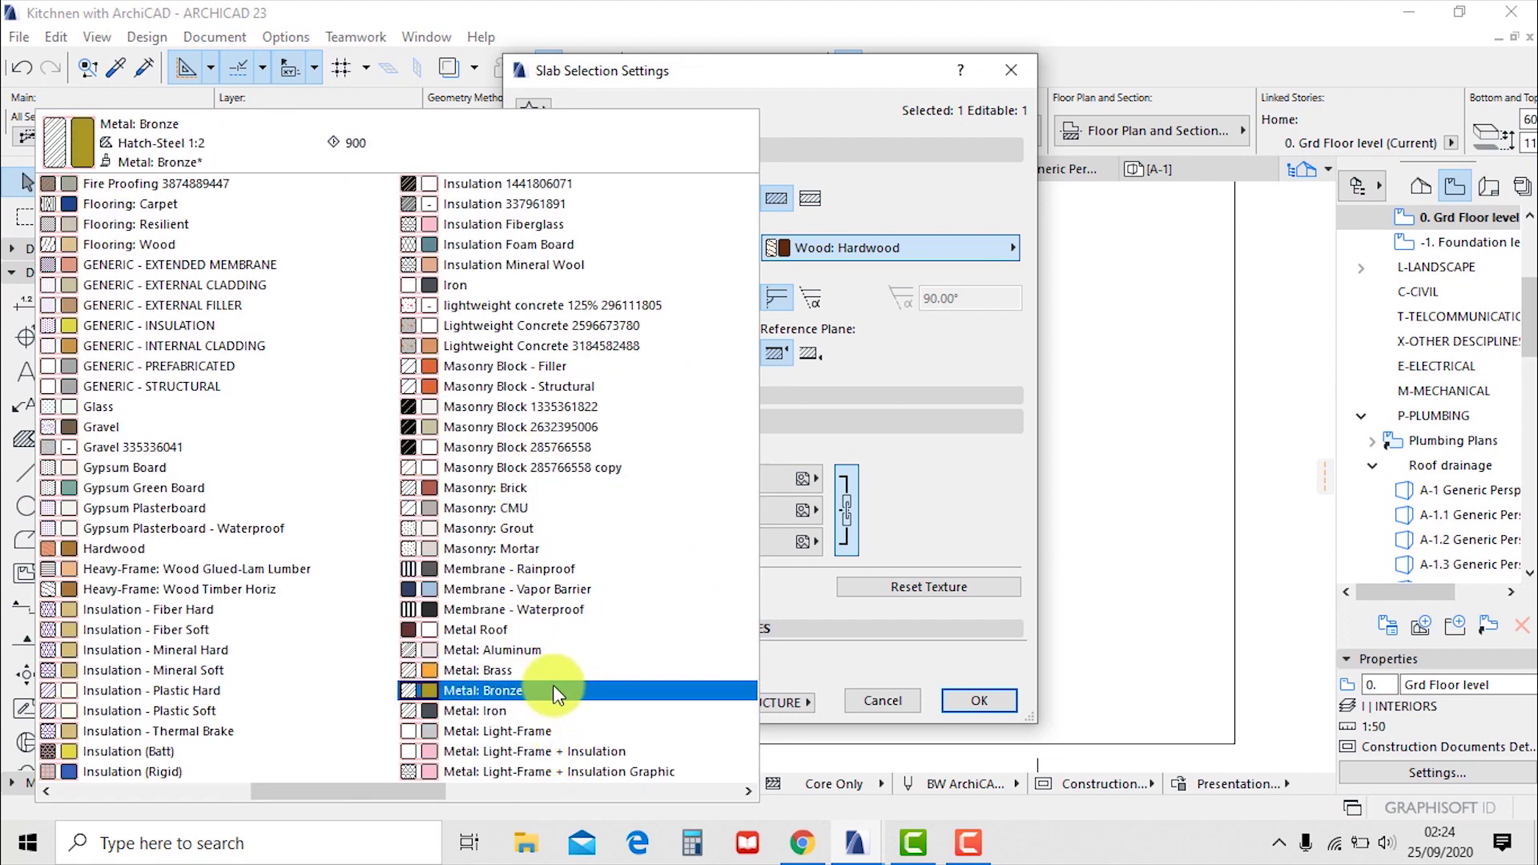
{"action": "left_click", "coordinate": [546, 652]}
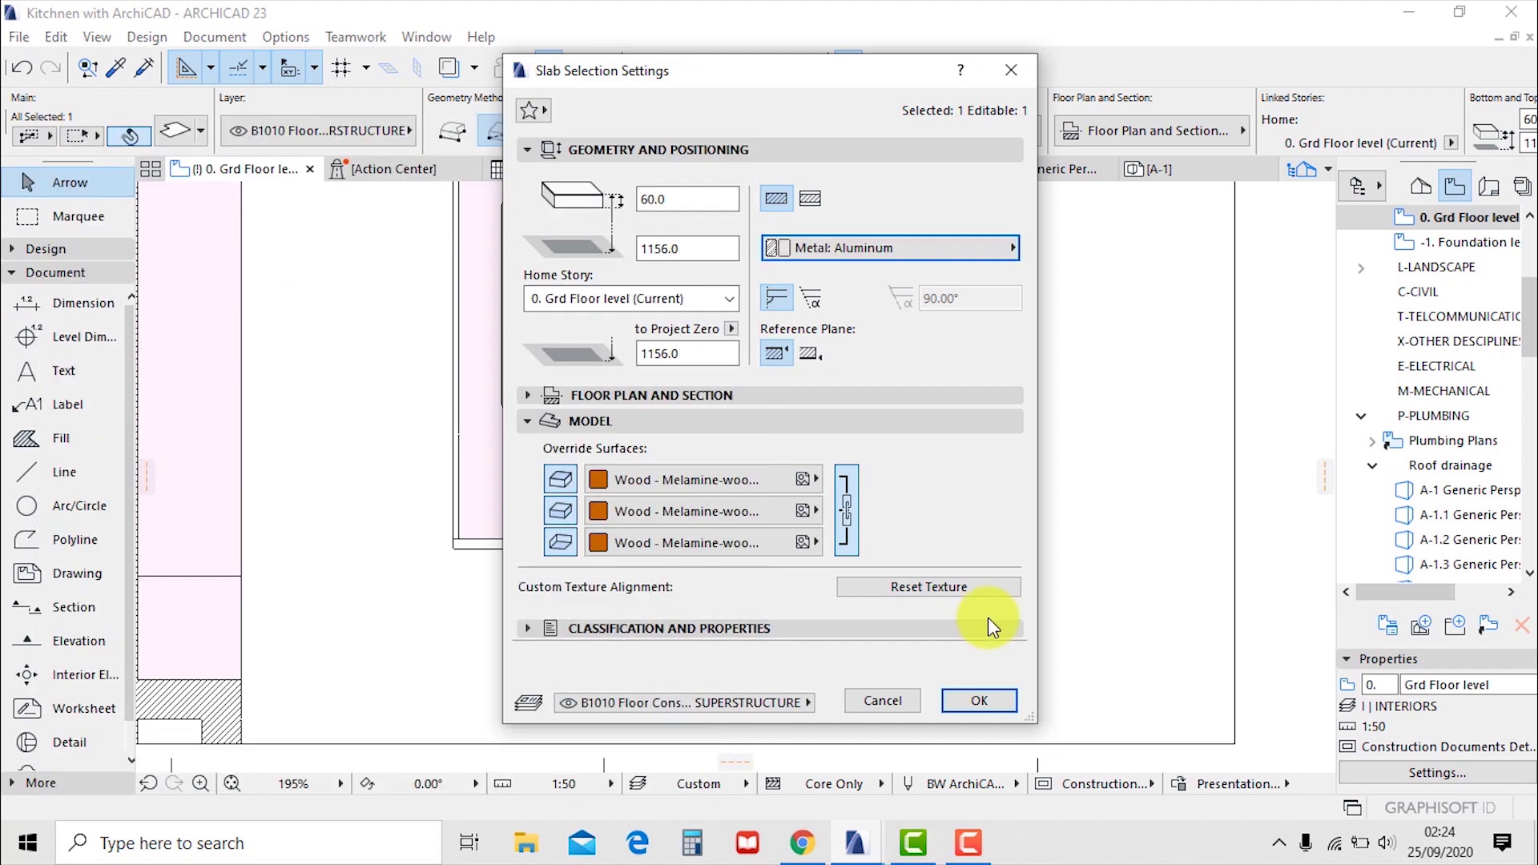
Turn off the small slab's three melamine wood surface overrides and apply the slab settings
{"action": "left_click", "coordinate": [560, 480]}
{"action": "left_click", "coordinate": [560, 510]}
{"action": "left_click", "coordinate": [560, 542]}
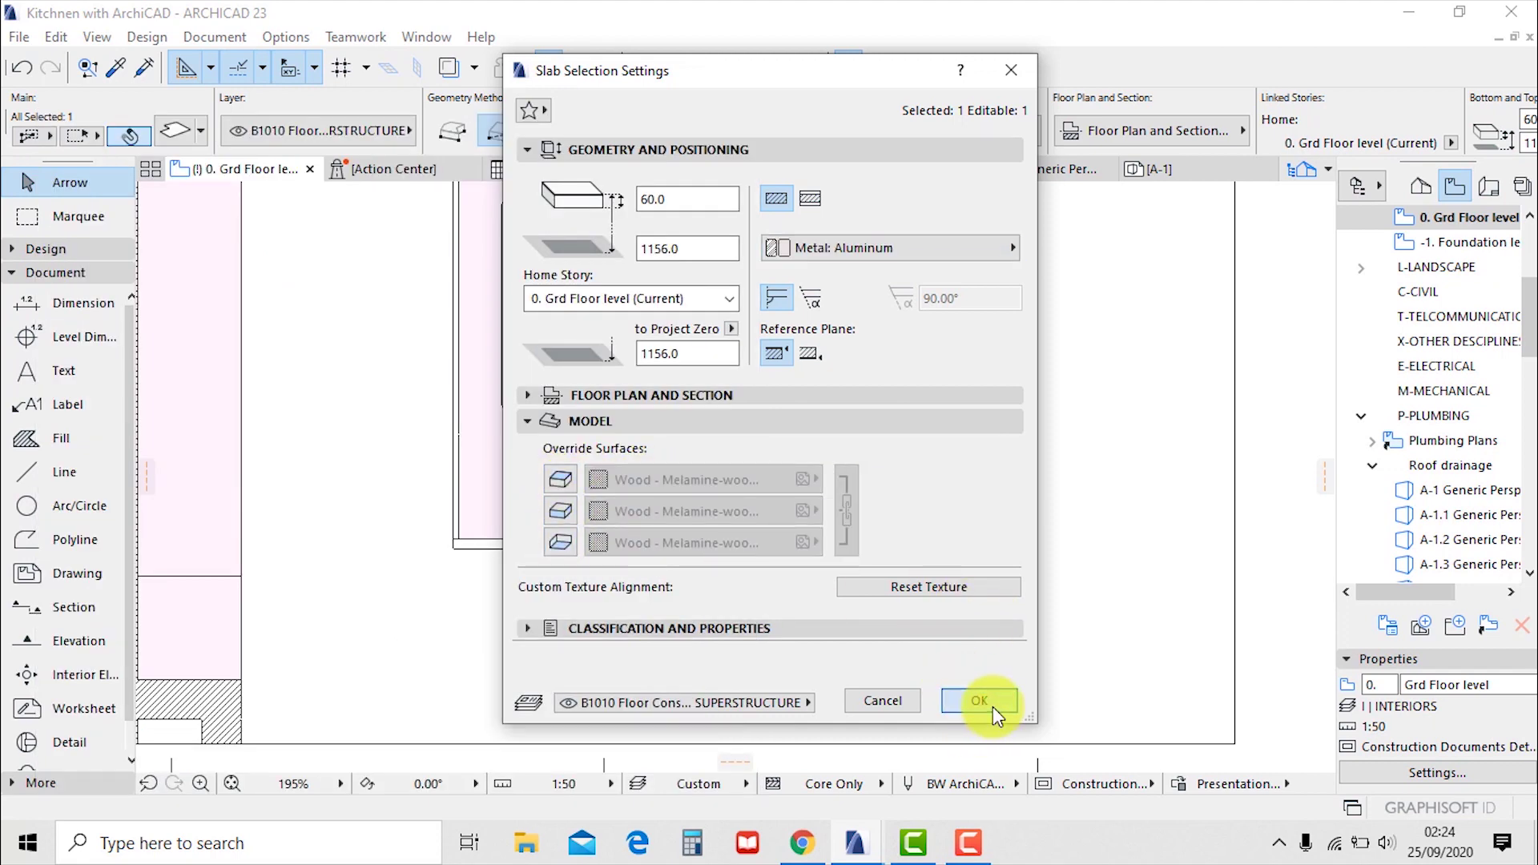
{"action": "left_click", "coordinate": [979, 702]}
In the 3D view, stretch the small slab's height down to the island's base corner to form a support leg
{"action": "key", "text": "F3"}
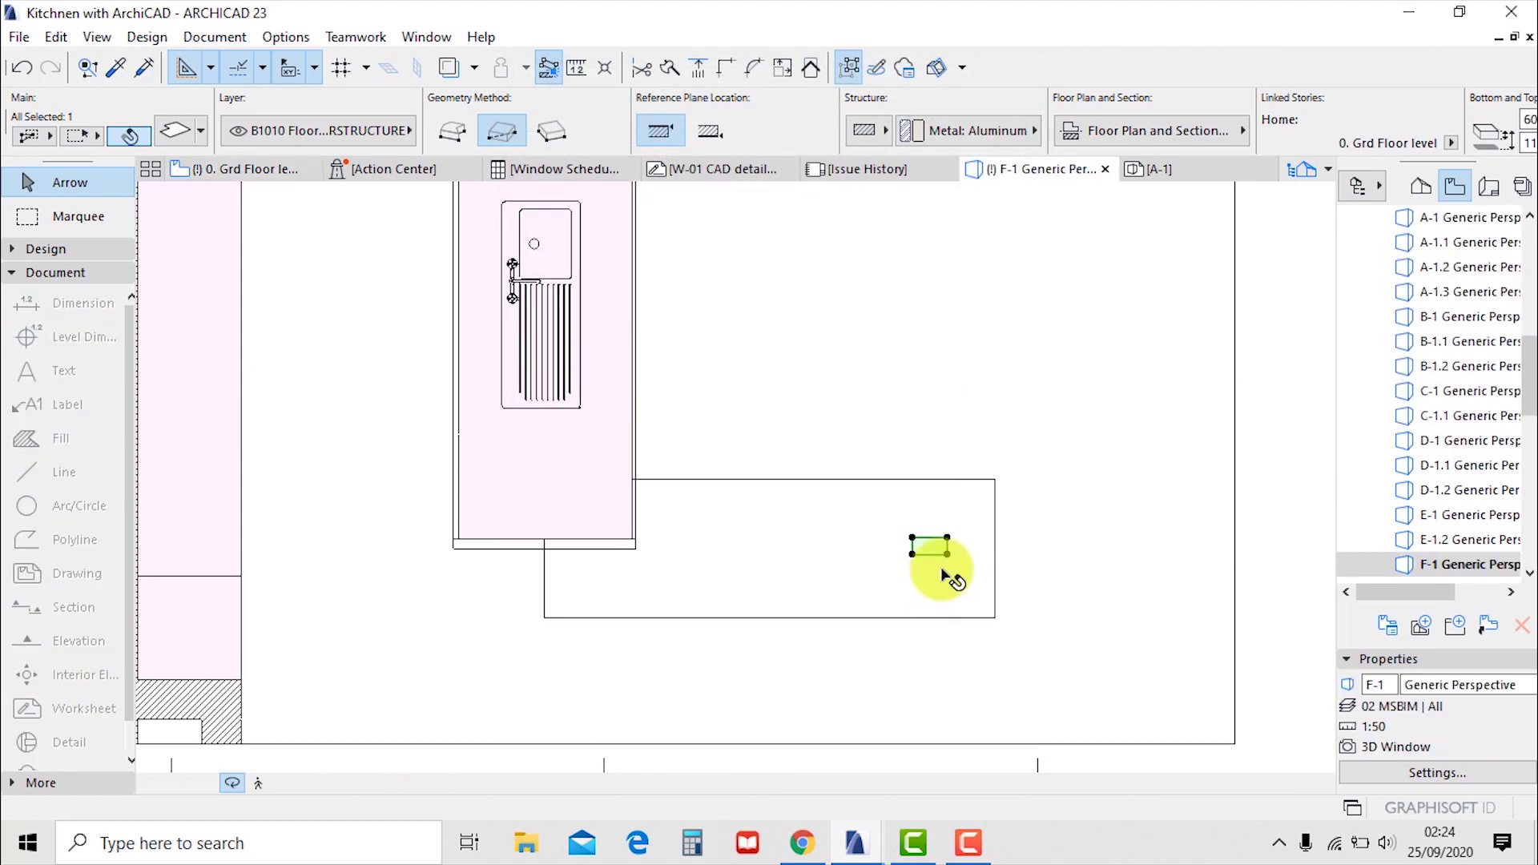
{"action": "left_click", "coordinate": [880, 458]}
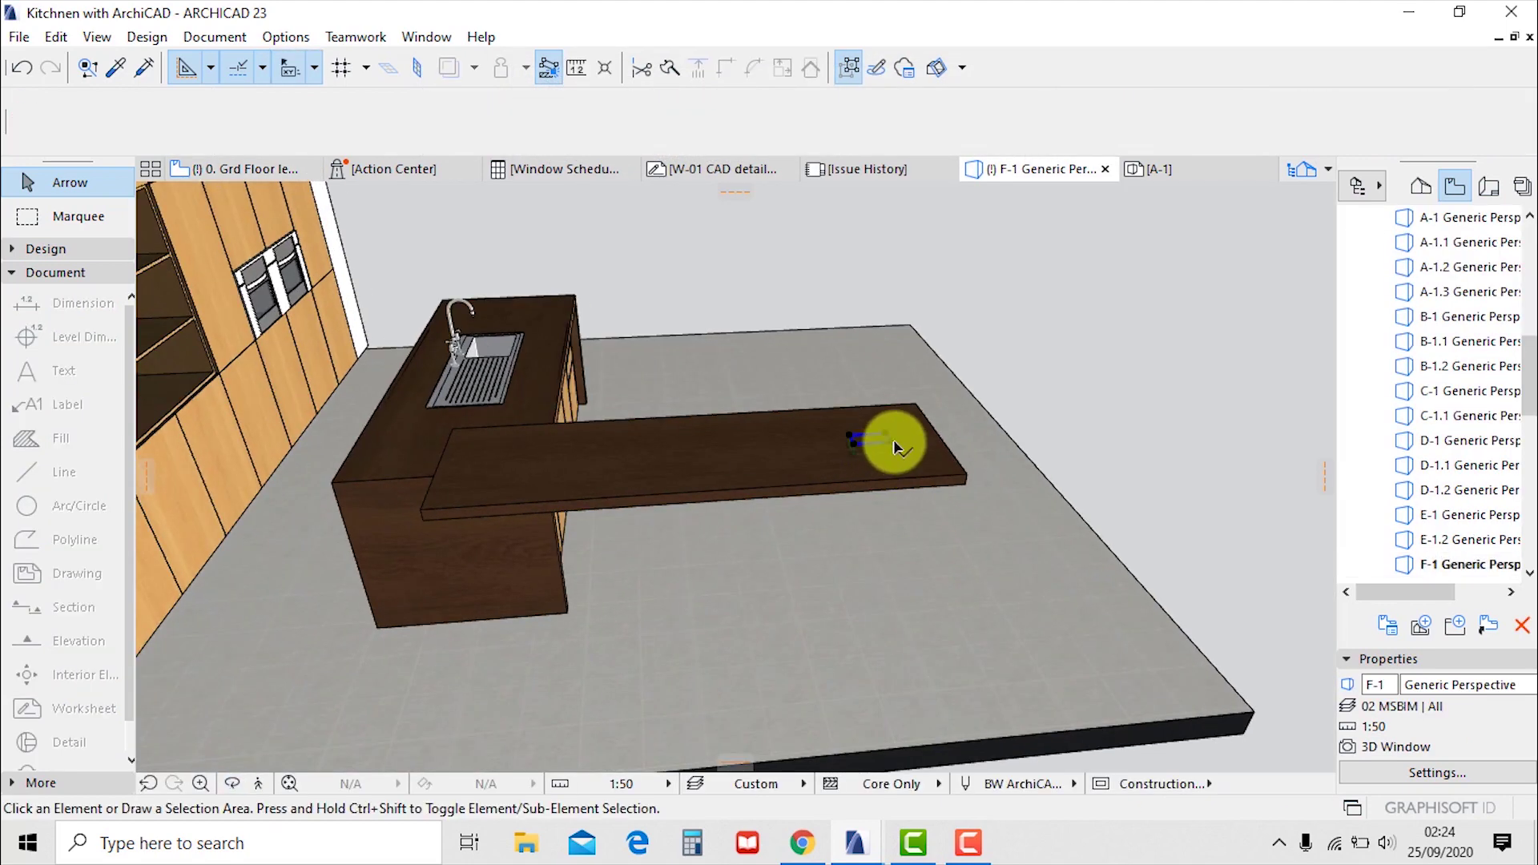
{"action": "left_click", "coordinate": [892, 447]}
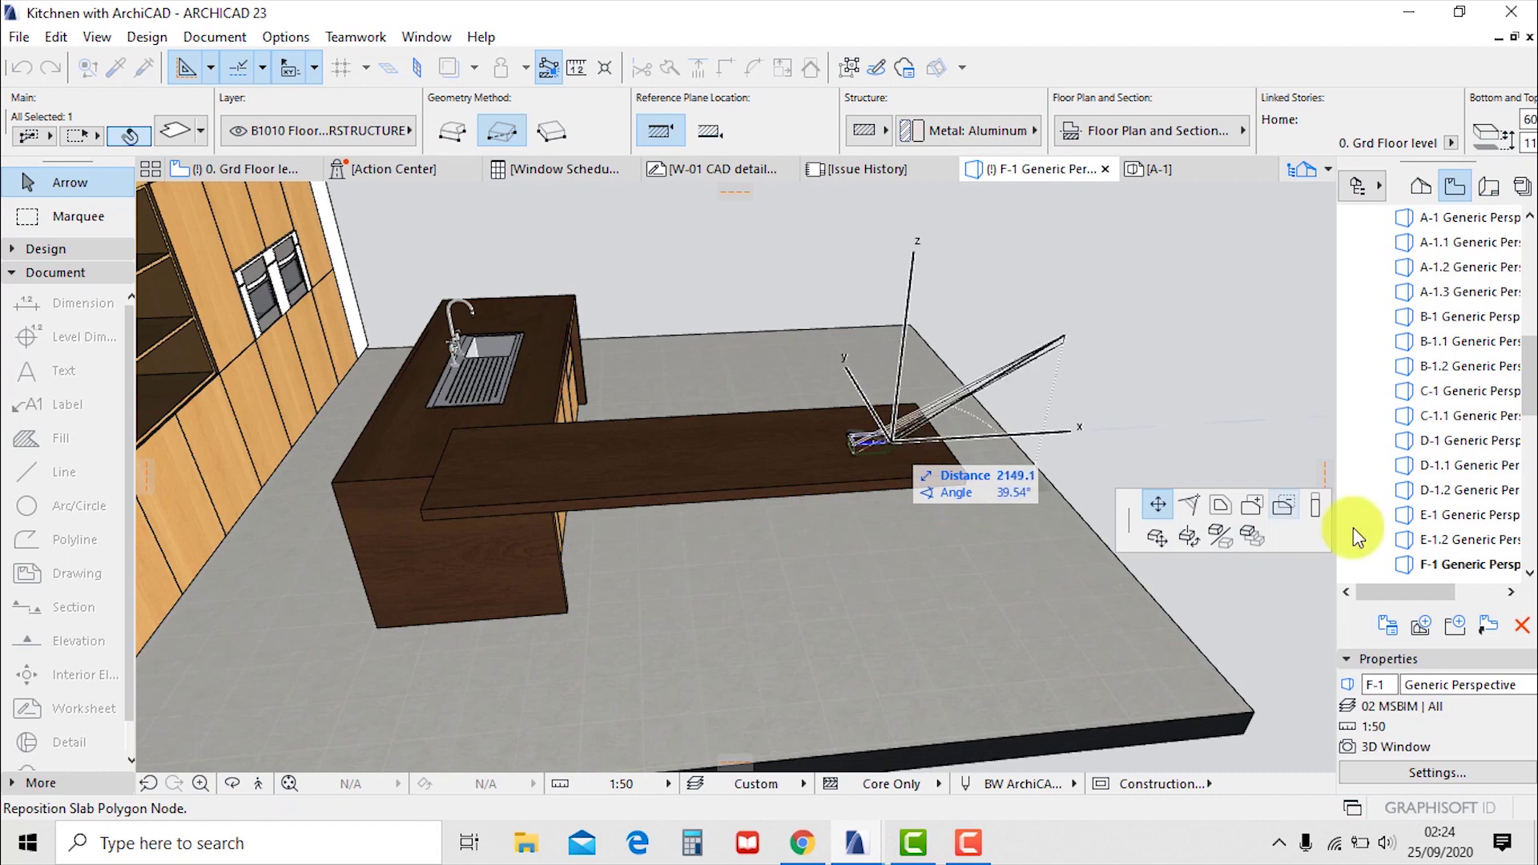
{"action": "left_click", "coordinate": [568, 612]}
{"action": "key", "text": "Escape"}
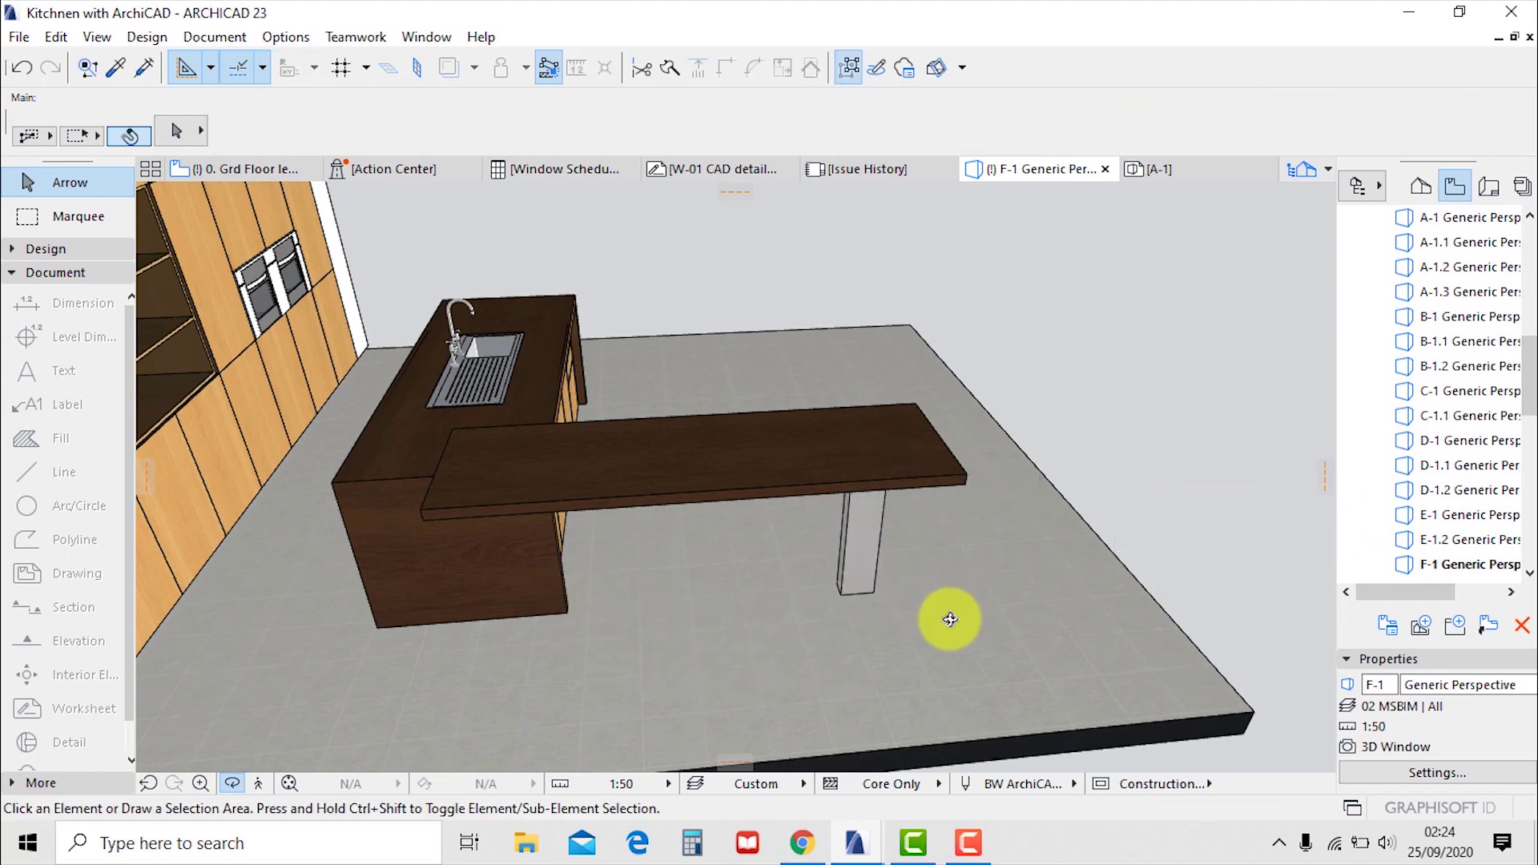
{"action": "middle_click_drag", "start_coordinate": [951, 619], "coordinate": [1095, 460], "text": "shift"}
Return to the floor plan, deselect the support slab and open the Object tool's default settings
{"action": "key", "text": "F2"}
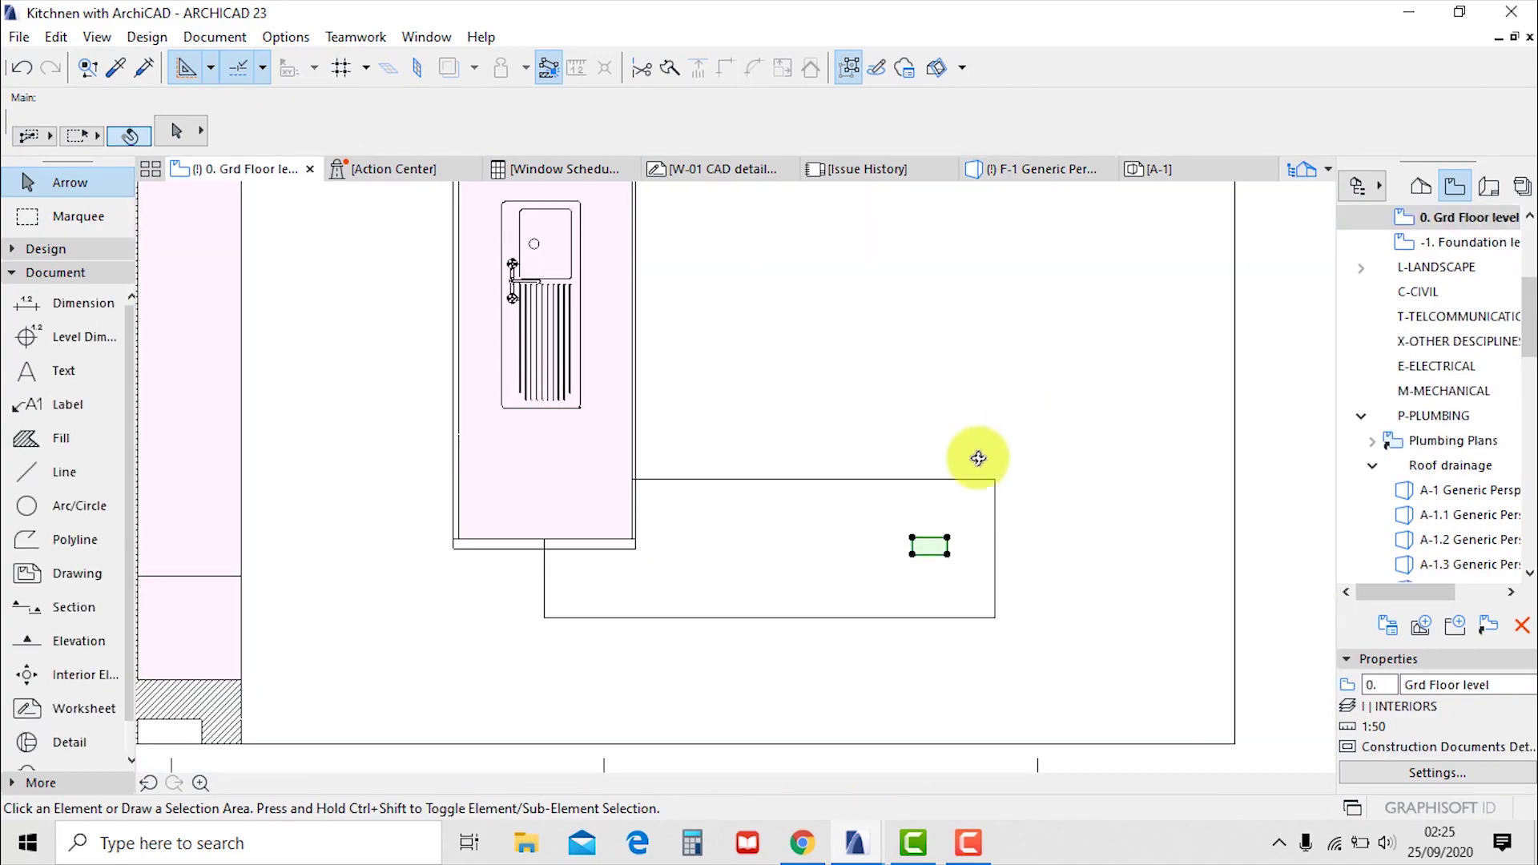
{"action": "scroll", "coordinate": [921, 506], "scroll_direction": "down", "scroll_amount": 5}
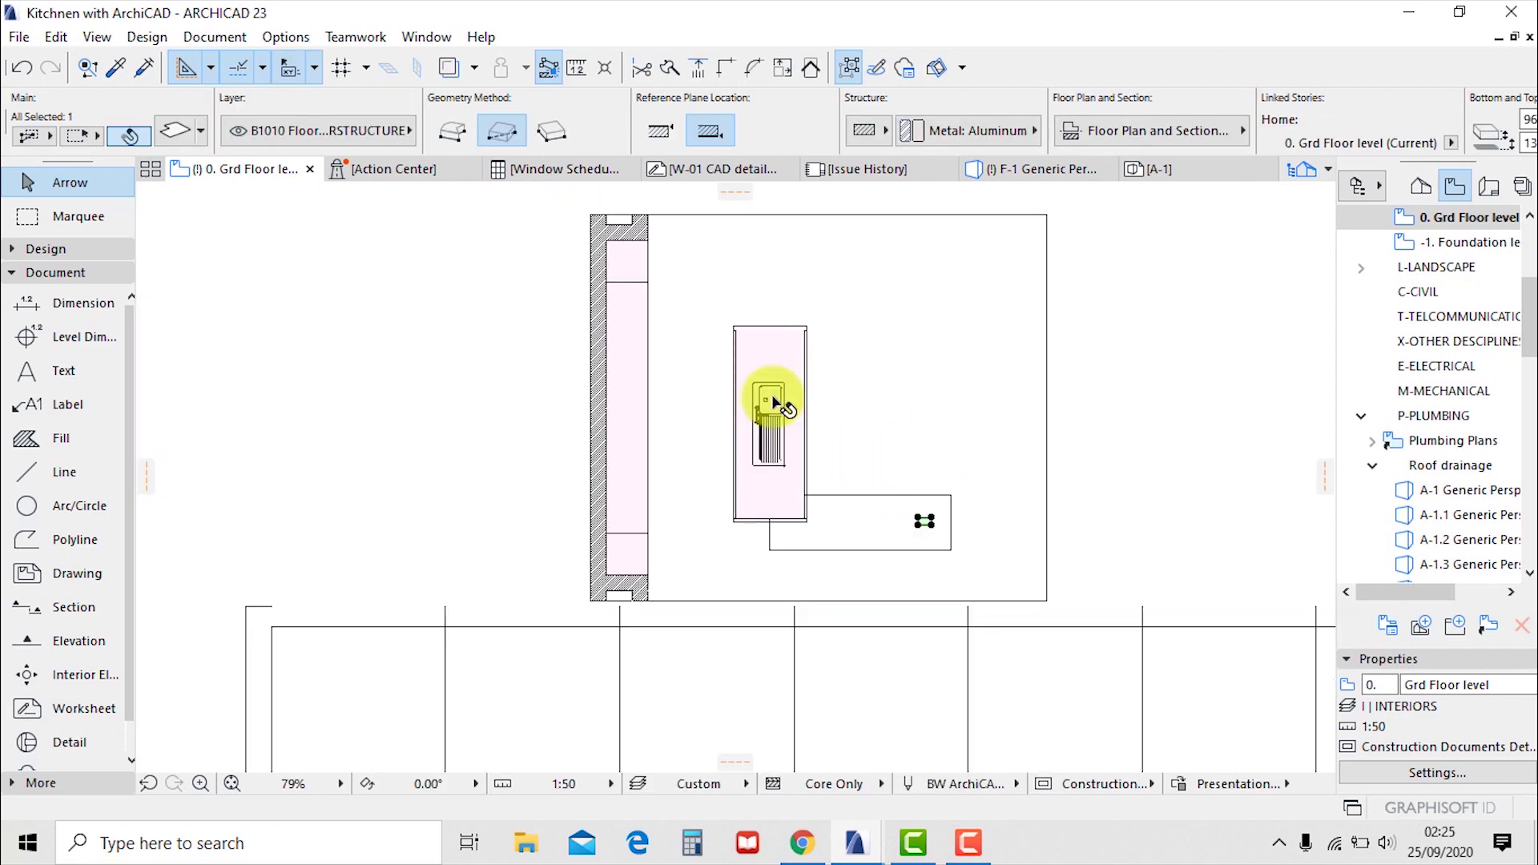
{"action": "key", "text": "Escape"}
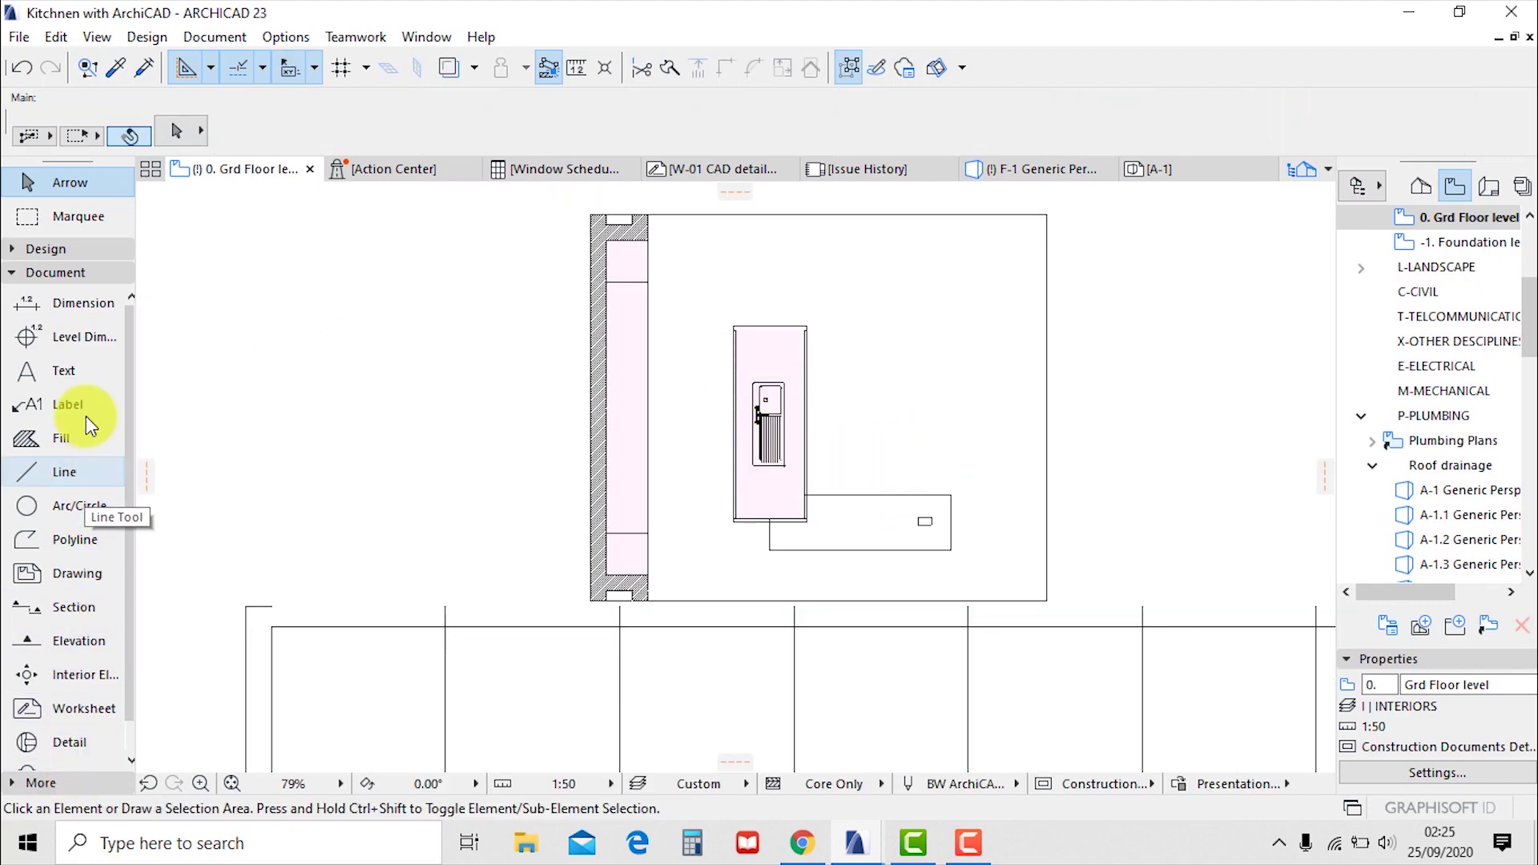
{"action": "left_click", "coordinate": [96, 252]}
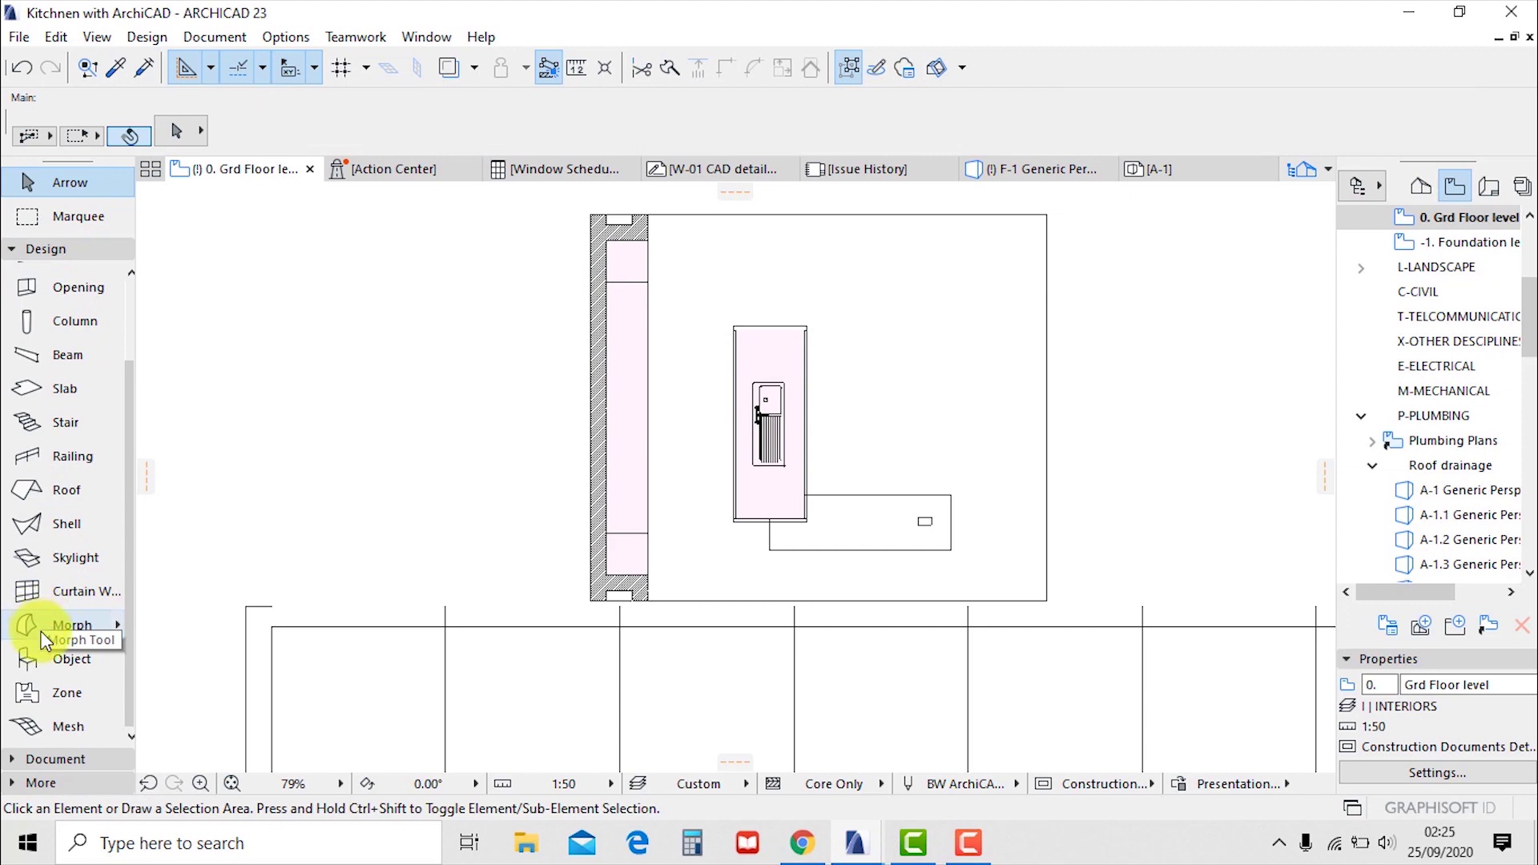
{"action": "left_click", "coordinate": [32, 659]}
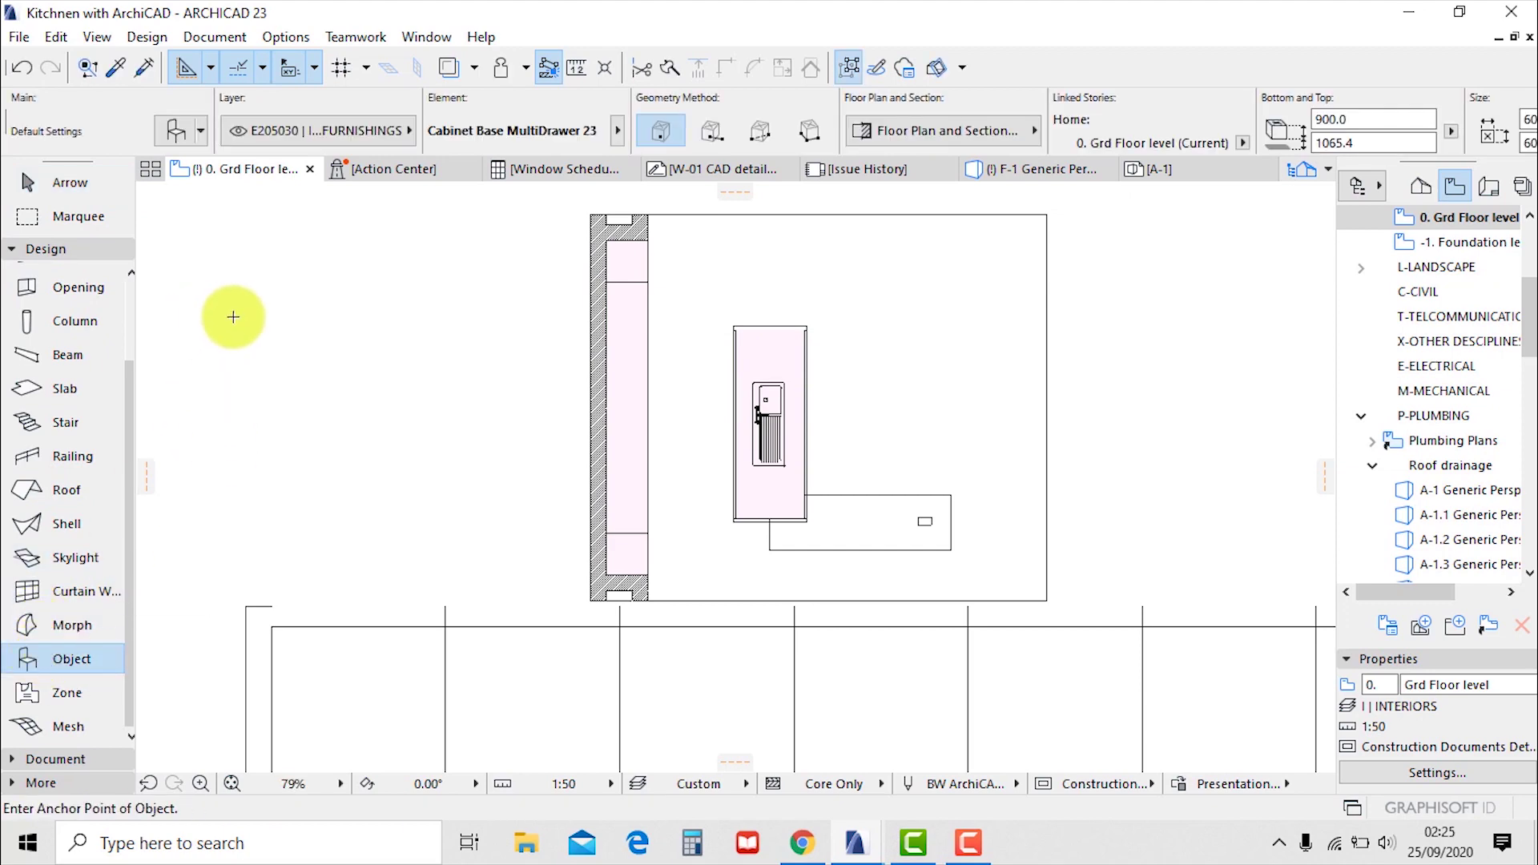
{"action": "scroll", "coordinate": [413, 290], "scroll_direction": "up", "scroll_amount": 3}
{"action": "scroll", "coordinate": [380, 297], "scroll_direction": "down", "scroll_amount": 2}
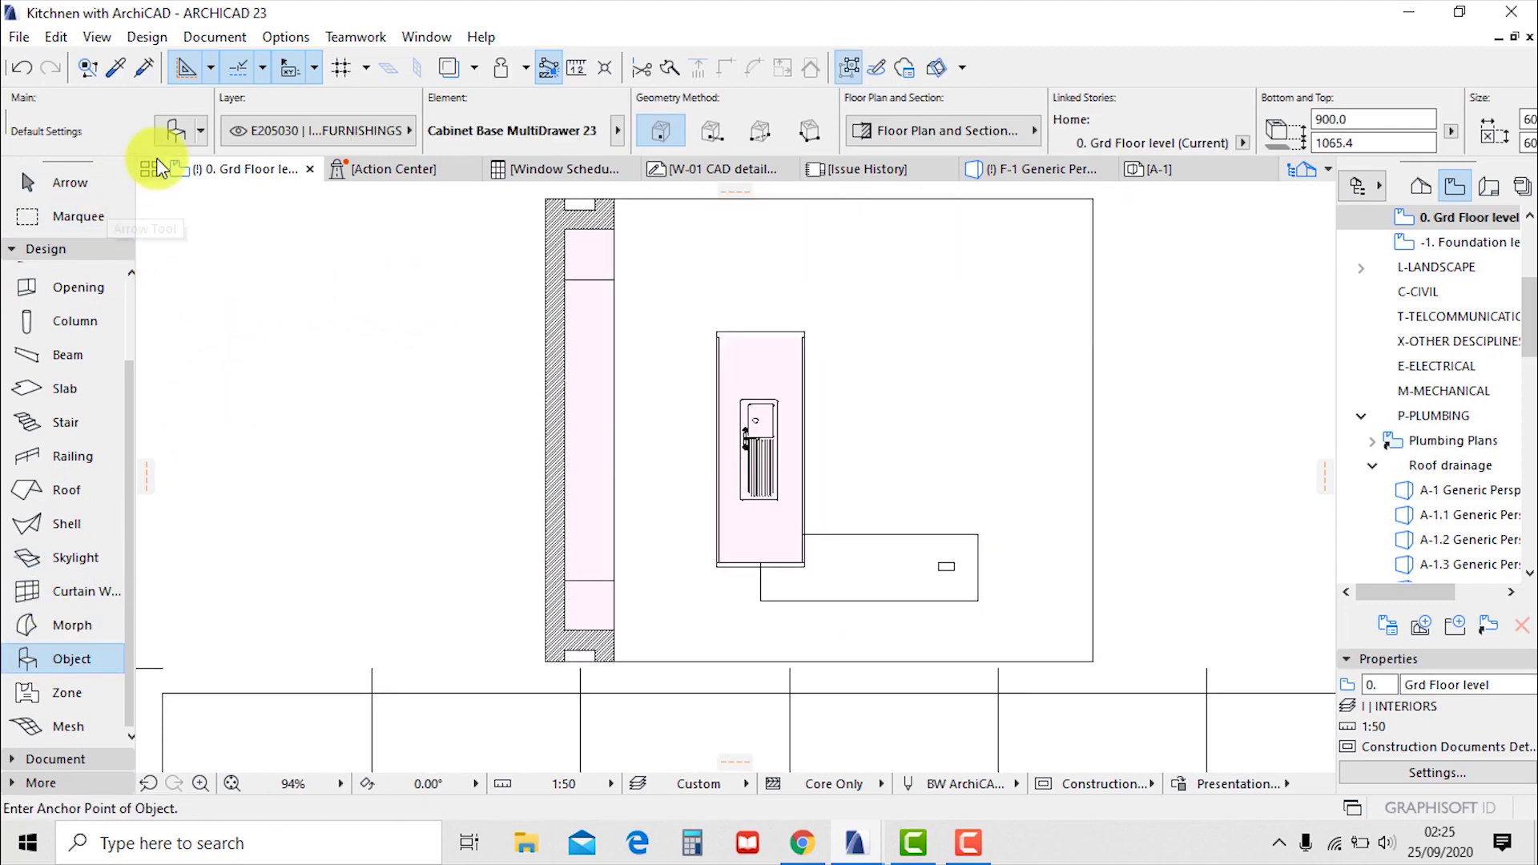
{"action": "key", "text": "ctrl+t"}
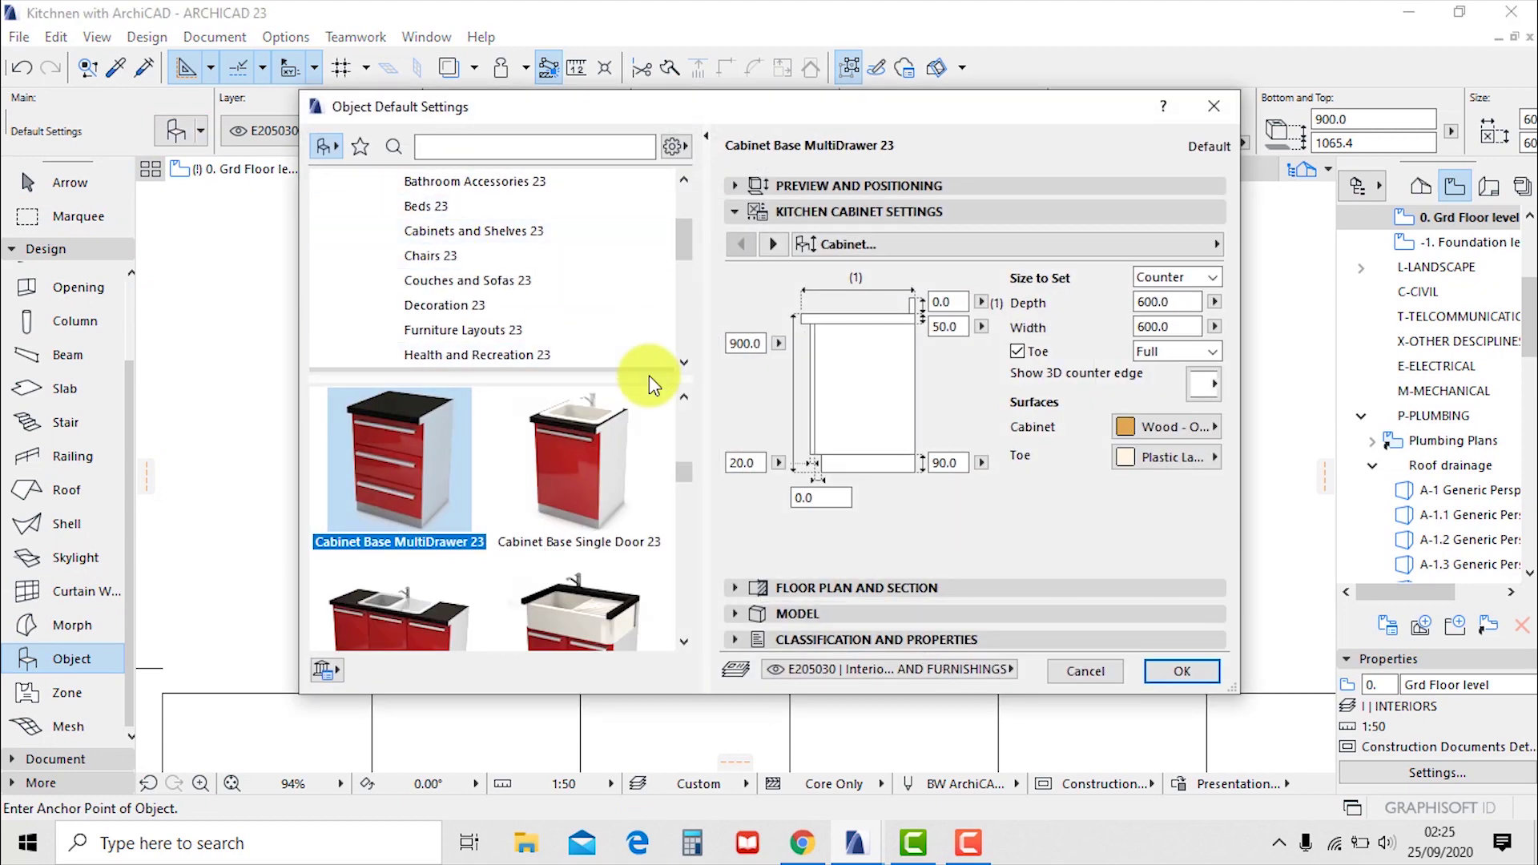
Search the object library for "chair" and browse the matching objects
{"action": "left_click", "coordinate": [554, 150]}
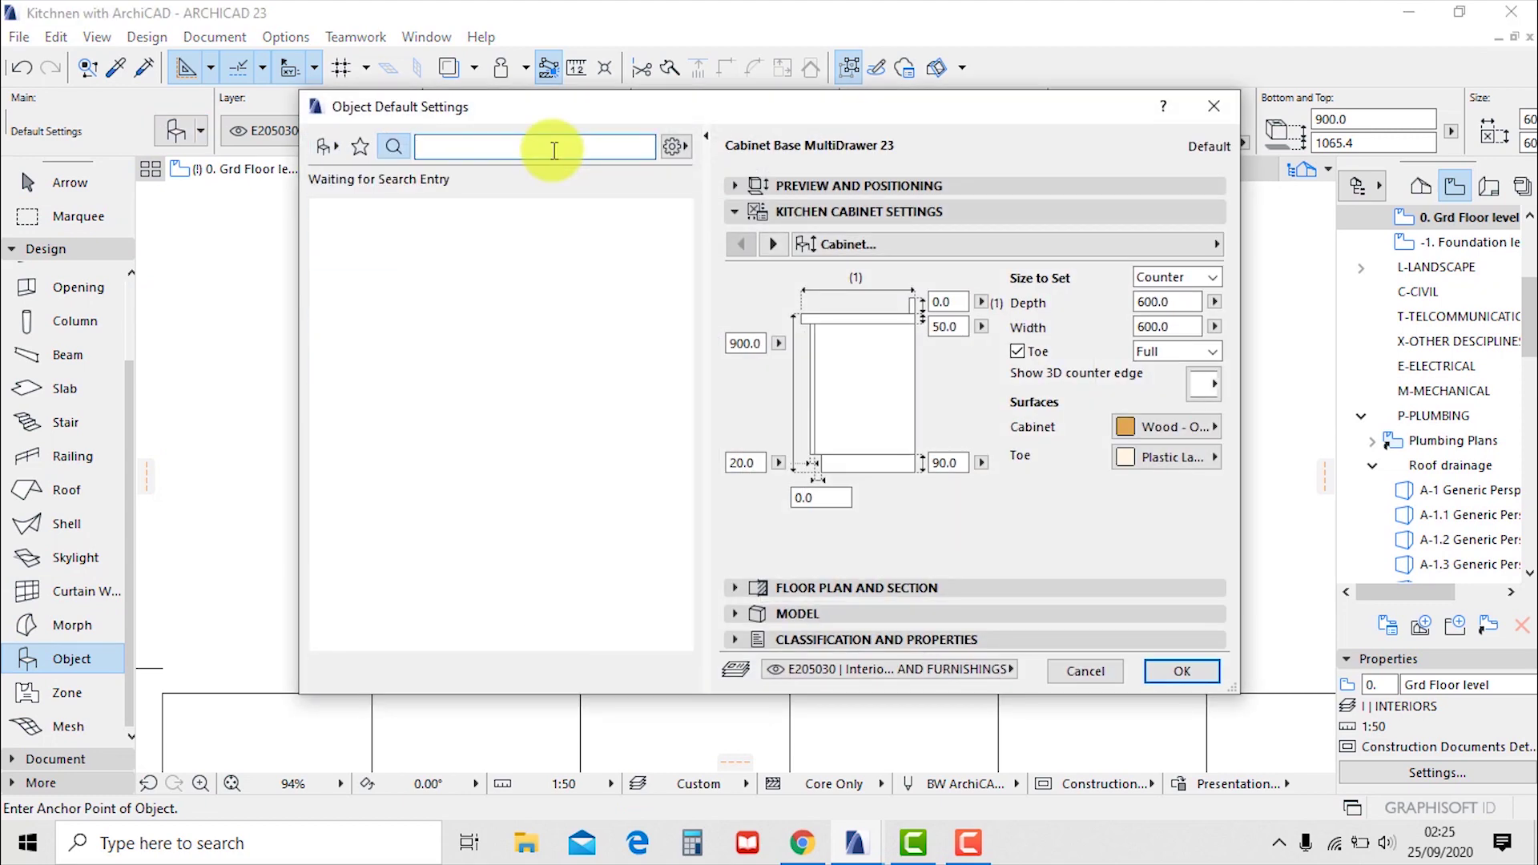
{"action": "type", "text": "ch"}
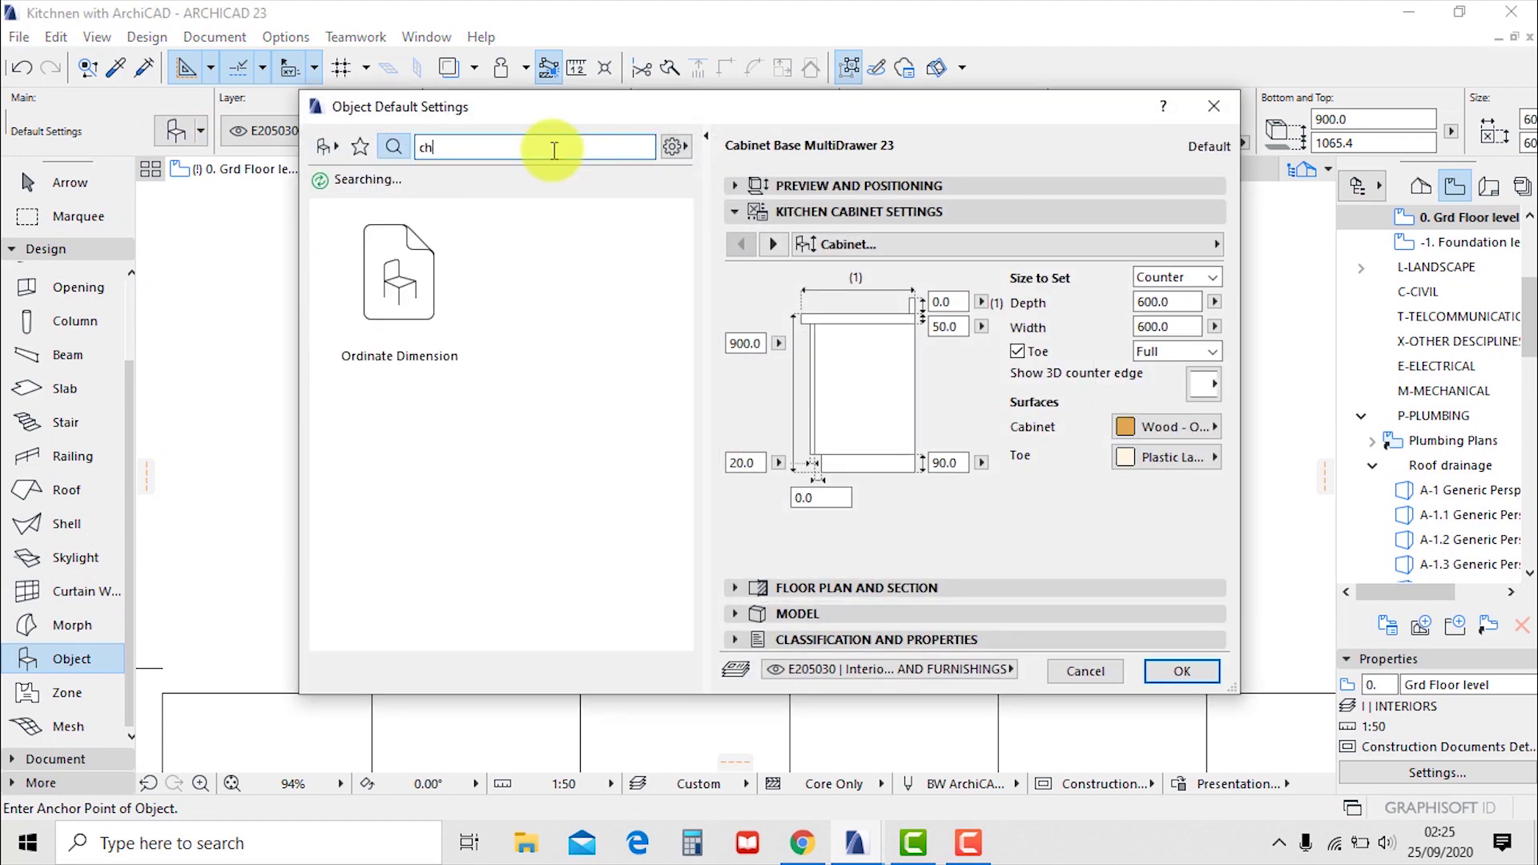
{"action": "type", "text": "air"}
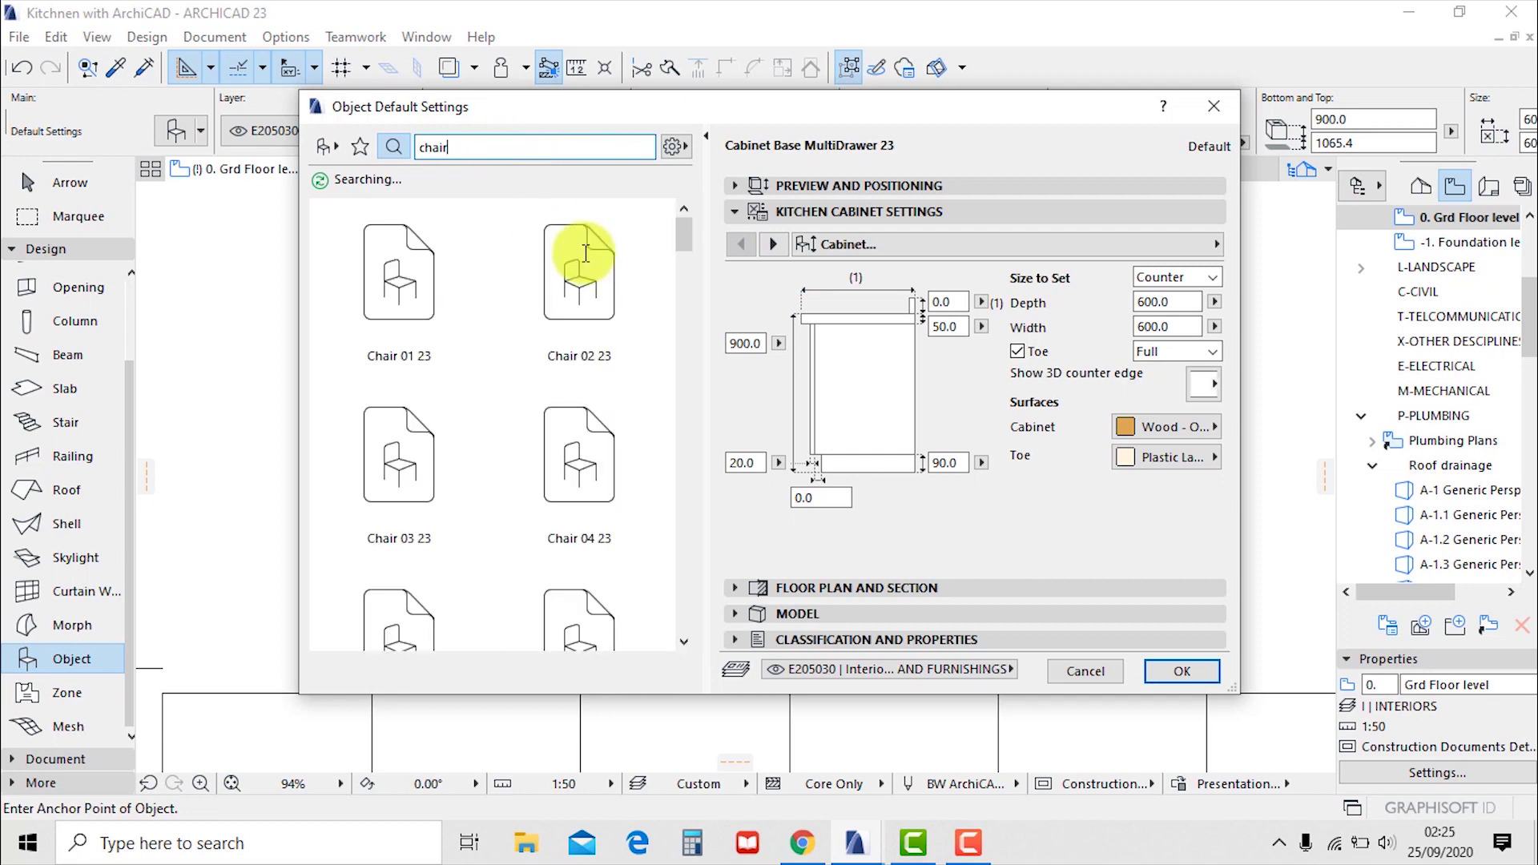
{"action": "scroll", "coordinate": [653, 360], "scroll_direction": "down", "scroll_amount": 6}
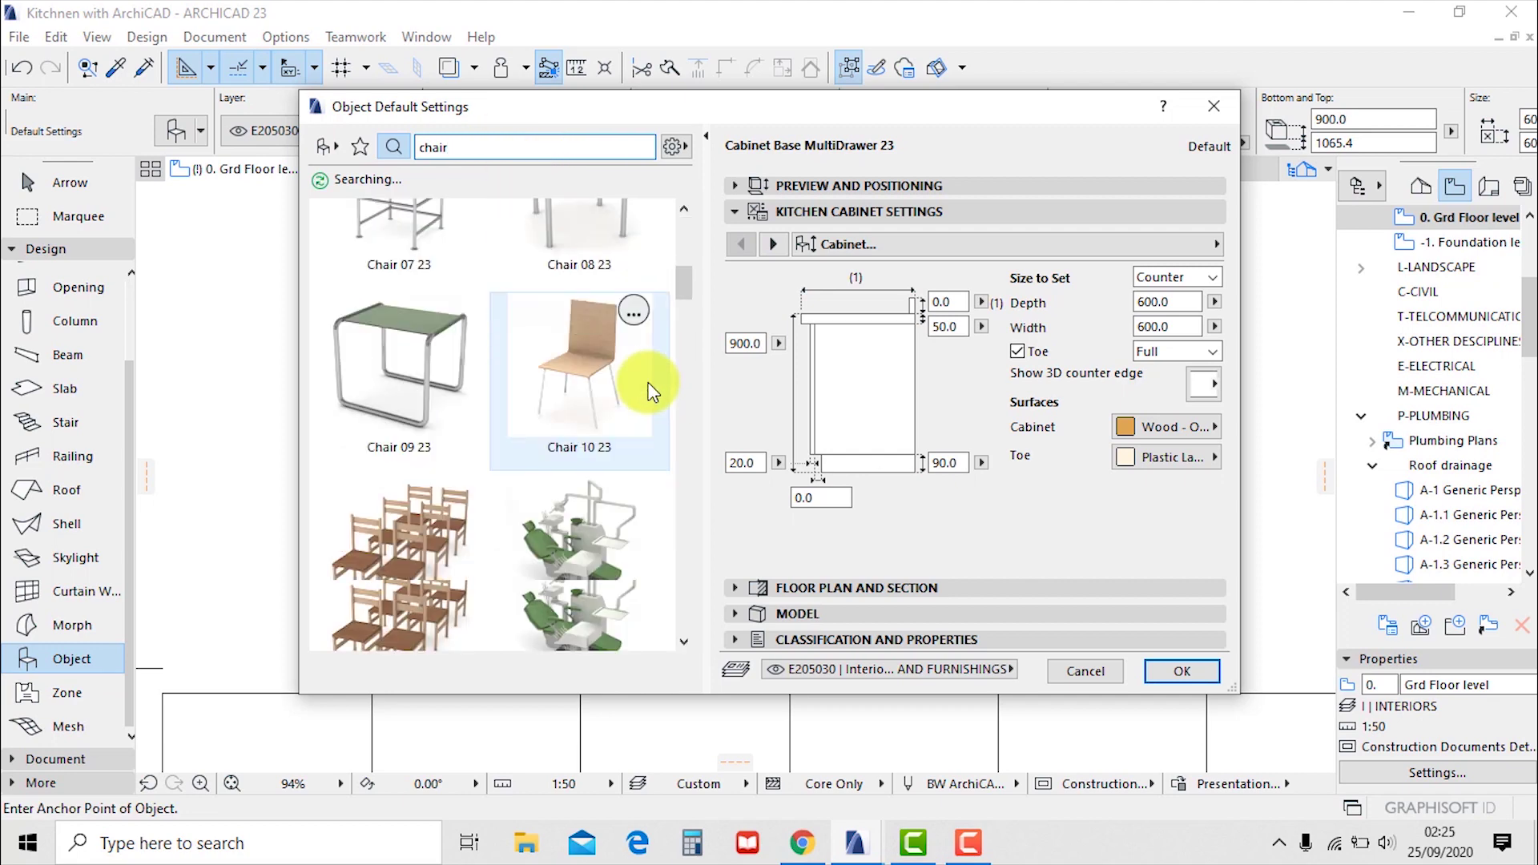
{"action": "scroll", "coordinate": [641, 425], "scroll_direction": "down", "scroll_amount": 10}
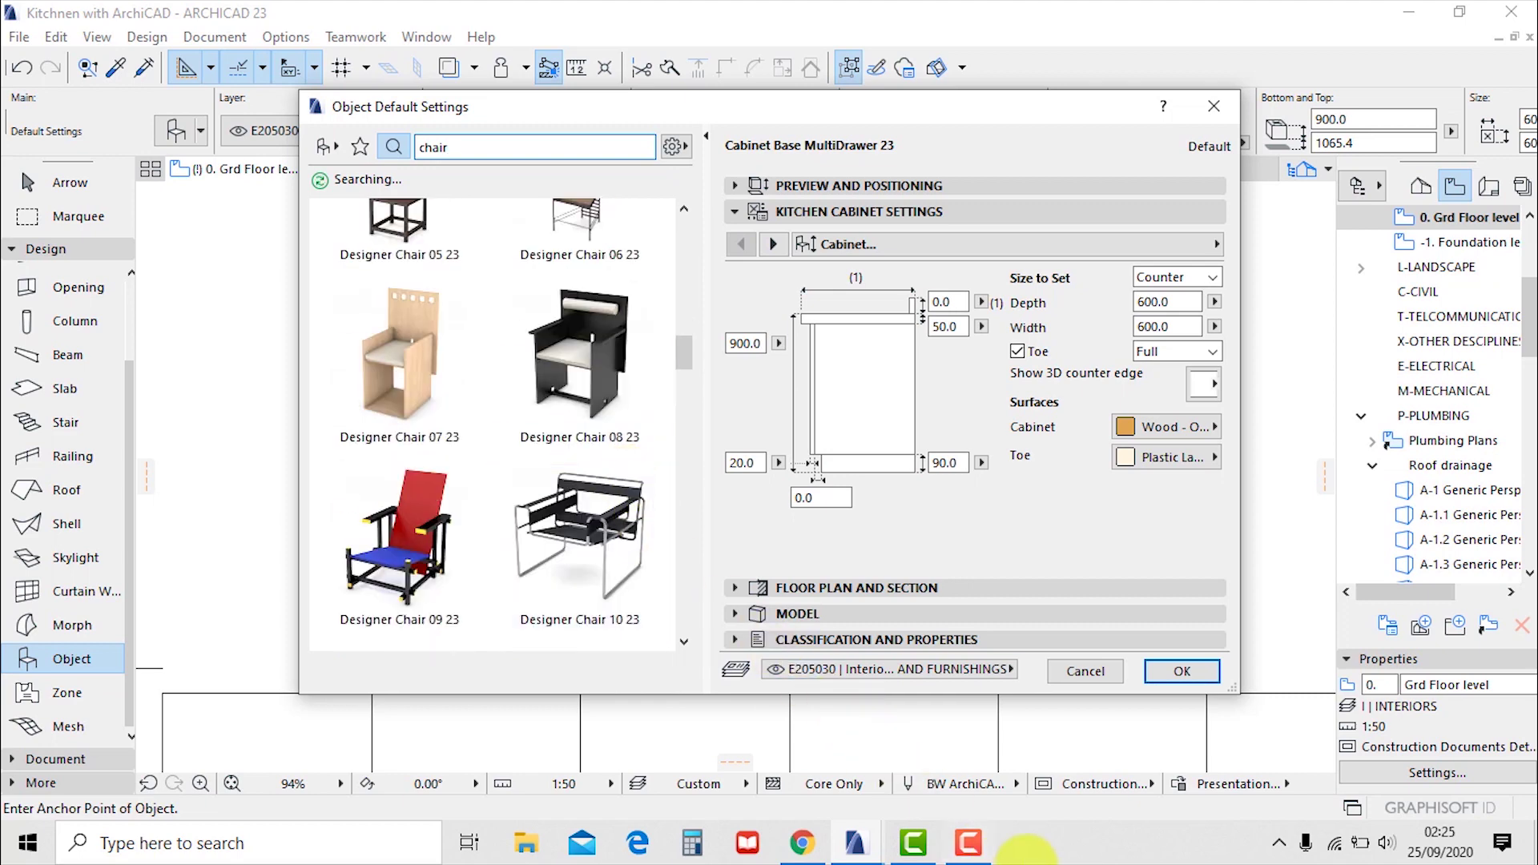
{"action": "left_click", "coordinate": [963, 845]}
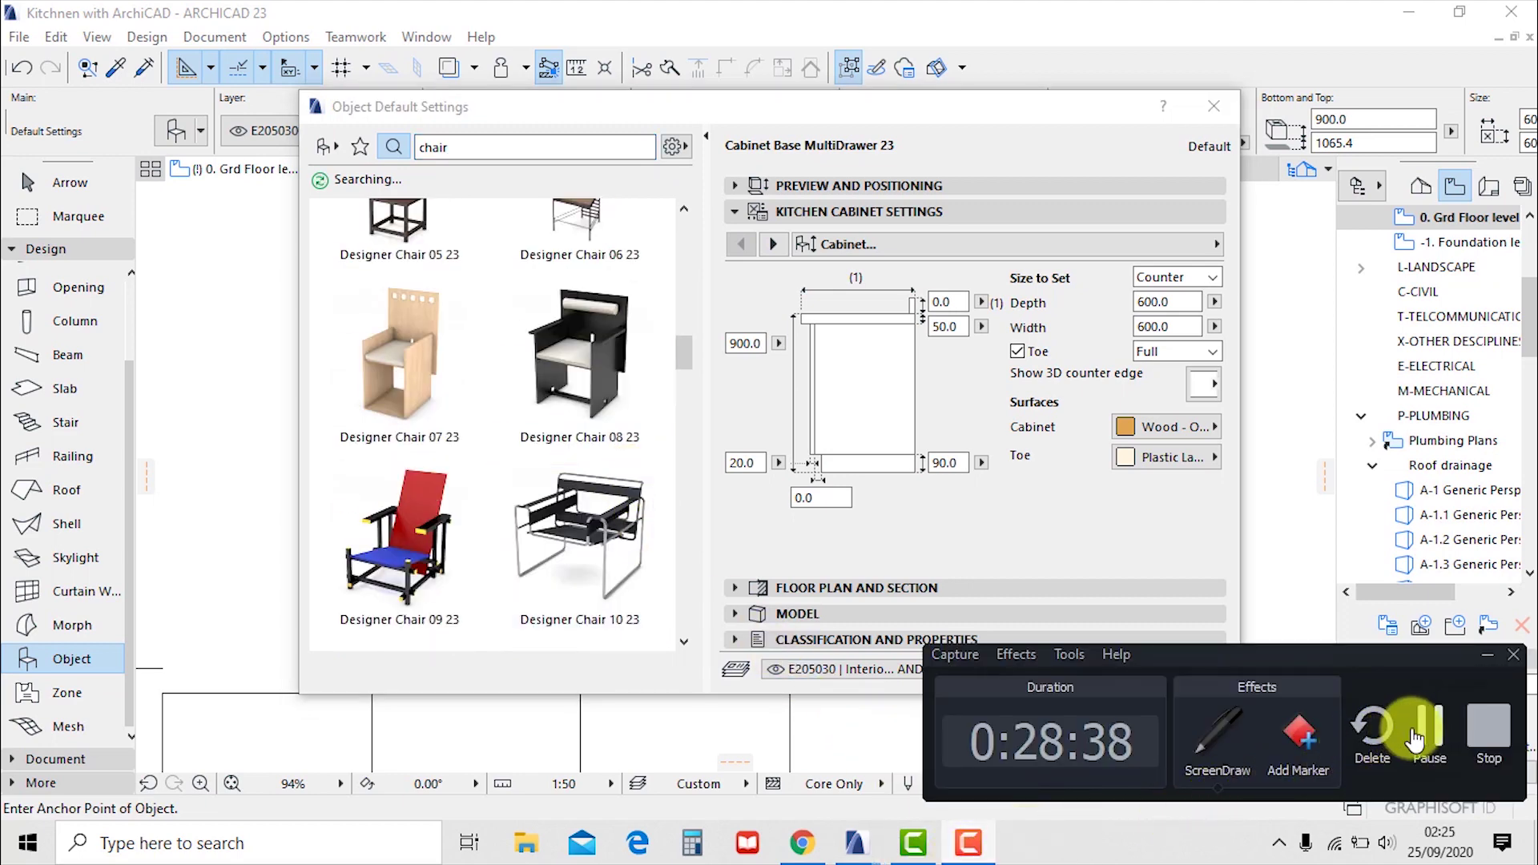
{"action": "left_click", "coordinate": [1424, 734]}
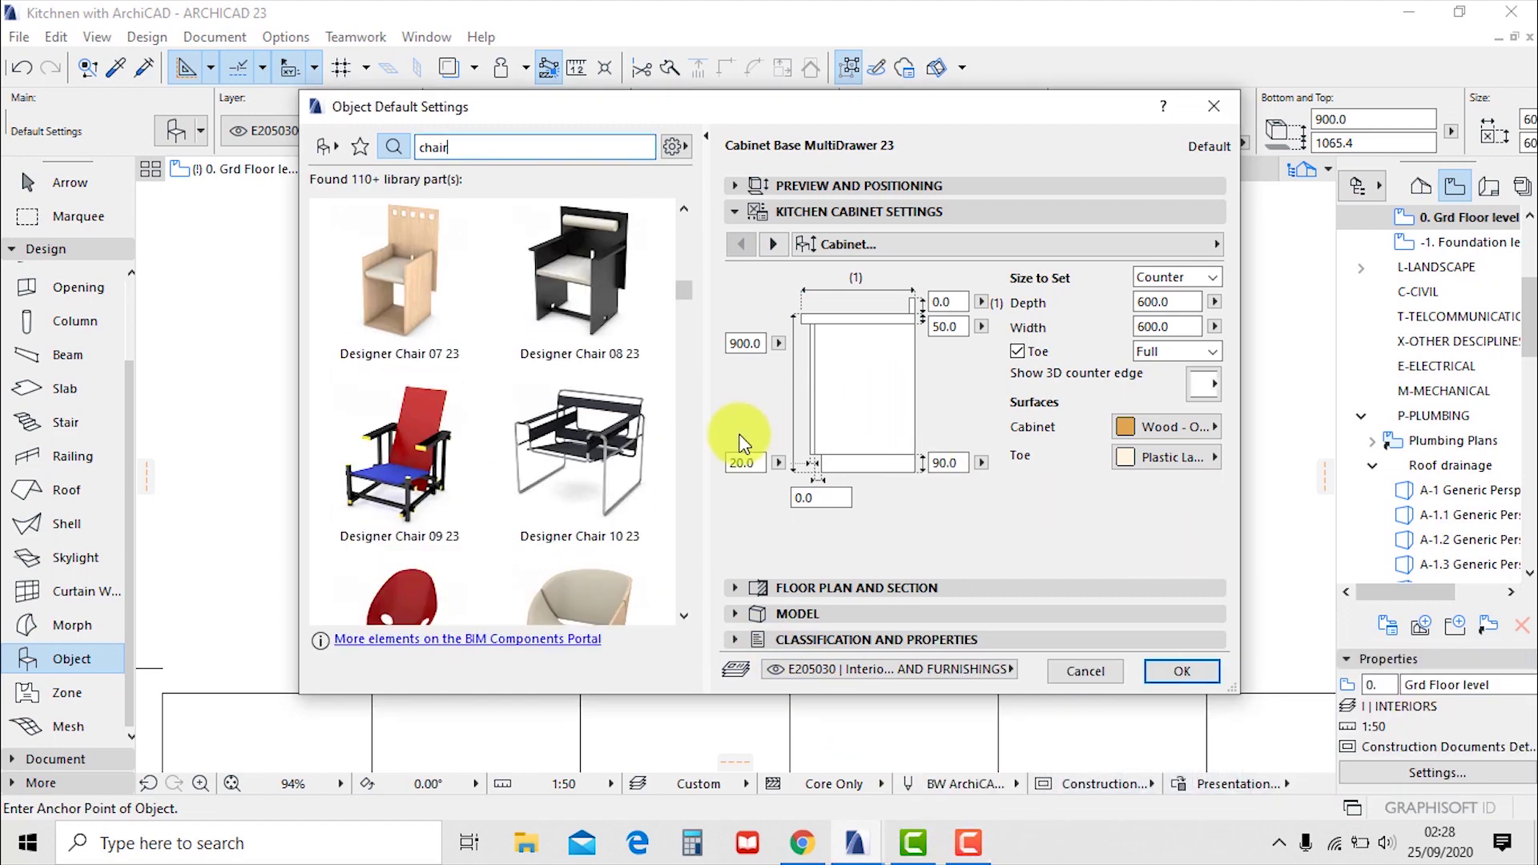
Choose Designer Chair 12 23 as the object and set its style to Type 5
{"action": "scroll", "coordinate": [597, 404], "scroll_direction": "down", "scroll_amount": 5}
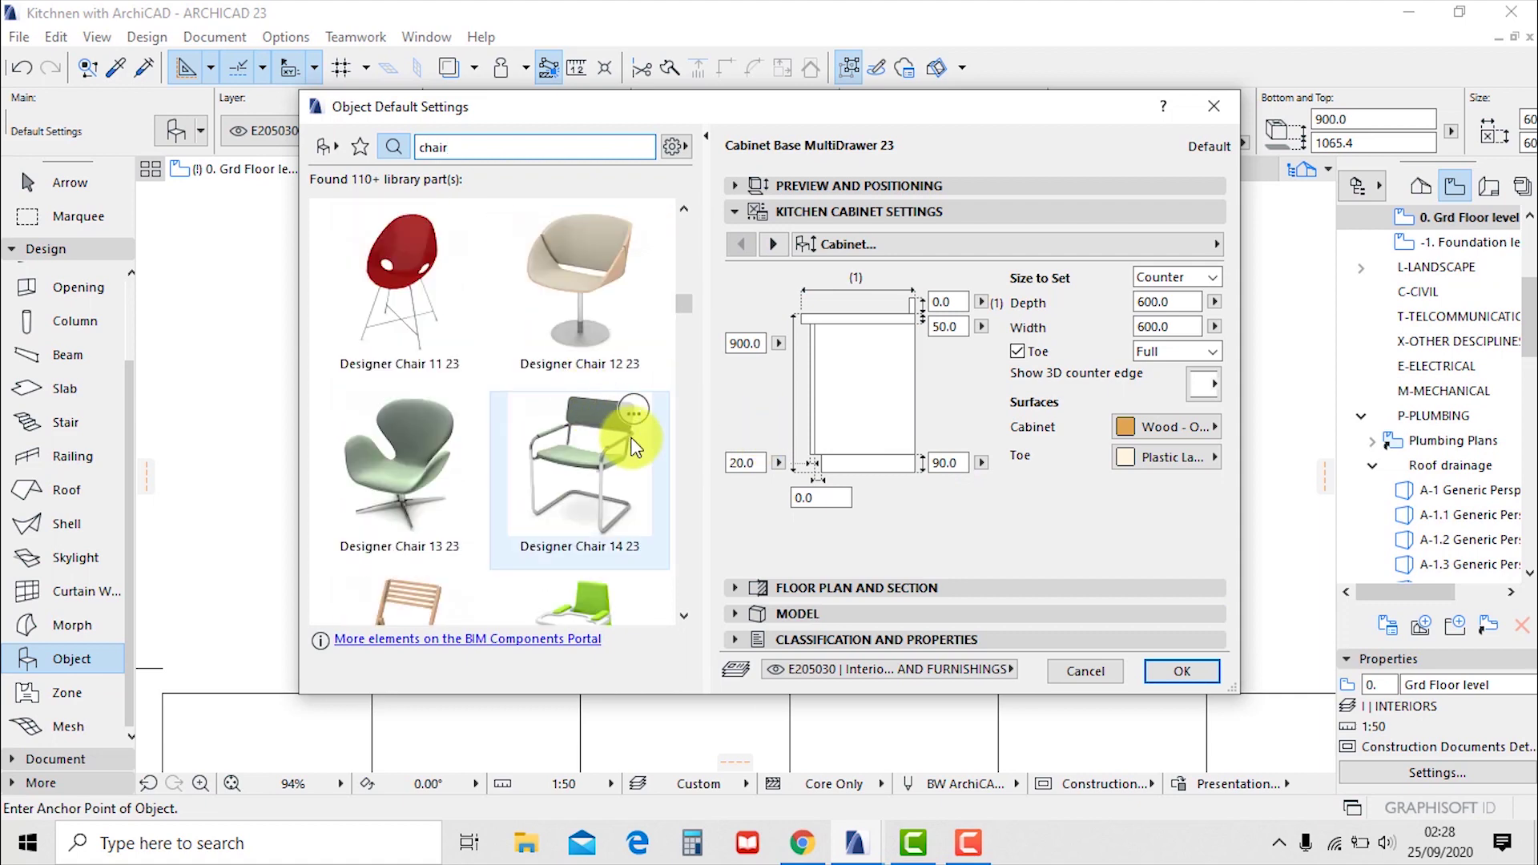
{"action": "left_click", "coordinate": [585, 309]}
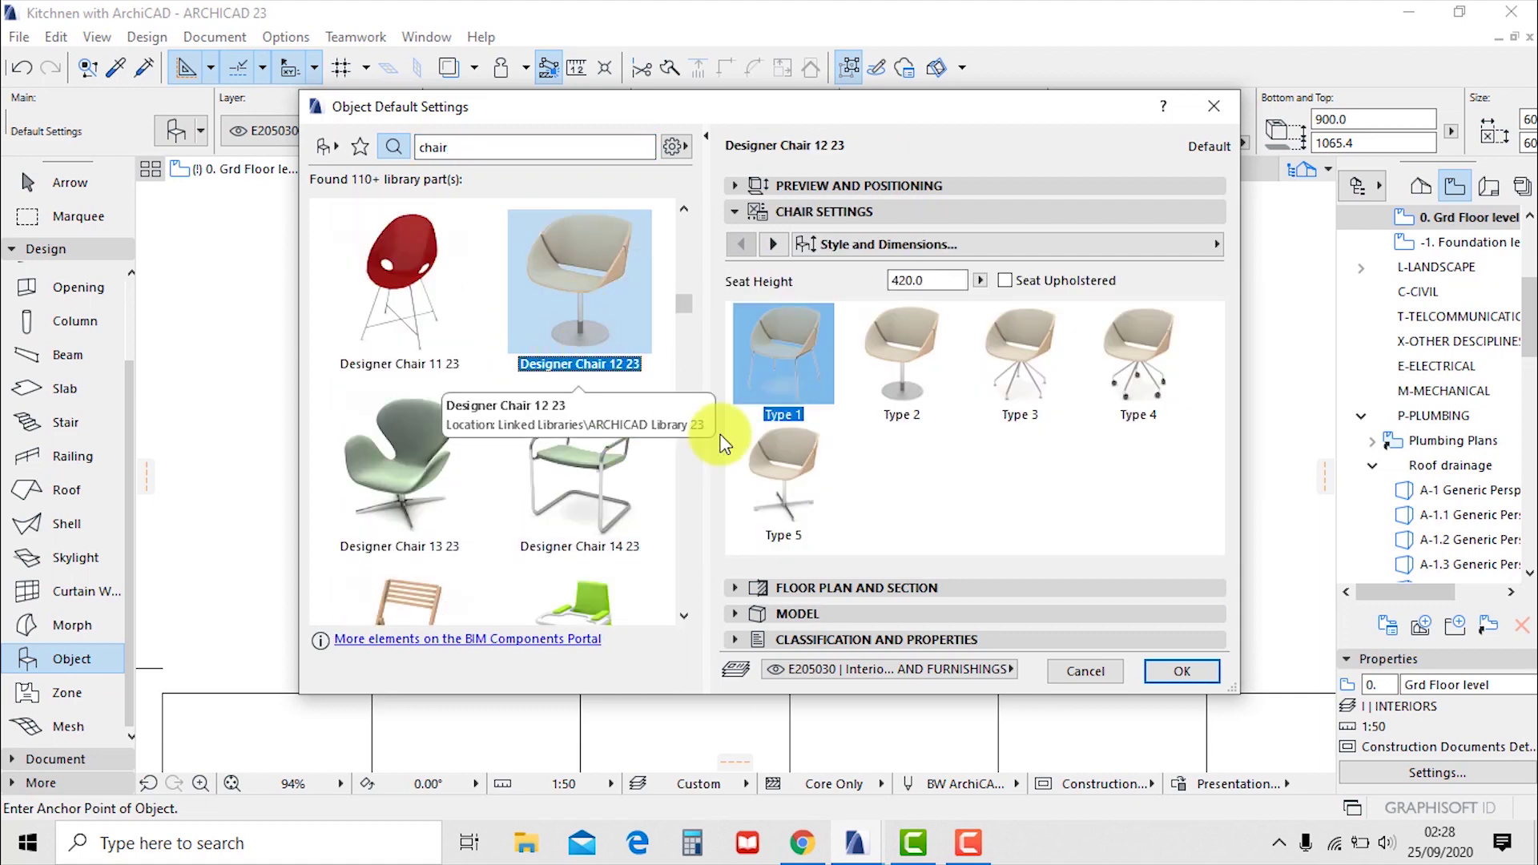
{"action": "left_click", "coordinate": [777, 537]}
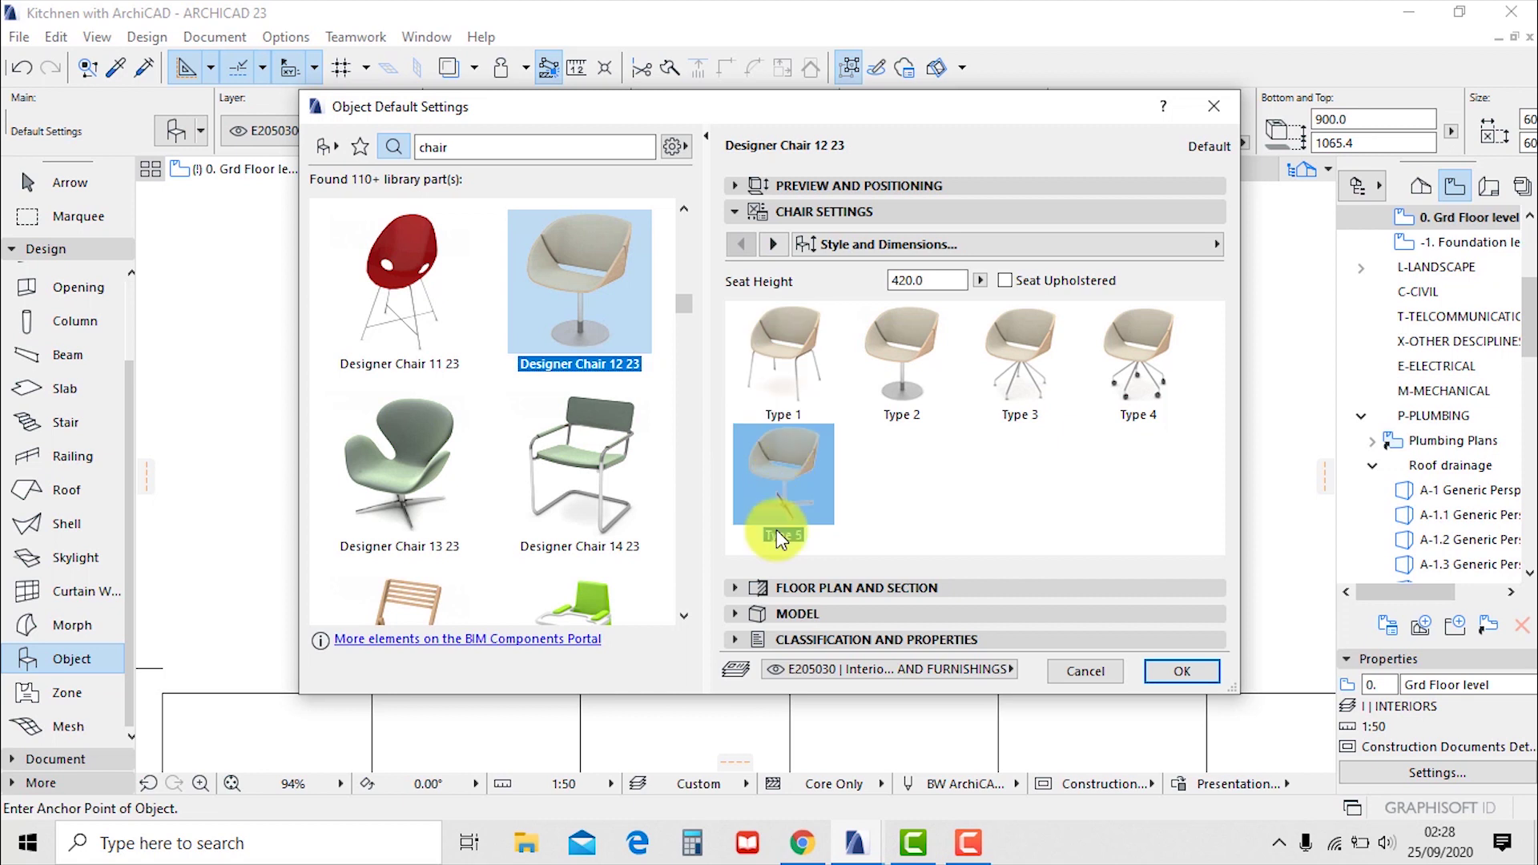
In the chair's 2D representation settings, set the fill background pen to the window background and the fill type to 12.5 %
{"action": "left_click", "coordinate": [773, 243]}
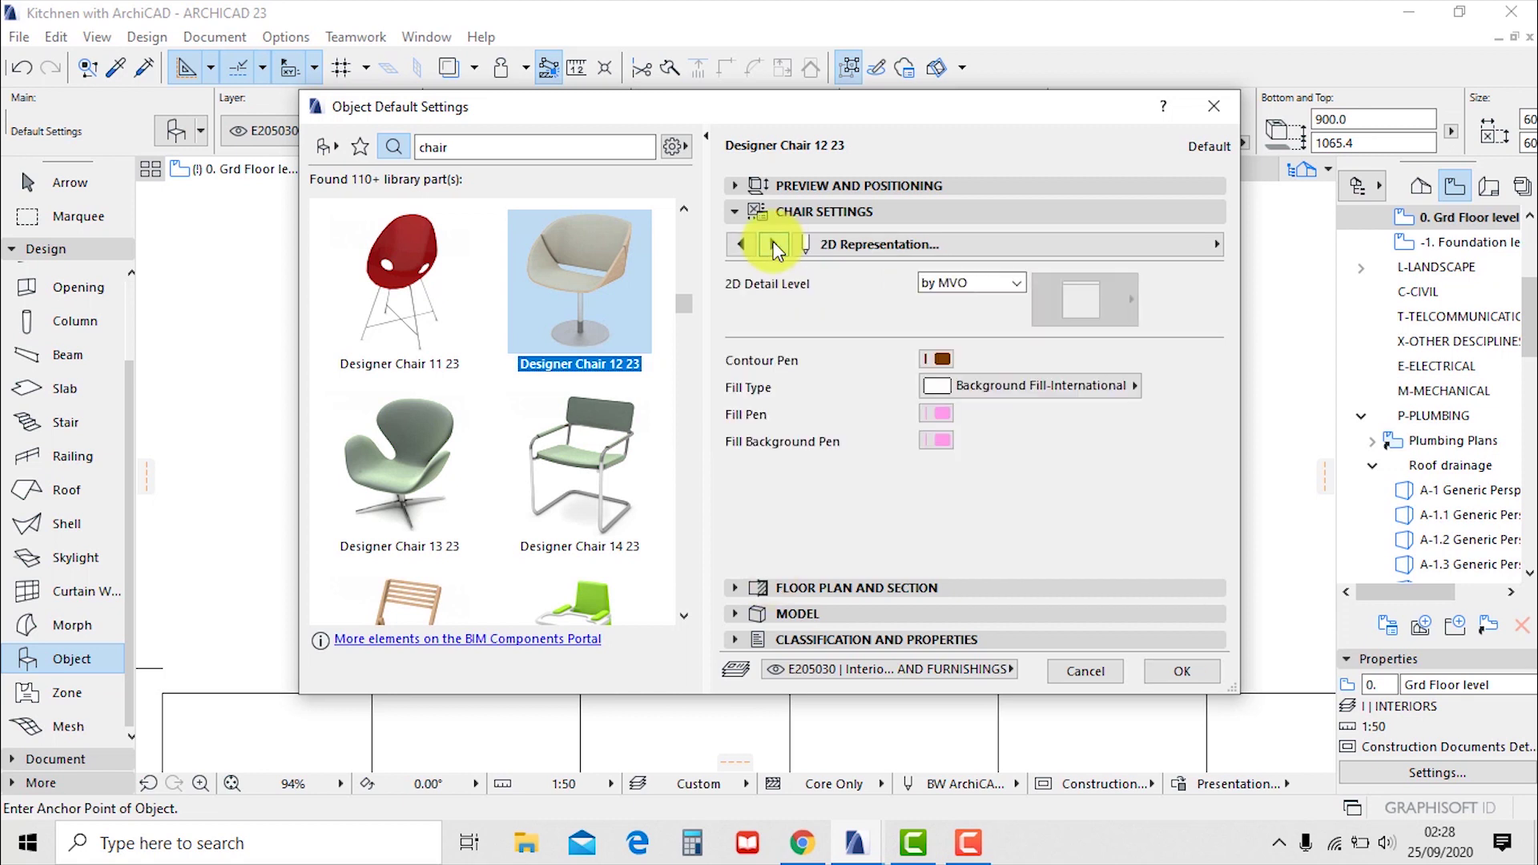
{"action": "left_click", "coordinate": [931, 440]}
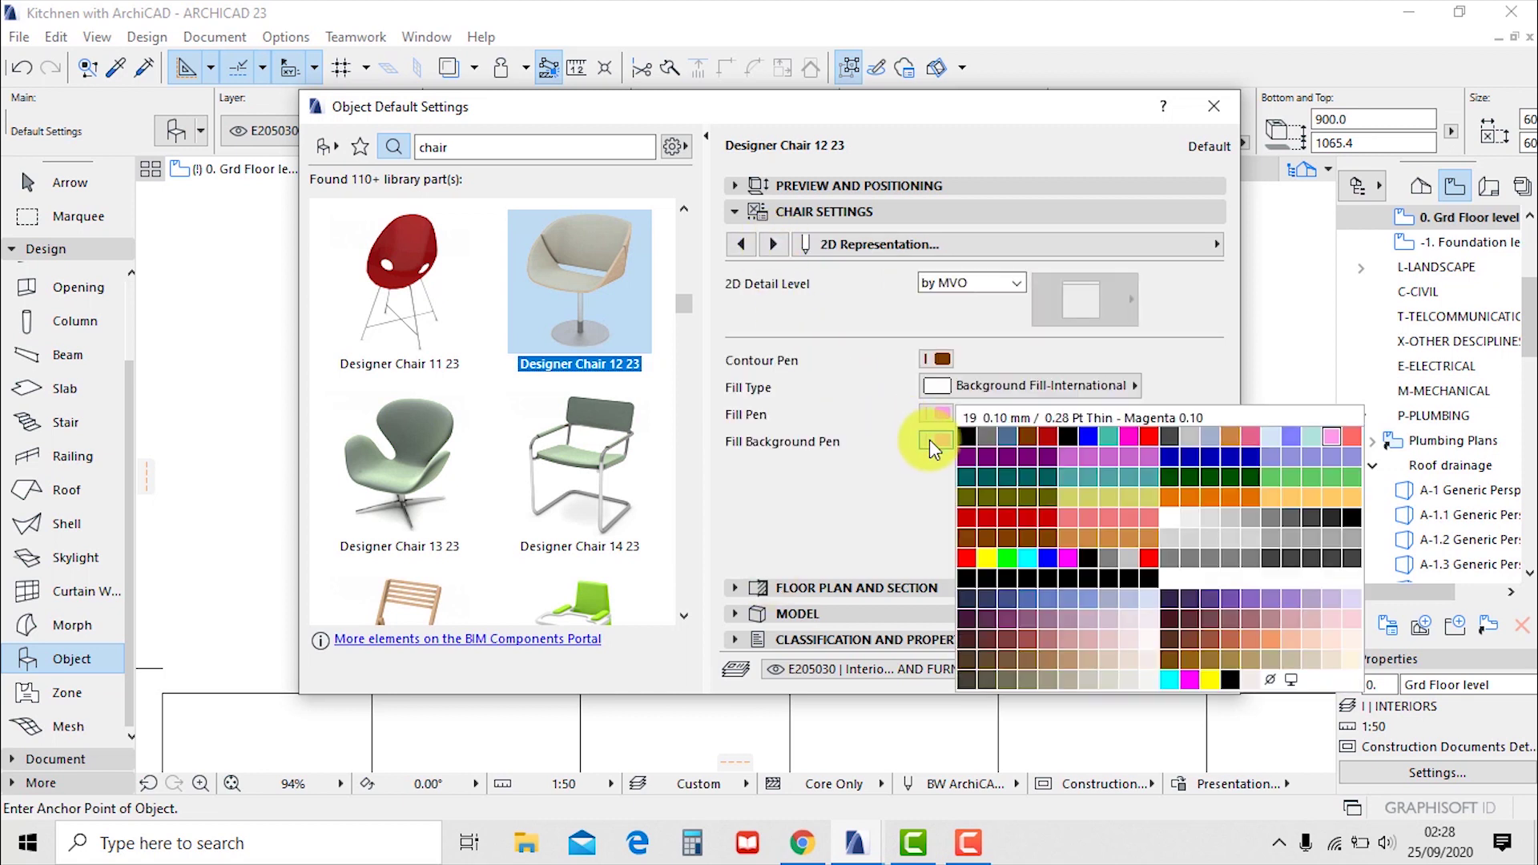
{"action": "left_click", "coordinate": [1292, 679]}
{"action": "left_click", "coordinate": [1040, 386]}
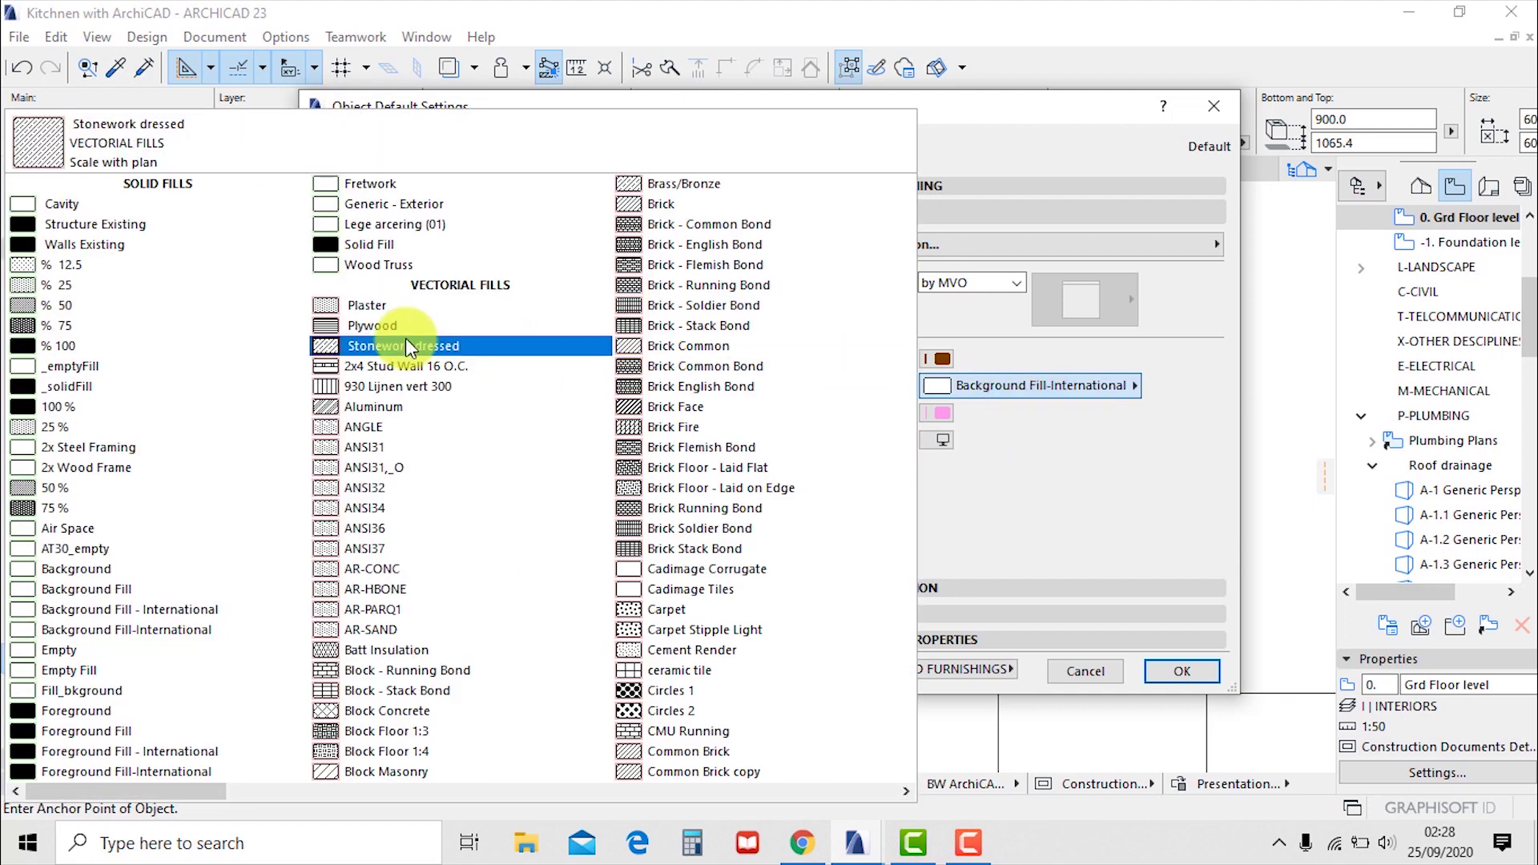
{"action": "left_click", "coordinate": [88, 266]}
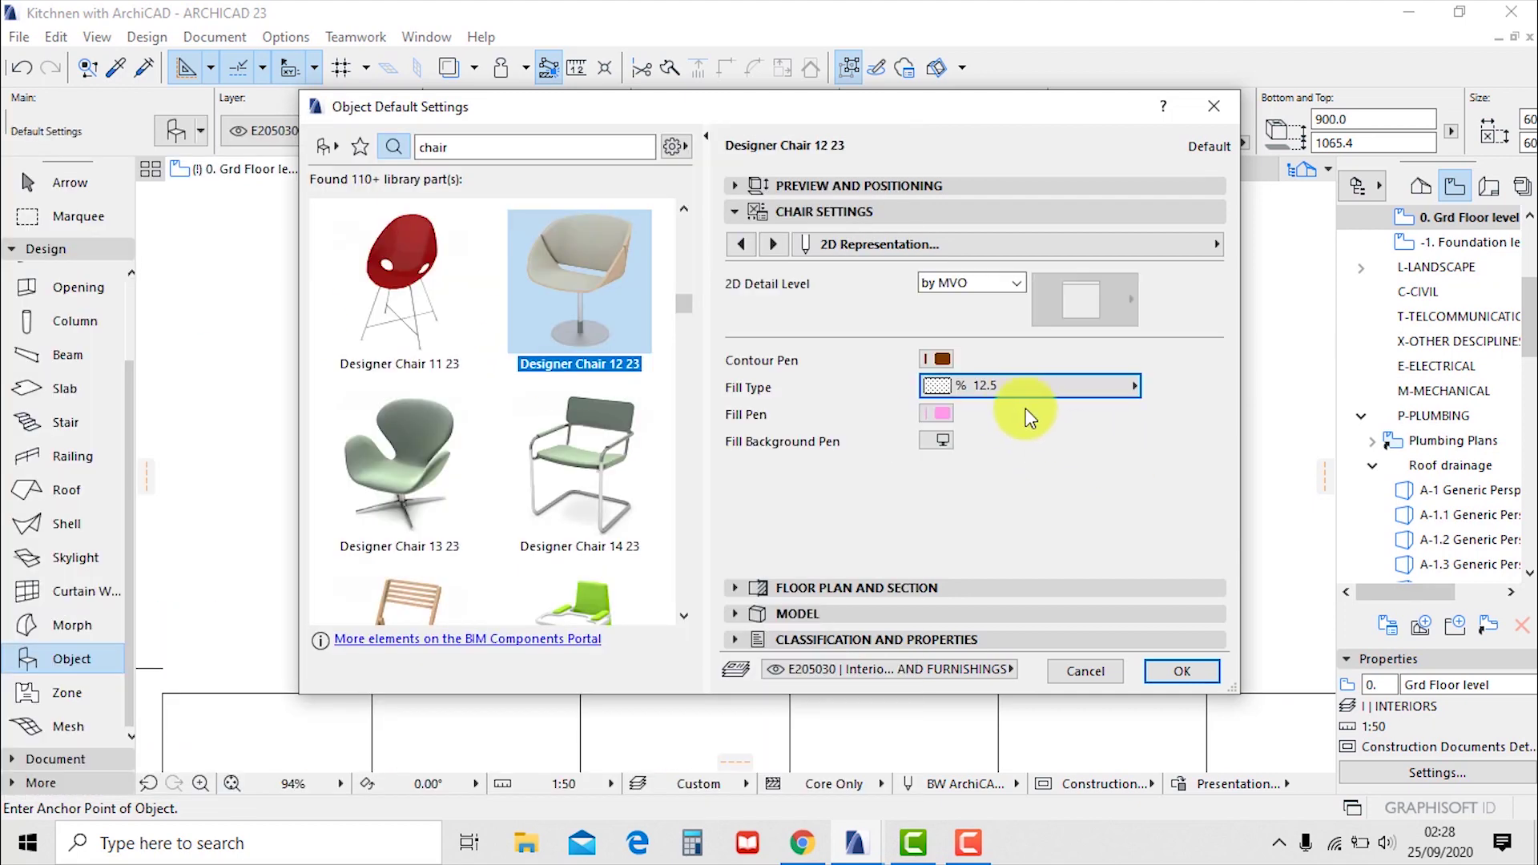
Assign the Metal: Red perforated metal surface to the chair's seating and accept the object settings
{"action": "left_click", "coordinate": [770, 244]}
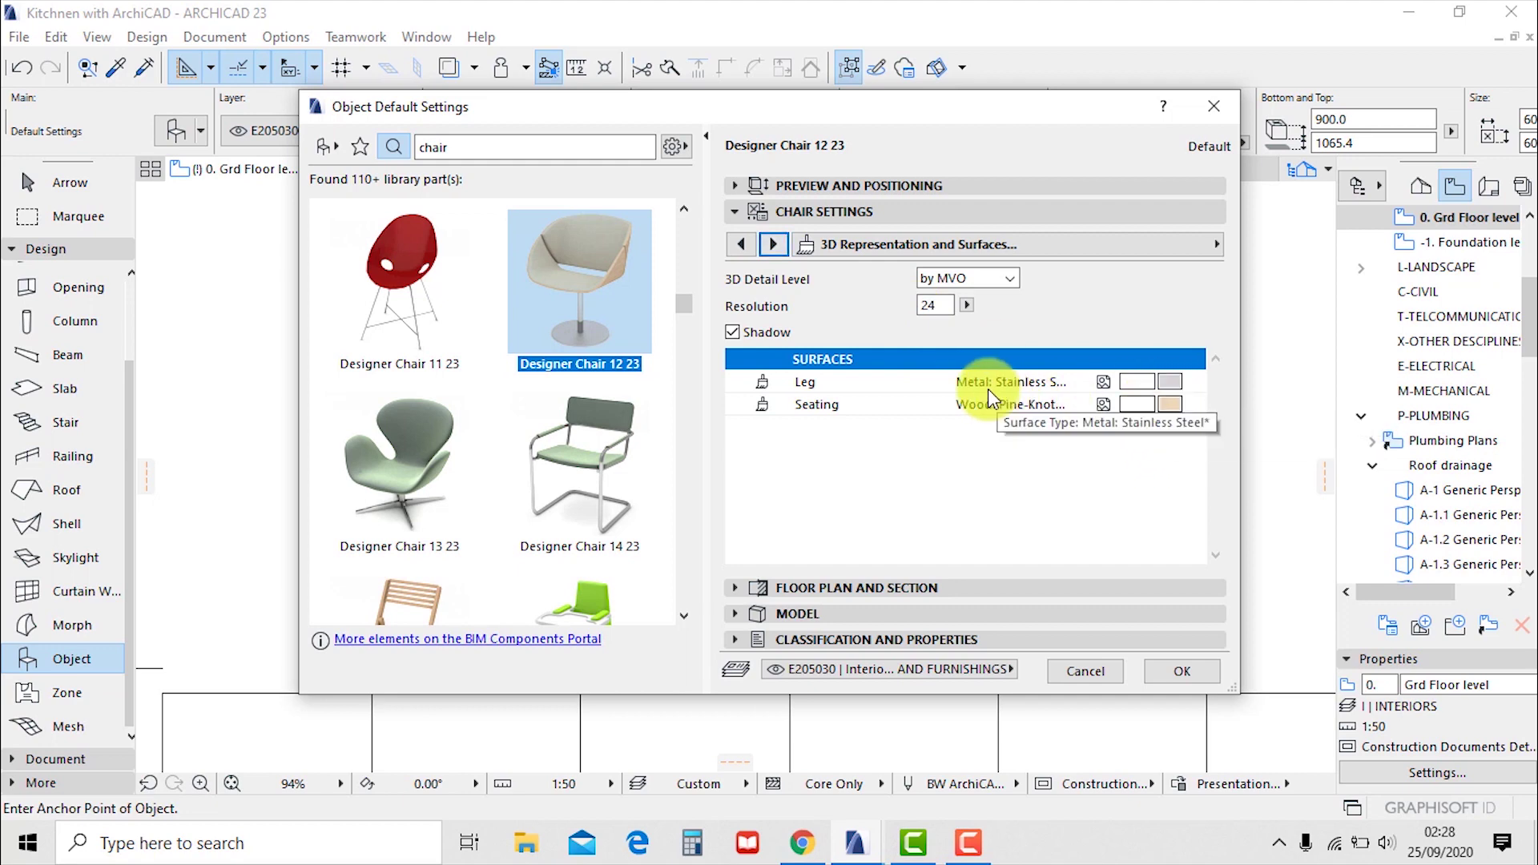
{"action": "left_click", "coordinate": [1166, 410]}
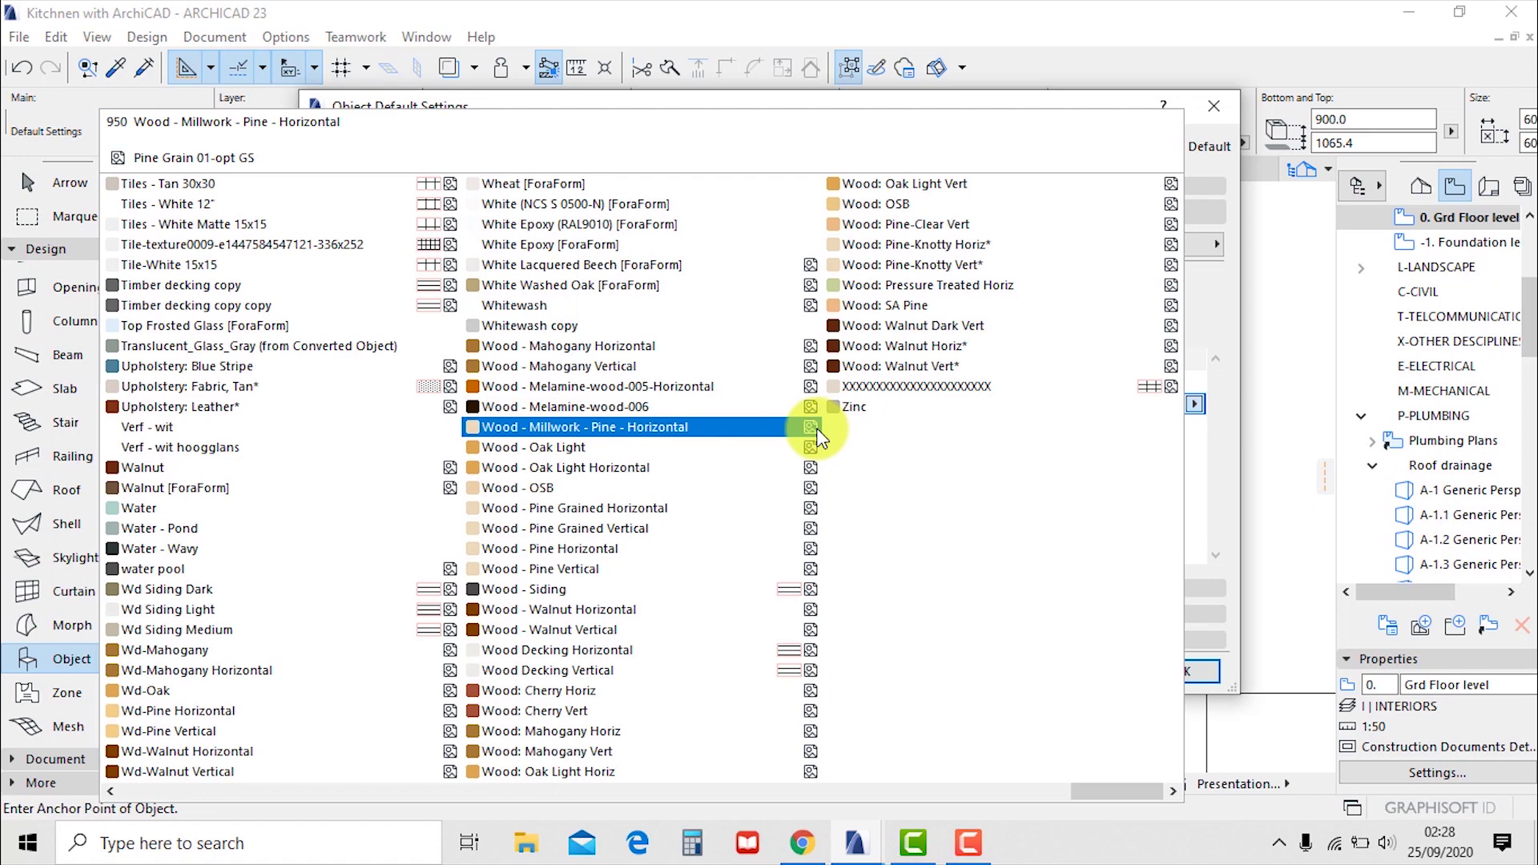
{"action": "key", "text": "m"}
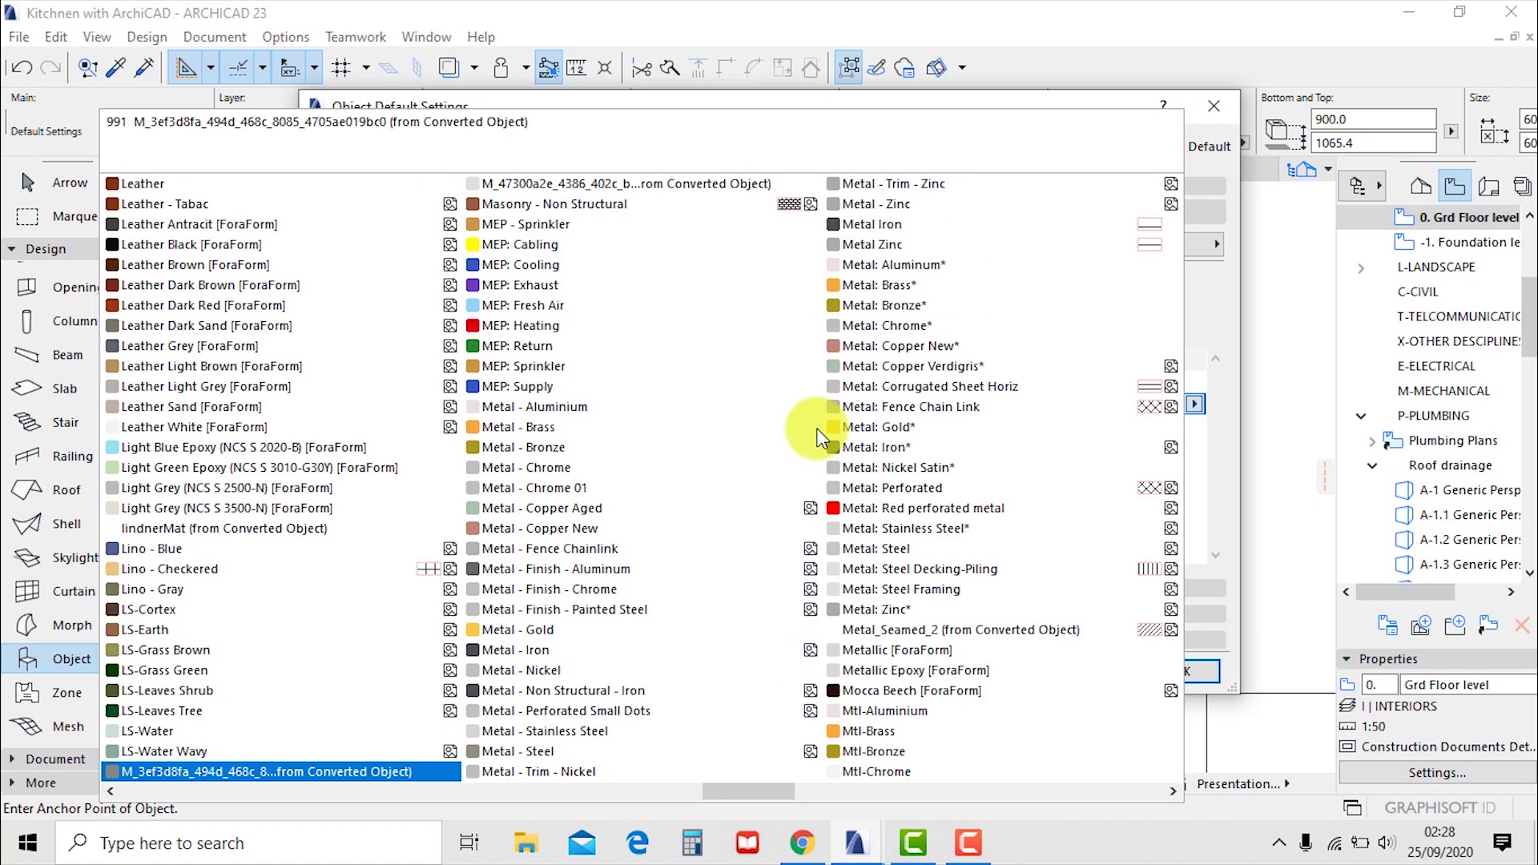
{"action": "left_click", "coordinate": [911, 506]}
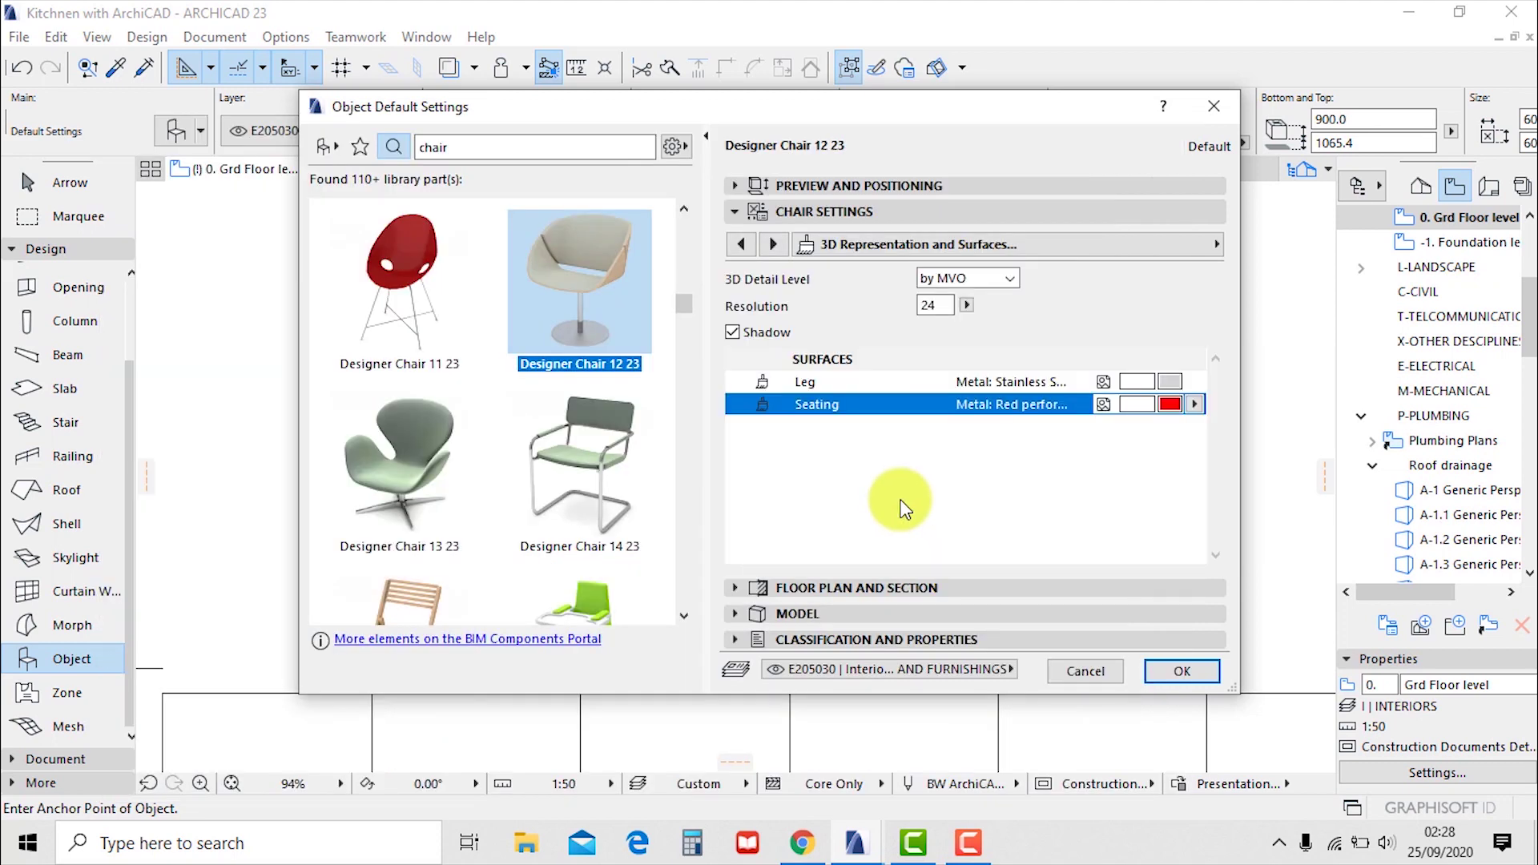
{"action": "left_click", "coordinate": [1181, 671]}
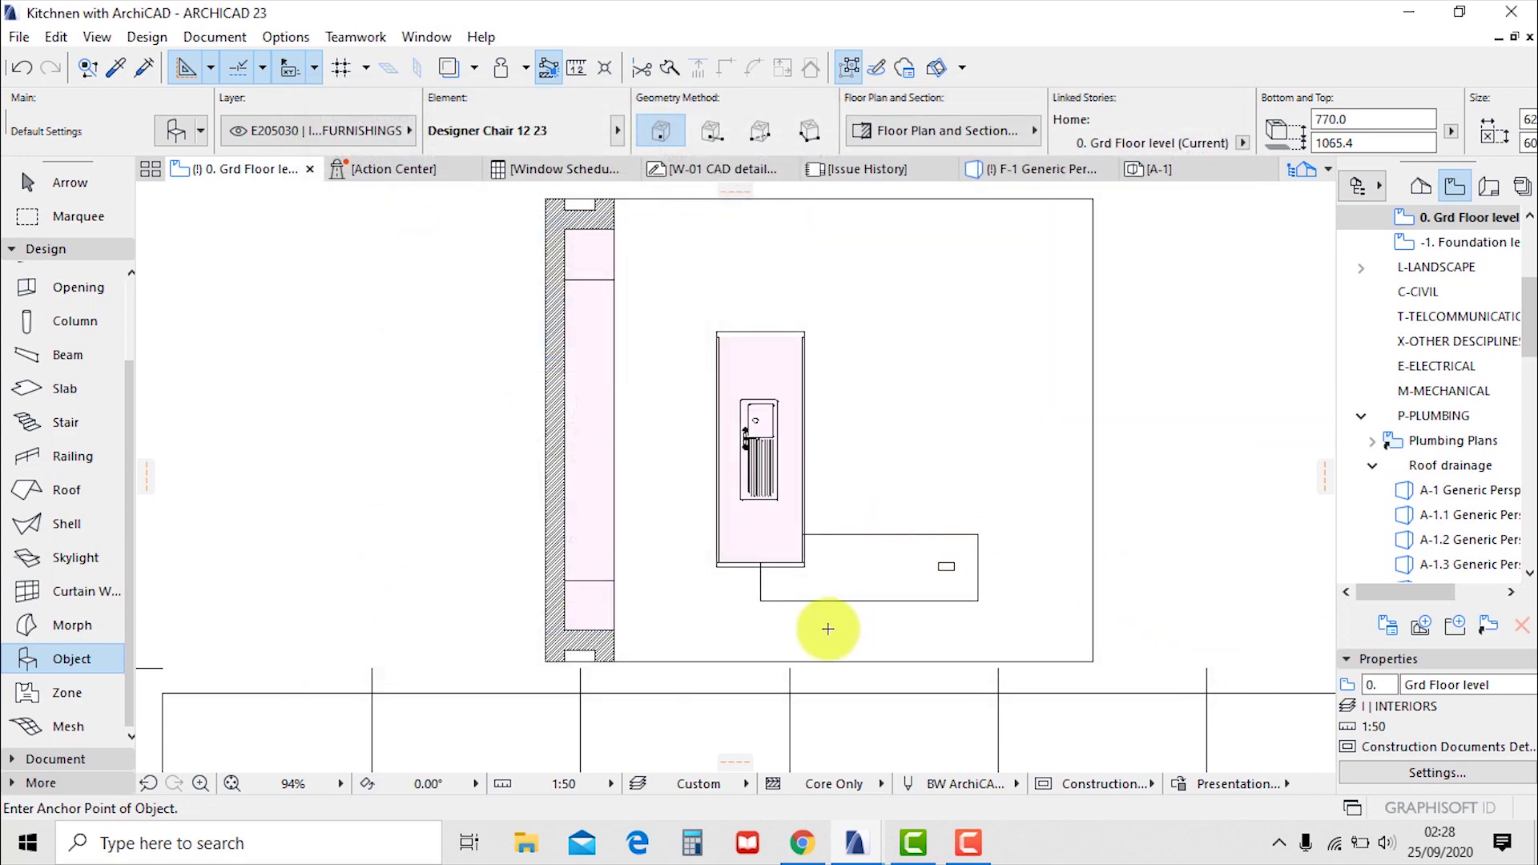
Place a chair below the lower edge of the table slab and rotate it 90° to face the table
{"action": "left_click", "coordinate": [828, 628]}
{"action": "scroll", "coordinate": [828, 629], "scroll_direction": "up", "scroll_amount": 3}
{"action": "key", "text": "Escape"}
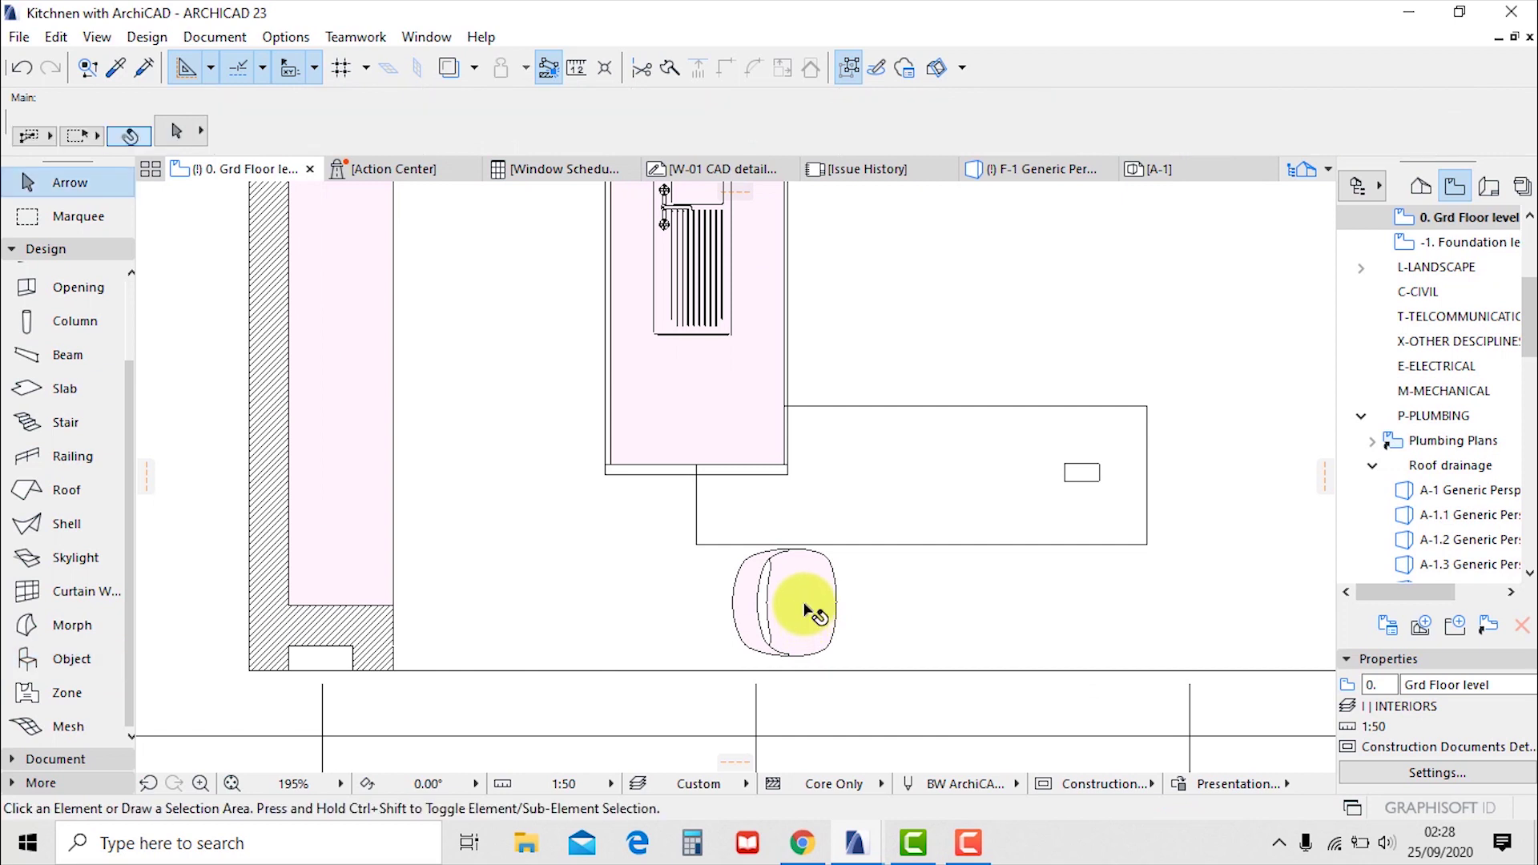
{"action": "left_click", "coordinate": [805, 609]}
{"action": "key", "text": "ctrl+e"}
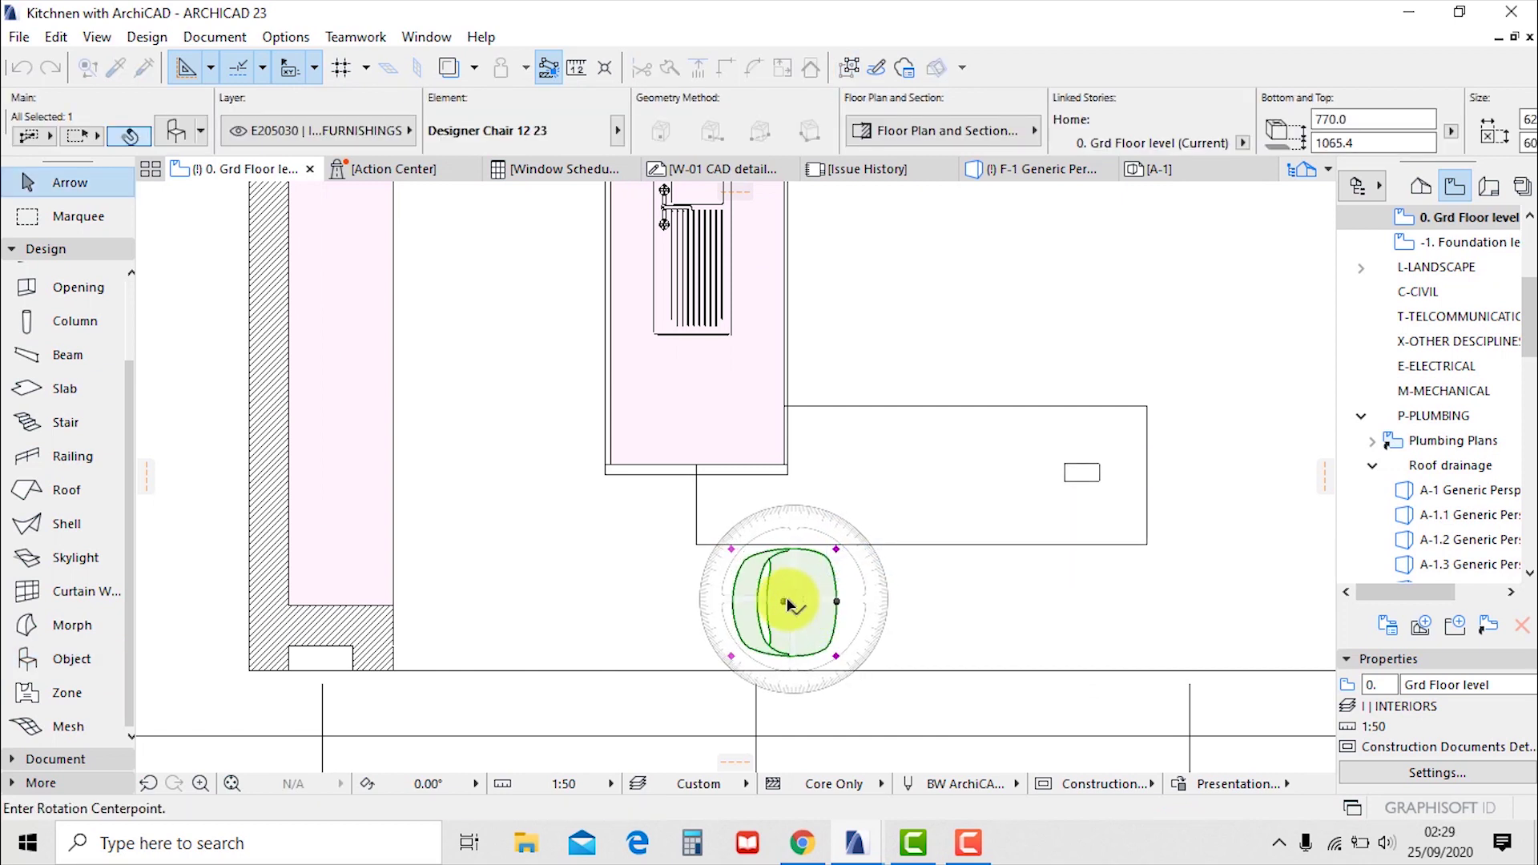
{"action": "left_click", "coordinate": [886, 607]}
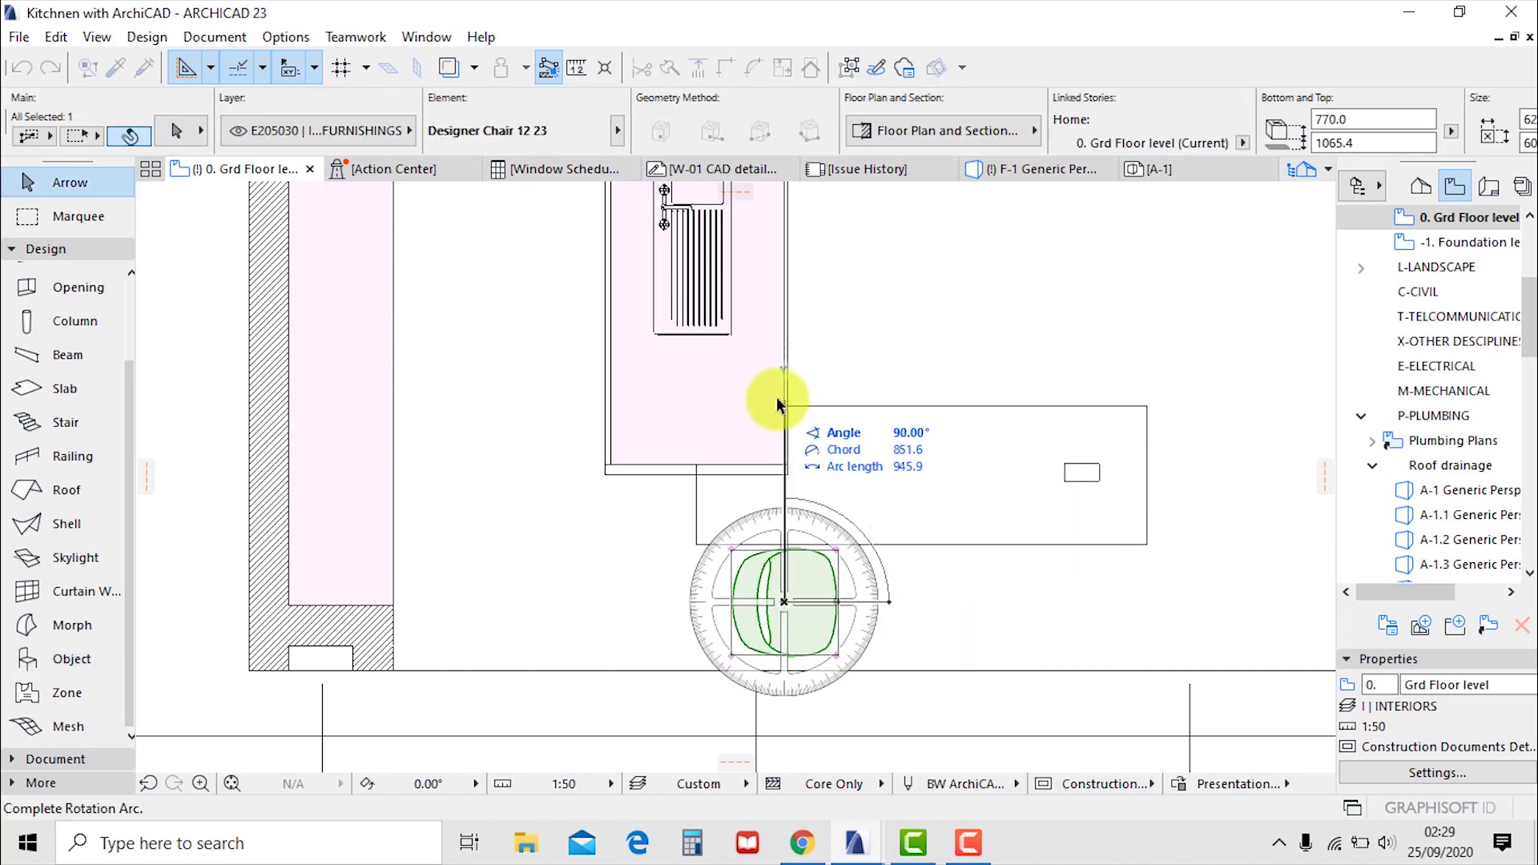
{"action": "left_click", "coordinate": [783, 411]}
Drag two copies of the chair horizontally along the table's lower edge, then deselect the chairs
{"action": "right_click", "coordinate": [793, 581]}
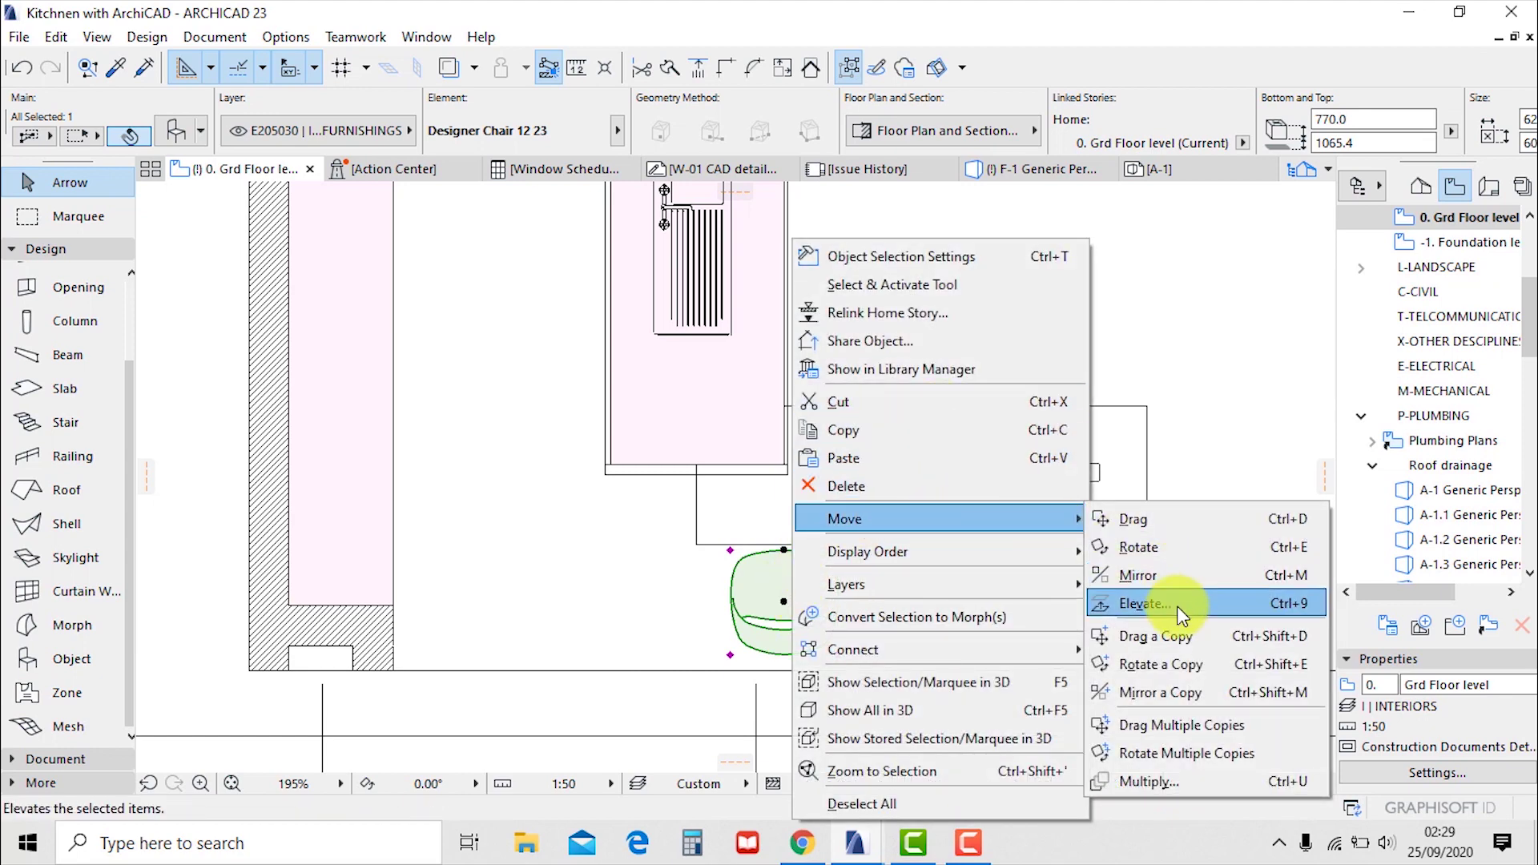
{"action": "left_click", "coordinate": [1157, 724]}
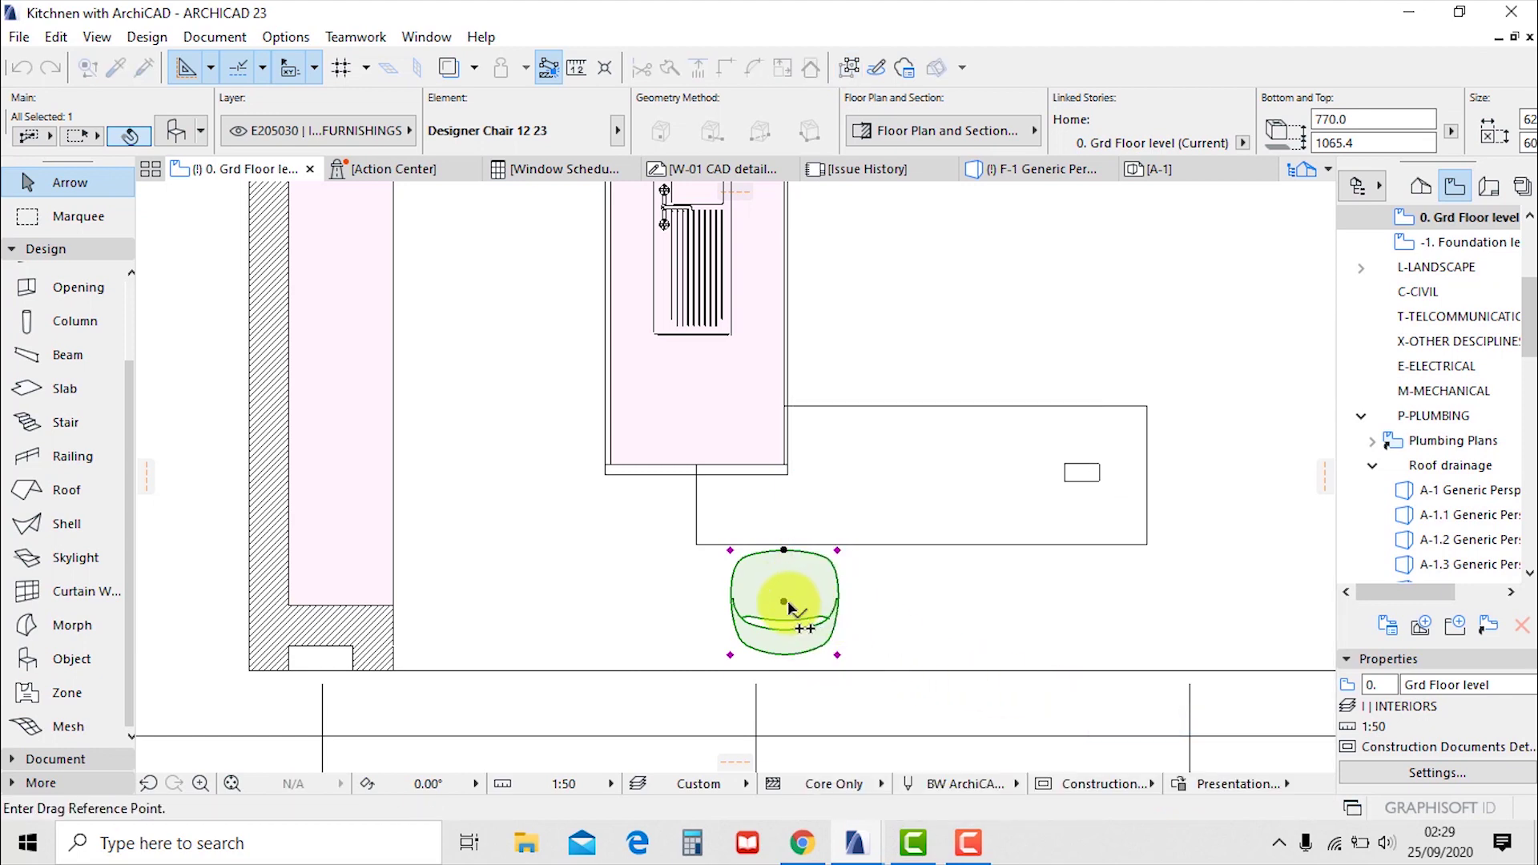
{"action": "left_click", "coordinate": [784, 602]}
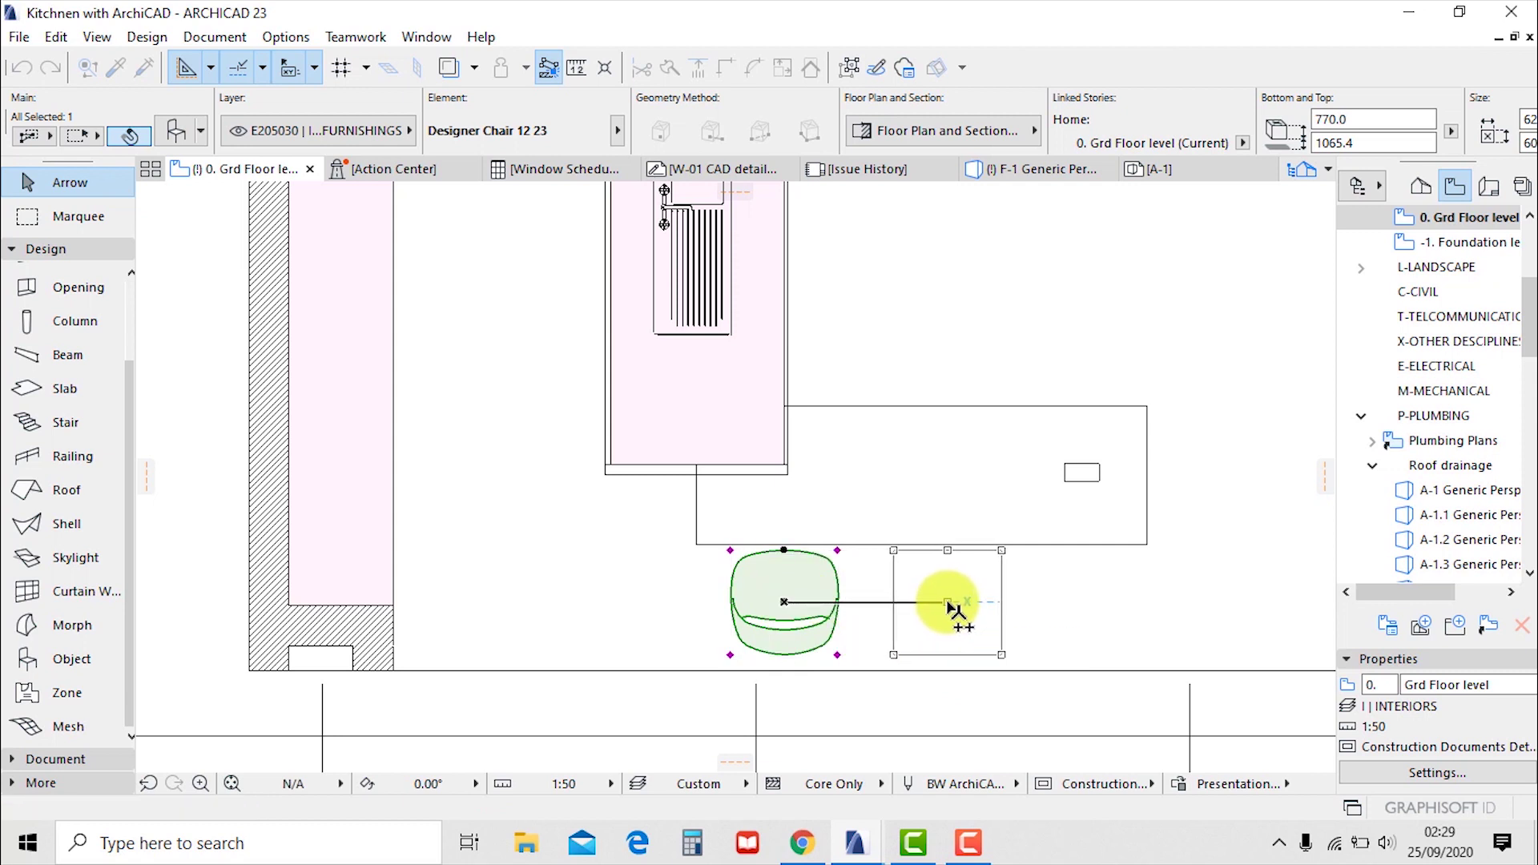
{"action": "left_click", "coordinate": [948, 602]}
{"action": "left_click", "coordinate": [1086, 603]}
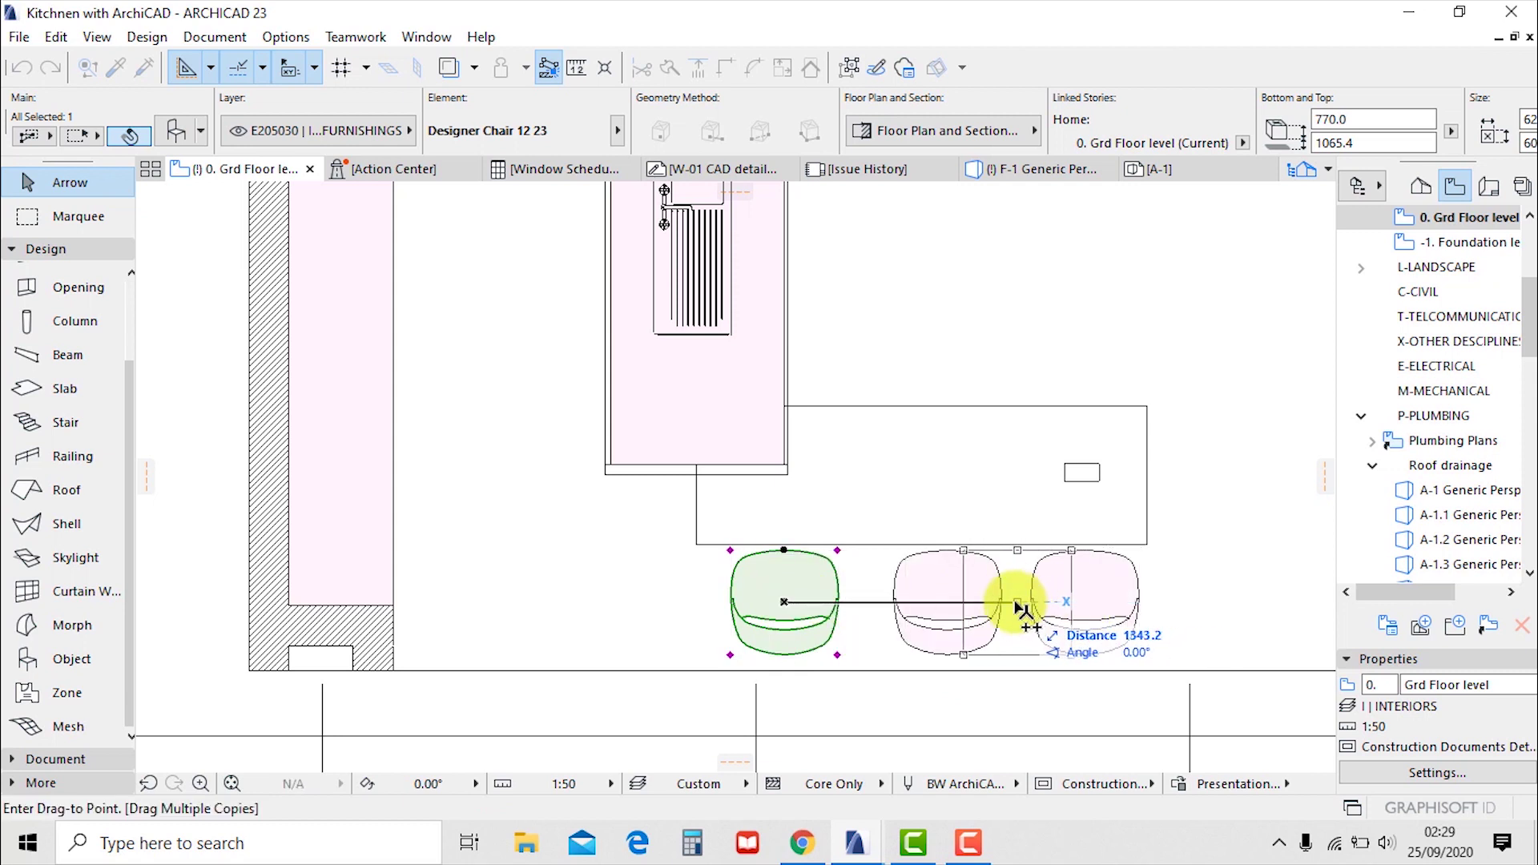
{"action": "key", "text": "Escape"}
{"action": "scroll", "coordinate": [1008, 432], "scroll_direction": "down", "scroll_amount": 4}
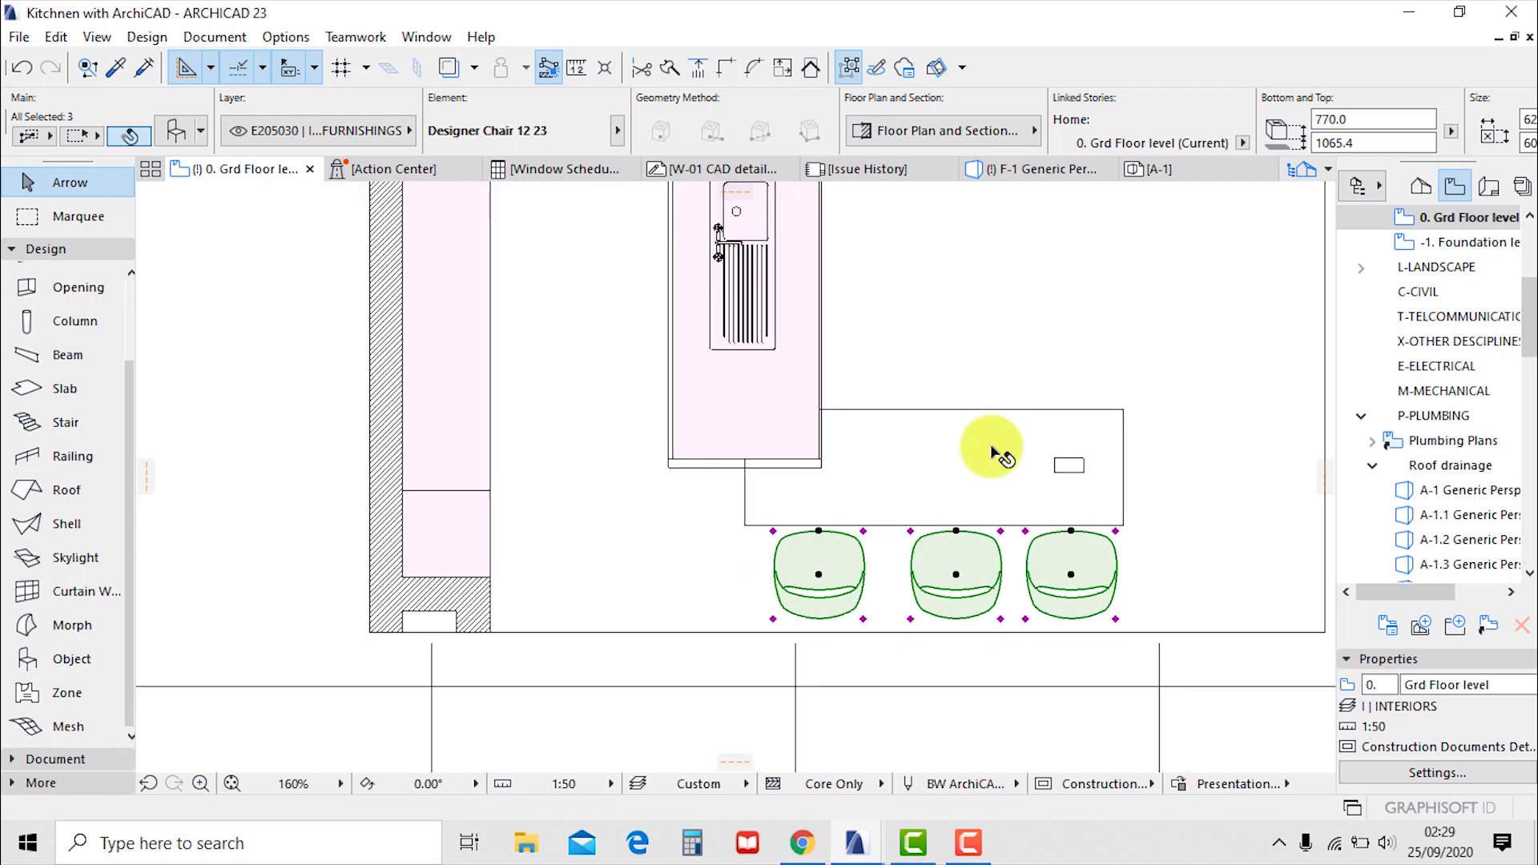
{"action": "key", "text": "Escape"}
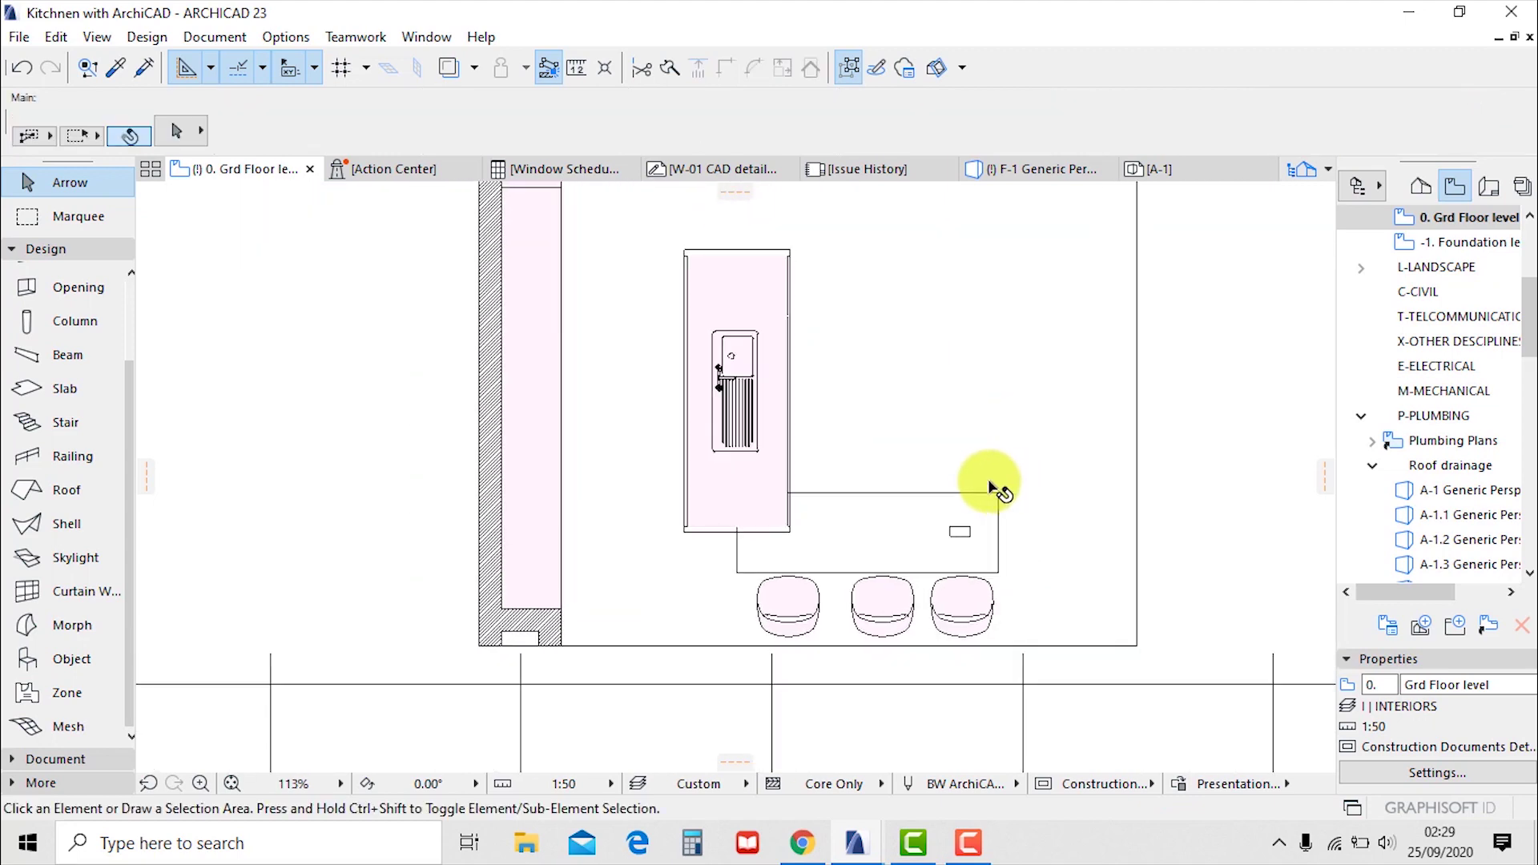
Open the Lamp tool's default settings and choose Pendant Lamp 21 from the library
{"action": "scroll", "coordinate": [873, 617], "scroll_direction": "up", "scroll_amount": 1}
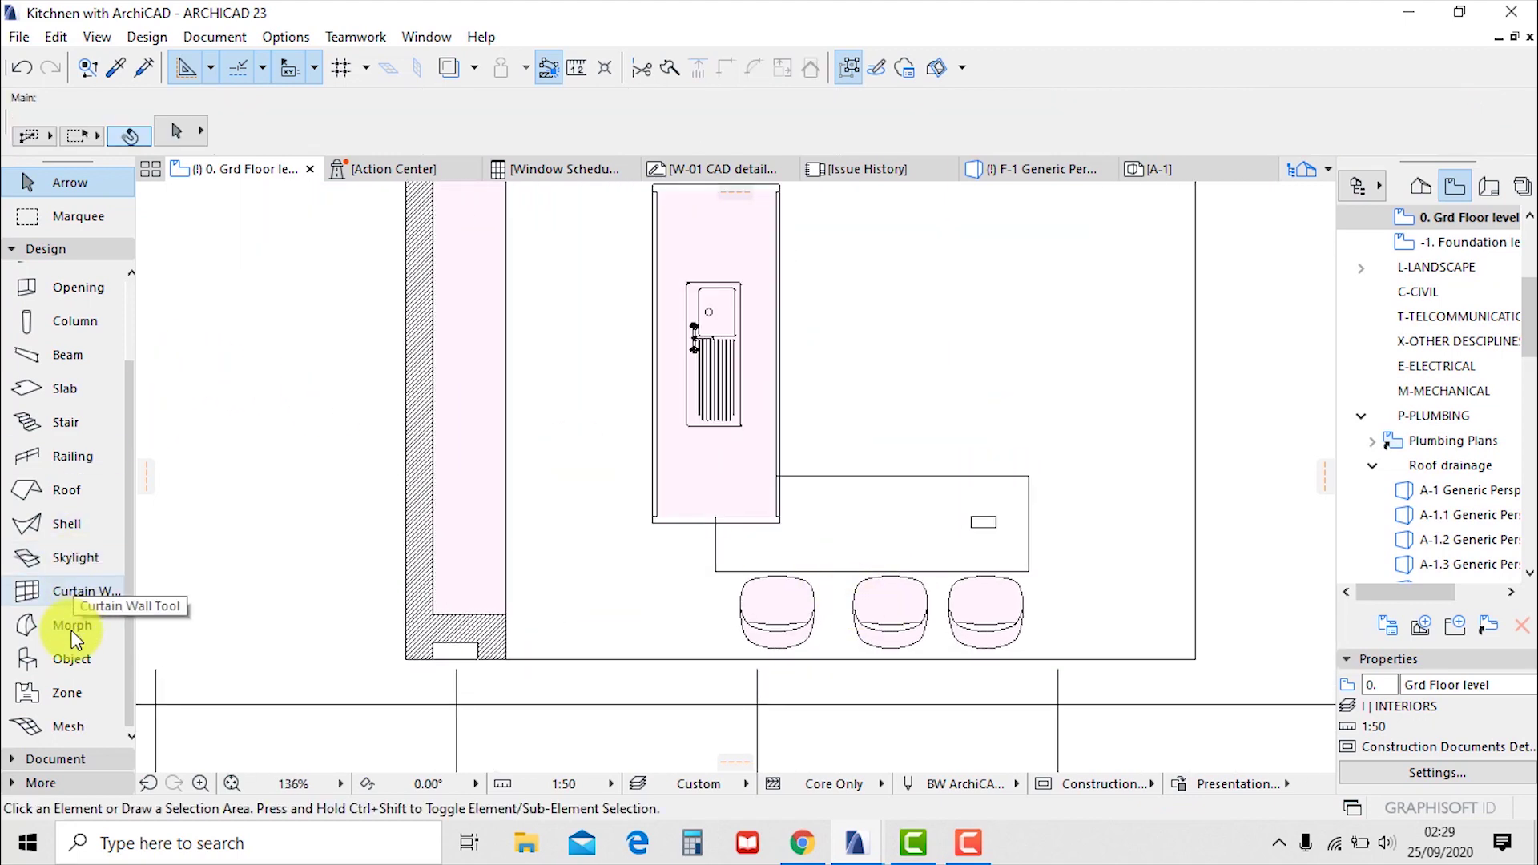
{"action": "left_click", "coordinate": [42, 784]}
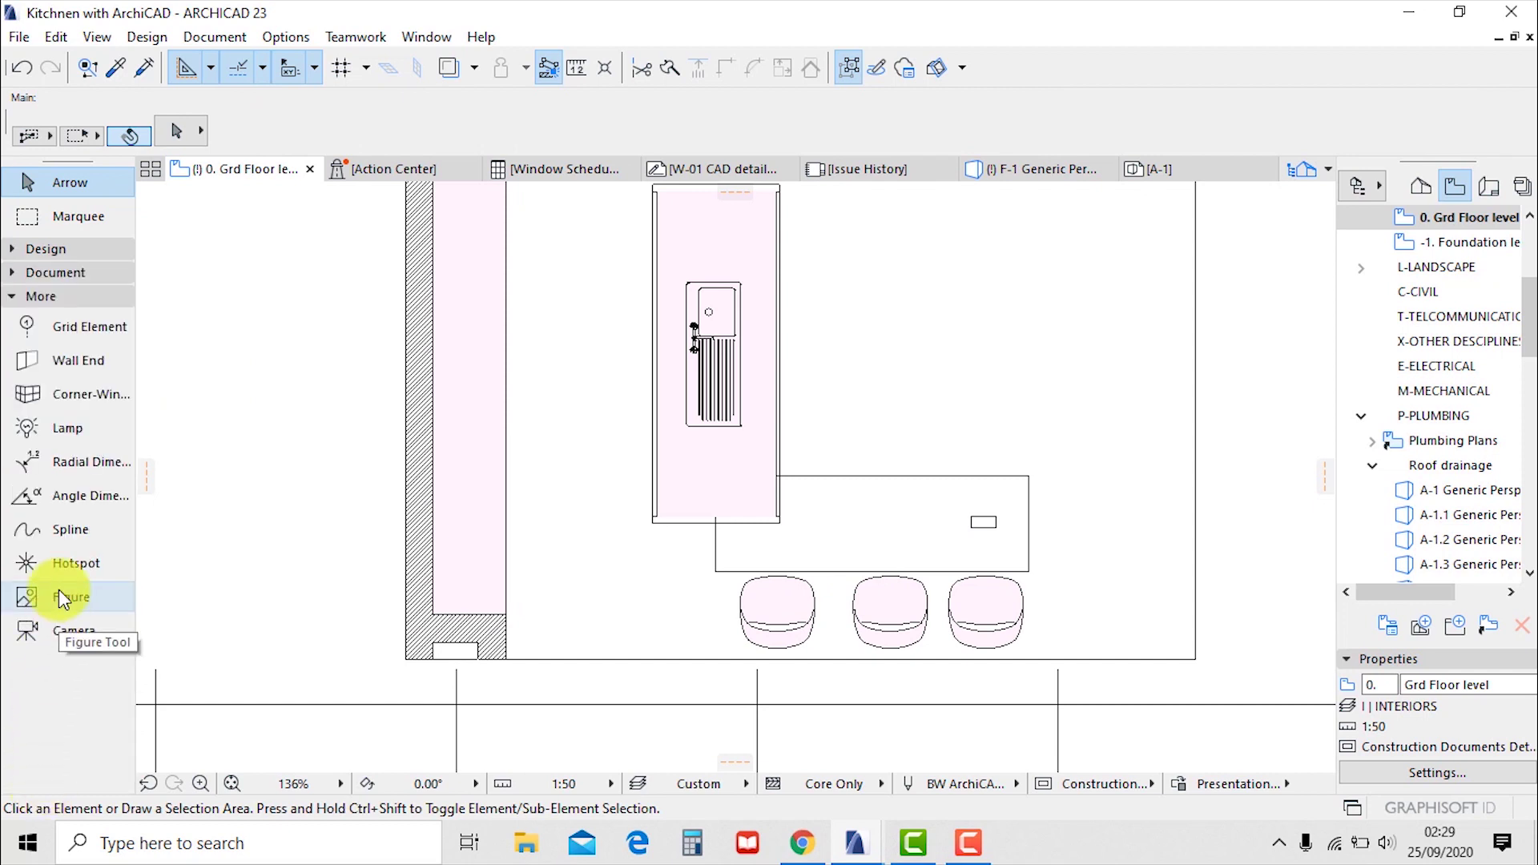
{"action": "left_click", "coordinate": [45, 439]}
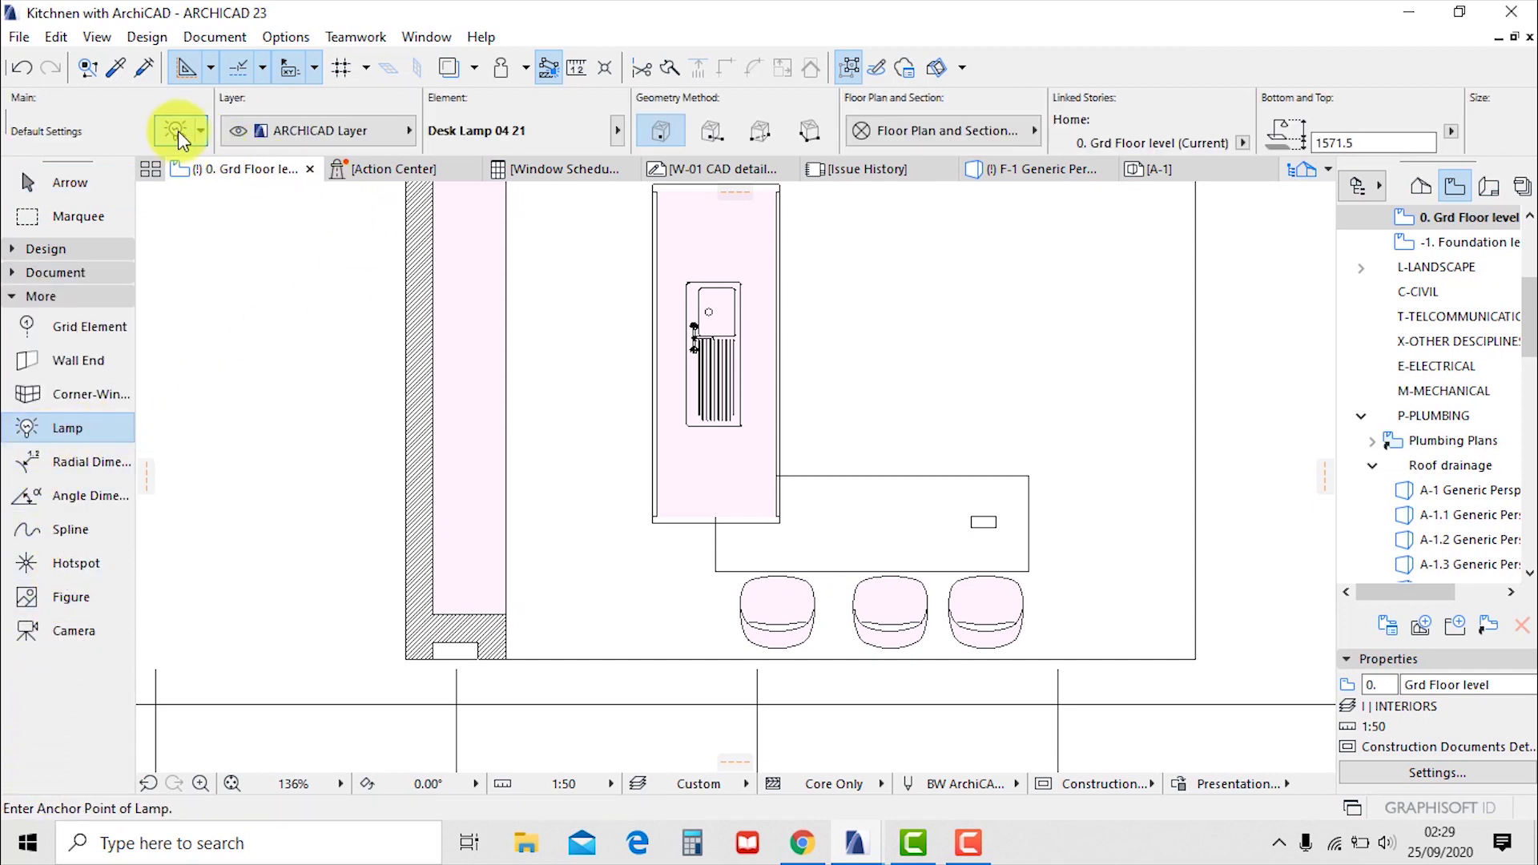
{"action": "left_click", "coordinate": [178, 131]}
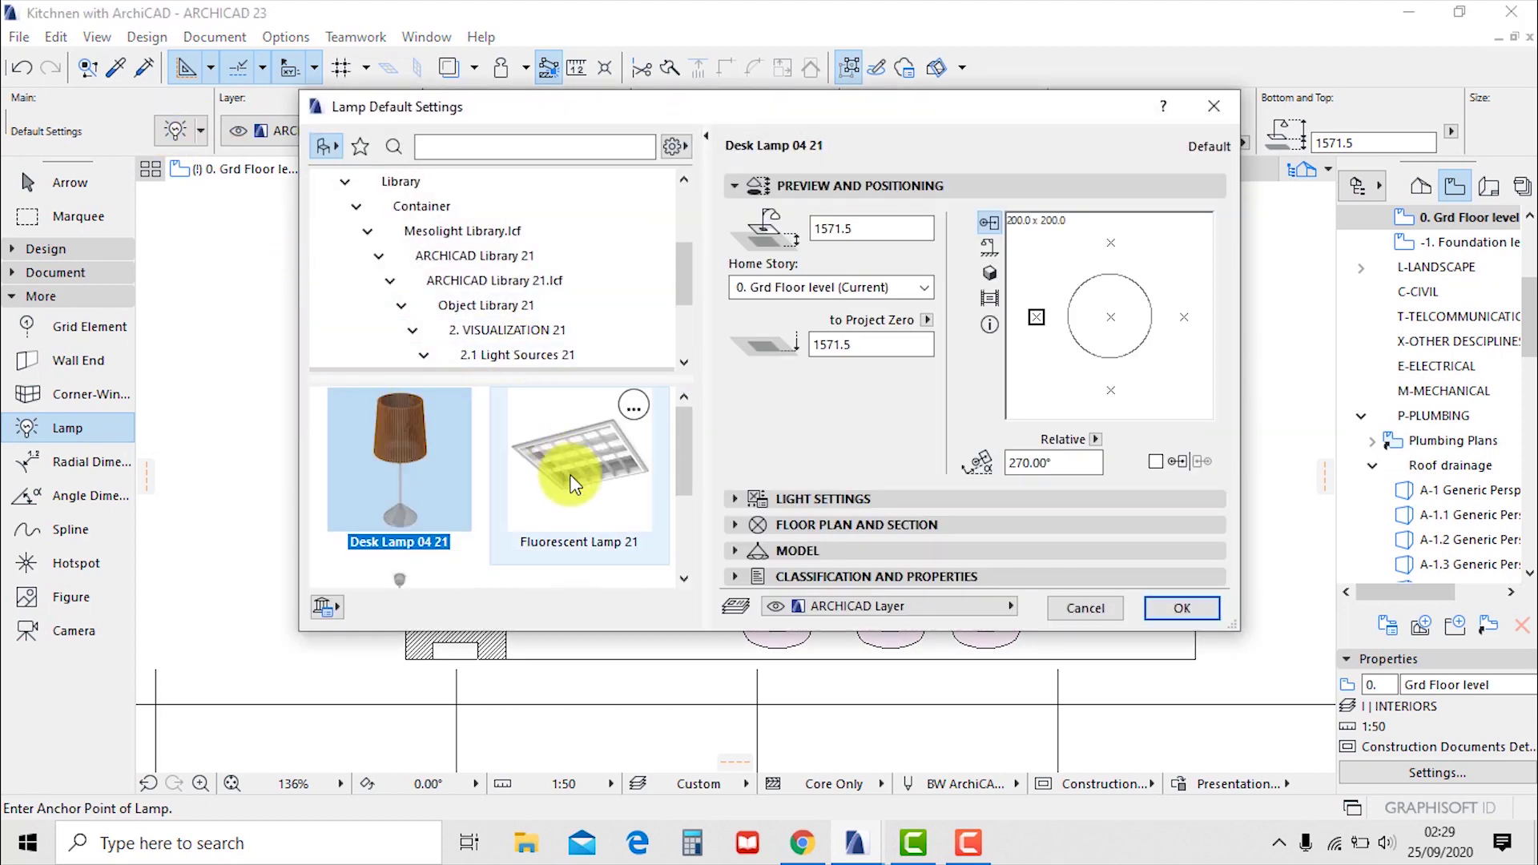
{"action": "scroll", "coordinate": [574, 482], "scroll_direction": "down", "scroll_amount": 2}
{"action": "left_click", "coordinate": [407, 490]}
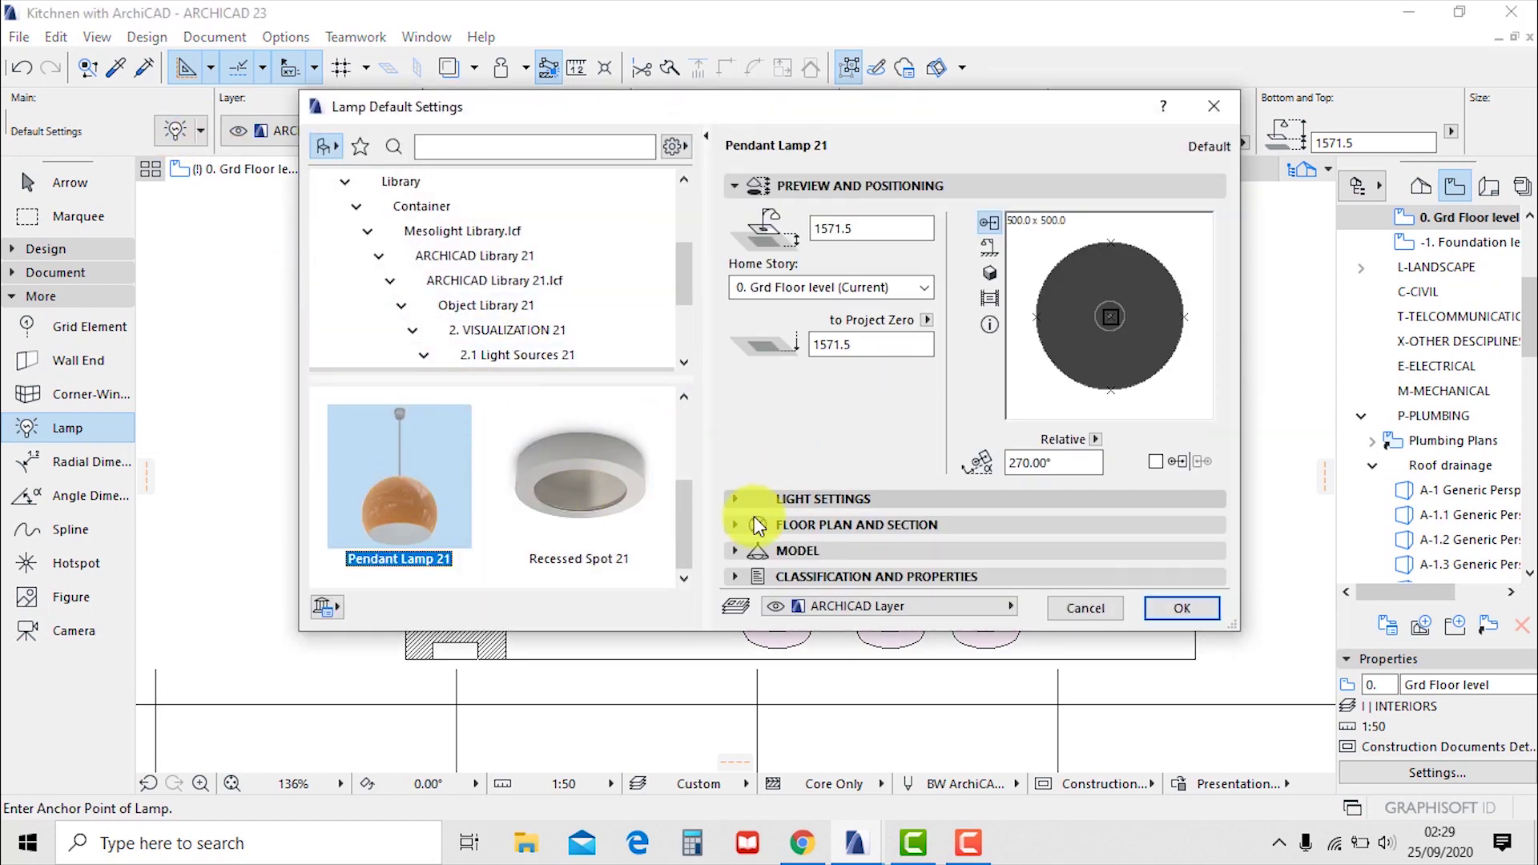
In the pendant lamp's structure settings, set the shade style to Type 1 and the mounting to Type 3
{"action": "left_click", "coordinate": [742, 499]}
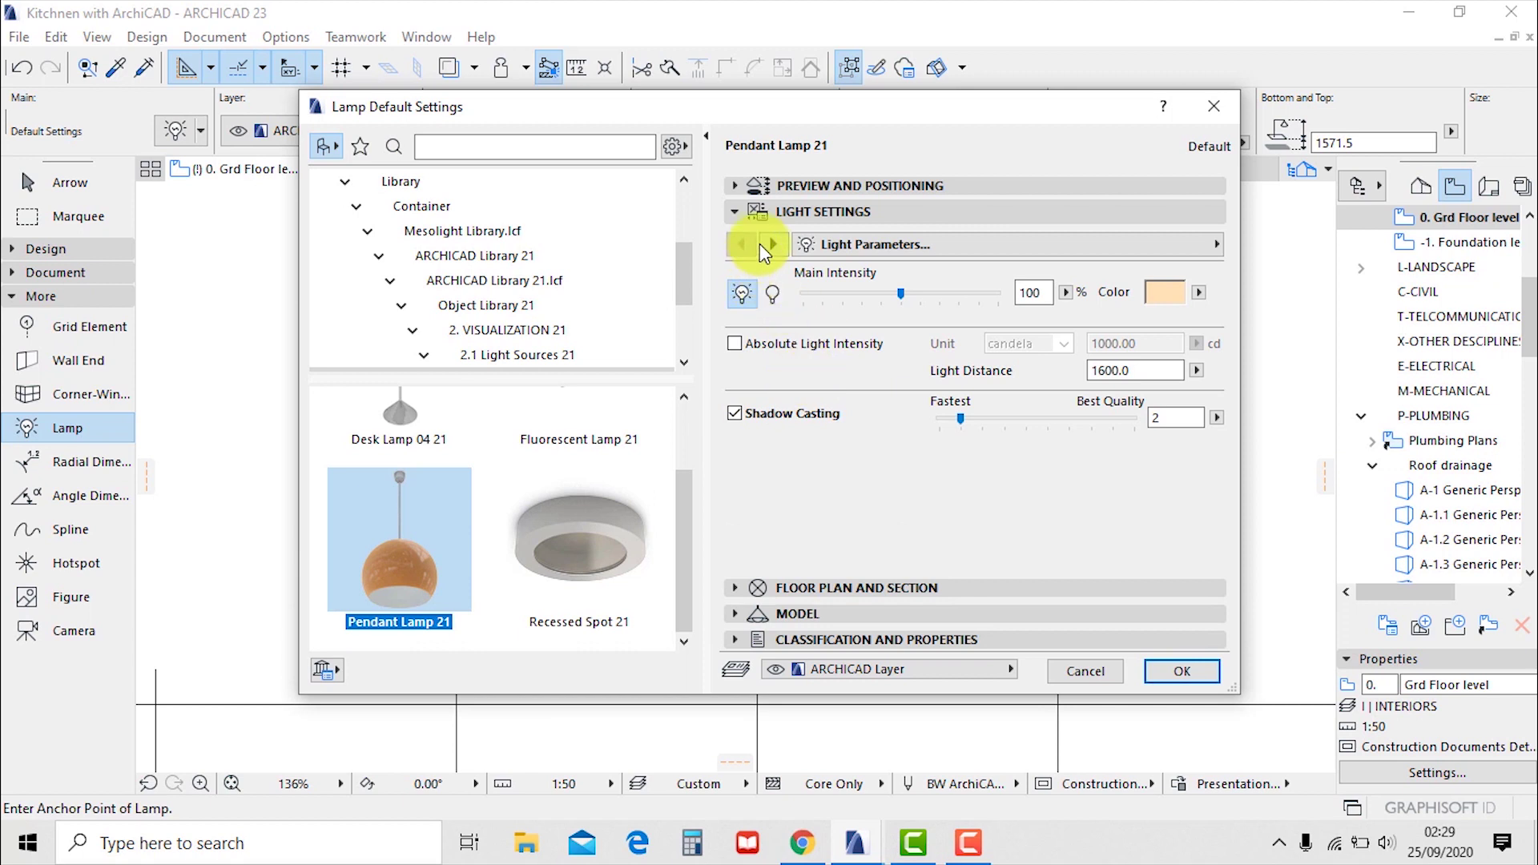
{"action": "left_click", "coordinate": [761, 244]}
{"action": "left_click", "coordinate": [926, 387]}
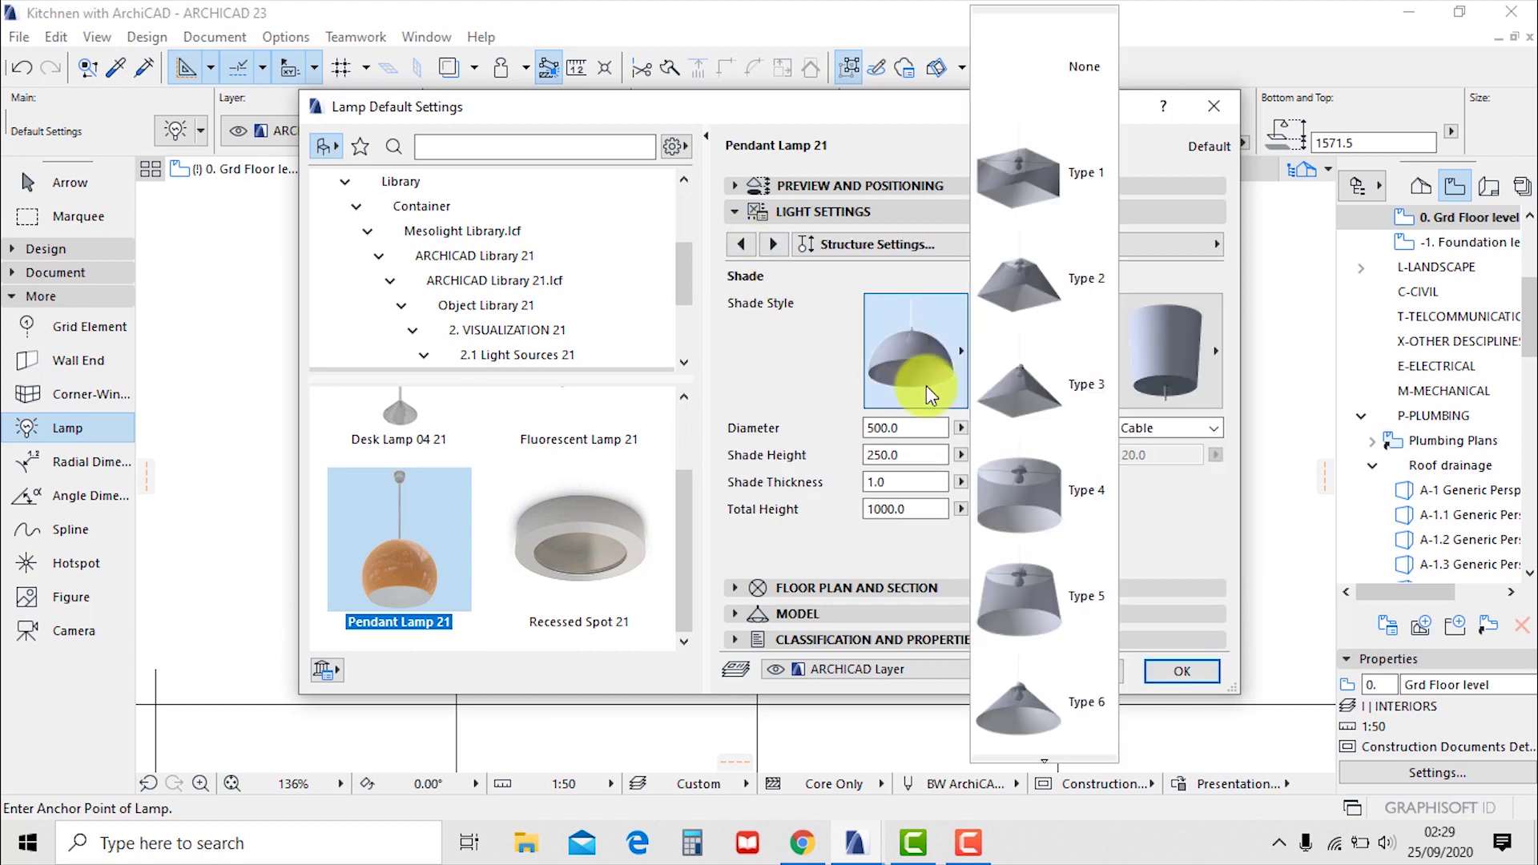
{"action": "left_click", "coordinate": [1070, 175]}
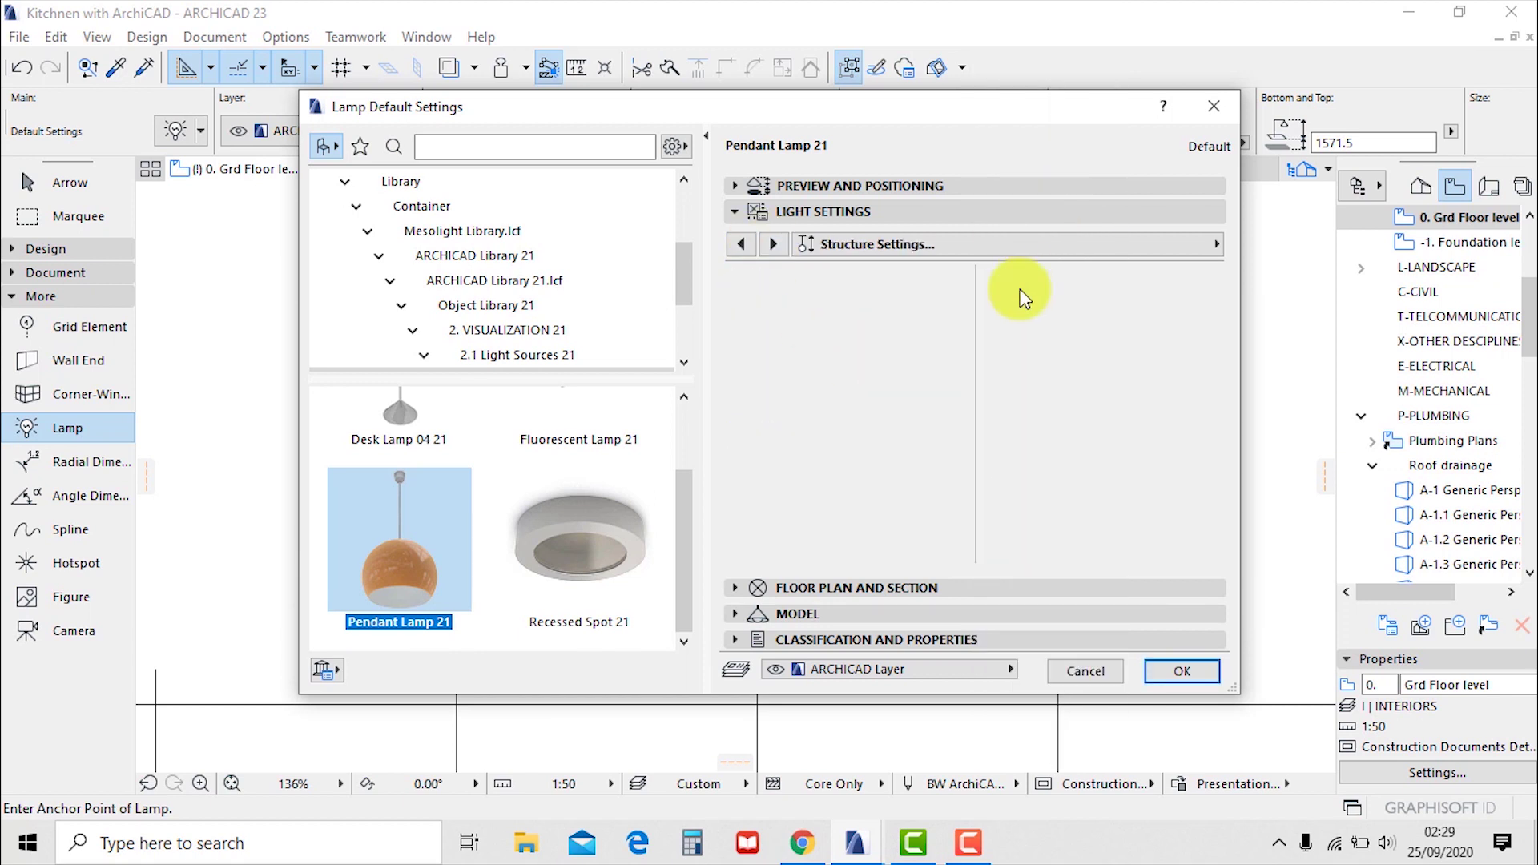
{"action": "left_click", "coordinate": [1146, 373]}
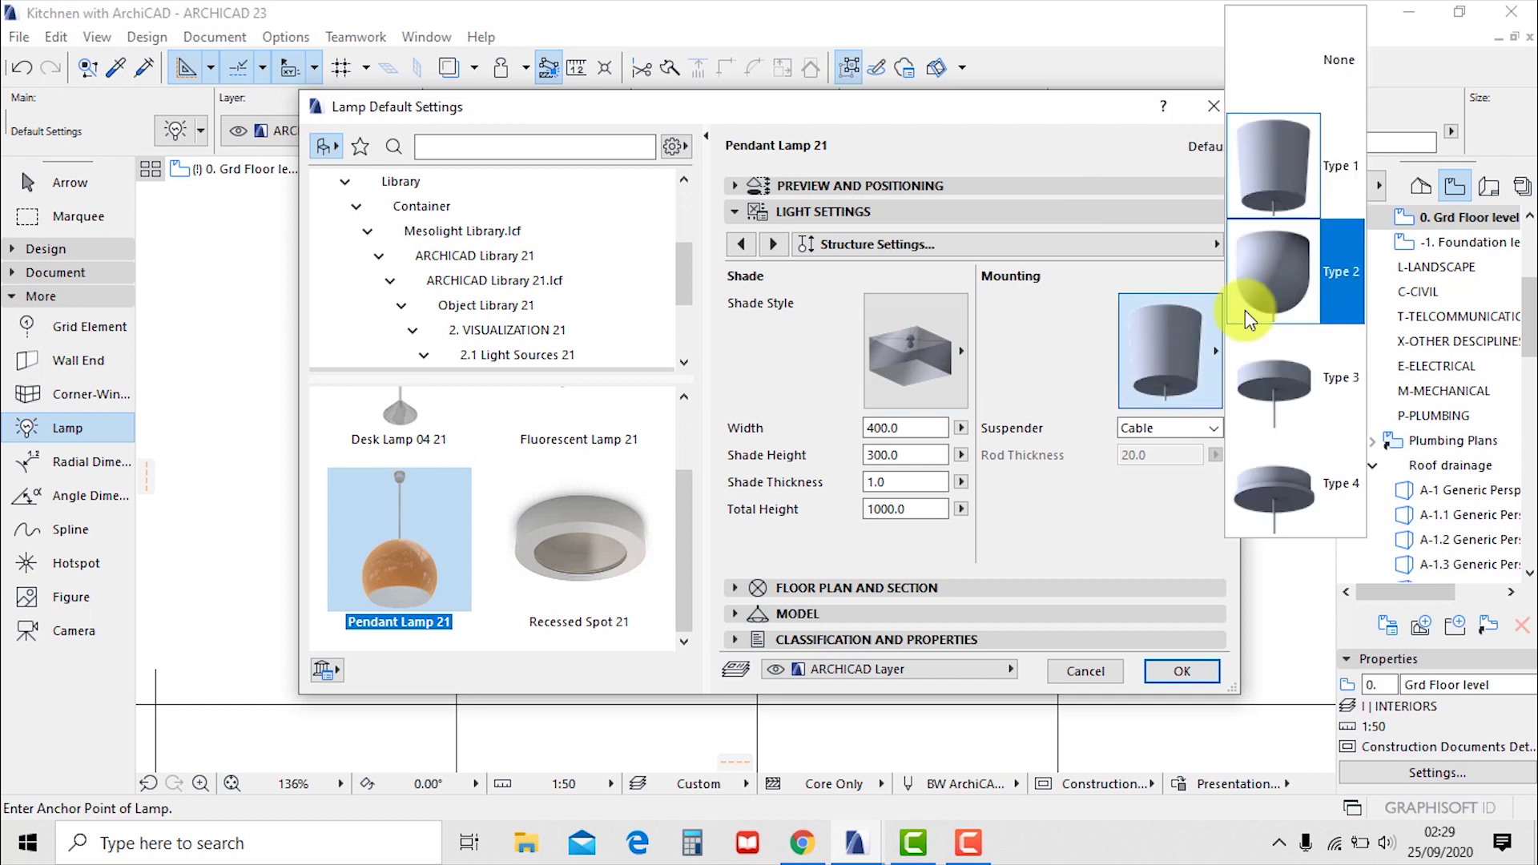
{"action": "left_click", "coordinate": [1286, 393]}
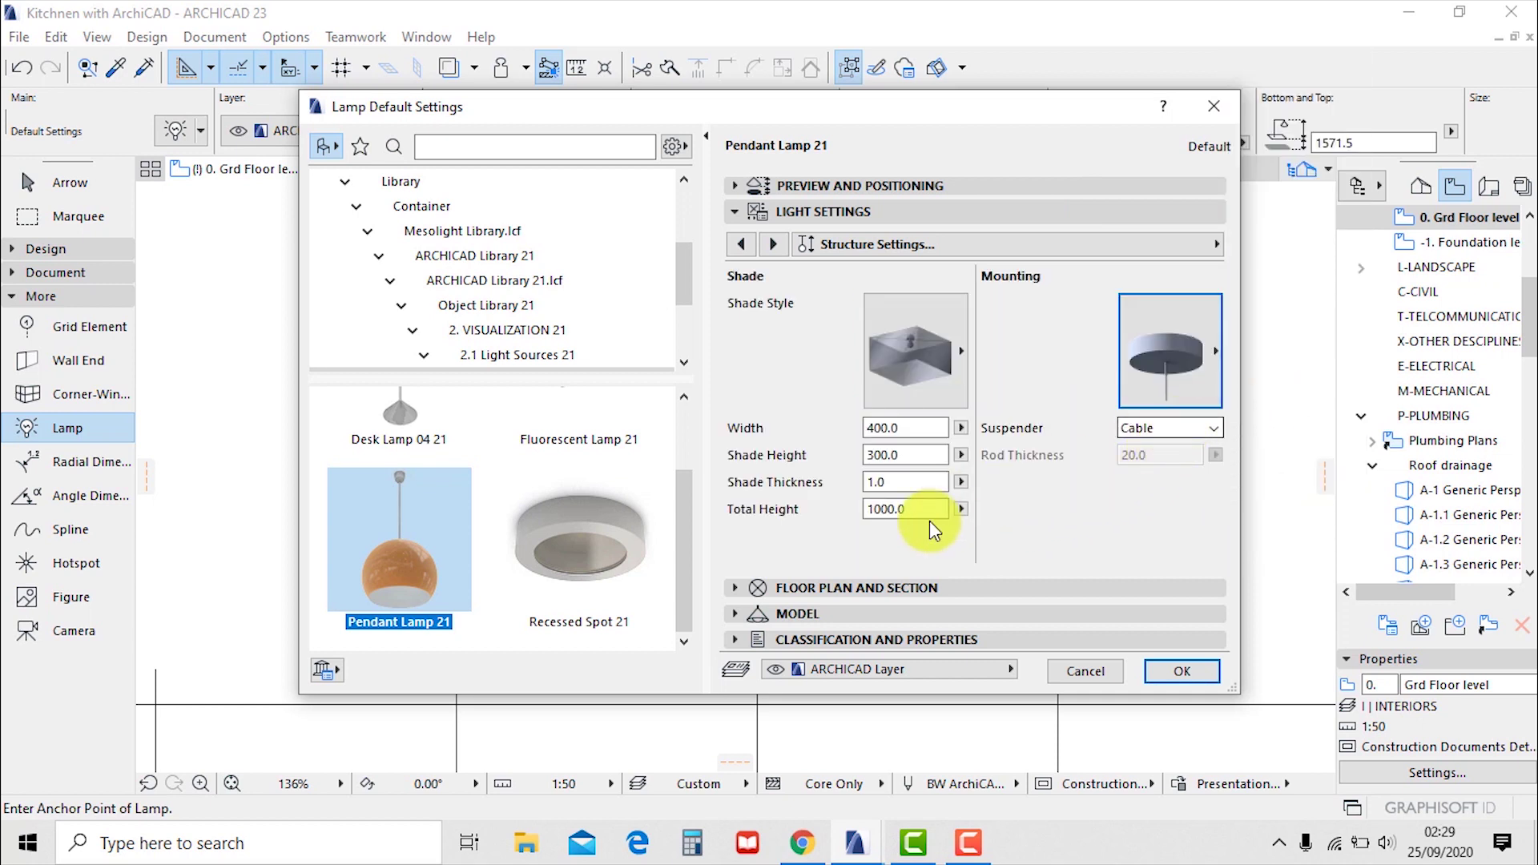
Set the lamp's suspender to Rod with a rod thickness of 10
{"action": "left_click", "coordinate": [1166, 438]}
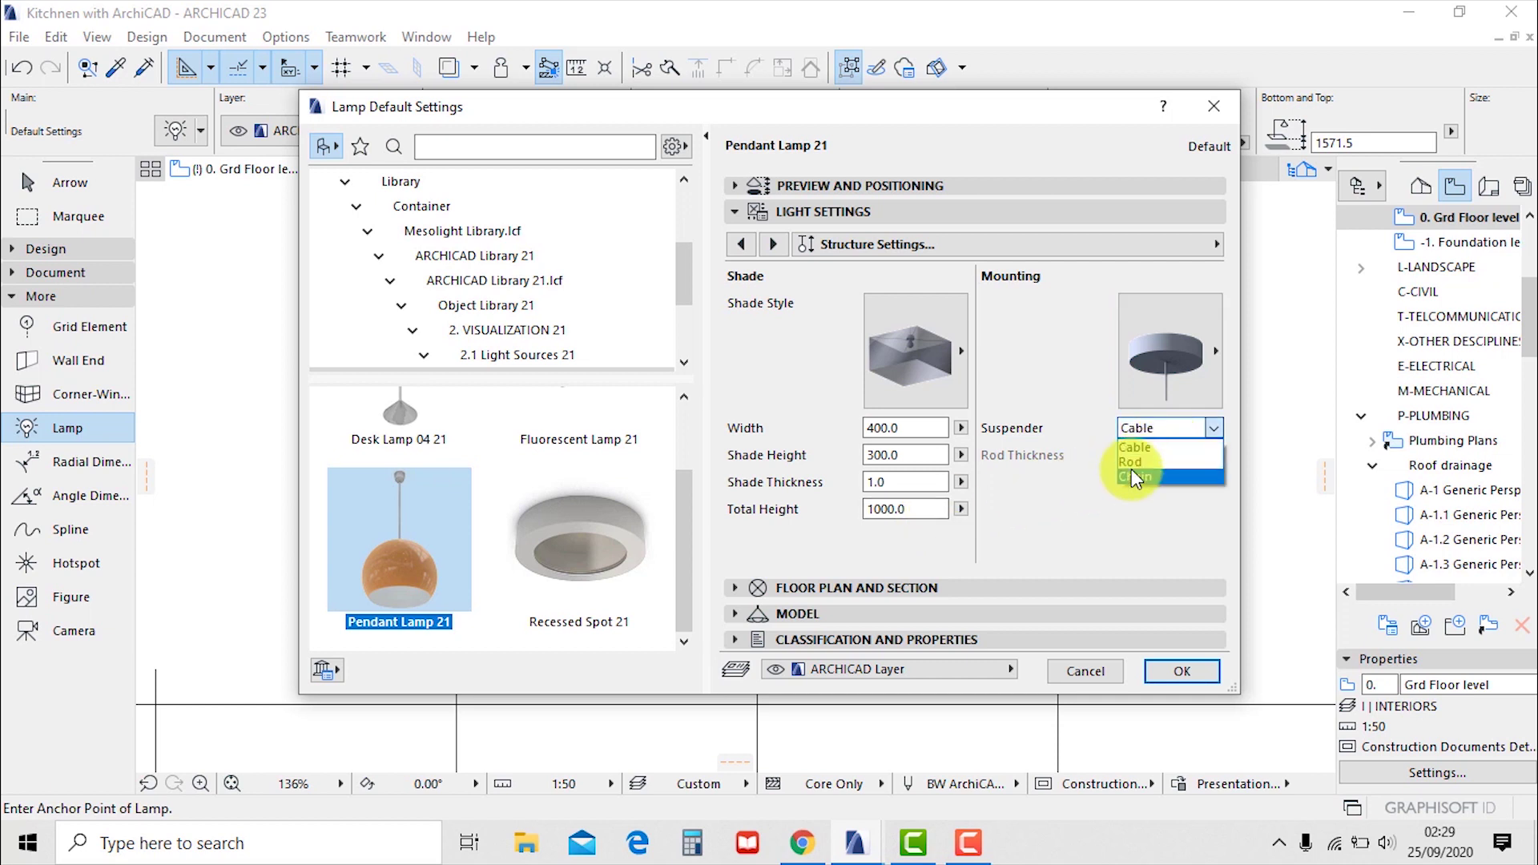
{"action": "left_click", "coordinate": [1132, 466]}
{"action": "left_click", "coordinate": [1154, 437]}
{"action": "left_click", "coordinate": [1132, 450]}
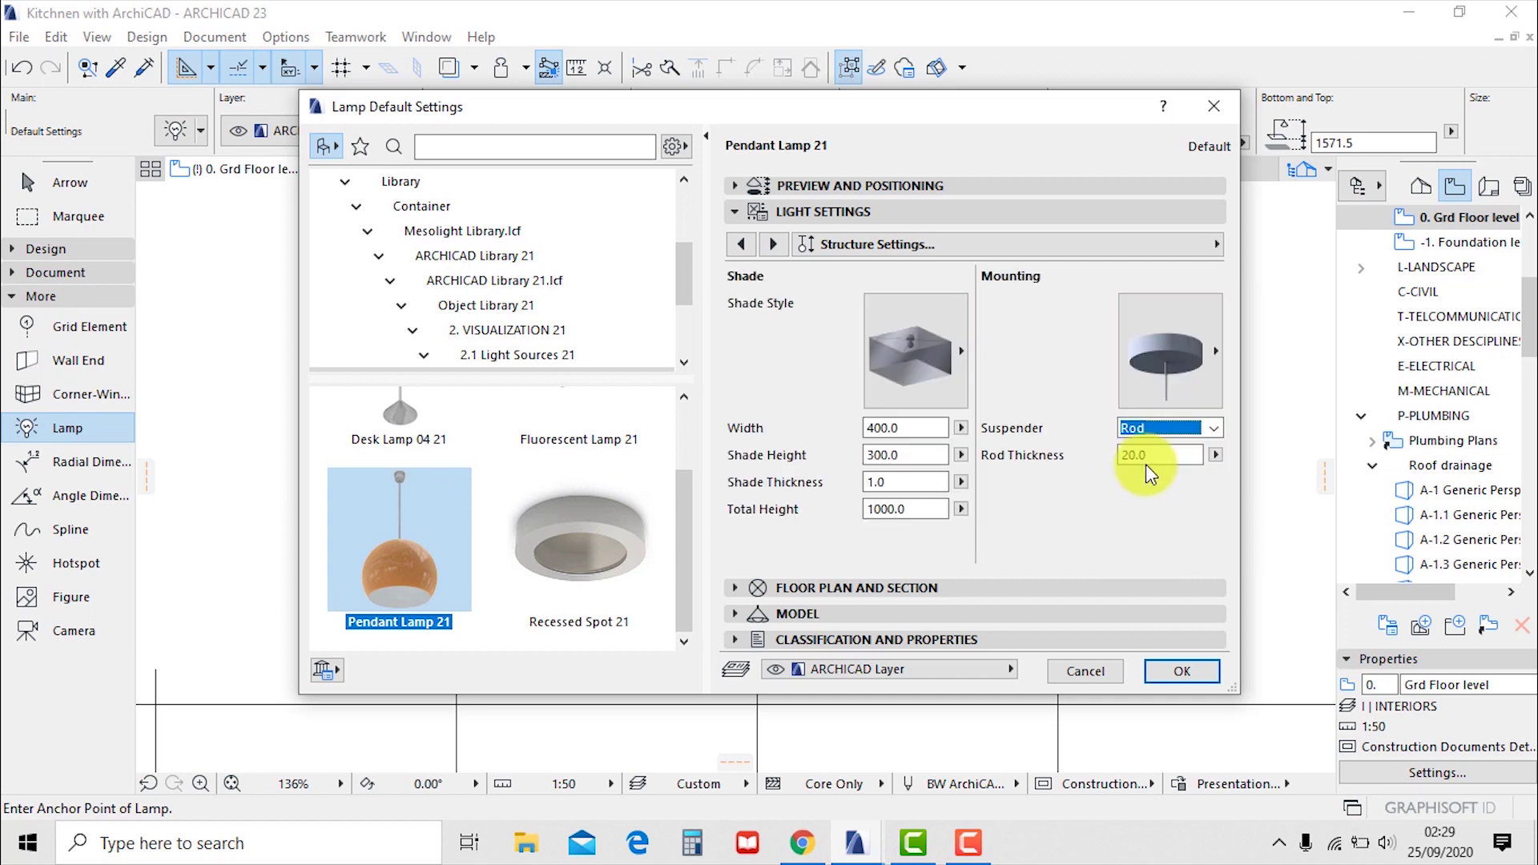
{"action": "left_click", "coordinate": [1146, 455]}
{"action": "type", "text": "10"}
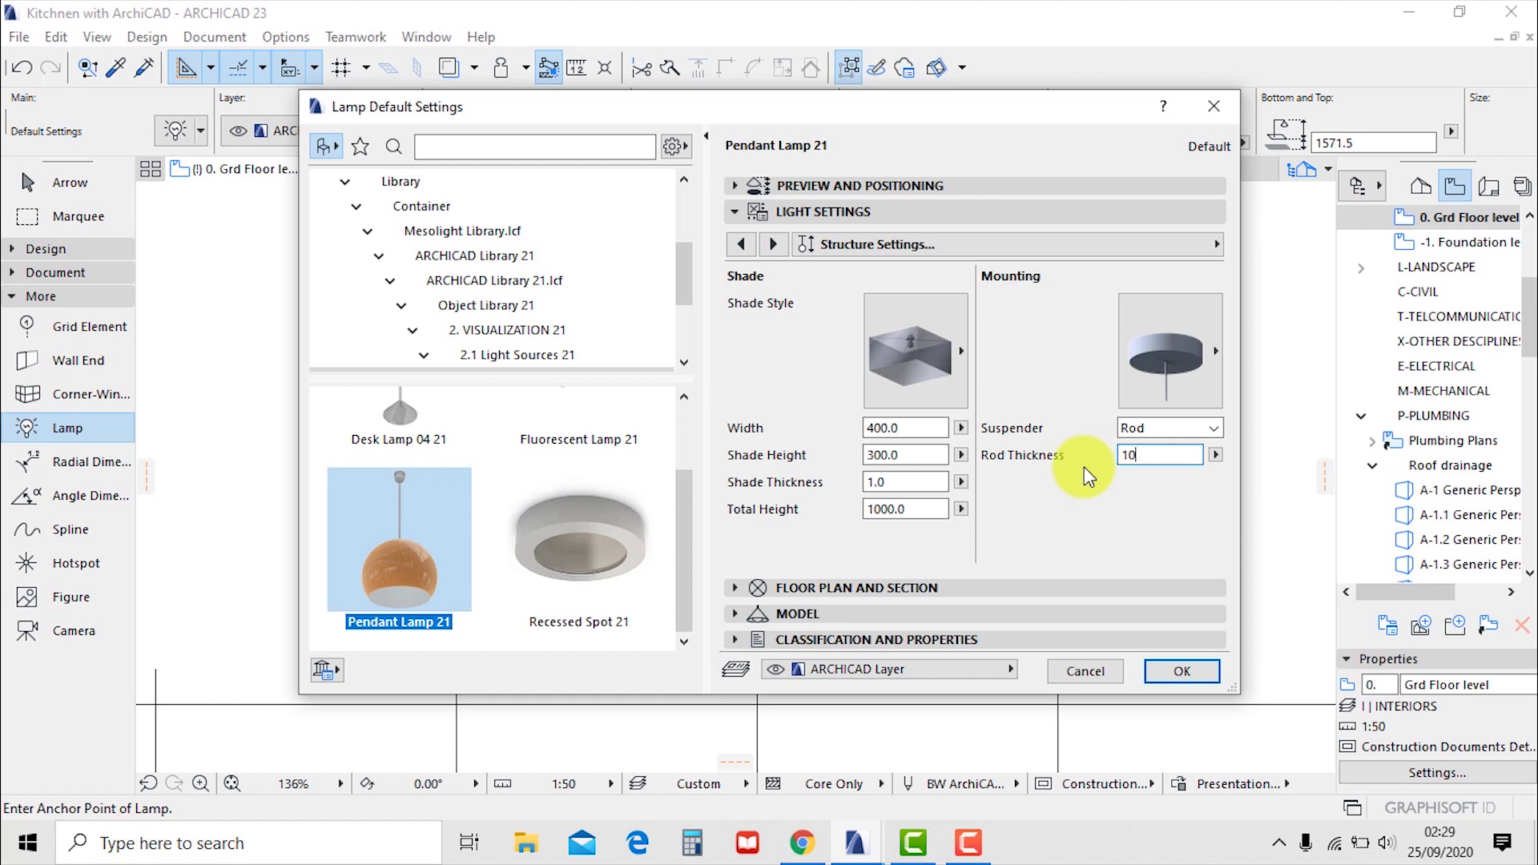
{"action": "key", "text": "Return"}
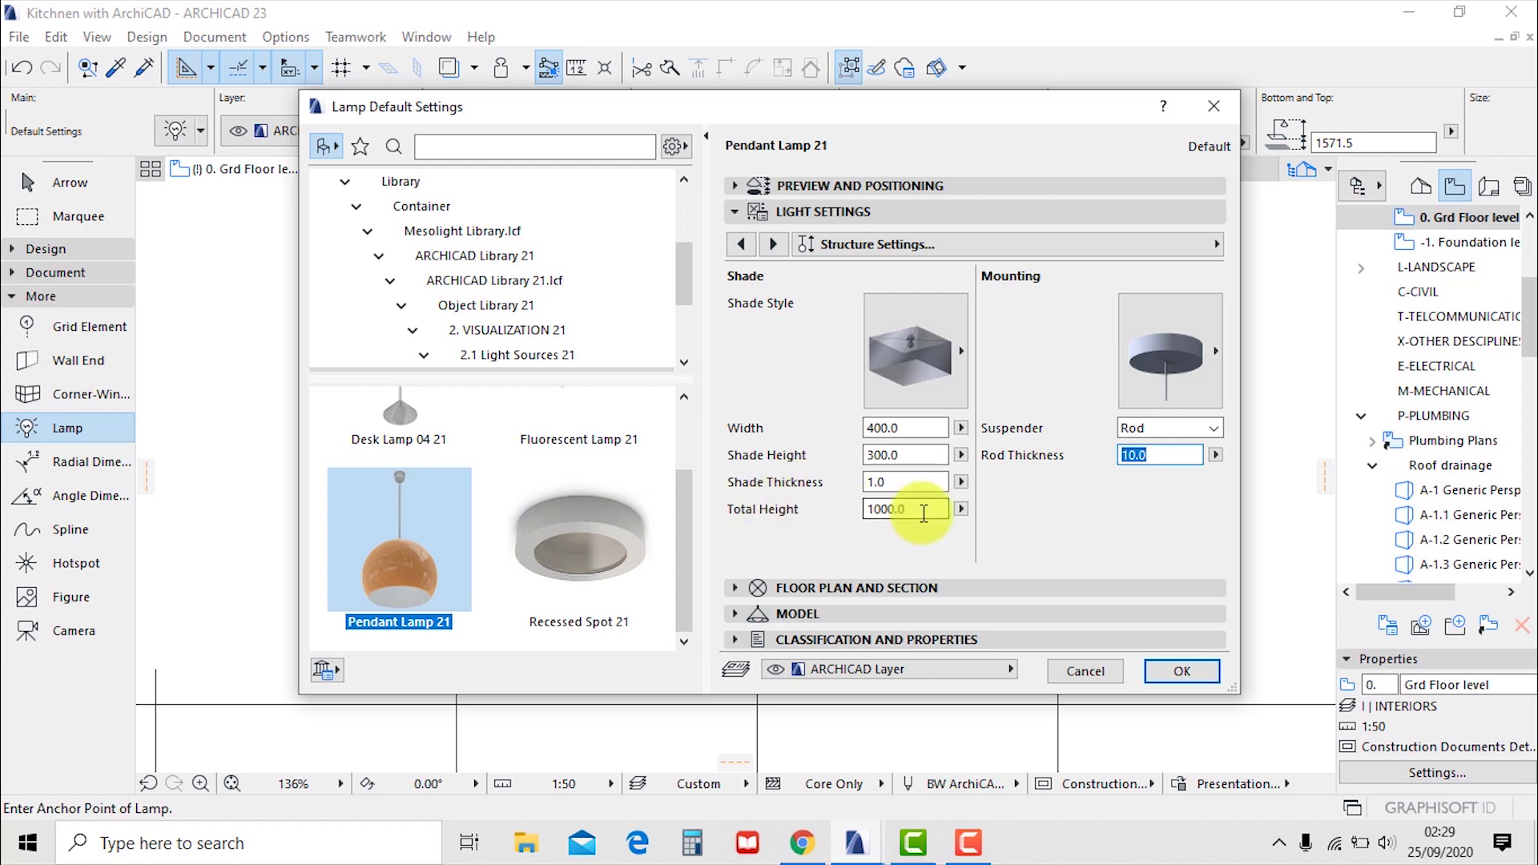
In the pendant lamp's model representation, set the outside shade surface to Metal: Red perforated metal and confirm the default settings
{"action": "left_click", "coordinate": [774, 242]}
{"action": "left_click", "coordinate": [773, 242]}
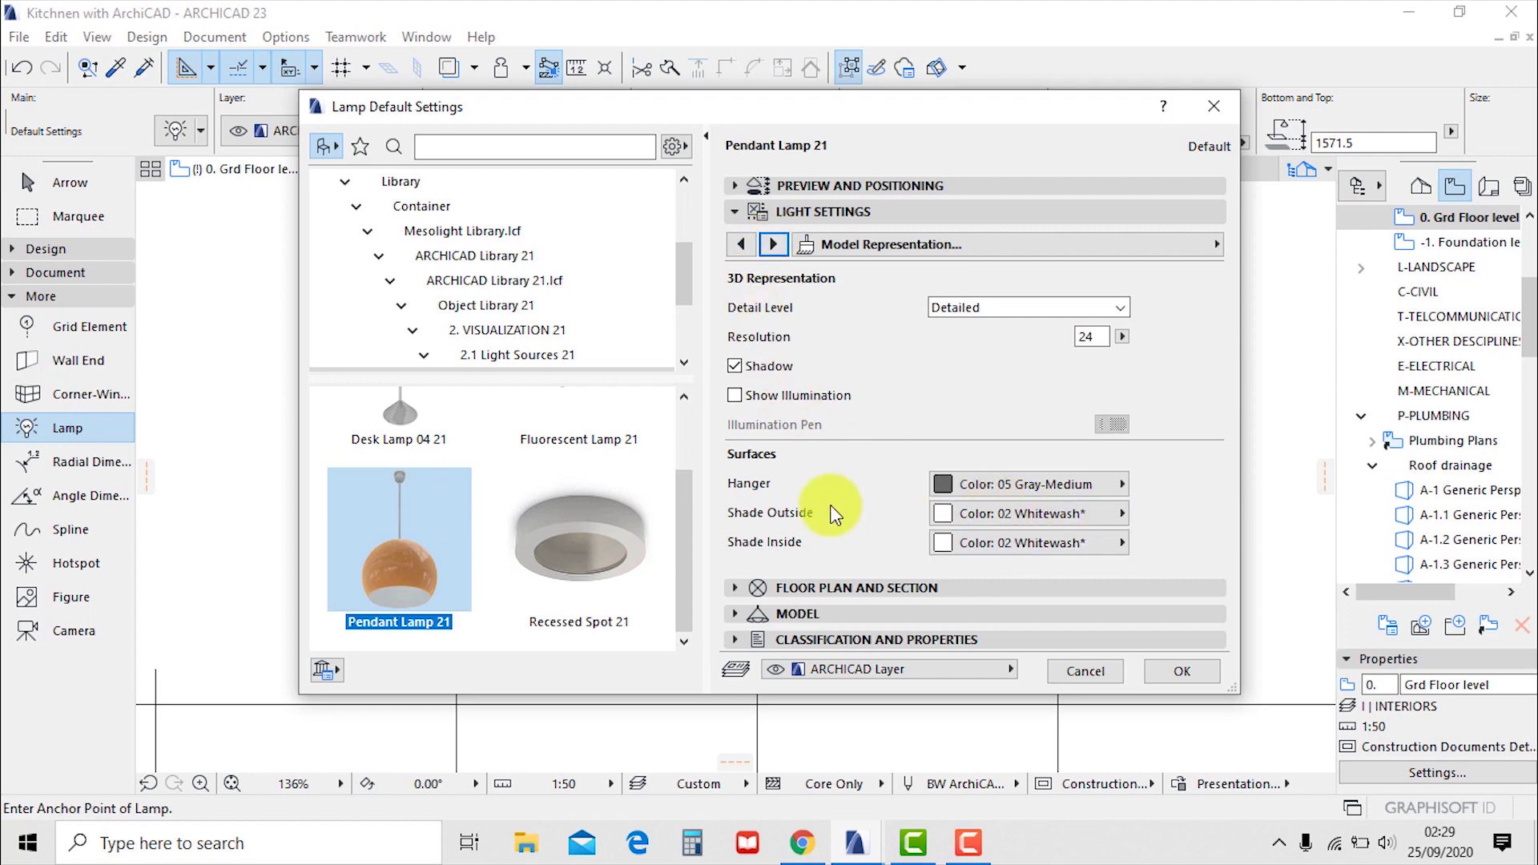
{"action": "left_click", "coordinate": [998, 514]}
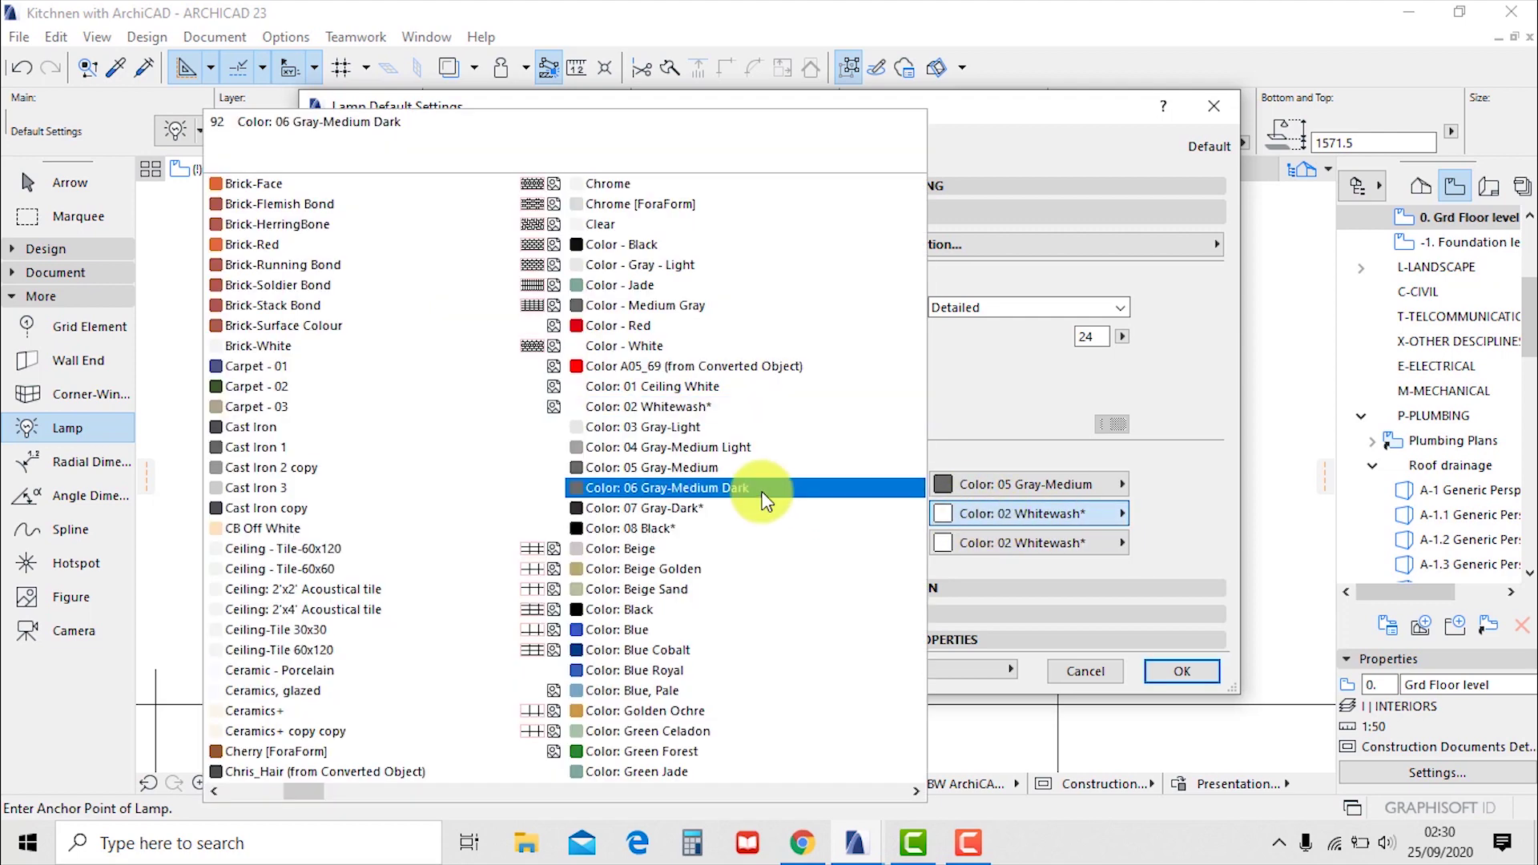
{"action": "scroll", "coordinate": [685, 384], "scroll_direction": "down", "scroll_amount": 10}
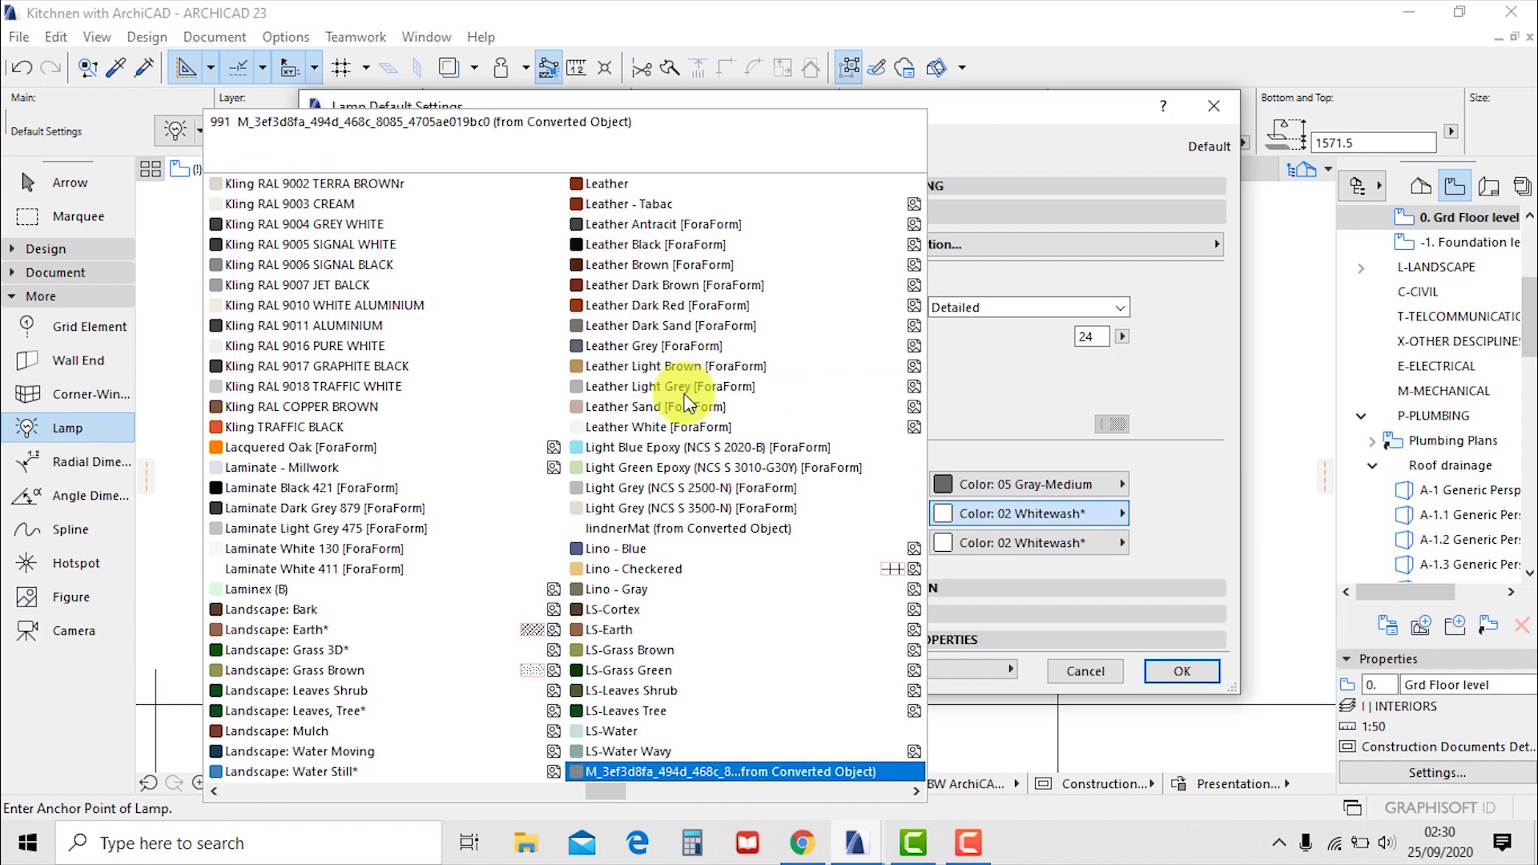
{"action": "scroll", "coordinate": [685, 401], "scroll_direction": "down", "scroll_amount": 10}
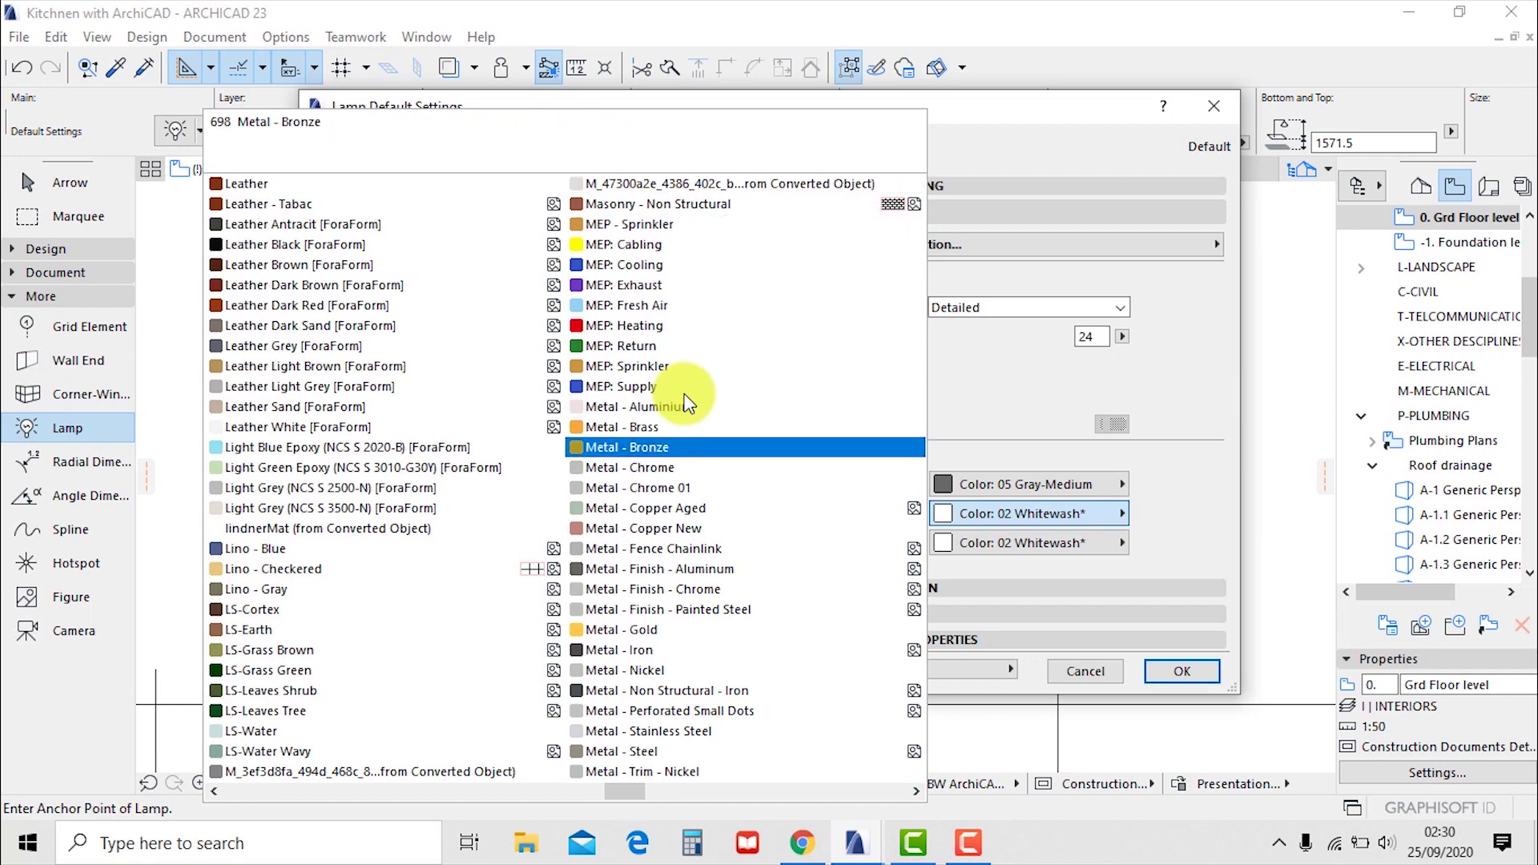
{"action": "scroll", "coordinate": [685, 401], "scroll_direction": "down", "scroll_amount": 12}
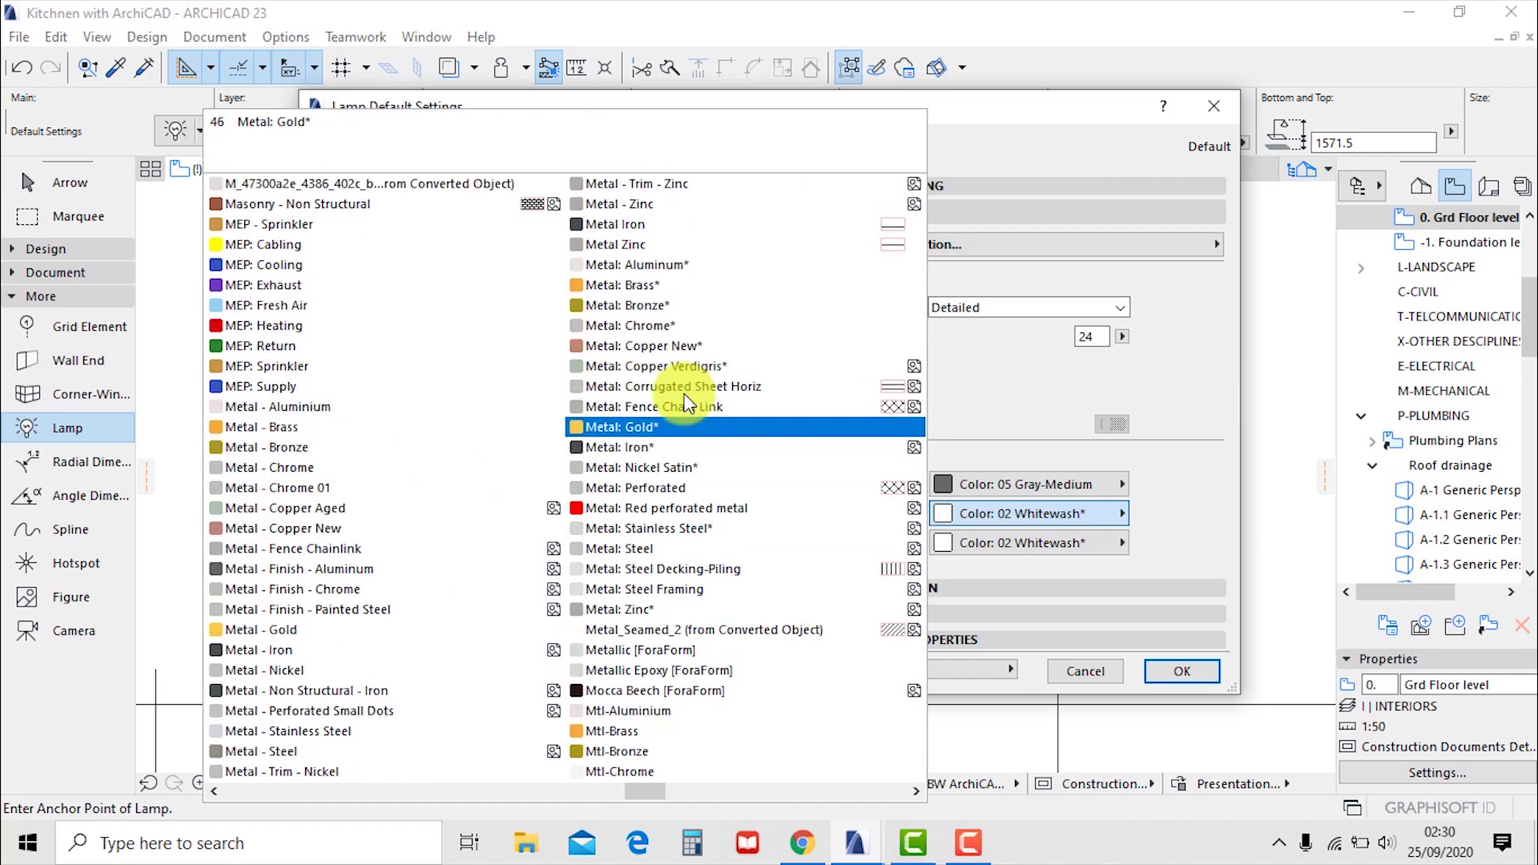
{"action": "left_click", "coordinate": [703, 502]}
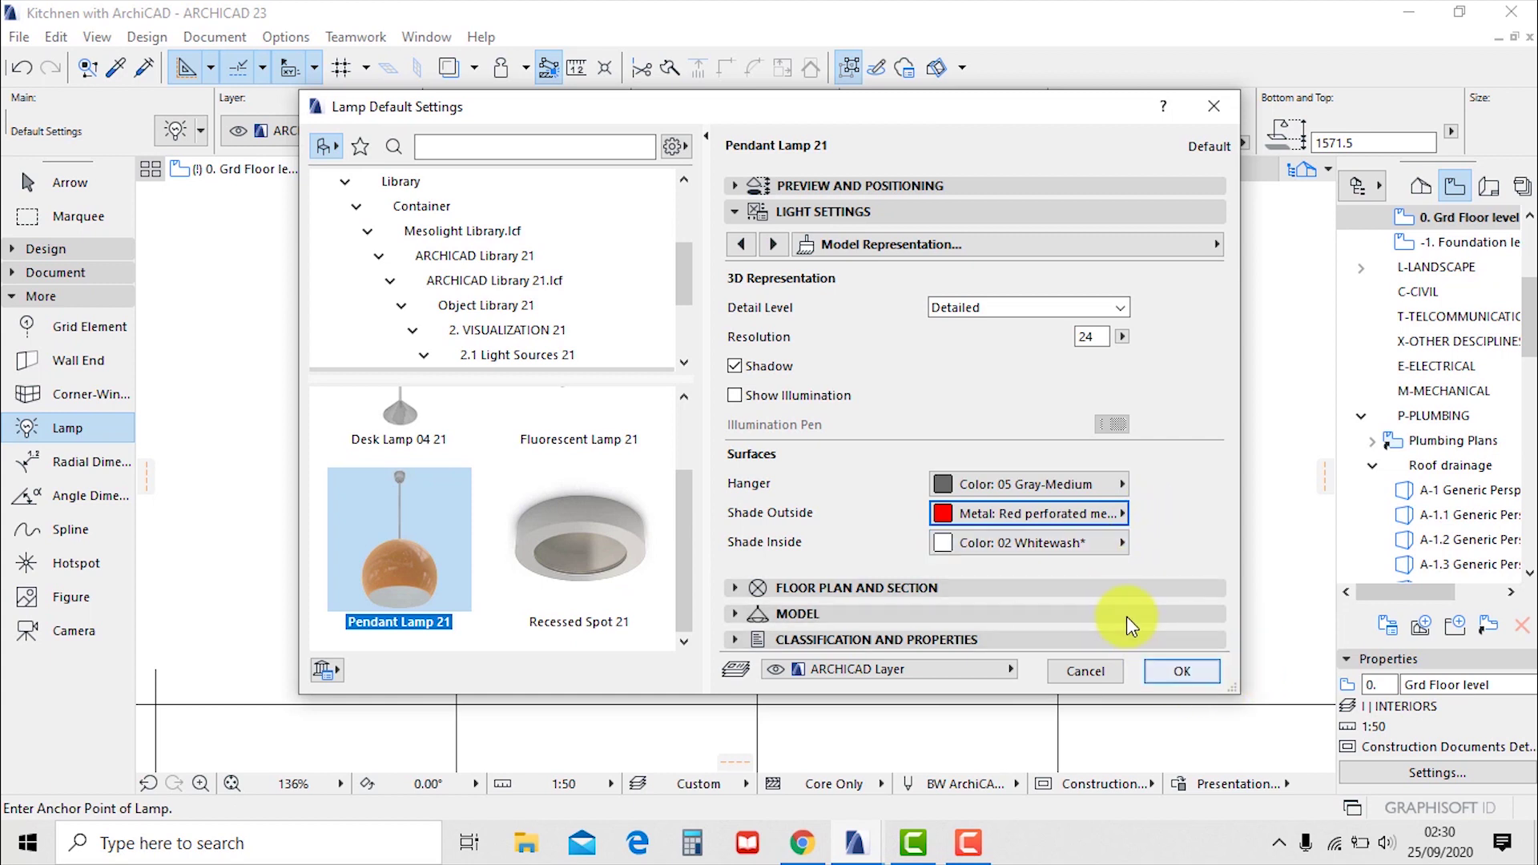
{"action": "left_click", "coordinate": [1181, 673]}
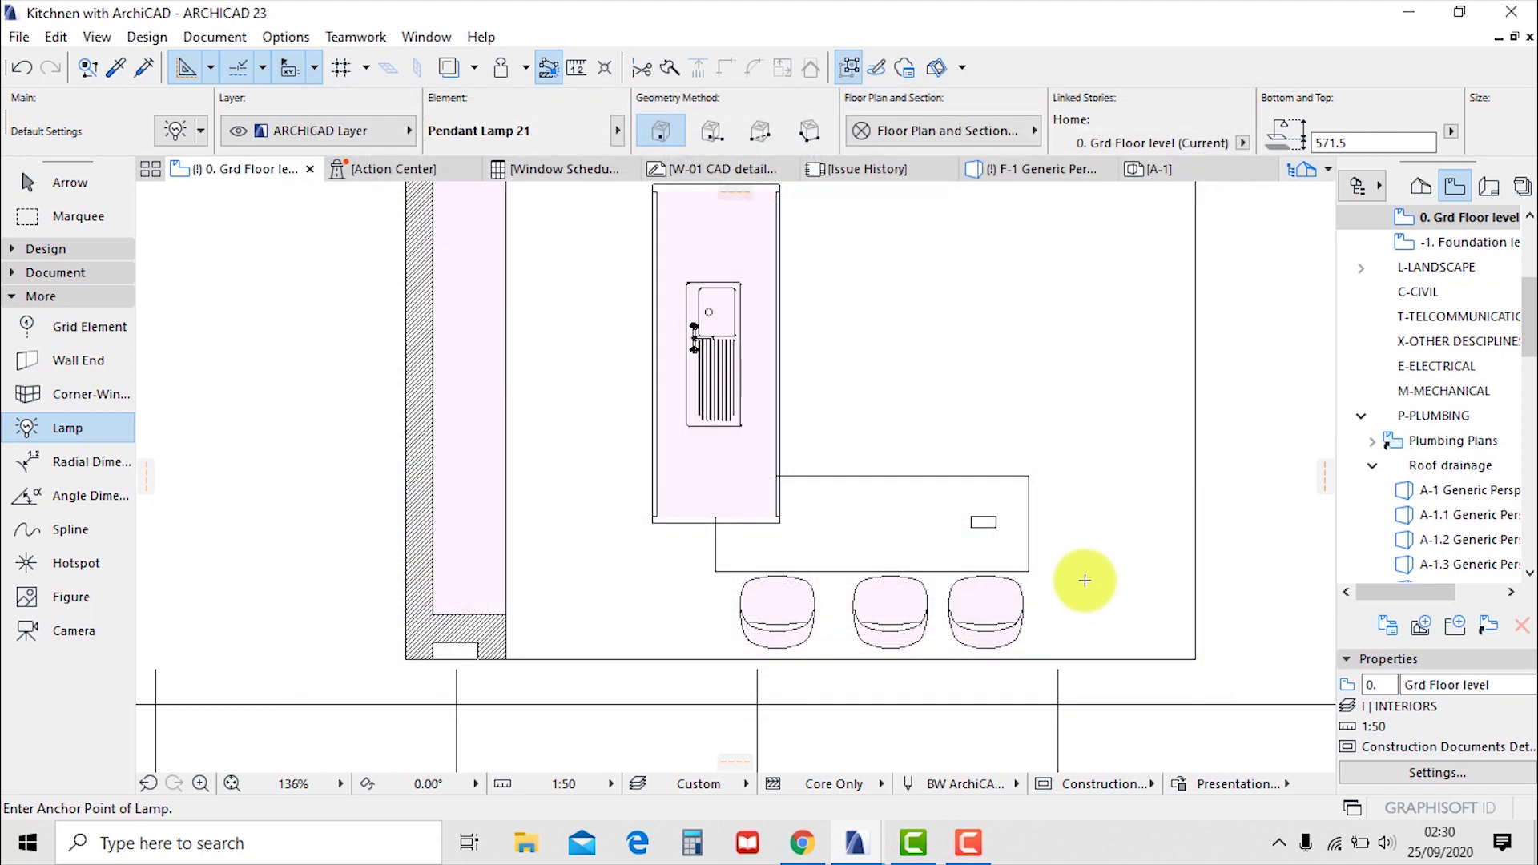
Place one pendant lamp over the table slab, close to the end that joins the island, and finish placing lamps
{"action": "left_click", "coordinate": [828, 521]}
{"action": "scroll", "coordinate": [826, 525], "scroll_direction": "up", "scroll_amount": 4}
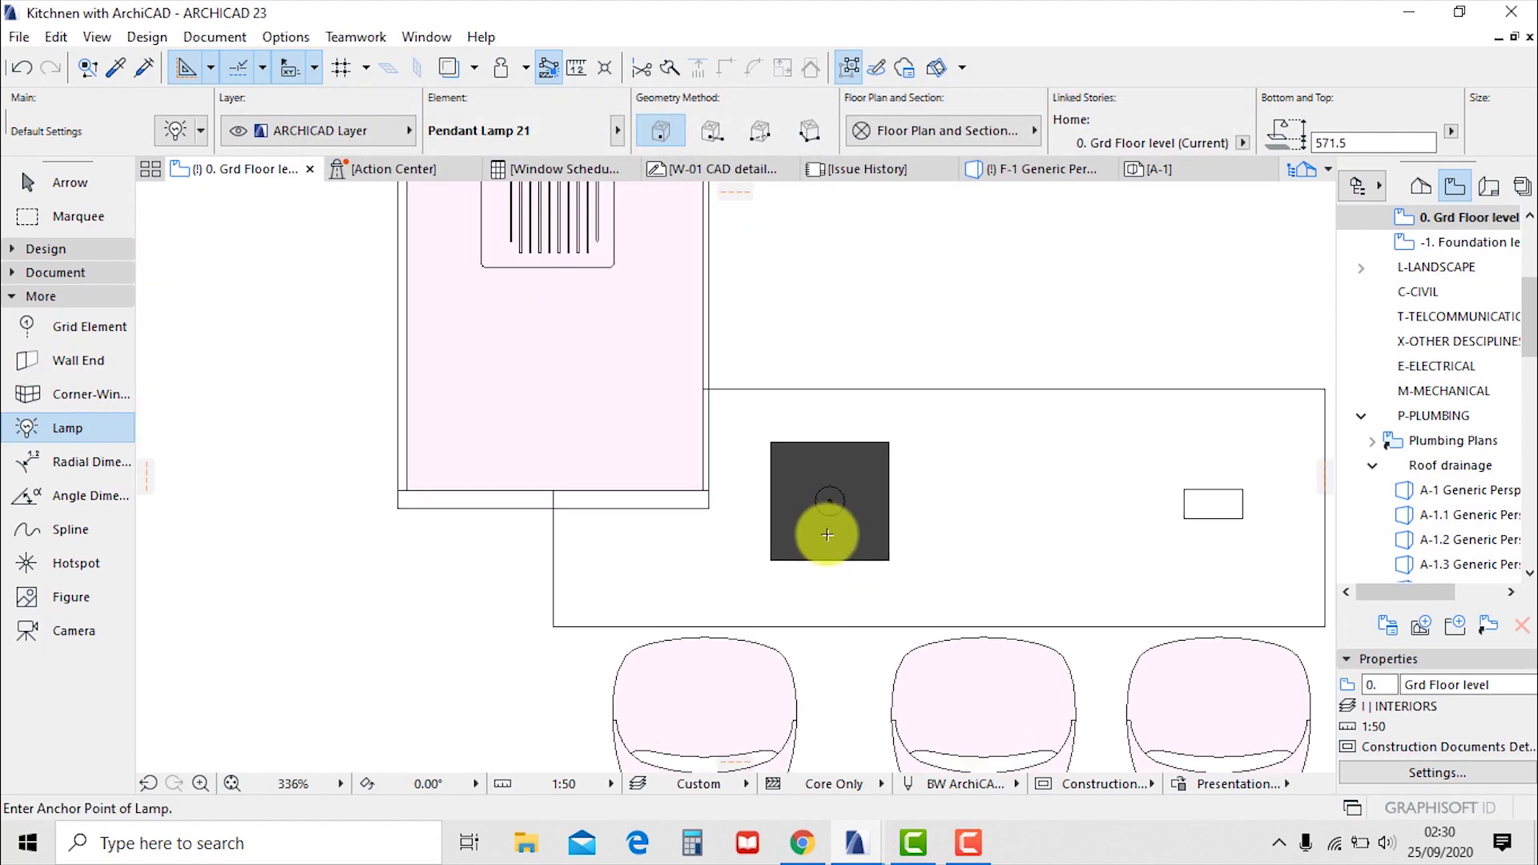
{"action": "key", "text": "Escape"}
In the placed lamp's floor plan representation, set the background pen to the window background colour and change the fill pen
{"action": "left_click", "coordinate": [828, 501]}
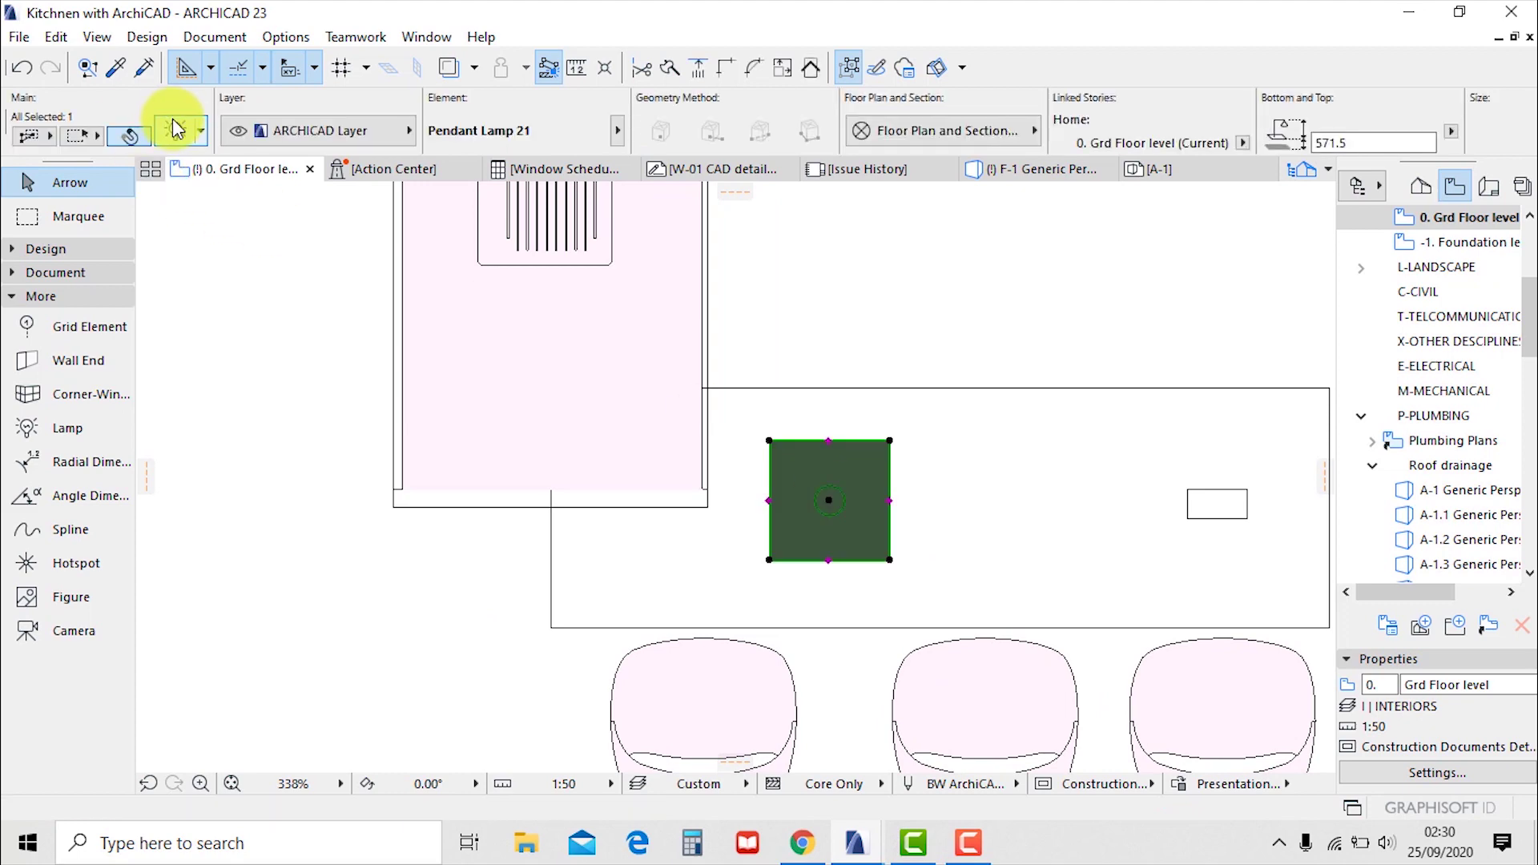
{"action": "key", "text": "ctrl+t"}
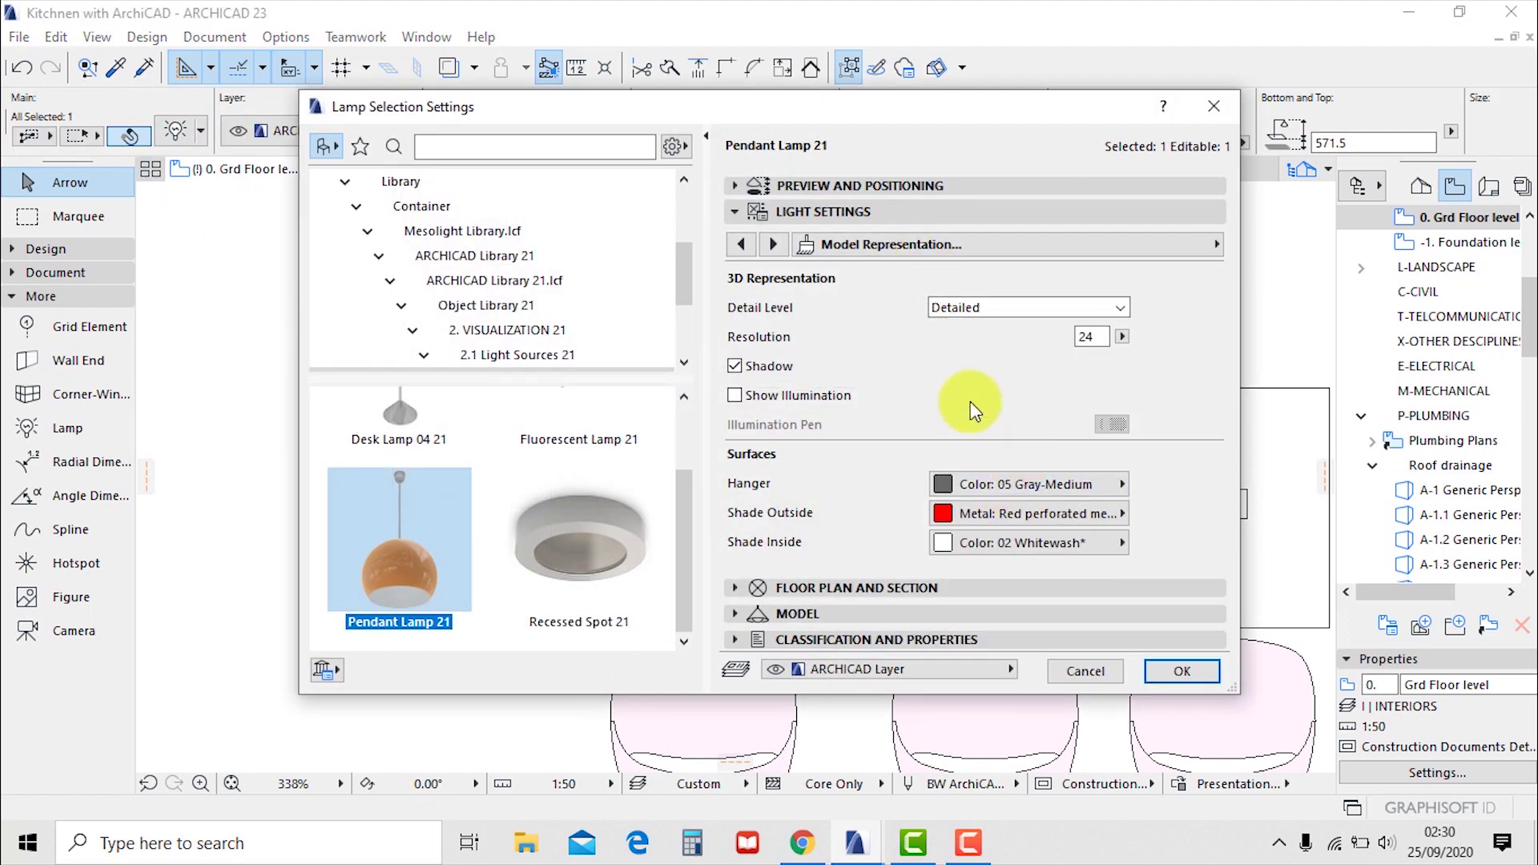
{"action": "left_click", "coordinate": [743, 244]}
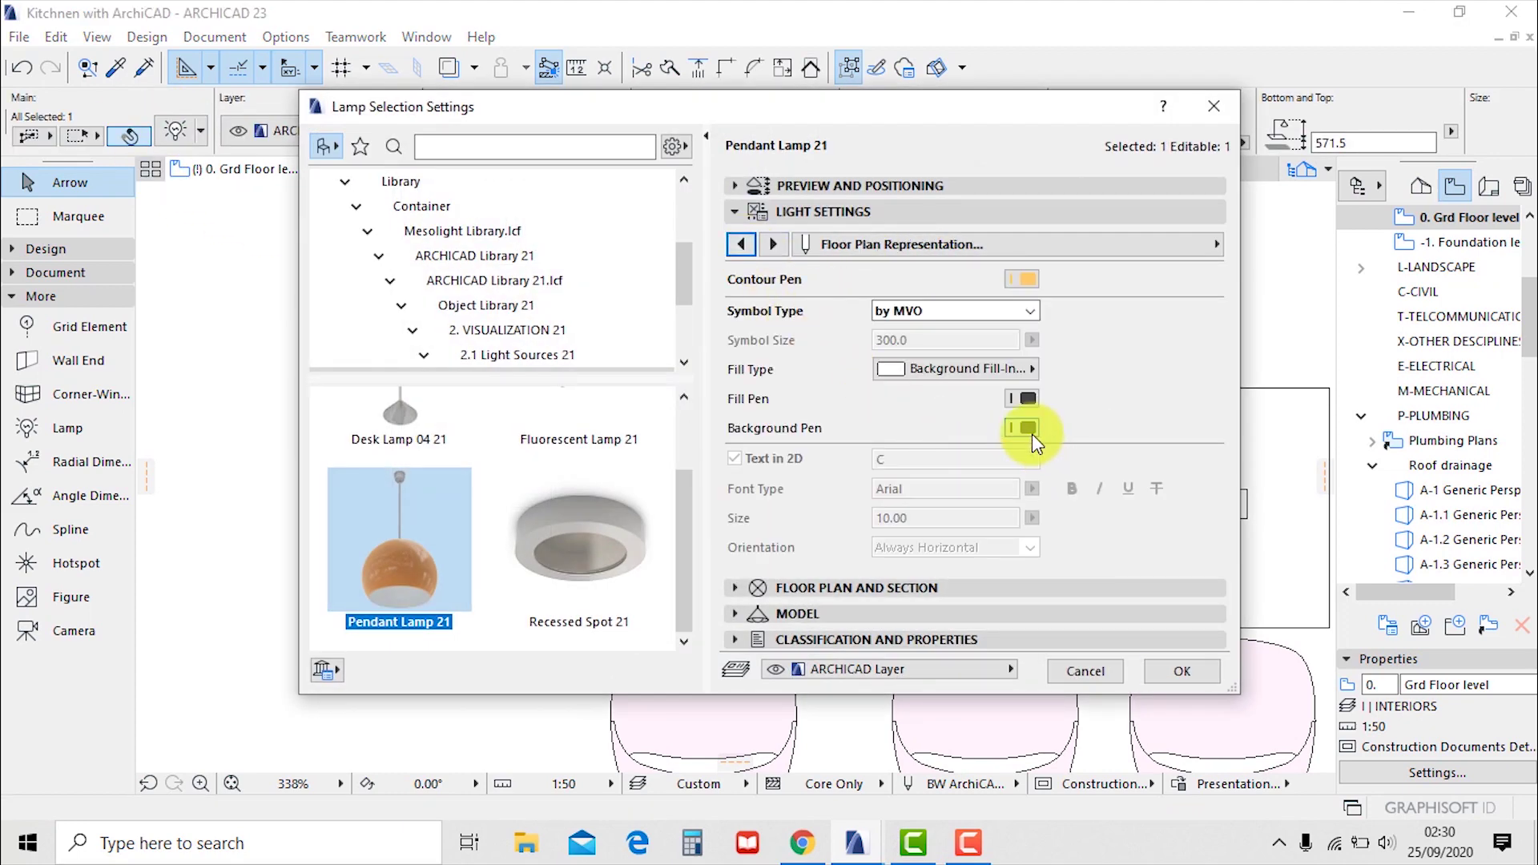
{"action": "left_click", "coordinate": [1029, 428]}
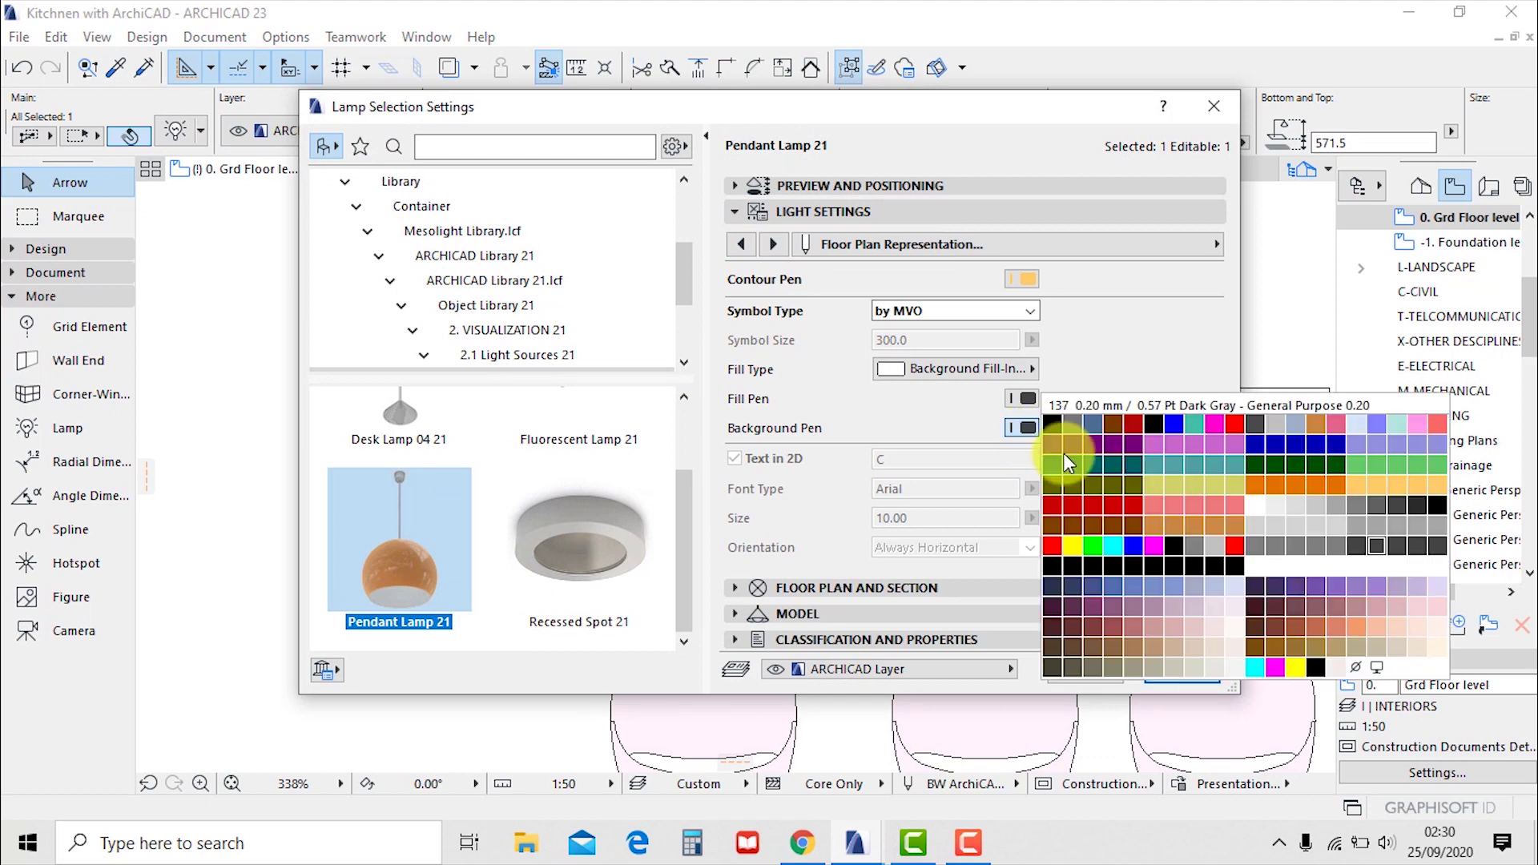
{"action": "left_click", "coordinate": [1370, 667]}
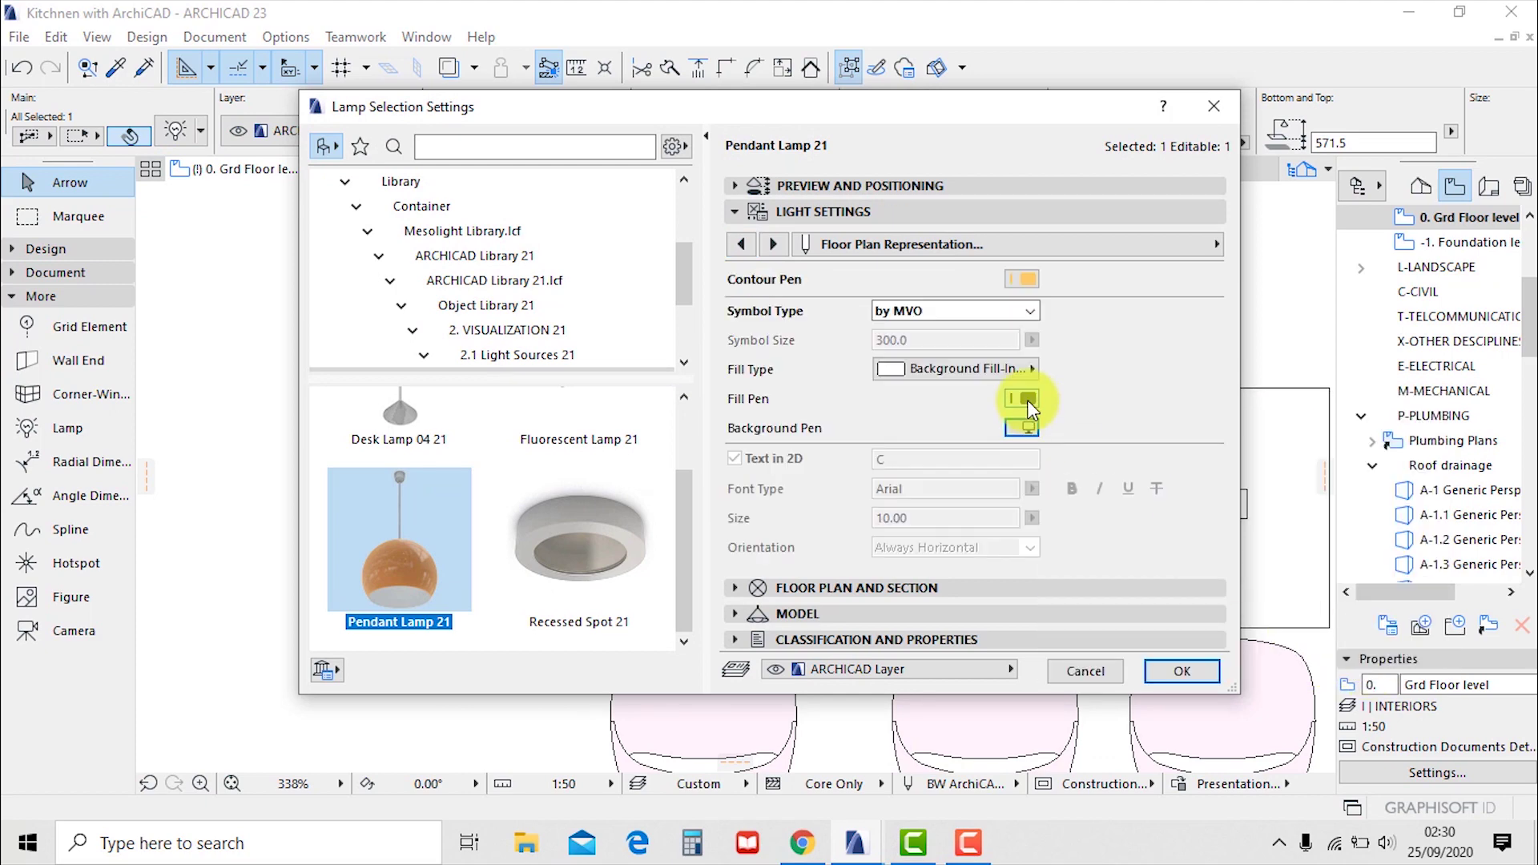
{"action": "left_click", "coordinate": [1027, 399]}
{"action": "left_click", "coordinate": [1235, 400]}
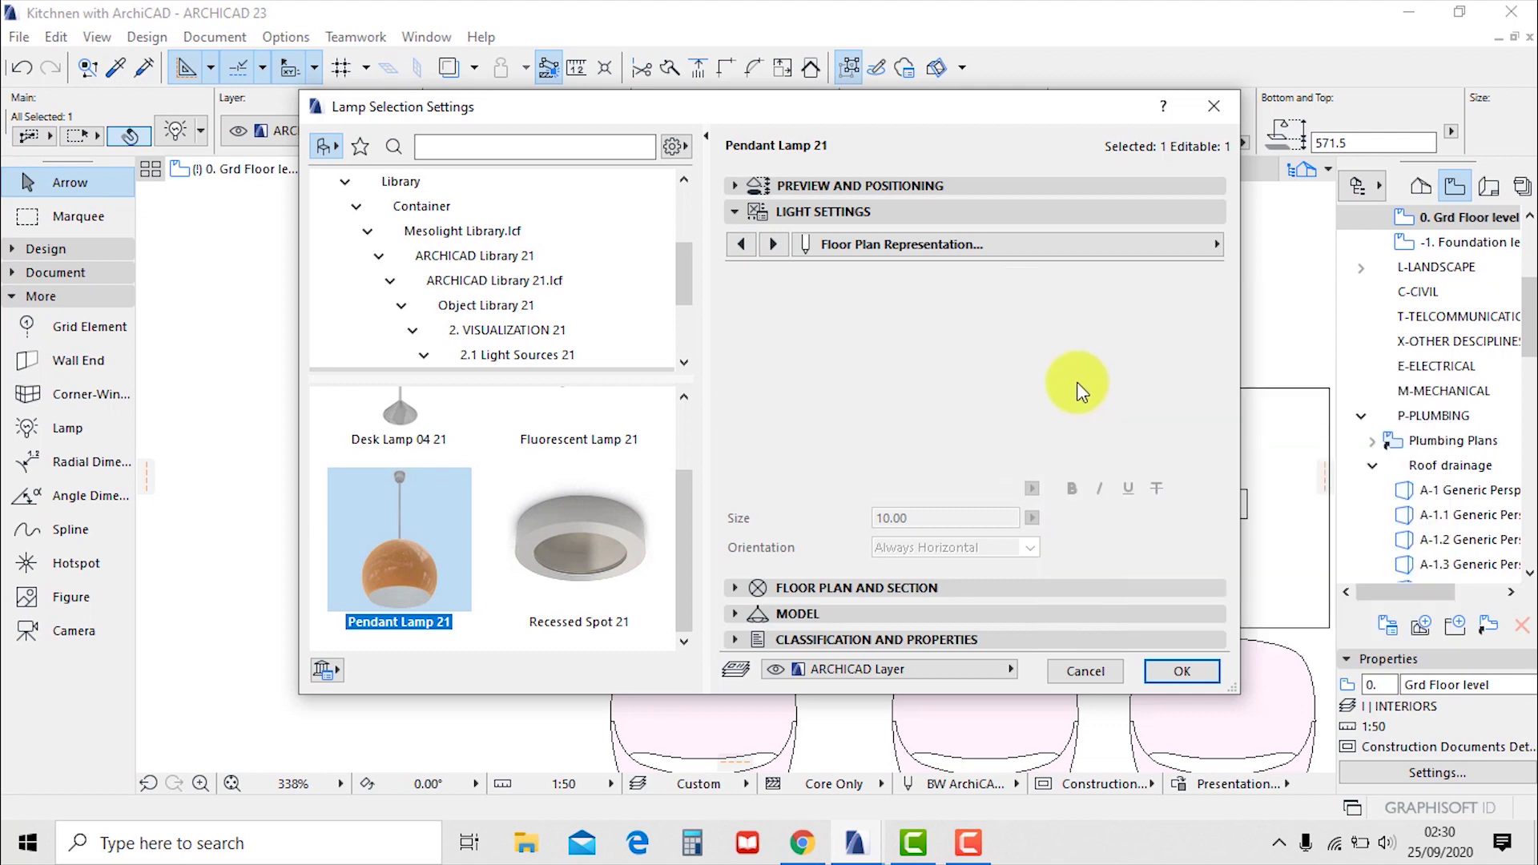
Set the selected lamp's floor plan fill type to 12.5 % and apply the settings
{"action": "left_click", "coordinate": [1007, 369]}
{"action": "left_click", "coordinate": [363, 262]}
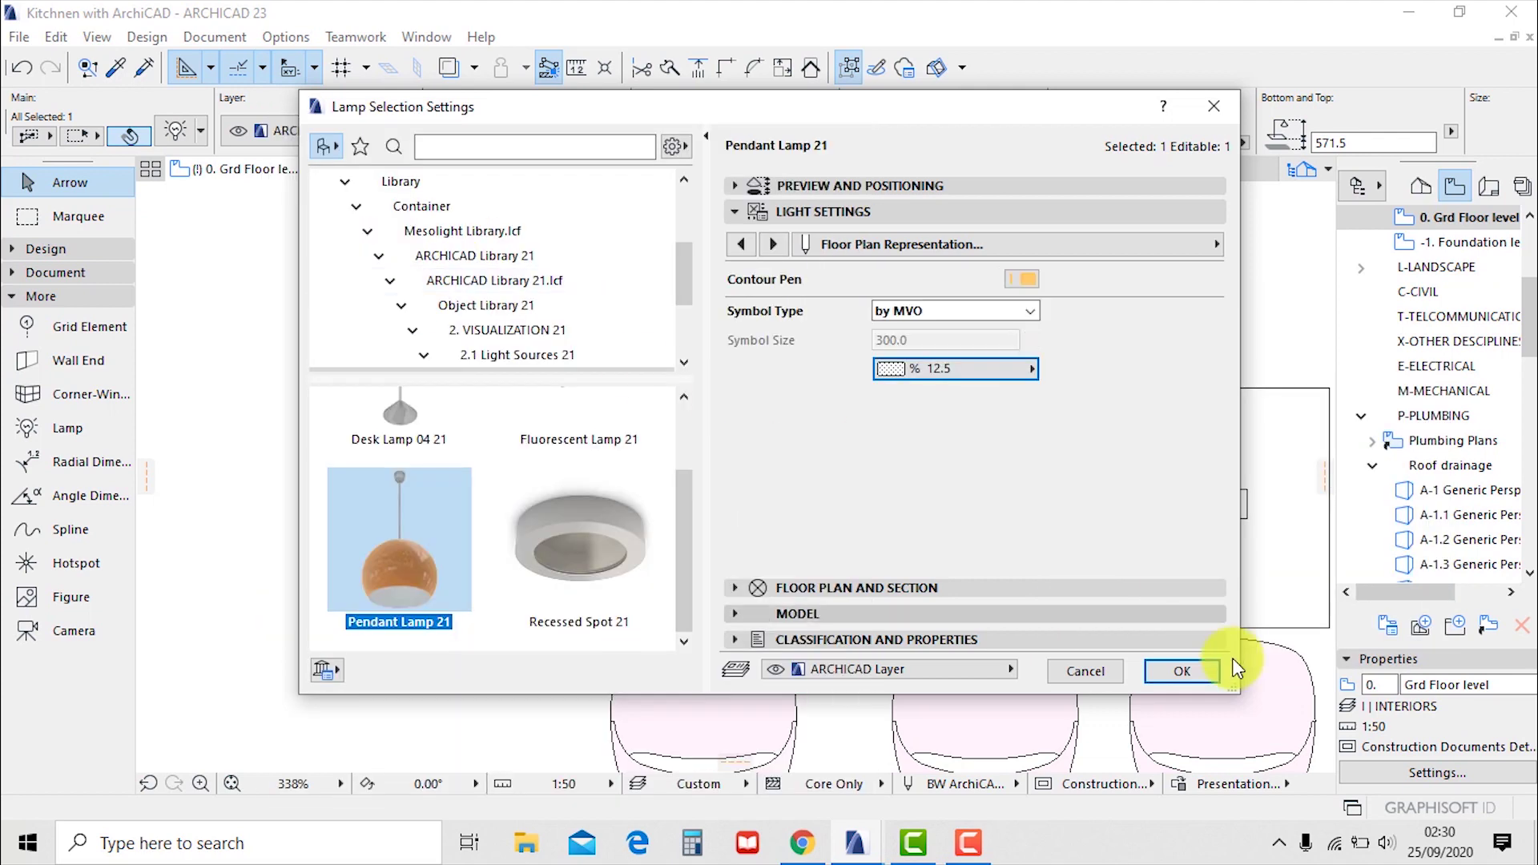
{"action": "left_click", "coordinate": [1183, 670]}
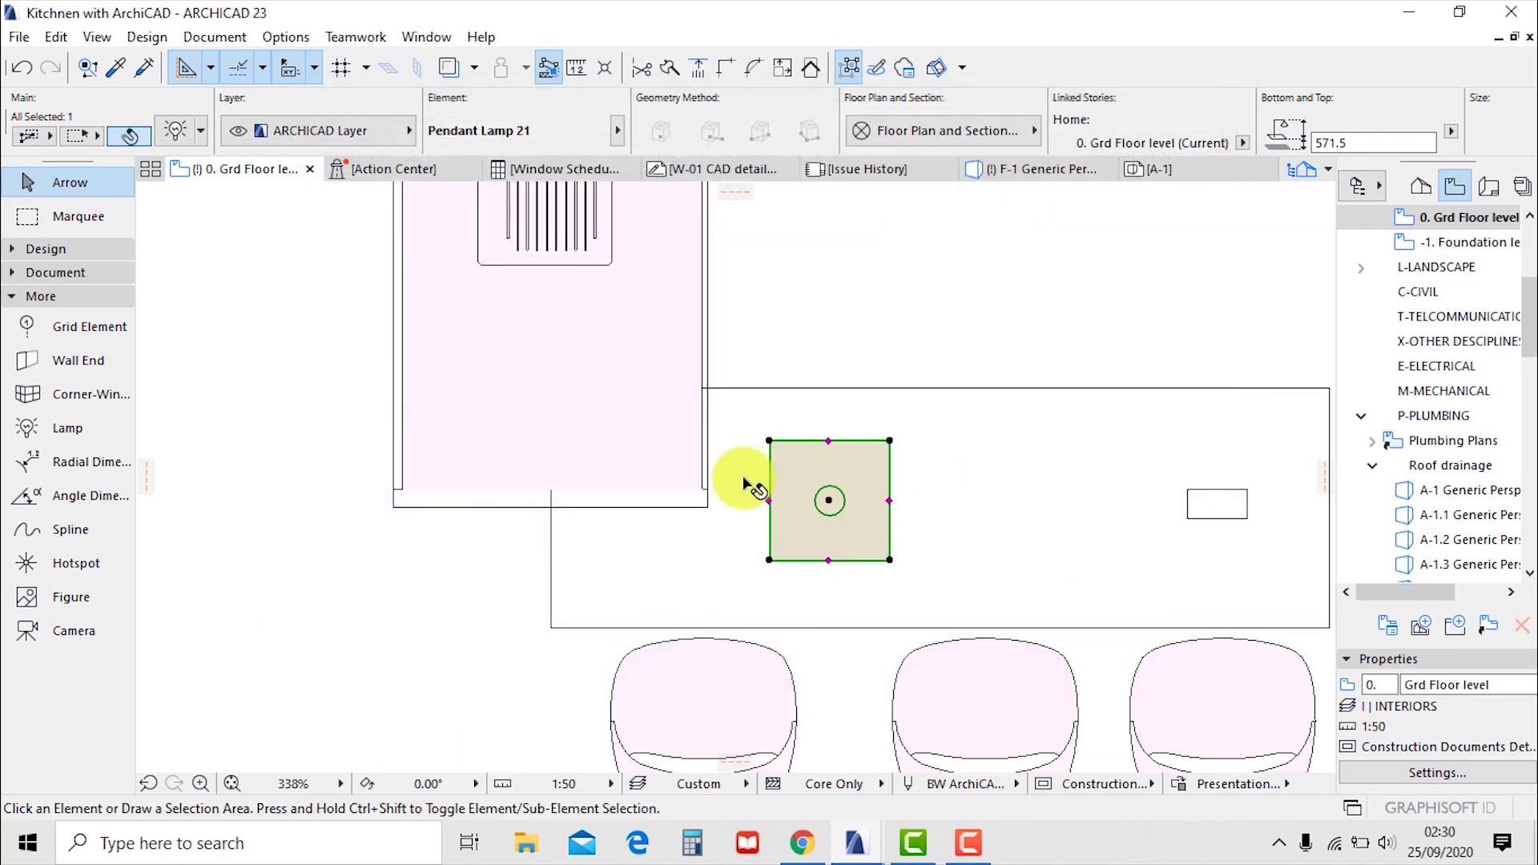
Mirror a copy of the pendant lamp towards the table's free end about a vertical axis through the table's midpoint
{"action": "scroll", "coordinate": [745, 497], "scroll_direction": "down", "scroll_amount": 3}
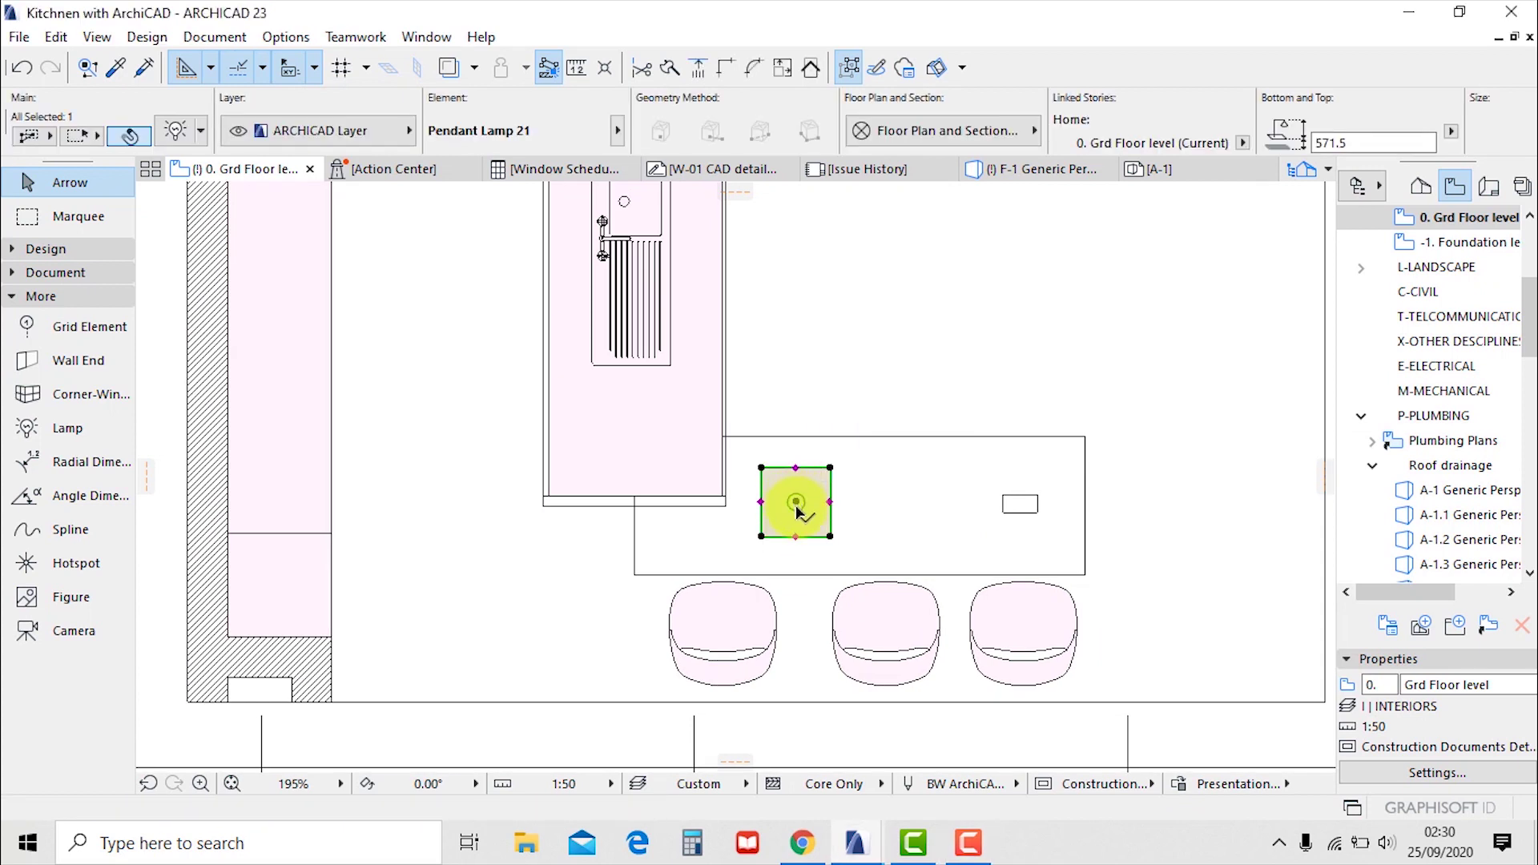
{"action": "key", "text": "ctrl+m"}
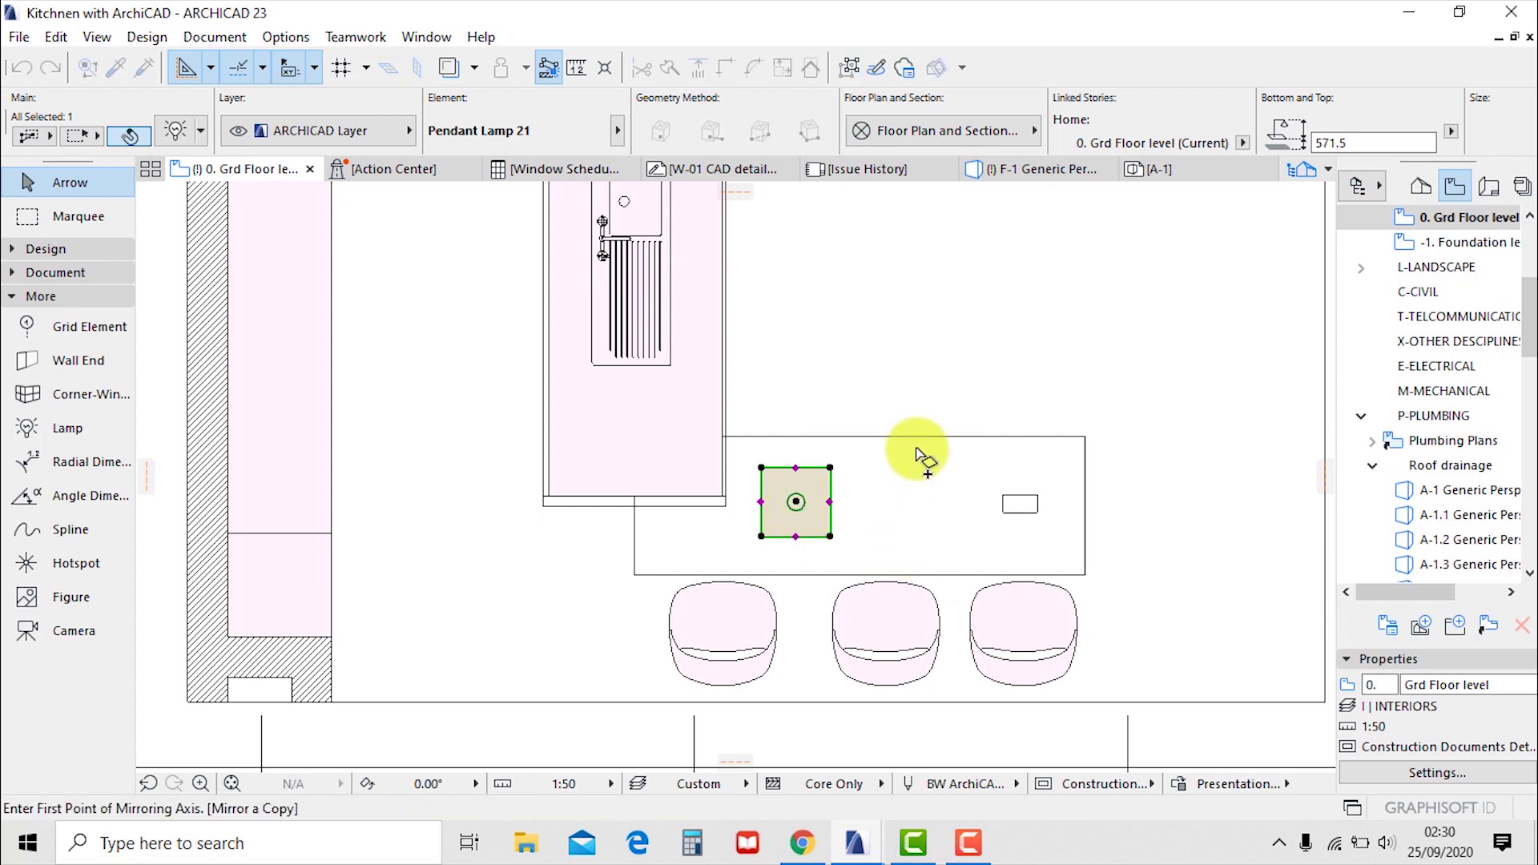
{"action": "left_click", "coordinate": [891, 438]}
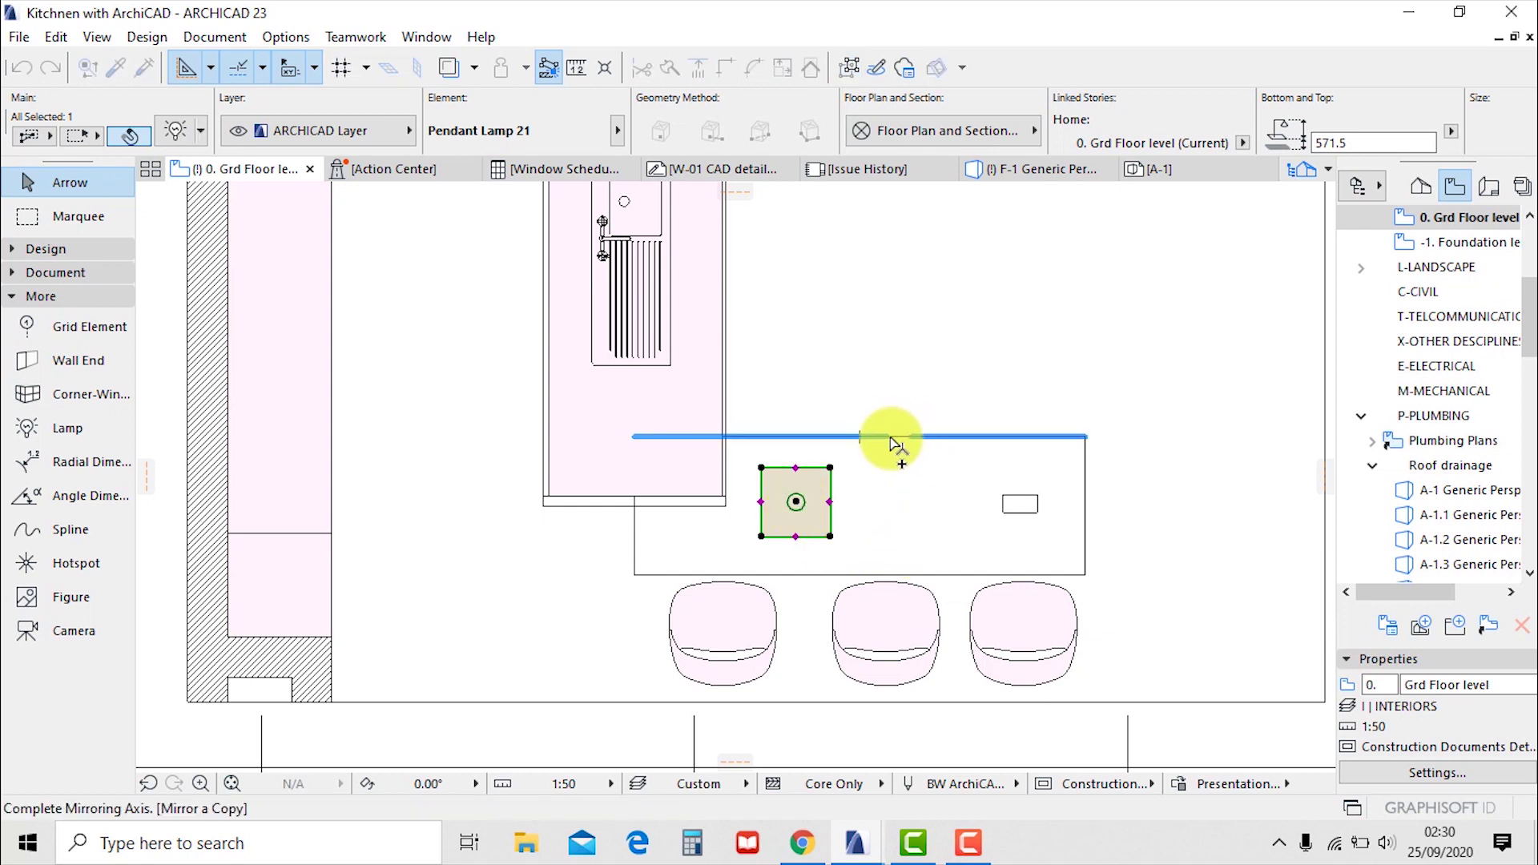
{"action": "left_click", "coordinate": [893, 515]}
In the 3D view, select the three chairs and drag them down to the level of the table support's base
{"action": "key", "text": "F3"}
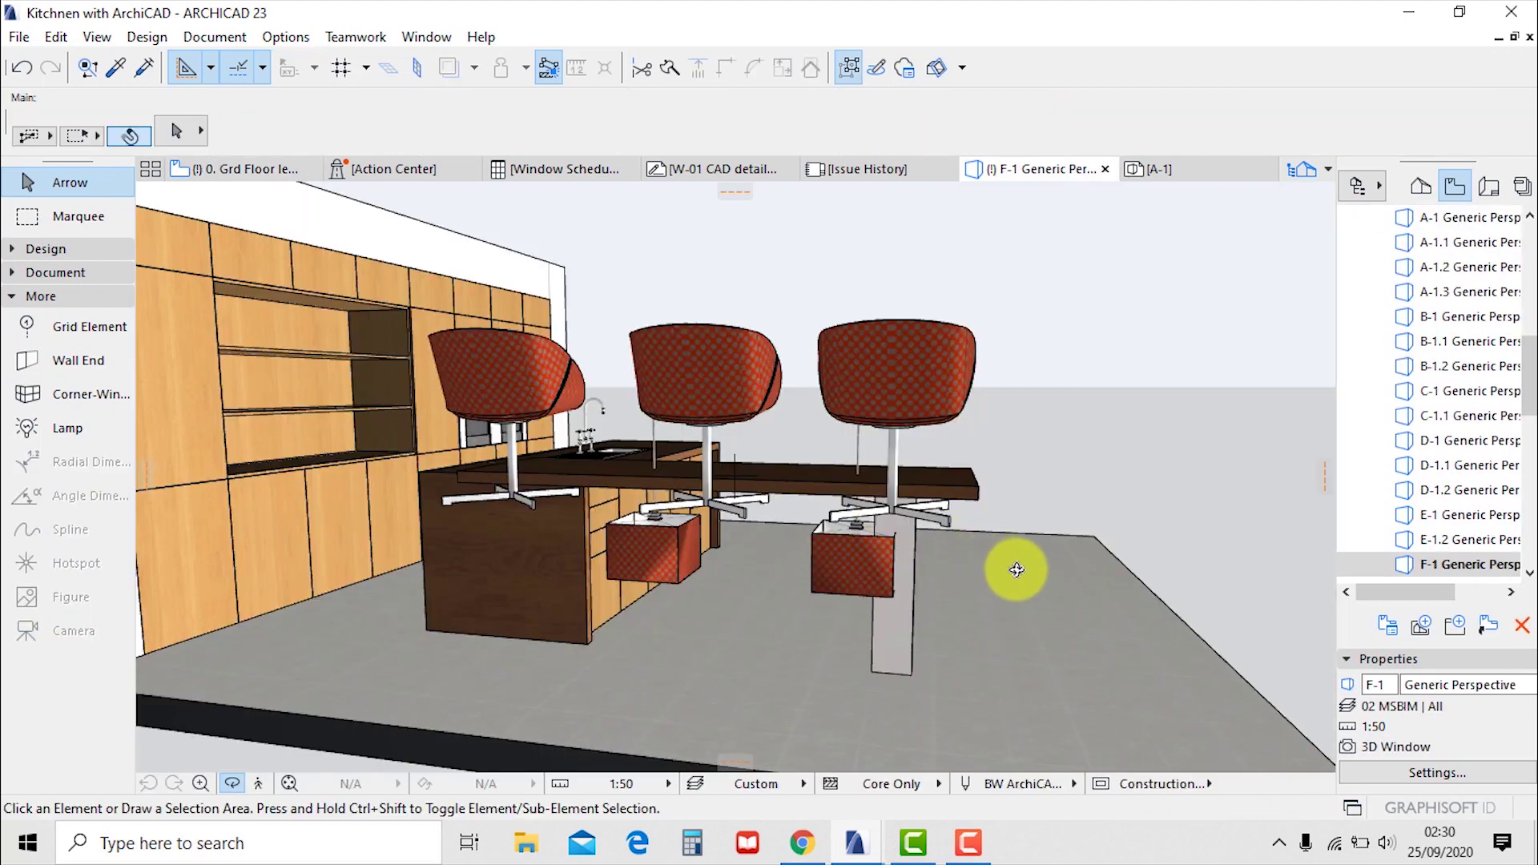
{"action": "middle_click_drag", "start_coordinate": [1105, 570], "coordinate": [769, 584], "text": "shift"}
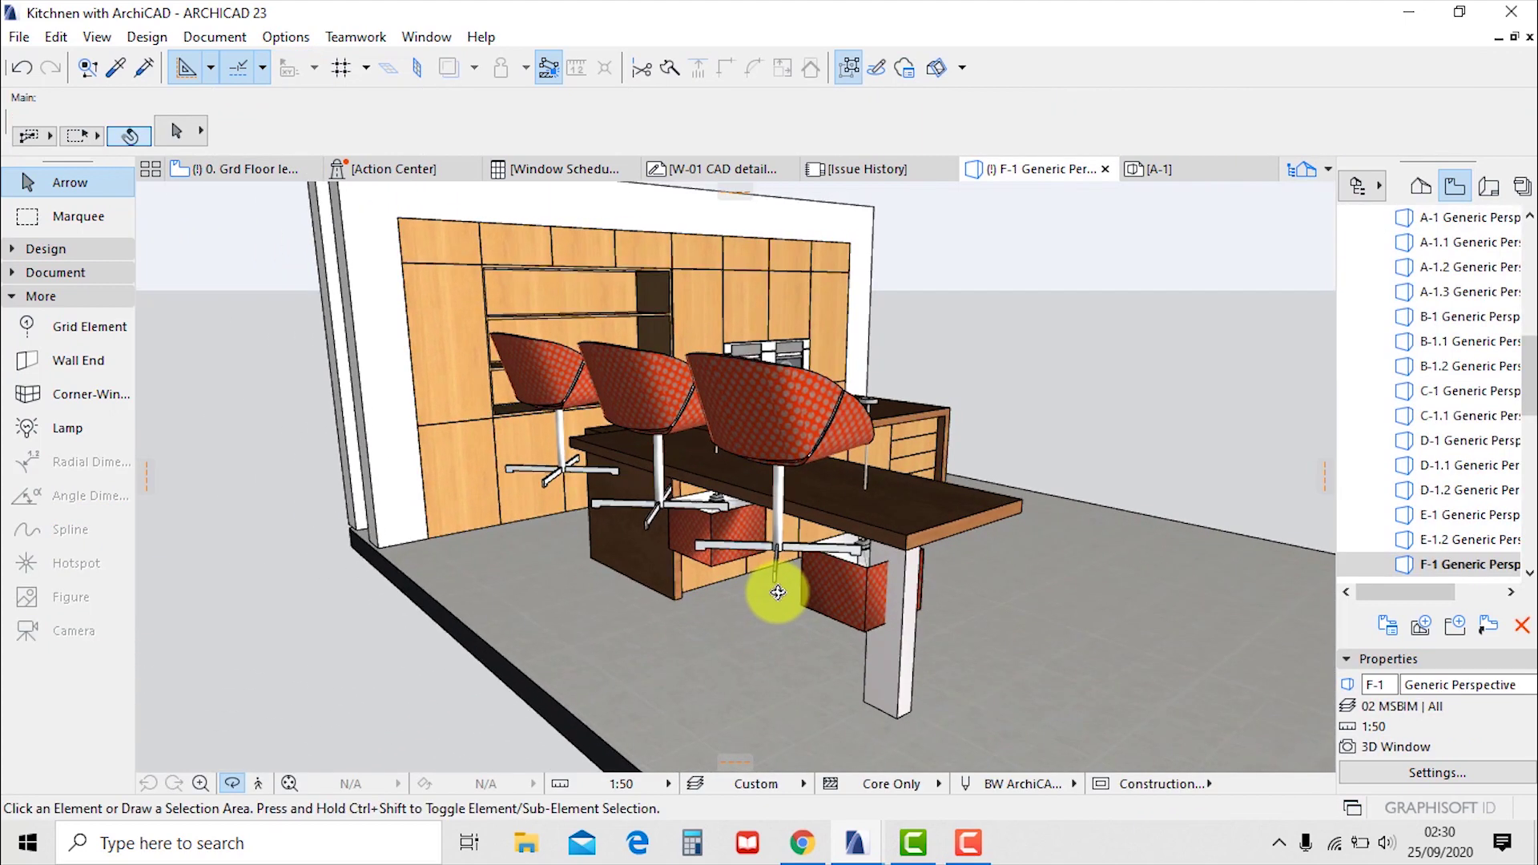
{"action": "left_click", "coordinate": [771, 403]}
{"action": "left_click", "coordinate": [641, 383], "text": "shift"}
{"action": "left_click", "coordinate": [531, 387], "text": "shift"}
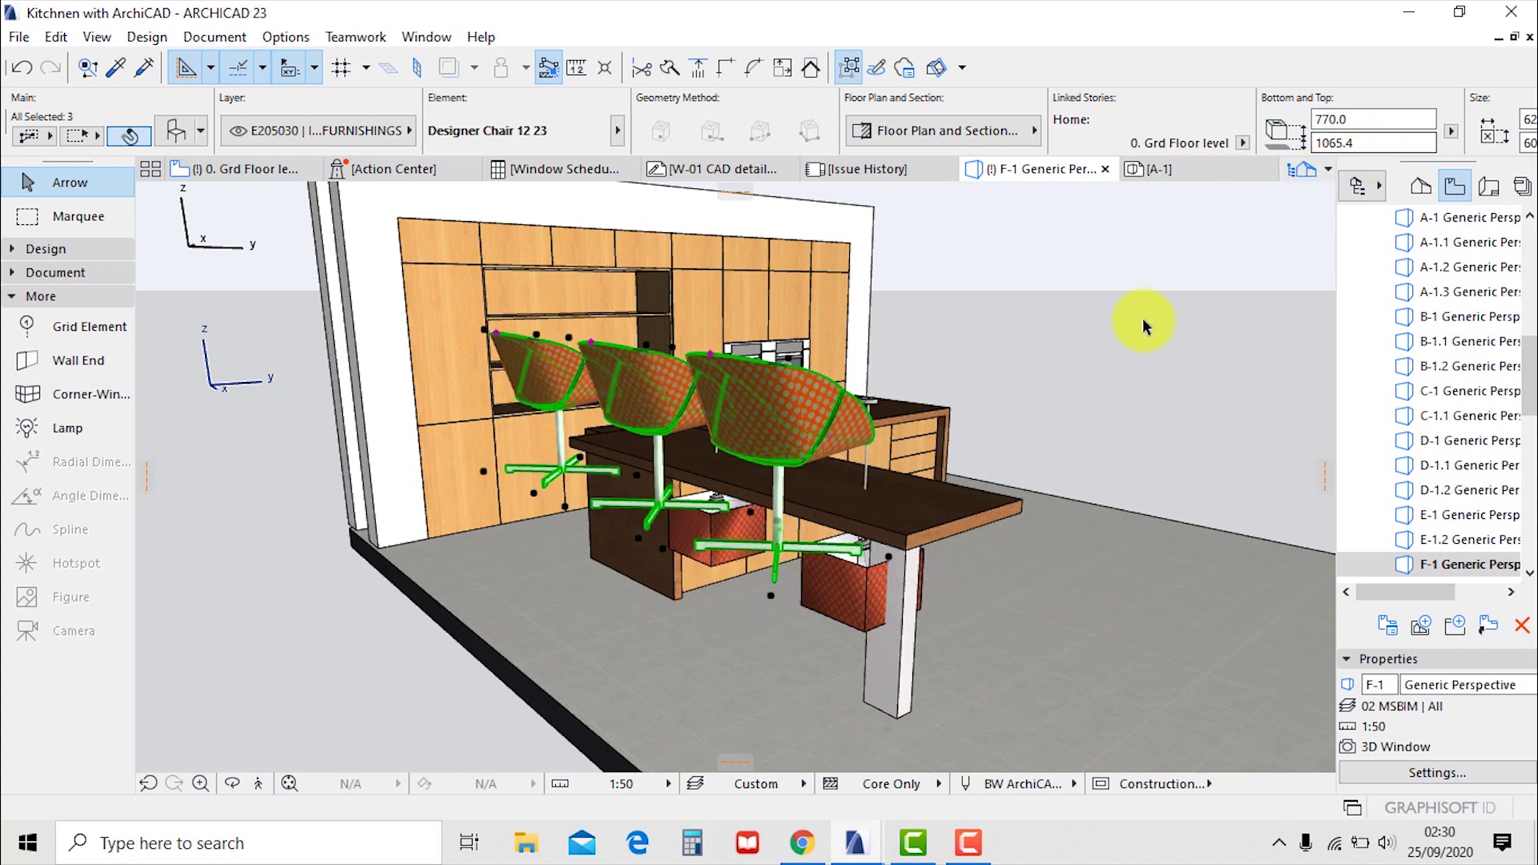
{"action": "key", "text": "ctrl+d"}
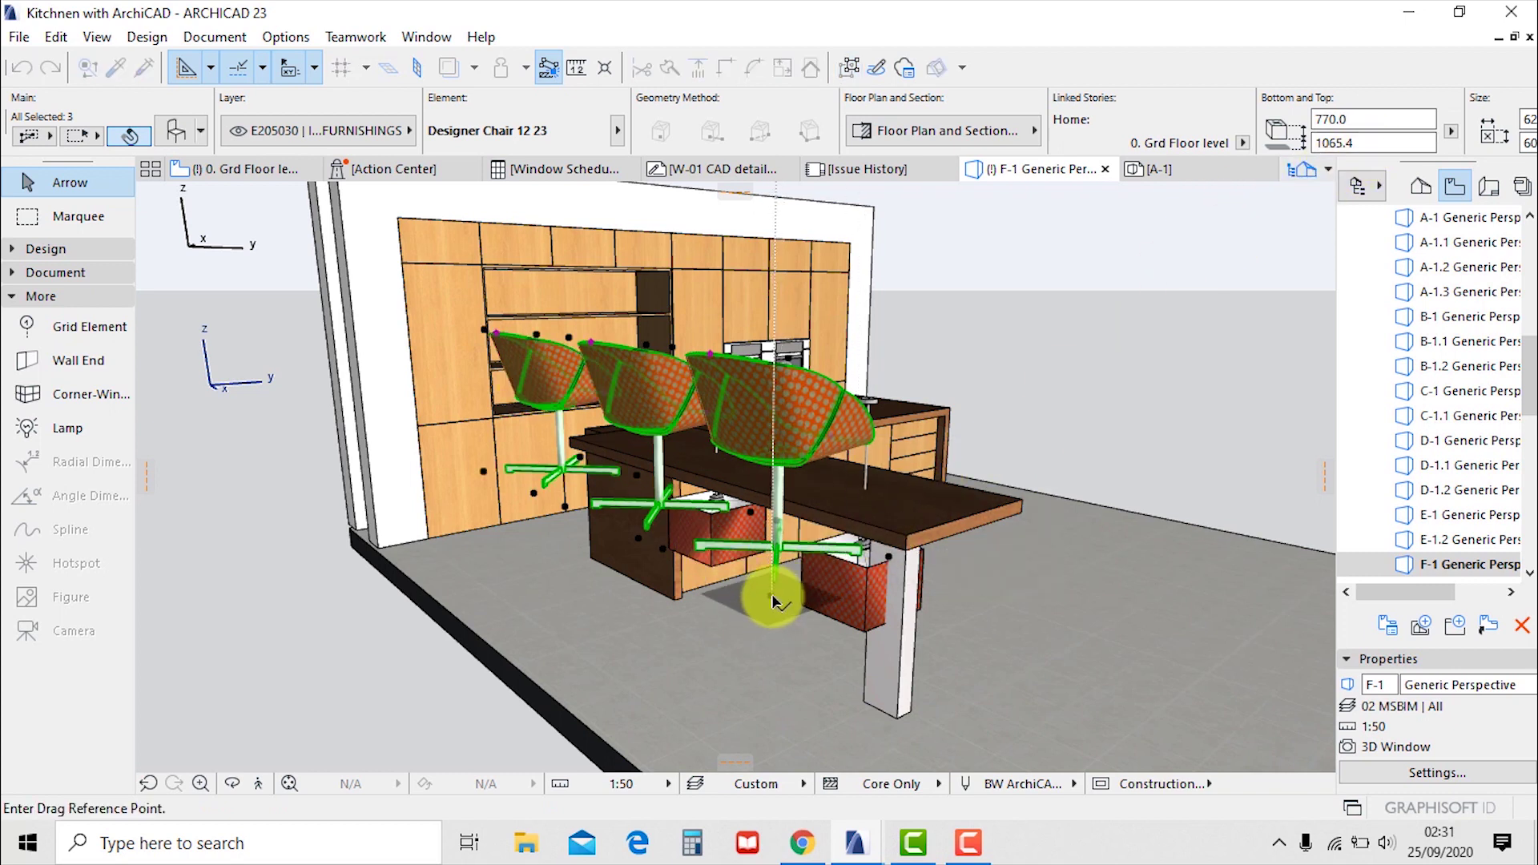
{"action": "left_click", "coordinate": [771, 597]}
{"action": "left_click", "coordinate": [892, 717]}
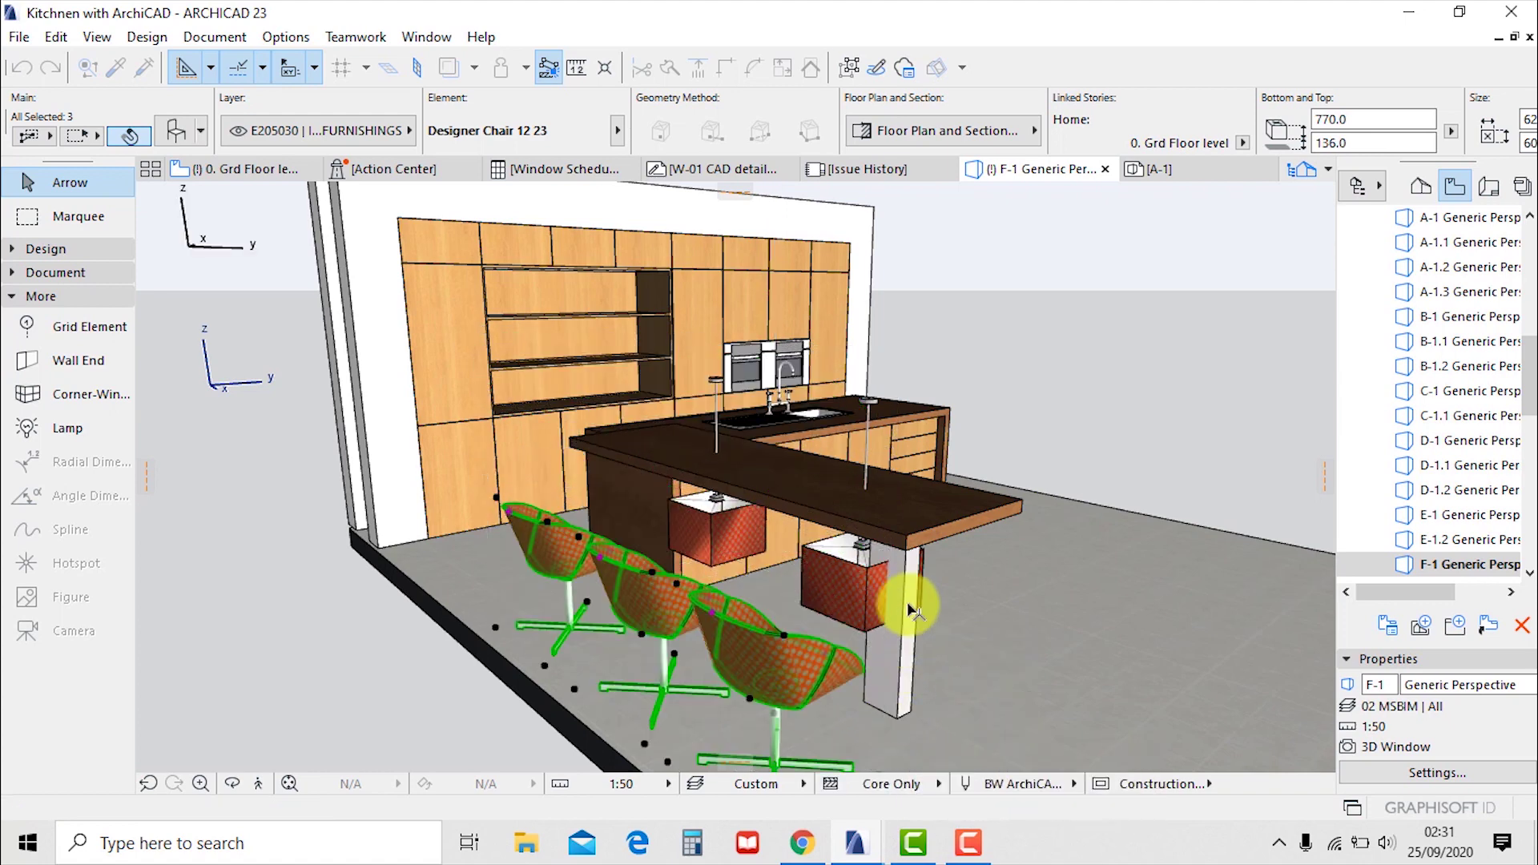
Select both pendant lamps and drag them vertically upwards until they hang above the table, with their base at about 1448
{"action": "left_click", "coordinate": [861, 600]}
{"action": "left_click", "coordinate": [717, 521], "text": "shift"}
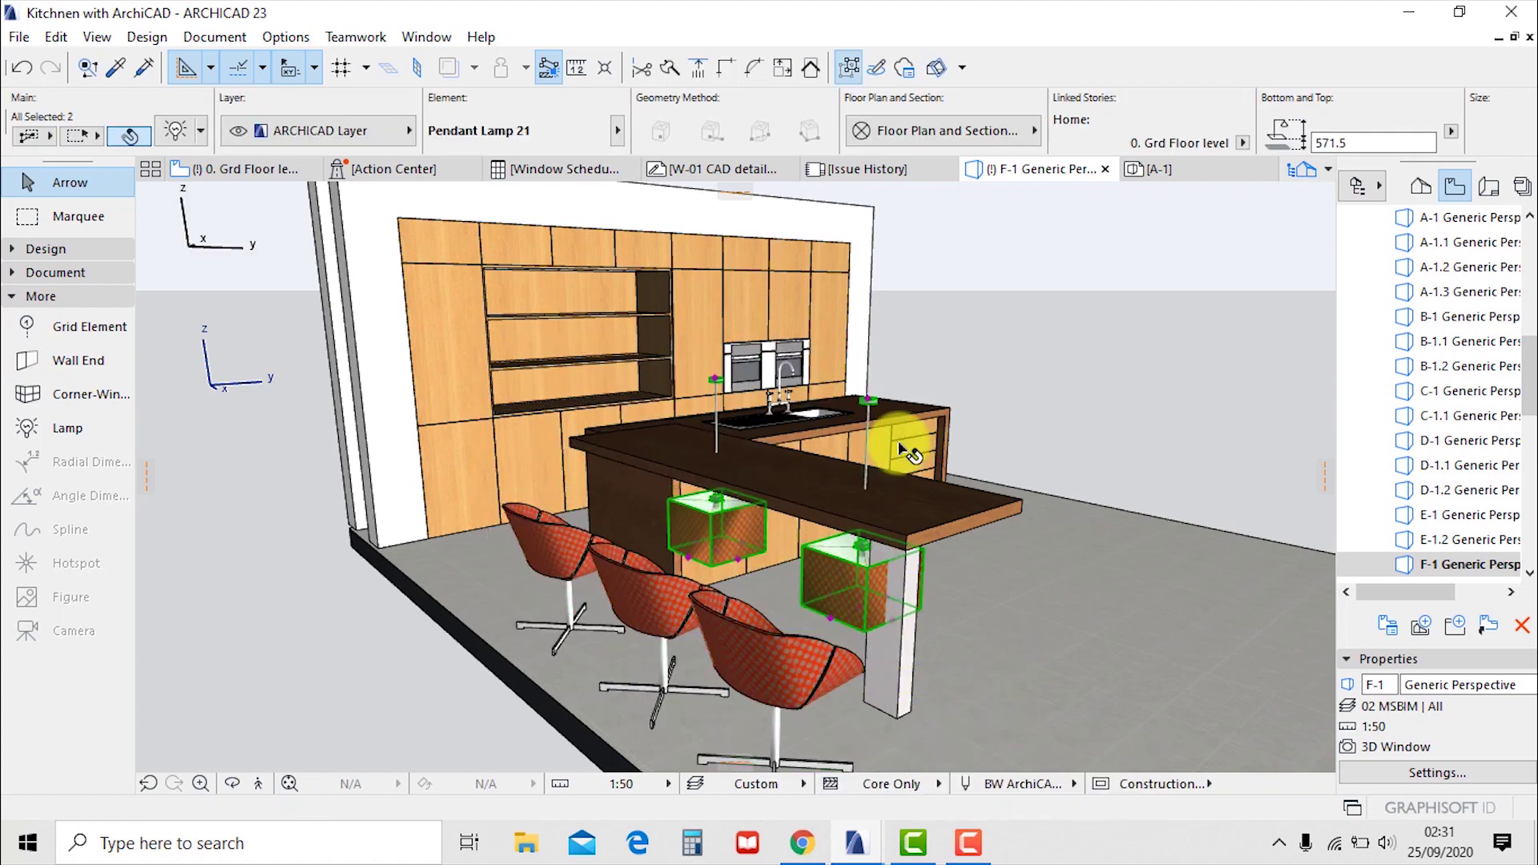
{"action": "key", "text": "ctrl+d"}
{"action": "left_click", "coordinate": [868, 401]}
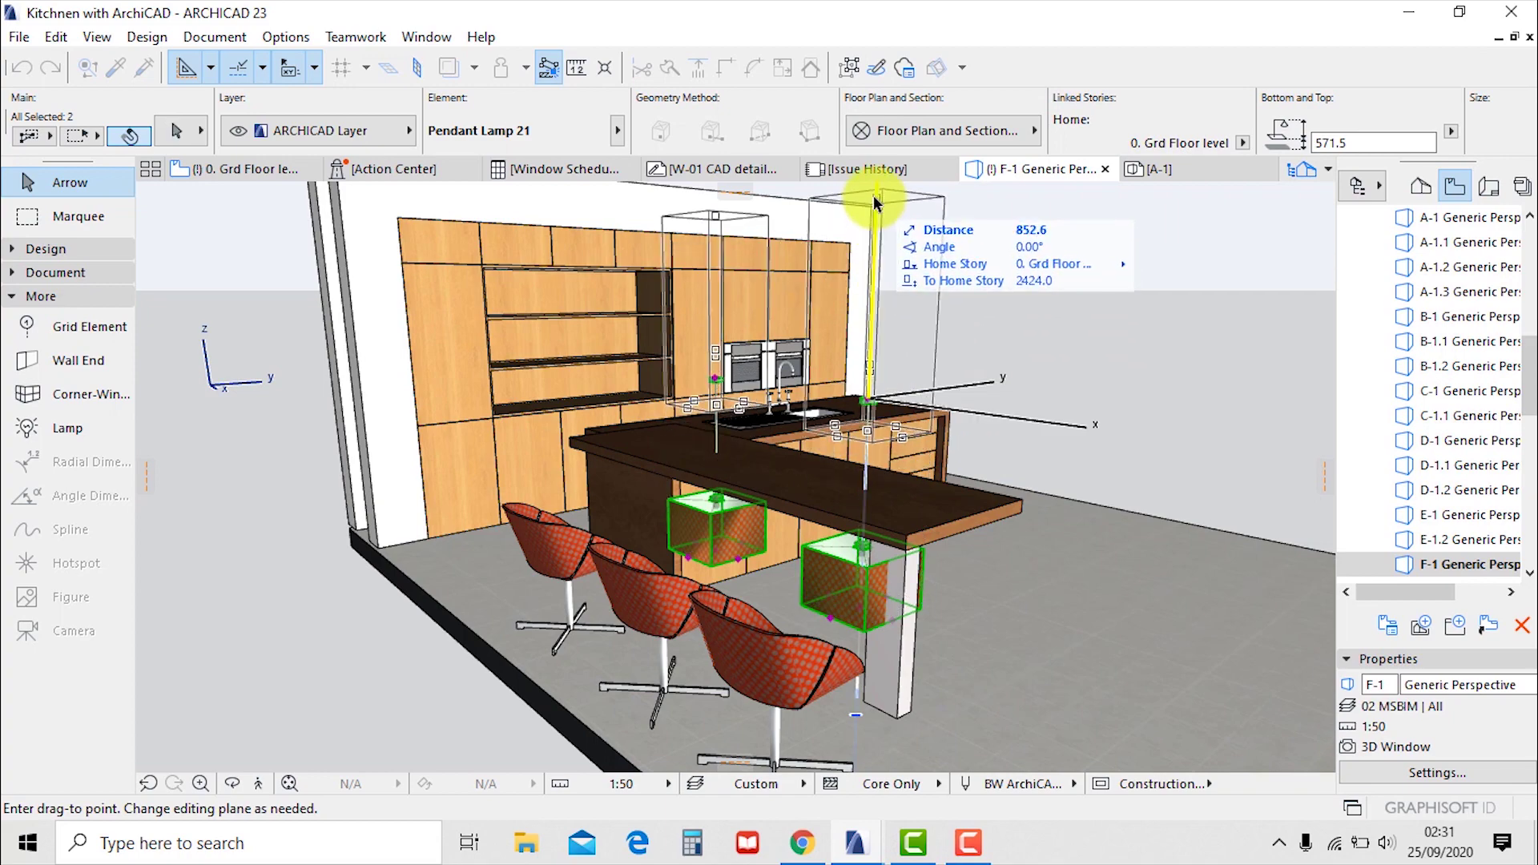
{"action": "left_click", "coordinate": [879, 197]}
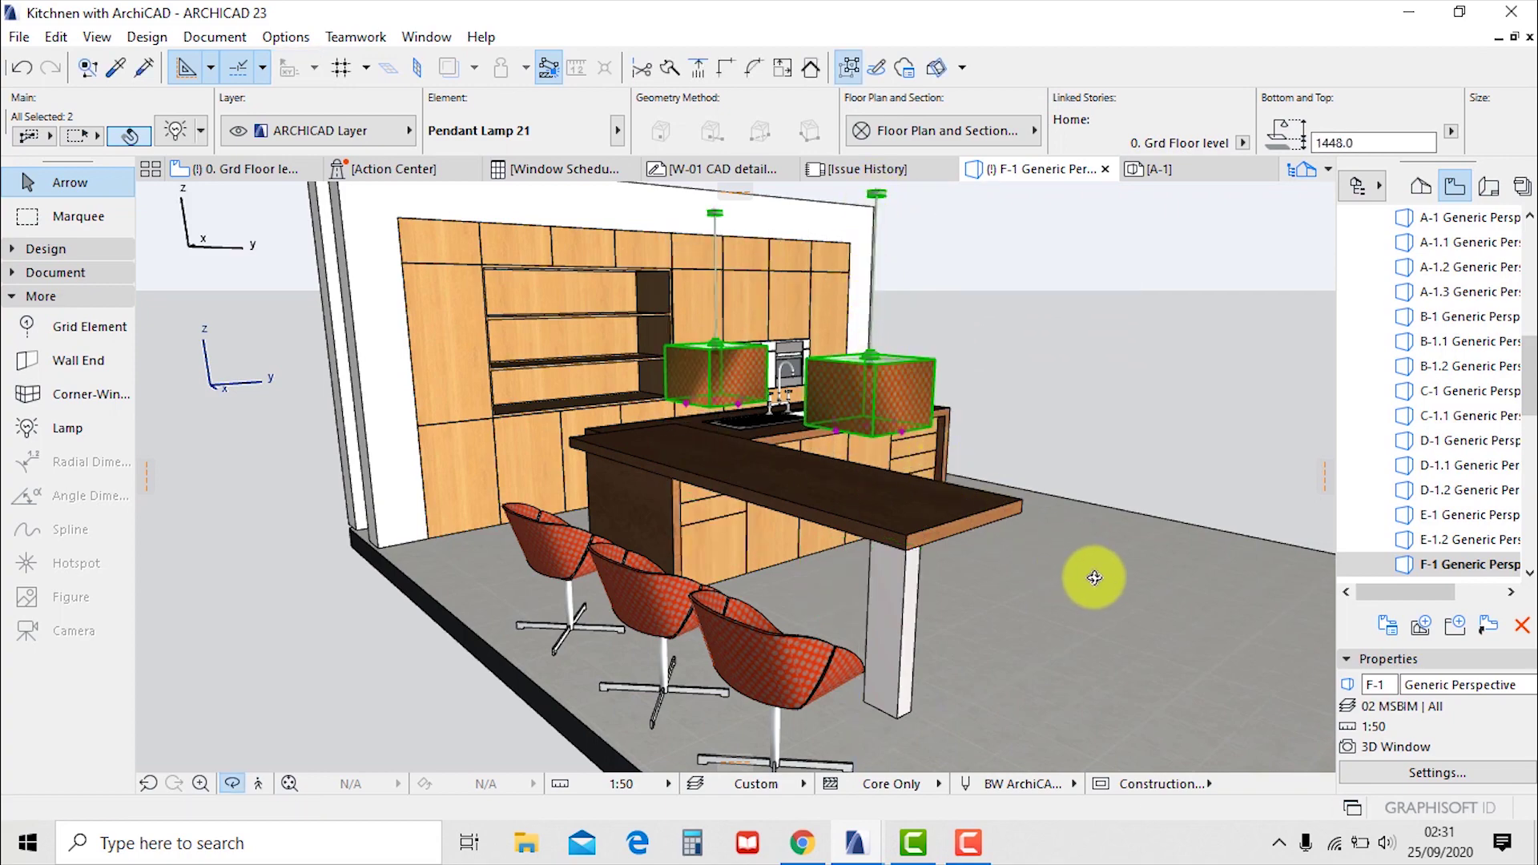
Set the base elevation of both selected pendant lamps to 1700 and raise it further to 2000
{"action": "middle_click_drag", "start_coordinate": [1092, 577], "coordinate": [773, 528], "text": "shift"}
{"action": "middle_click_drag", "start_coordinate": [794, 582], "coordinate": [910, 525], "text": "shift"}
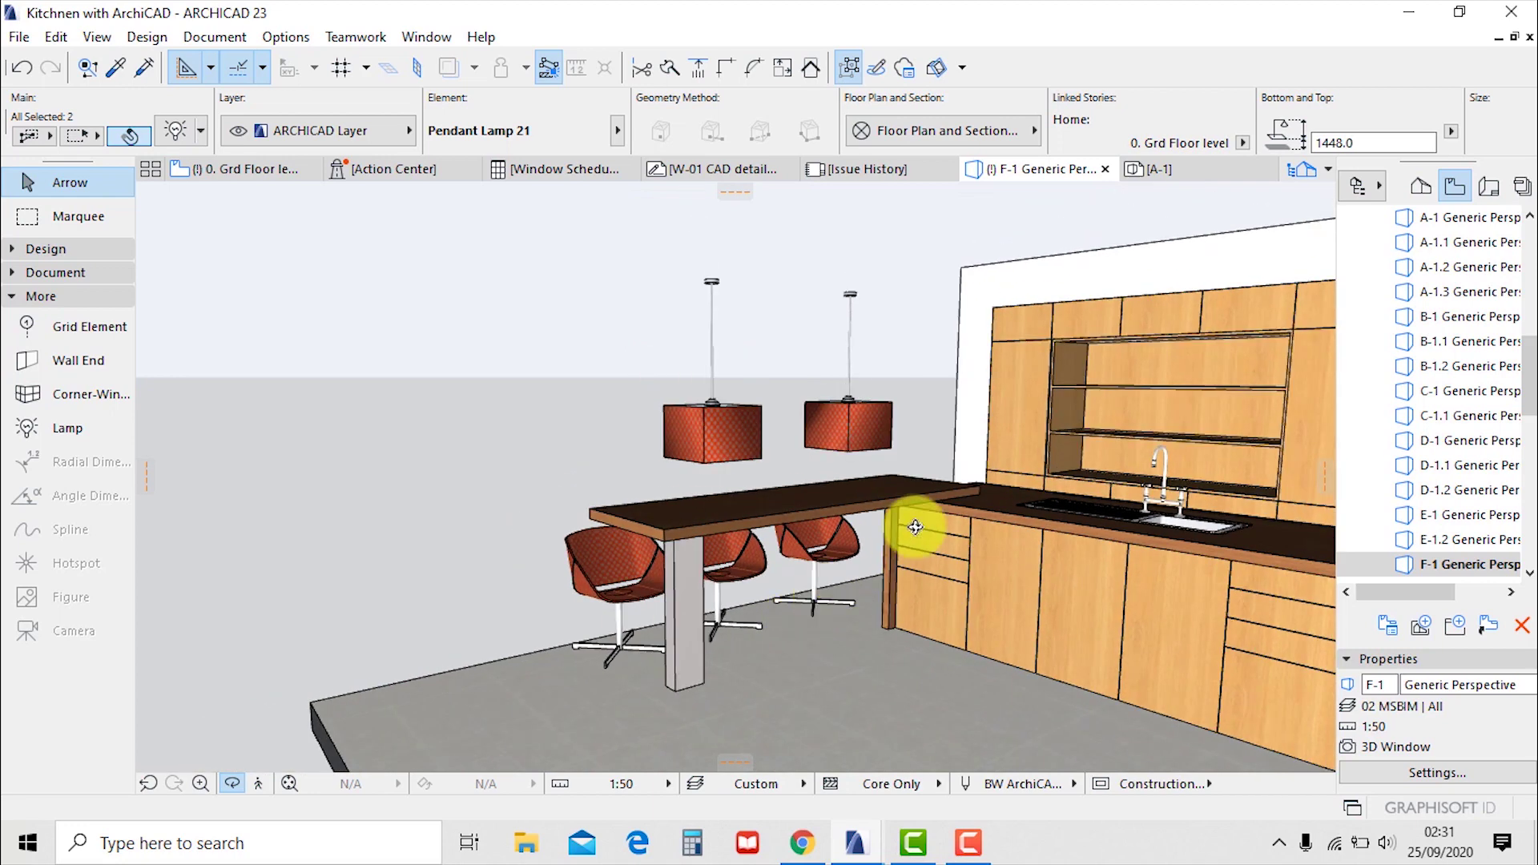
{"action": "left_click", "coordinate": [1353, 144]}
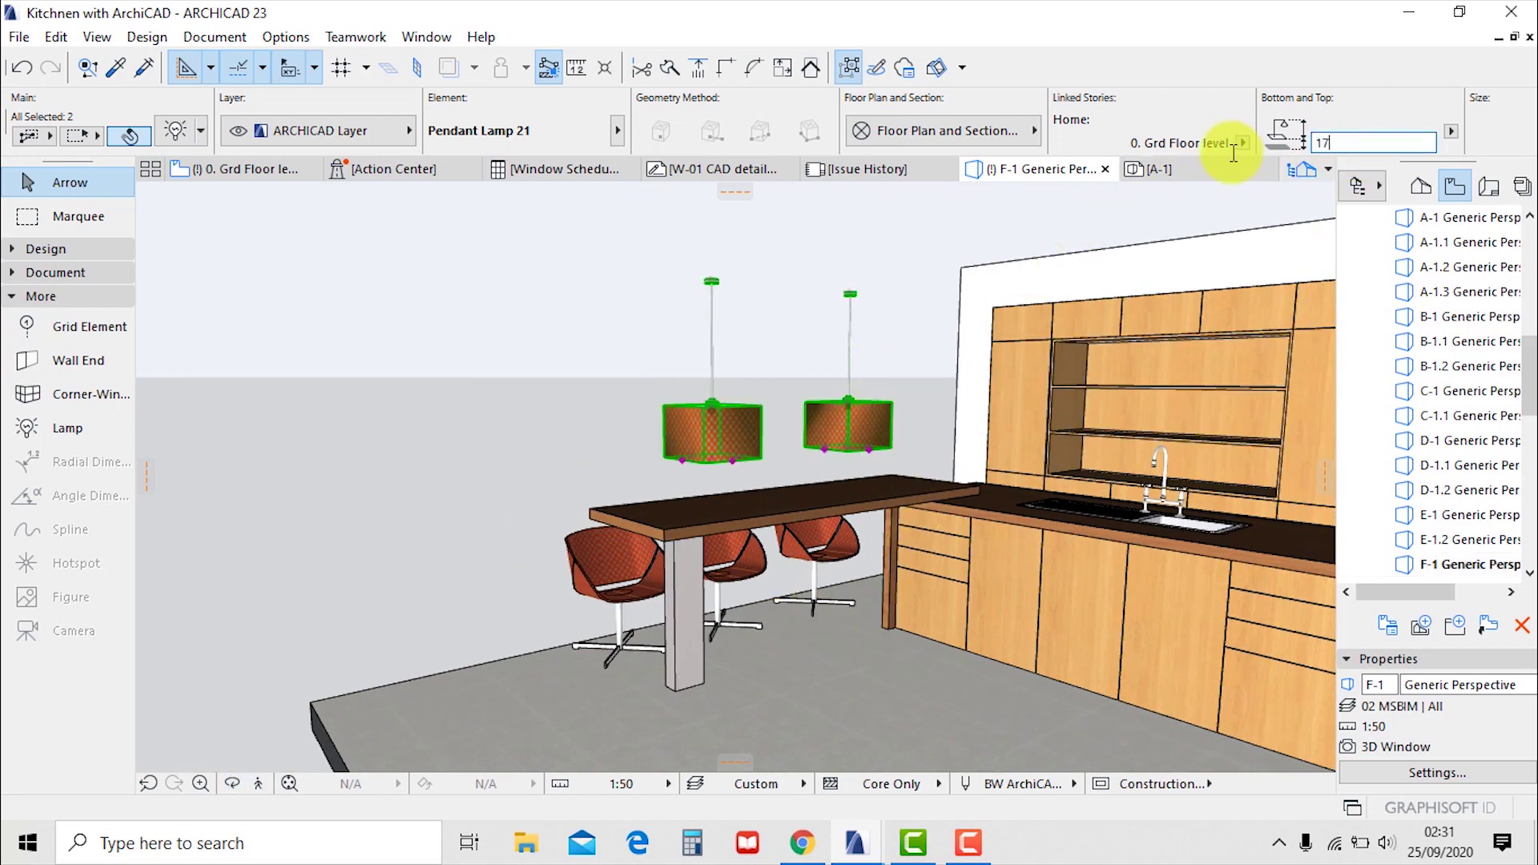
{"action": "type", "text": "1700.0"}
{"action": "key", "text": "Return"}
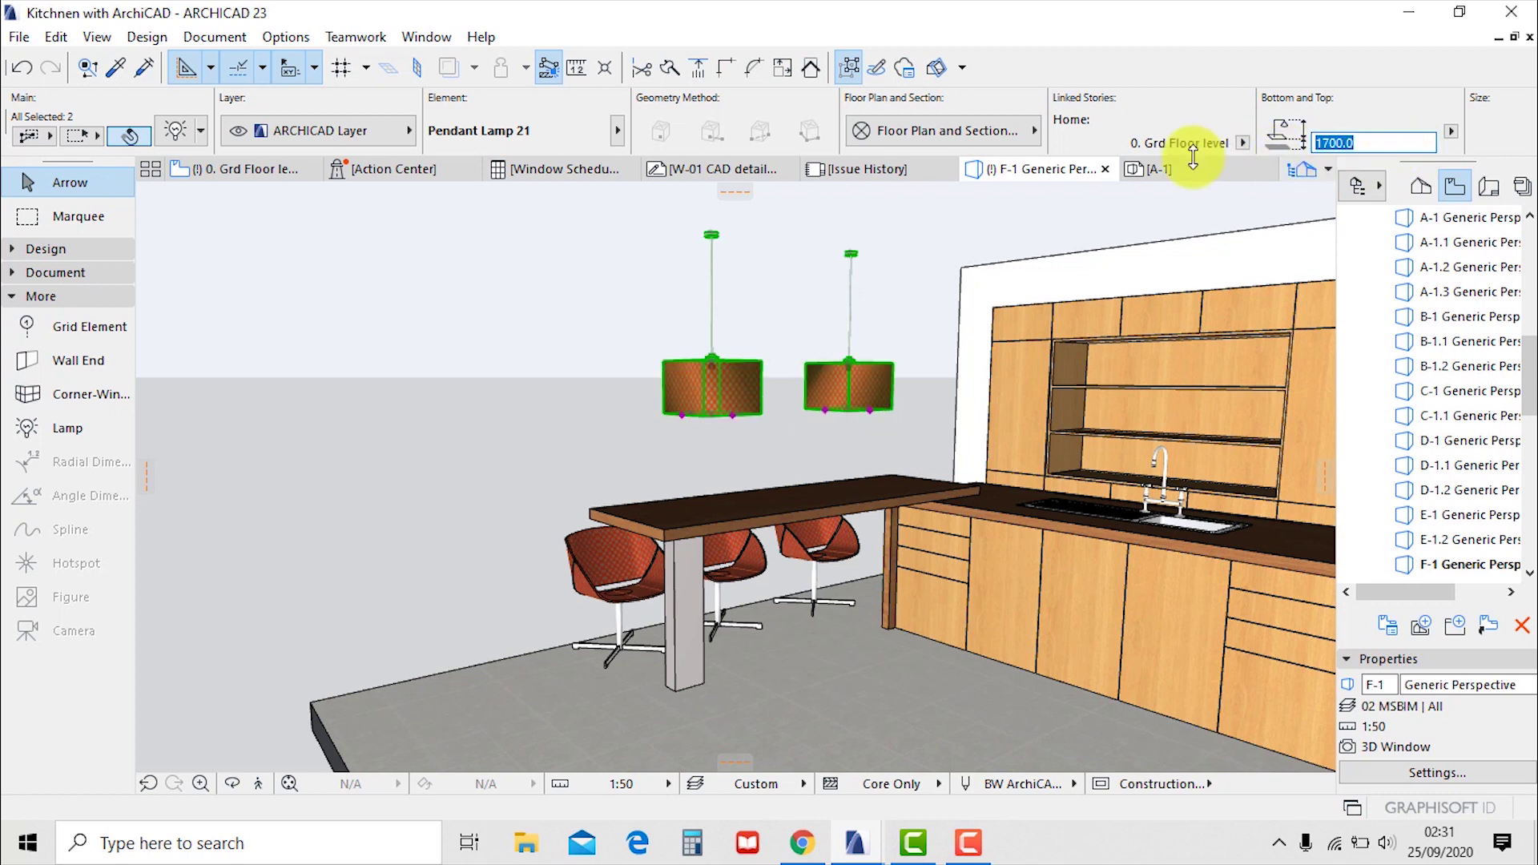
{"action": "type", "text": "2000"}
{"action": "key", "text": "Return"}
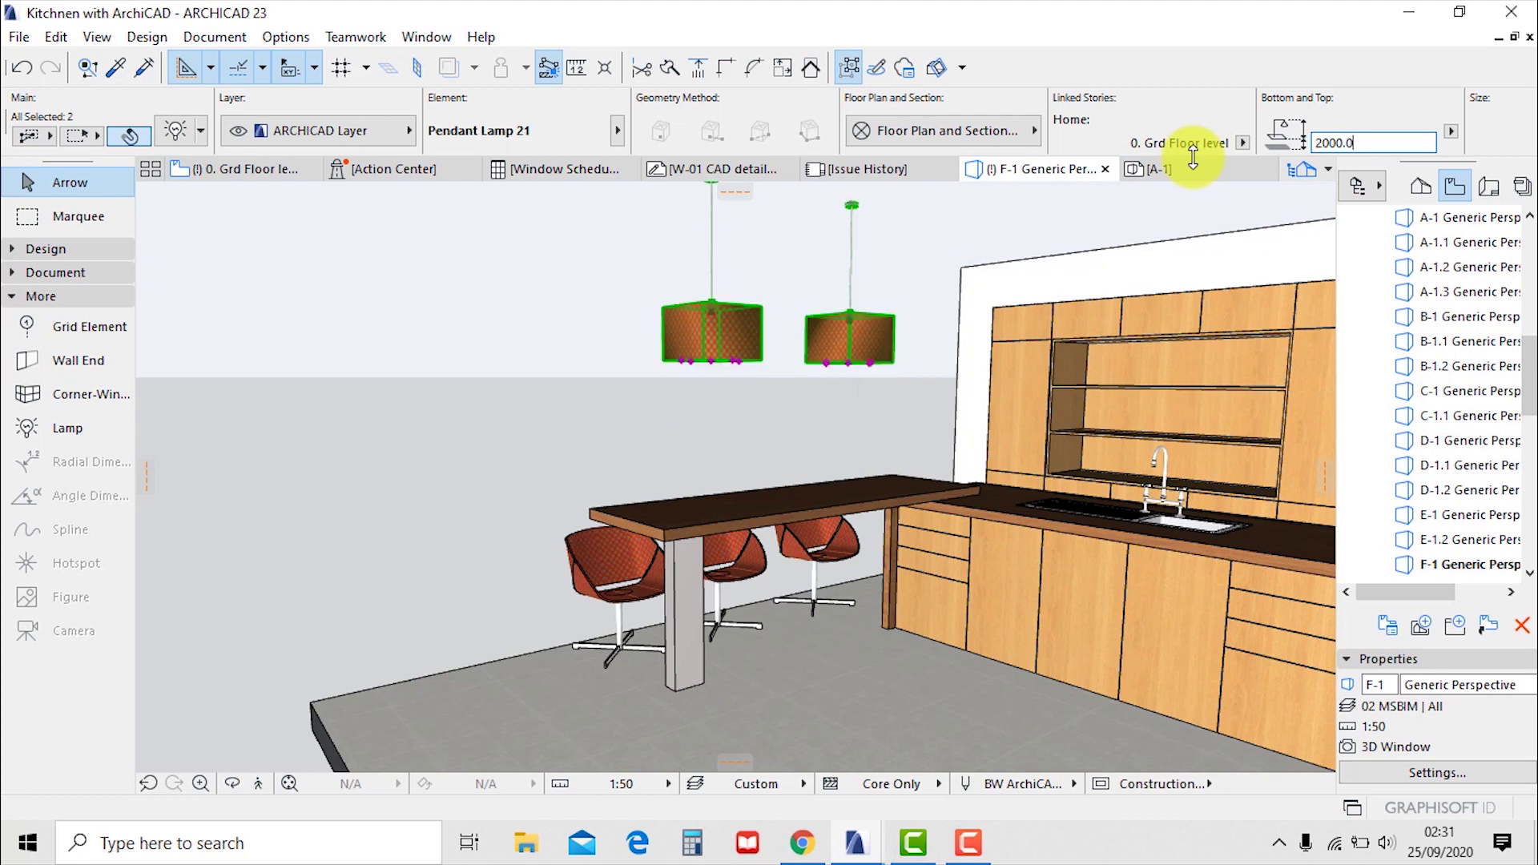
Examine the kitchen model in 3D from several sides, including the island sink, the table with chairs and the pendant lamps
{"action": "scroll", "coordinate": [668, 431], "scroll_direction": "down", "scroll_amount": 3}
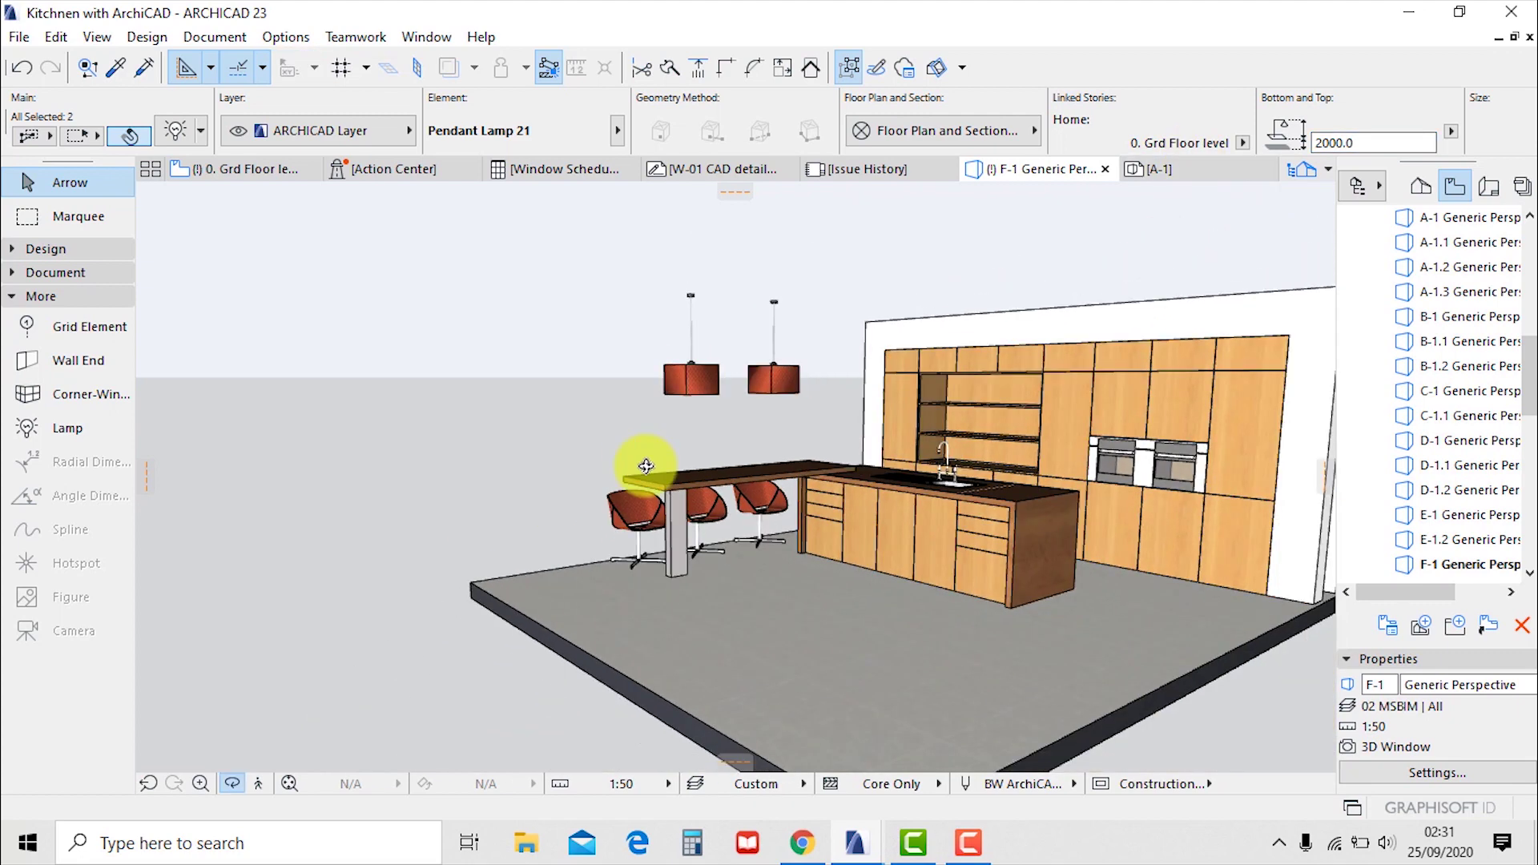
{"action": "left_click_drag", "start_coordinate": [550, 495], "coordinate": [464, 481]}
{"action": "scroll", "coordinate": [539, 481], "scroll_direction": "up", "scroll_amount": 5}
{"action": "left_click_drag", "start_coordinate": [1003, 560], "coordinate": [528, 553]}
{"action": "scroll", "coordinate": [1159, 407], "scroll_direction": "up", "scroll_amount": 5}
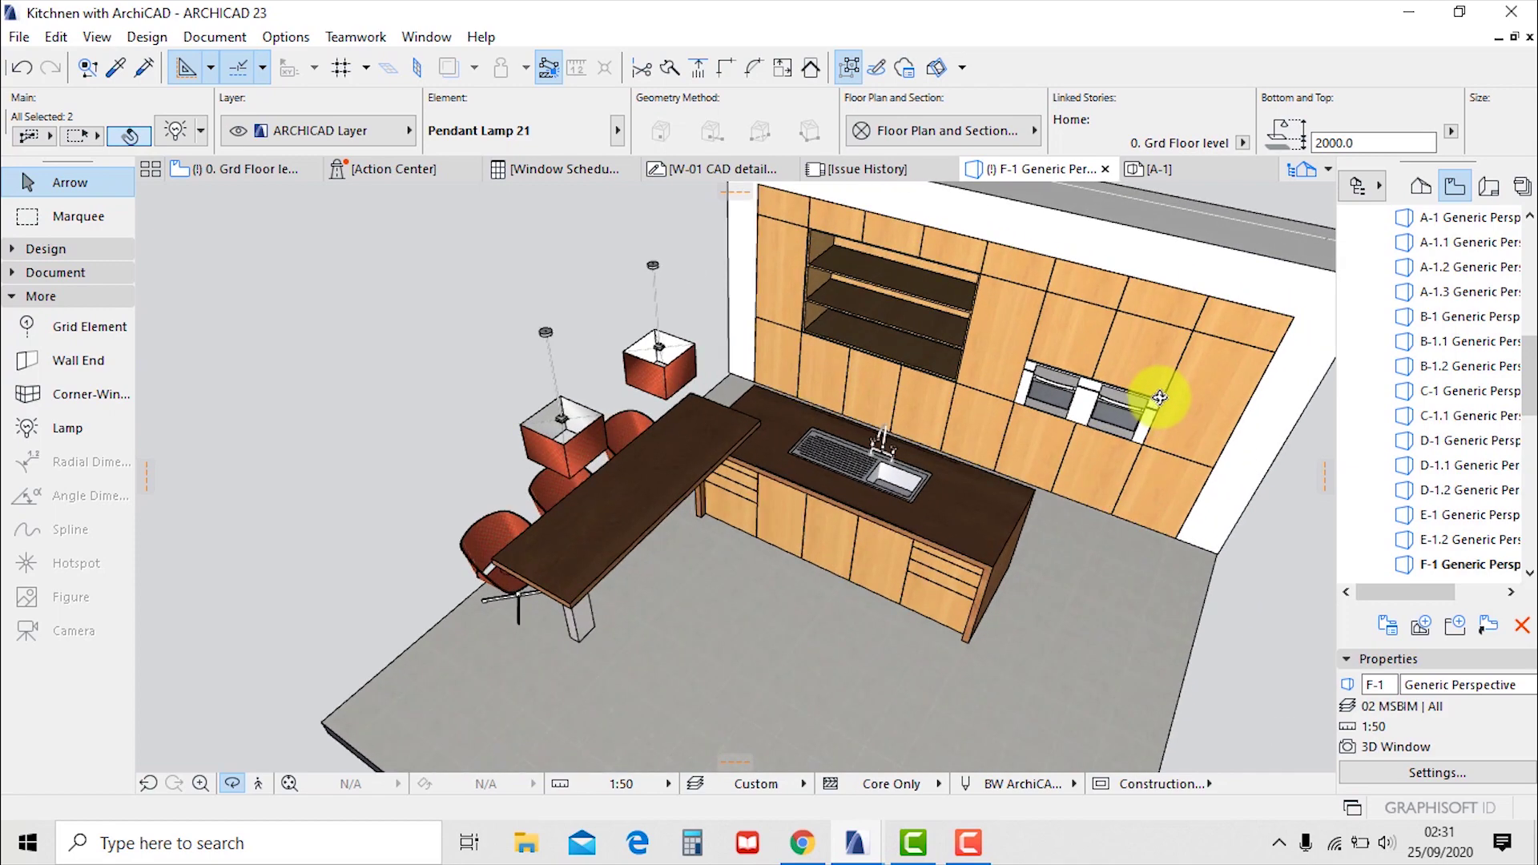
{"action": "left_click_drag", "start_coordinate": [1034, 529], "coordinate": [1161, 491]}
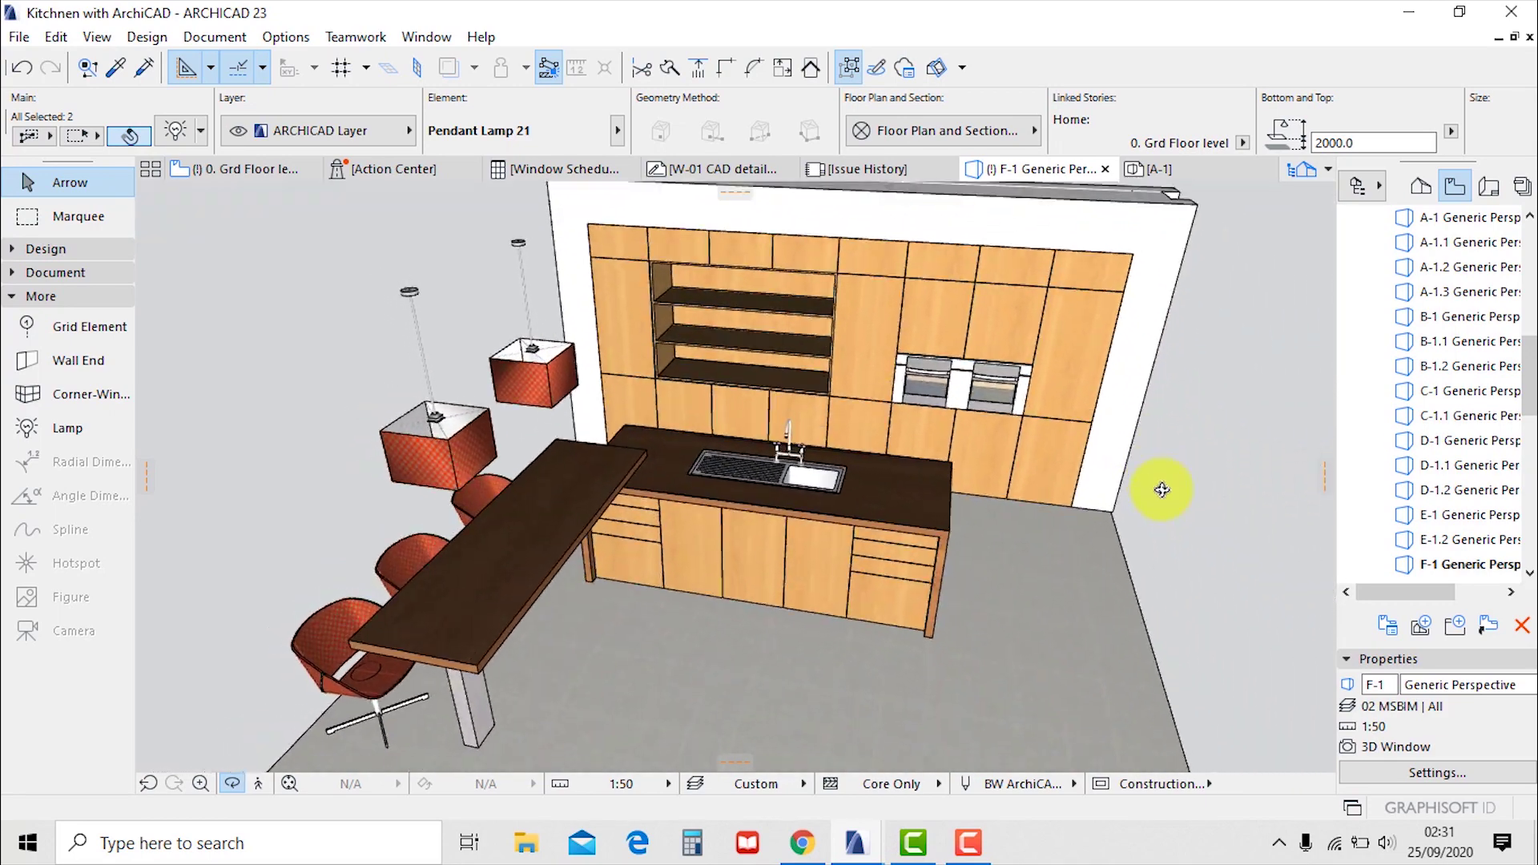
{"action": "scroll", "coordinate": [876, 464], "scroll_direction": "up", "scroll_amount": 4}
{"action": "left_click_drag", "start_coordinate": [876, 463], "coordinate": [901, 535]}
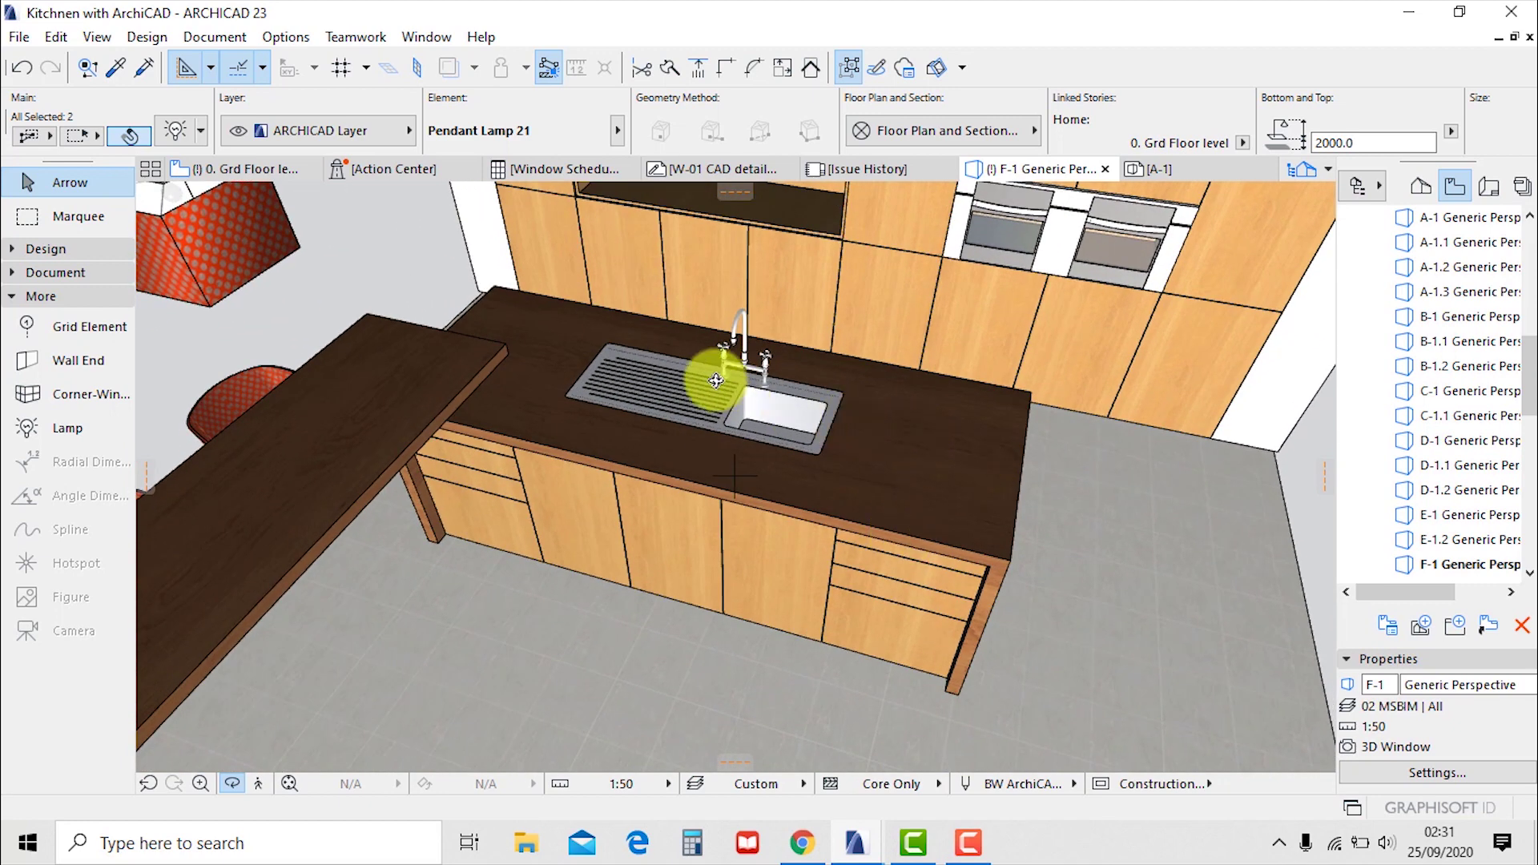
{"action": "left_click_drag", "start_coordinate": [895, 448], "coordinate": [1060, 611]}
{"action": "scroll", "coordinate": [1176, 511], "scroll_direction": "down", "scroll_amount": 2}
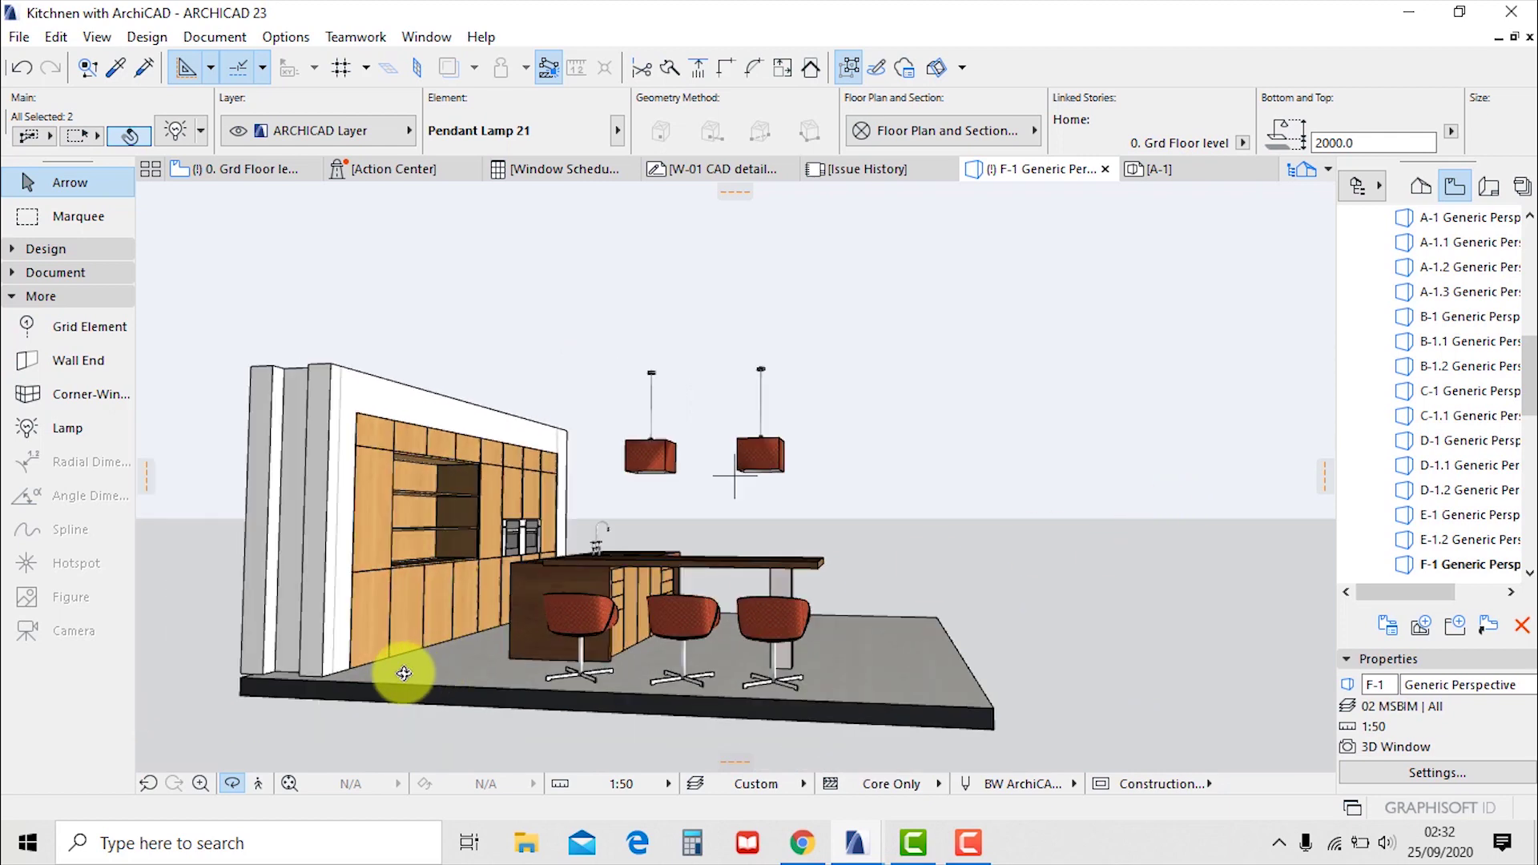
{"action": "scroll", "coordinate": [404, 674], "scroll_direction": "up", "scroll_amount": 3}
{"action": "scroll", "coordinate": [454, 662], "scroll_direction": "up", "scroll_amount": 2}
{"action": "left_click_drag", "start_coordinate": [455, 662], "coordinate": [1086, 630]}
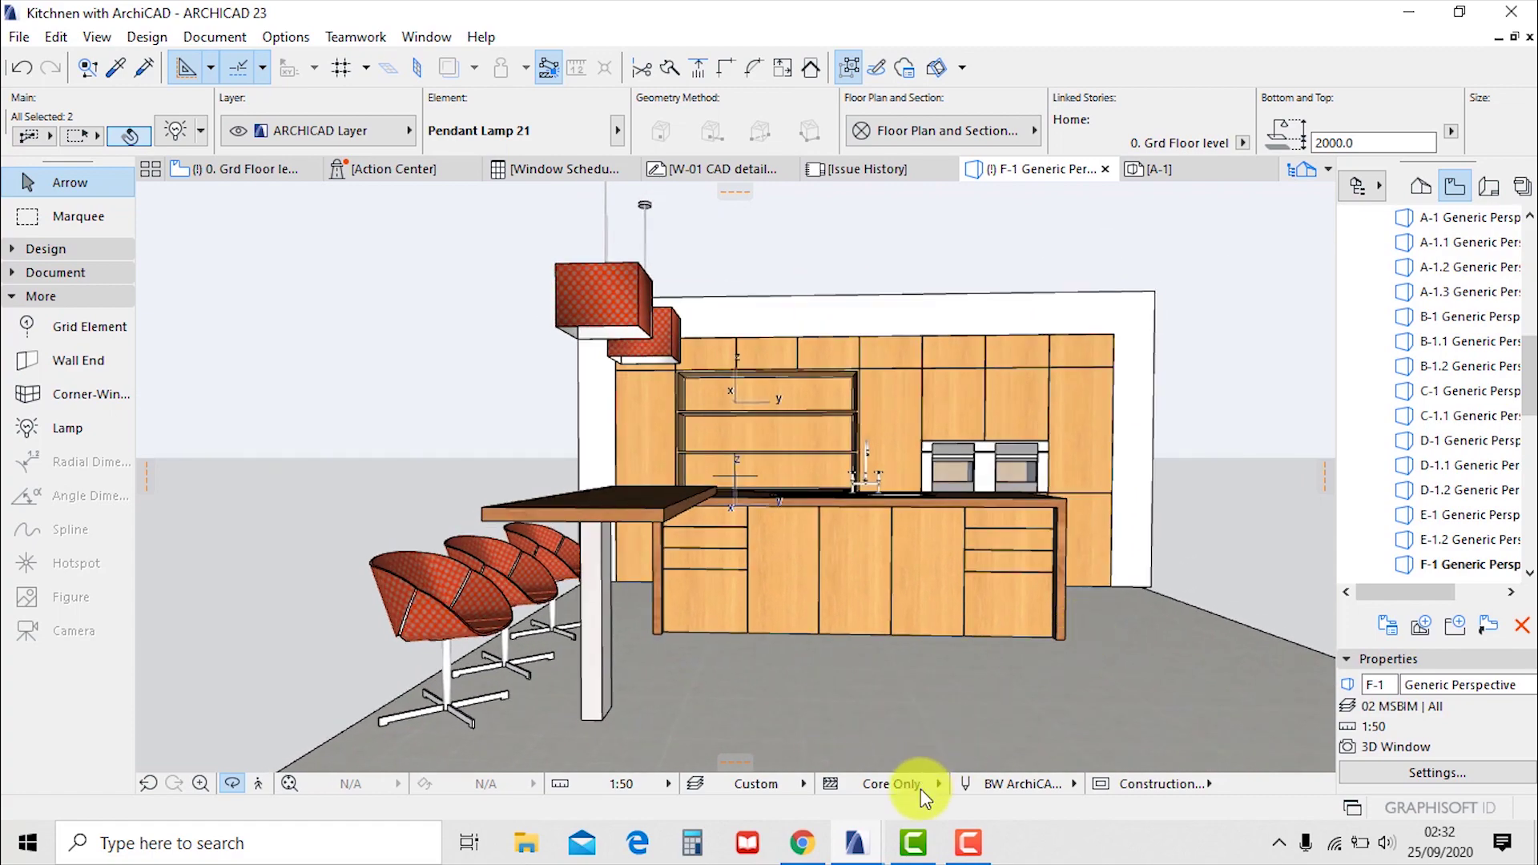